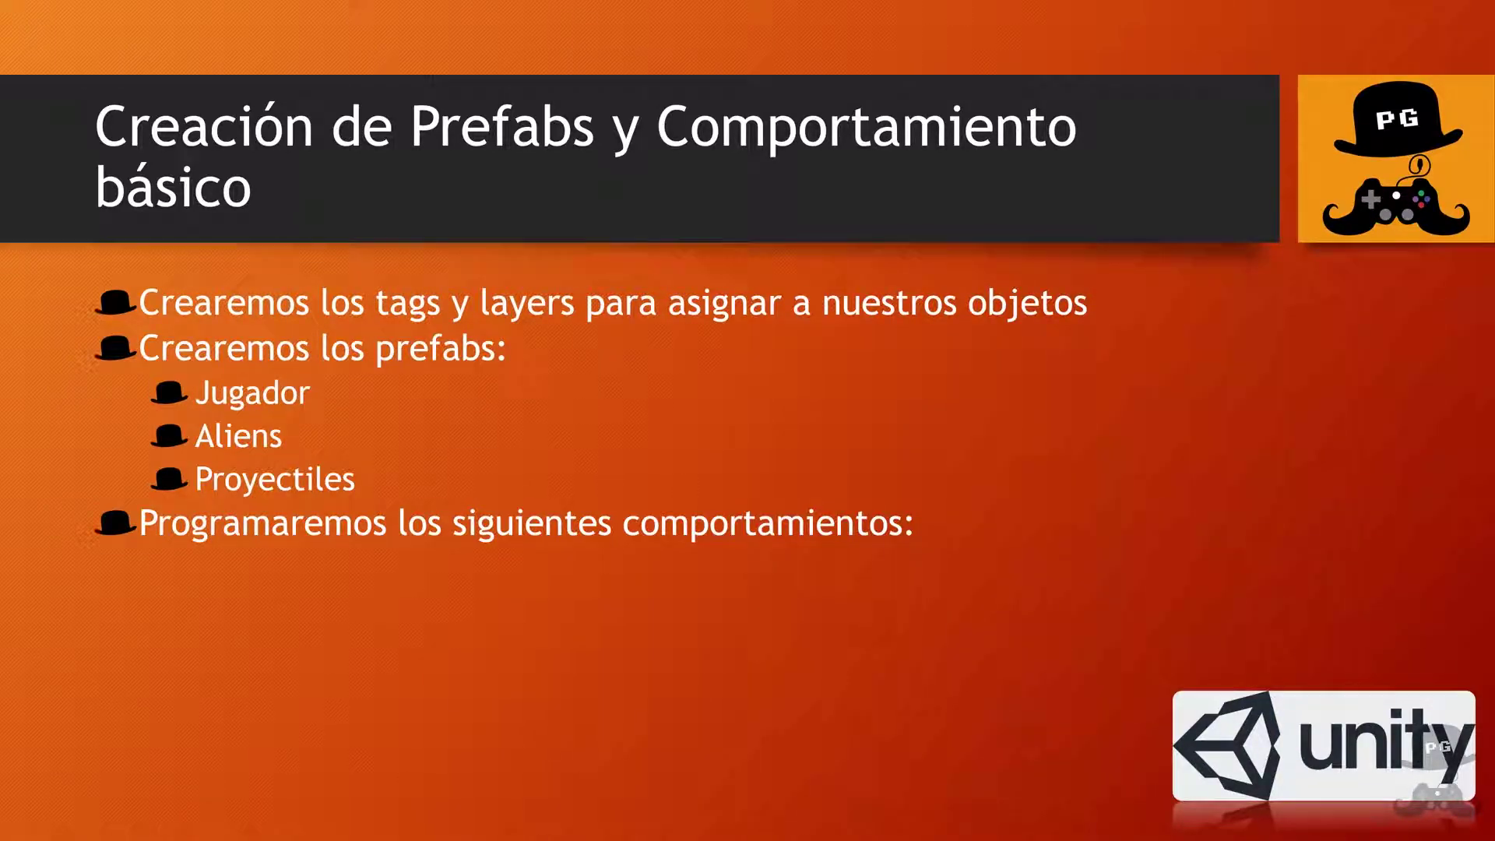
- Advance the slide build to show the sub-bullets listing the behaviours to program
{"action": "key", "text": "Right"}
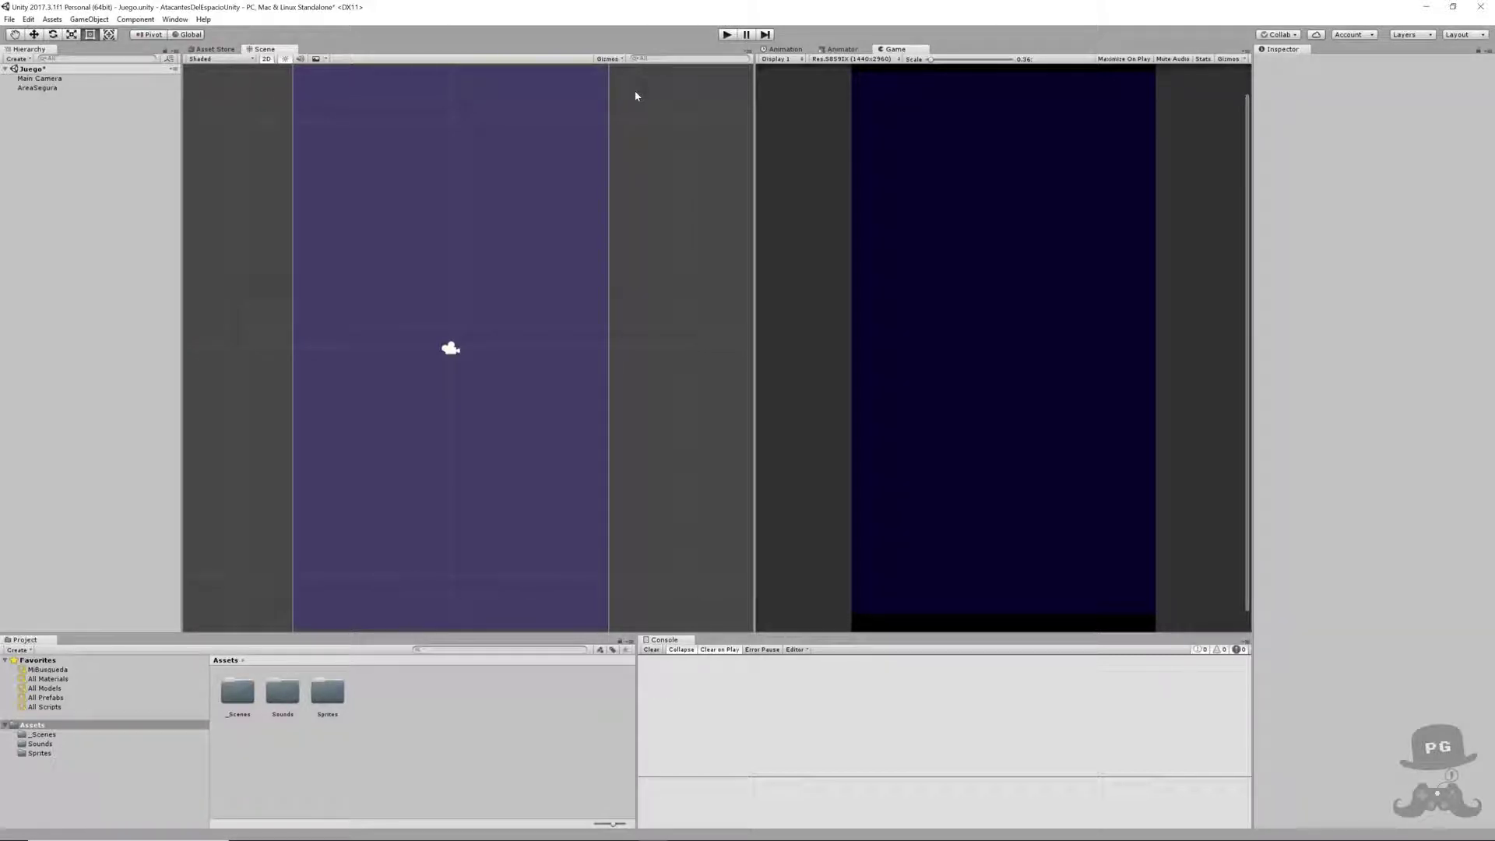
- Open Tags and Layers settings and expand the Tags, Sorting Layers and Layers lists
{"action": "left_click", "coordinate": [30, 20]}
{"action": "mouse_move", "coordinate": [62, 310]}
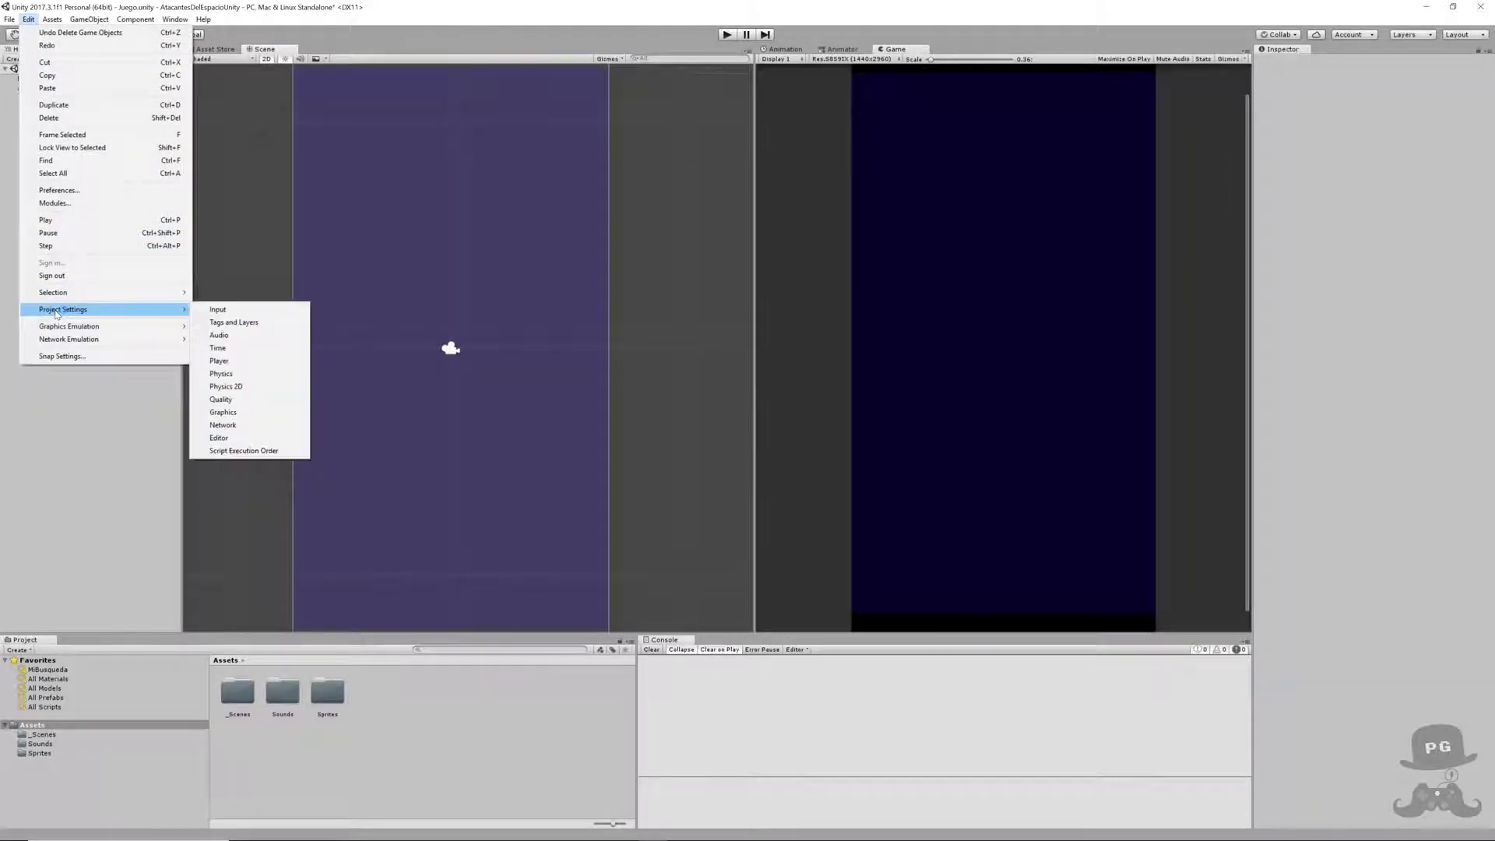
{"action": "left_click", "coordinate": [265, 322]}
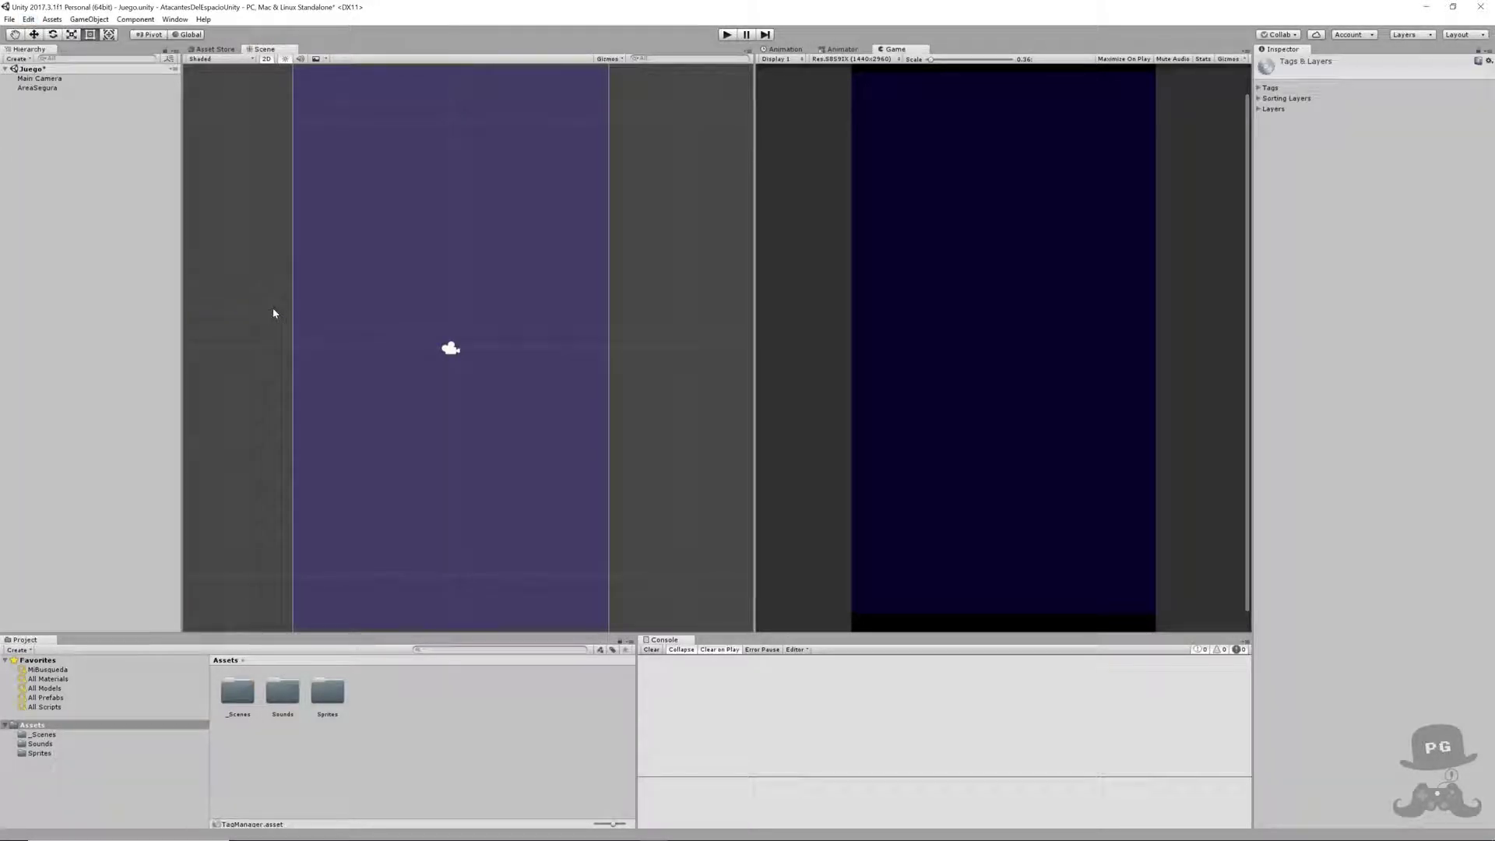
{"action": "left_click", "coordinate": [1260, 89]}
{"action": "left_click", "coordinate": [1259, 125]}
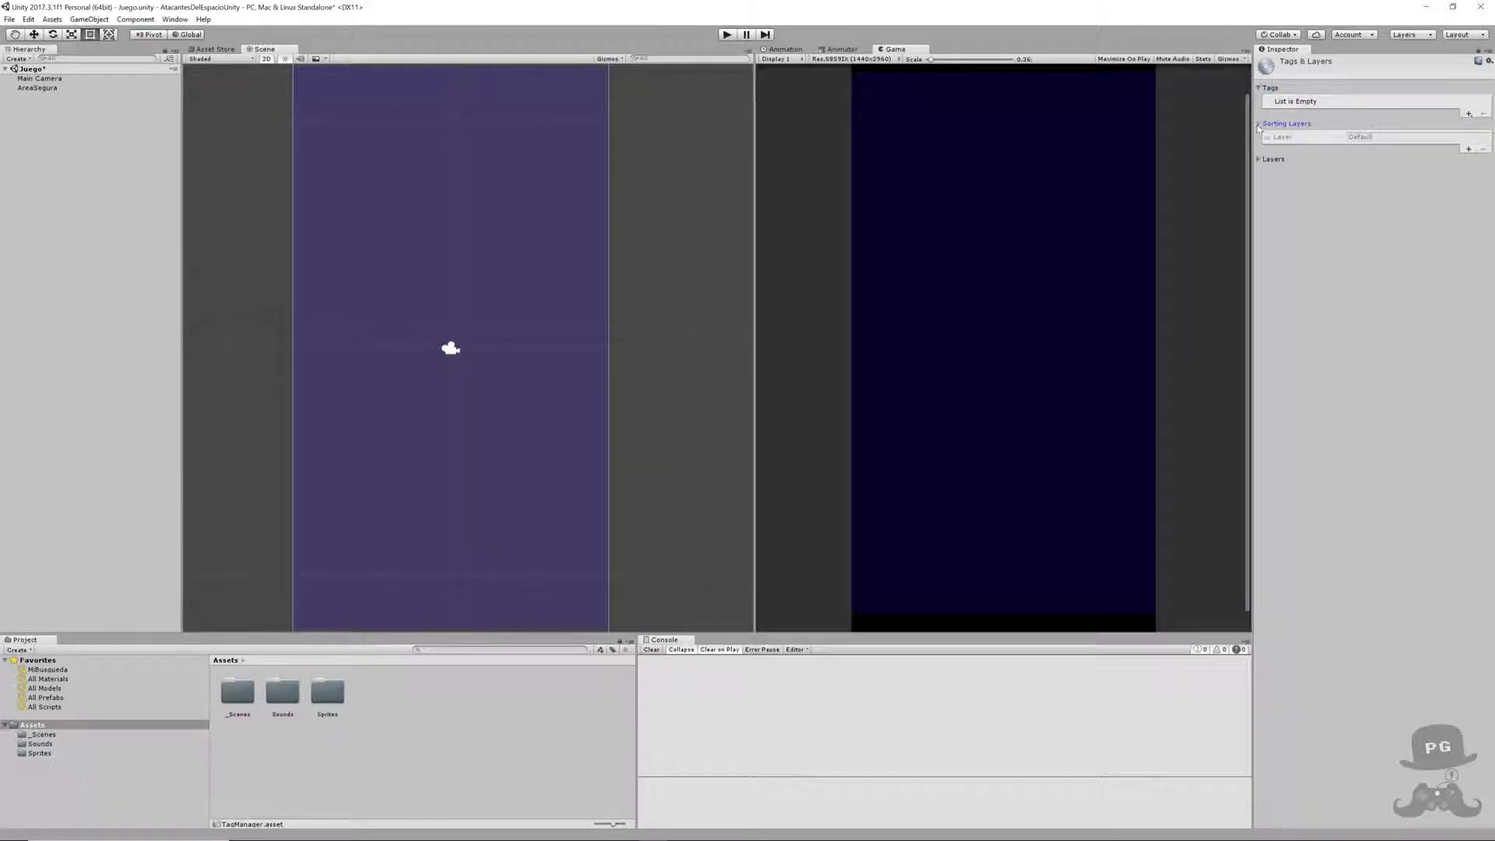
{"action": "left_click", "coordinate": [1259, 160]}
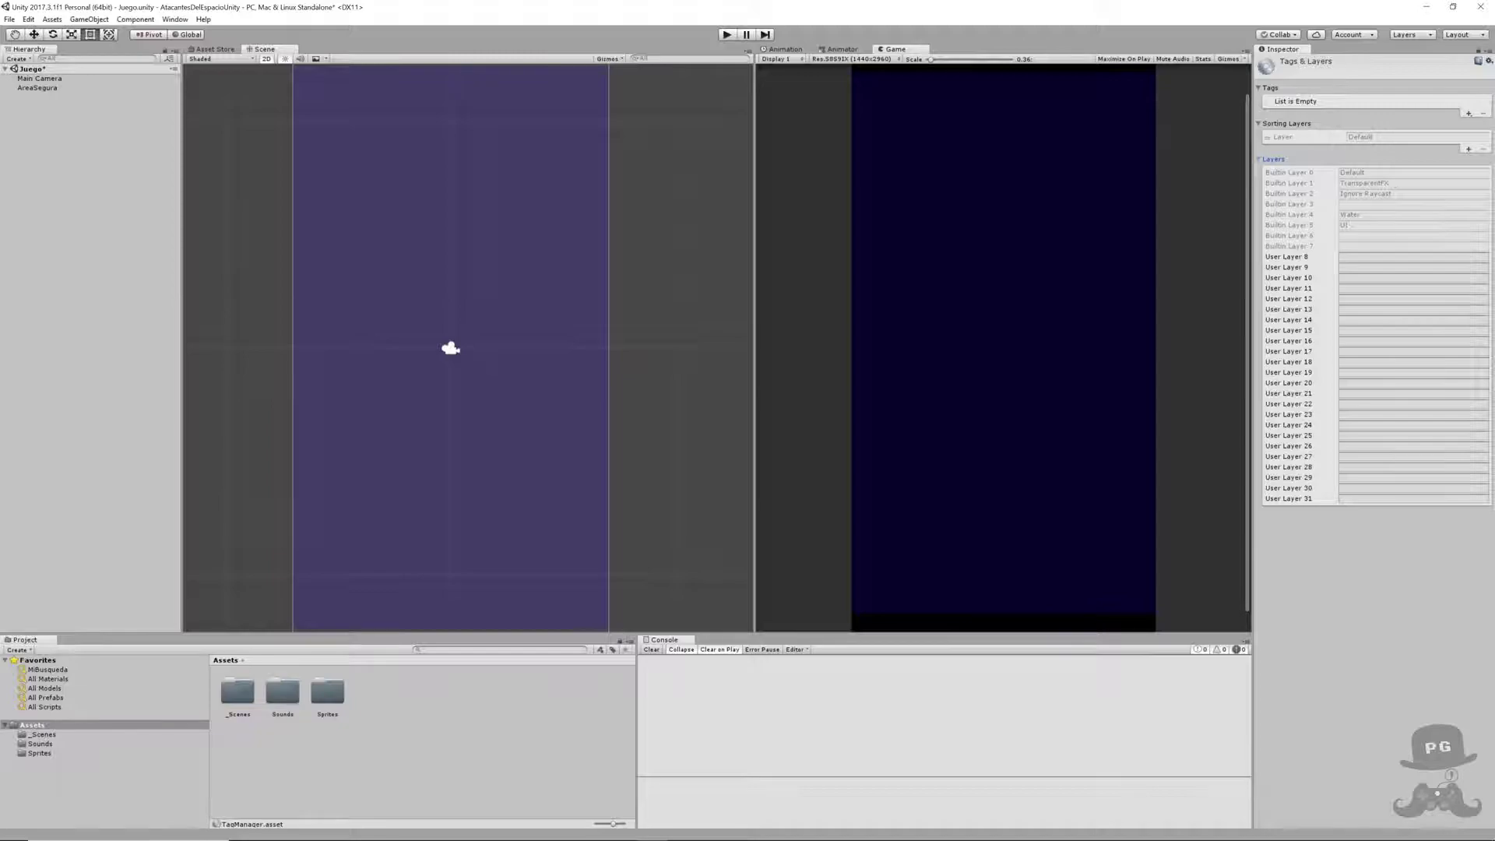
{"action": "left_click", "coordinate": [1469, 114]}
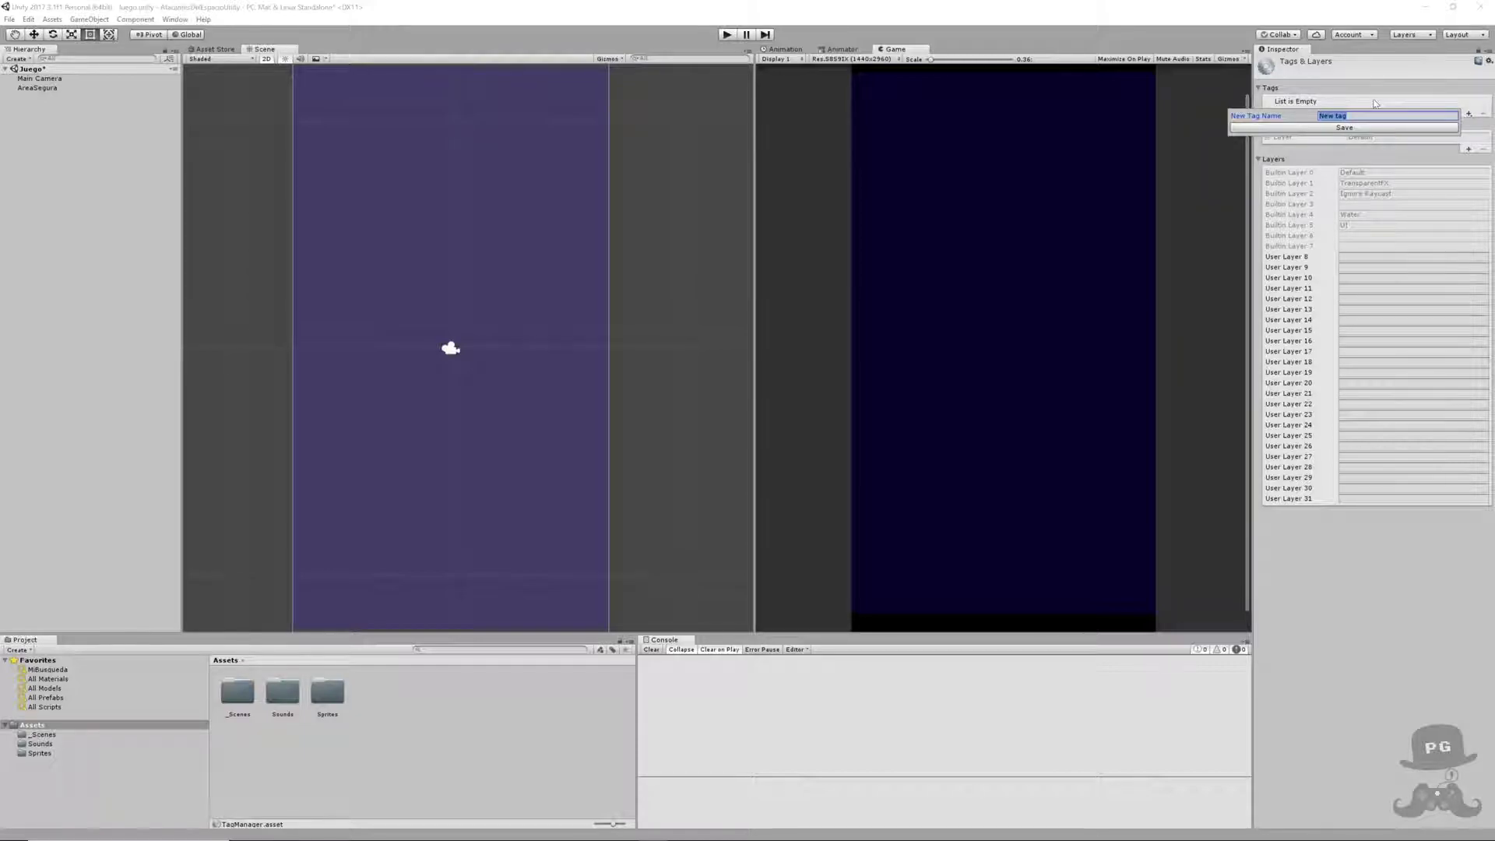
- Create the tags ProyectilJugador and ProyectilEnemigo in the Tags list
{"action": "type", "text": "Proyectil"}
{"action": "type", "text": "Jugador"}
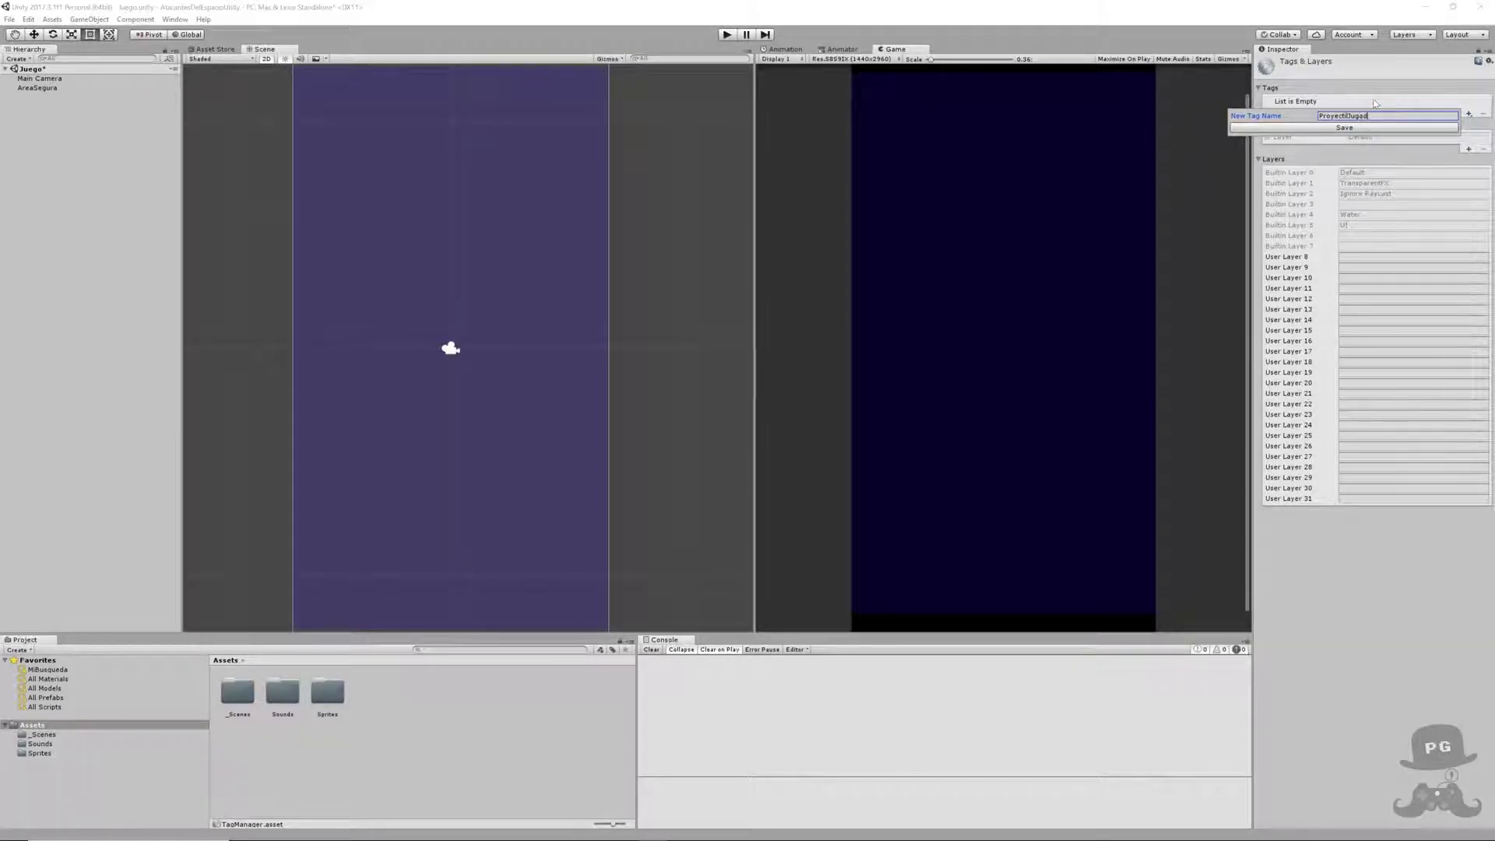
{"action": "left_click", "coordinate": [1345, 130]}
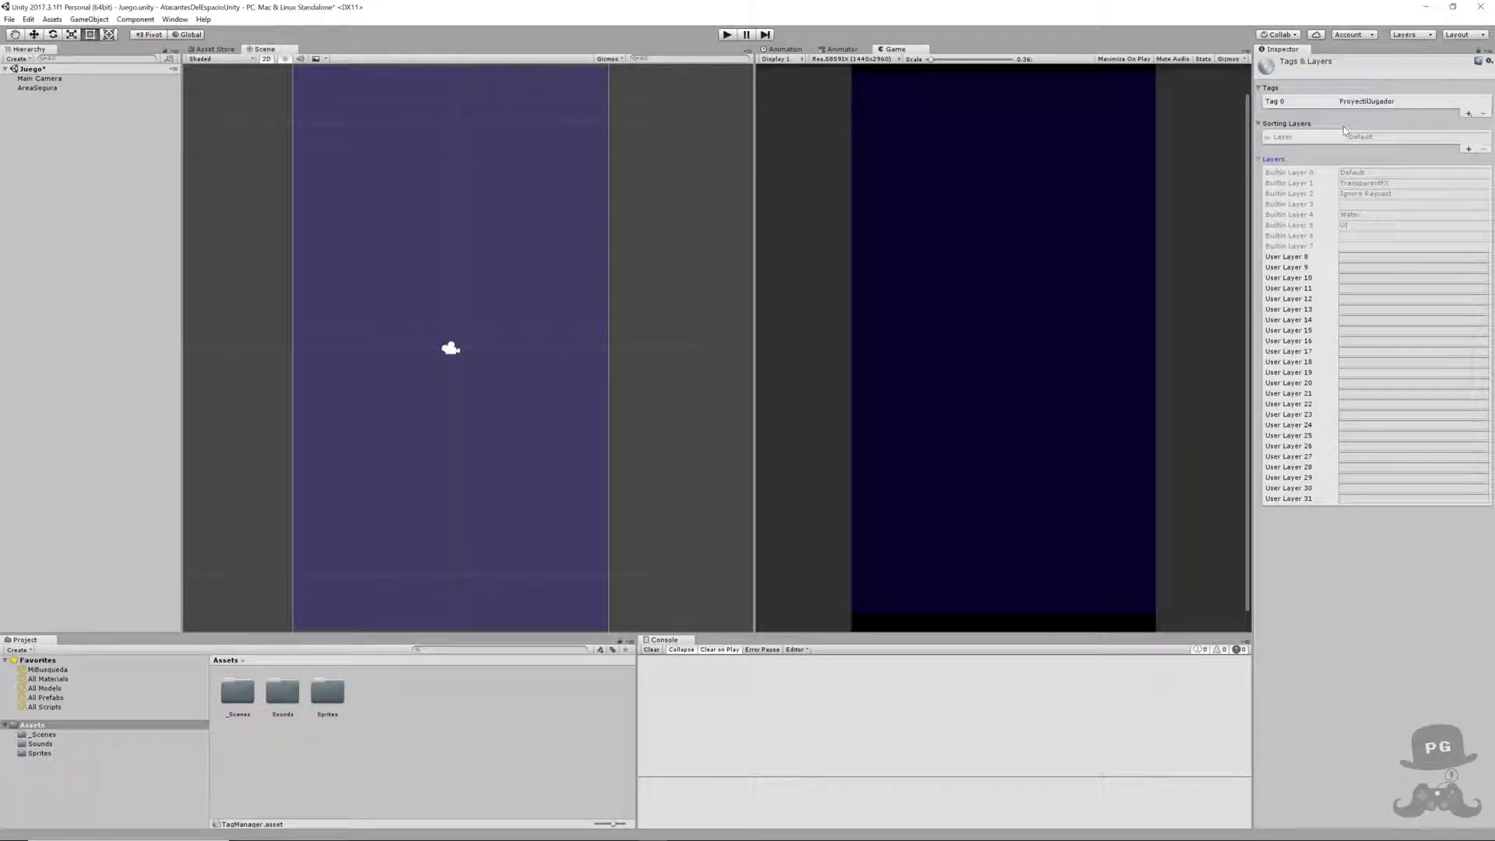
{"action": "left_click", "coordinate": [1470, 115]}
{"action": "type", "text": "Pro"}
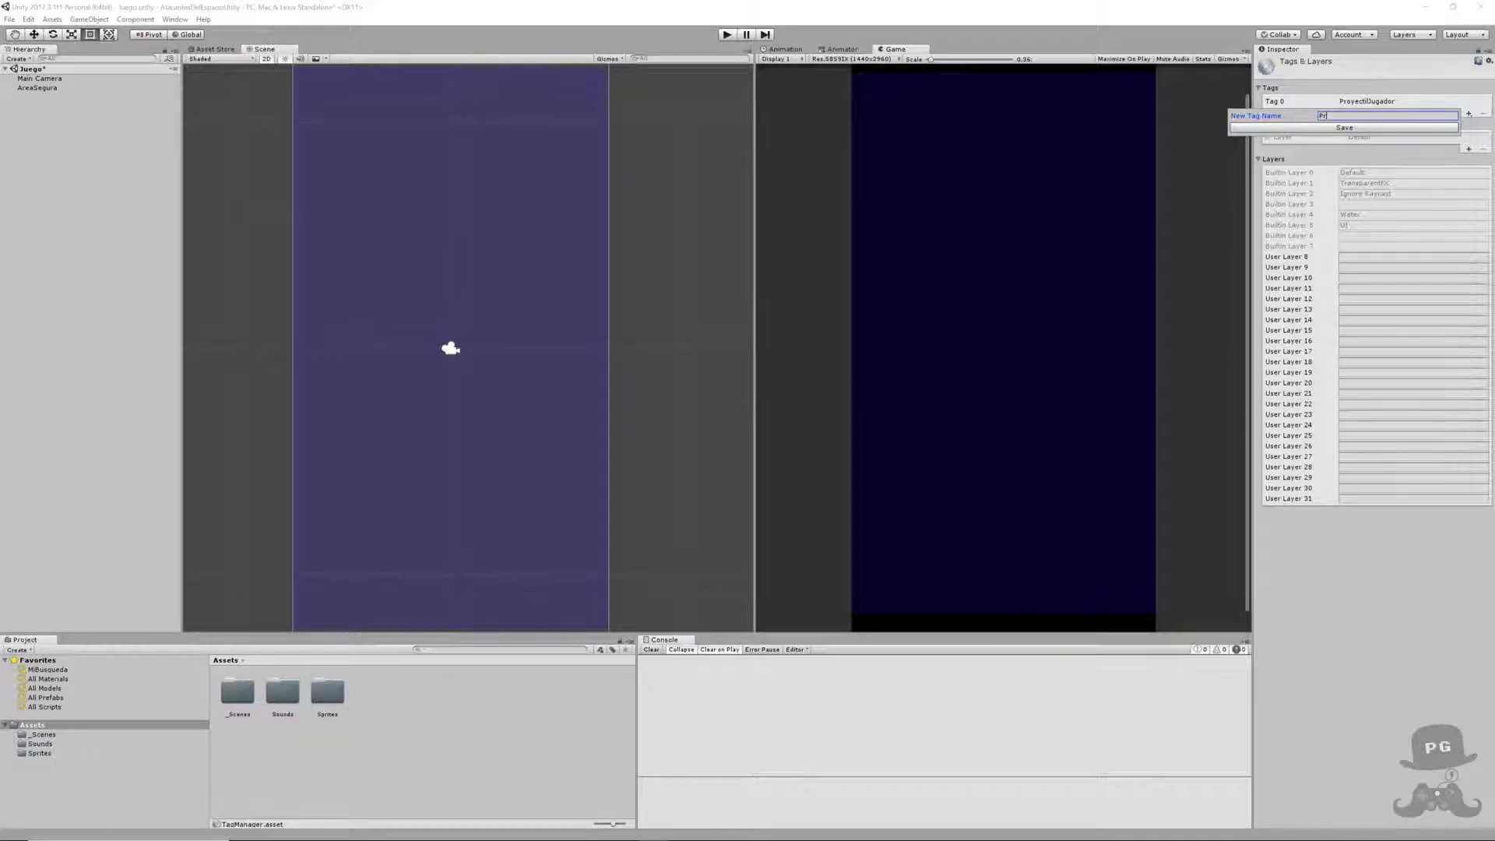
{"action": "type", "text": "yecti"}
{"action": "type", "text": "lEnemigo"}
{"action": "left_click", "coordinate": [1411, 129]}
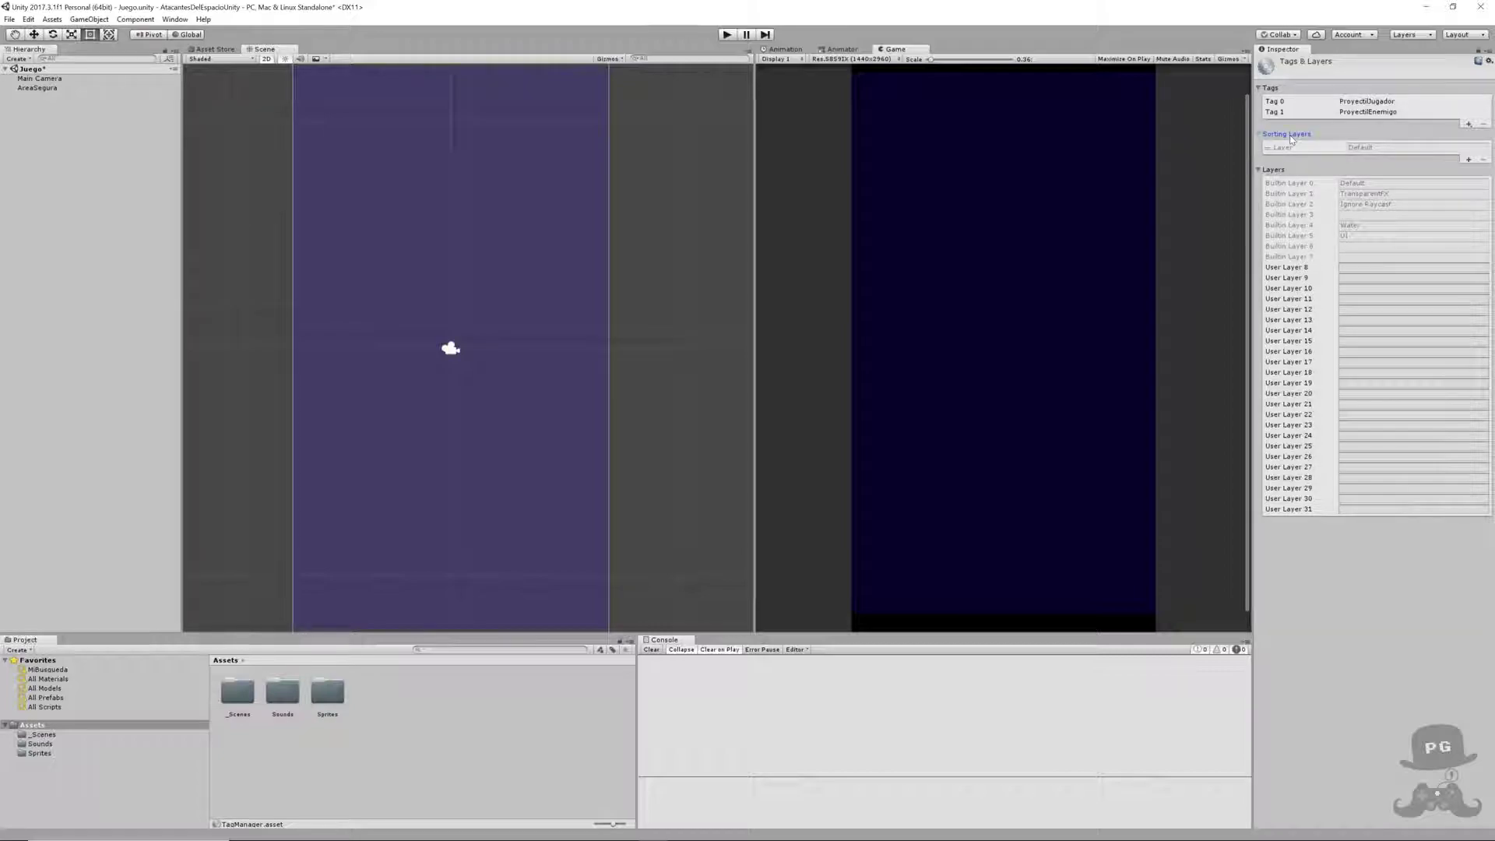
{"action": "left_click", "coordinate": [1468, 159]}
- Name the first new sorting layers ProyectilesEnemigos and ProyectilesJugador
{"action": "left_click", "coordinate": [1363, 158]}
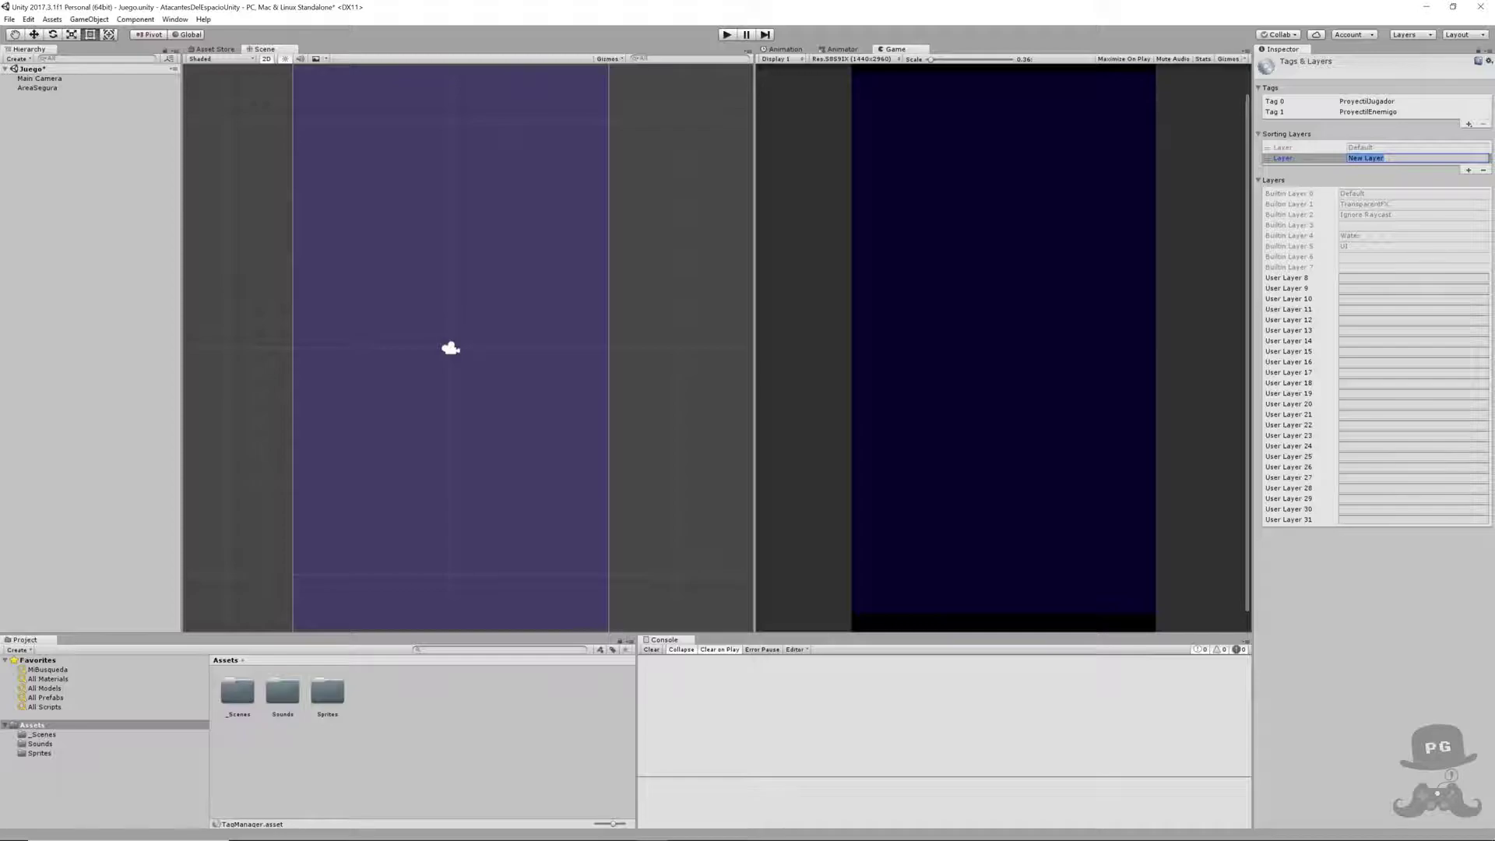
{"action": "type", "text": "Proyectil"}
{"action": "type", "text": "esE"}
{"action": "type", "text": "nemigos"}
{"action": "left_click", "coordinate": [1469, 170]}
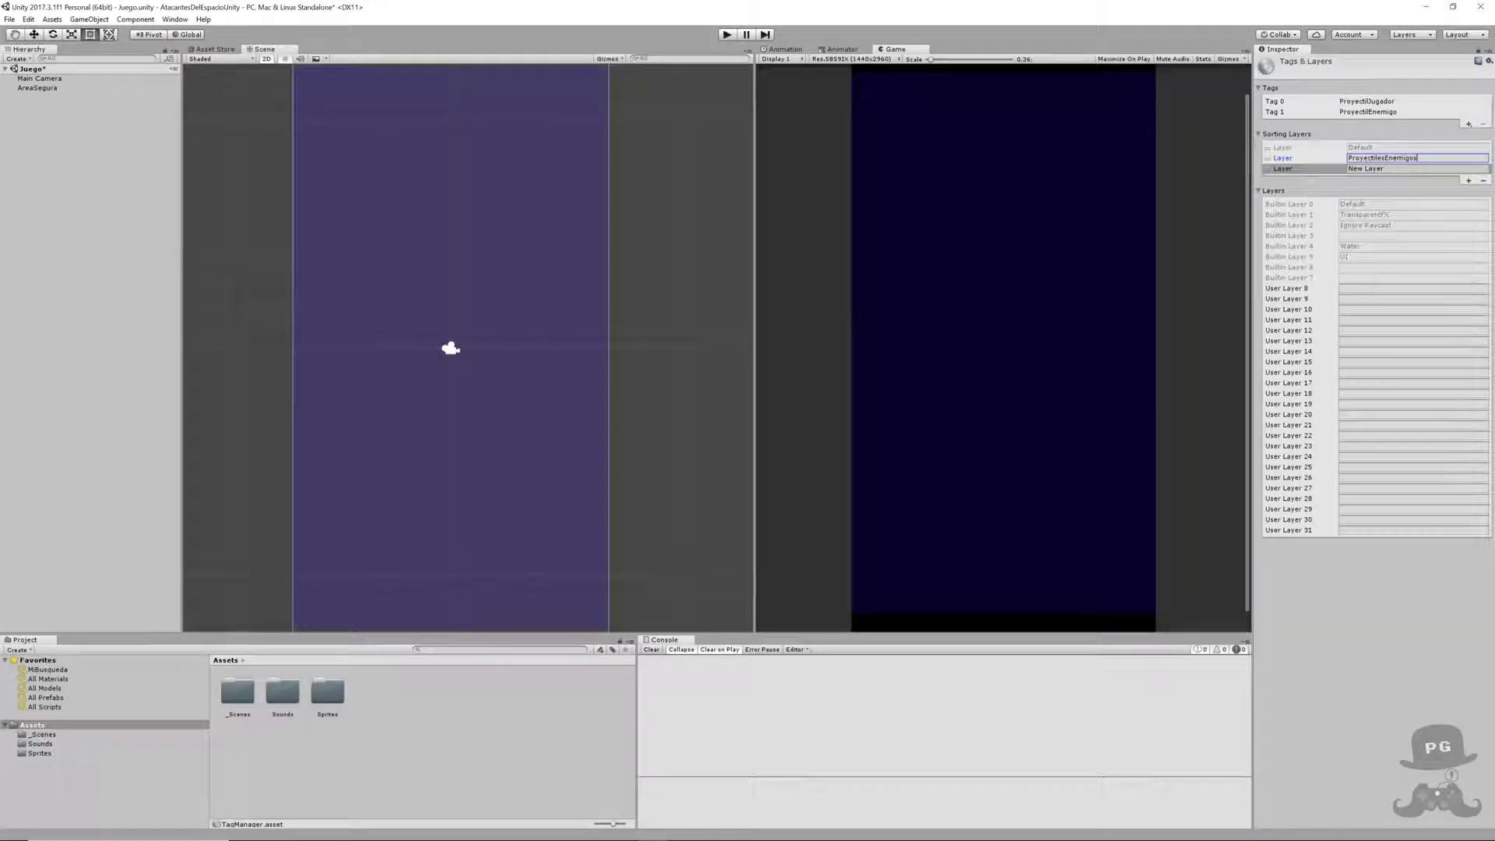
{"action": "left_click", "coordinate": [1274, 172]}
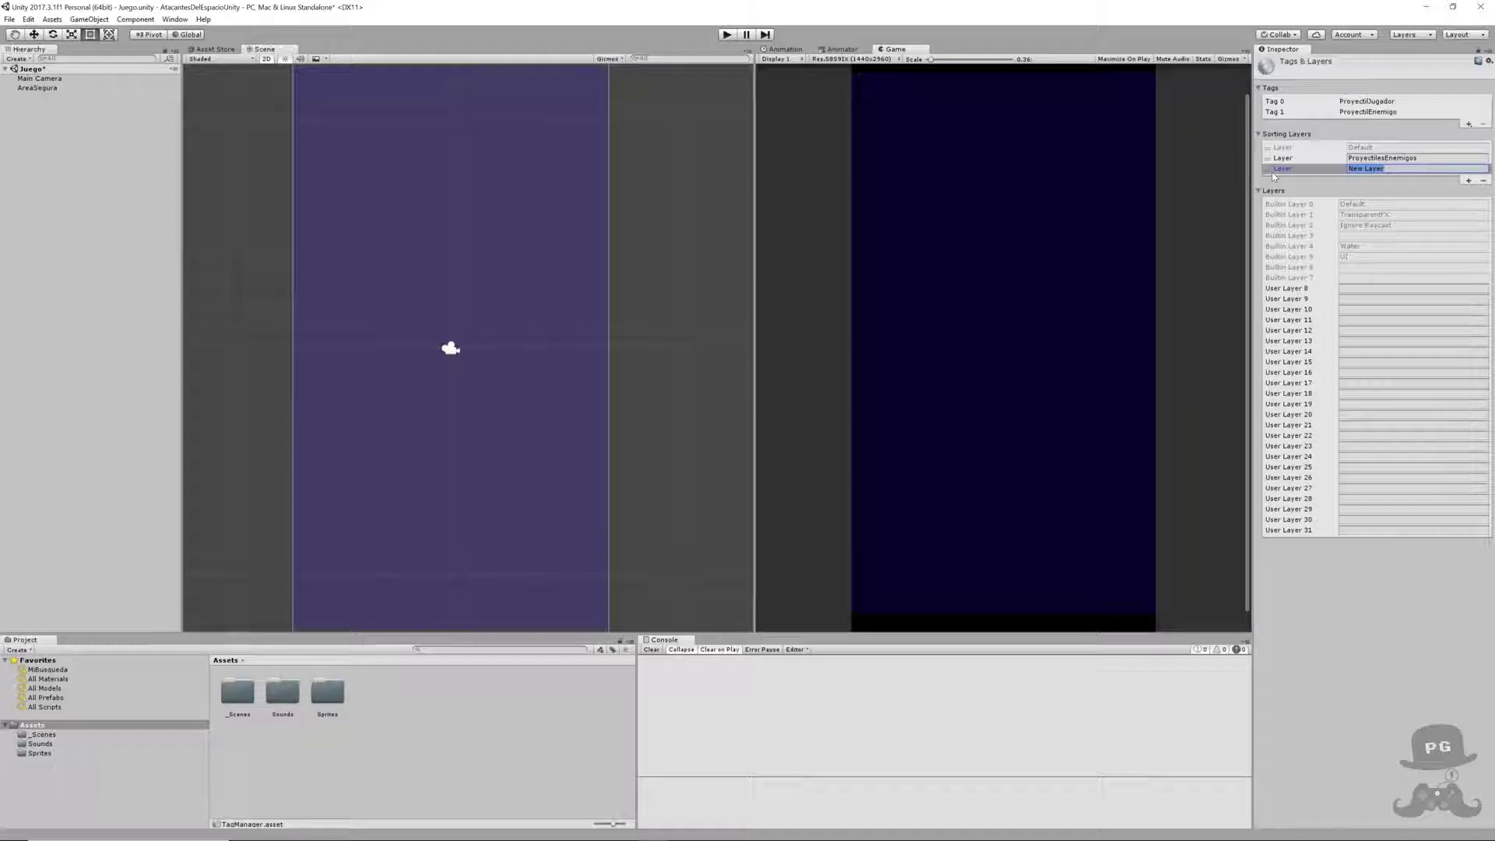
{"action": "type", "text": "Proye"}
{"action": "type", "text": "ctil"}
{"action": "type", "text": "esJugador"}
- Add two more sorting layers named Enemigos and Jugador
{"action": "left_click", "coordinate": [1468, 180]}
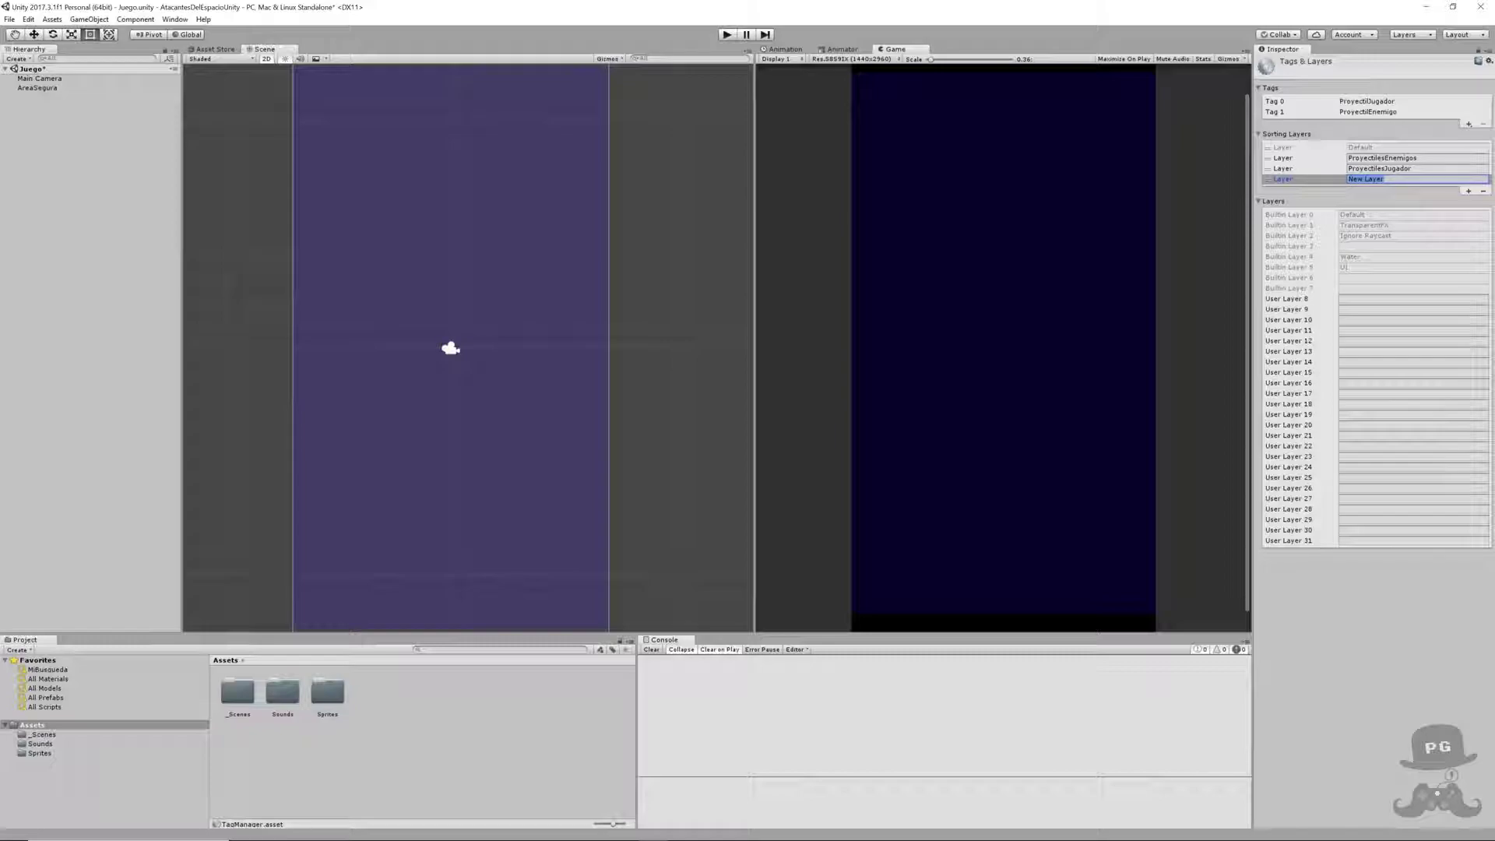
{"action": "type", "text": "Enegm"}
{"action": "key", "text": "BackSpace"}
{"action": "key", "text": "BackSpace"}
{"action": "key", "text": "BackSpace"}
{"action": "type", "text": "emigos"}
{"action": "left_click", "coordinate": [1469, 191]}
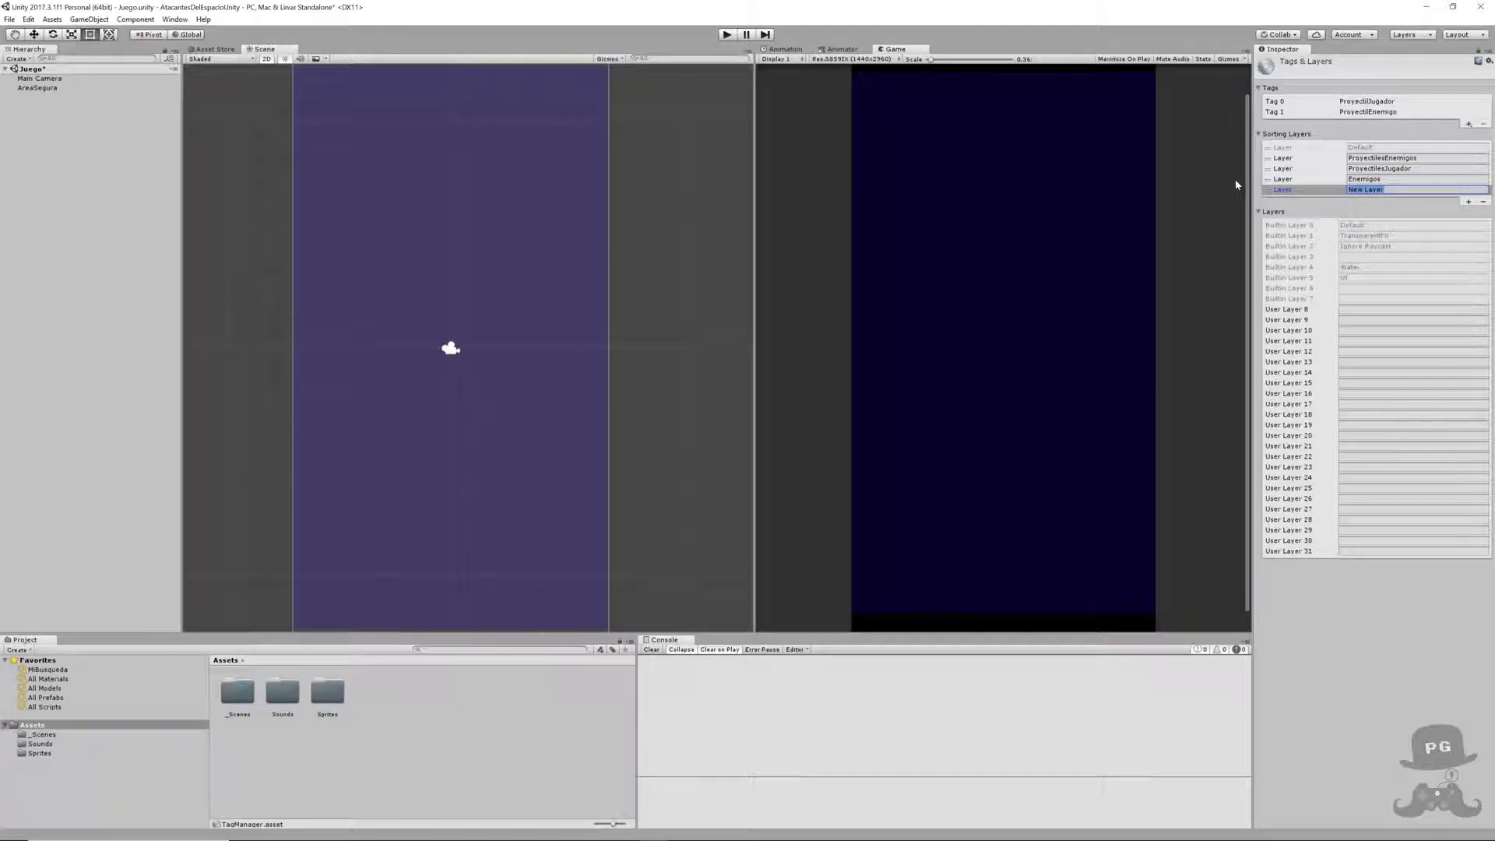
{"action": "type", "text": "Jugador"}
{"action": "key", "text": "Return"}
- Fill user layers 8 through 12 with Jugador, Enemigos, ProyectilesJugador, ProyectilesEnemigos and Barreras
{"action": "left_click", "coordinate": [1322, 310]}
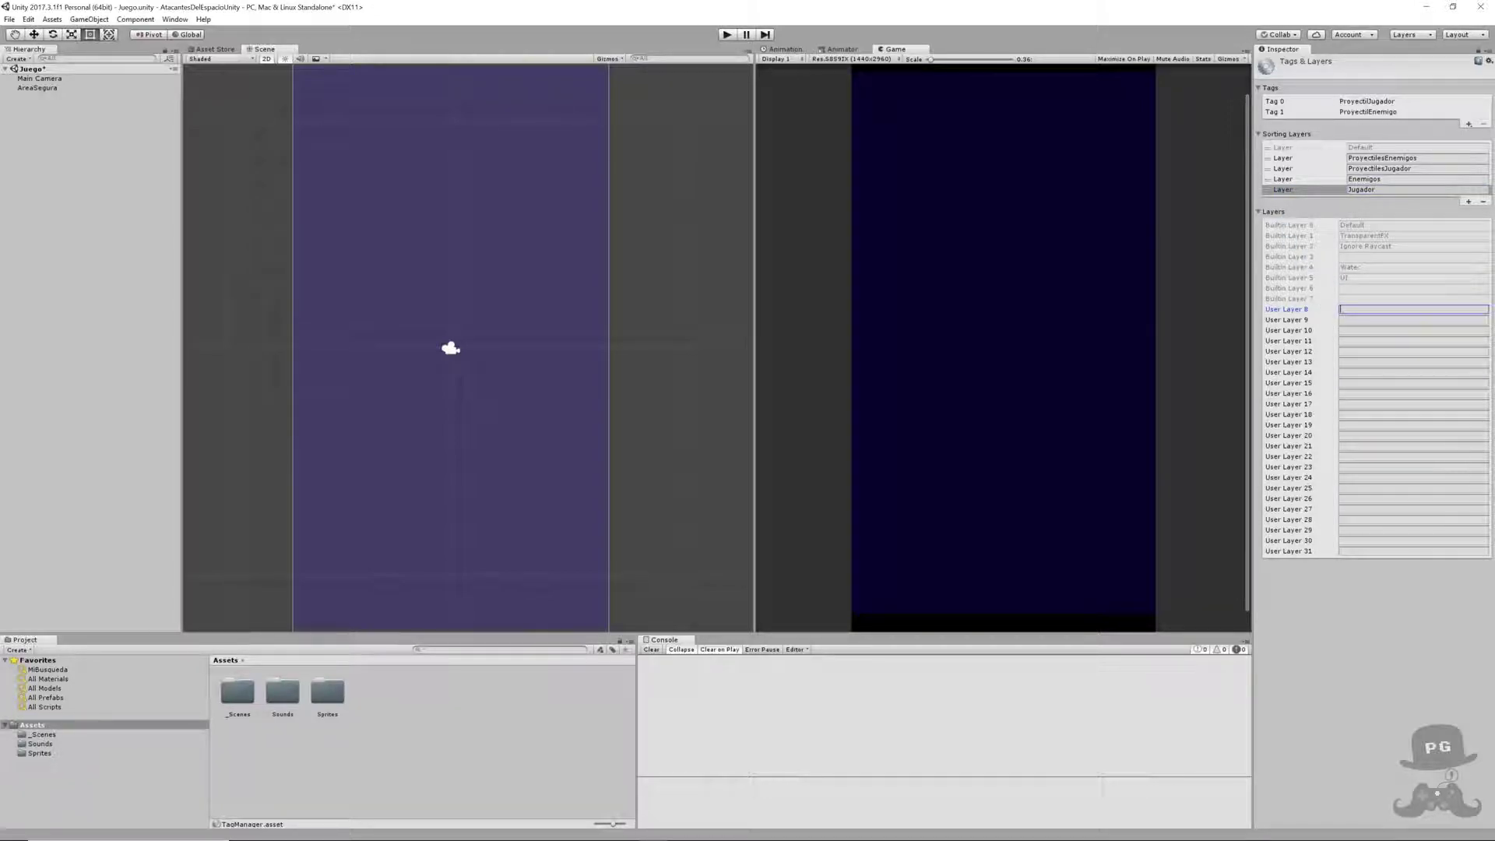
{"action": "type", "text": "Jugador"}
{"action": "key", "text": "Tab"}
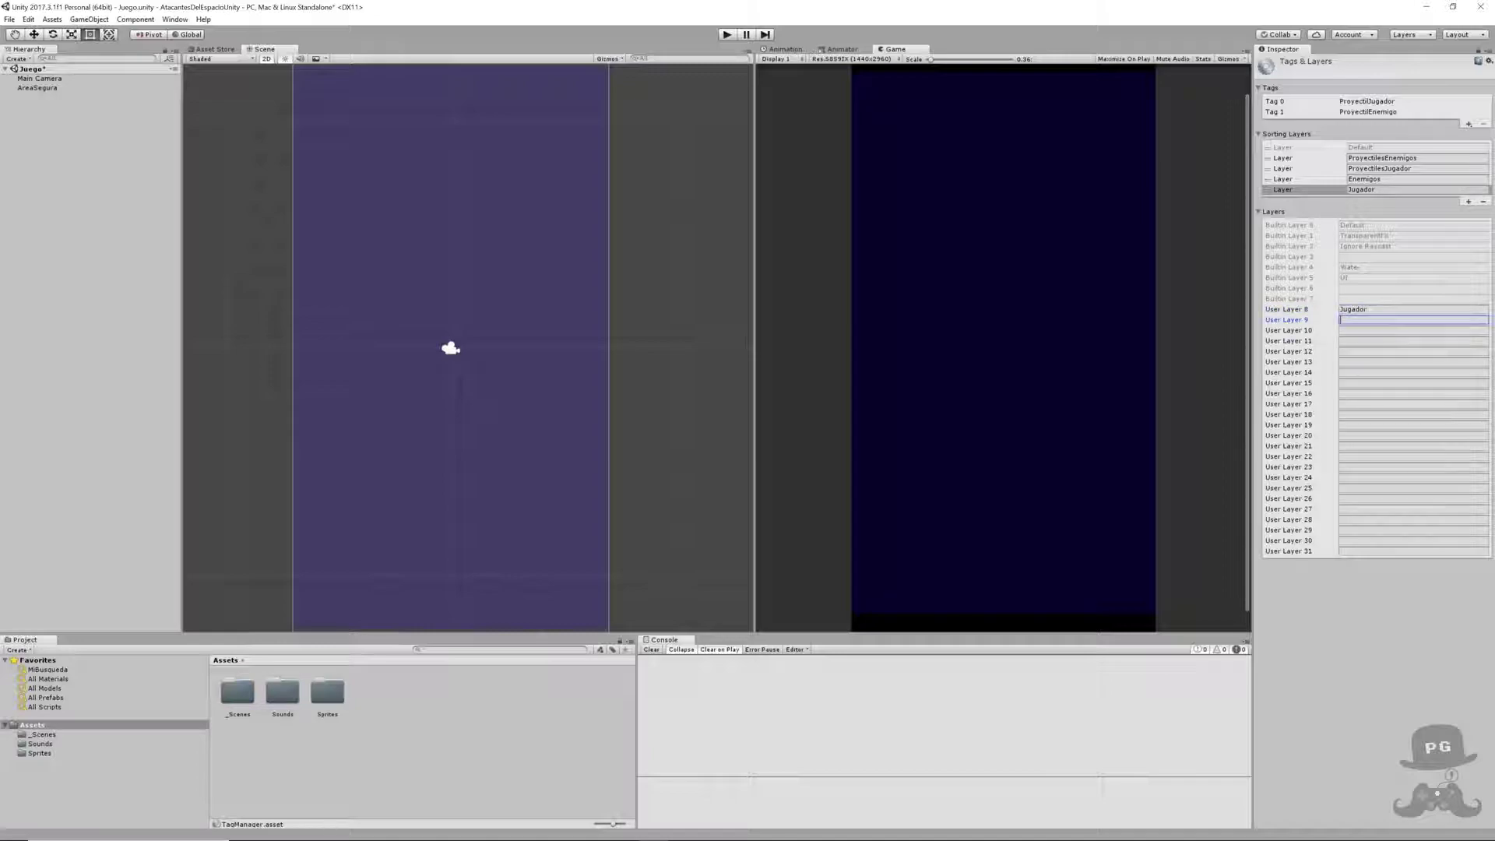
{"action": "type", "text": "Enemigos"}
{"action": "key", "text": "Tab"}
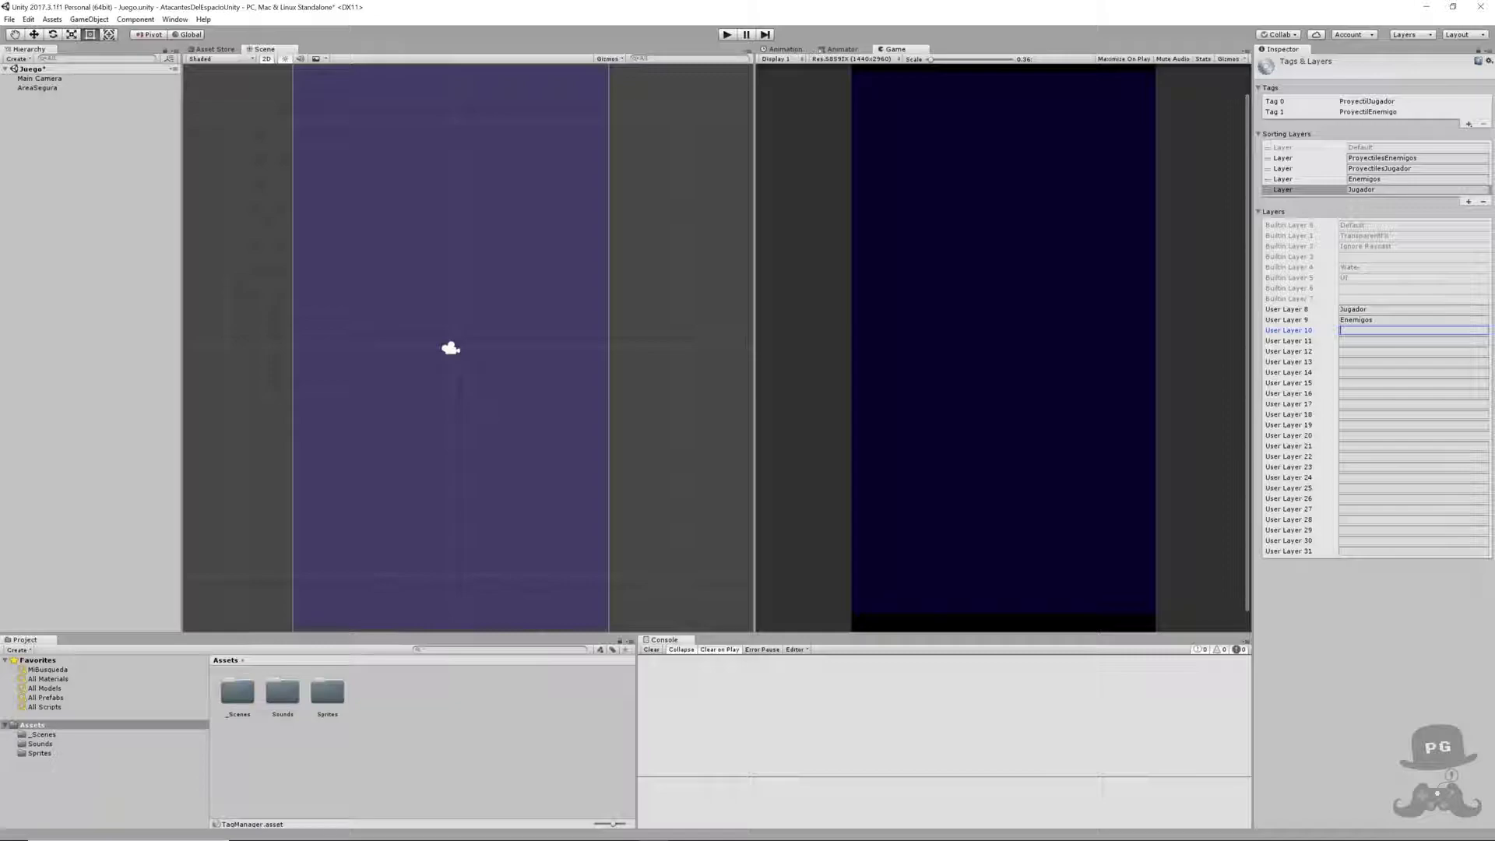
{"action": "type", "text": "ProyectilesJ"}
{"action": "type", "text": "ugador"}
{"action": "key", "text": "Tab"}
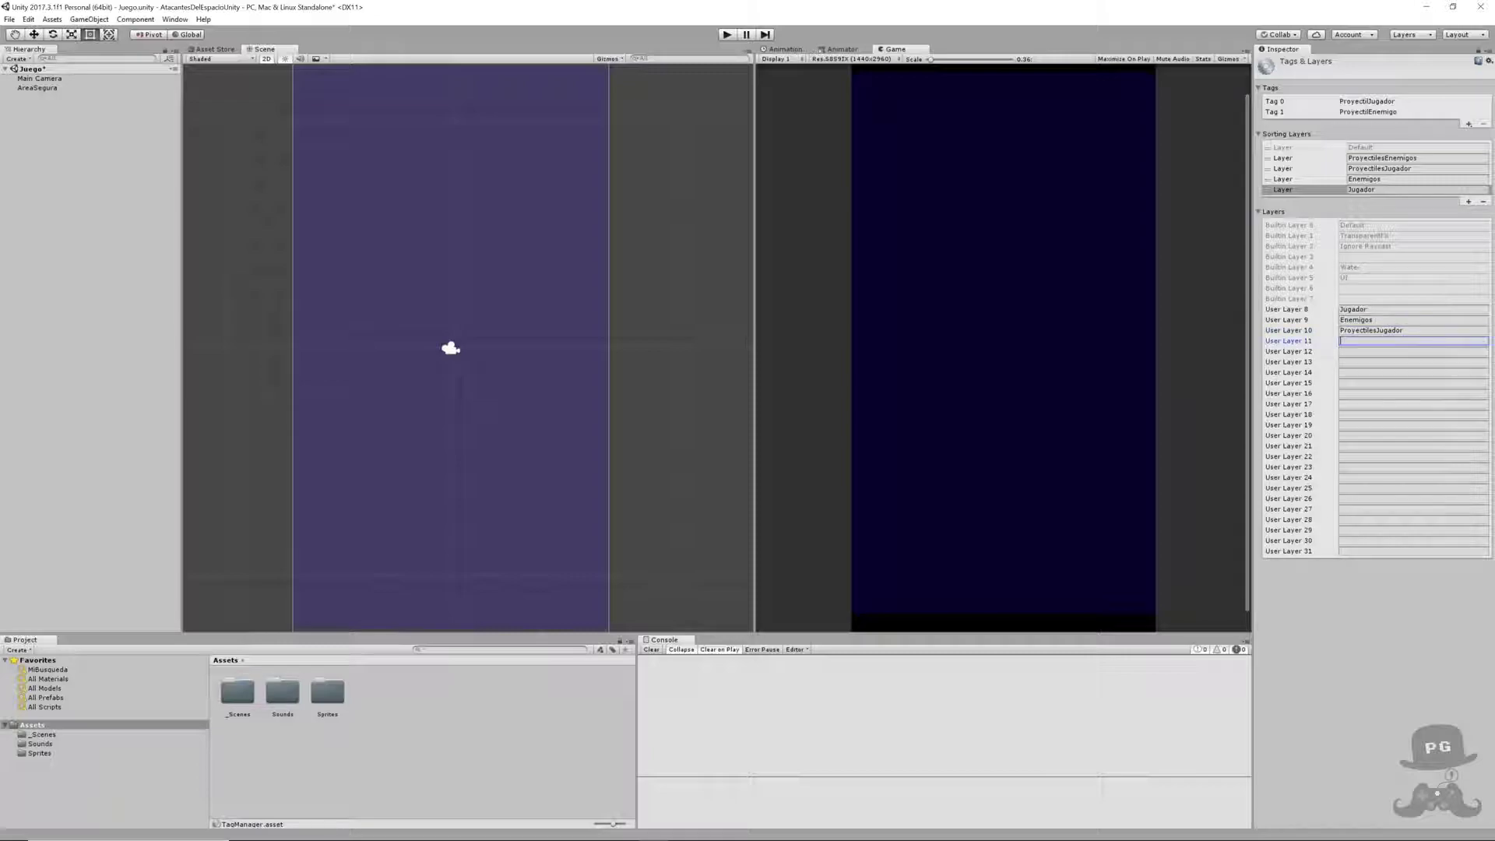
{"action": "type", "text": "Pro"}
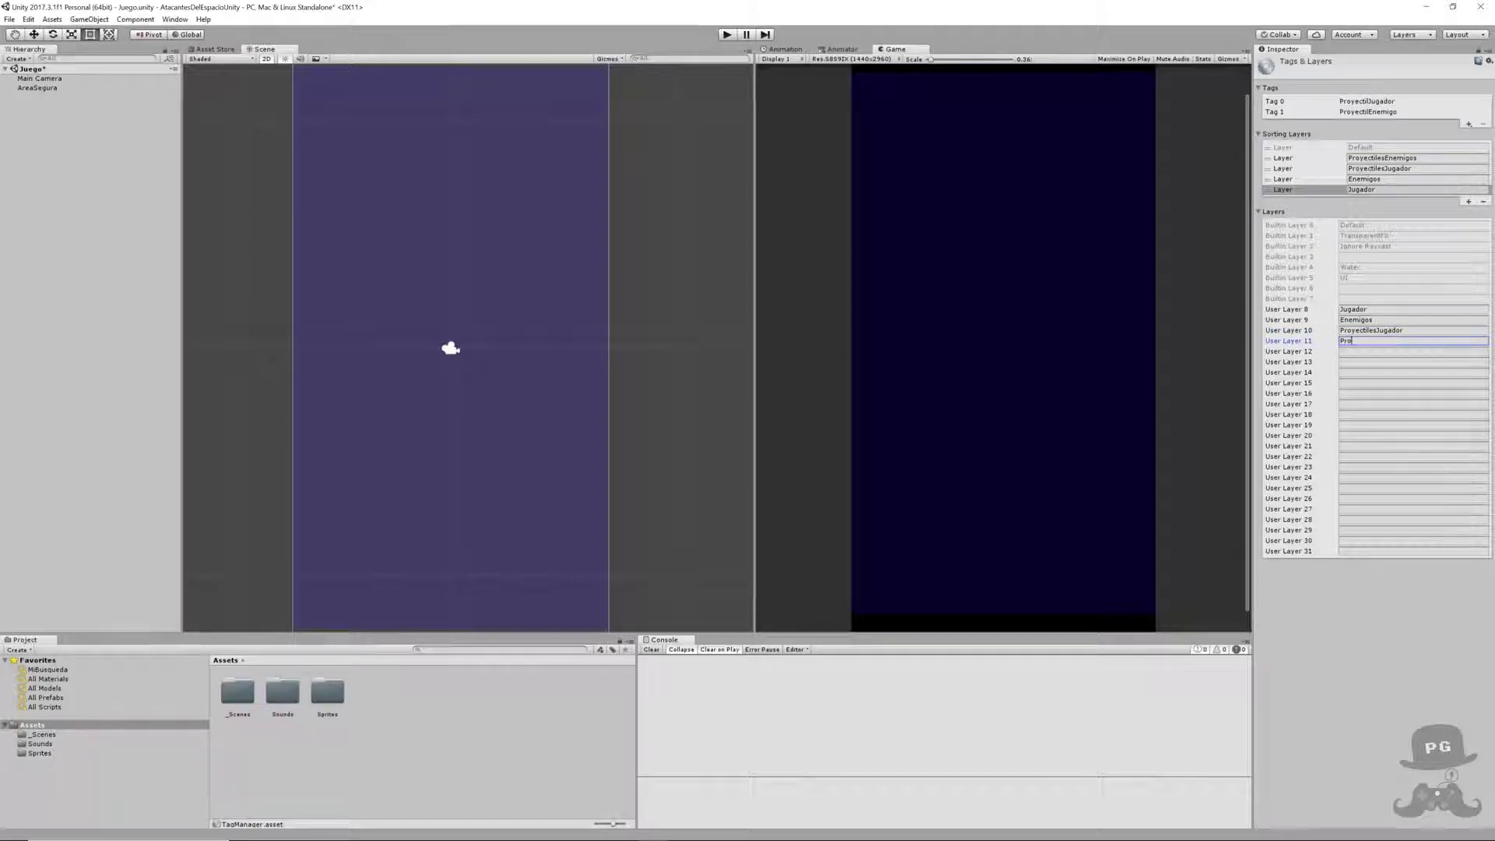
{"action": "type", "text": "yectilesE"}
{"action": "type", "text": "nemigos"}
{"action": "key", "text": "Tab"}
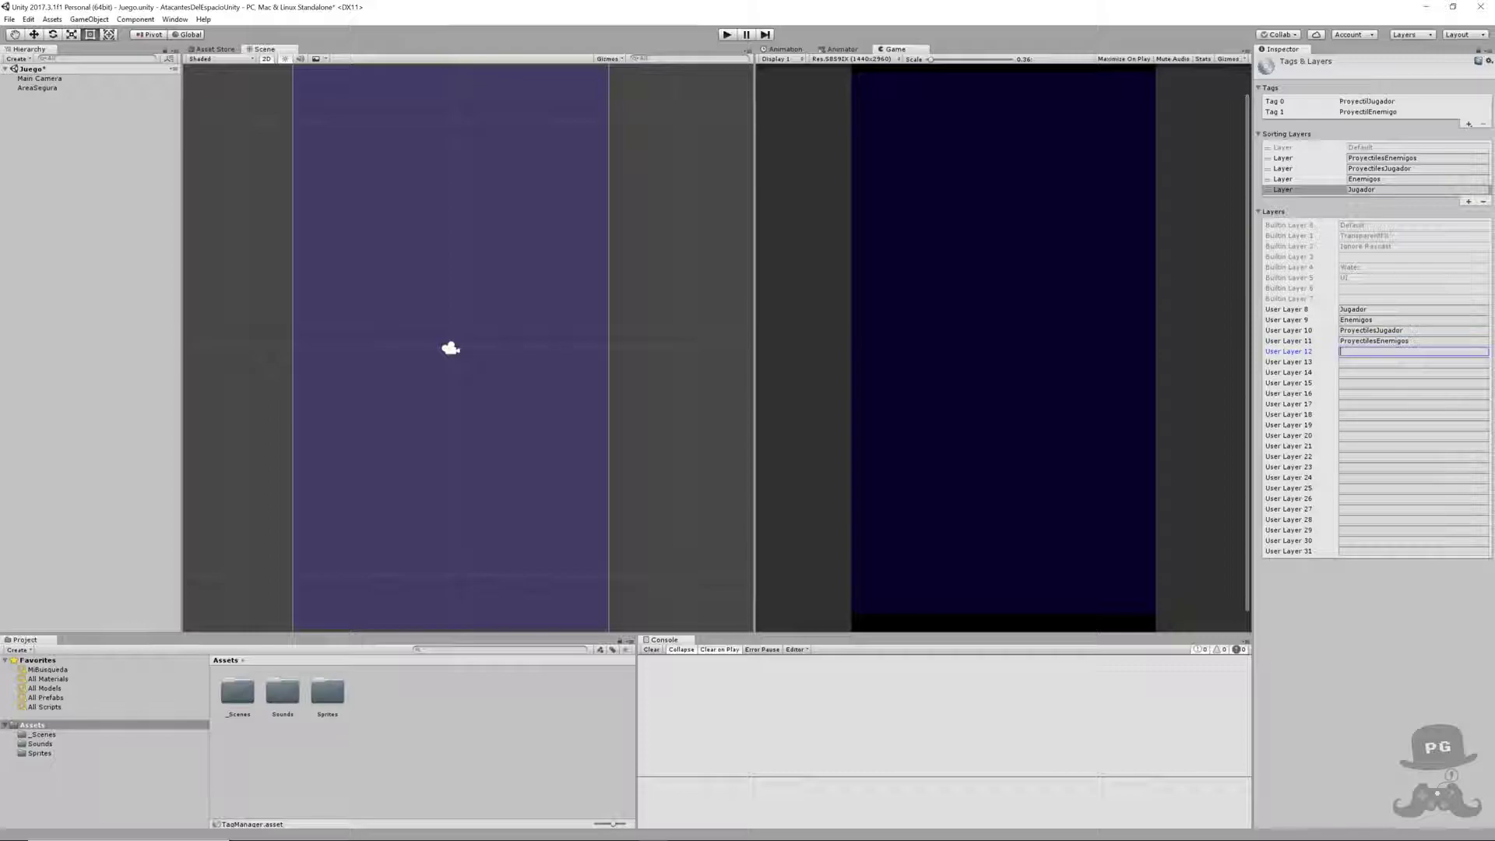
{"action": "type", "text": "Barreras"}
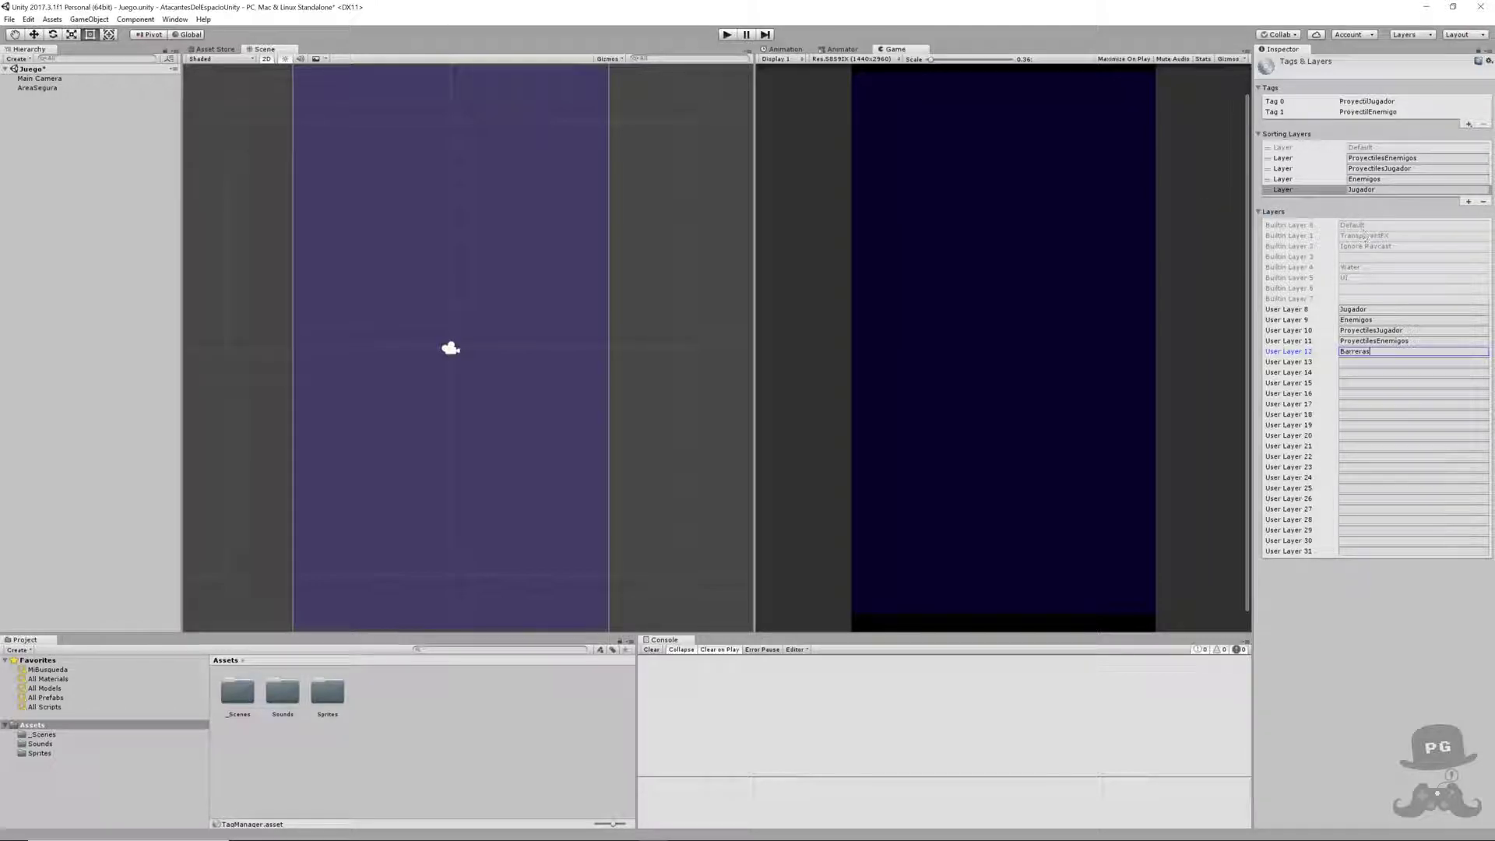
{"action": "left_click", "coordinate": [1366, 363]}
- In Physics 2D settings, untick Jugador's collisions with Barreras, ProyectilesJugador and Jugador
{"action": "left_click", "coordinate": [28, 20]}
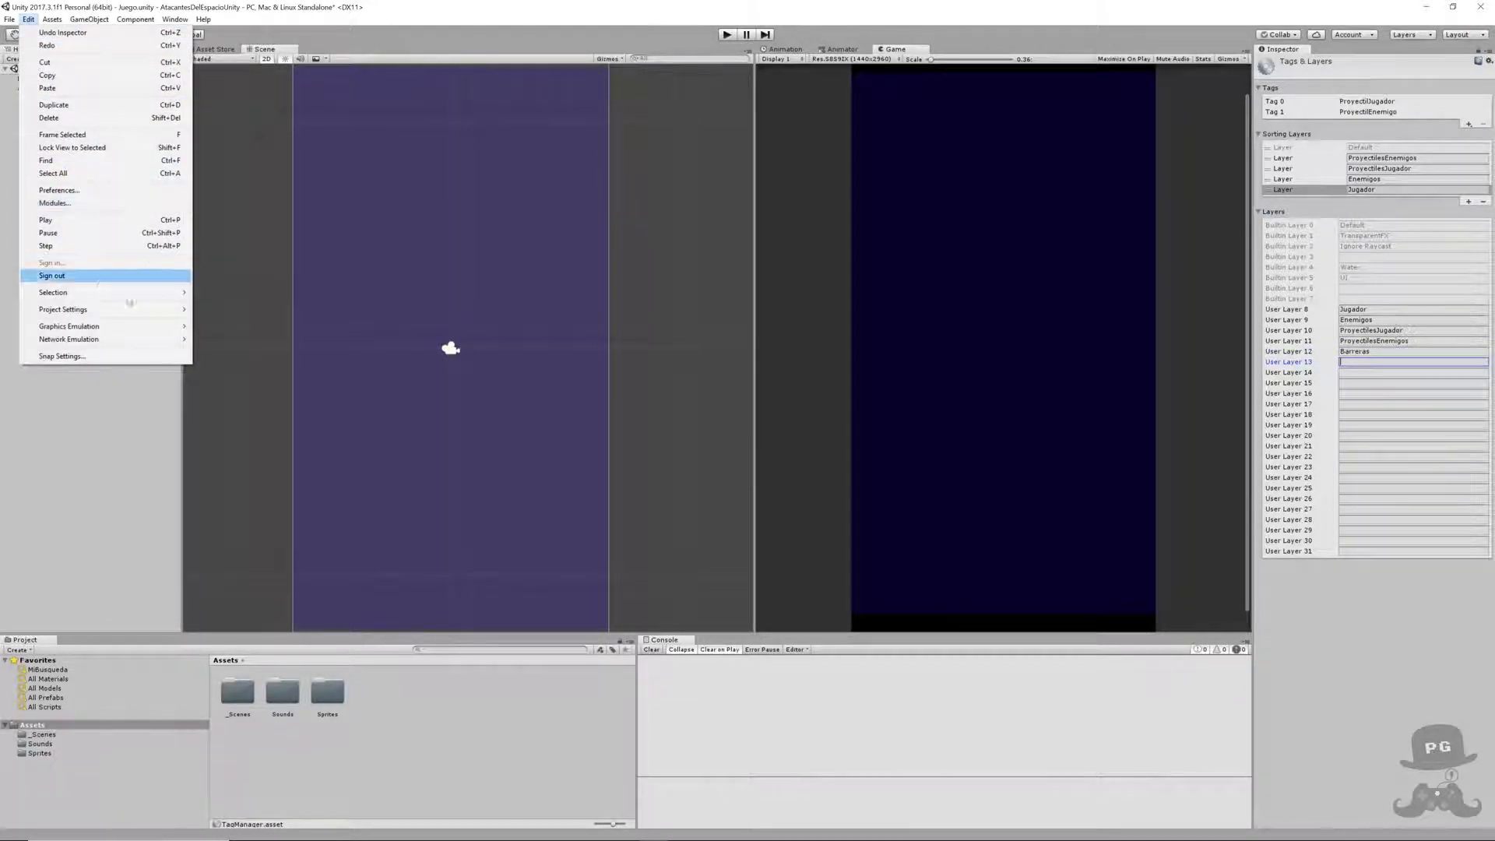
{"action": "mouse_move", "coordinate": [164, 312]}
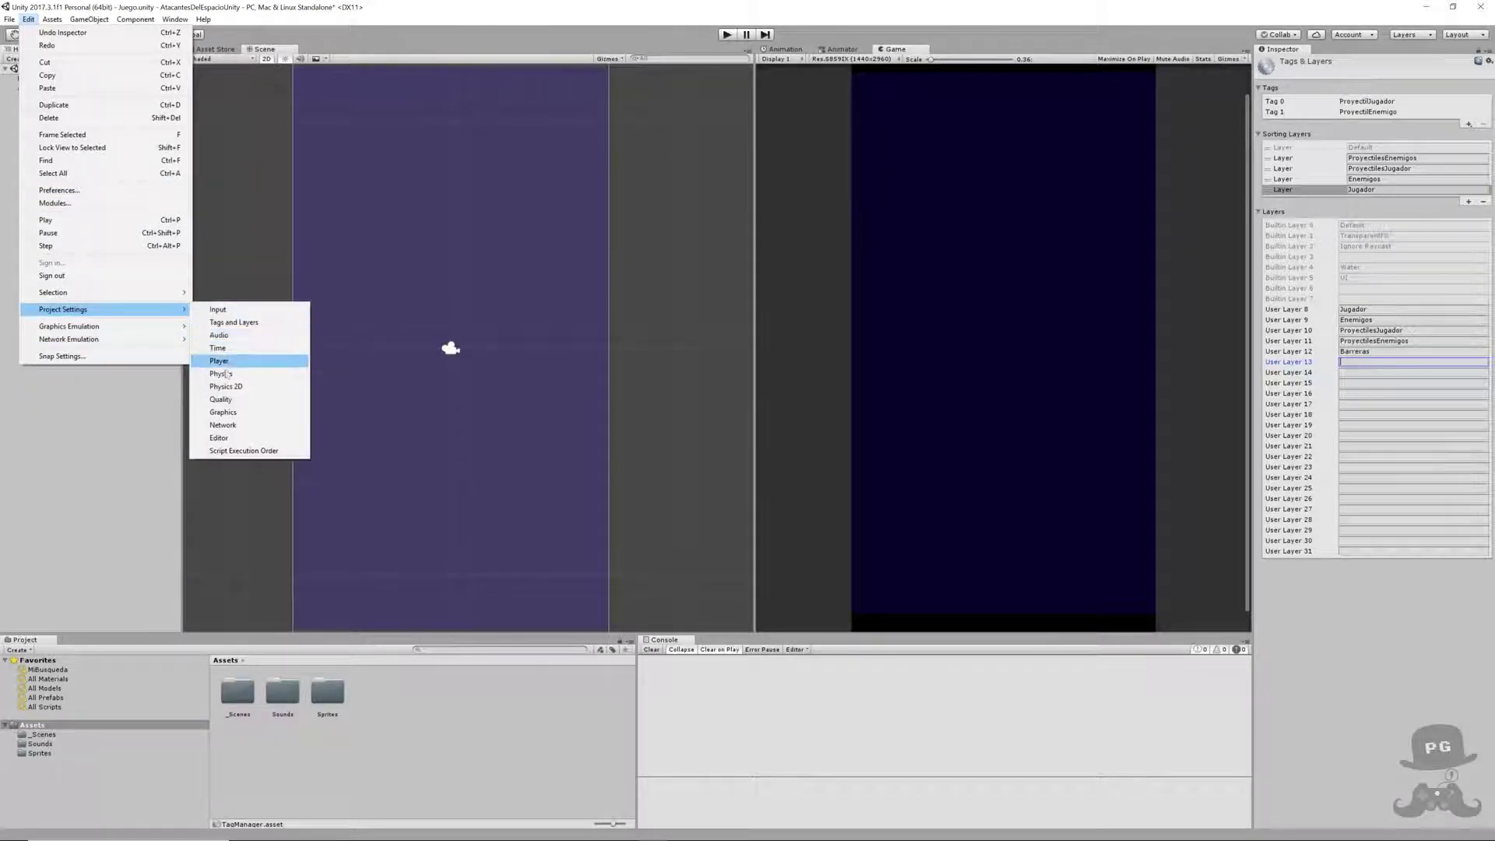
{"action": "left_click", "coordinate": [238, 389]}
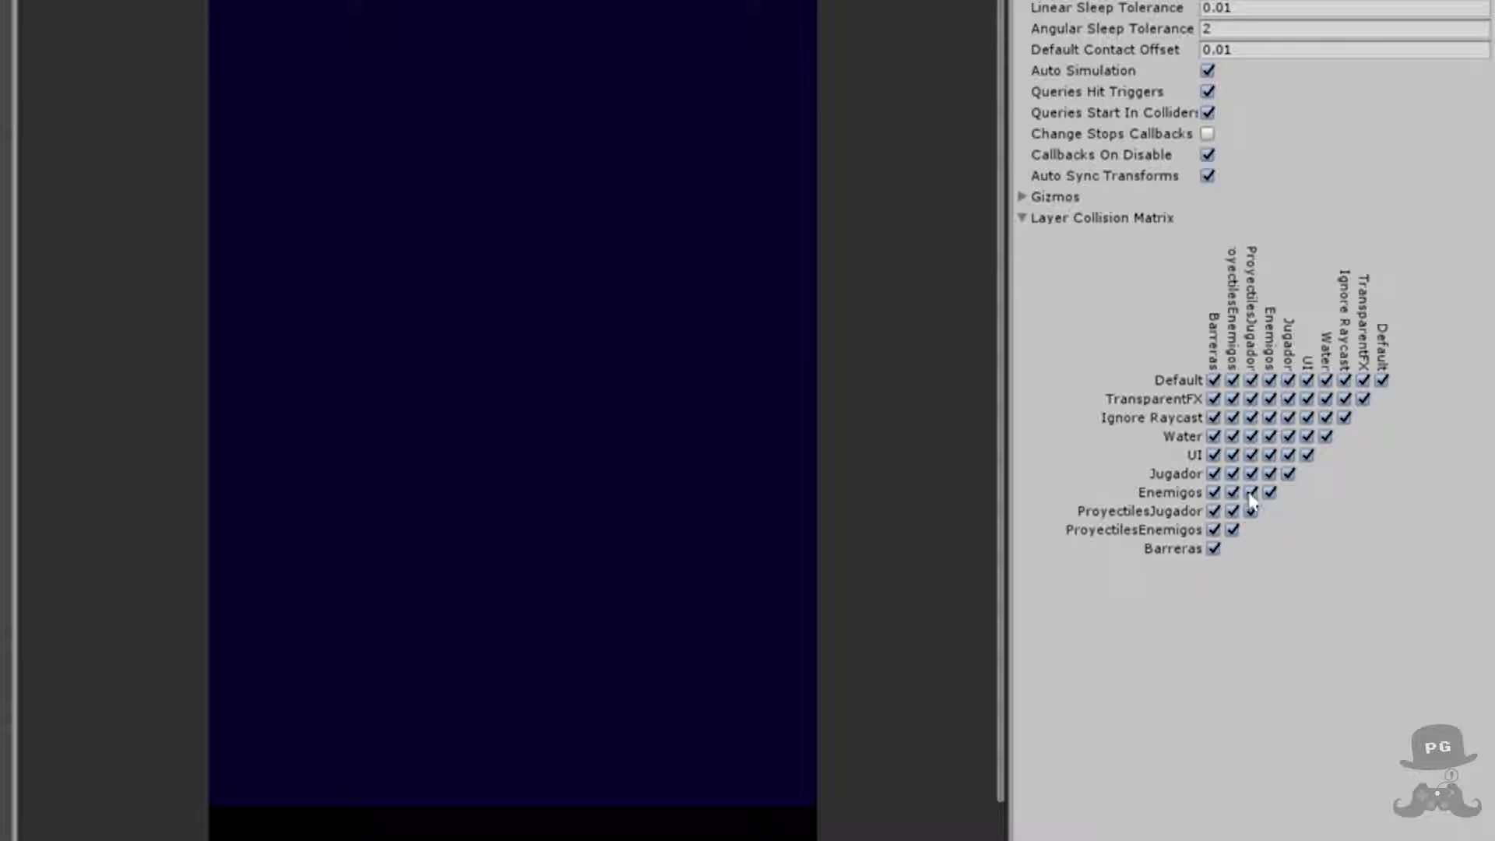
{"action": "left_click", "coordinate": [1211, 475]}
{"action": "left_click", "coordinate": [1250, 475]}
{"action": "left_click", "coordinate": [1288, 473]}
- Stop Enemigos colliding with ProyectilesEnemigos and with itself in the collision matrix
{"action": "left_click", "coordinate": [1207, 510]}
{"action": "left_click", "coordinate": [1232, 495]}
{"action": "left_click", "coordinate": [1270, 493]}
- Turn off self-collision for ProyectilesJugador, ProyectilesEnemigos and Barreras
{"action": "left_click", "coordinate": [1250, 511]}
{"action": "left_click", "coordinate": [1251, 512]}
{"action": "left_click", "coordinate": [1231, 532]}
{"action": "left_click", "coordinate": [1213, 548]}
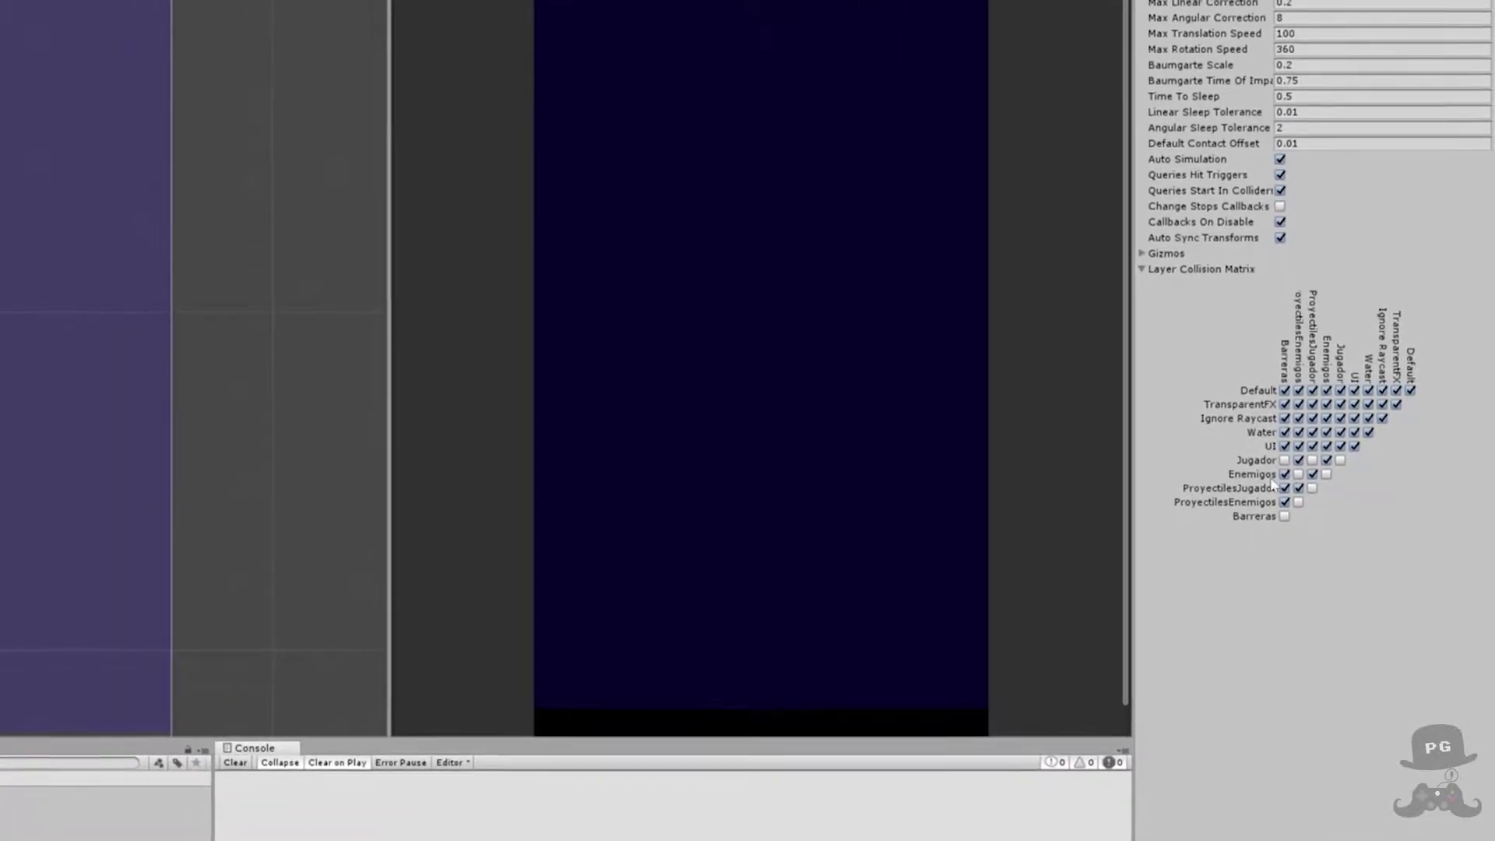
{"action": "left_click", "coordinate": [1267, 511]}
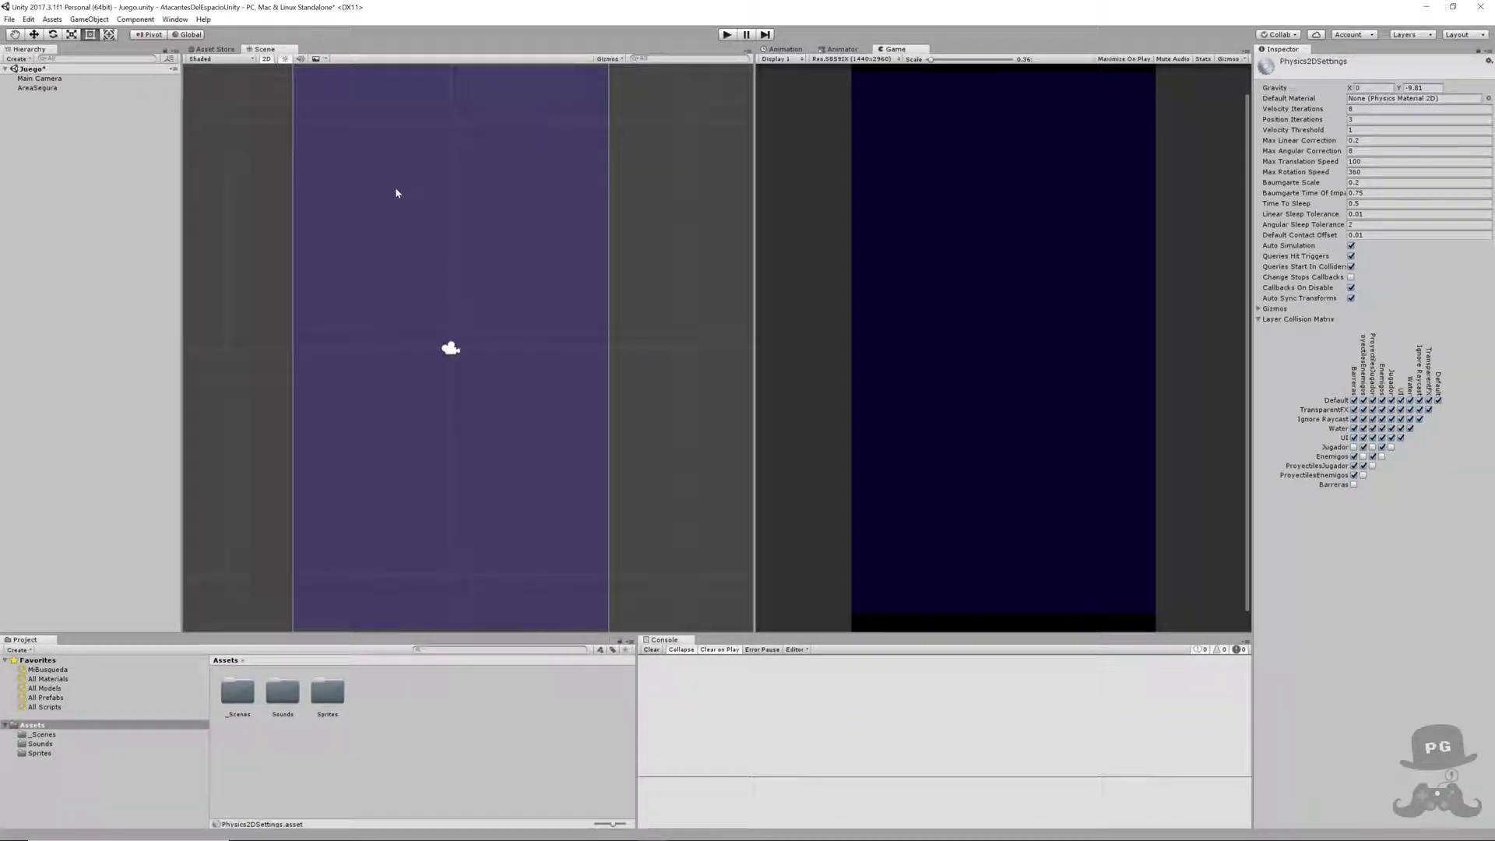
- Add the lasercannon sprite from the Sprites sheet to the Juego scene hierarchy
{"action": "left_click", "coordinate": [30, 20]}
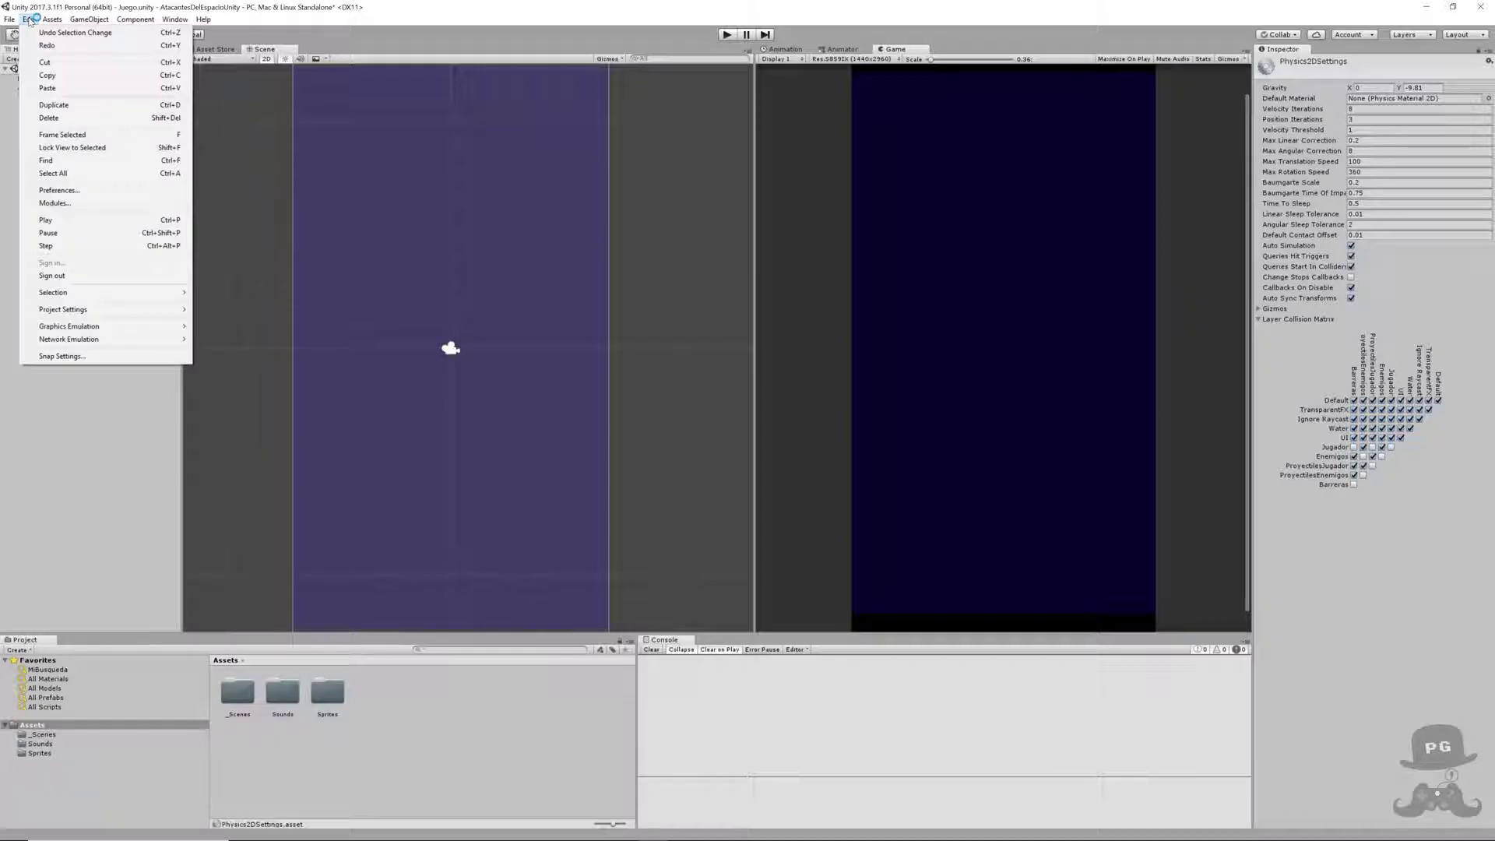
{"action": "left_click", "coordinate": [50, 5]}
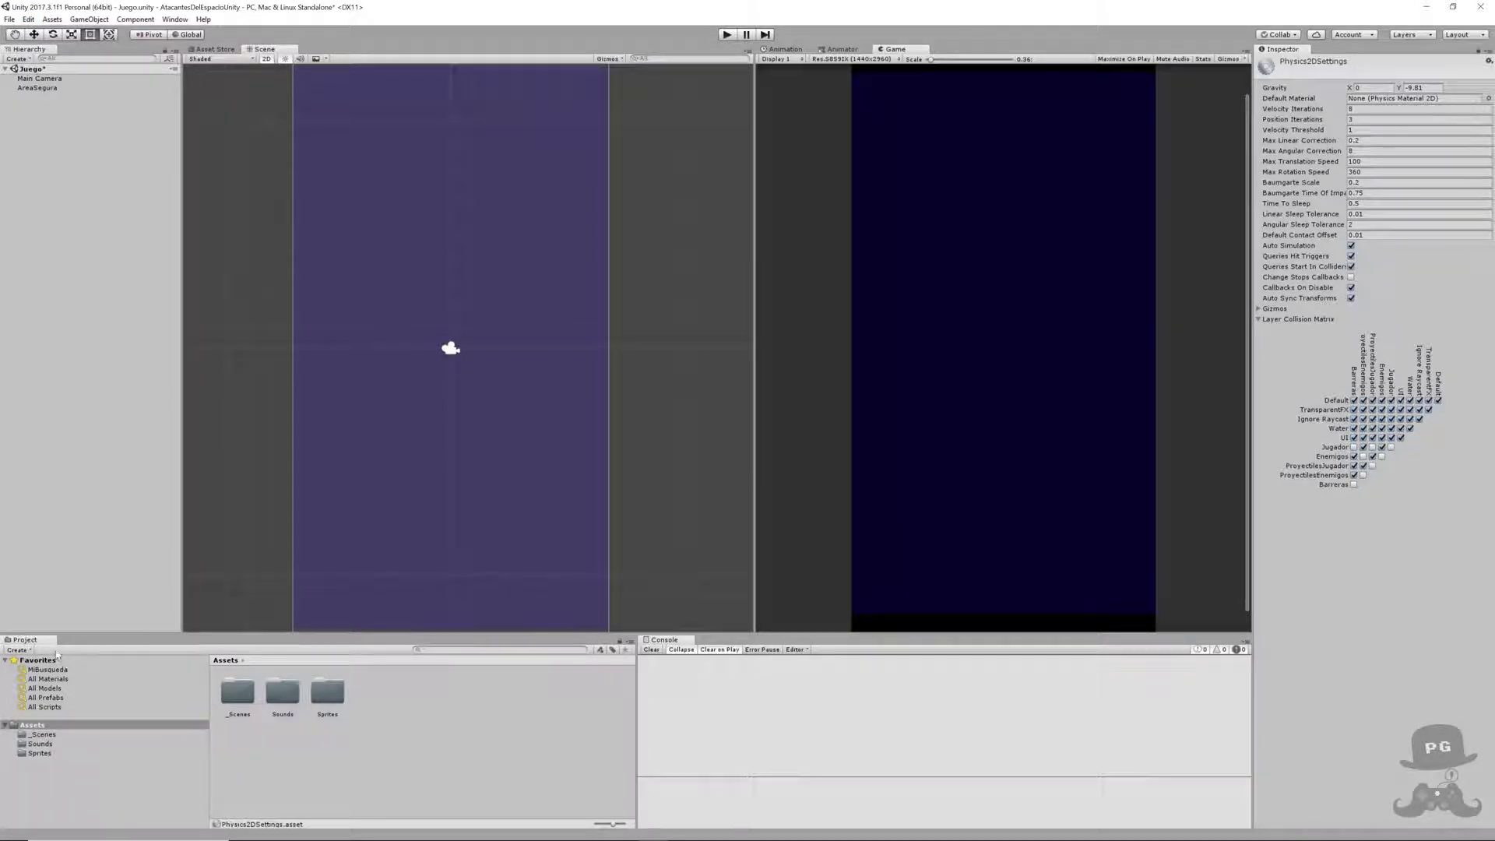
{"action": "double_click", "coordinate": [337, 700]}
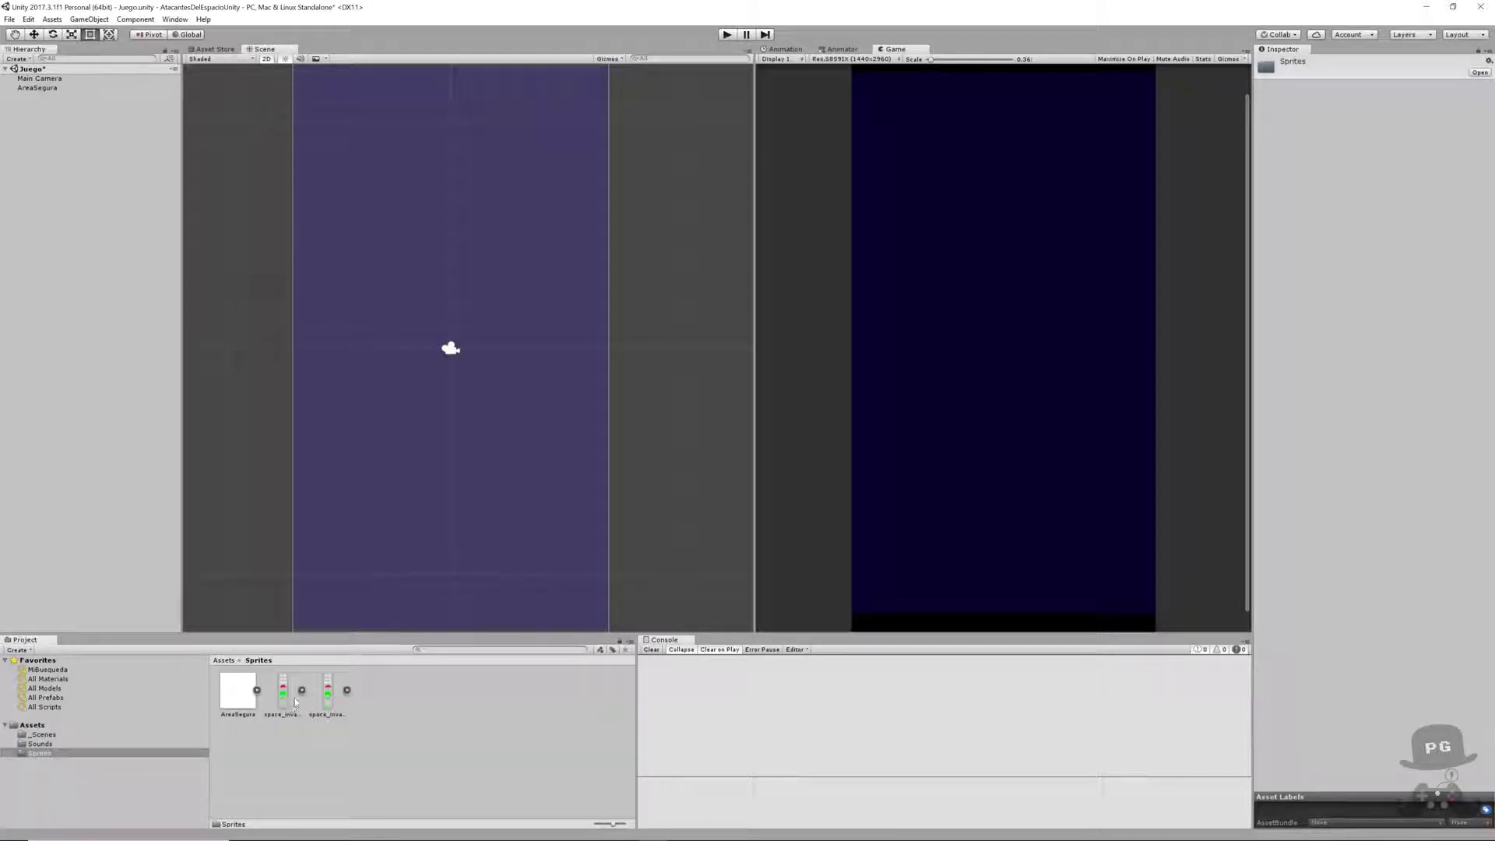
{"action": "left_click", "coordinate": [303, 693]}
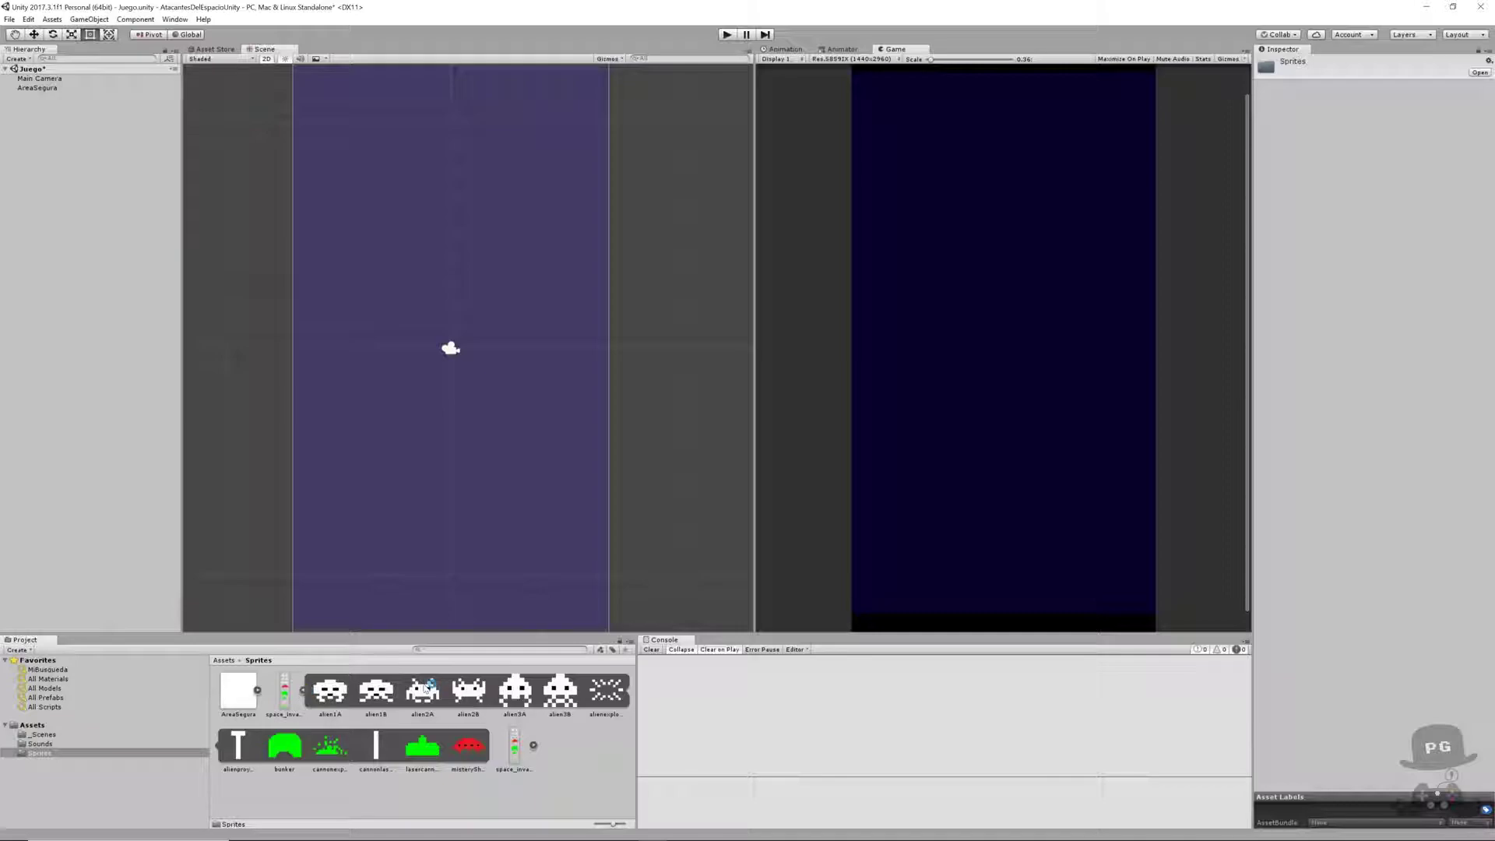
{"action": "left_click", "coordinate": [423, 749]}
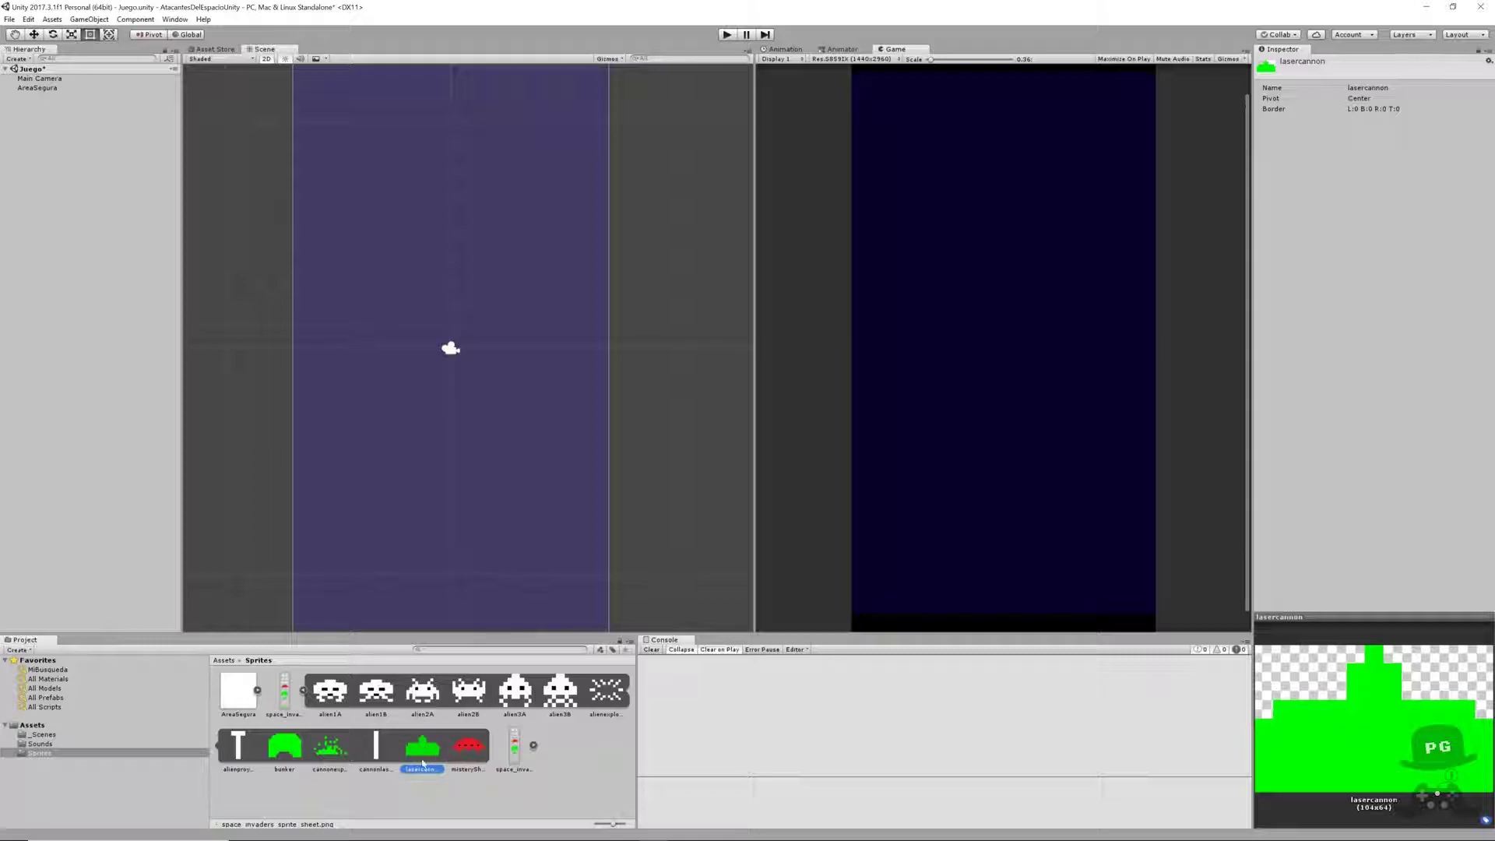
{"action": "left_click_drag", "start_coordinate": [425, 755], "coordinate": [106, 335]}
{"action": "left_click_drag", "start_coordinate": [107, 335], "coordinate": [37, 147]}
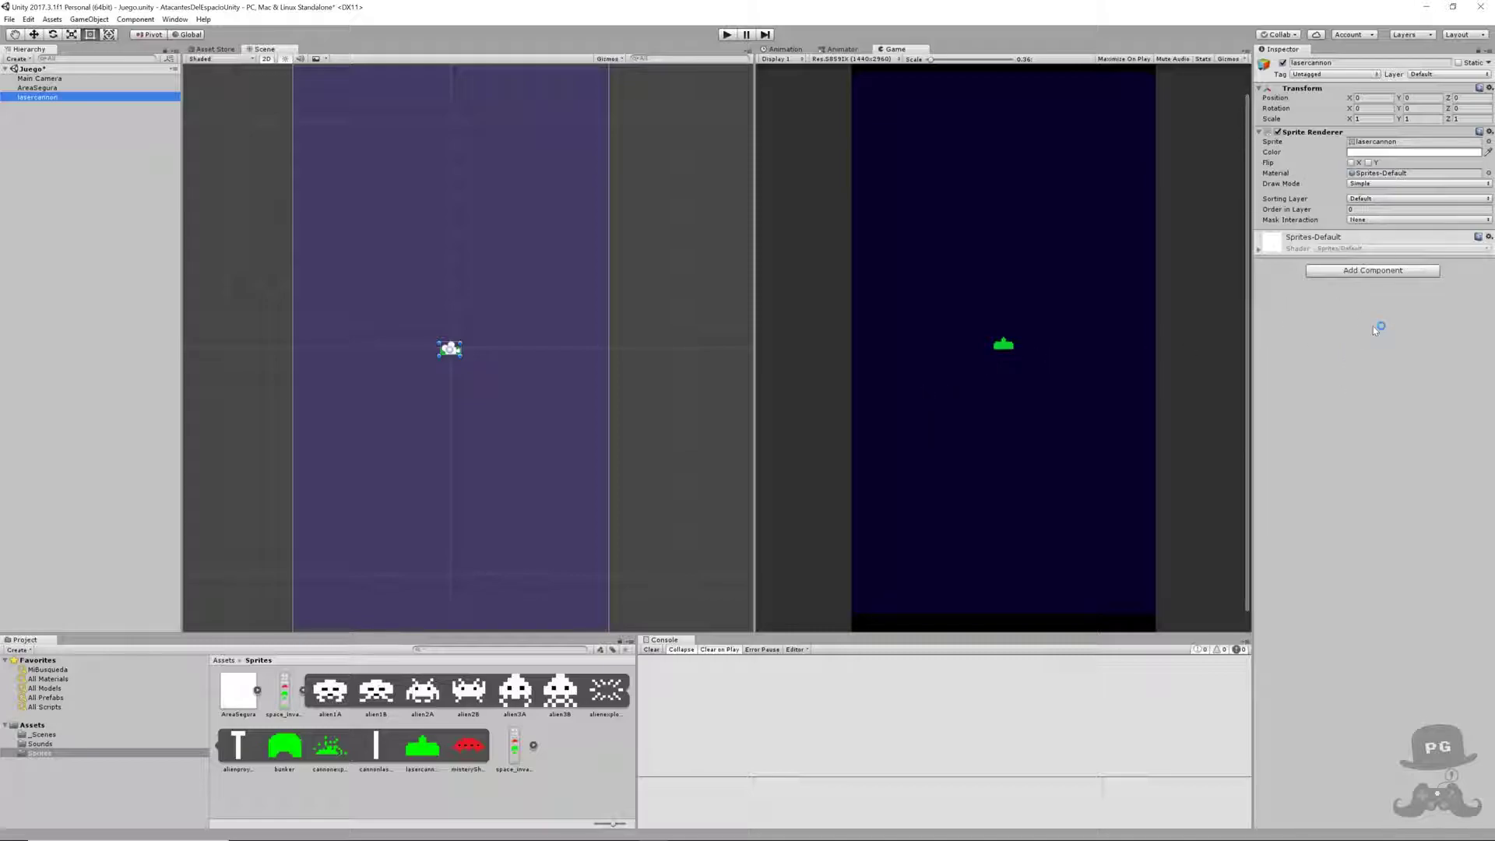
- Save the Juego scene with Ctrl+S and attach a Box Collider 2D to lasercannon
{"action": "key", "text": "ctrl+s"}
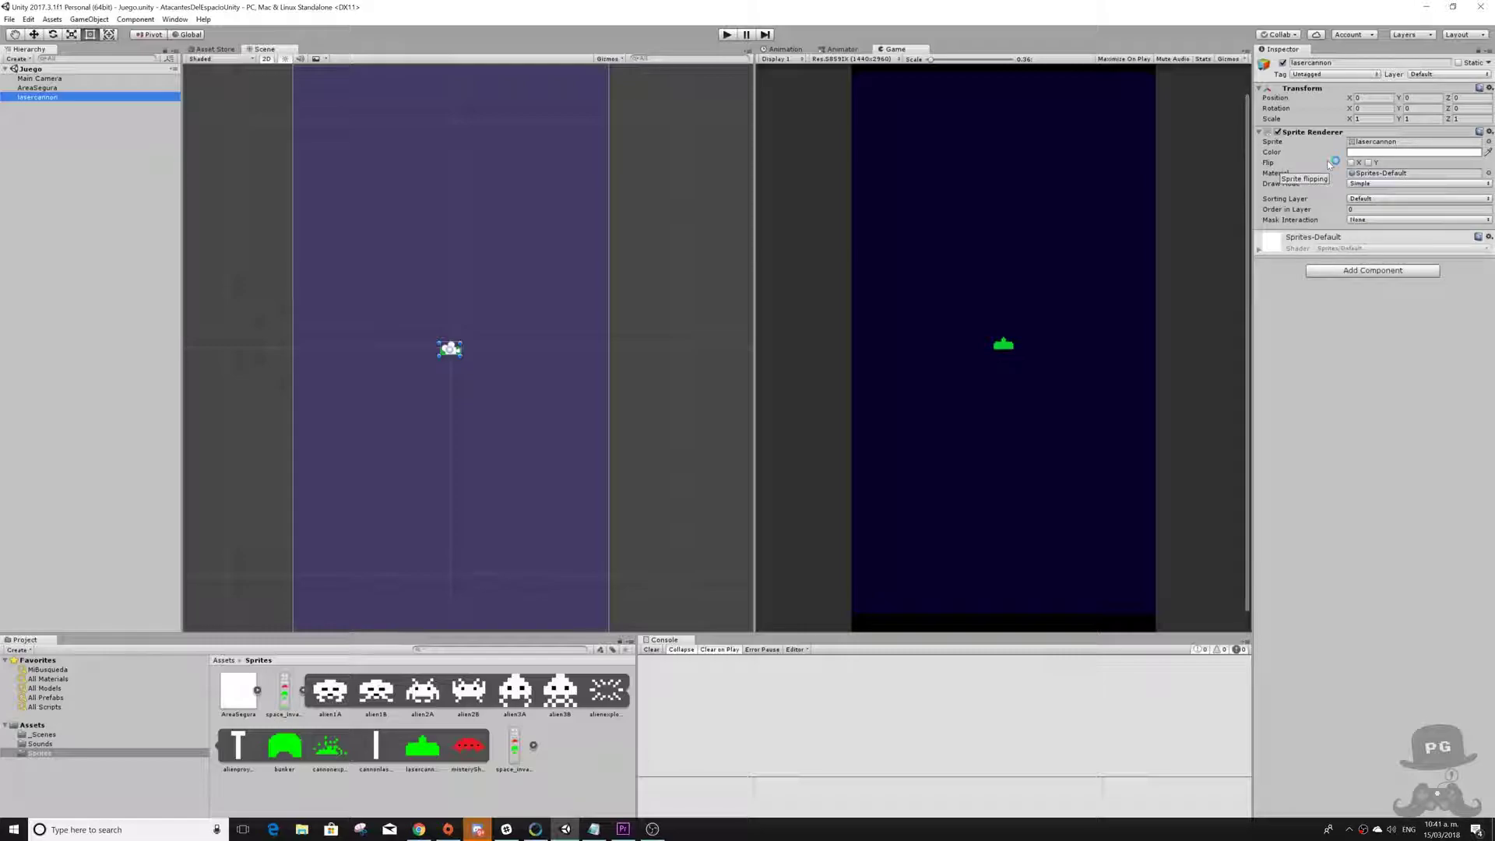
{"action": "left_click", "coordinate": [1324, 274]}
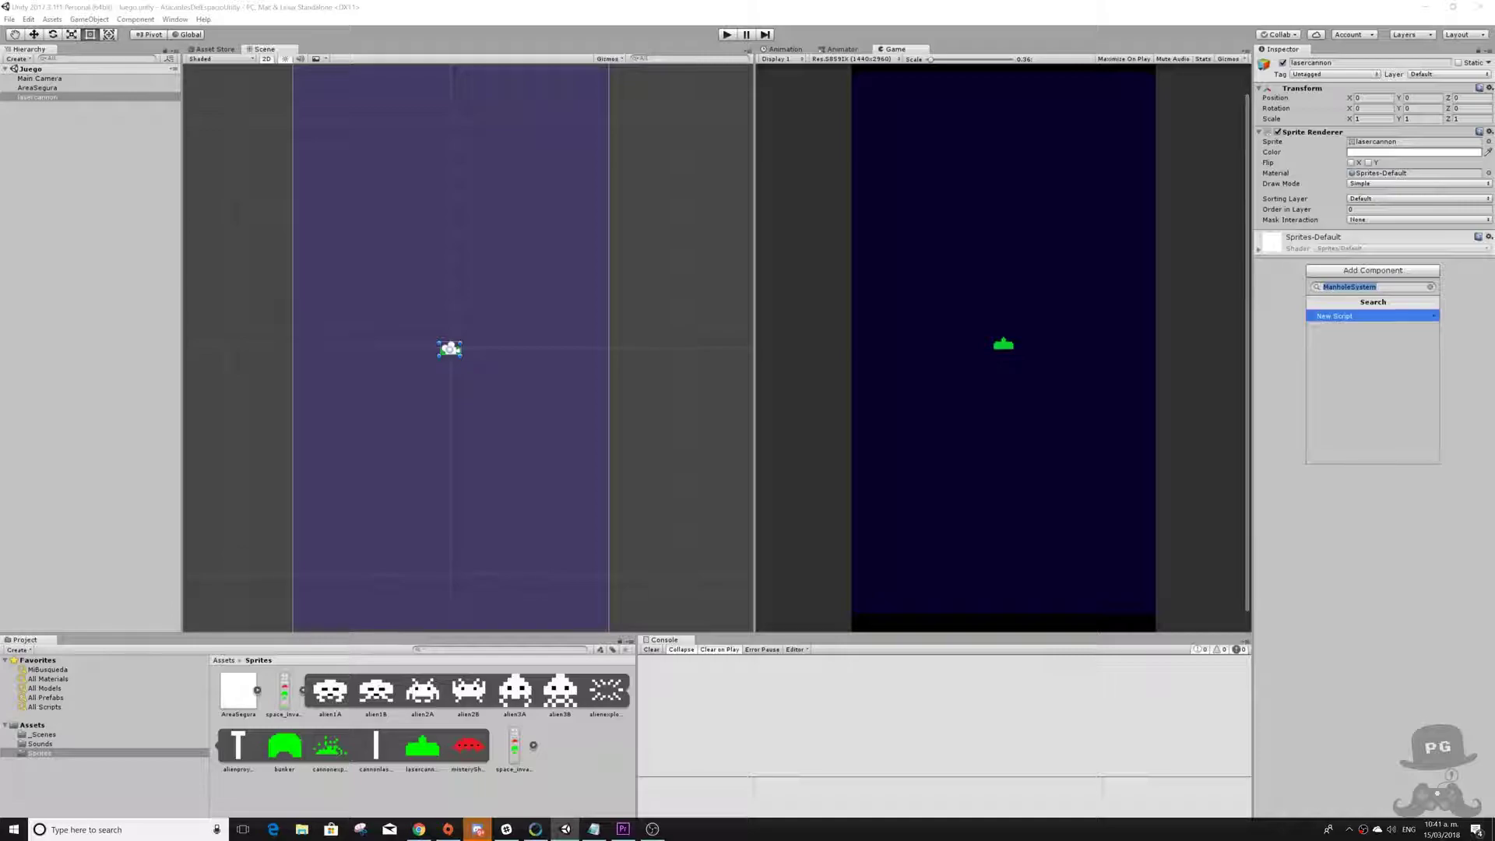
{"action": "type", "text": "box"}
{"action": "left_click", "coordinate": [1328, 327]}
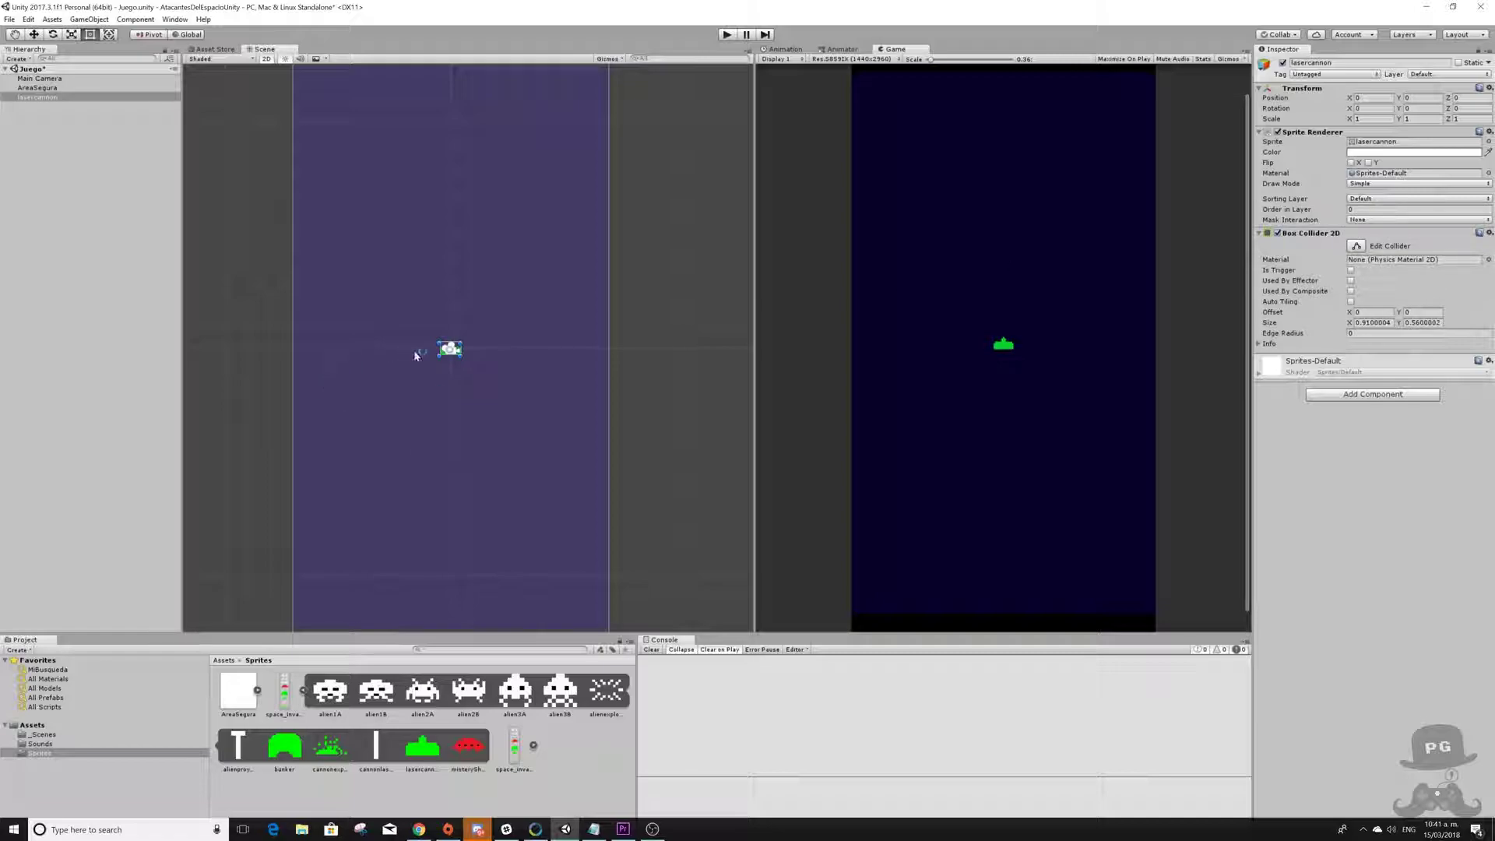
{"action": "scroll", "coordinate": [415, 355], "scroll_direction": "up", "scroll_amount": 2}
{"action": "scroll", "coordinate": [436, 356], "scroll_direction": "up", "scroll_amount": 5}
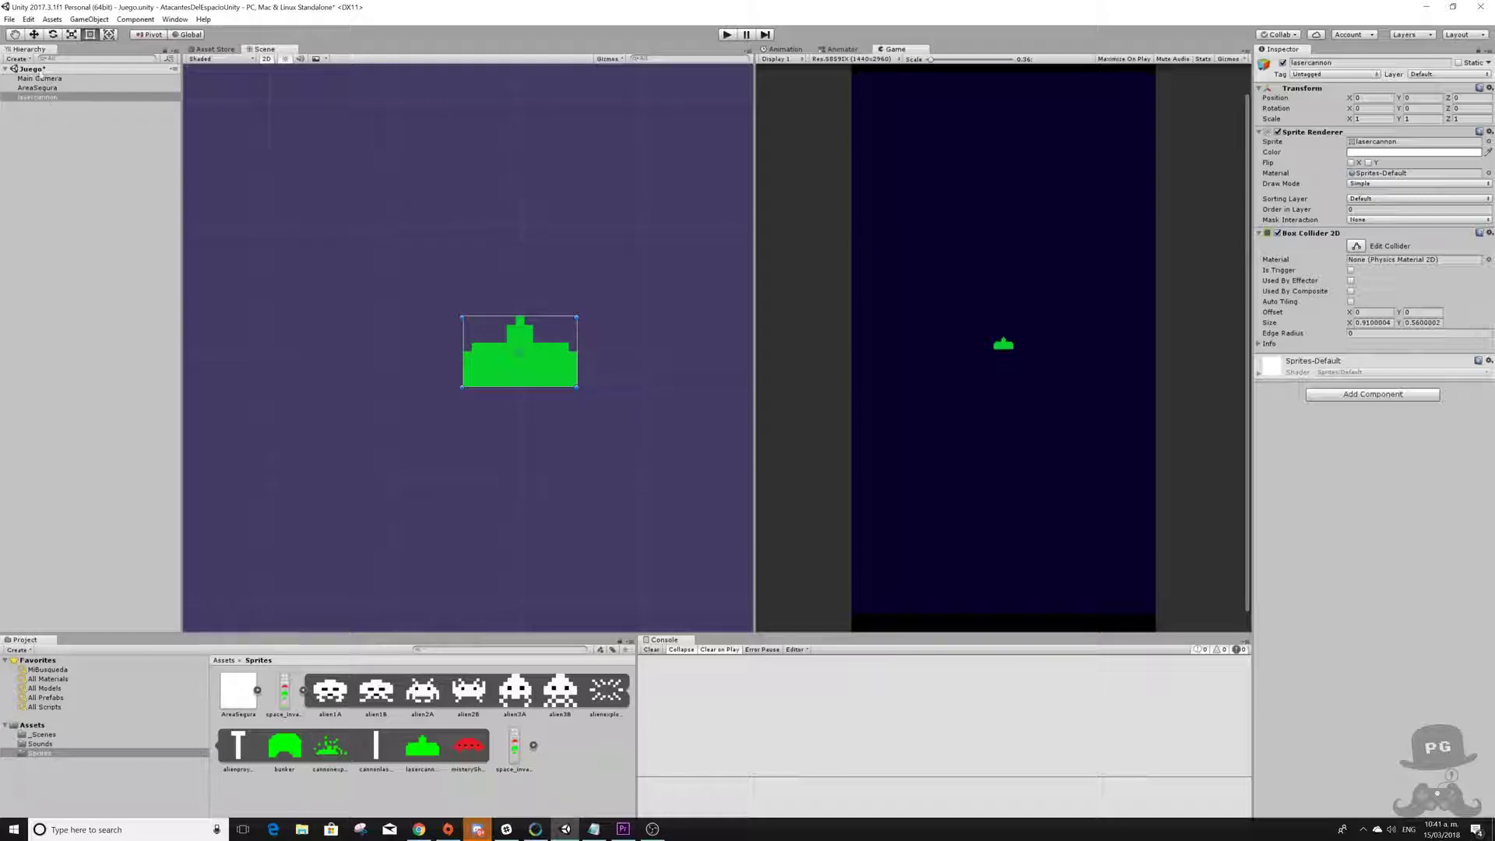
{"action": "left_click", "coordinate": [35, 34]}
- Attach a Rigidbody 2D to lasercannon and set its Body Type to Kinematic
{"action": "left_click", "coordinate": [1346, 397]}
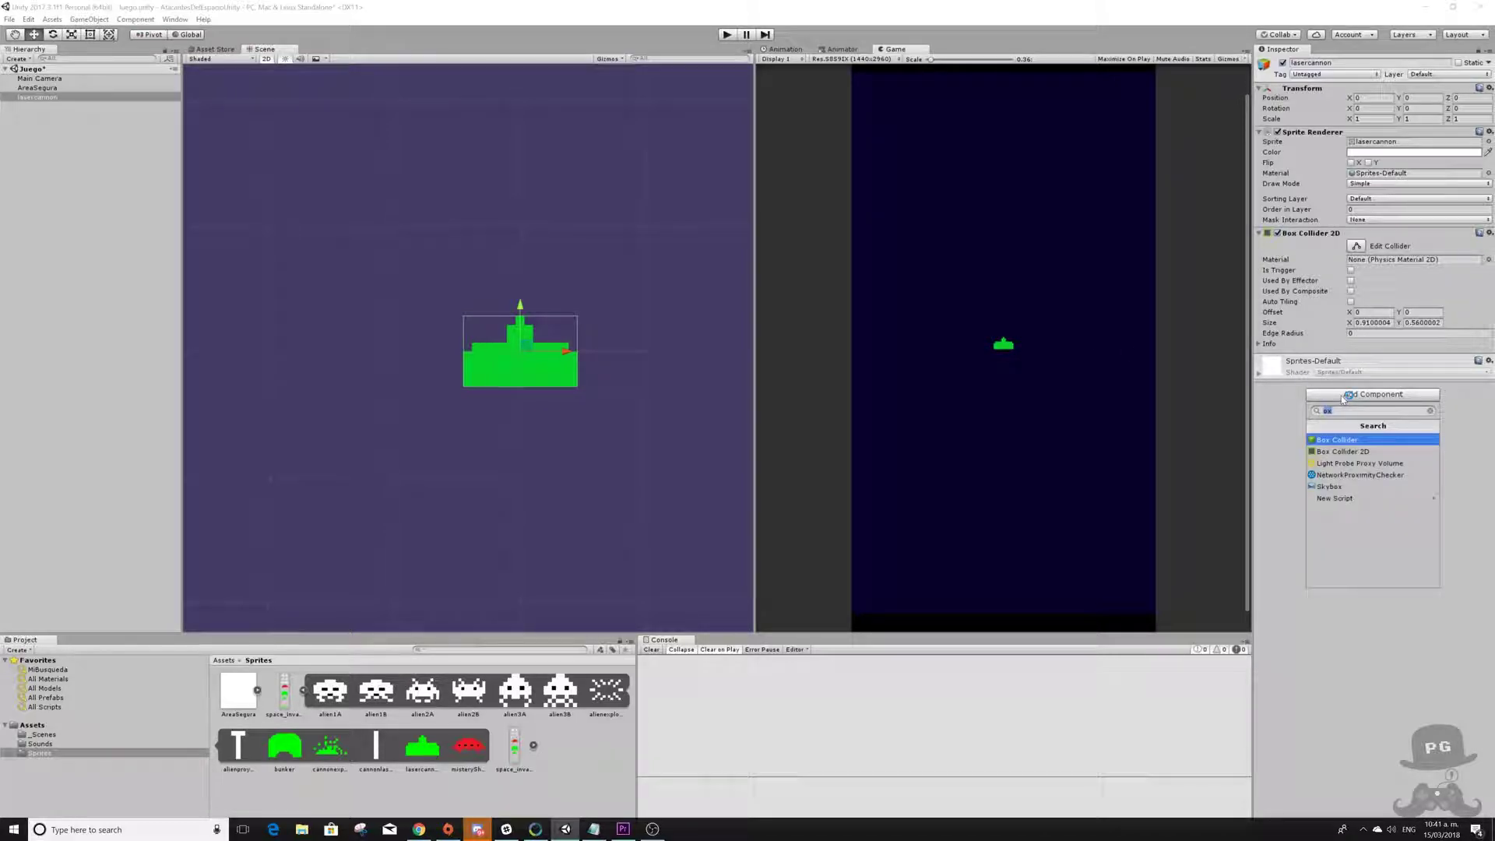
{"action": "key", "text": "Up"}
{"action": "type", "text": "r"}
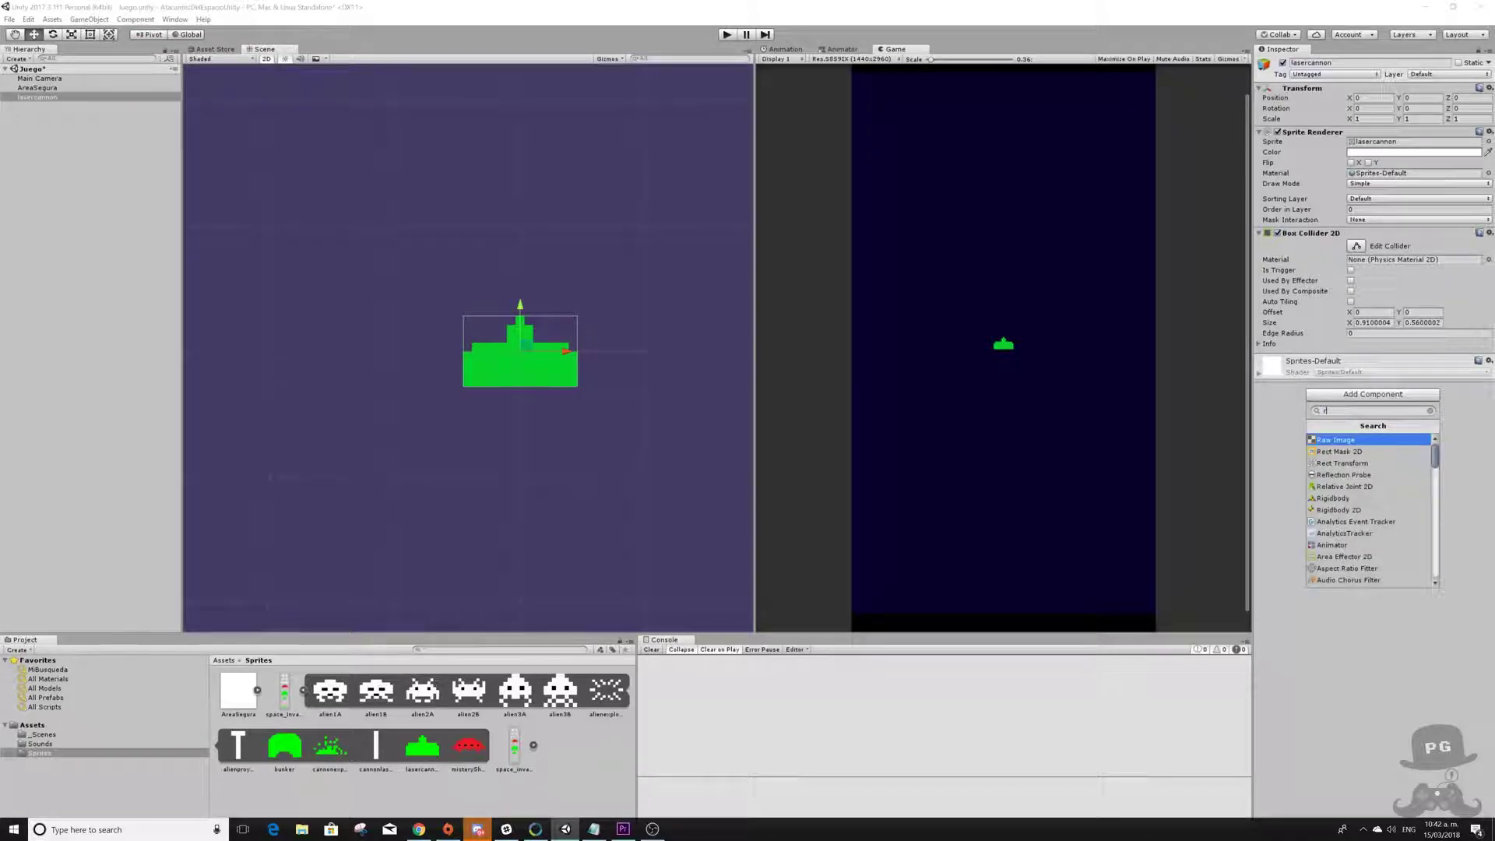
{"action": "type", "text": "i"}
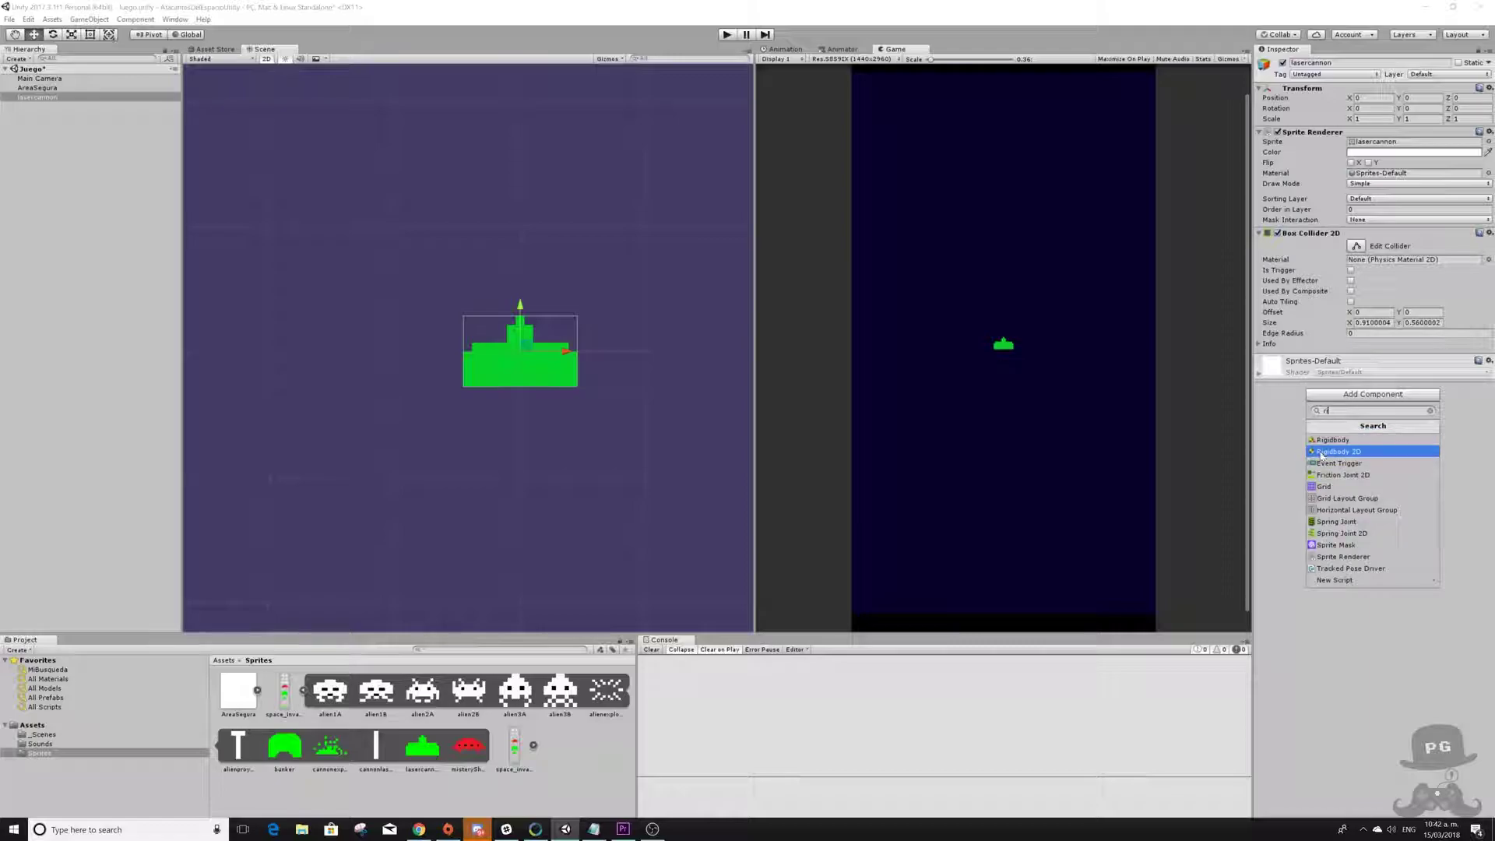
{"action": "left_click", "coordinate": [1331, 452]}
{"action": "left_click", "coordinate": [1367, 366]}
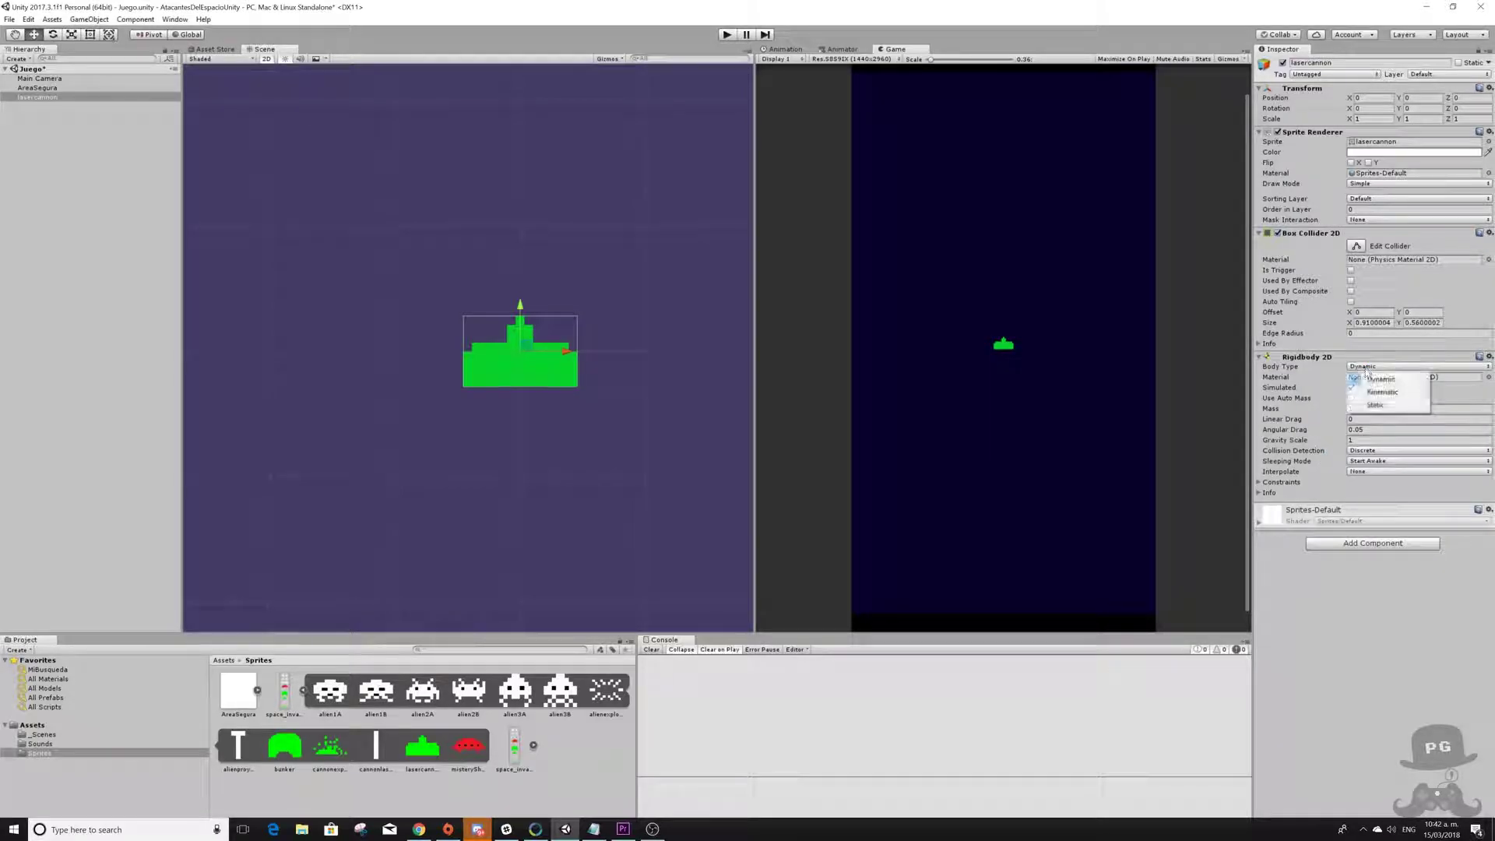
{"action": "left_click", "coordinate": [1374, 392]}
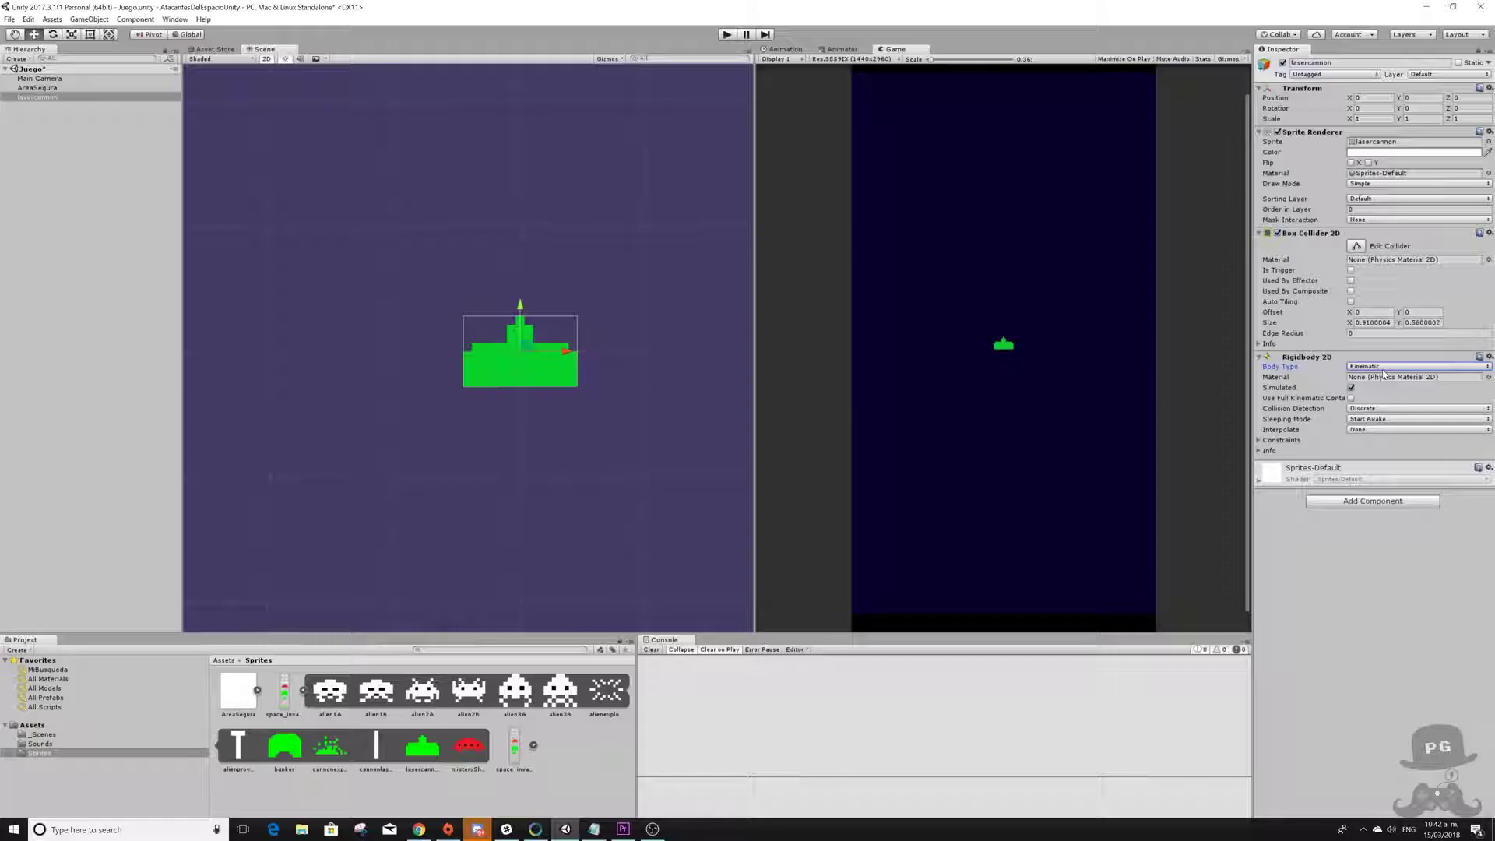
{"action": "left_click", "coordinate": [1383, 370]}
- Add an Audio Source component to the lasercannon, leaving Loop off, then collapse it
{"action": "left_click", "coordinate": [1355, 502]}
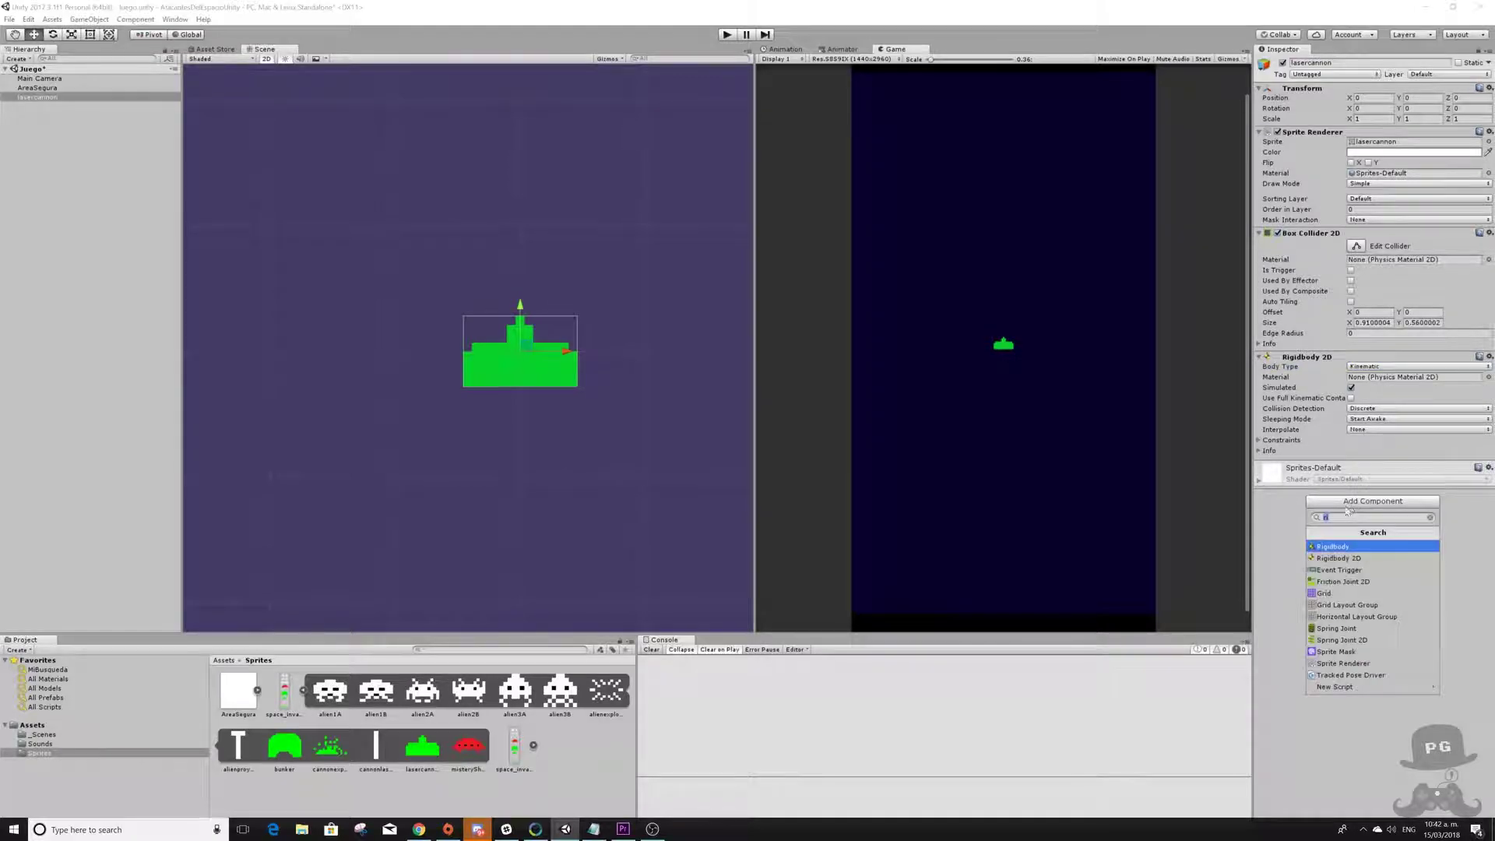
{"action": "type", "text": "audio"}
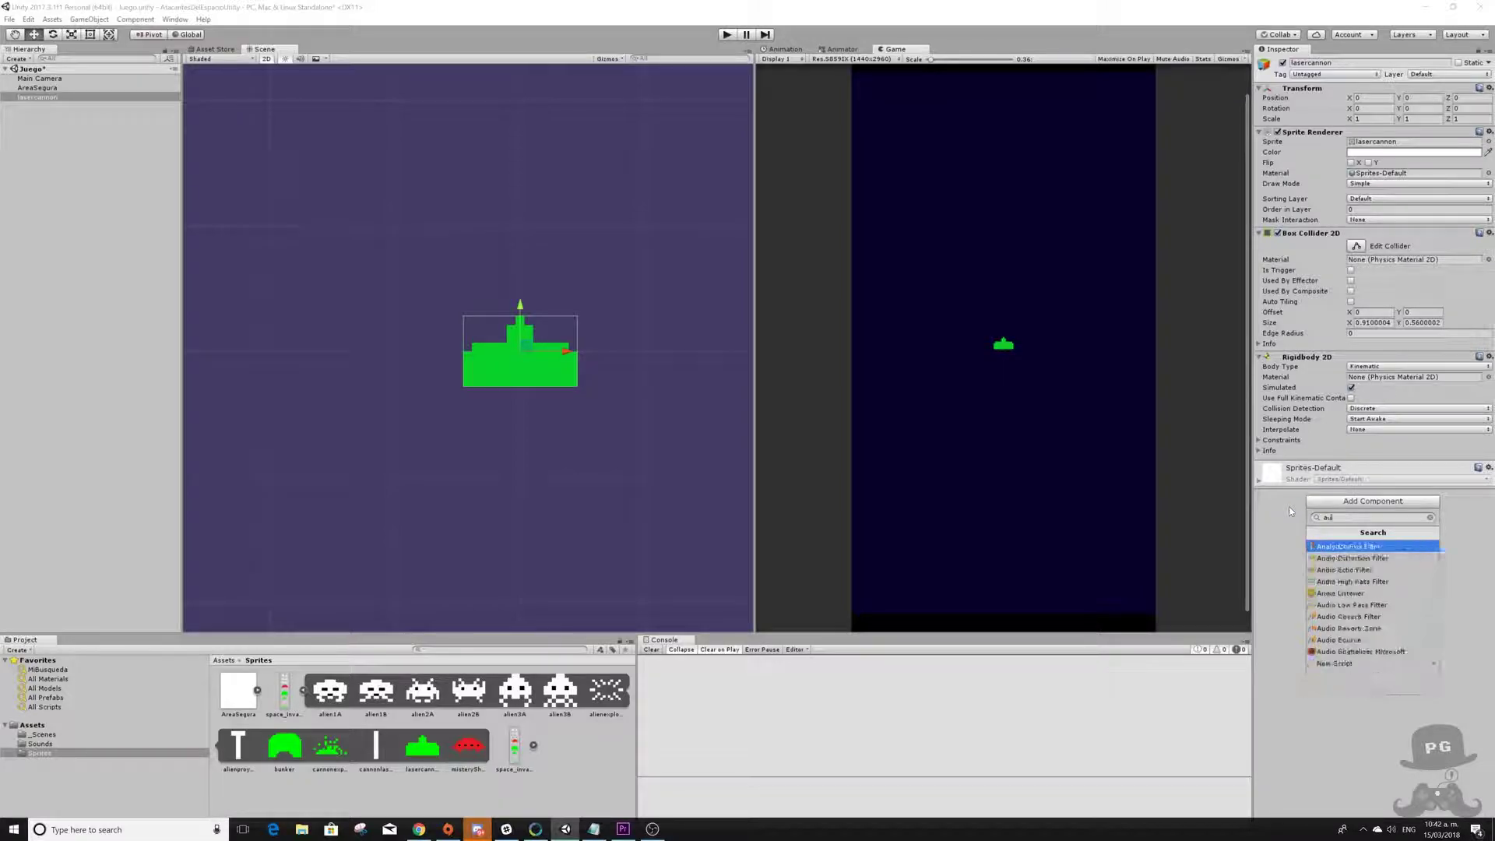
{"action": "left_click", "coordinate": [1340, 639]}
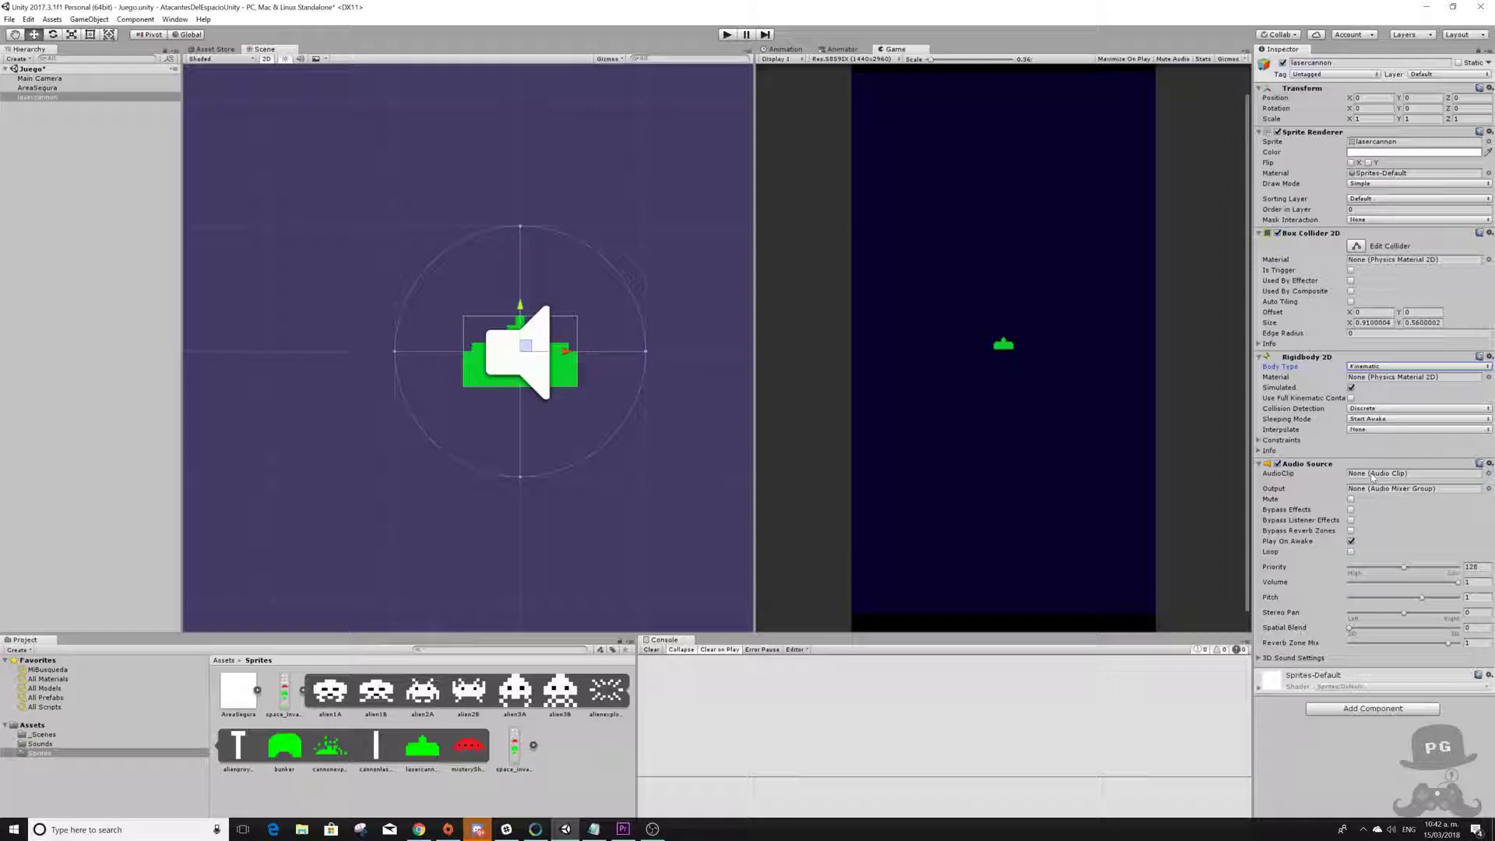
{"action": "left_click", "coordinate": [1352, 629]}
{"action": "left_click_drag", "start_coordinate": [1350, 628], "coordinate": [1357, 633]}
{"action": "left_click", "coordinate": [1351, 542]}
{"action": "left_click", "coordinate": [1351, 551]}
{"action": "left_click", "coordinate": [1351, 552]}
{"action": "left_click", "coordinate": [1259, 465]}
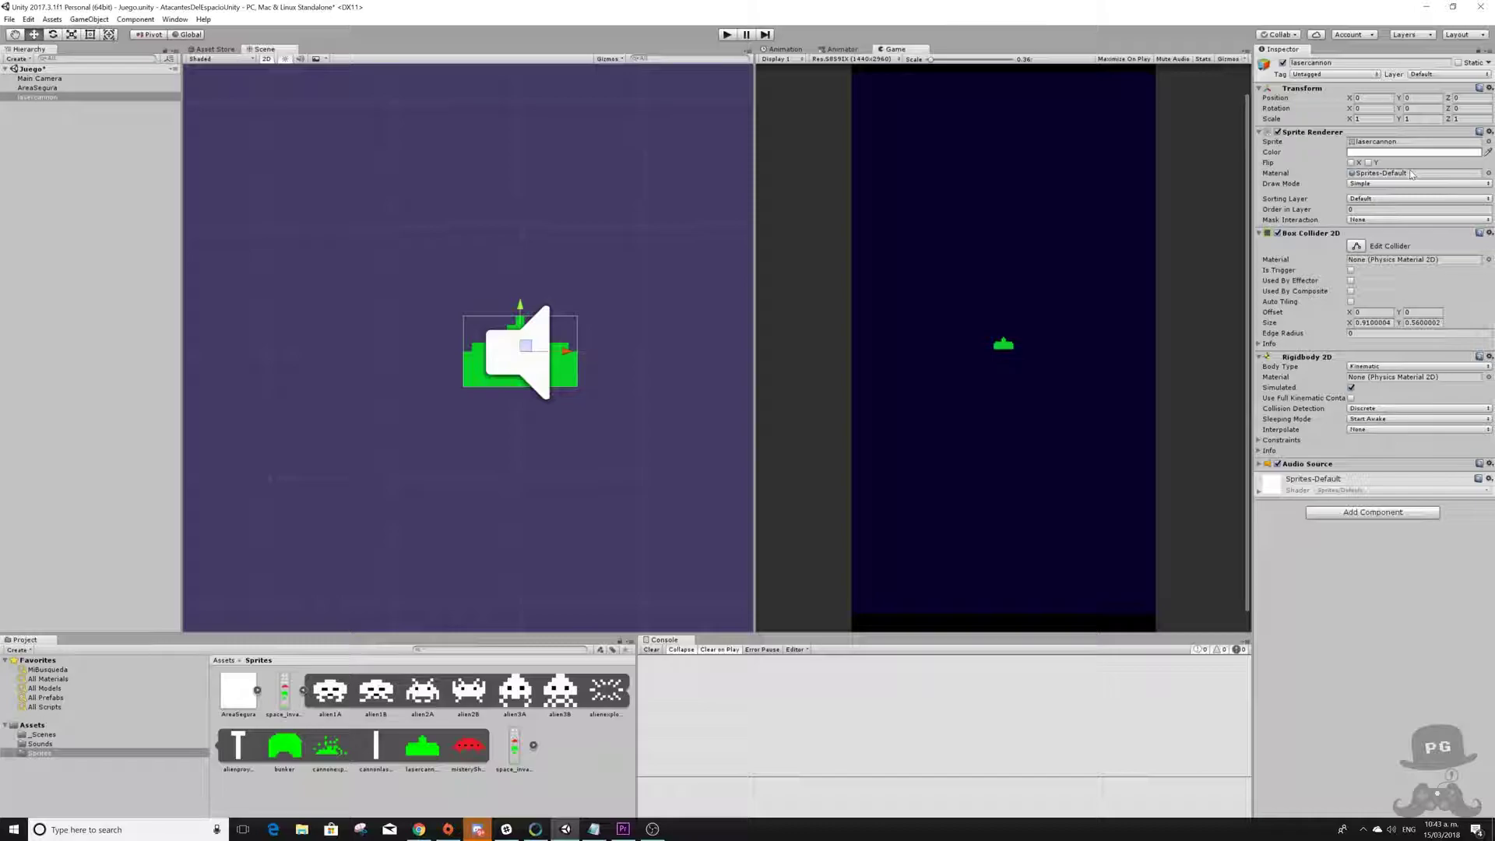
- Give the cannon the Player tag and put it on the Jugador layer
{"action": "left_click", "coordinate": [1324, 74]}
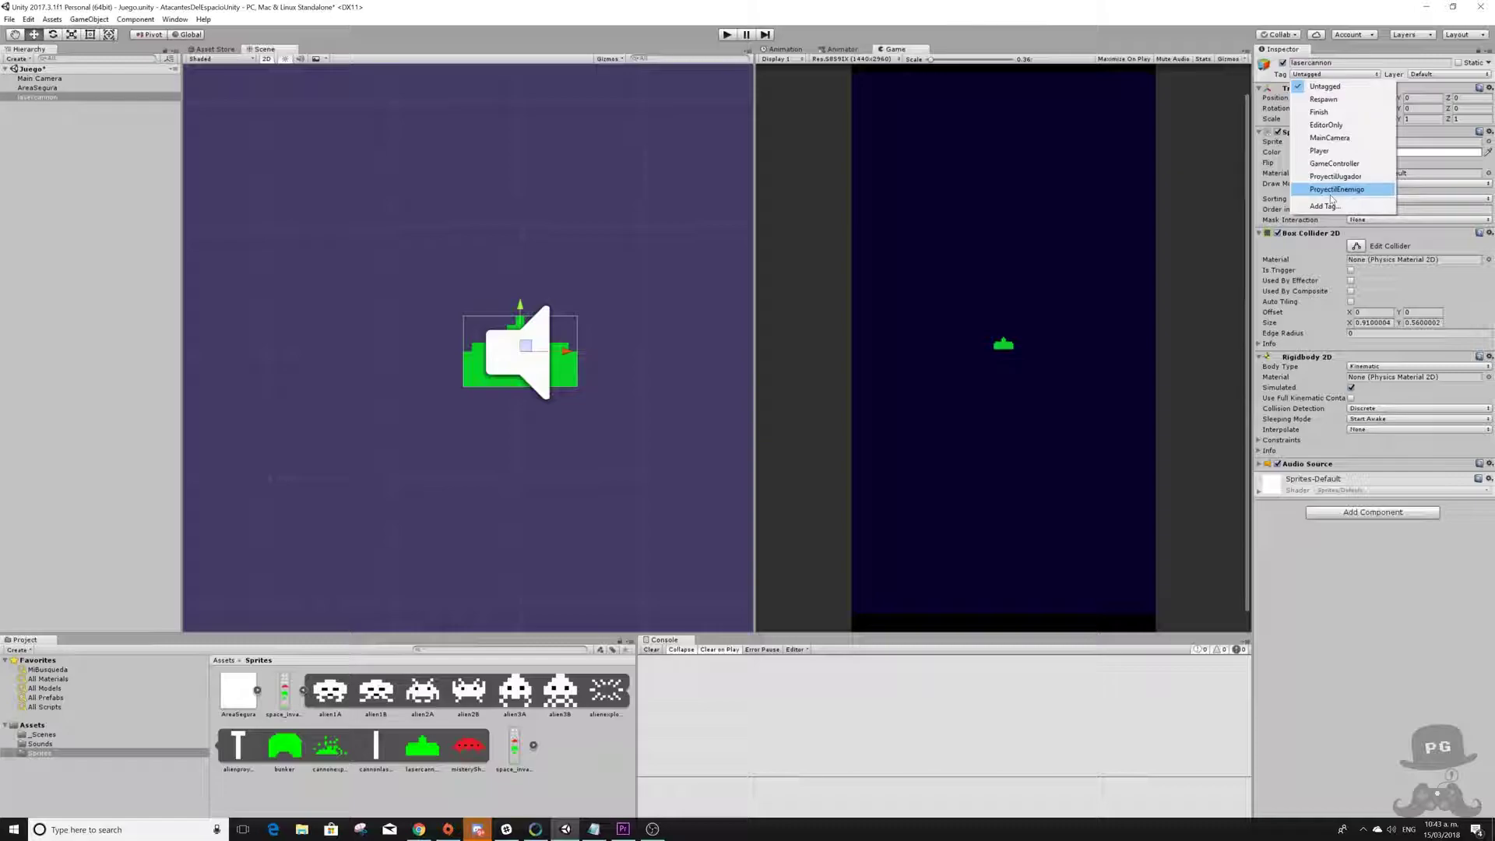
{"action": "left_click", "coordinate": [1326, 153]}
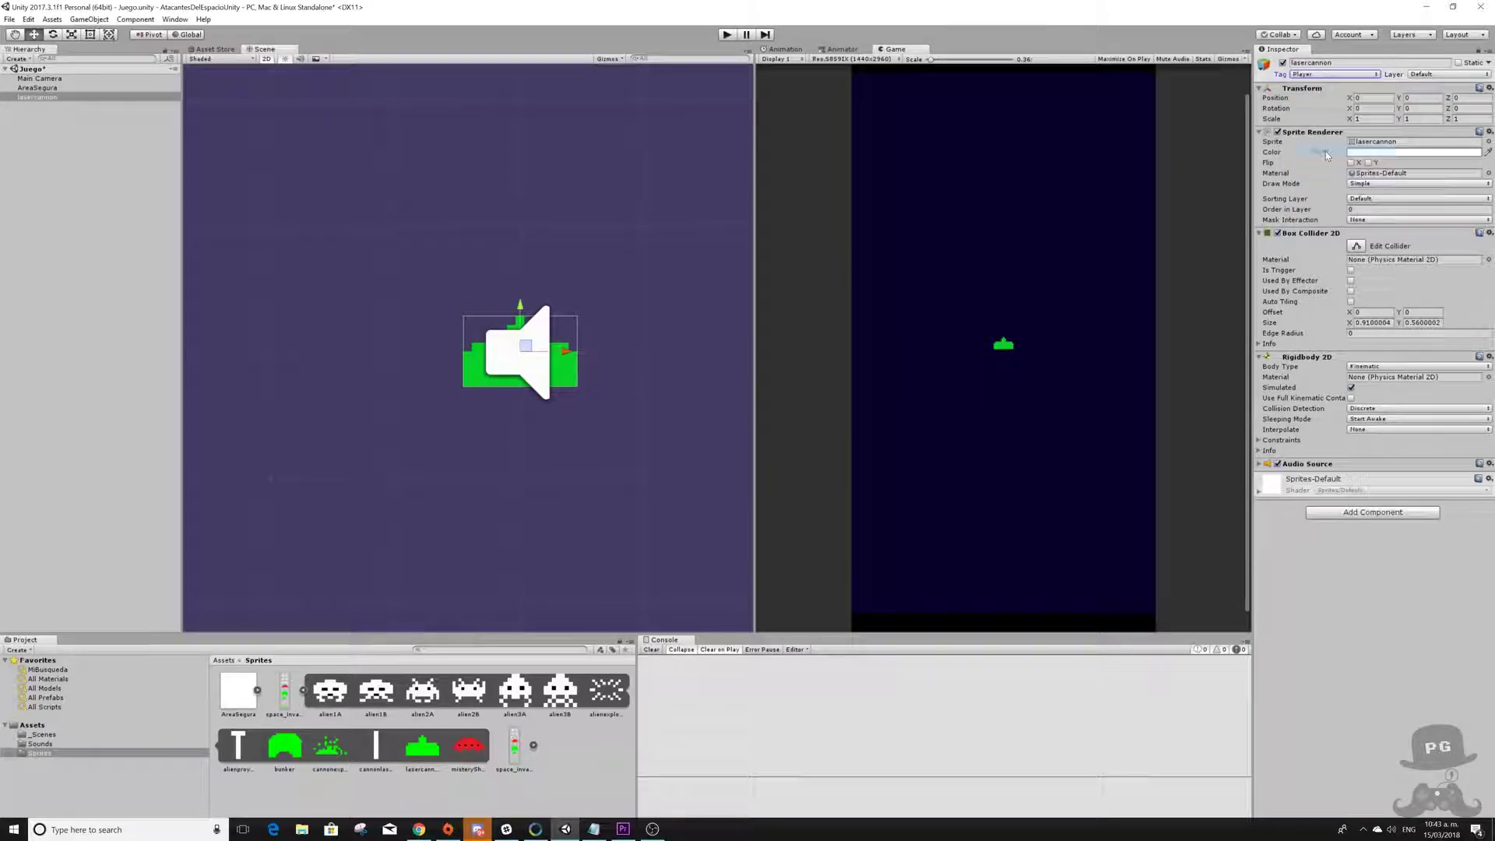
{"action": "left_click", "coordinate": [1410, 74]}
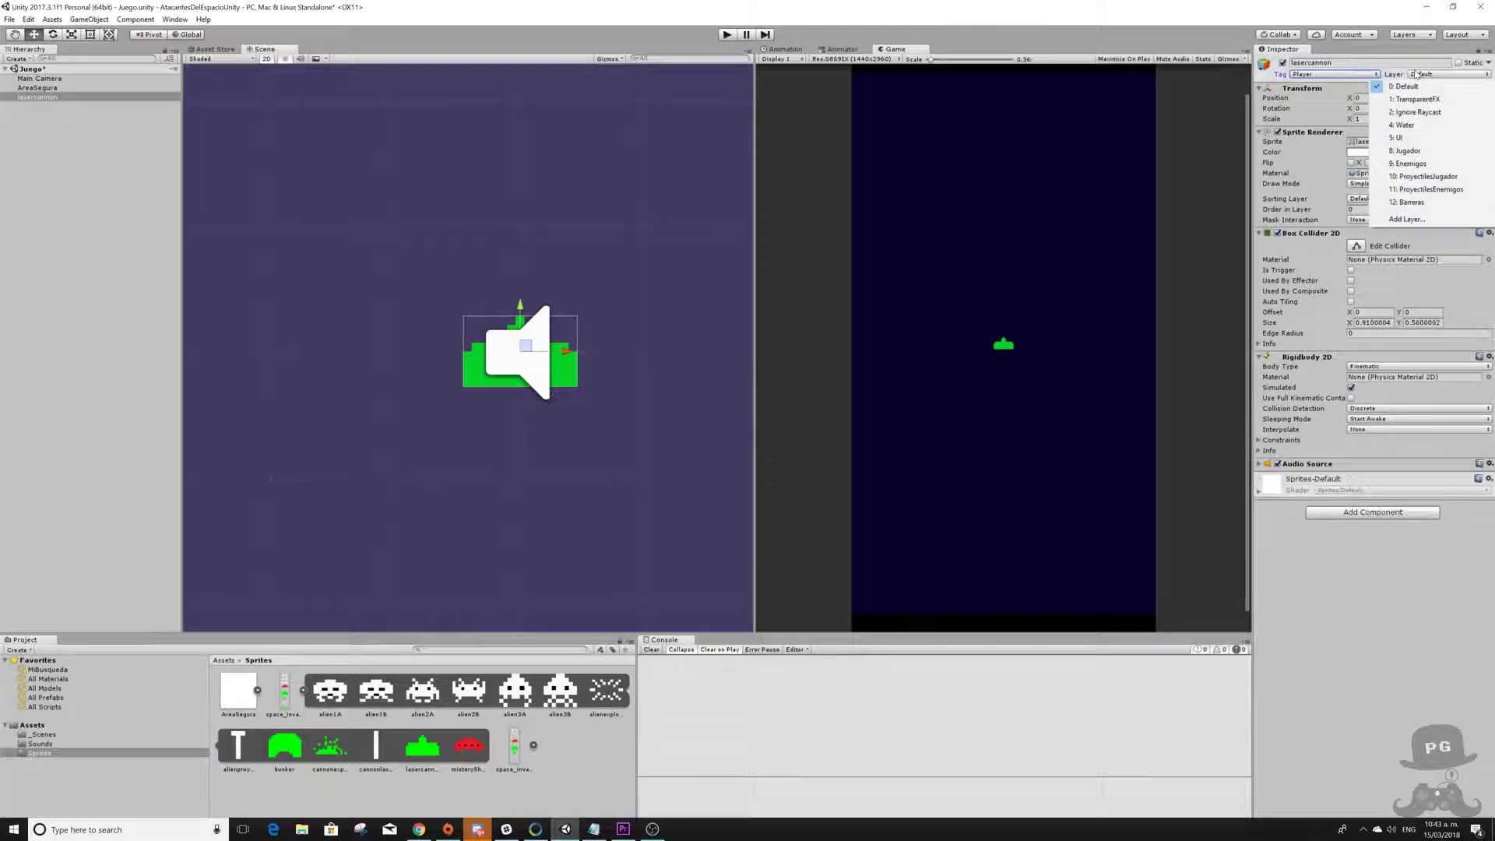
{"action": "left_click", "coordinate": [1403, 152]}
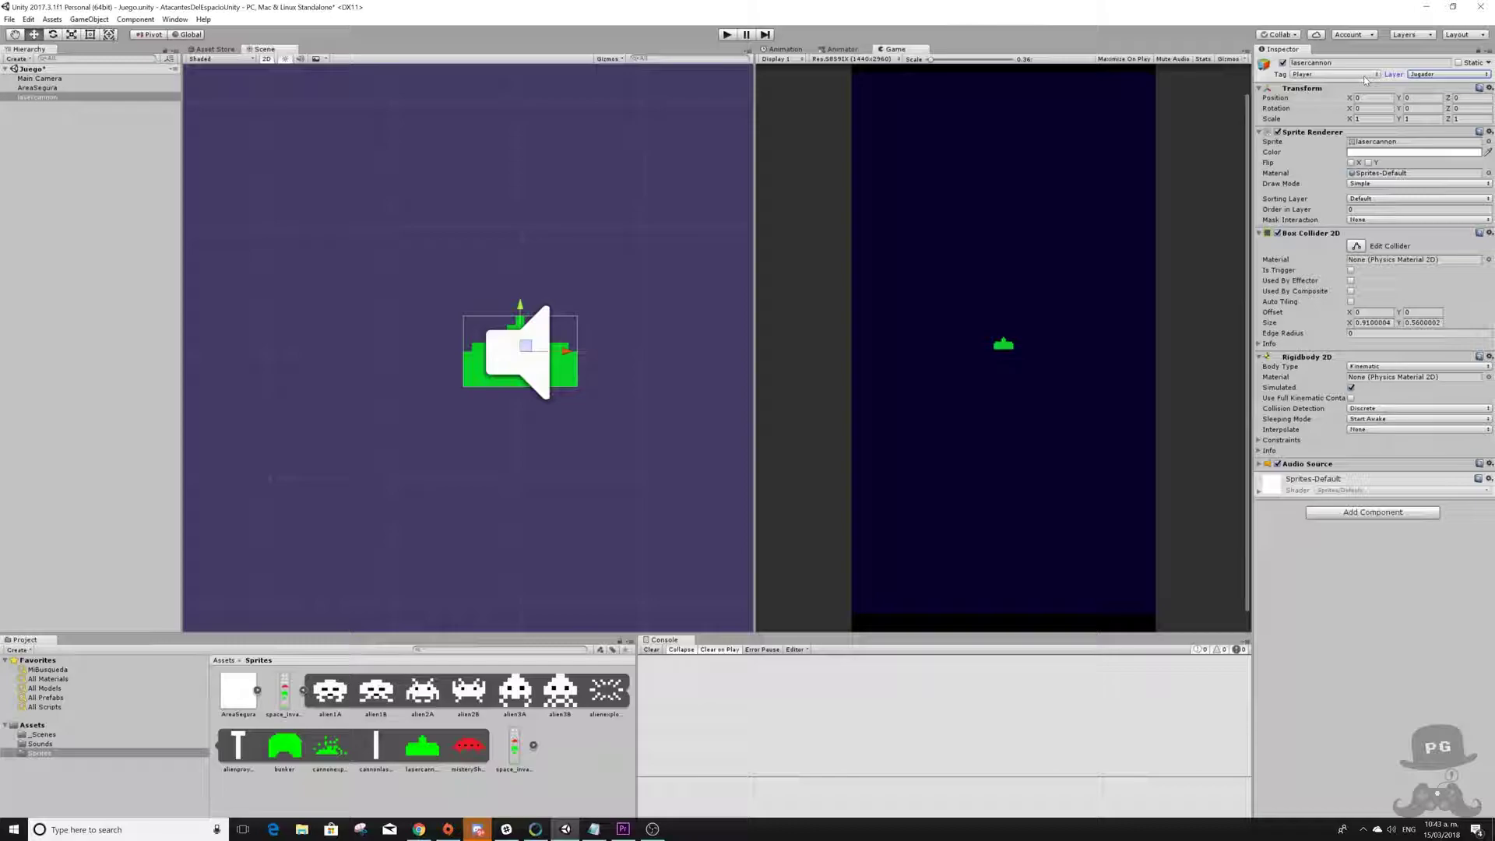
- Rename the cannon object to Jugador
{"action": "left_click", "coordinate": [1323, 63]}
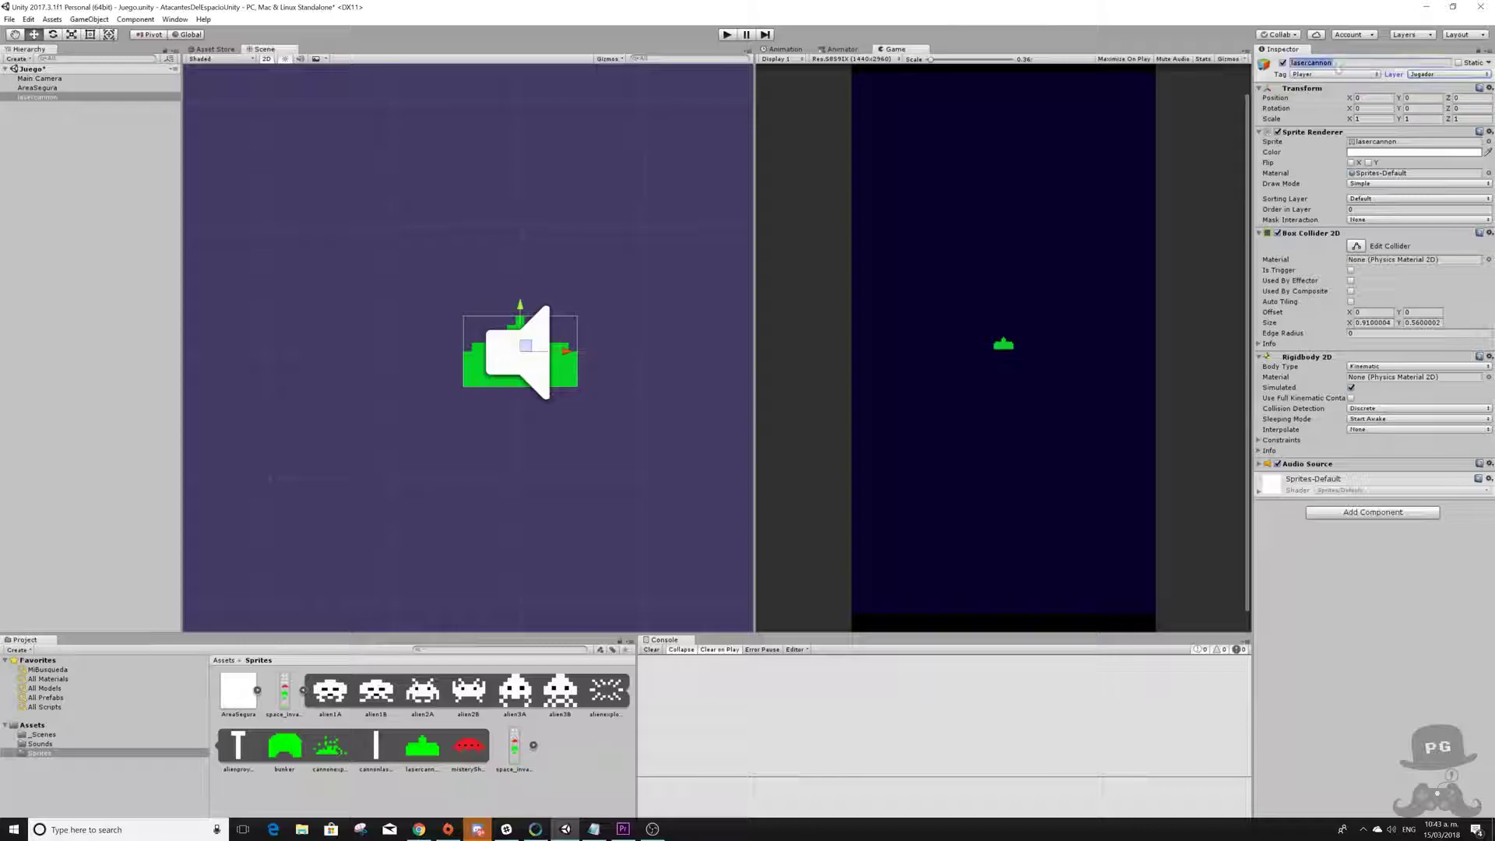
{"action": "type", "text": "Ju"}
{"action": "type", "text": "gado"}
{"action": "key", "text": "BackSpace"}
{"action": "key", "text": "BackSpace"}
{"action": "key", "text": "BackSpace"}
{"action": "key", "text": "BackSpace"}
{"action": "key", "text": "BackSpace"}
{"action": "key", "text": "BackSpace"}
{"action": "type", "text": "Jug"}
{"action": "type", "text": "ador"}
{"action": "left_click", "coordinate": [1355, 200]}
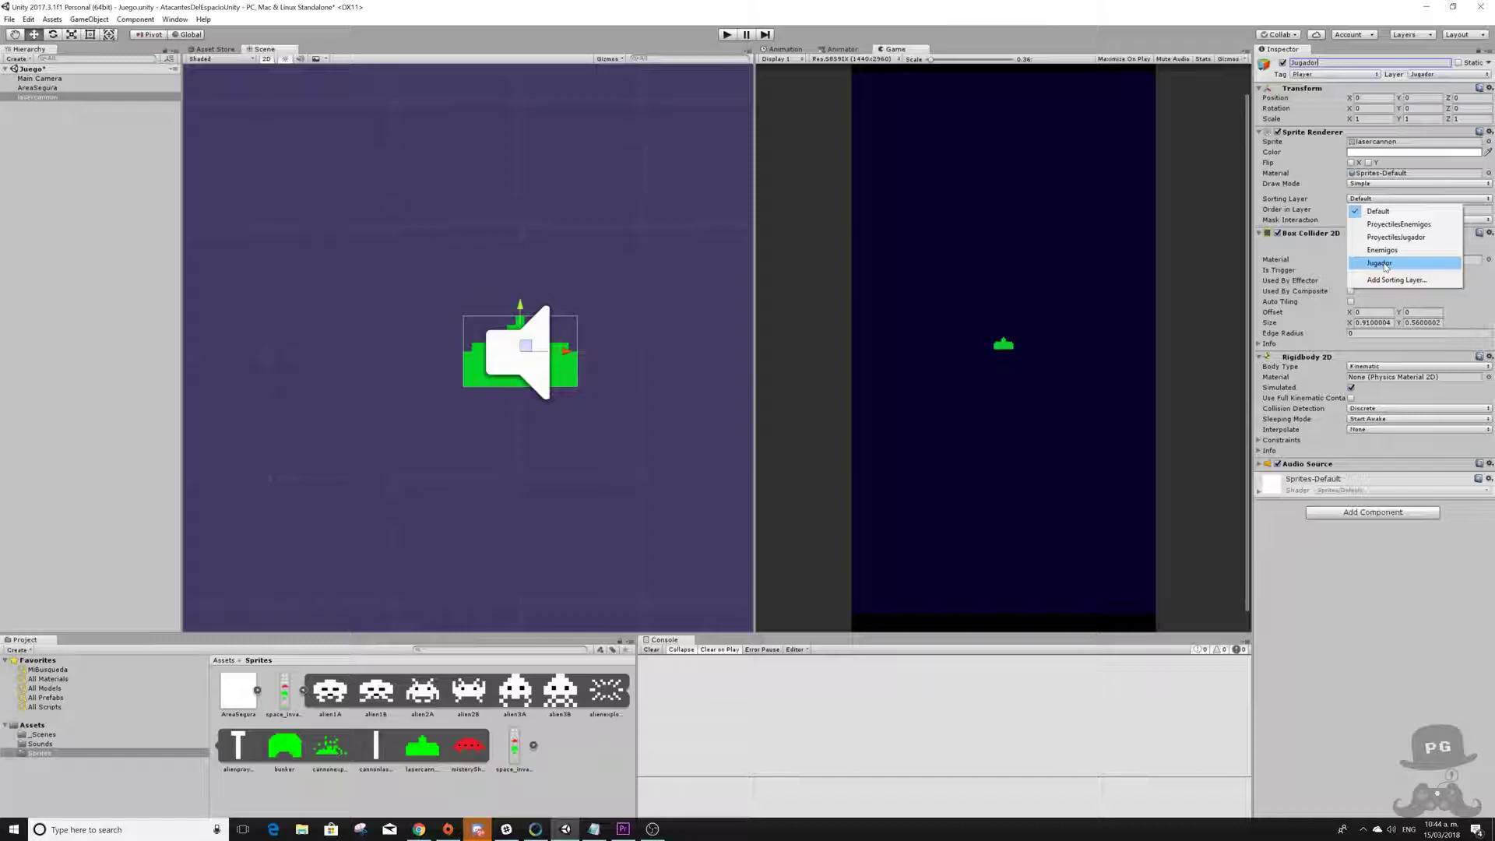
- Set the Jugador sorting layer and review the ProyectilesJugador, Enemigos and Jugador sorting layers
{"action": "left_click", "coordinate": [1385, 265]}
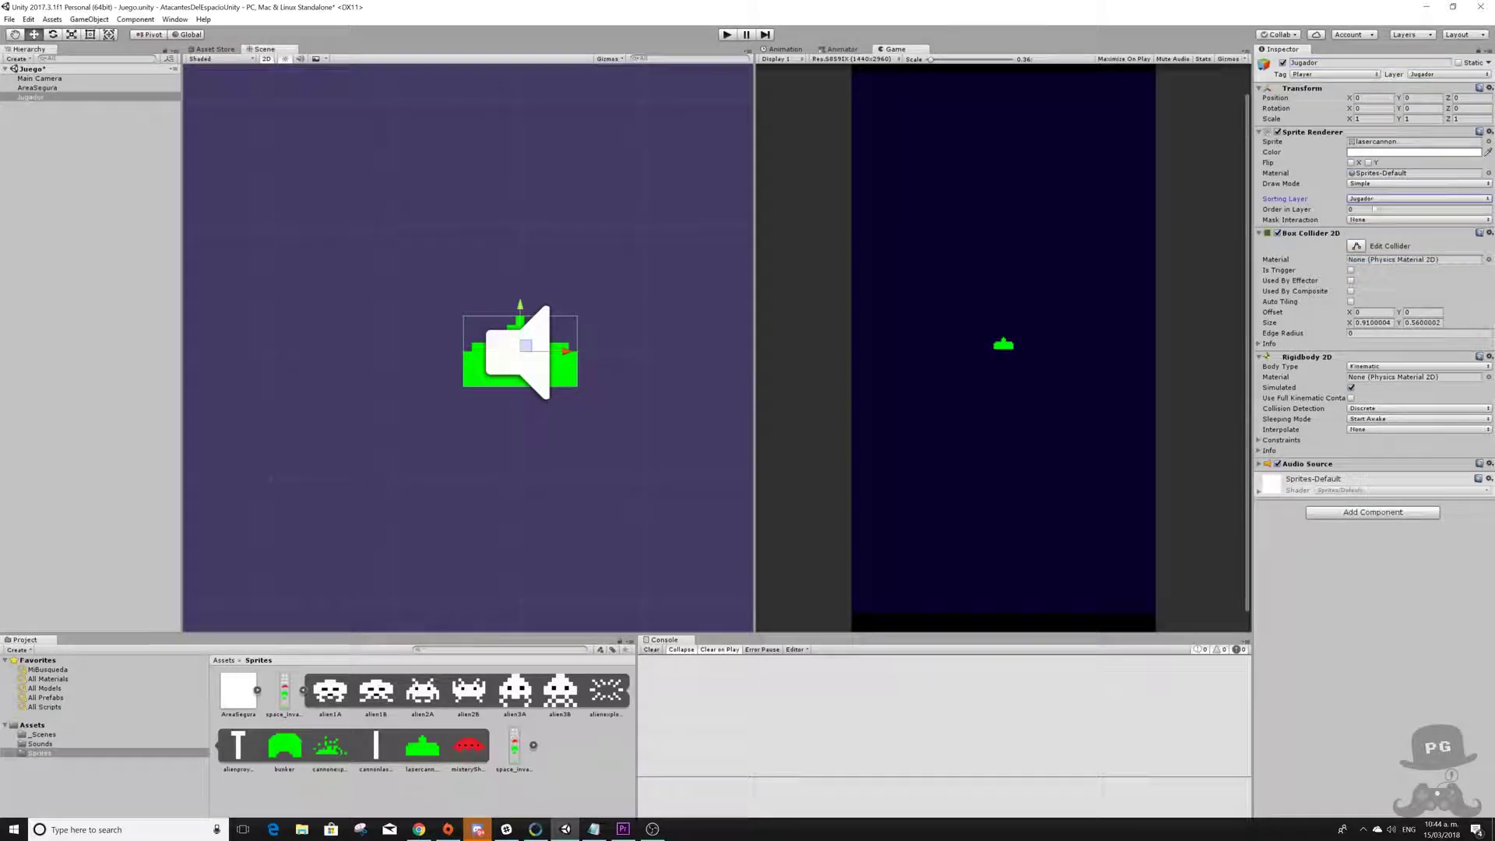
{"action": "left_click", "coordinate": [1373, 200]}
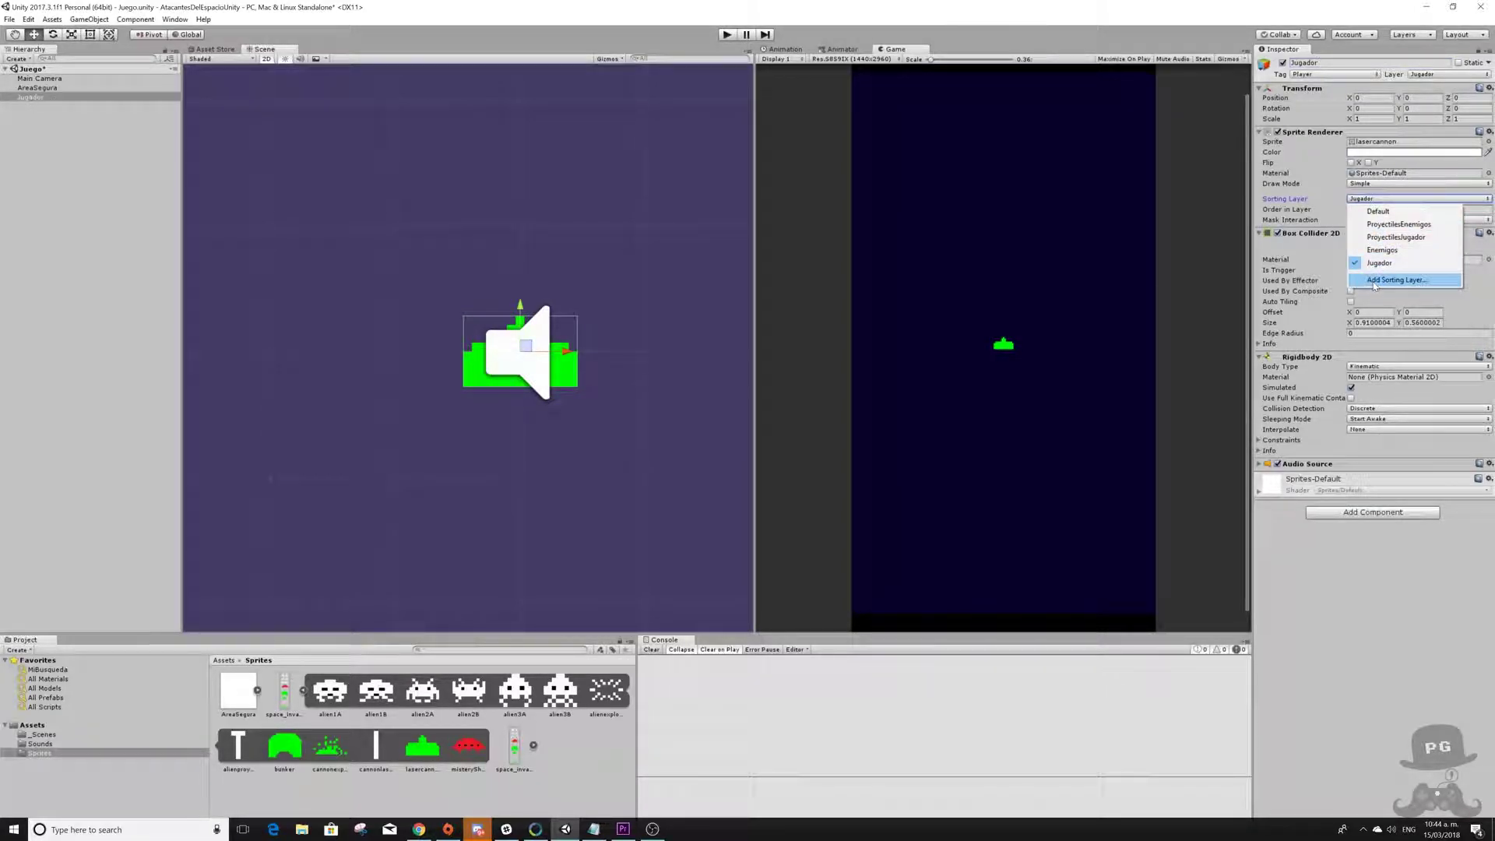
{"action": "left_click", "coordinate": [1375, 282]}
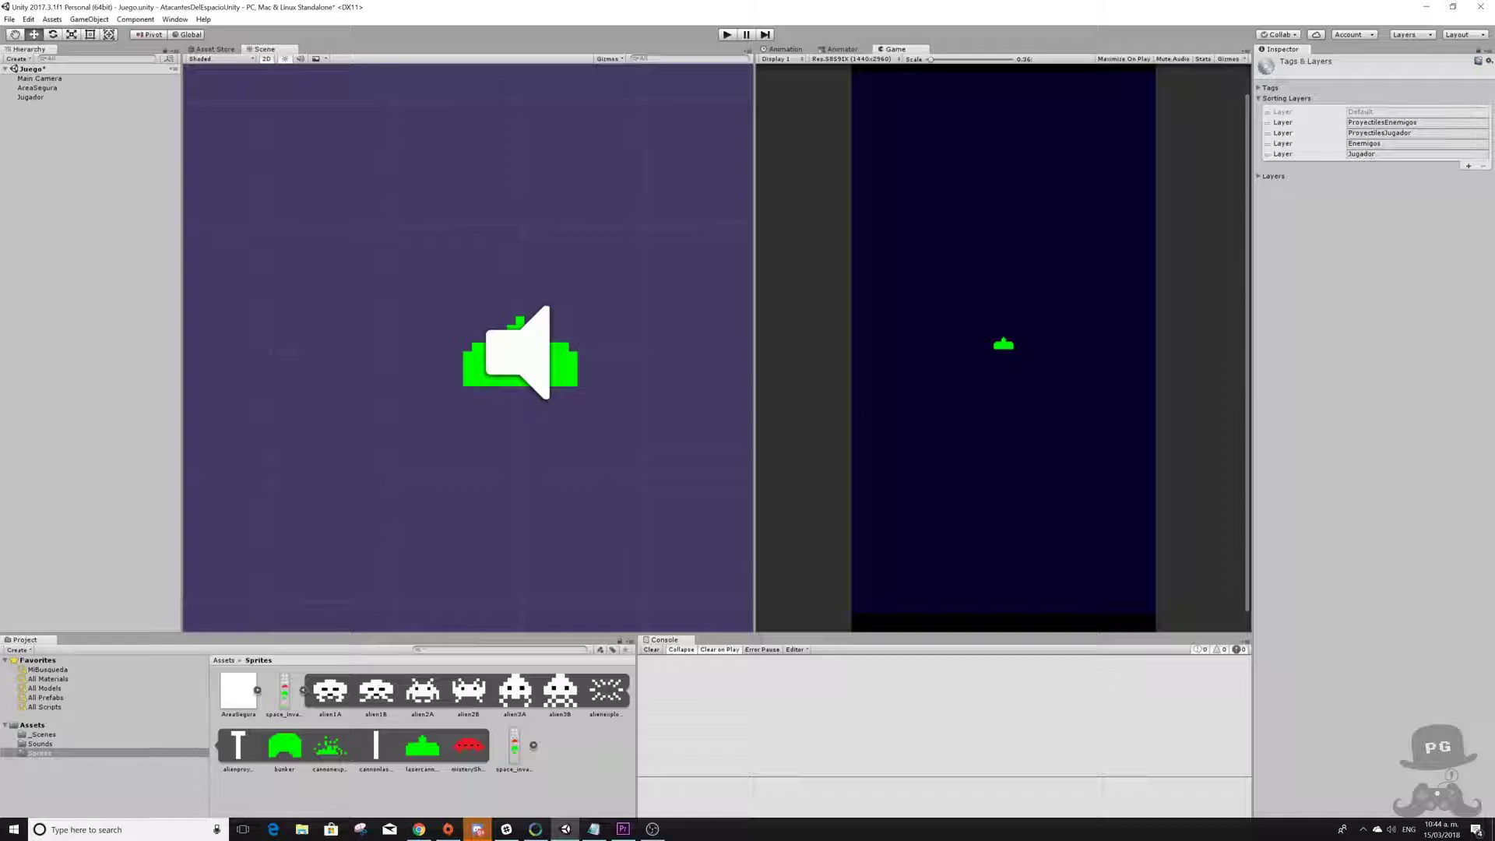
{"action": "left_click", "coordinate": [1393, 133]}
{"action": "left_click", "coordinate": [1382, 143]}
{"action": "left_click", "coordinate": [1386, 155]}
{"action": "left_click", "coordinate": [33, 99]}
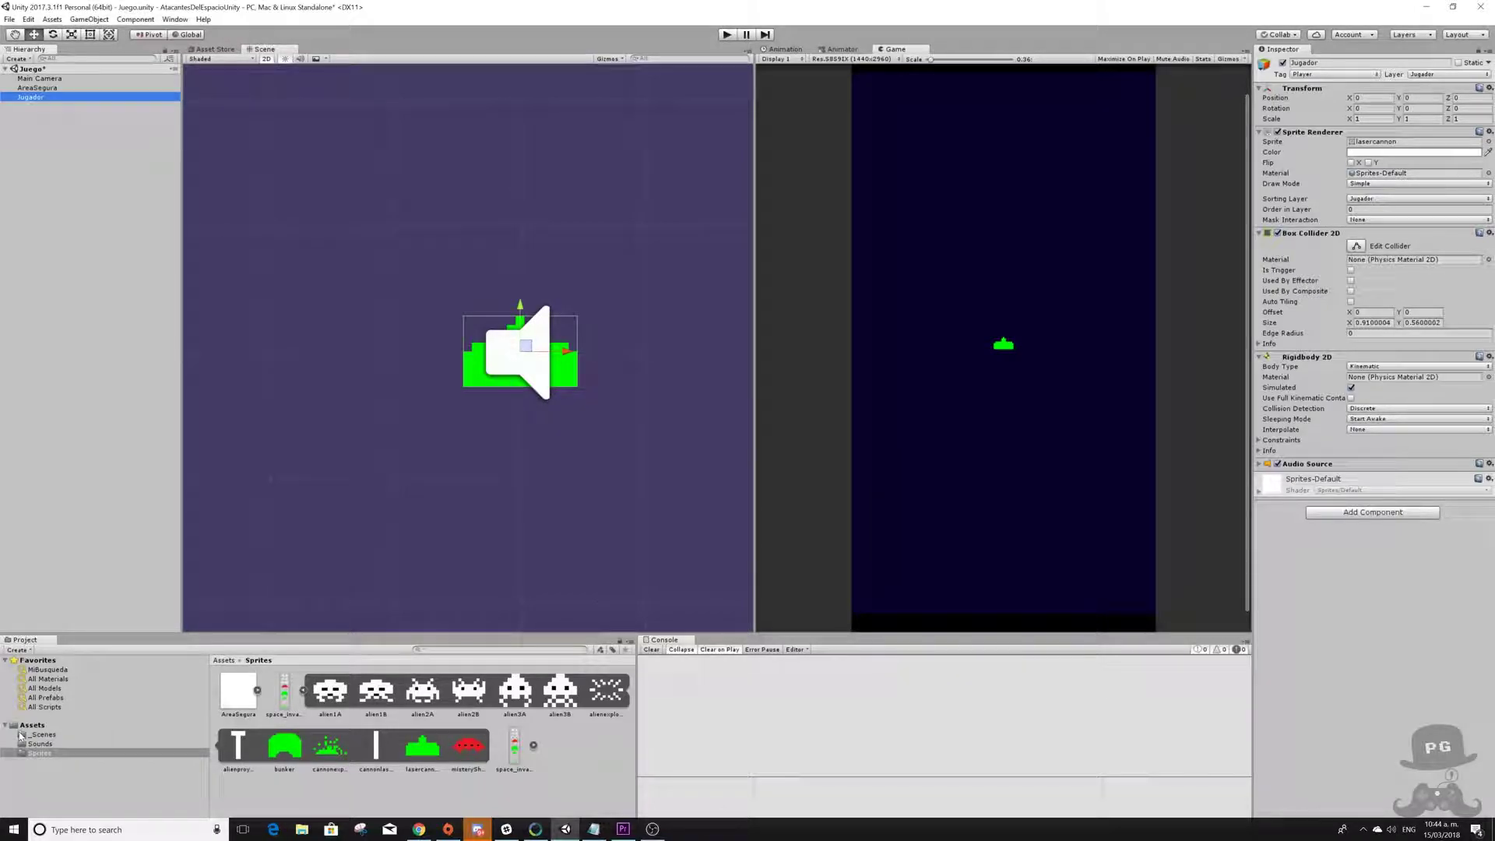
- Create a new folder named Prefabs in the Assets folder
{"action": "left_click", "coordinate": [35, 726]}
{"action": "right_click", "coordinate": [374, 697]}
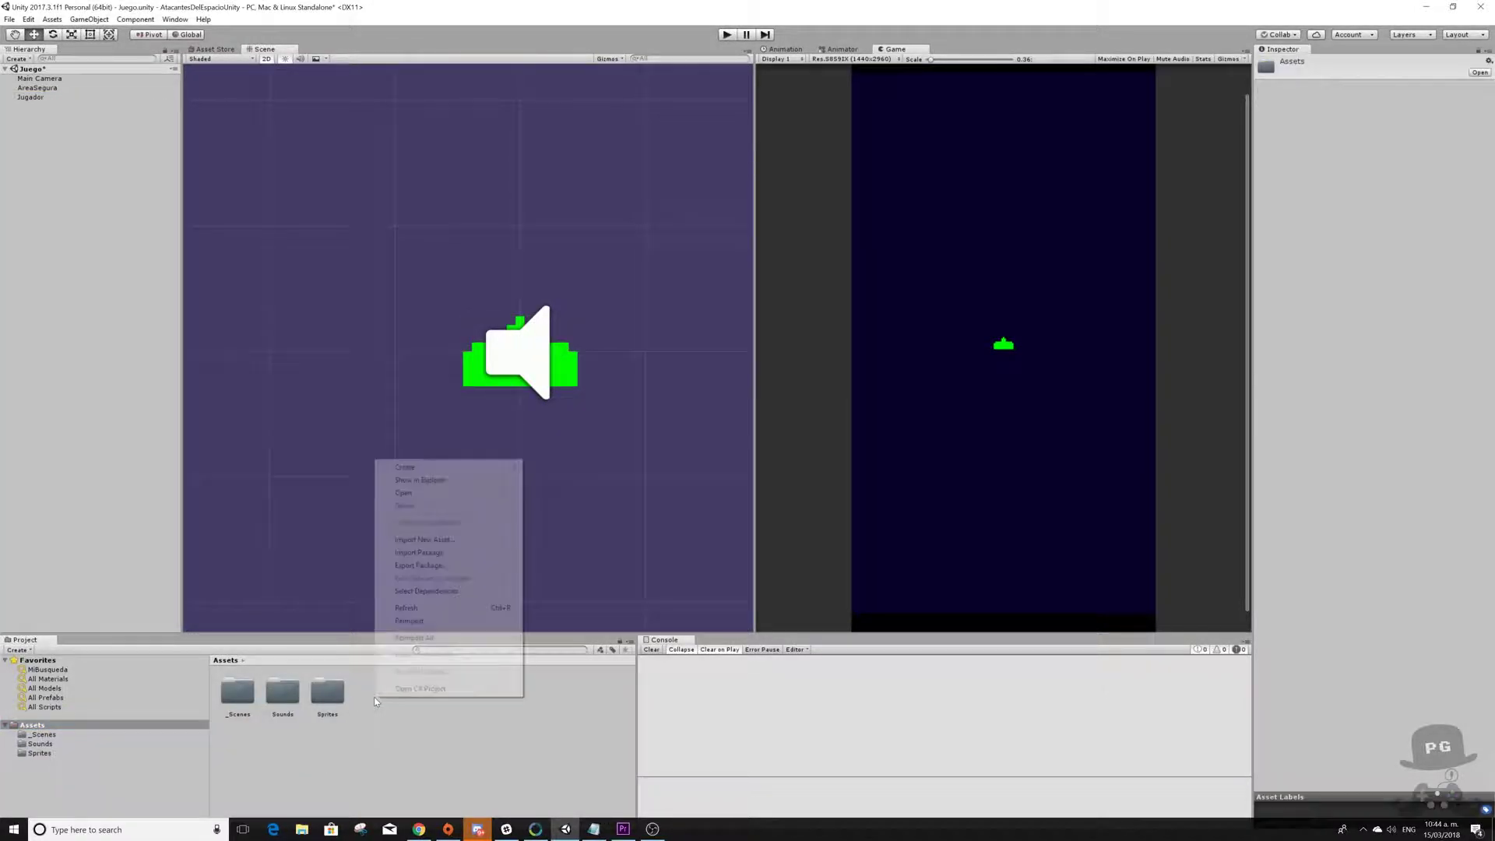
{"action": "mouse_move", "coordinate": [470, 473]}
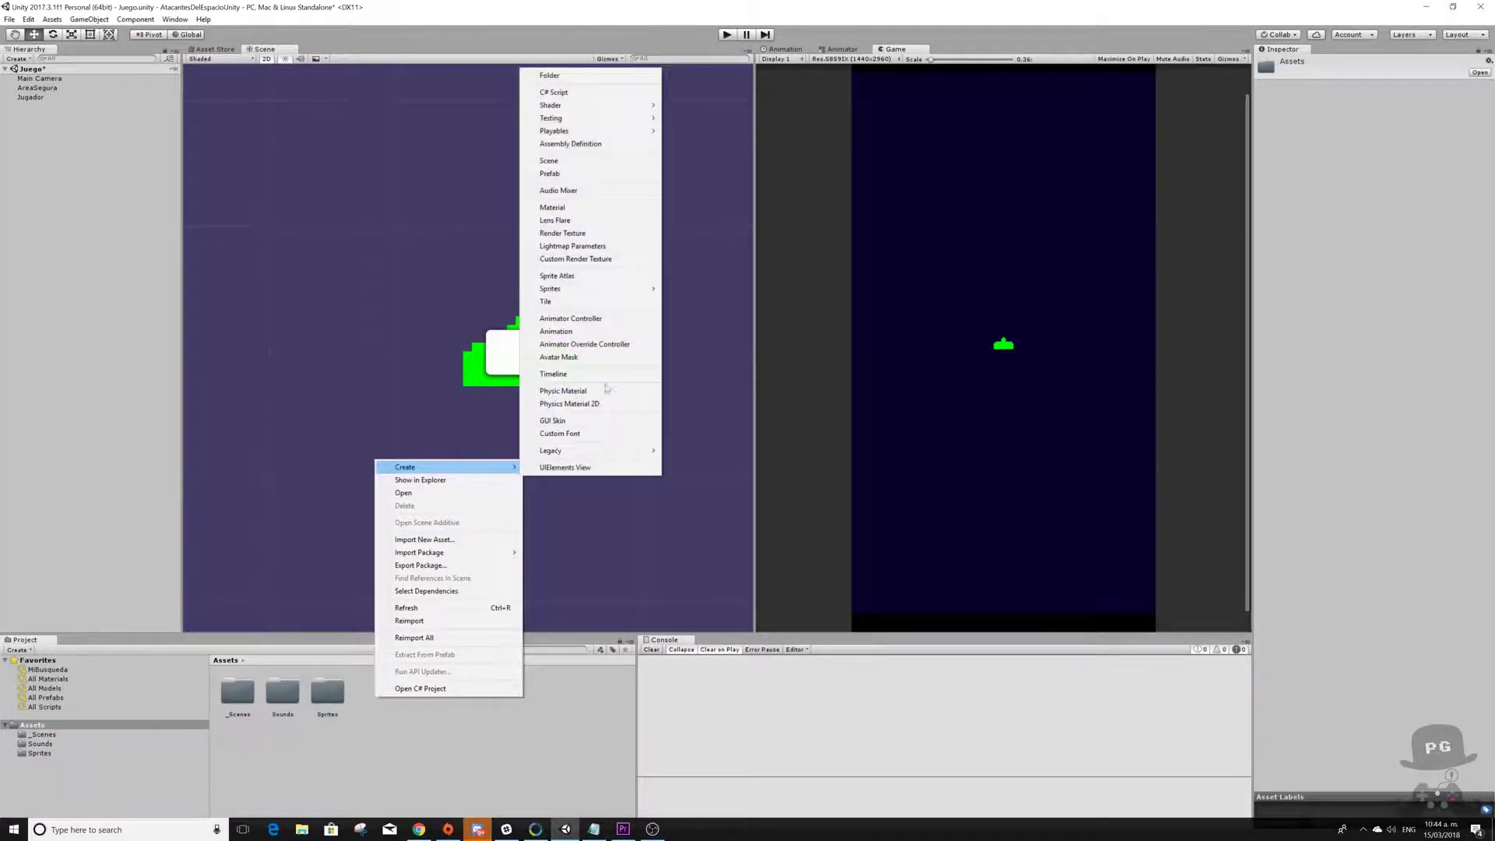
{"action": "left_click", "coordinate": [573, 70]}
{"action": "type", "text": "Prefabs"}
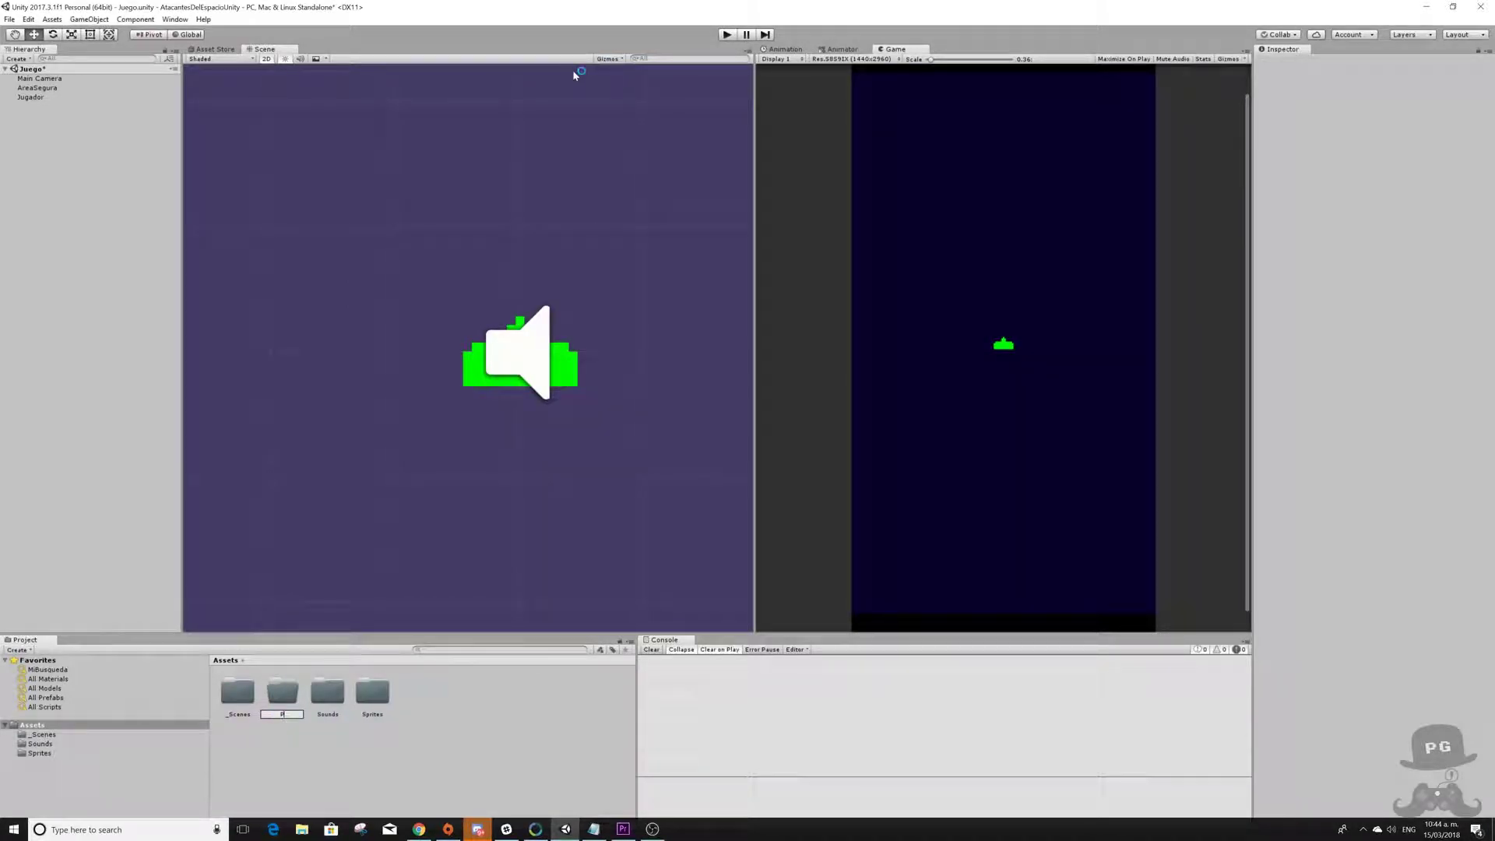
{"action": "key", "text": "Return"}
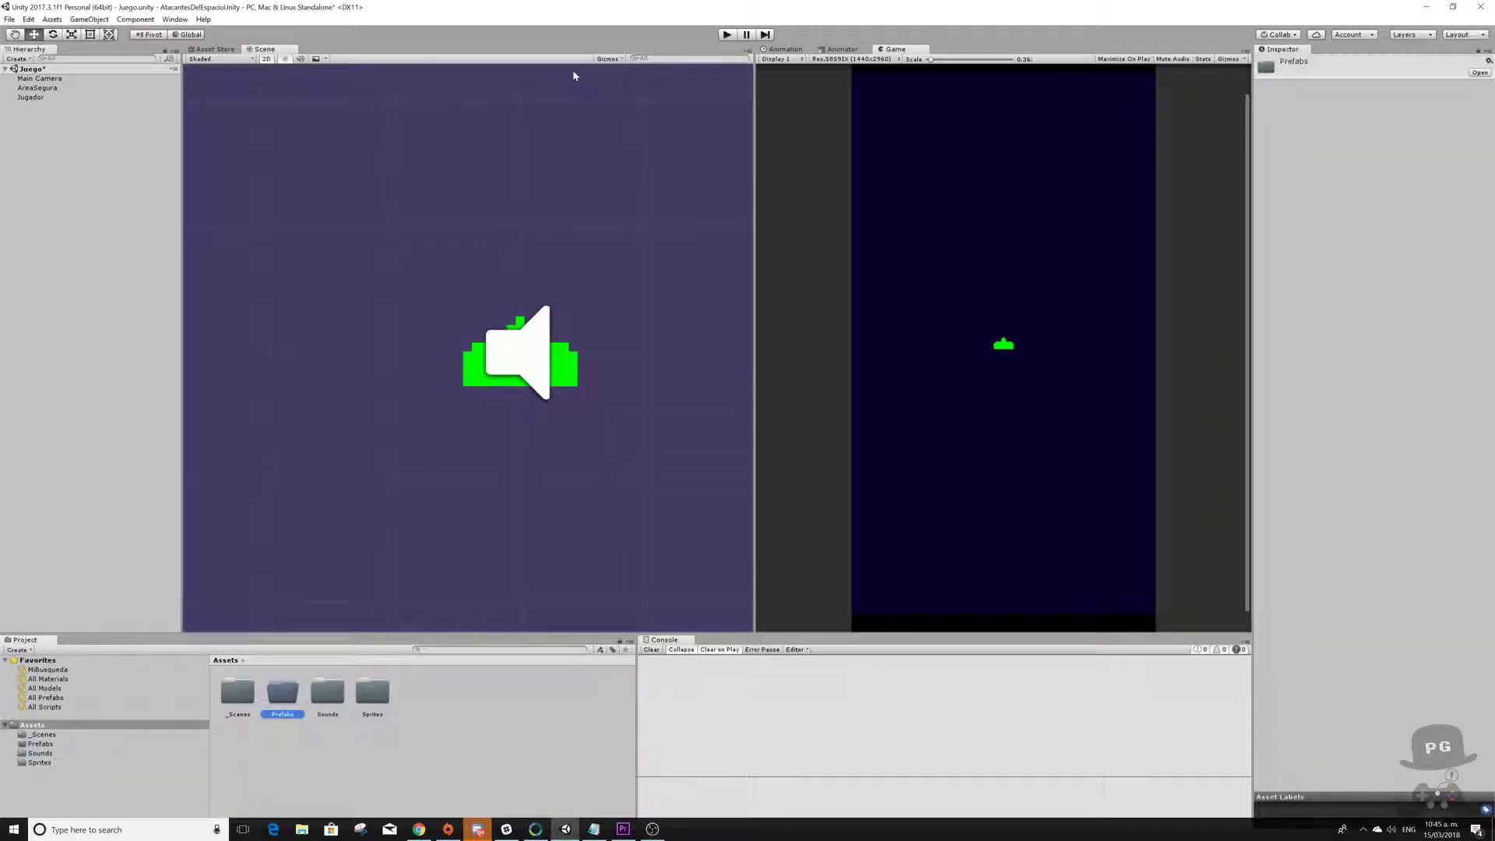
- Save the Jugador object as a prefab inside the Prefabs folder, then reselect it
{"action": "double_click", "coordinate": [290, 694]}
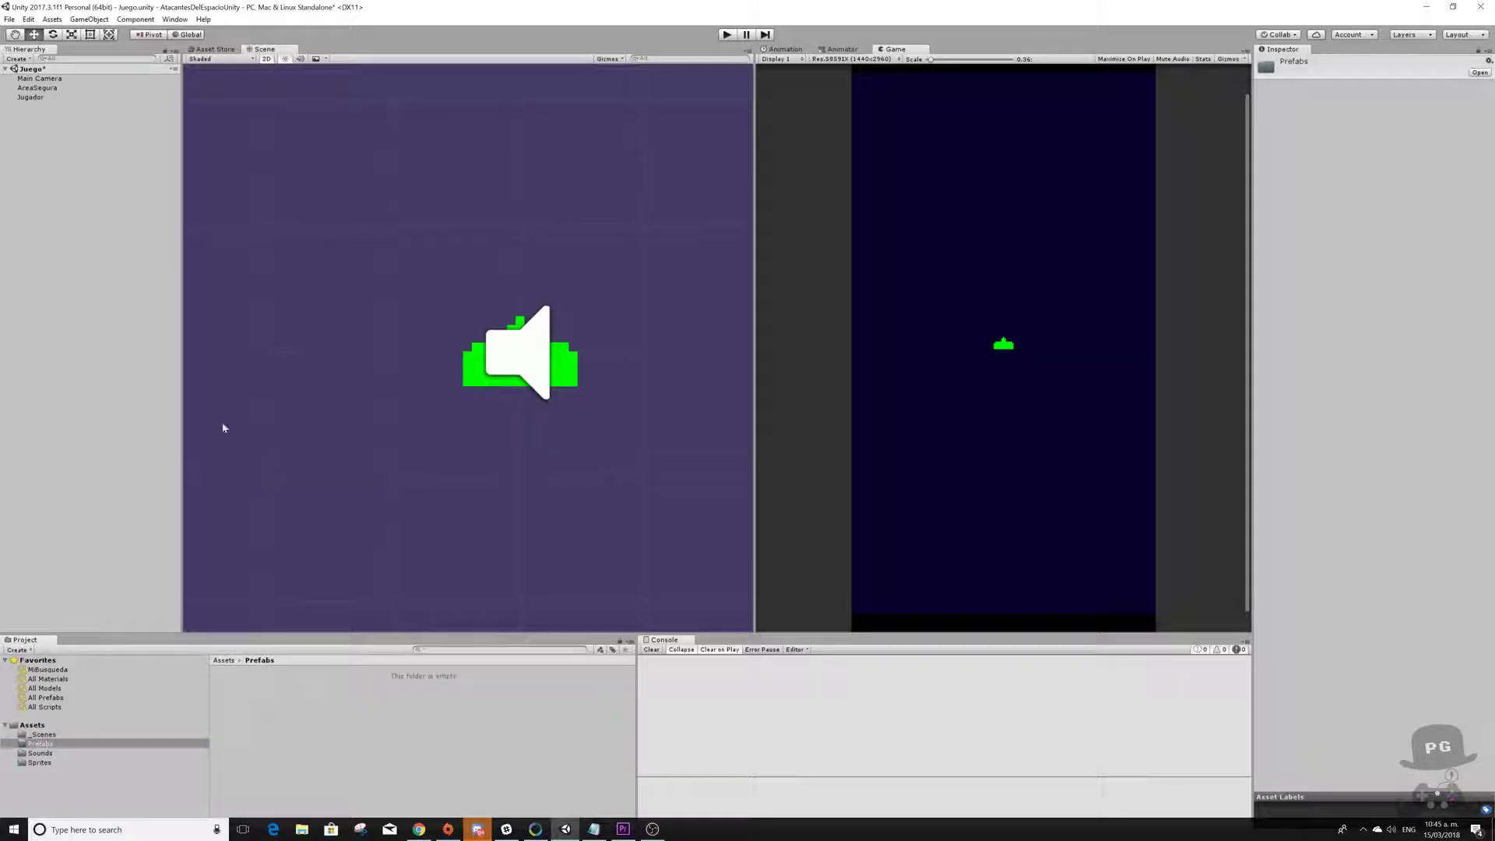
{"action": "left_click_drag", "start_coordinate": [29, 100], "coordinate": [282, 721]}
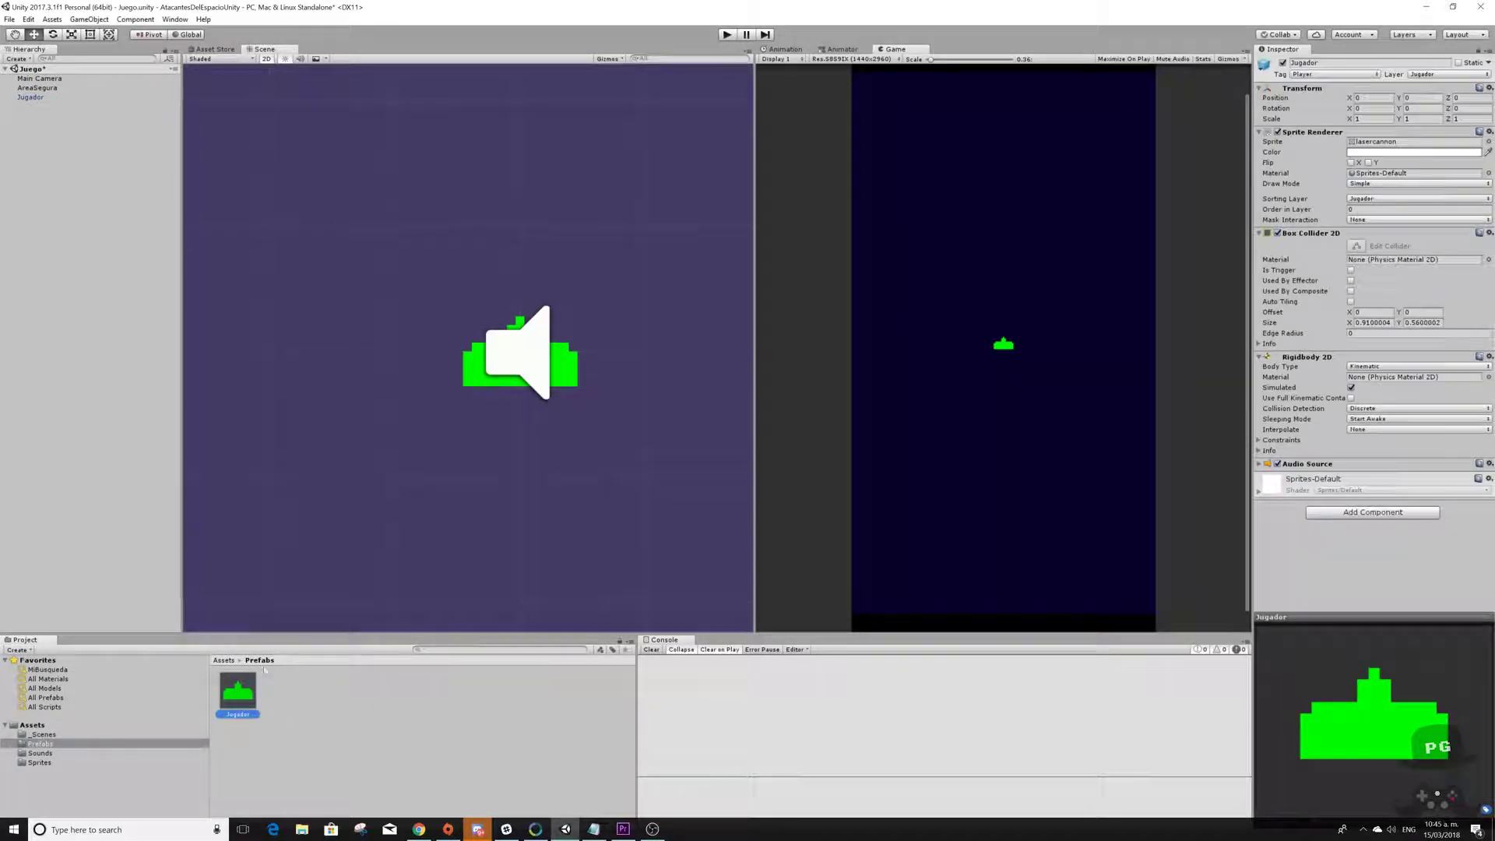
{"action": "left_click", "coordinate": [69, 152]}
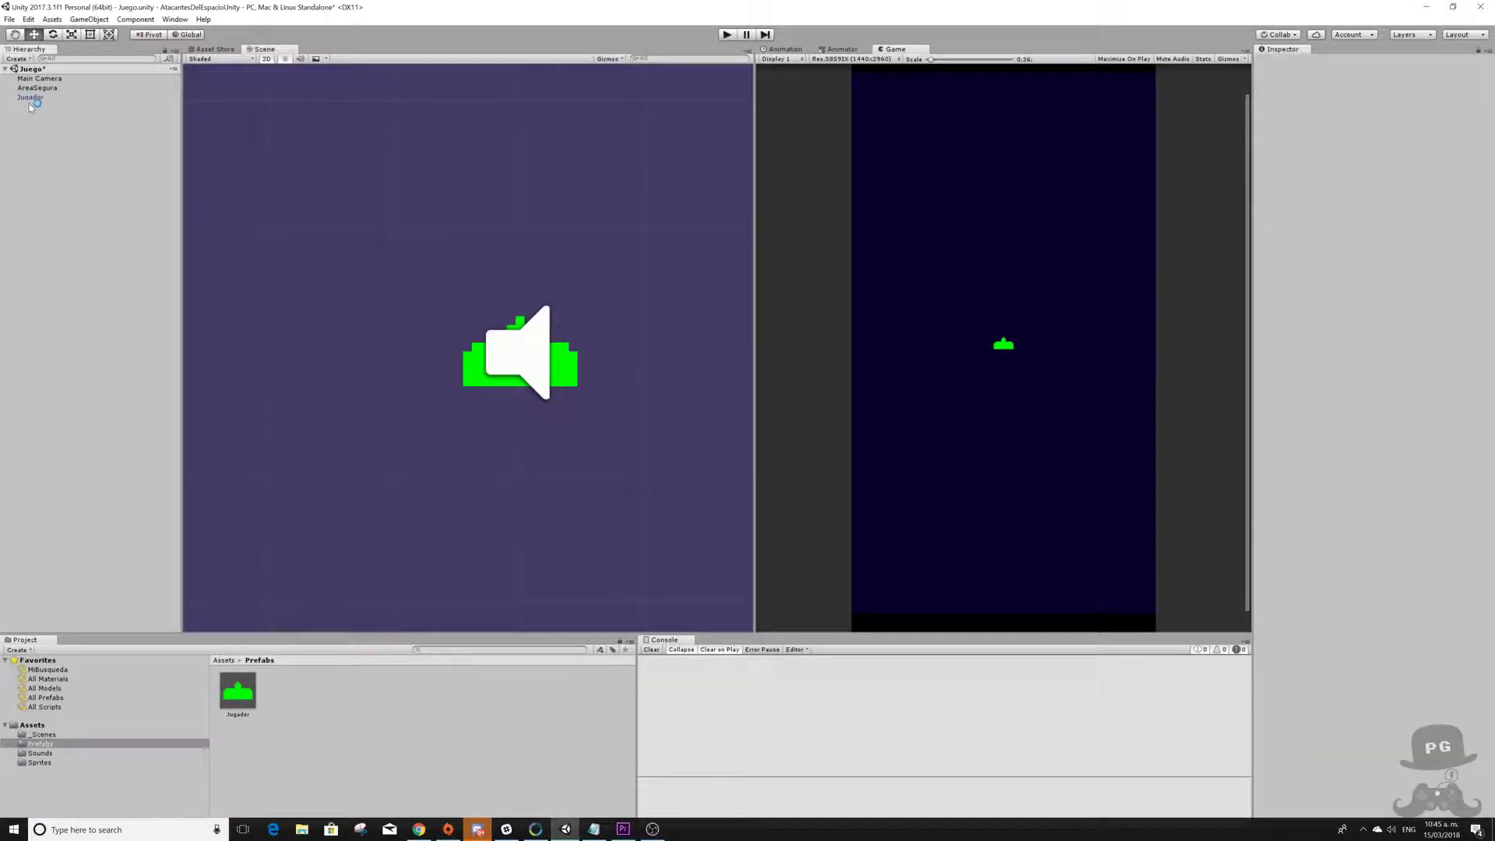
{"action": "left_click", "coordinate": [30, 96]}
{"action": "left_click", "coordinate": [240, 213]}
- Move Jugador down to the bottom of the play area at Y position -11.5
{"action": "left_click", "coordinate": [31, 98]}
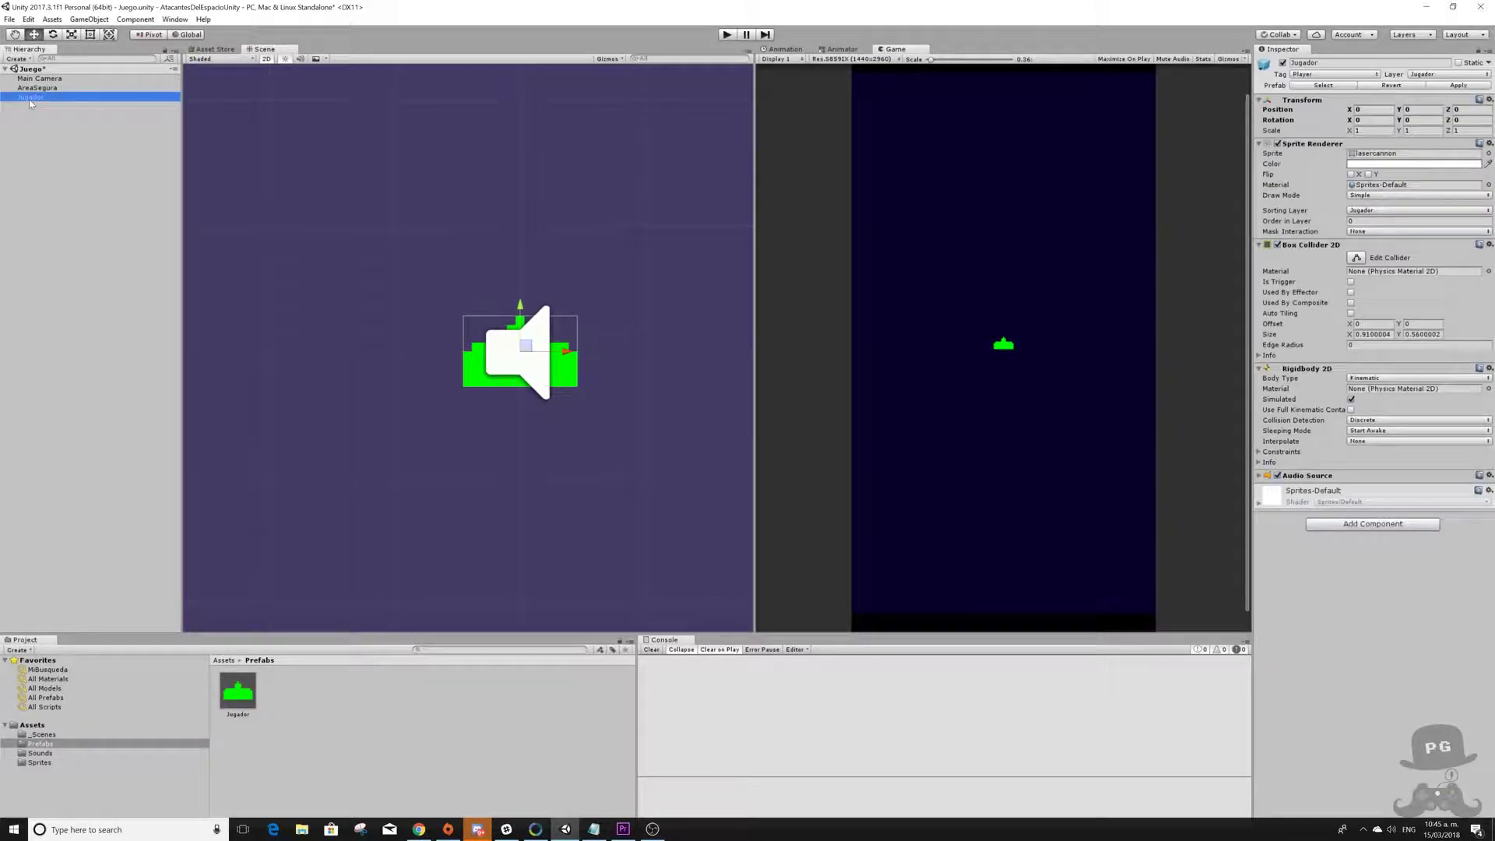
{"action": "scroll", "coordinate": [547, 234], "scroll_direction": "down", "scroll_amount": 3}
{"action": "scroll", "coordinate": [547, 236], "scroll_direction": "down", "scroll_amount": 3}
{"action": "scroll", "coordinate": [546, 237], "scroll_direction": "down", "scroll_amount": 3}
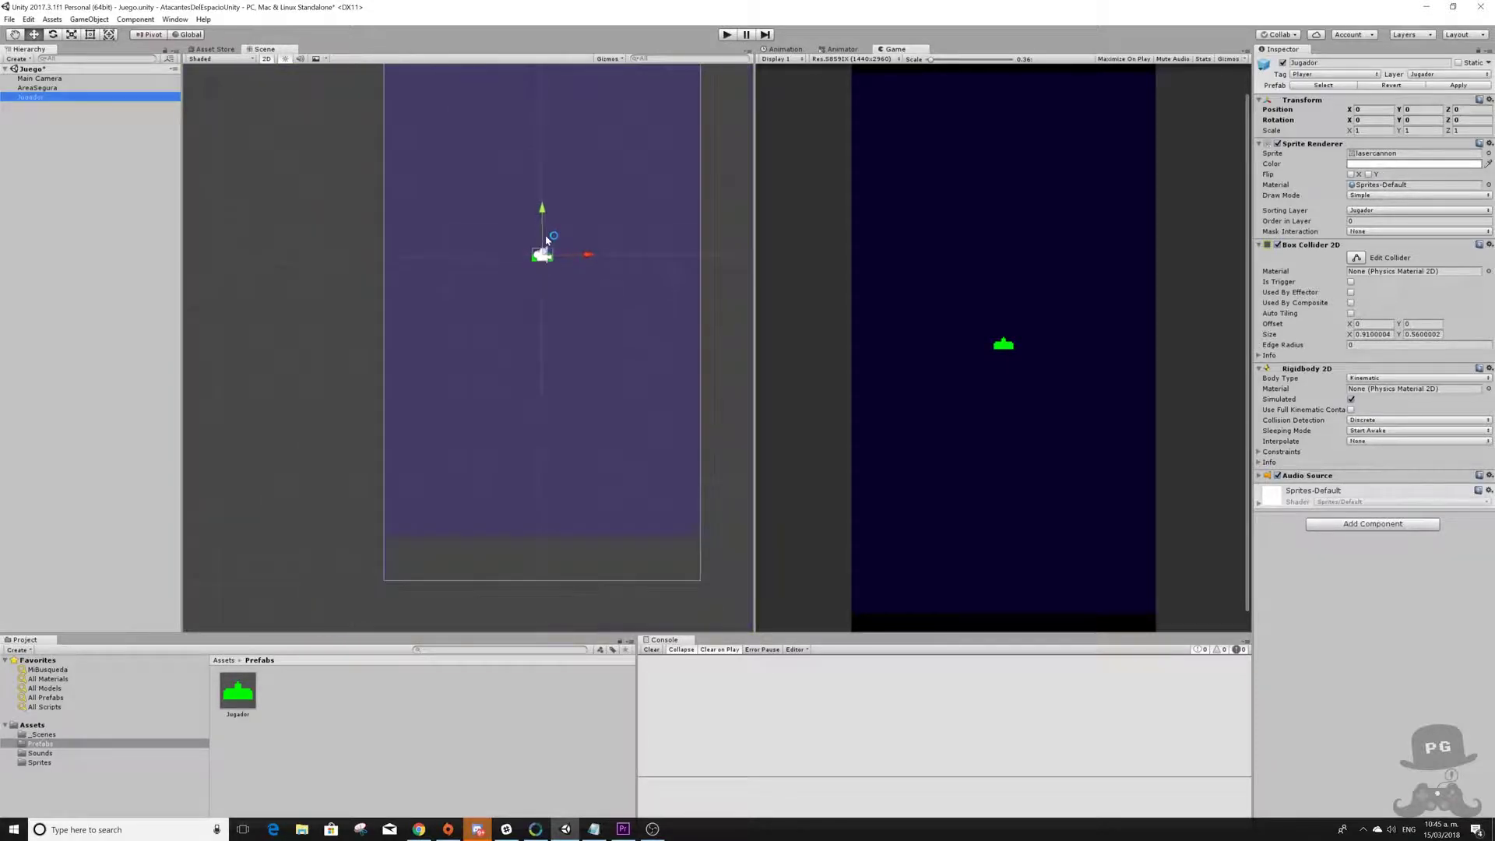
{"action": "scroll", "coordinate": [548, 242], "scroll_direction": "up", "scroll_amount": 1}
{"action": "mouse_move", "coordinate": [543, 220]}
{"action": "left_mouse_down"}
{"action": "mouse_move", "coordinate": [543, 452]}
{"action": "mouse_move", "coordinate": [555, 326]}
{"action": "mouse_move", "coordinate": [540, 302]}
{"action": "mouse_move", "coordinate": [530, 512]}
{"action": "left_mouse_up"}
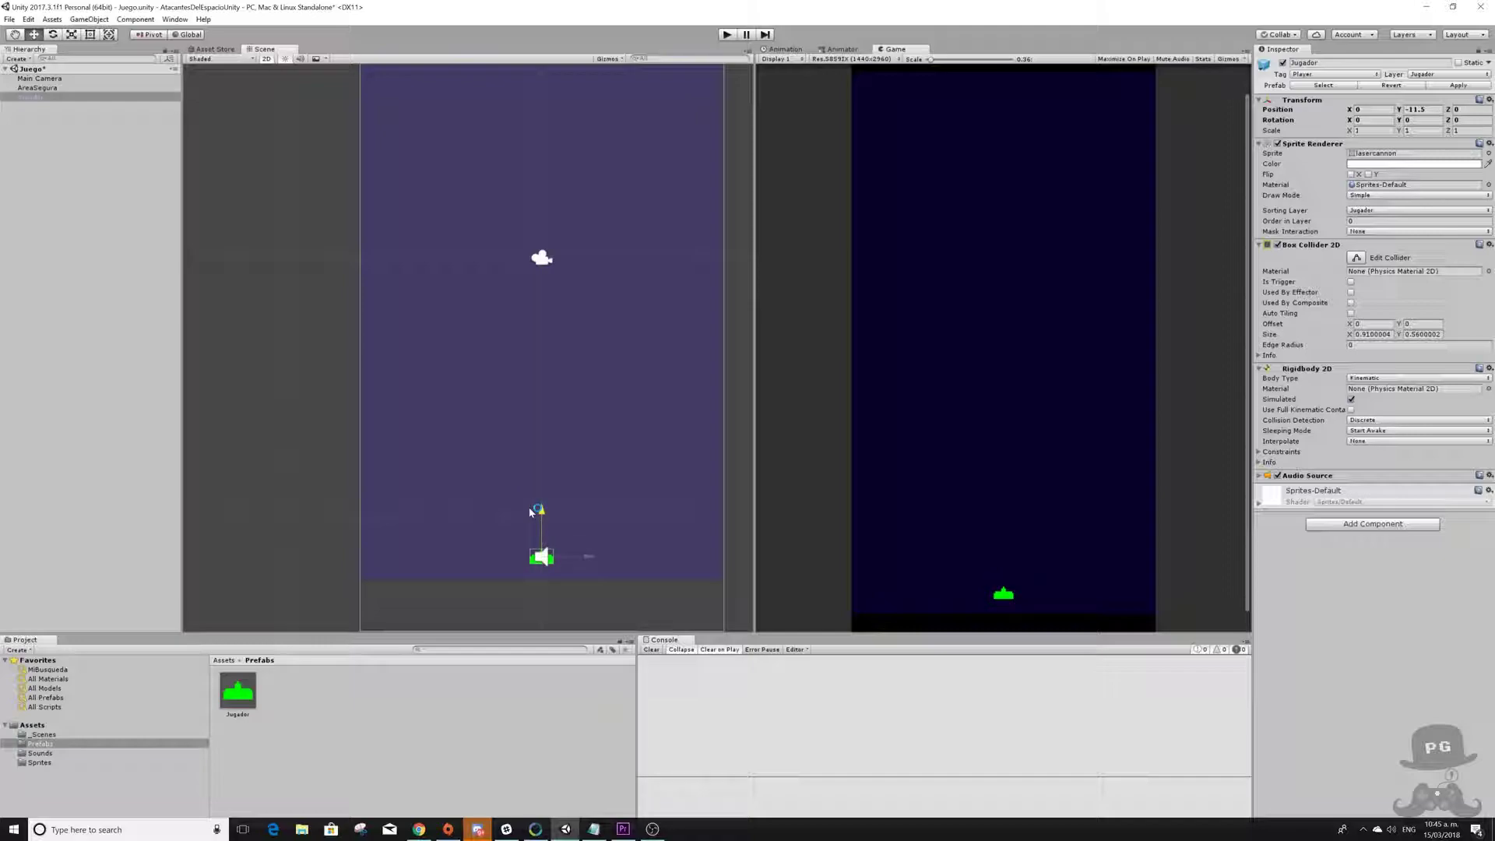
{"action": "left_click", "coordinate": [1422, 110]}
- Create a new C# script named MovimientoJugador and attach it to Jugador
{"action": "left_click", "coordinate": [1383, 525]}
{"action": "left_click", "coordinate": [1382, 527]}
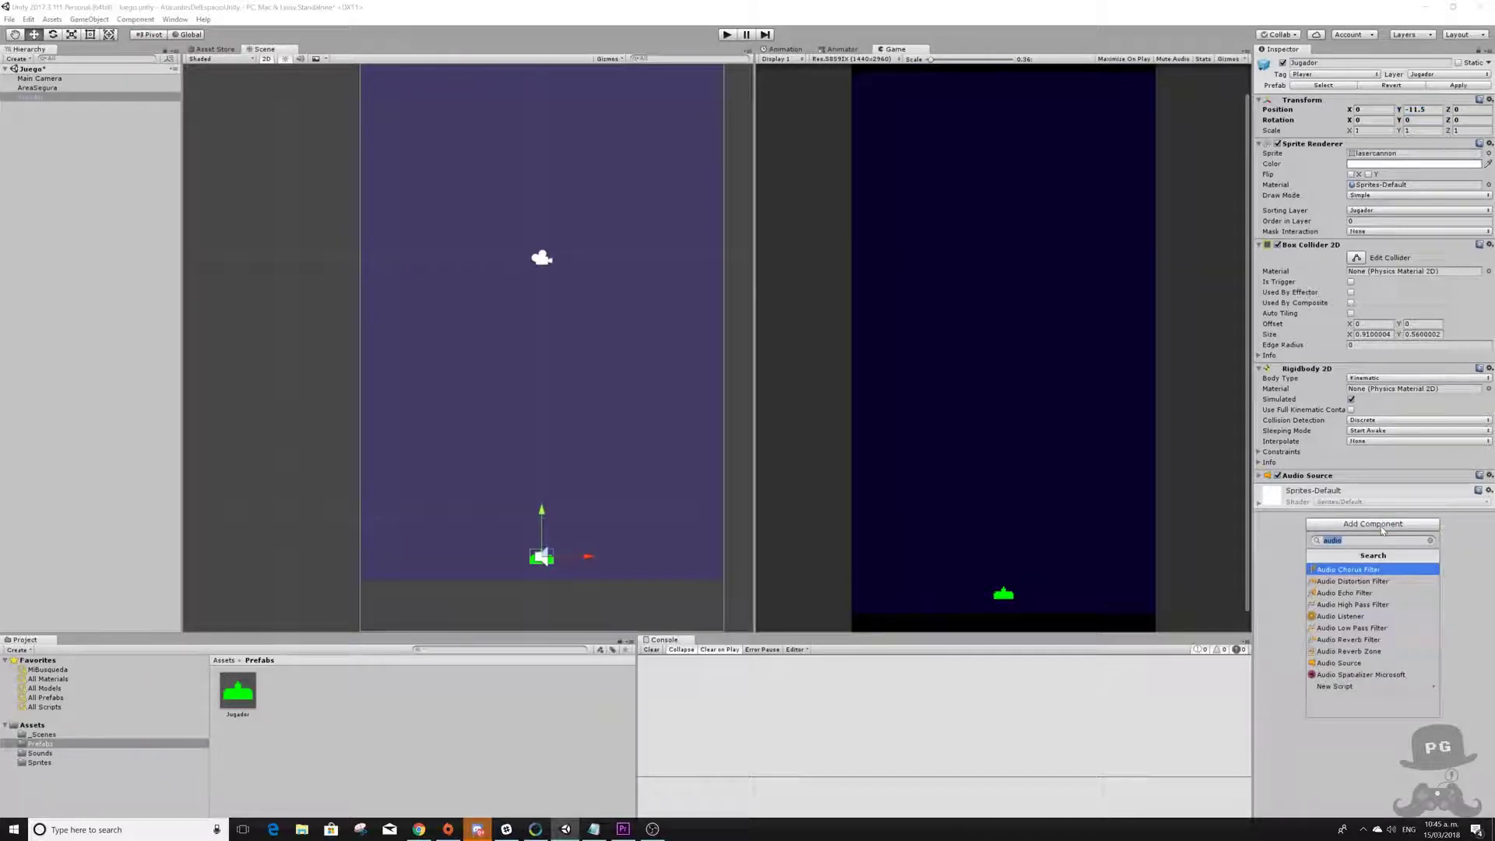
{"action": "left_click", "coordinate": [1383, 526]}
{"action": "type", "text": "MovimientoJugado"}
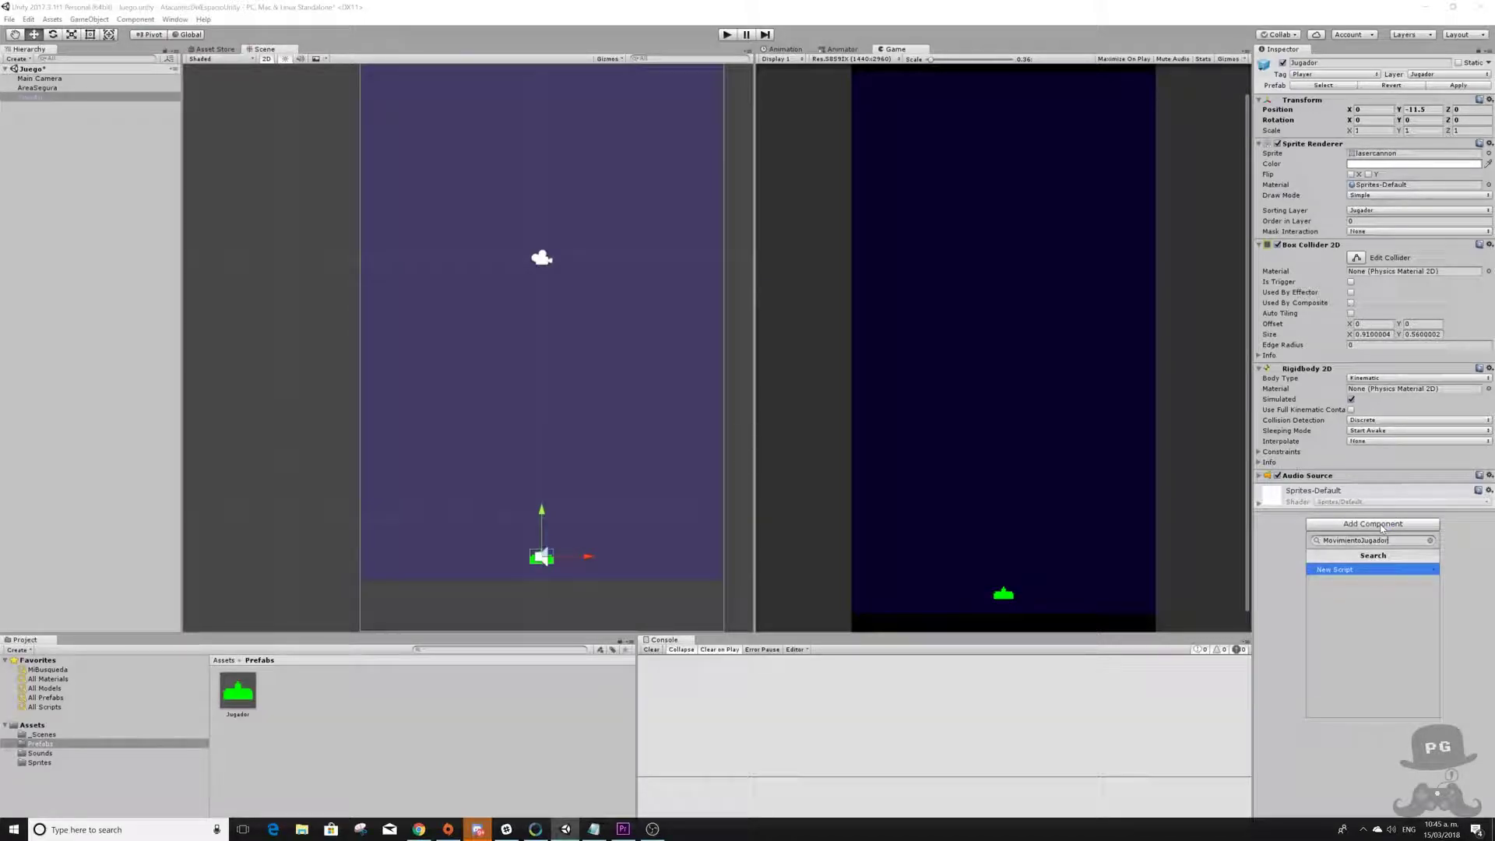
{"action": "left_click", "coordinate": [1379, 570]}
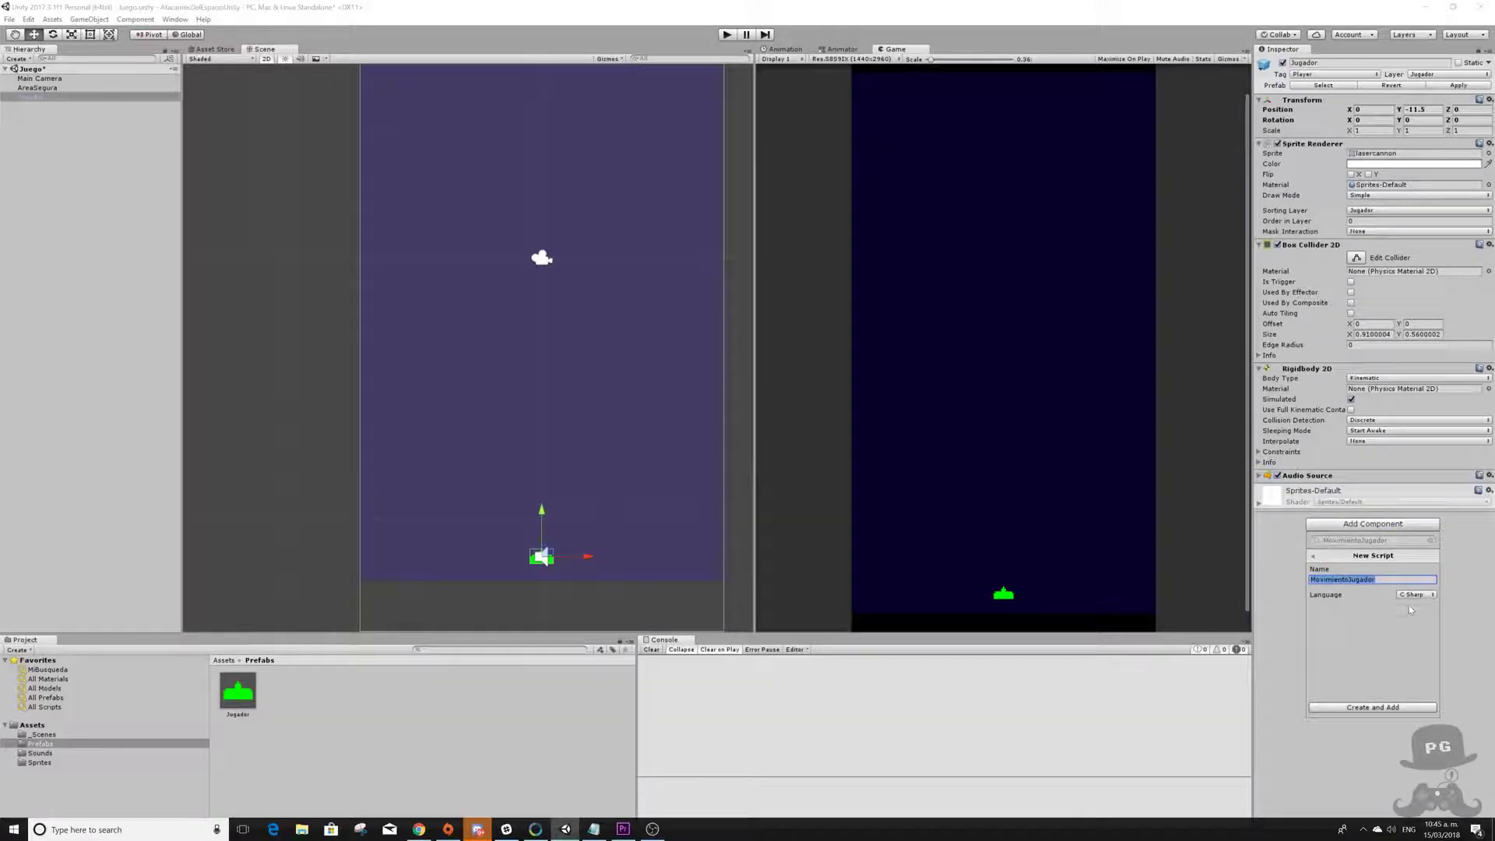
{"action": "left_click", "coordinate": [1372, 707]}
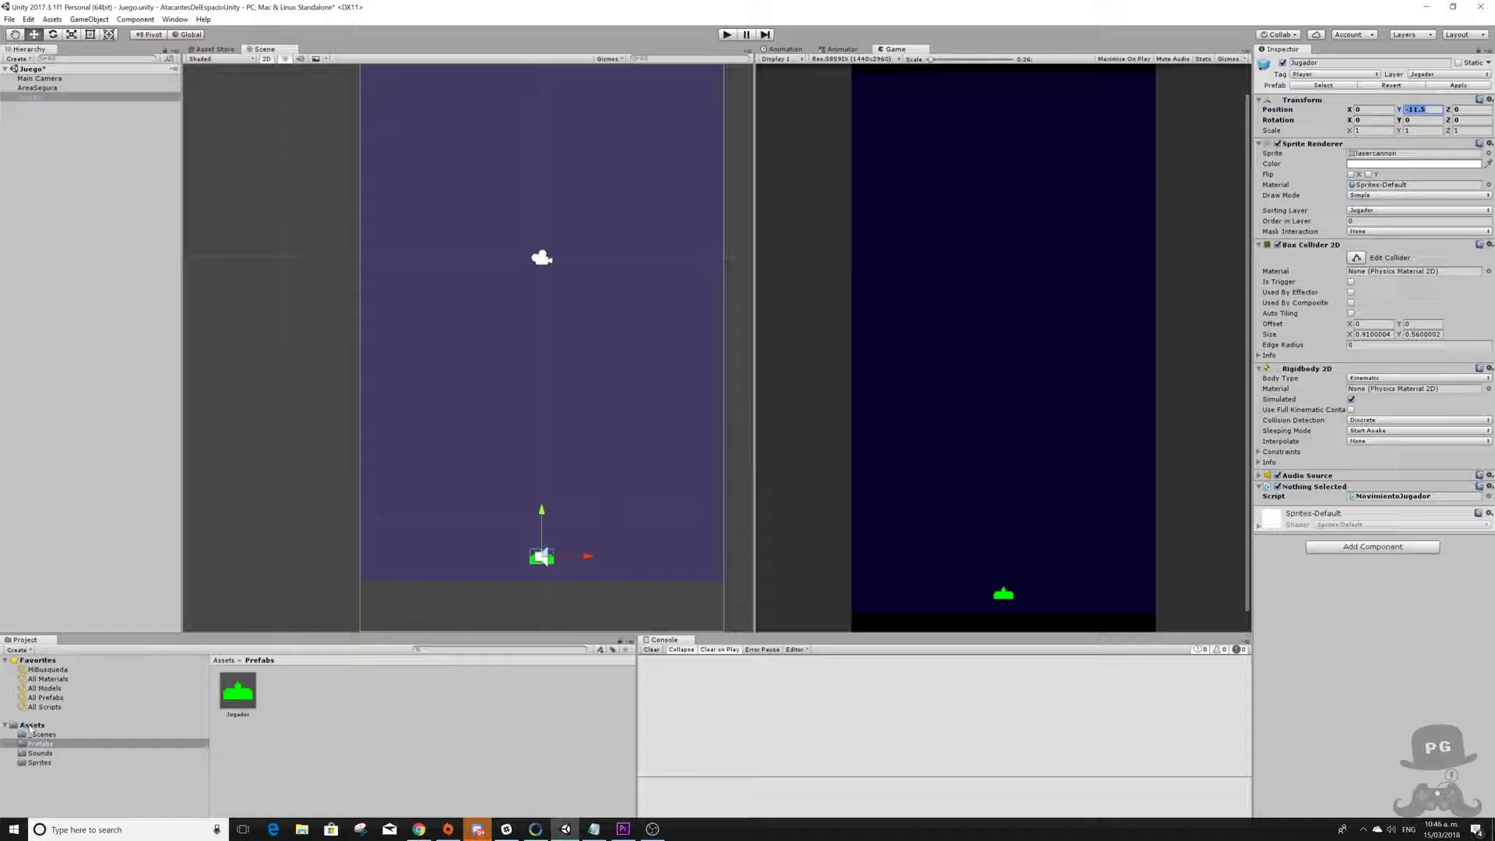
{"action": "left_click", "coordinate": [33, 725]}
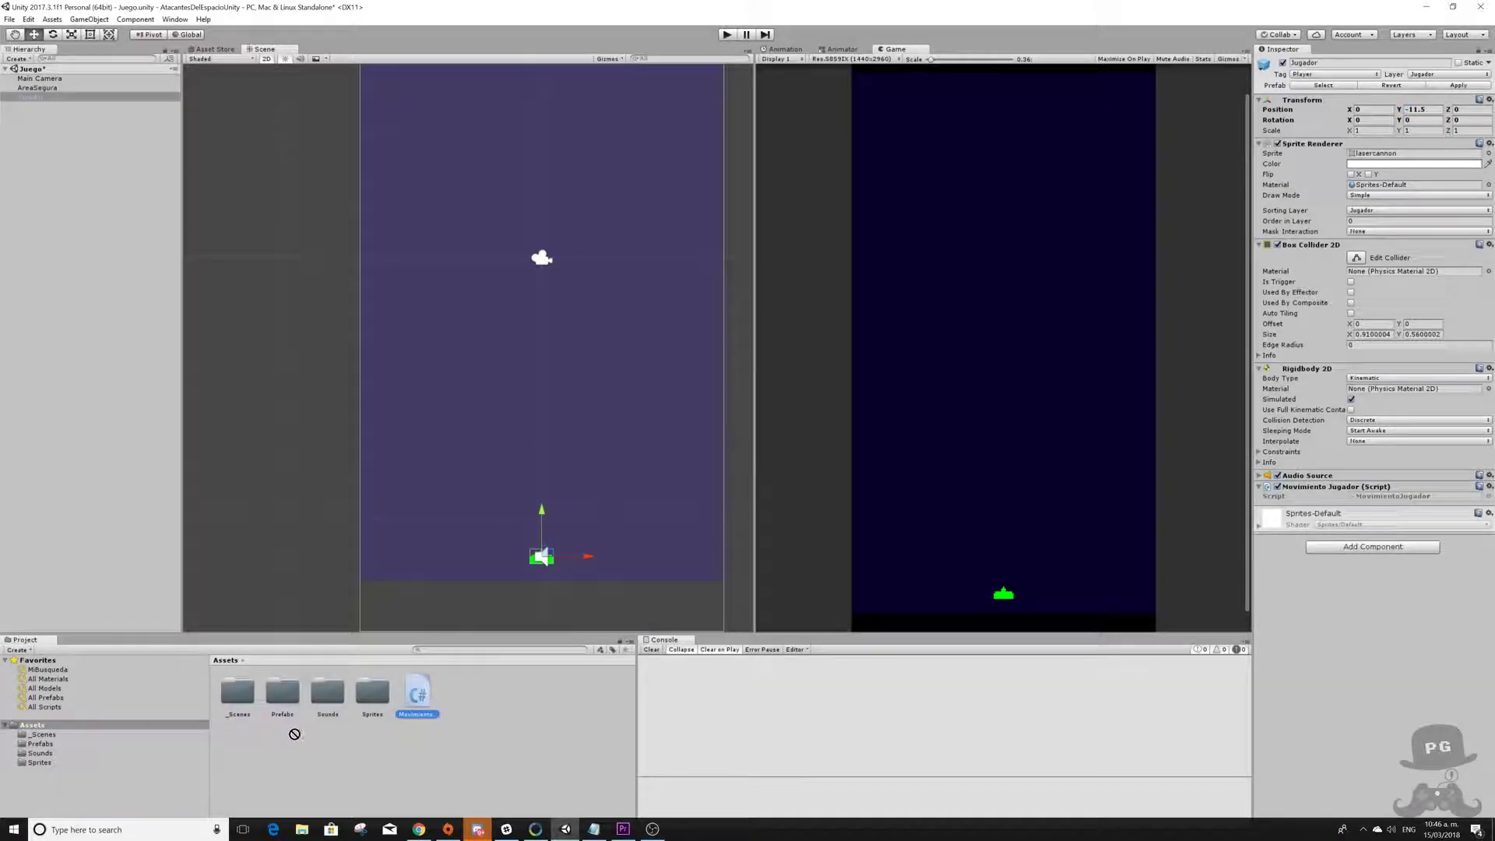
- Create a new folder named Scripts in the Assets folder
{"action": "right_click", "coordinate": [487, 694]}
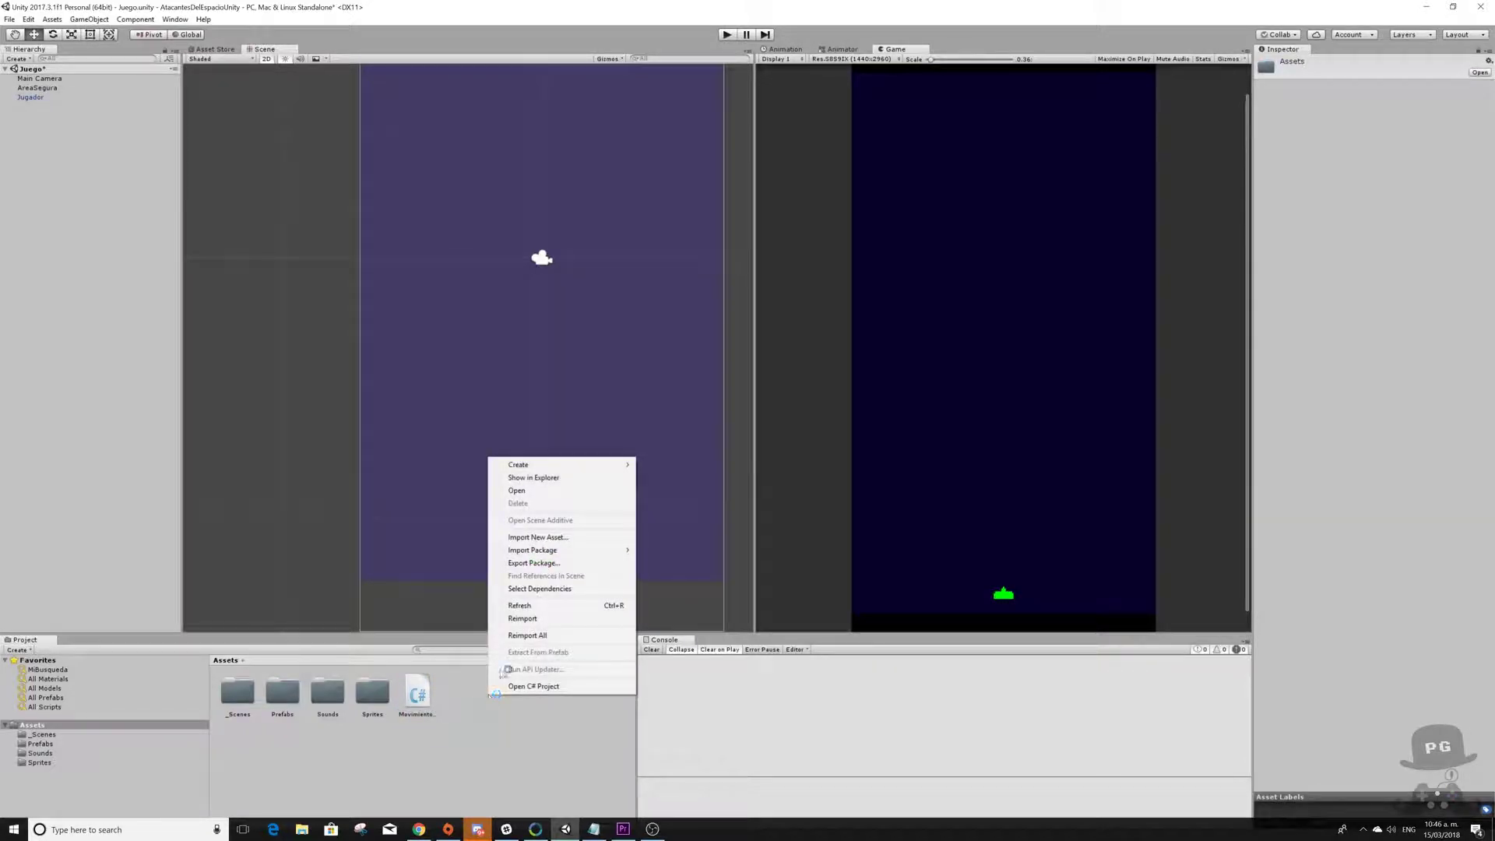
{"action": "mouse_move", "coordinate": [541, 465]}
{"action": "left_click", "coordinate": [672, 70]}
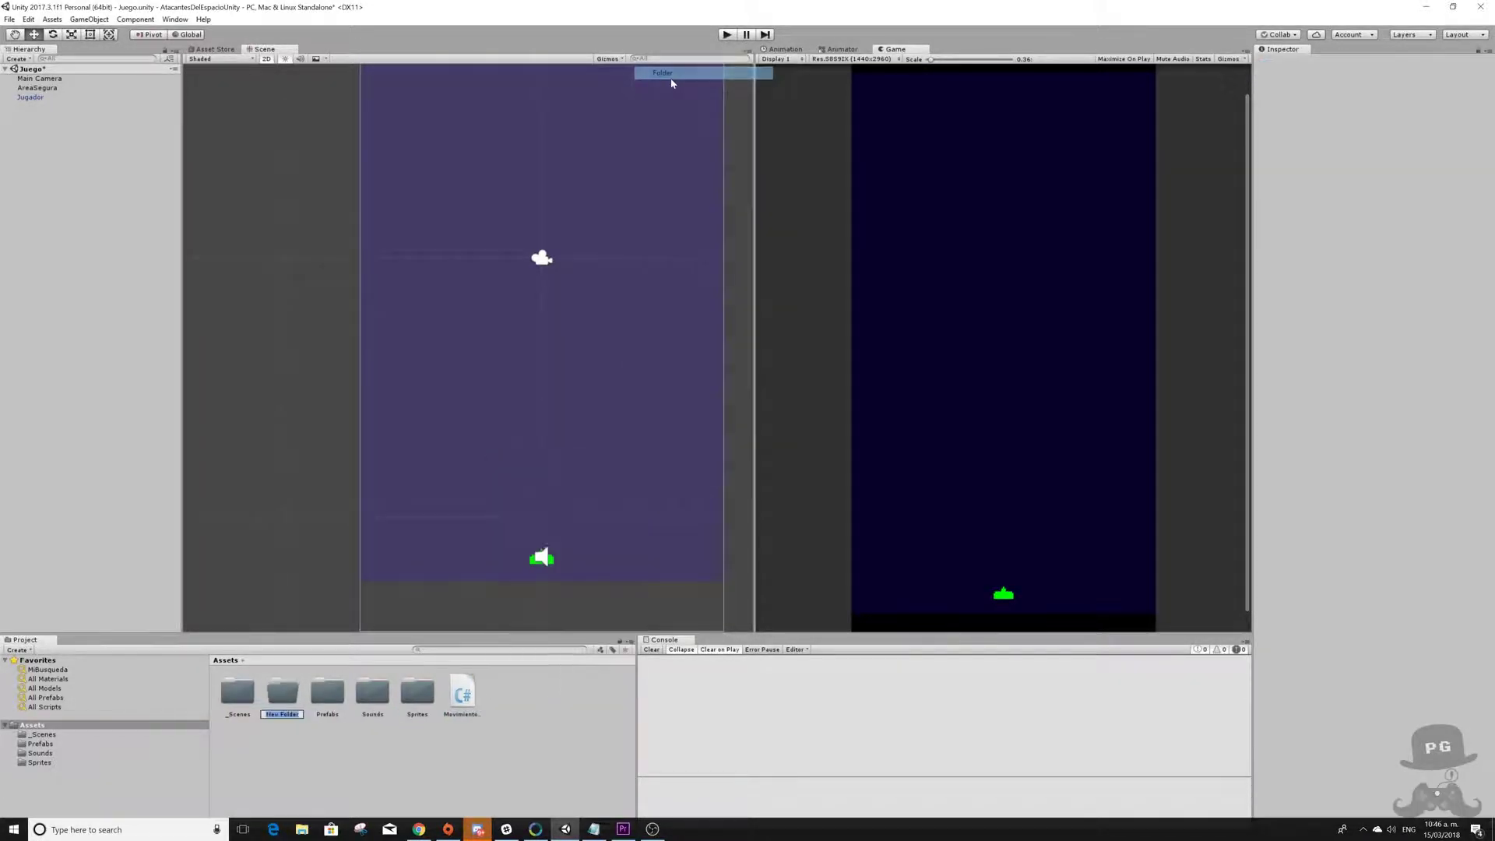
{"action": "type", "text": "Scripts"}
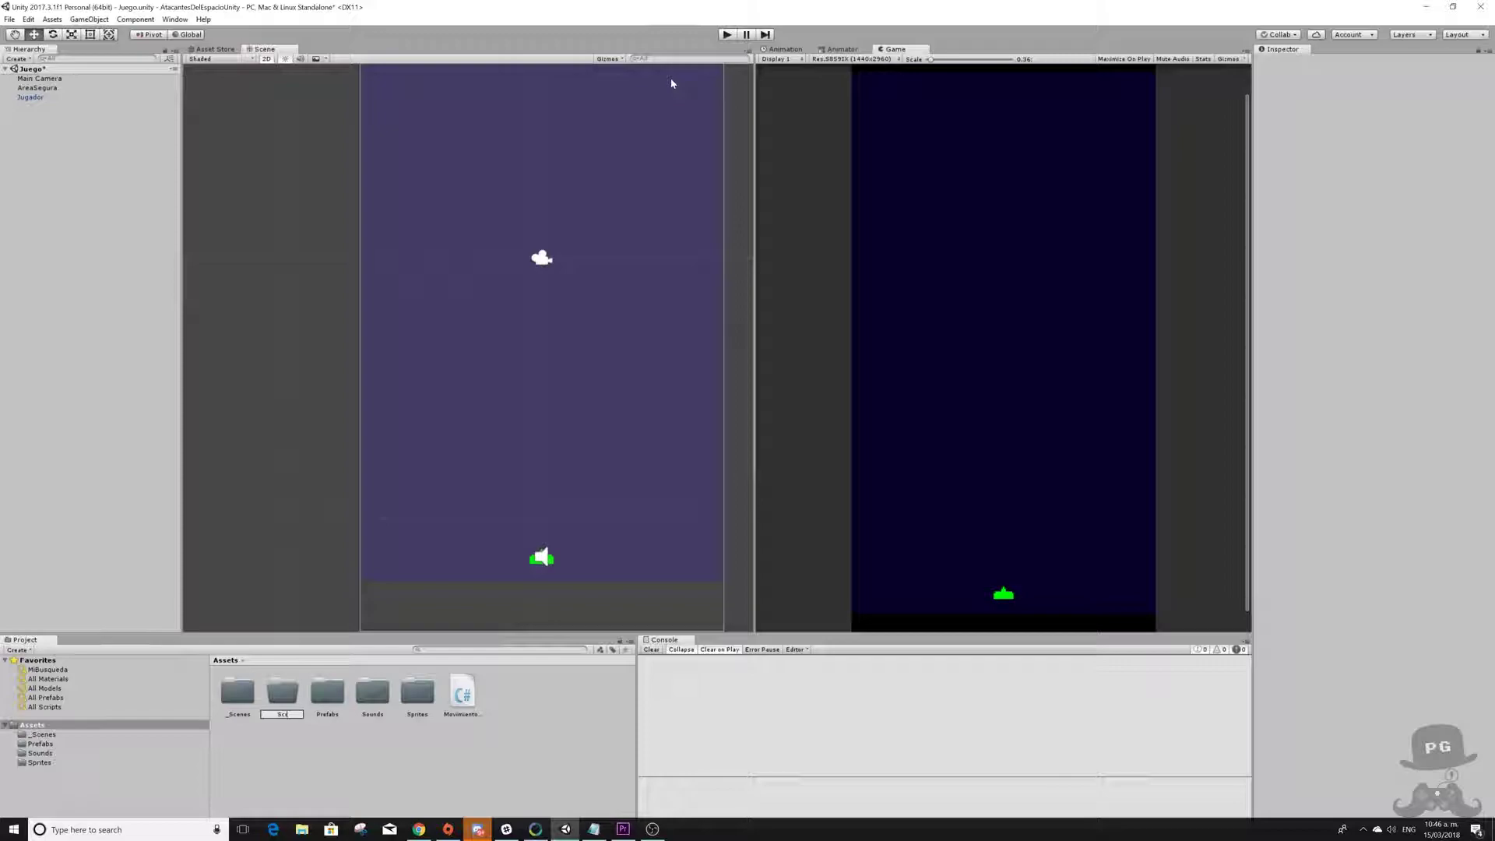
{"action": "key", "text": "Return"}
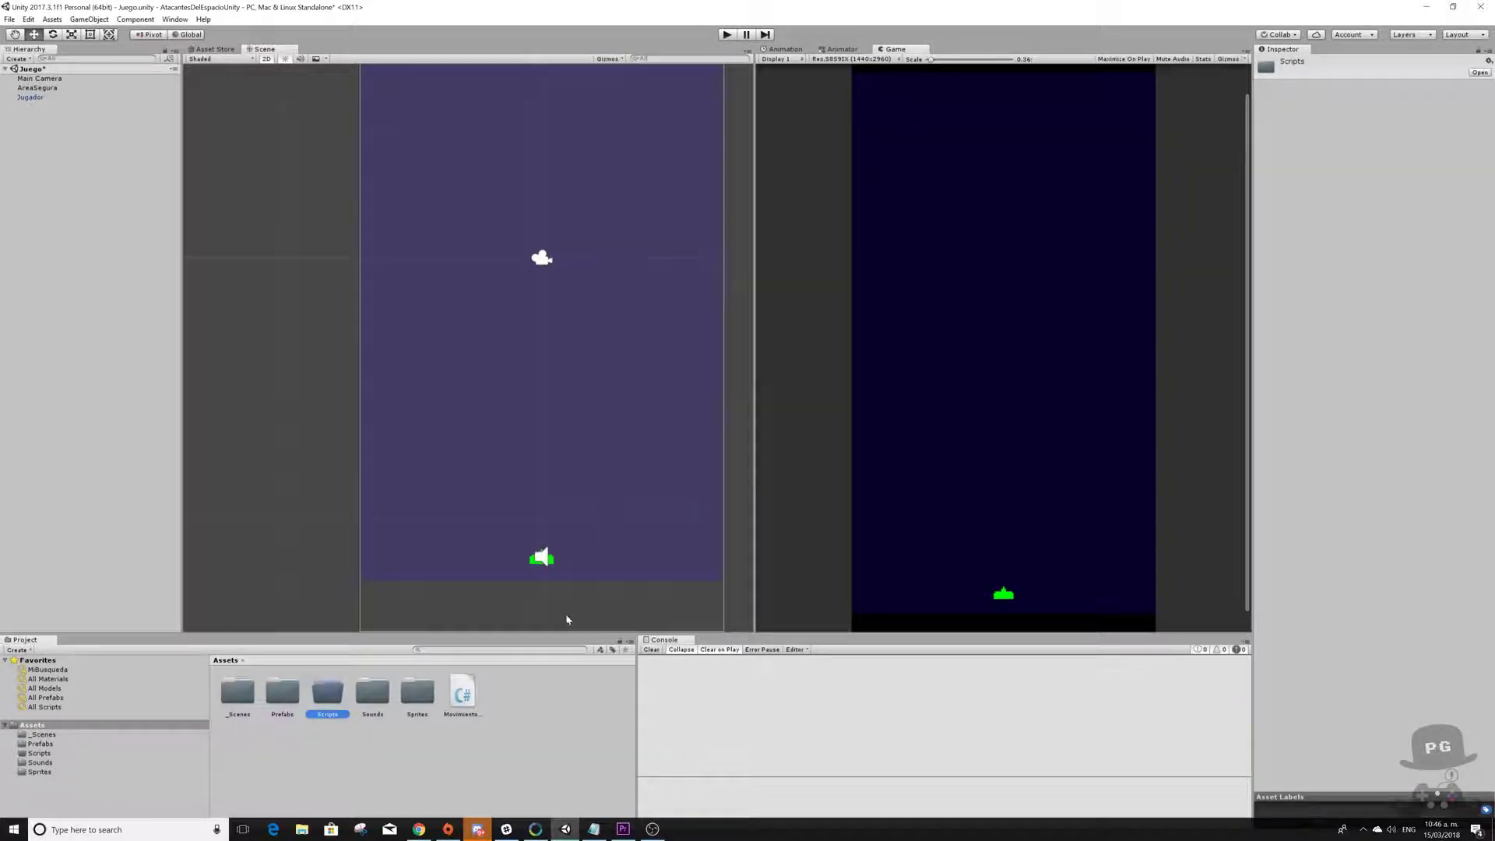
- Move MovimientoJugador into the Scripts folder and open it in Visual Studio
{"action": "left_click", "coordinate": [459, 690]}
{"action": "left_click_drag", "start_coordinate": [459, 690], "coordinate": [328, 698]}
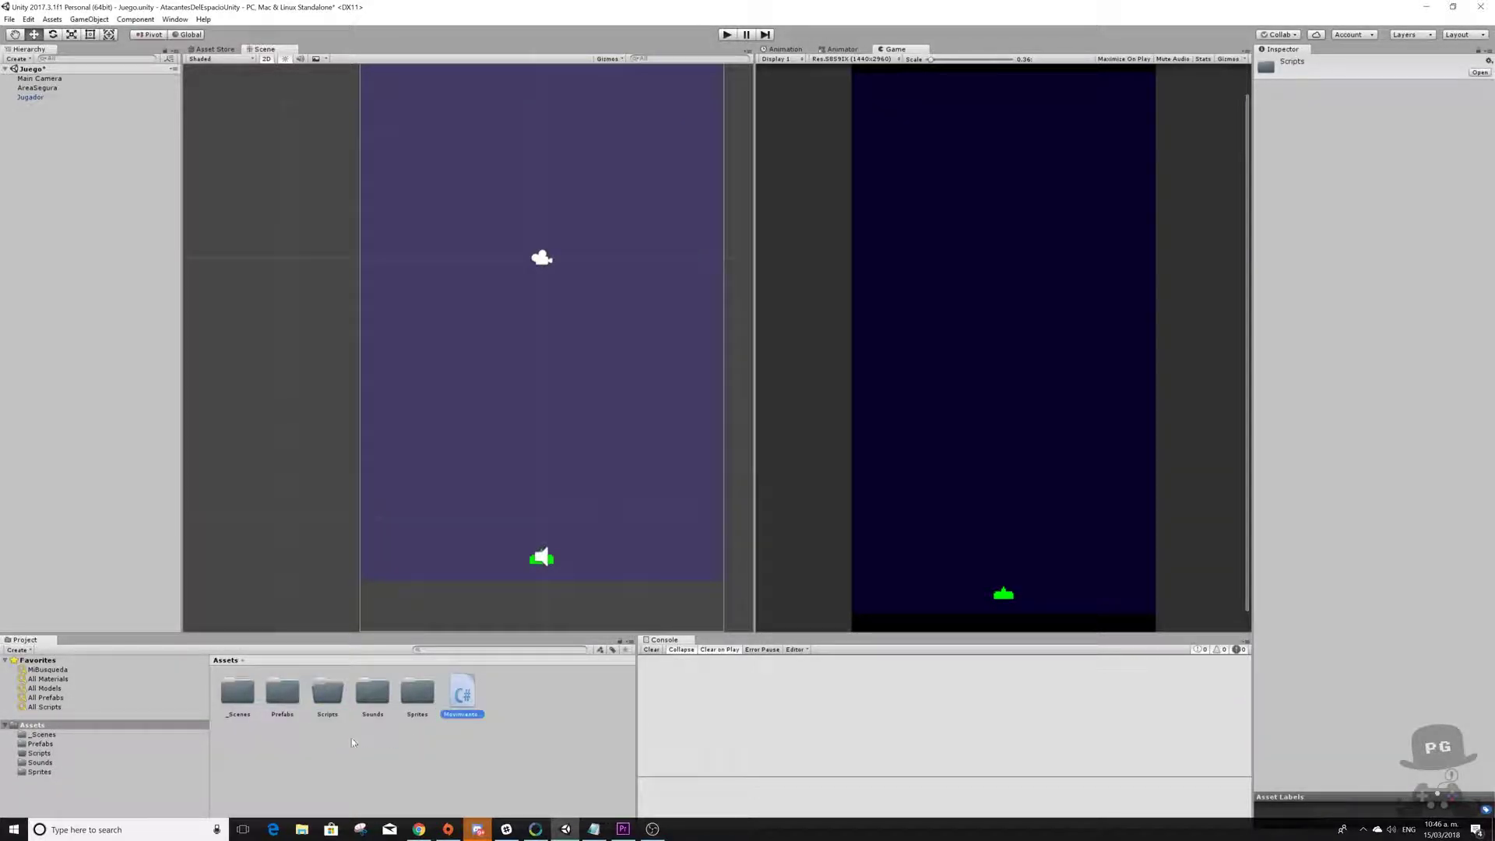
{"action": "double_click", "coordinate": [327, 694]}
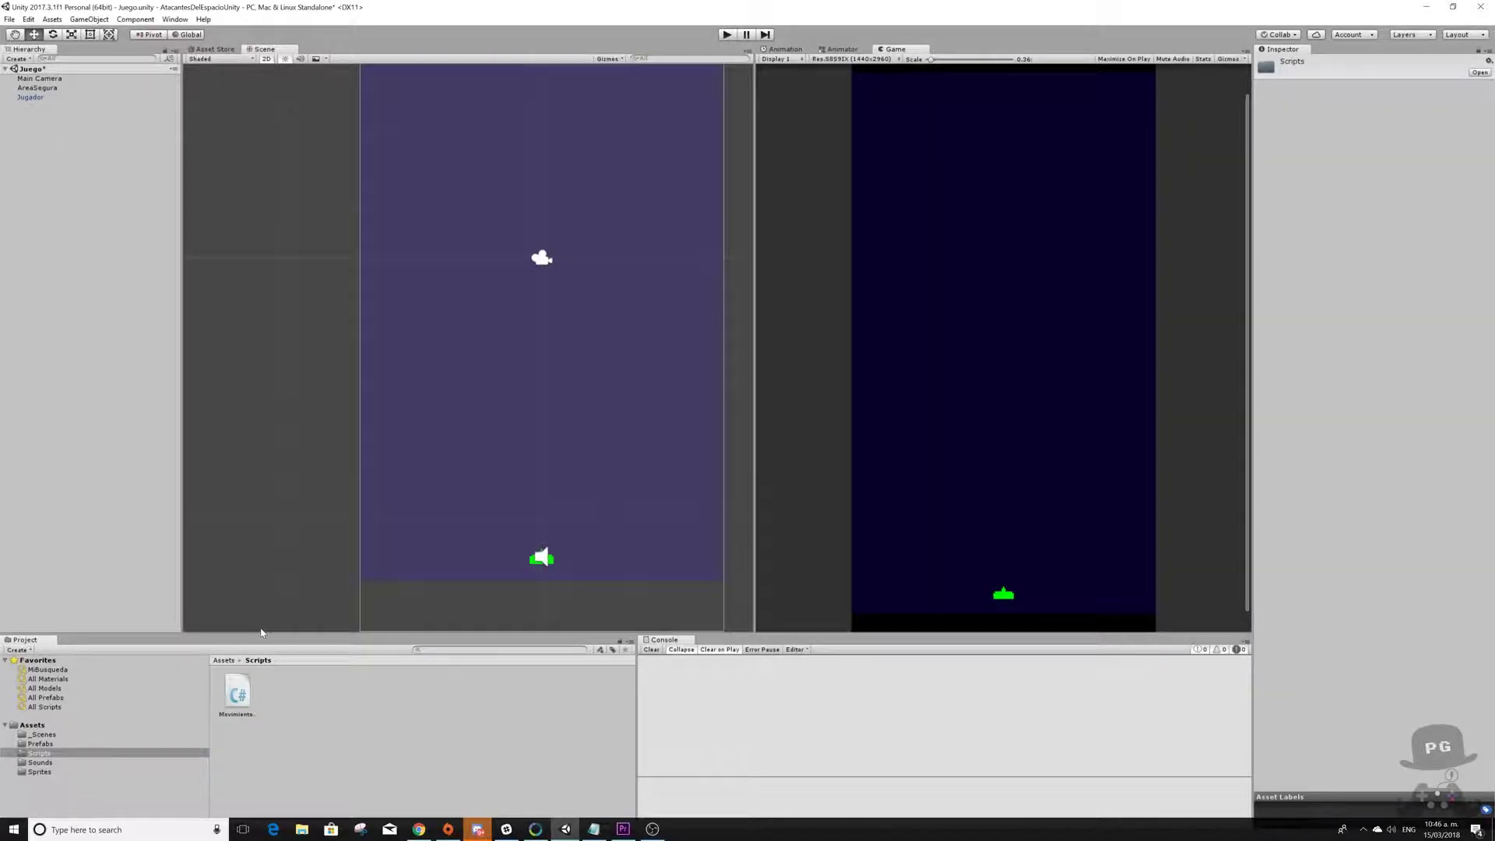
{"action": "left_click", "coordinate": [238, 699]}
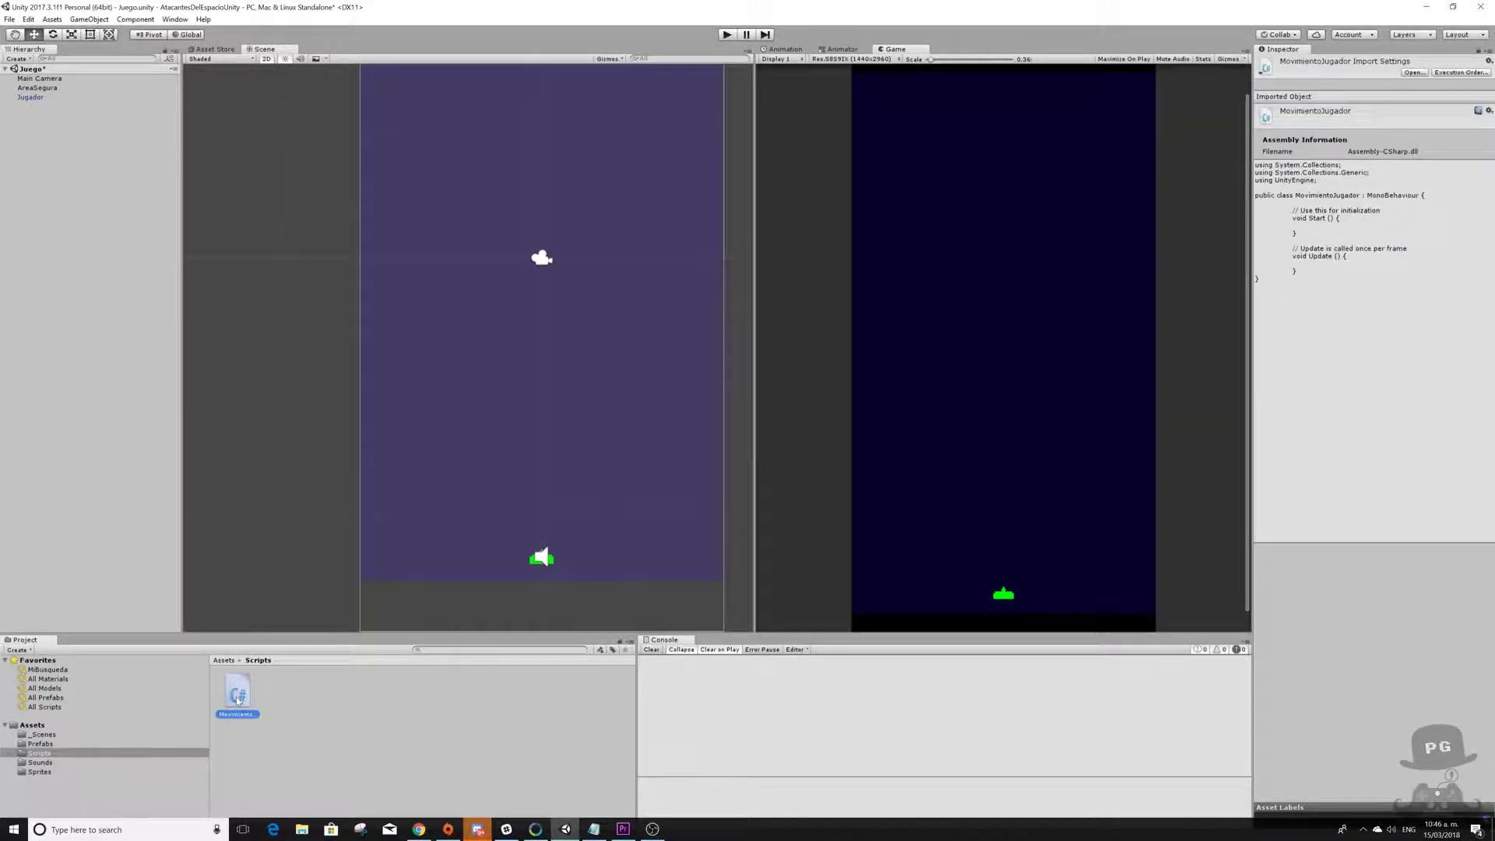
{"action": "double_click", "coordinate": [238, 699]}
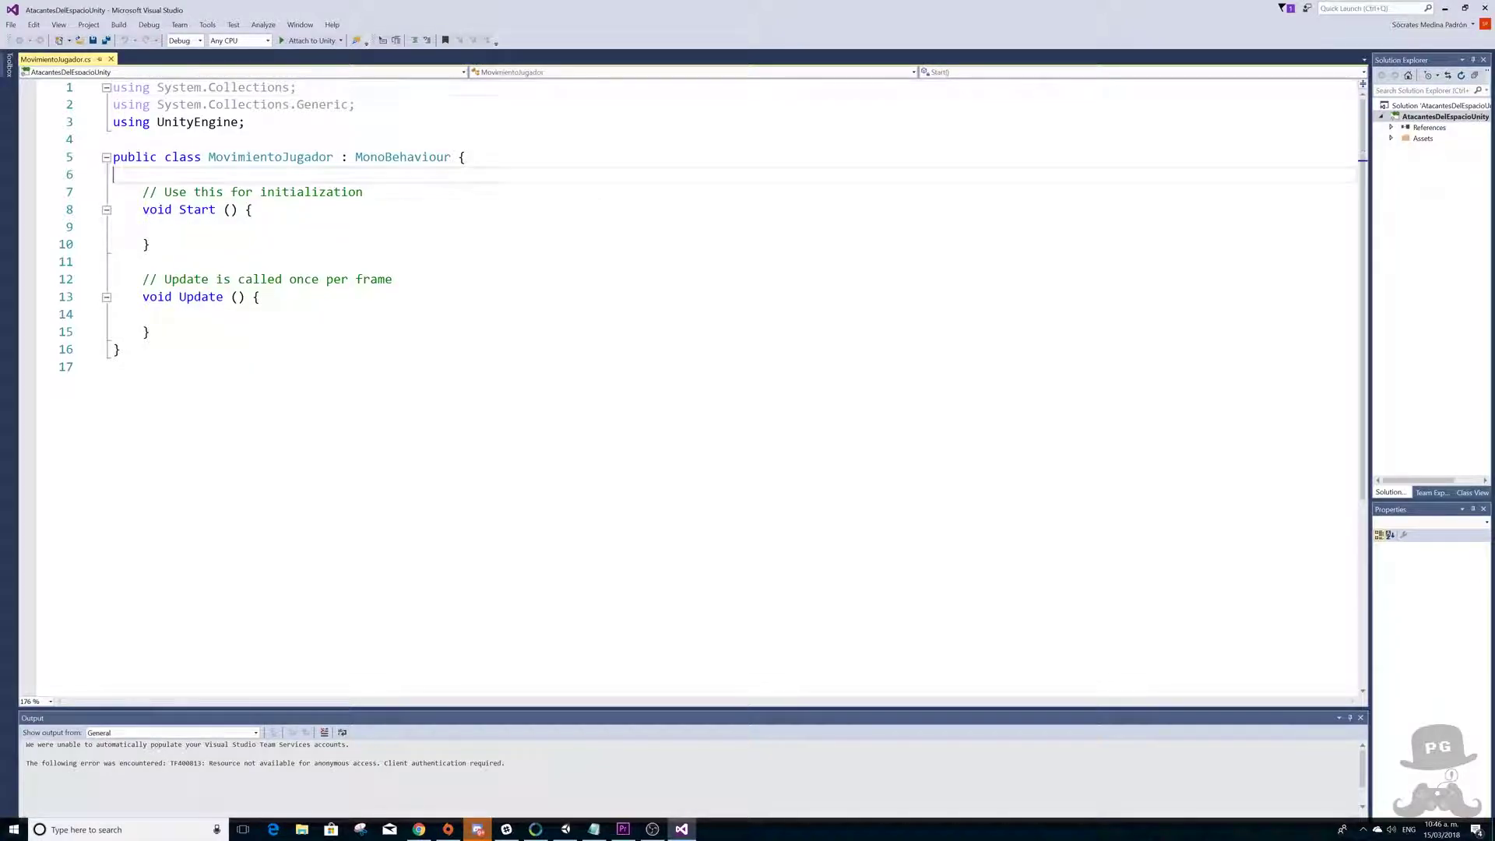
- Rename the movementSpeed field on line 8 to velocidadJugador
{"action": "left_click", "coordinate": [113, 174]}
{"action": "key", "text": "Return"}
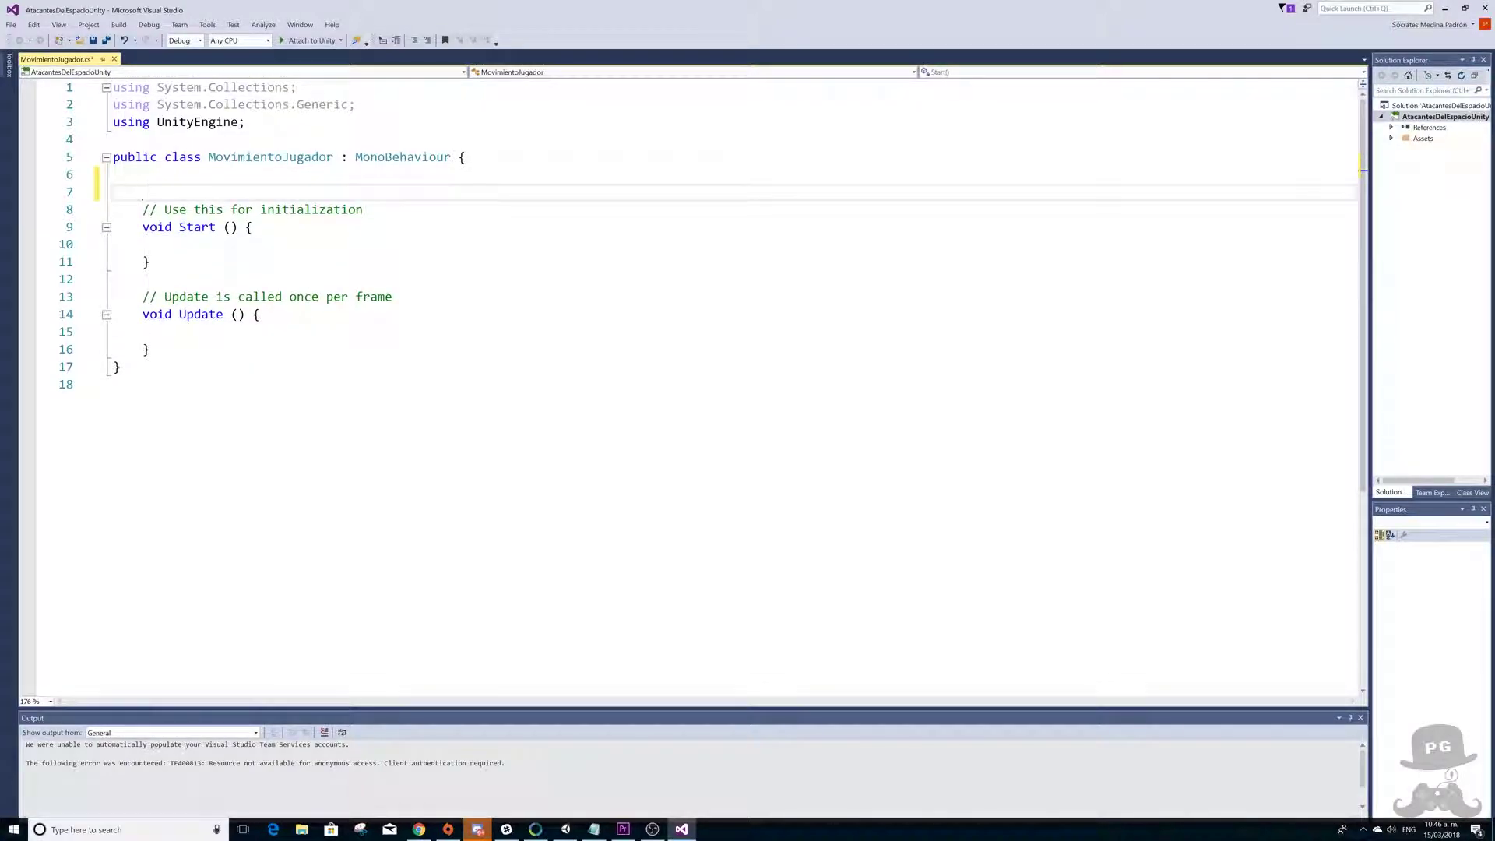
{"action": "type", "text": "[Tooltip(\"Velocidad del Jugador\")] public float movementSpeed = 1;"}
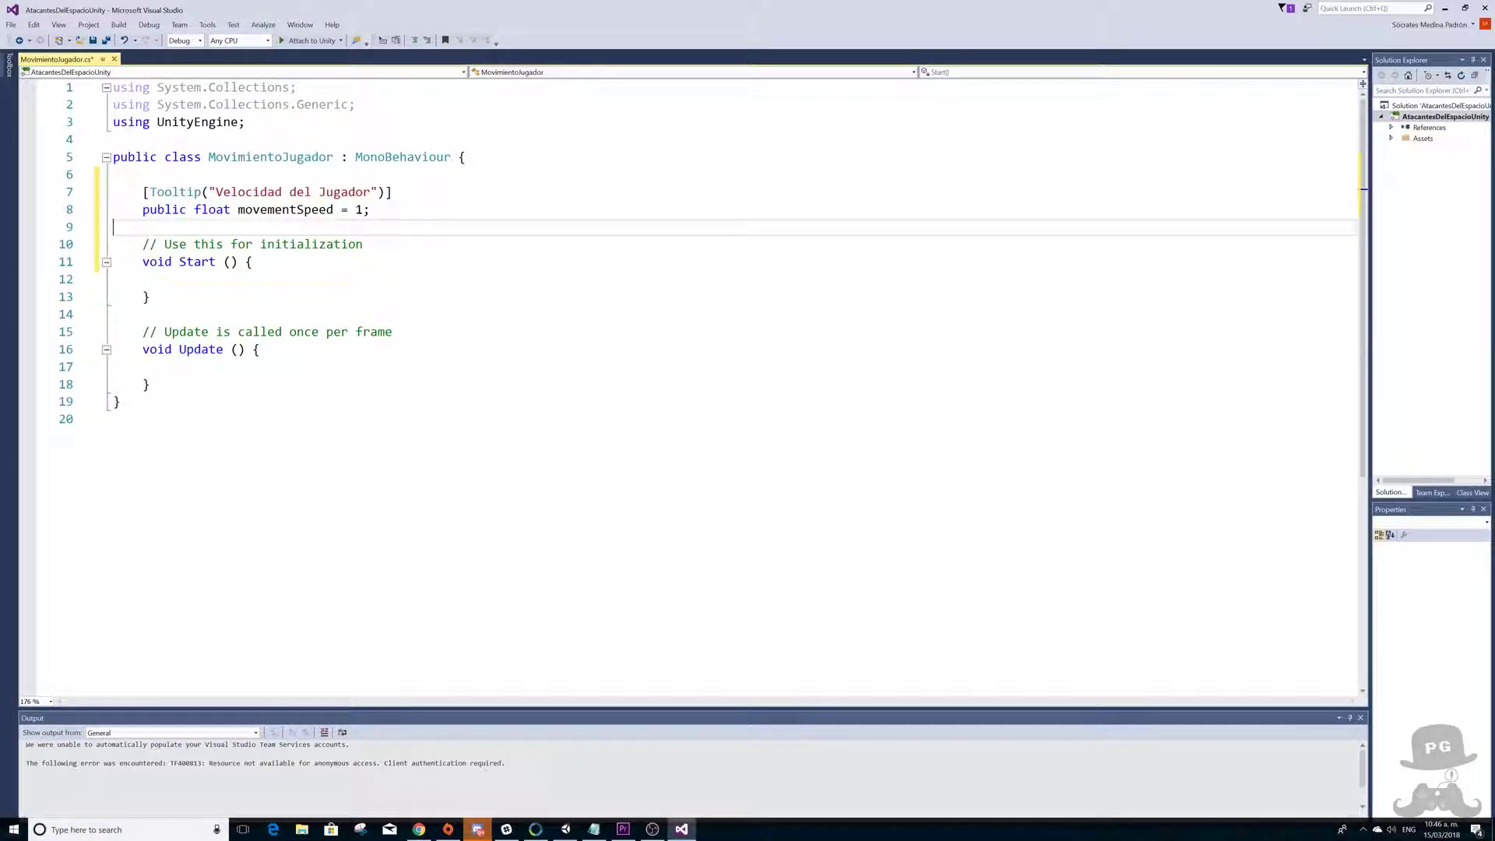
{"action": "double_click", "coordinate": [299, 210]}
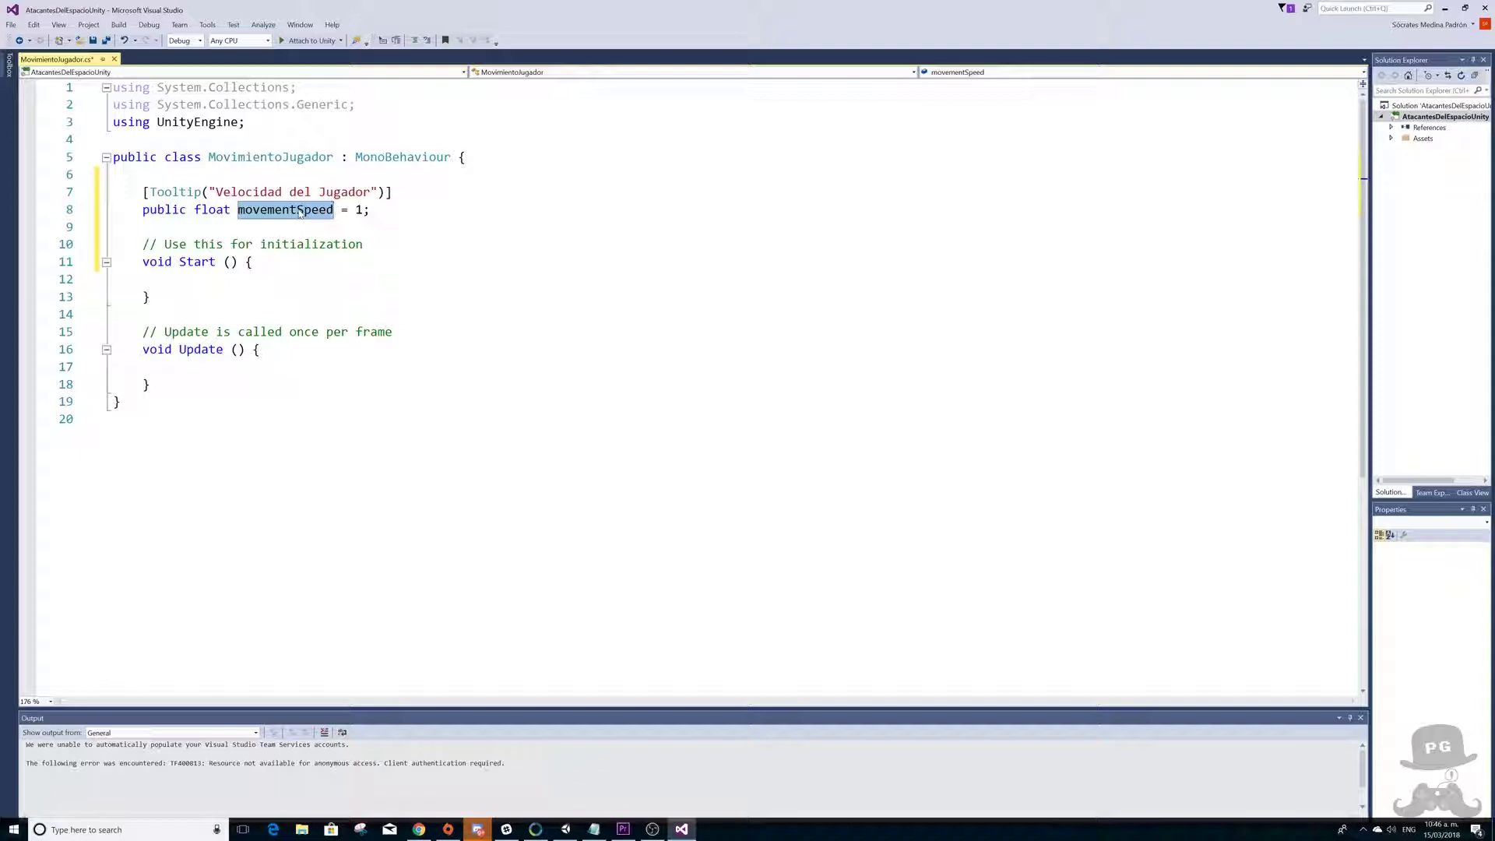
{"action": "type", "text": "Ve"}
{"action": "key", "text": "BackSpace"}
{"action": "key", "text": "BackSpace"}
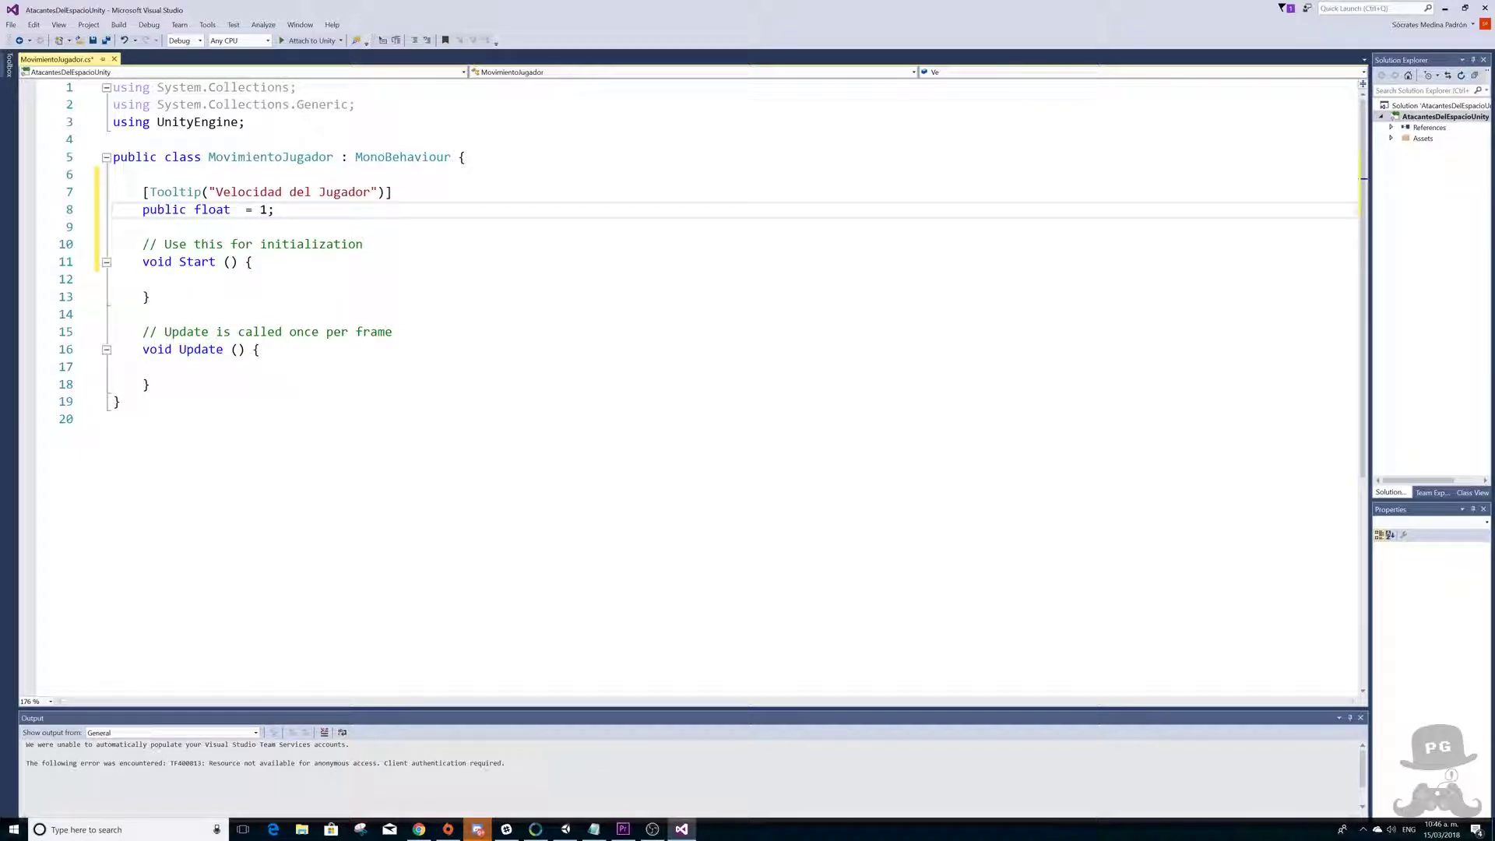
{"action": "type", "text": "velocidad"}
{"action": "type", "text": "Jugador"}
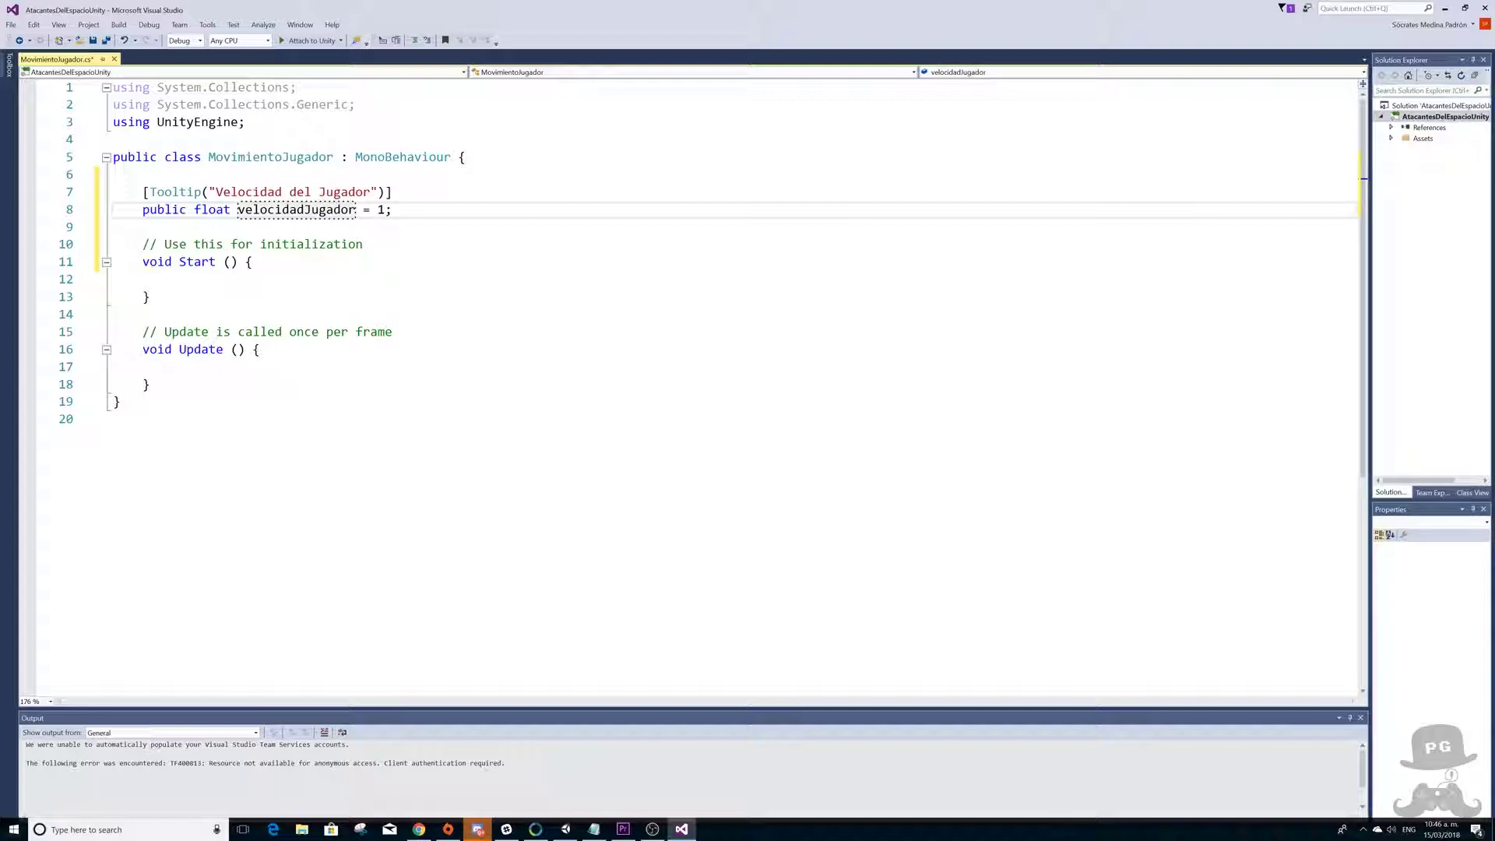
- Highlight the 'Velocidad del Jugador' tooltip and the field's default value 1
{"action": "left_click", "coordinate": [246, 192]}
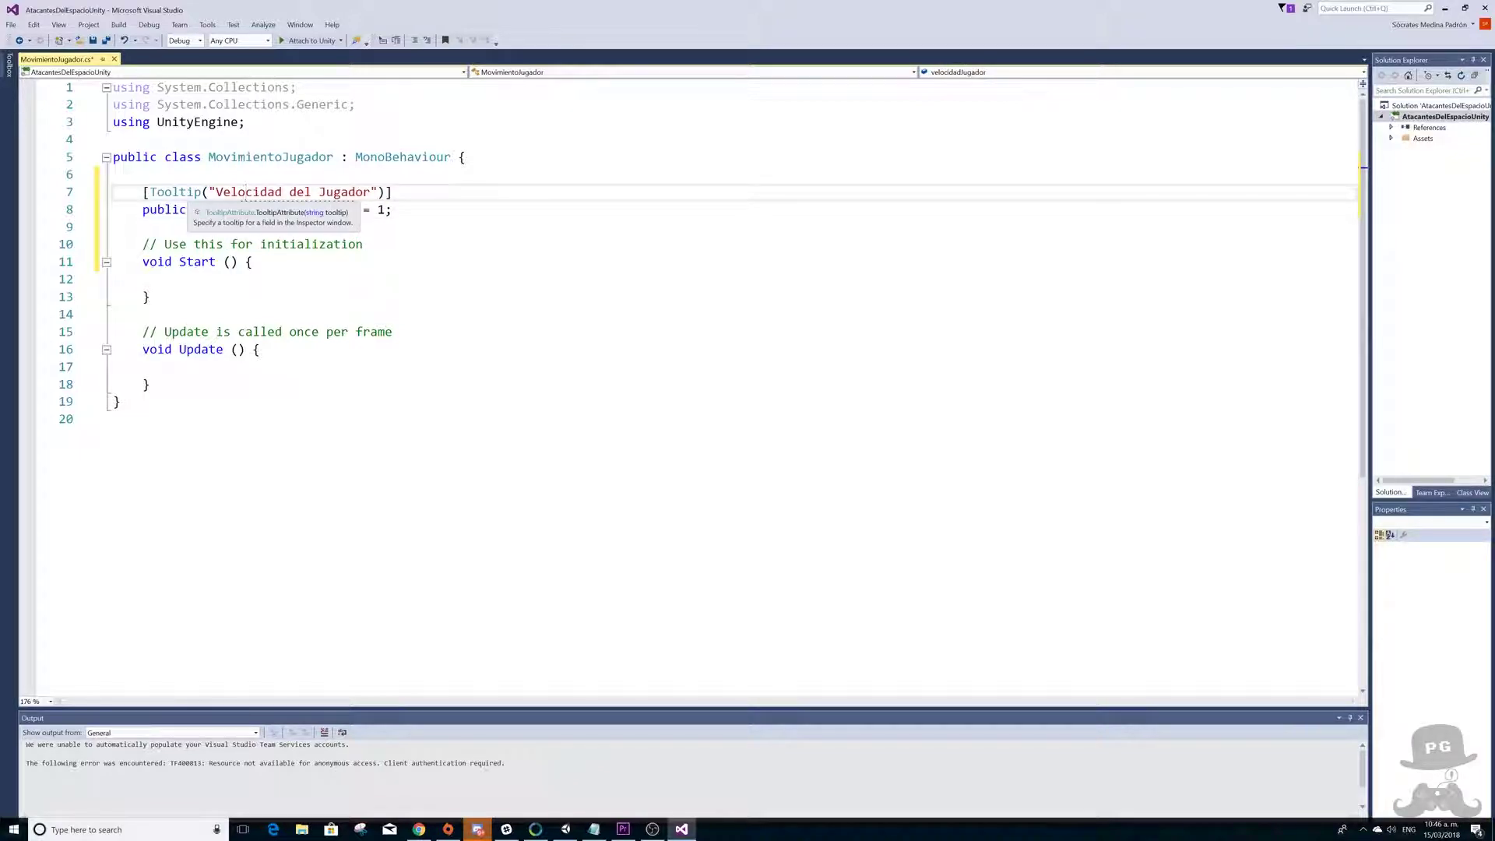
{"action": "left_click_drag", "start_coordinate": [142, 192], "coordinate": [392, 191]}
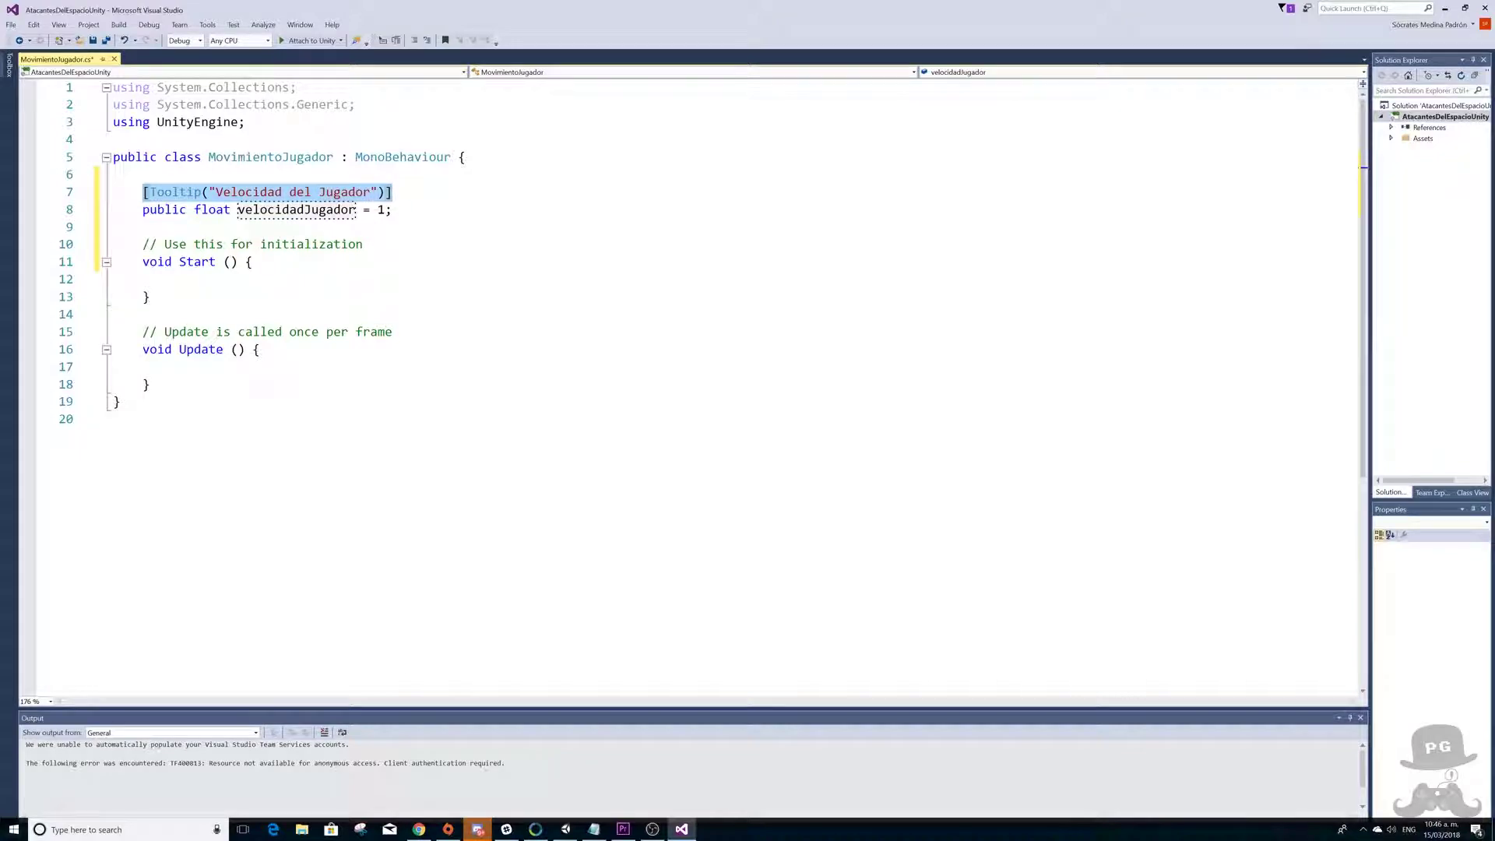
{"action": "key", "text": "shift+Left"}
{"action": "key", "text": "shift+Left"}
{"action": "key", "text": "shift+Left"}
{"action": "left_click", "coordinate": [392, 192]}
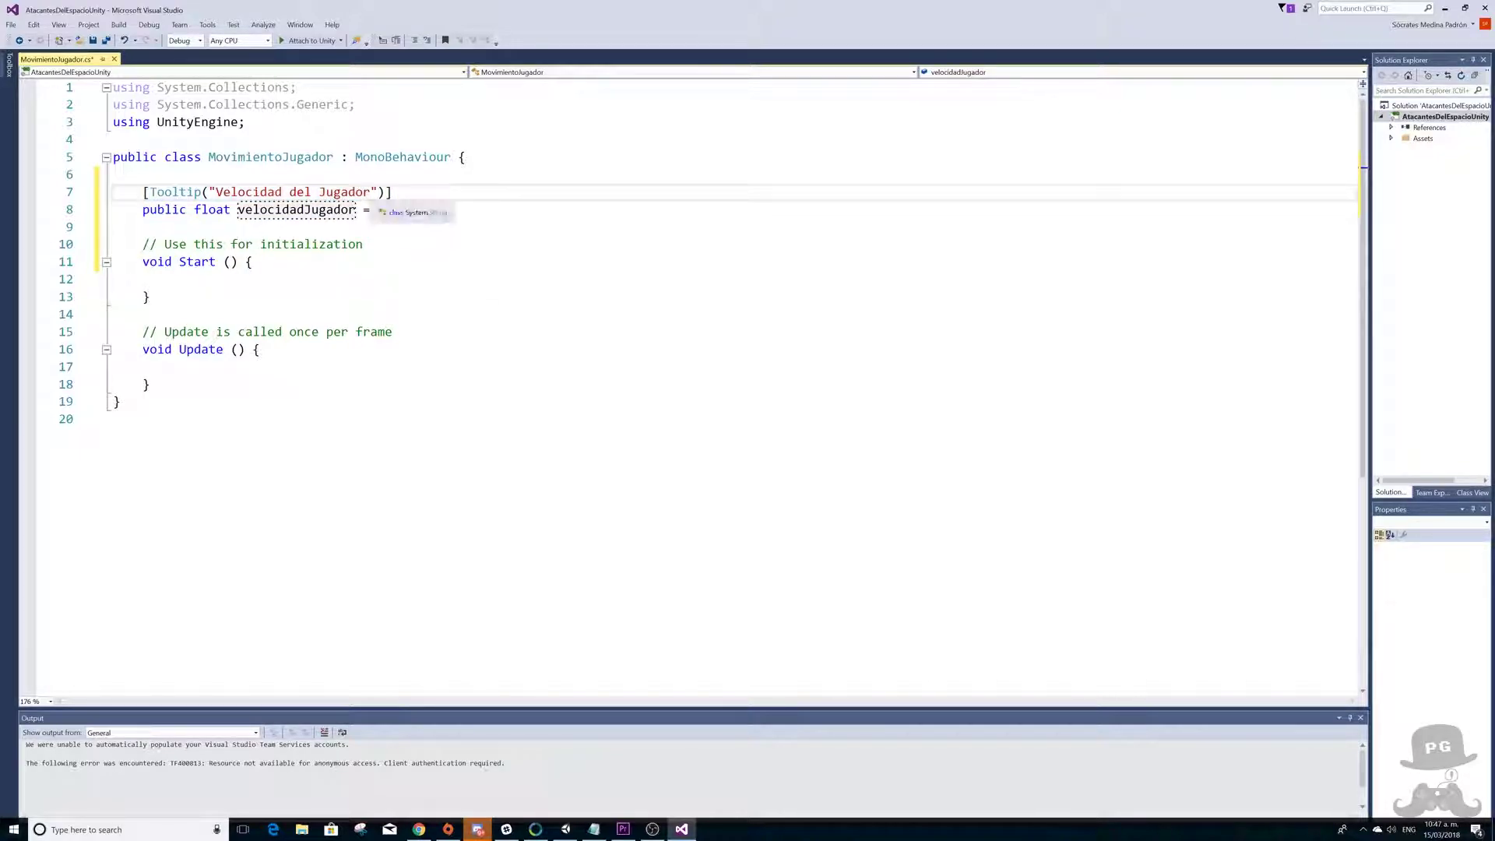
{"action": "left_click_drag", "start_coordinate": [391, 192], "coordinate": [143, 191]}
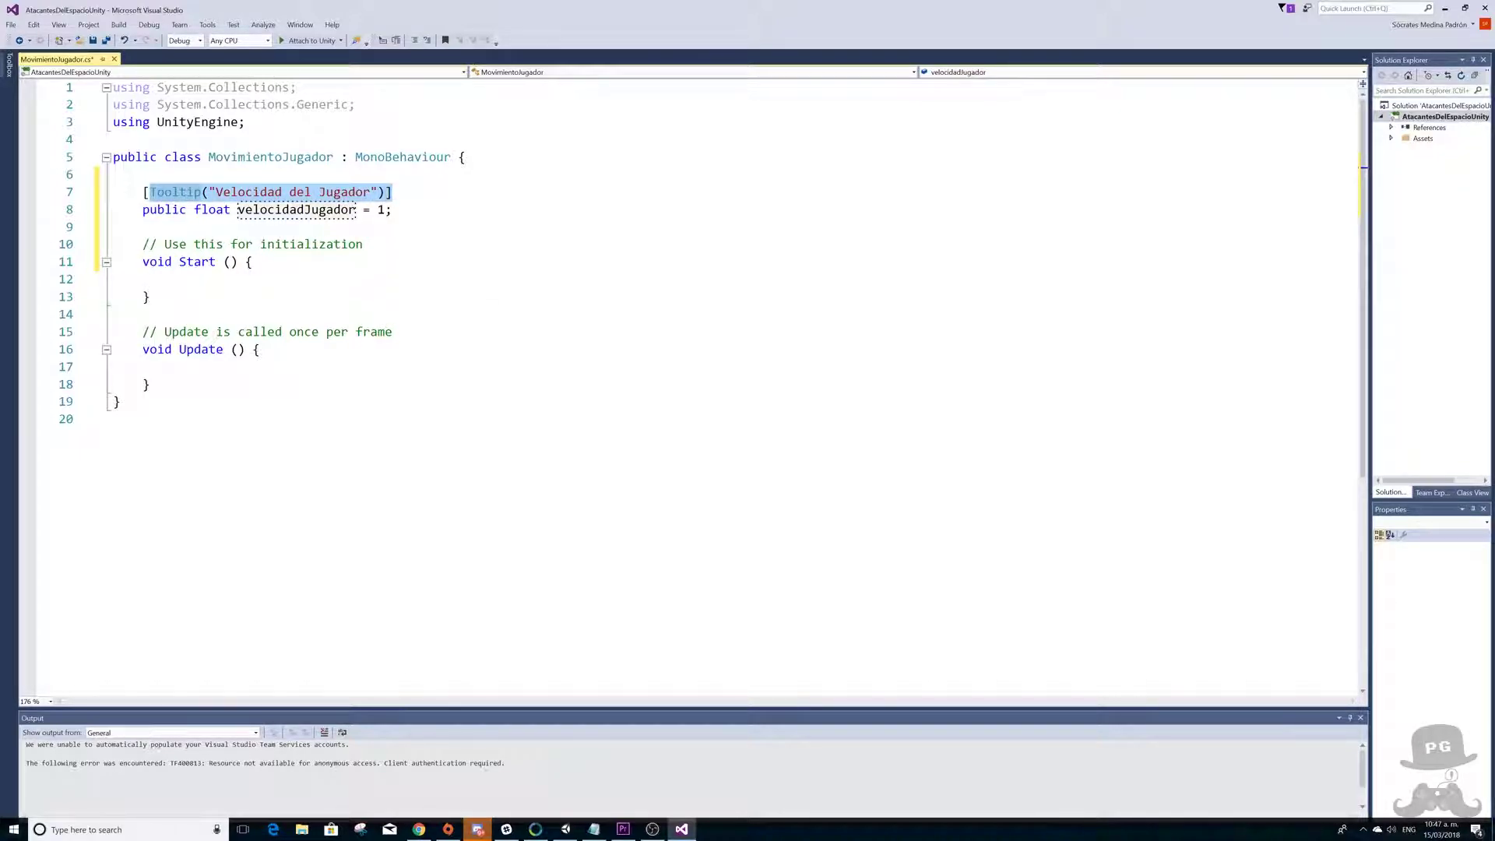
{"action": "left_click", "coordinate": [274, 210]}
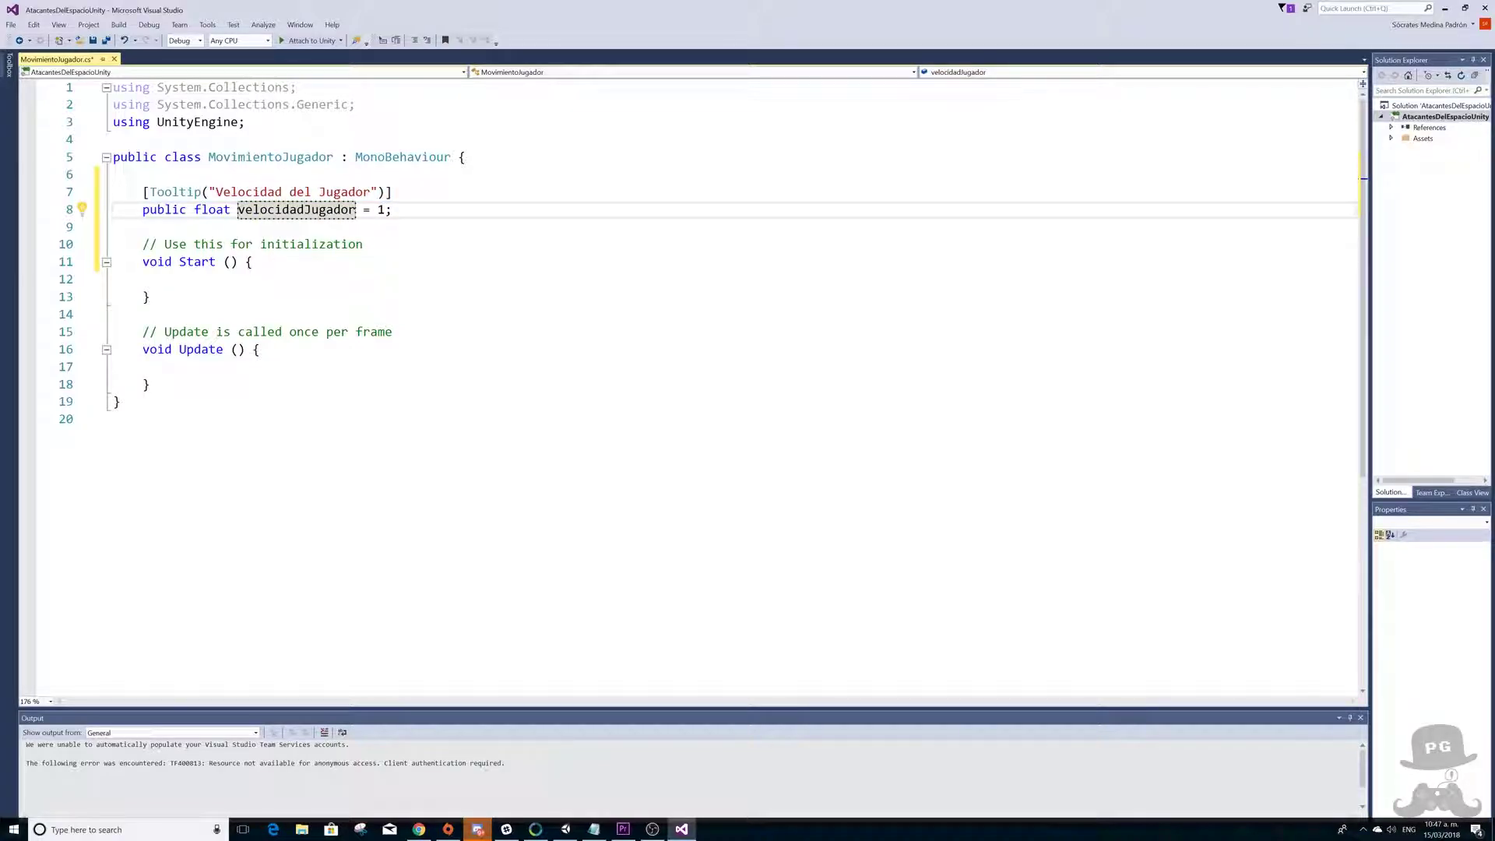
{"action": "double_click", "coordinate": [264, 191]}
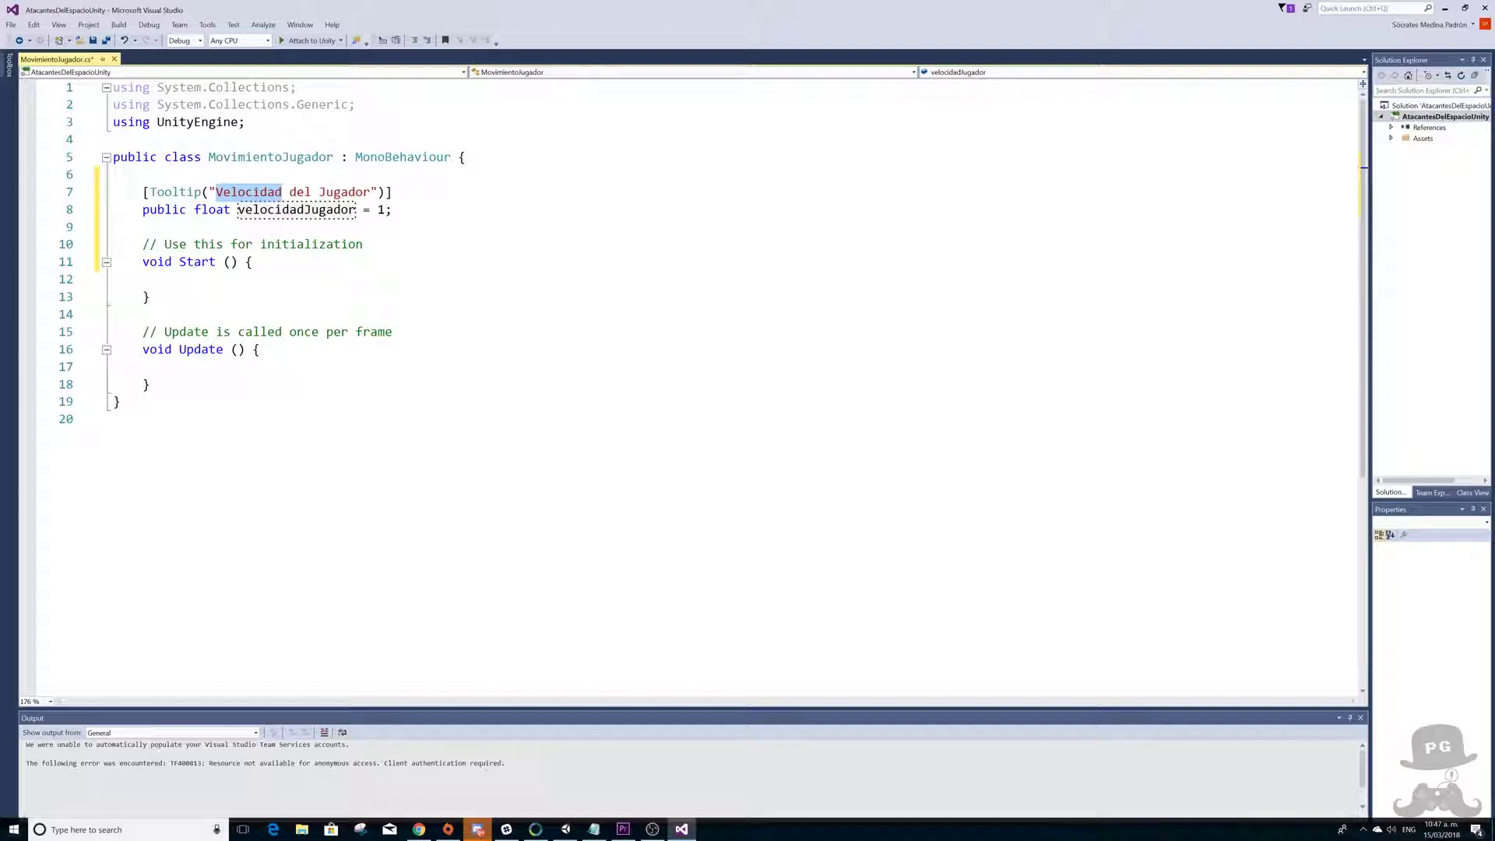
{"action": "left_click", "coordinate": [381, 210]}
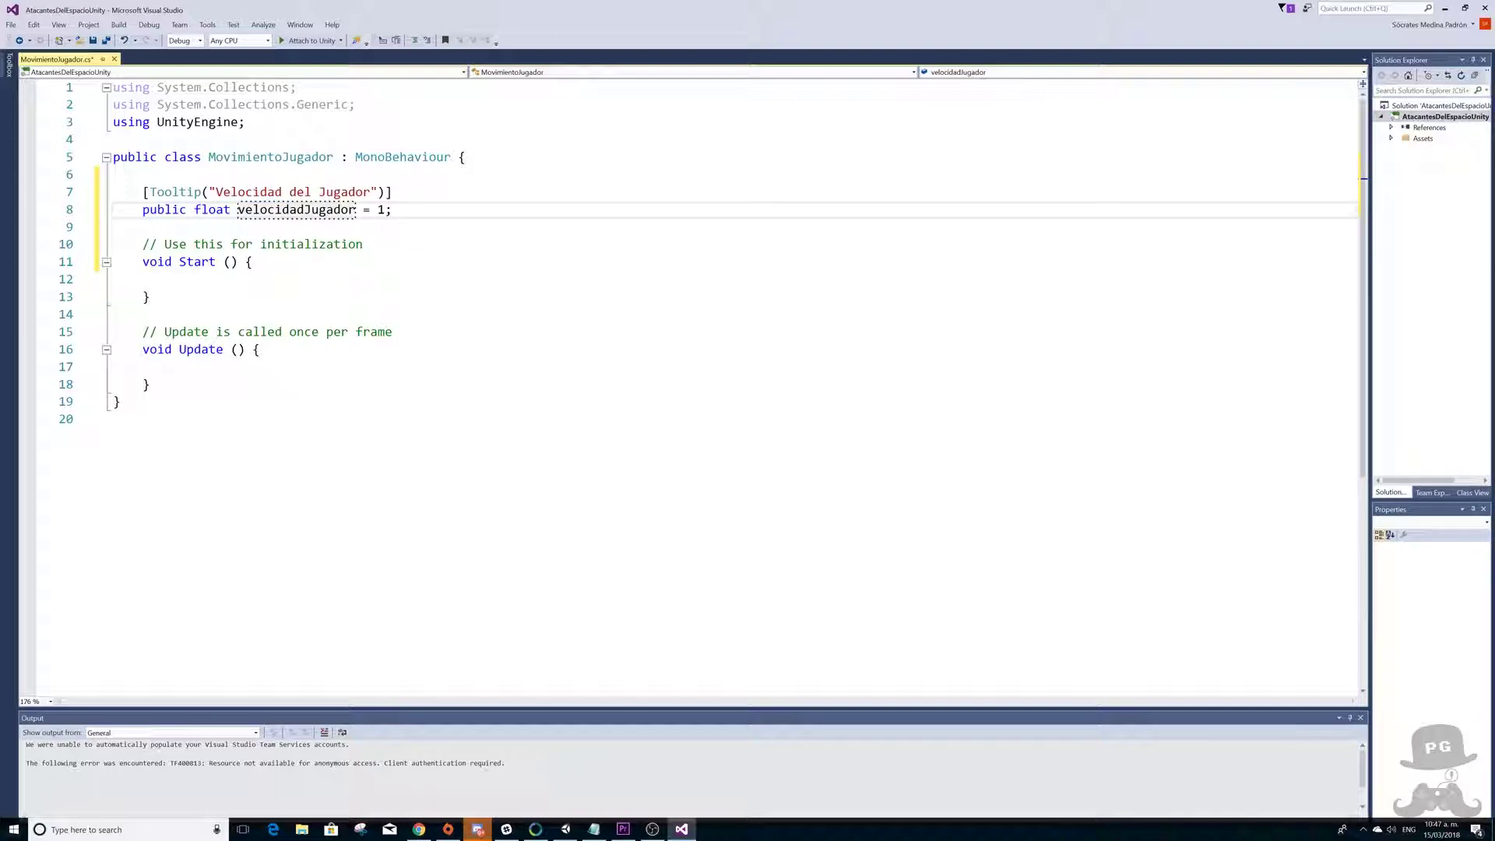
{"action": "double_click", "coordinate": [382, 209]}
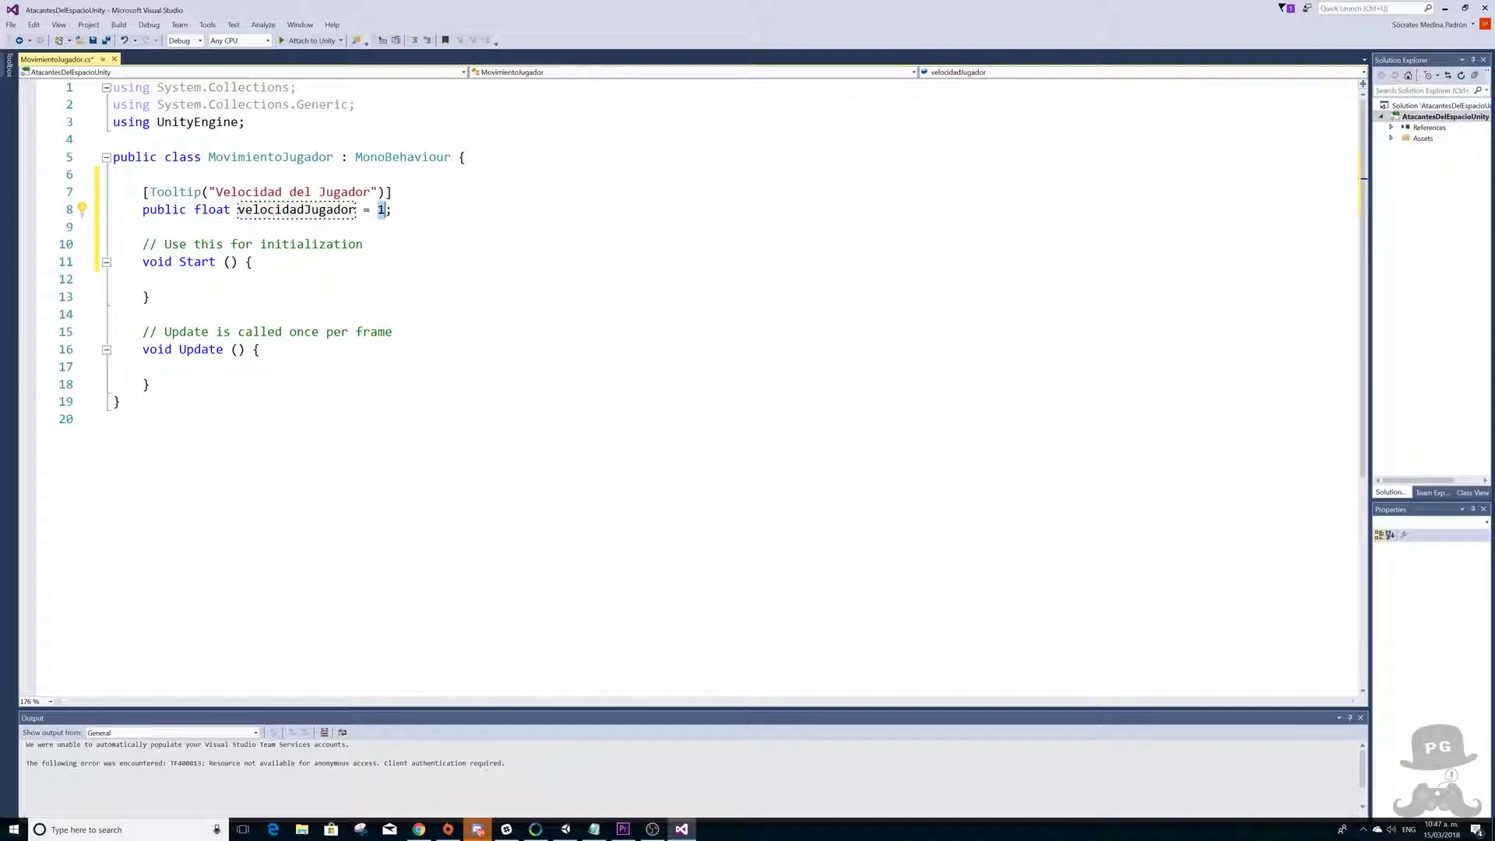
{"action": "left_click", "coordinate": [171, 367]}
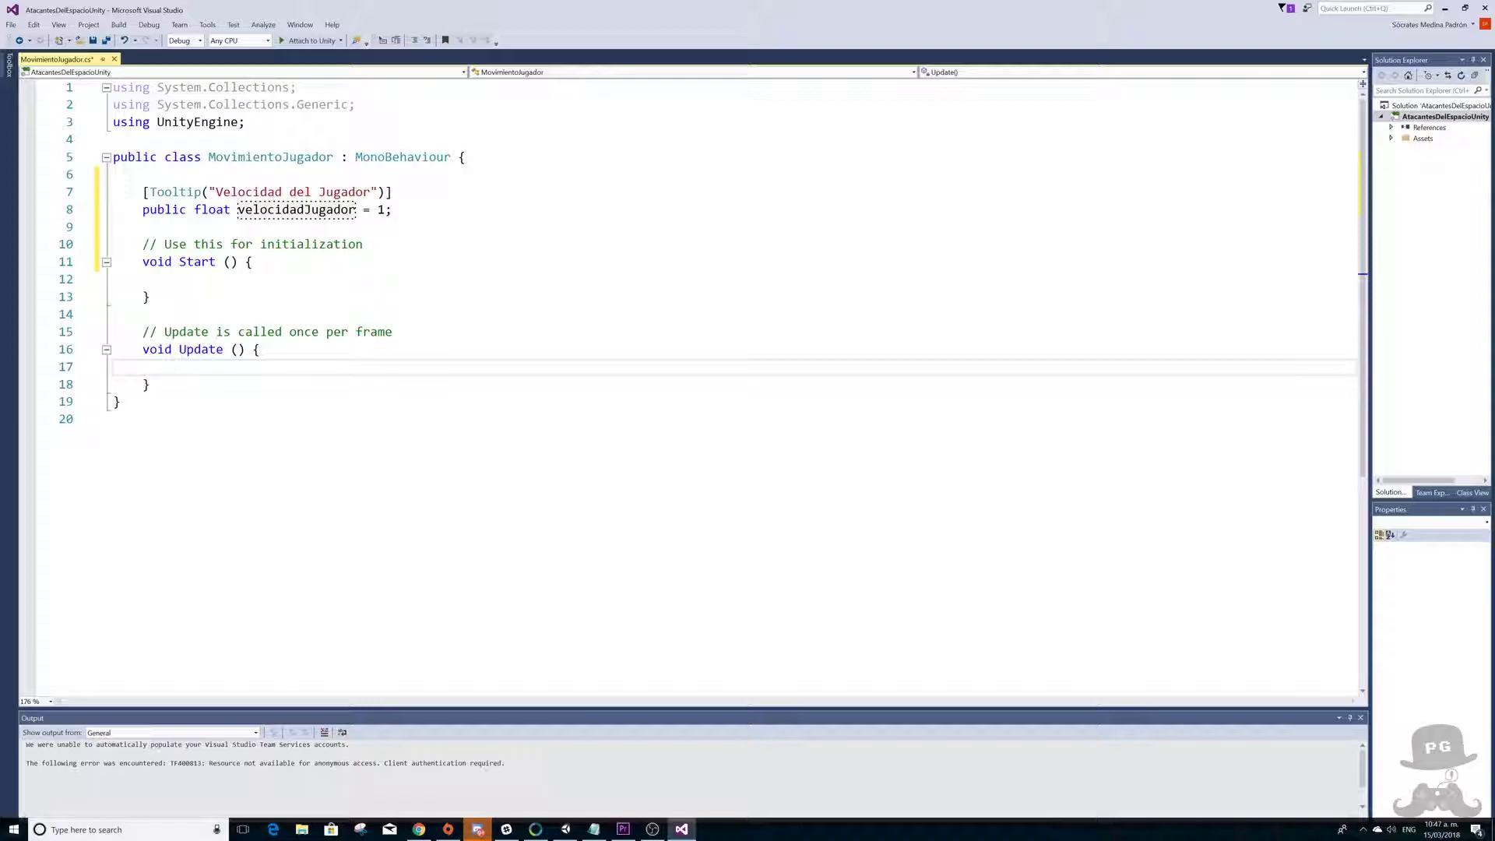
- Paste the comment and Translate line into Update, replacing movementSpeed with velocidadJugador
{"action": "type", "text": "//Mover el transform de este objeto al activar el eje horizontal \t\ttransform.Translate(Vector3.right * Input.GetAxisRaw(\"Horizontal\") * movementSpeed * Time.deltaTime);"}
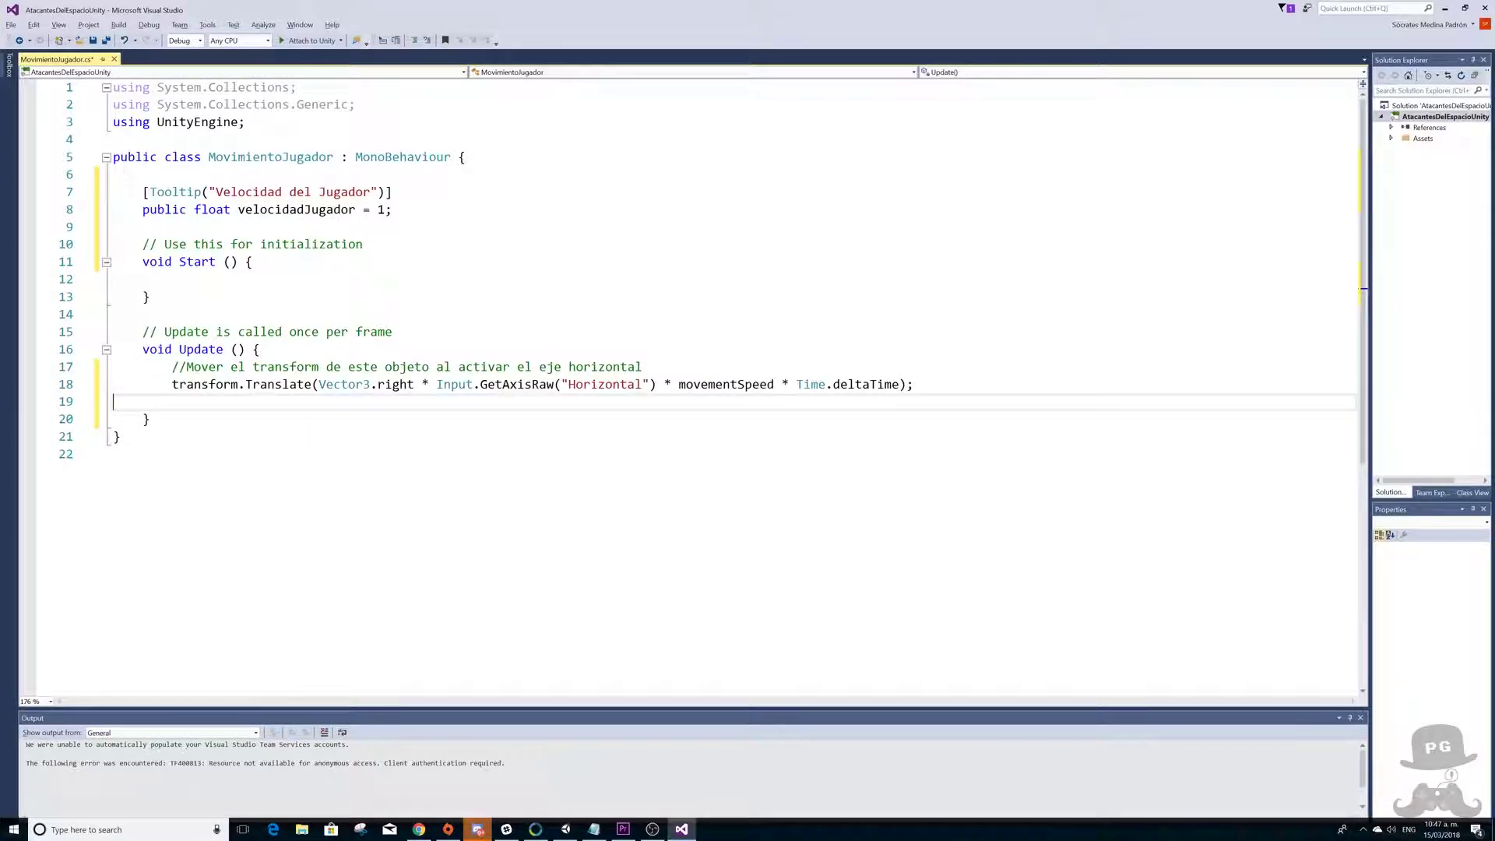
{"action": "left_click", "coordinate": [193, 384]}
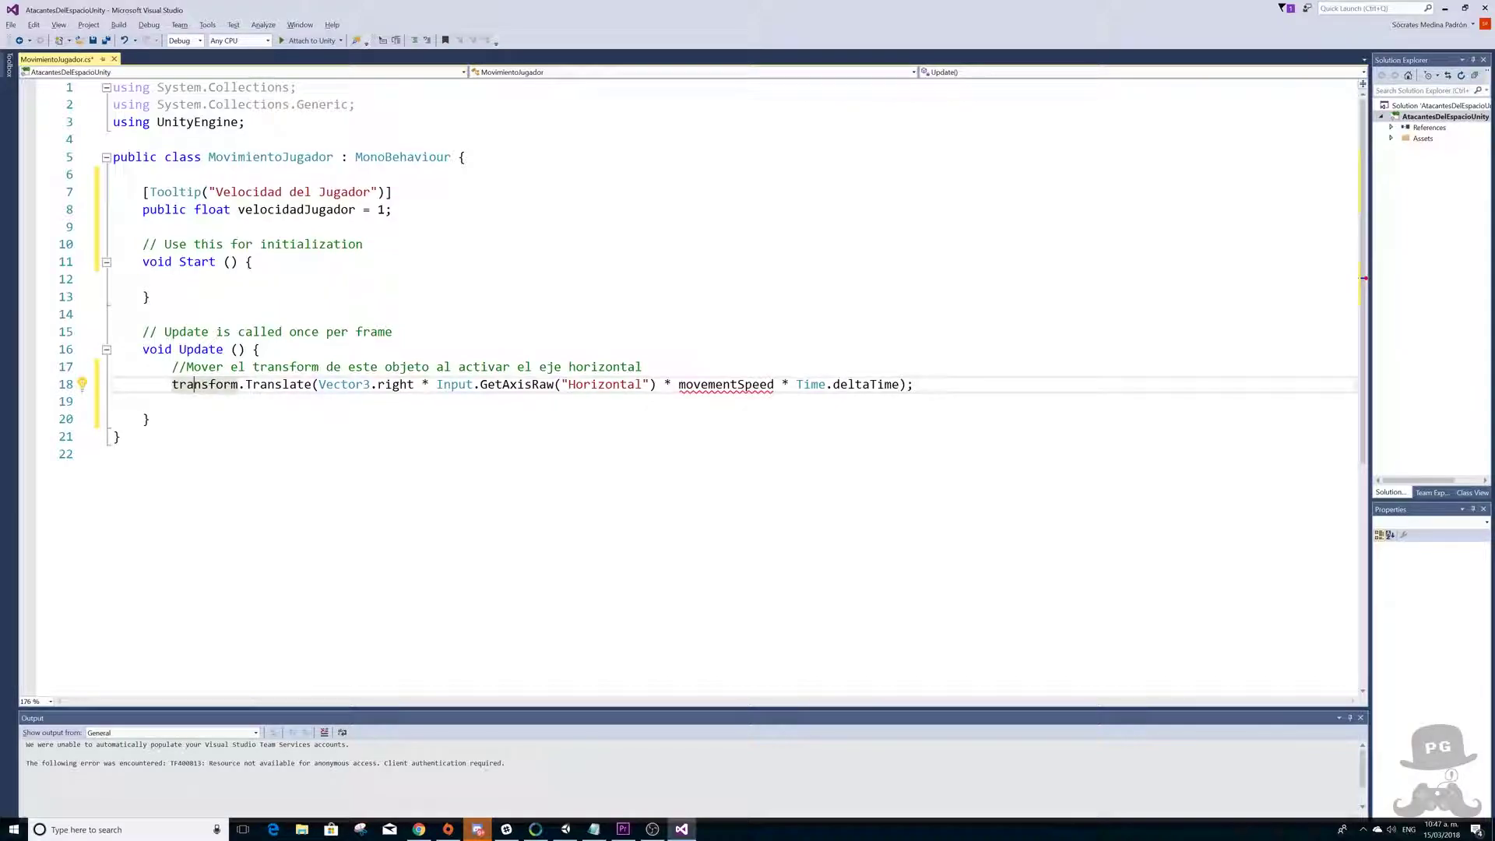
{"action": "double_click", "coordinate": [296, 209]}
{"action": "key", "text": "ctrl+c"}
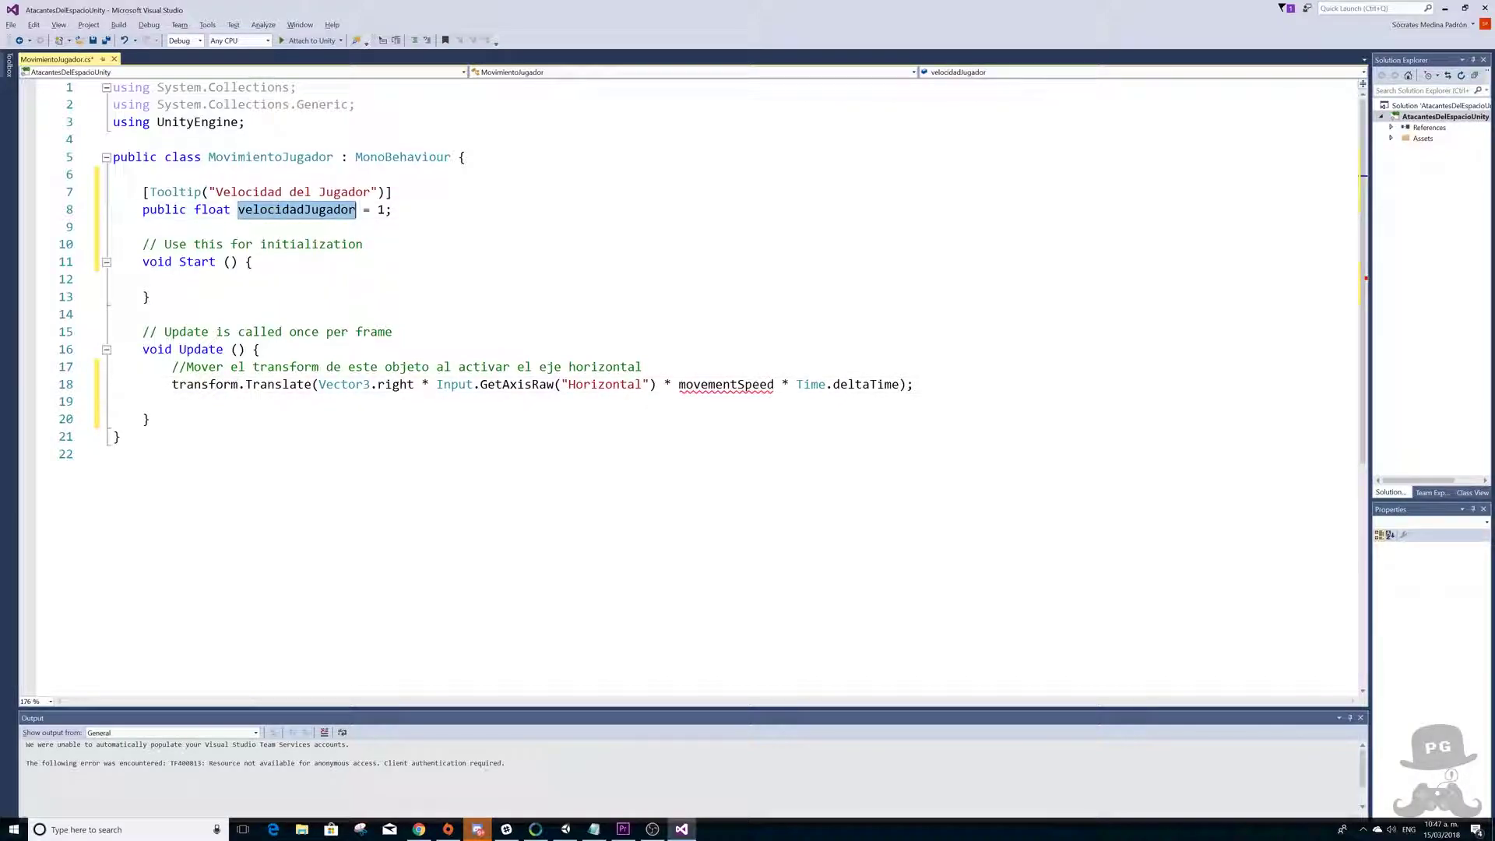
{"action": "double_click", "coordinate": [726, 384]}
{"action": "key", "text": "ctrl+v"}
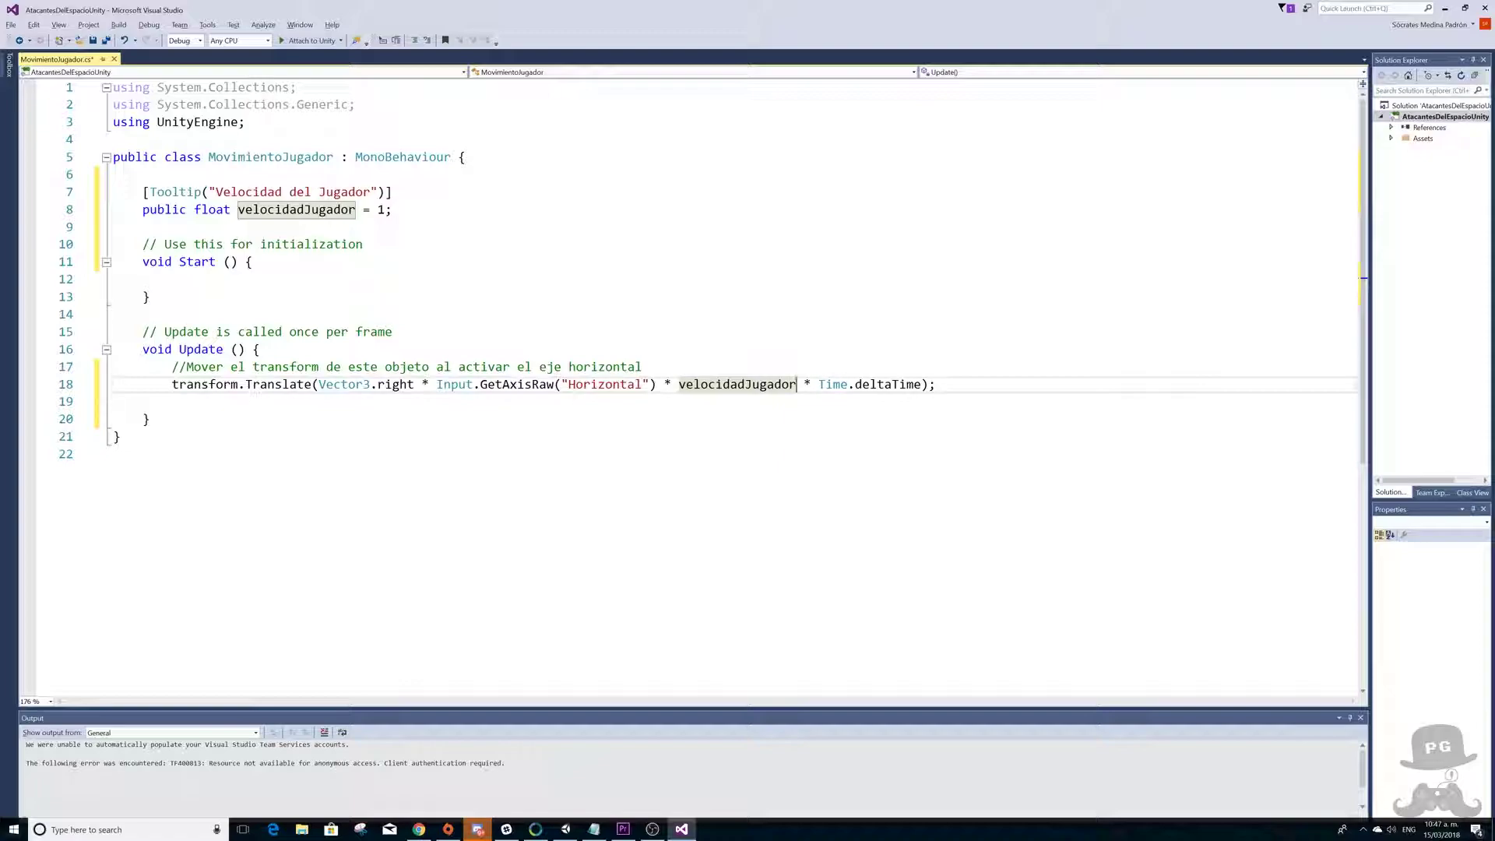
- Highlight Vector3.right and Input.GetAxisRaw("Horizontal") to explain the movement direction
{"action": "left_click", "coordinate": [414, 383]}
{"action": "left_click_drag", "start_coordinate": [414, 384], "coordinate": [319, 384]}
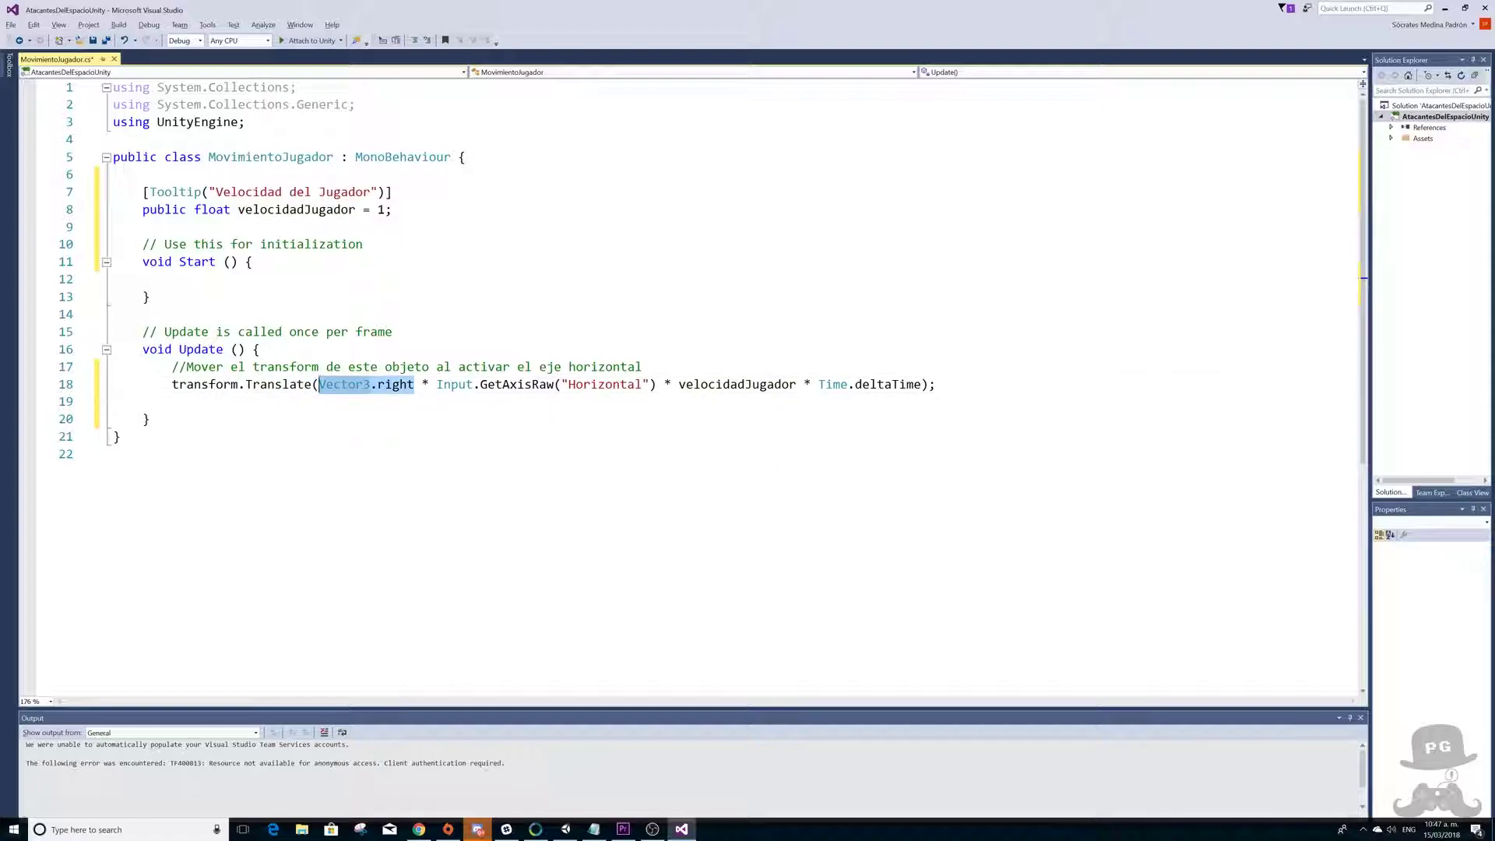
{"action": "left_click", "coordinate": [395, 383]}
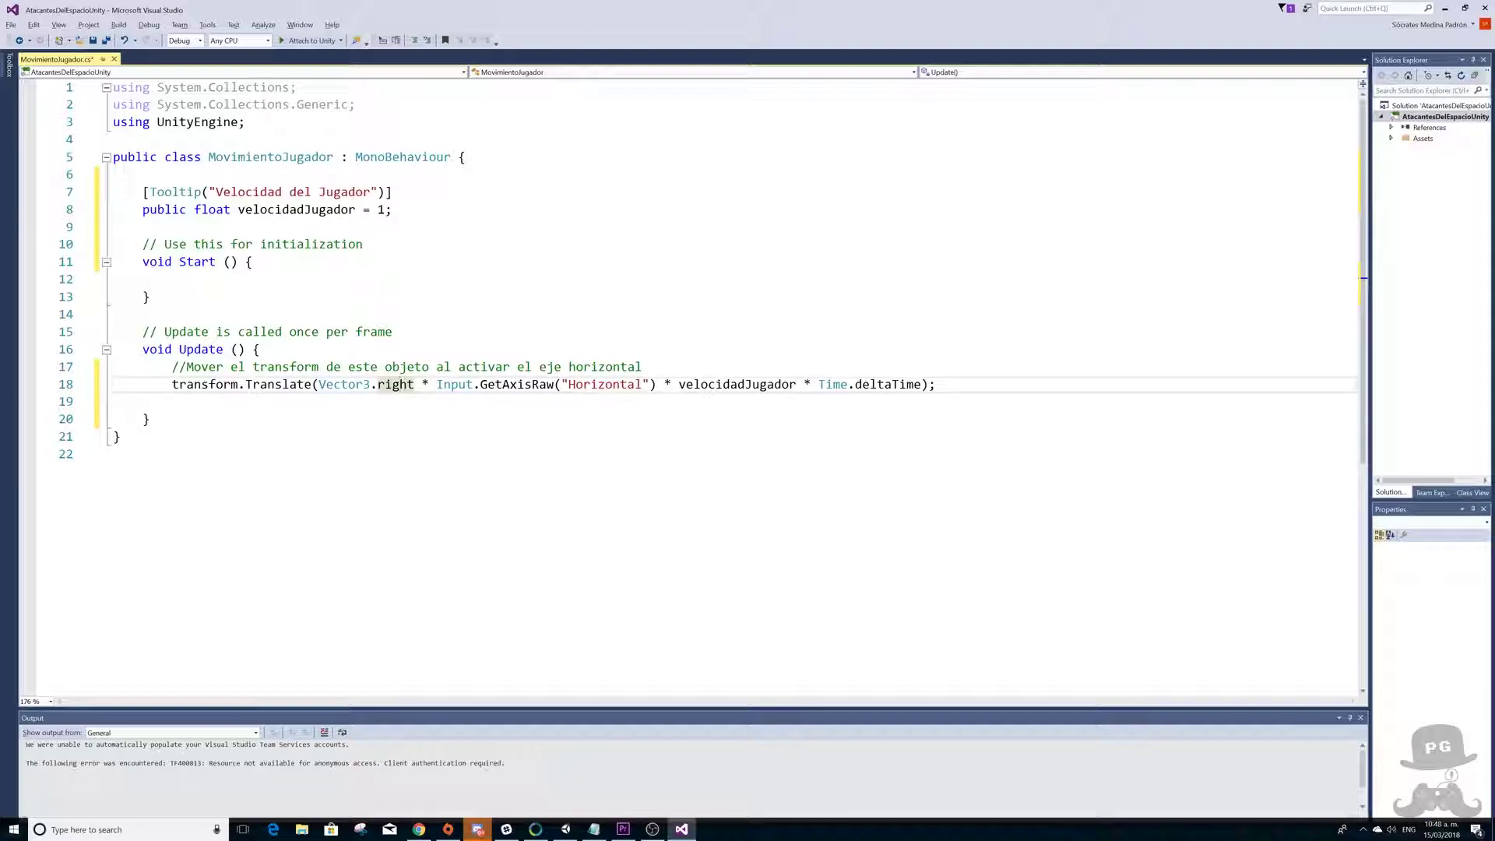
{"action": "left_click", "coordinate": [423, 384]}
{"action": "left_click_drag", "start_coordinate": [437, 385], "coordinate": [657, 384]}
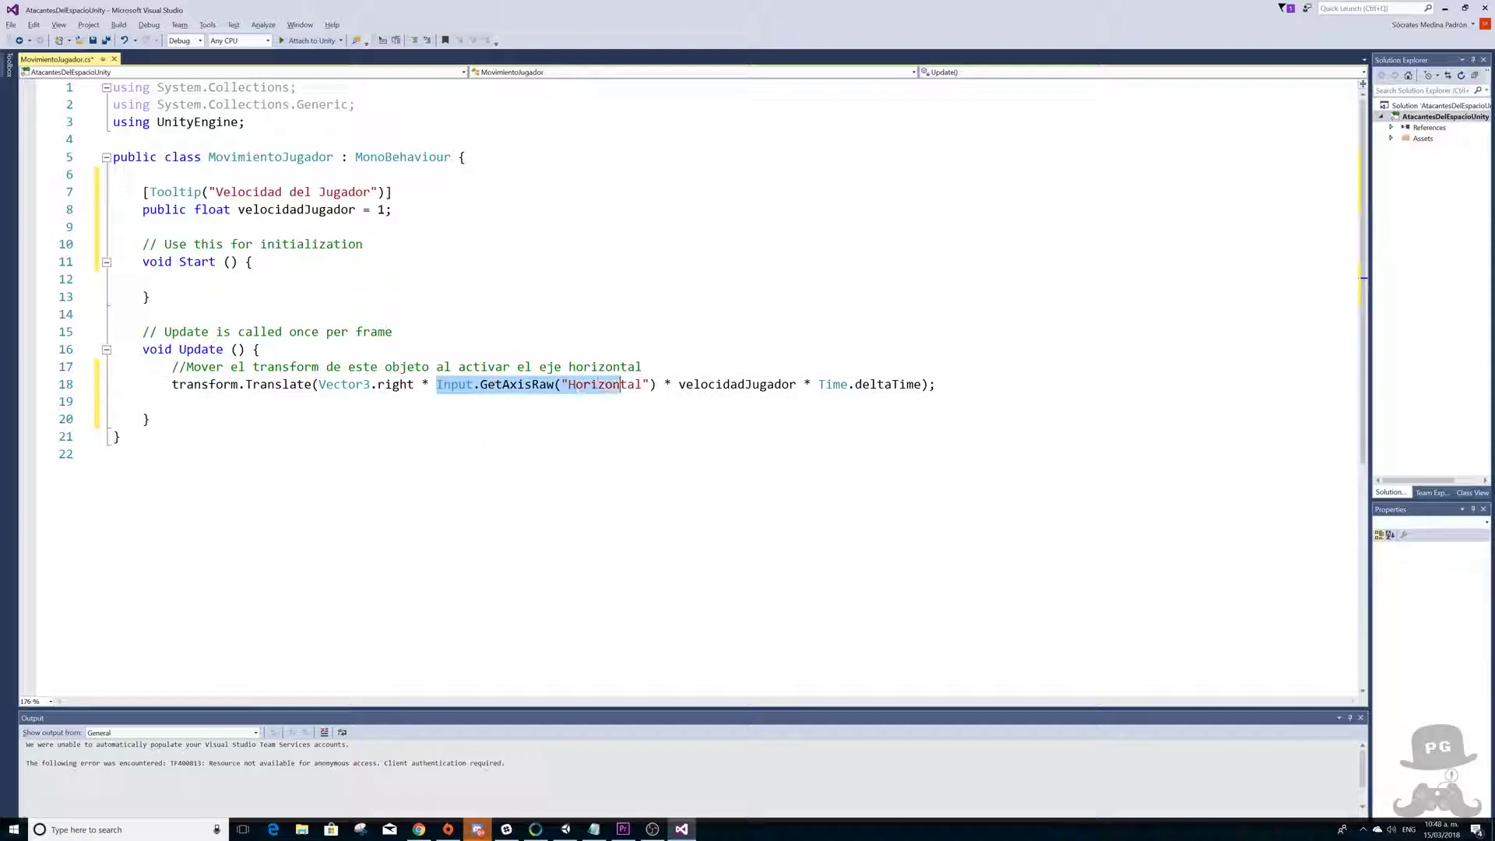
{"action": "mouse_move", "coordinate": [502, 387]}
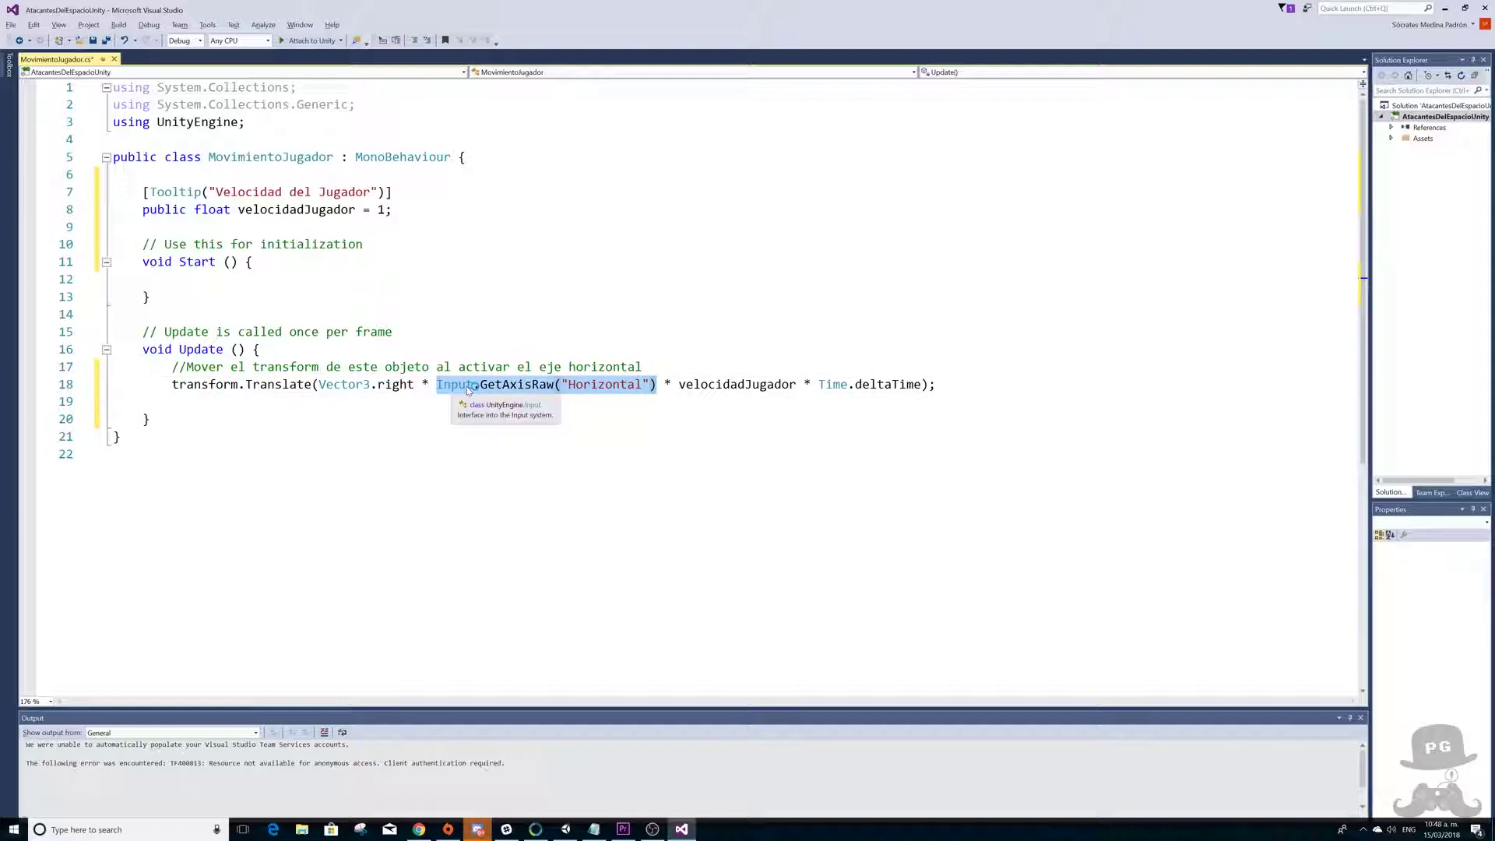
{"action": "left_click", "coordinate": [481, 384]}
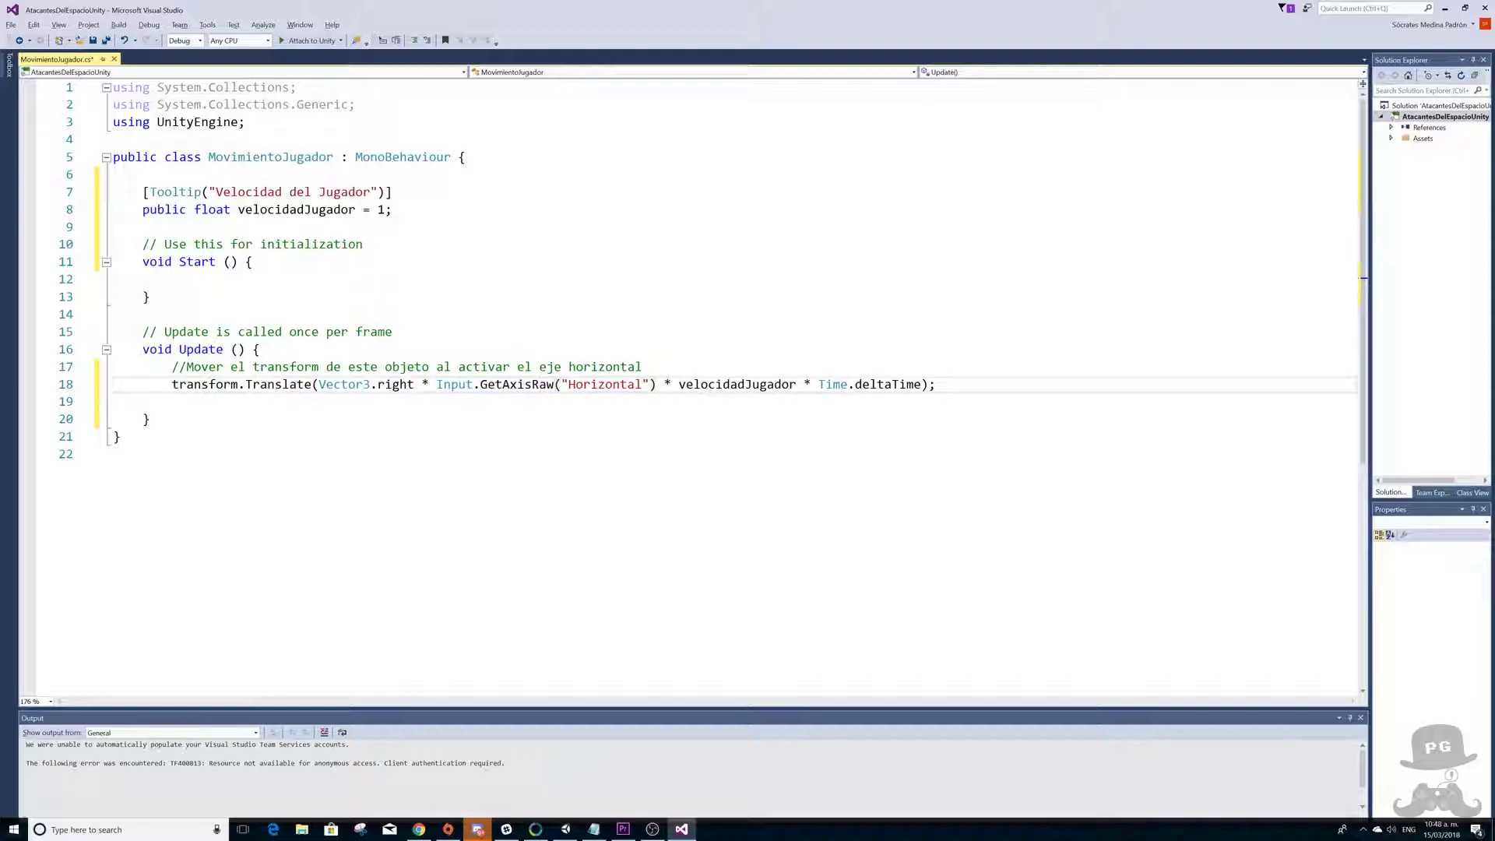
{"action": "left_click_drag", "start_coordinate": [481, 384], "coordinate": [554, 384]}
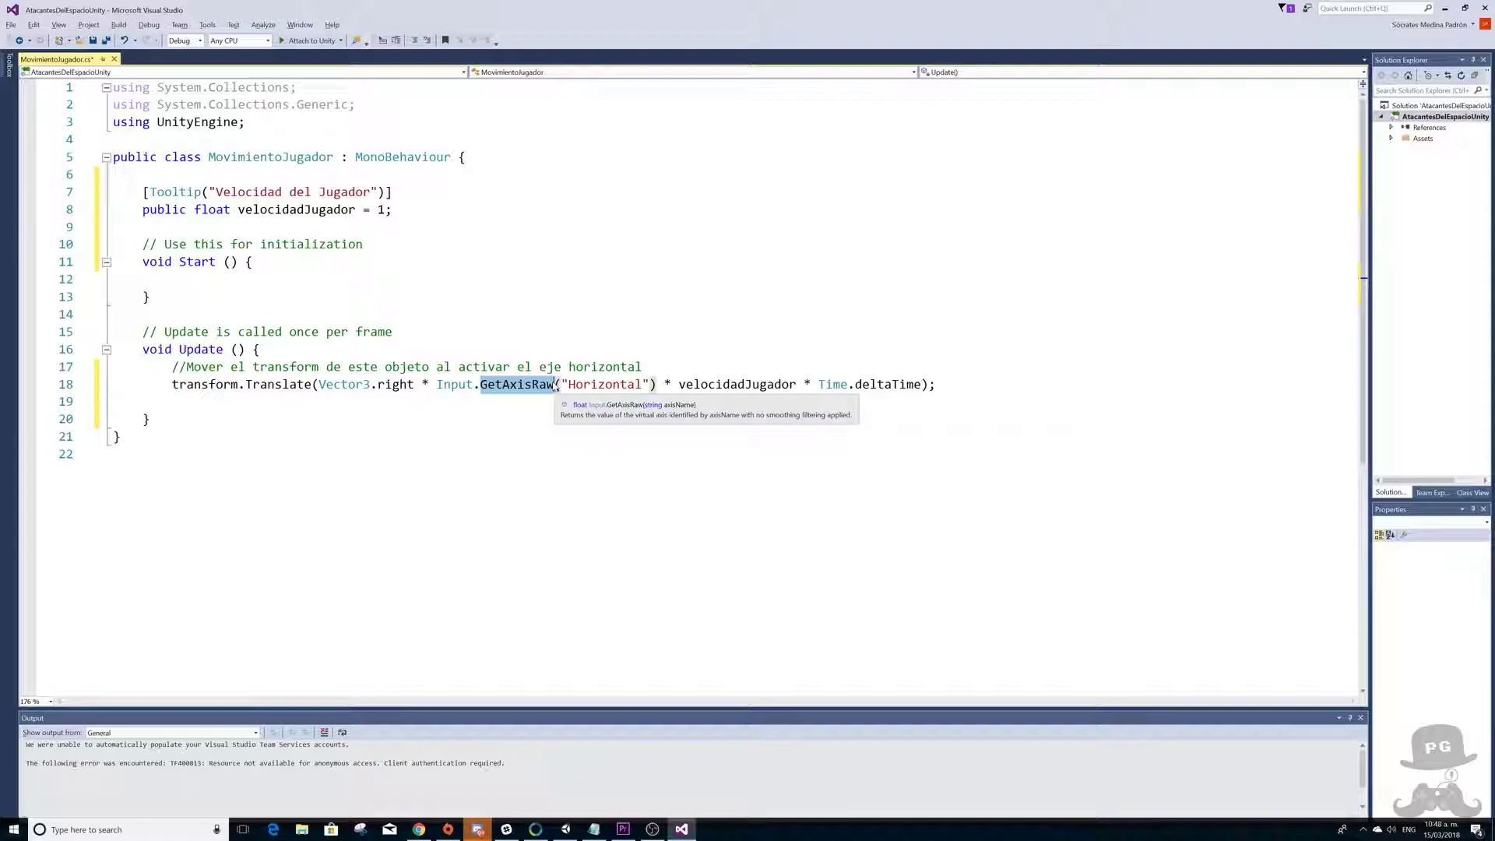
{"action": "left_click", "coordinate": [540, 385]}
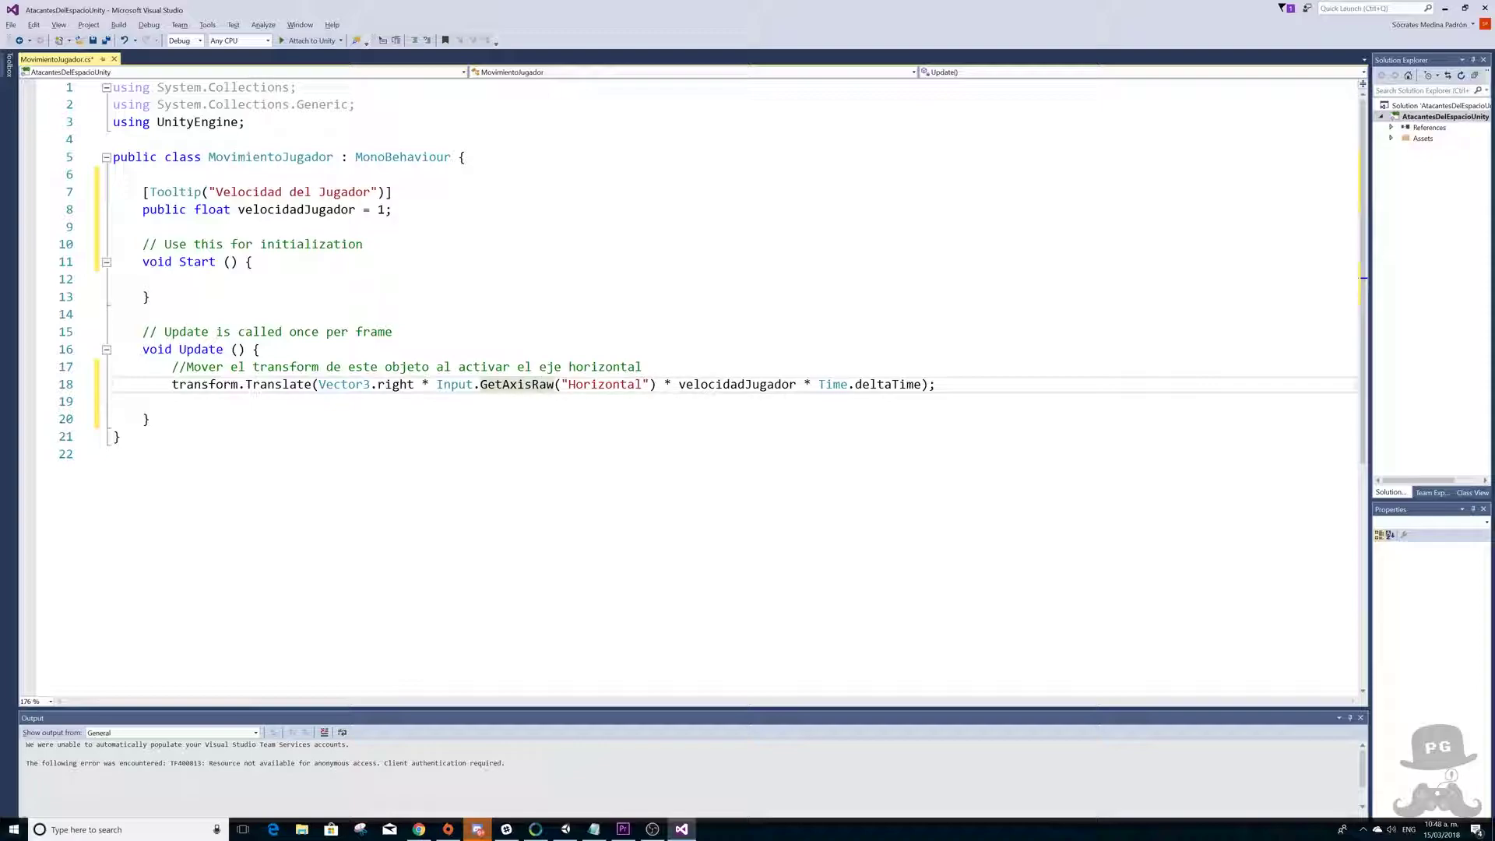
- Highlight the horizontal input call, velocidadJugador and Time.deltaTime factors of the movement
{"action": "left_click", "coordinate": [657, 384]}
{"action": "left_click_drag", "start_coordinate": [656, 384], "coordinate": [430, 385]}
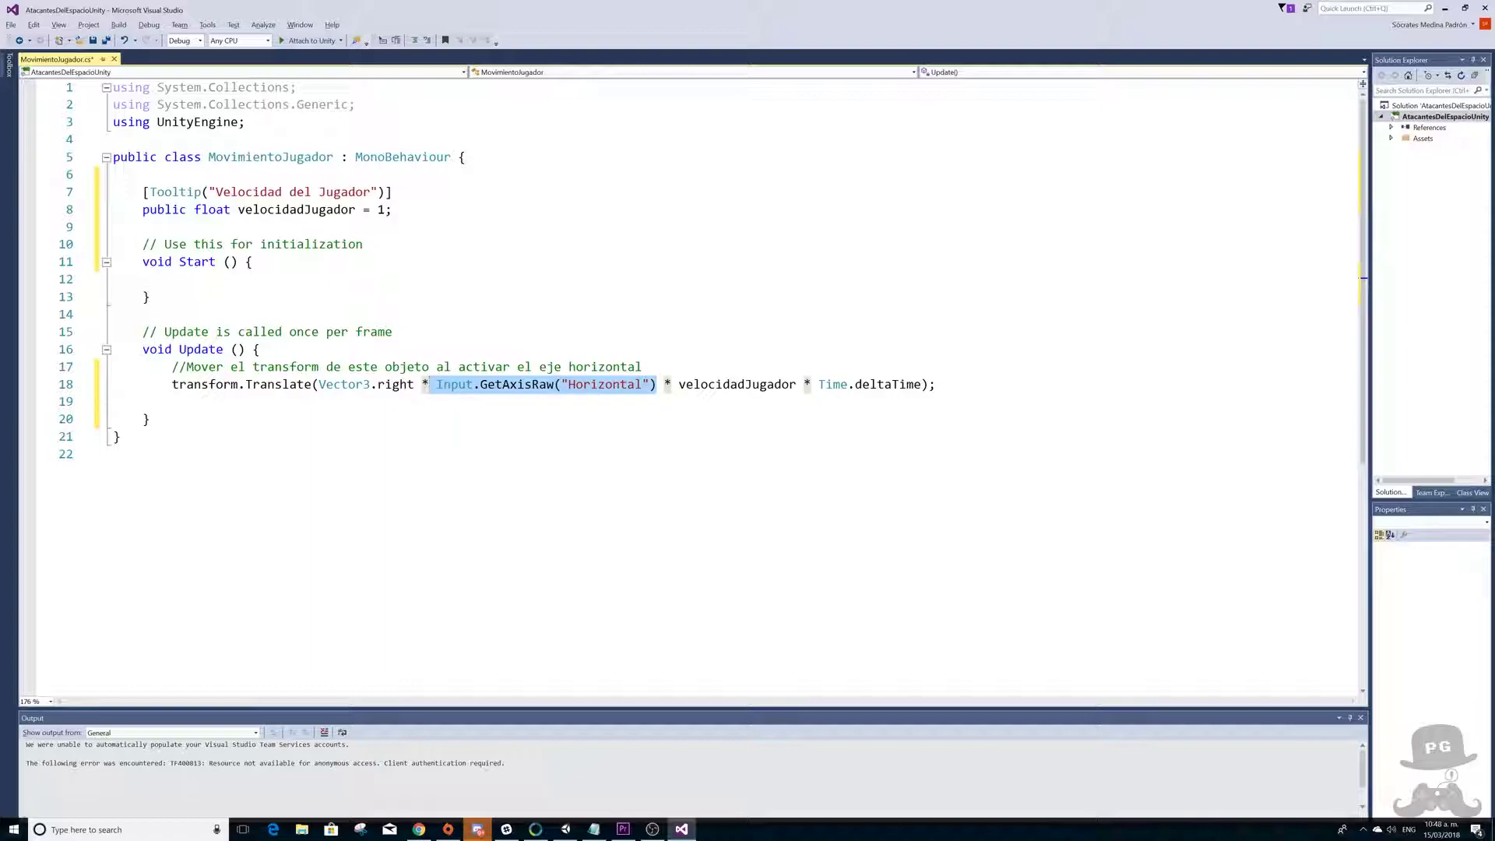
{"action": "left_click", "coordinate": [665, 384]}
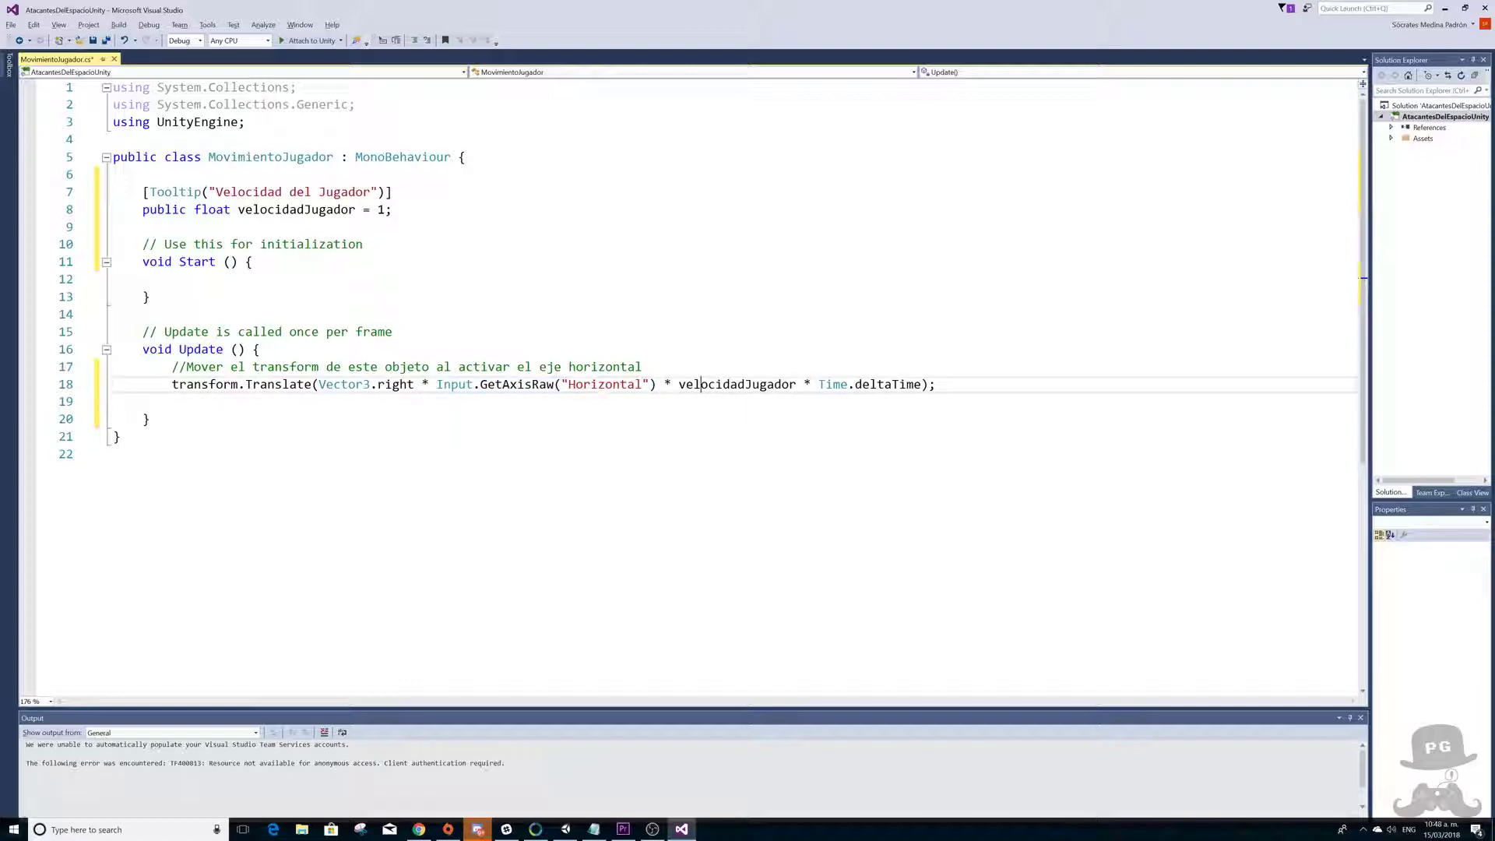
{"action": "left_click_drag", "start_coordinate": [679, 384], "coordinate": [797, 383]}
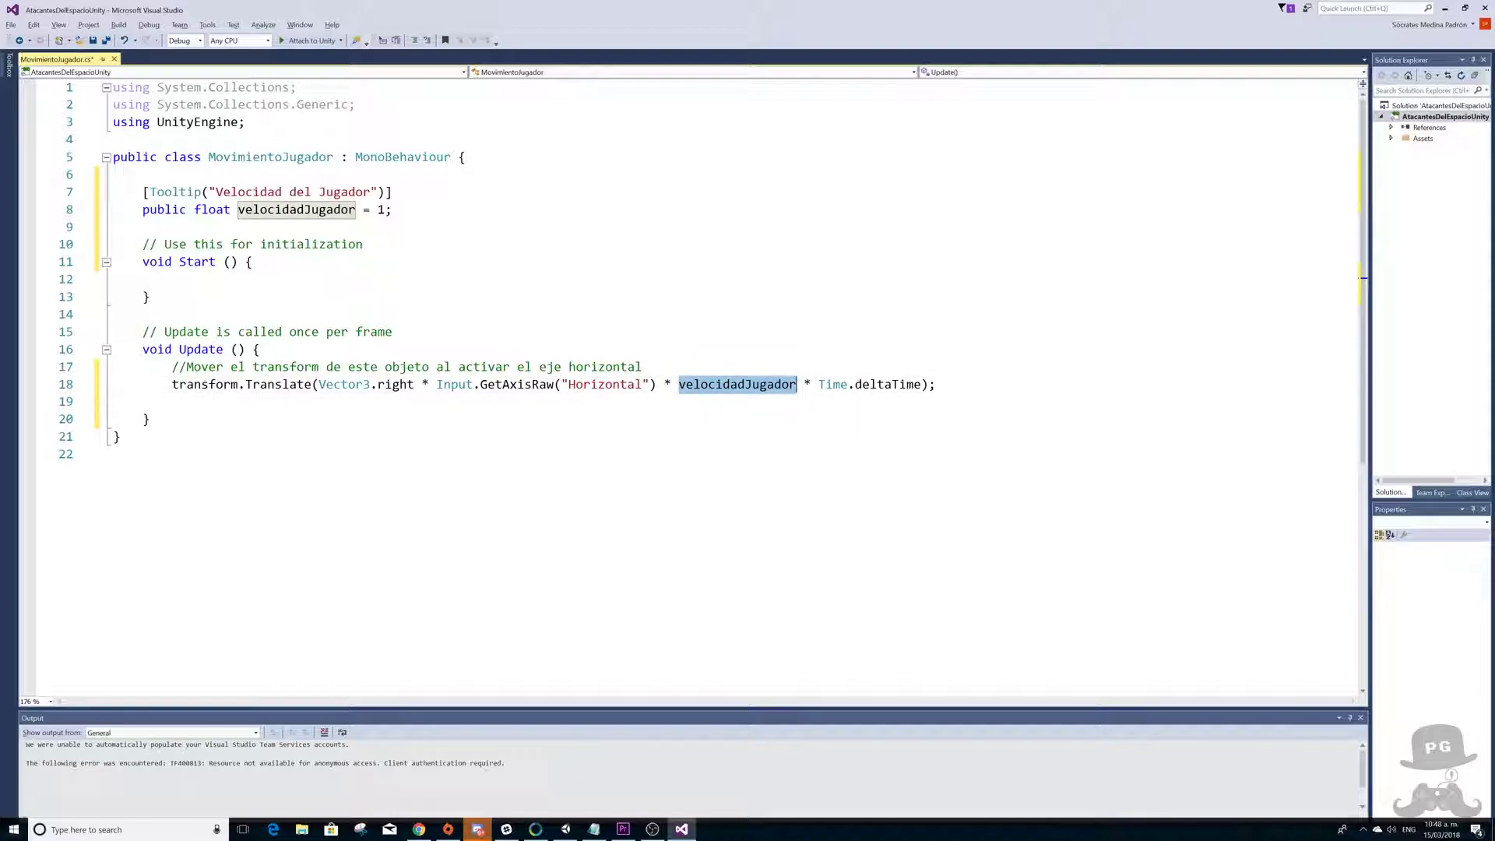
{"action": "left_click_drag", "start_coordinate": [819, 384], "coordinate": [921, 384]}
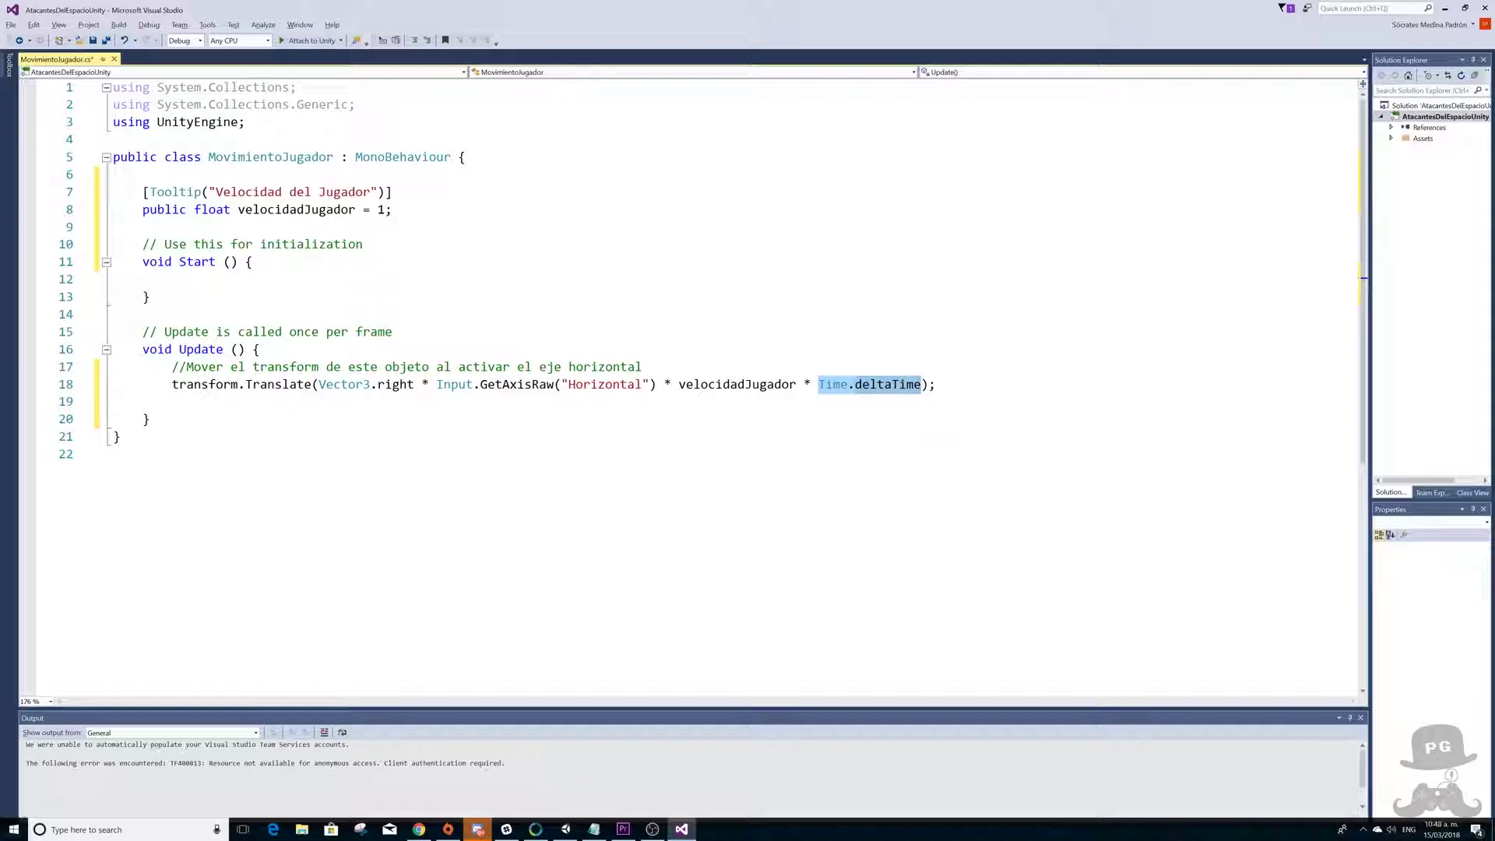
{"action": "mouse_move", "coordinate": [923, 387]}
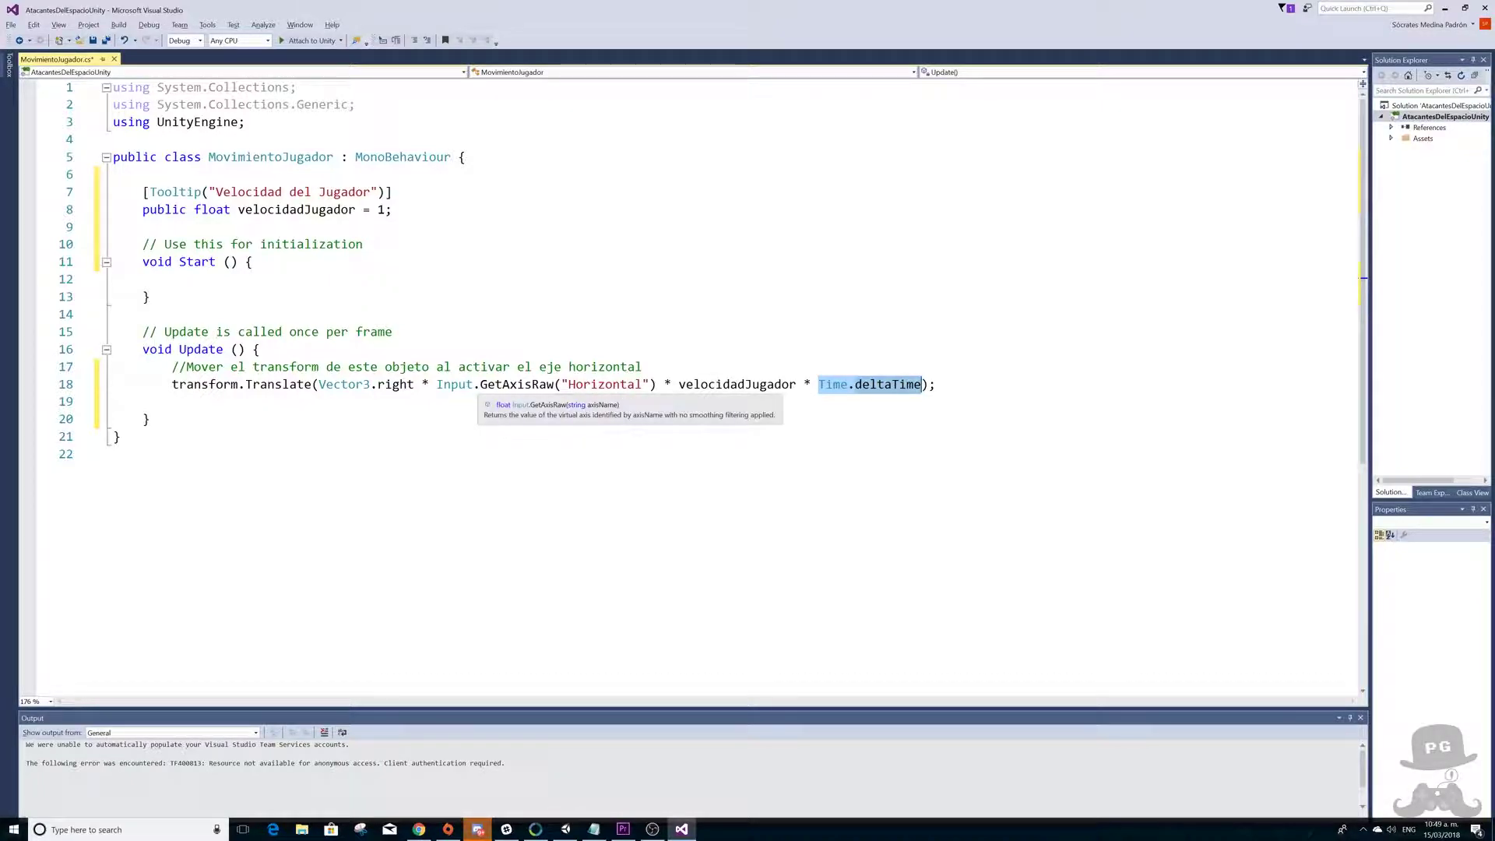
- Run the game and steer the Jugador cannon left and right with the arrow keys
{"action": "key", "text": "alt+Tab"}
{"action": "left_click", "coordinate": [728, 35]}
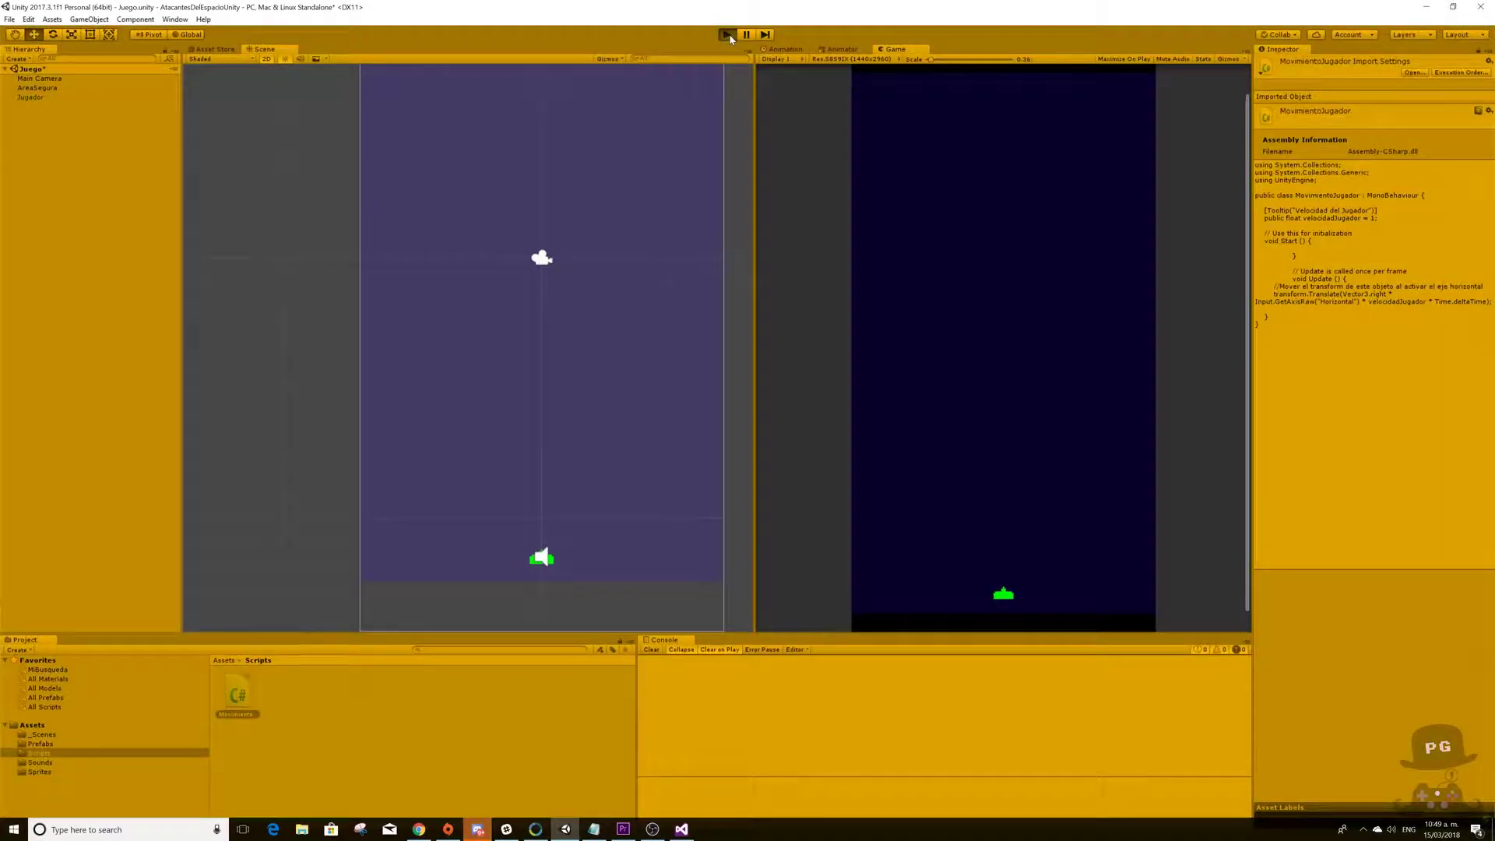
{"action": "key", "text": "Left"}
{"action": "key", "text": "Left"}
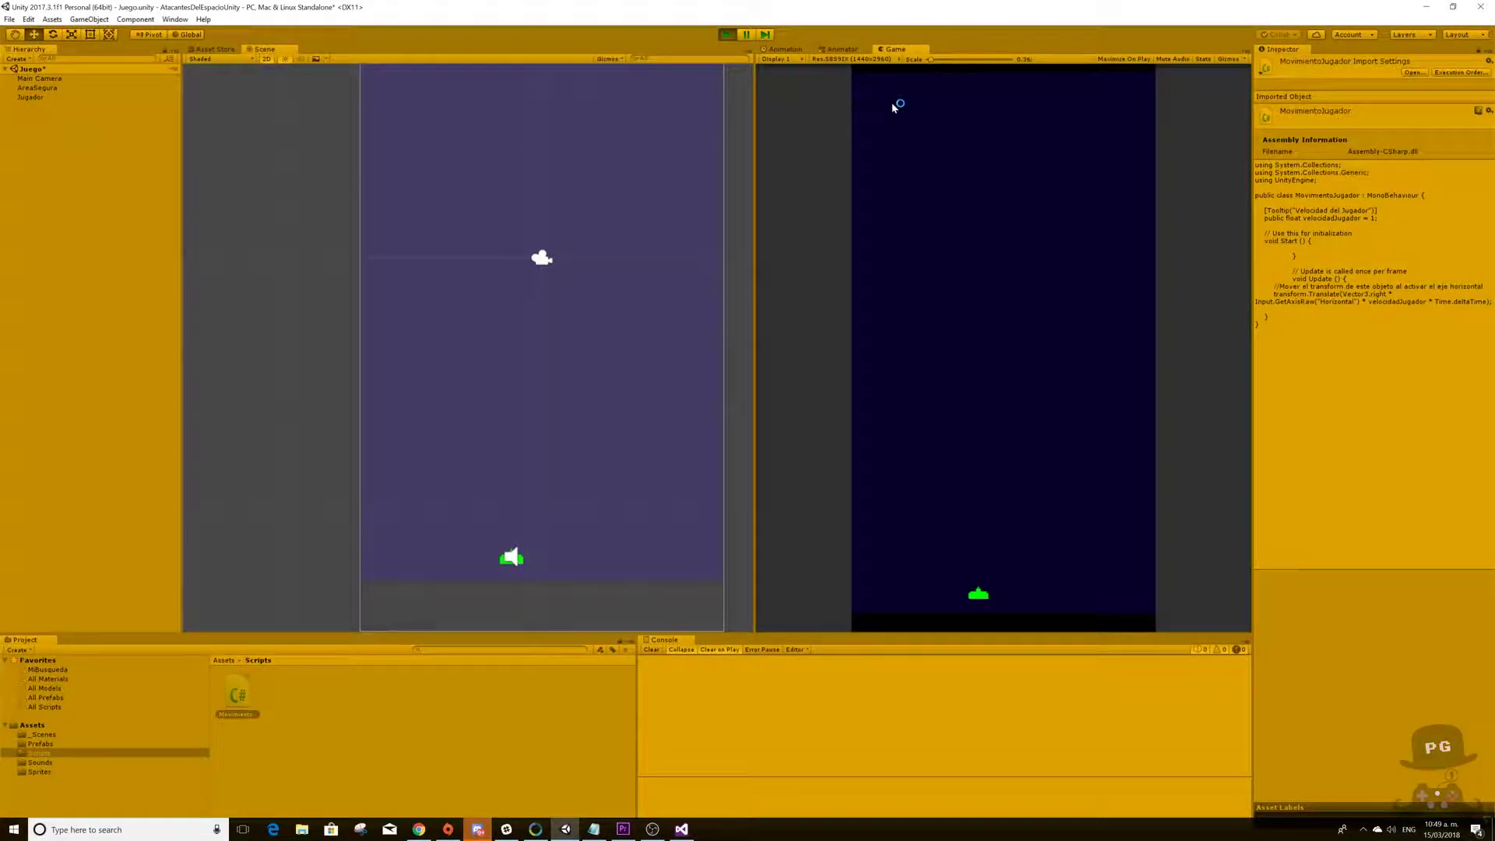
{"action": "key", "text": "Right"}
{"action": "key", "text": "Right"}
{"action": "key", "text": "Left"}
- Stop the test run and apply the Jugador object's scene changes to its prefab
{"action": "left_click", "coordinate": [726, 36]}
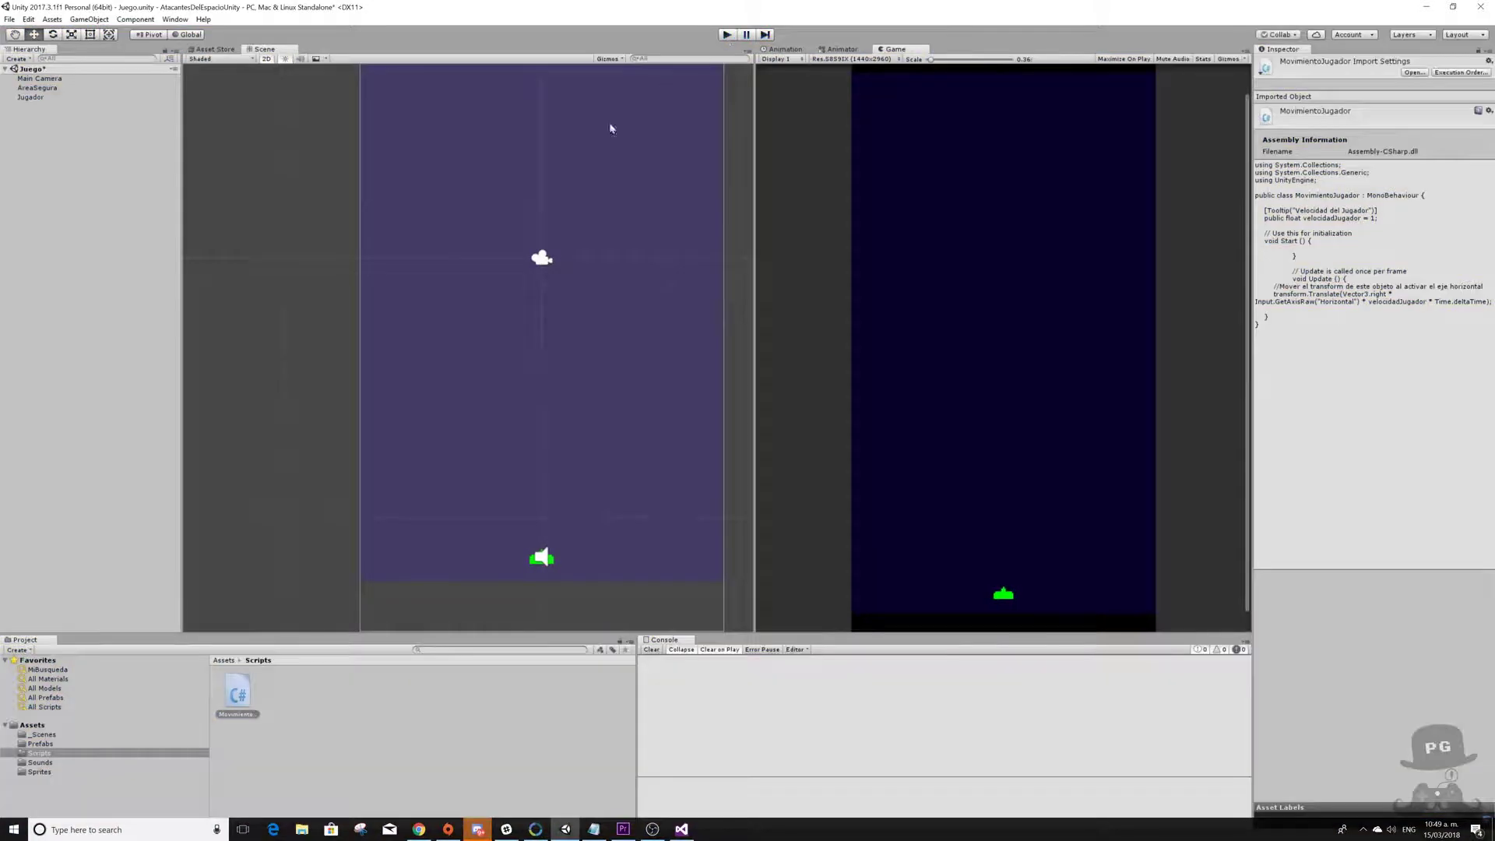
{"action": "left_click", "coordinate": [39, 743]}
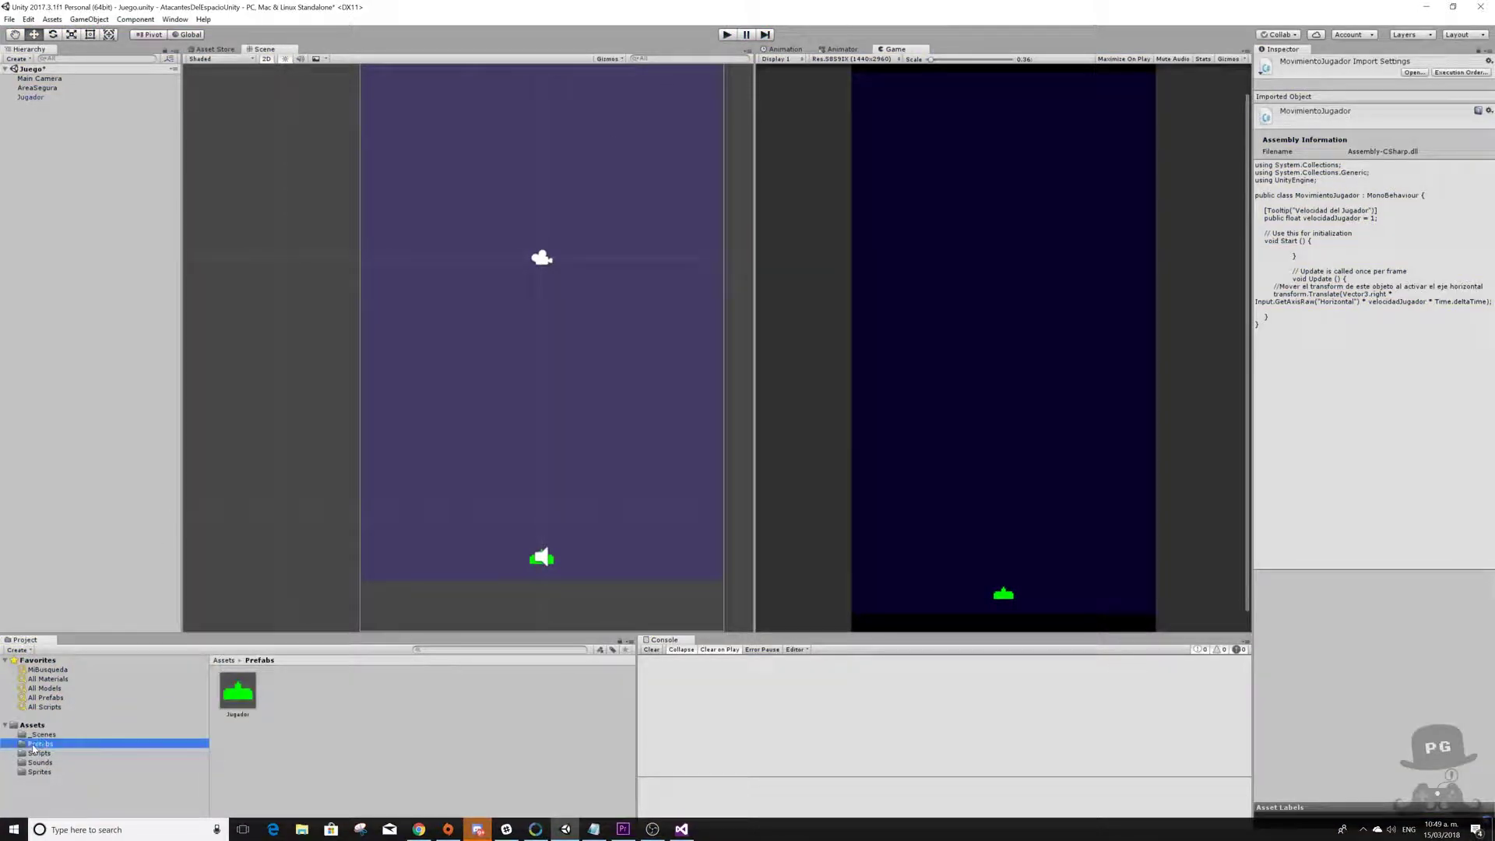
{"action": "left_click", "coordinate": [234, 700]}
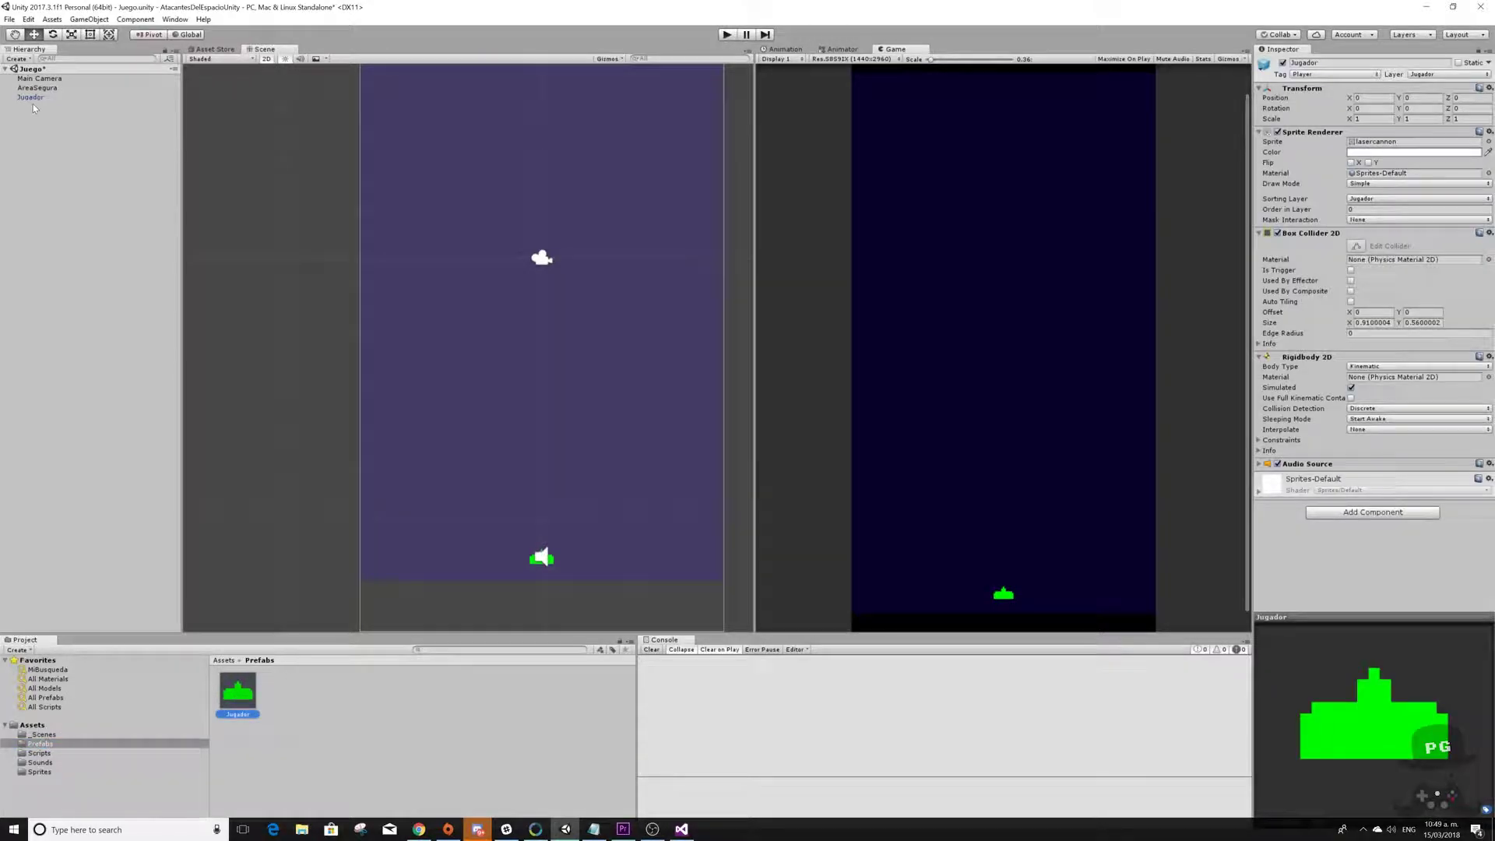
{"action": "left_click", "coordinate": [31, 97]}
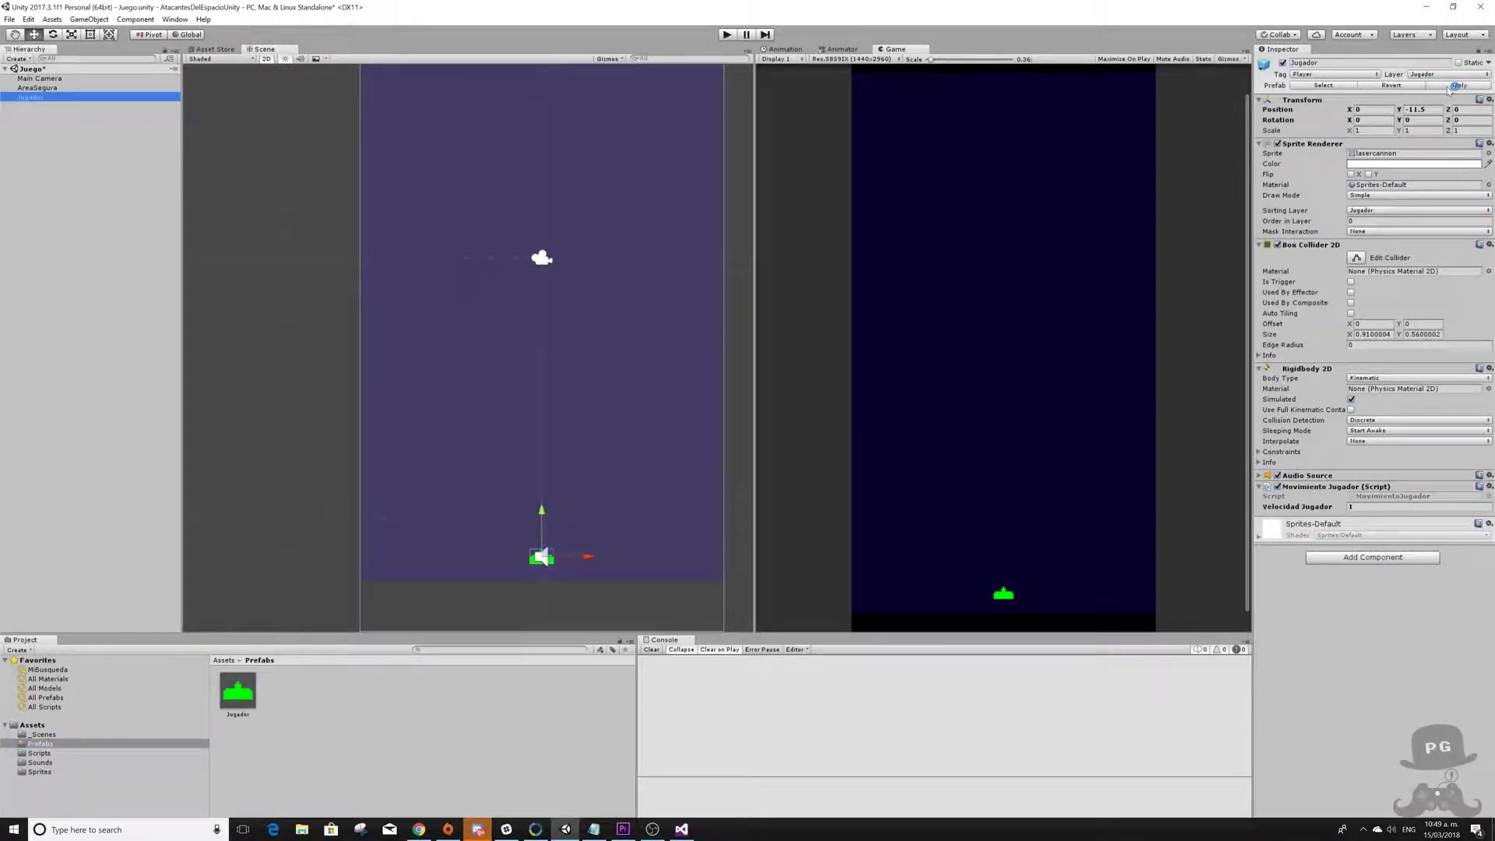
{"action": "left_click", "coordinate": [1448, 87]}
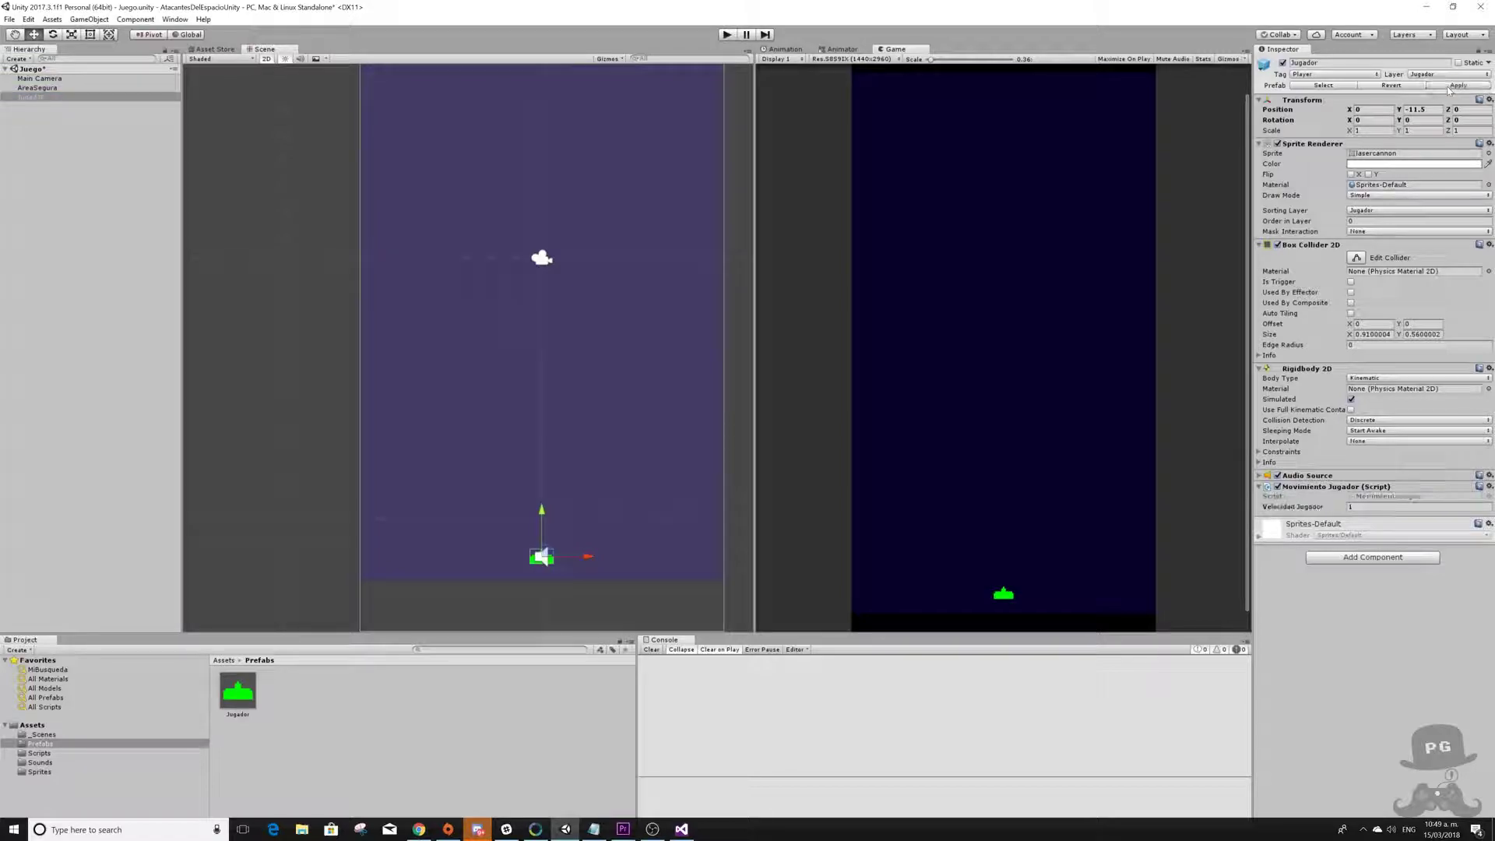
- Set the Jugador prefab's Velocidad Jugador to 3
{"action": "left_click", "coordinate": [238, 690]}
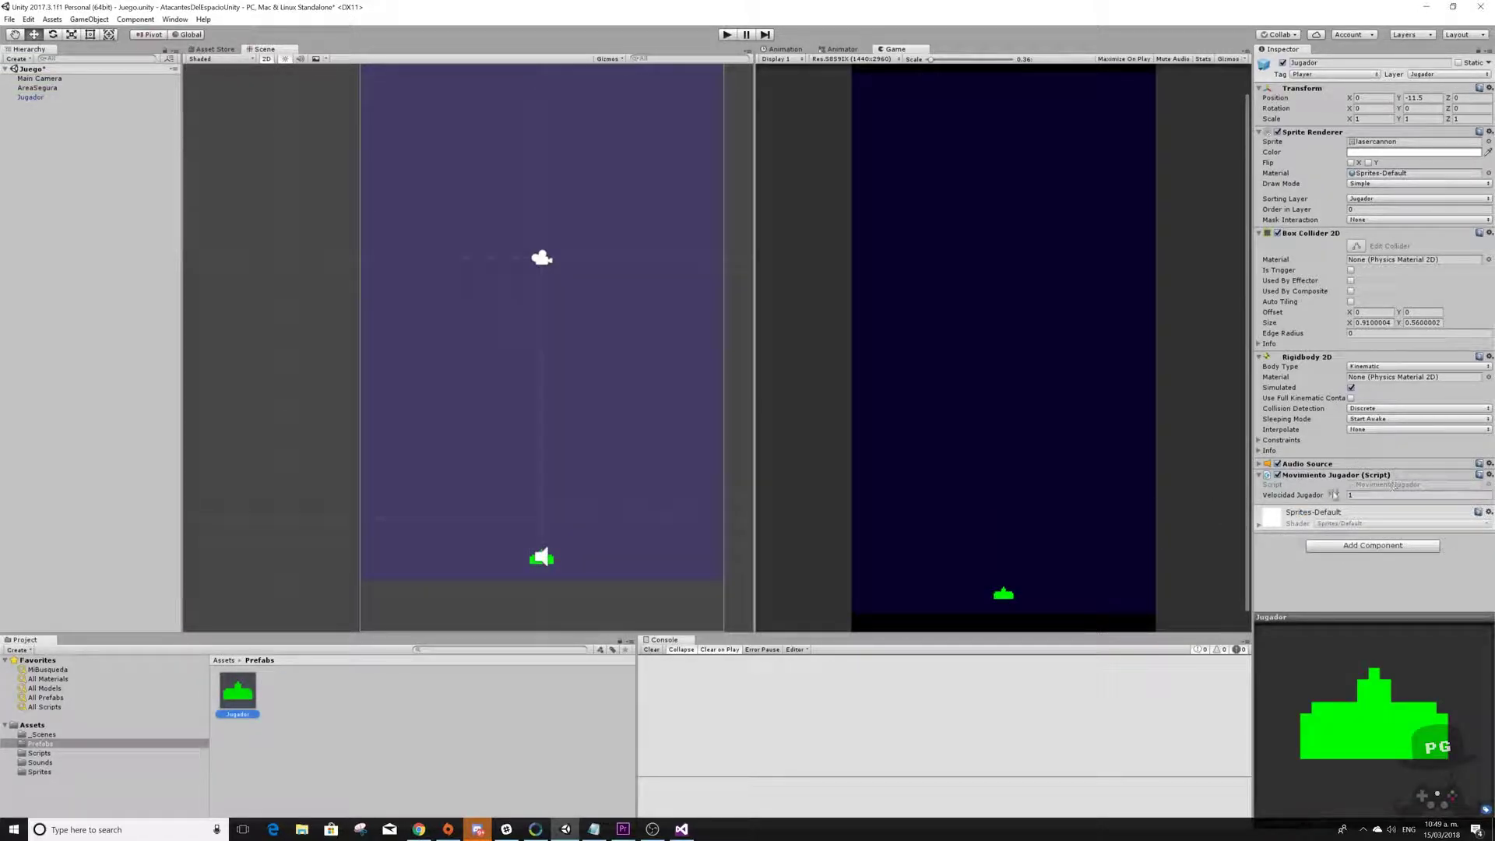
{"action": "left_click", "coordinate": [1386, 495]}
{"action": "type", "text": "3"}
- Commit speed 3 and test-play, steering the ship left and right until it runs past the right edge
{"action": "left_click", "coordinate": [1376, 445]}
{"action": "left_click", "coordinate": [727, 34]}
{"action": "key", "text": "Left"}
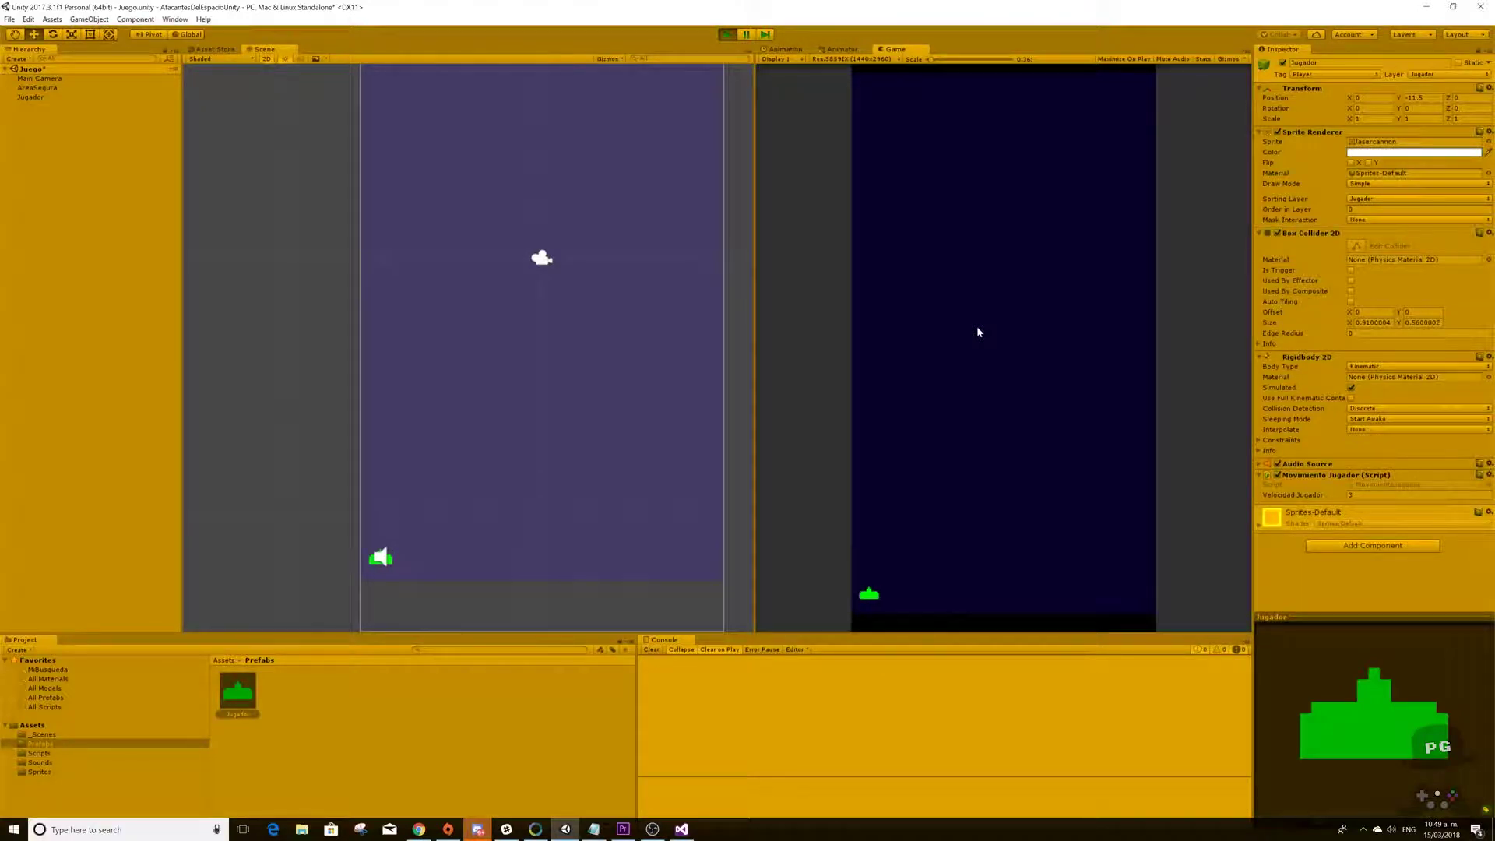
{"action": "key", "text": "Right"}
{"action": "key", "text": "Right"}
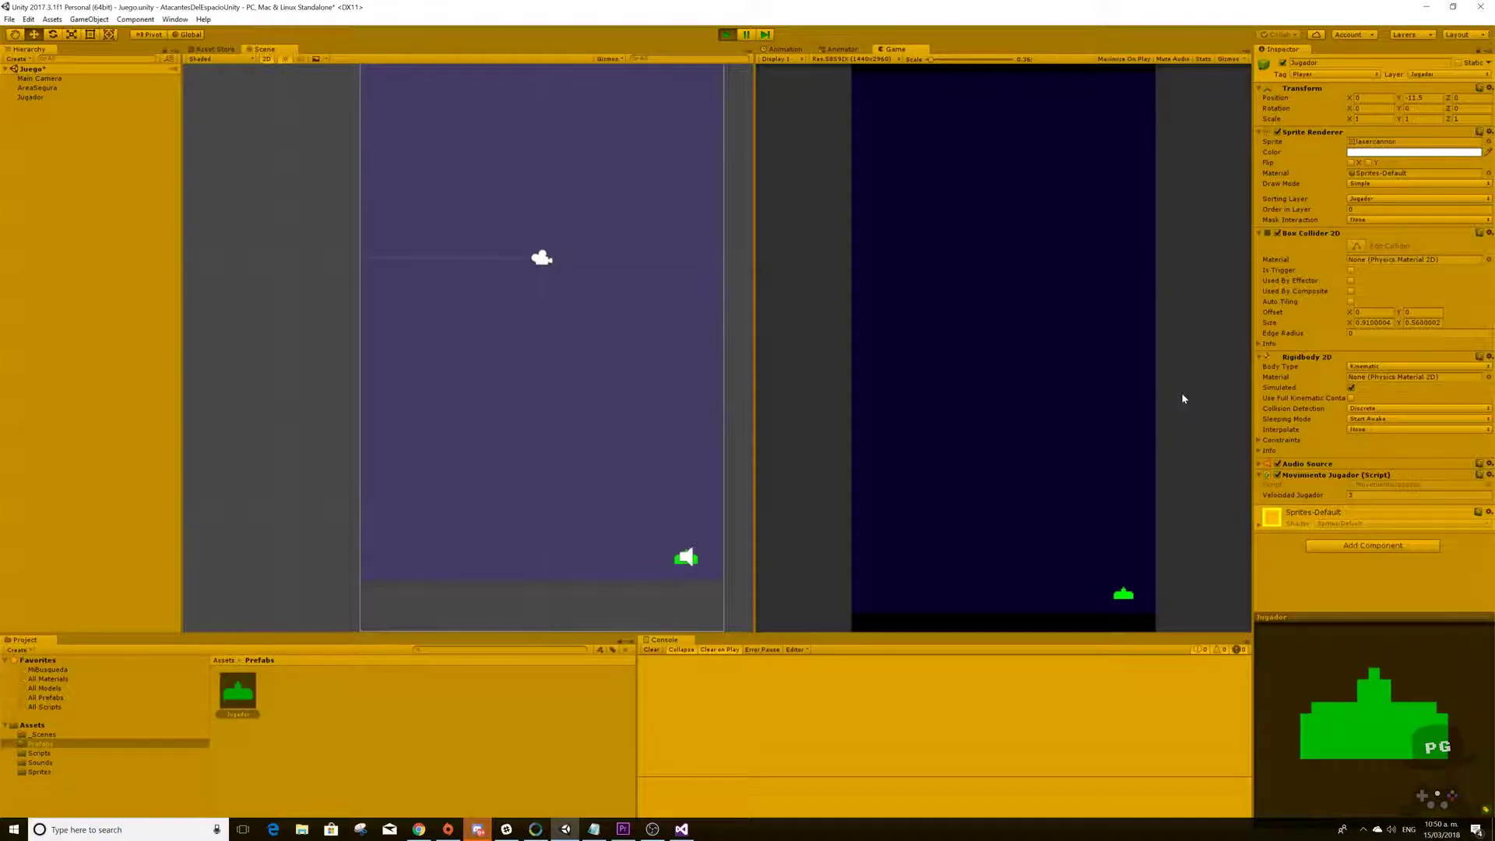
{"action": "key", "text": "Left"}
{"action": "key", "text": "Right"}
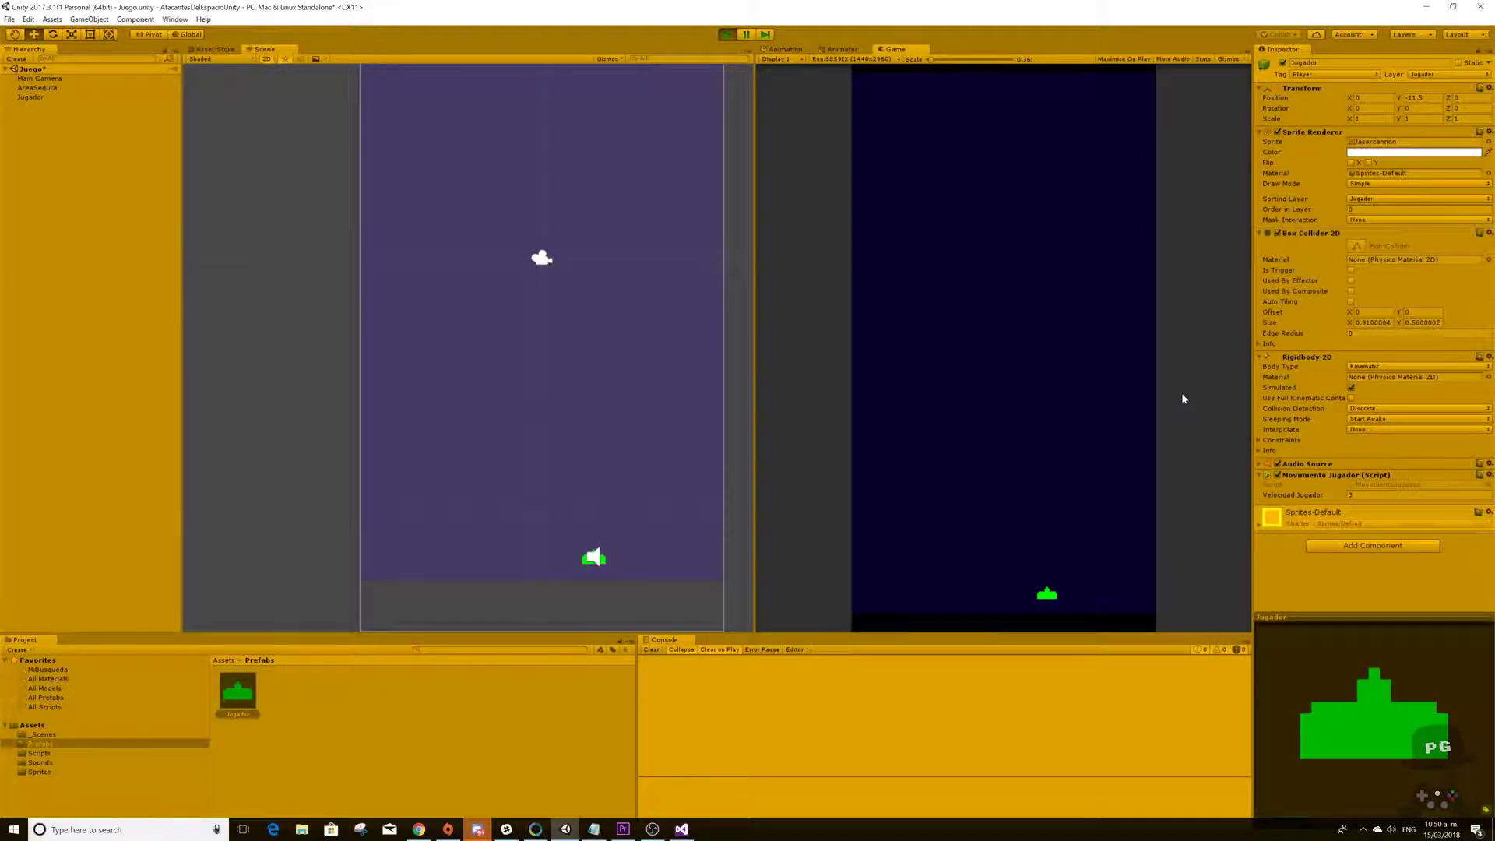
{"action": "key", "text": "Right"}
{"action": "key", "text": "Right"}
{"action": "key", "text": "Right"}
{"action": "key", "text": "Left"}
{"action": "key", "text": "Right"}
{"action": "key", "text": "Left"}
{"action": "key", "text": "Right"}
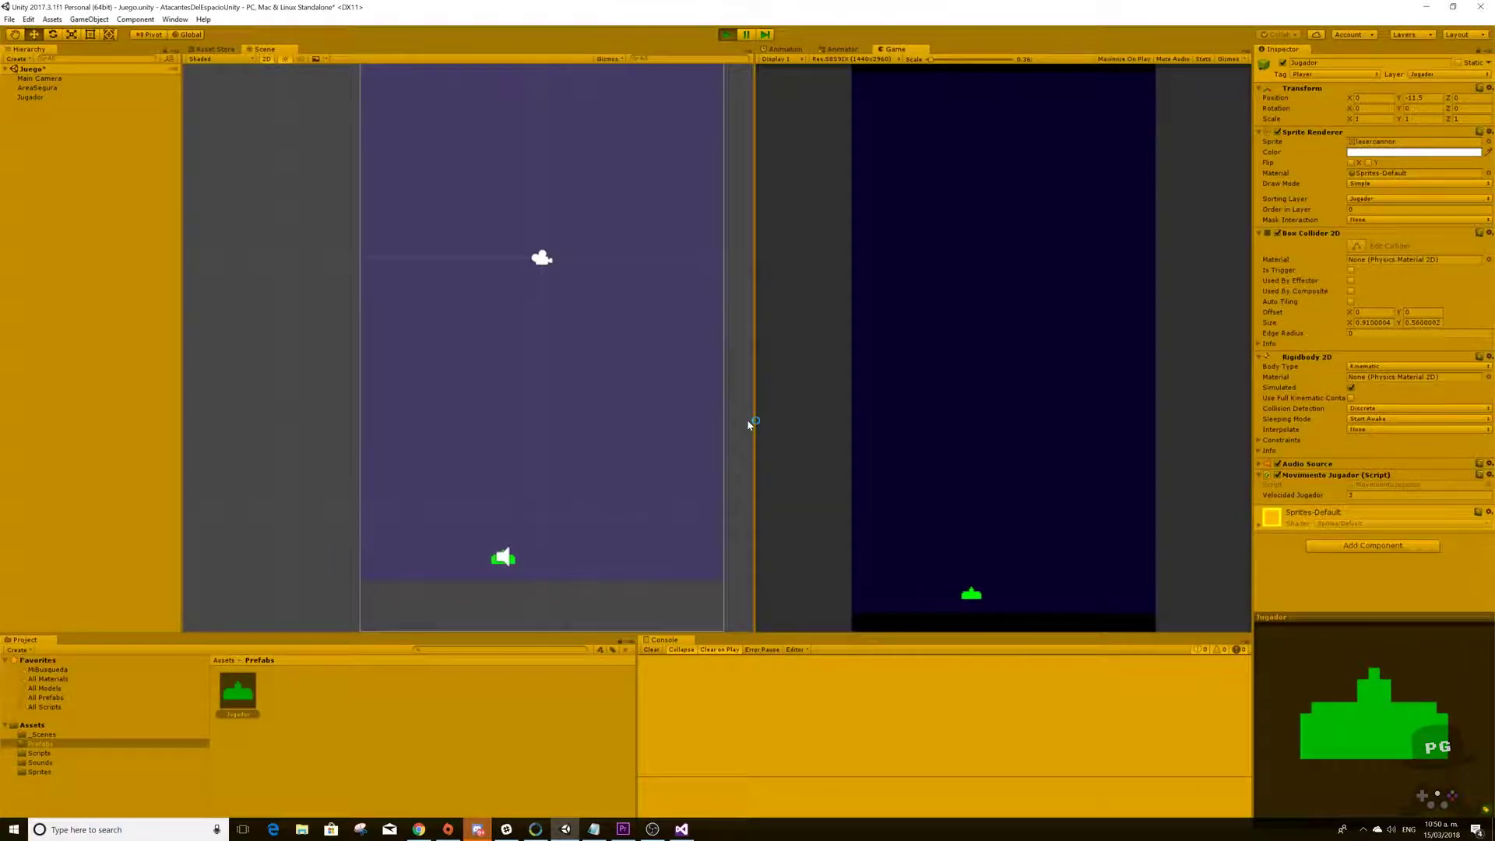
- Stop the run and paste the Camera.main.ScreenToWorldPoint screen-border line into Start()
{"action": "left_click", "coordinate": [727, 35]}
{"action": "key", "text": "alt+Tab"}
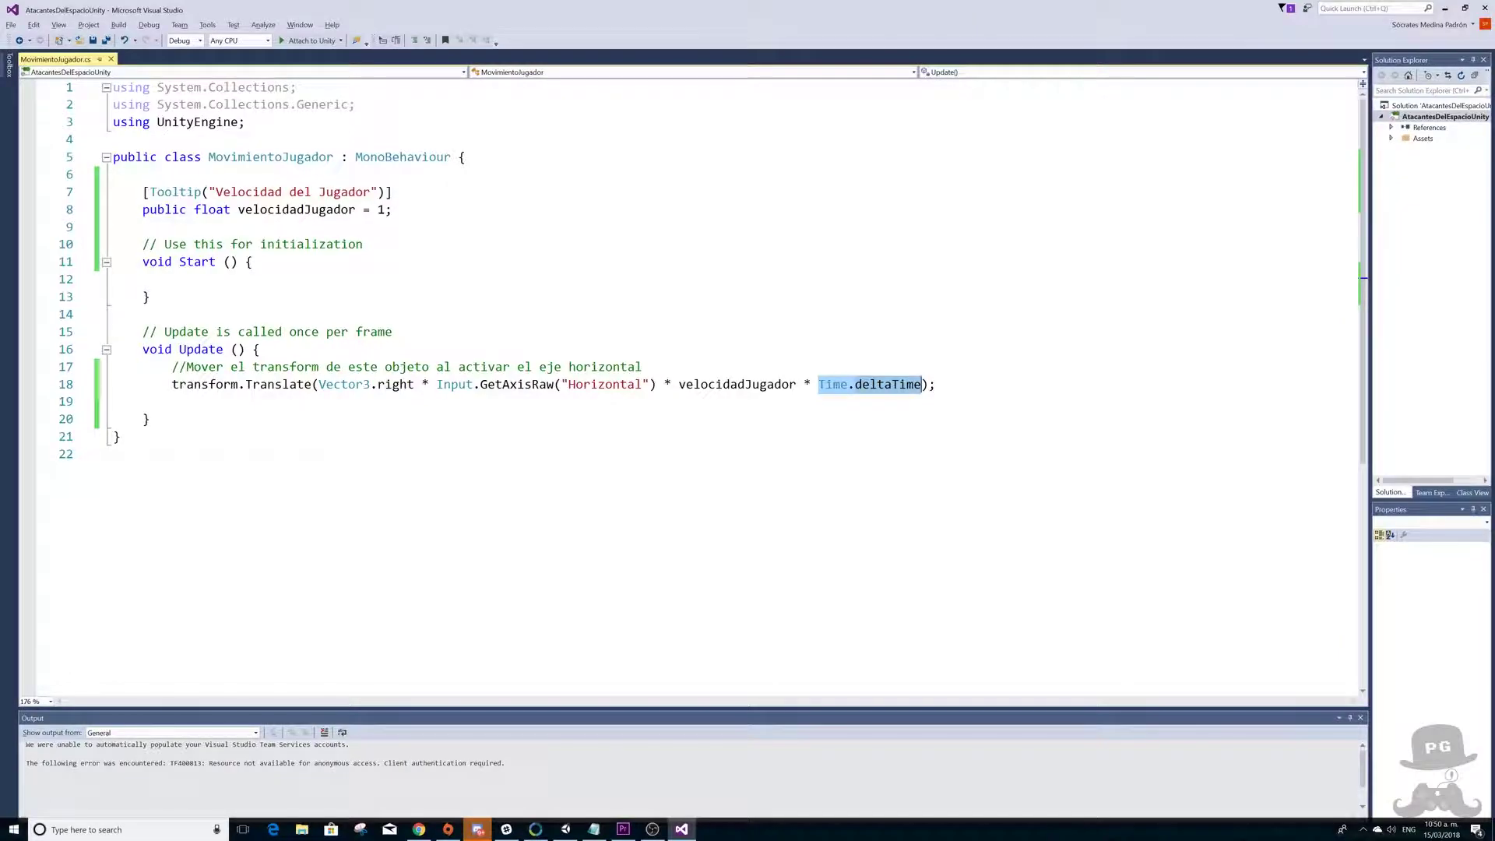
{"action": "left_click", "coordinate": [172, 278]}
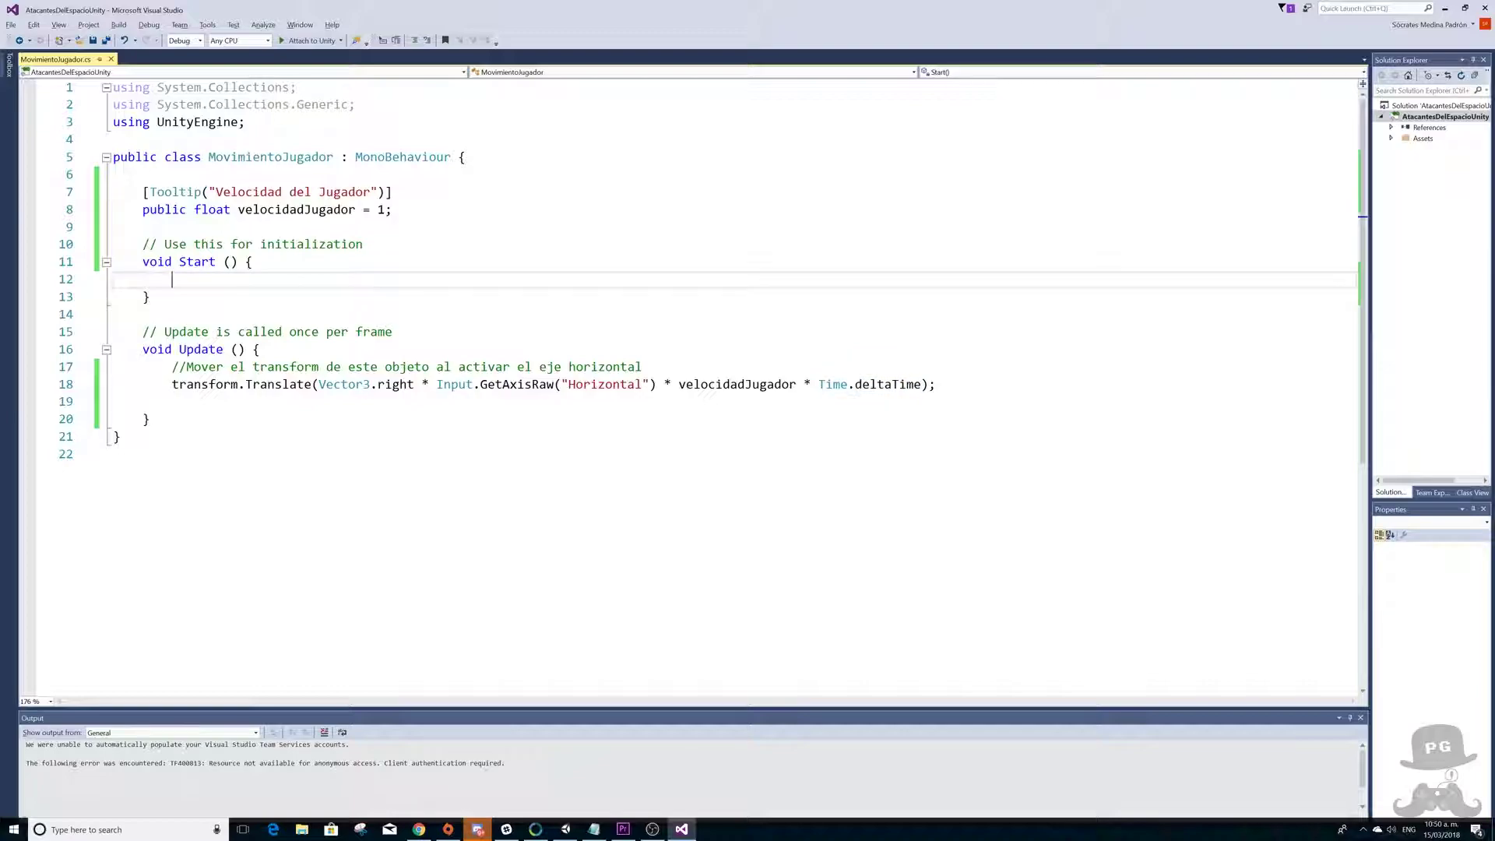
{"action": "type", "text": "//Obtener la posición del borde derecho de la pantalla en unidades unity         screenBorder = Camera.main.ScreenToWorldPoint(new Vector3(Screen.width, 0)).x;"}
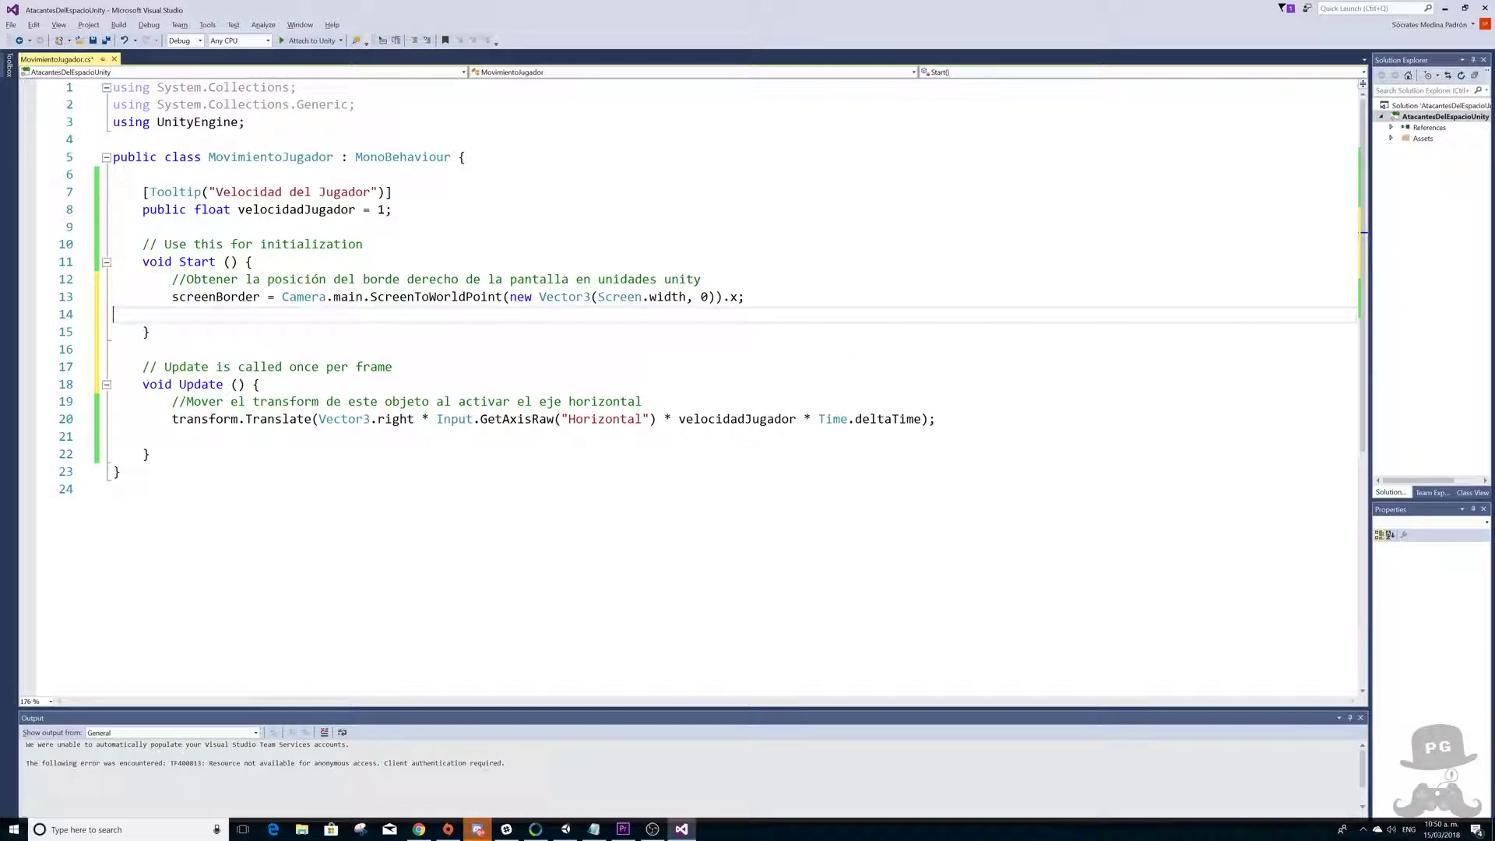
{"action": "double_click", "coordinate": [215, 296]}
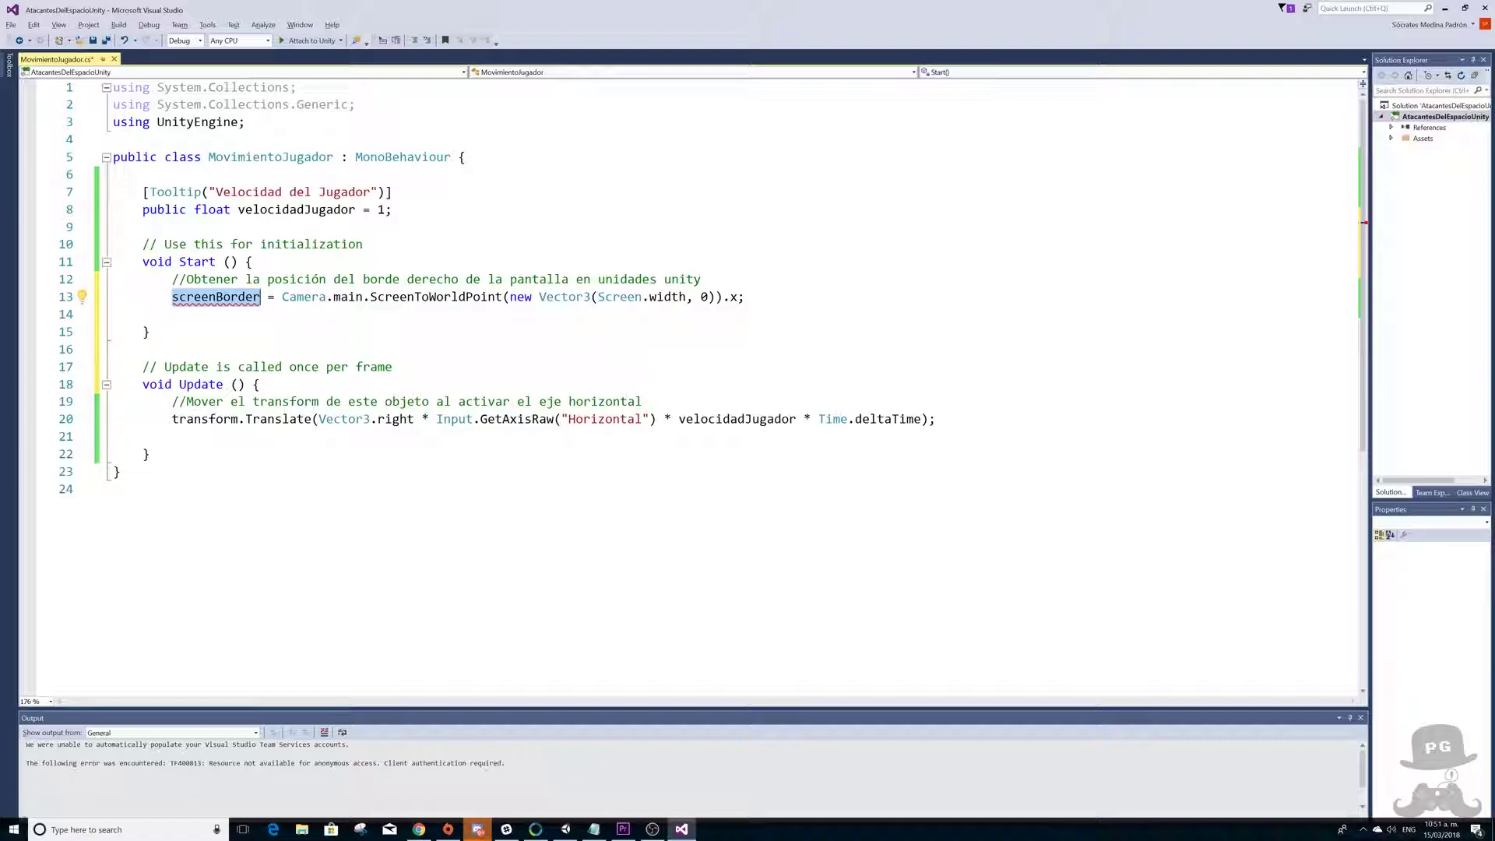
- Declare 'private float screenBorder;' above Start and add blank lines around it
{"action": "left_click", "coordinate": [142, 227]}
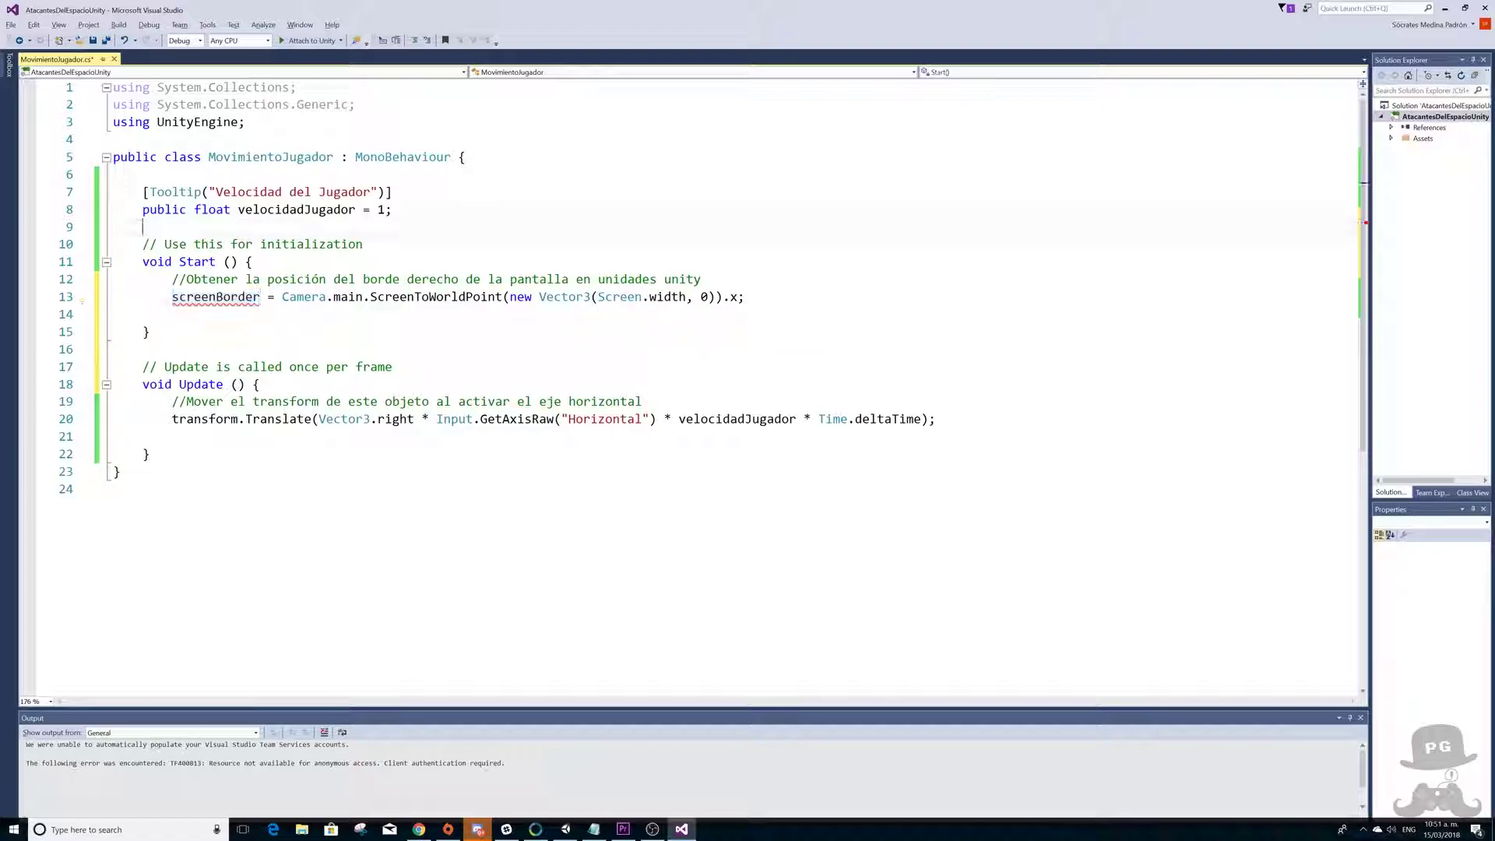
{"action": "key", "text": "Return"}
{"action": "type", "text": "priv"}
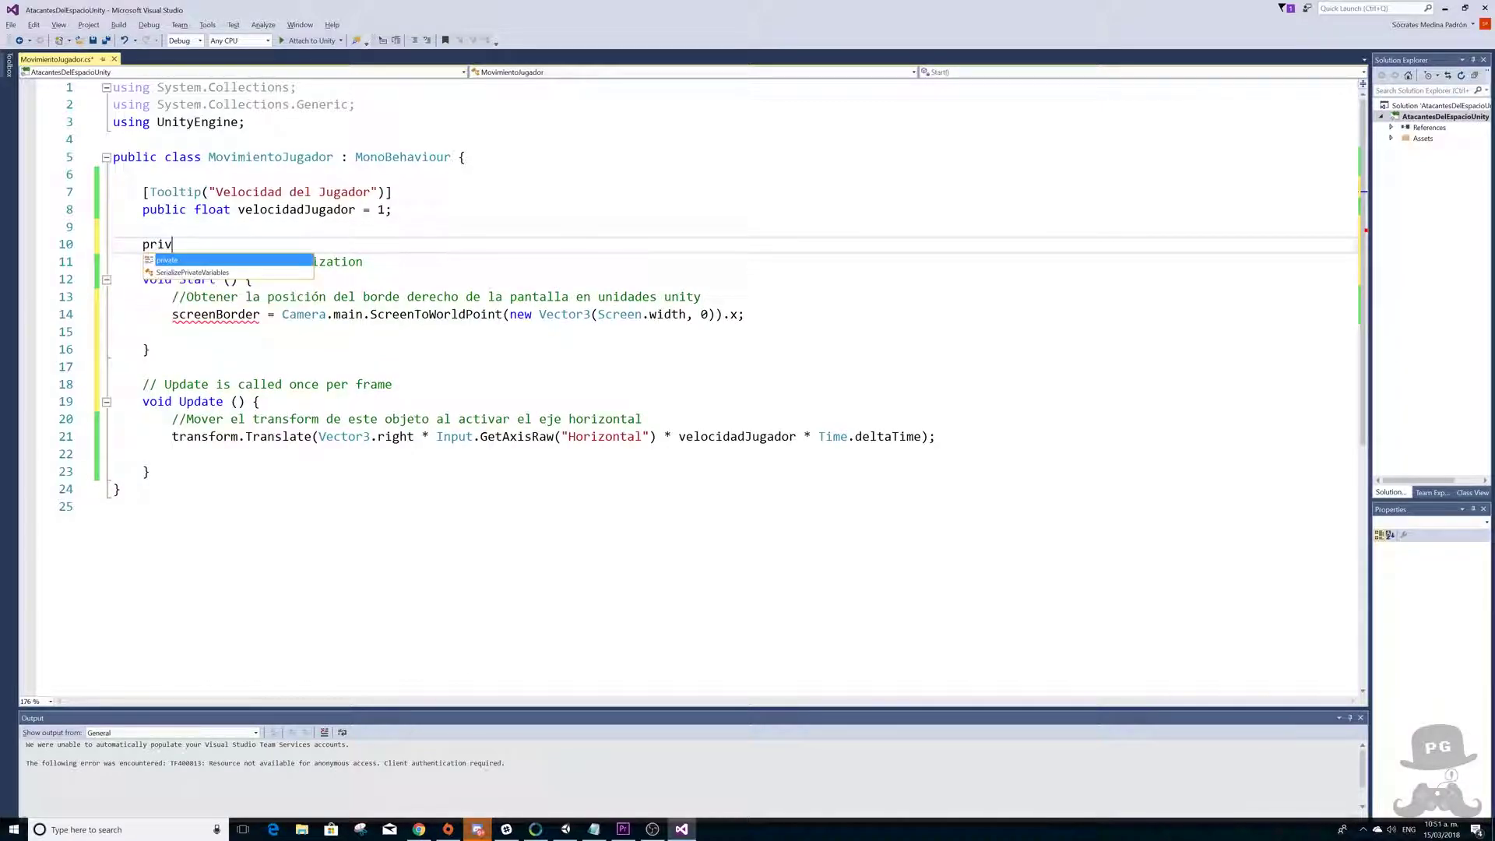
{"action": "key", "text": "Tab"}
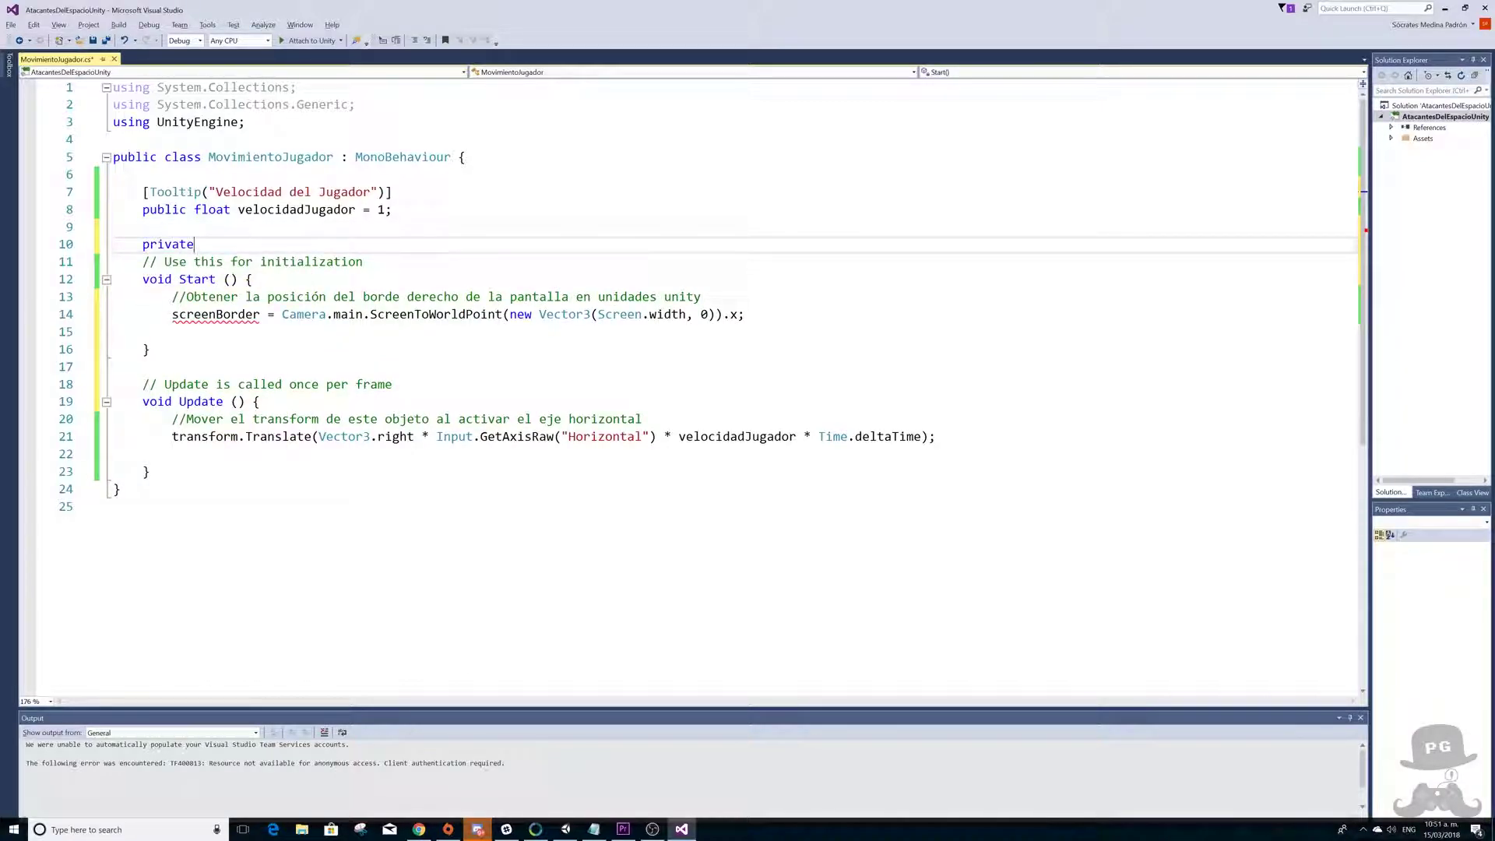
{"action": "type", "text": " float"}
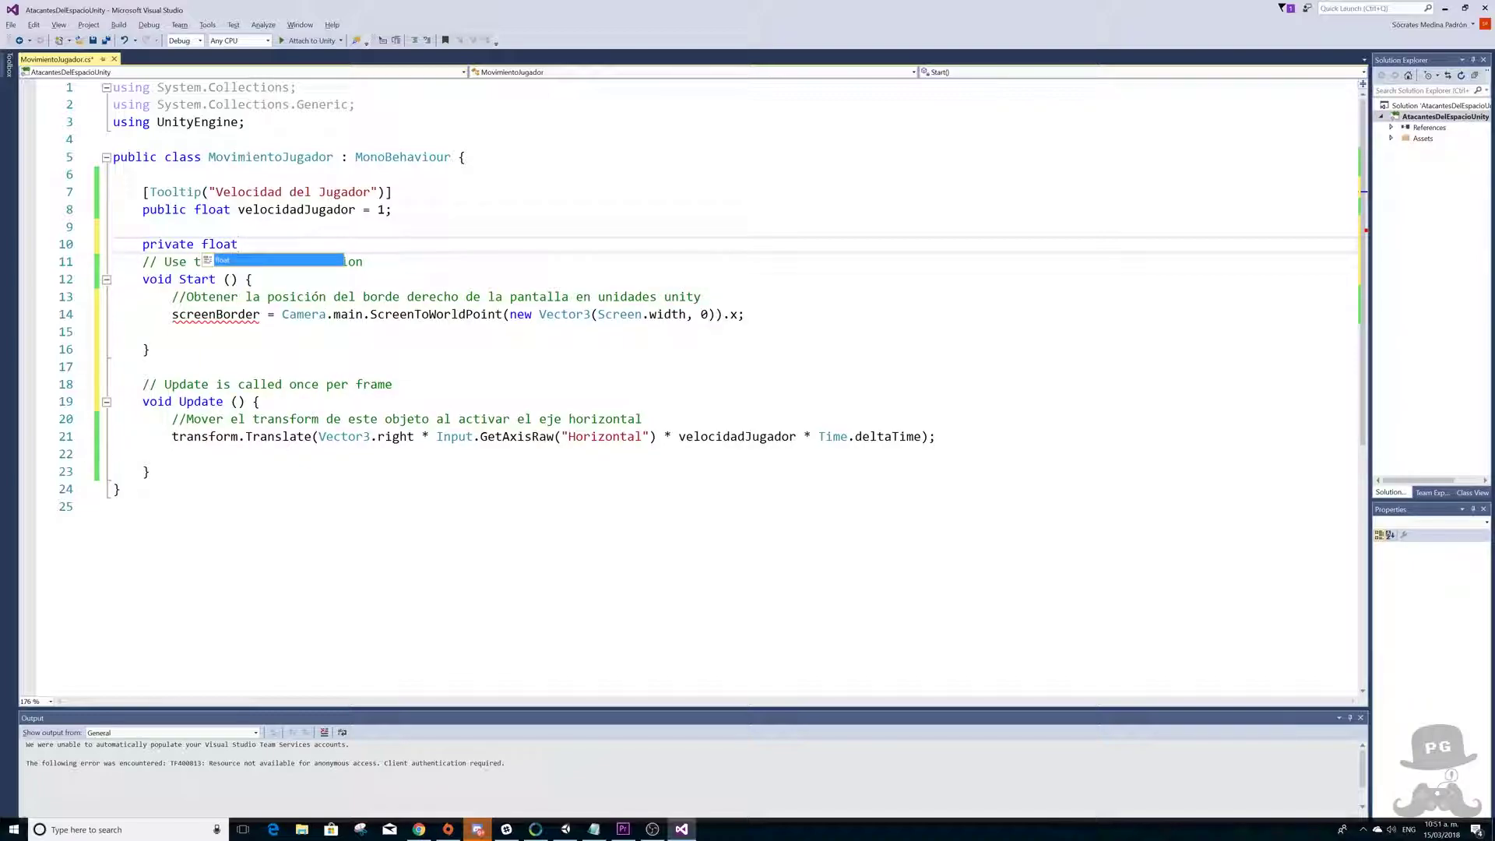
{"action": "type", "text": " a"}
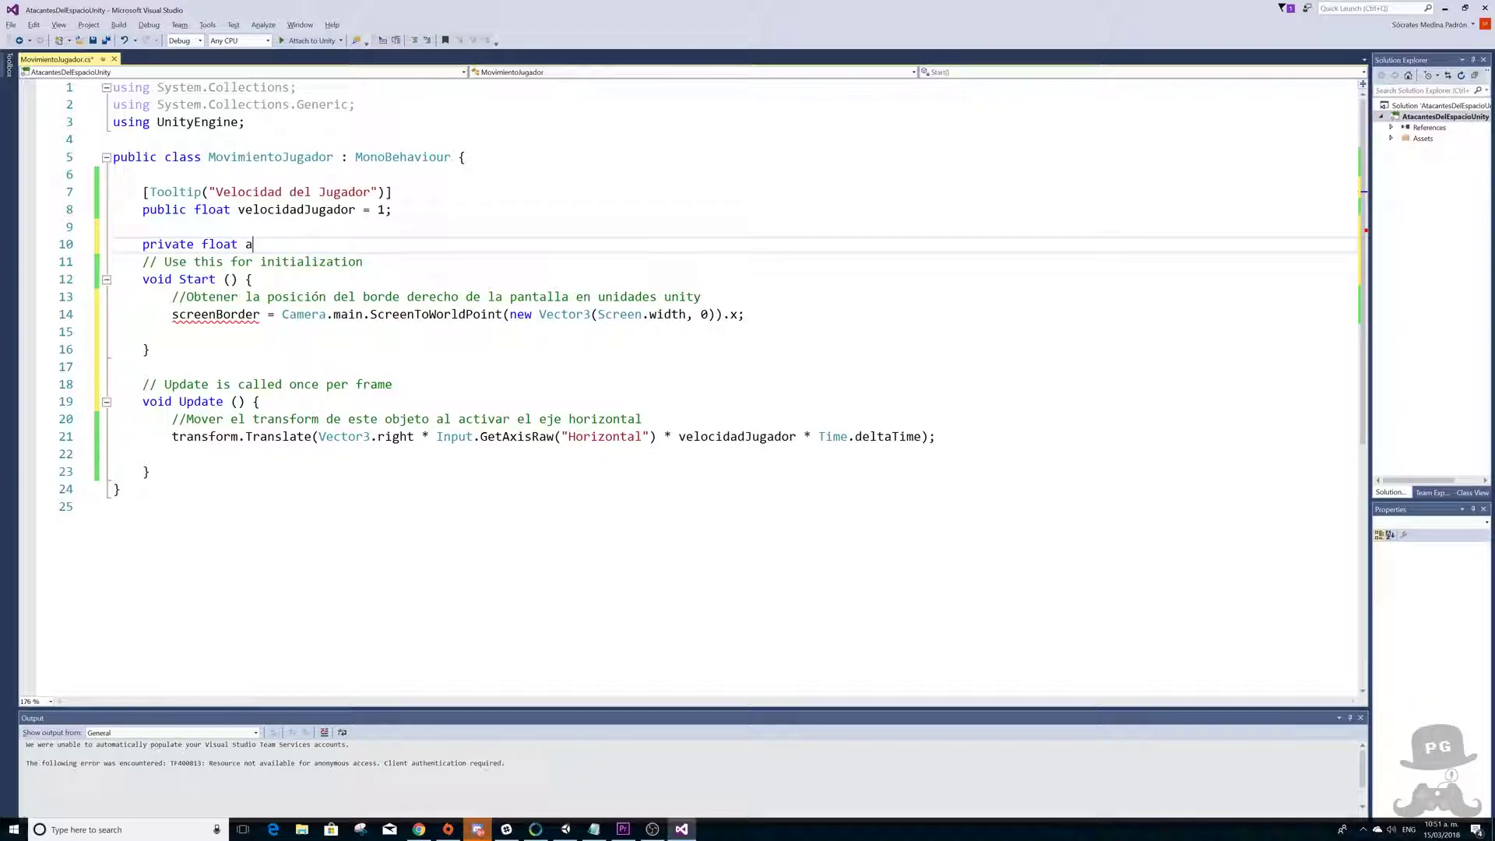
{"action": "type", "text": "sc"}
{"action": "key", "text": "BackSpace"}
{"action": "key", "text": "BackSpace"}
{"action": "key", "text": "BackSpace"}
{"action": "type", "text": "s"}
{"action": "type", "text": "creenBord"}
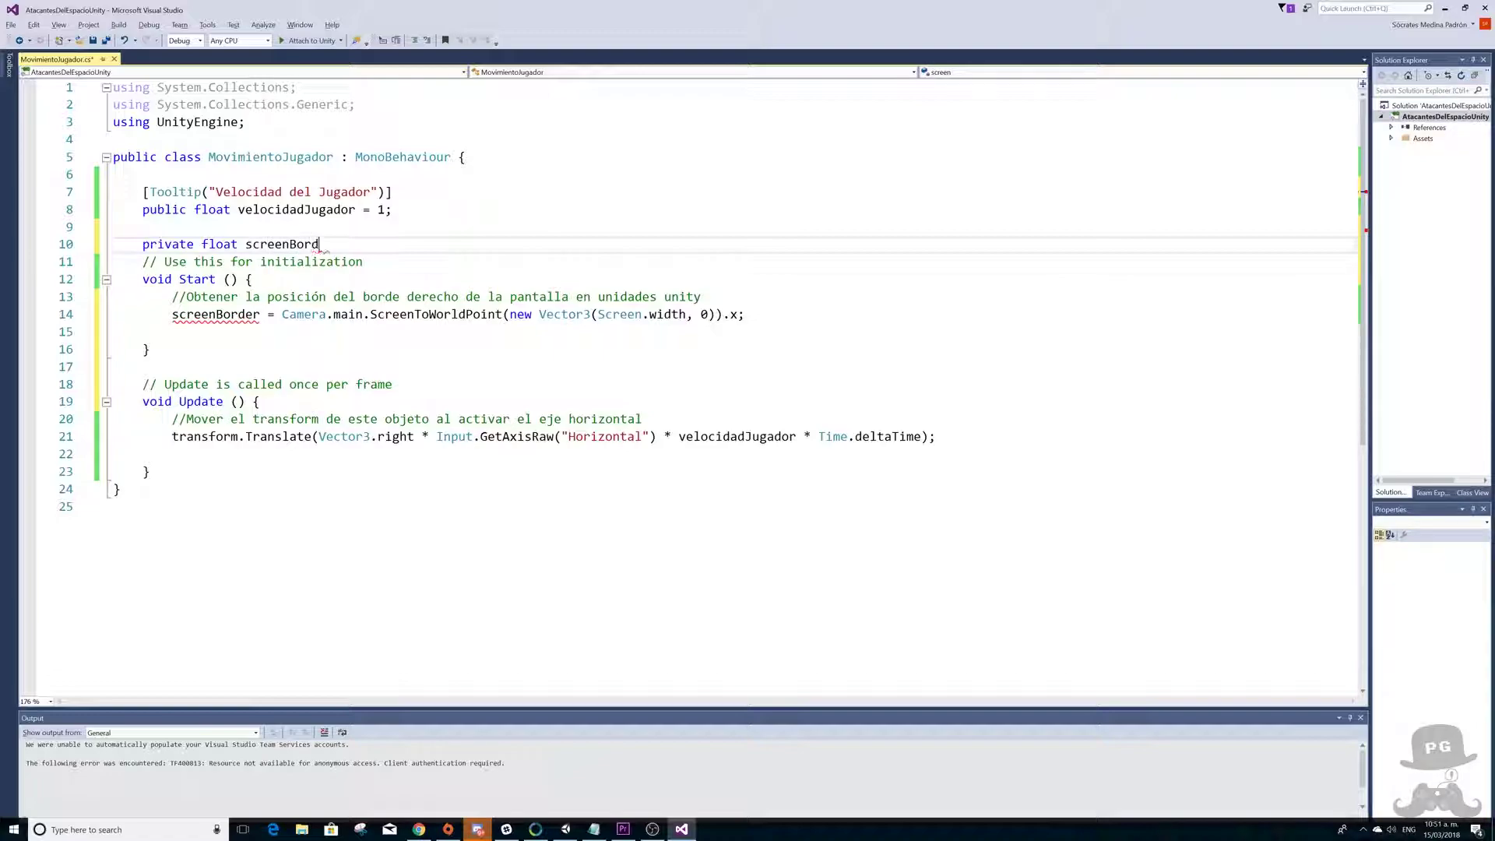
{"action": "type", "text": "er;"}
{"action": "left_click", "coordinate": [253, 279]}
{"action": "left_click", "coordinate": [342, 244]}
{"action": "key", "text": "Return"}
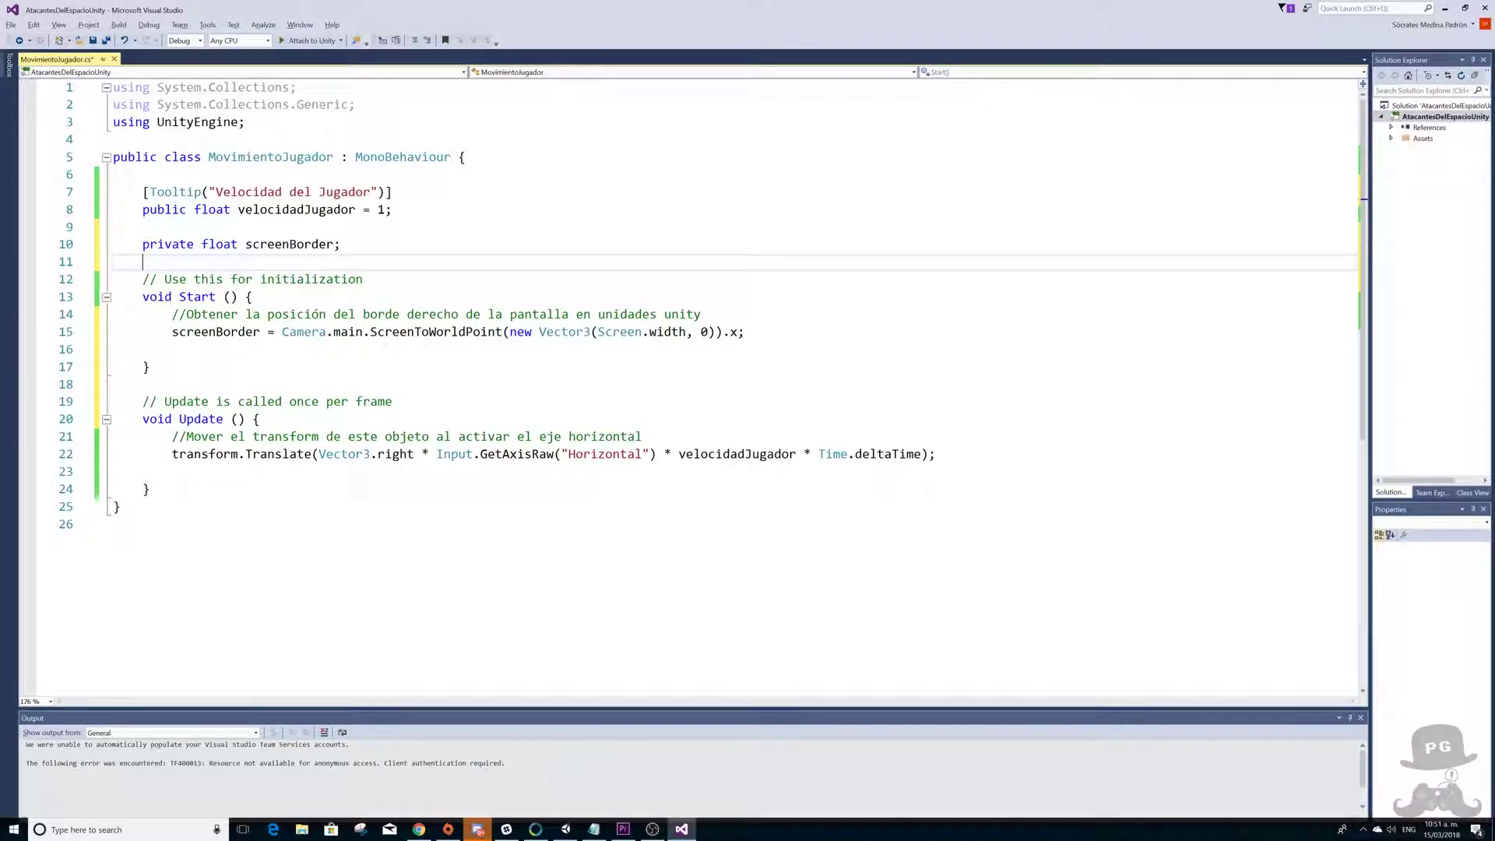
{"action": "left_click", "coordinate": [253, 297]}
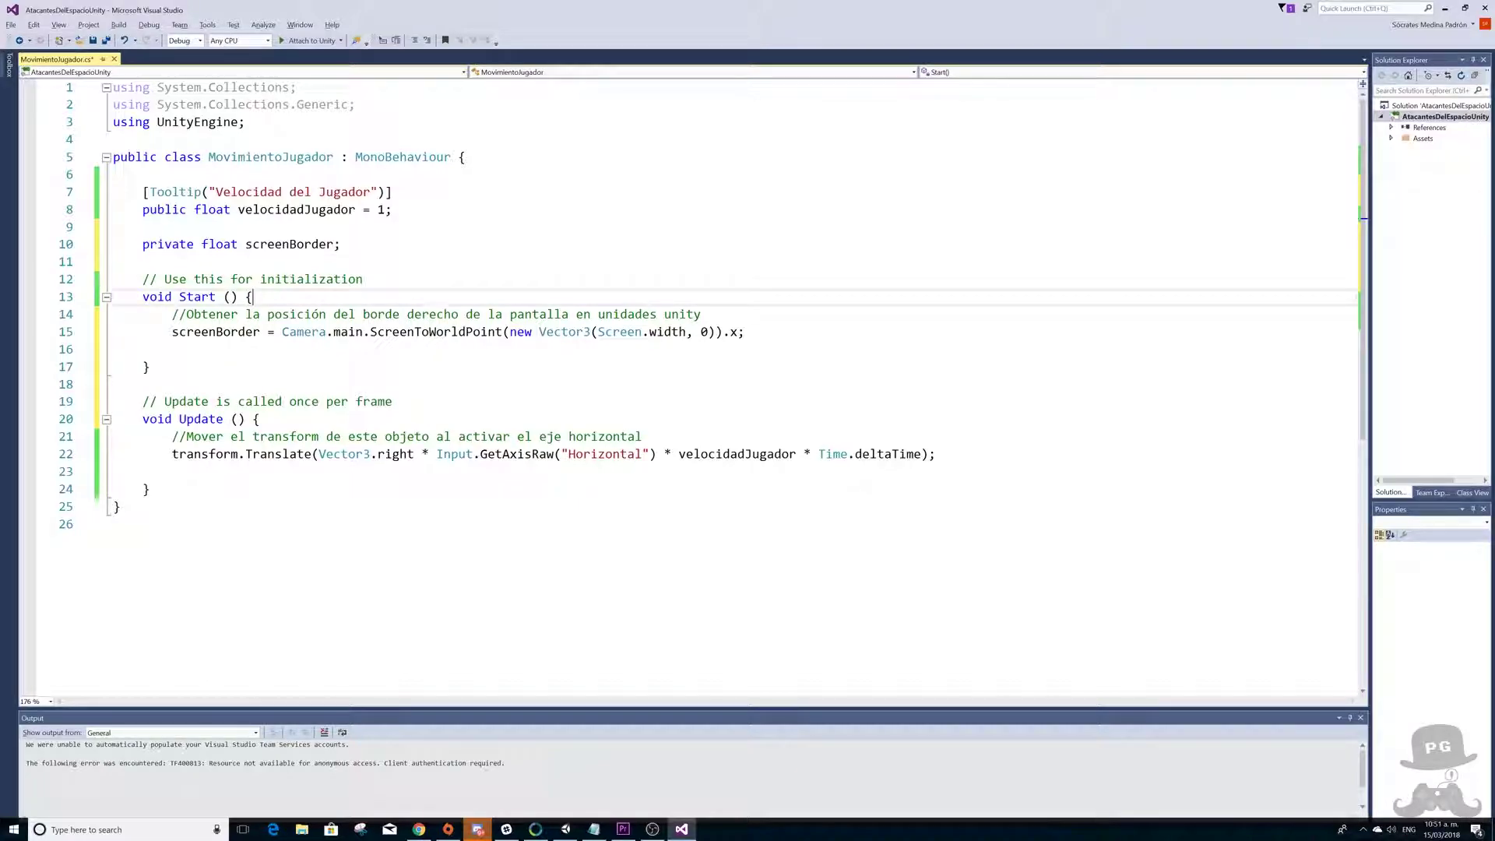
{"action": "key", "text": "Return"}
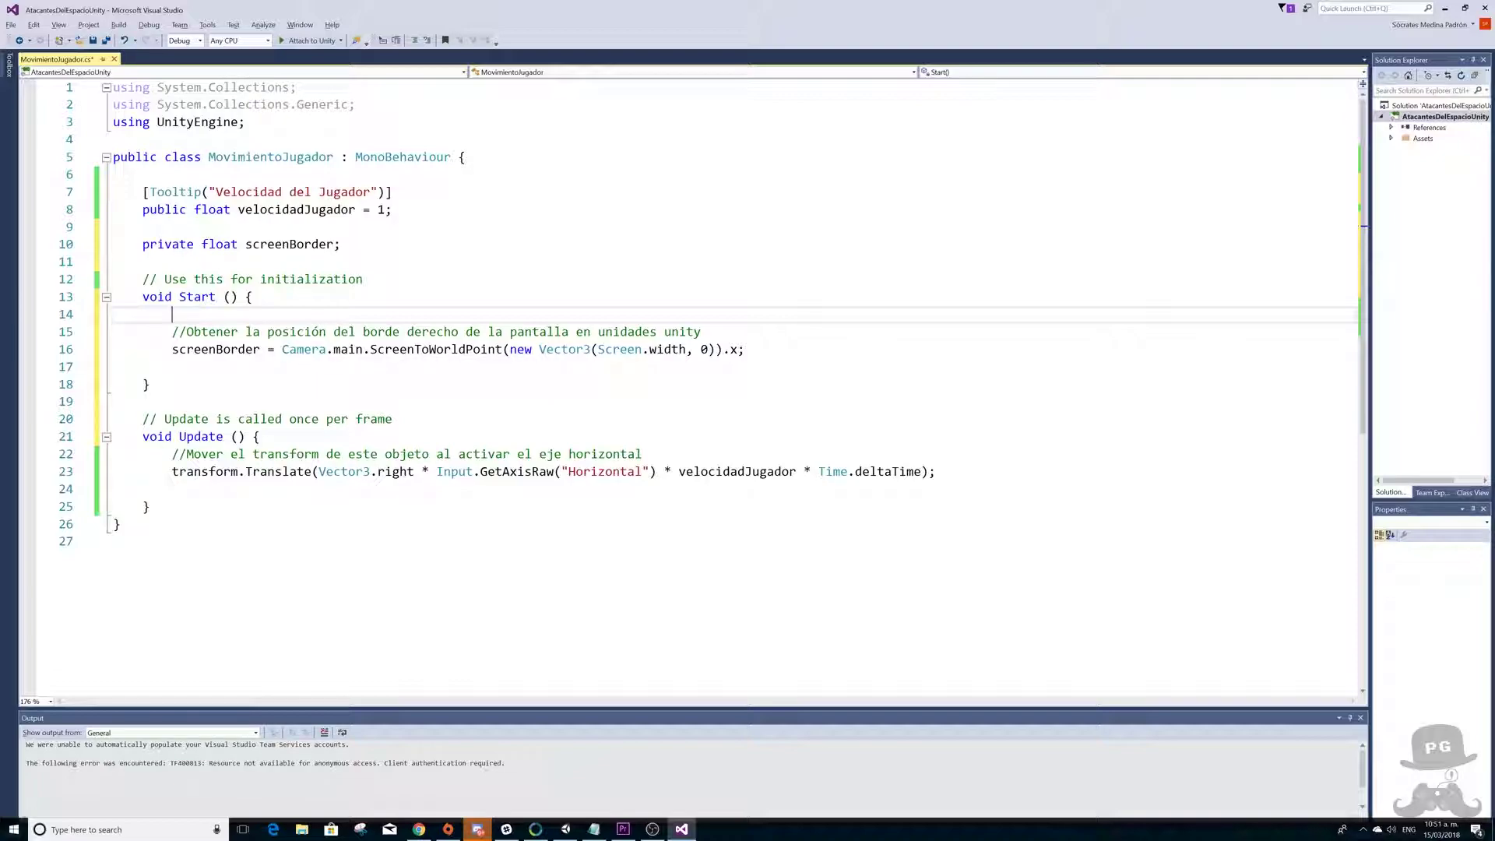
- Walk through Camera.main, ScreenToWorldPoint and the Vector3 argument in the screen-border line
{"action": "mouse_move", "coordinate": [436, 349]}
{"action": "left_click_drag", "start_coordinate": [282, 349], "coordinate": [333, 349]}
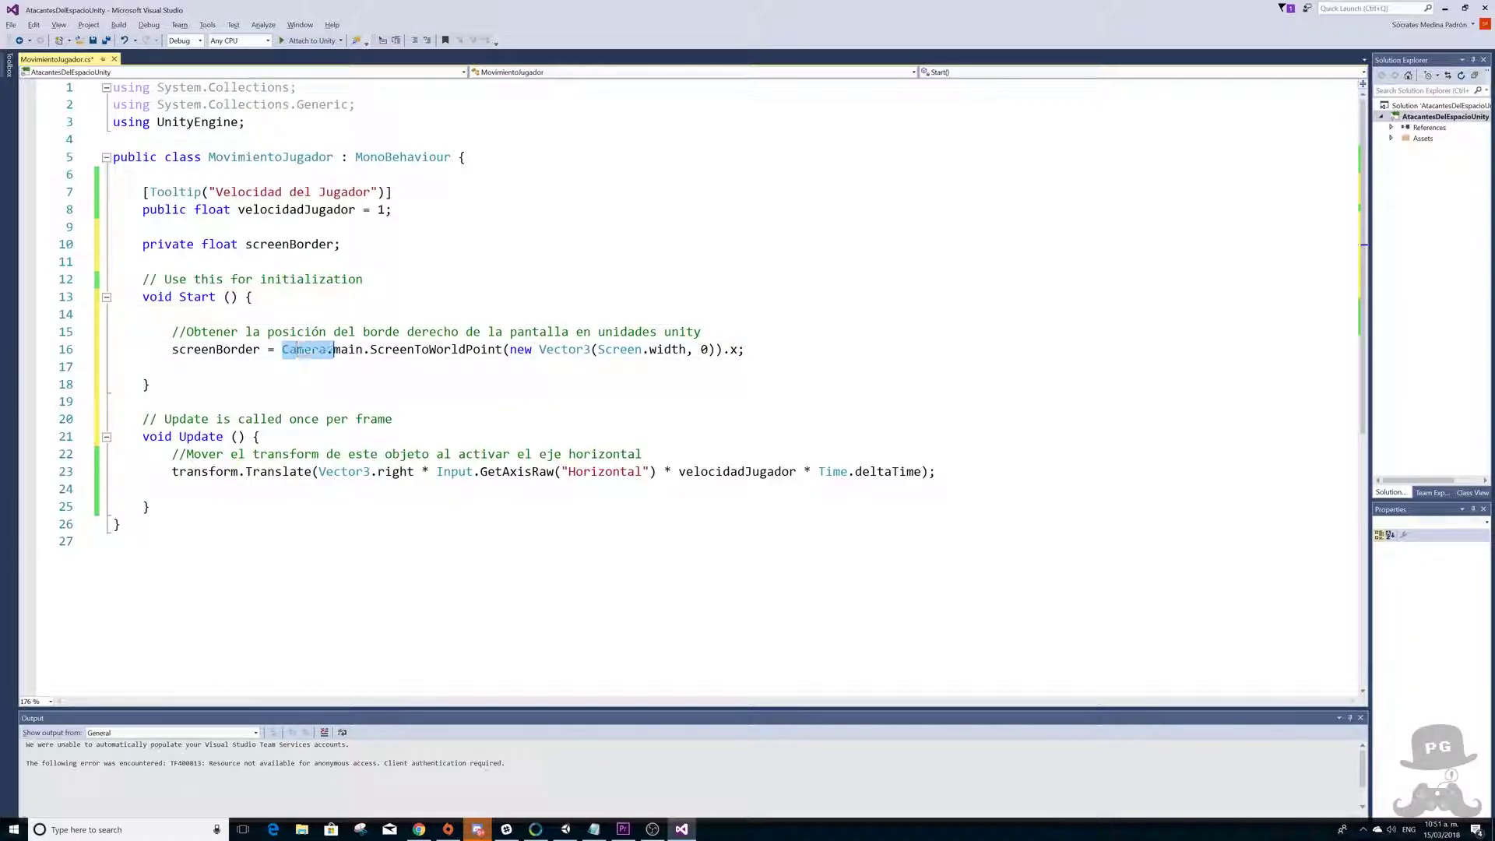
{"action": "double_click", "coordinate": [348, 349]}
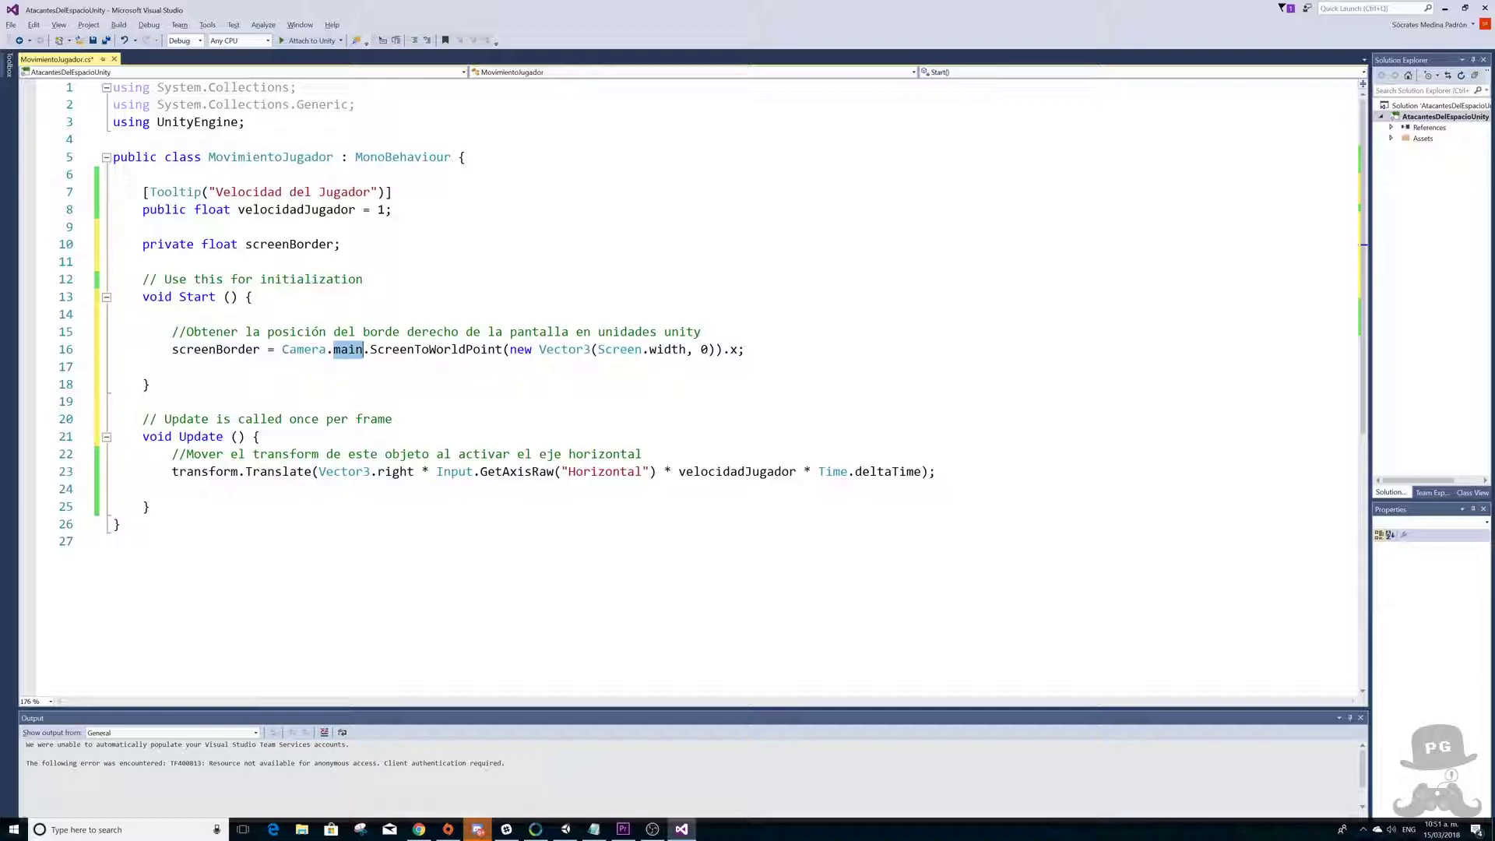
{"action": "left_click_drag", "start_coordinate": [370, 349], "coordinate": [171, 367]}
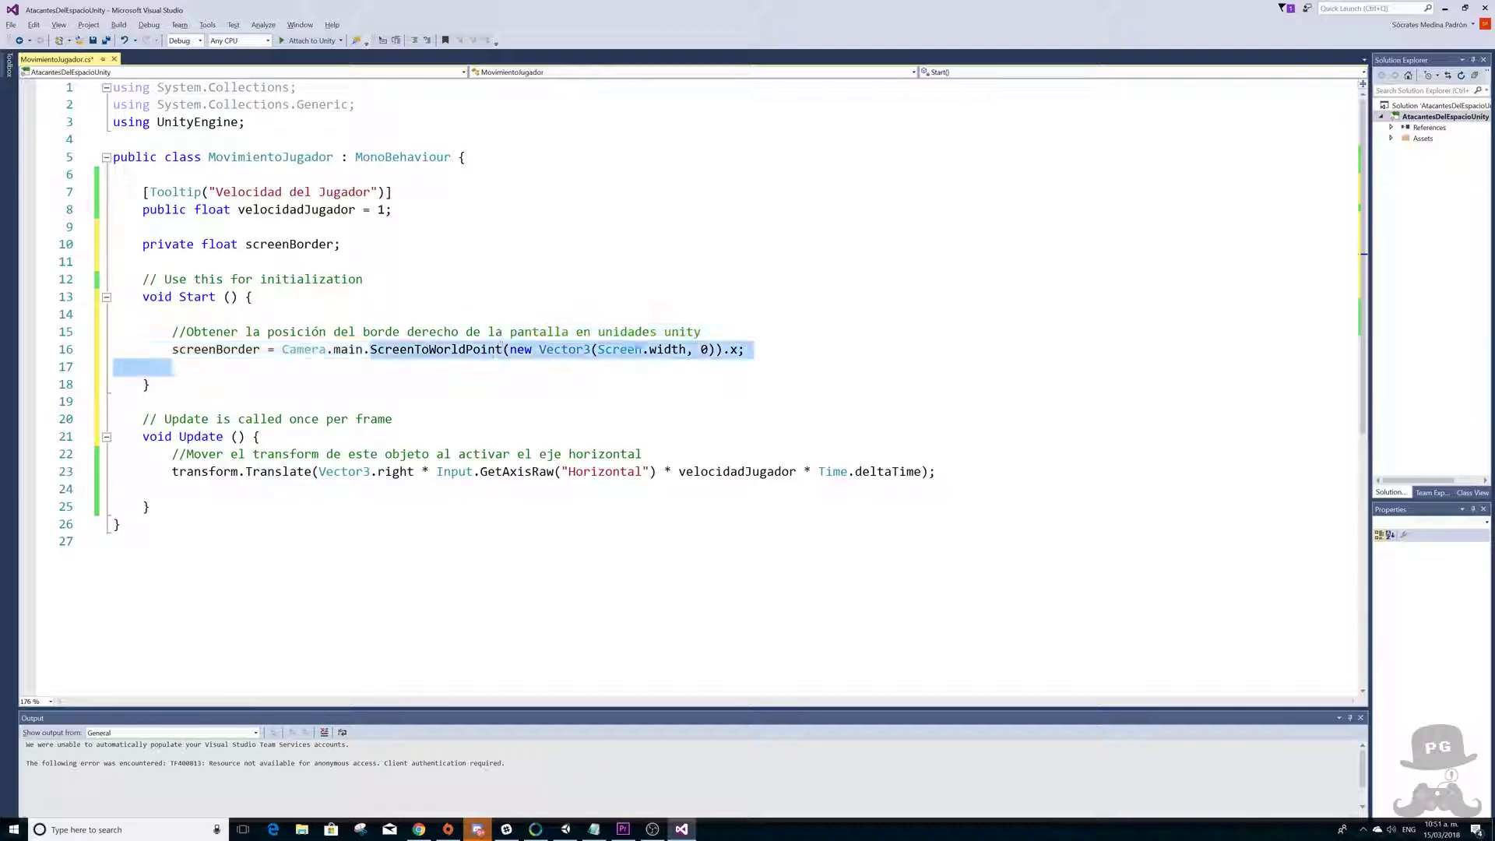
{"action": "left_click_drag", "start_coordinate": [502, 349], "coordinate": [503, 349]}
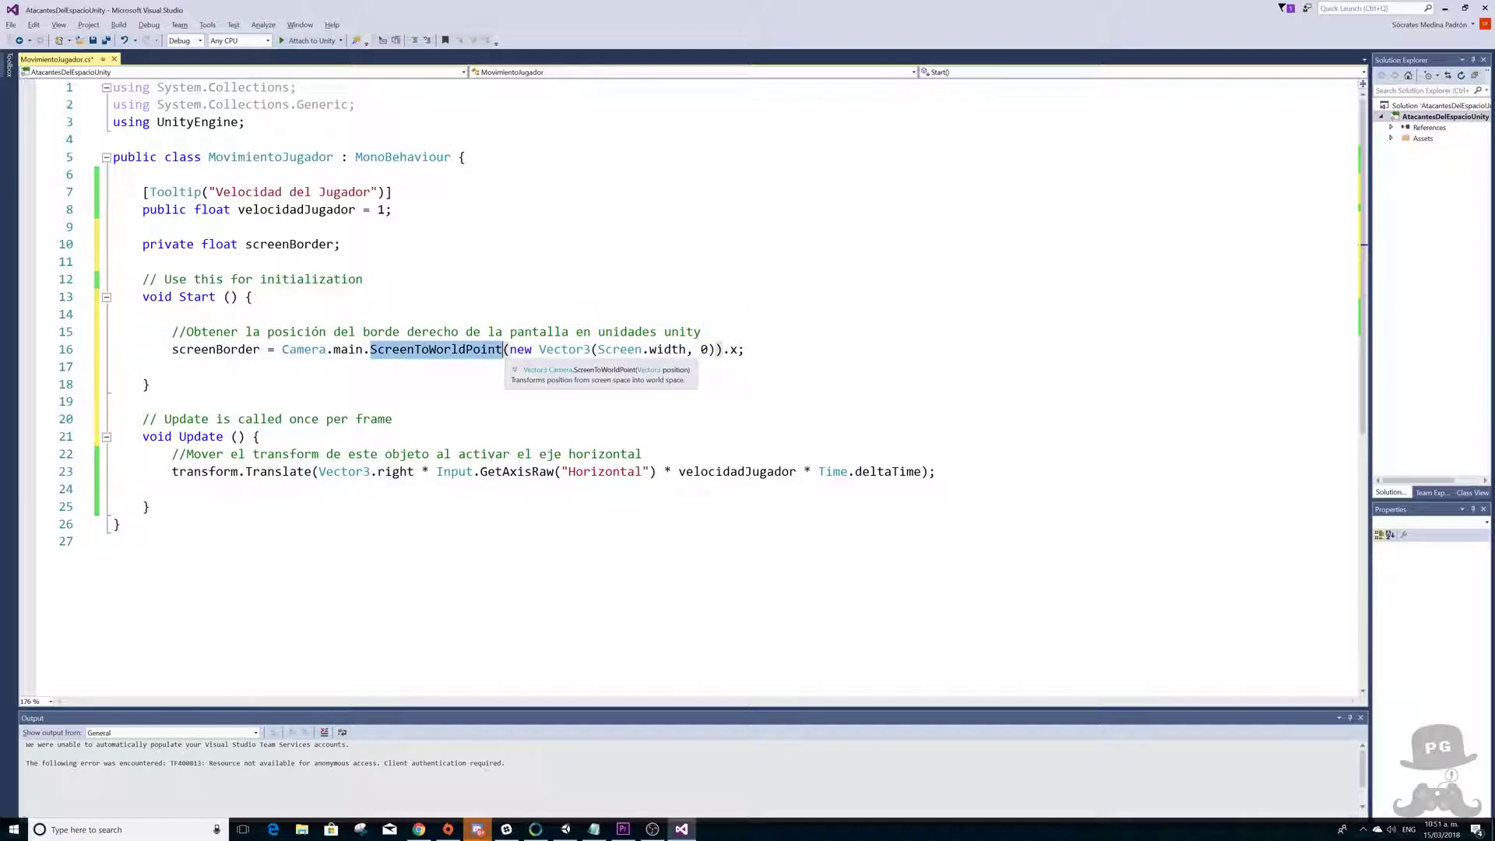
{"action": "left_click", "coordinate": [565, 350]}
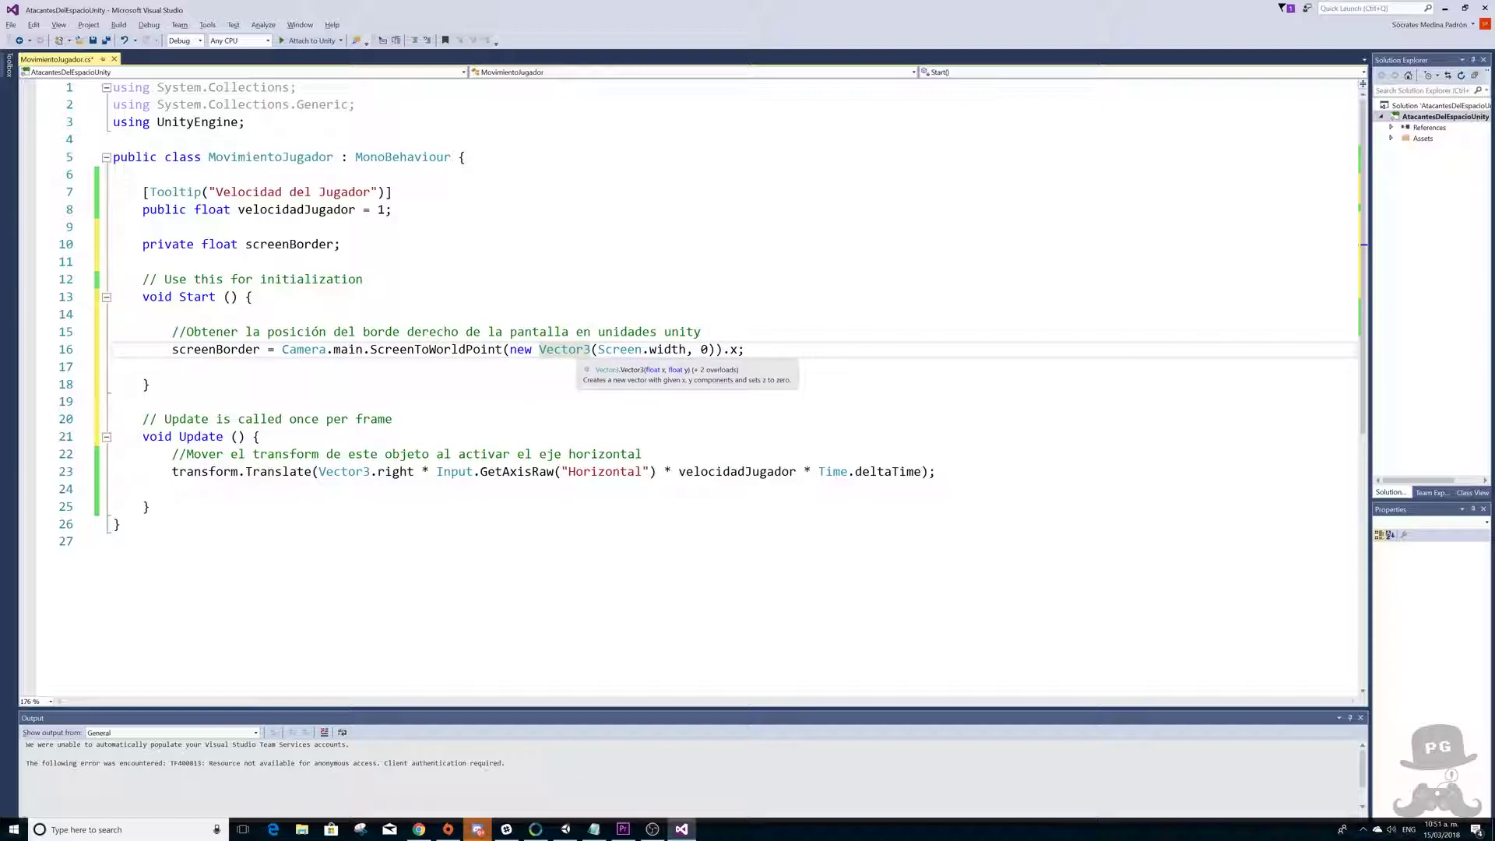
{"action": "left_click_drag", "start_coordinate": [598, 349], "coordinate": [686, 350]}
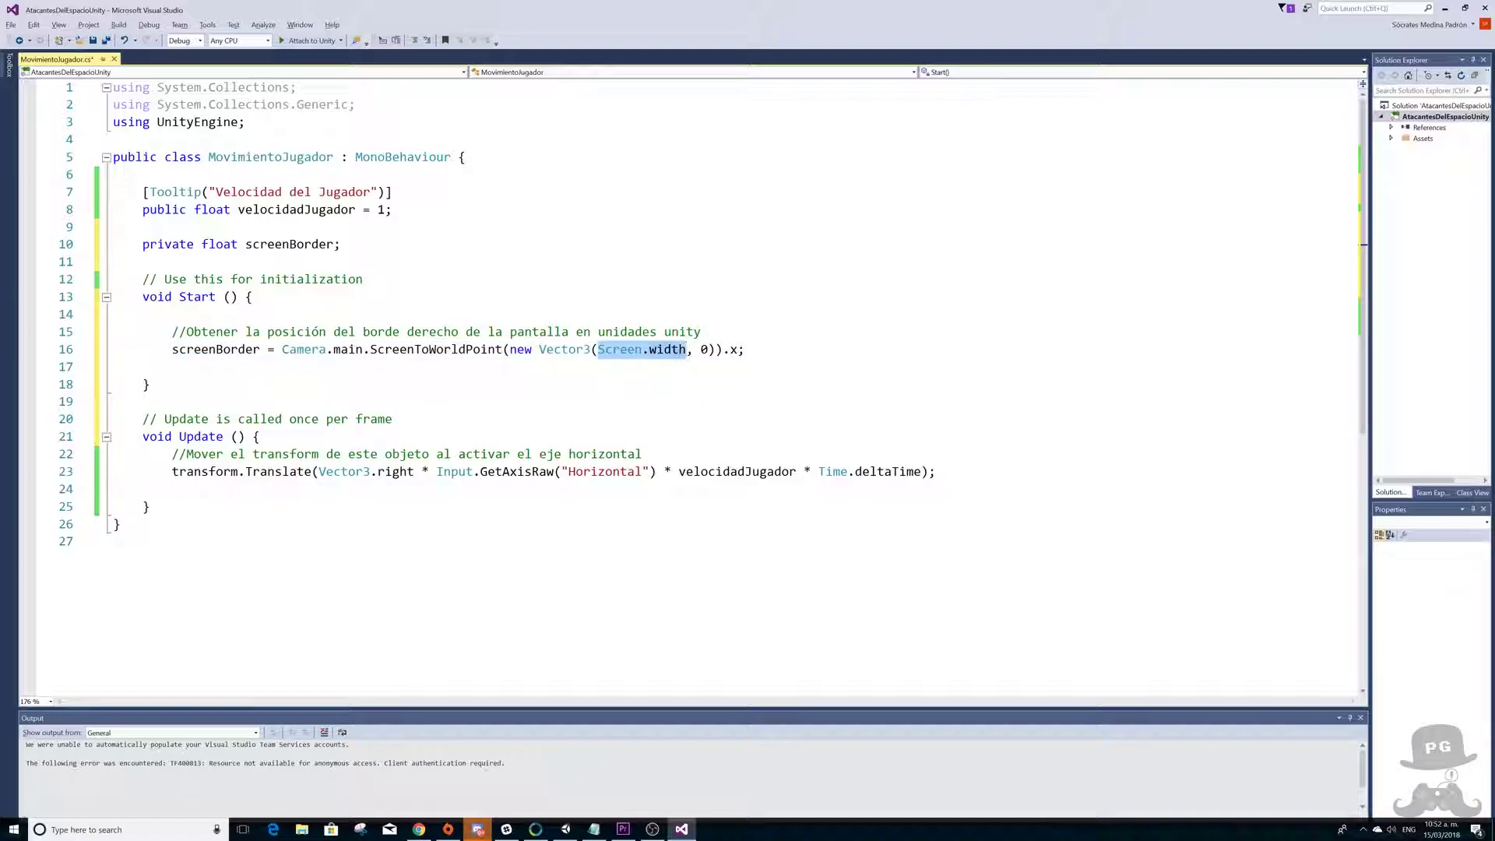
- Highlight Screen.width, the 0 y argument and the .x component of the calculation
{"action": "left_click", "coordinate": [686, 349]}
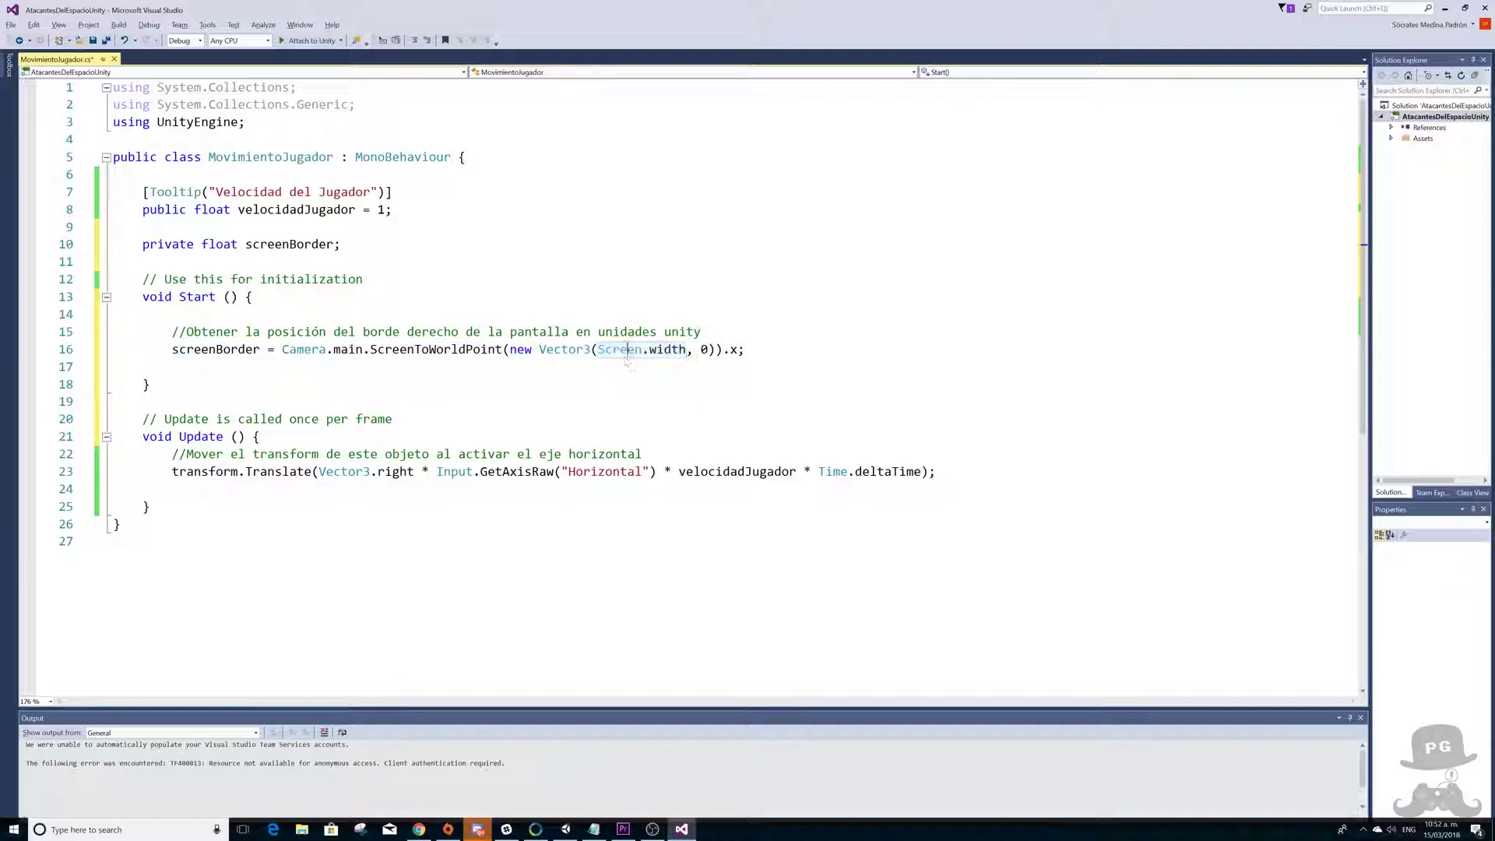
{"action": "double_click", "coordinate": [674, 350]}
{"action": "left_click", "coordinate": [701, 350]}
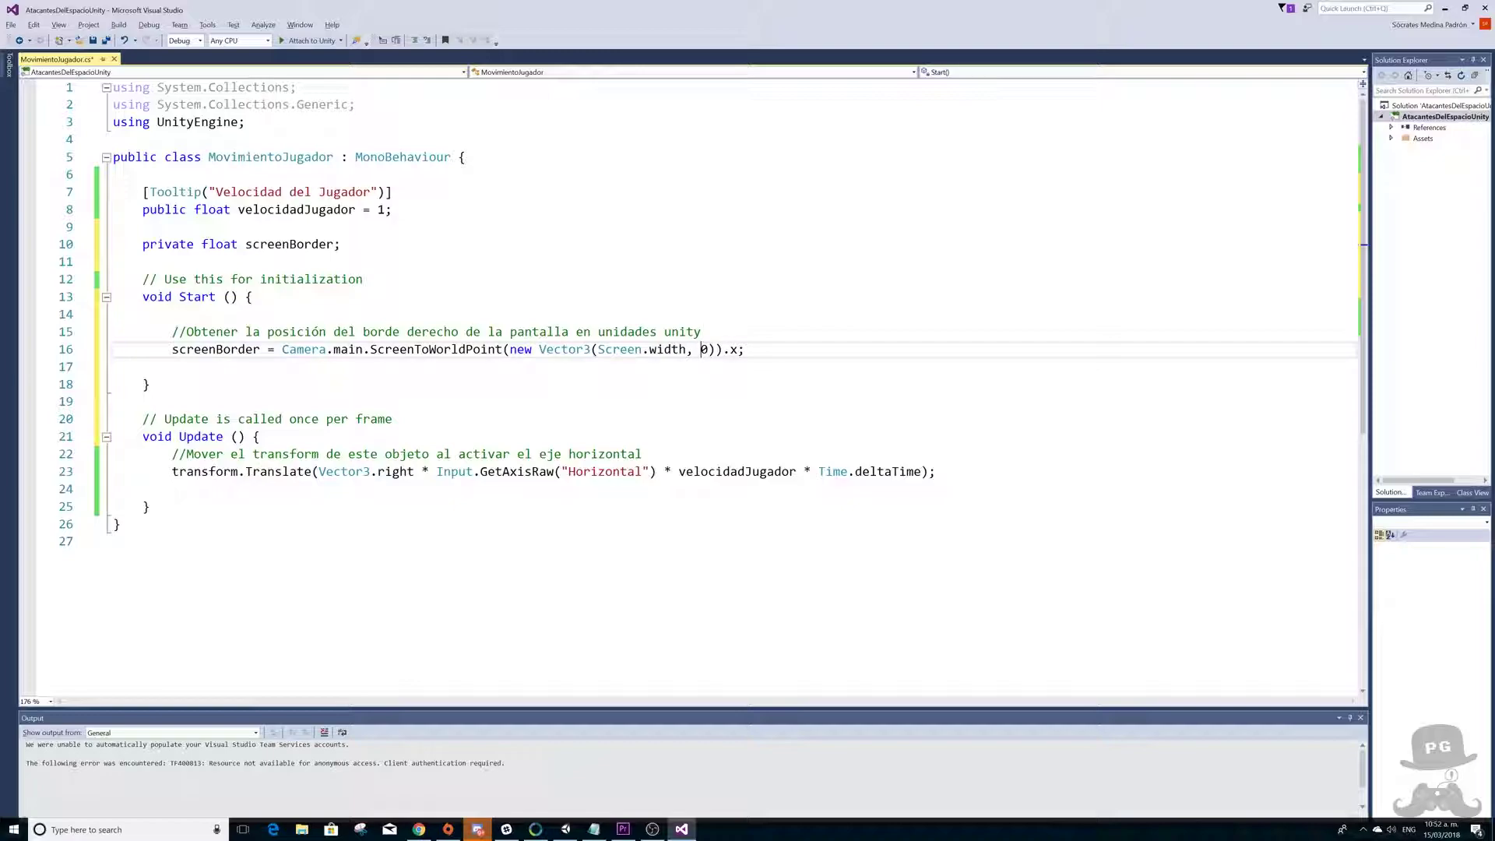
{"action": "double_click", "coordinate": [704, 350]}
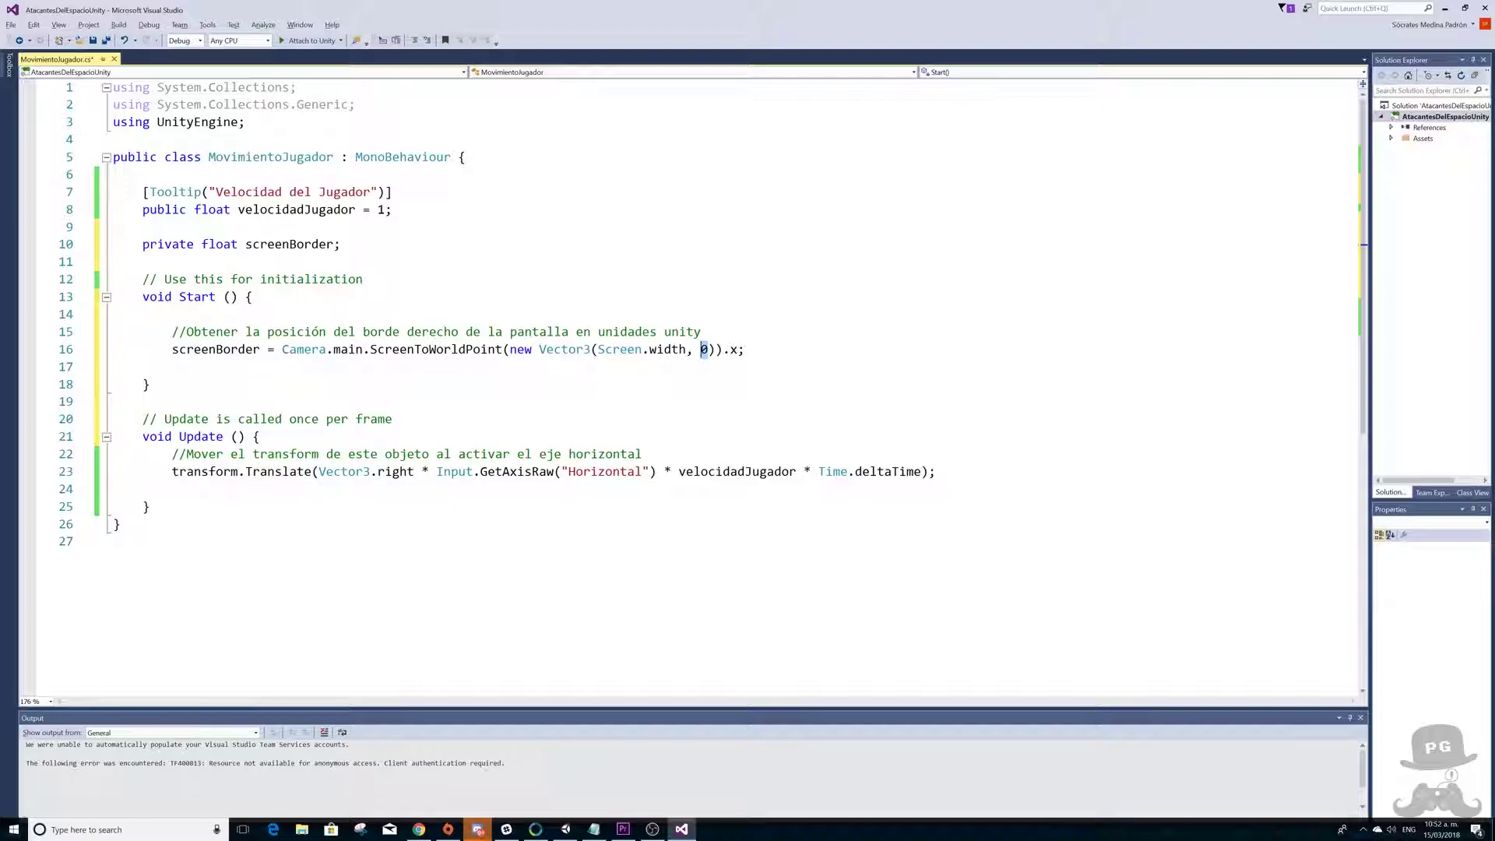
{"action": "left_click_drag", "start_coordinate": [282, 349], "coordinate": [723, 349]}
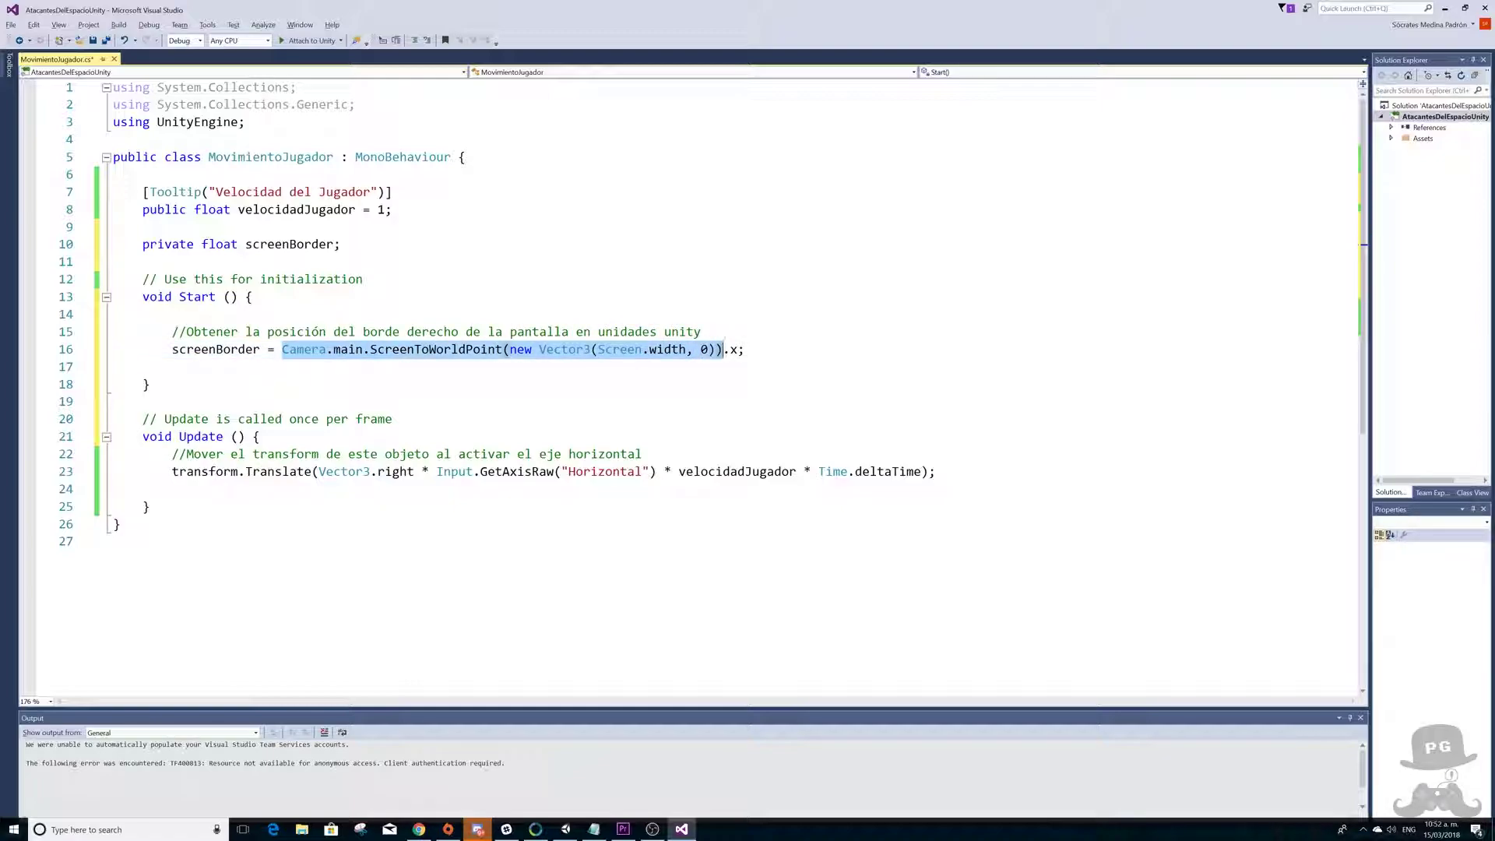
{"action": "double_click", "coordinate": [734, 350]}
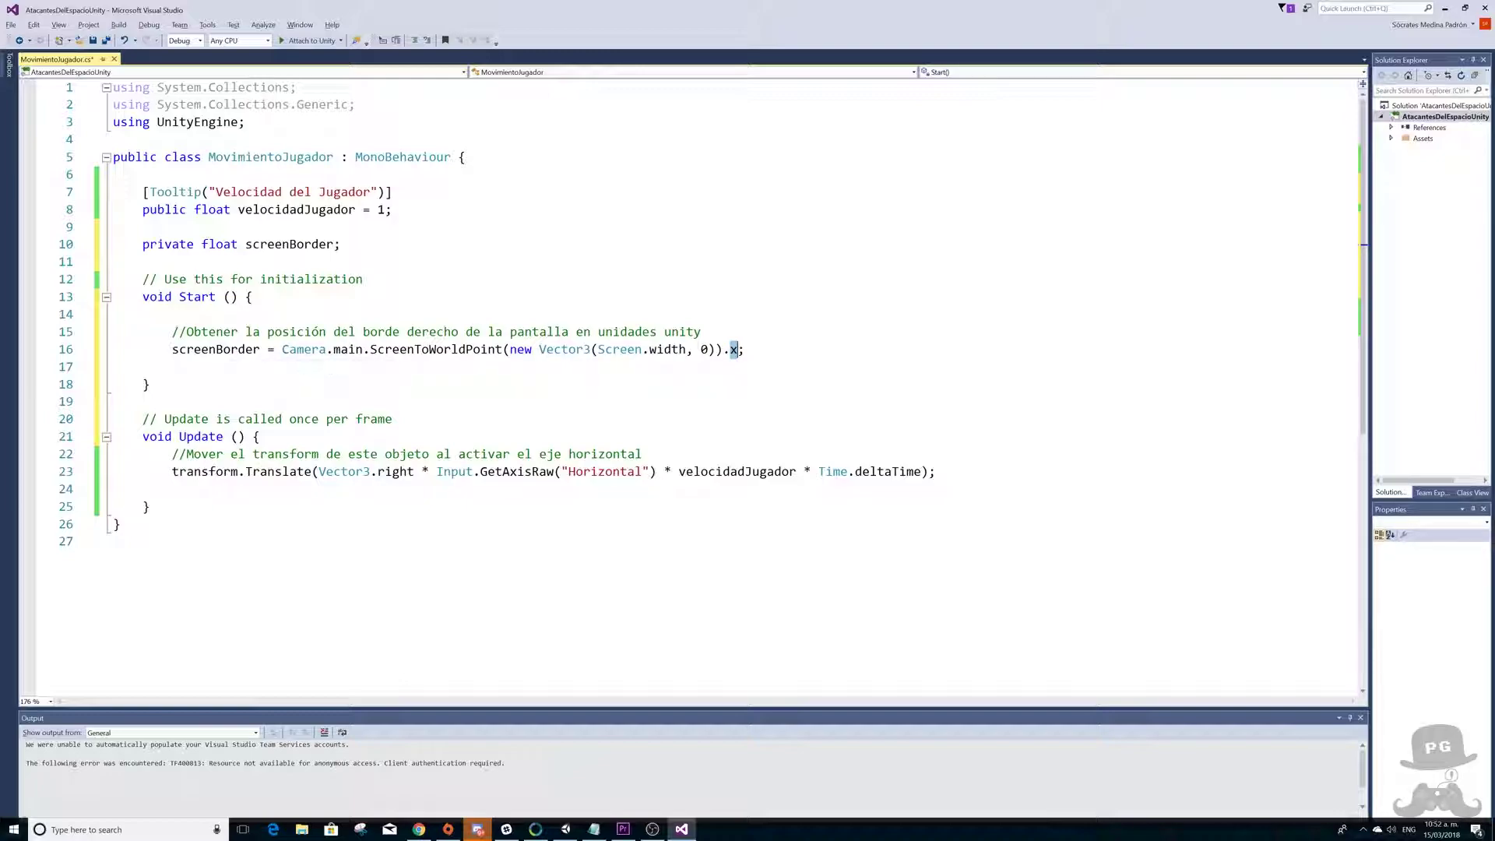
{"action": "key", "text": "alt+Tab"}
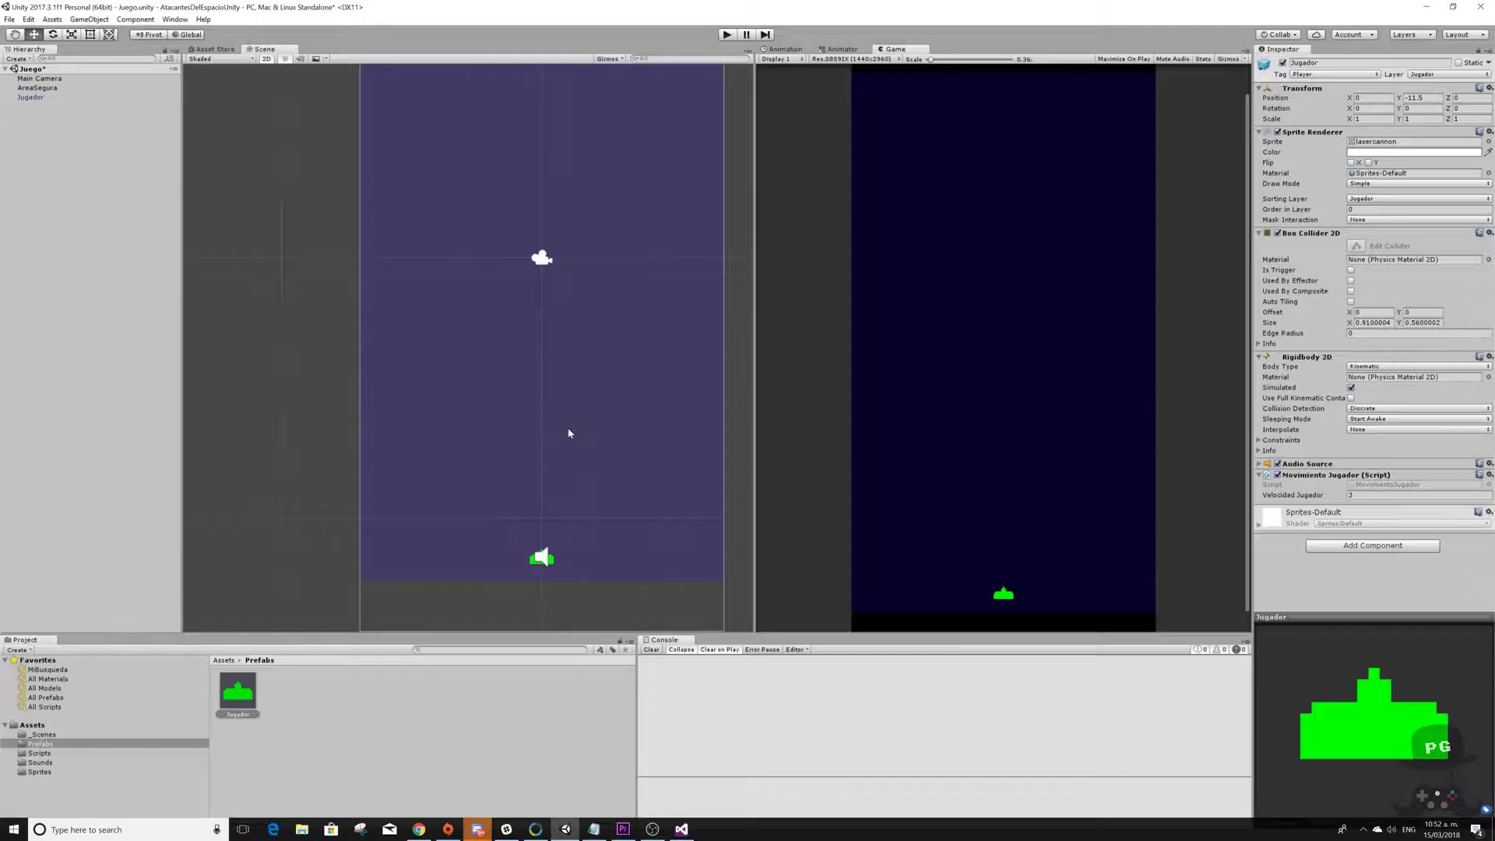
- Return to MovimientoJugador and select Screen.width inside the Vector3 on line 16
{"action": "key", "text": "alt+Tab"}
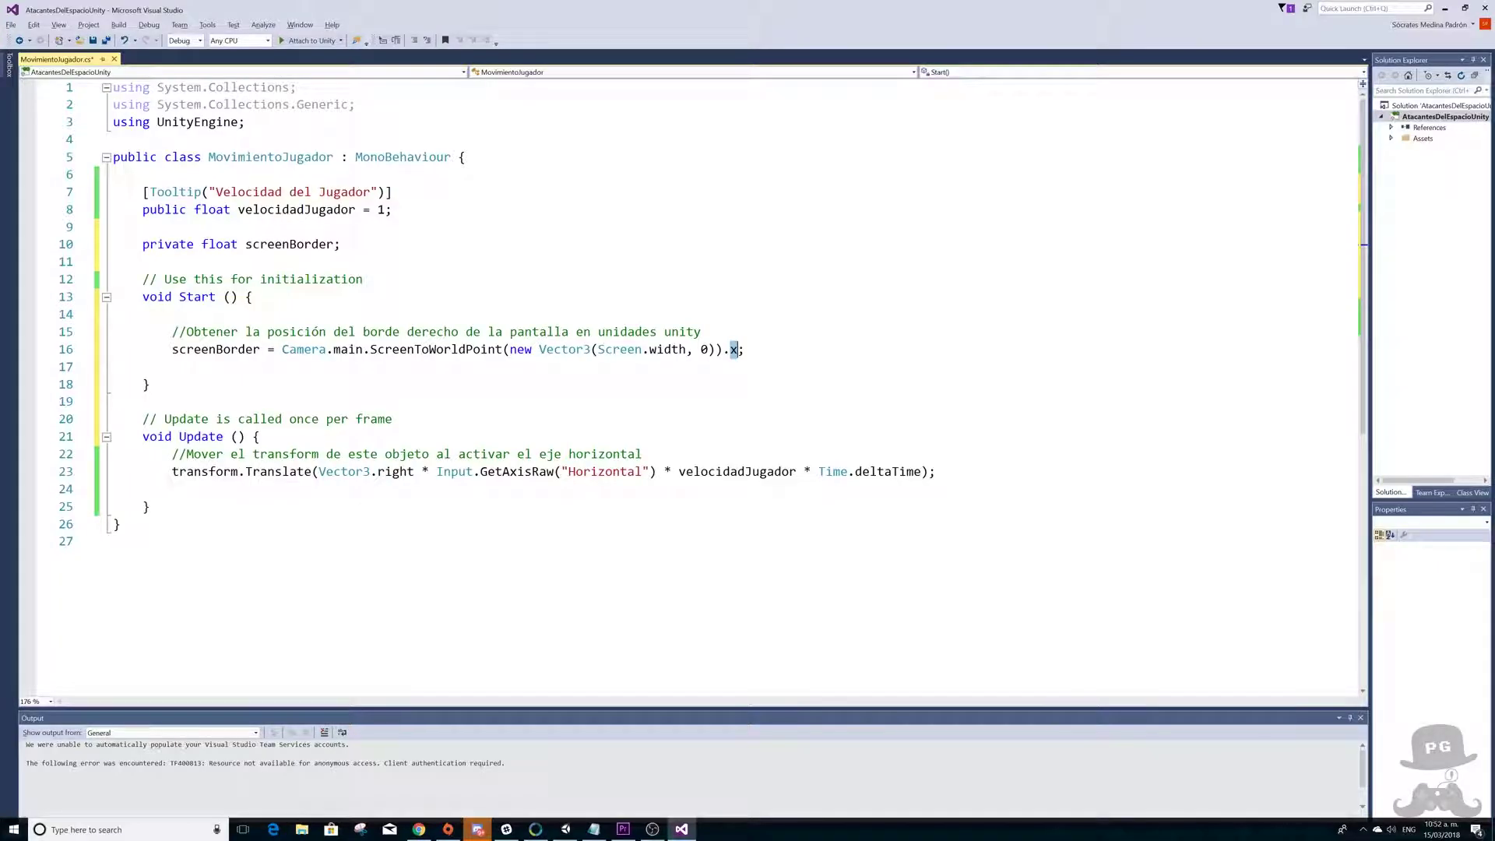
{"action": "key", "text": "alt+Tab"}
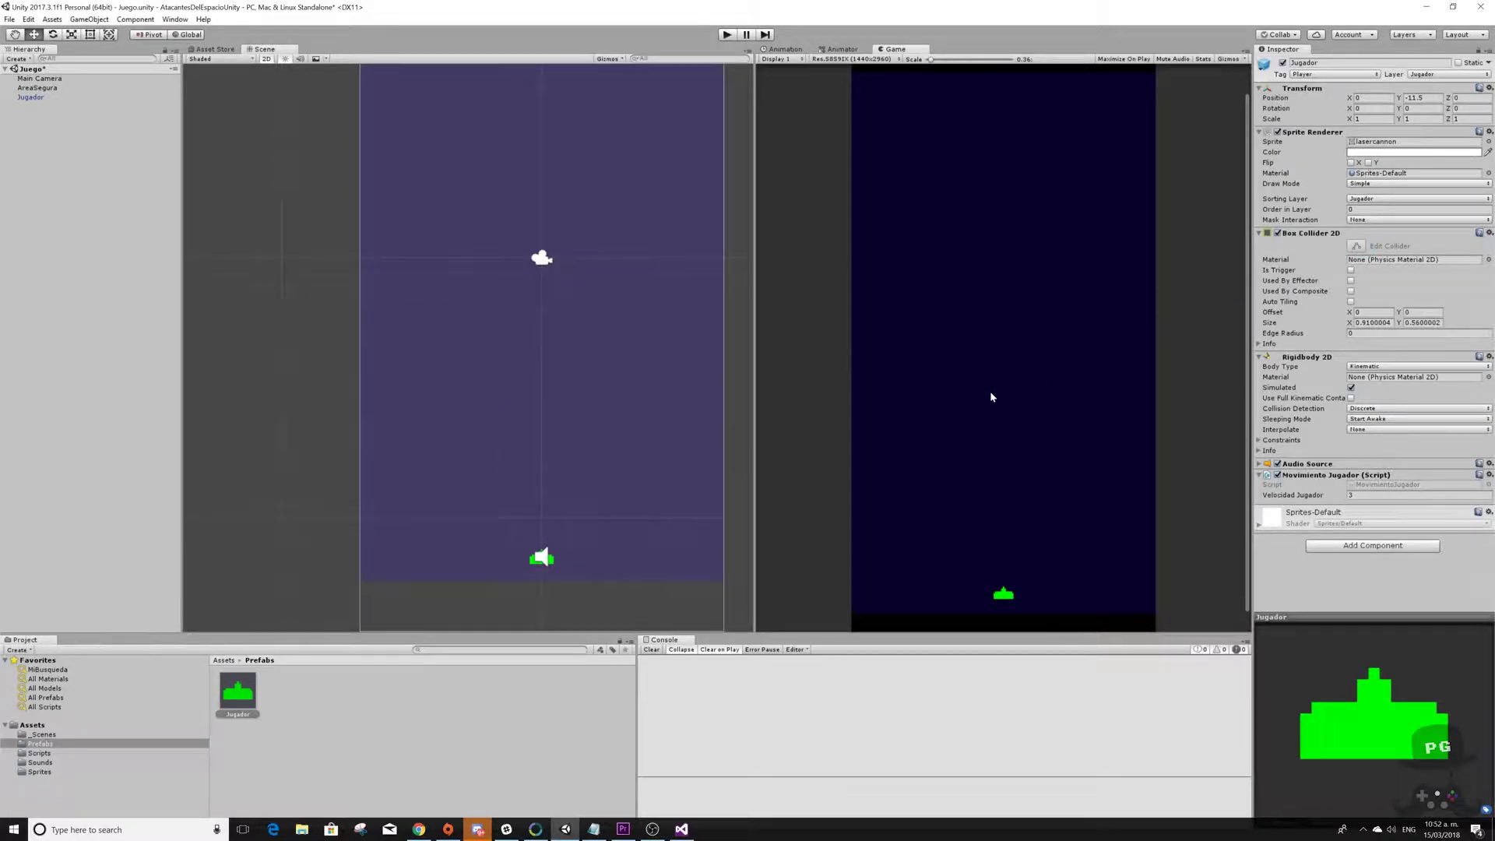
{"action": "key", "text": "alt+Tab"}
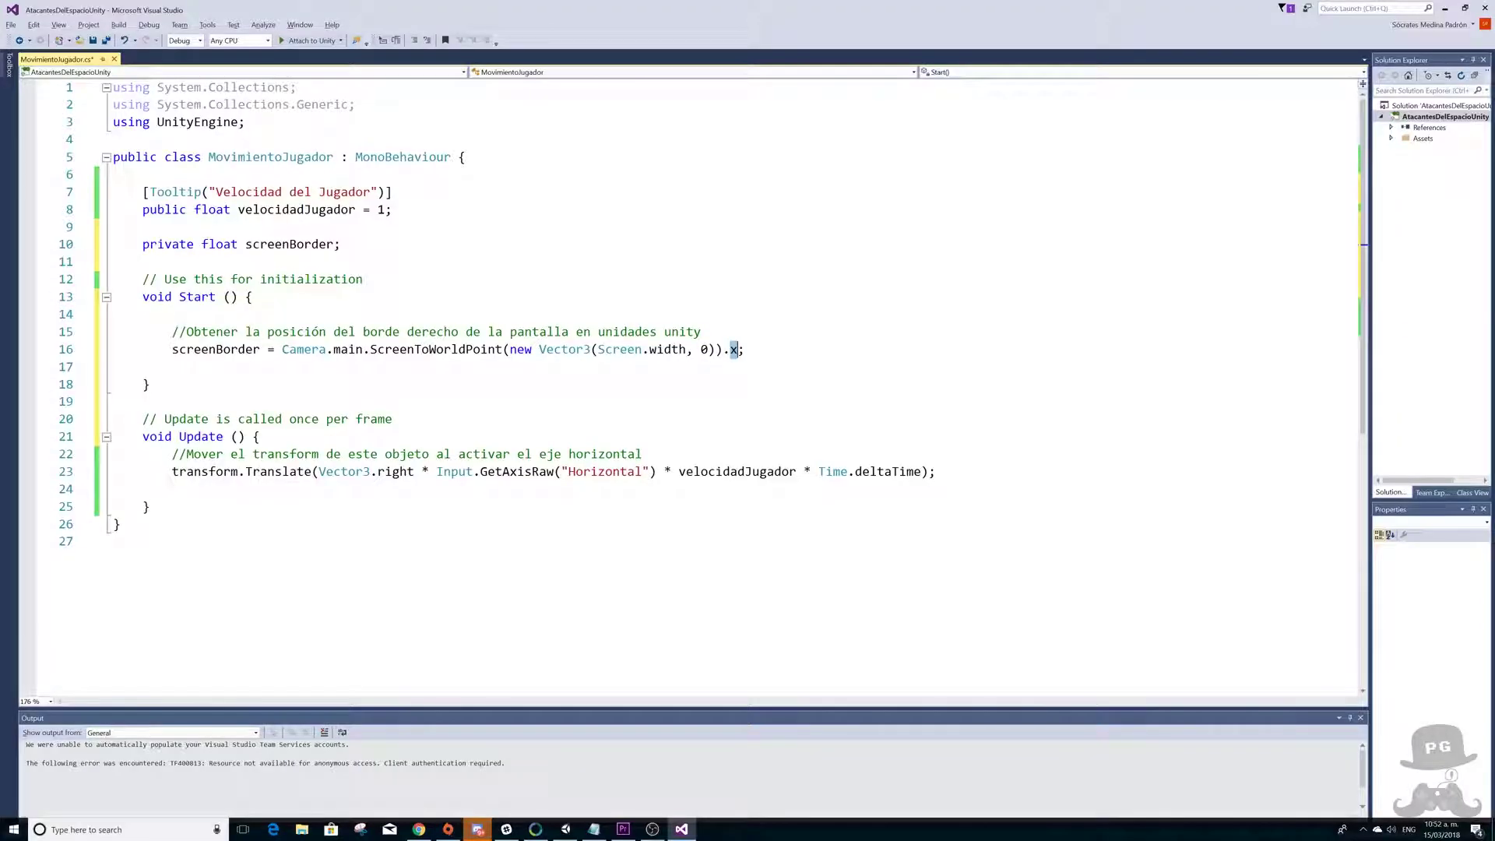
{"action": "left_click", "coordinate": [745, 350]}
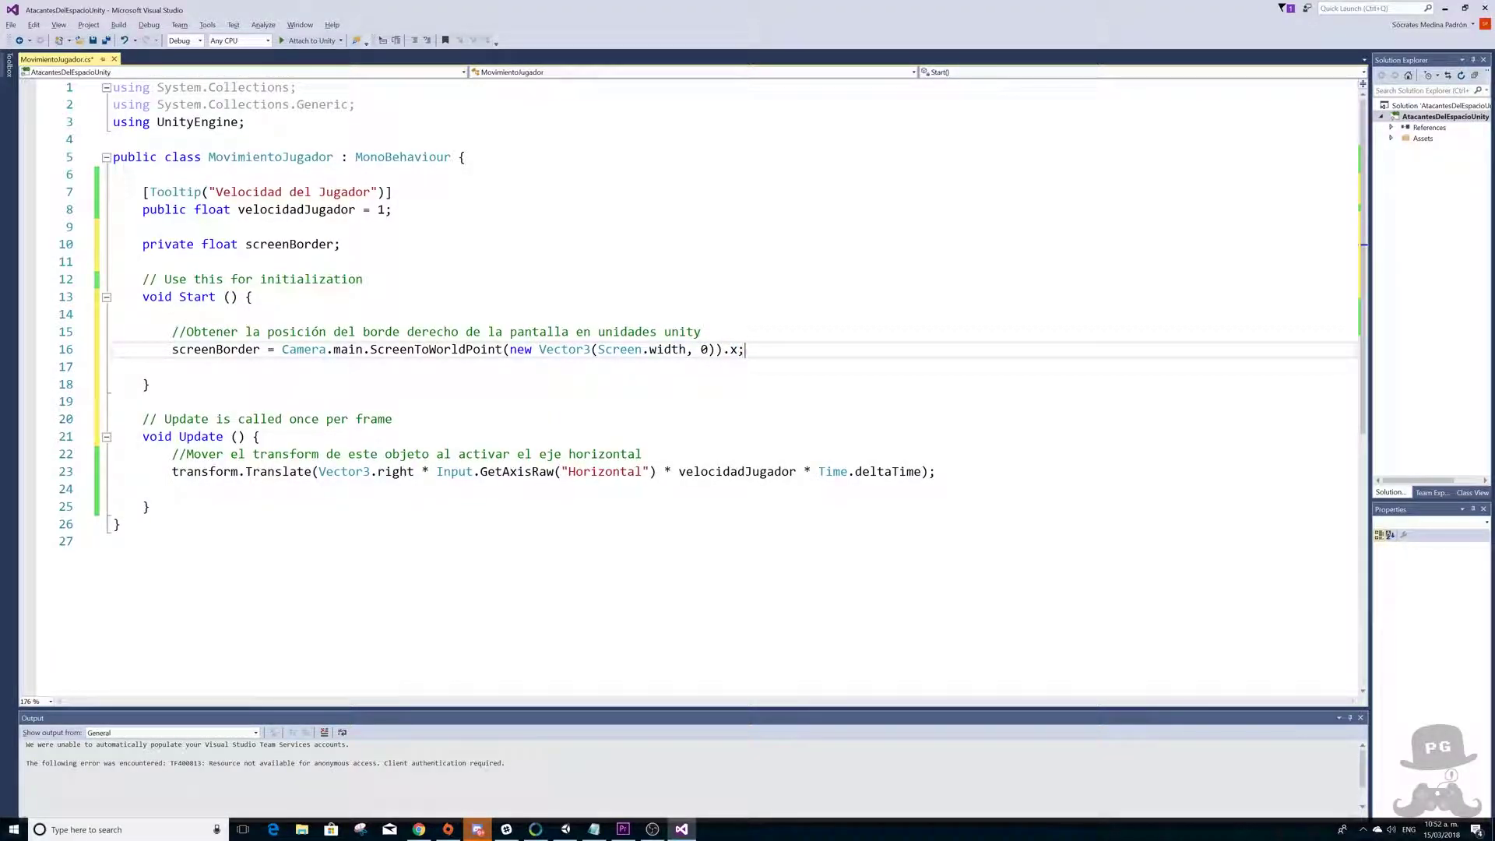
{"action": "left_click", "coordinate": [686, 350]}
{"action": "left_click_drag", "start_coordinate": [687, 350], "coordinate": [598, 349]}
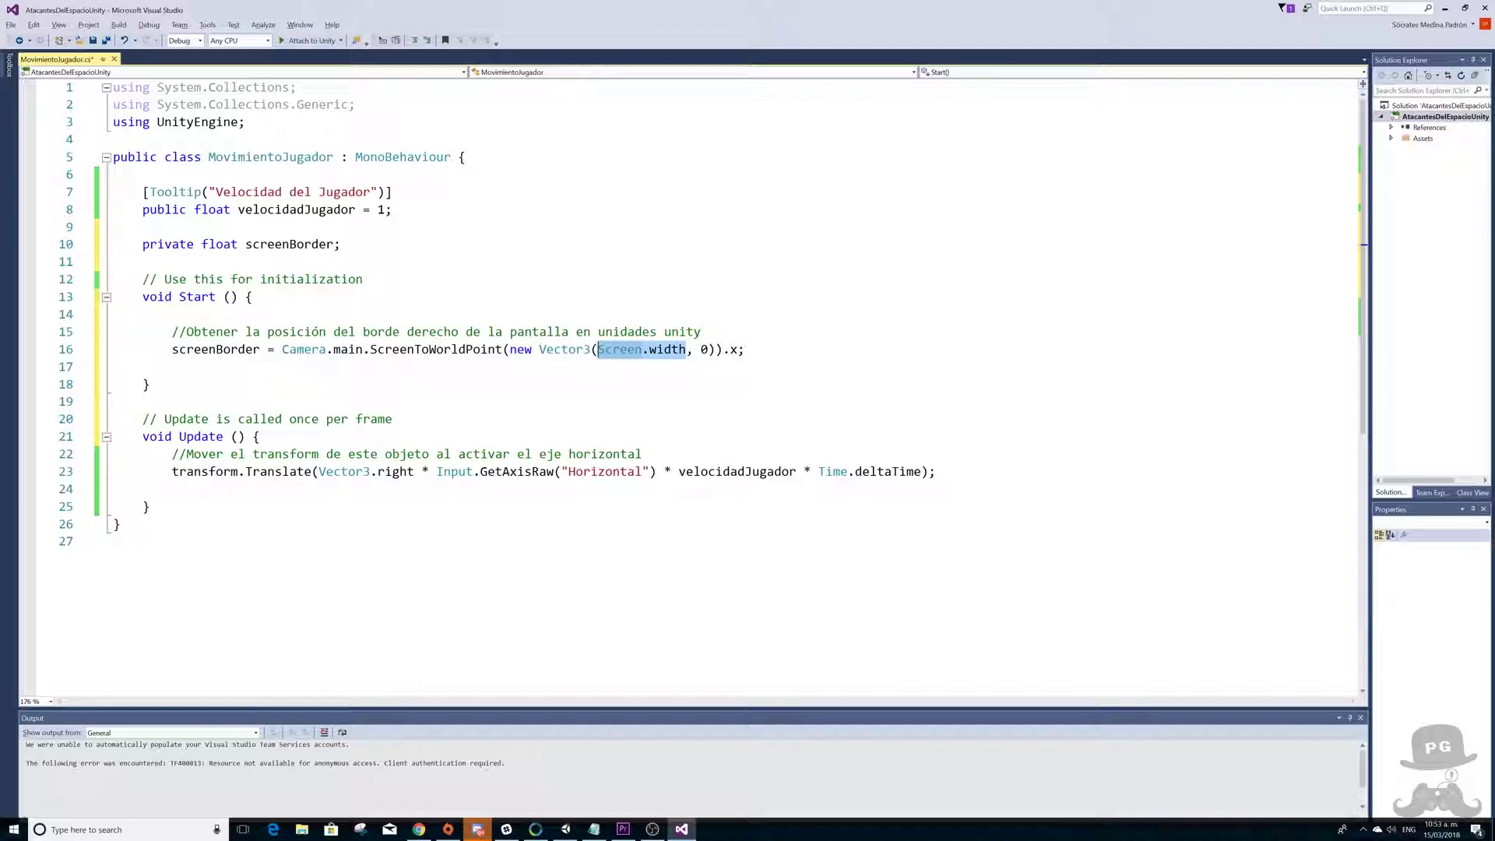
- Add maxPosition to the private float screenBorder declaration
{"action": "left_click", "coordinate": [334, 244]}
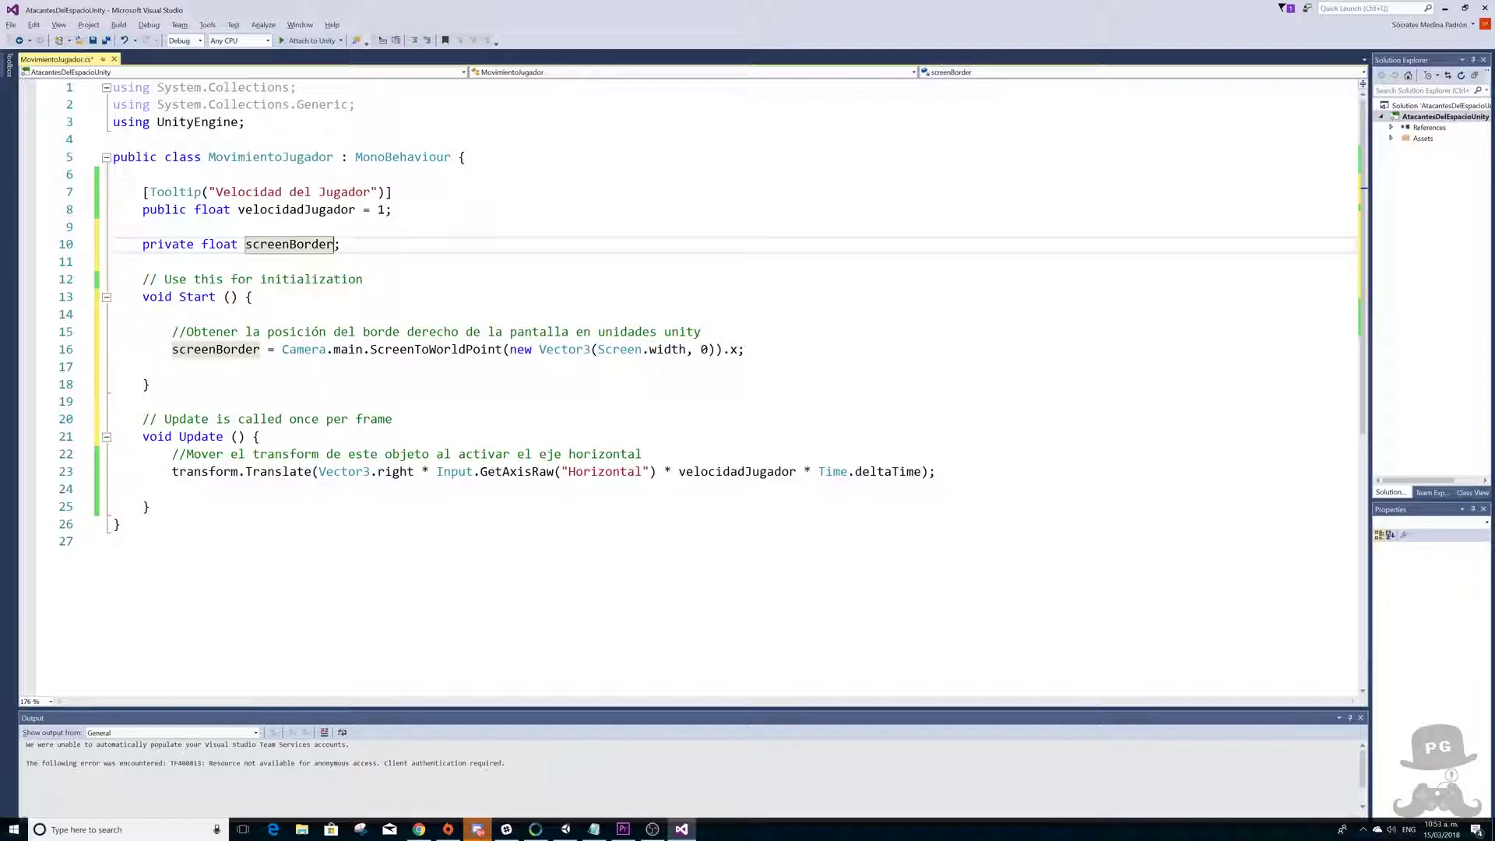
{"action": "type", "text": ", ma"}
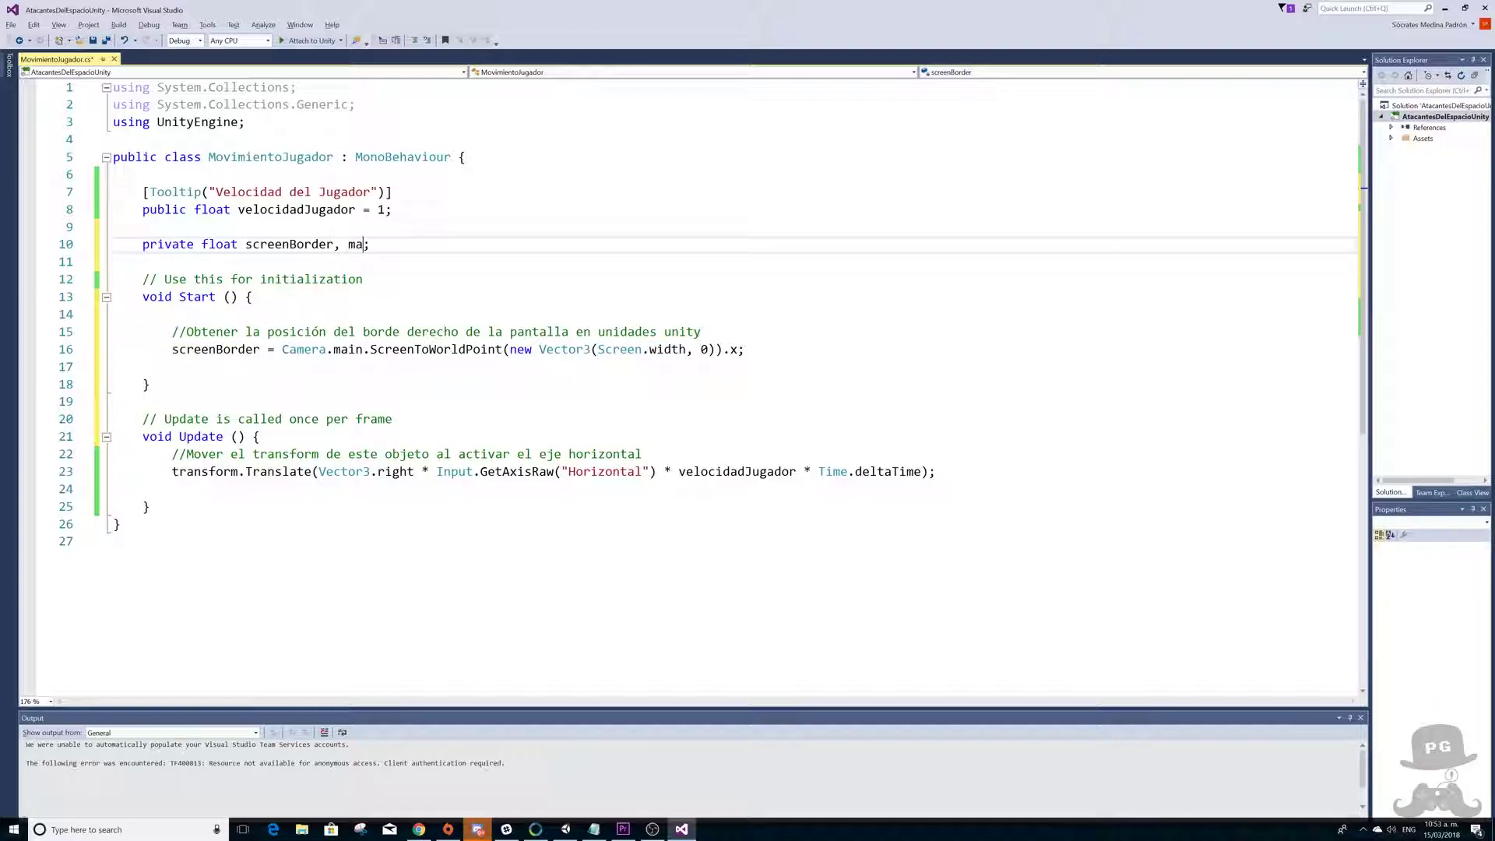
{"action": "type", "text": "x"}
{"action": "key", "text": "BackSpace"}
{"action": "type", "text": "Posi"}
{"action": "type", "text": "tion"}
- Add 'maxPosition = screenBorder;' inside Start
{"action": "left_click", "coordinate": [172, 367]}
{"action": "key", "text": "Return"}
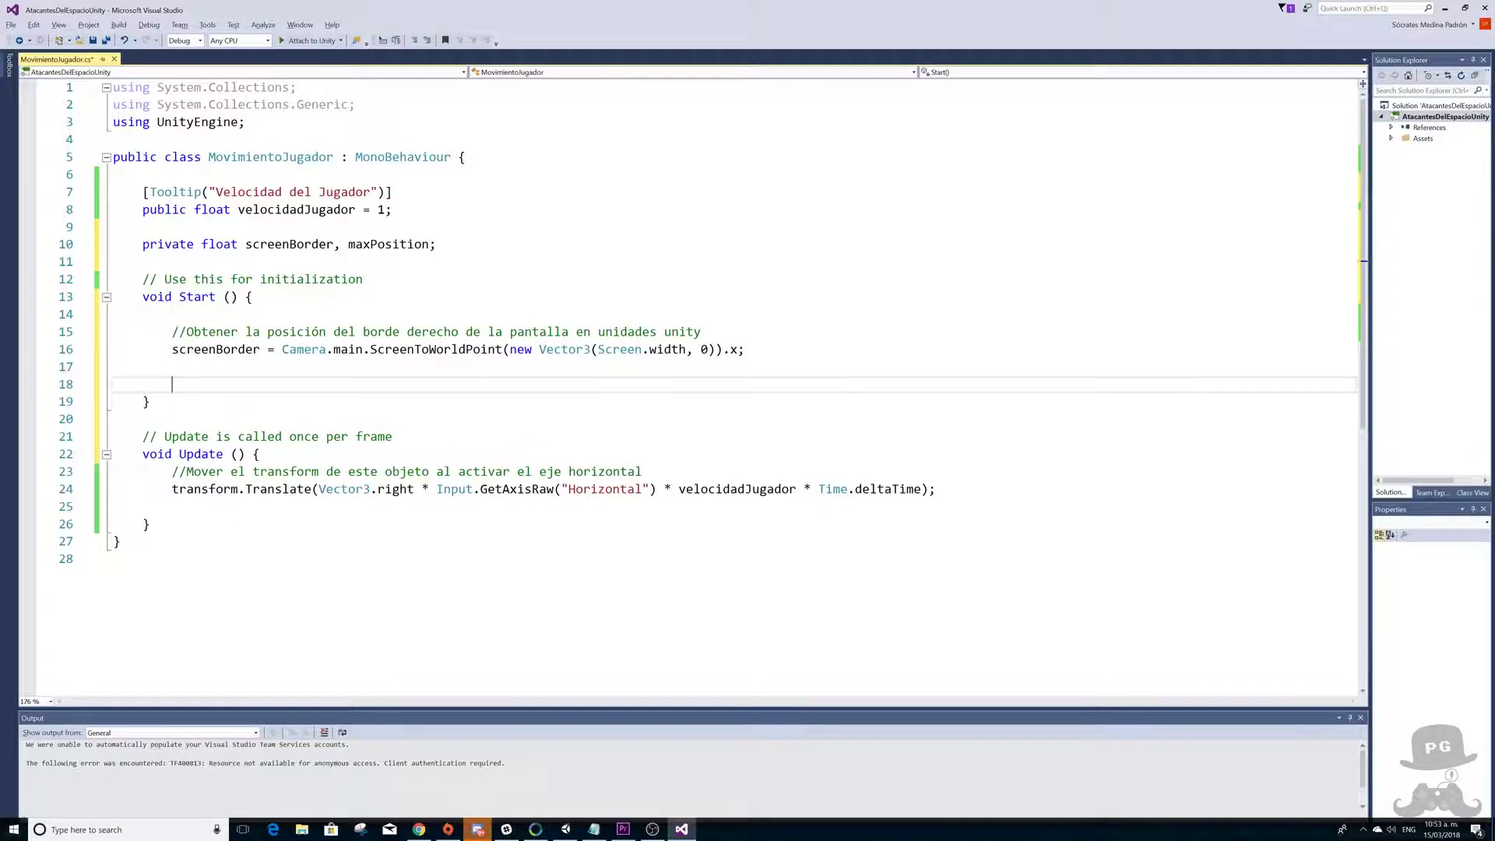
{"action": "type", "text": "maxPosition"}
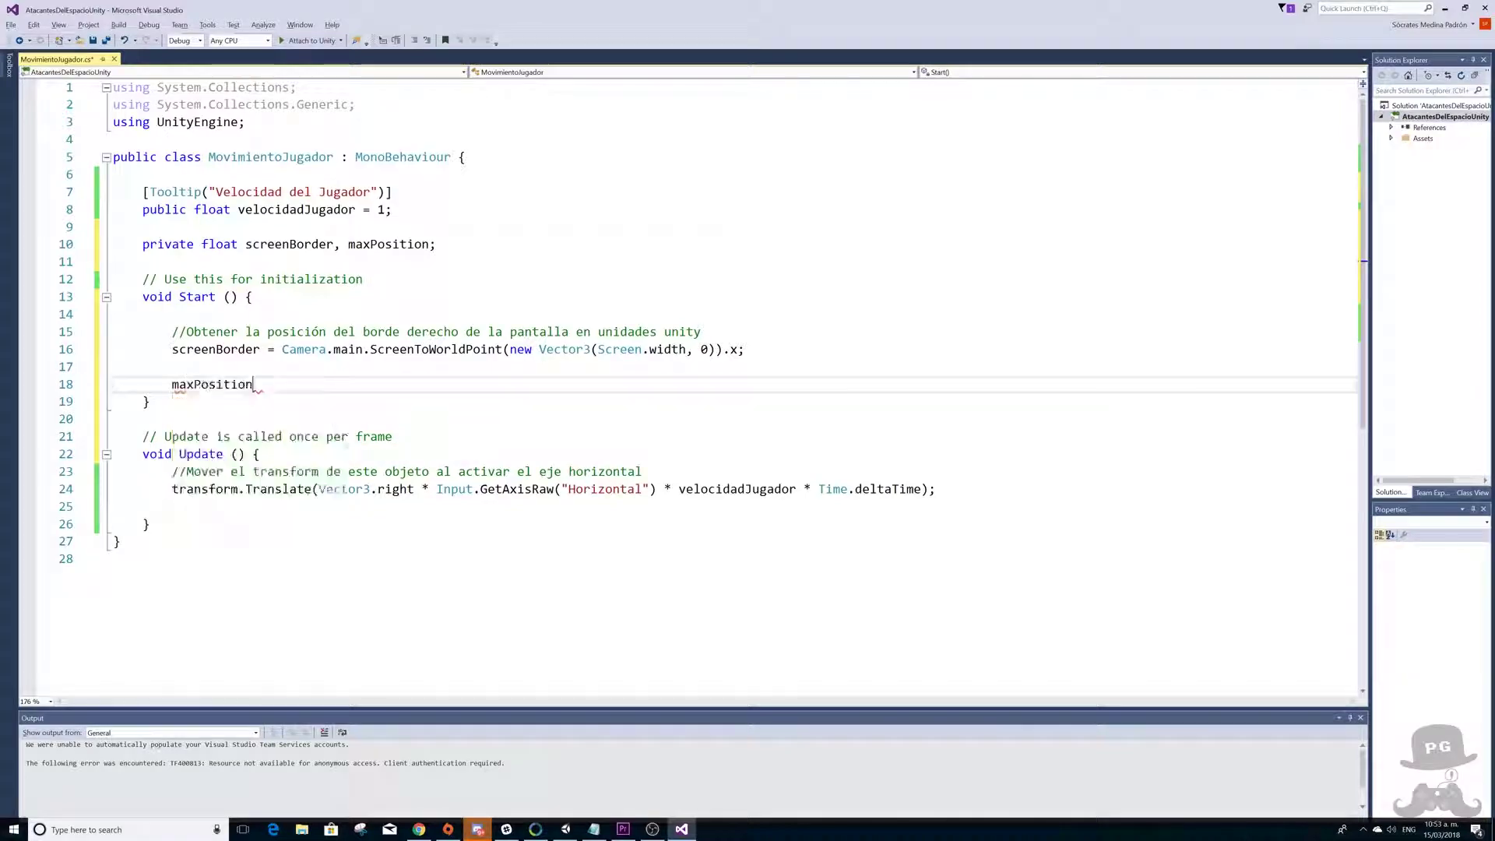
{"action": "type", "text": " ="}
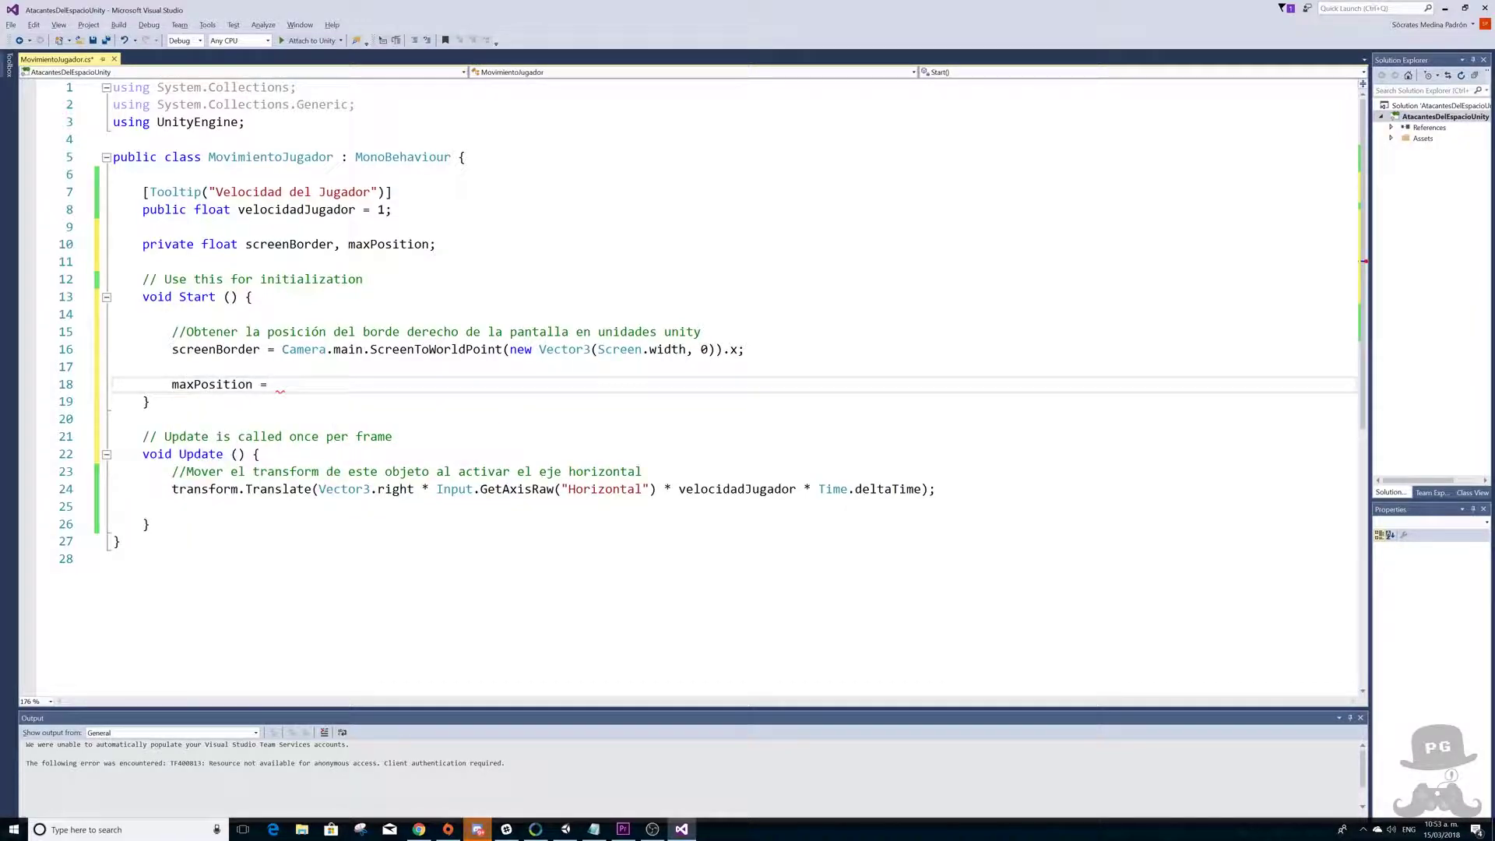
{"action": "type", "text": " scre"}
{"action": "key", "text": "Tab"}
{"action": "type", "text": ";"}
{"action": "key", "text": "Home"}
{"action": "left_click", "coordinate": [305, 384]}
{"action": "left_click", "coordinate": [305, 367]}
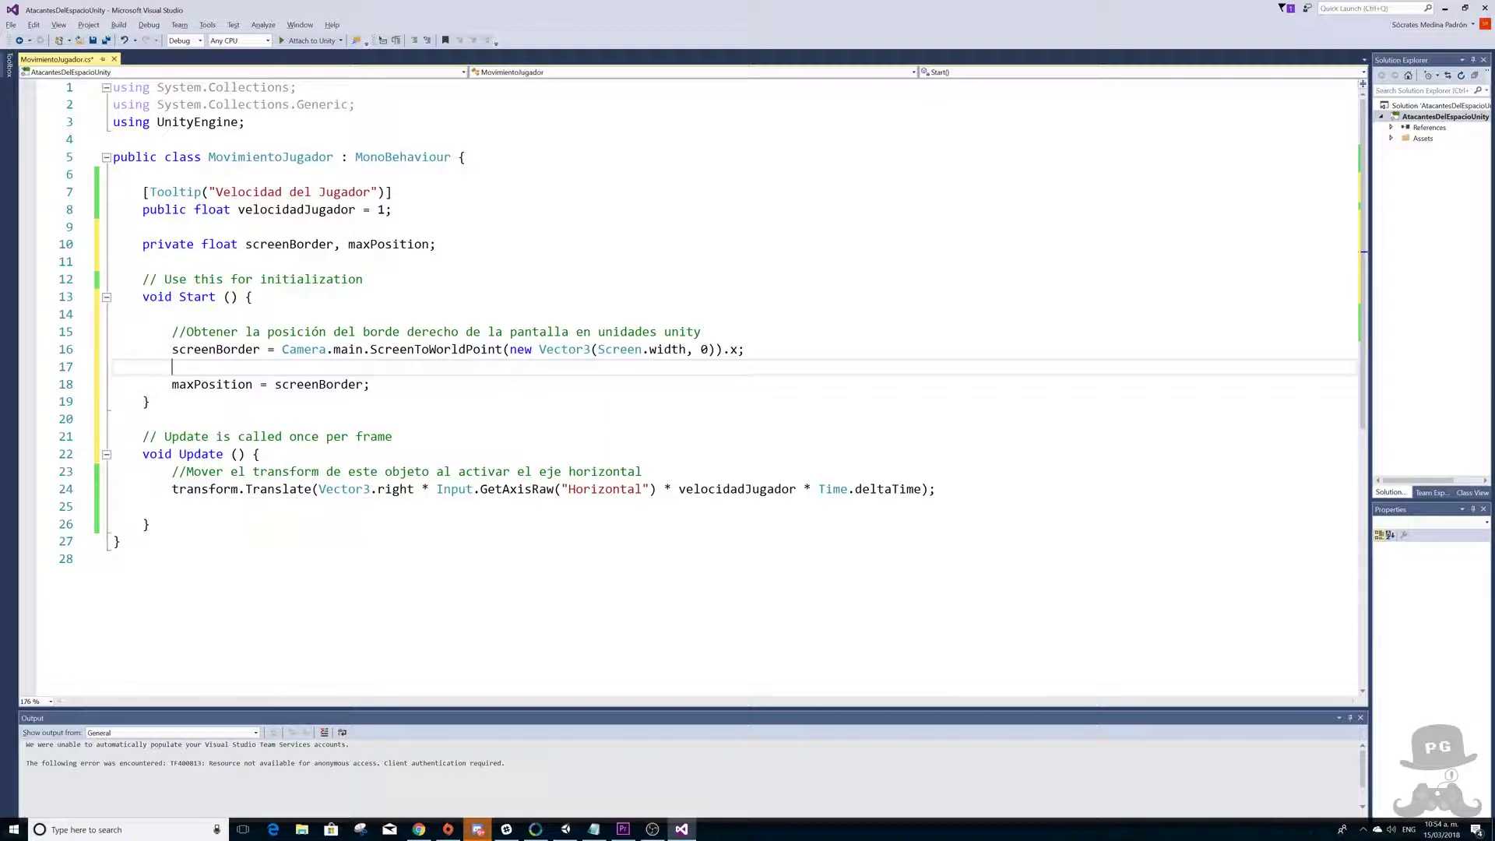
- Paste the four-line Mathf.Clamp position code below the Translate call in Update
{"action": "left_click", "coordinate": [173, 489]}
{"action": "left_click_drag", "start_coordinate": [172, 489], "coordinate": [524, 471]}
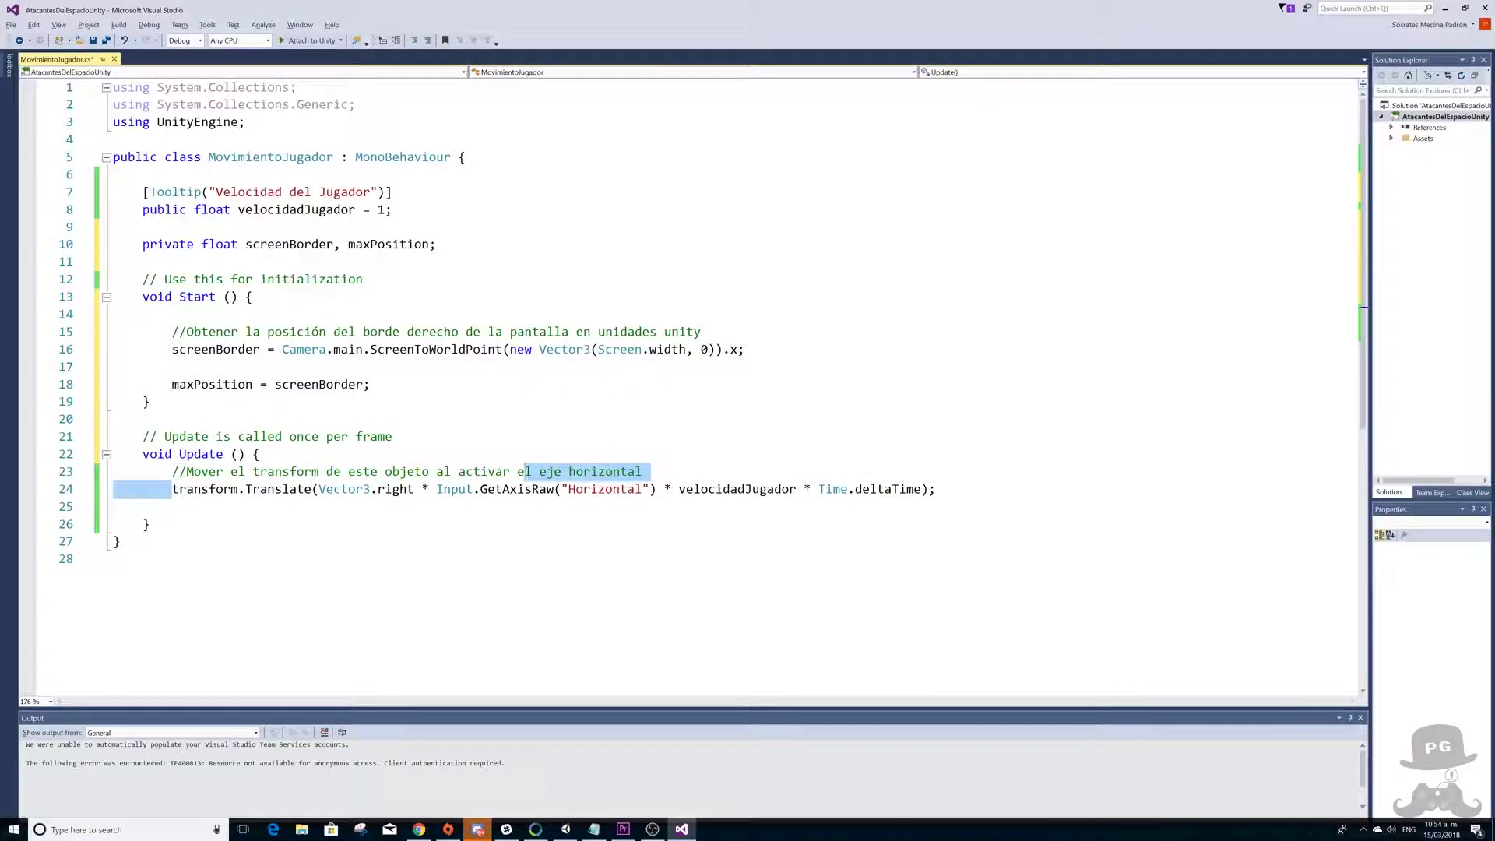
{"action": "left_click", "coordinate": [194, 506]}
{"action": "type", "text": "//restringir el movimiento del jugador a la posición máxima a la derecha y a la izquierda Vector3 pos = transform.position; pos.x = Mathf.Clamp(transform.position.x, -maxPosition, maxPosition); transform.position = pos;"}
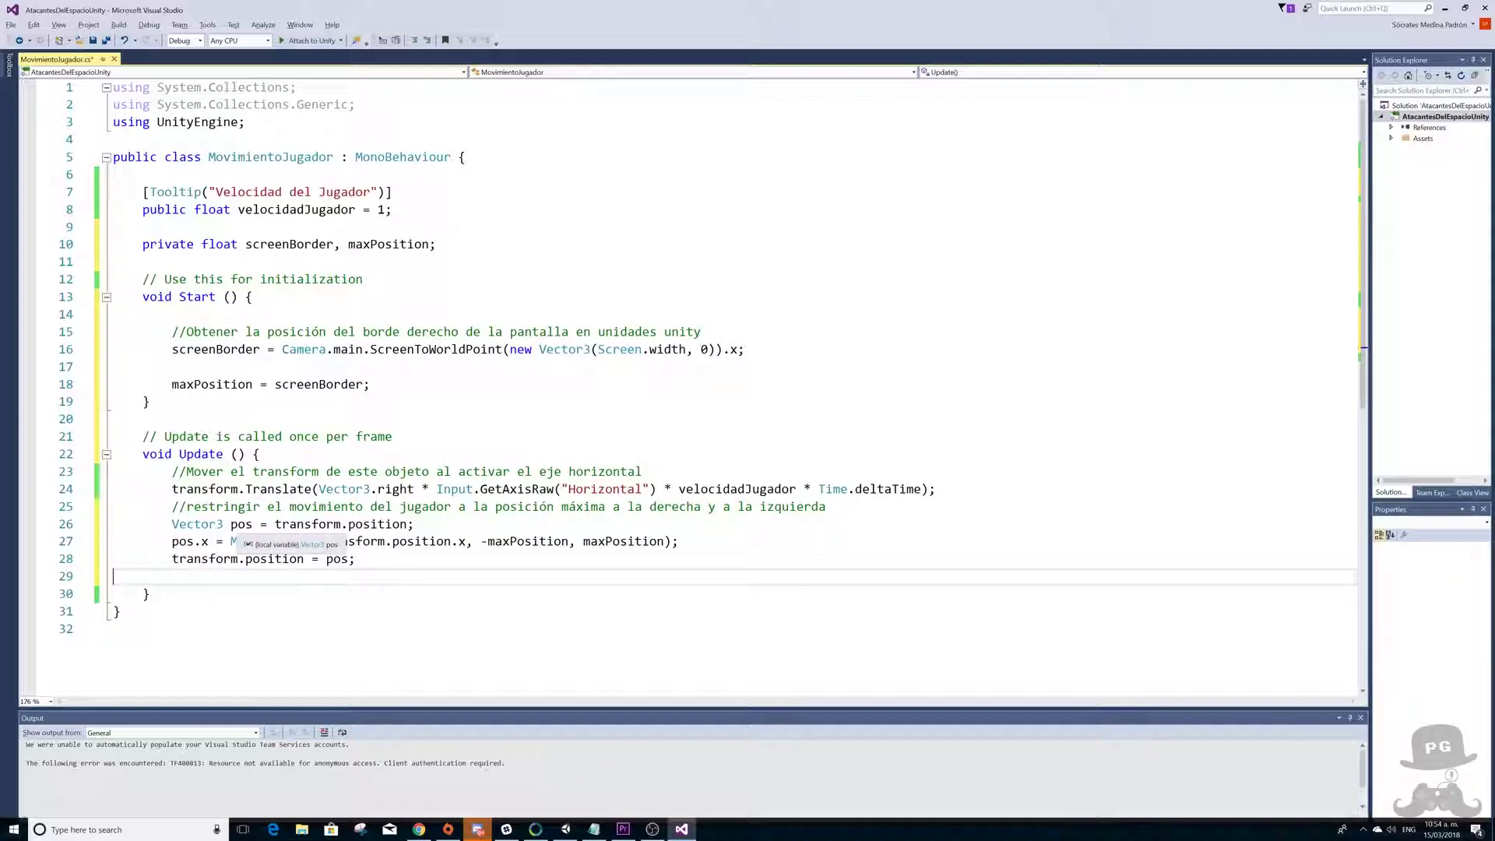
{"action": "double_click", "coordinate": [241, 524]}
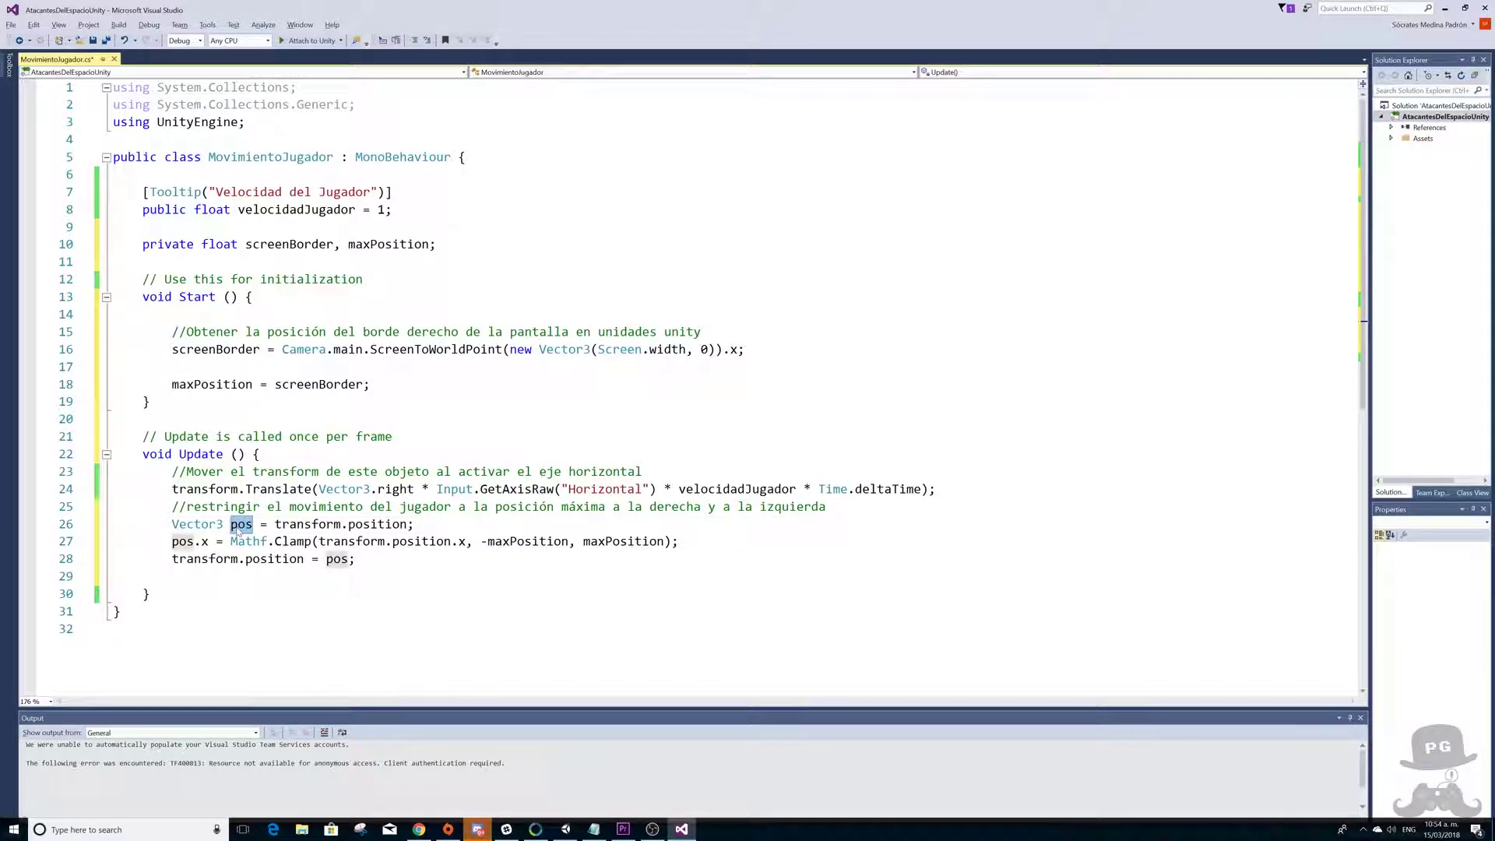
{"action": "left_click_drag", "start_coordinate": [274, 524], "coordinate": [413, 524]}
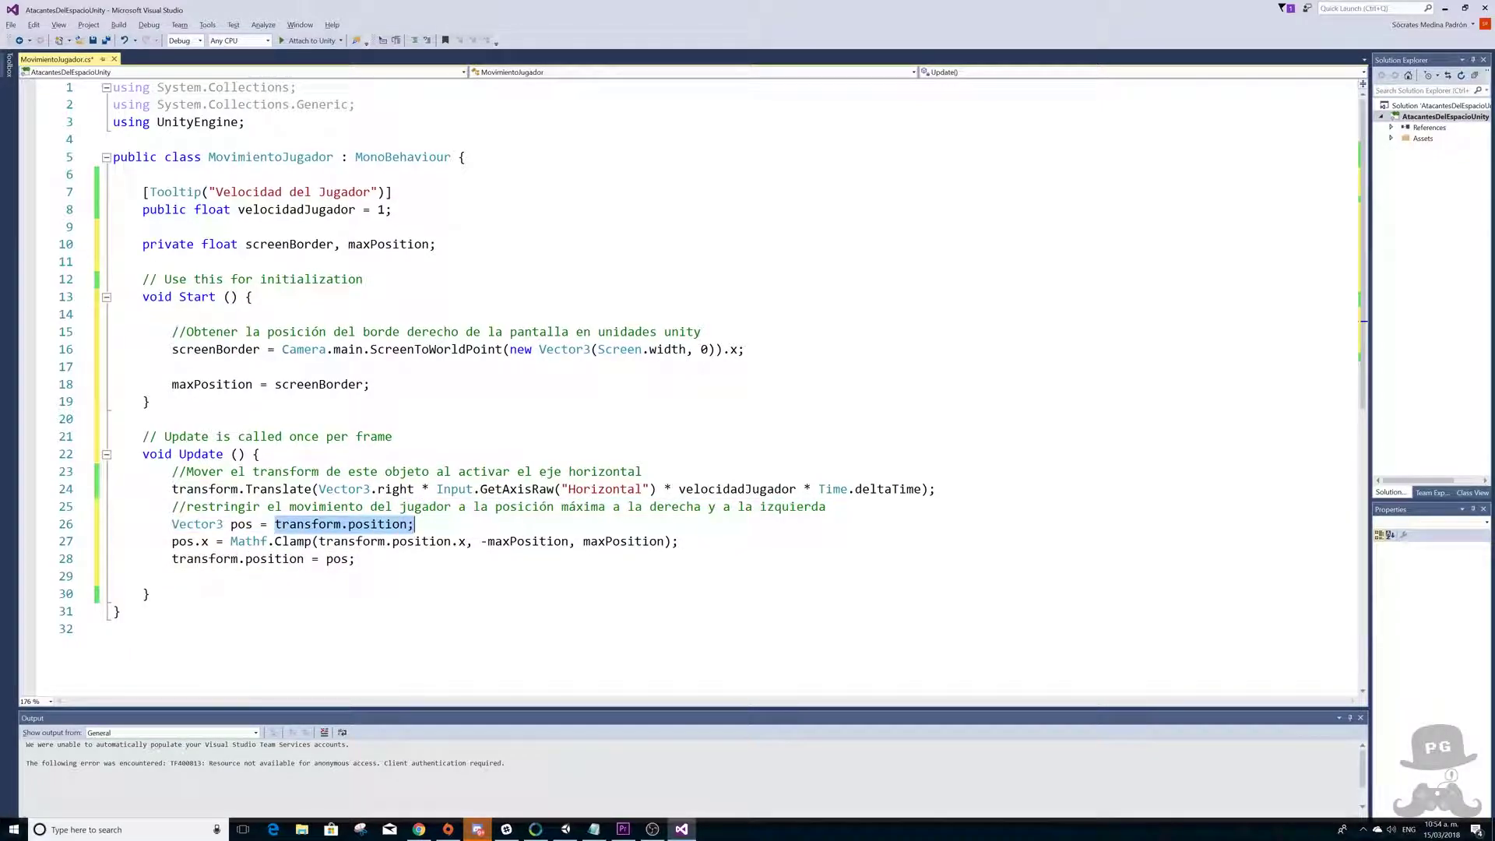
{"action": "left_click", "coordinate": [194, 541]}
{"action": "left_click", "coordinate": [204, 541]}
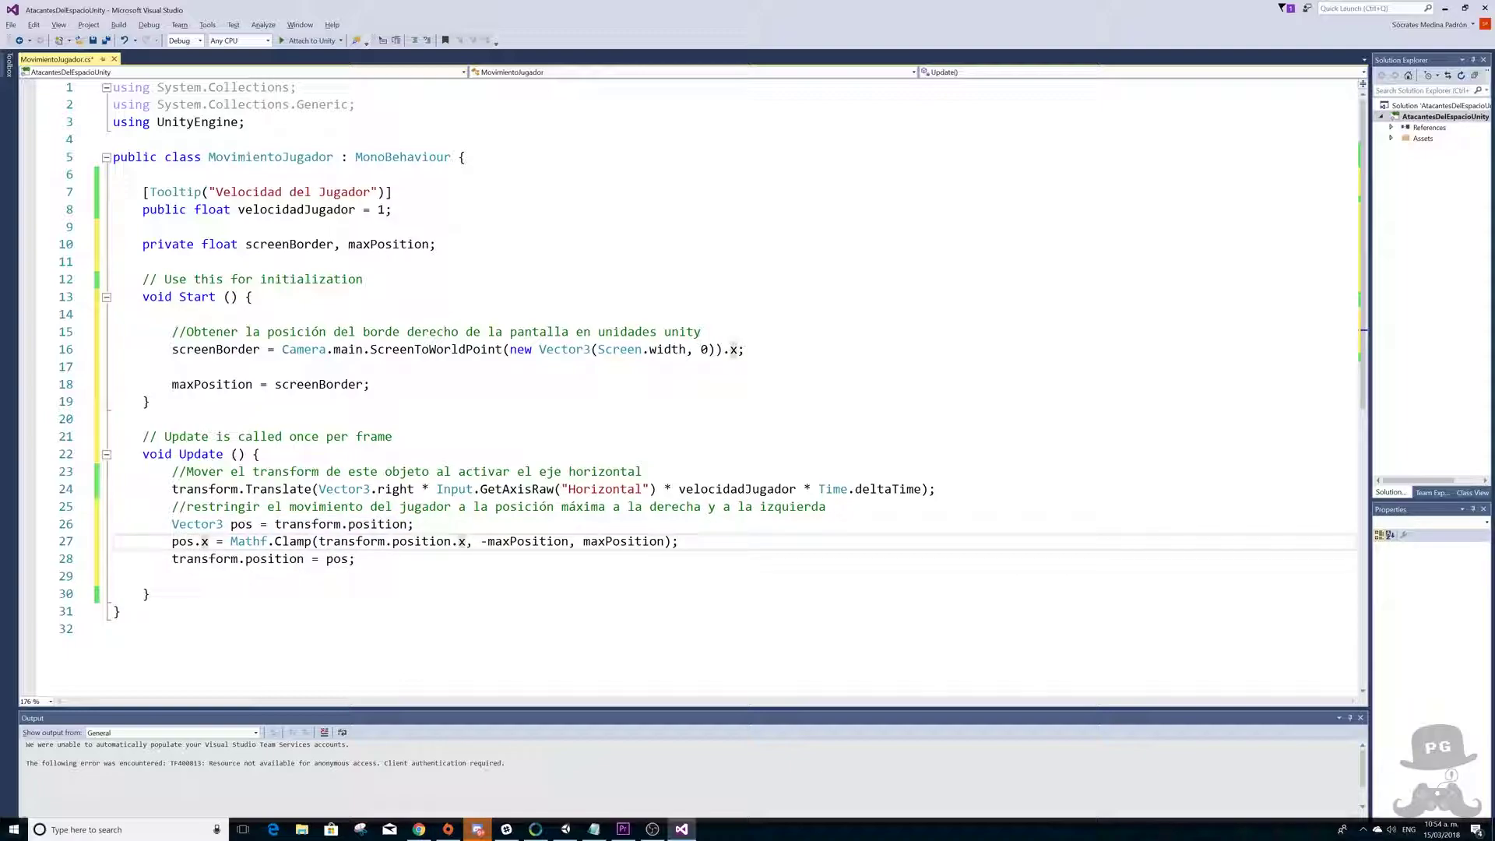
{"action": "left_click", "coordinate": [237, 541]}
{"action": "double_click", "coordinate": [242, 541]}
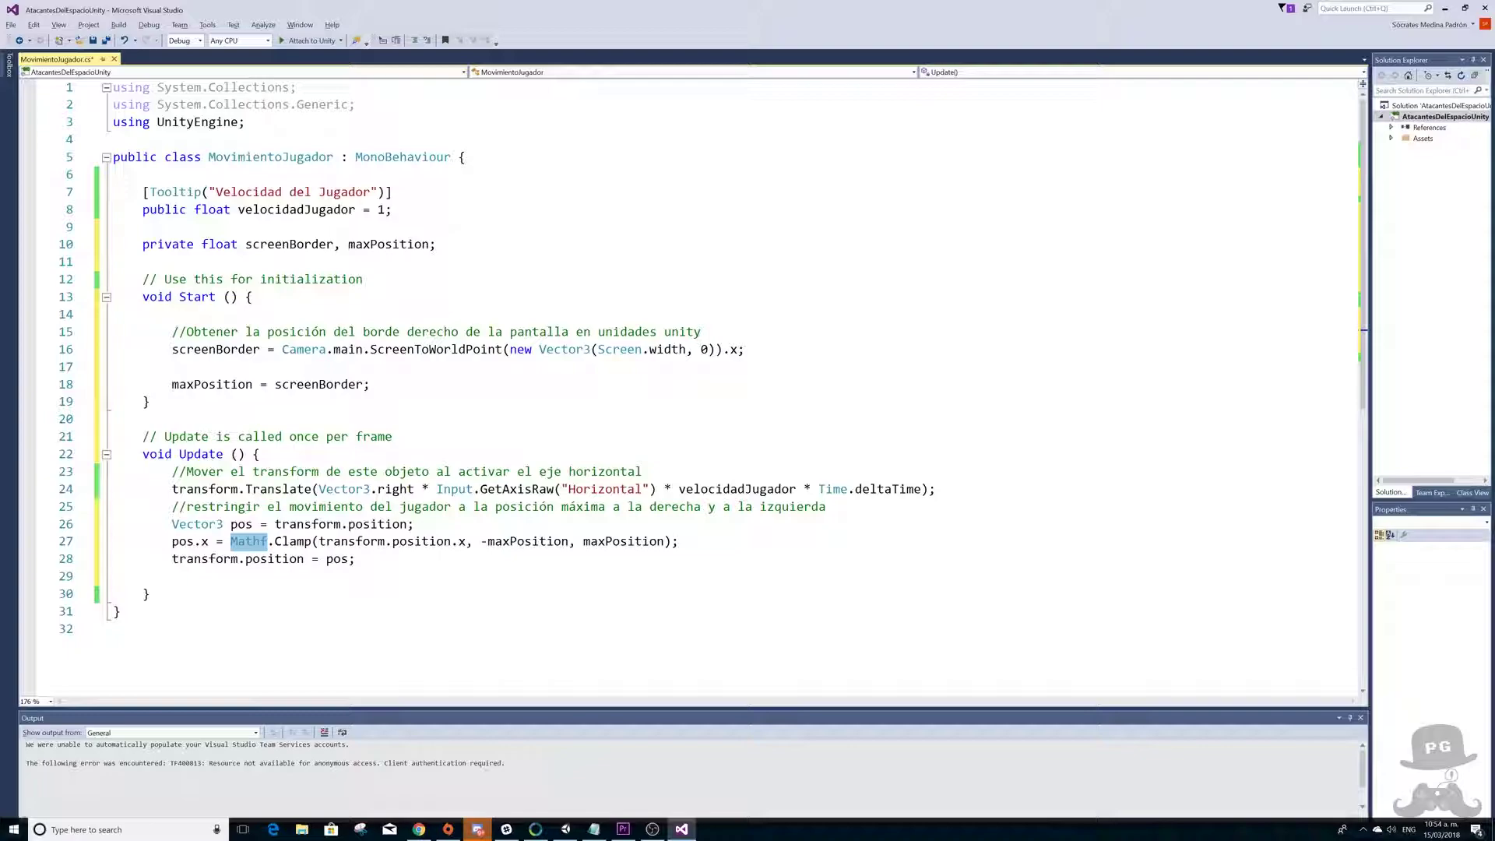
{"action": "left_click", "coordinate": [292, 541]}
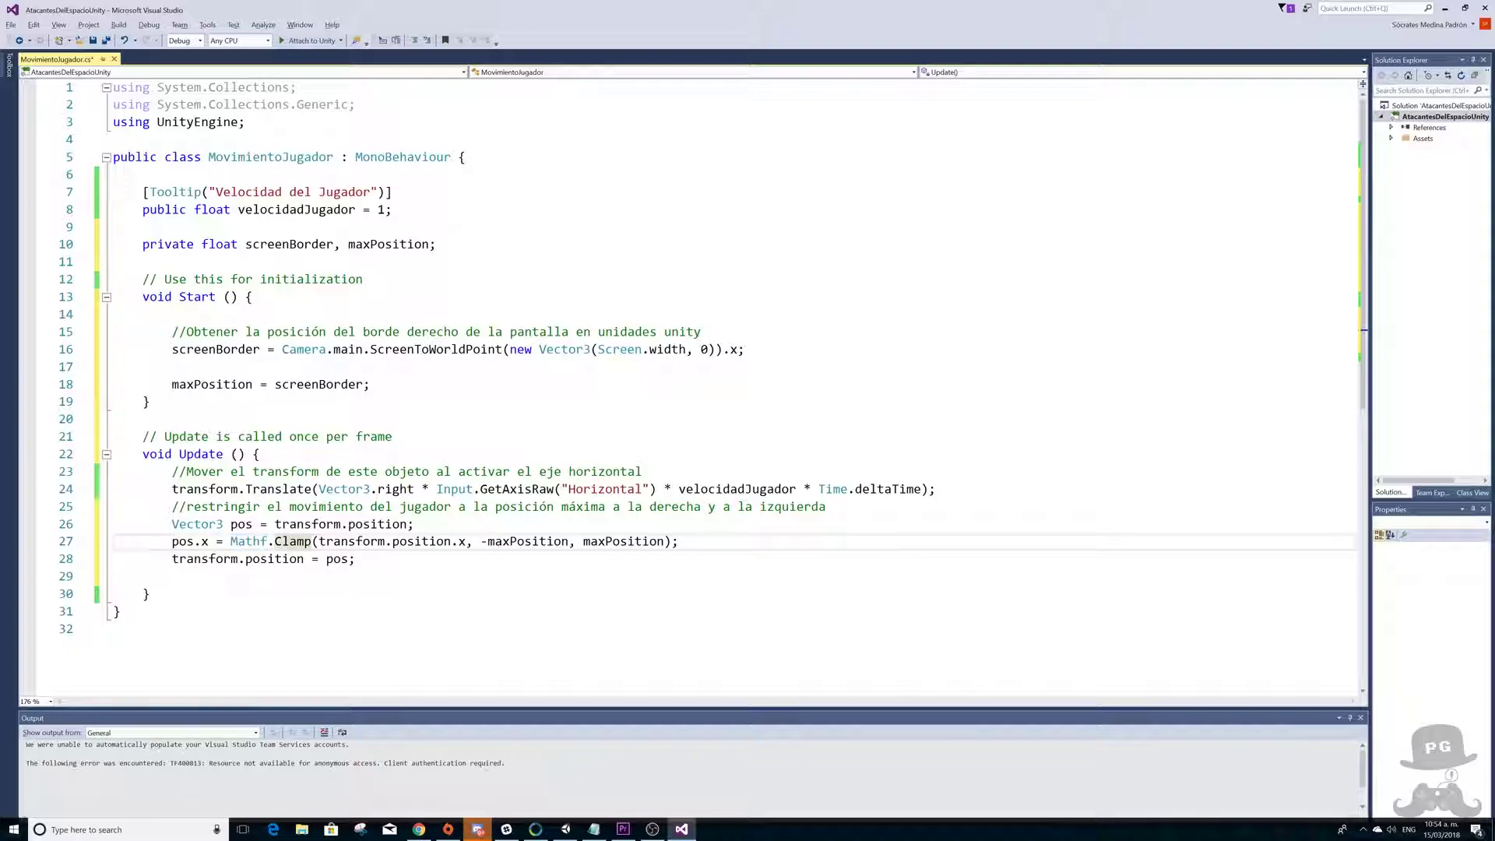
{"action": "mouse_move", "coordinate": [290, 541]}
{"action": "mouse_move", "coordinate": [205, 543]}
{"action": "left_click_drag", "start_coordinate": [466, 541], "coordinate": [319, 541]}
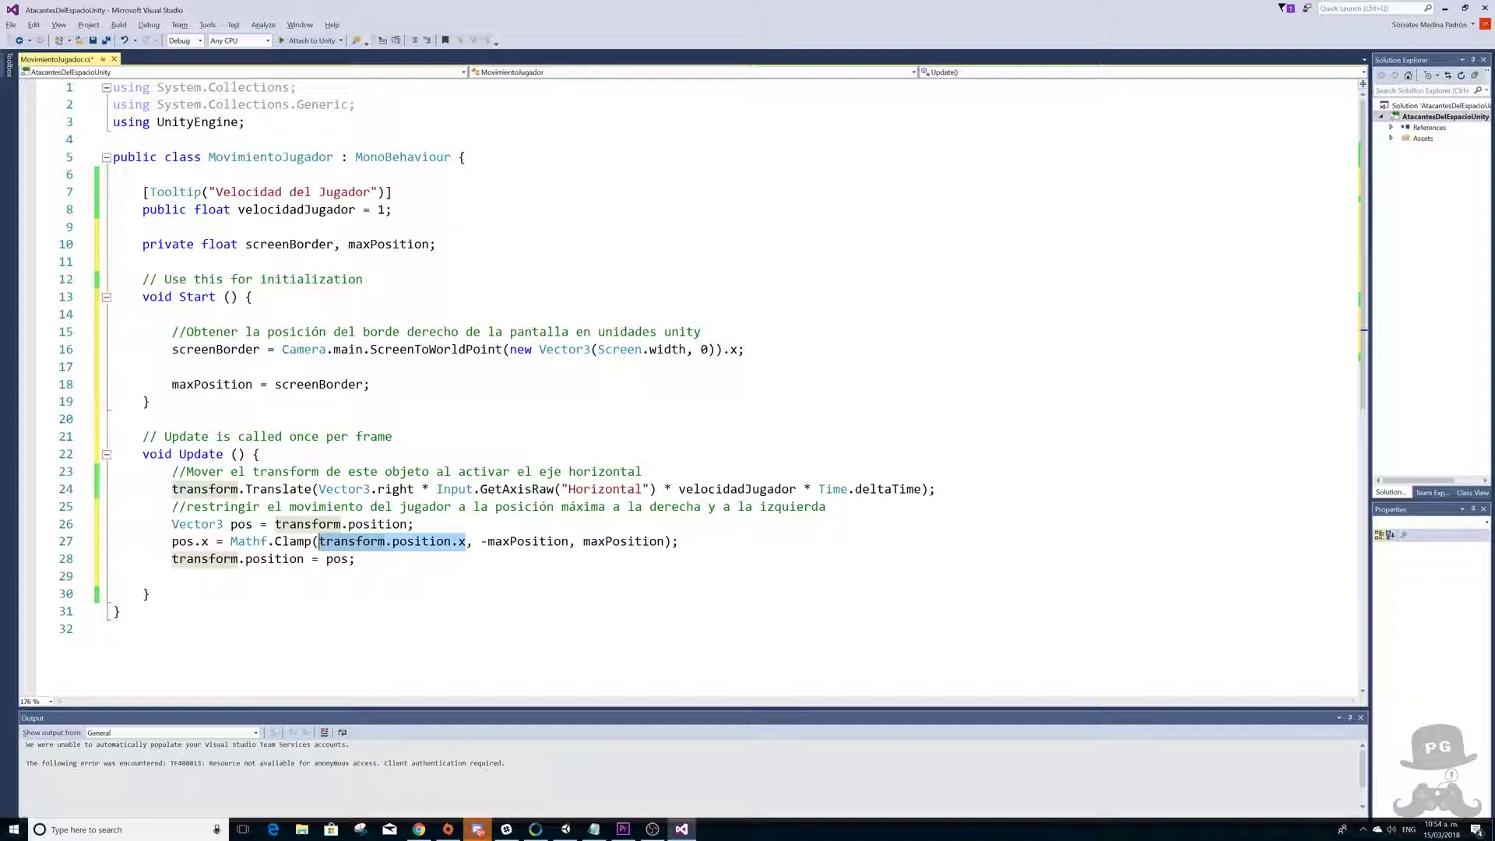
{"action": "left_click", "coordinate": [409, 544]}
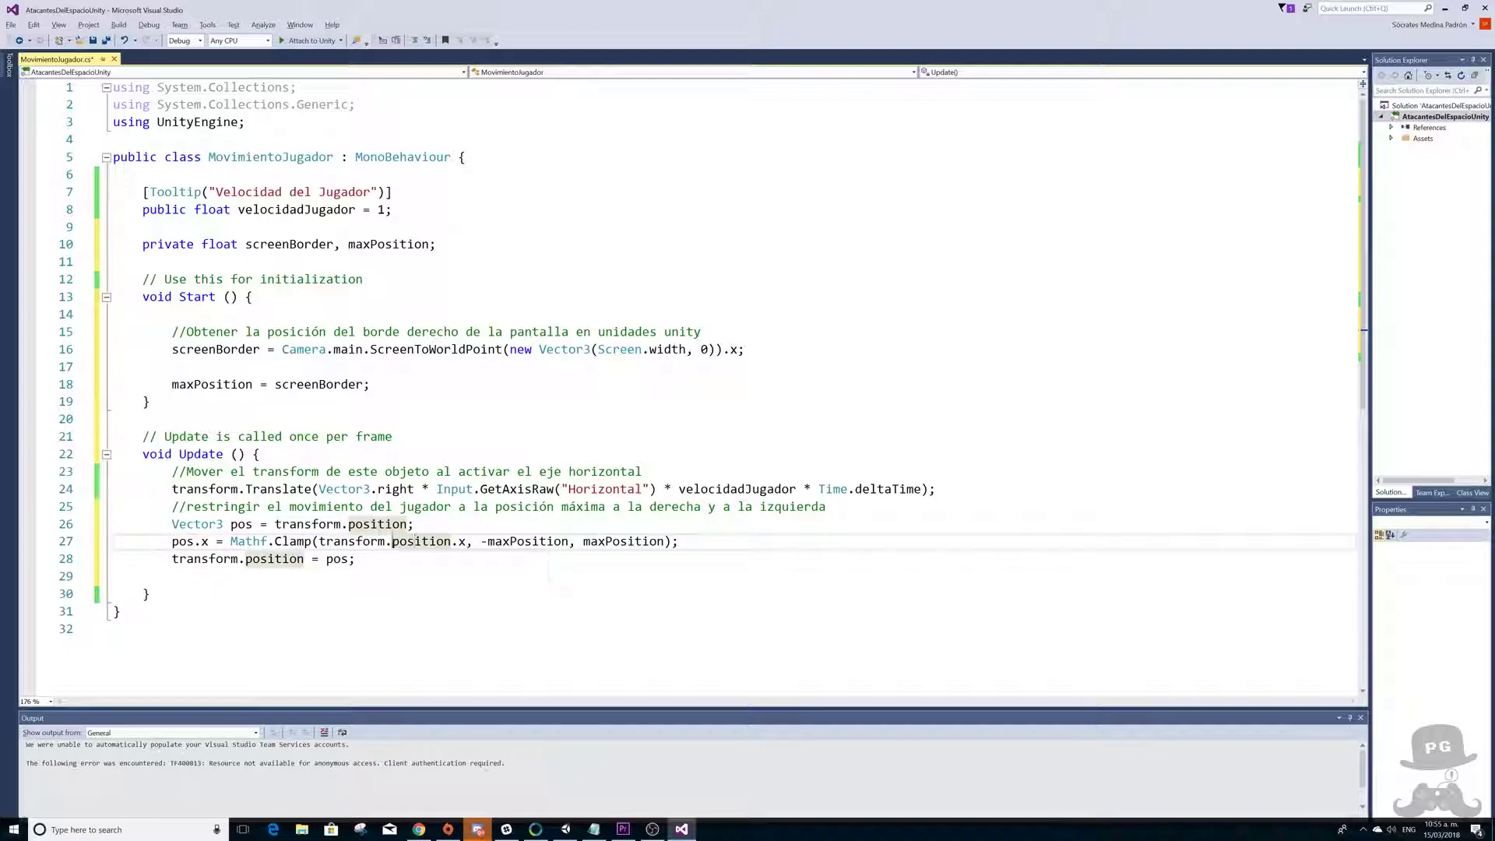
{"action": "left_click_drag", "start_coordinate": [392, 541], "coordinate": [319, 541]}
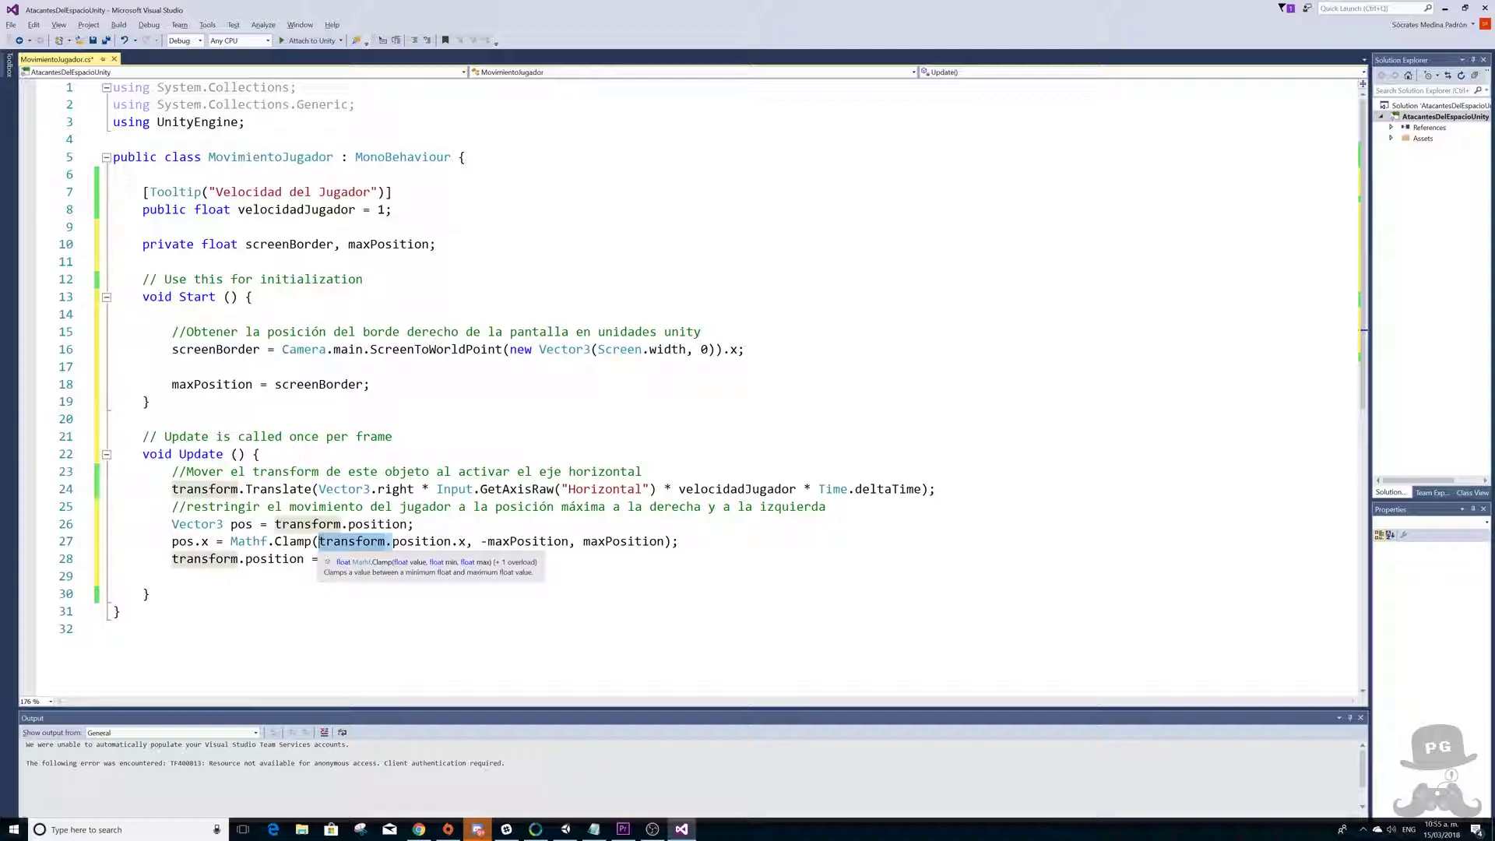
- Change the Mathf.Clamp argument from transform.position.x to pos.x
{"action": "key", "text": "BackSpace"}
{"action": "key", "text": "Right"}
{"action": "key", "text": "Right"}
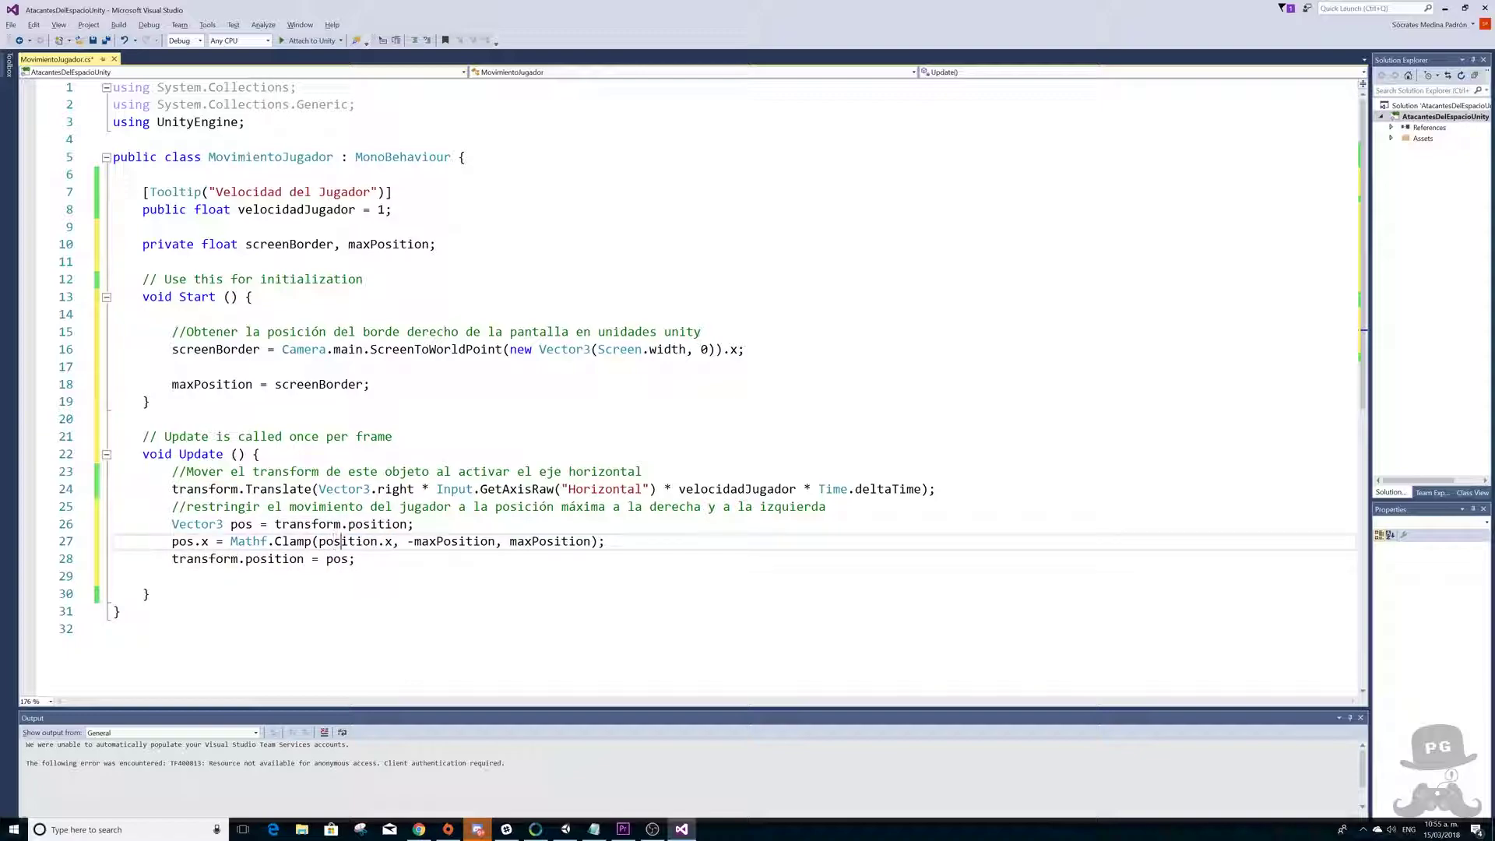
{"action": "key", "text": "Delete"}
{"action": "key", "text": "Delete"}
{"action": "key", "text": "Delete"}
{"action": "key", "text": "Delete"}
{"action": "key", "text": "Delete"}
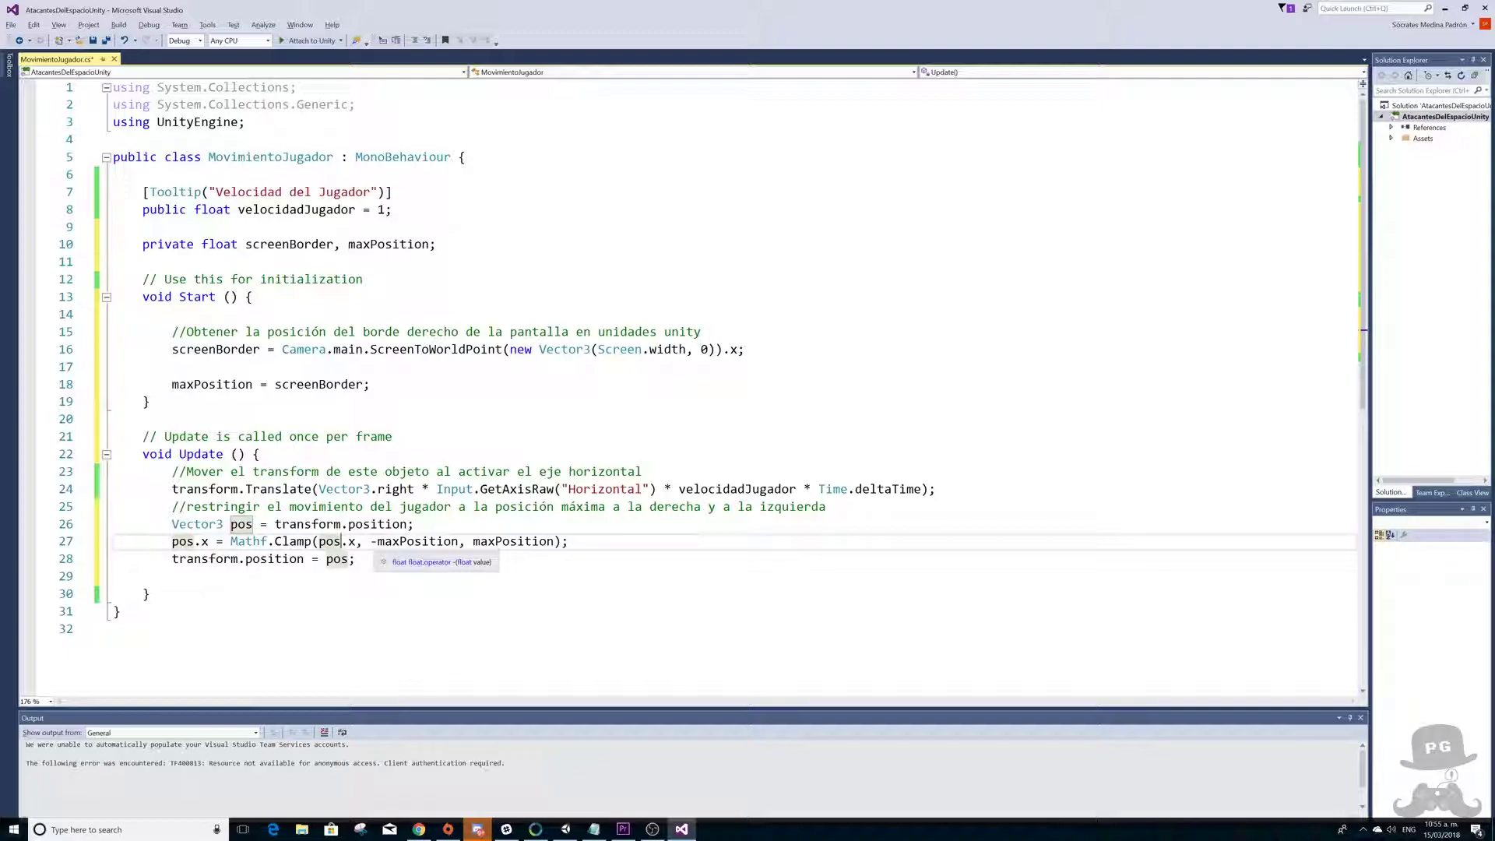
{"action": "left_click", "coordinate": [372, 543]}
{"action": "left_click_drag", "start_coordinate": [371, 543], "coordinate": [459, 543]}
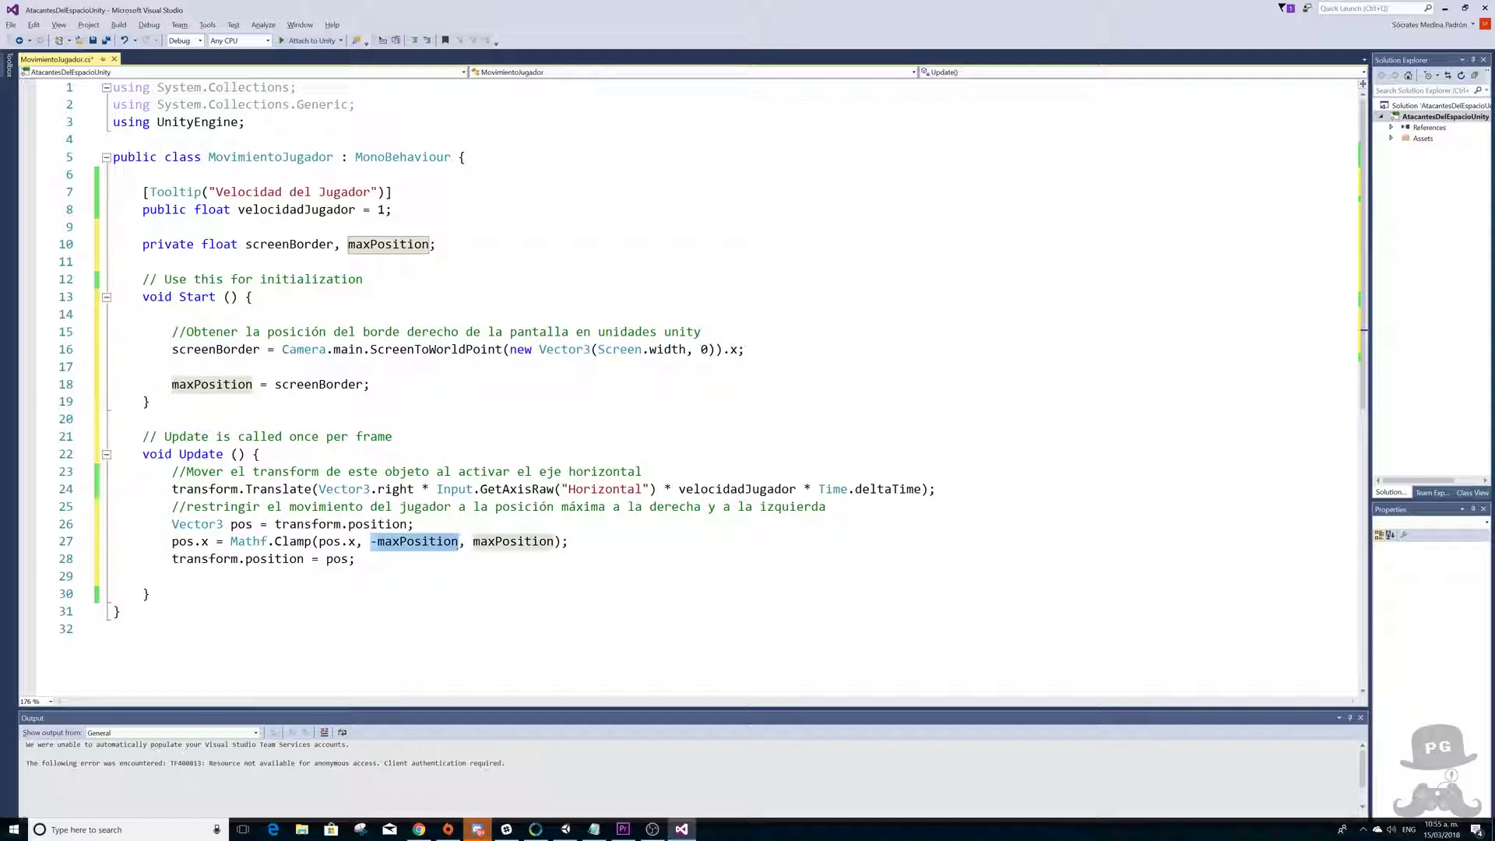
{"action": "double_click", "coordinate": [317, 386]}
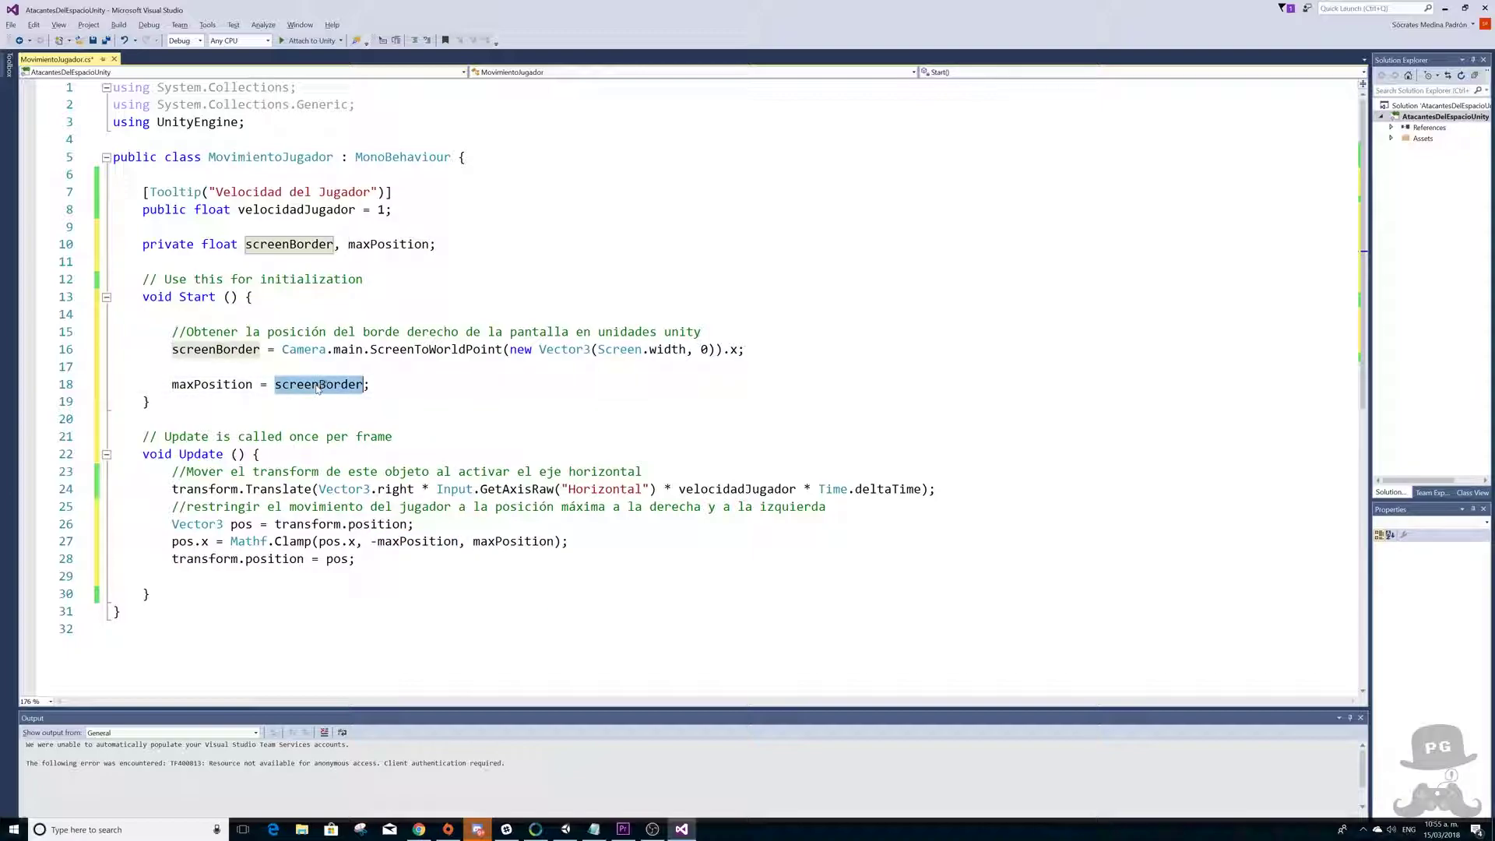
{"action": "key", "text": "alt+Tab"}
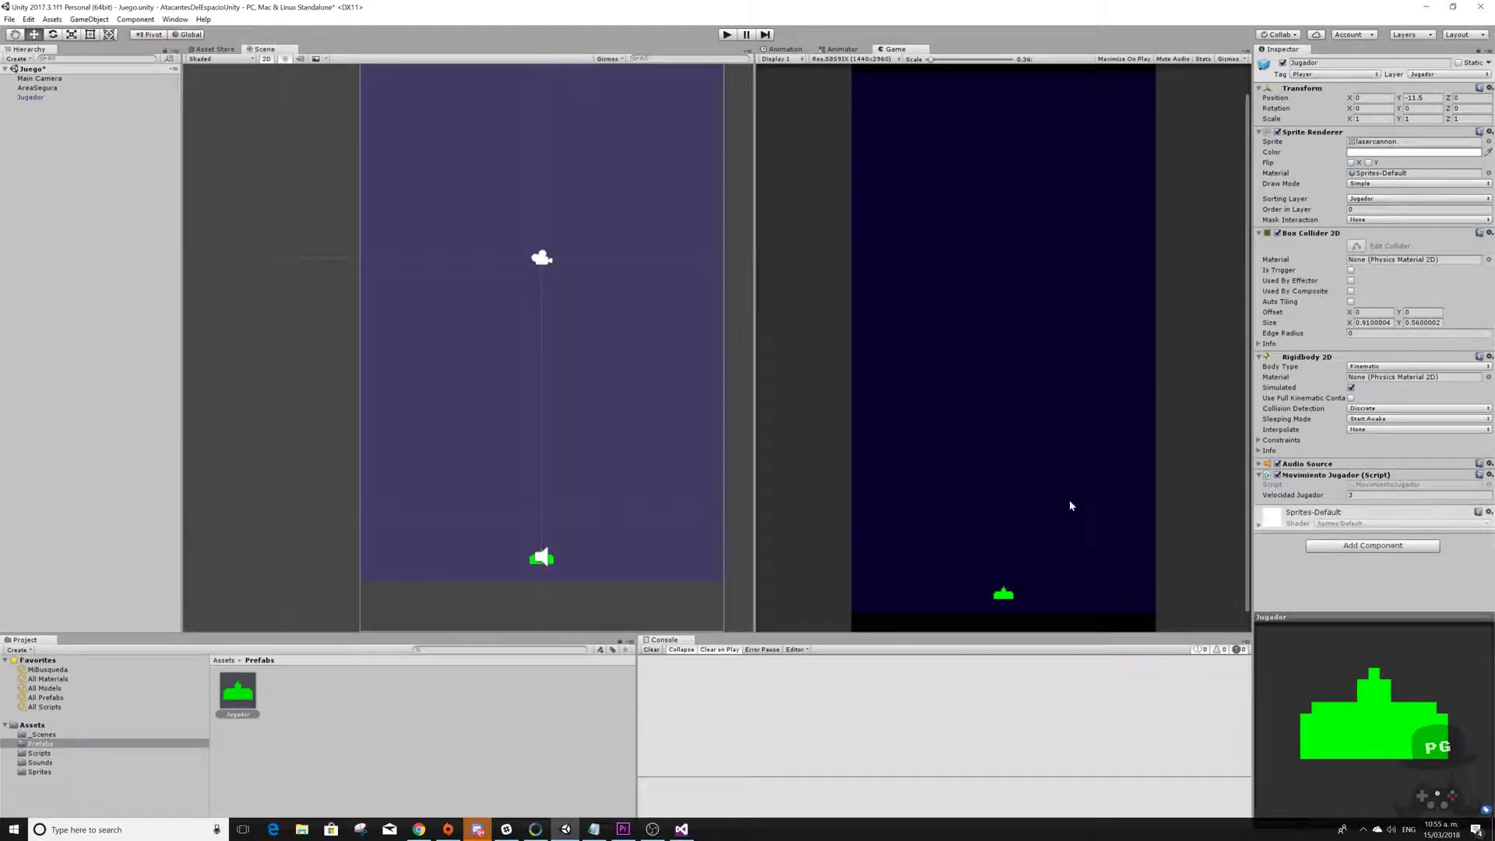
- Delete the empty line 29 in Update and save the script
{"action": "key", "text": "alt+Tab"}
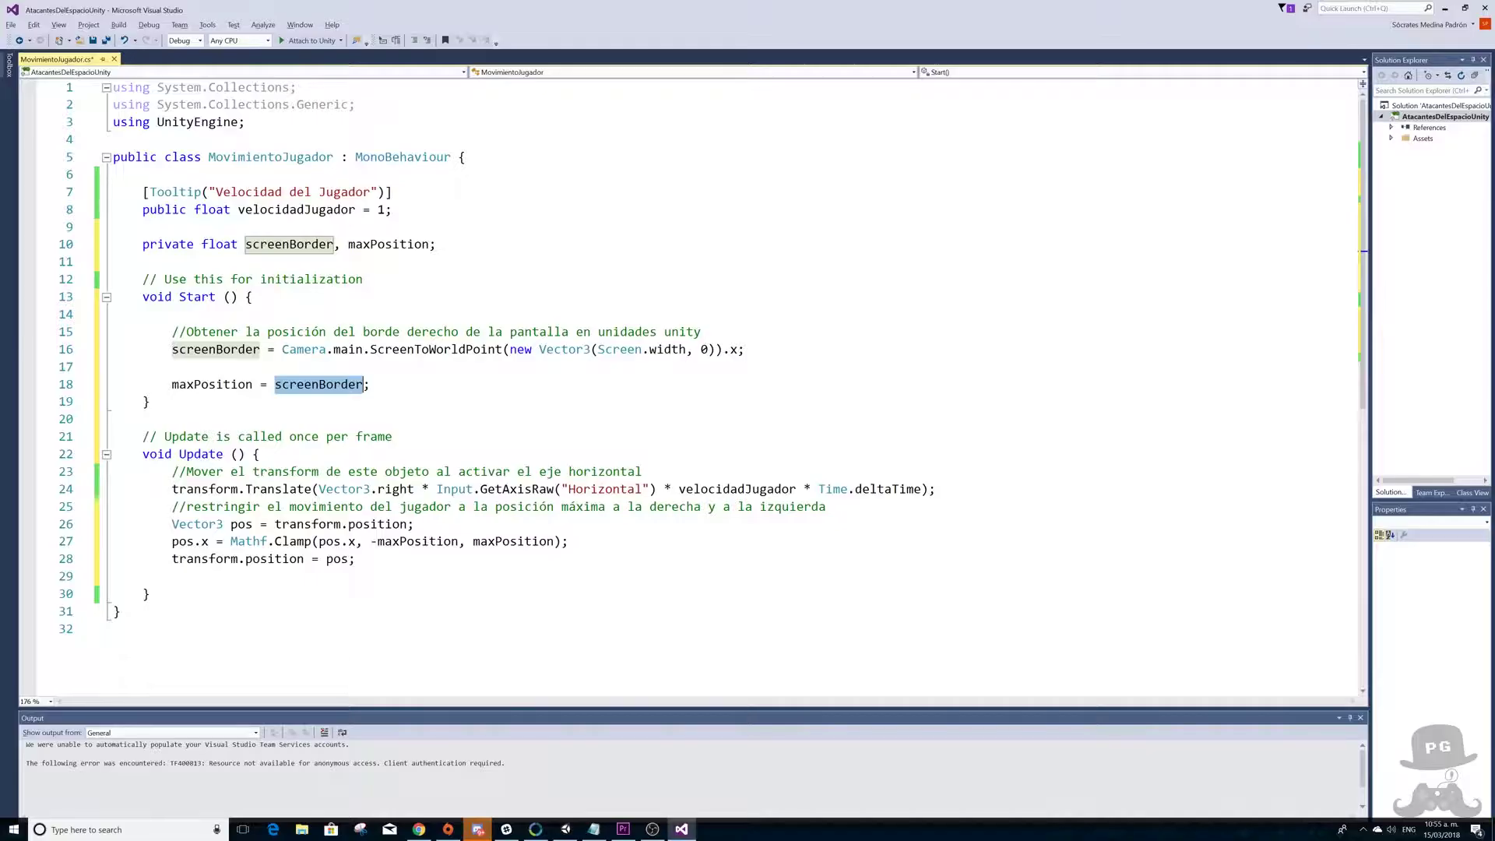
{"action": "left_click", "coordinate": [355, 559]}
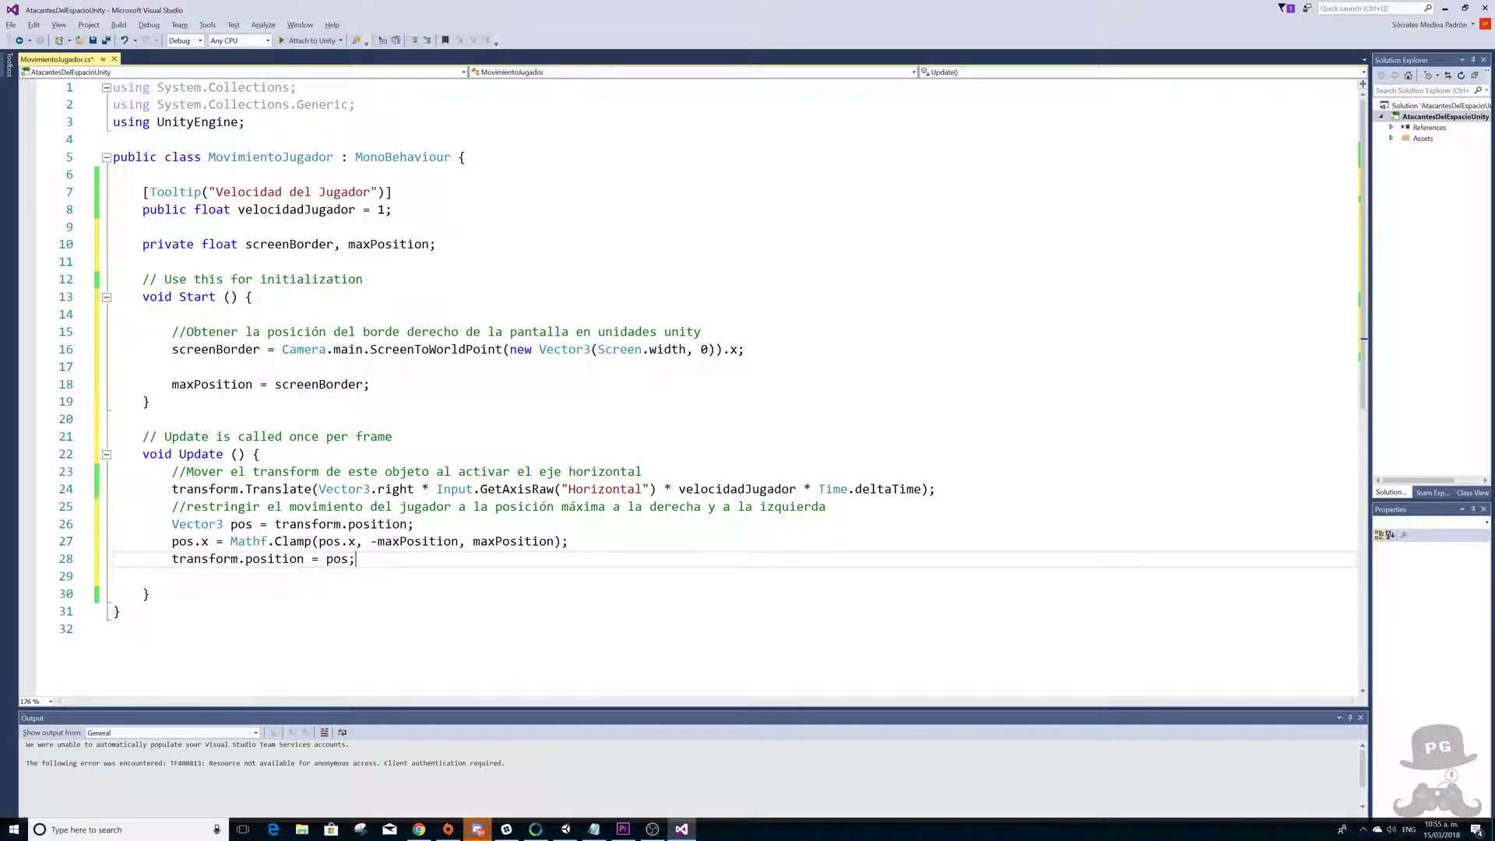
{"action": "left_click", "coordinate": [172, 577]}
{"action": "key", "text": "BackSpace"}
{"action": "key", "text": "BackSpace"}
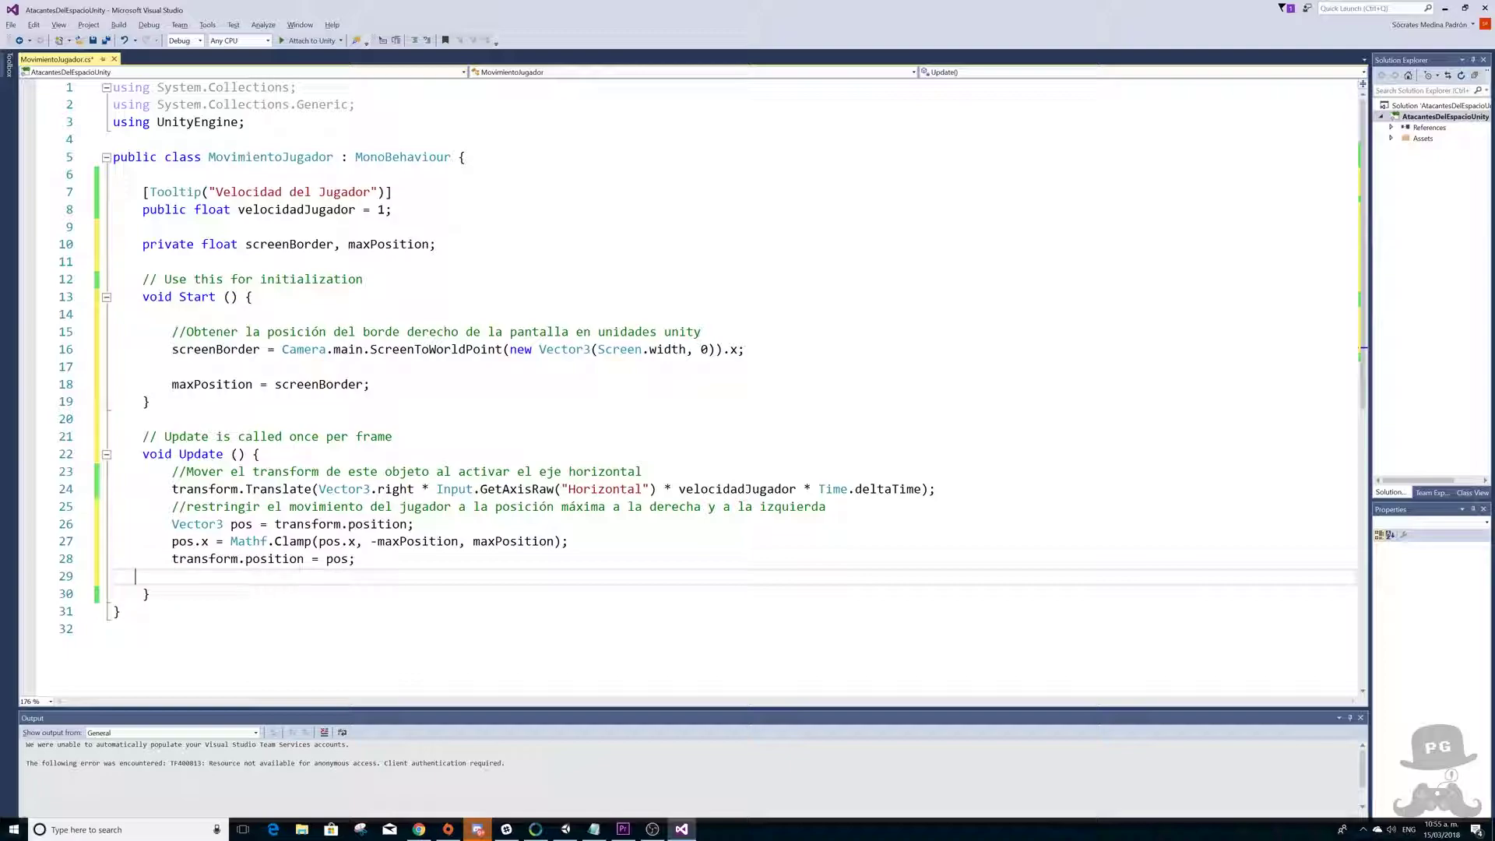
{"action": "key", "text": "BackSpace"}
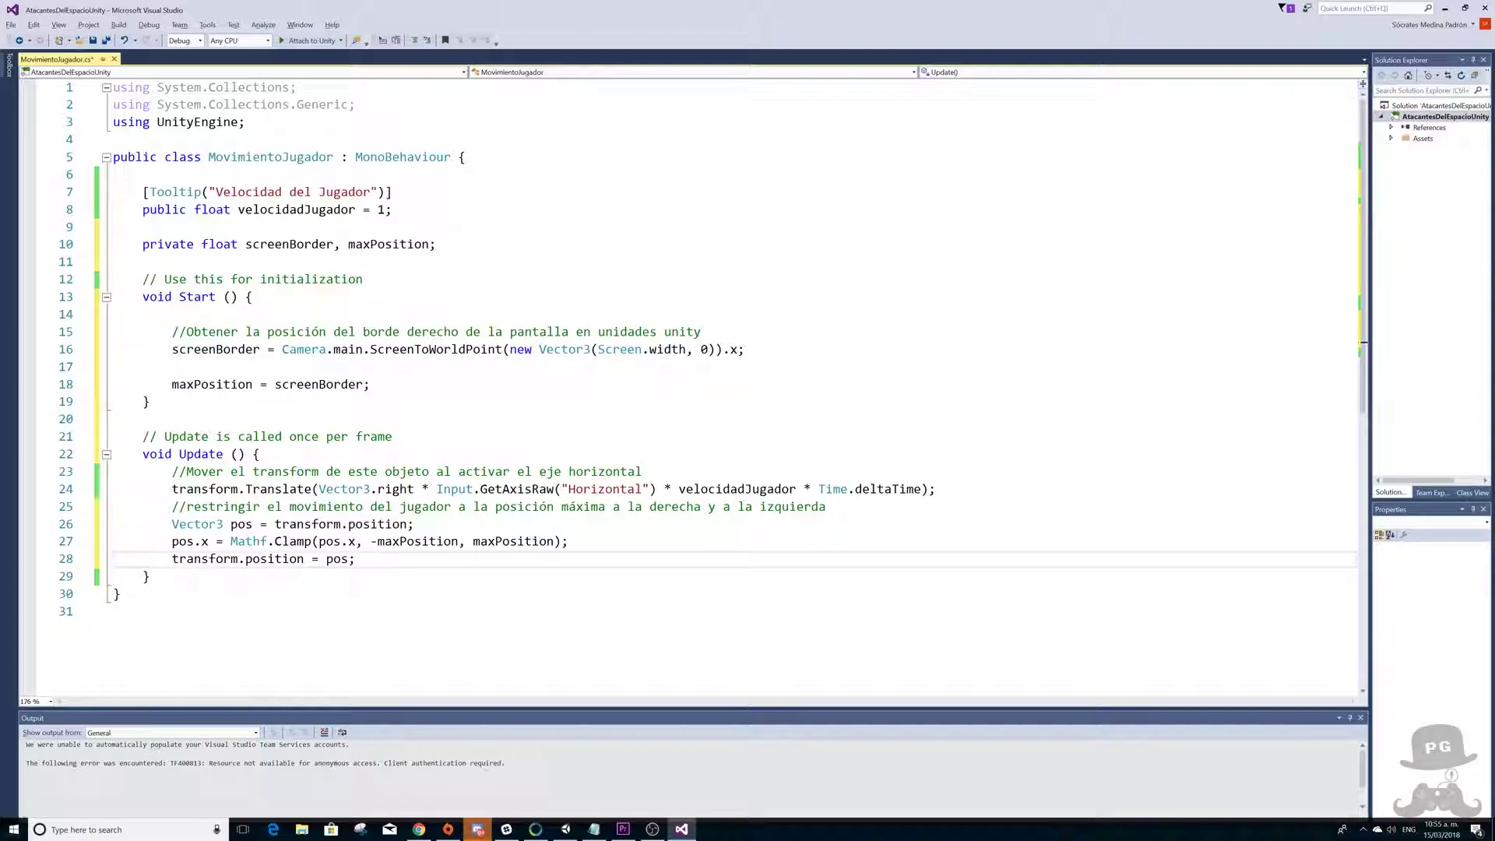
{"action": "left_click_drag", "start_coordinate": [172, 558], "coordinate": [304, 559]}
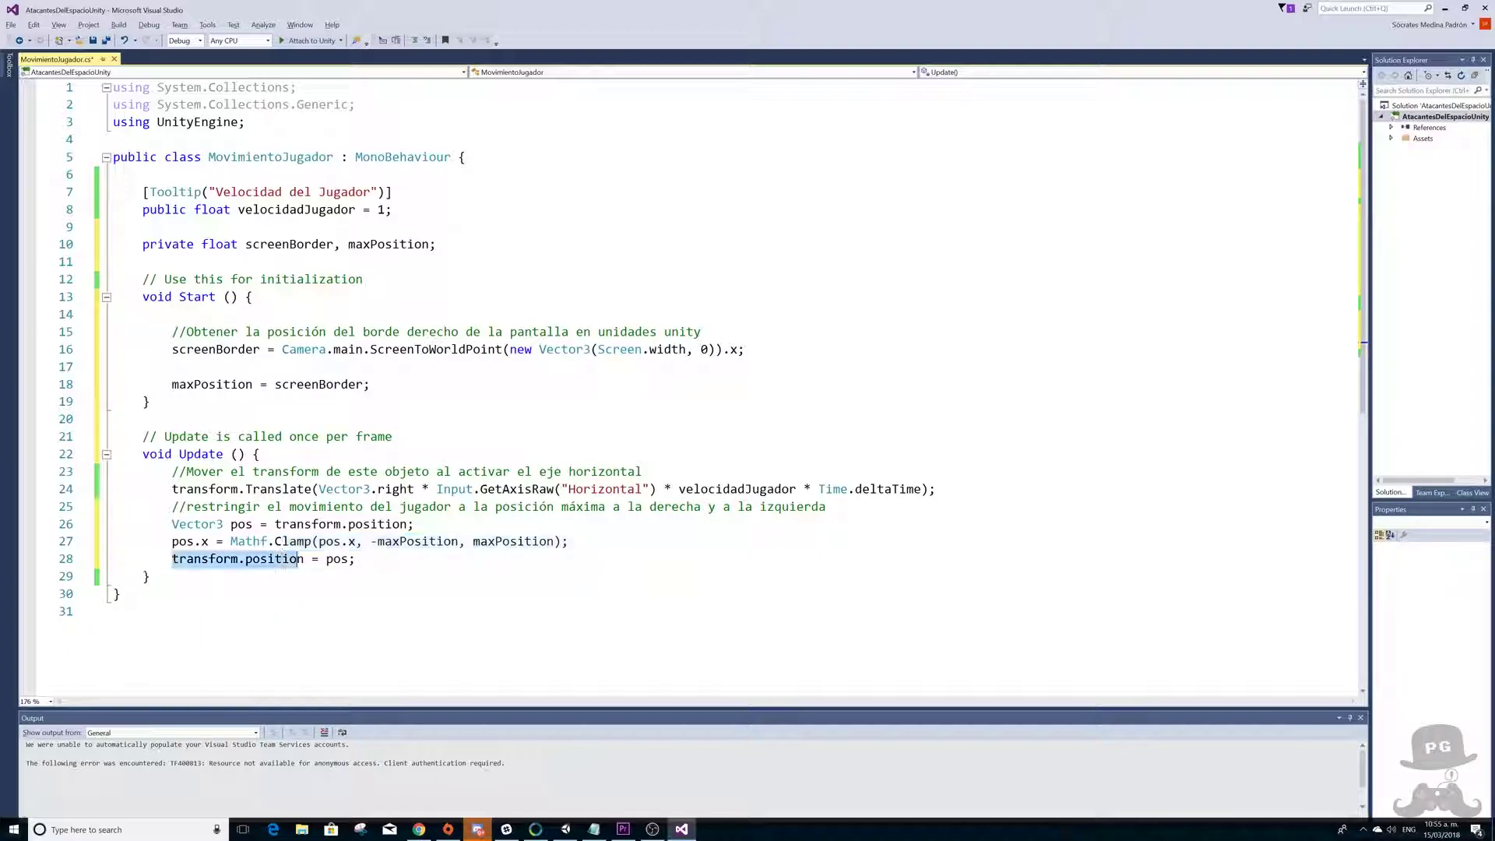
{"action": "left_click", "coordinate": [341, 558]}
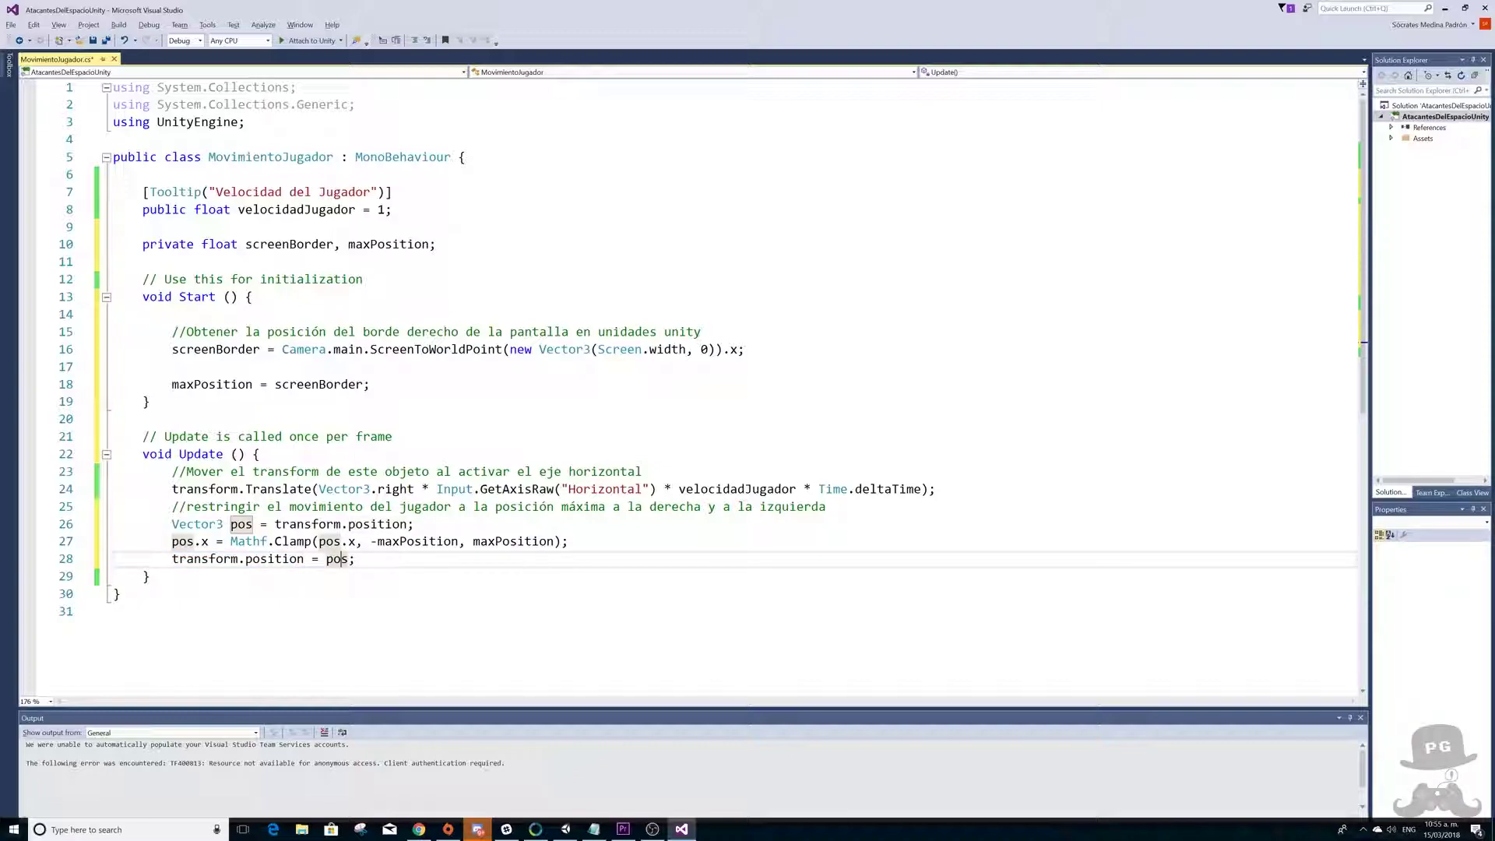
{"action": "key", "text": "ctrl+s"}
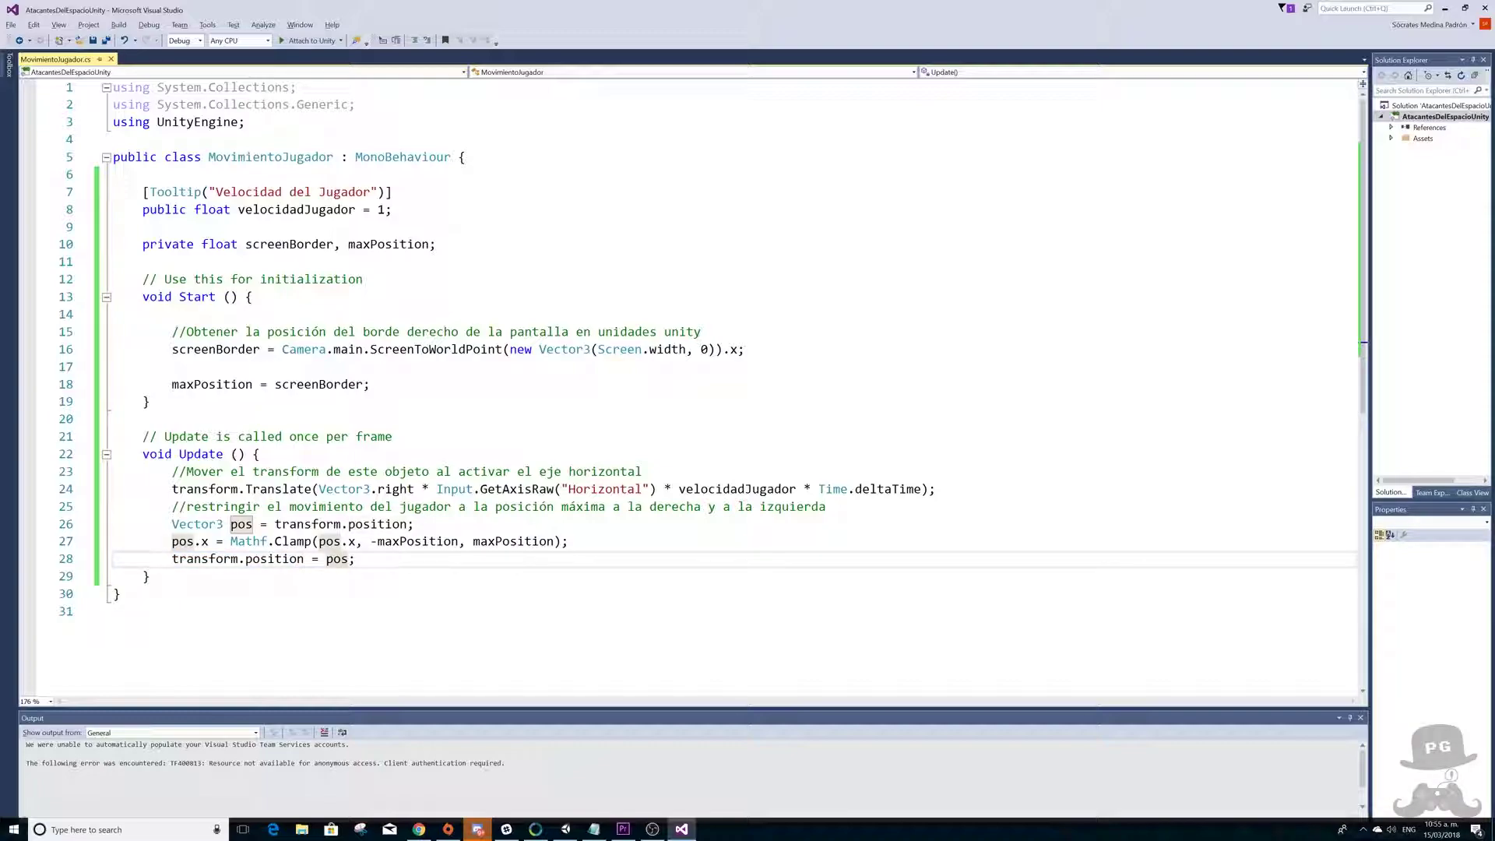
{"action": "key", "text": "alt+Tab"}
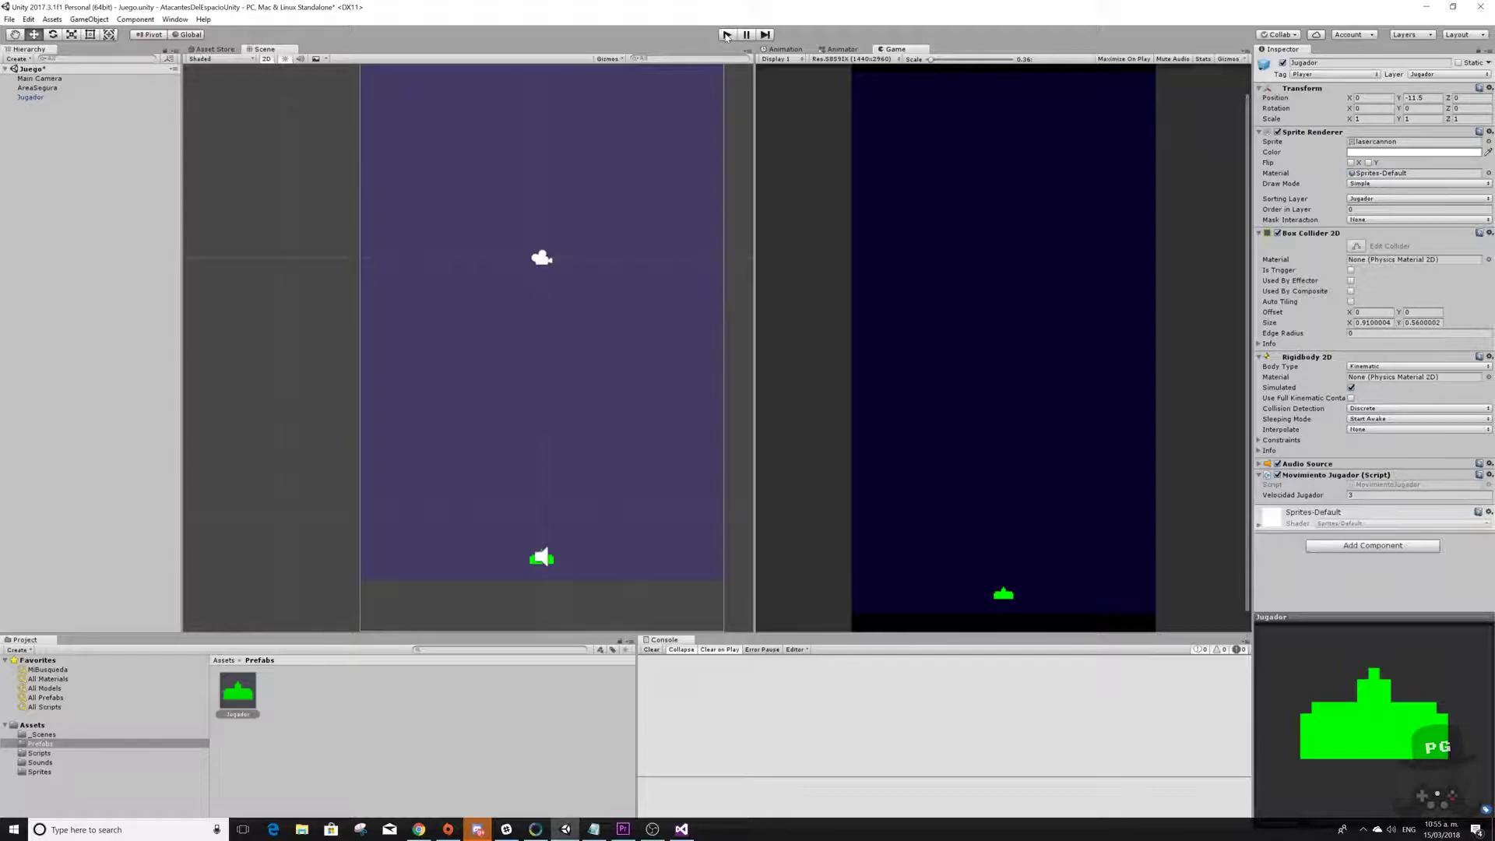
- Play the game, driving the ship right and left to check it stops at both edges
{"action": "left_click", "coordinate": [726, 35]}
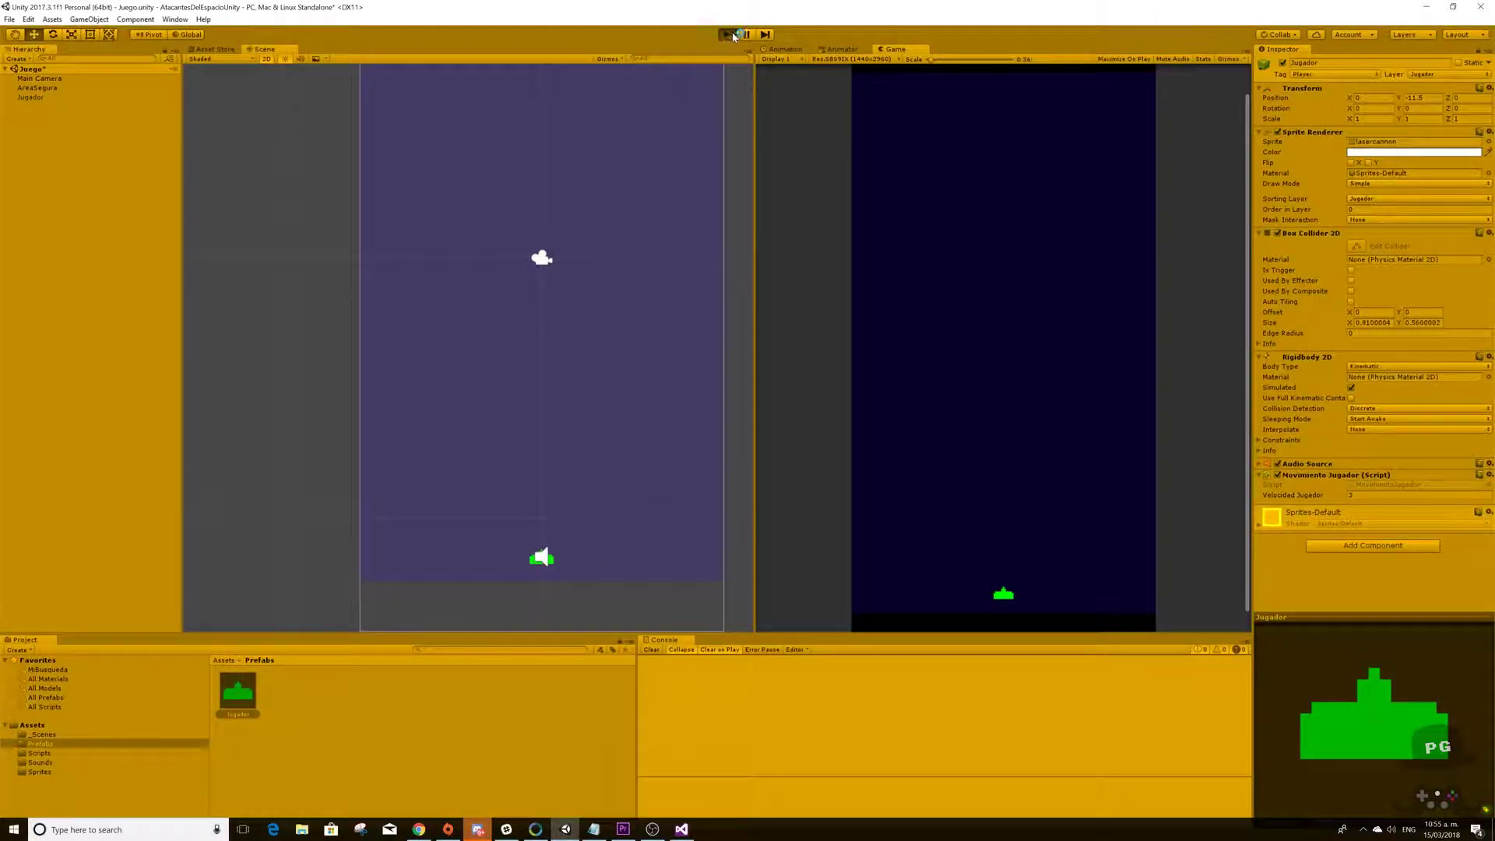
{"action": "key", "text": "Right"}
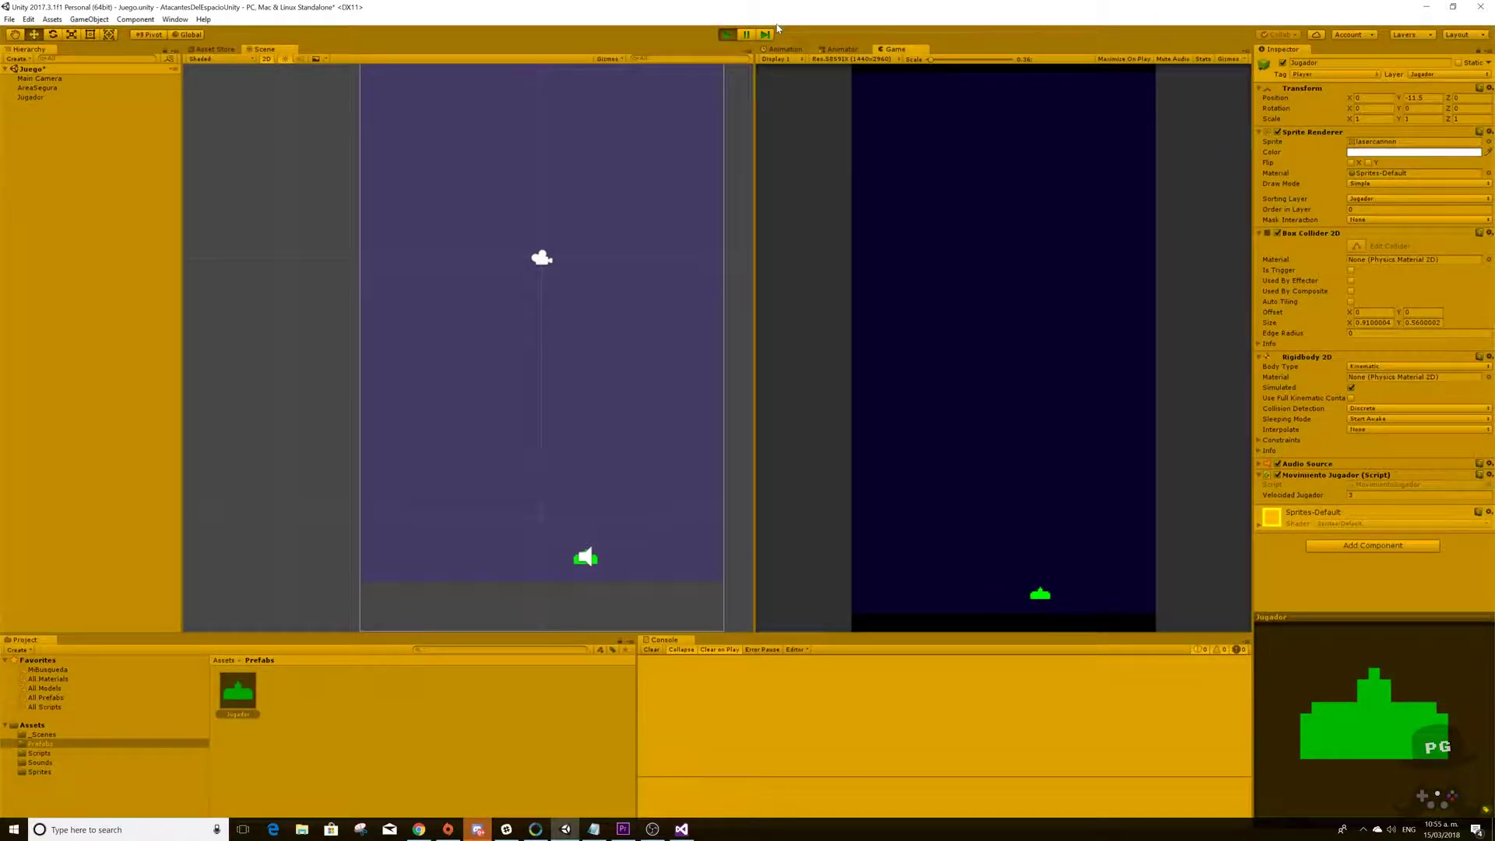
{"action": "key", "text": "Right"}
{"action": "key", "text": "Left"}
{"action": "key", "text": "Left"}
{"action": "key", "text": "Left"}
{"action": "key", "text": "Right"}
{"action": "key", "text": "Left"}
{"action": "key", "text": "Right"}
{"action": "key", "text": "Right"}
{"action": "key", "text": "Right"}
{"action": "key", "text": "Left"}
{"action": "key", "text": "Left"}
{"action": "key", "text": "Left"}
{"action": "key", "text": "Right"}
{"action": "key", "text": "alt+Tab"}
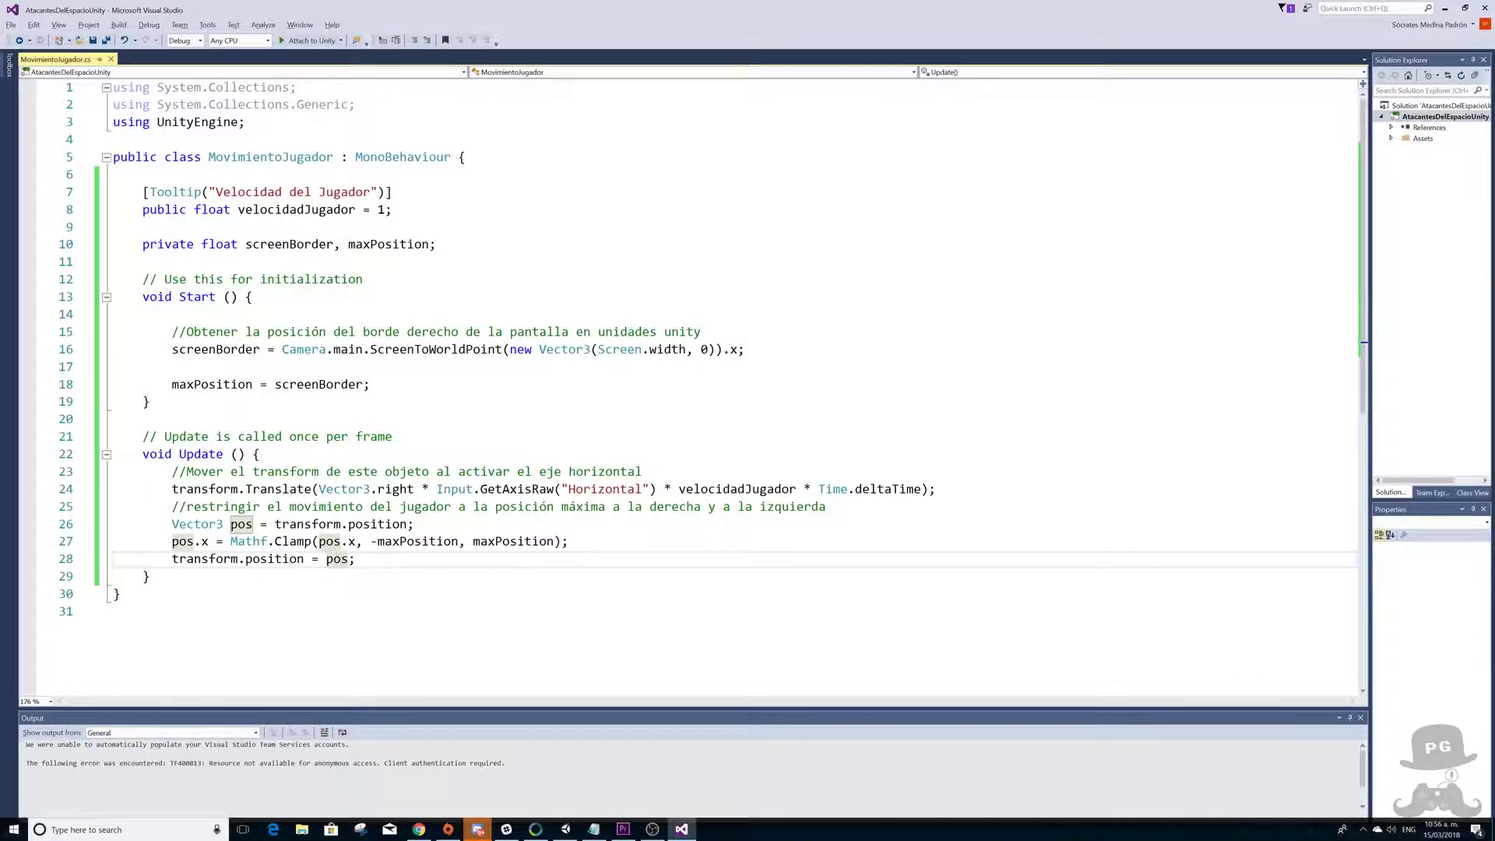
- Add cannonWidth to the float fields and paste its commented GetComponent<SpriteRenderer>().bounds.size.x assignment into Start
{"action": "key", "text": "alt+Tab"}
{"action": "left_click", "coordinate": [412, 245]}
{"action": "type", "text": ","}
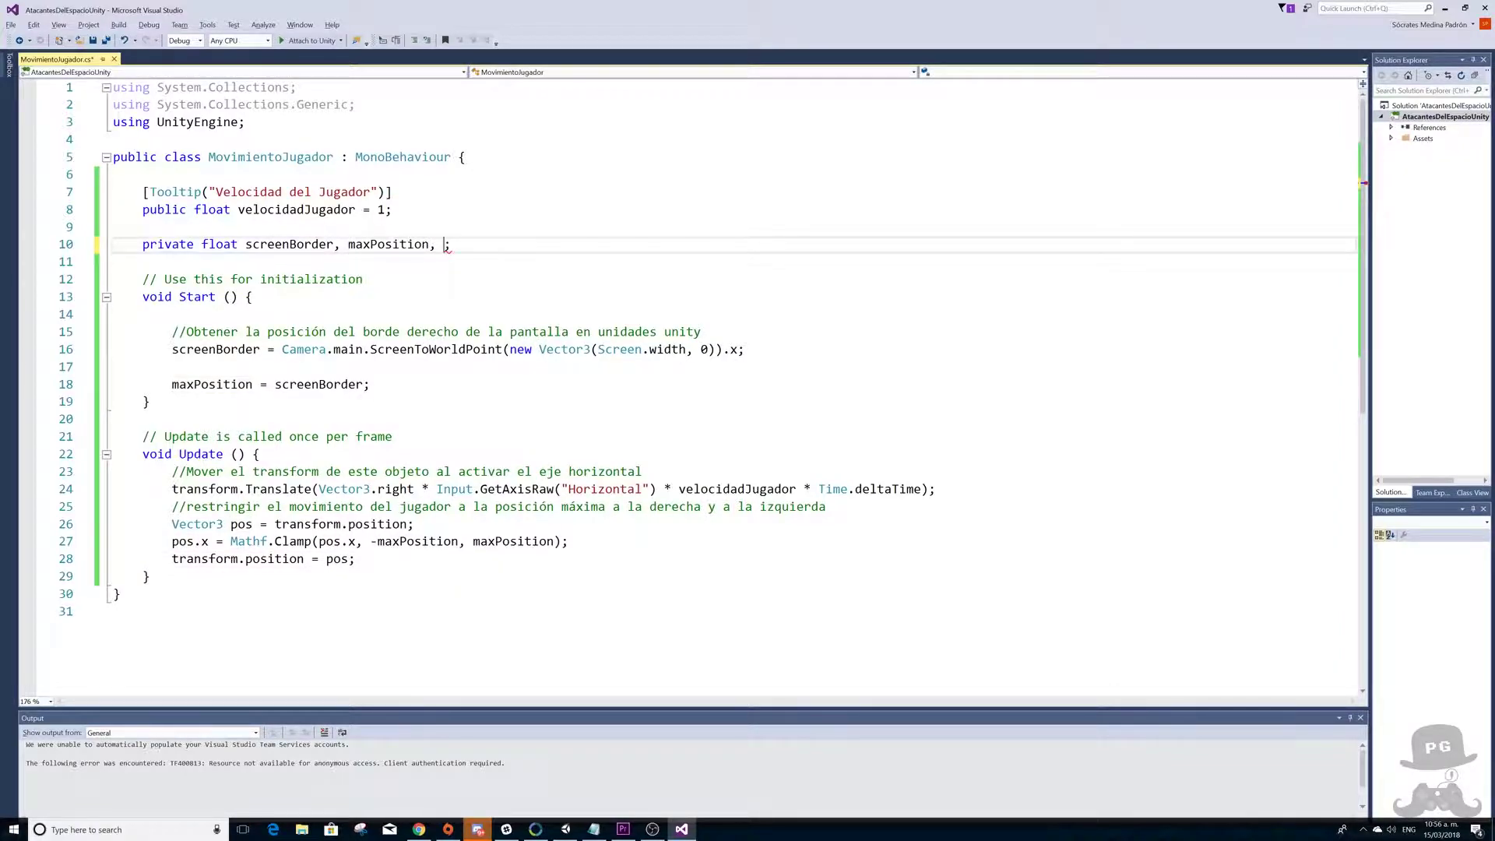
{"action": "type", "text": " ca"}
{"action": "type", "text": "nnon"}
{"action": "type", "text": "Width"}
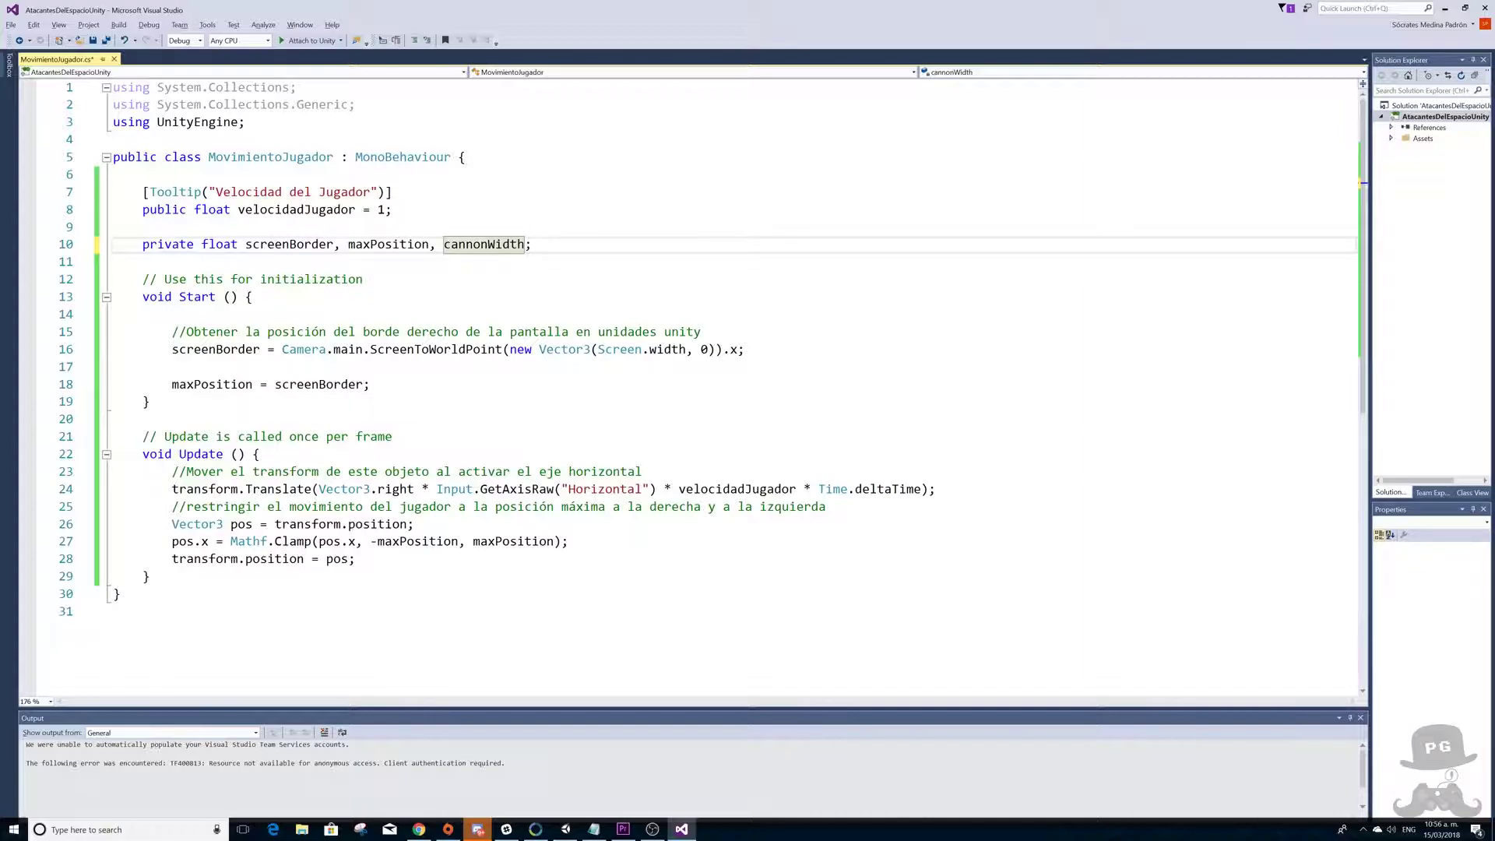
{"action": "left_click", "coordinate": [172, 366]}
{"action": "type", "text": "//Obtener el ancho del sprite del jugador en unidades Unity \t\tcannonWidth = GetComponent<SpriteRenderer>().bounds.size.x;"}
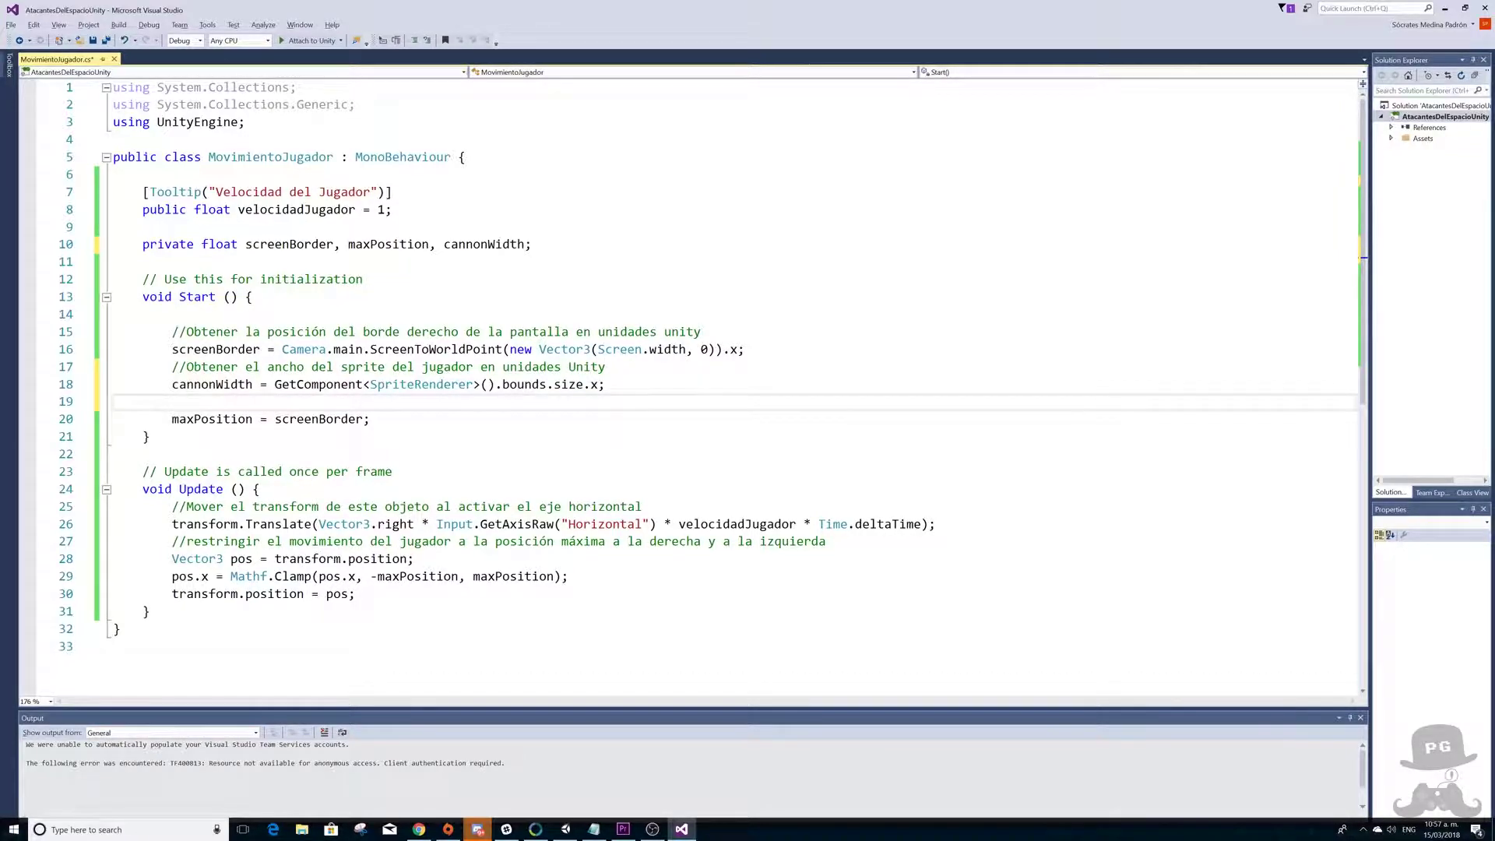
{"action": "left_click", "coordinate": [489, 383]}
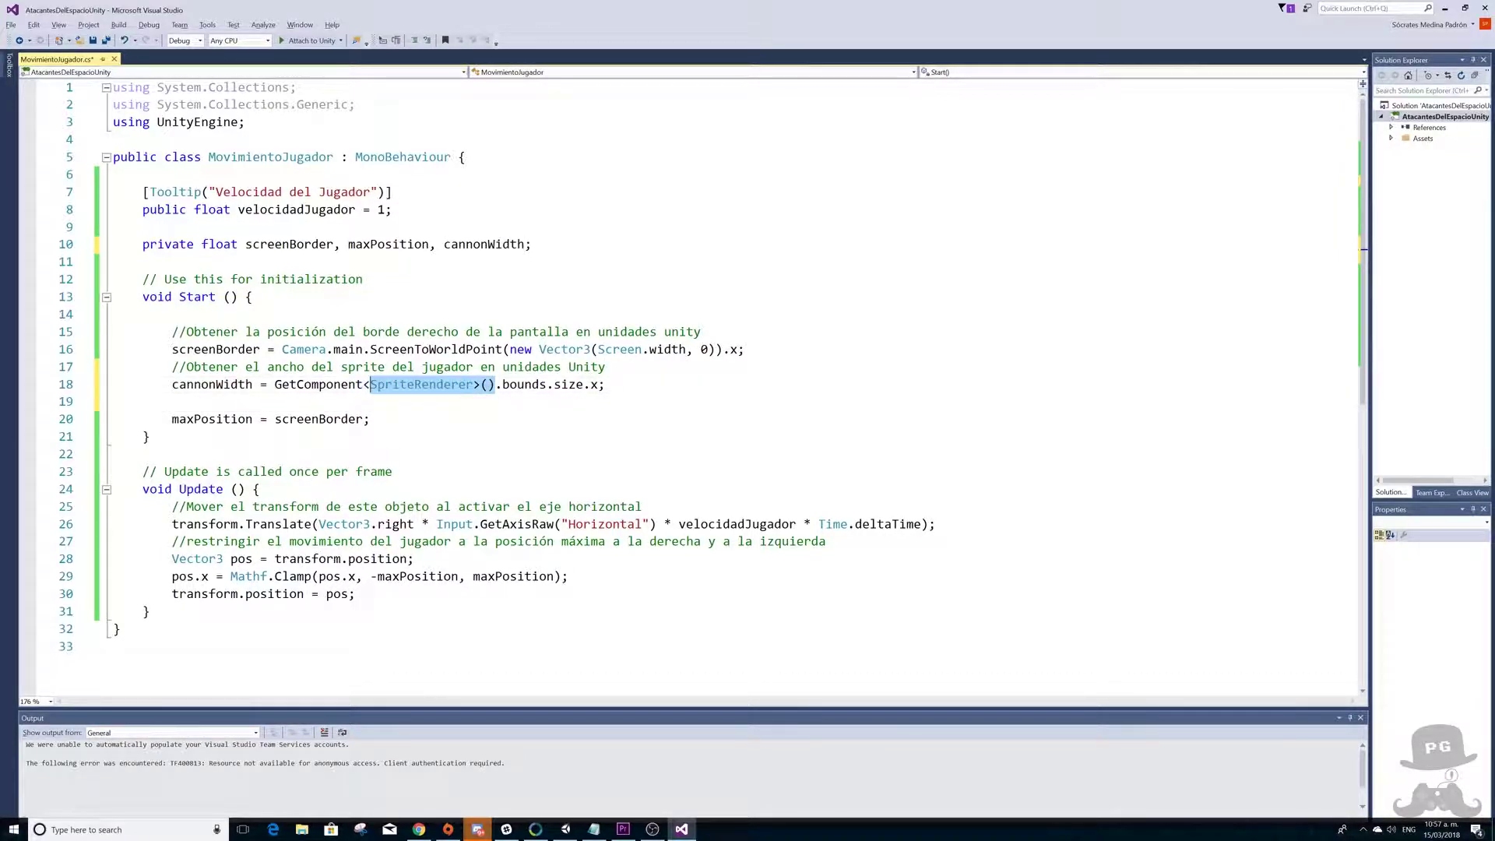
{"action": "key", "text": "alt+Tab"}
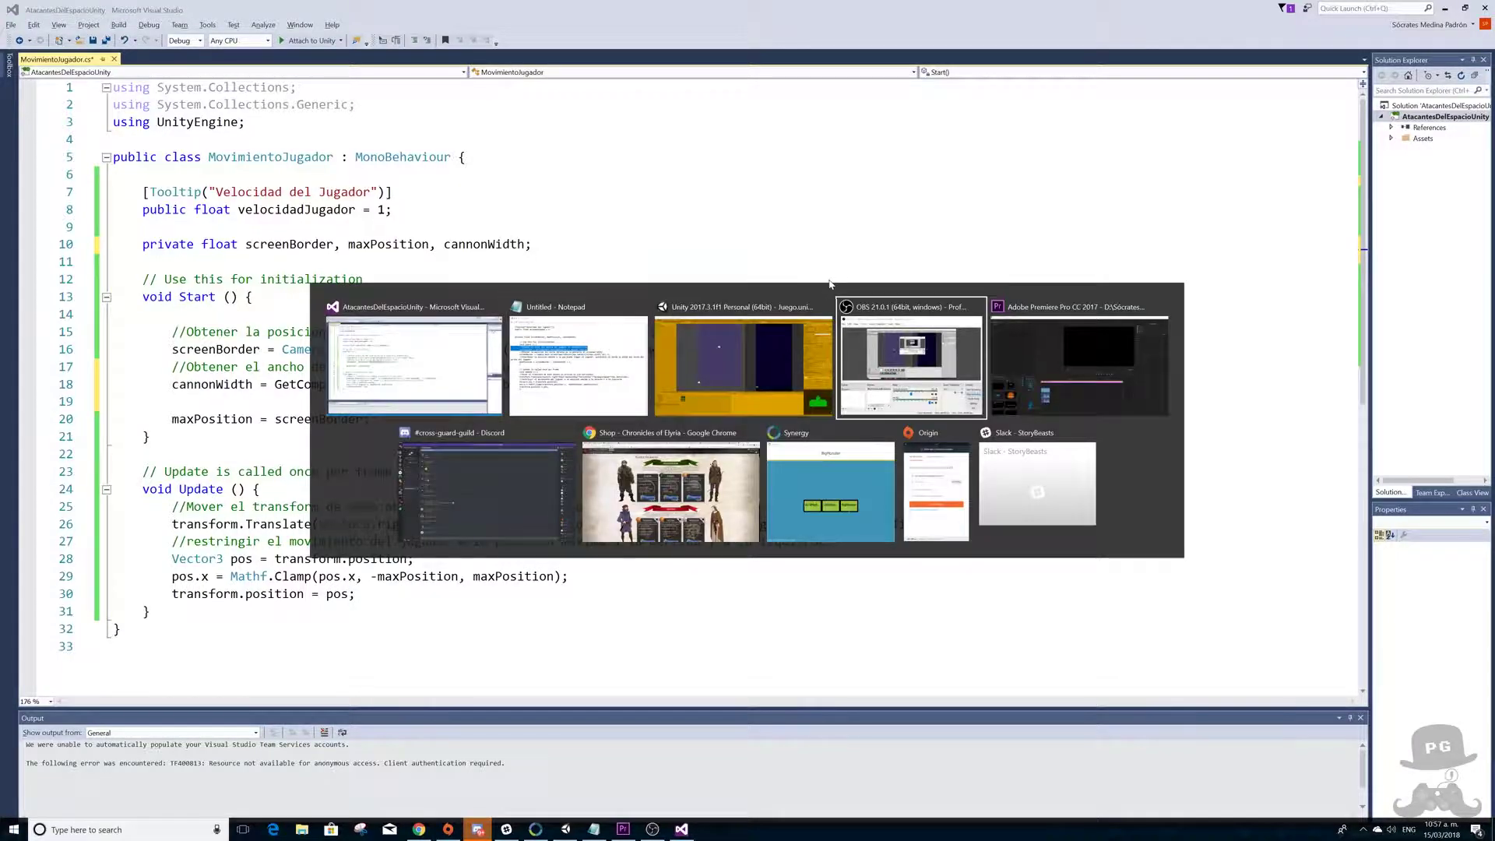
- Highlight bounds, size and x in the cannonWidth line to explain the sprite width
{"action": "key", "text": "alt+shift+Tab"}
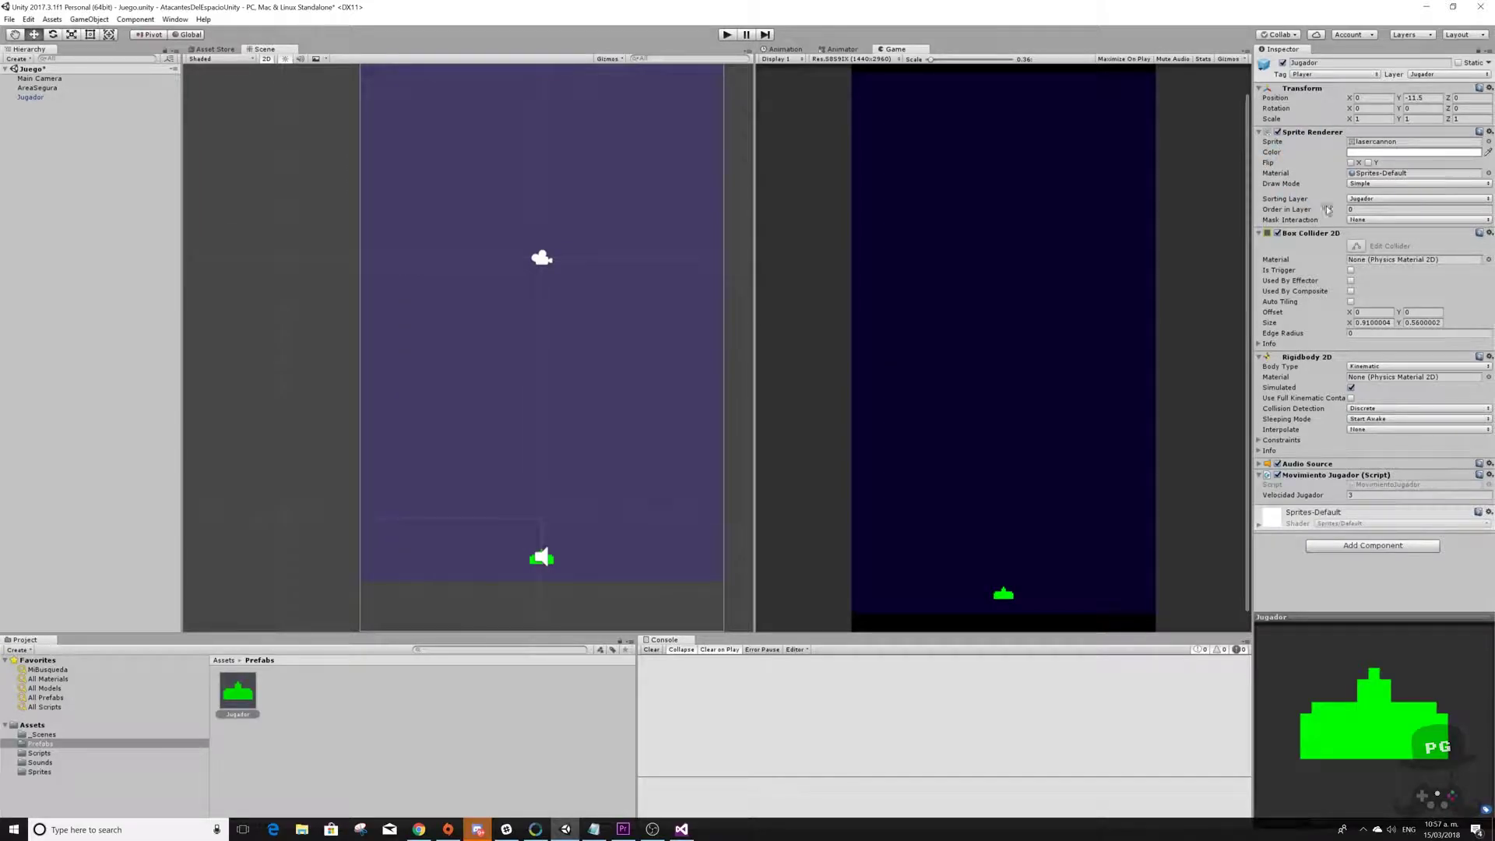
{"action": "key", "text": "alt+Tab"}
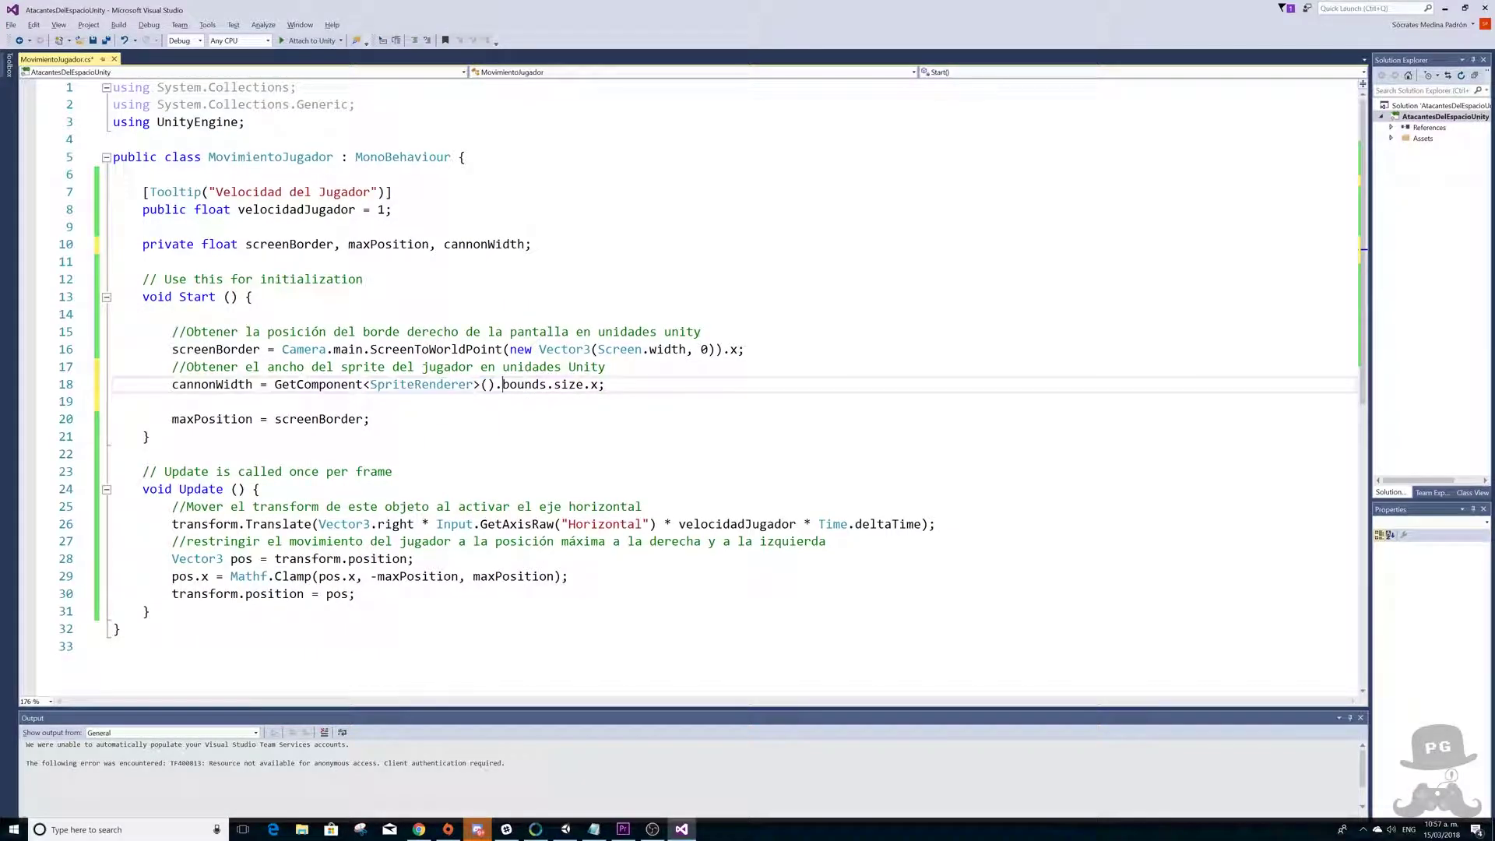
{"action": "double_click", "coordinate": [523, 383]}
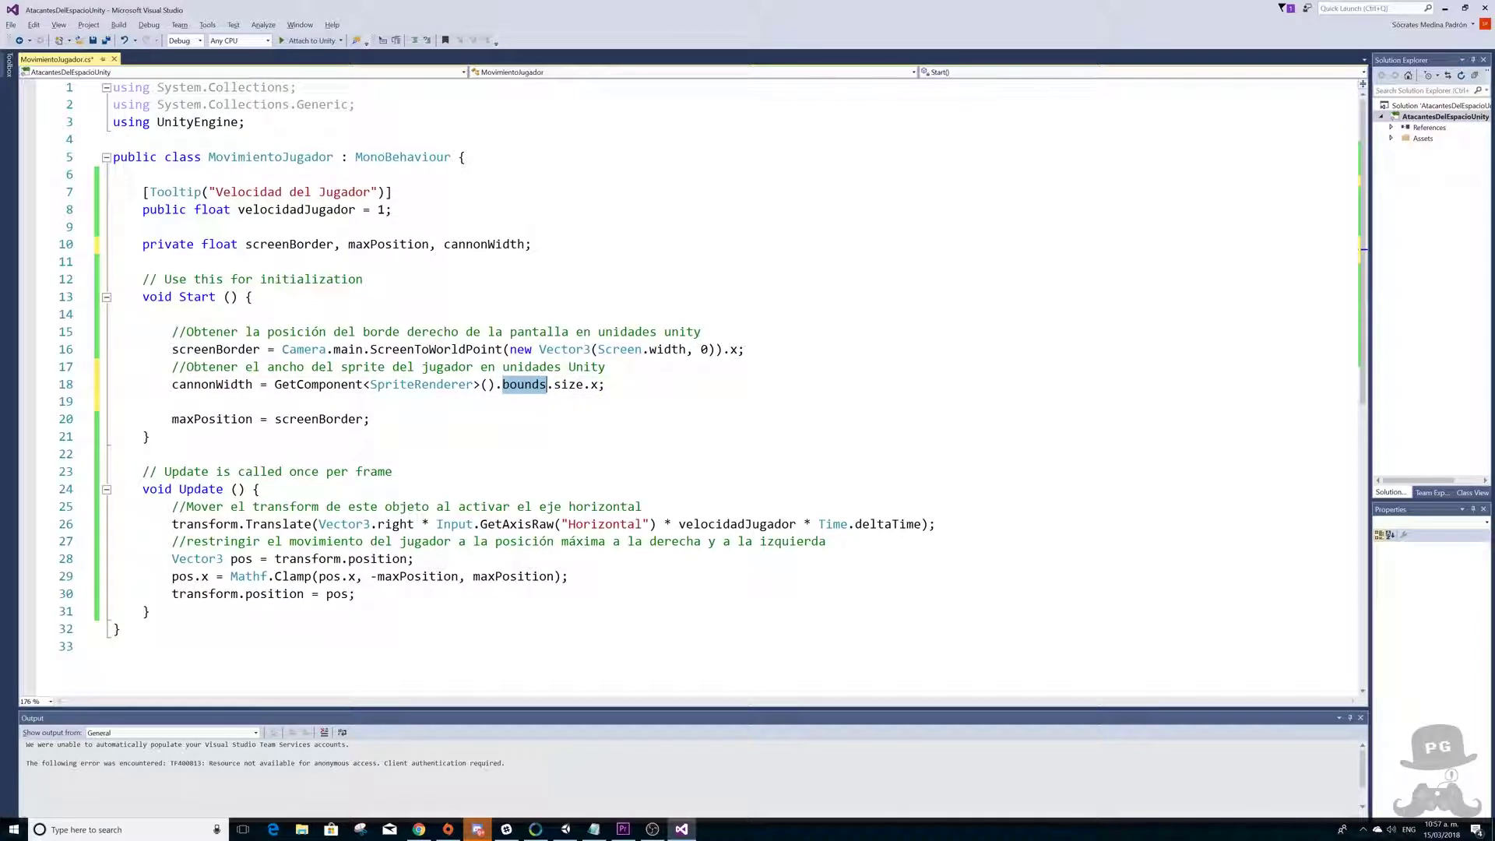
{"action": "double_click", "coordinate": [568, 384]}
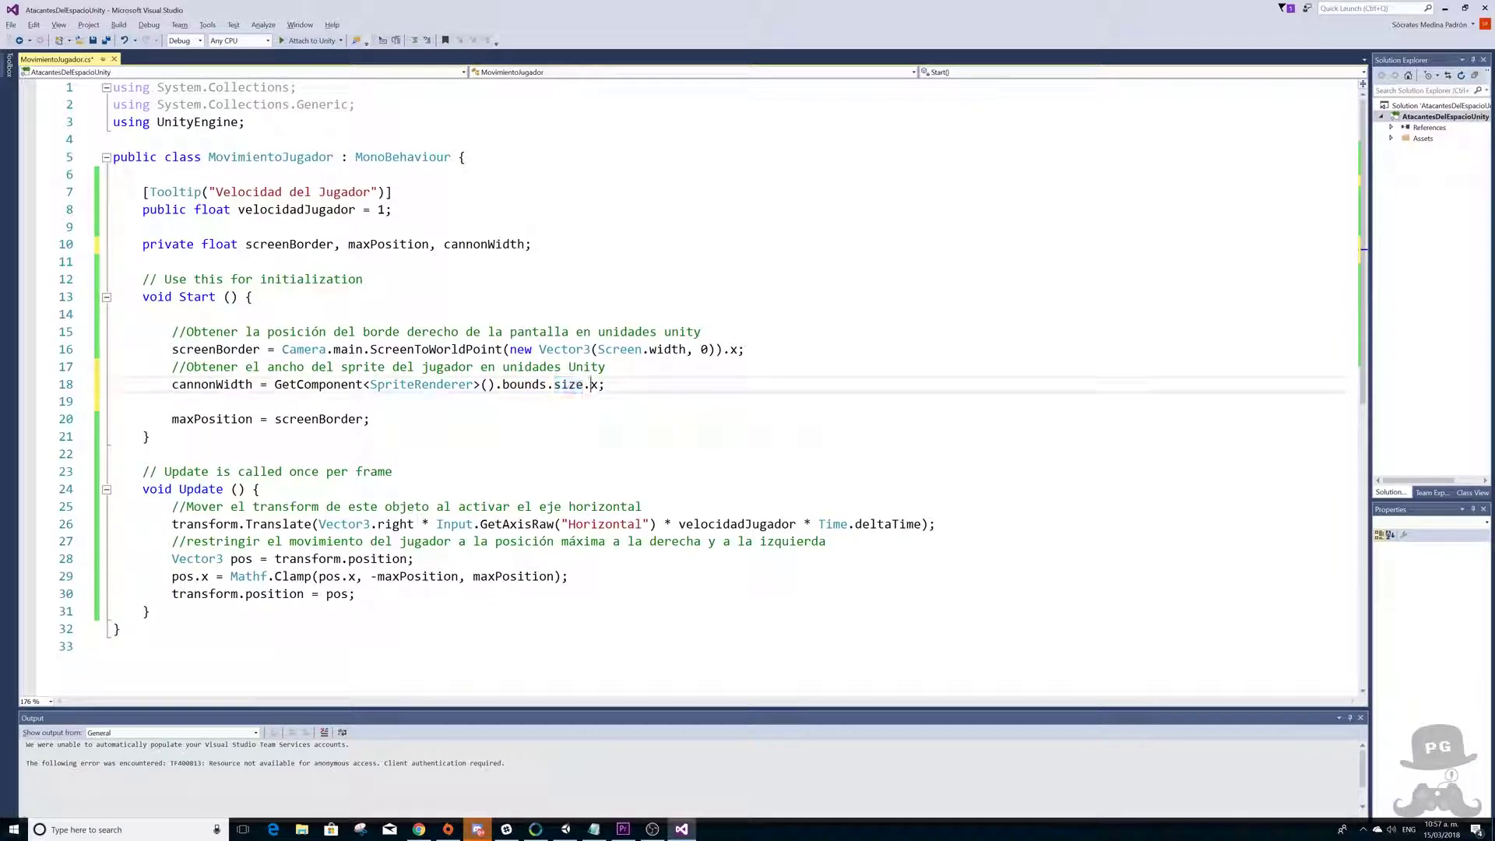
{"action": "double_click", "coordinate": [595, 384]}
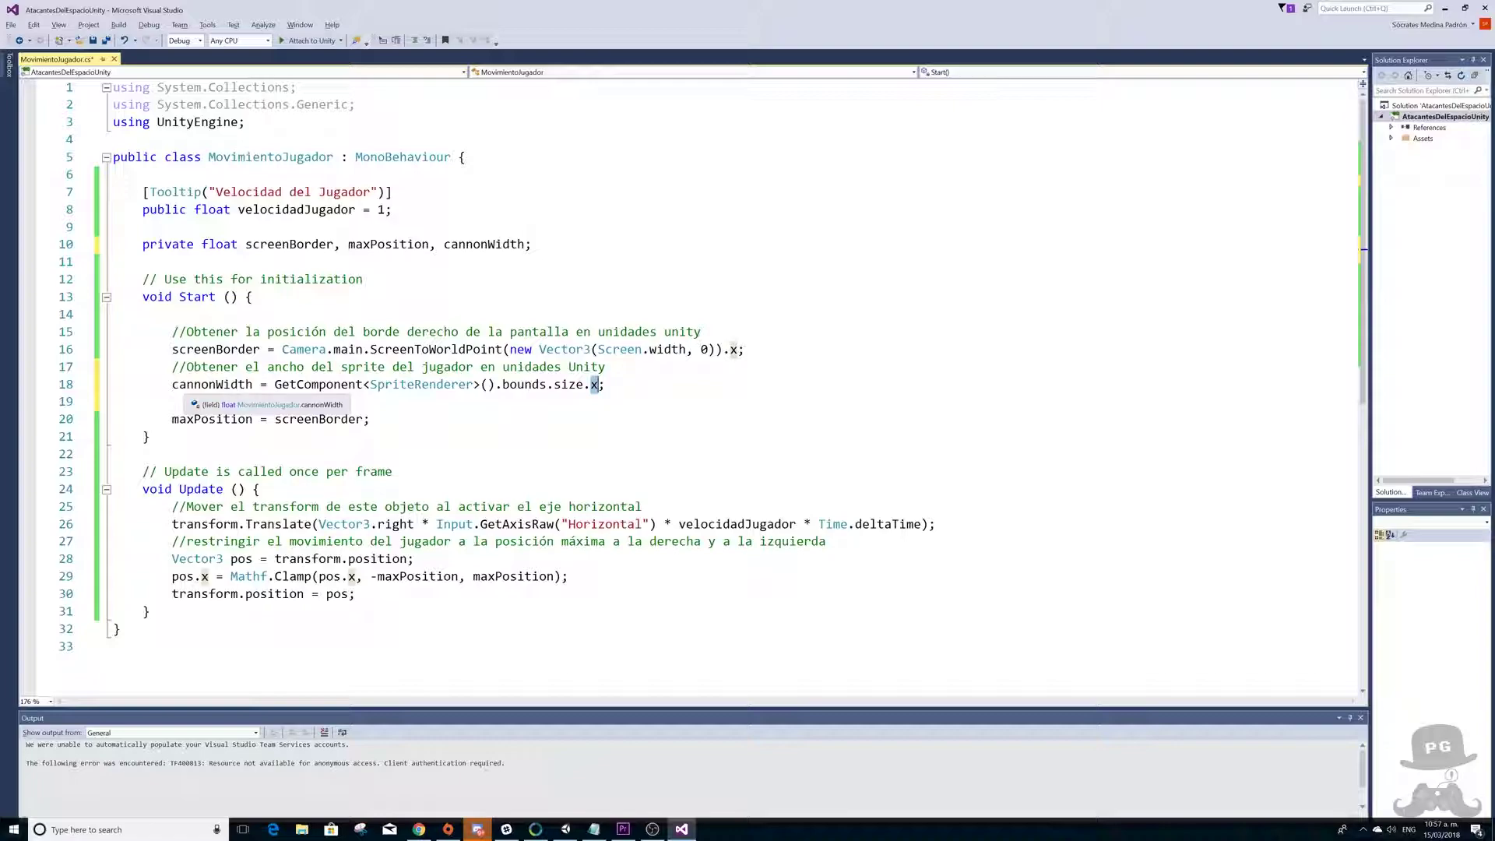
{"action": "key", "text": "Home"}
{"action": "key", "text": "Down"}
{"action": "key", "text": "alt+Tab"}
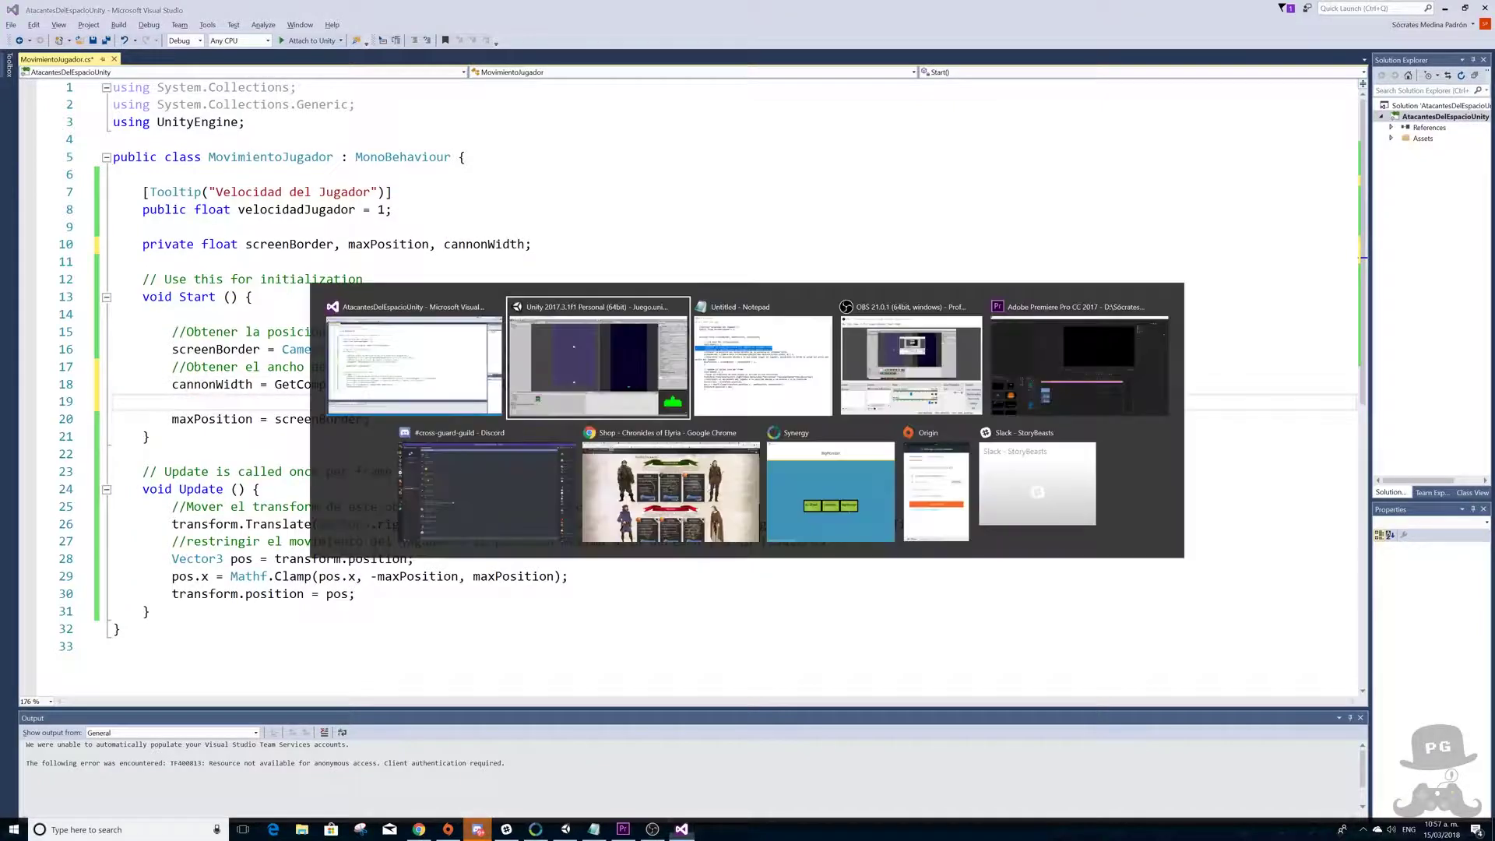
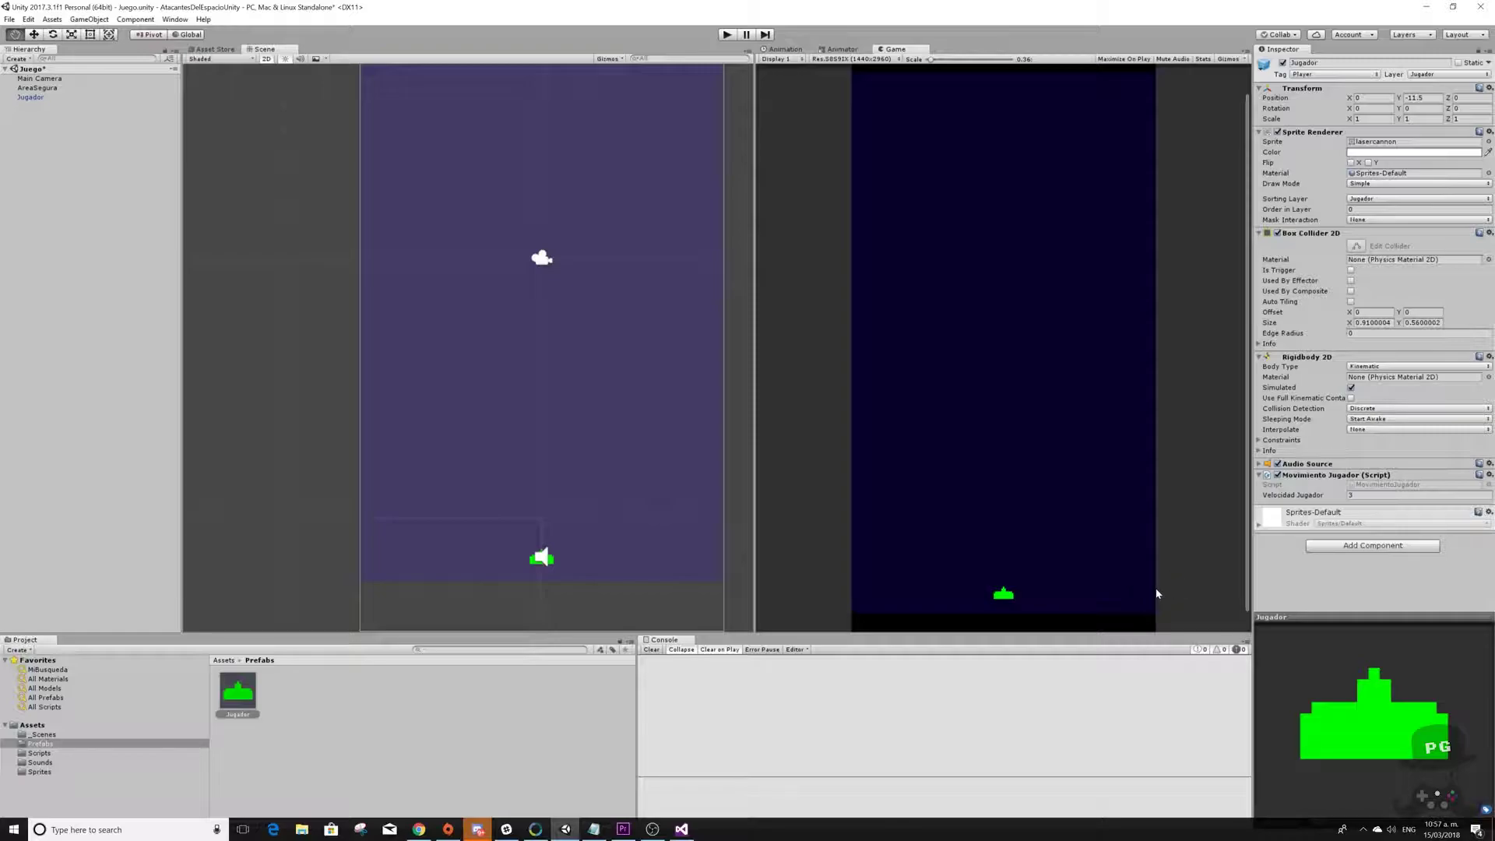
- Change line 20 to maxPosition = screenBorder-(cannonWidth/2) and save MovimientoJugador
{"action": "key", "text": "alt+Tab"}
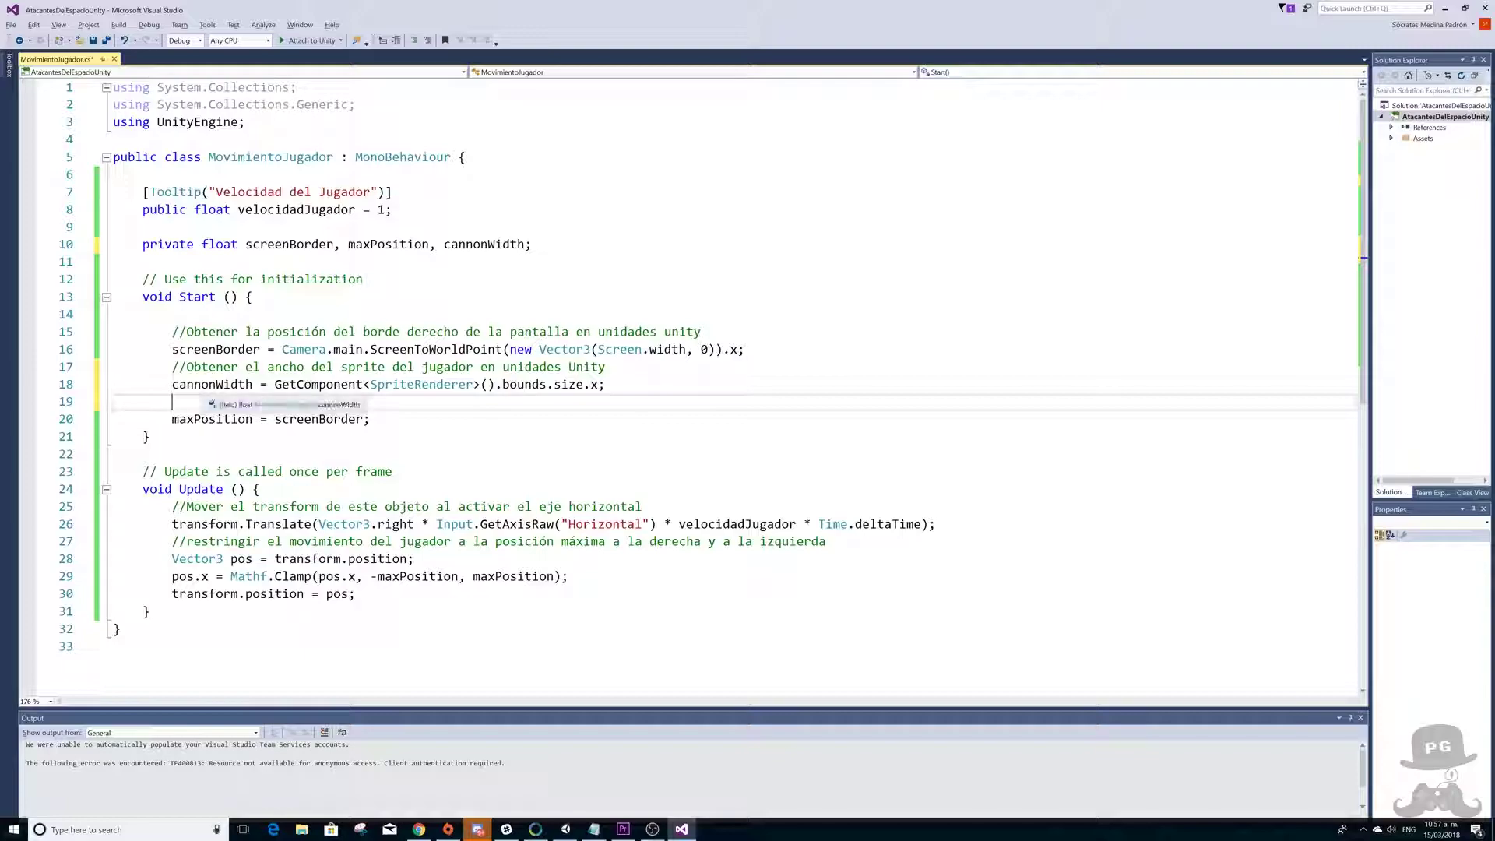
{"action": "left_click", "coordinate": [362, 419]}
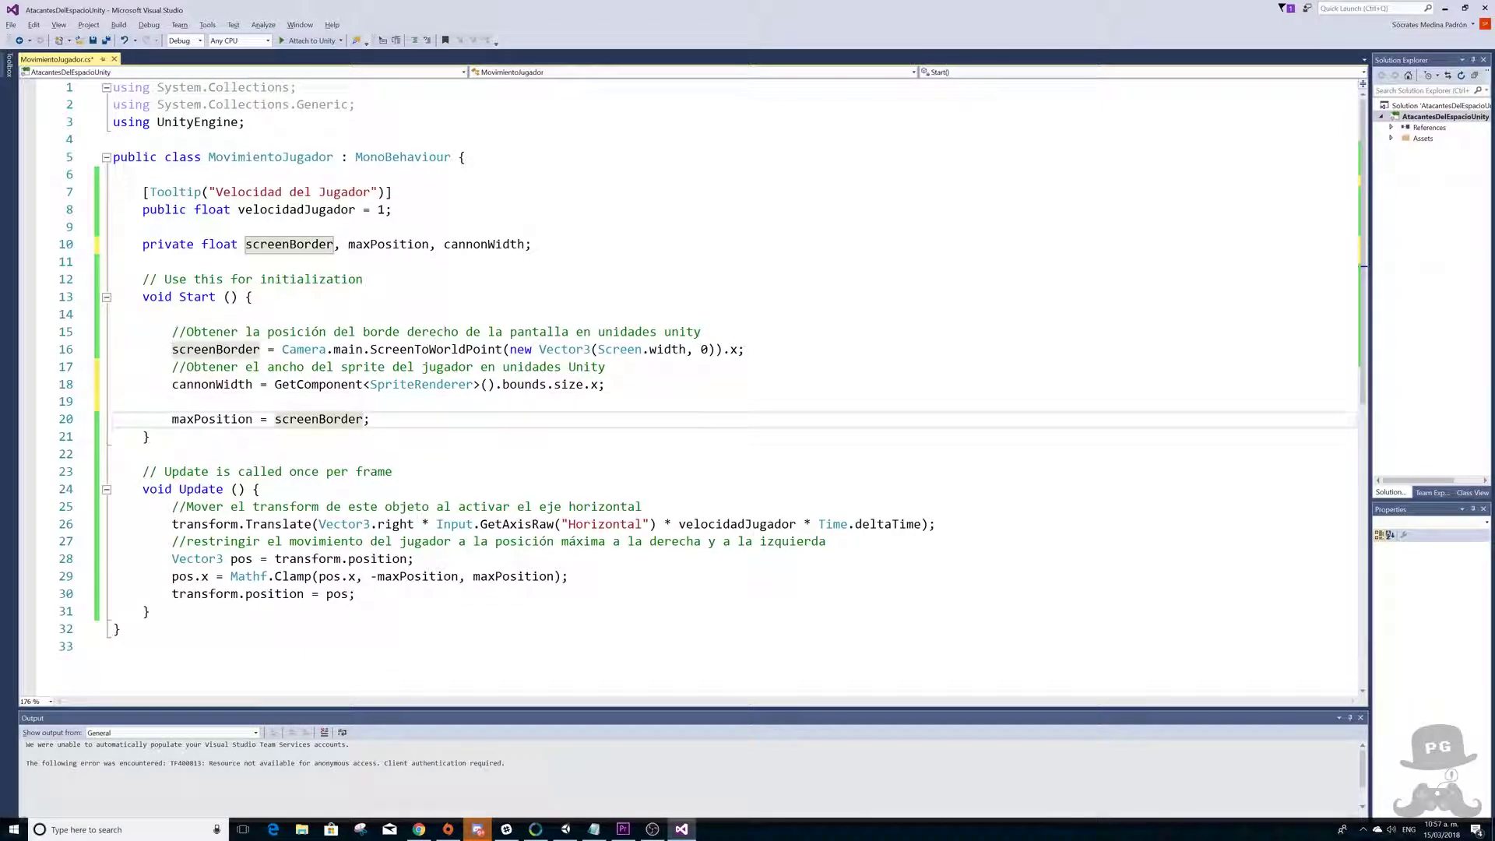
{"action": "type", "text": "-"}
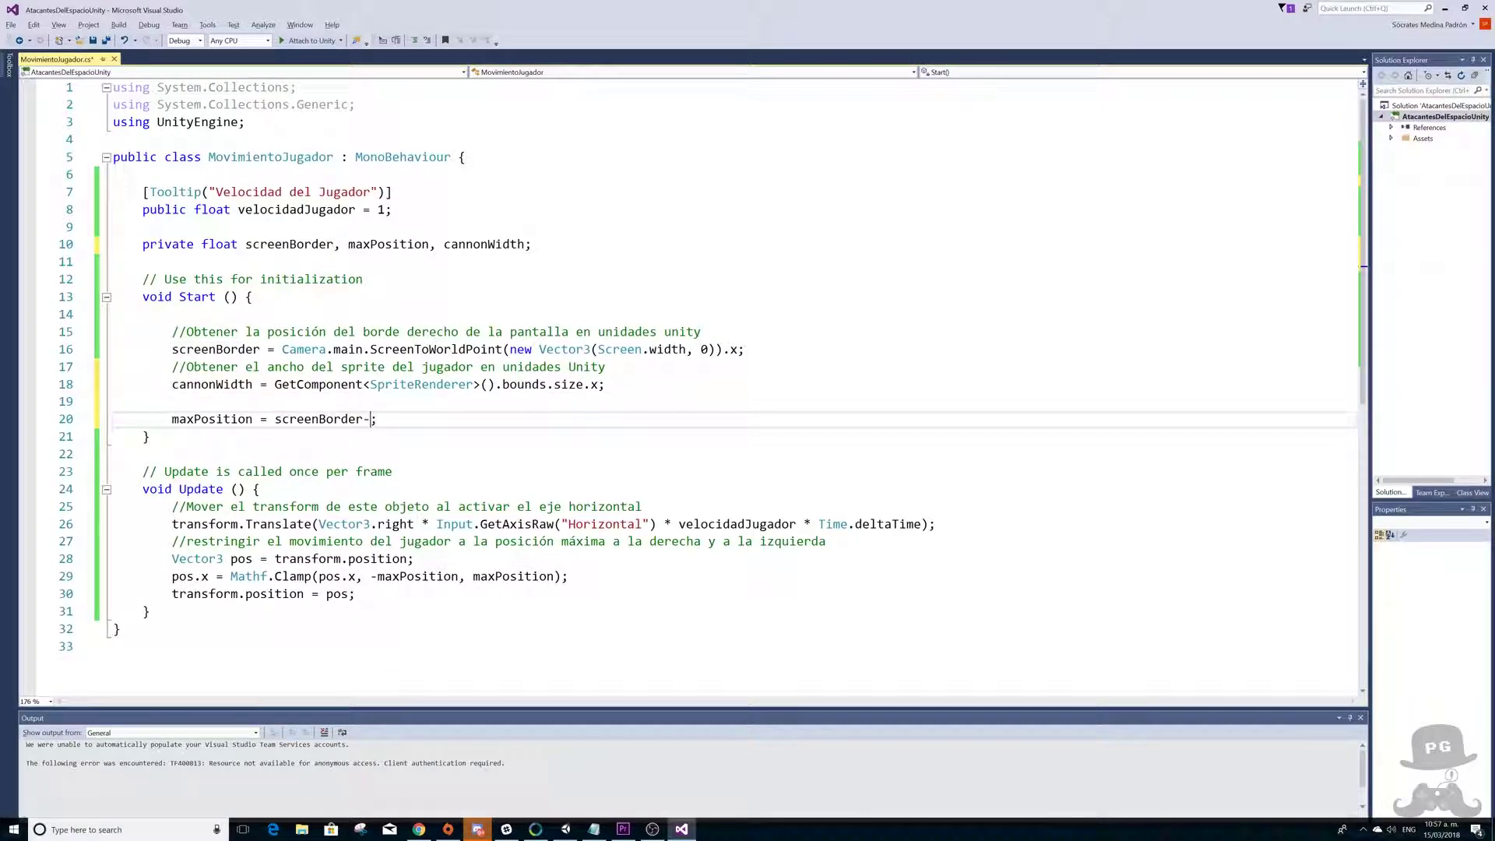
{"action": "type", "text": "("}
{"action": "type", "text": "cannonW"}
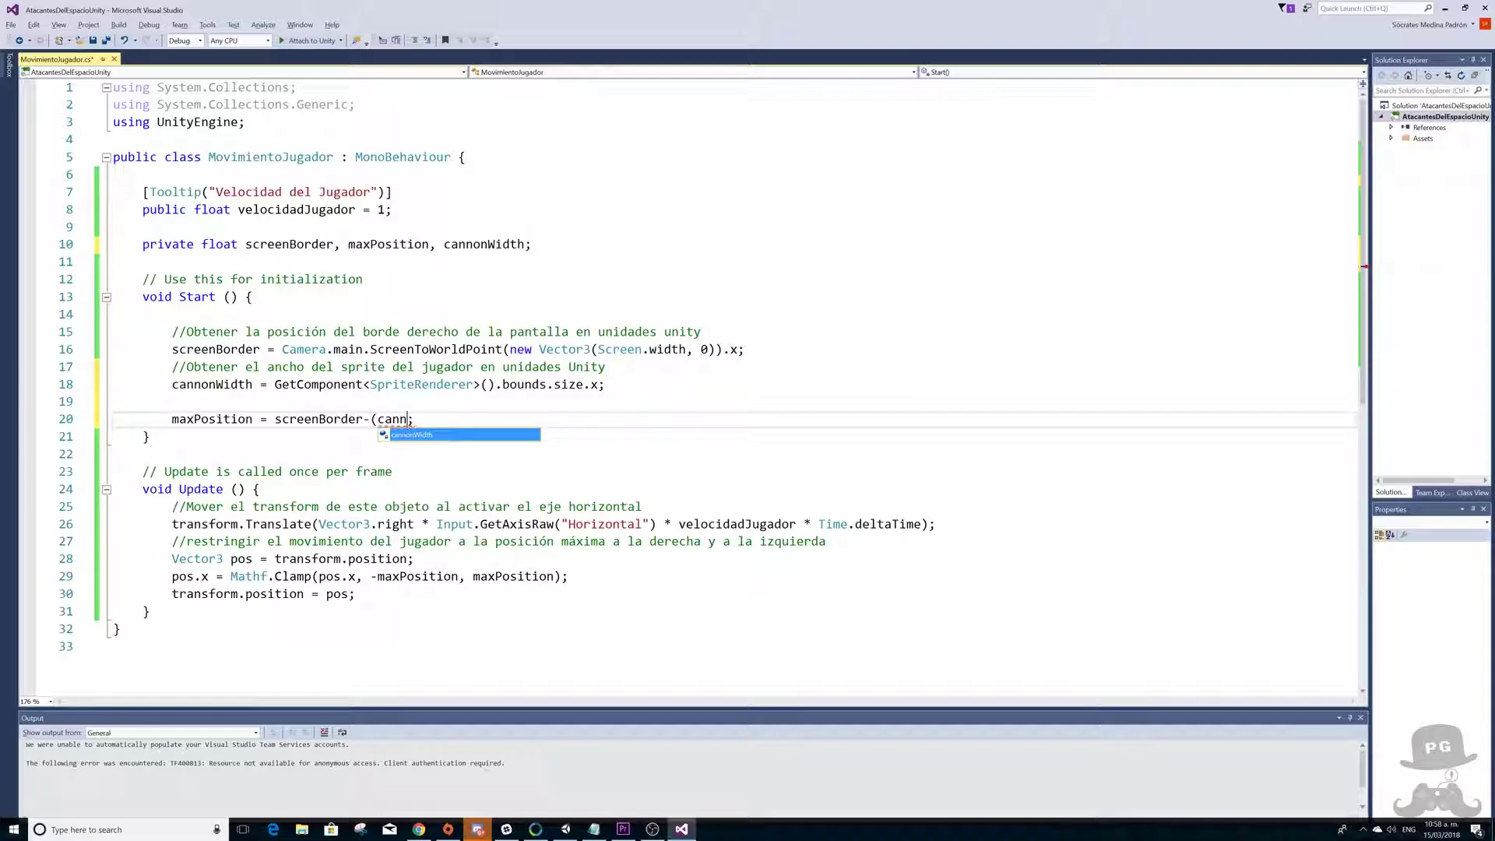
{"action": "key", "text": "Tab"}
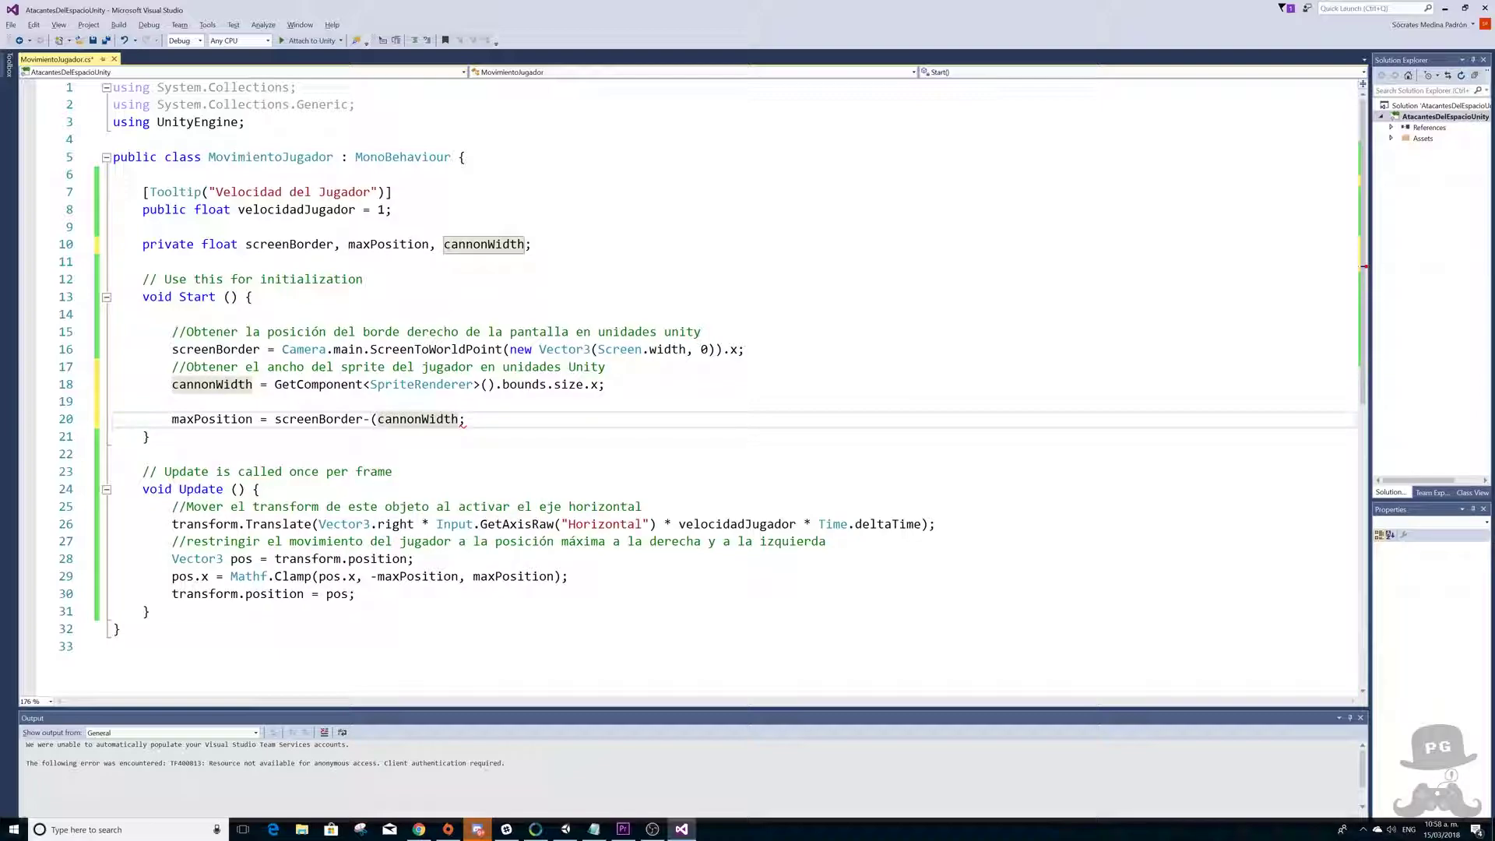
{"action": "type", "text": "/2"}
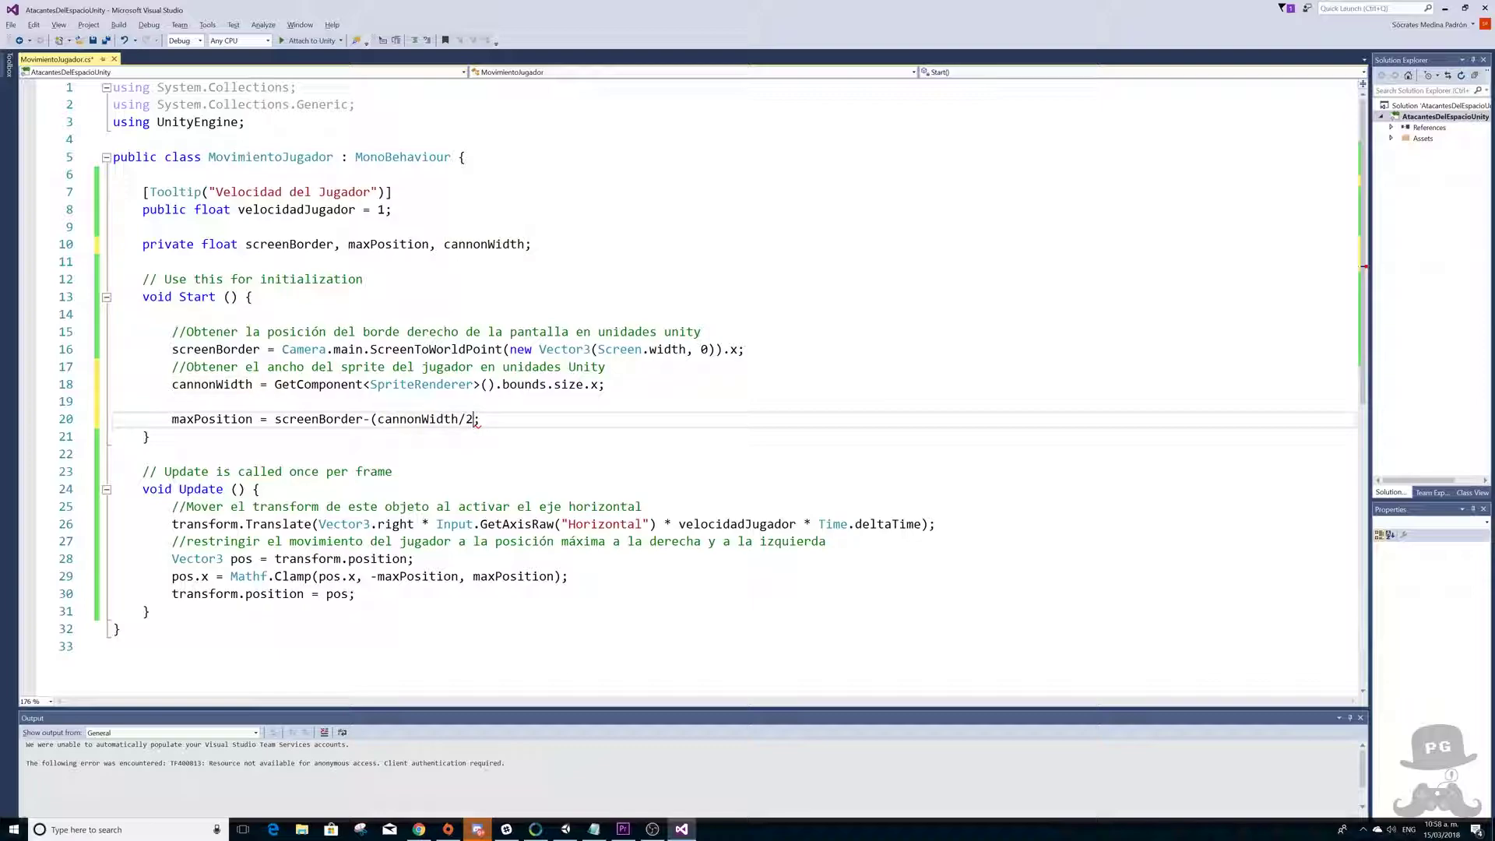
{"action": "type", "text": ")"}
{"action": "key", "text": "ctrl+s"}
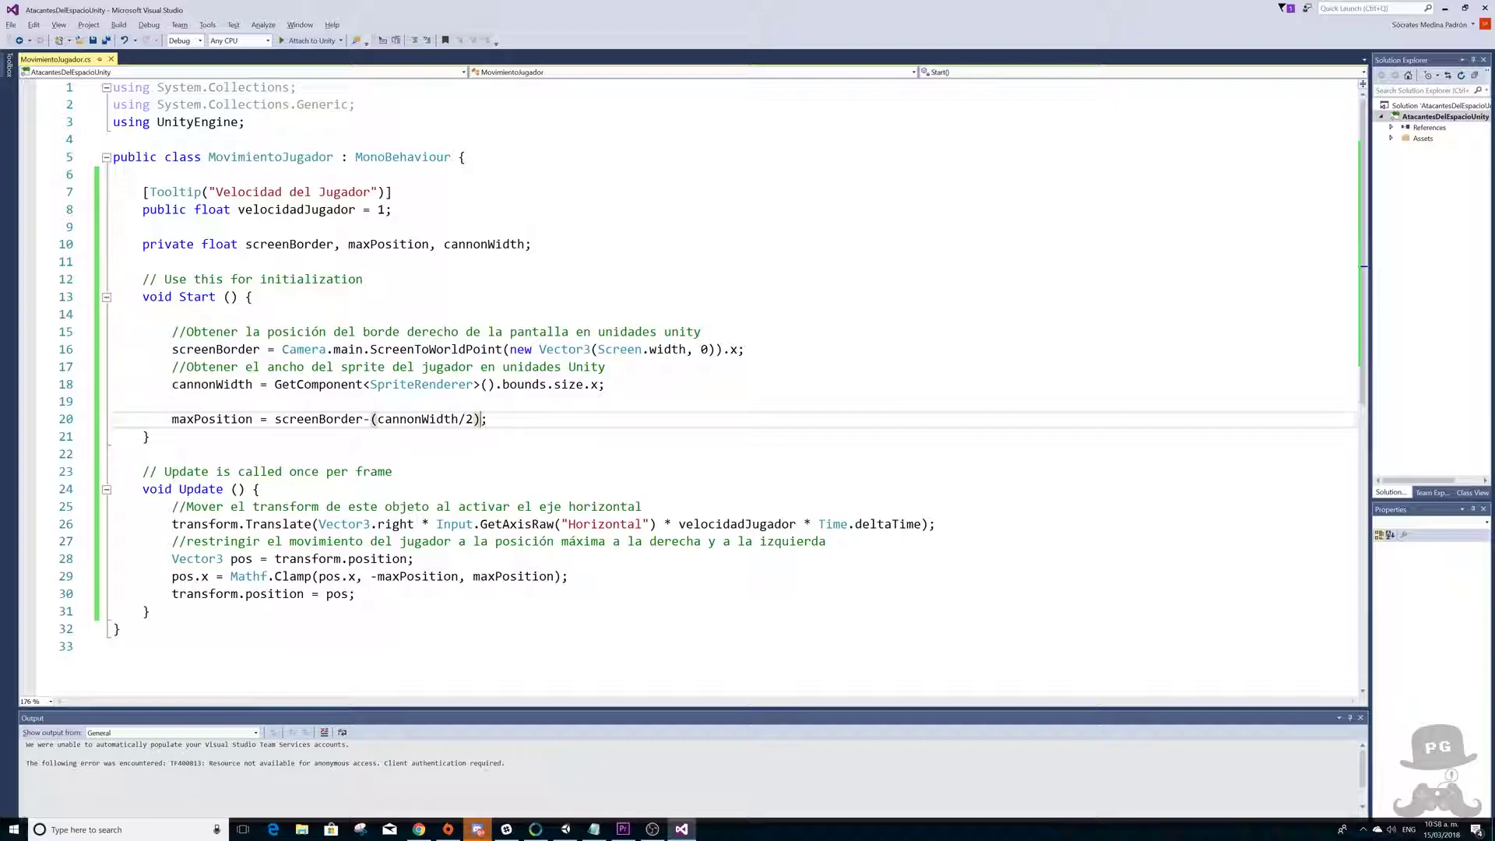
{"action": "key", "text": "alt+Tab"}
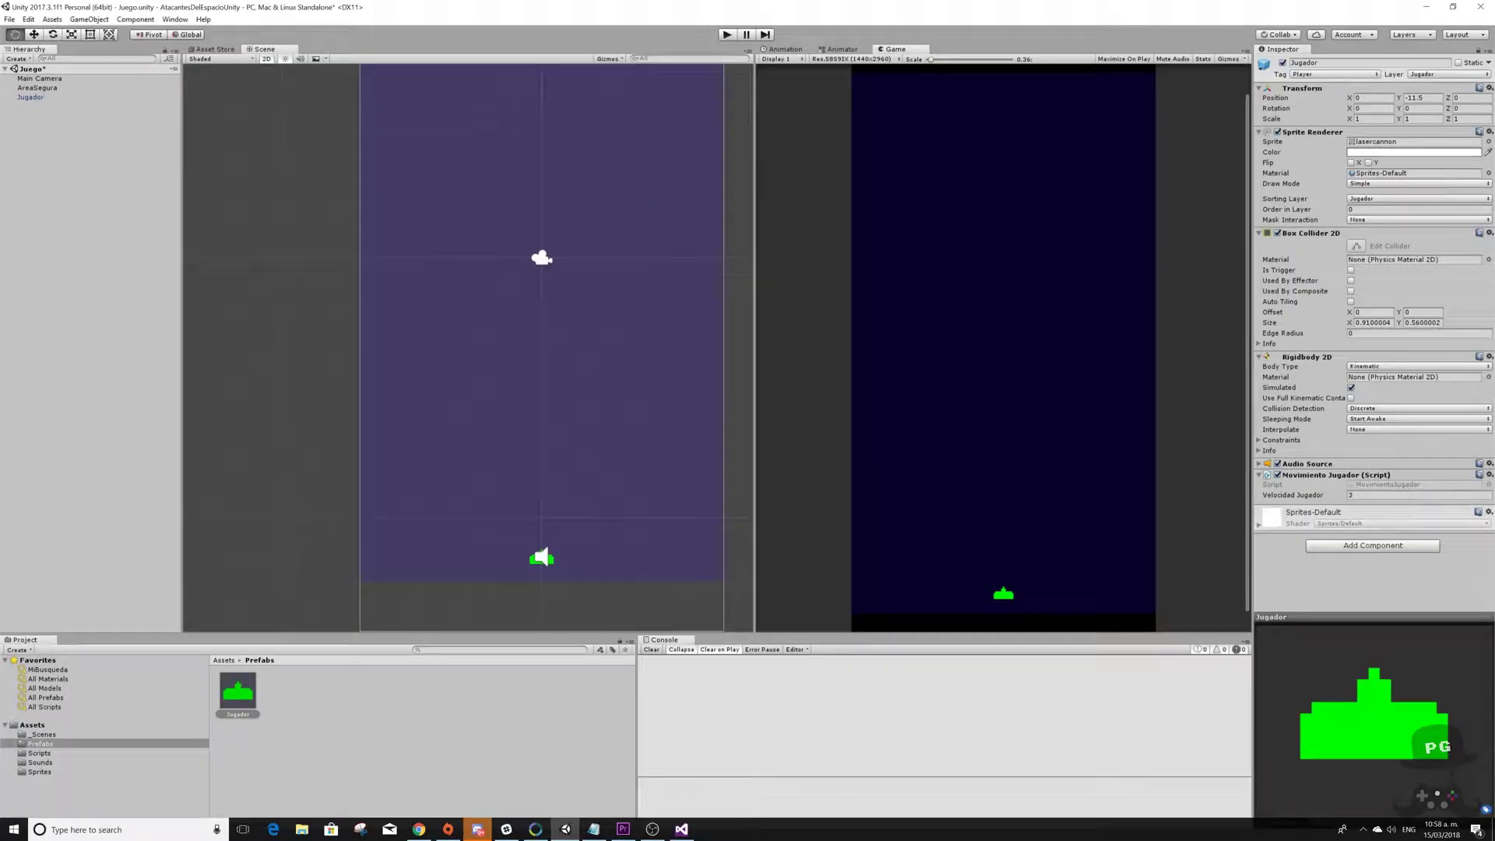
- Run Play mode, drive the cannon left and right with the arrow keys, then stop
{"action": "left_click", "coordinate": [725, 36]}
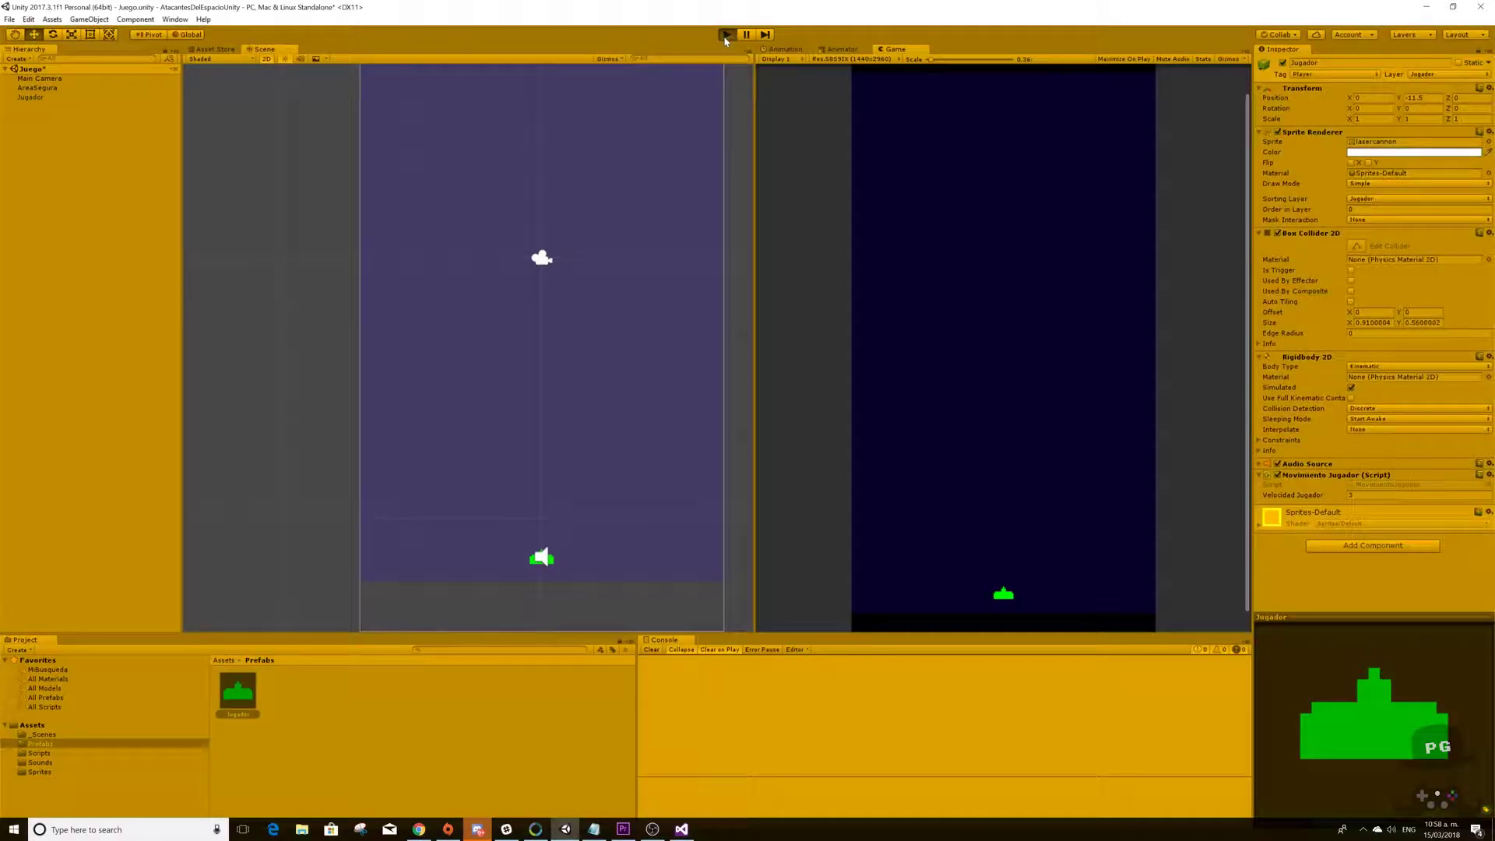
{"action": "key", "text": "Right"}
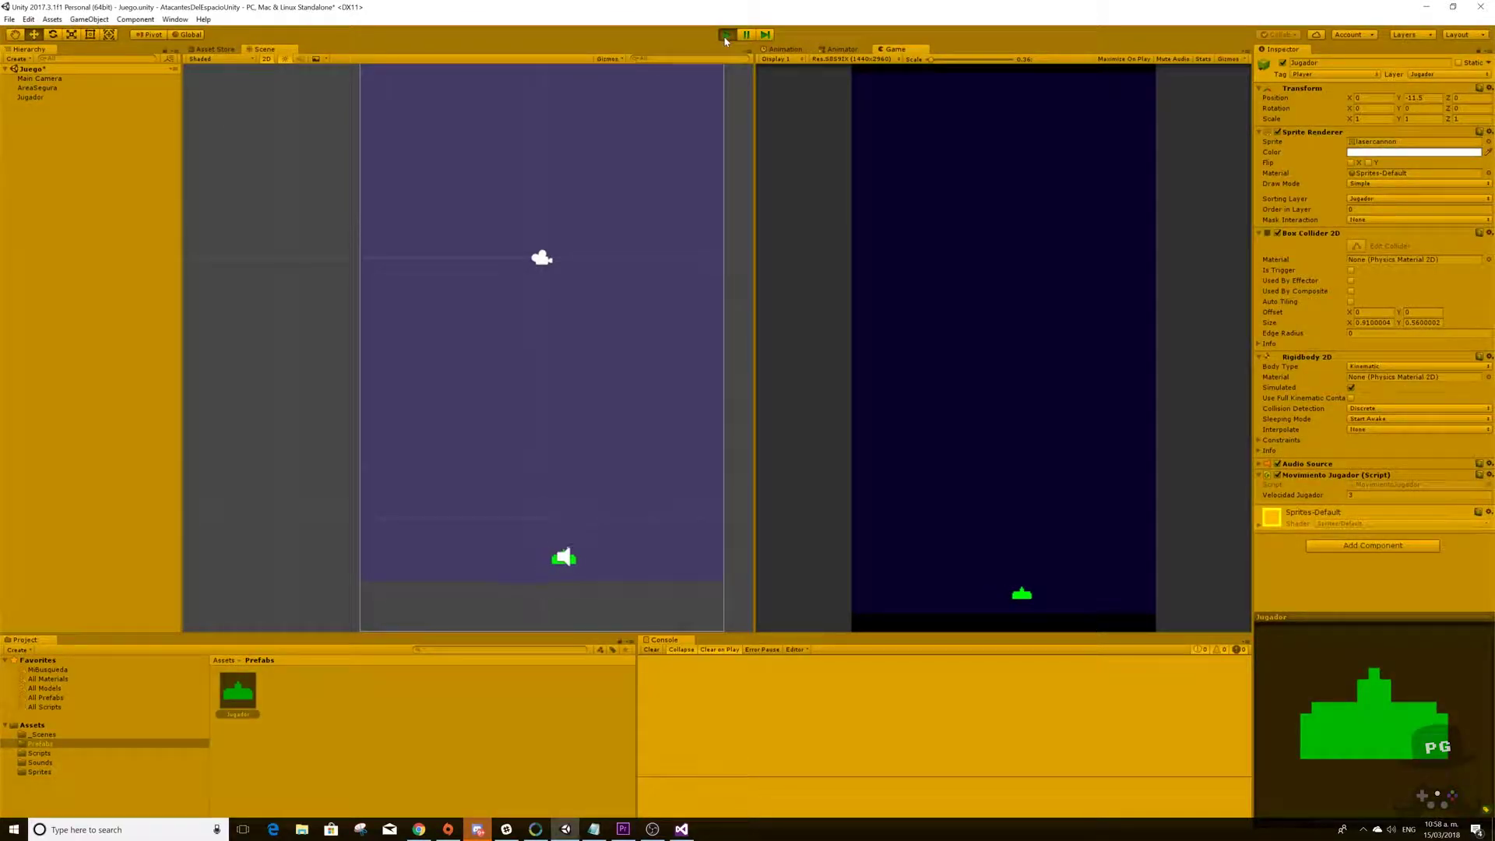
{"action": "key", "text": "Right"}
{"action": "key", "text": "Left"}
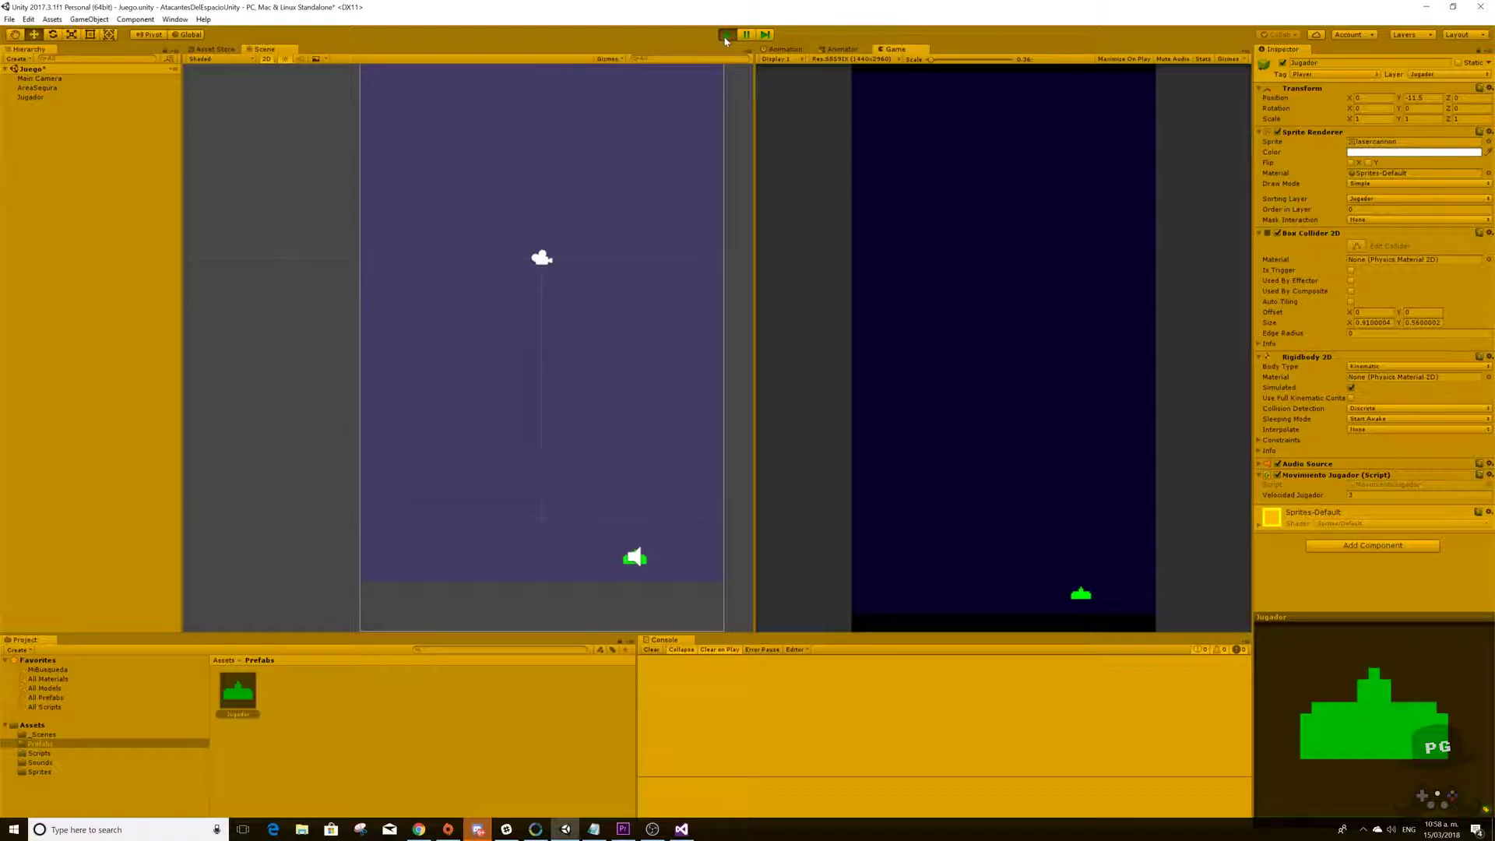
{"action": "key", "text": "Left"}
{"action": "key", "text": "Right"}
{"action": "key", "text": "Right"}
{"action": "key", "text": "Right"}
{"action": "key", "text": "Left"}
{"action": "key", "text": "Left"}
{"action": "left_click", "coordinate": [725, 36]}
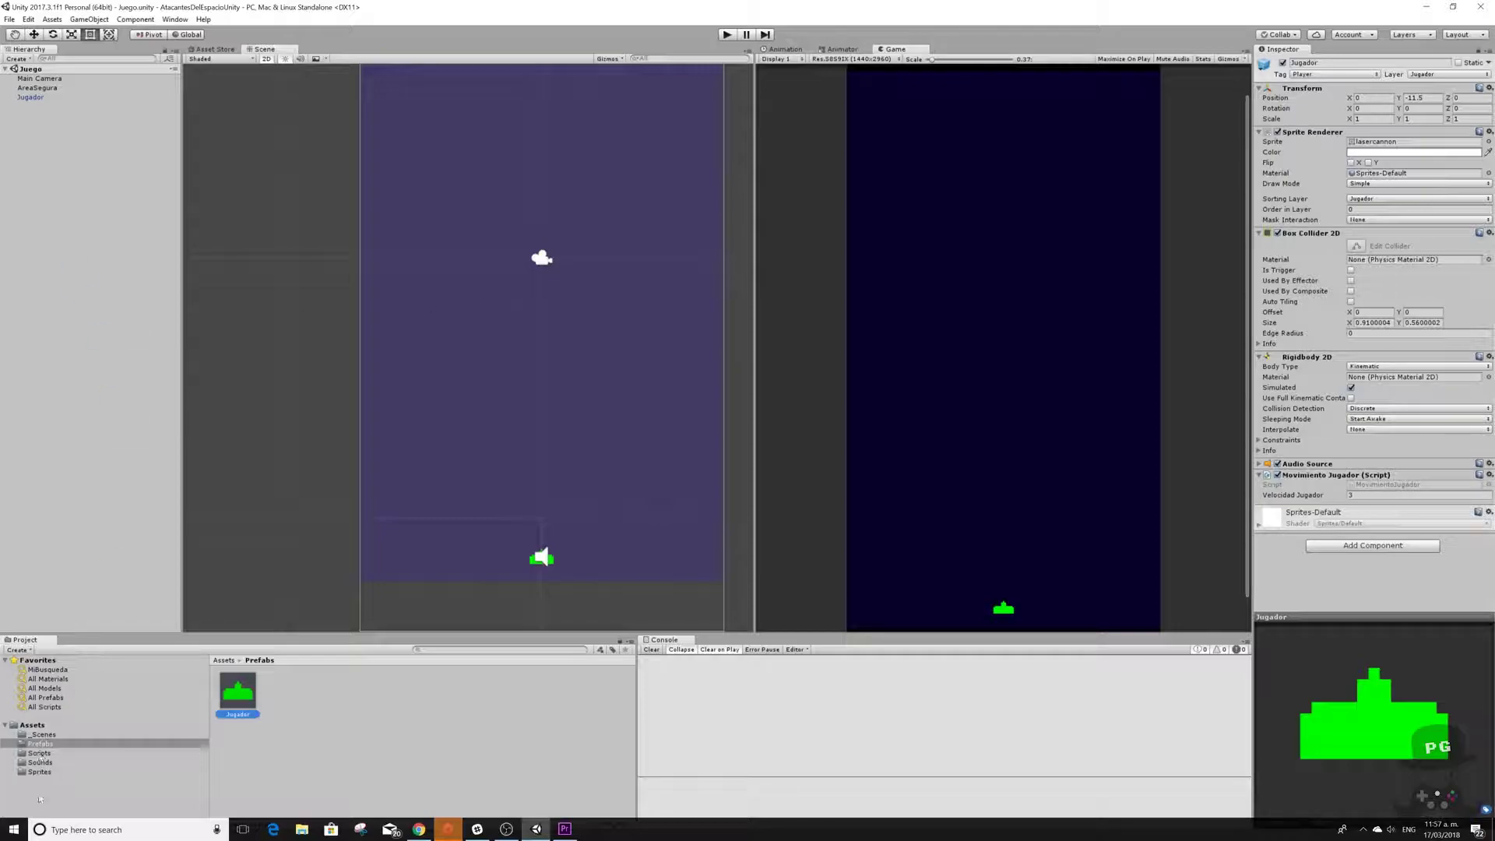
- Drag the cannonlaser sprite from the Sprites folder into the Hierarchy
{"action": "left_click", "coordinate": [39, 772]}
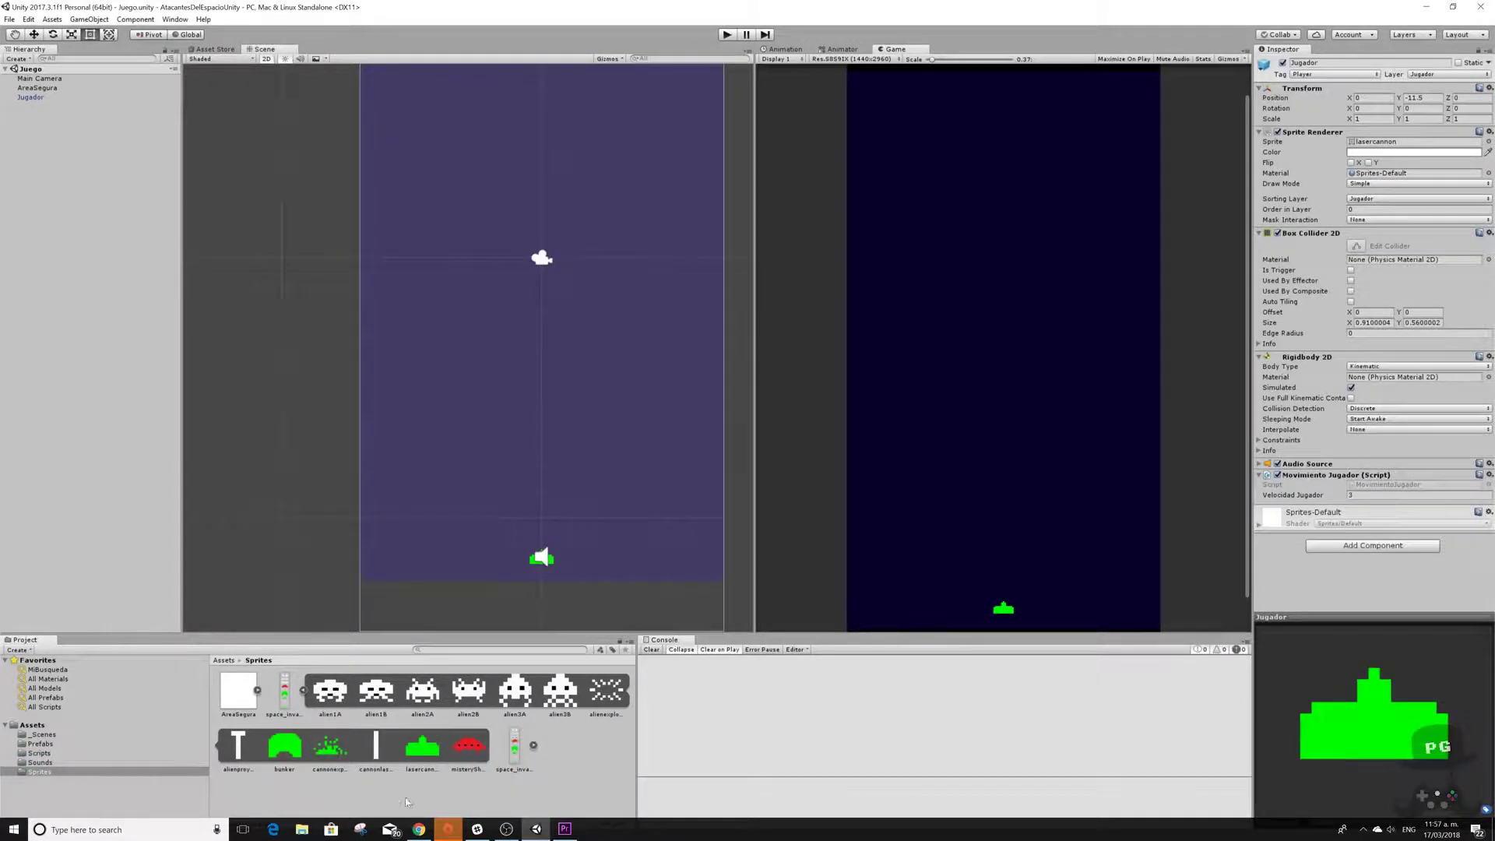
{"action": "left_click_drag", "start_coordinate": [376, 754], "coordinate": [178, 438]}
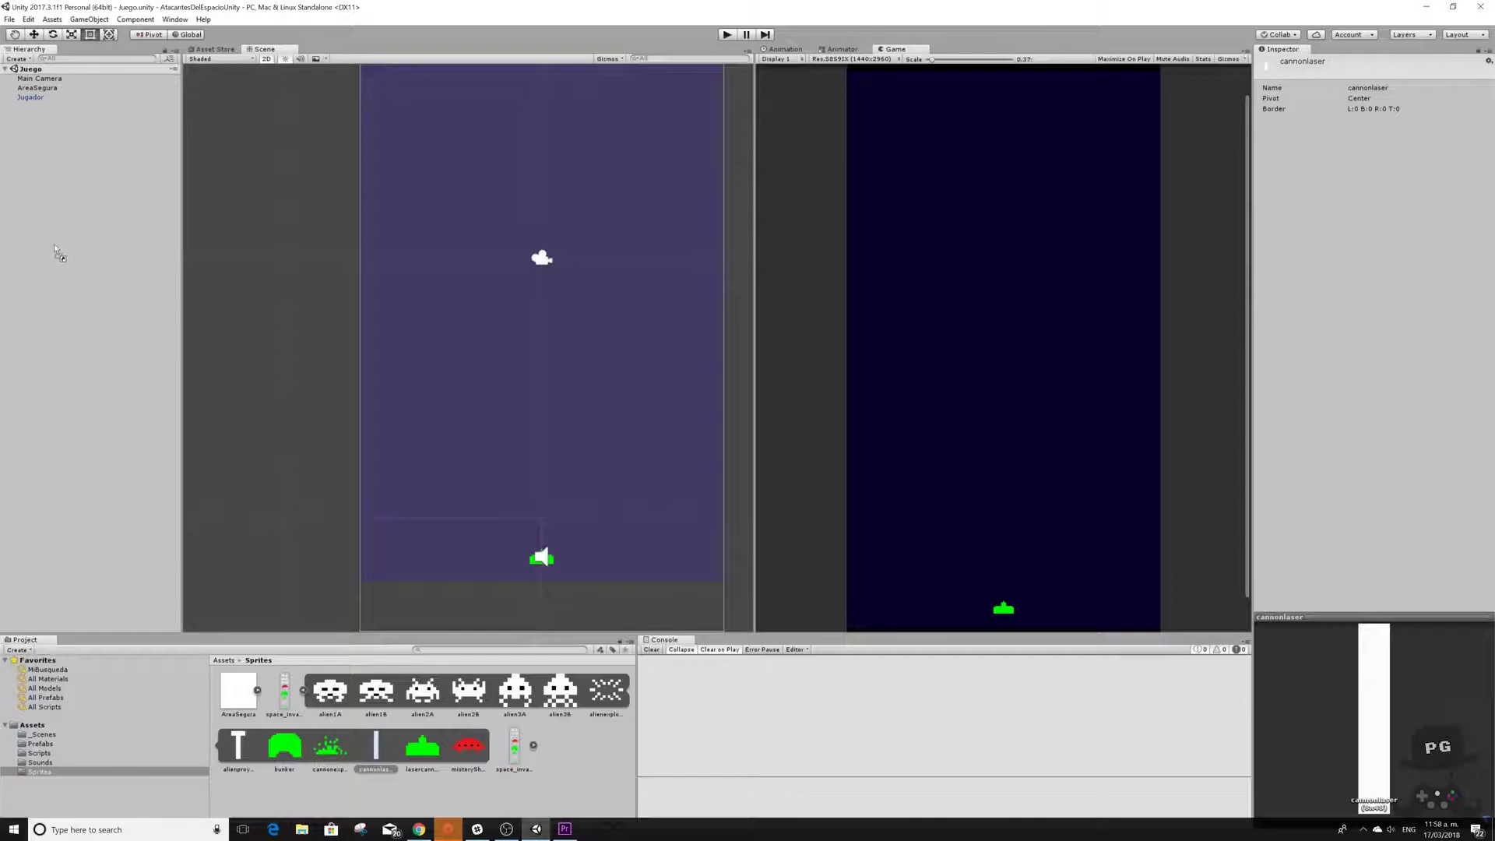
{"action": "left_click_drag", "start_coordinate": [178, 438], "coordinate": [51, 243]}
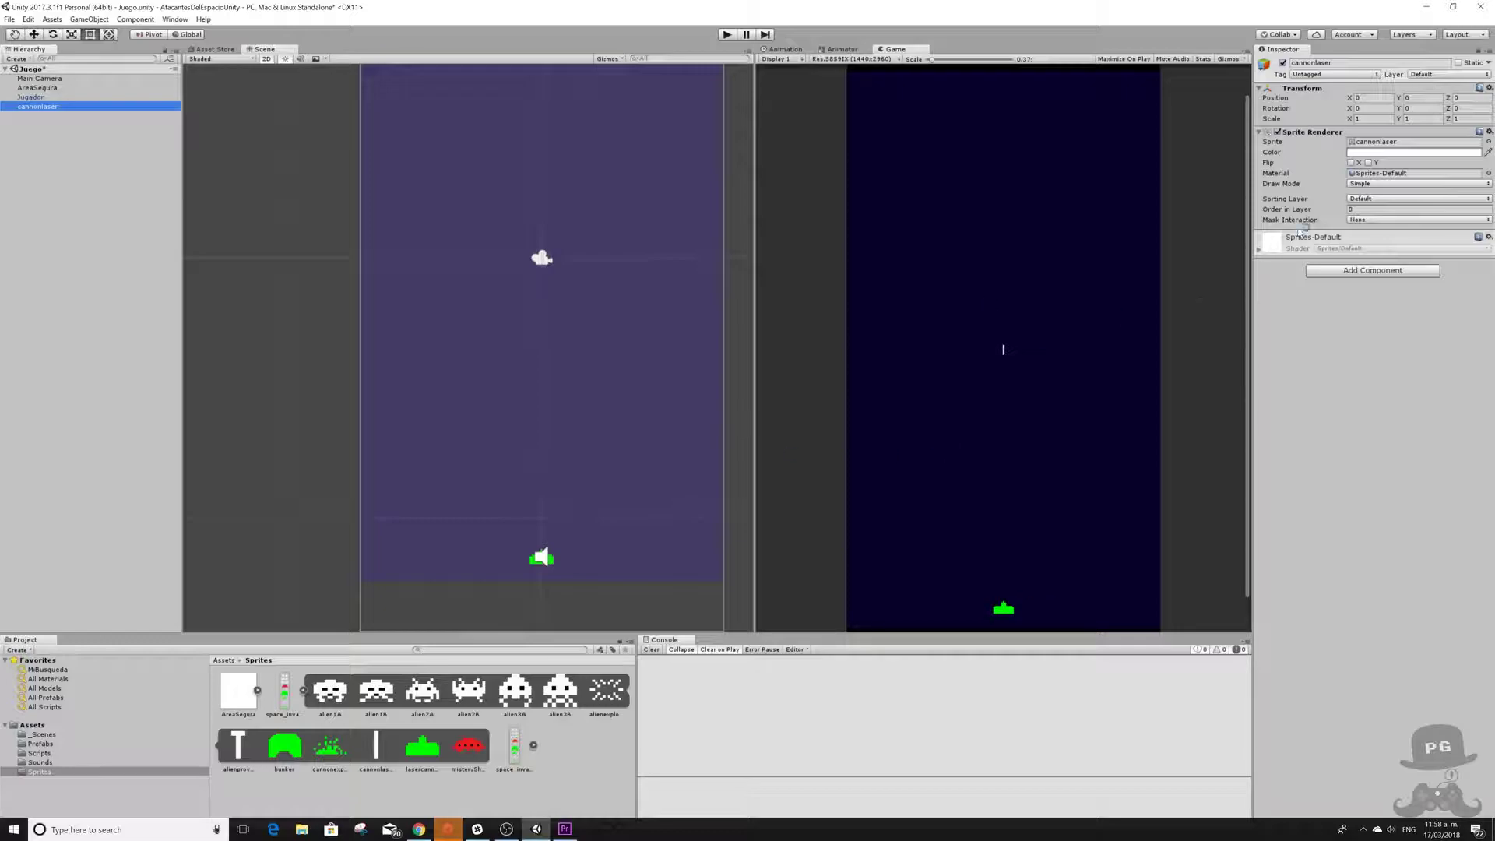
- Add a Box Collider 2D to the cannonlaser object
{"action": "left_click", "coordinate": [1341, 270]}
{"action": "type", "text": "b"}
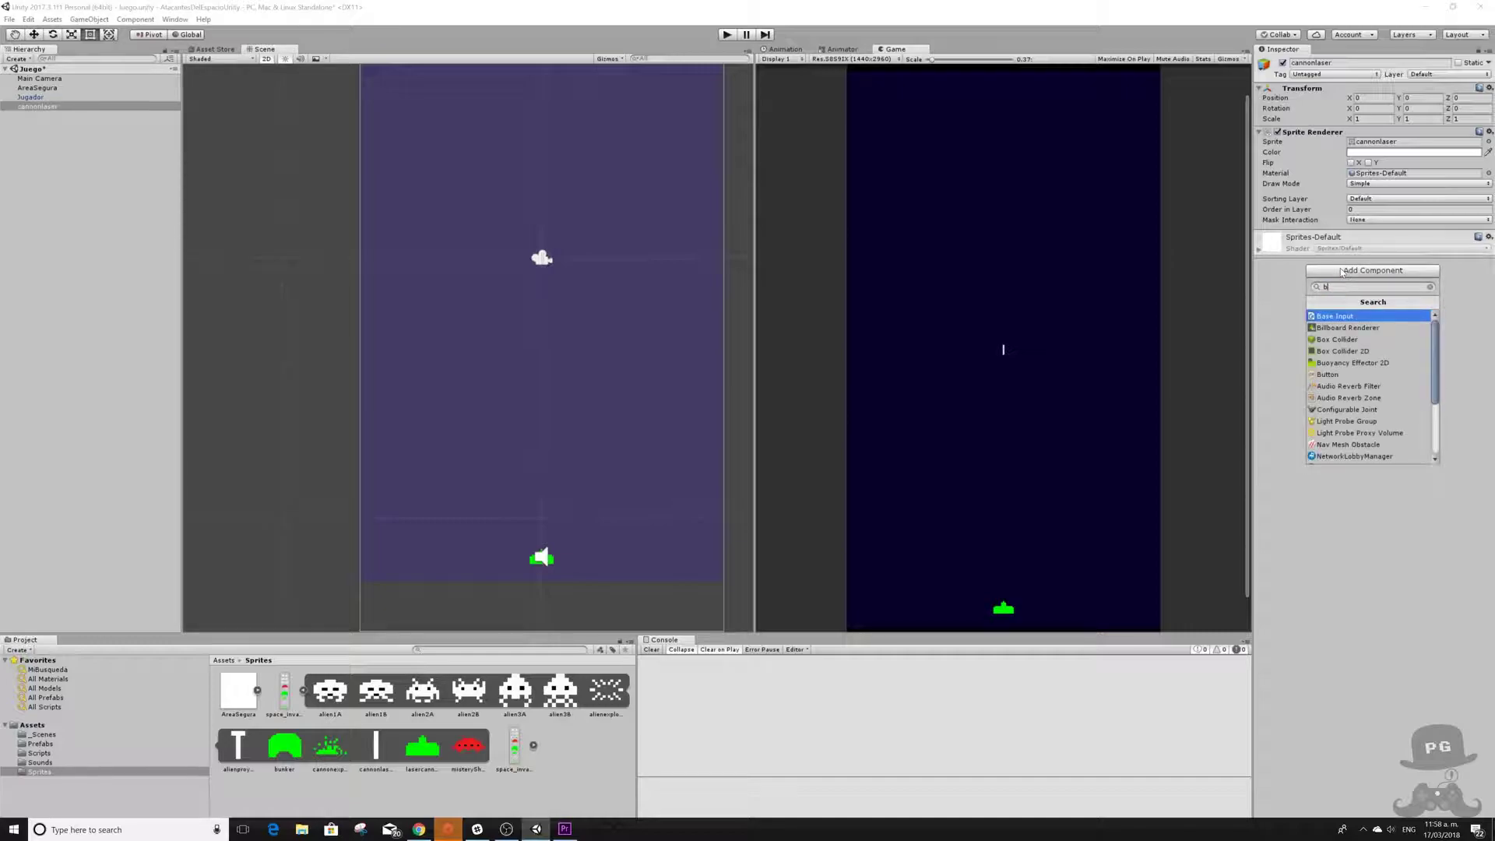
{"action": "type", "text": "ox"}
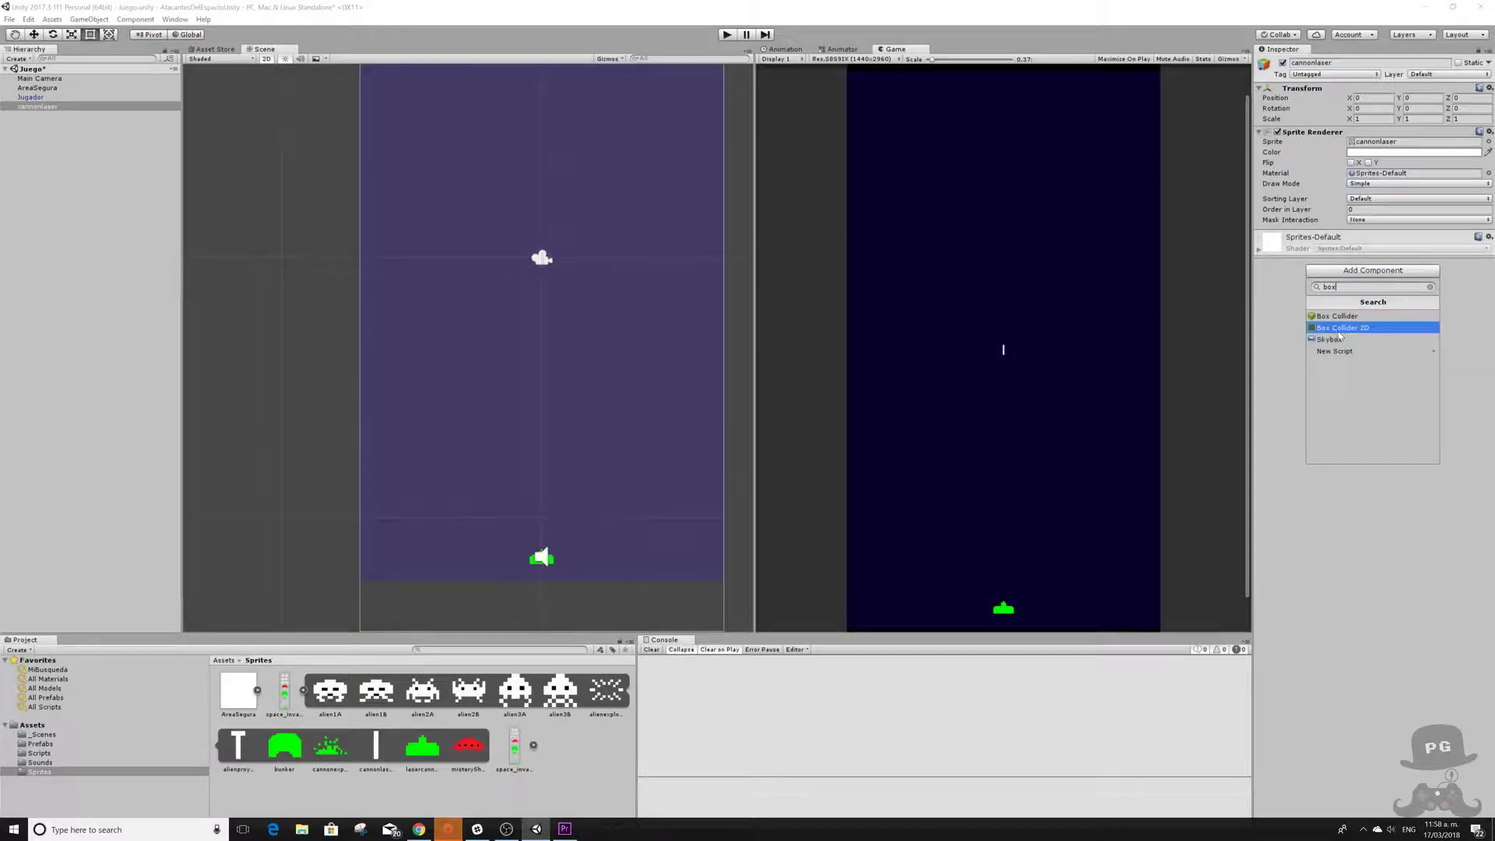
{"action": "left_click", "coordinate": [1338, 328]}
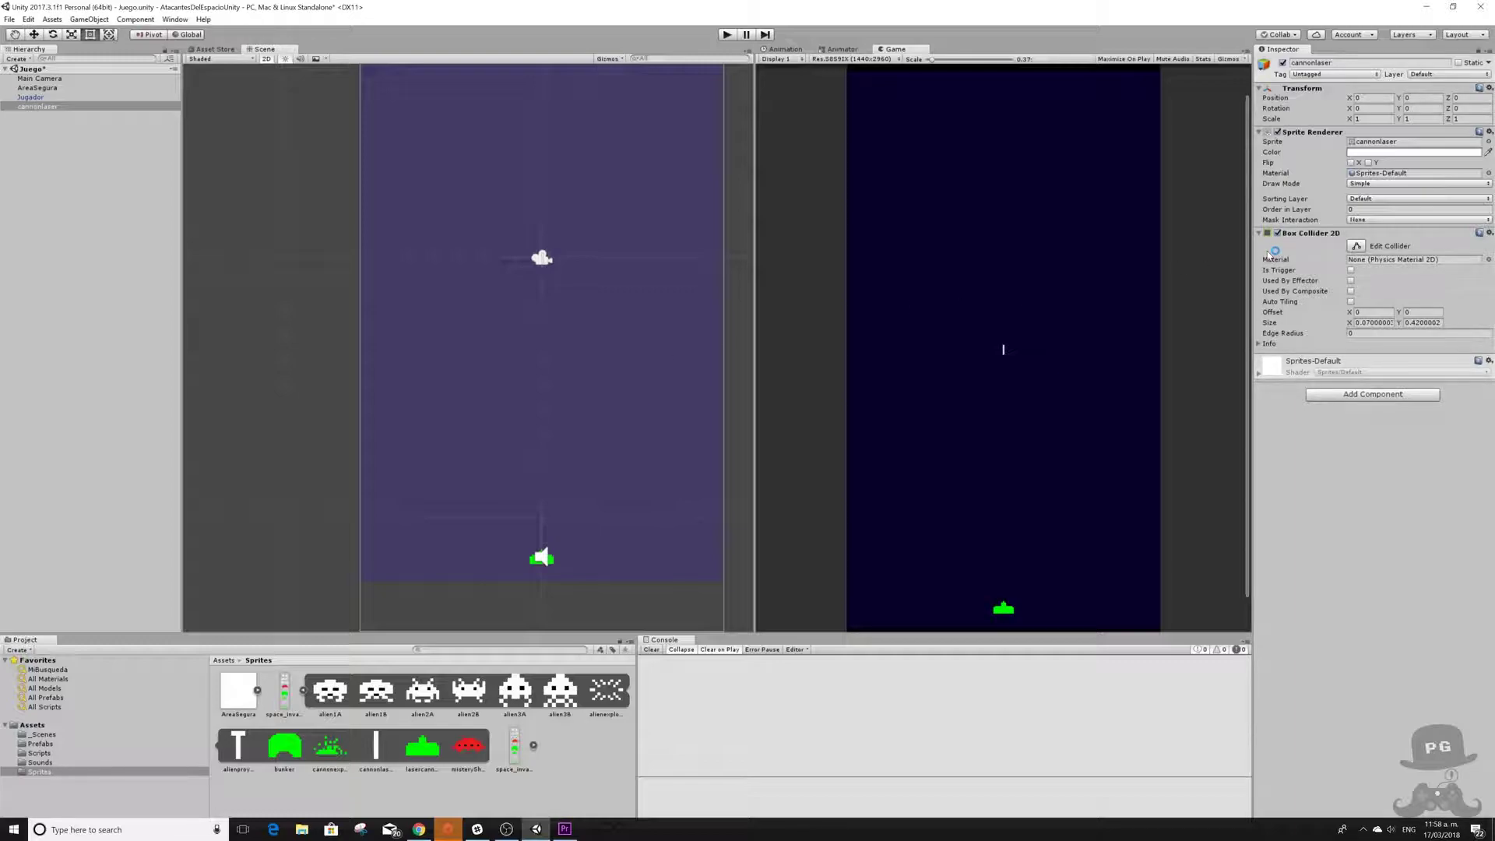
- Add a Rigidbody 2D to the laser with Body Type set to Kinematic
{"action": "left_click", "coordinate": [1376, 394]}
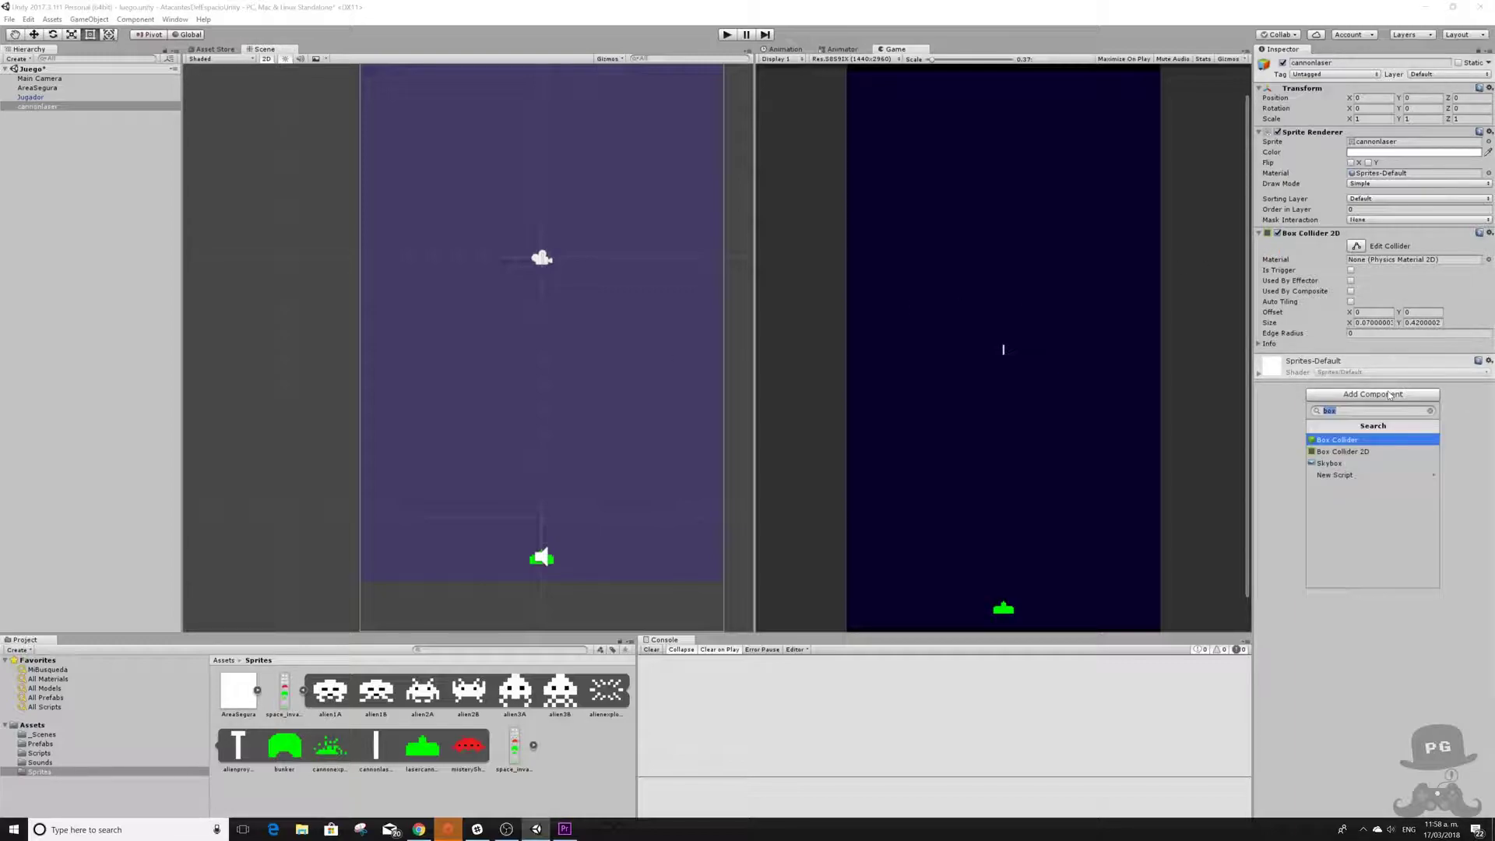
{"action": "type", "text": "rigi"}
{"action": "left_click", "coordinate": [1351, 449]}
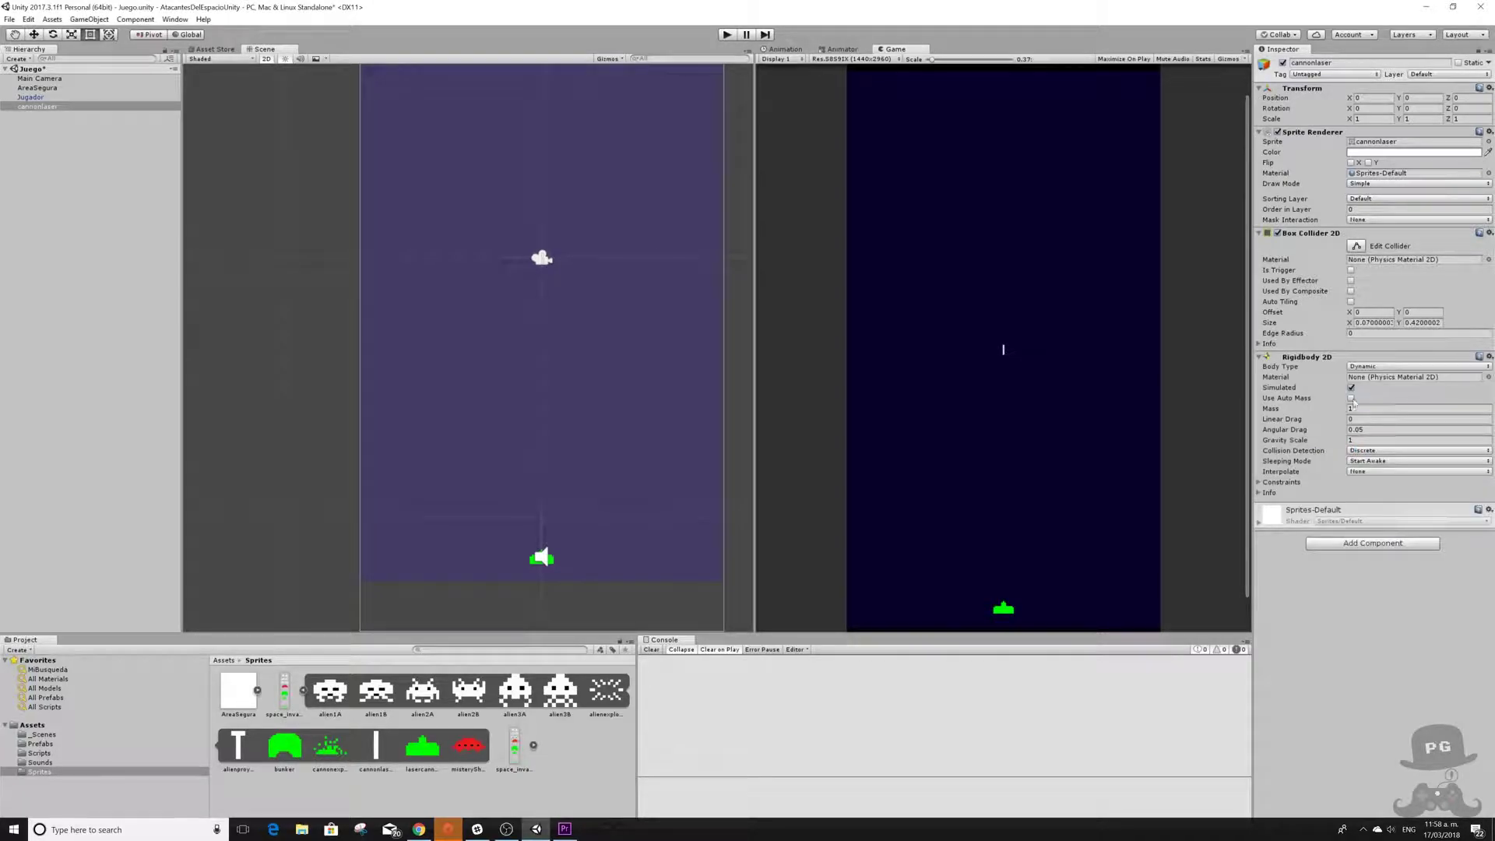
{"action": "left_click", "coordinate": [1361, 367]}
{"action": "left_click", "coordinate": [1359, 392]}
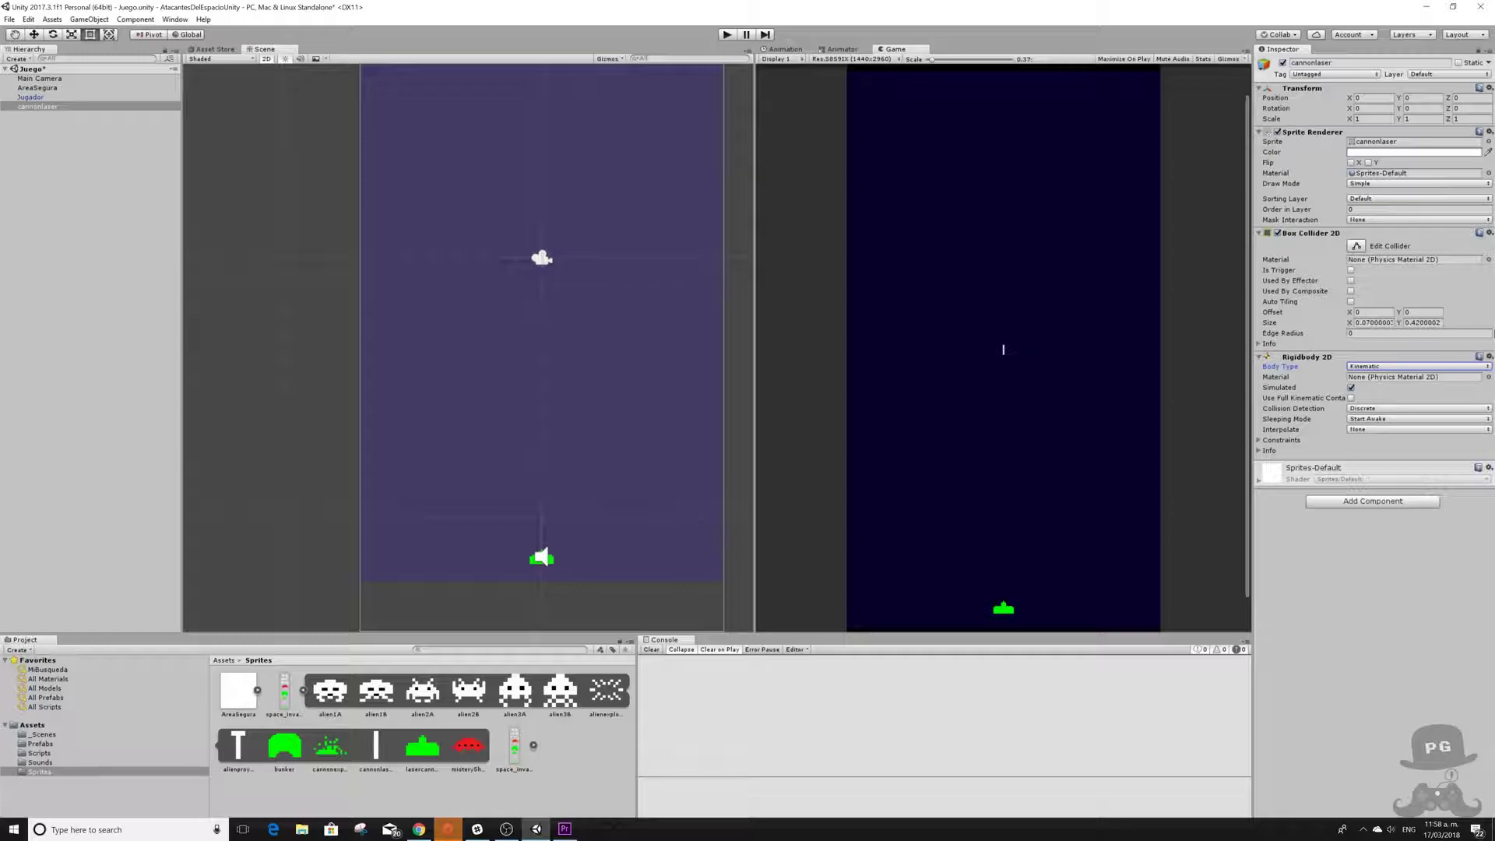
- Create a new script named ProyectilJugador and attach it to cannonlaser
{"action": "left_click", "coordinate": [1365, 503]}
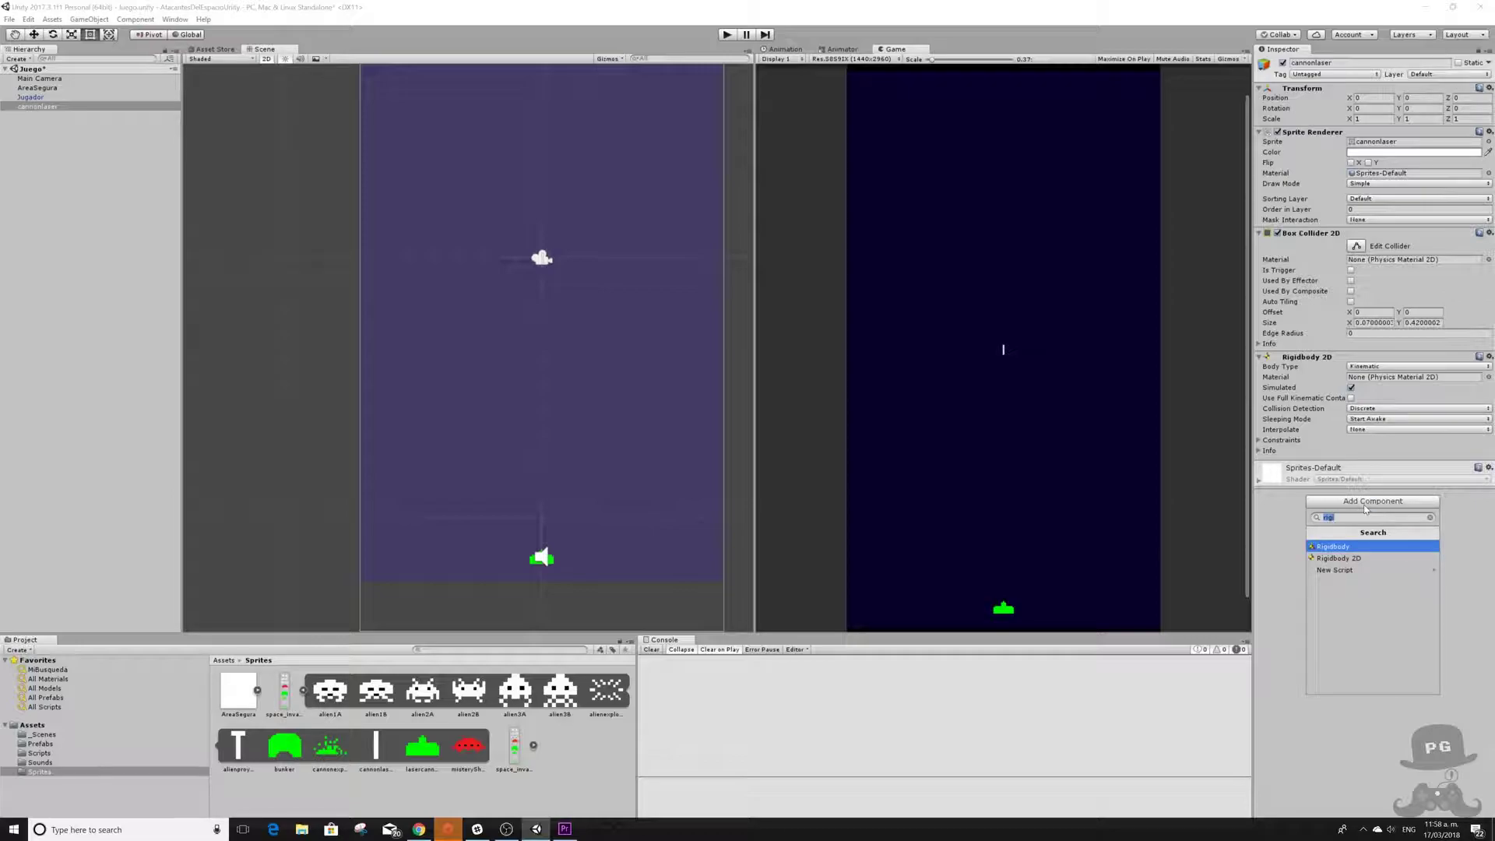
{"action": "type", "text": "Proyectil"}
{"action": "type", "text": "Jugad"}
{"action": "type", "text": "or"}
{"action": "key", "text": "BackSpace"}
{"action": "type", "text": "r"}
{"action": "left_click", "coordinate": [1343, 545]}
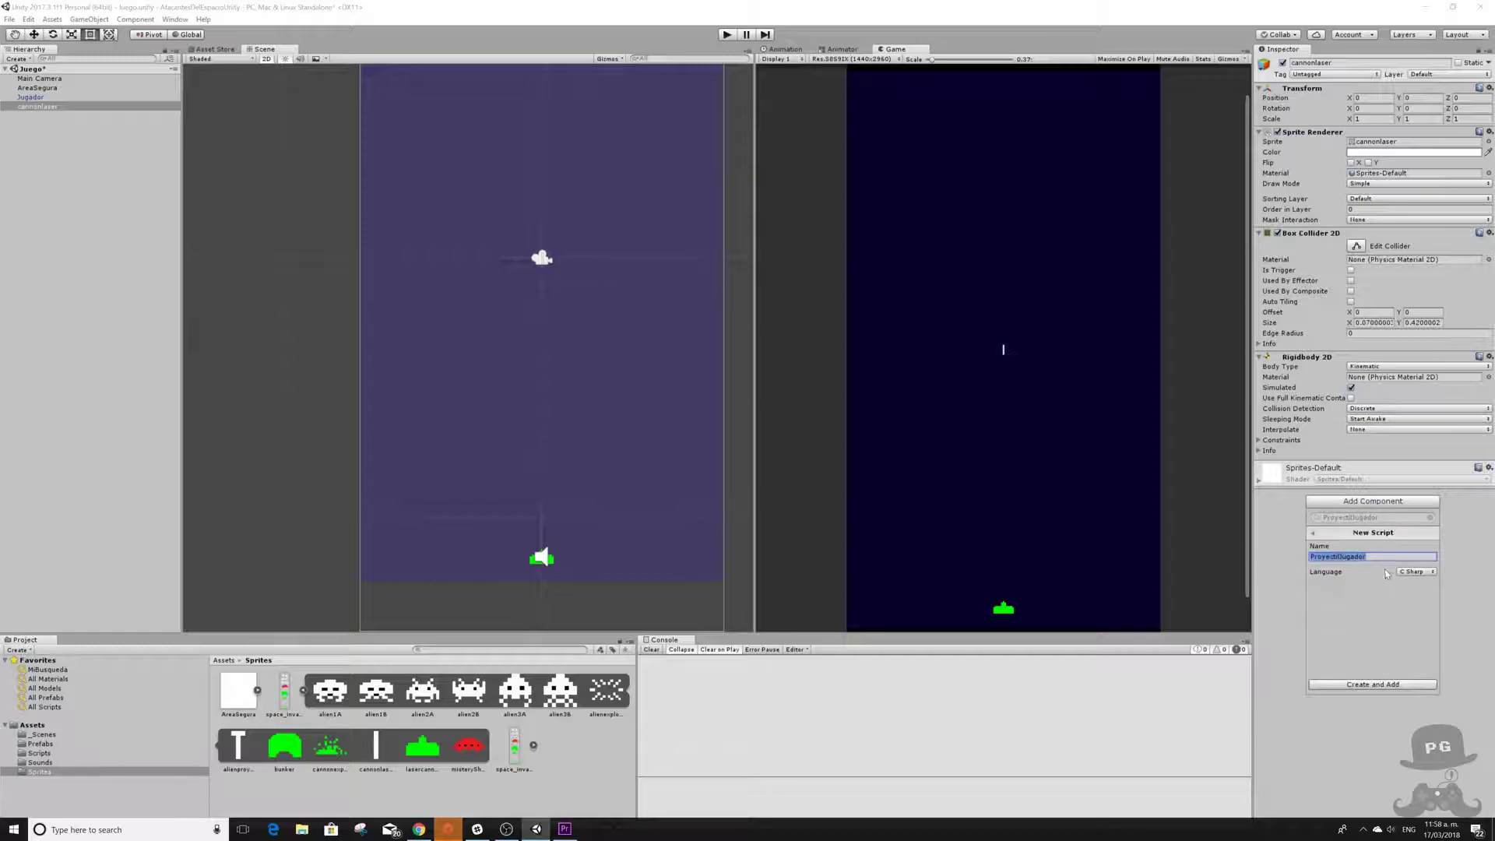
{"action": "left_click", "coordinate": [1366, 686]}
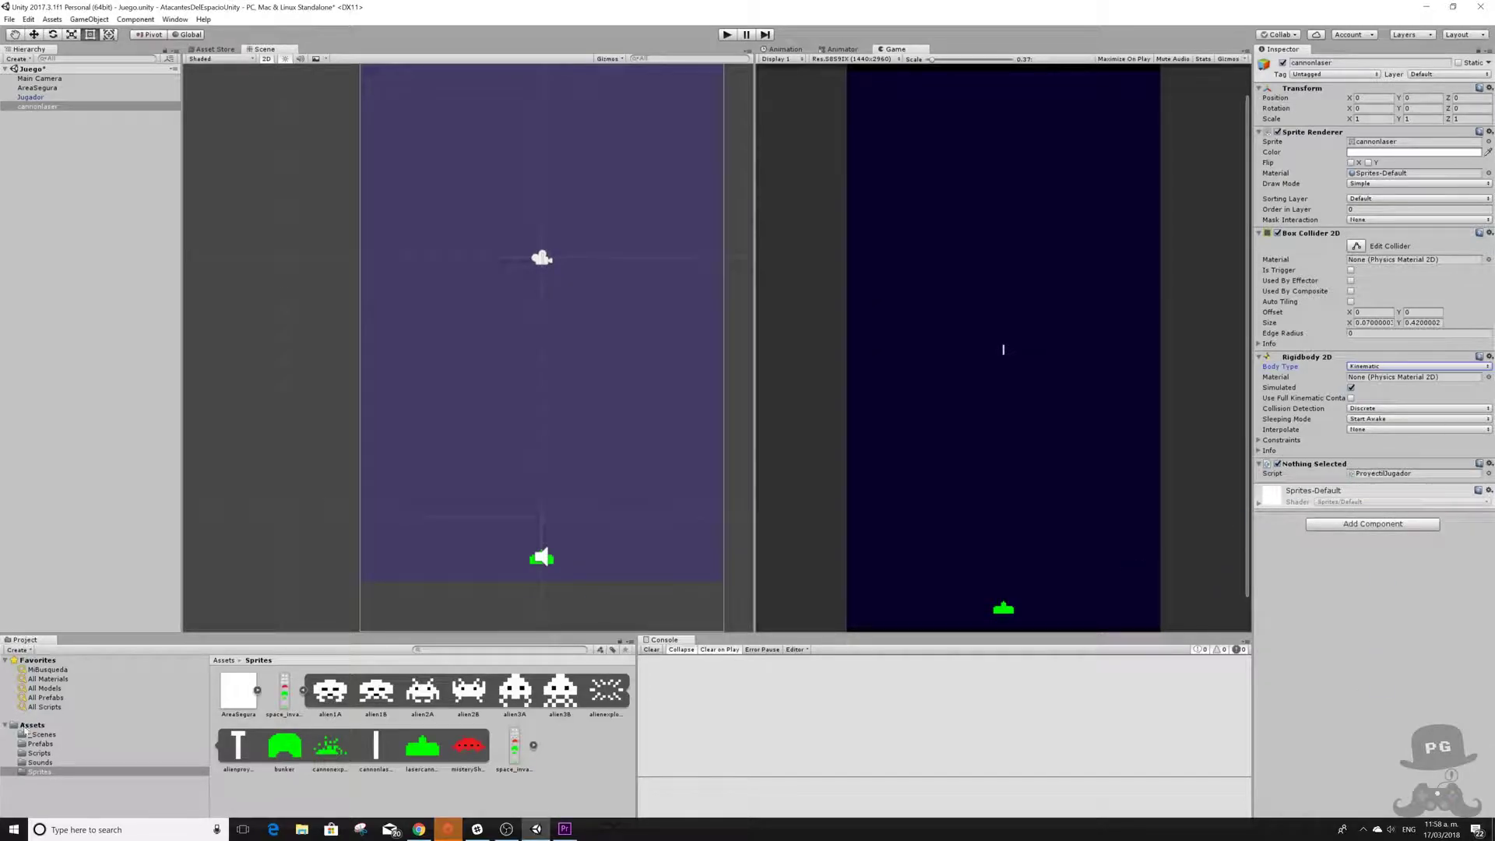
- Move ProyectilJugador into the Scripts folder and open it in Visual Studio
{"action": "left_click", "coordinate": [29, 725]}
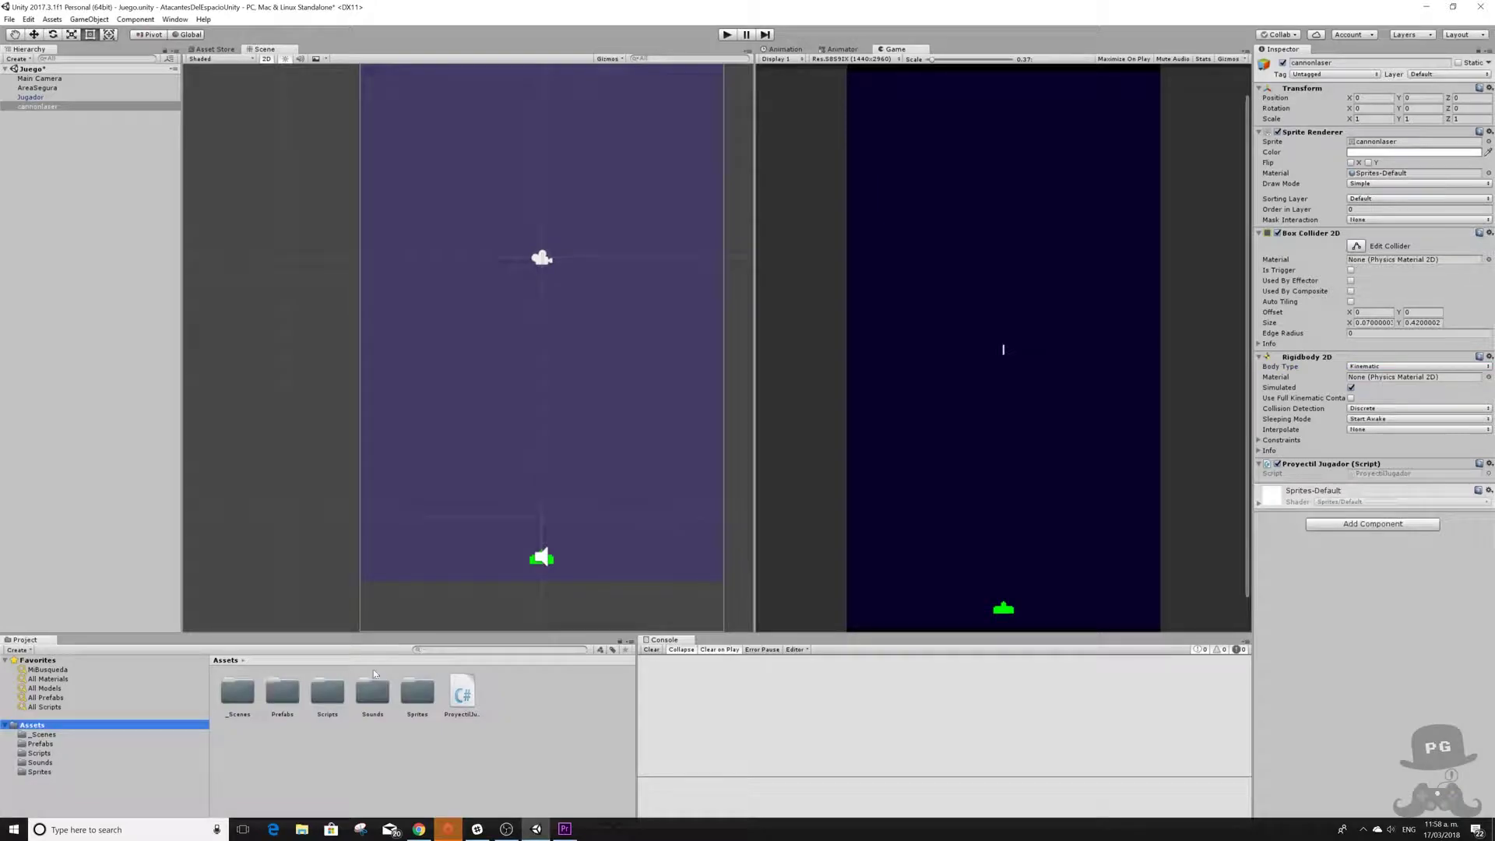
{"action": "left_click_drag", "start_coordinate": [463, 695], "coordinate": [335, 704]}
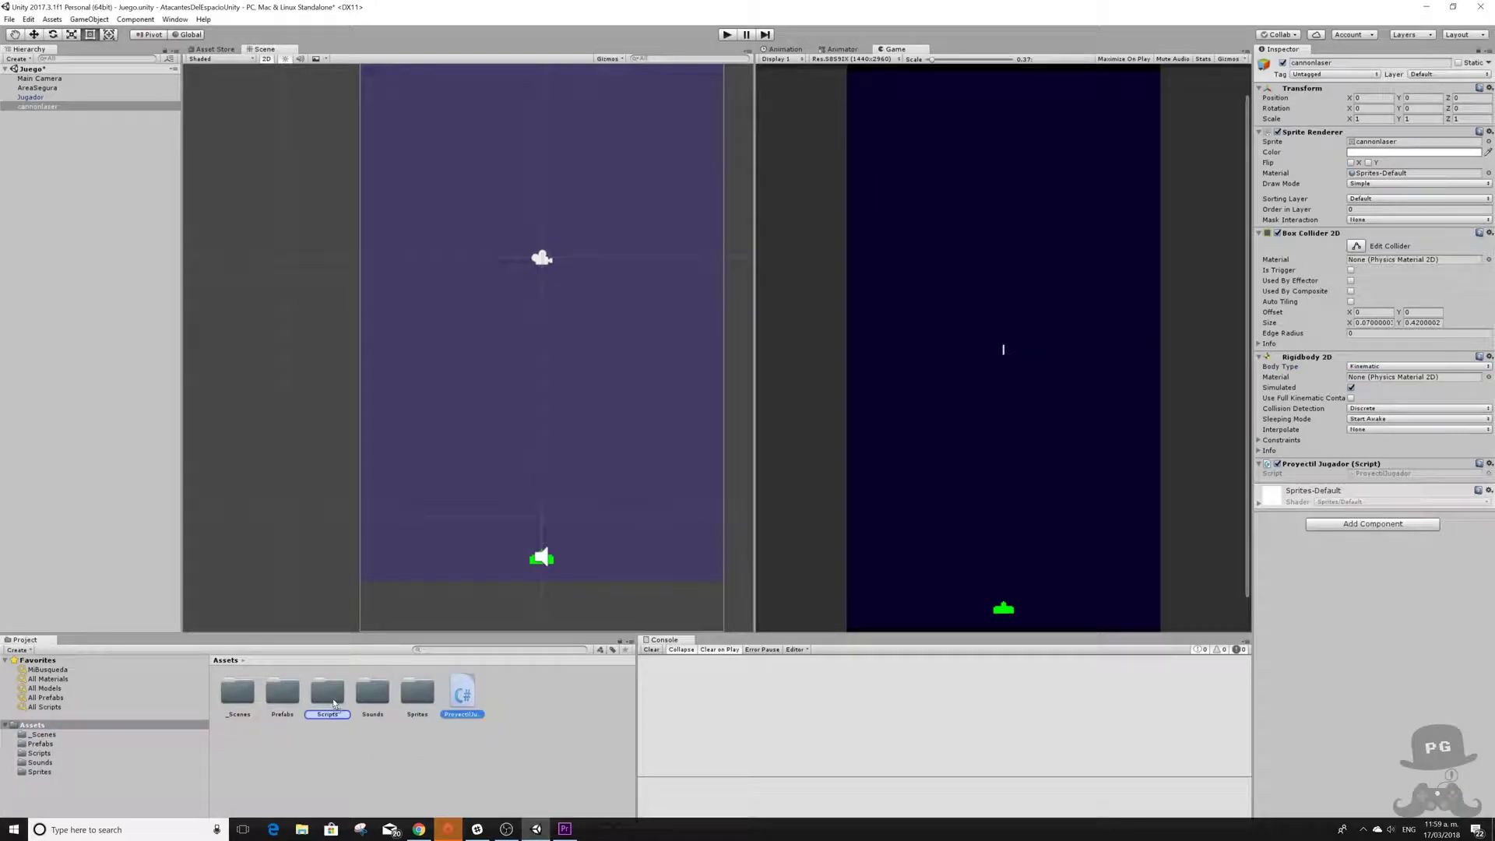
{"action": "left_click", "coordinate": [1385, 473]}
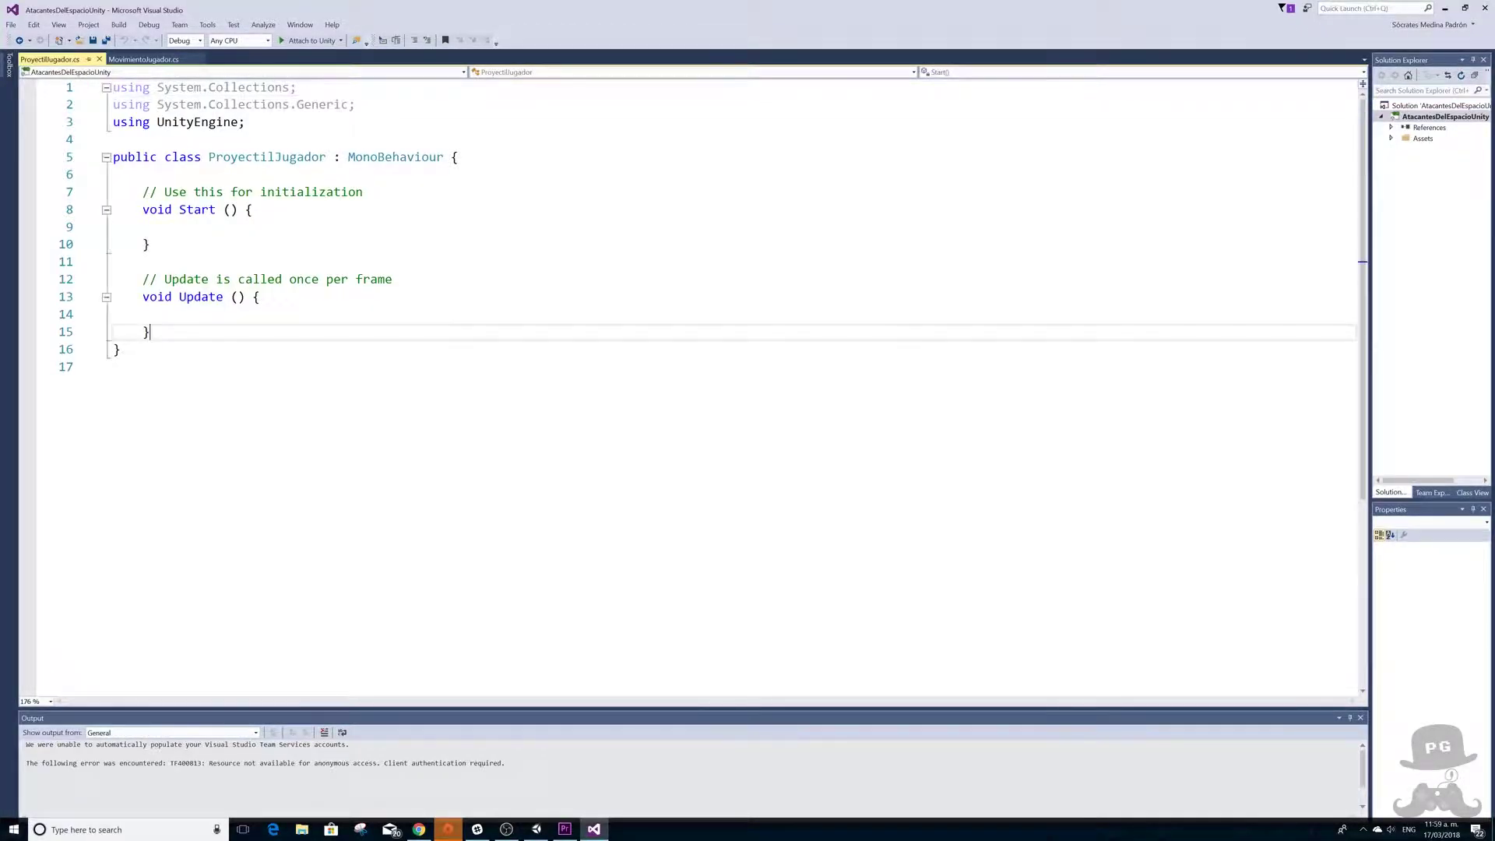
- Select the template Start and Update code on lines 7 to 15
{"action": "left_click_drag", "start_coordinate": [149, 332], "coordinate": [114, 193]}
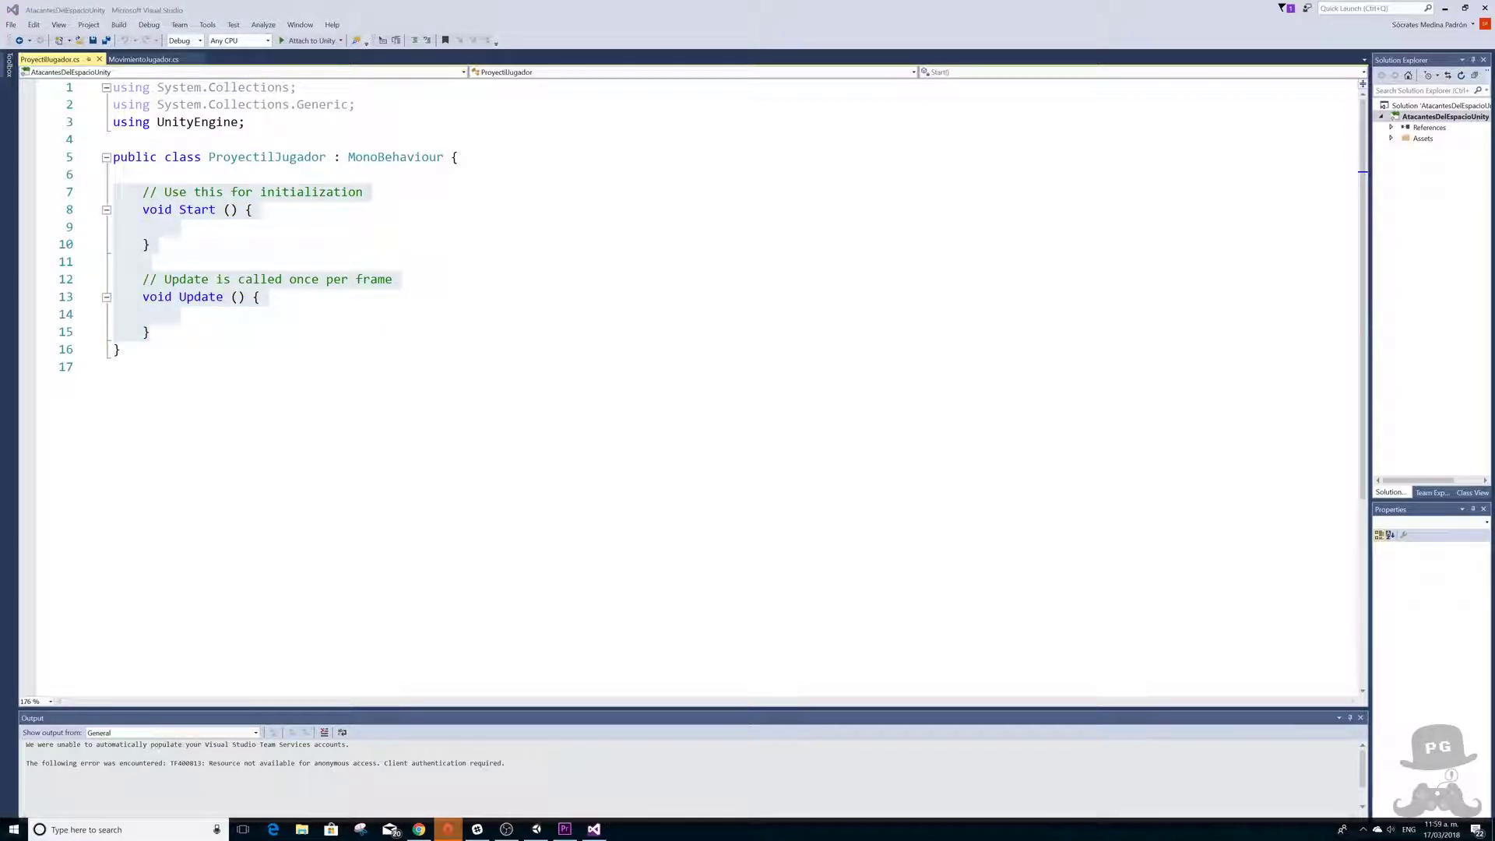
- Paste the prepared projectile code over the template and add a blank line above the fields
{"action": "key", "text": "alt+Tab"}
{"action": "type", "text": "public float velocidadMovimiento = 6;     public static int jProyectilCount = 0;     // Use this for initialization     void Start()     {         jProyectilCount++;     }      private void OnDestroy()     {         jProyectilCount--;     }     // Update is called once per frame     void Update()     {         //Mover el transform de este objeto hacia arriba         transform.Translate(Vector3.up * velocidadMovimiento * Time.deltaTime);     }"}
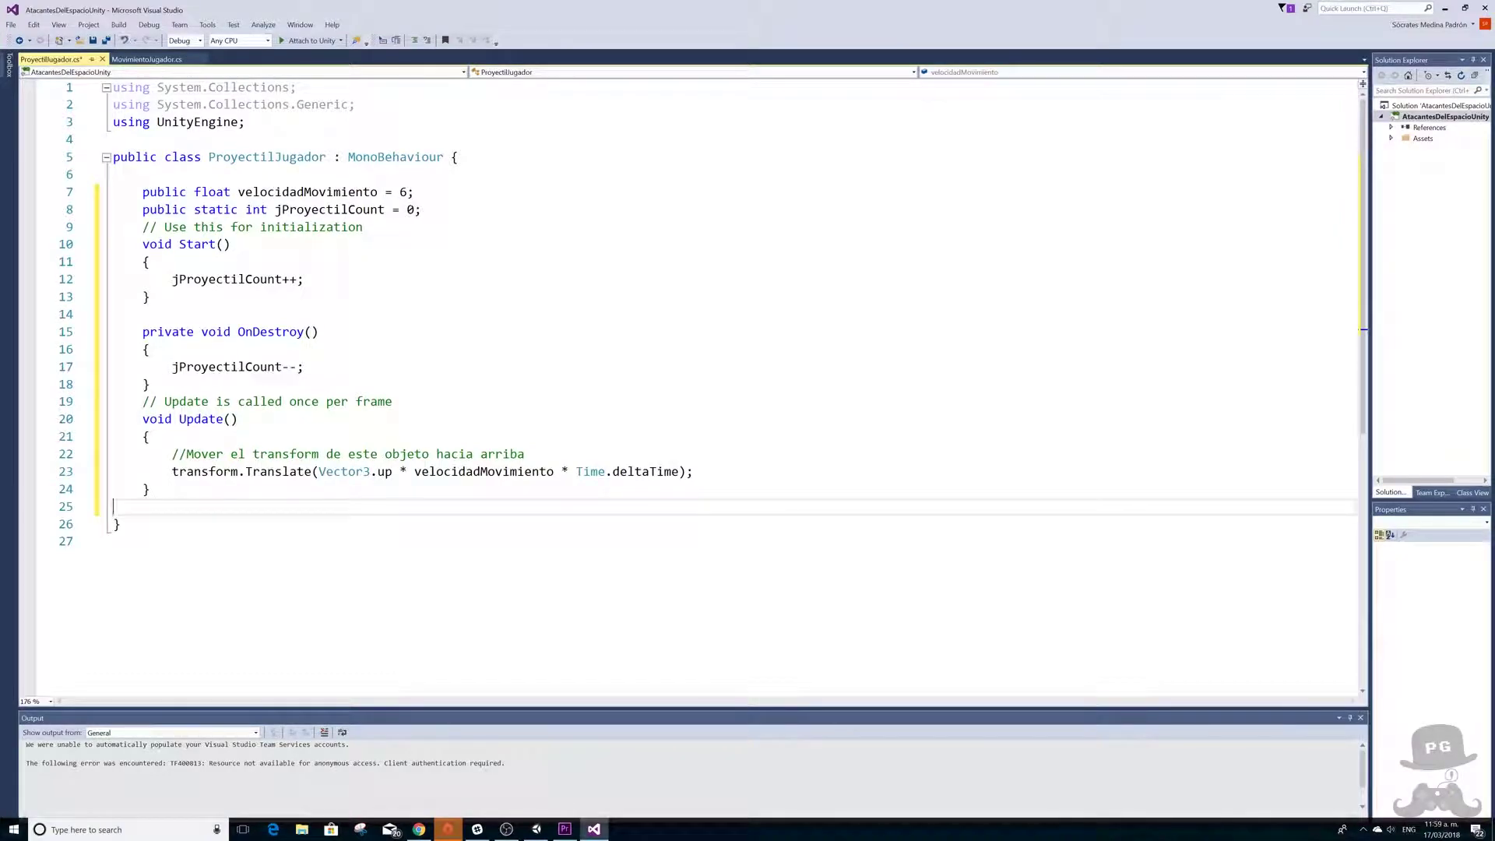
{"action": "left_click", "coordinate": [142, 174]}
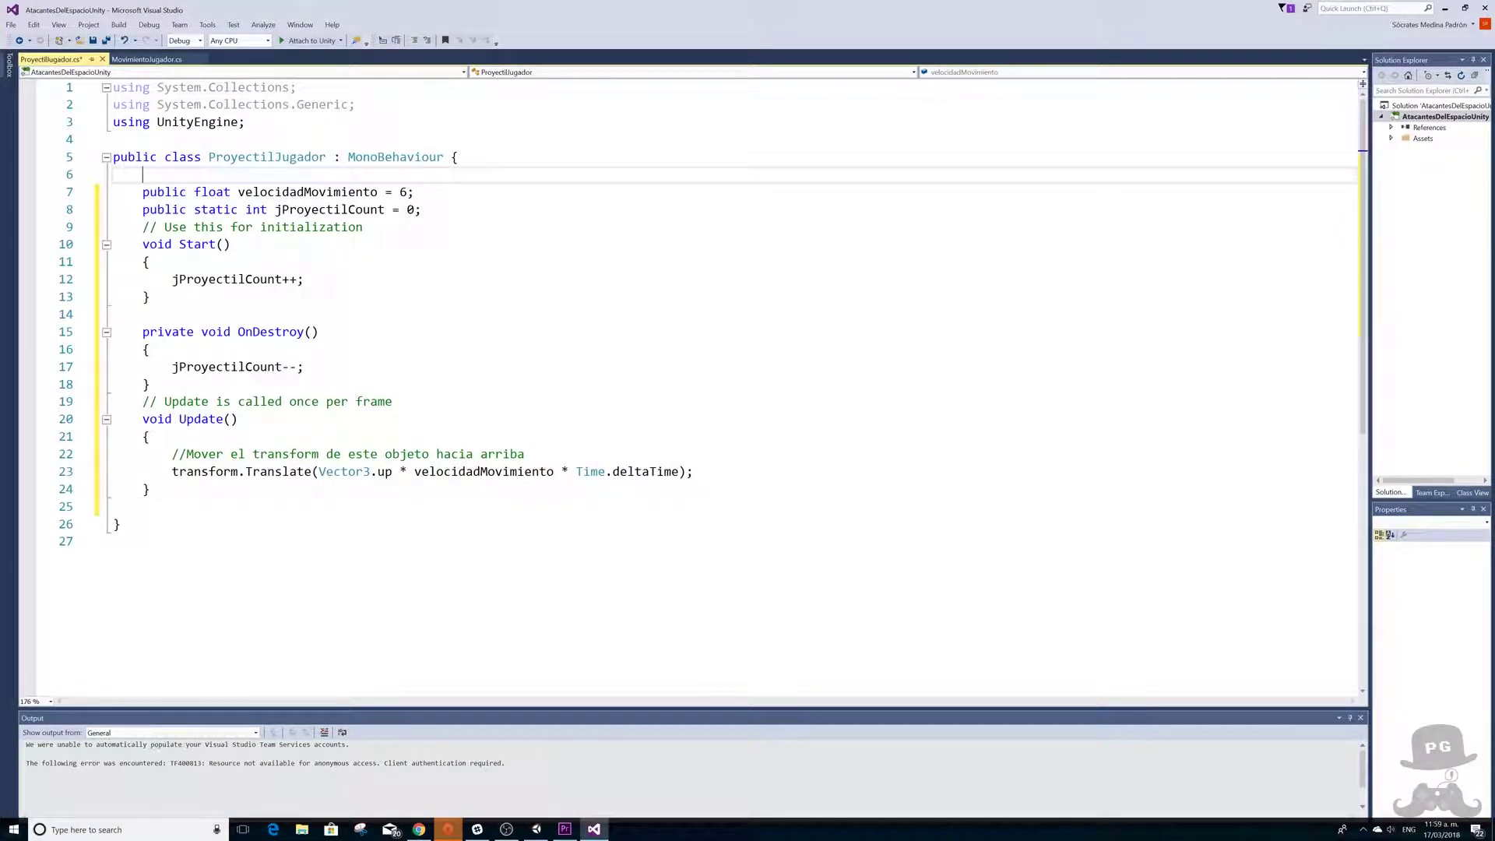
{"action": "key", "text": "Return"}
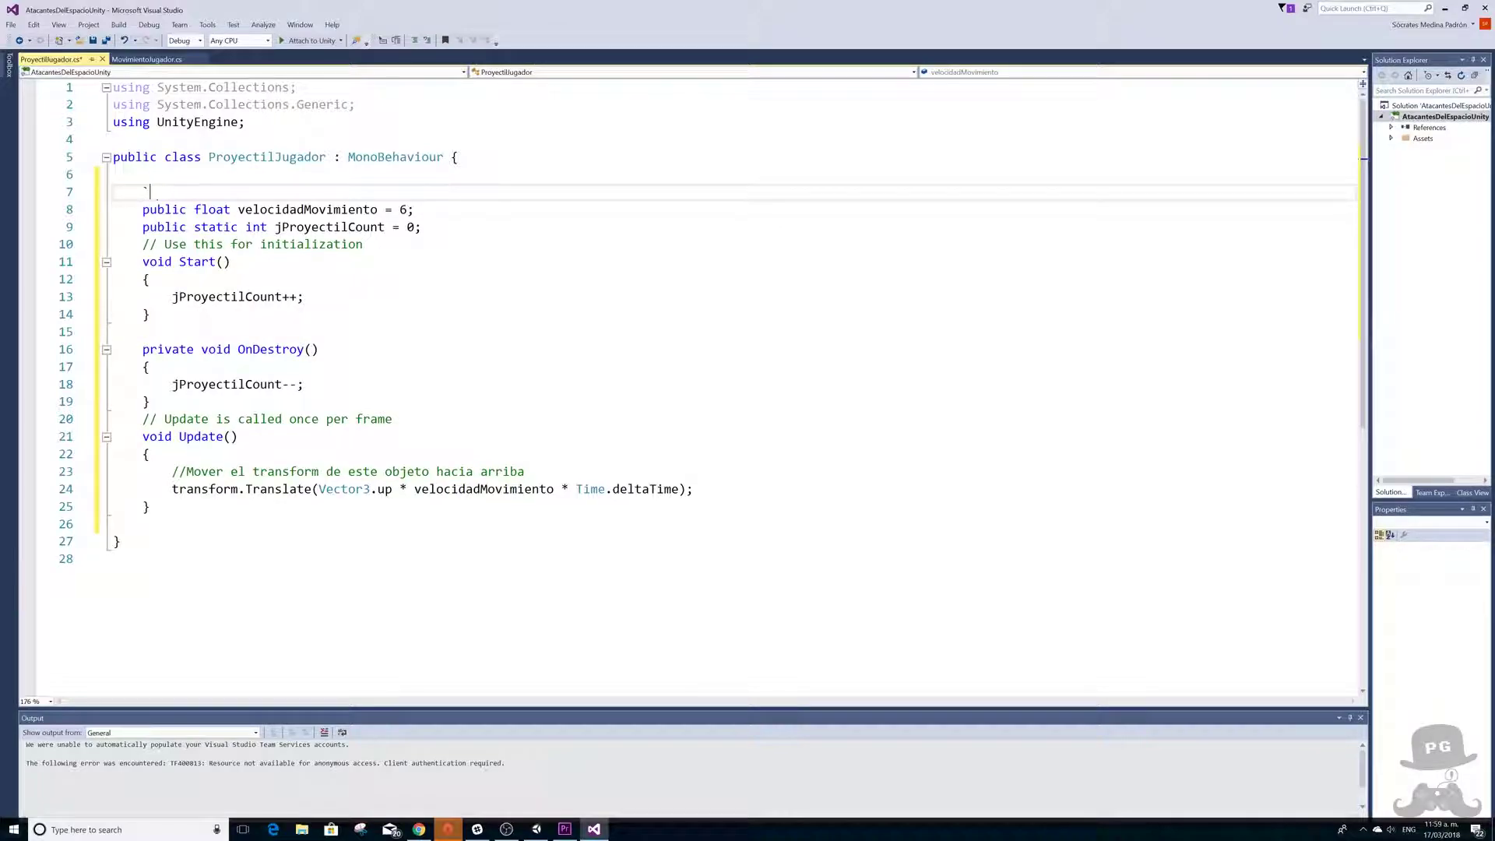
- Add the Tooltip "Velocidad del Proyectil" to velocidadMovimiento, followed by a blank line
{"action": "type", "text": "["}
{"action": "type", "text": "Tooltip"}
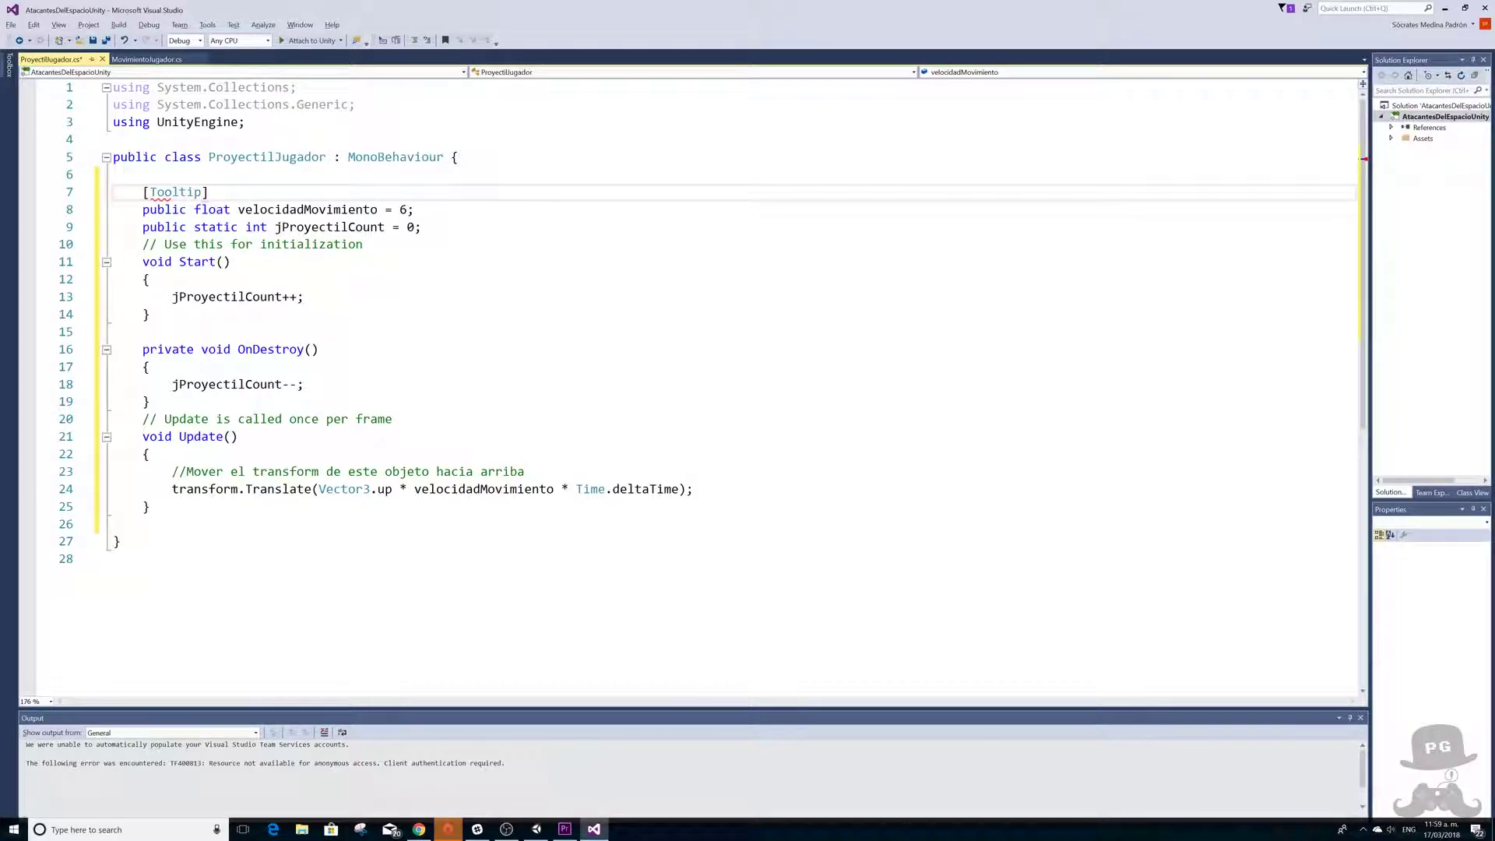
{"action": "type", "text": "("}
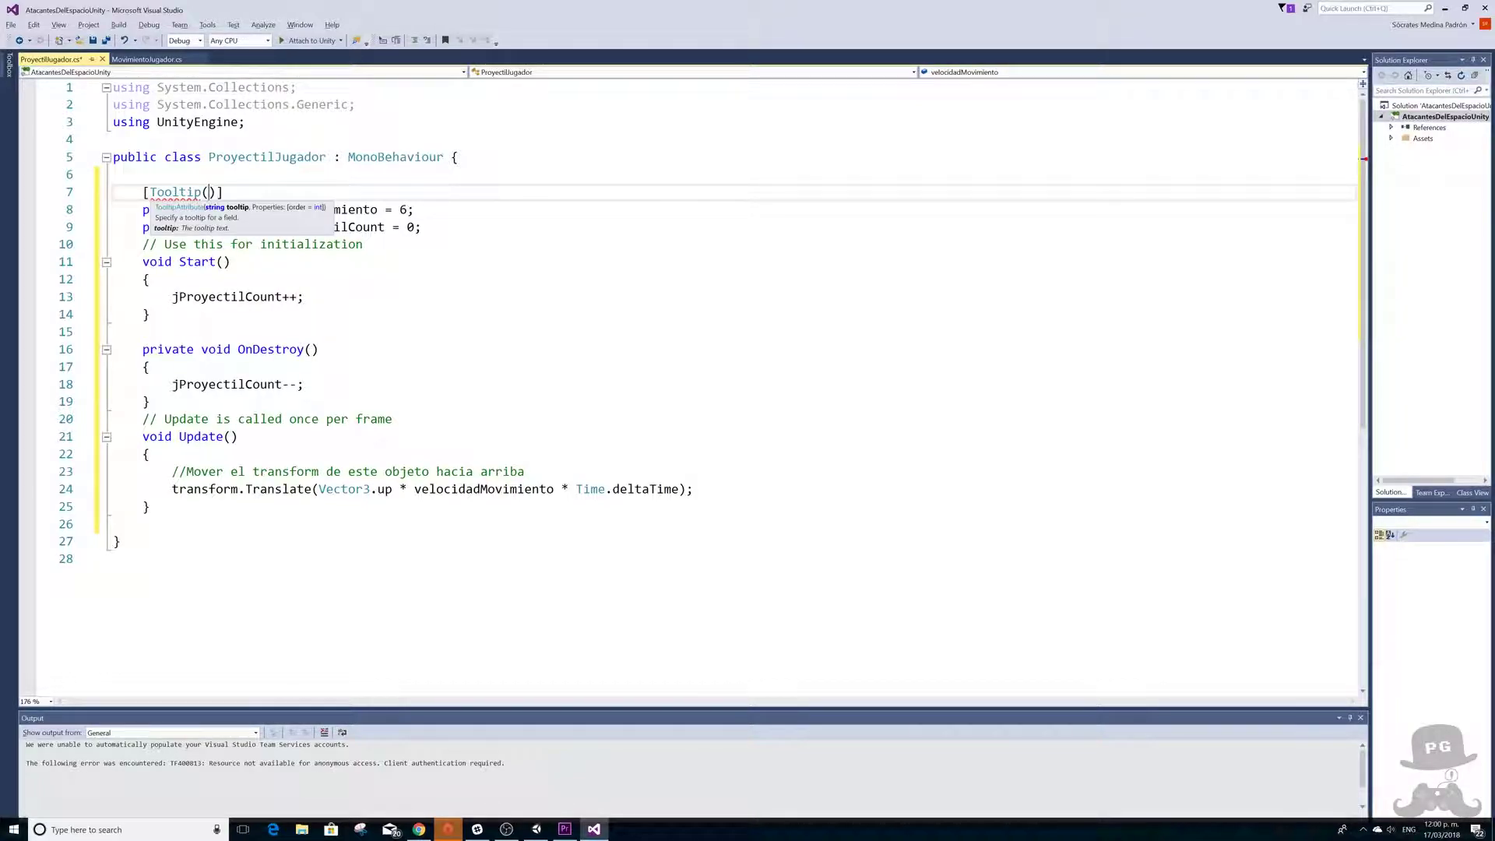
{"action": "type", "text": "\""}
{"action": "type", "text": "Velo"}
{"action": "type", "text": "cidad del "}
{"action": "type", "text": "Proyectil"}
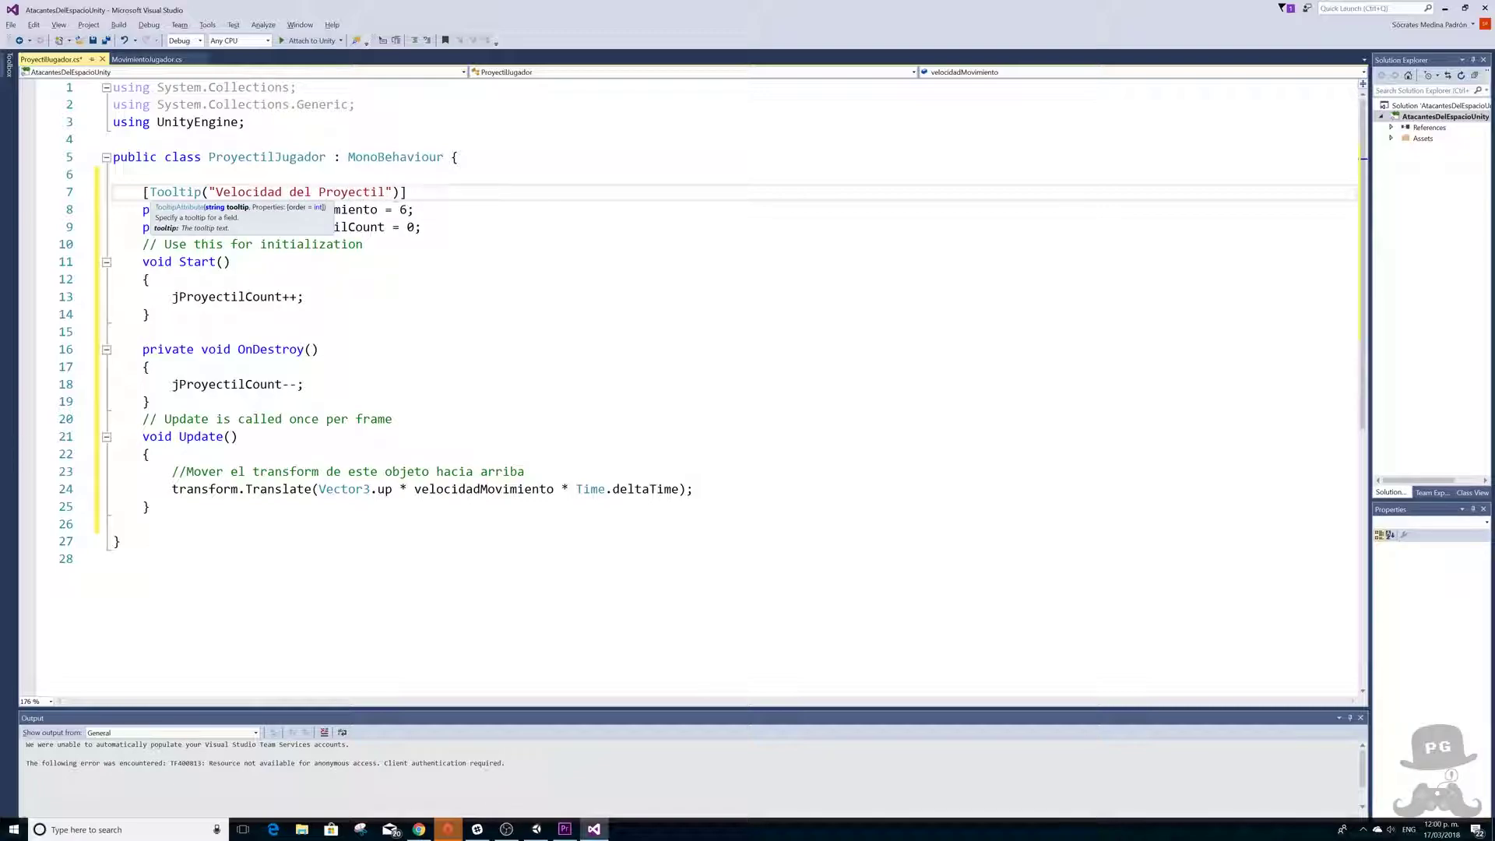
{"action": "key", "text": "Right"}
{"action": "key", "text": "Right"}
{"action": "key", "text": "Down"}
{"action": "key", "text": "Down"}
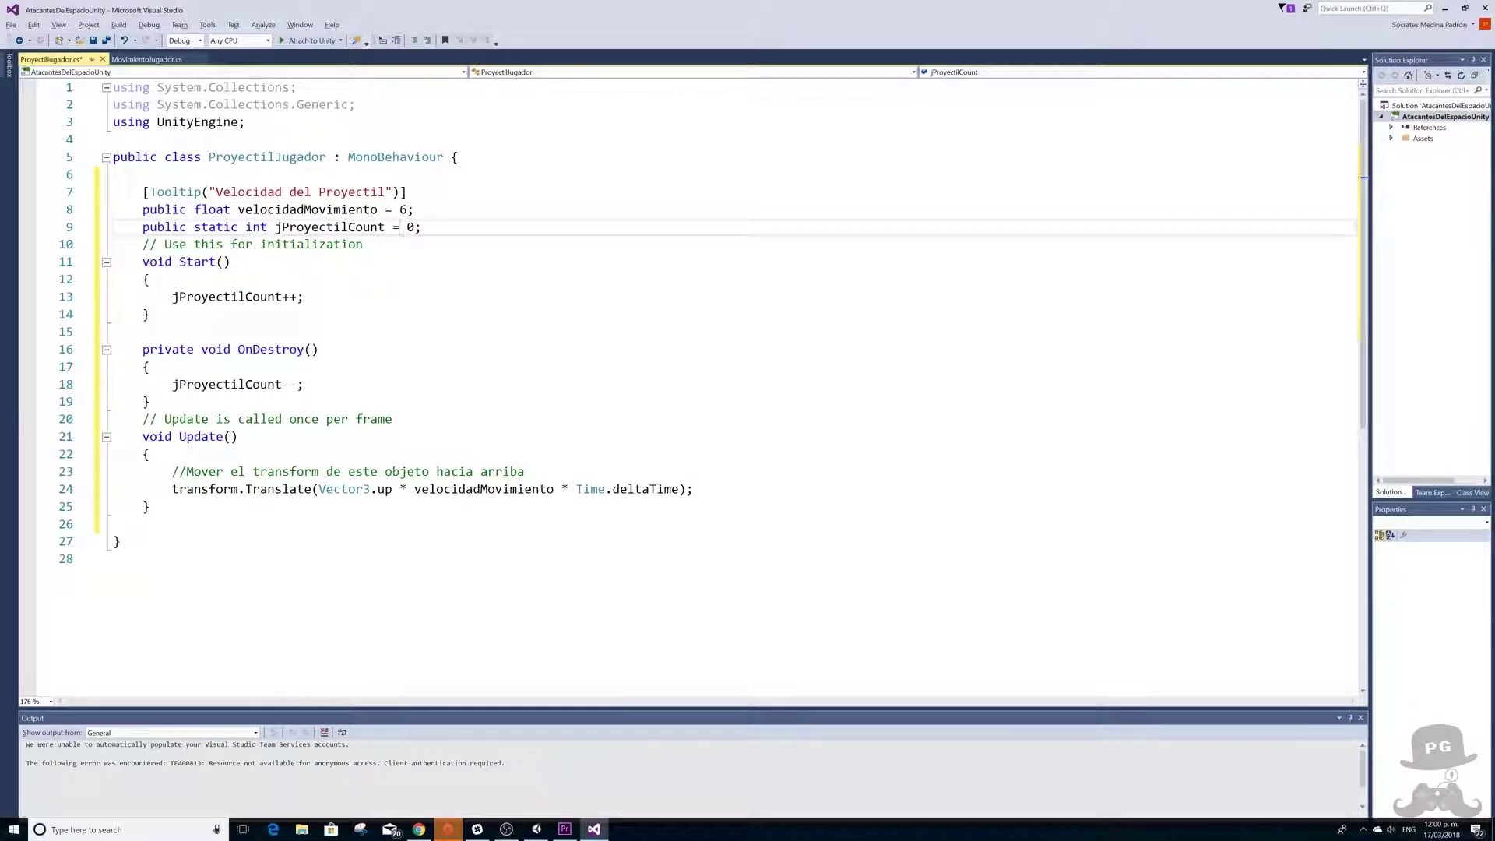
{"action": "key", "text": "Up"}
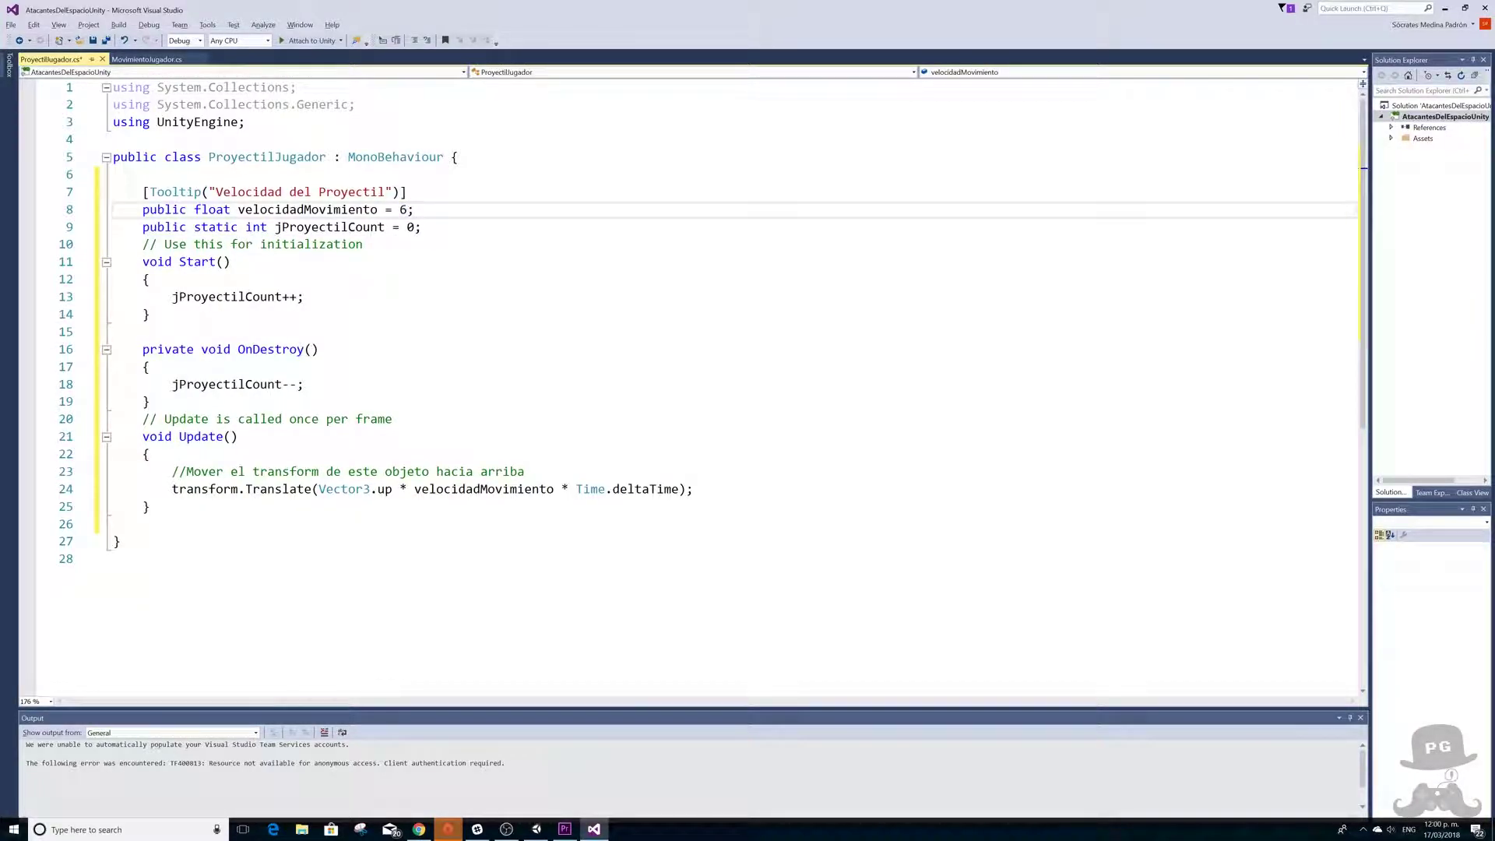
{"action": "key", "text": "Return"}
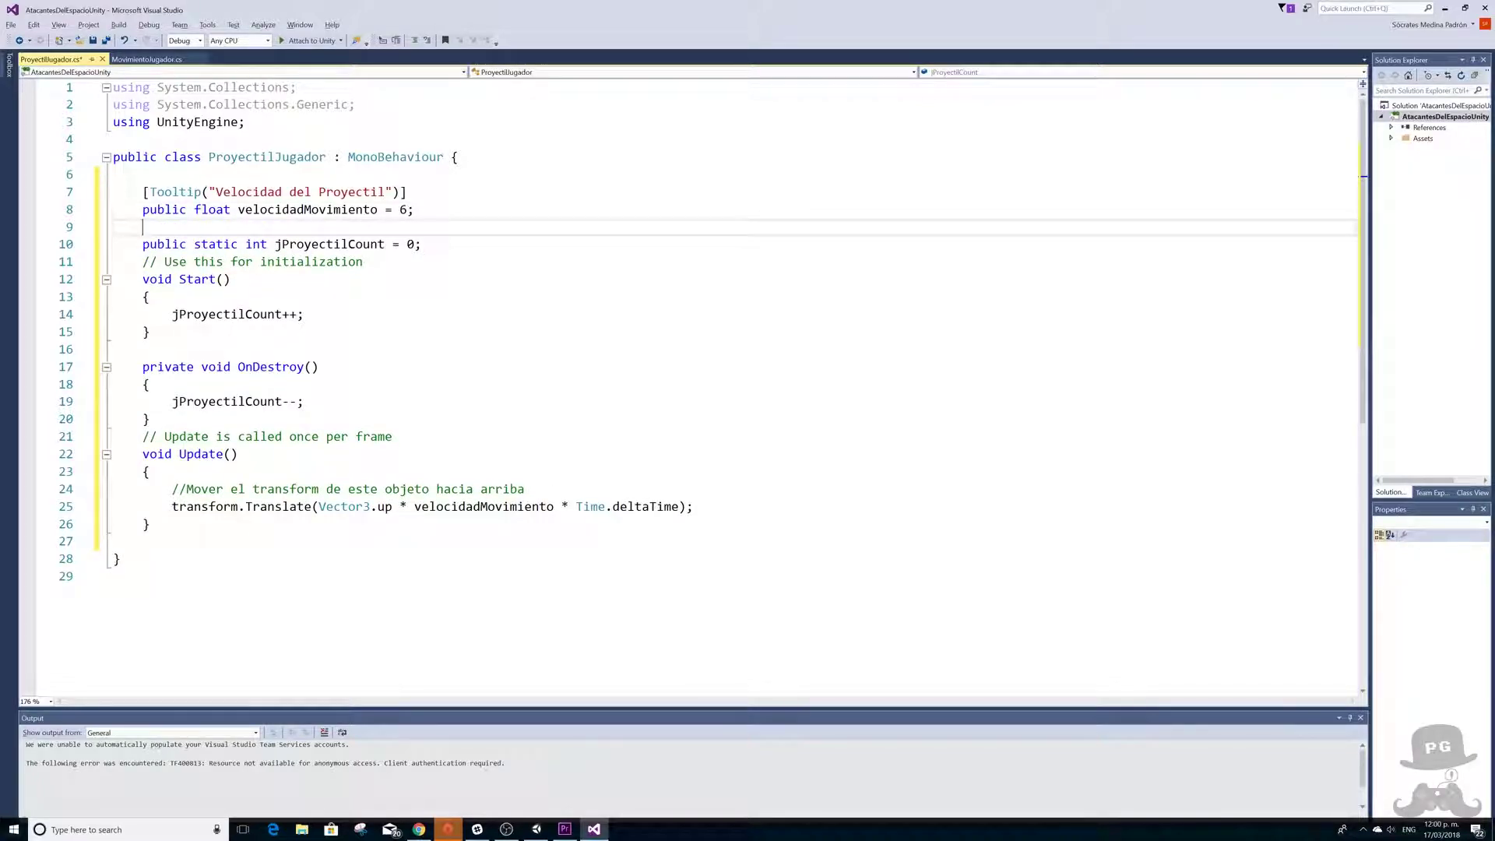
- Review the static jProyectilCount counter declaration and its initial value 0
{"action": "left_click", "coordinate": [102, 250]}
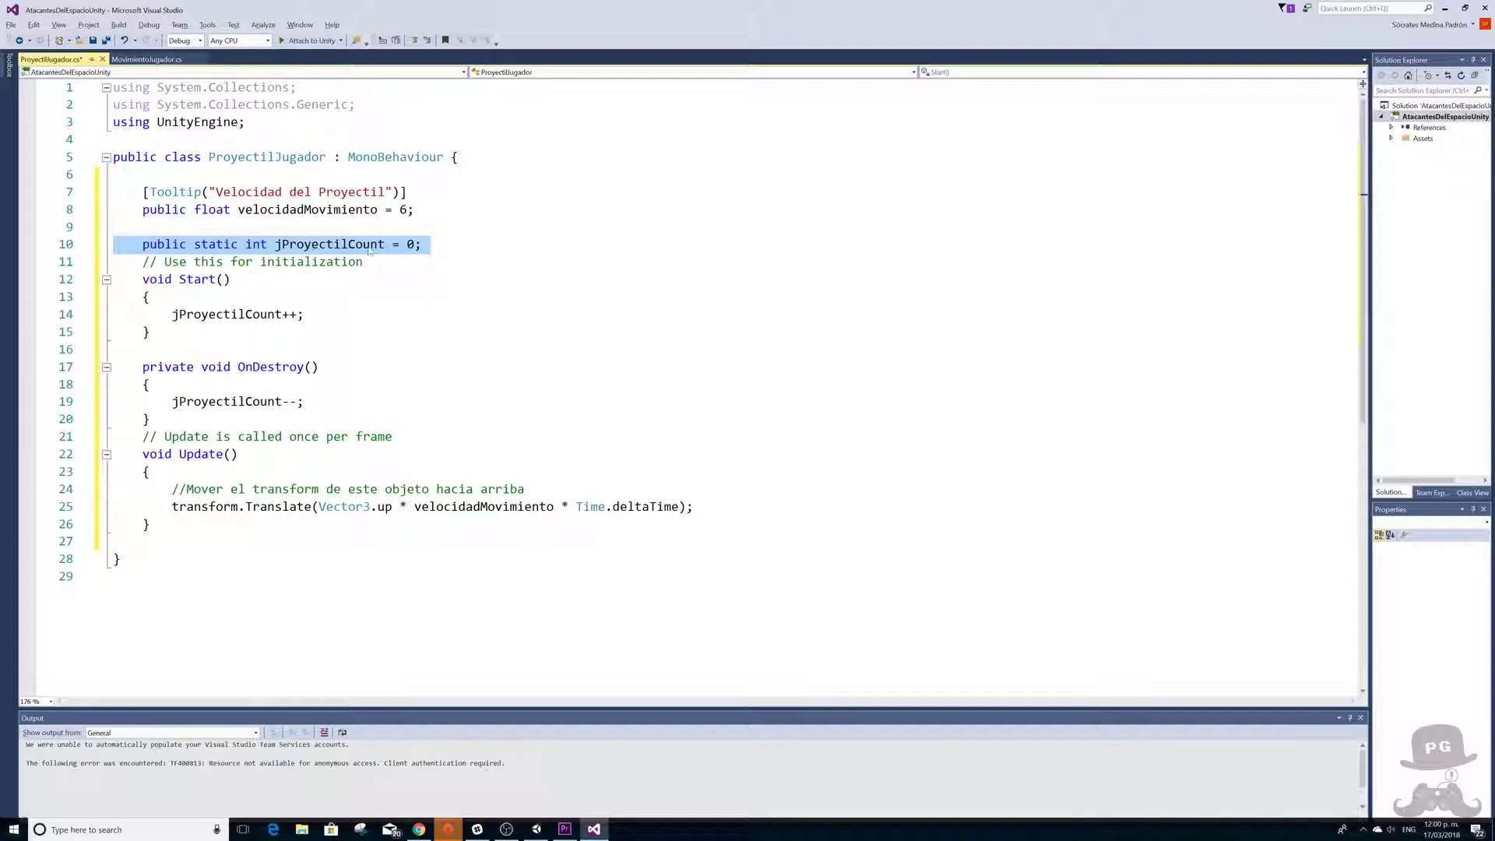
{"action": "double_click", "coordinate": [410, 245]}
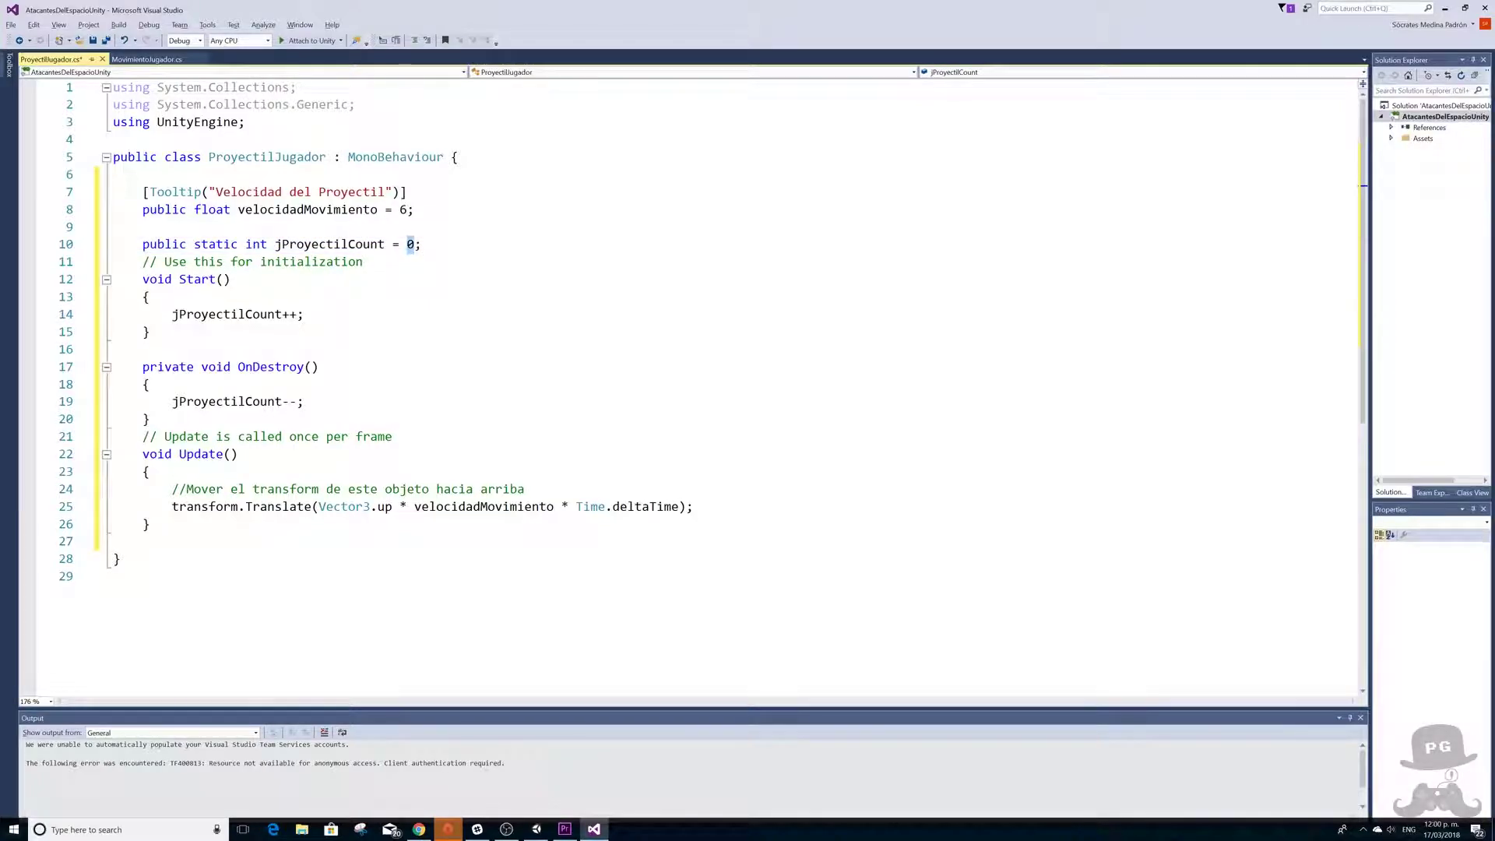
{"action": "double_click", "coordinate": [217, 245]}
{"action": "left_click_drag", "start_coordinate": [422, 244], "coordinate": [145, 245]}
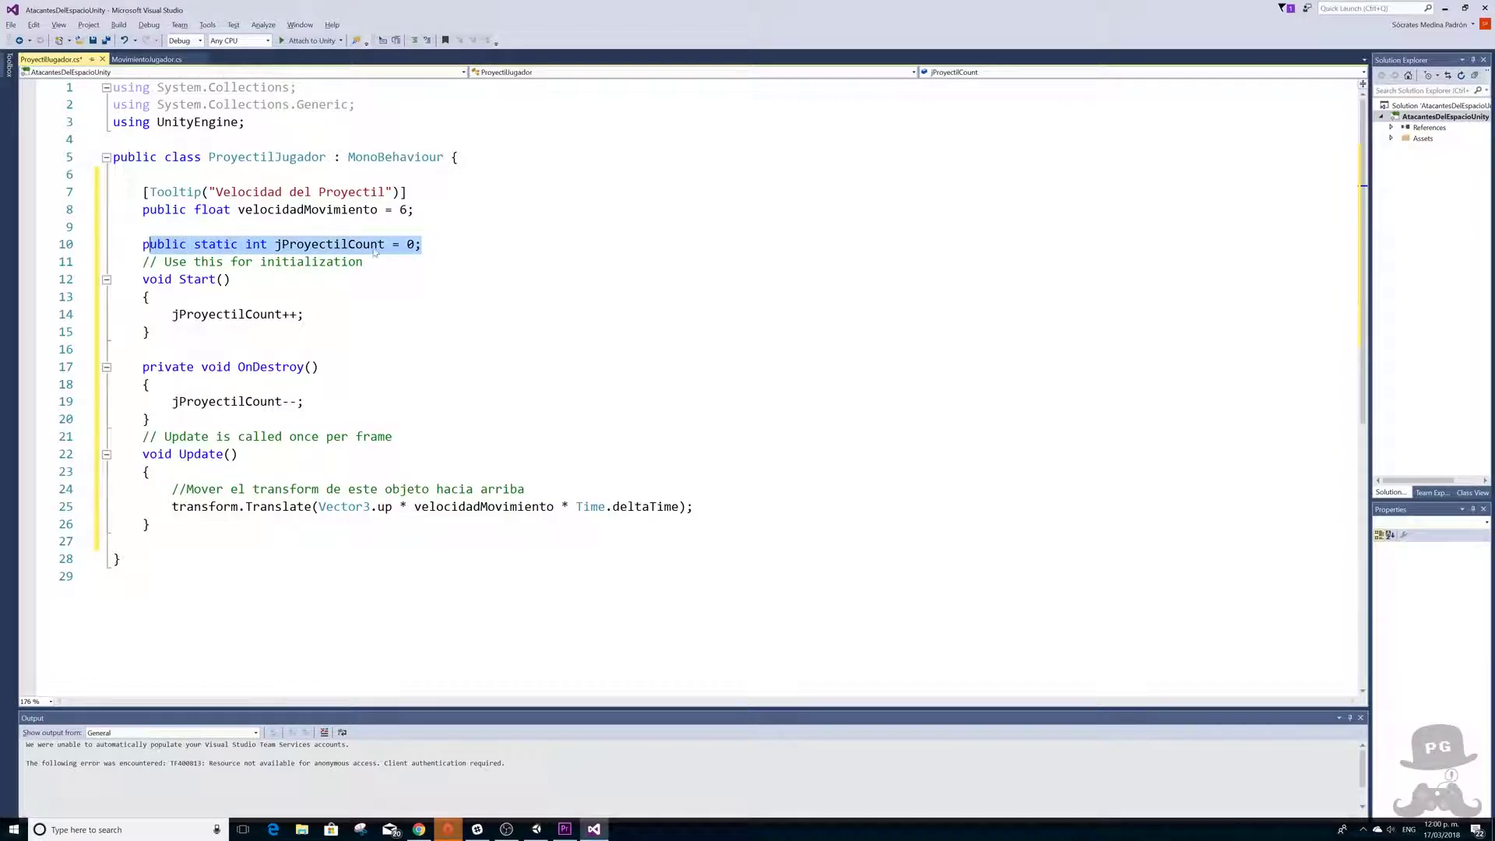
{"action": "key", "text": "shift+Home"}
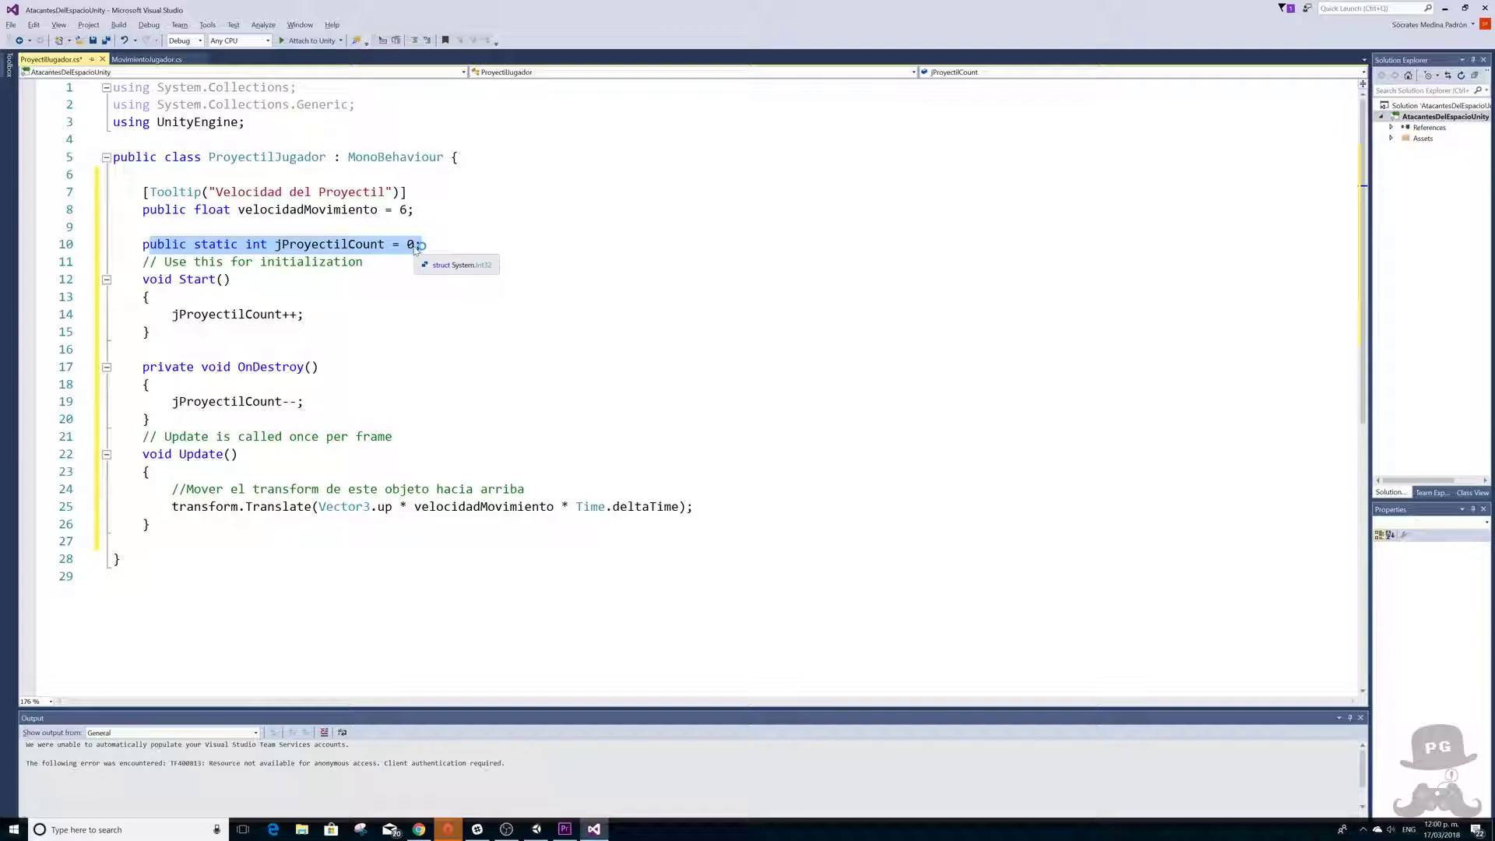
{"action": "left_click", "coordinate": [385, 245]}
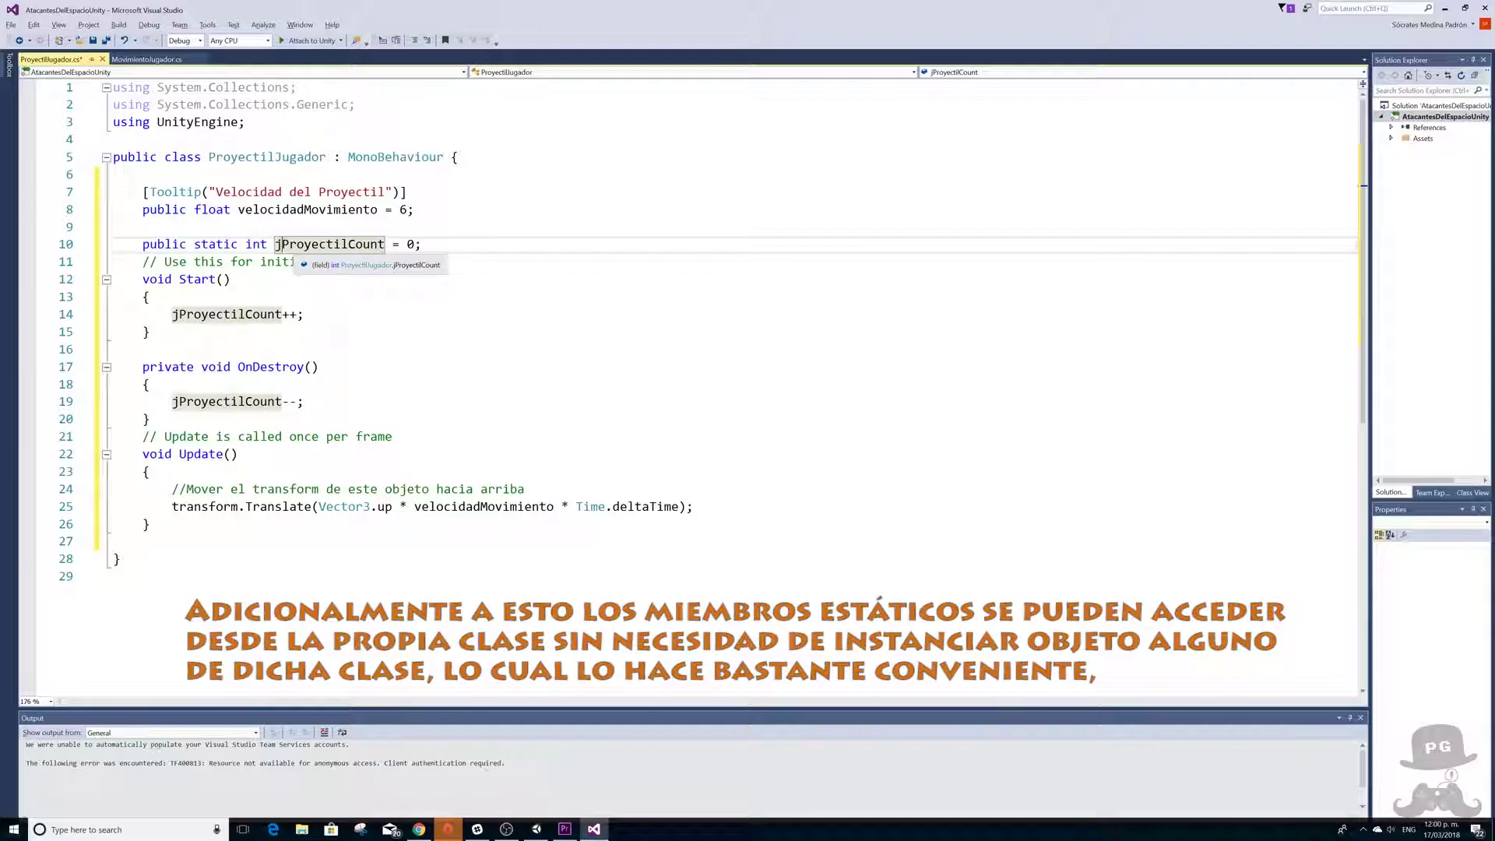
{"action": "double_click", "coordinate": [411, 245]}
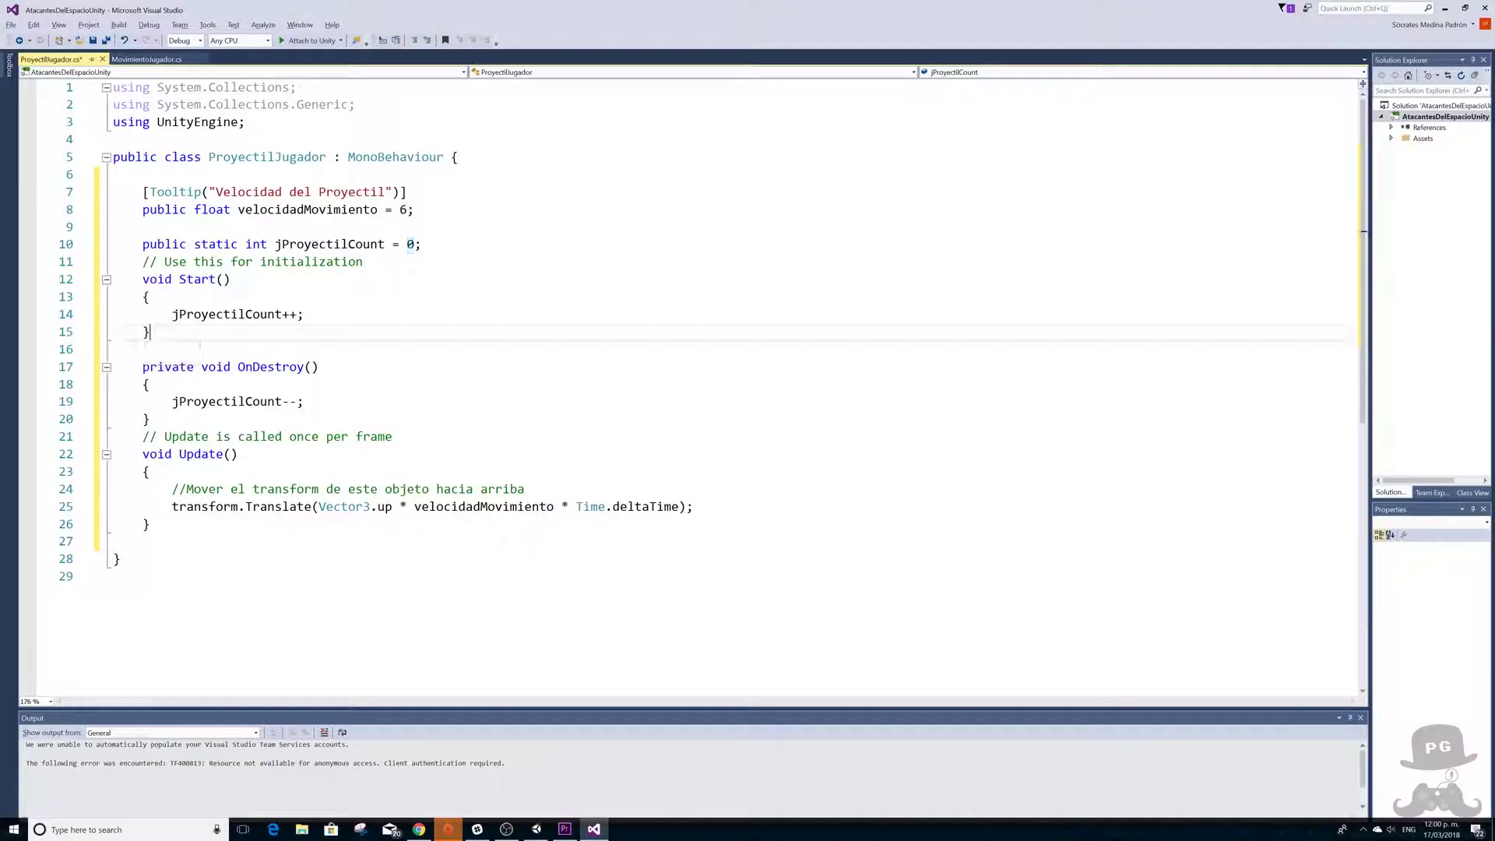
- Review the jProyectilCount++ increment in Start and the -- decrement in OnDestroy
{"action": "left_click_drag", "start_coordinate": [149, 332], "coordinate": [113, 279]}
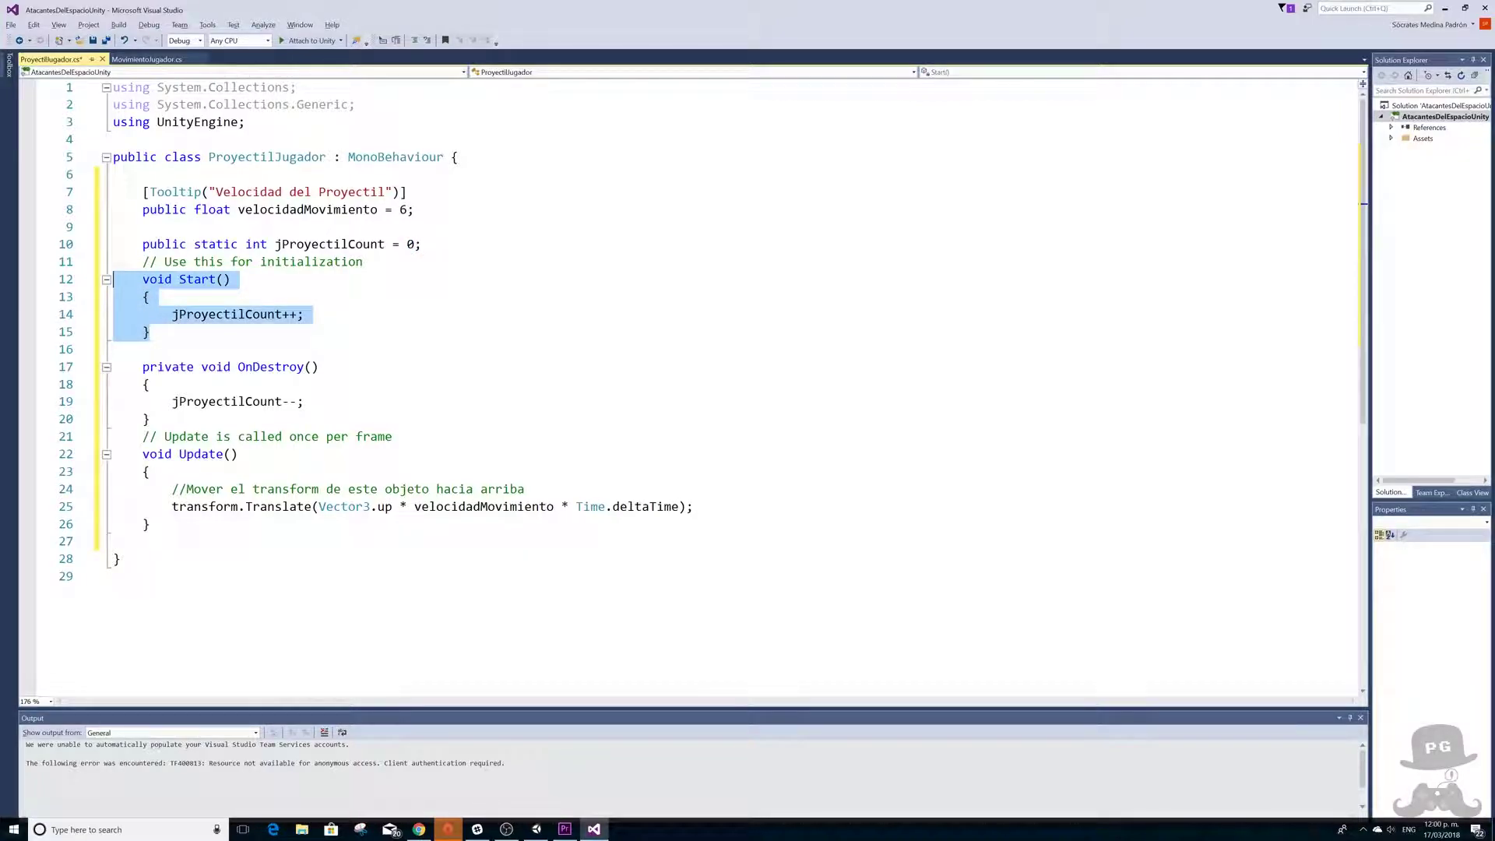
{"action": "left_click", "coordinate": [222, 315]}
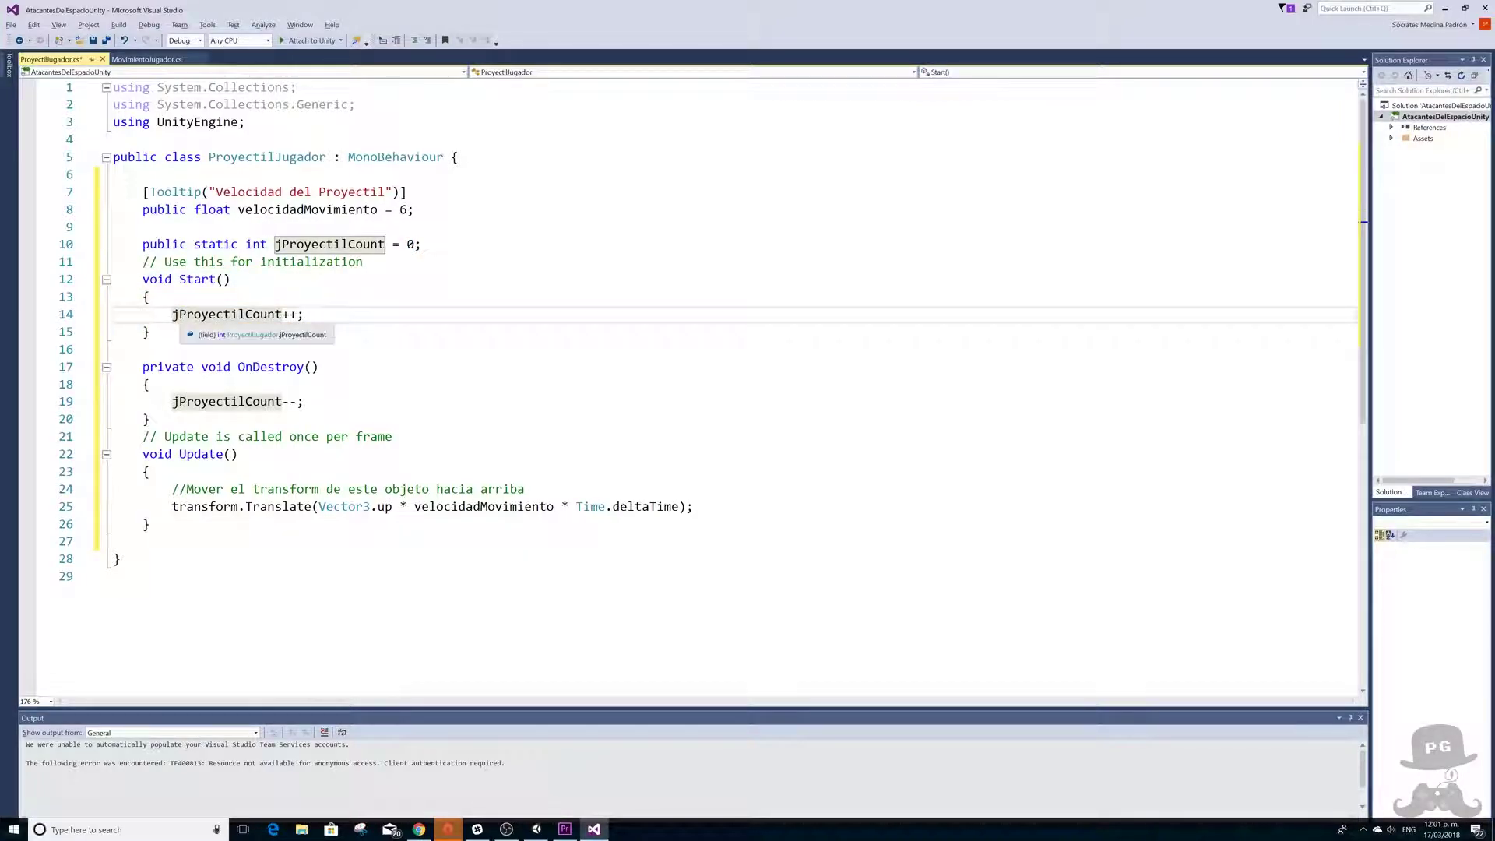
{"action": "left_click_drag", "start_coordinate": [172, 314], "coordinate": [297, 318]}
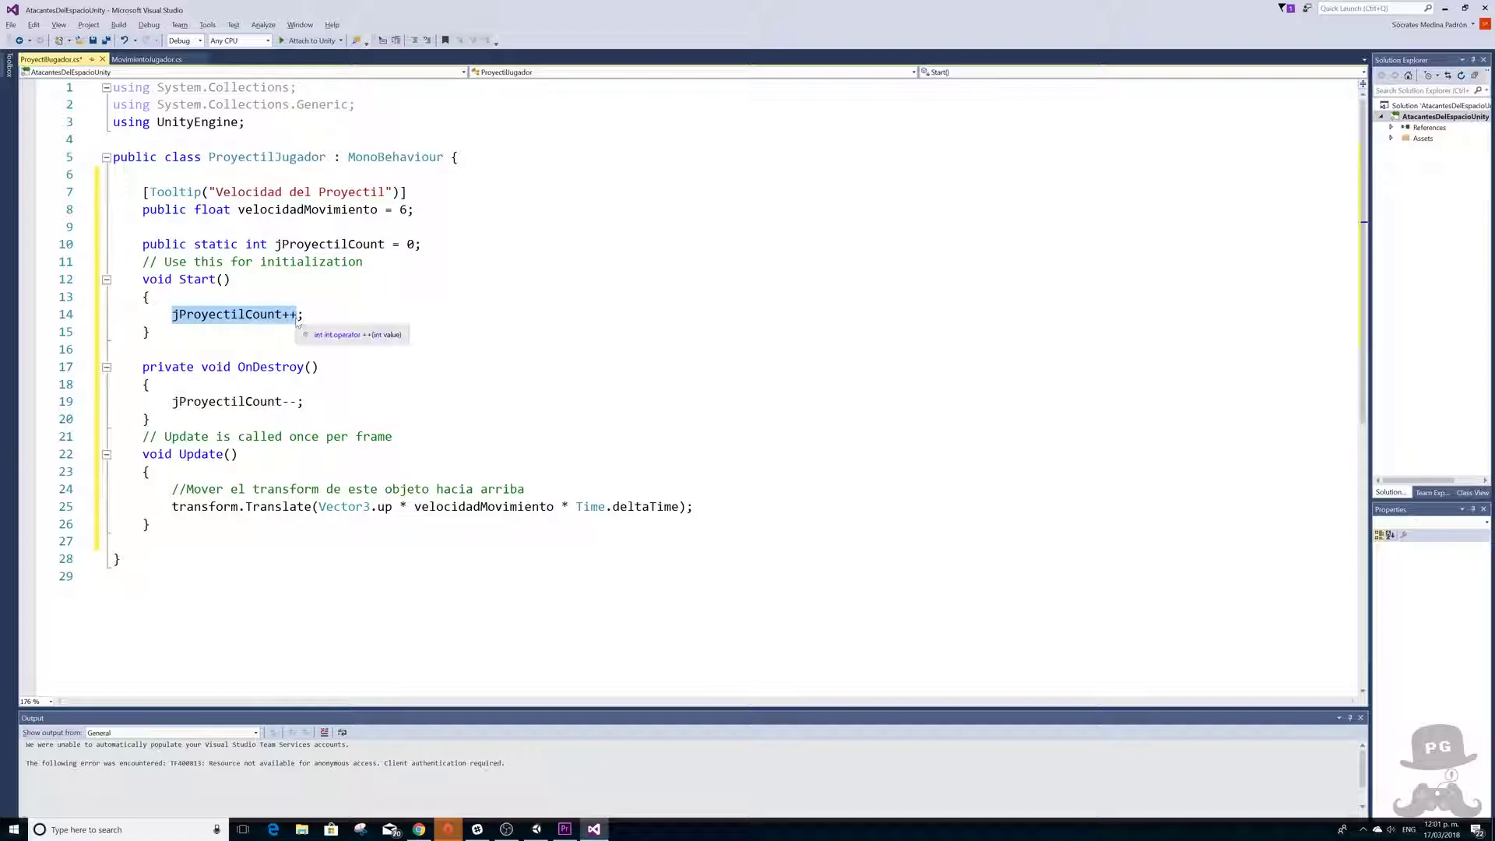
{"action": "double_click", "coordinate": [247, 371]}
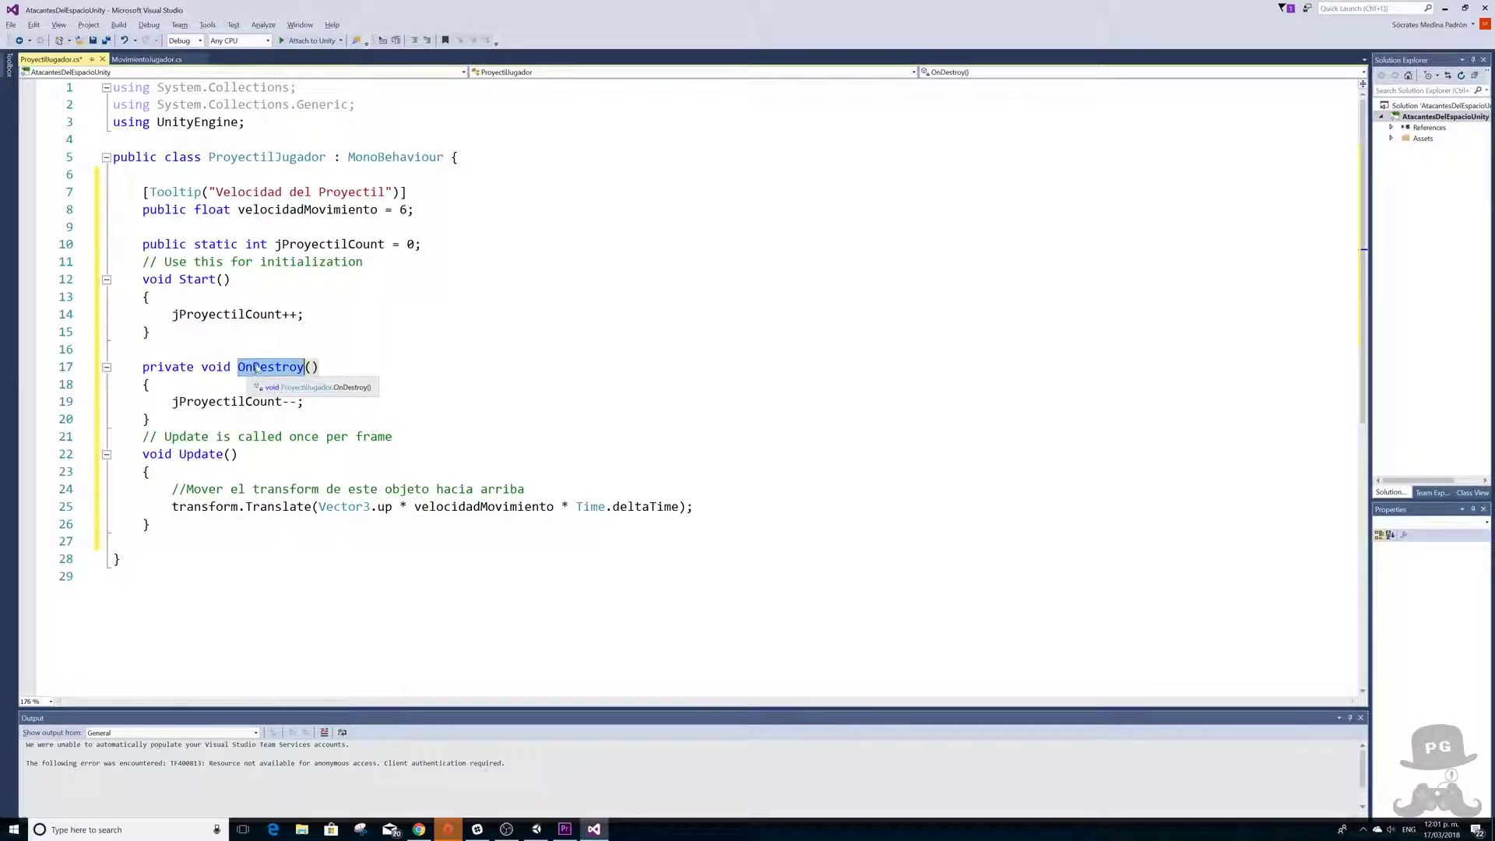
{"action": "double_click", "coordinate": [190, 403]}
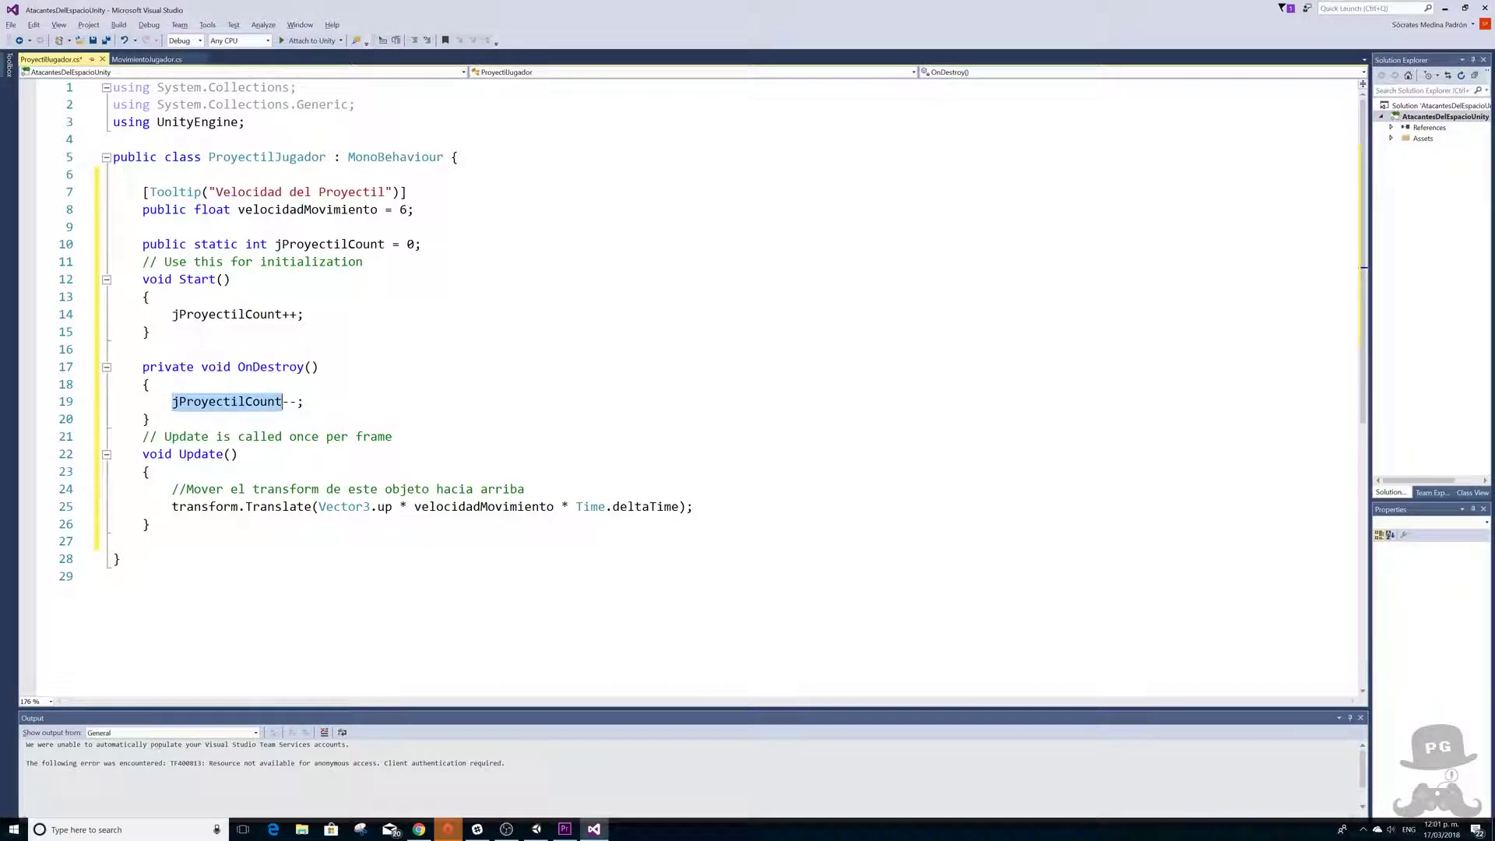
{"action": "double_click", "coordinate": [293, 403]}
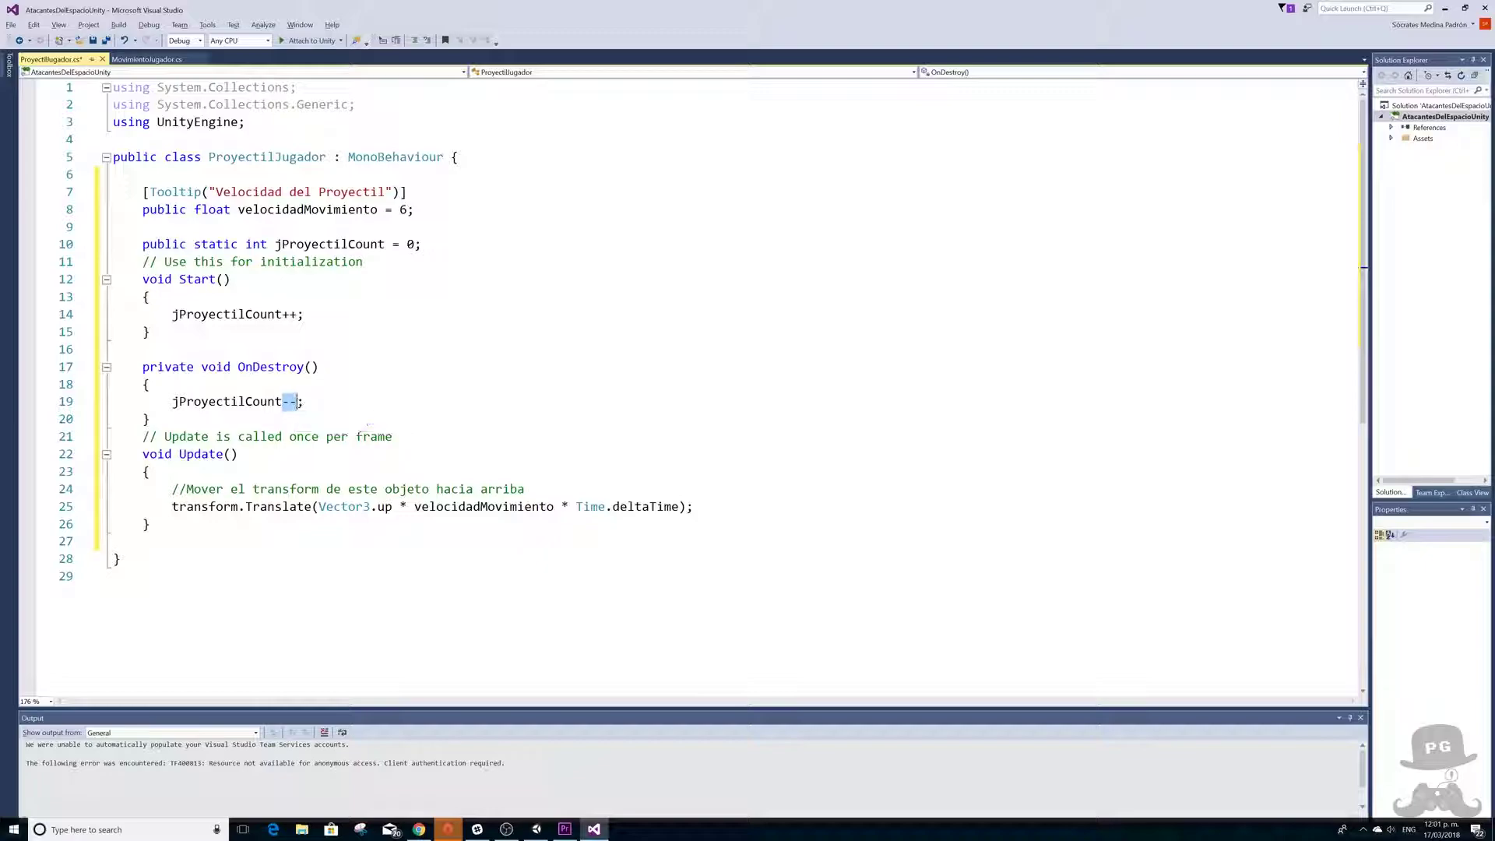
- Walk through Update's Vector3.up * velocidadMovimiento * Time.deltaTime movement, then save the script
{"action": "left_click", "coordinate": [150, 472]}
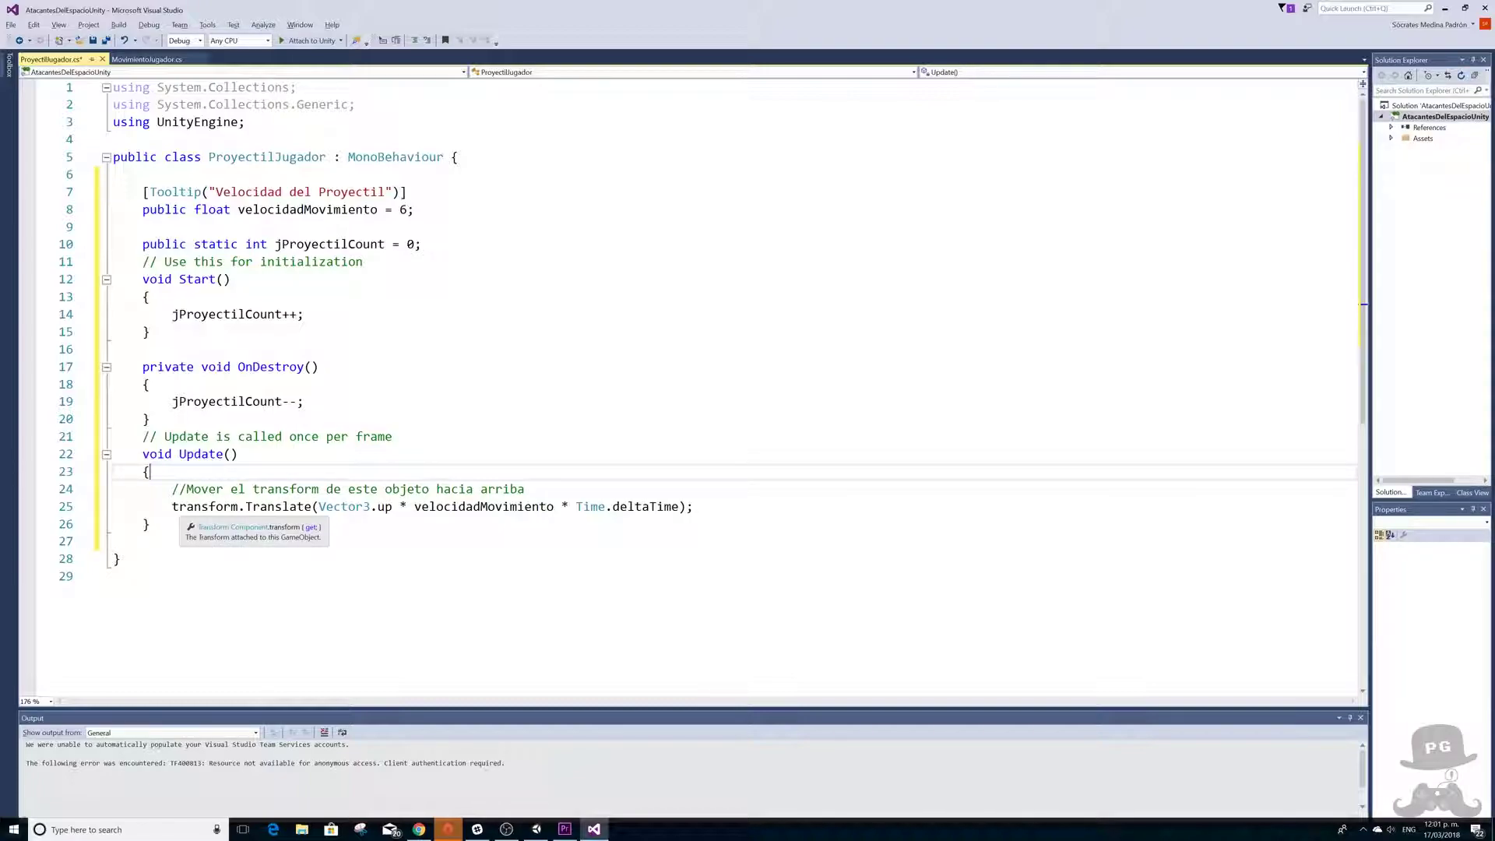
{"action": "left_click", "coordinate": [393, 507]}
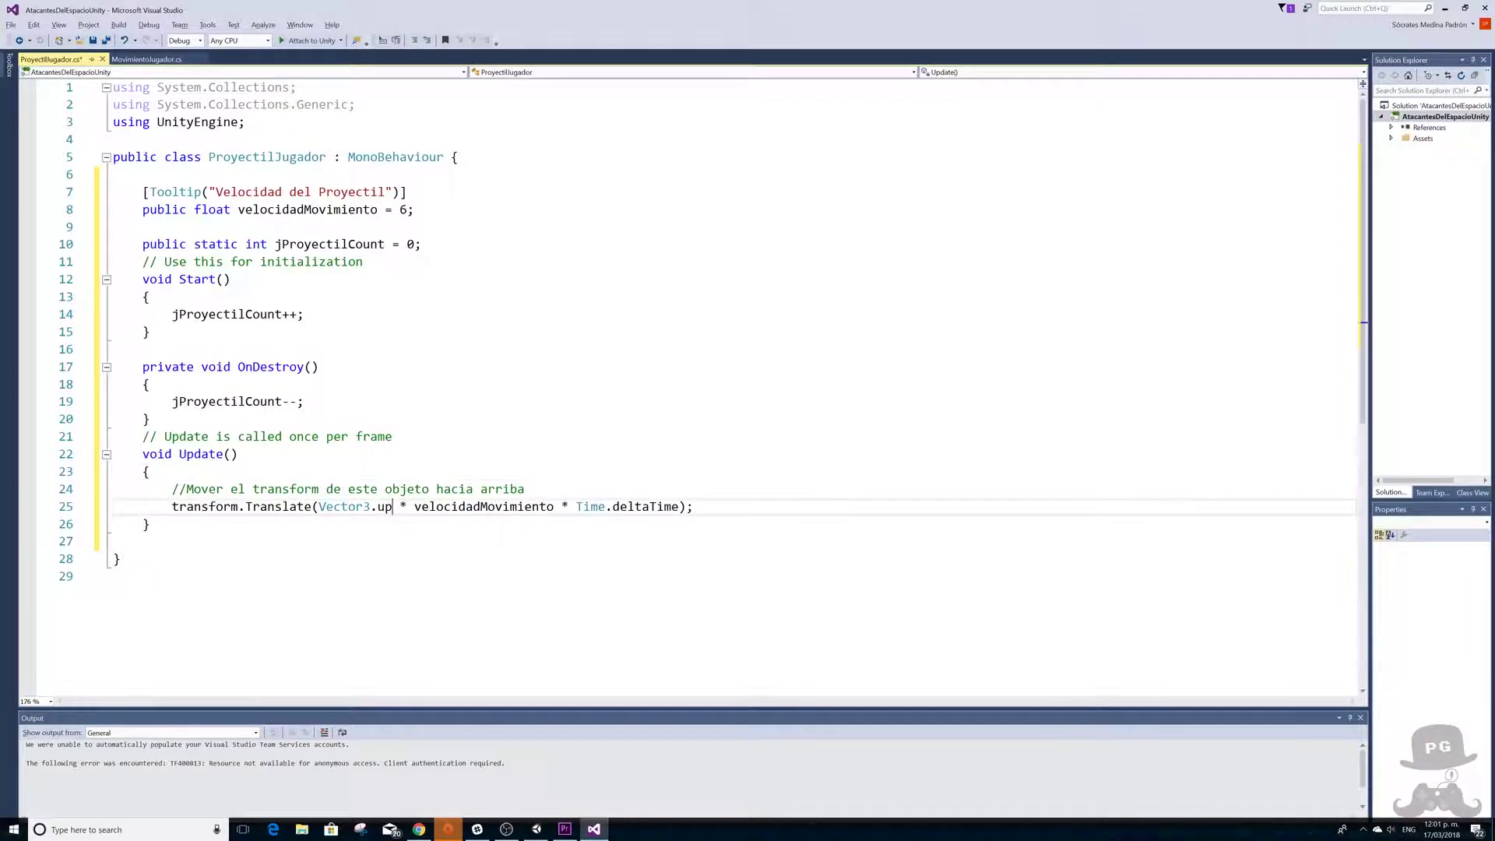
{"action": "left_click_drag", "start_coordinate": [392, 507], "coordinate": [318, 507]}
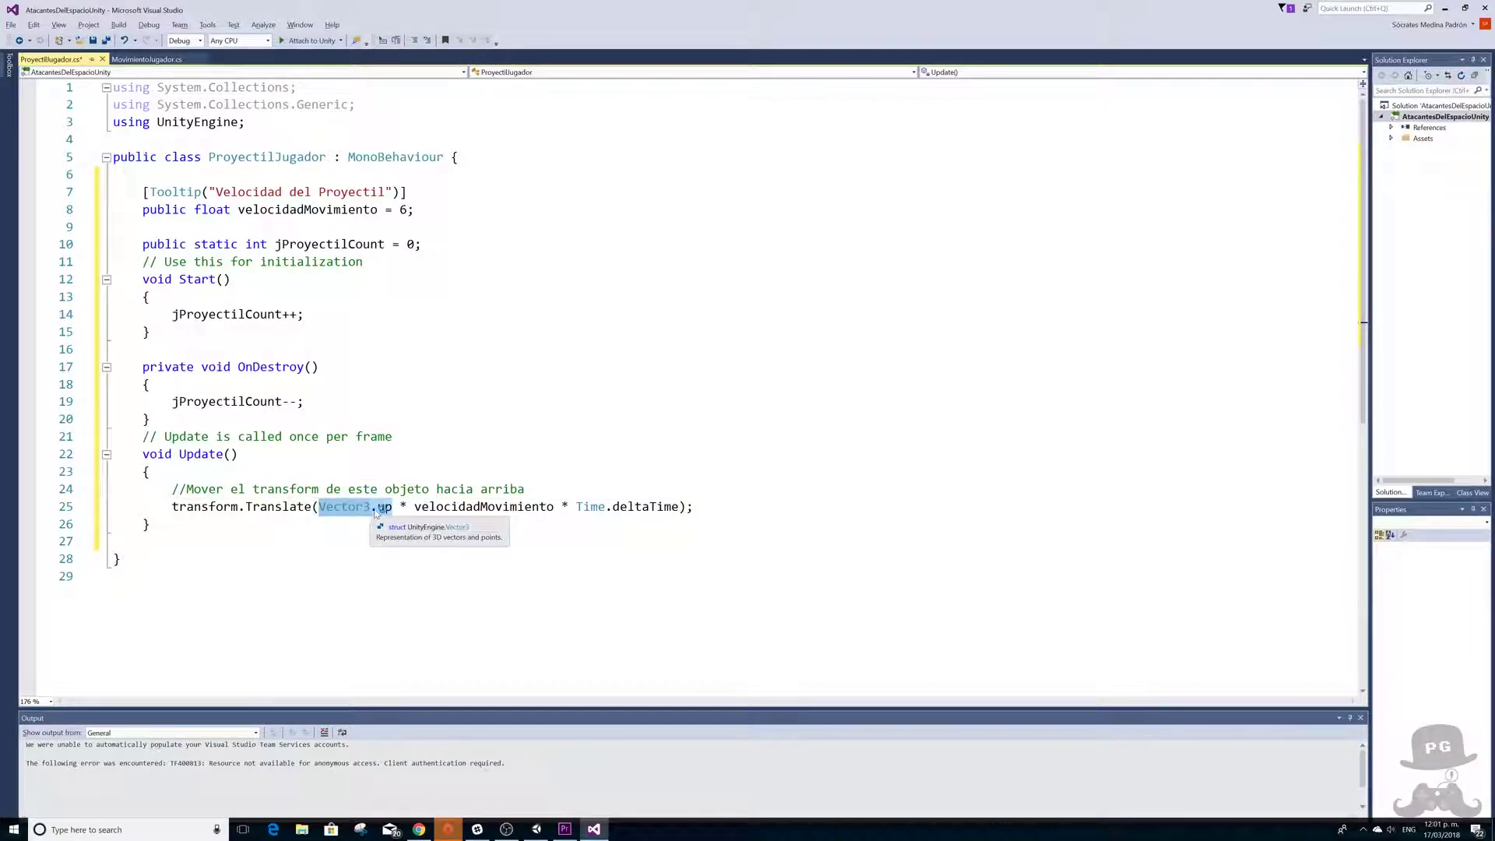
{"action": "key", "text": "Right"}
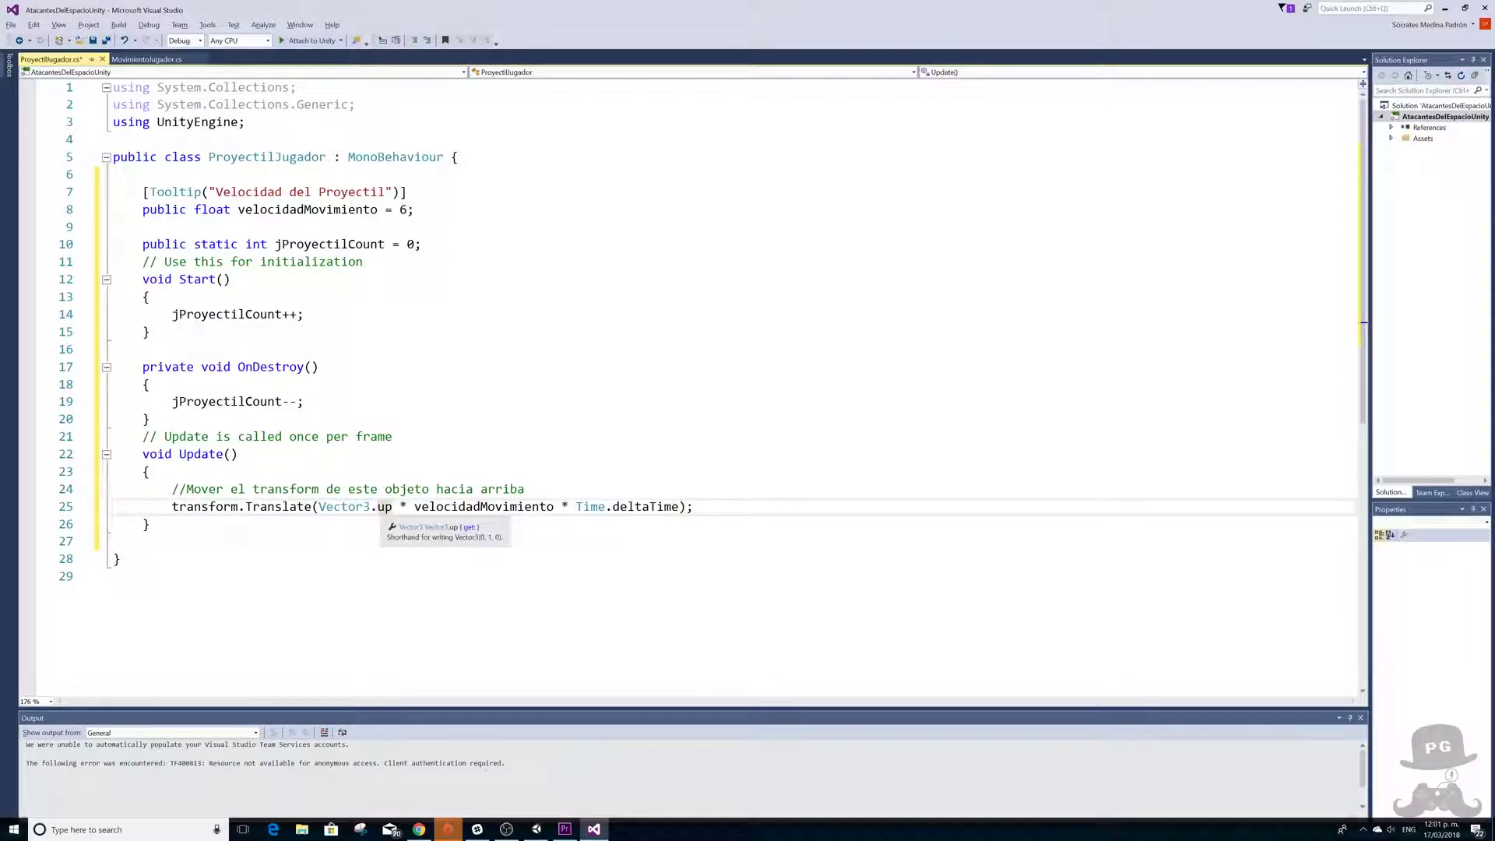
{"action": "key", "text": "Right"}
{"action": "key", "text": "Right"}
{"action": "key", "text": "Right"}
{"action": "key", "text": "ctrl+Right"}
{"action": "key", "text": "F12"}
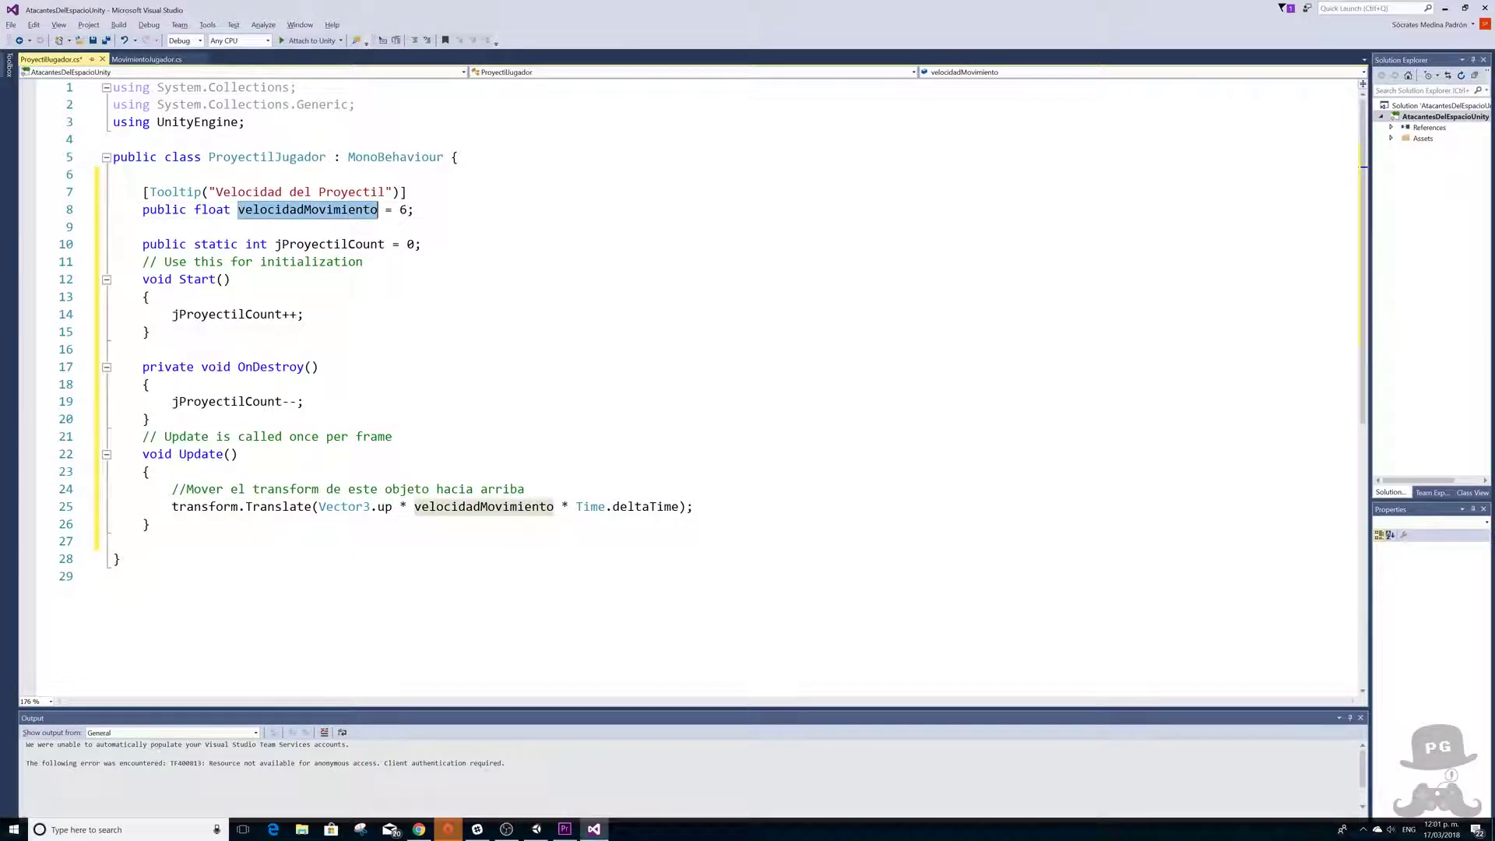
{"action": "left_click", "coordinate": [577, 506]}
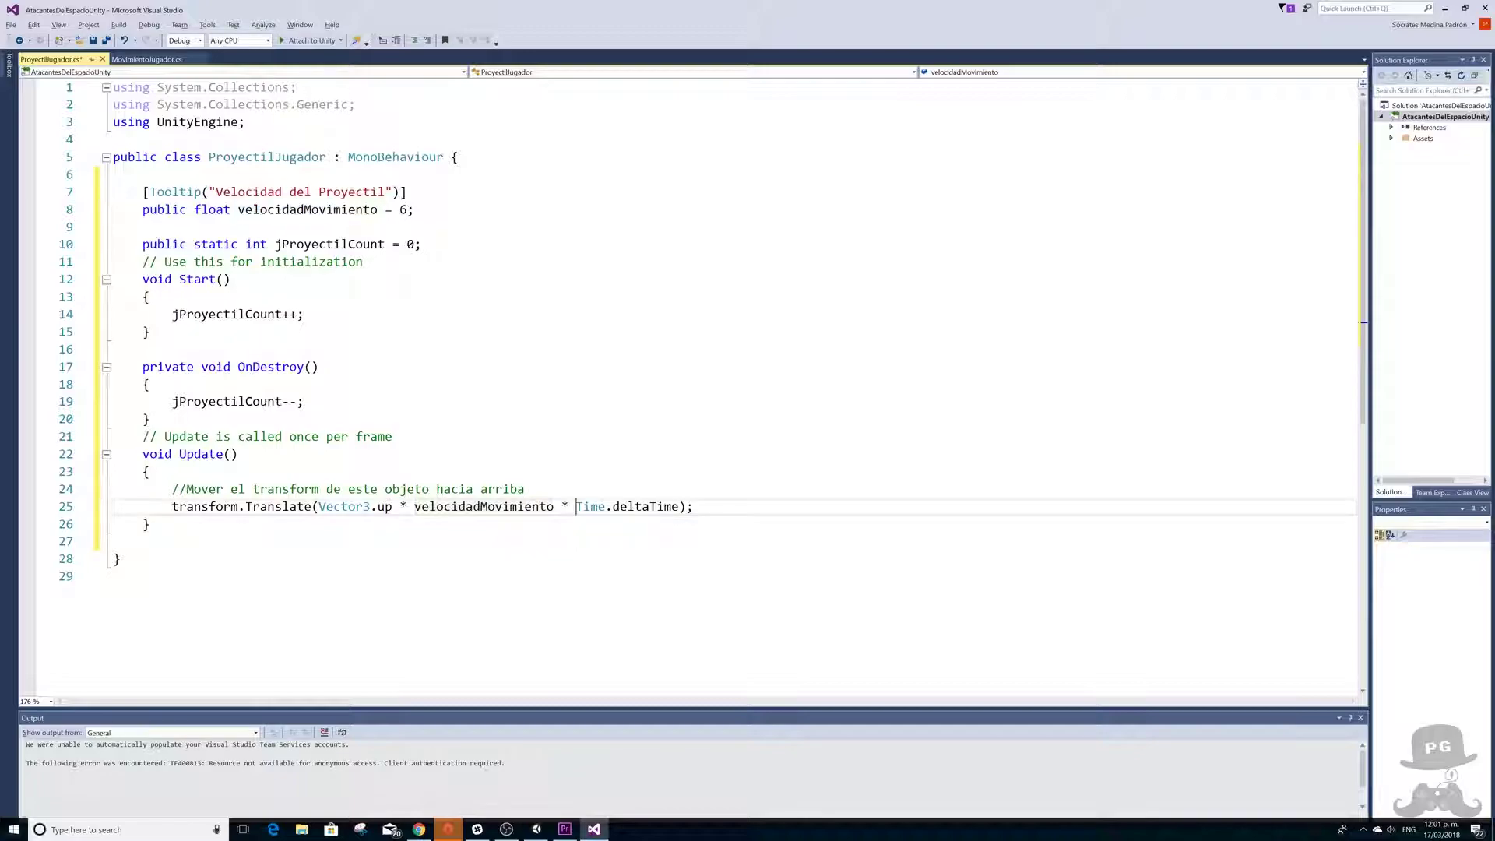
{"action": "key", "text": "ctrl+shift+Right"}
{"action": "key", "text": "ctrl+shift+Right"}
{"action": "key", "text": "ctrl+shift+Right"}
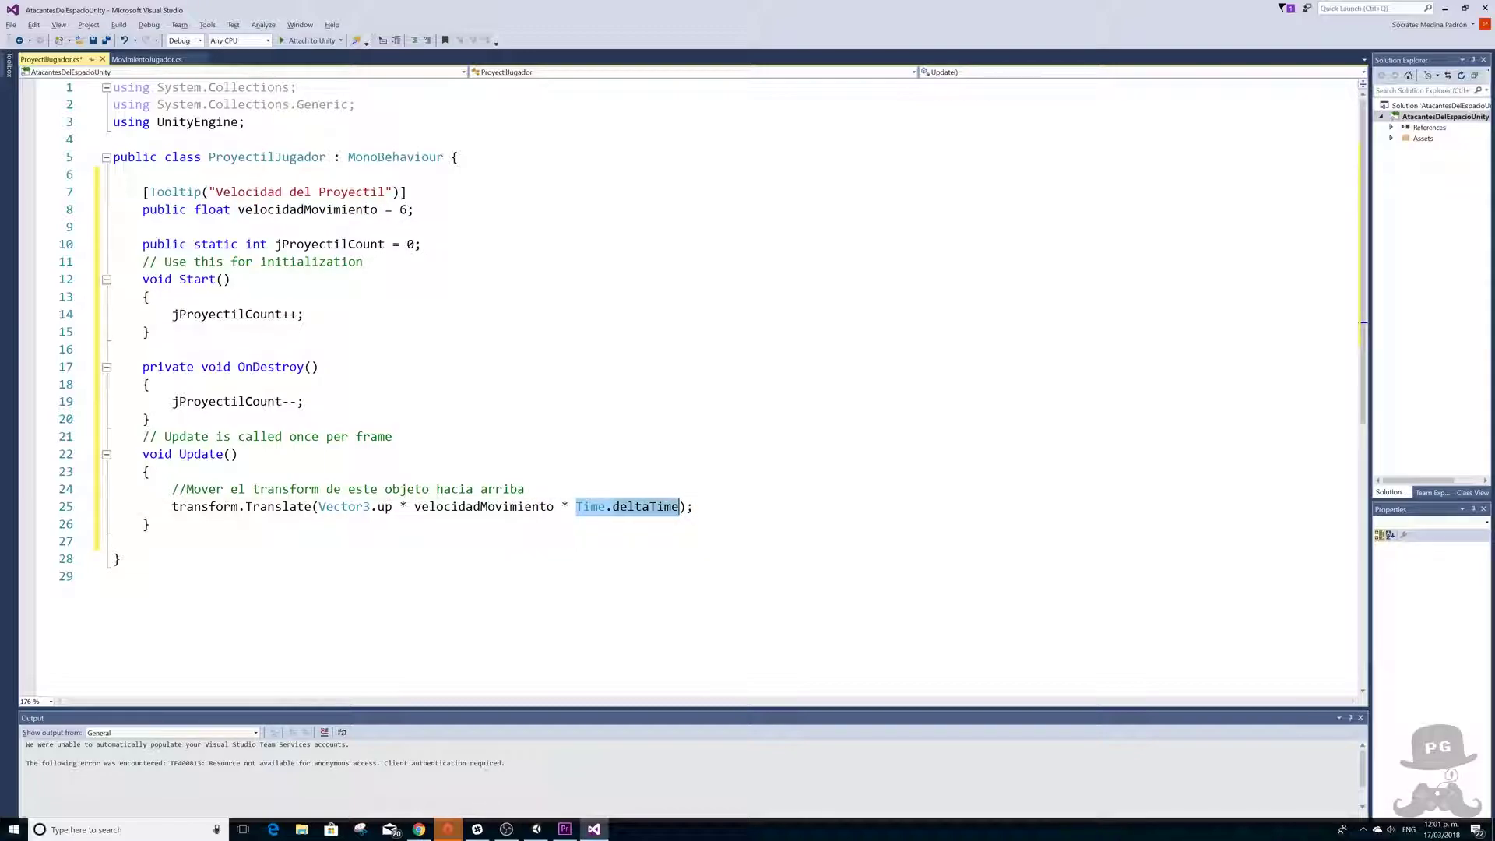
{"action": "key", "text": "ctrl+s"}
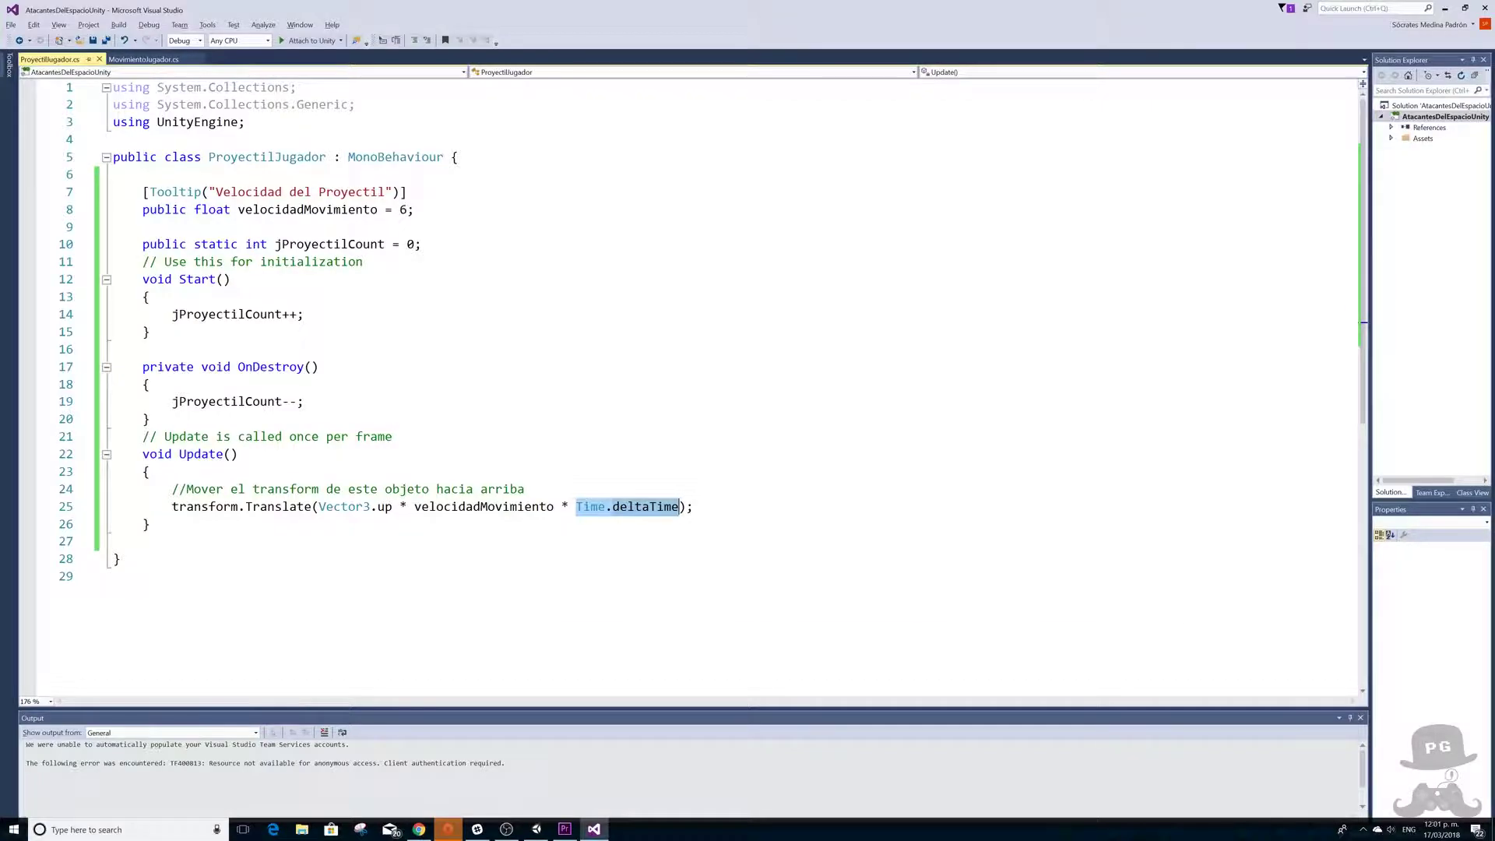
{"action": "key", "text": "alt+Tab"}
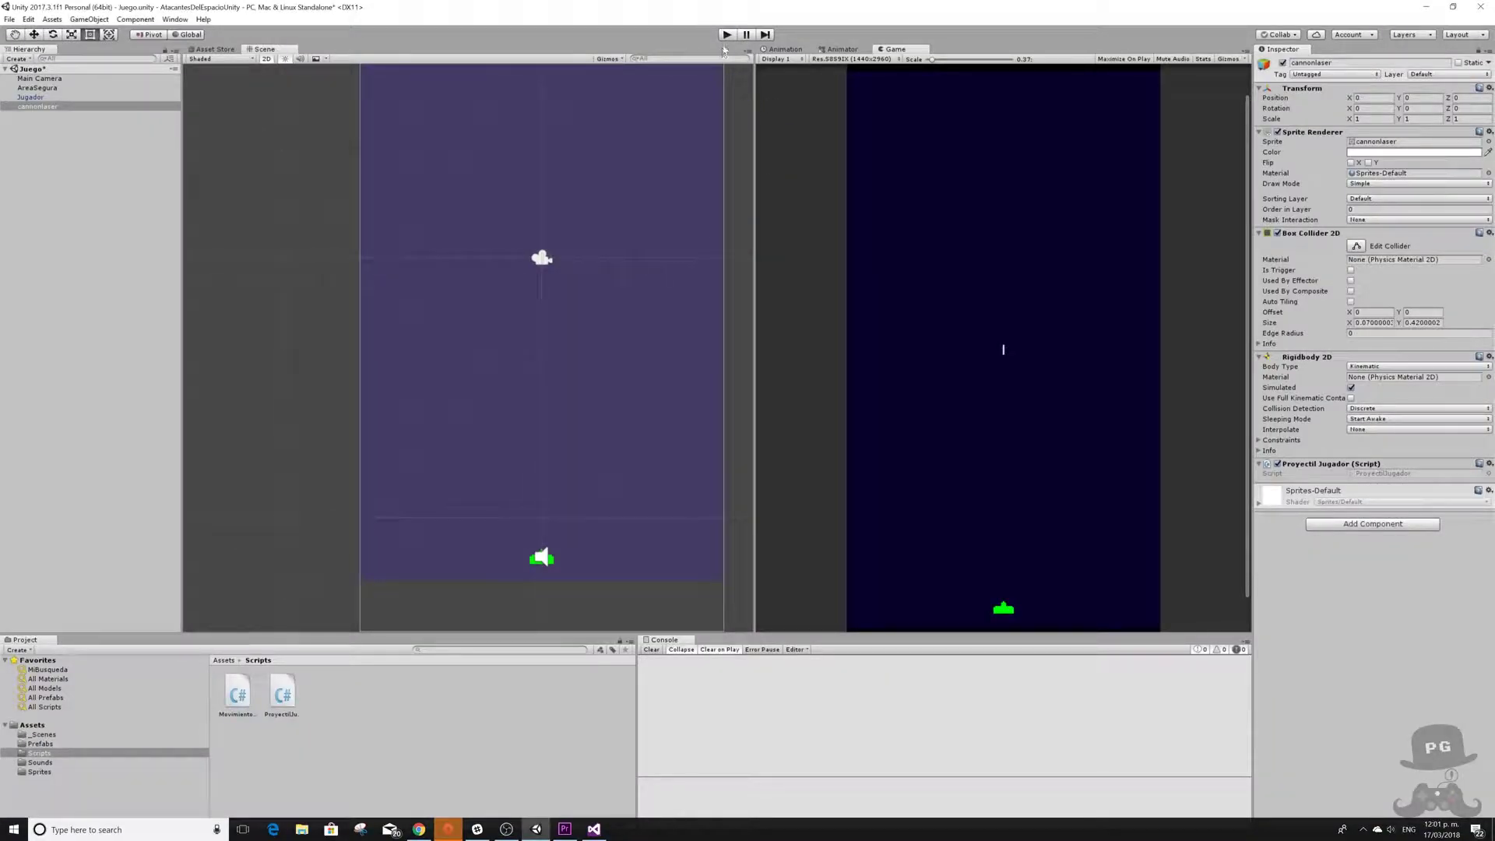
- Do a quick Play-mode test run, then show the Prefabs folder
{"action": "left_click", "coordinate": [726, 35]}
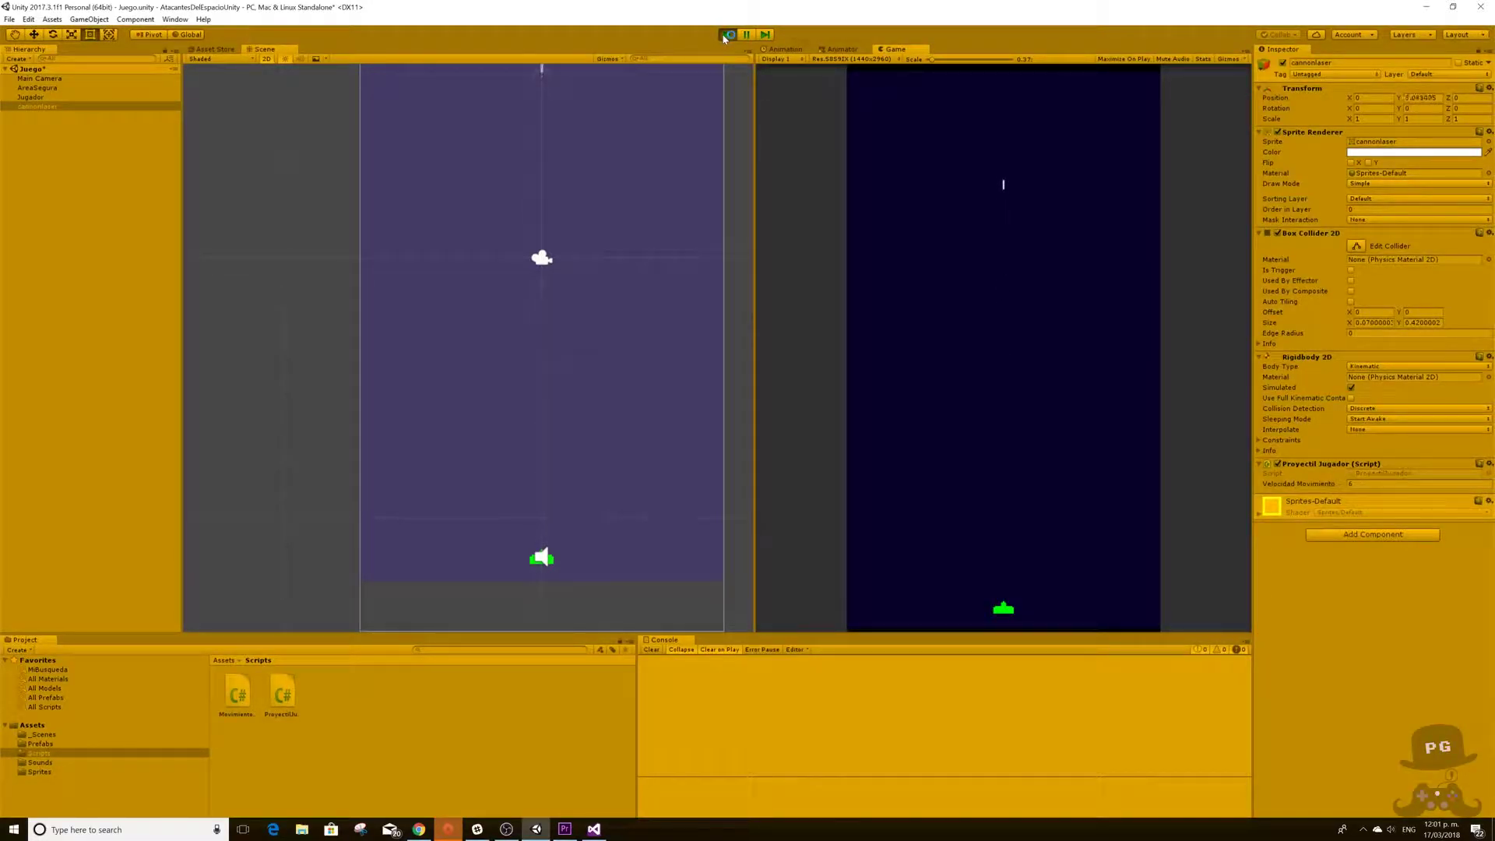
{"action": "left_click", "coordinate": [725, 35]}
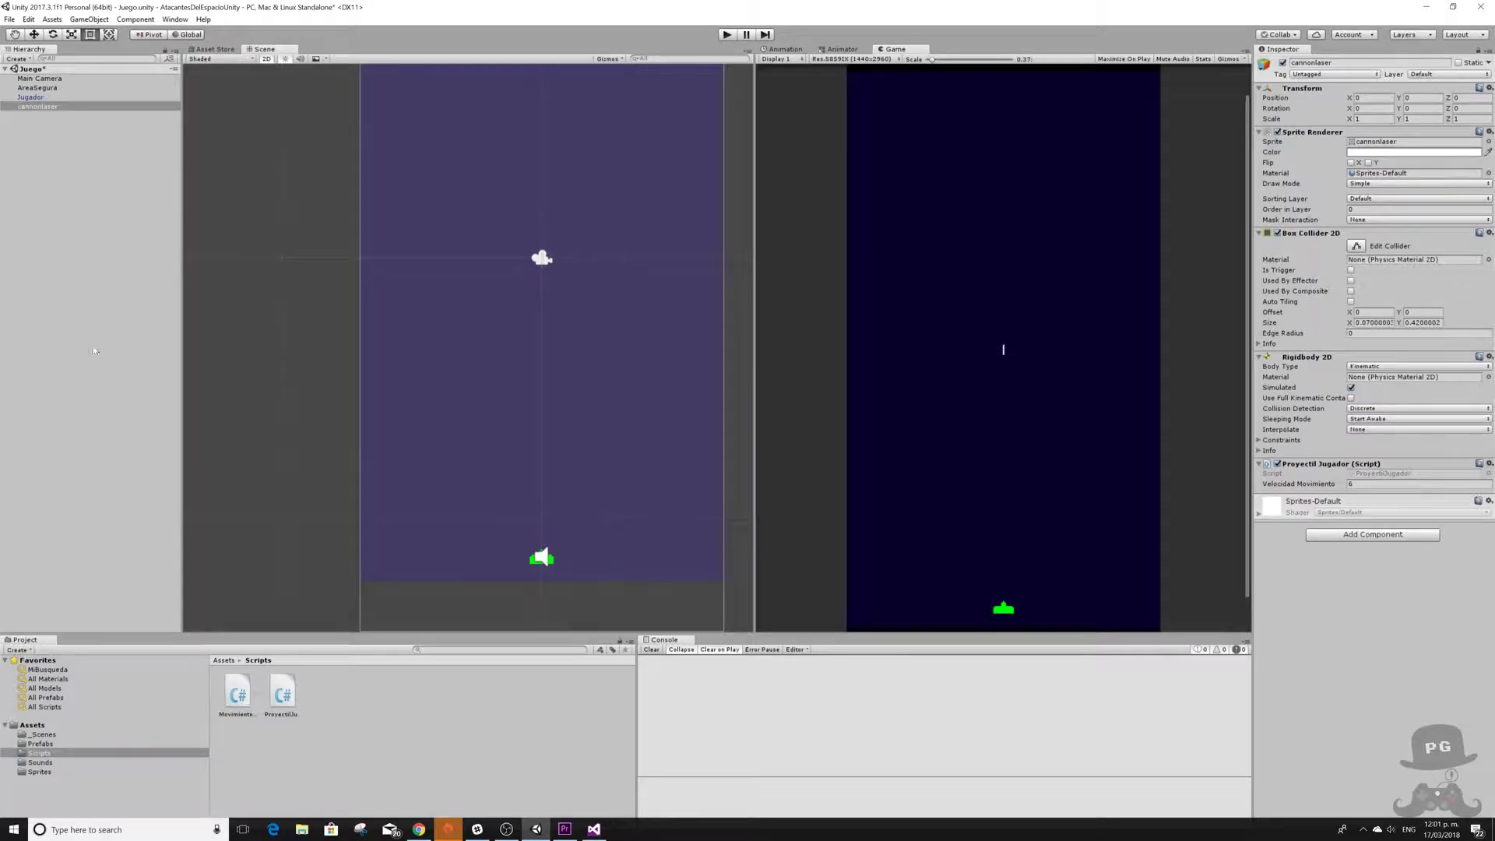
{"action": "left_click", "coordinate": [35, 744]}
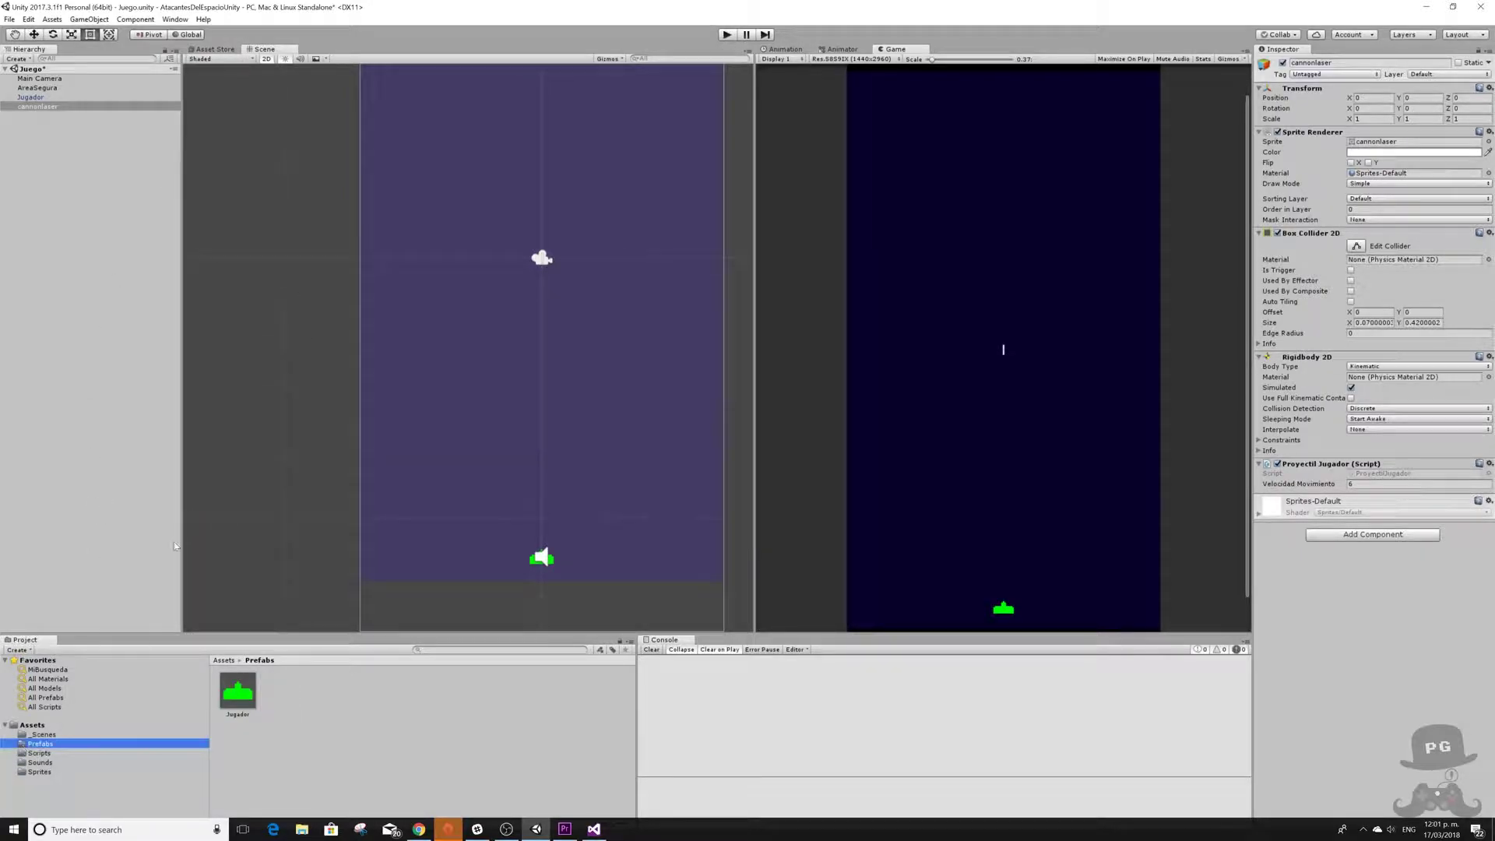
- Rename the cannonlaser object to ProyectilJugador
{"action": "left_click", "coordinate": [44, 109]}
{"action": "left_click", "coordinate": [47, 110]}
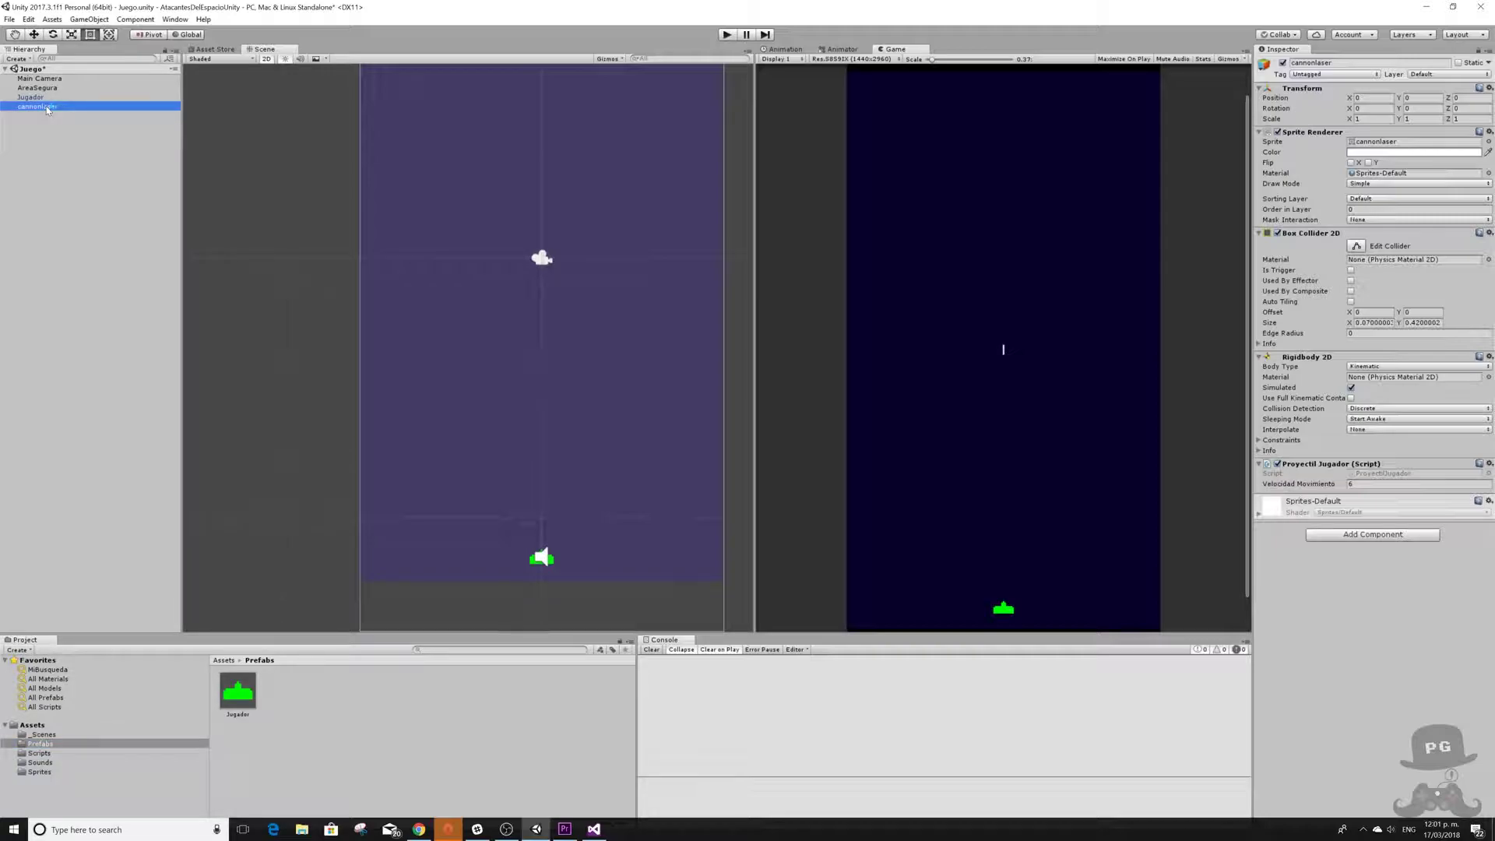
{"action": "type", "text": "Pro"}
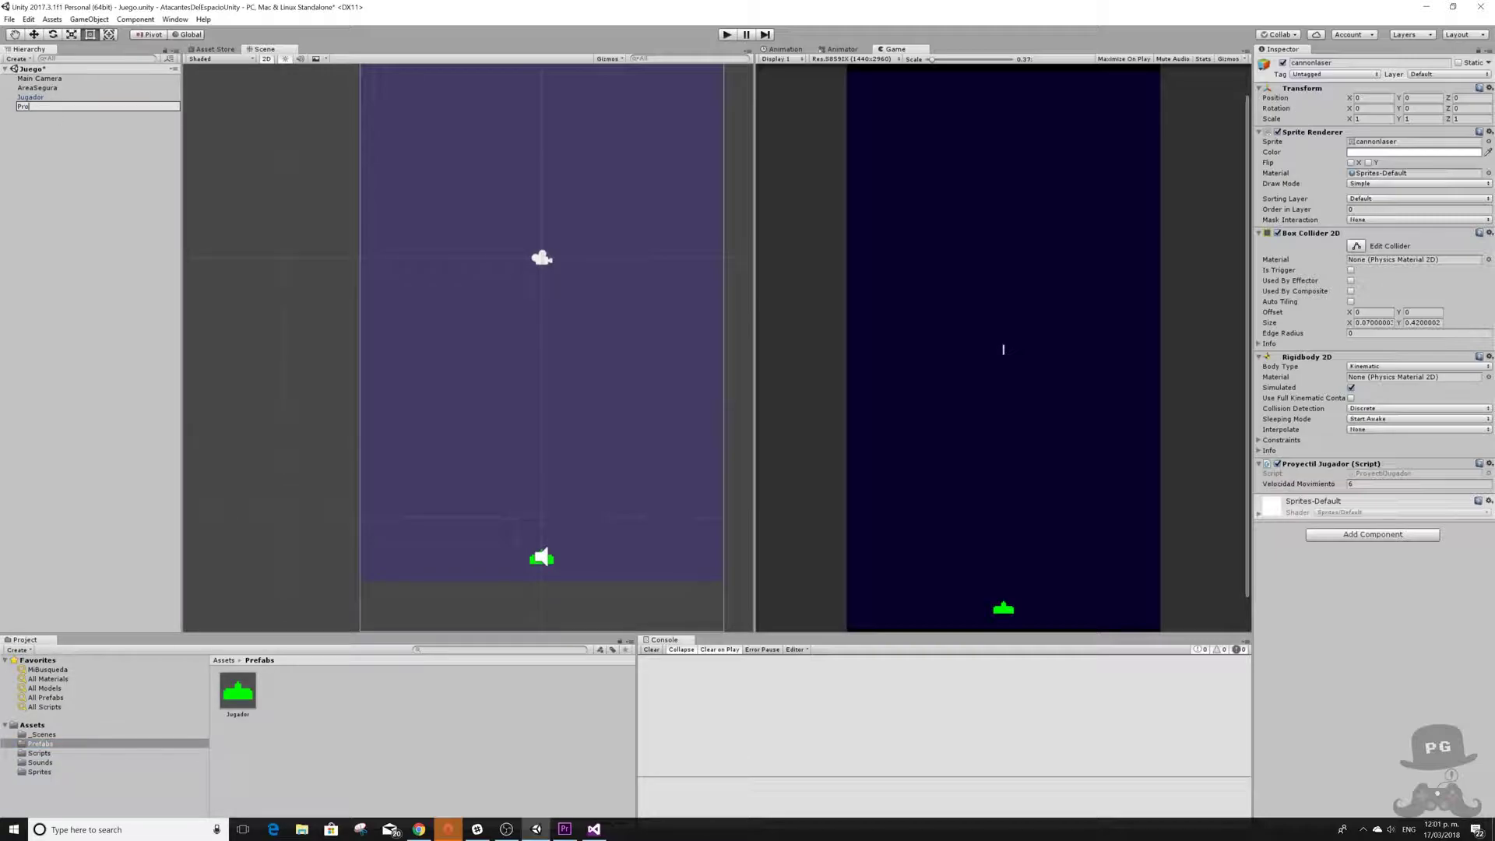
{"action": "type", "text": "yectilJugador"}
{"action": "key", "text": "Return"}
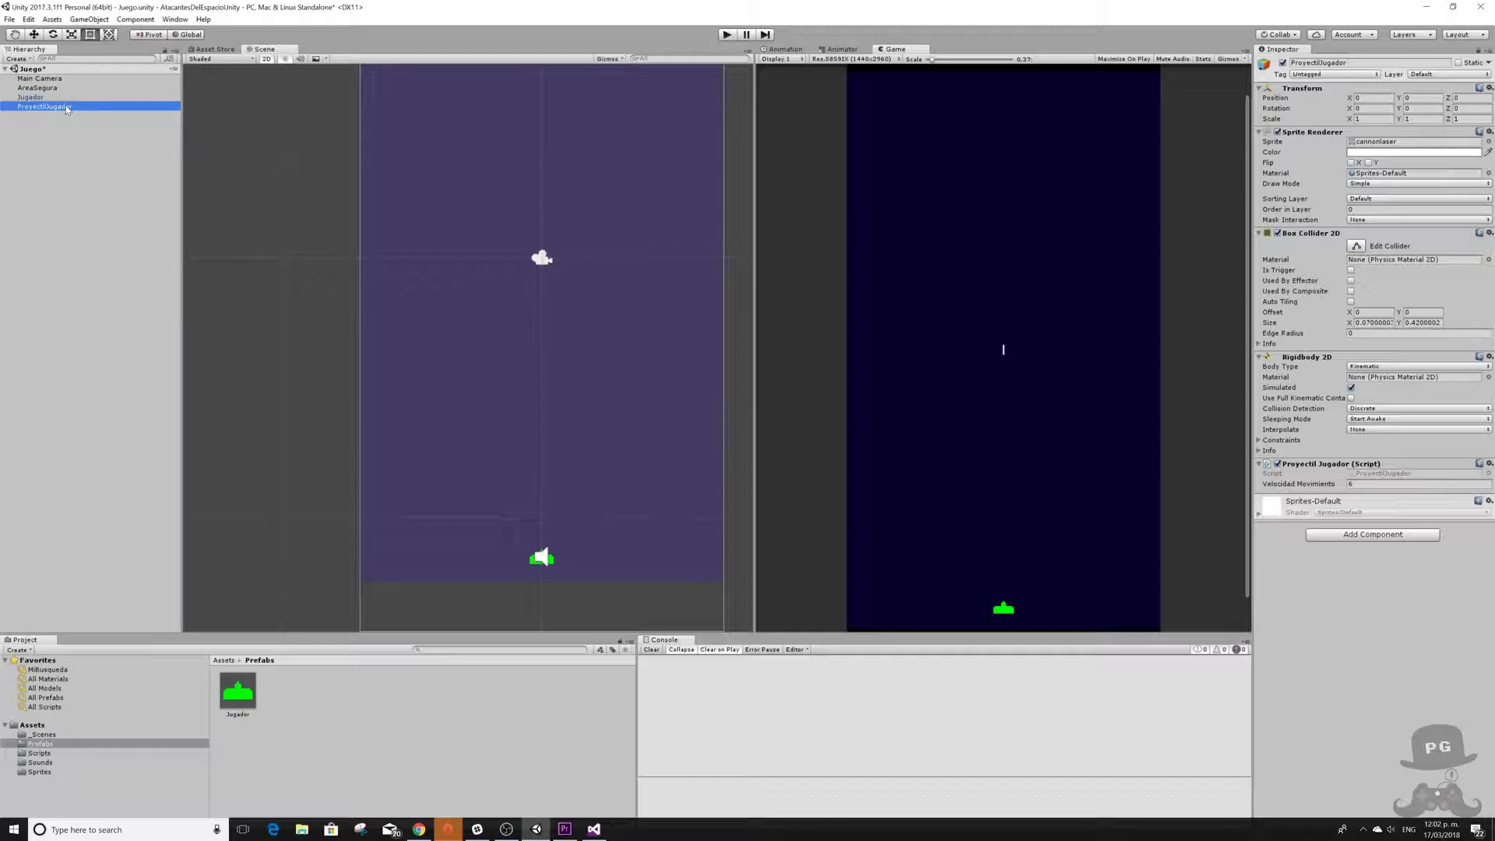
- Make ProyectilJugador a prefab in Prefabs and delete the scene instance
{"action": "left_click_drag", "start_coordinate": [67, 109], "coordinate": [297, 698]}
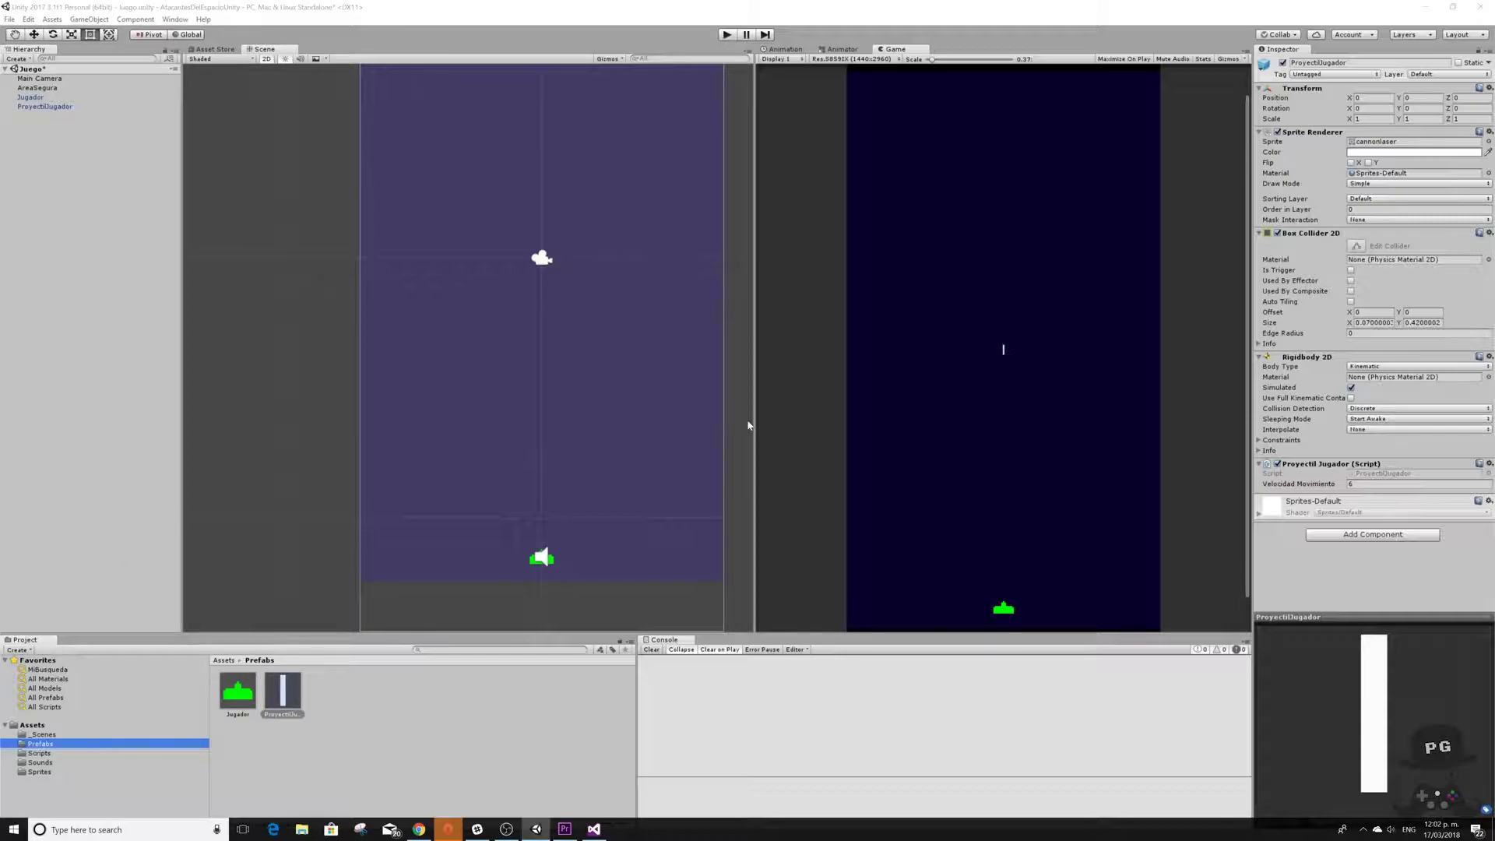
{"action": "left_click", "coordinate": [47, 106]}
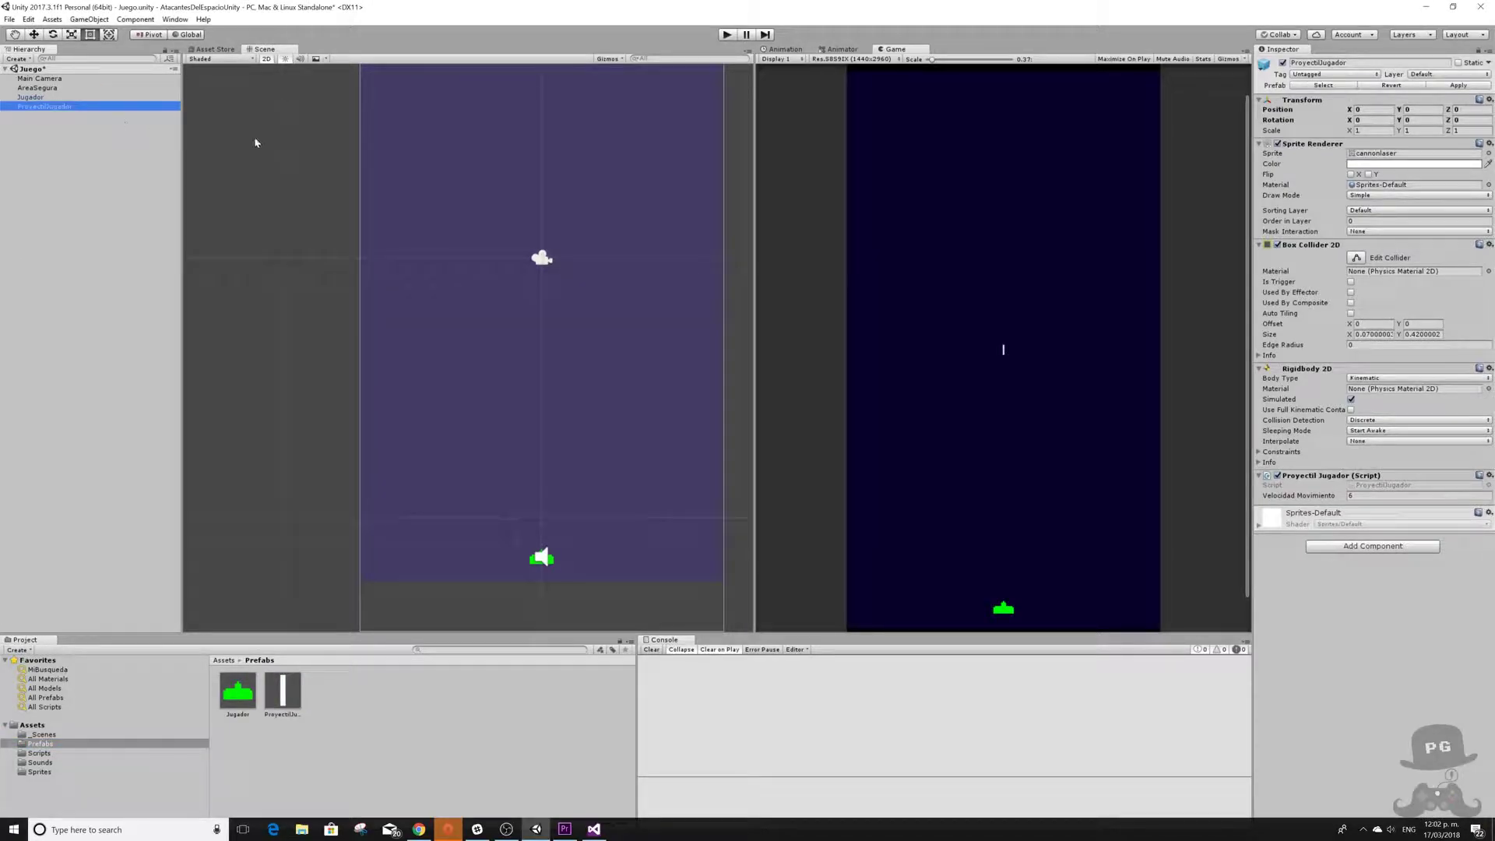
{"action": "key", "text": "Delete"}
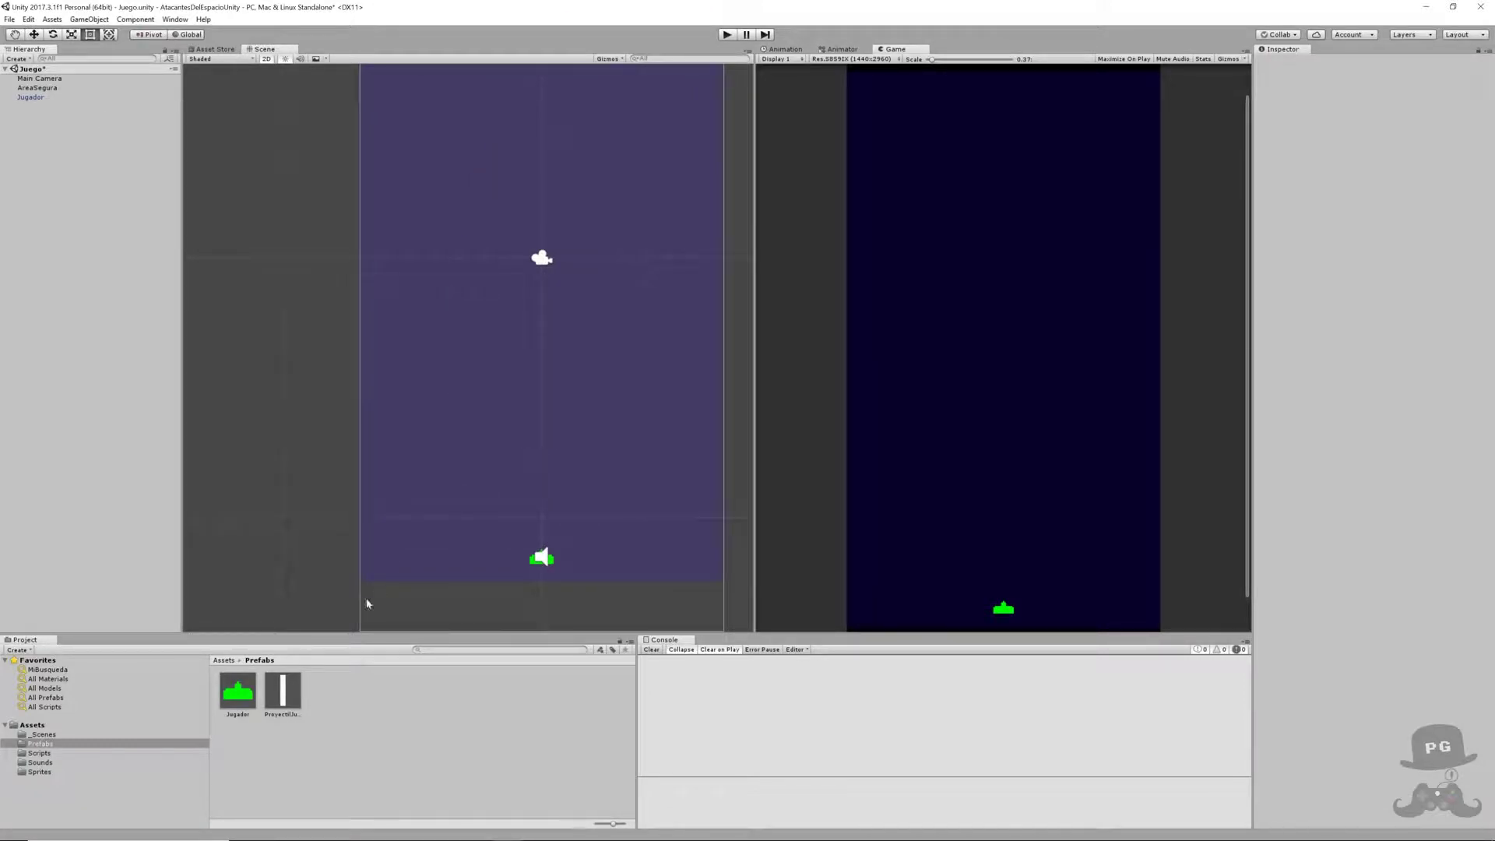
- Tag the prefab ProyectilJugador; set its layer and sorting layer to ProyectilesJugador
{"action": "left_click", "coordinate": [289, 696]}
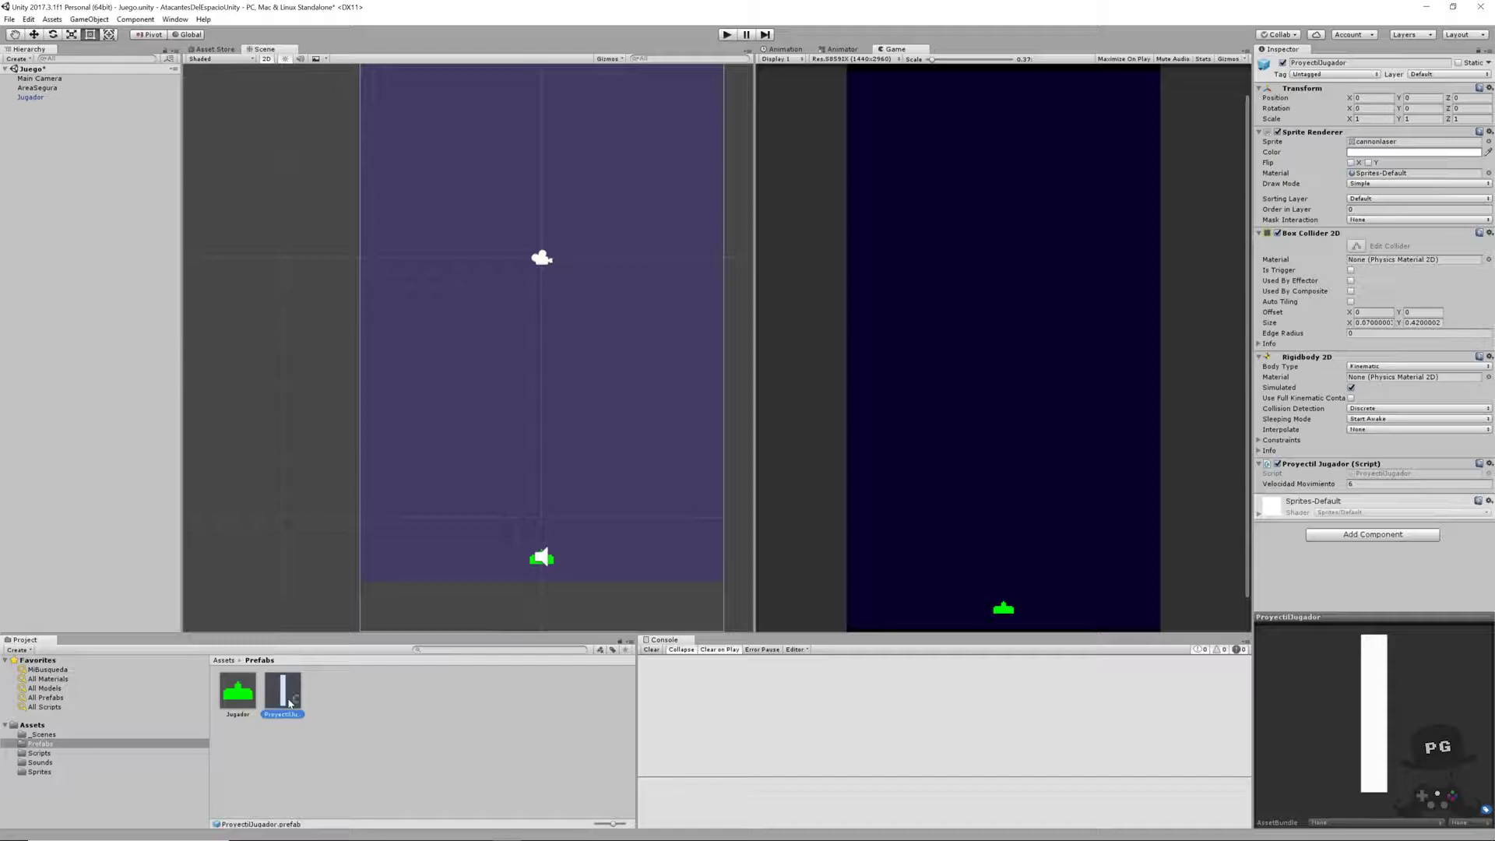
{"action": "left_click", "coordinate": [1331, 76]}
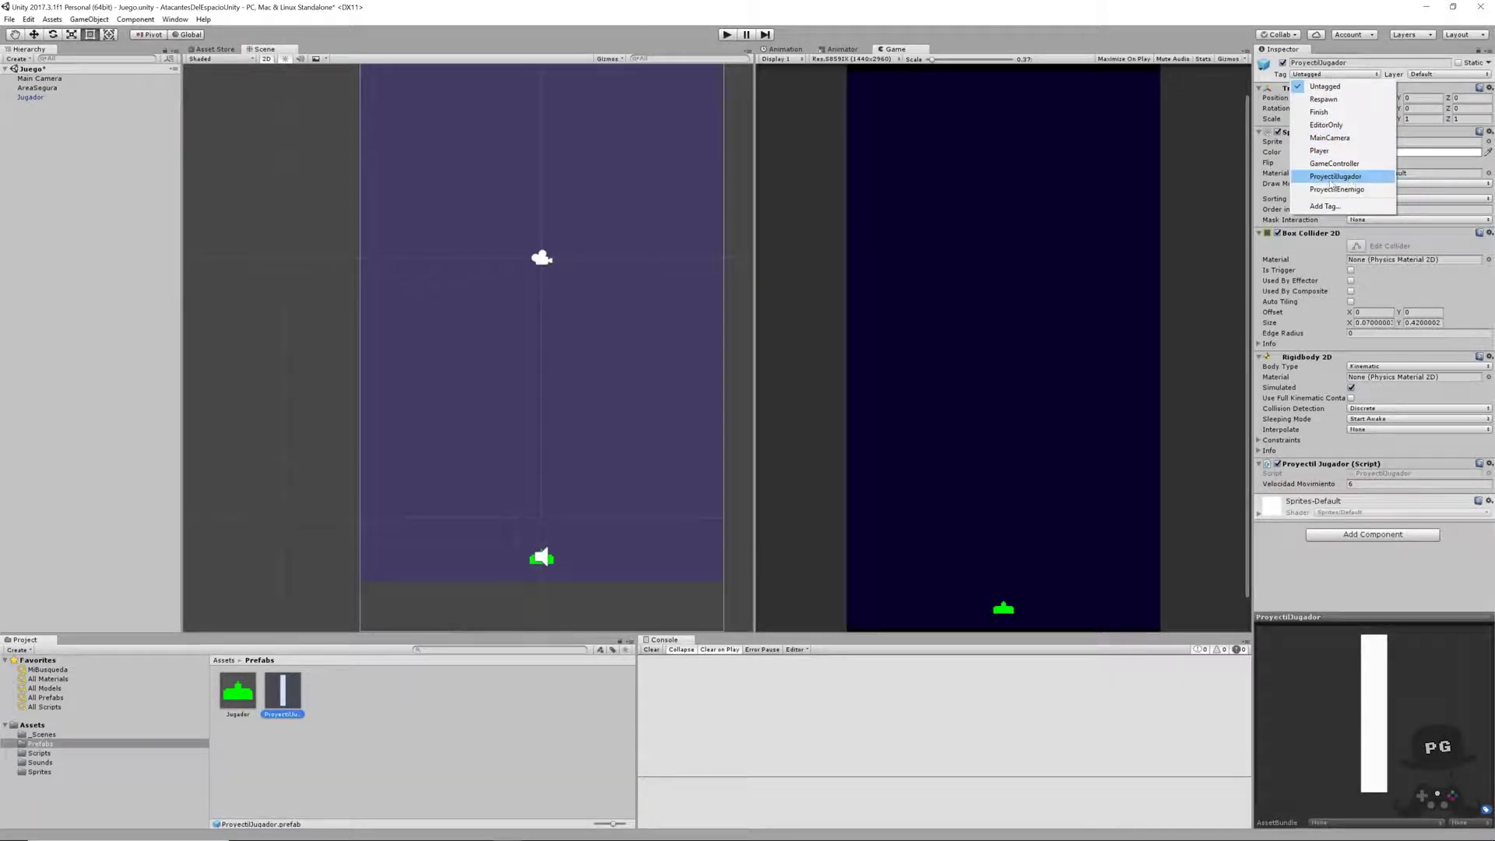
{"action": "left_click", "coordinate": [1326, 179]}
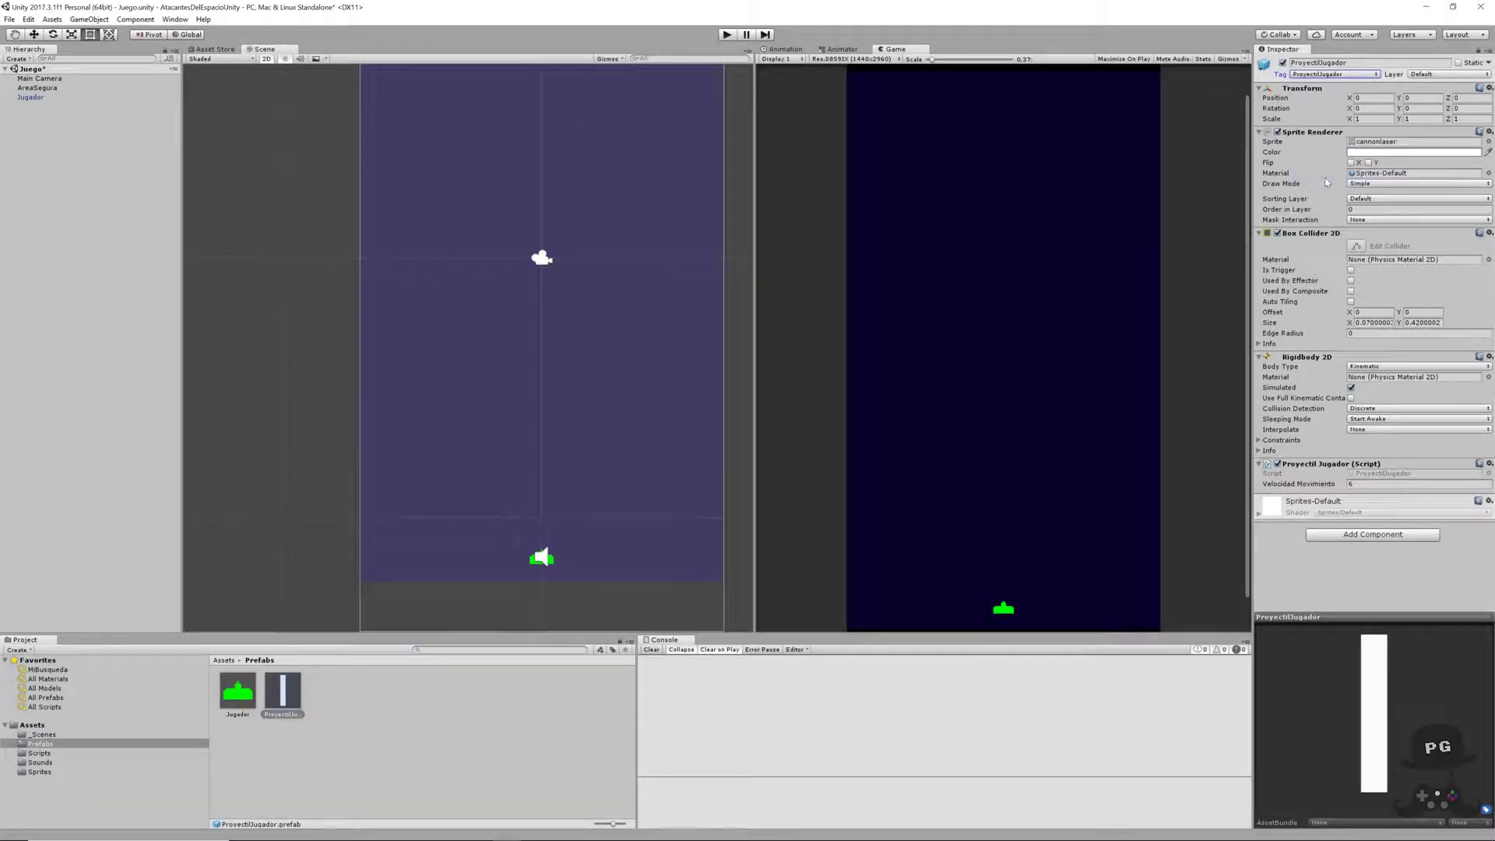
{"action": "left_click", "coordinate": [1427, 75]}
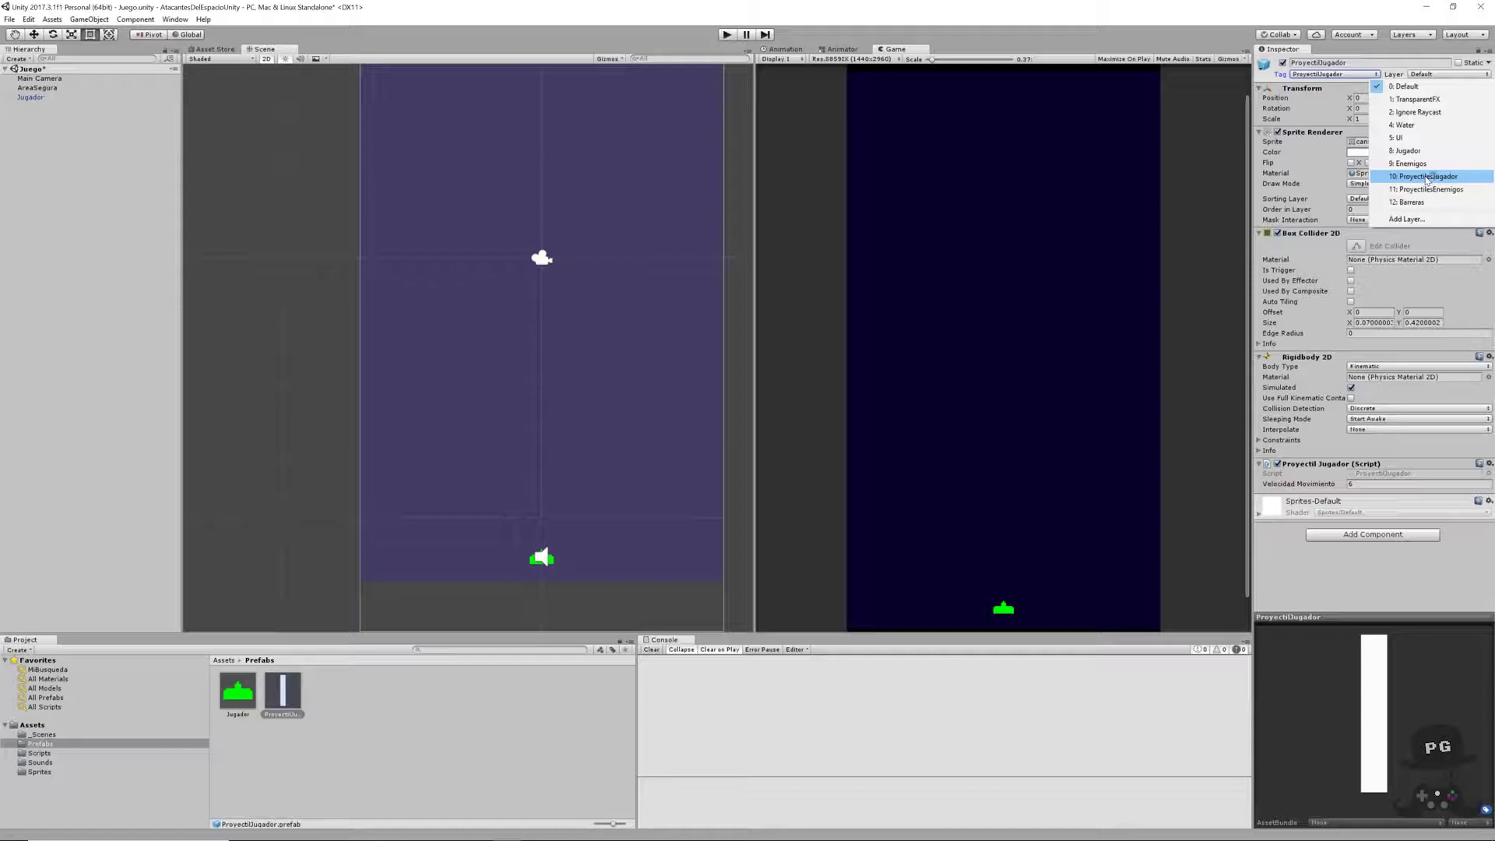
{"action": "left_click", "coordinate": [1428, 178]}
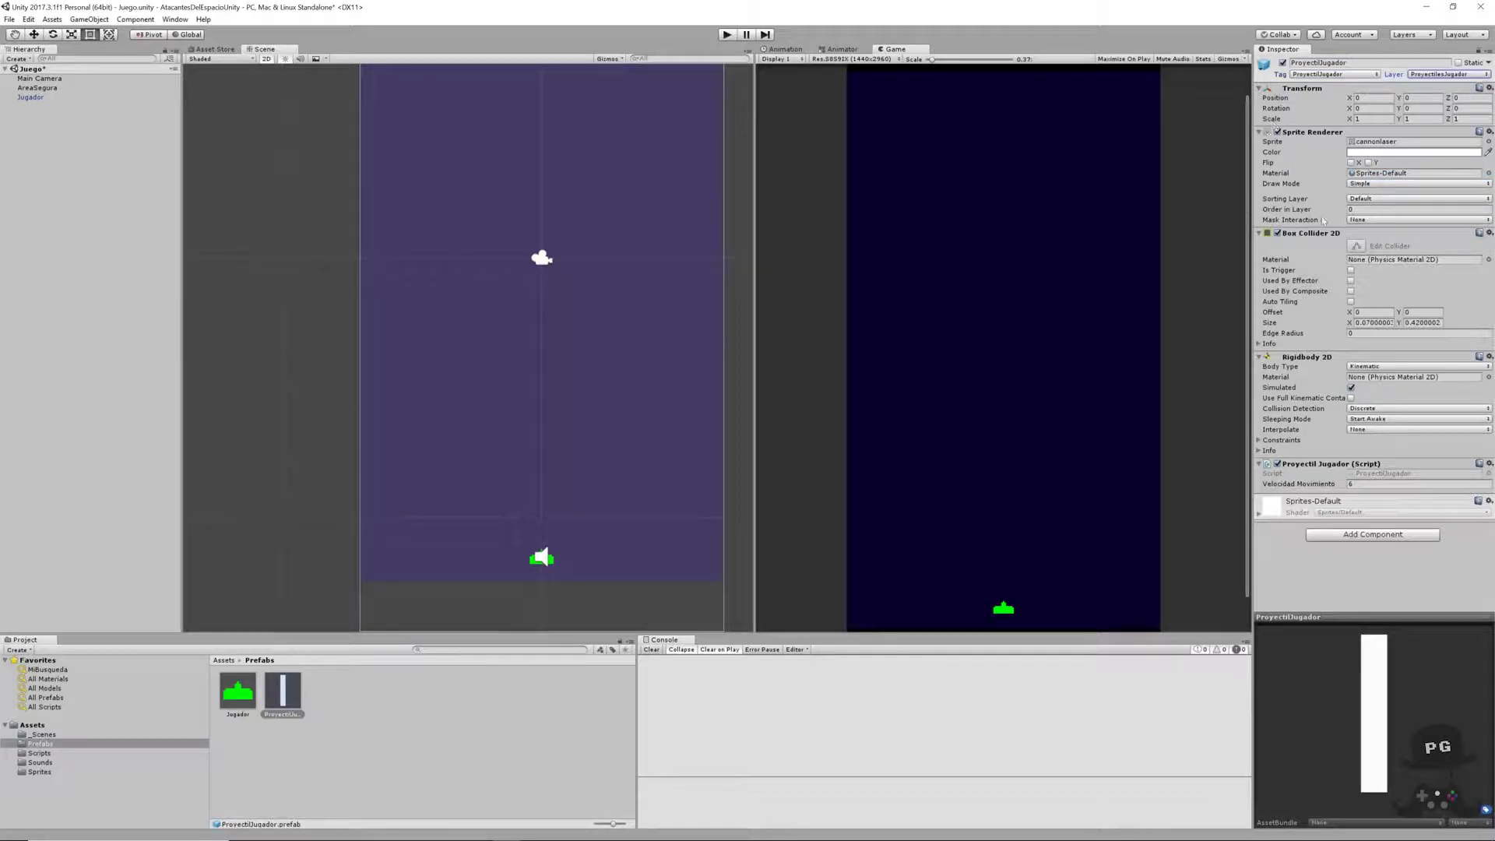
{"action": "left_click", "coordinate": [1404, 201]}
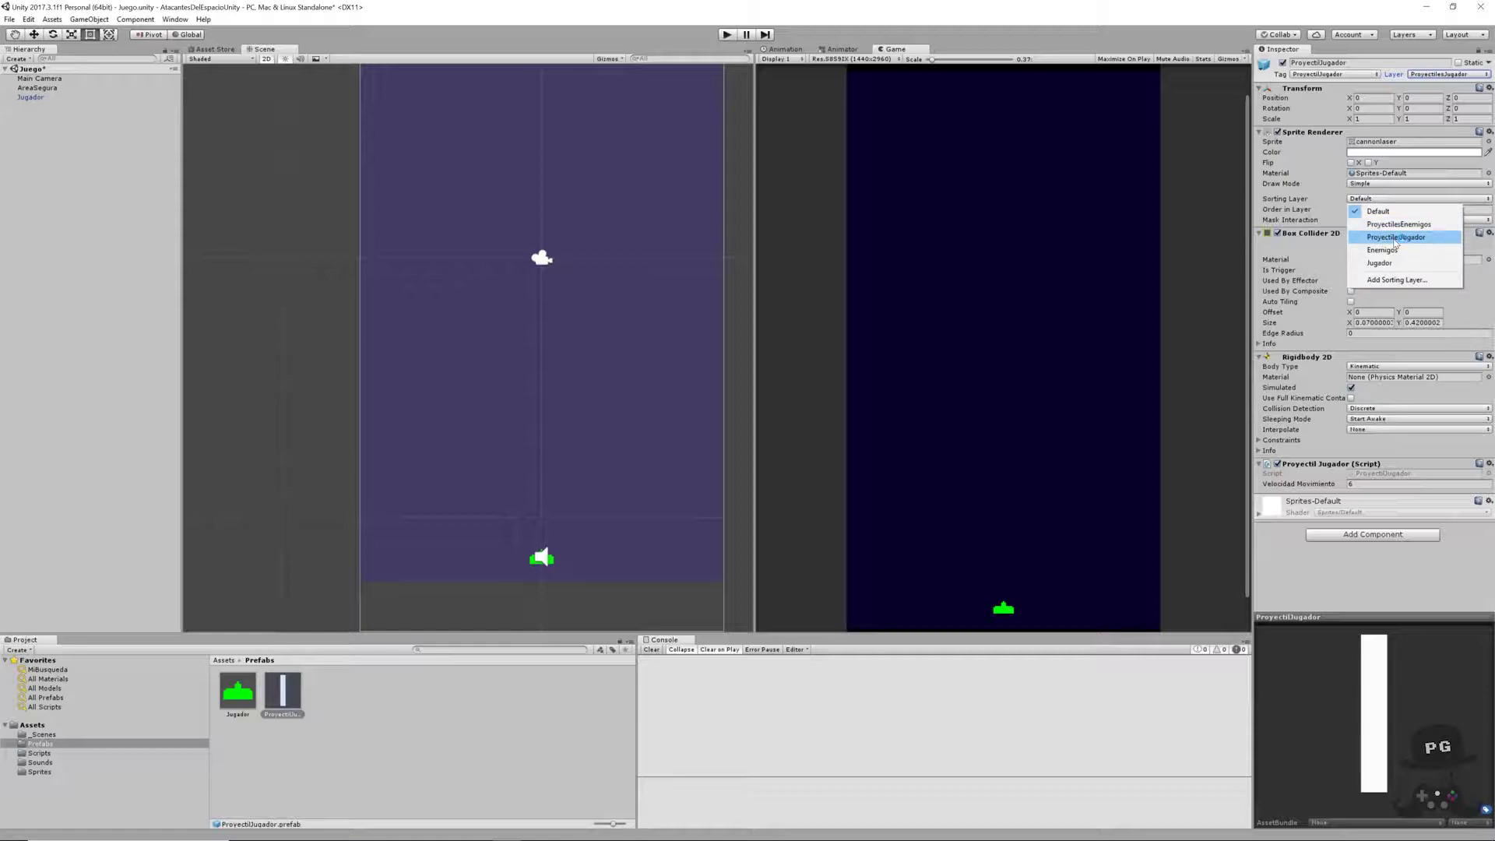
{"action": "left_click", "coordinate": [1396, 238]}
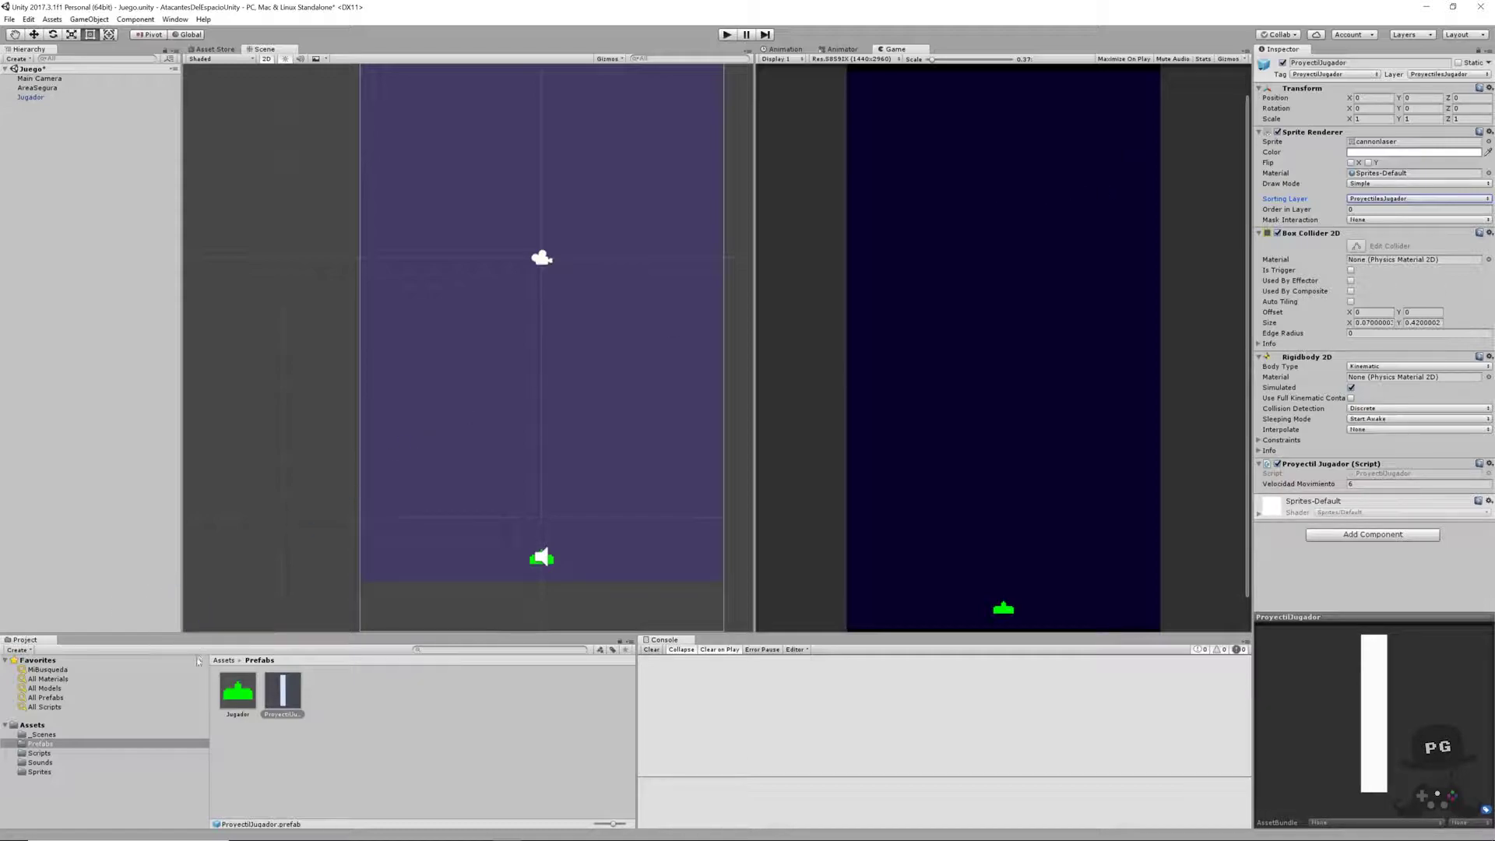
{"action": "left_click", "coordinate": [34, 771]}
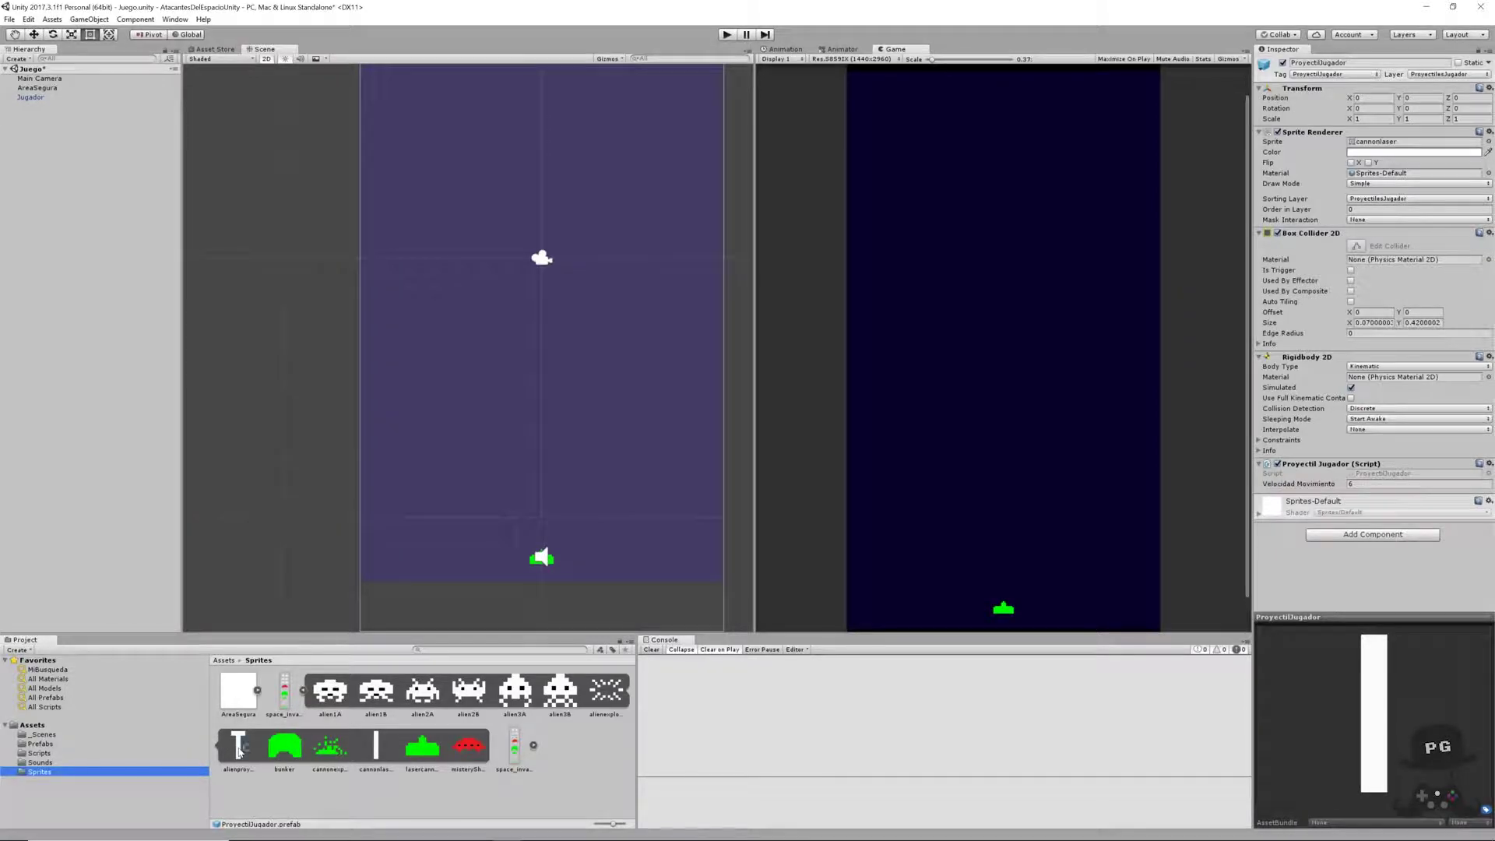
- Place the alienproyectile sprite in the scene and give it a Box Collider 2D
{"action": "left_click", "coordinate": [236, 746]}
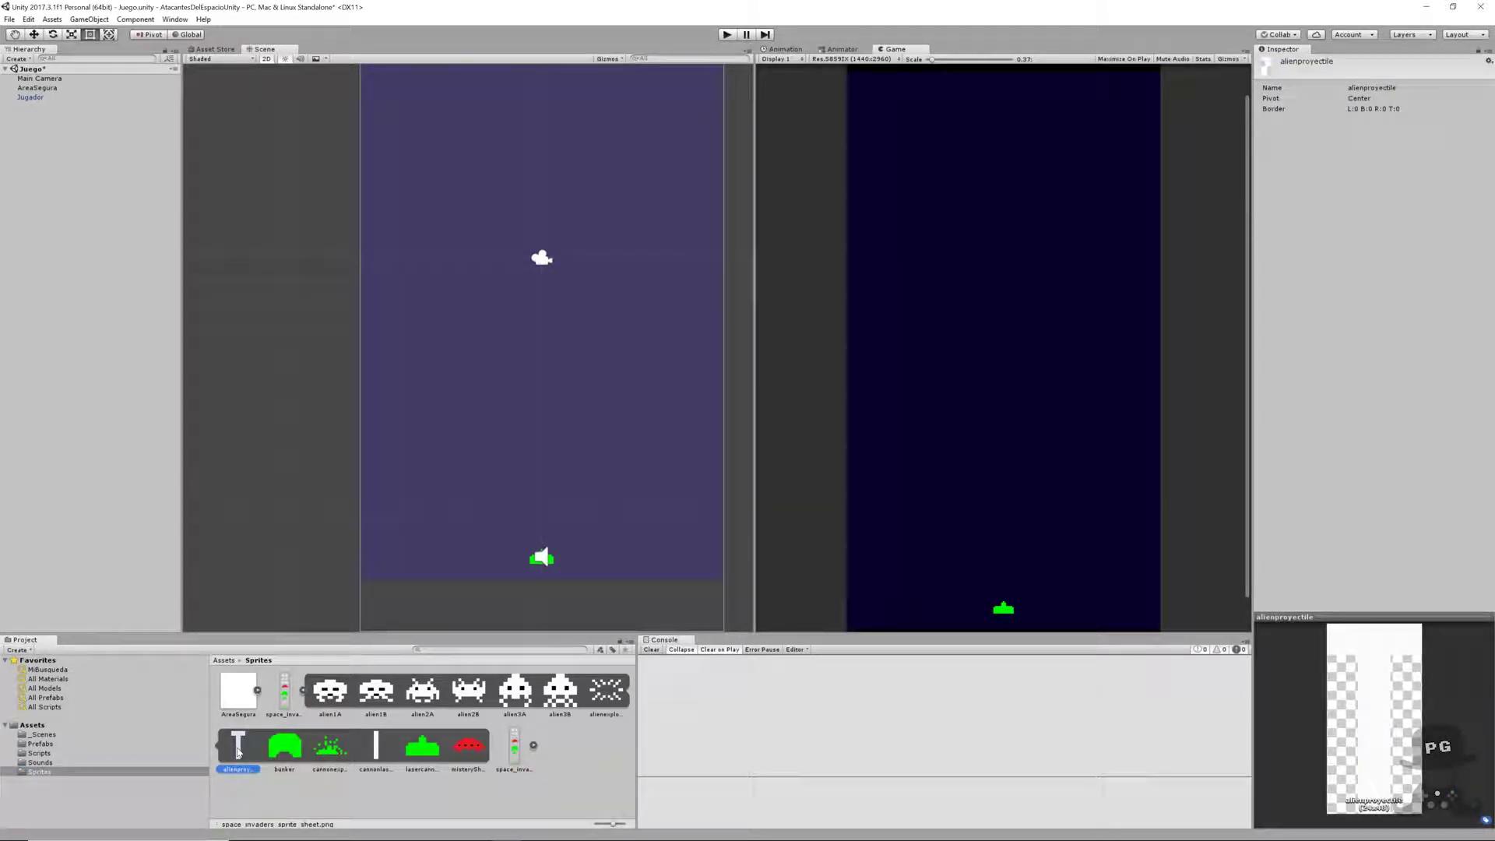
{"action": "left_click_drag", "start_coordinate": [238, 751], "coordinate": [78, 226]}
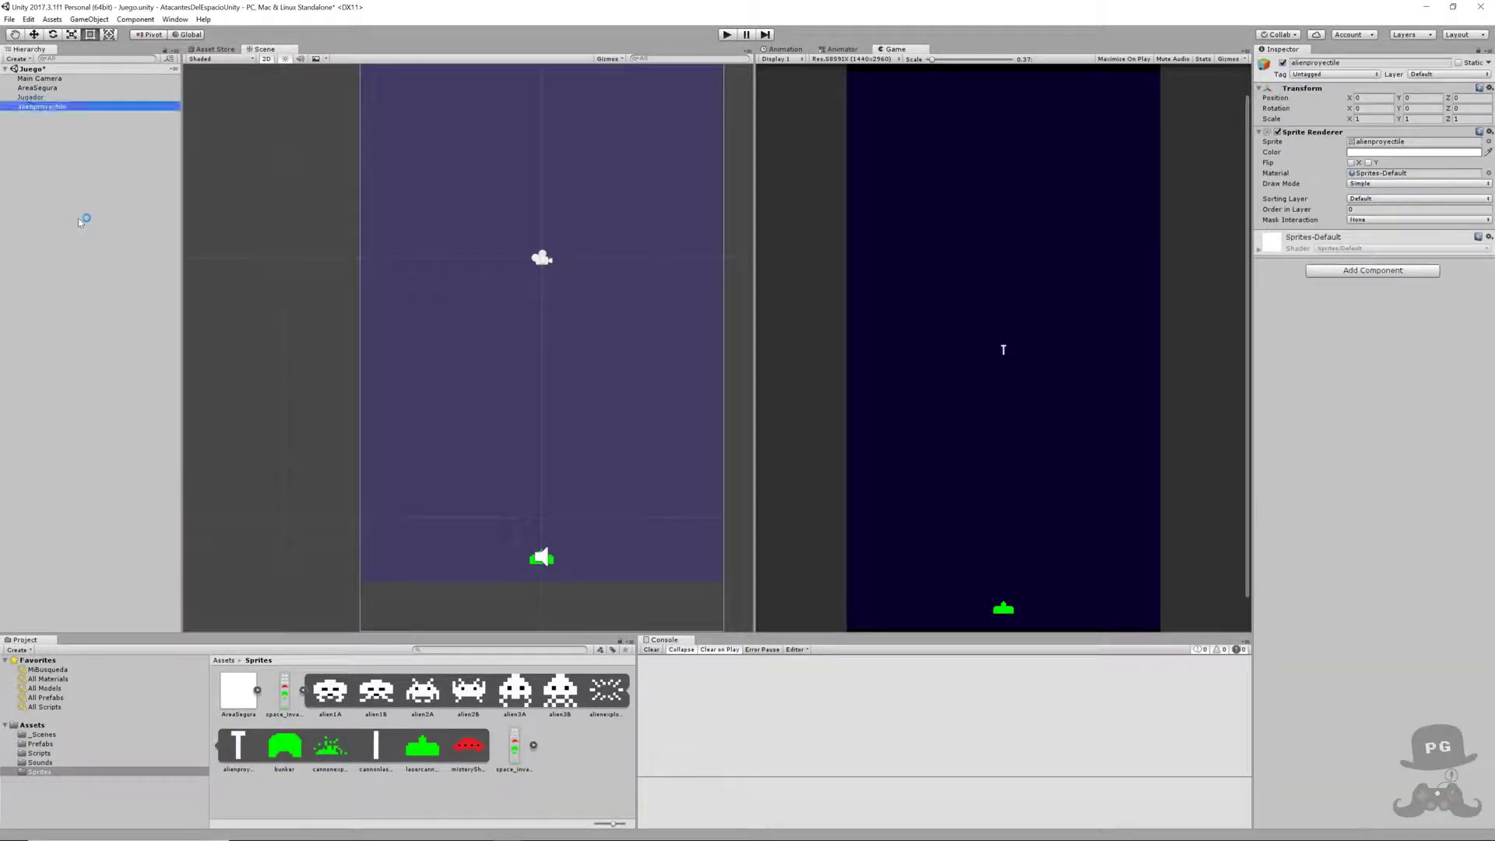
{"action": "left_click", "coordinate": [1328, 269]}
{"action": "type", "text": "bo"}
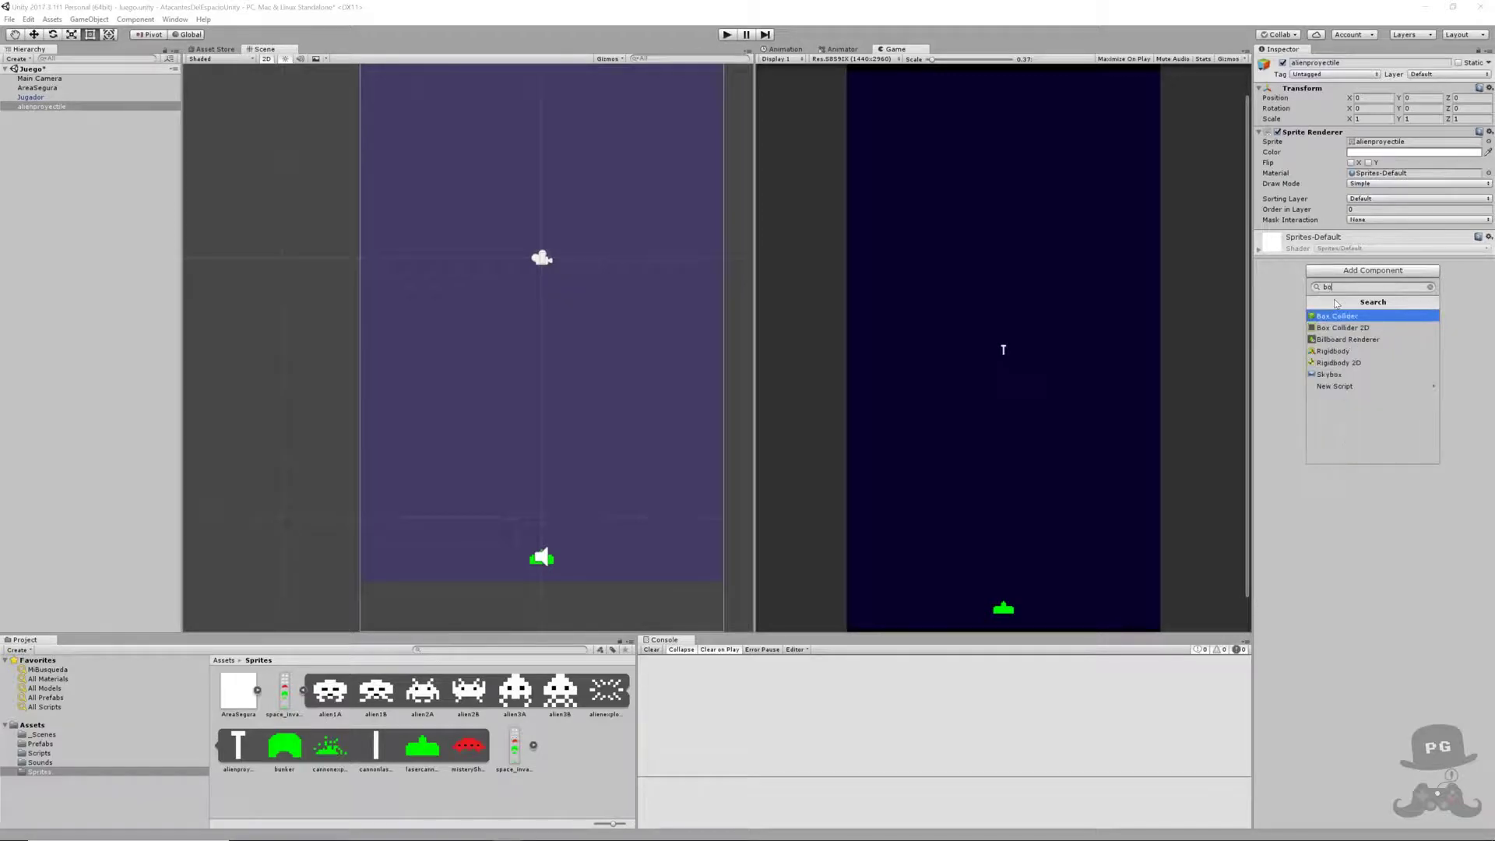
{"action": "type", "text": "x"}
{"action": "key", "text": "Down"}
{"action": "key", "text": "Return"}
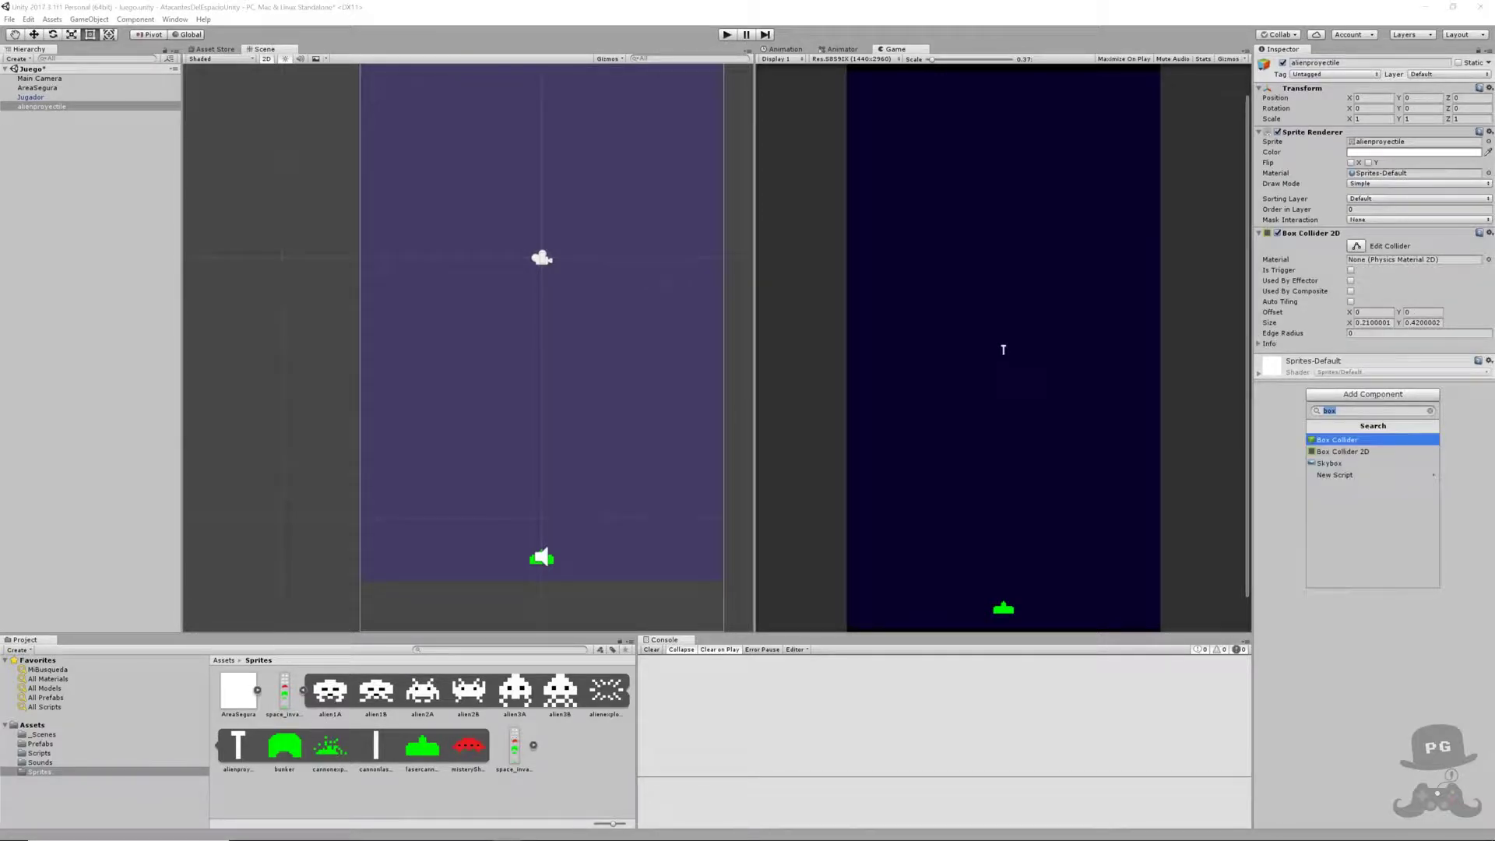
- Add a Rigidbody 2D to alienproyectile and set its body type to Kinematic
{"action": "type", "text": "rig"}
{"action": "left_click", "coordinate": [1351, 453]}
{"action": "left_click", "coordinate": [1370, 368]}
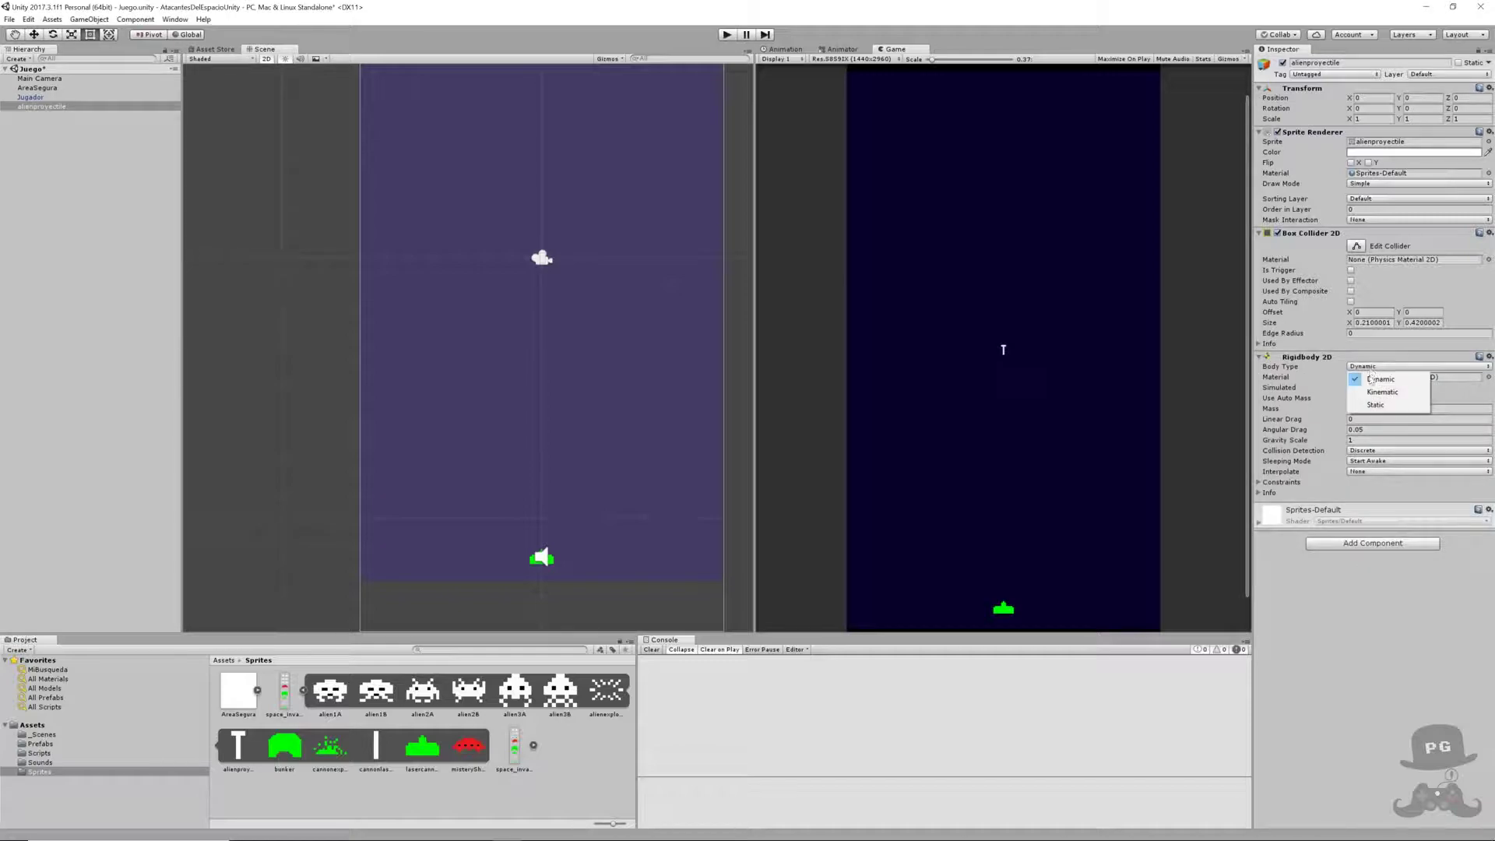
{"action": "left_click", "coordinate": [1371, 394]}
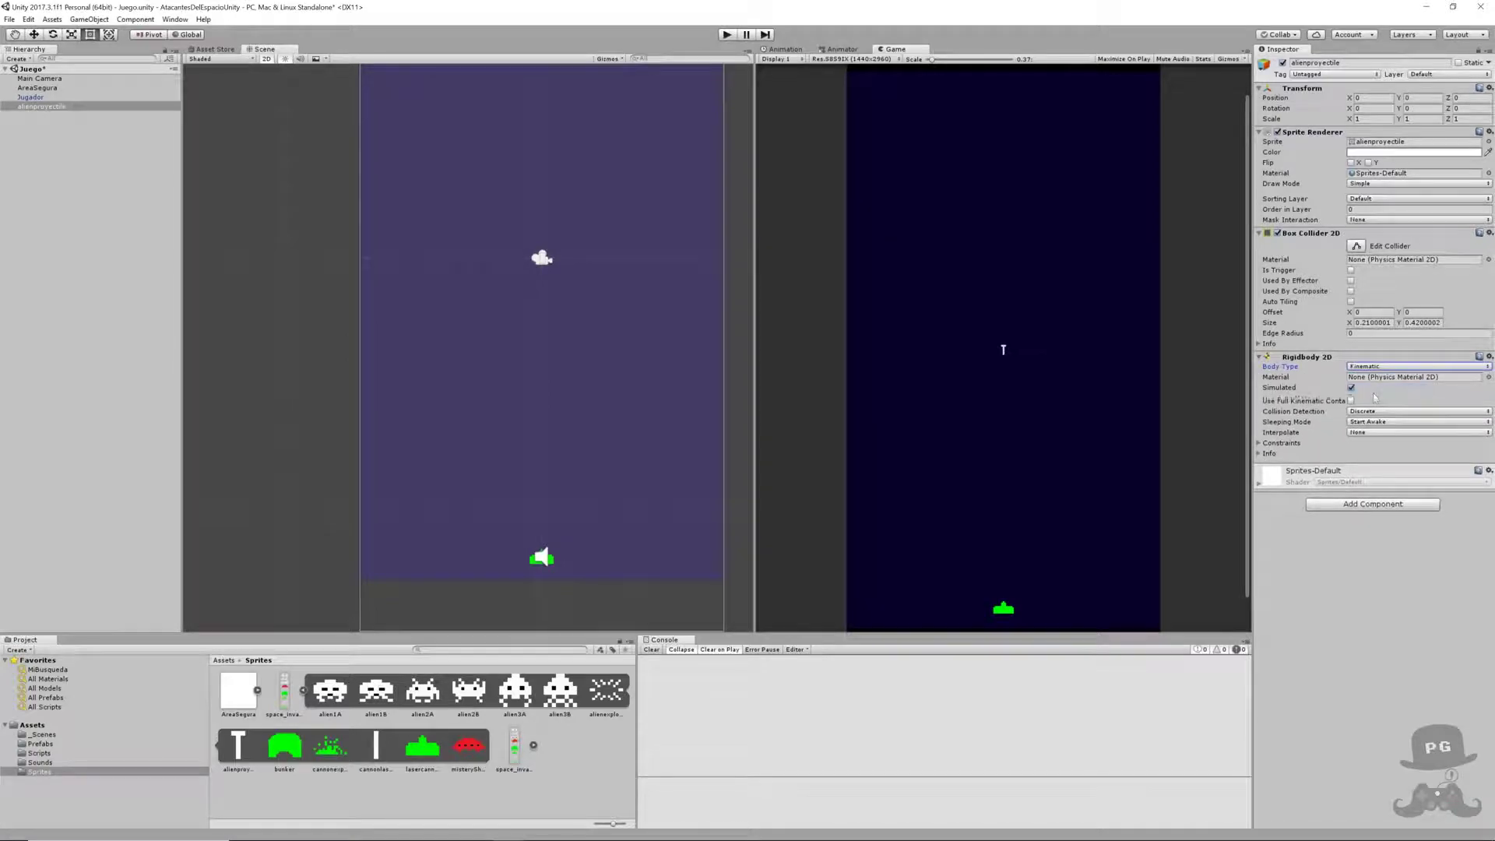
- Attach a new ProyectilEnemigo script and move it into the Scripts folder
{"action": "left_click", "coordinate": [1350, 502]}
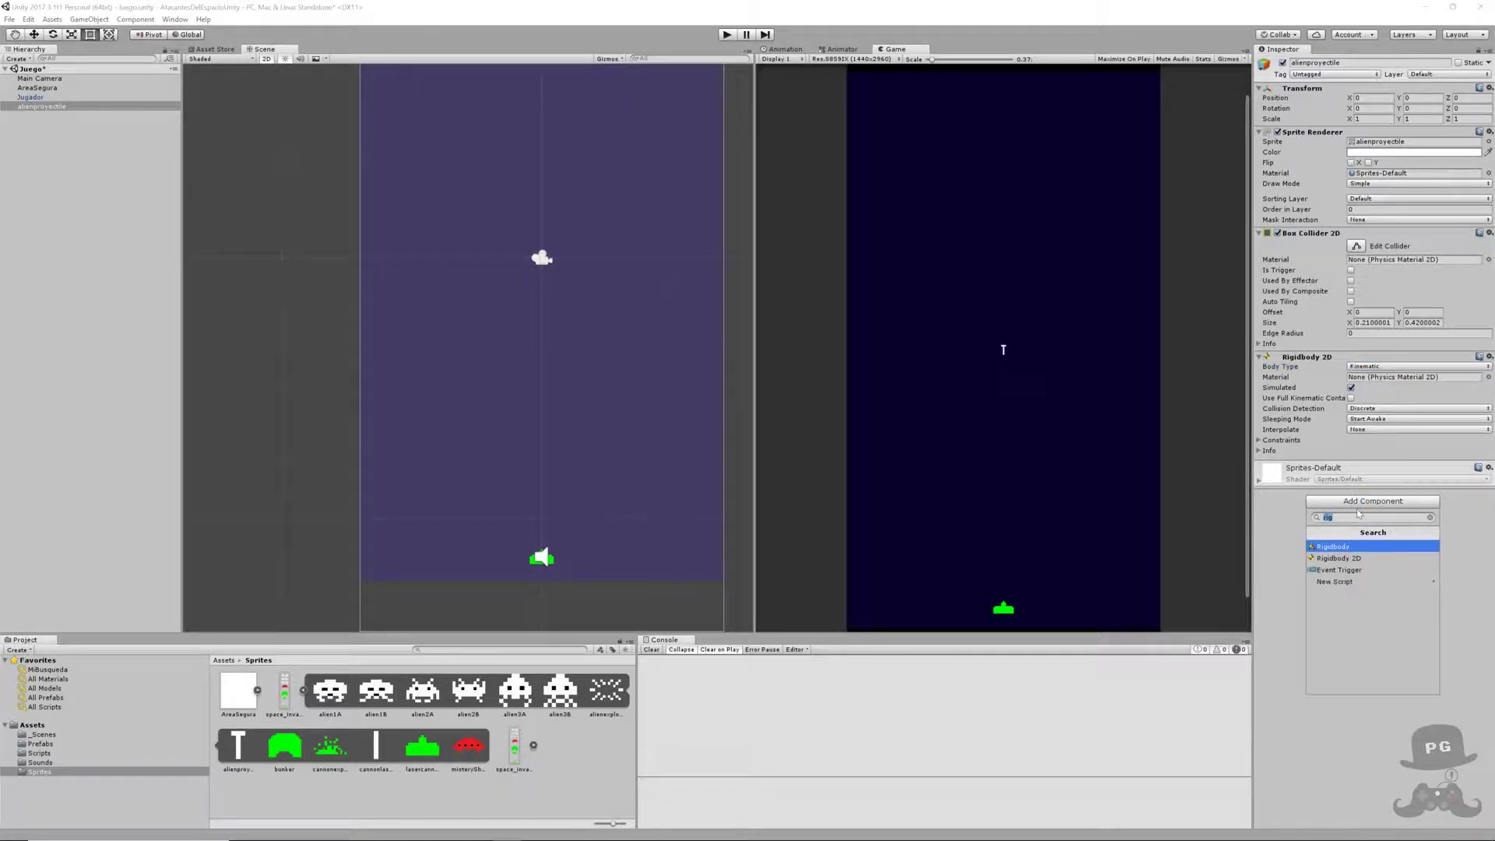
{"action": "type", "text": "Proyectil"}
{"action": "type", "text": "Enemigo"}
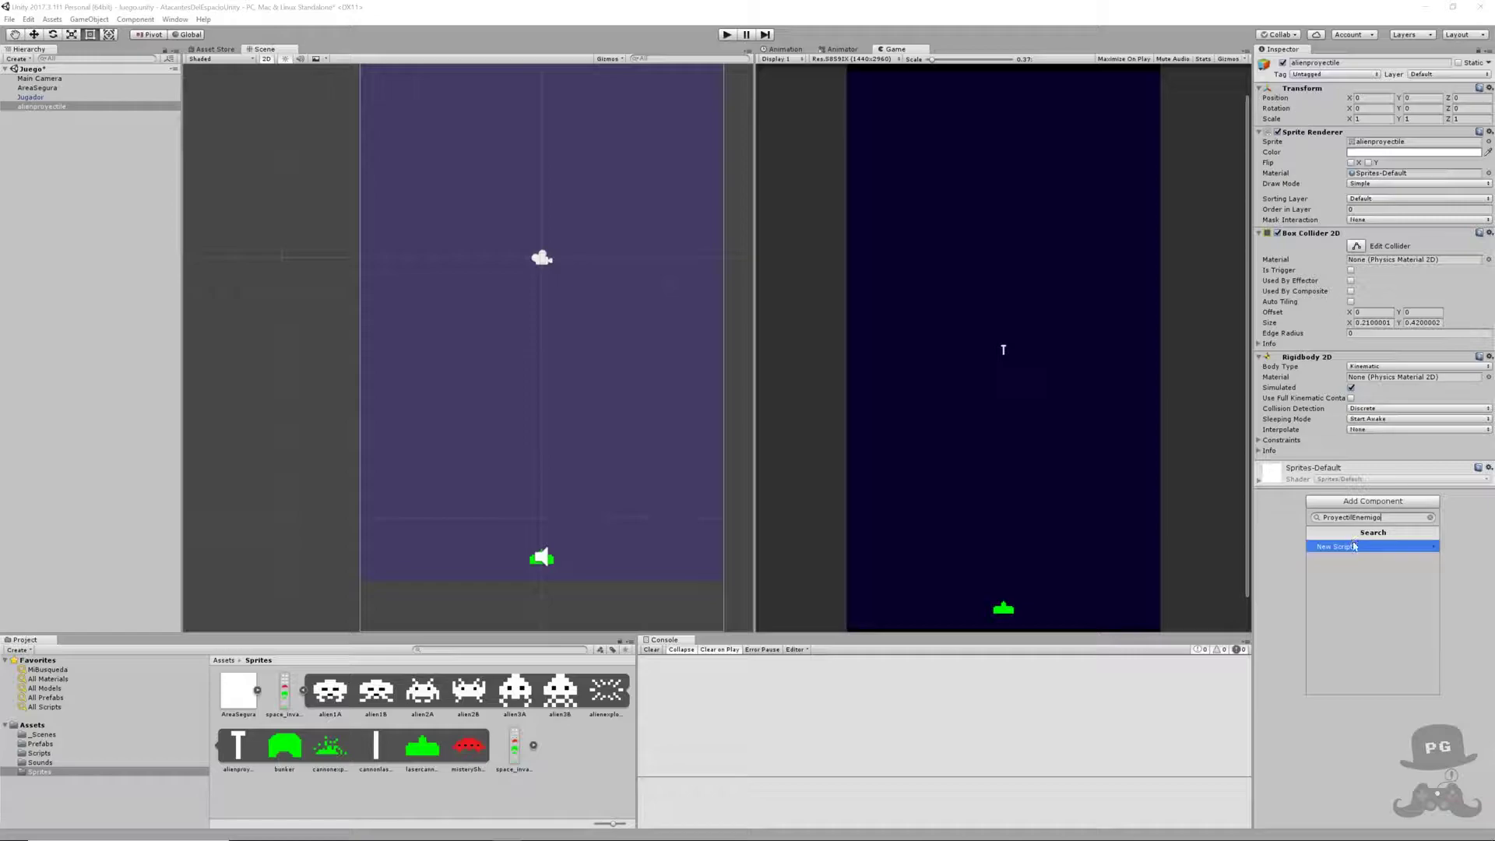
{"action": "left_click", "coordinate": [1355, 548]}
{"action": "left_click", "coordinate": [1361, 687]}
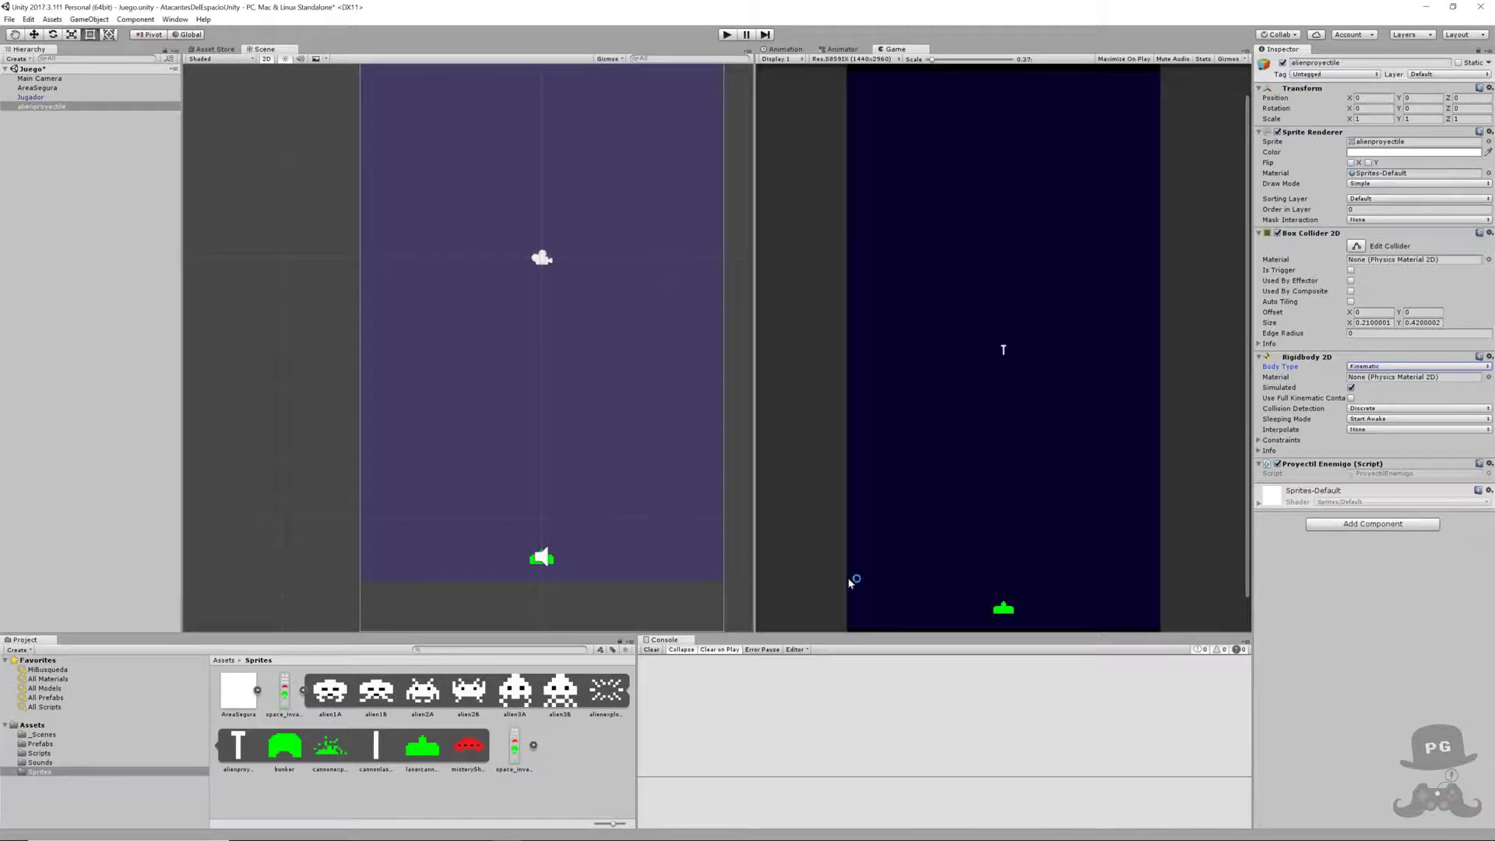
{"action": "left_click", "coordinate": [32, 725]}
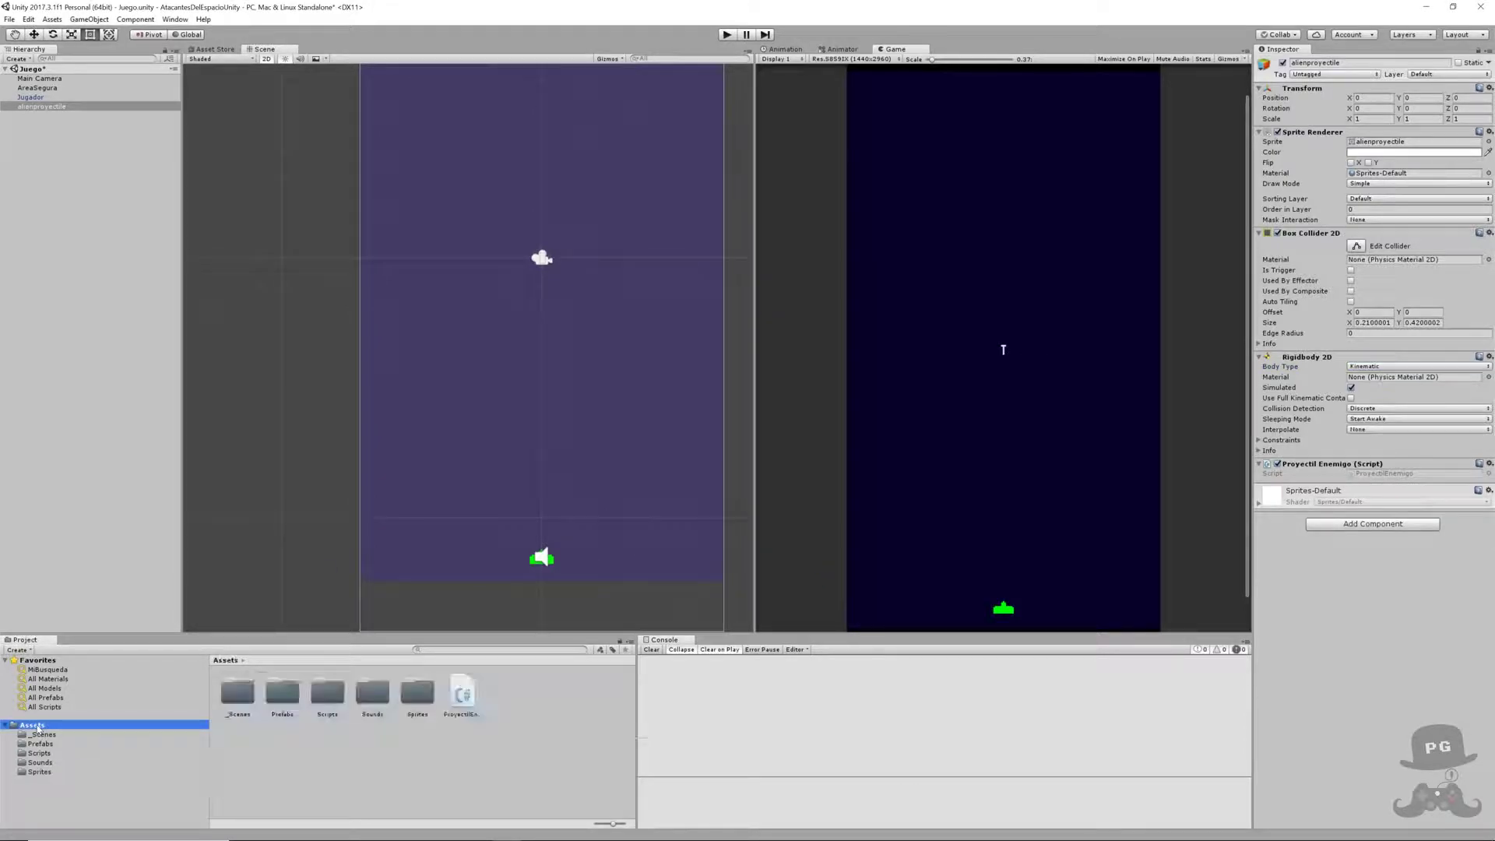
{"action": "left_click_drag", "start_coordinate": [462, 693], "coordinate": [328, 704]}
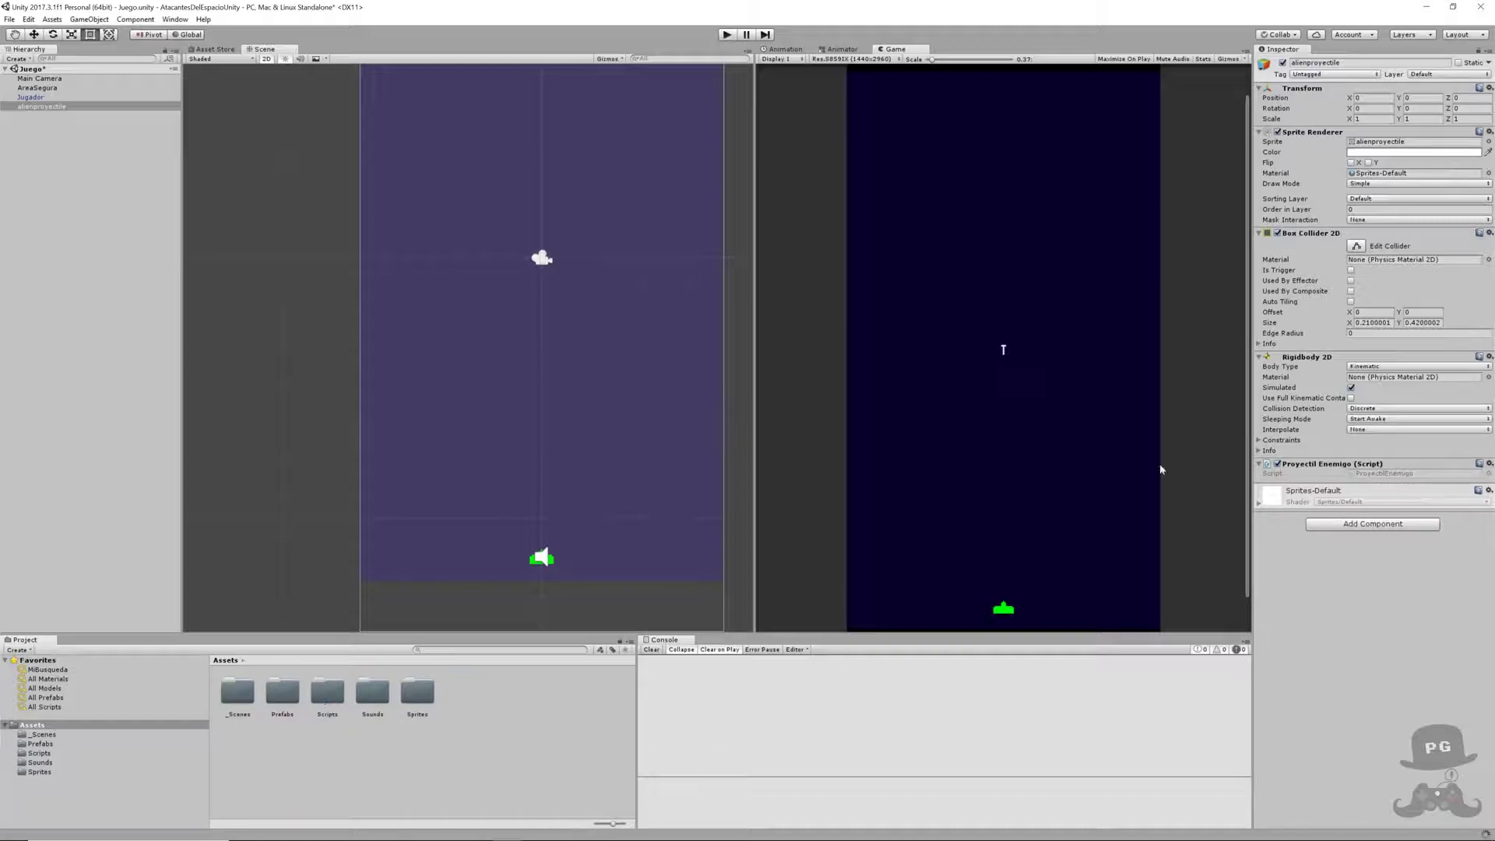
- Open ProyectilEnemigo in Visual Studio and replace its template with the enemy projectile code
{"action": "double_click", "coordinate": [1381, 471]}
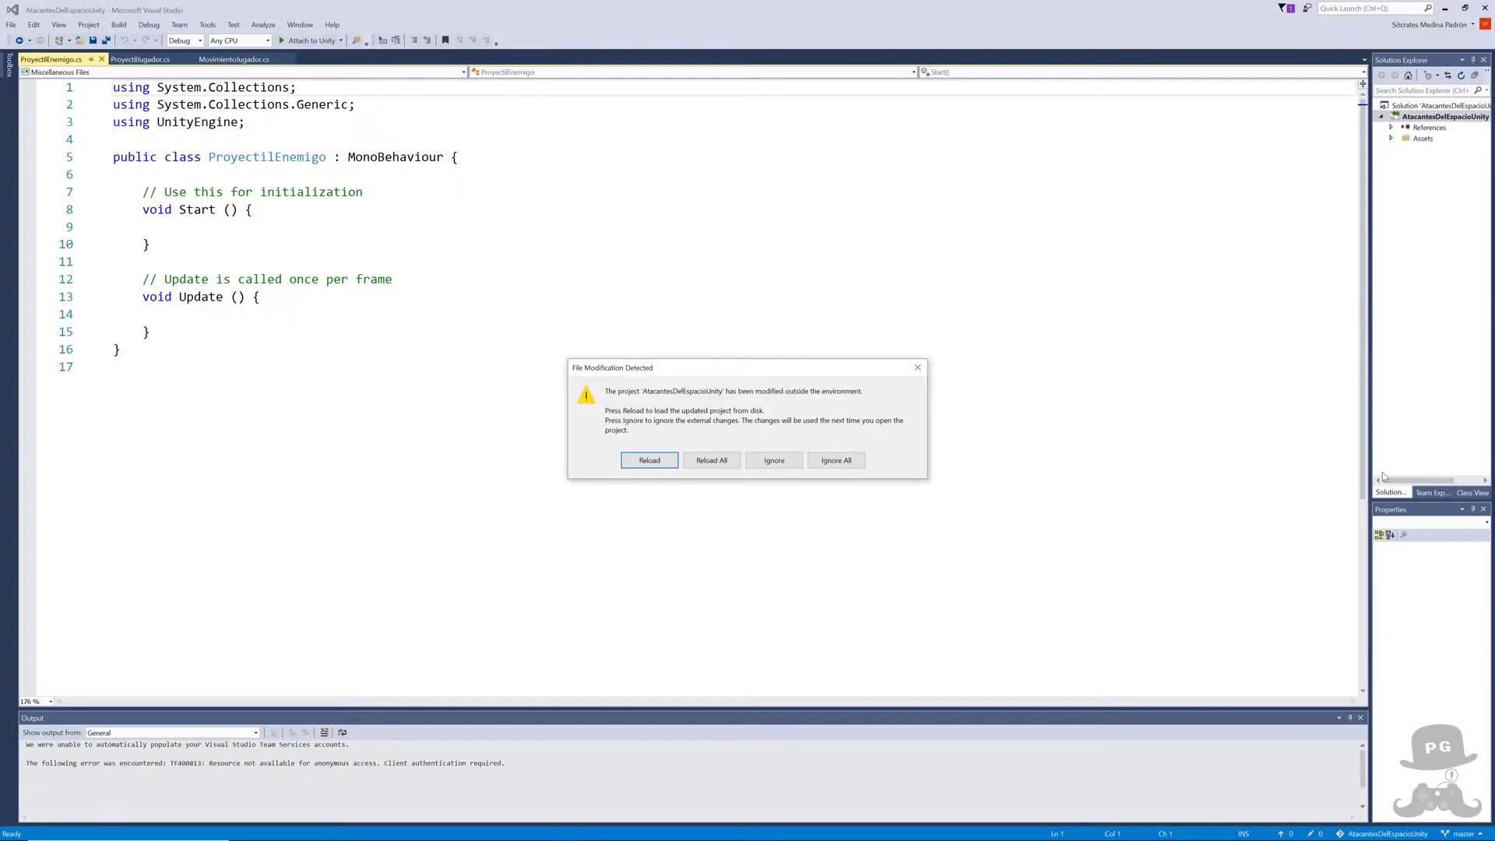
{"action": "left_click", "coordinate": [729, 465]}
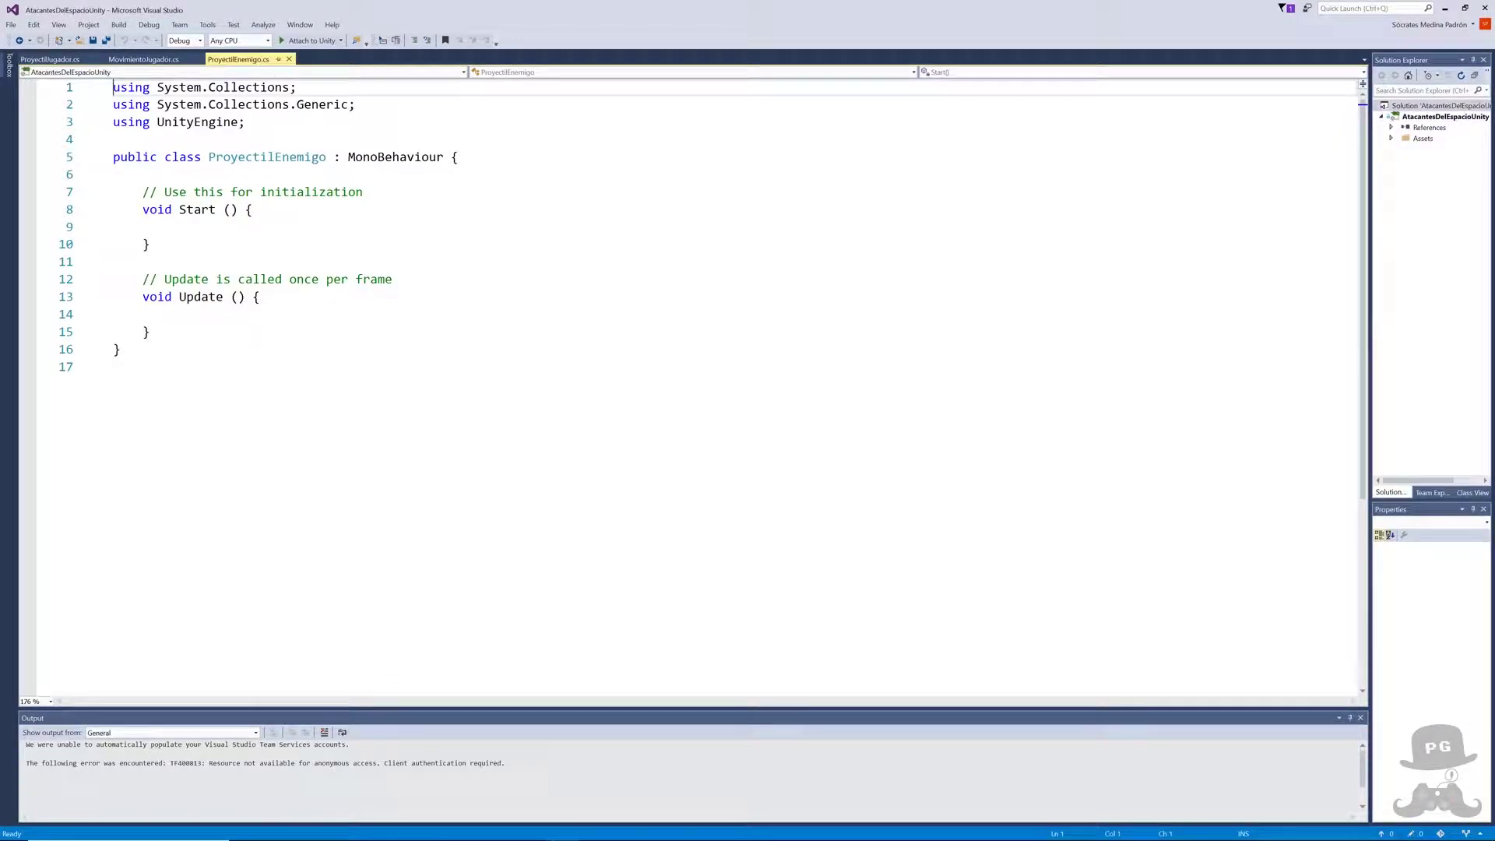
{"action": "left_click_drag", "start_coordinate": [150, 331], "coordinate": [114, 192]}
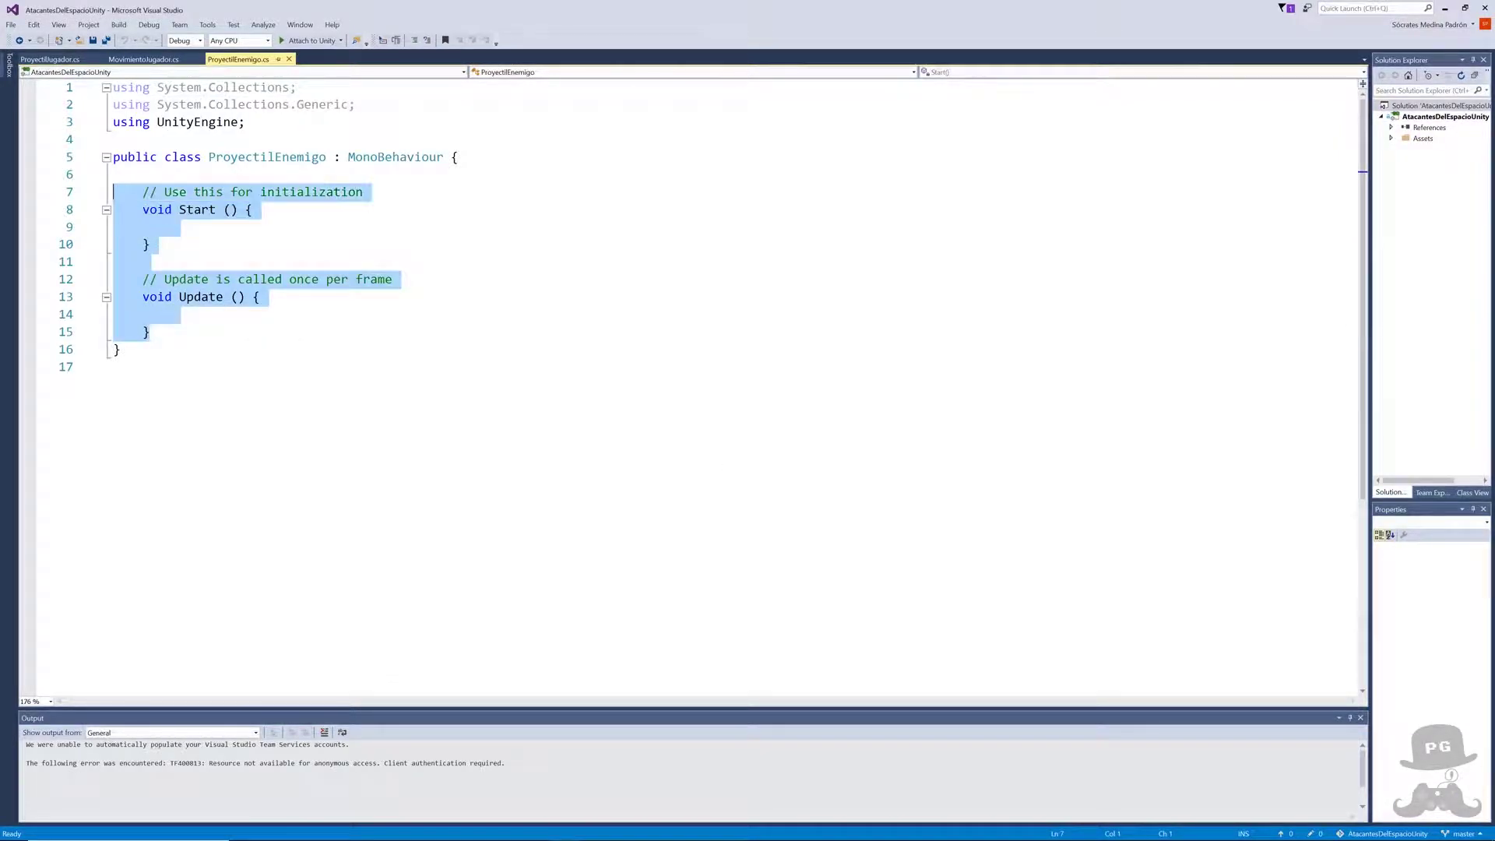
{"action": "type", "text": "public float velocidadMovimiento = 5;     public static int eProyectilCount = 0;     // Use this for initialization     void Start()     {         eProyectilCount++;     }      private void OnDestroy()     {         eProyectilCount--;     }     // Update is called once per frame     void Update()     {         //Mover el transform de este objeto hacia abajo         transform.Translate(Vector3.down * velocidadMovimiento * Time.deltaTime);     }"}
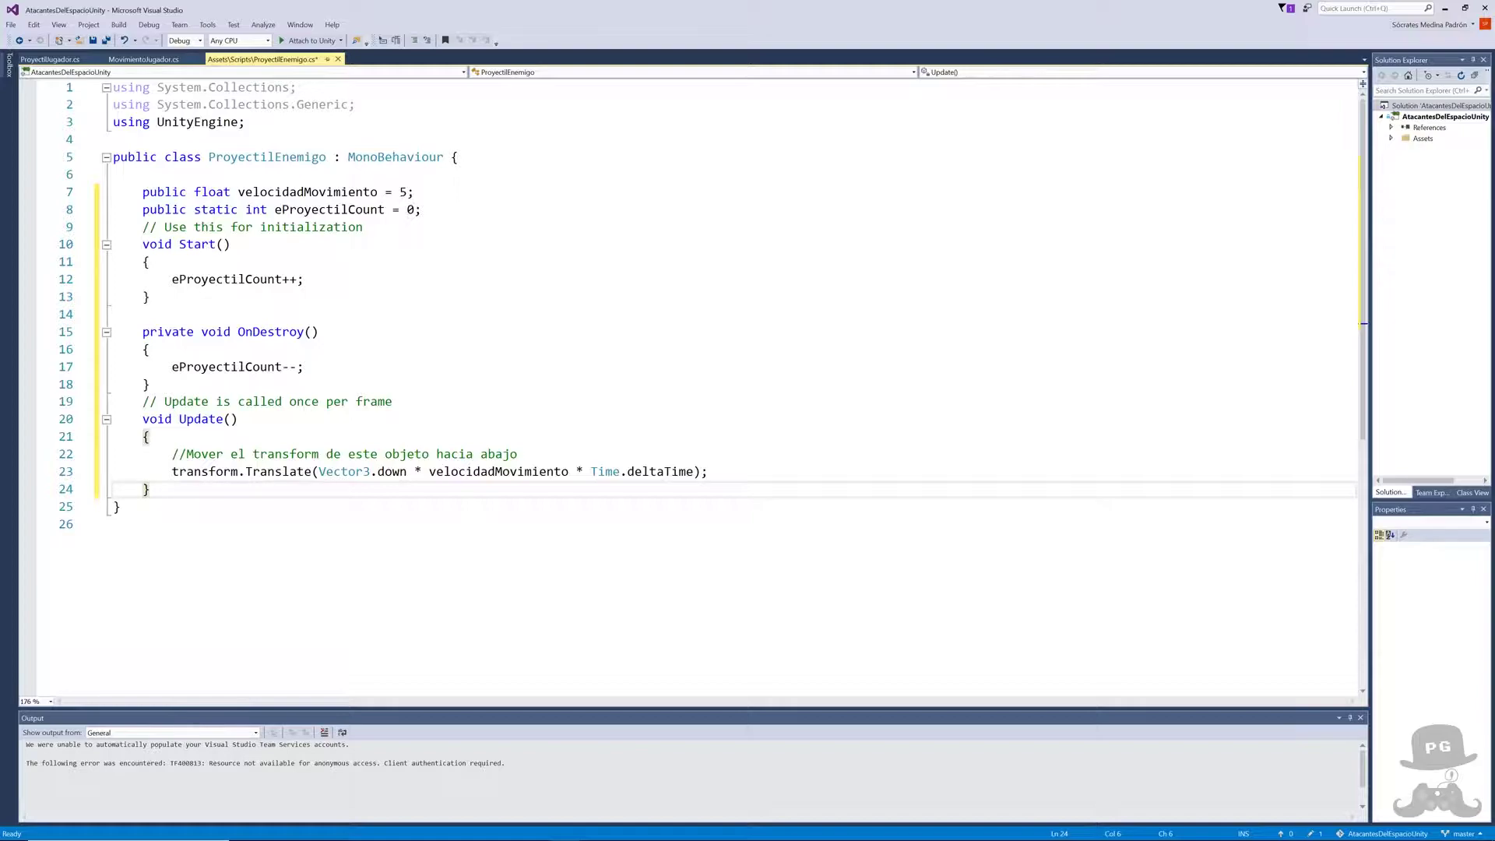
{"action": "key", "text": "Return"}
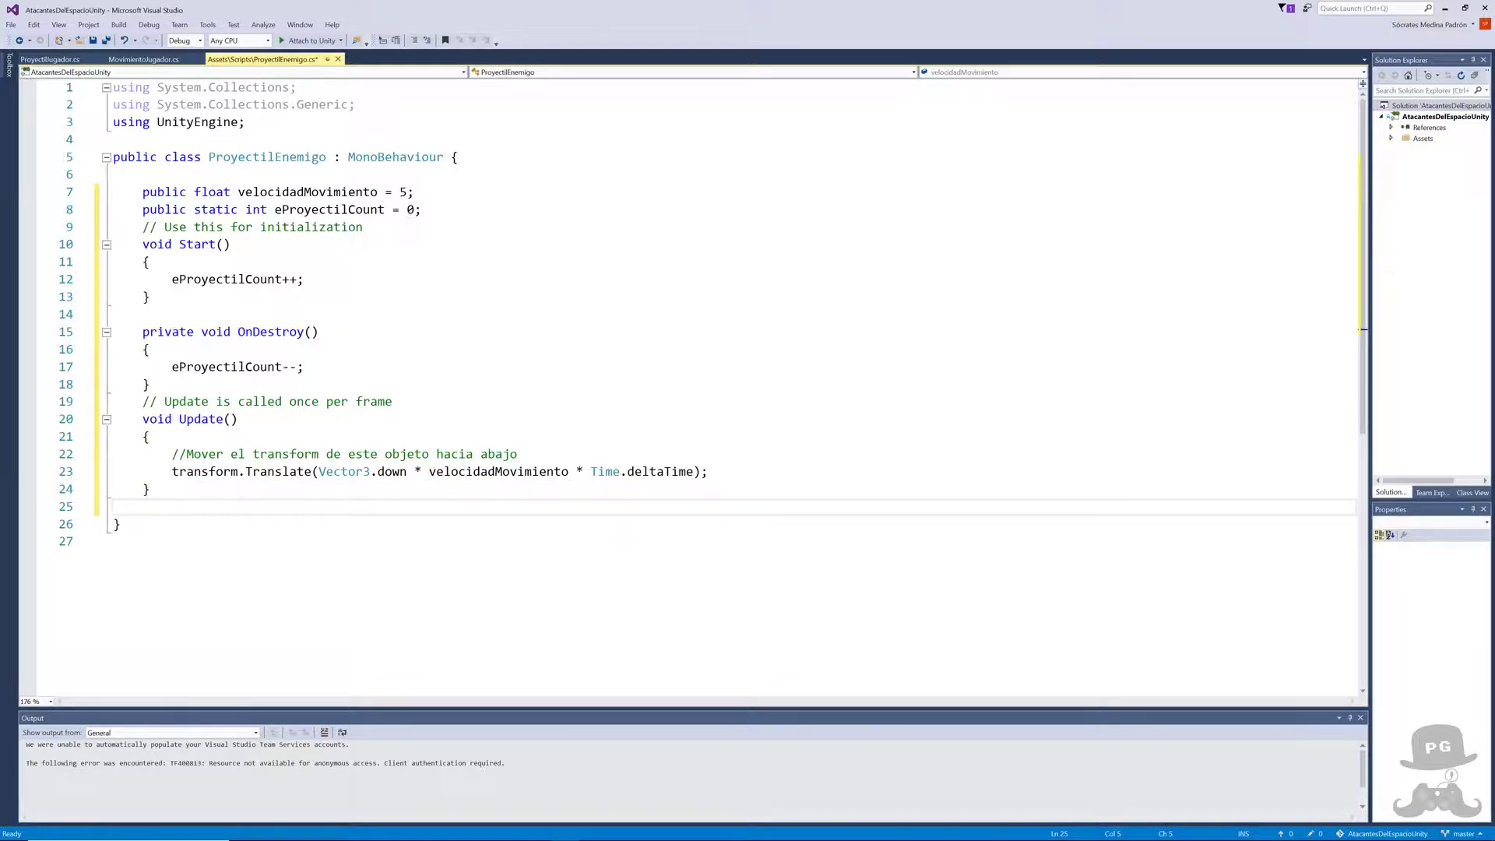
{"action": "left_click", "coordinate": [274, 209]}
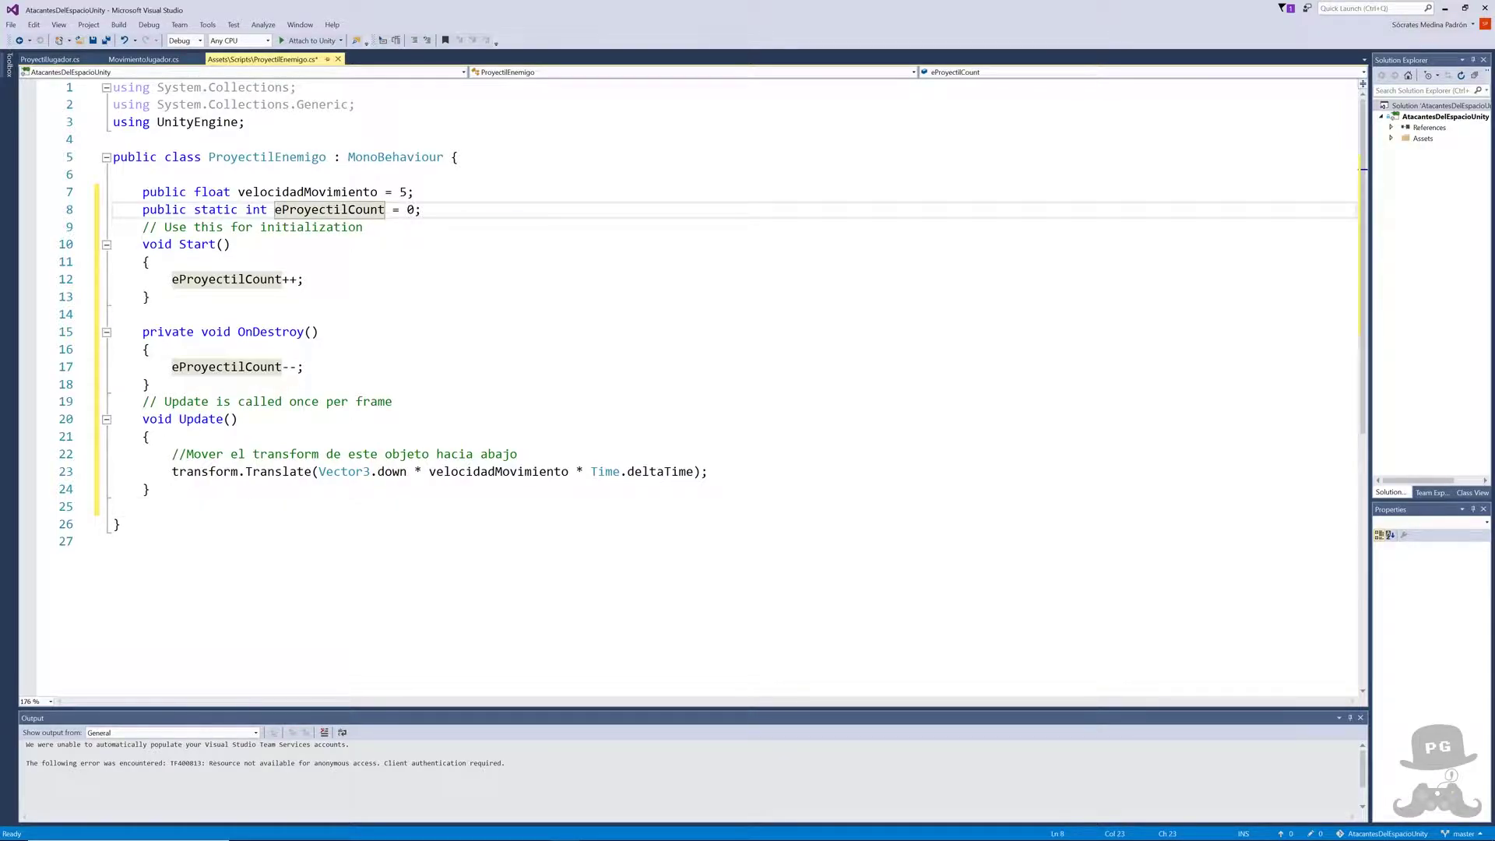
- Add [Tooltip("Velocidad del Proyectil")] above the velocidadMovimiento field
{"action": "left_click", "coordinate": [143, 174]}
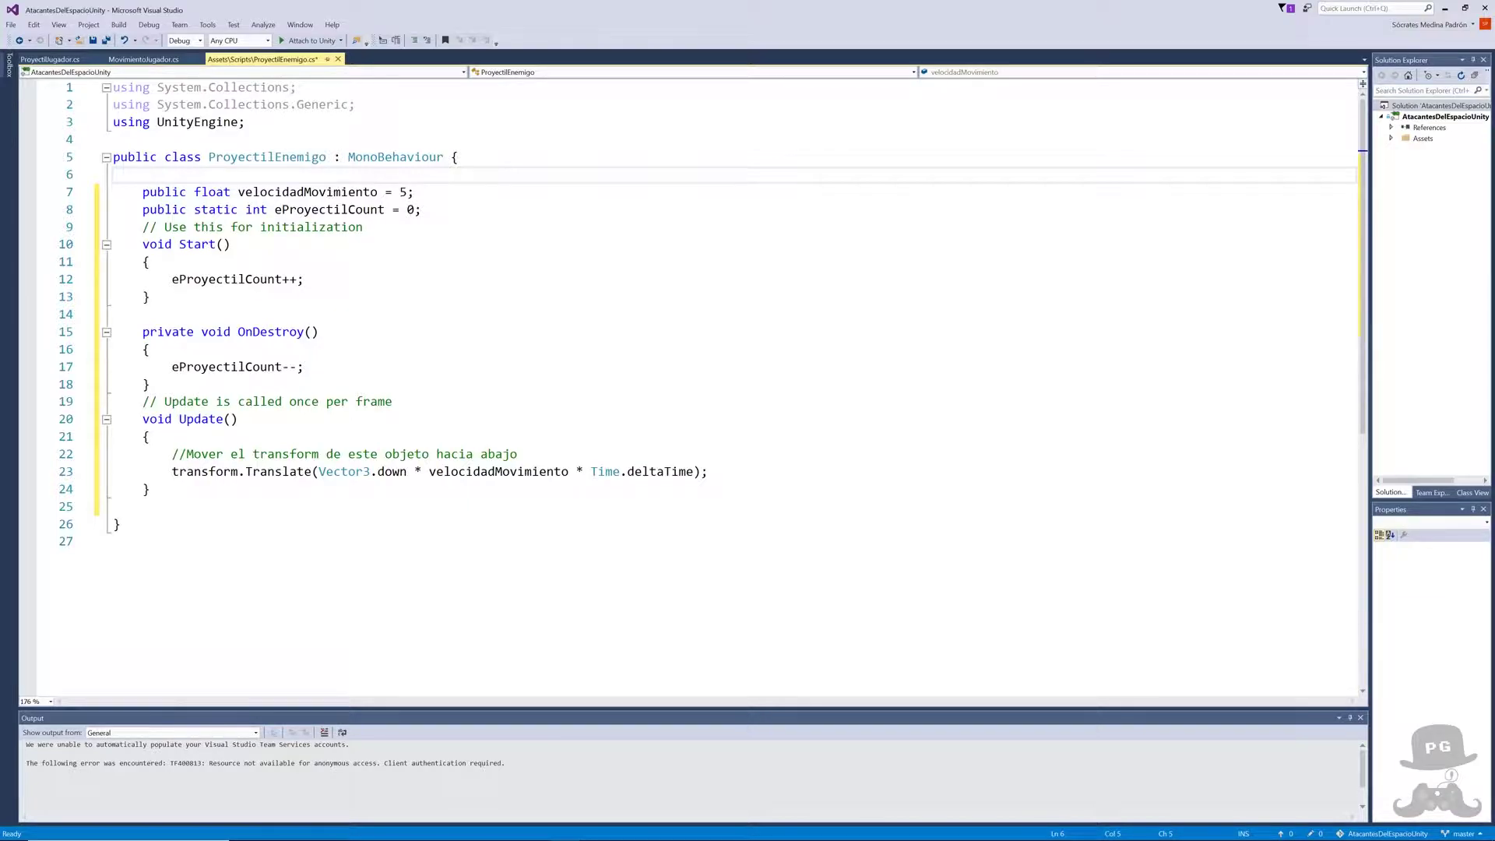
{"action": "key", "text": "super+period"}
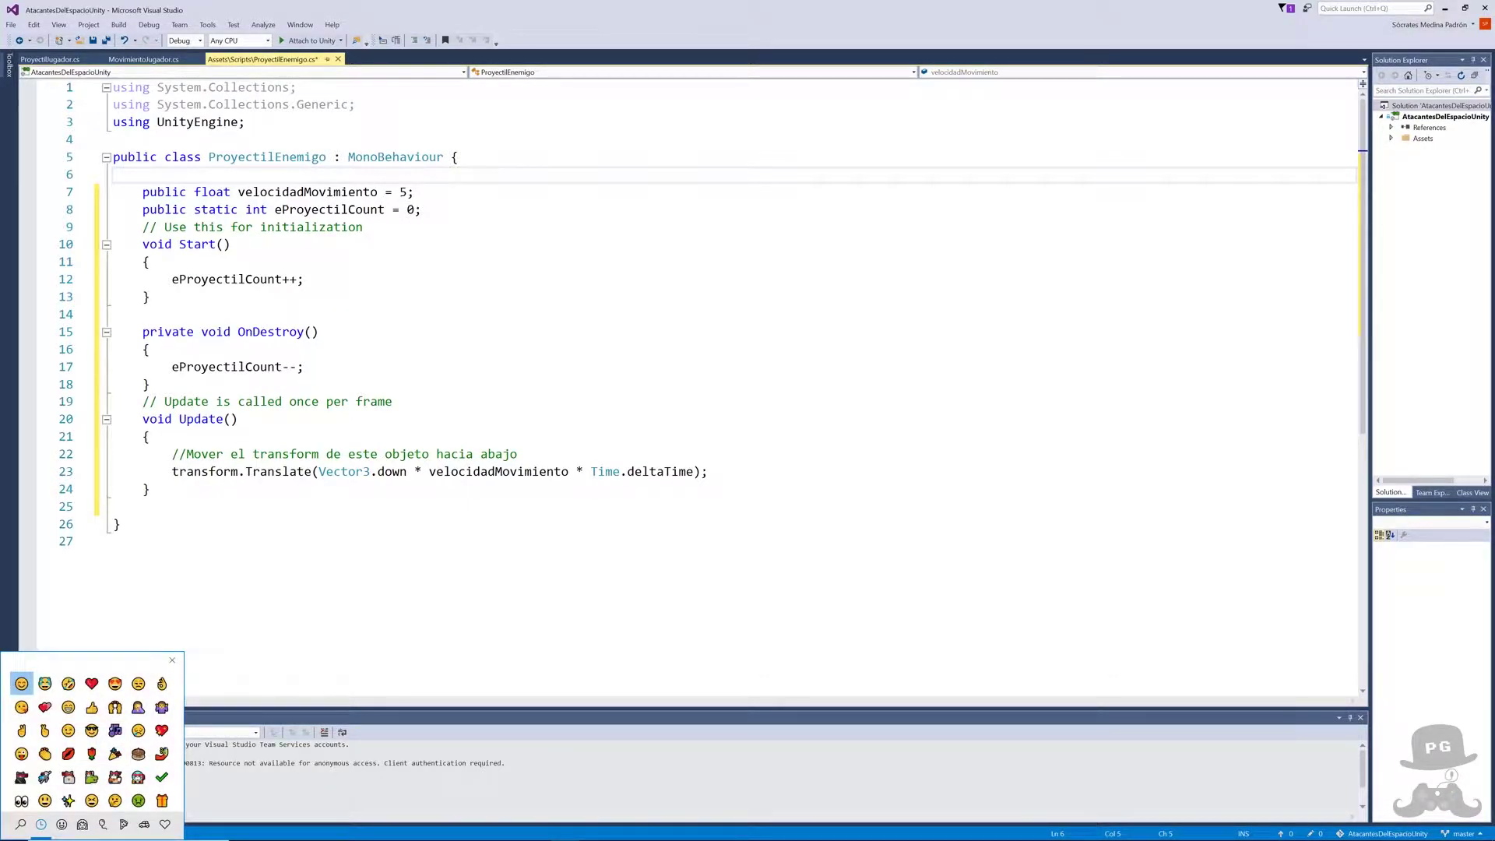
{"action": "type", "text": "a"}
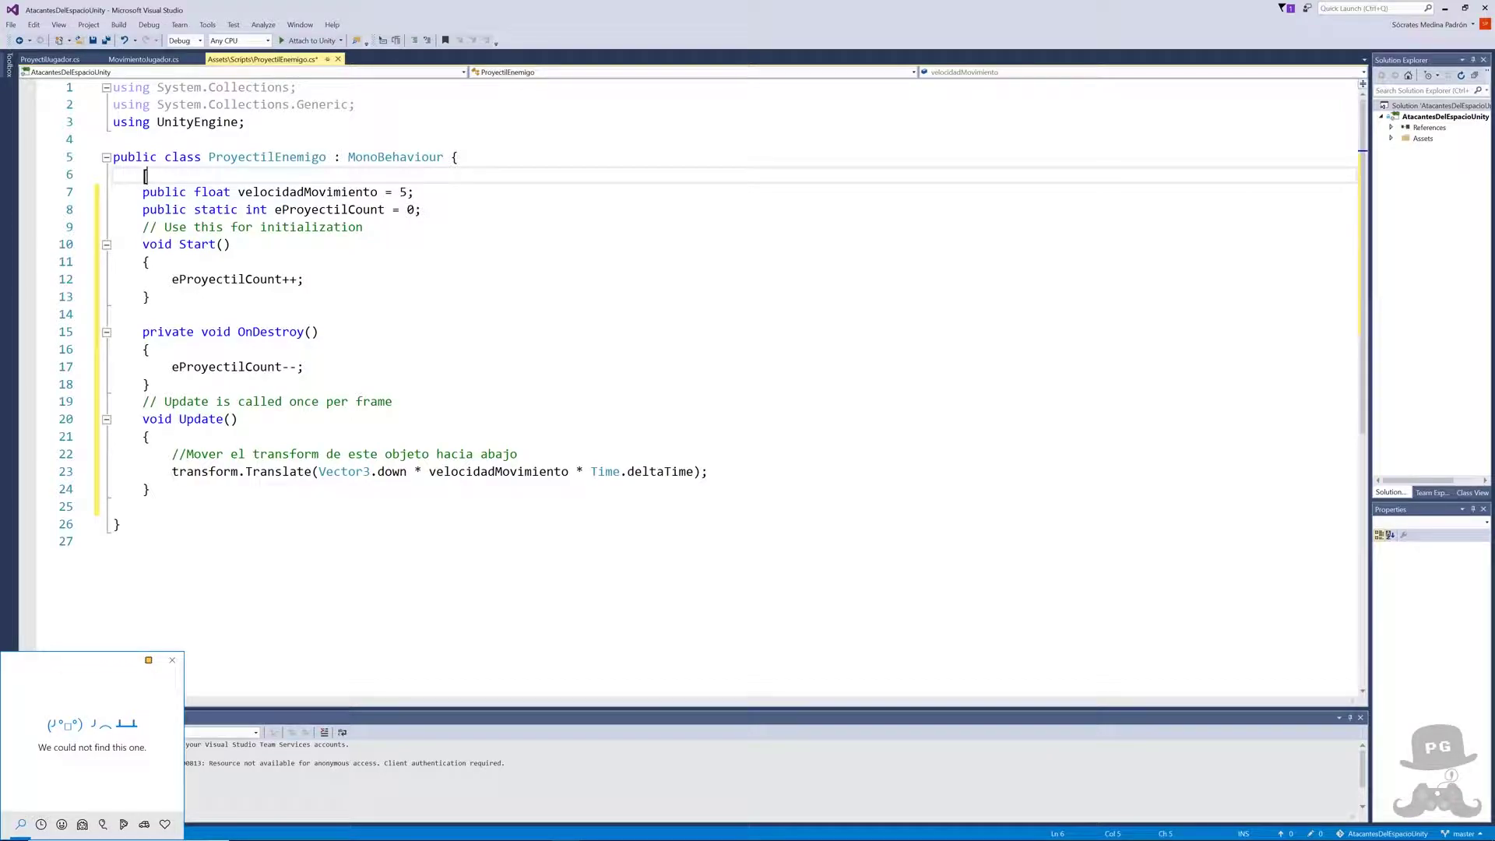
{"action": "type", "text": "[Too"}
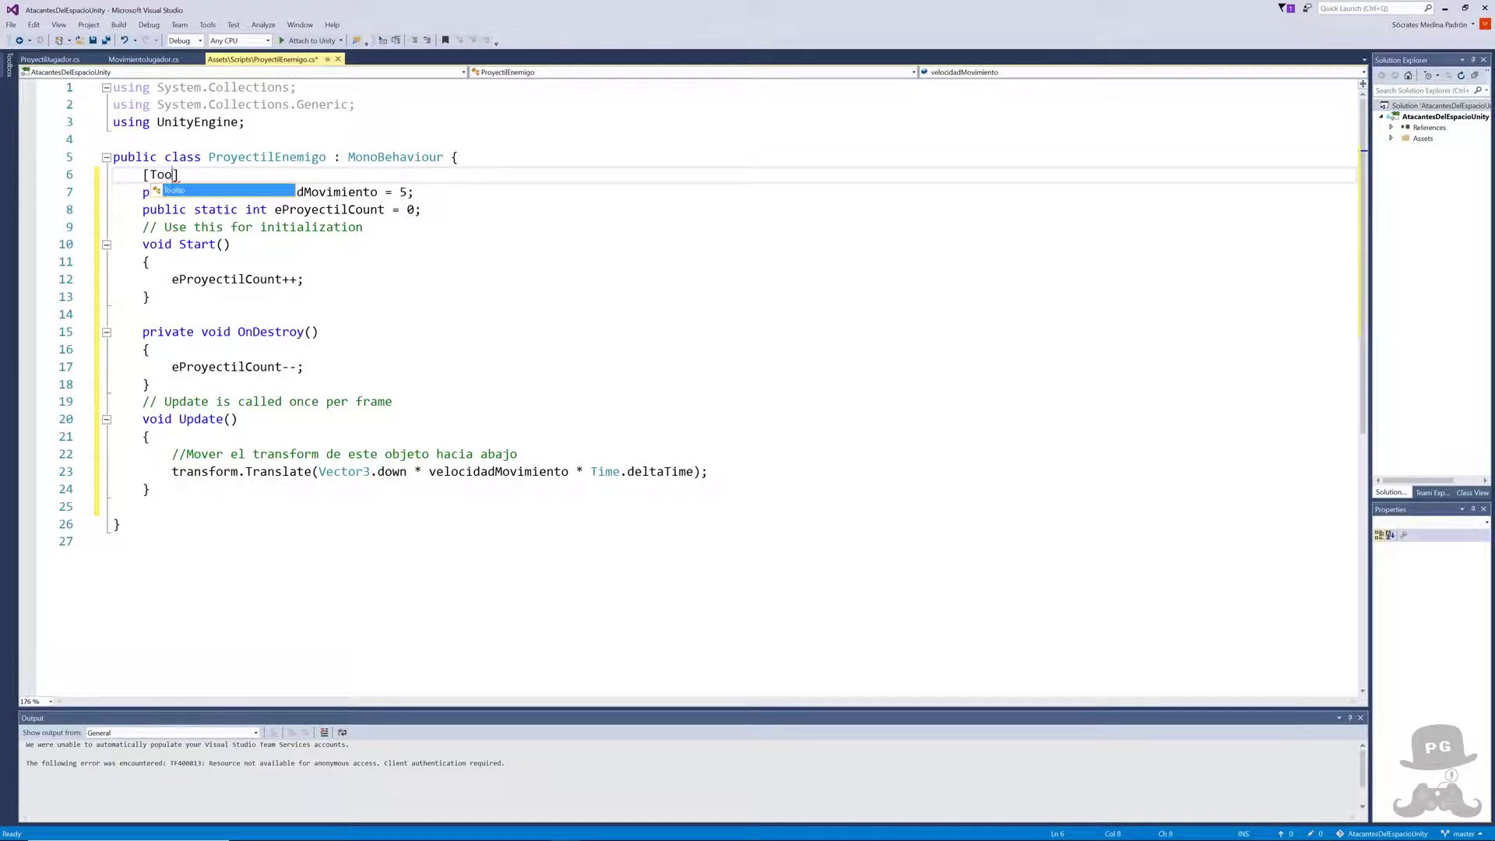
{"action": "key", "text": "Tab"}
{"action": "type", "text": "("}
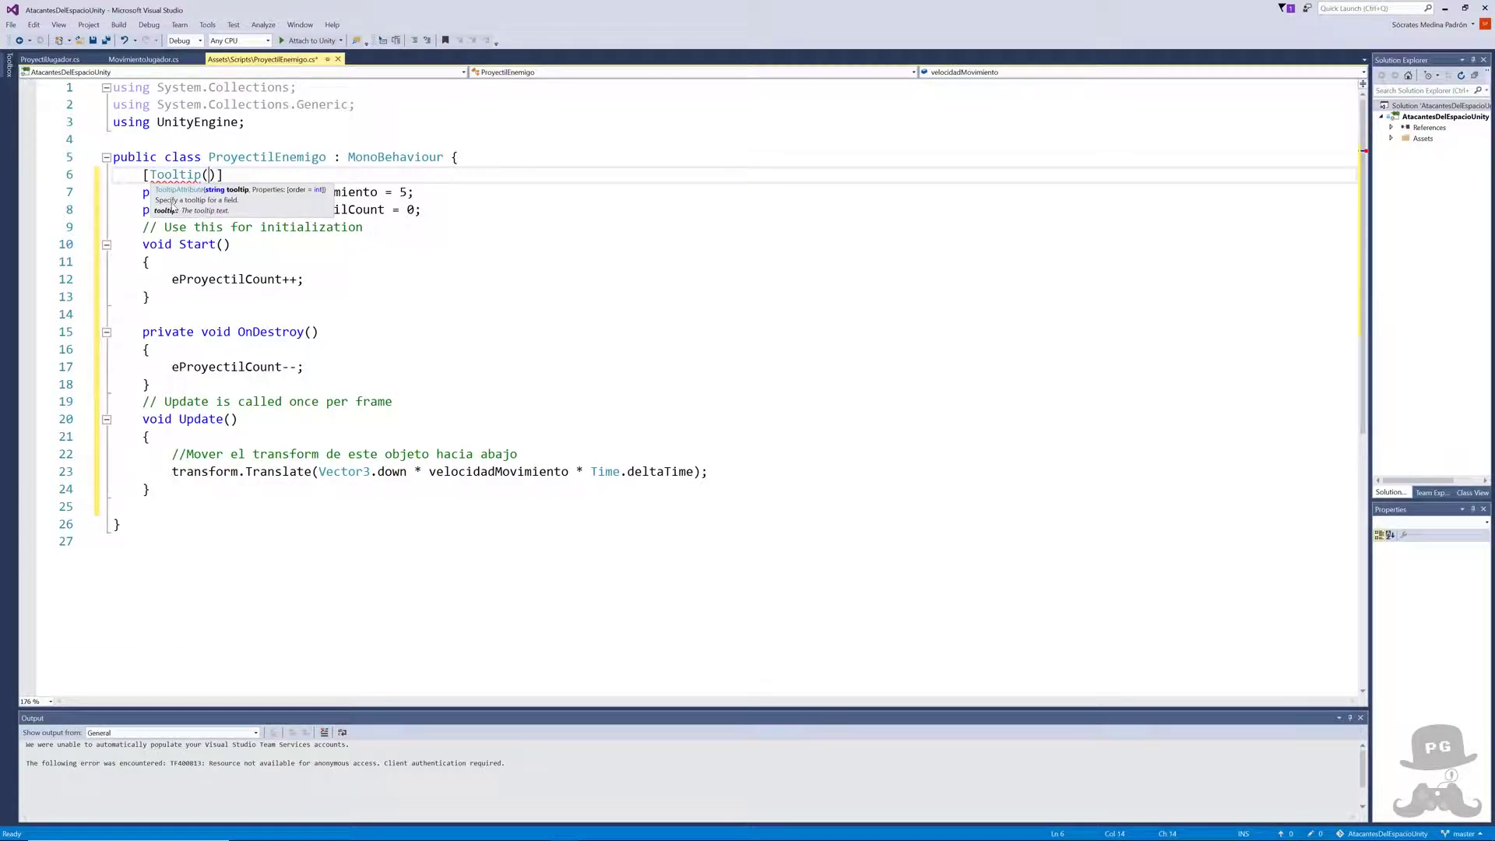
{"action": "type", "text": "\"Velo"}
{"action": "type", "text": "cidad del "}
{"action": "type", "text": "Proyectil"}
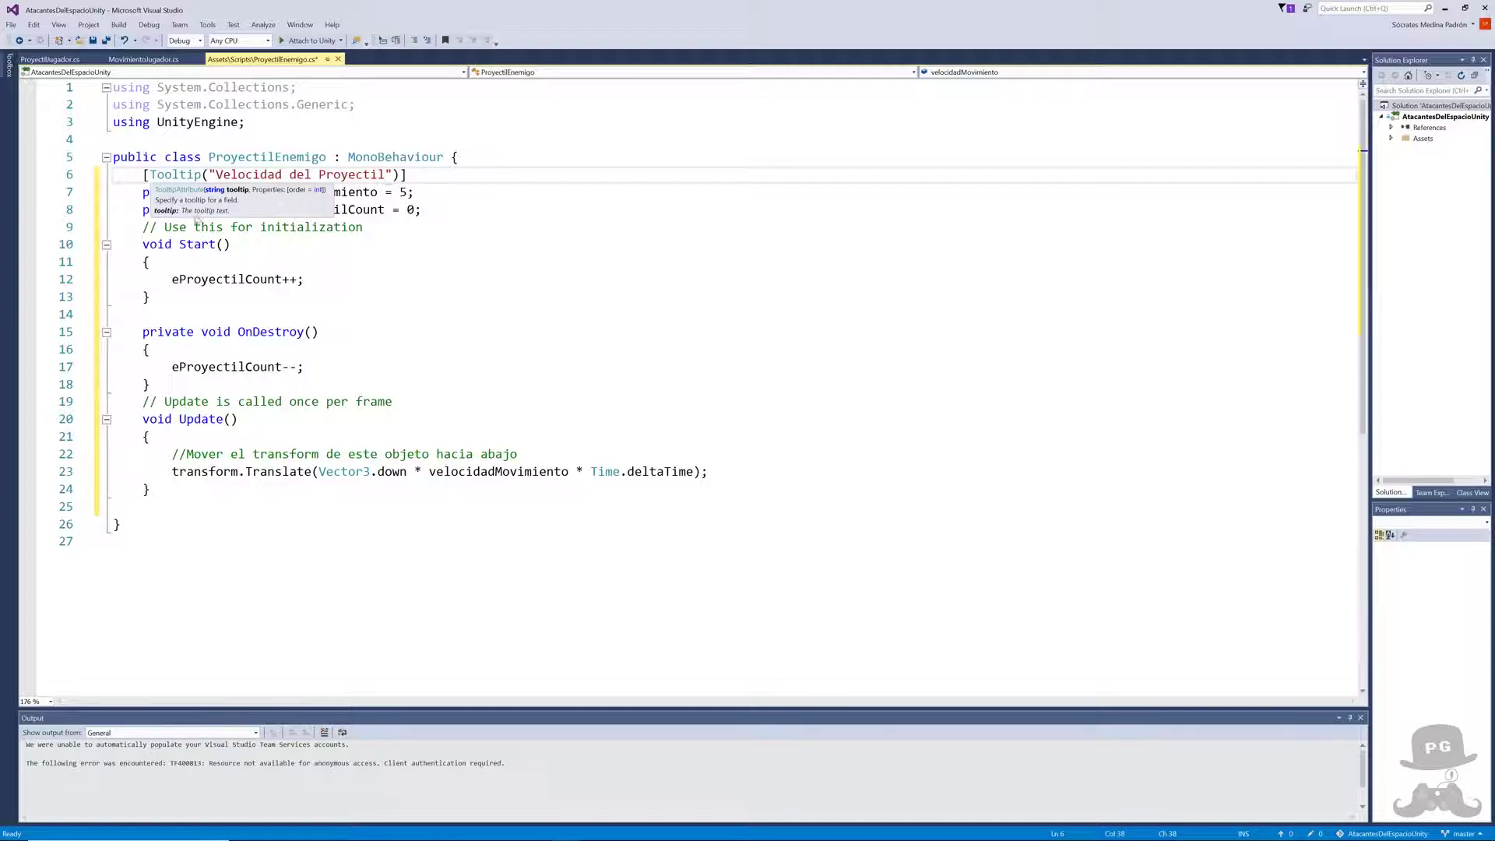
{"action": "key", "text": "End"}
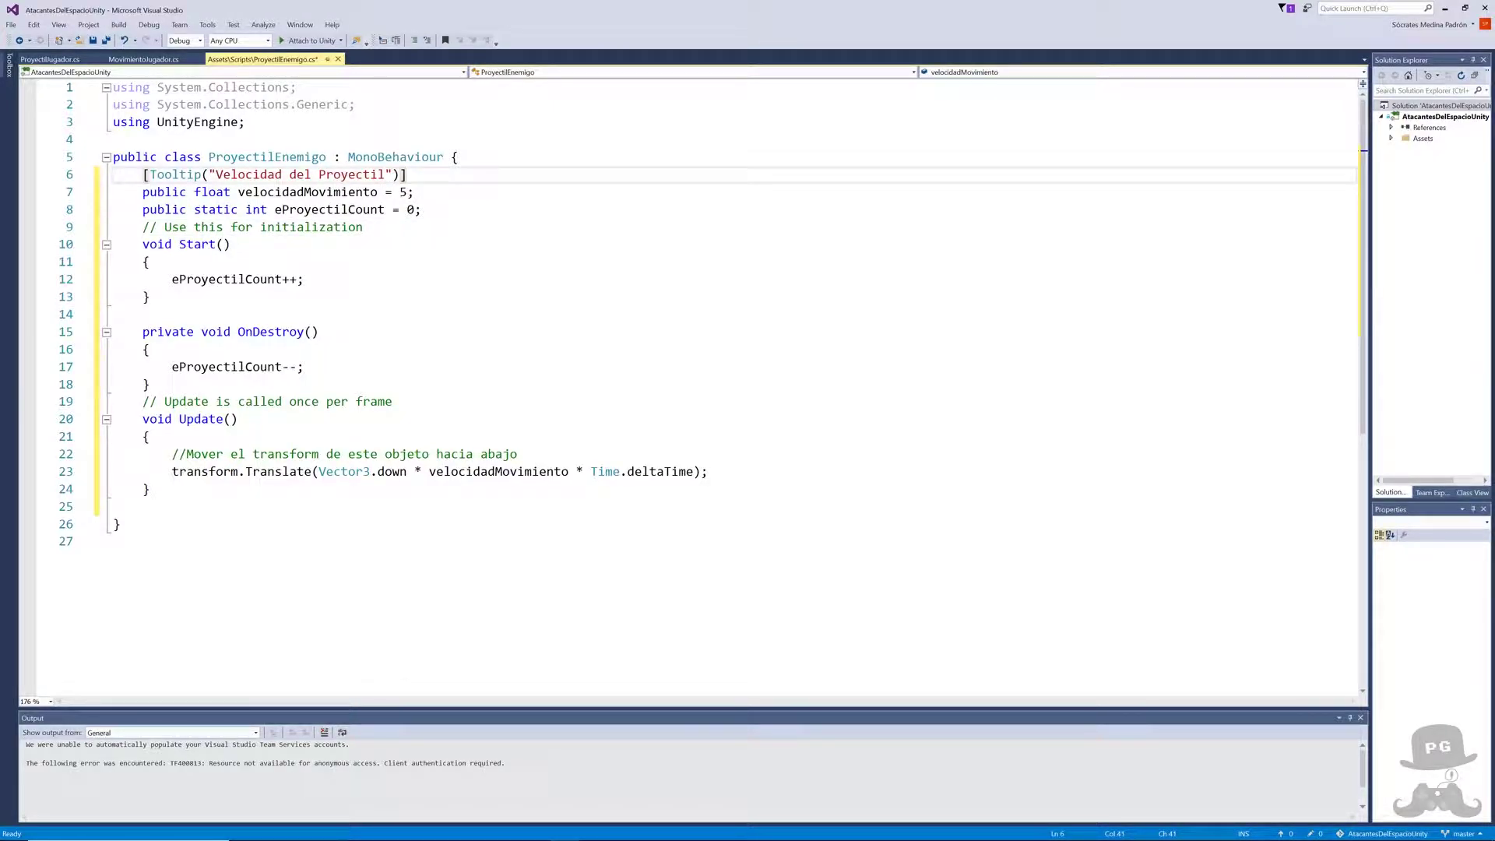
- Review the eProyectilCount counter and Vector3.down movement line, then save and return to Unity
{"action": "left_click", "coordinate": [238, 192]}
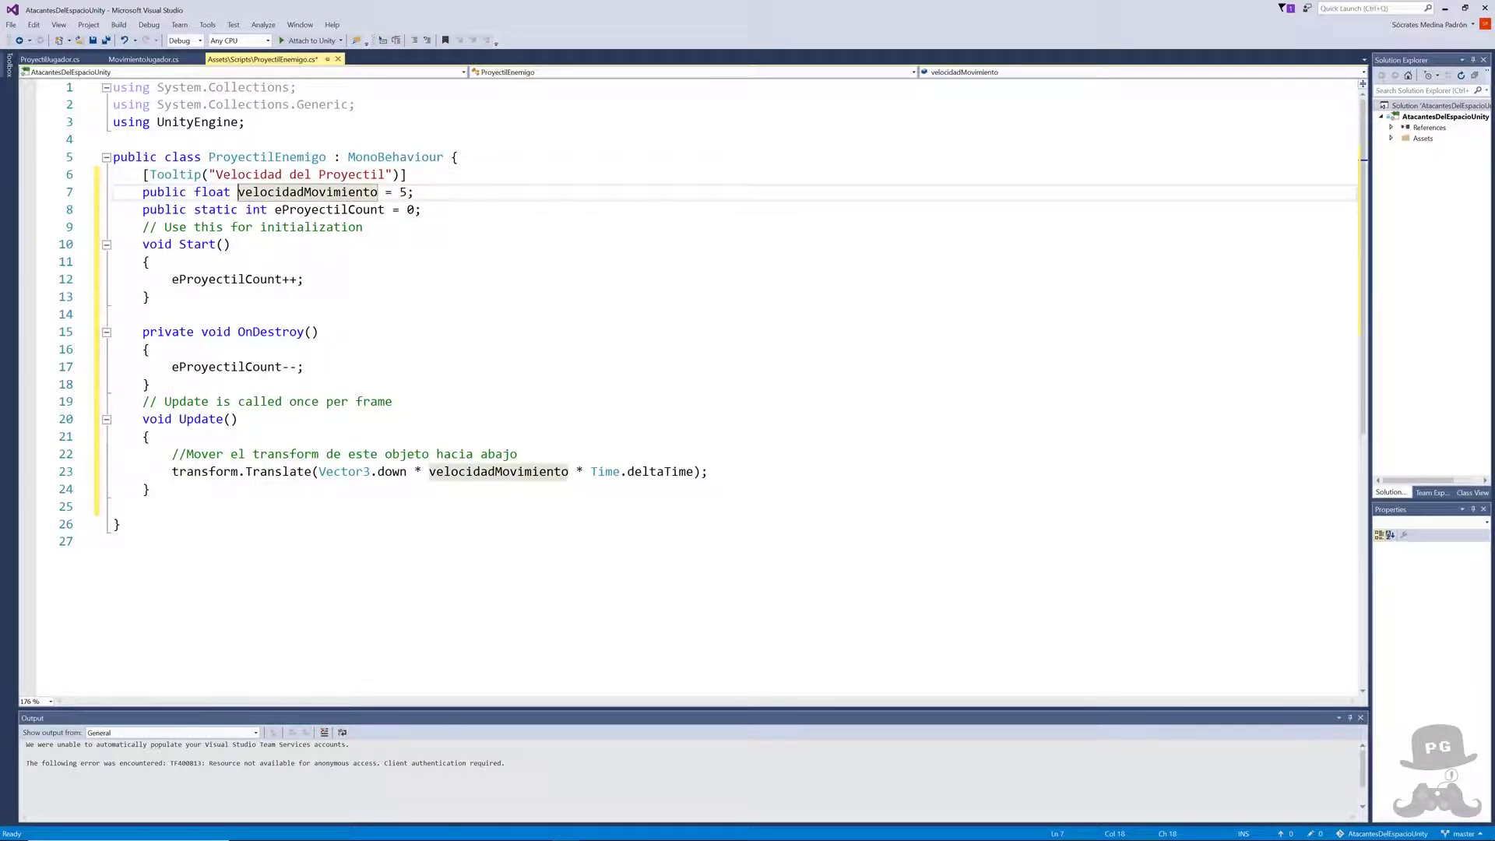
{"action": "left_click", "coordinate": [335, 210]}
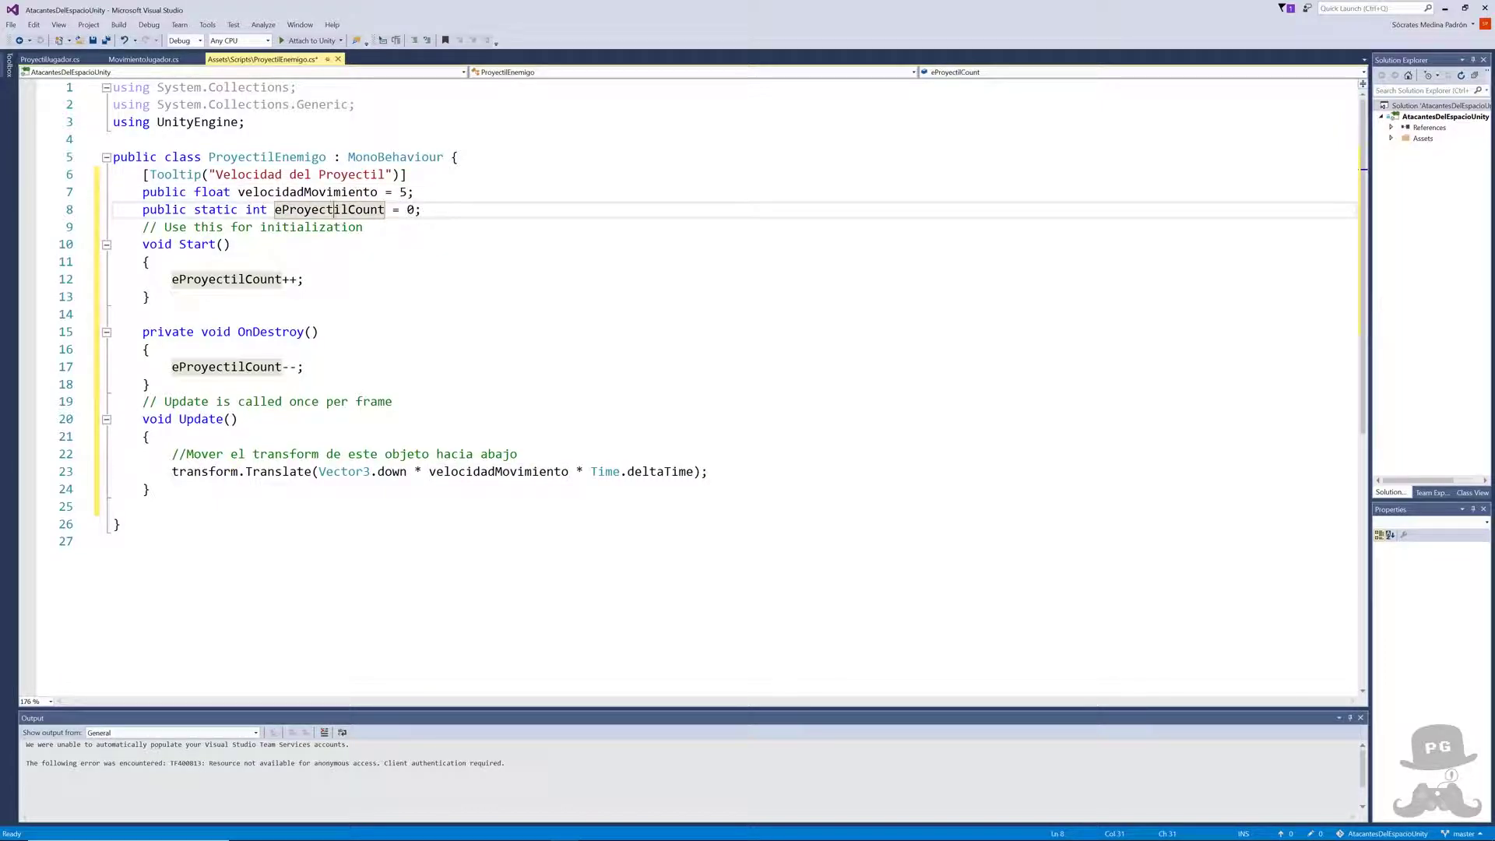
{"action": "left_click", "coordinate": [208, 279]}
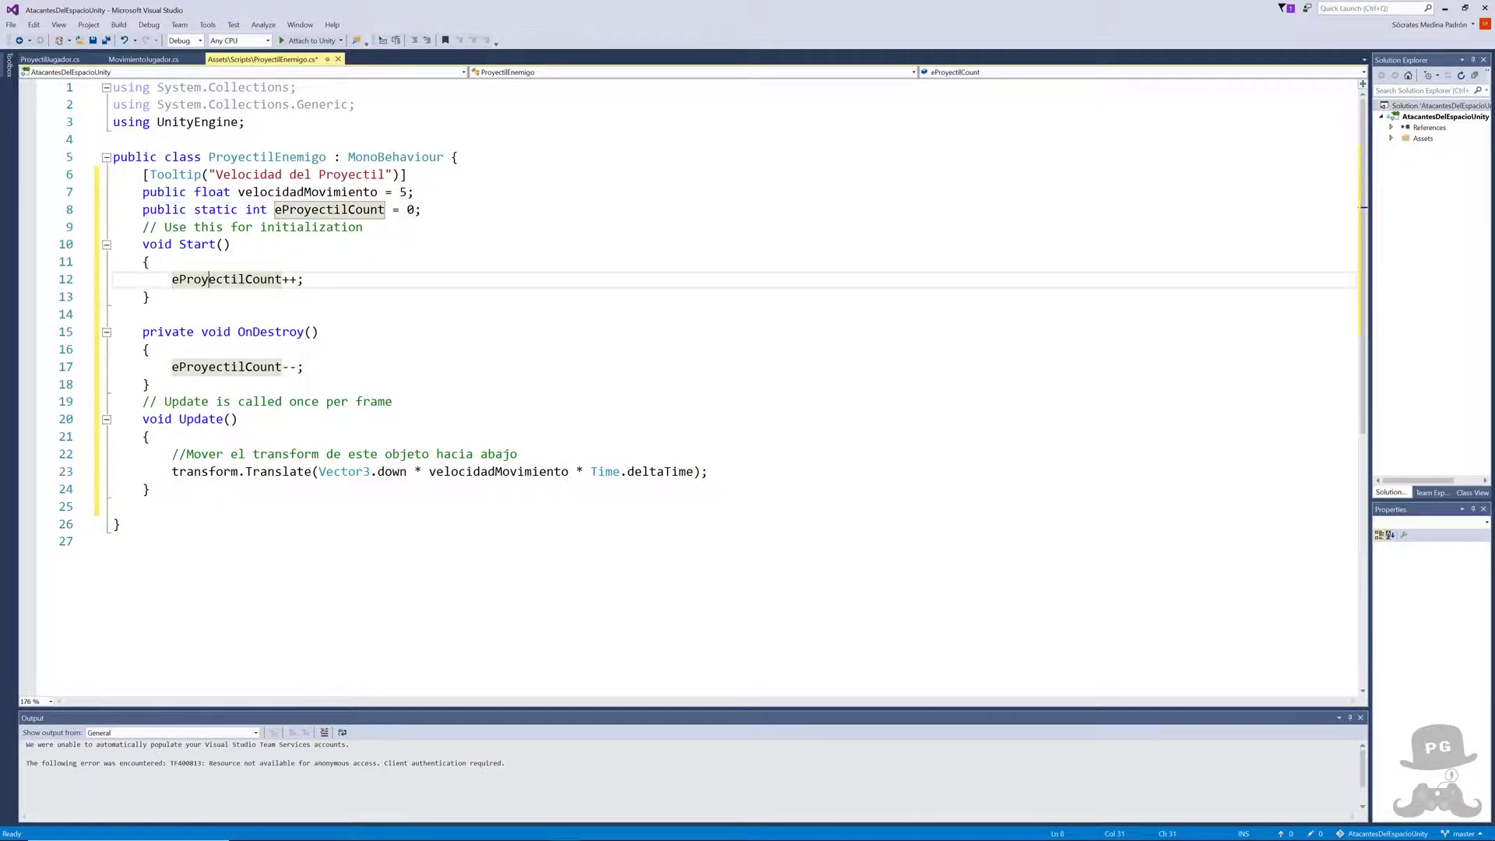
{"action": "left_click", "coordinate": [208, 367]}
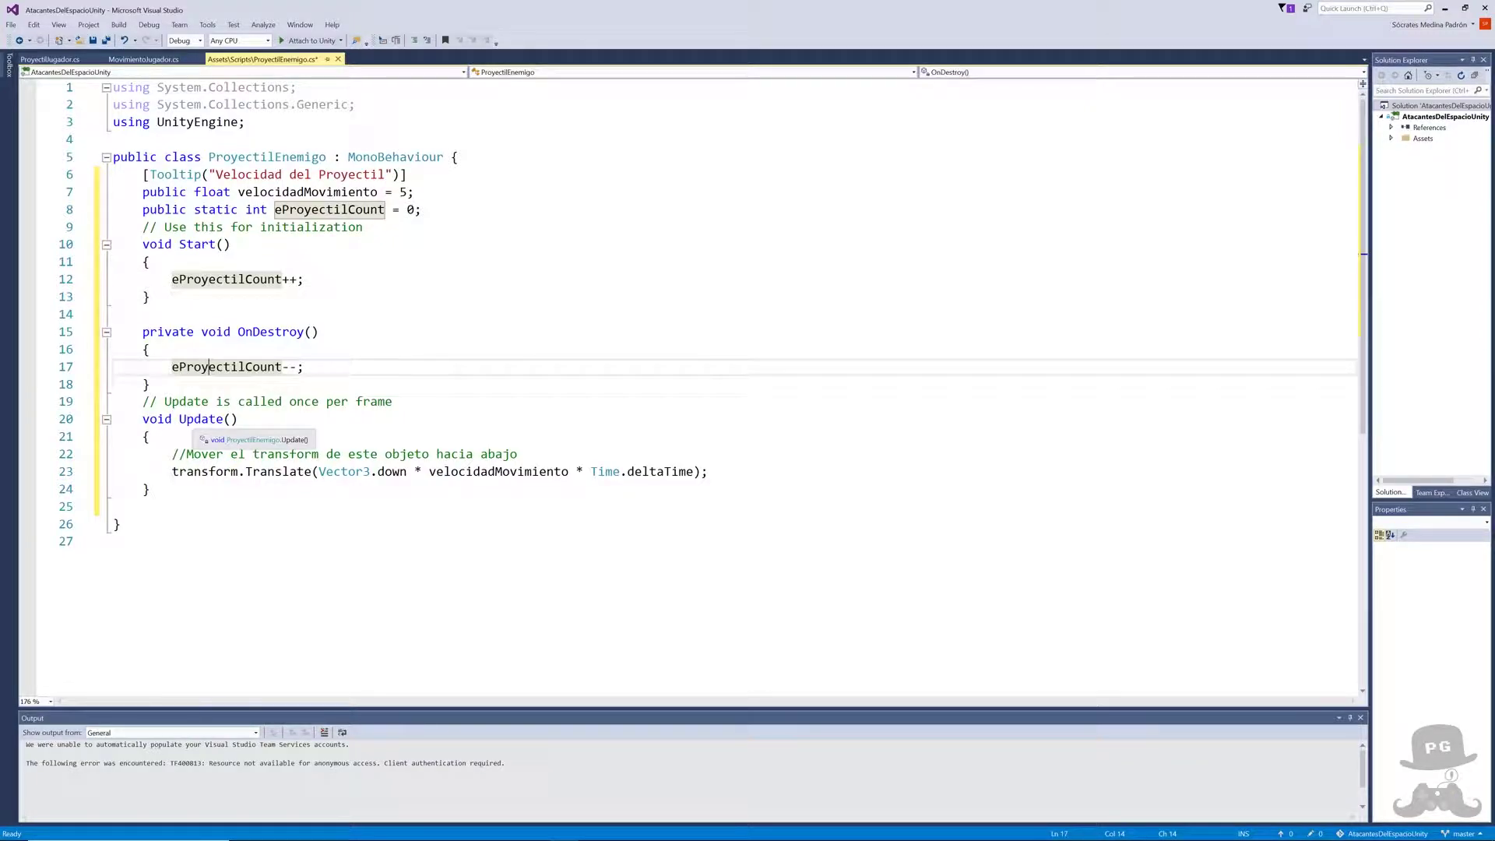
{"action": "mouse_move", "coordinate": [195, 473]}
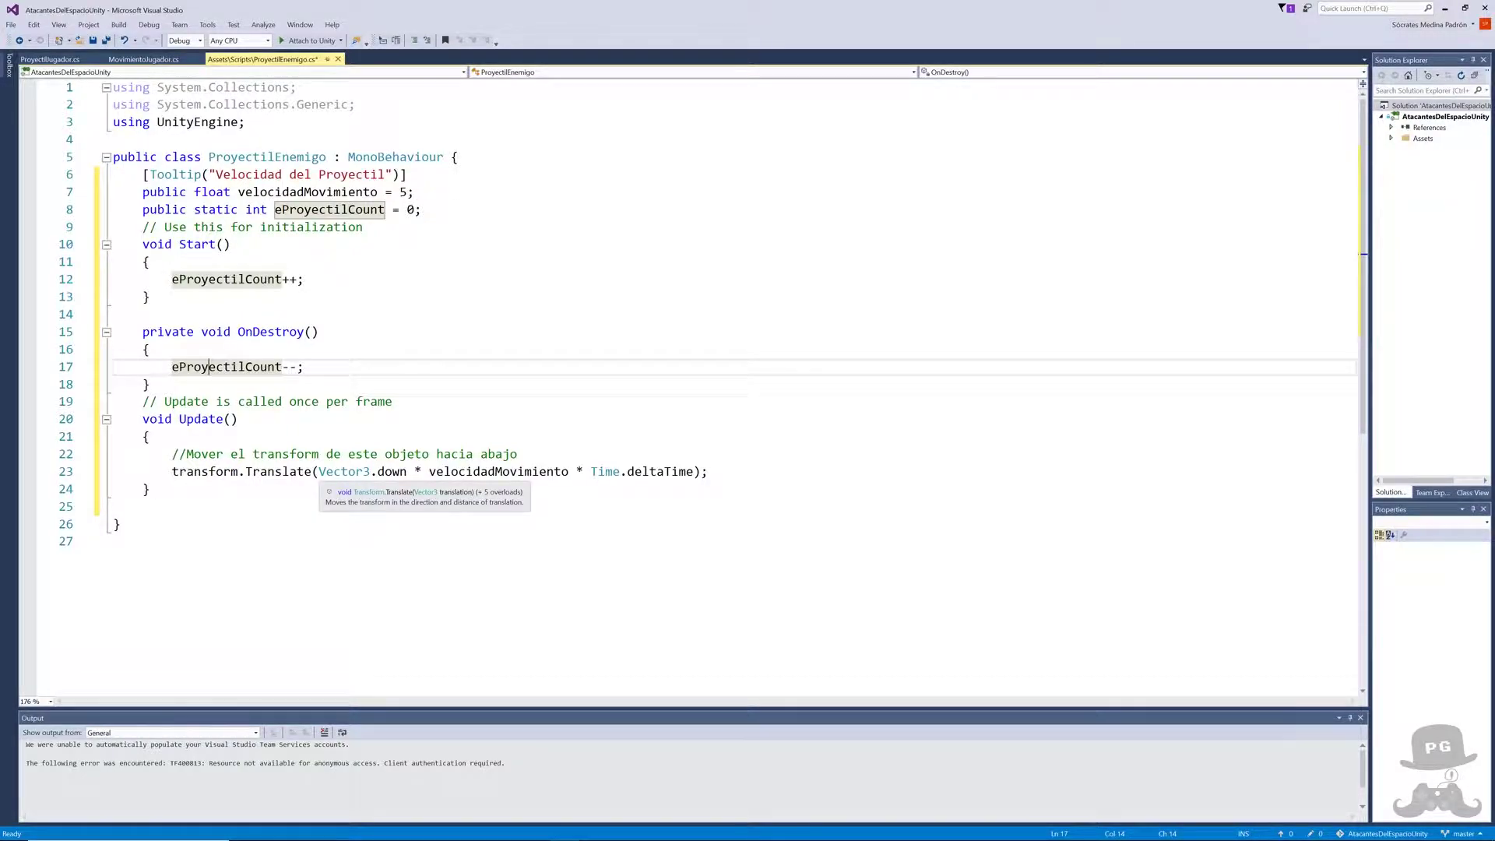
{"action": "left_click_drag", "start_coordinate": [319, 473], "coordinate": [407, 472]}
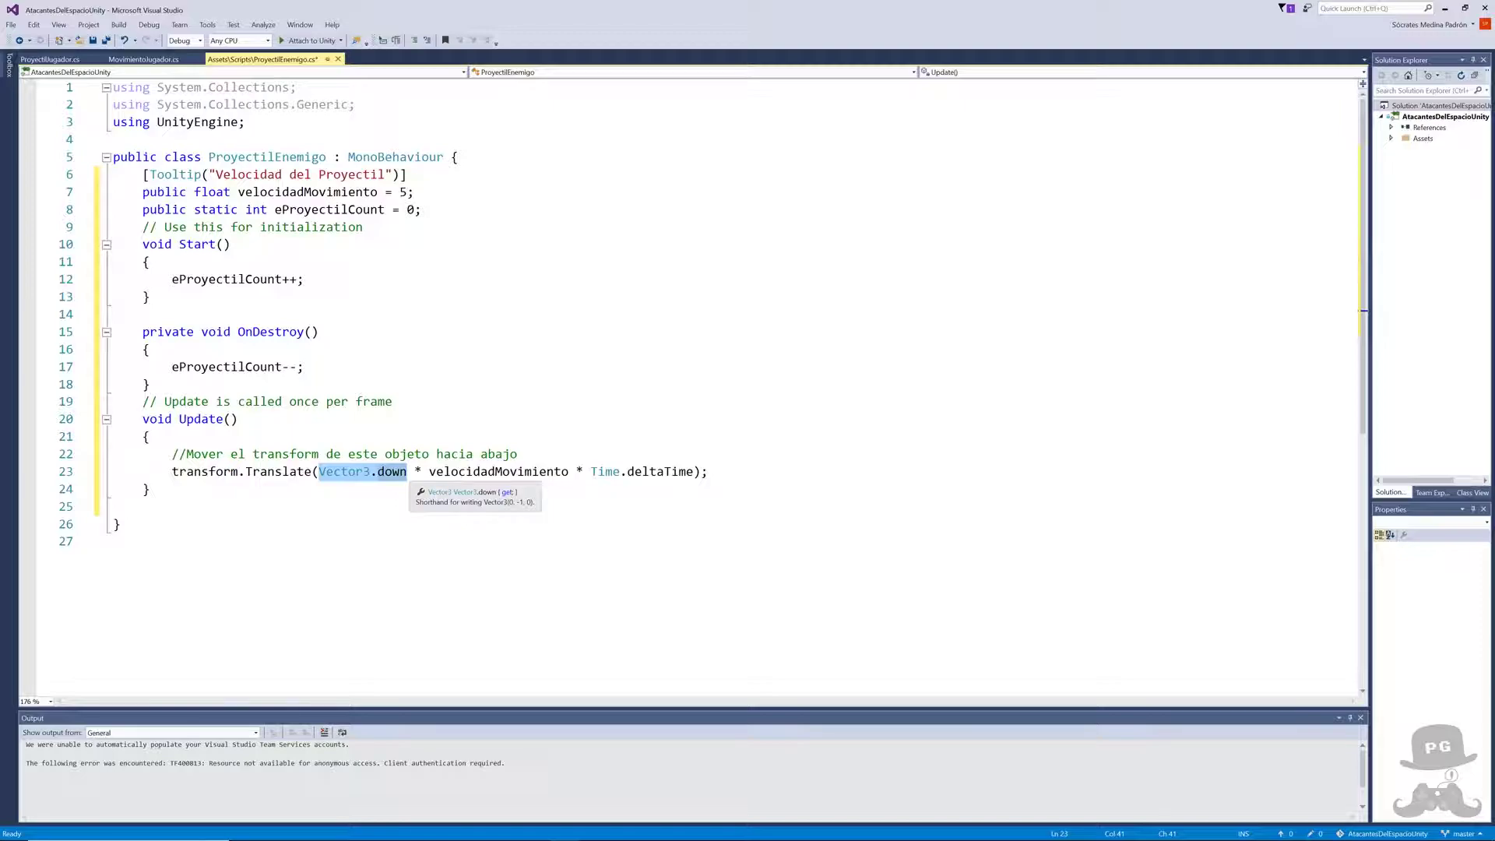
{"action": "double_click", "coordinate": [460, 472]}
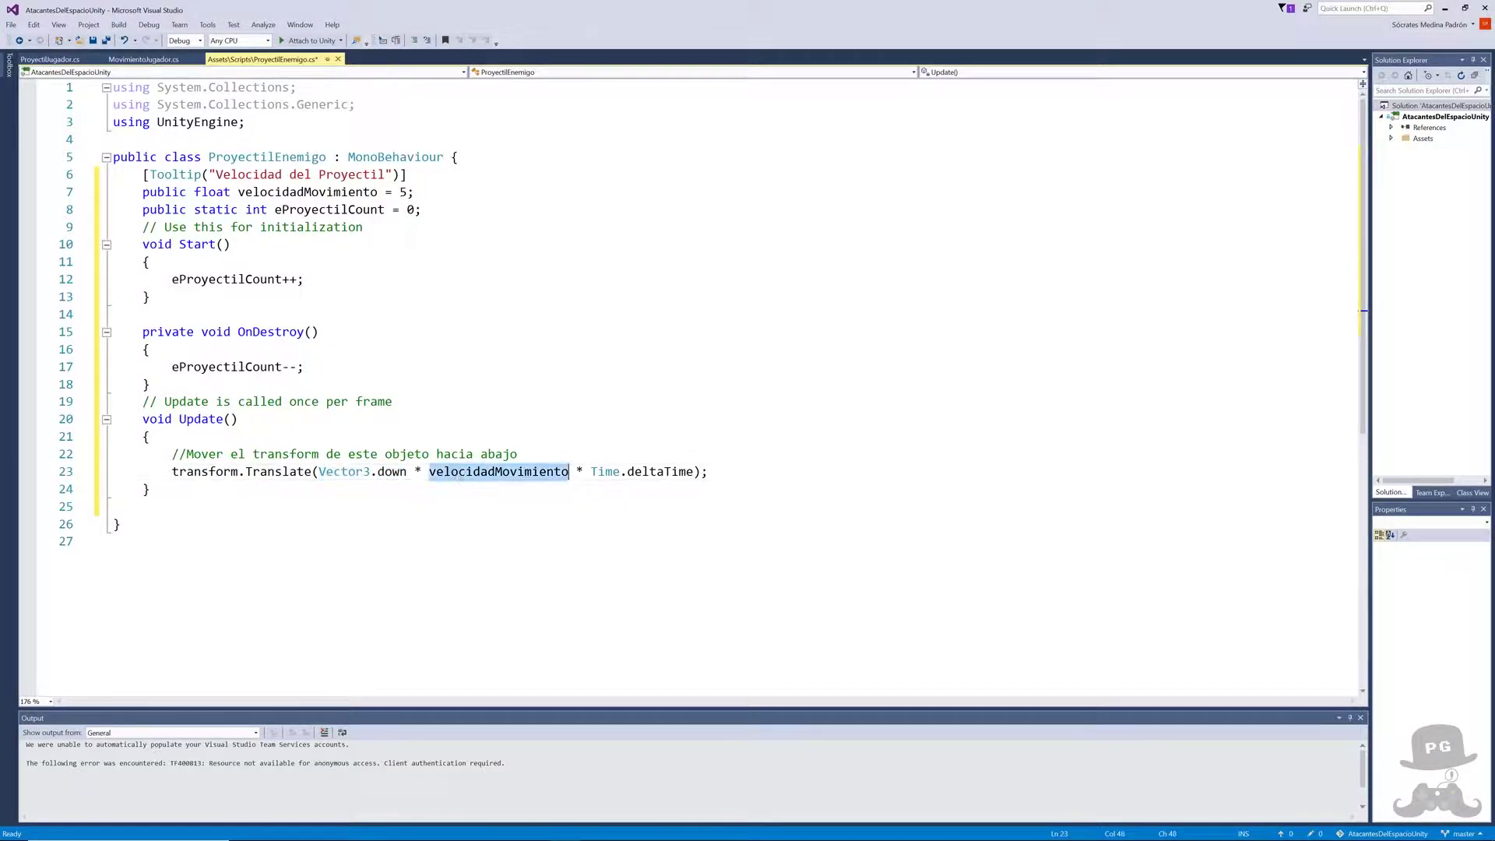
{"action": "left_click_drag", "start_coordinate": [628, 472], "coordinate": [693, 472]}
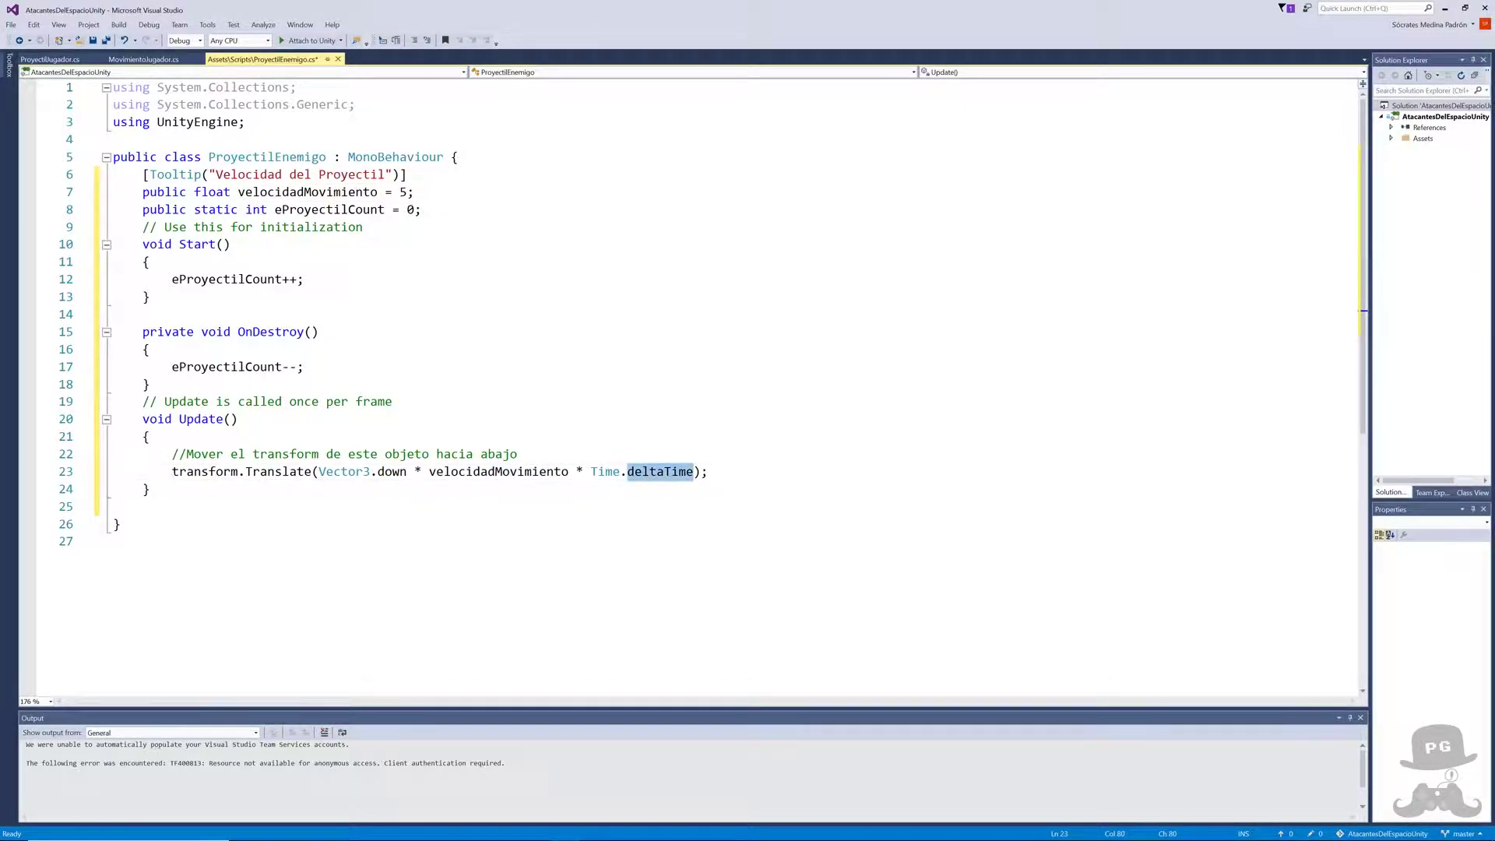
{"action": "key", "text": "ctrl+s"}
{"action": "left_click", "coordinate": [363, 175]}
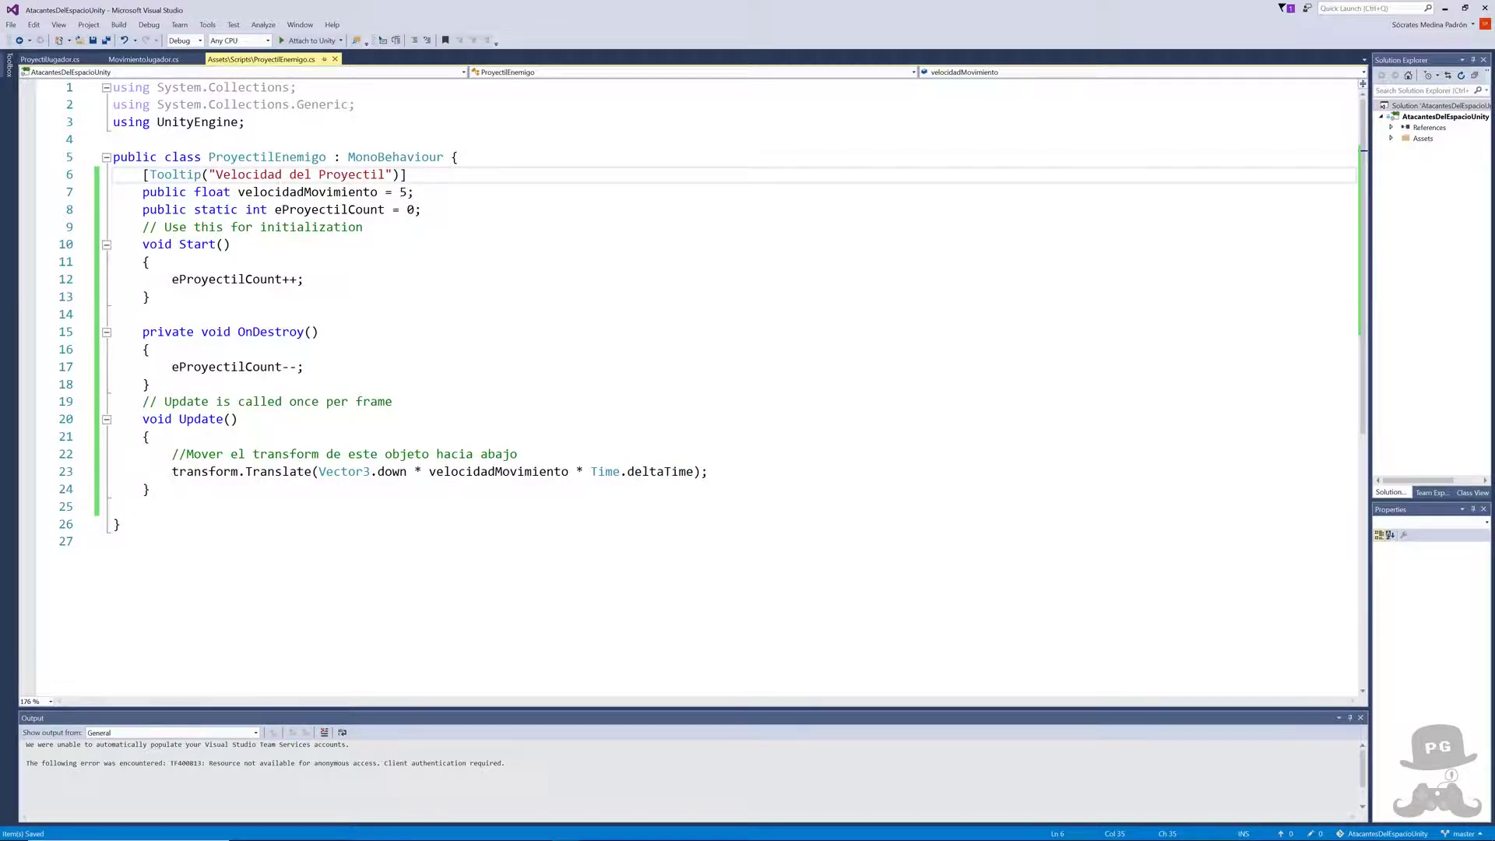
{"action": "key", "text": "alt+Tab"}
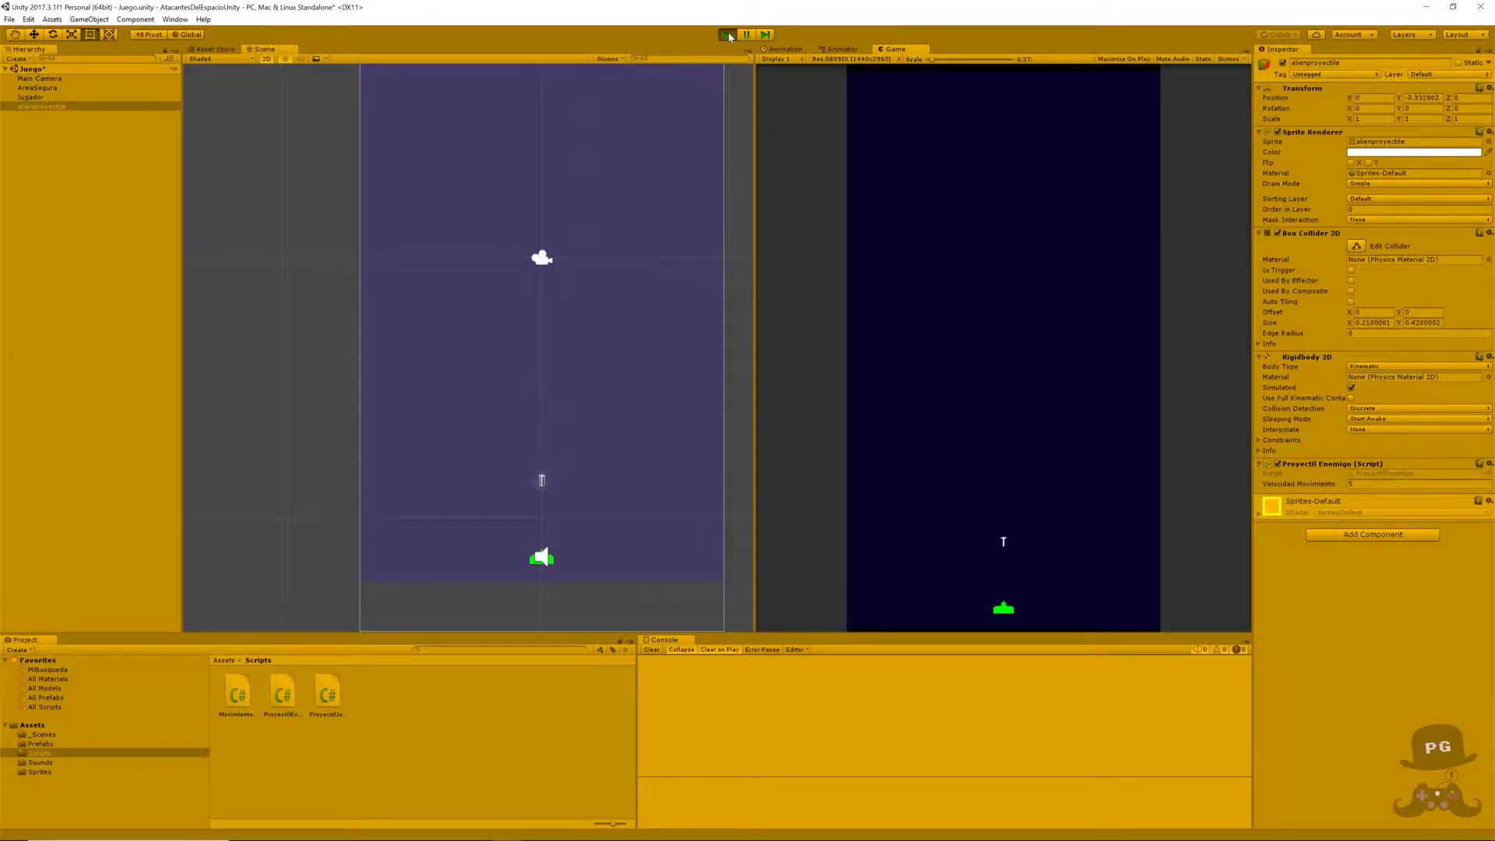
- Stop Play mode; tag alienproyectile ProyectilEnemigo with layer and sorting layer ProyectilesEnemigos
{"action": "left_click", "coordinate": [728, 35]}
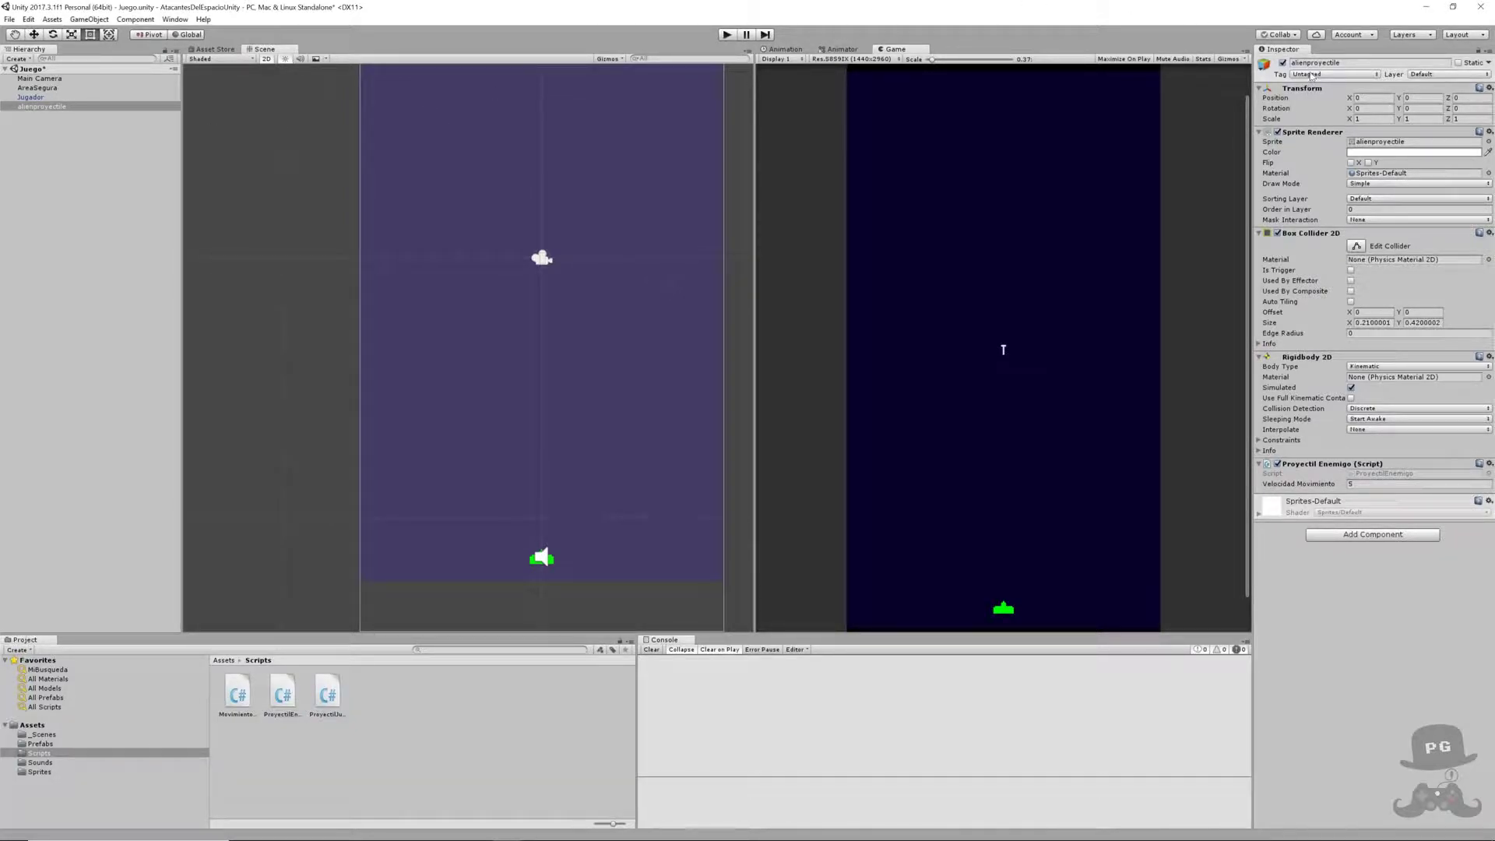
{"action": "left_click", "coordinate": [1333, 74]}
{"action": "left_click", "coordinate": [1336, 189]}
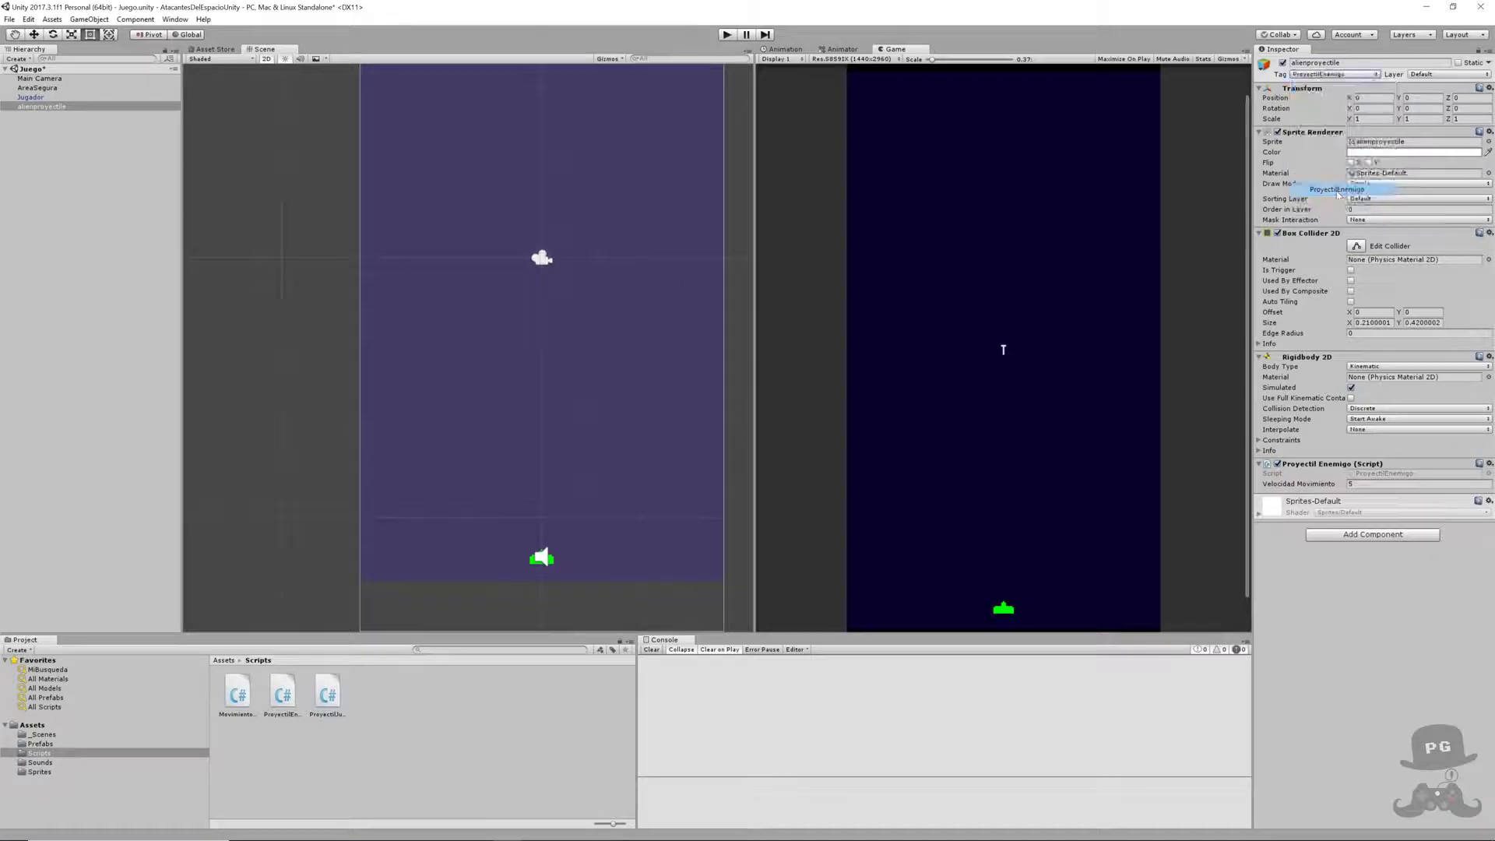
{"action": "left_click", "coordinate": [1422, 74]}
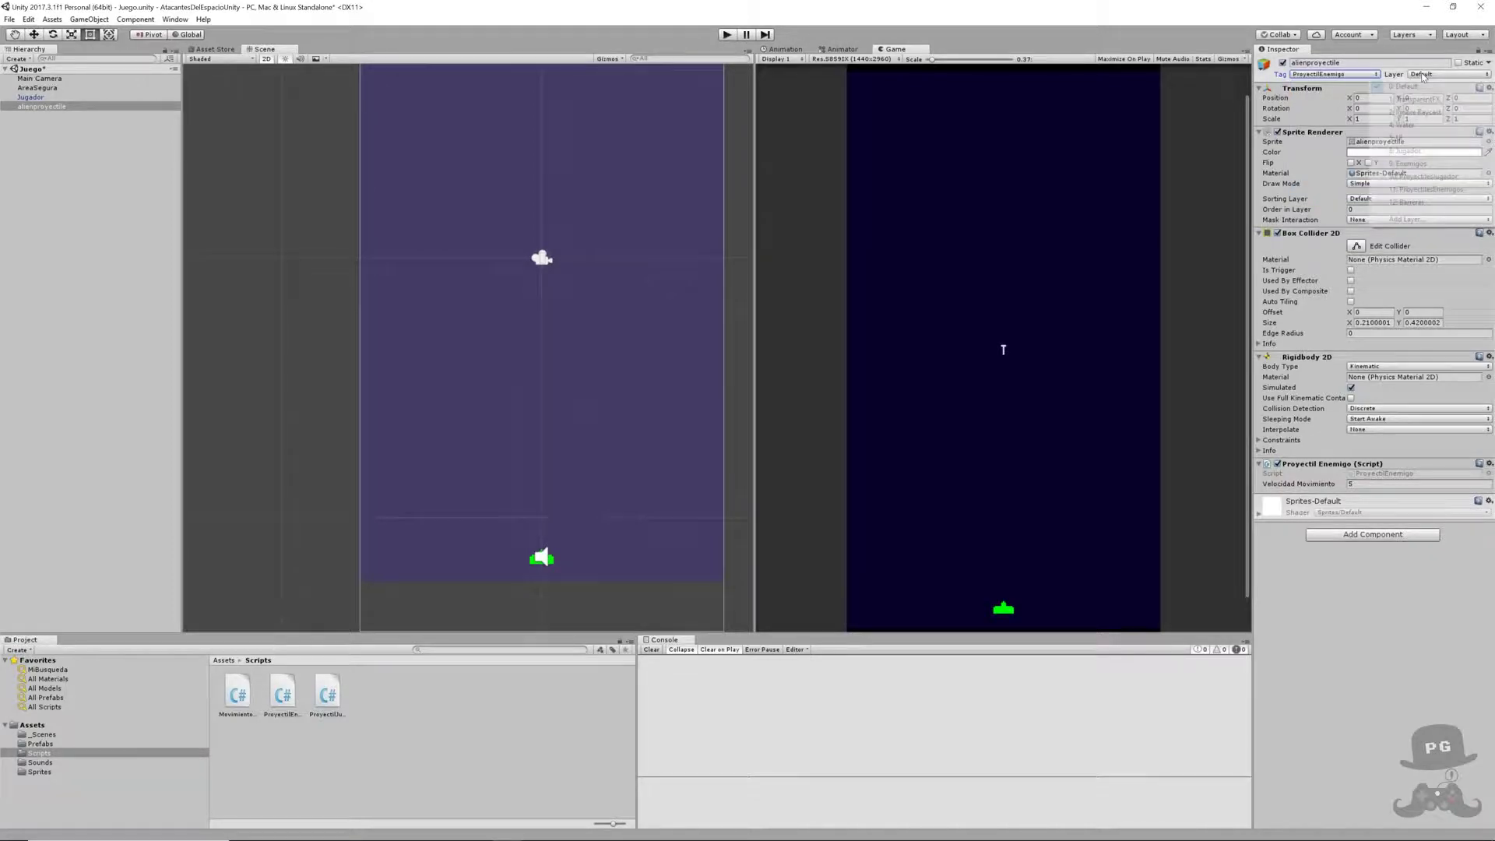
{"action": "left_click", "coordinate": [1411, 189]}
{"action": "left_click", "coordinate": [1386, 199]}
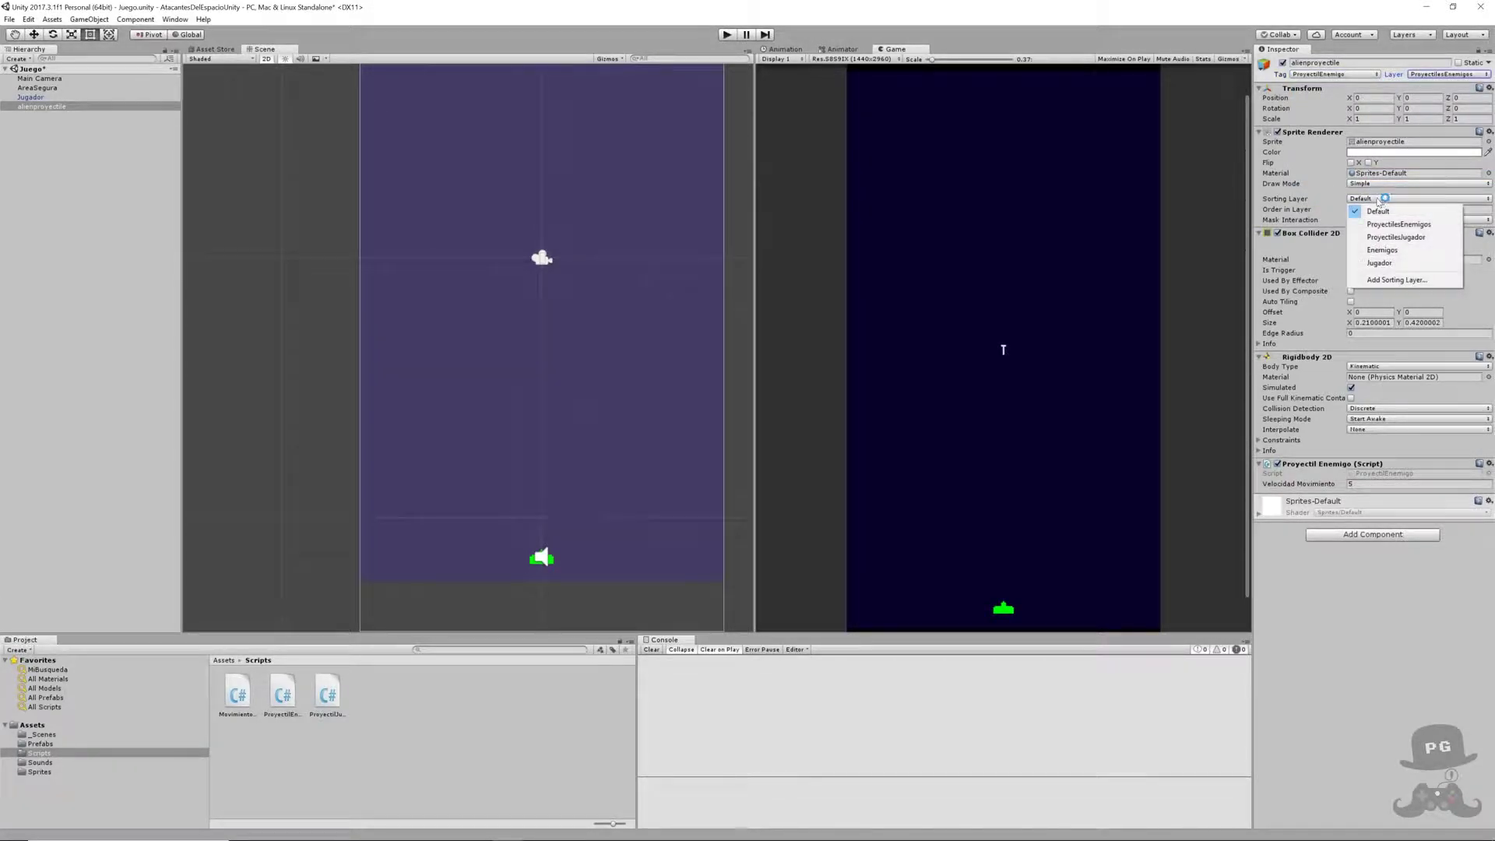
{"action": "left_click", "coordinate": [1372, 225]}
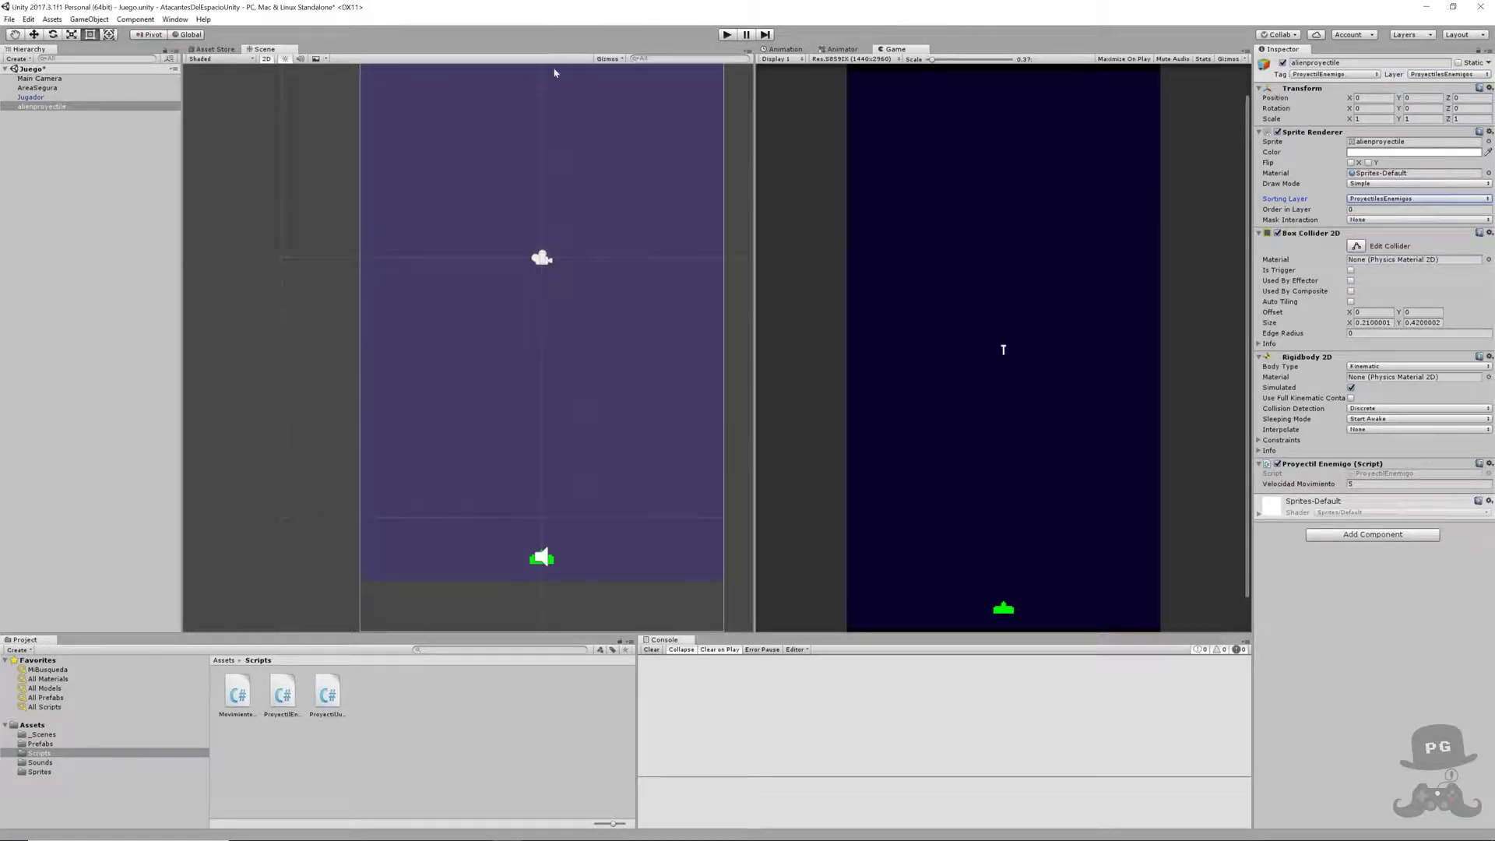
{"action": "left_click", "coordinate": [34, 108]}
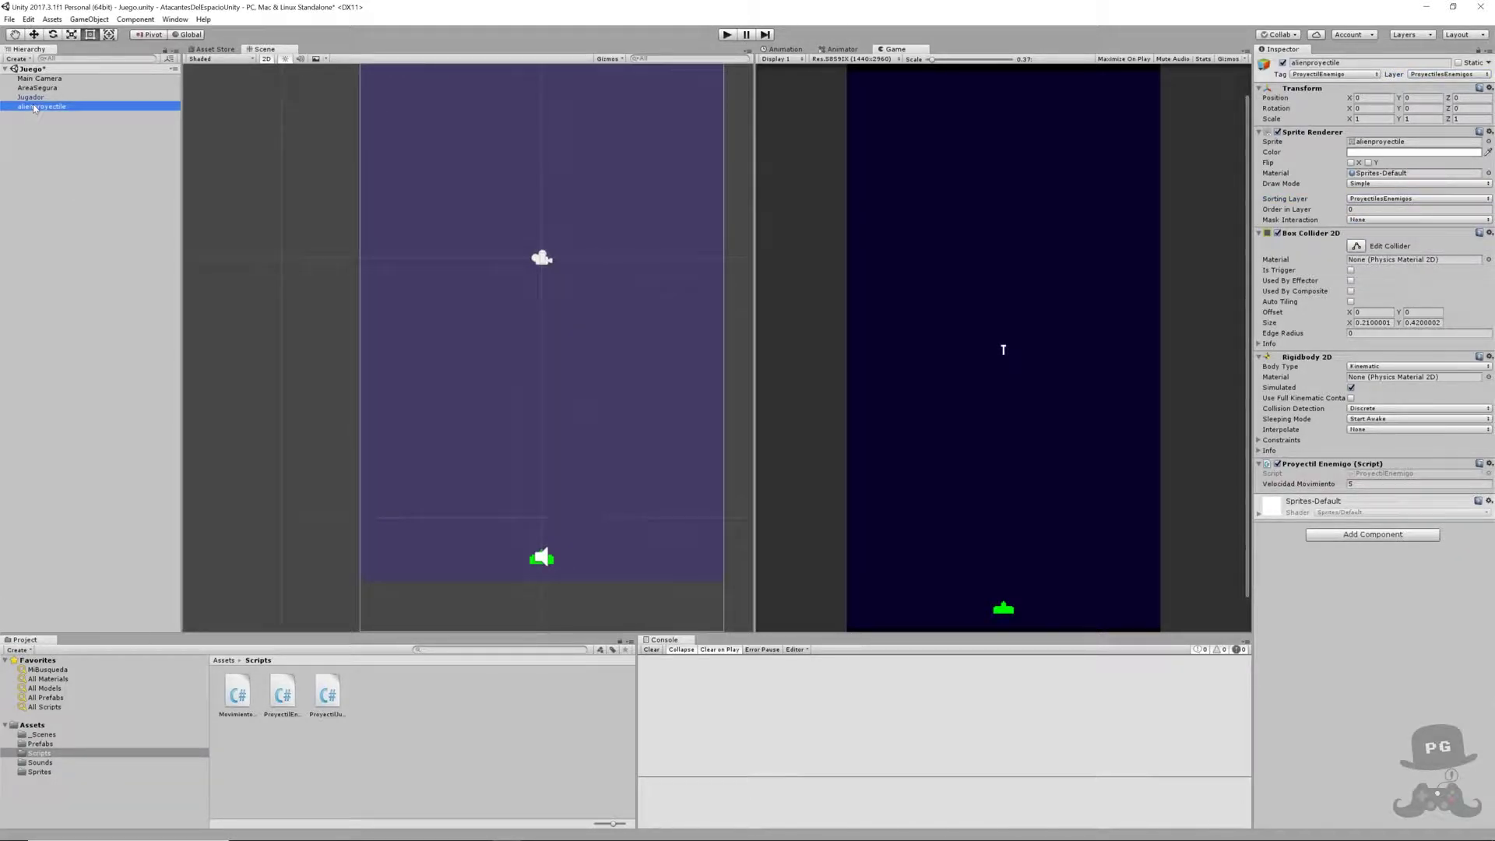
- Rename the alienproyectile object to ProyectilEnemigo in the Hierarchy
{"action": "left_click_drag", "start_coordinate": [34, 108], "coordinate": [39, 744]}
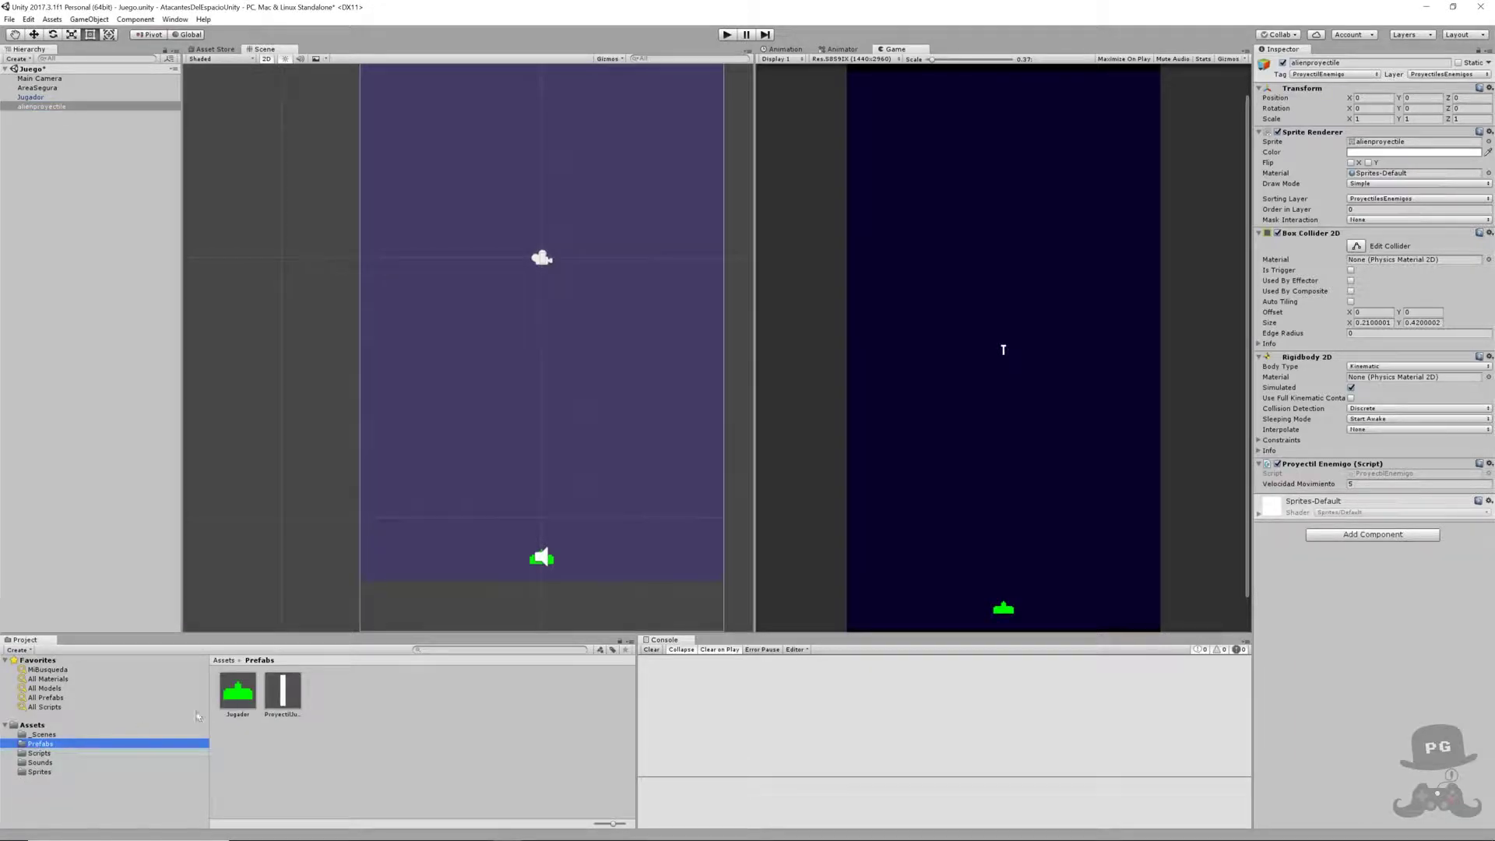
{"action": "left_click", "coordinate": [56, 108]}
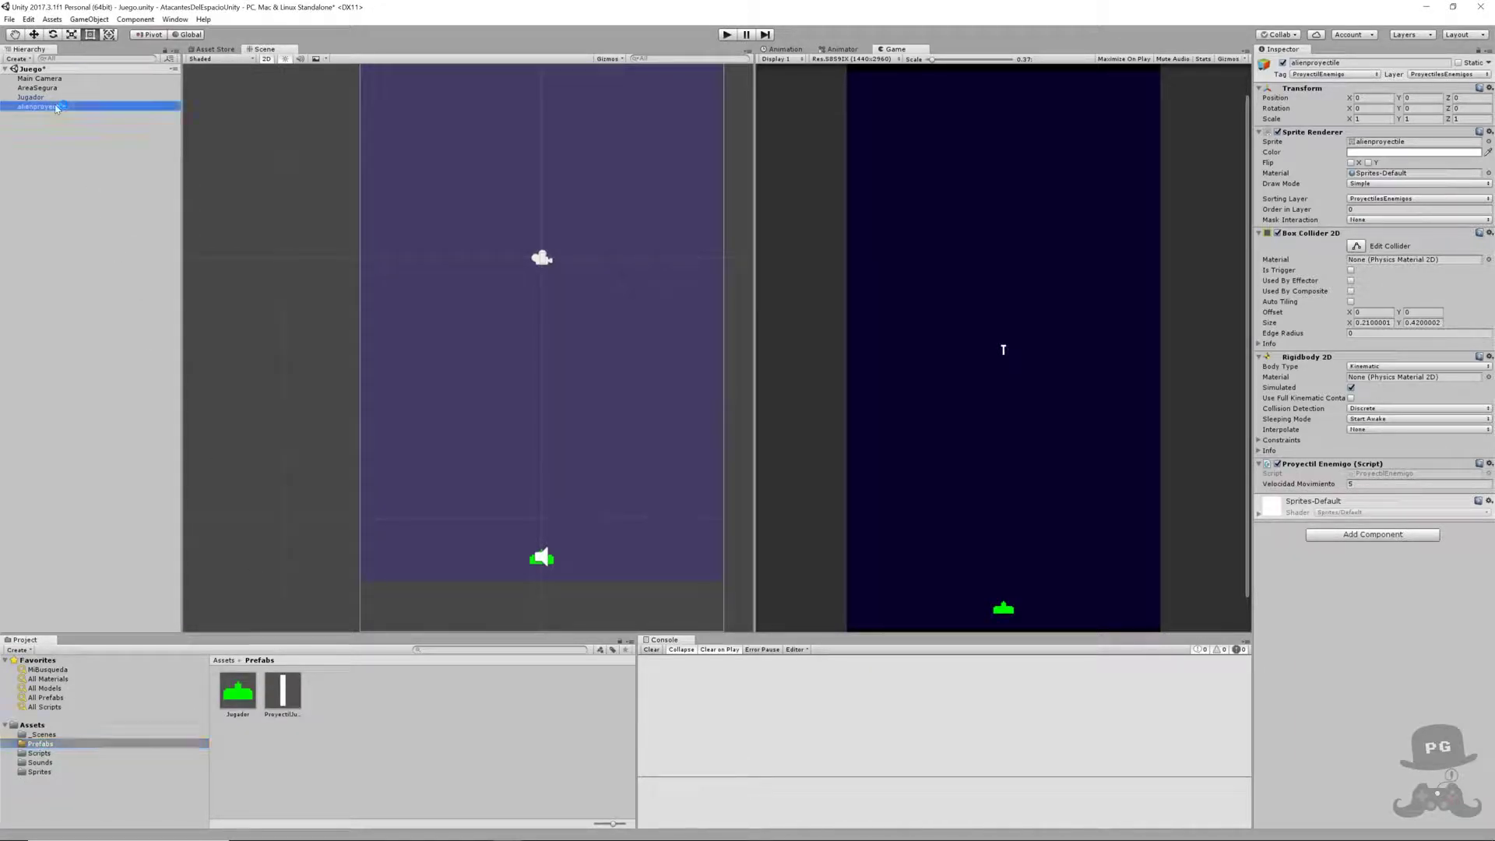
{"action": "left_click", "coordinate": [56, 108]}
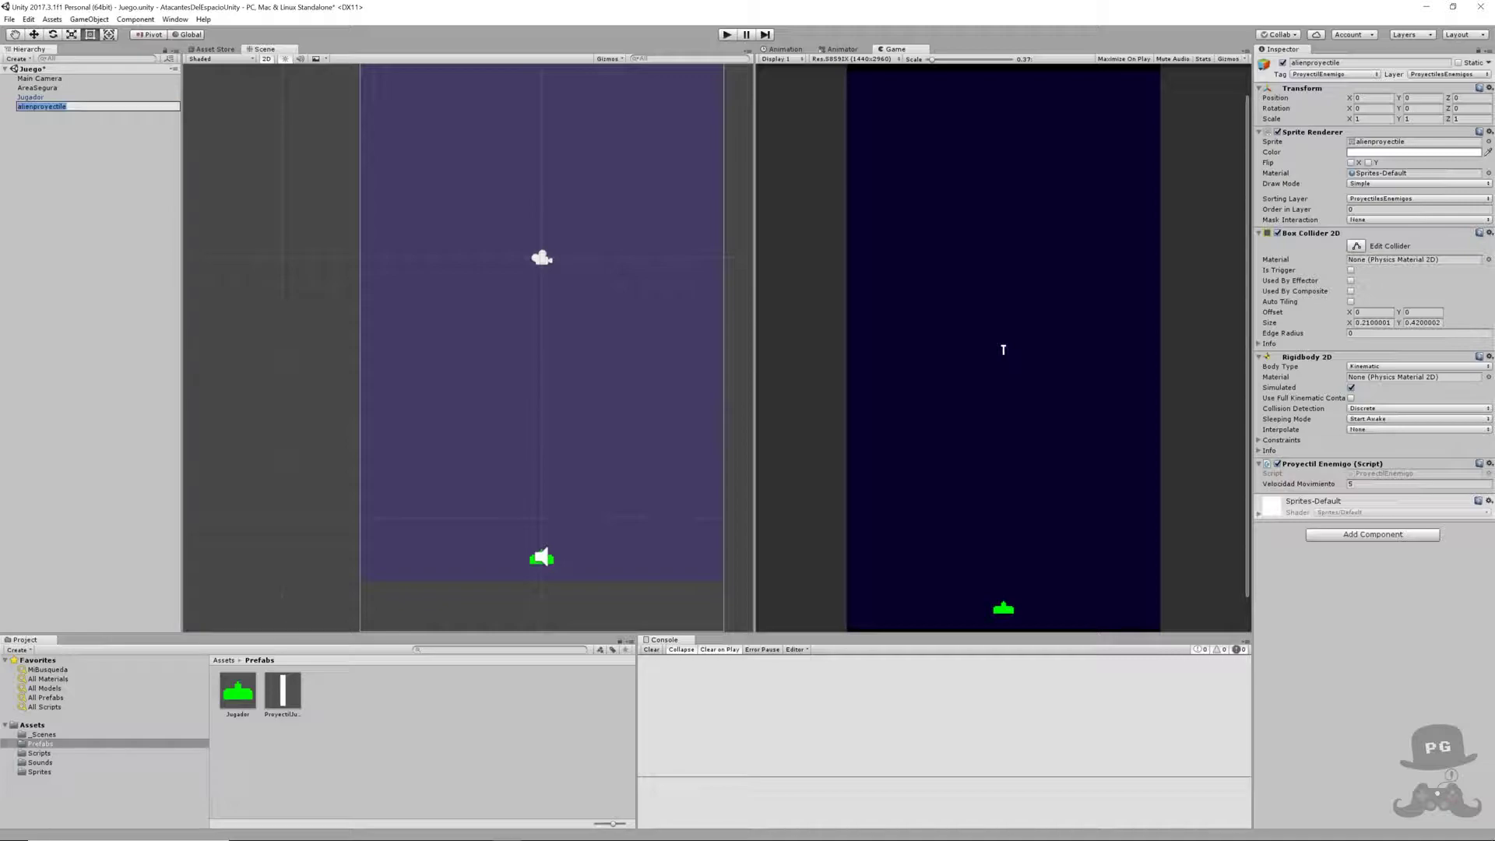
{"action": "type", "text": "Proyect"}
{"action": "type", "text": "ilEnemigo"}
{"action": "key", "text": "Return"}
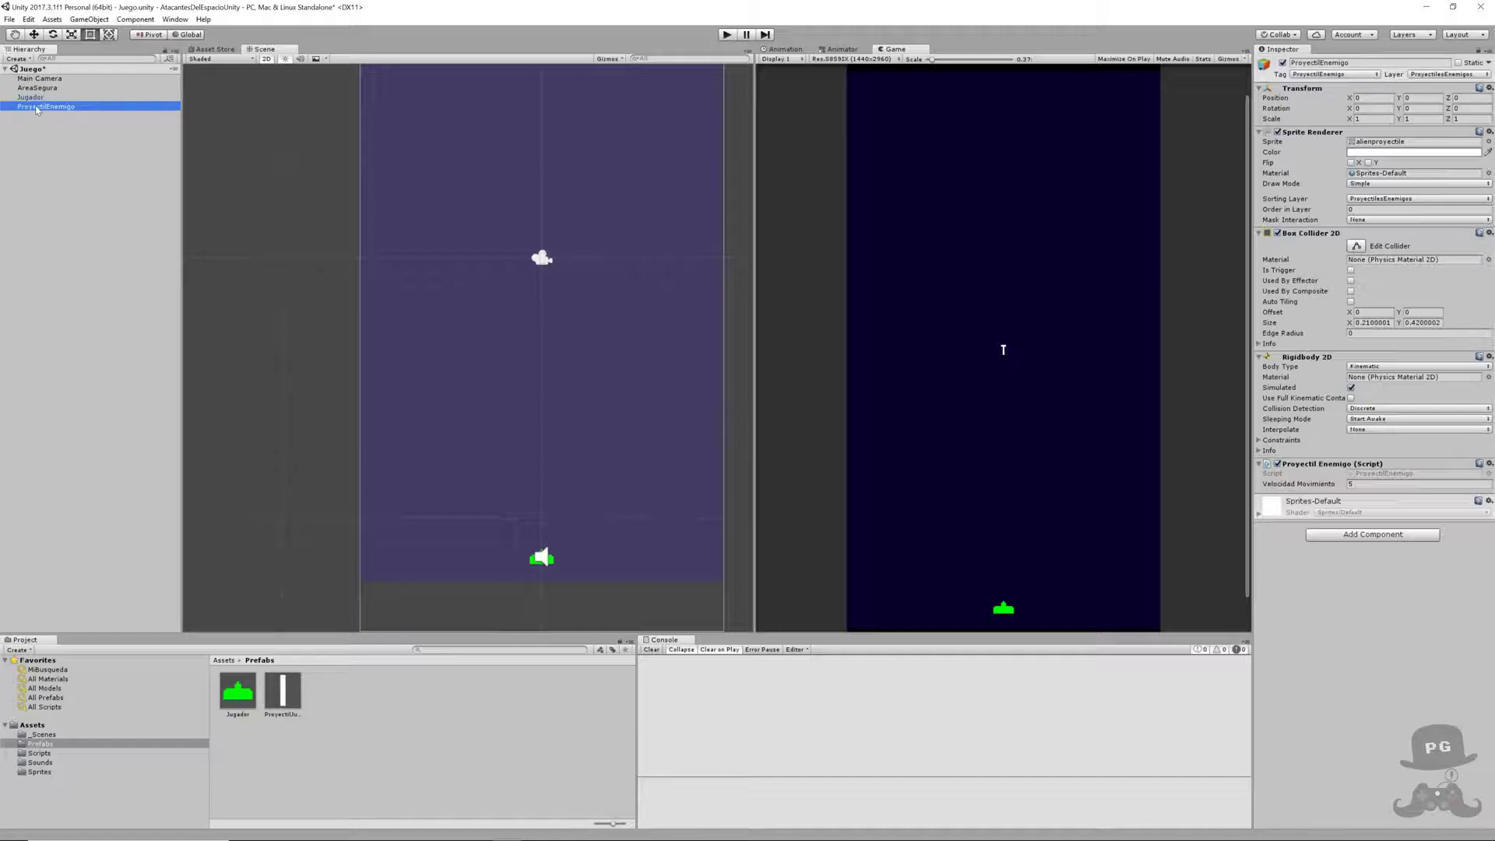
- Save ProyectilEnemigo as a prefab in Prefabs and delete its instance from the scene
{"action": "left_click_drag", "start_coordinate": [37, 107], "coordinate": [335, 707]}
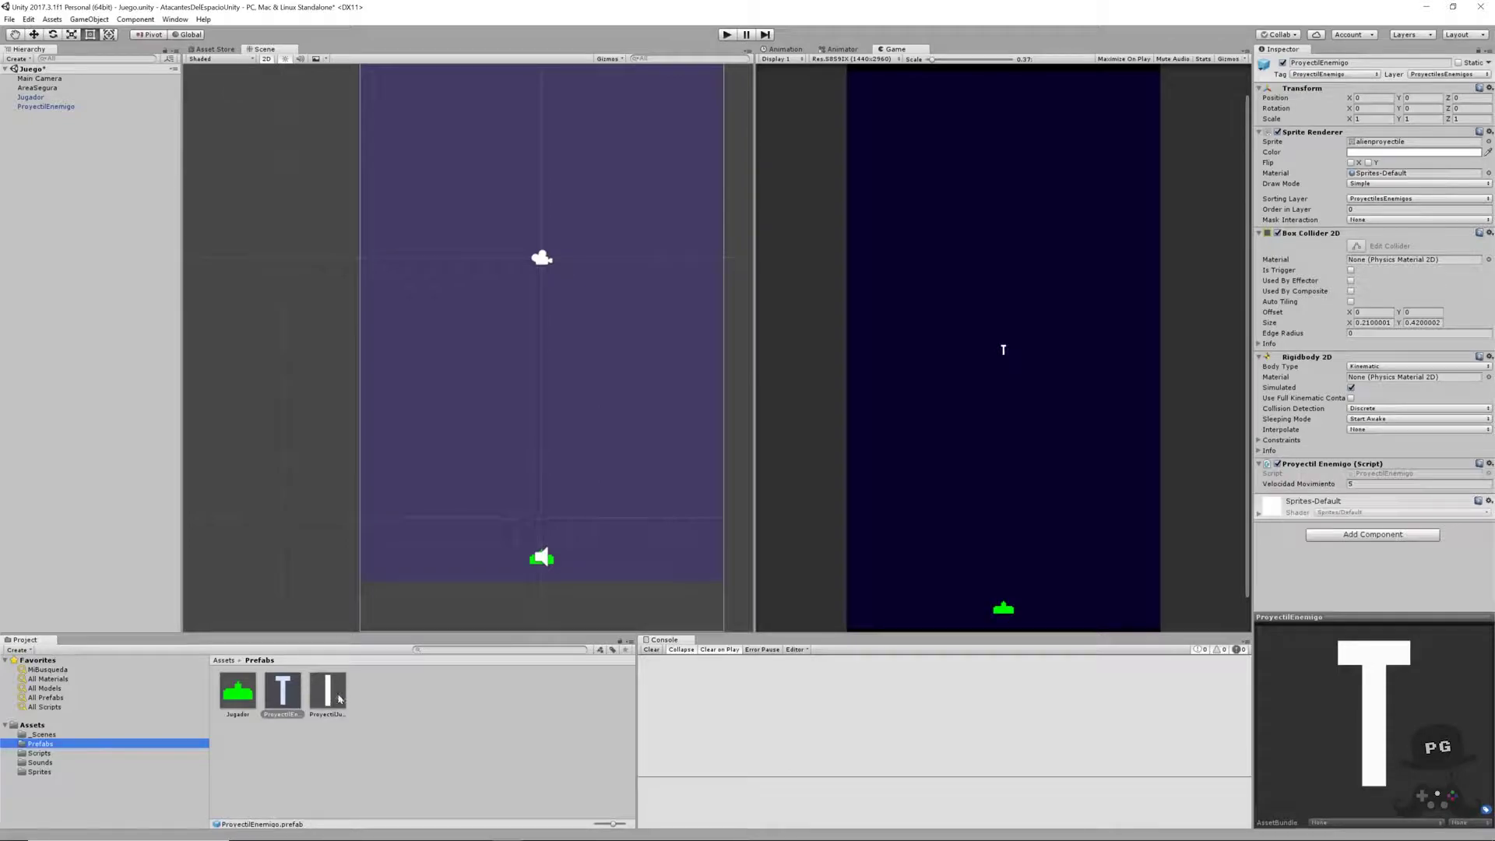
{"action": "left_click", "coordinate": [241, 693]}
{"action": "left_click", "coordinate": [282, 690]}
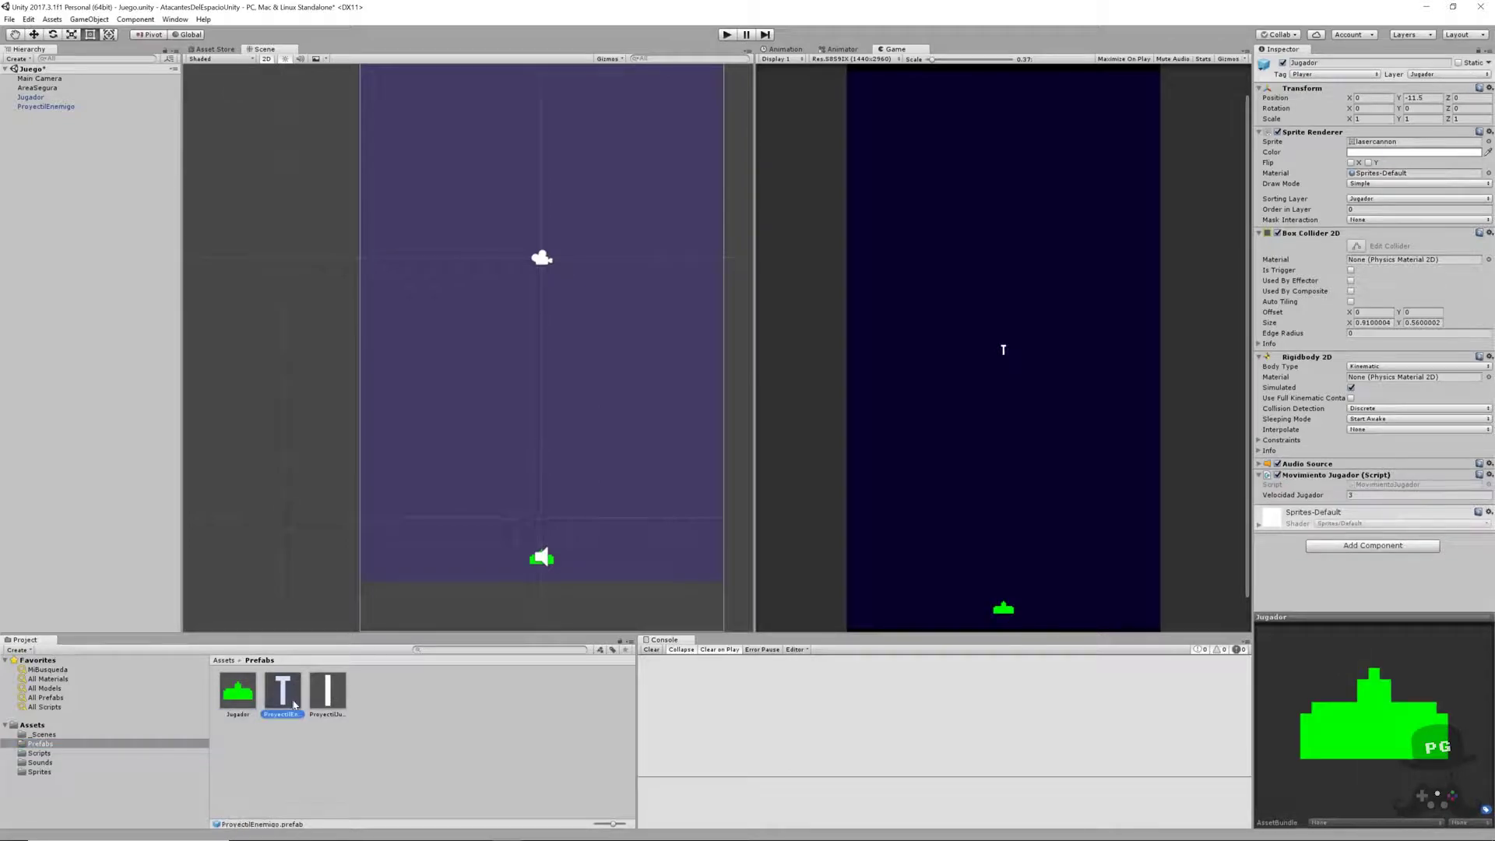
{"action": "left_click", "coordinate": [328, 698]}
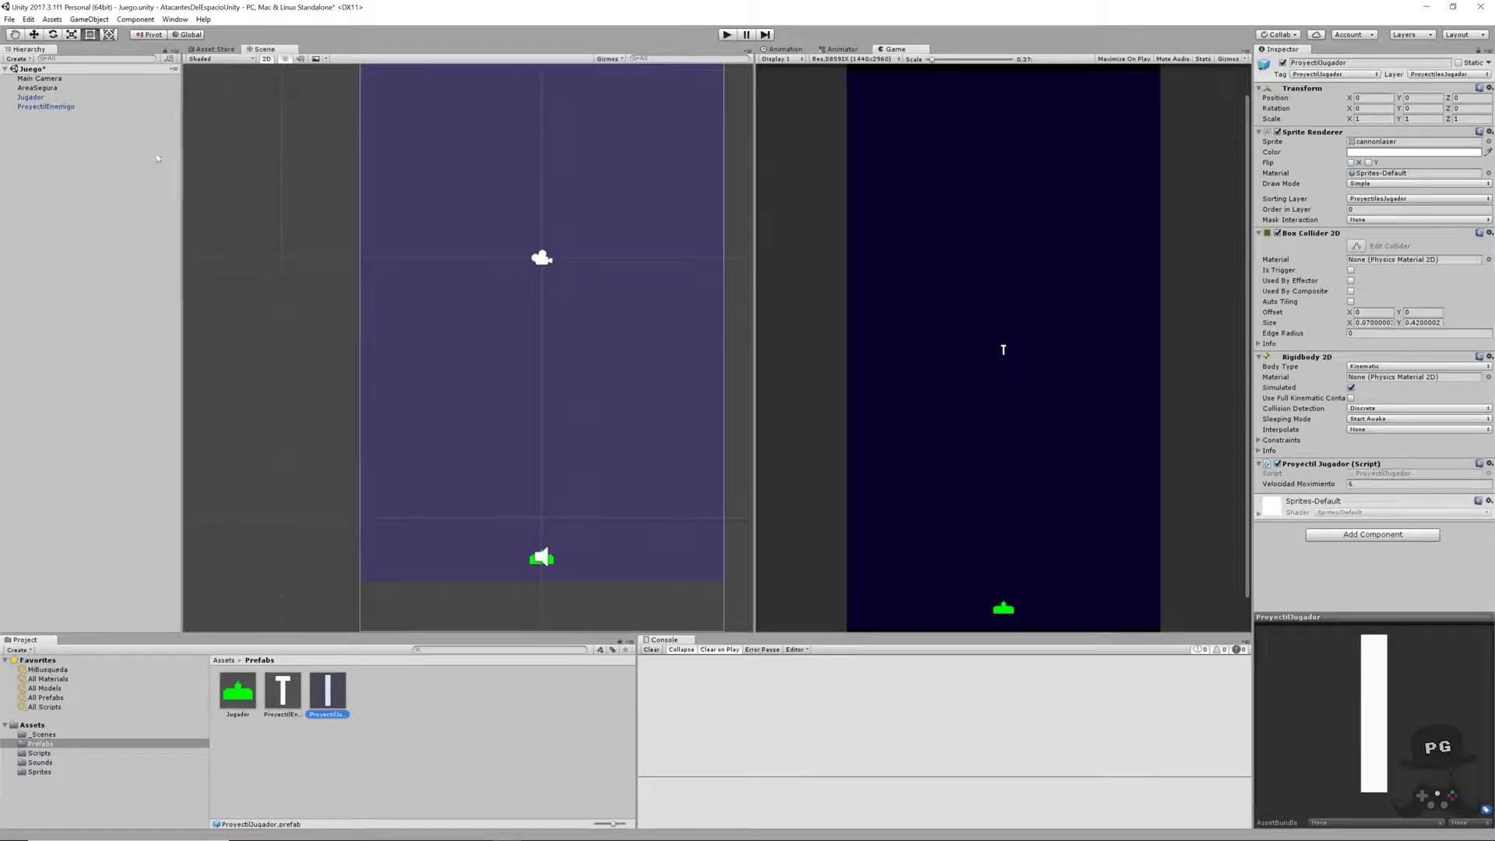
{"action": "left_click", "coordinate": [26, 109]}
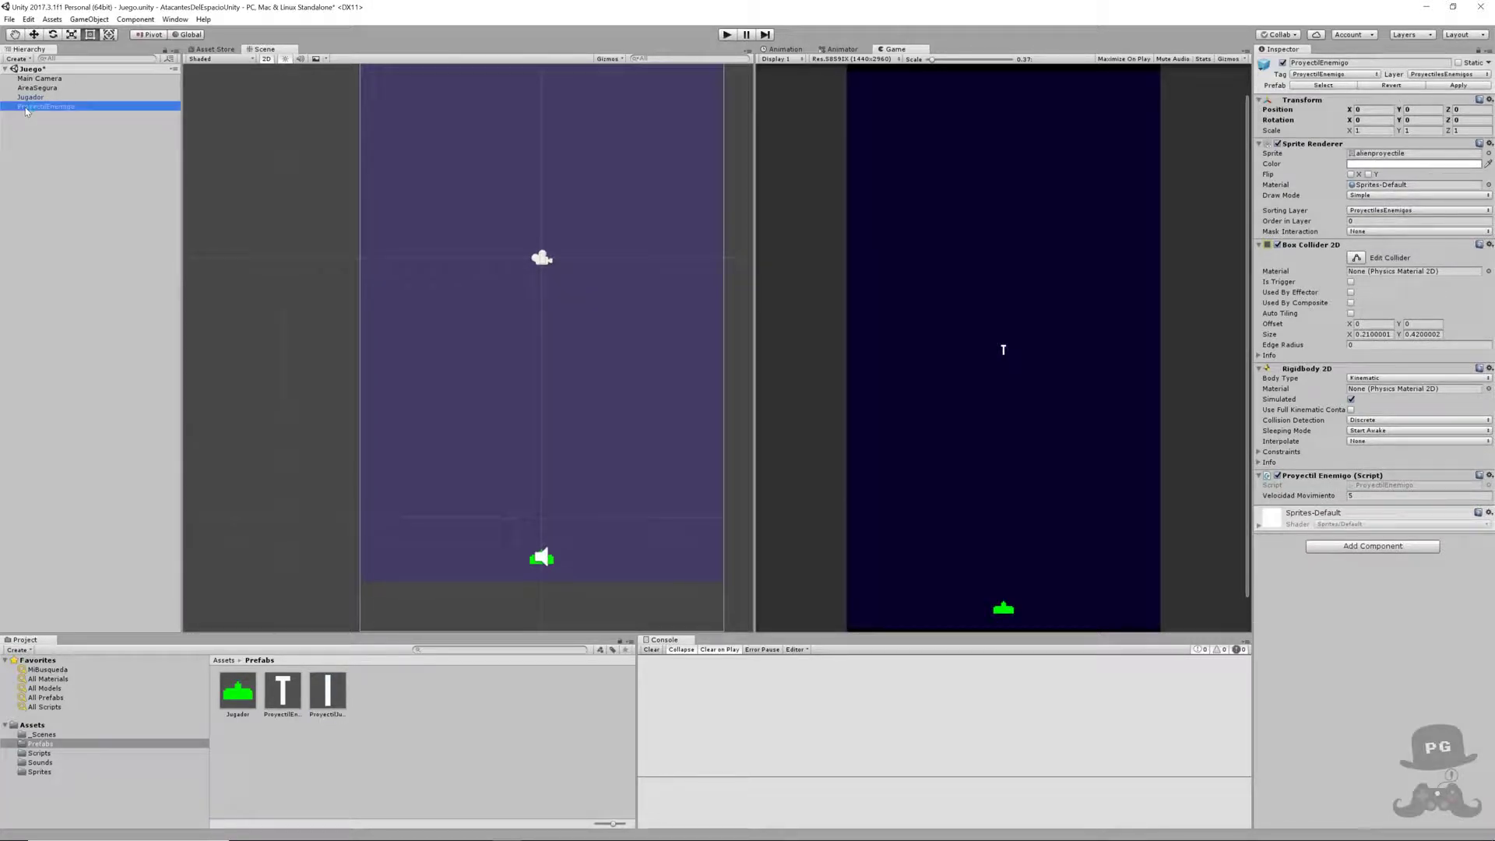
{"action": "key", "text": "Delete"}
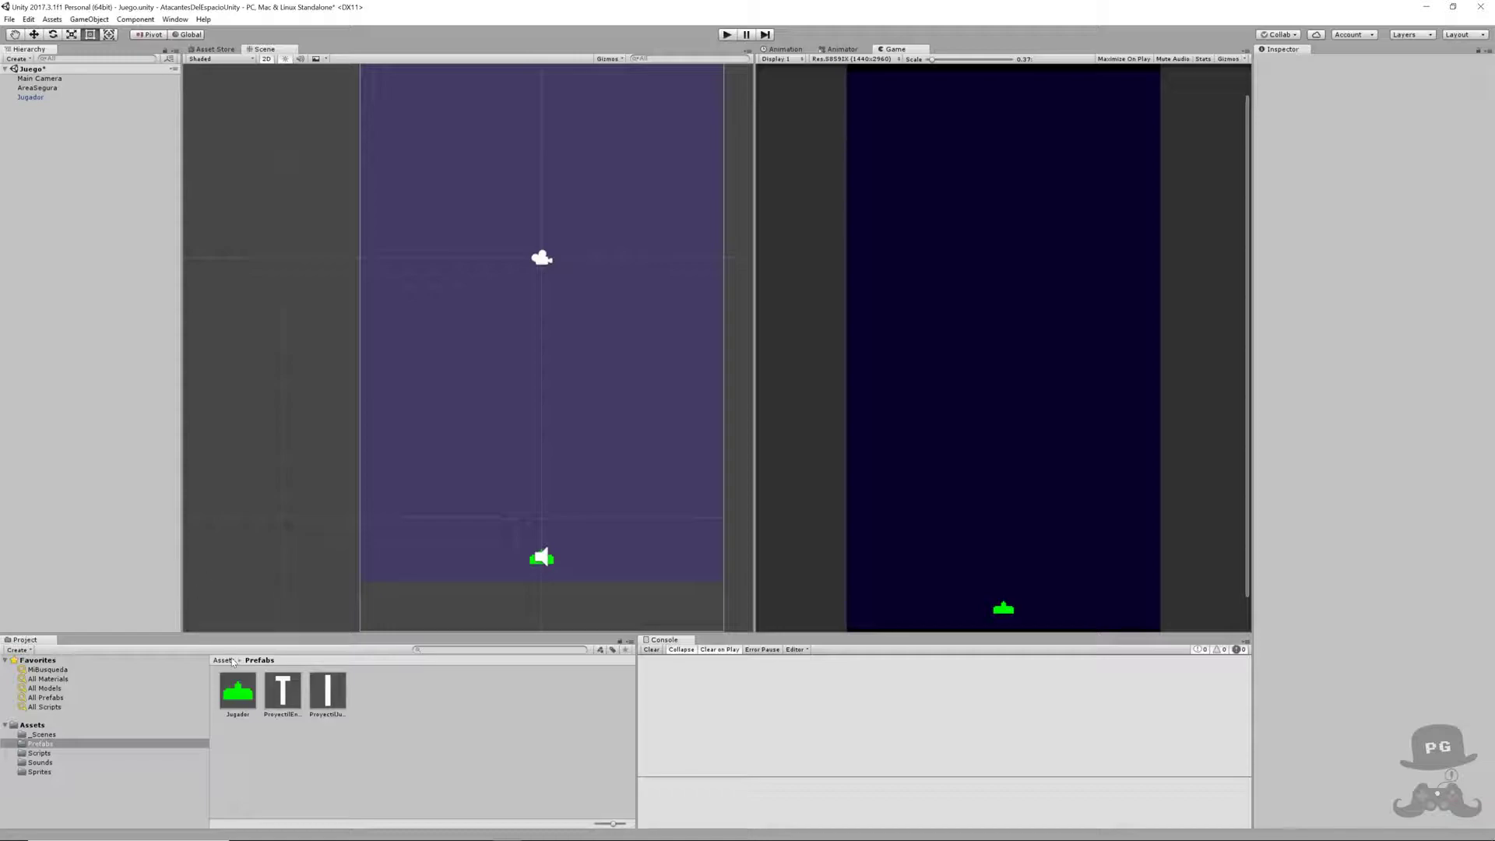
- Attach a new DisparoJugador script to Jugador, move it to Scripts, and open it
{"action": "left_click", "coordinate": [236, 696]}
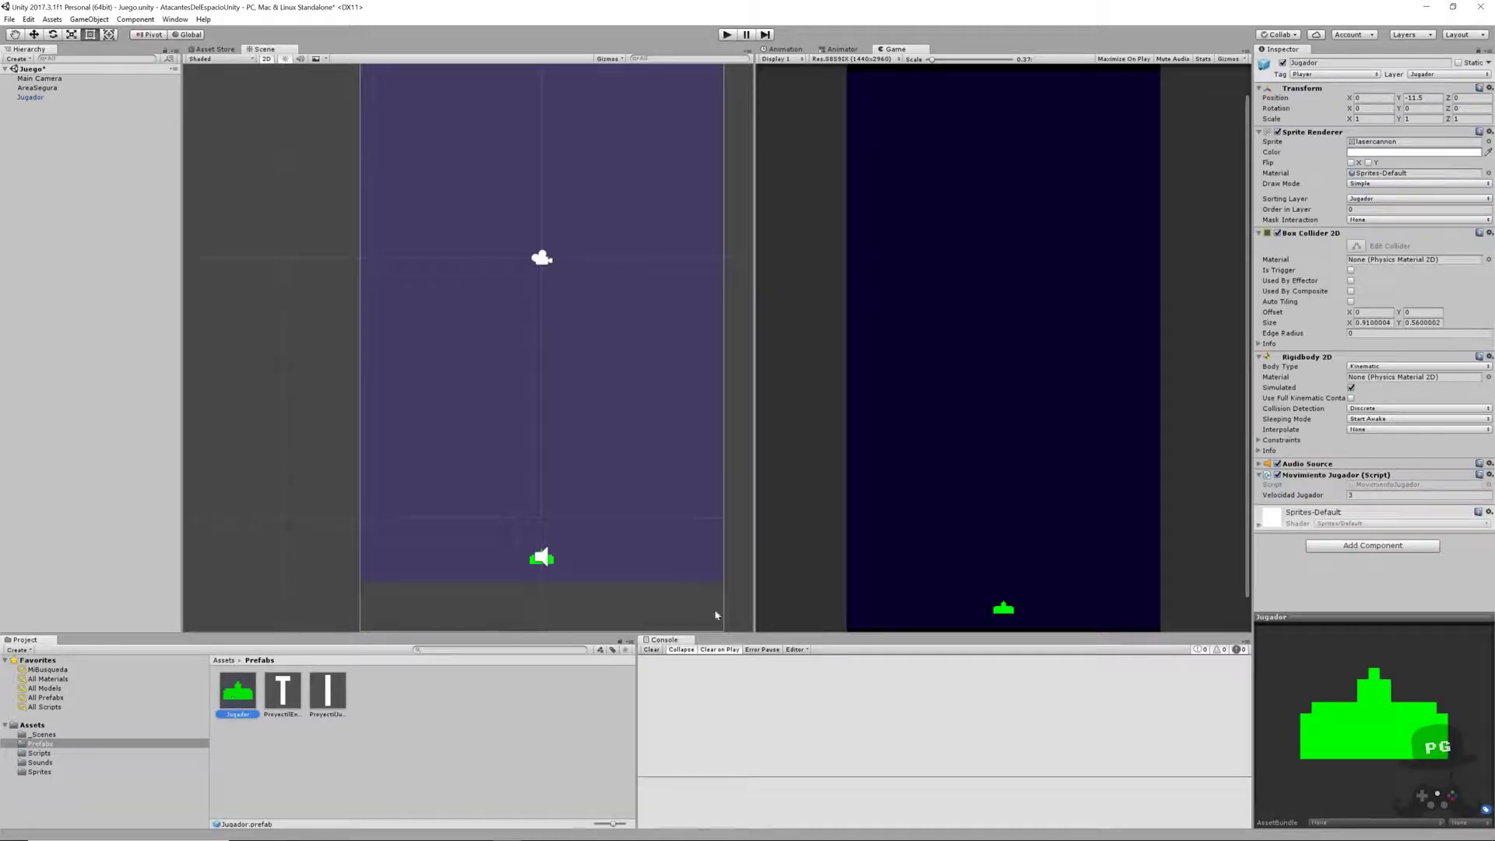
{"action": "left_click", "coordinate": [1355, 549]}
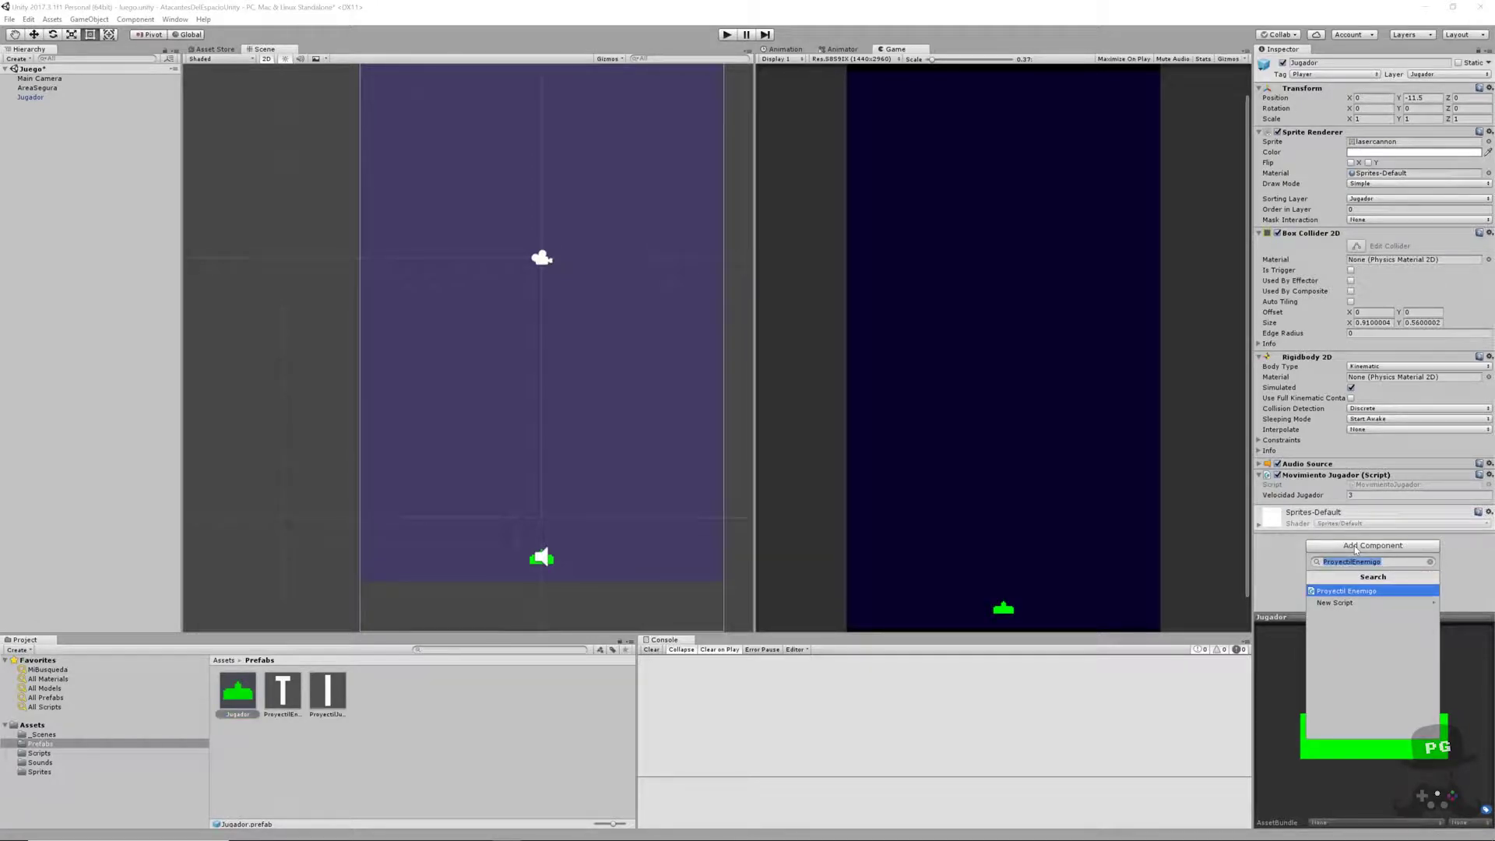
{"action": "type", "text": "Dia"}
{"action": "key", "text": "BackSpace"}
{"action": "type", "text": "s"}
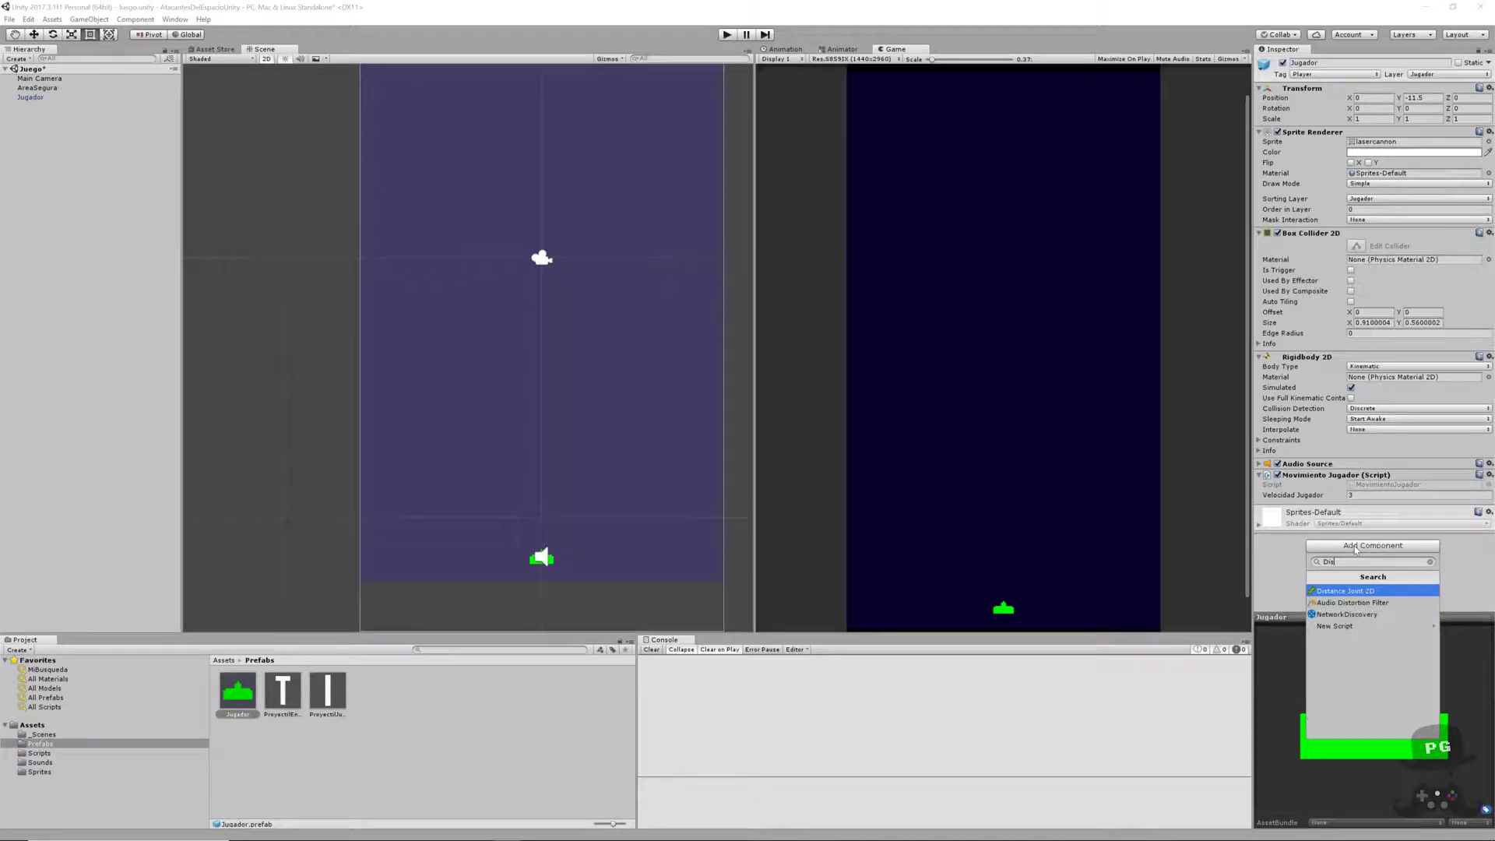
{"action": "type", "text": "paro"}
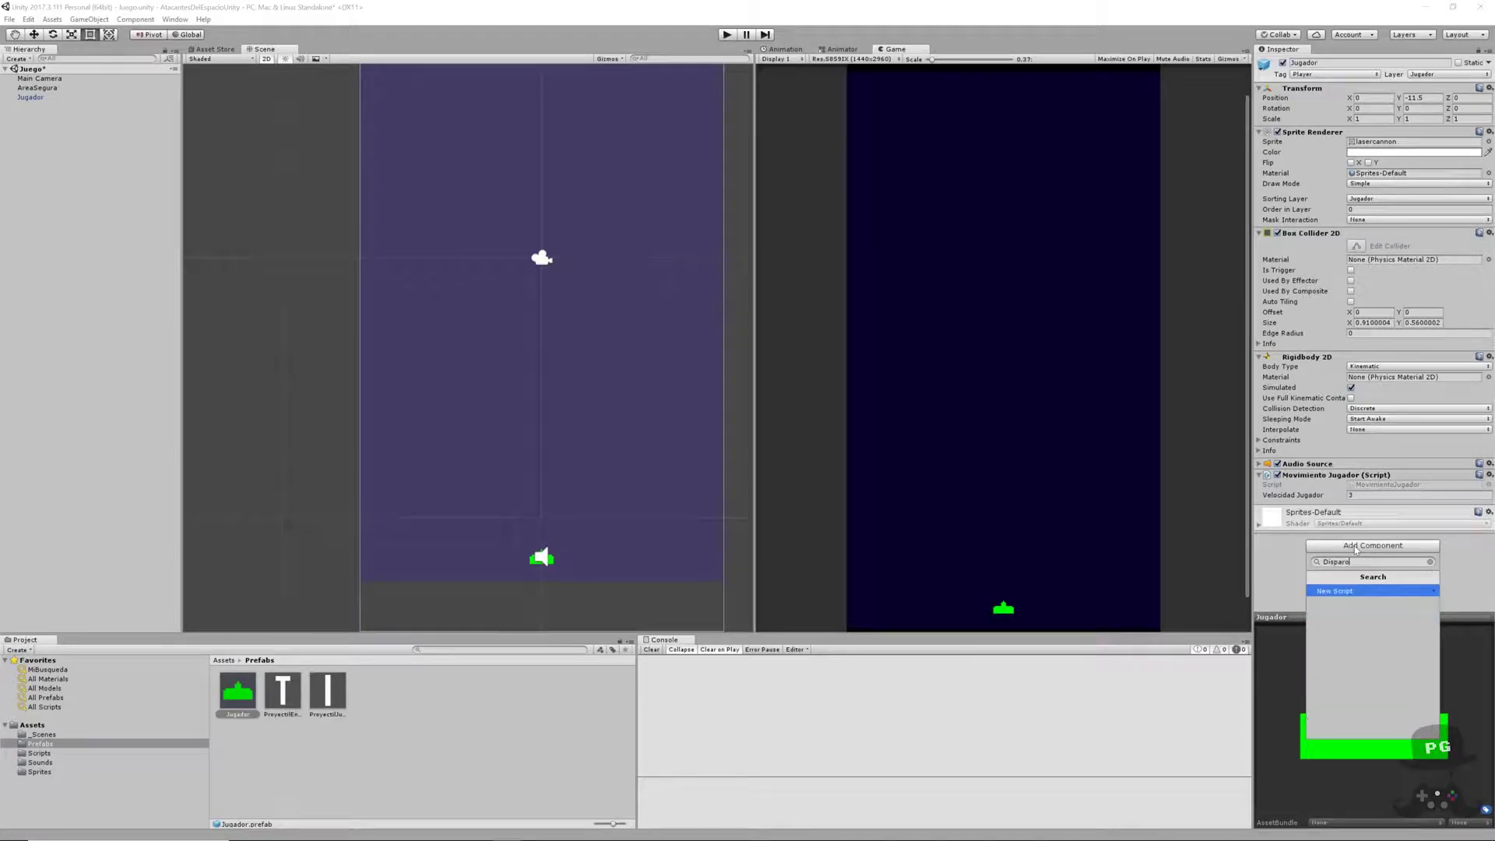
{"action": "type", "text": "Jugador"}
{"action": "key", "text": "Return"}
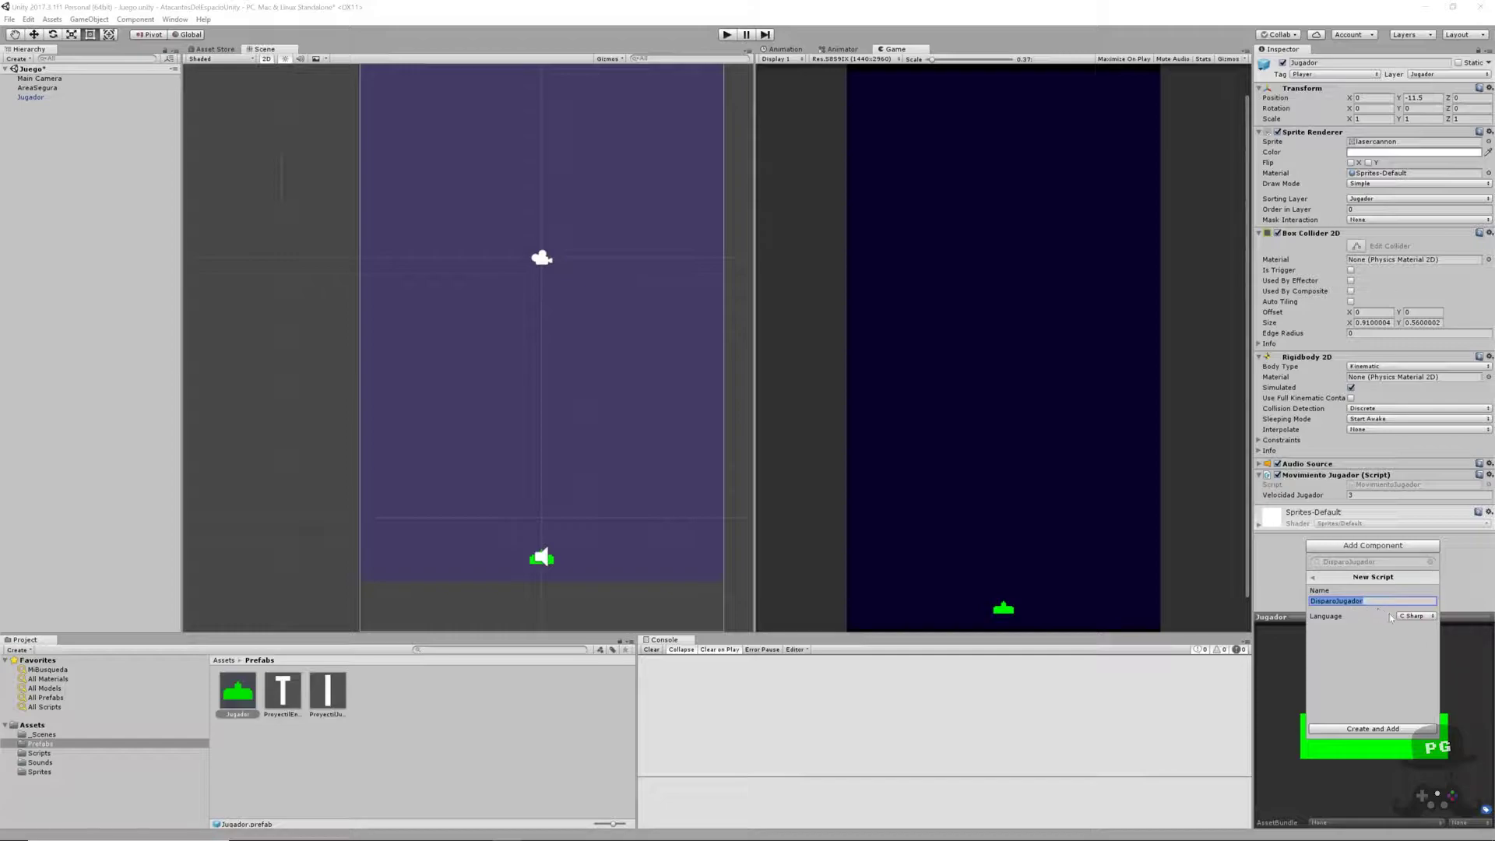
{"action": "left_click", "coordinate": [1368, 727]}
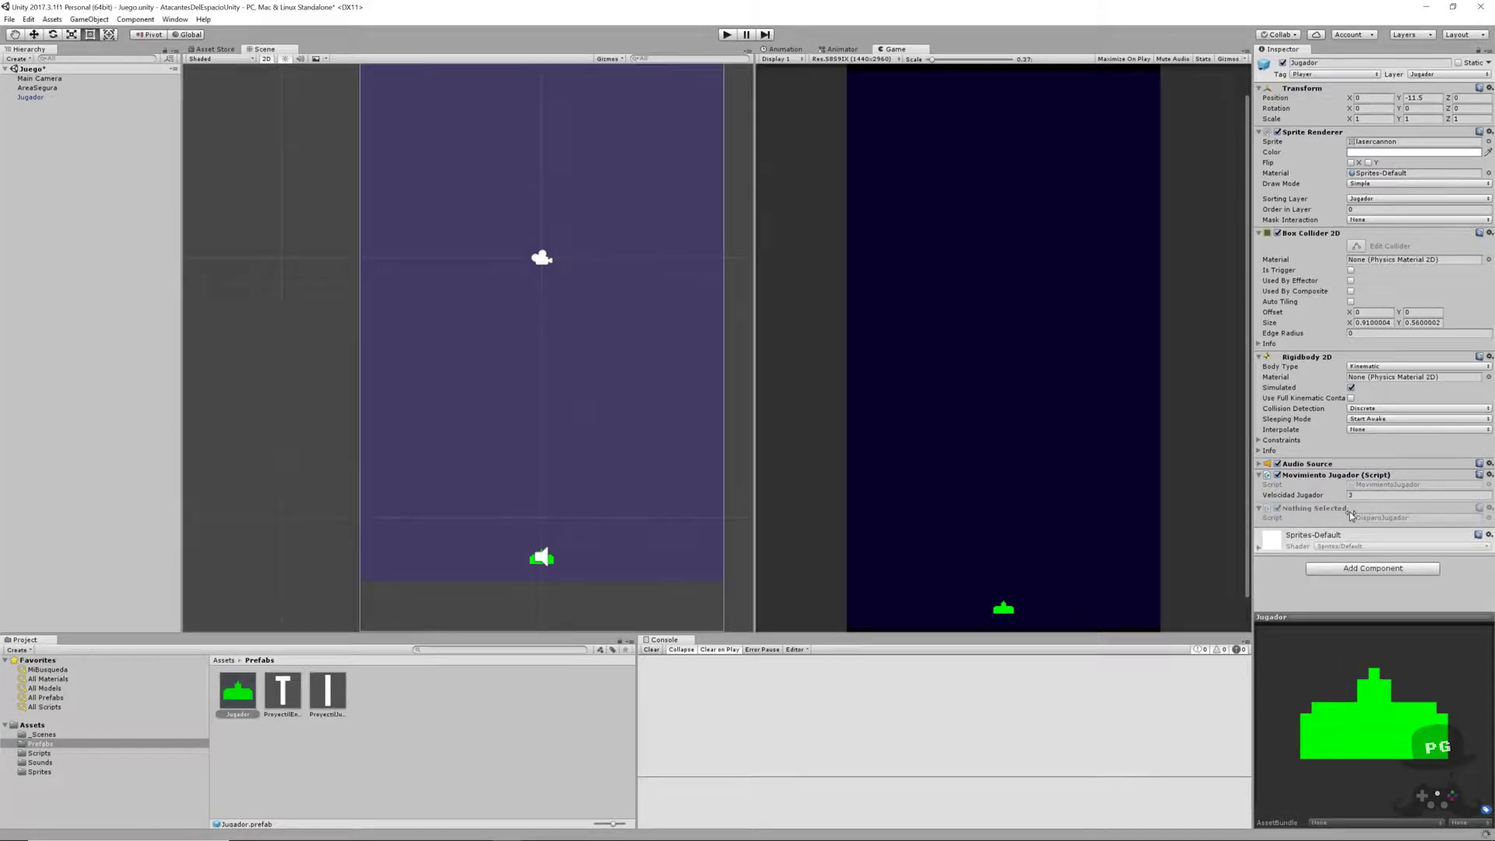
{"action": "left_click", "coordinate": [30, 725]}
{"action": "left_click_drag", "start_coordinate": [463, 693], "coordinate": [327, 693]}
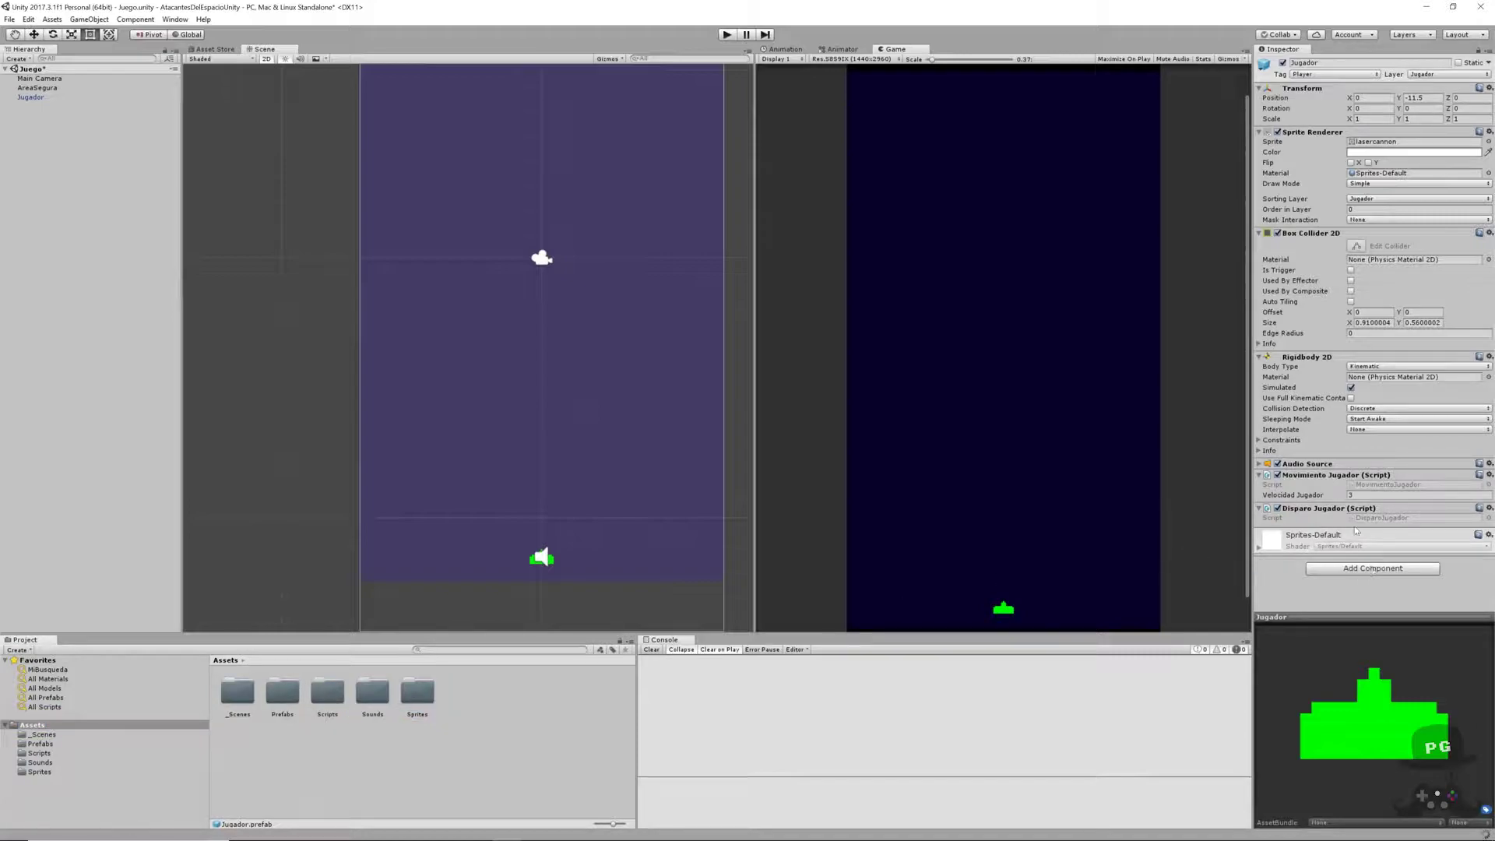
{"action": "left_click", "coordinate": [1382, 518]}
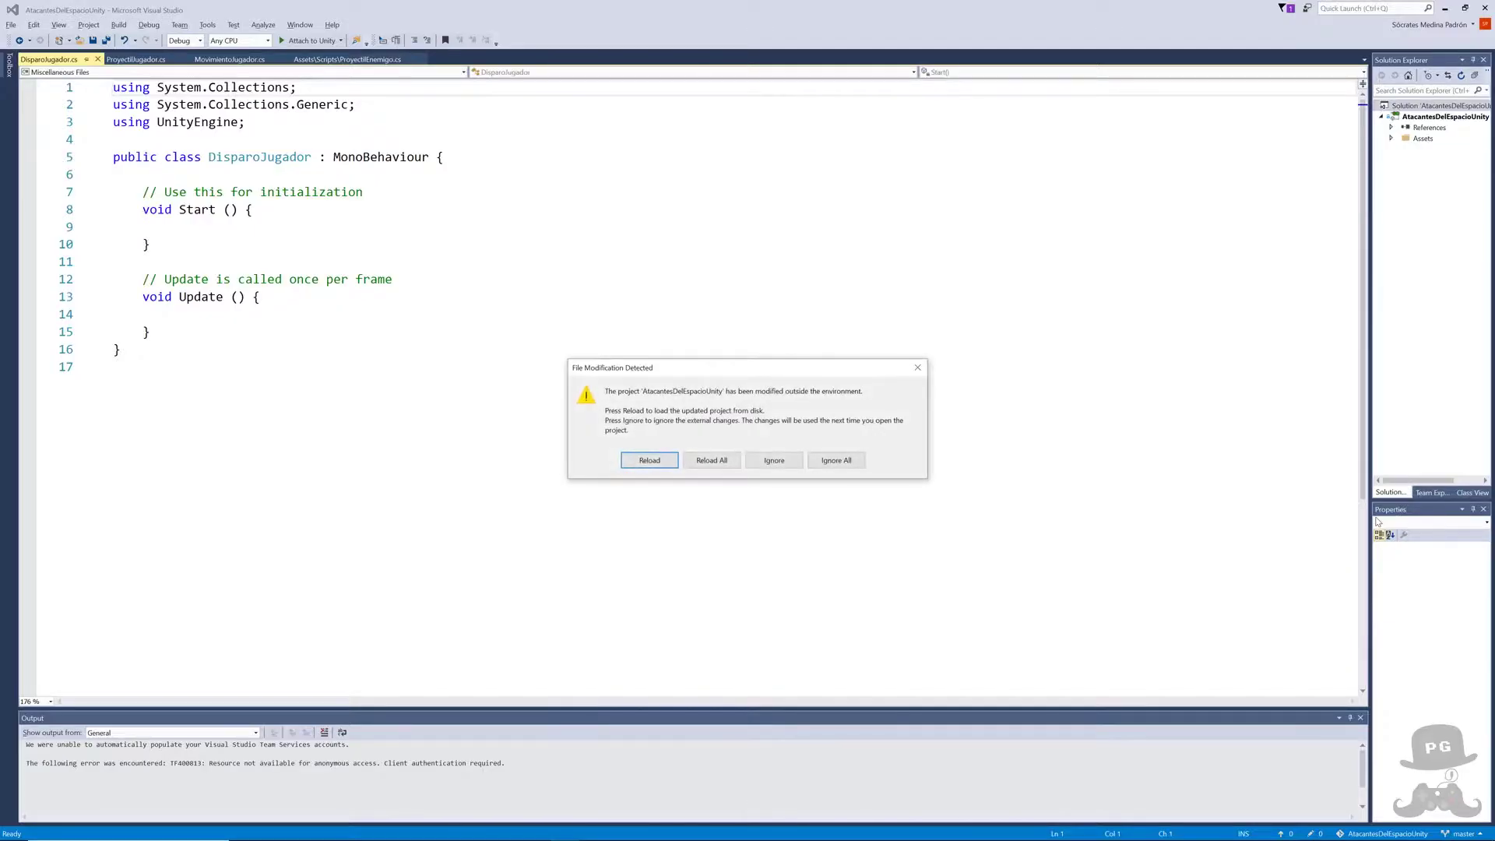
- Paste tooltipped fields proyectilesPermitidos = 1, fireRate = 1f, proyectilJugador and sonidoDisparo into DisparoJugador
{"action": "left_click", "coordinate": [711, 460]}
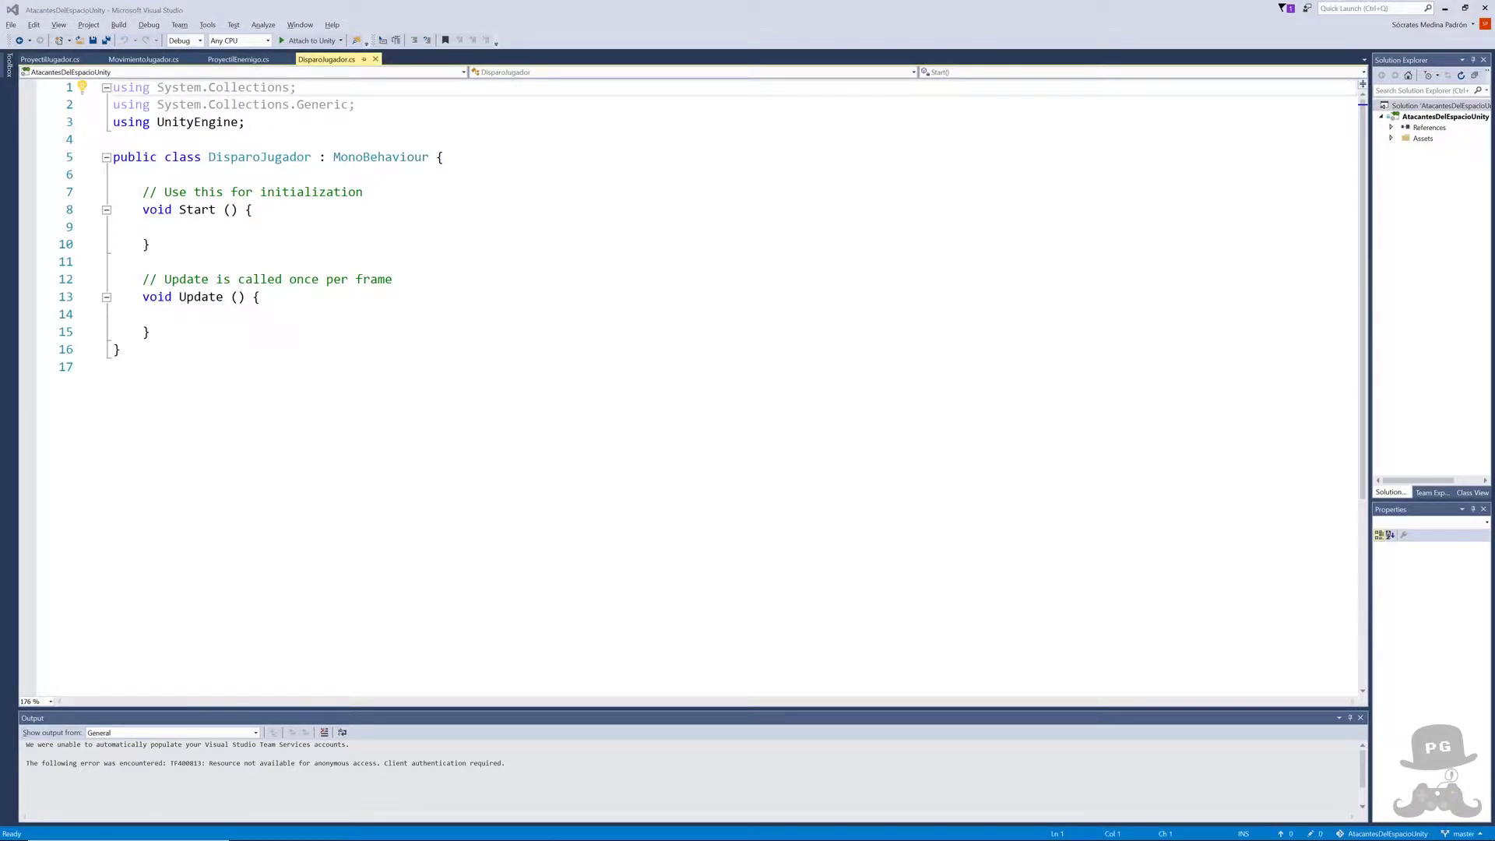
{"action": "left_click", "coordinate": [143, 174]}
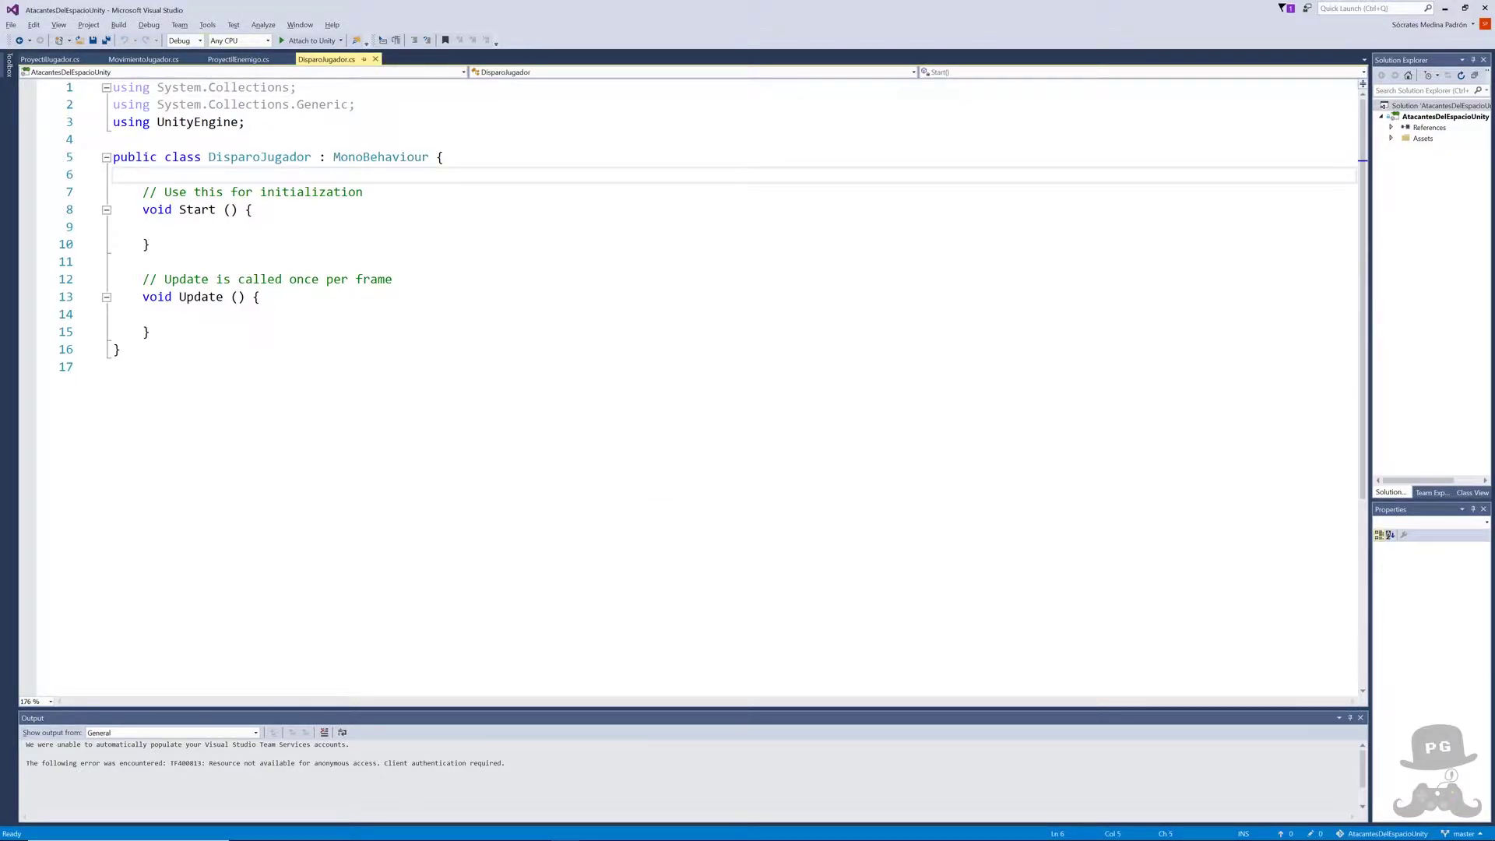
{"action": "key", "text": "Return"}
{"action": "type", "text": "[Tooltip(\"Número de proyectiles permitidos en escena\")]     public int proyectilesPermitidos = 1;     [Tooltip(\"Tiempo minimo entre cada disparo (segundos)\")]     public float fireRate = 1f;     [Tooltip(\"Prefab del proyectil del Jugador\")]     public GameObject proyectilJugador;     [Tooltip(\"Sonido del proyectil del Jugador\")]     public AudioClip sonidoDisparo;"}
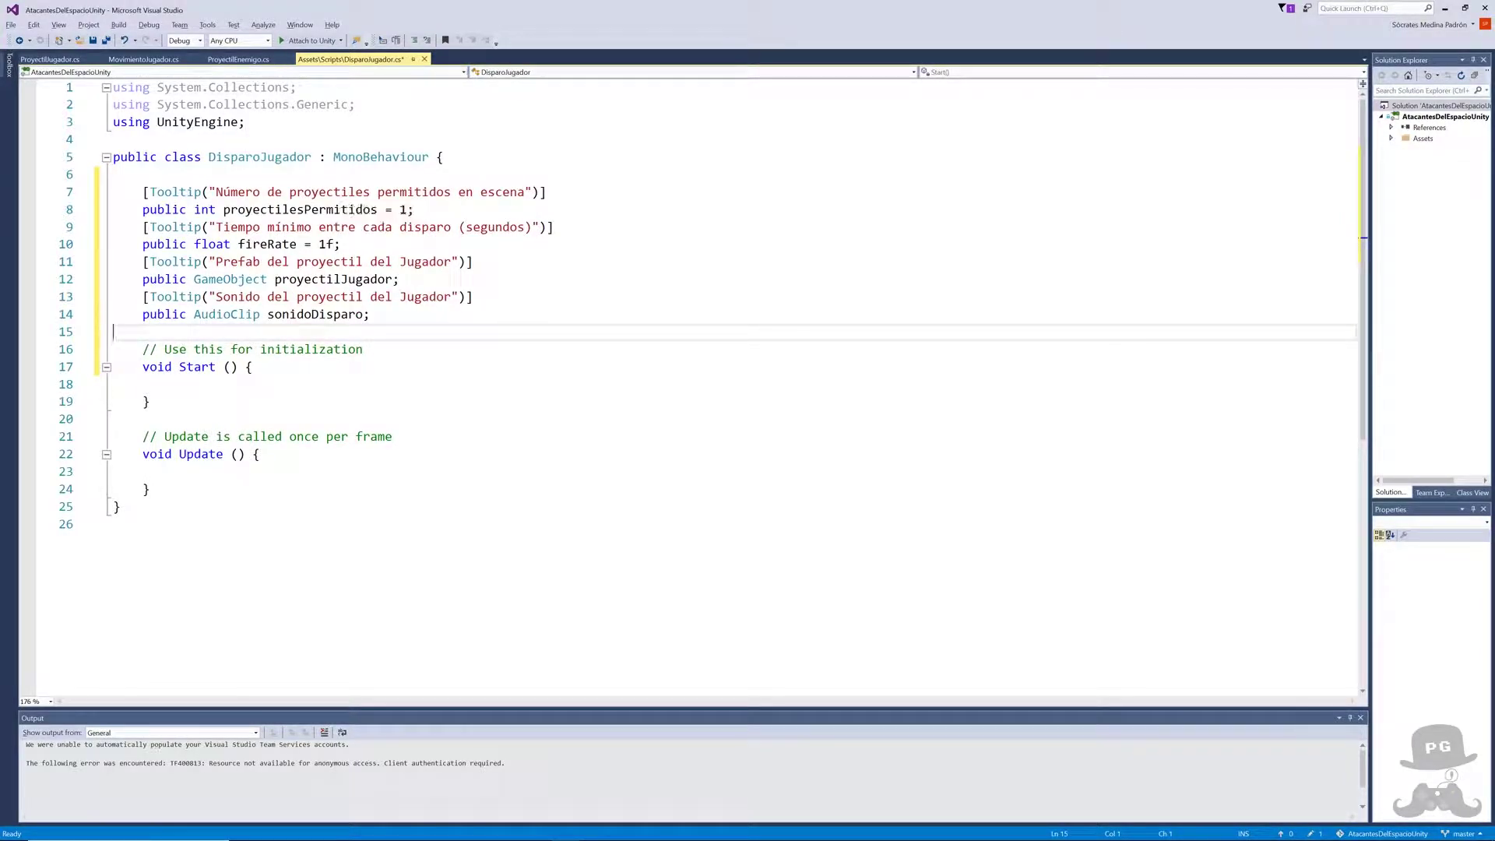
{"action": "double_click", "coordinate": [267, 211]}
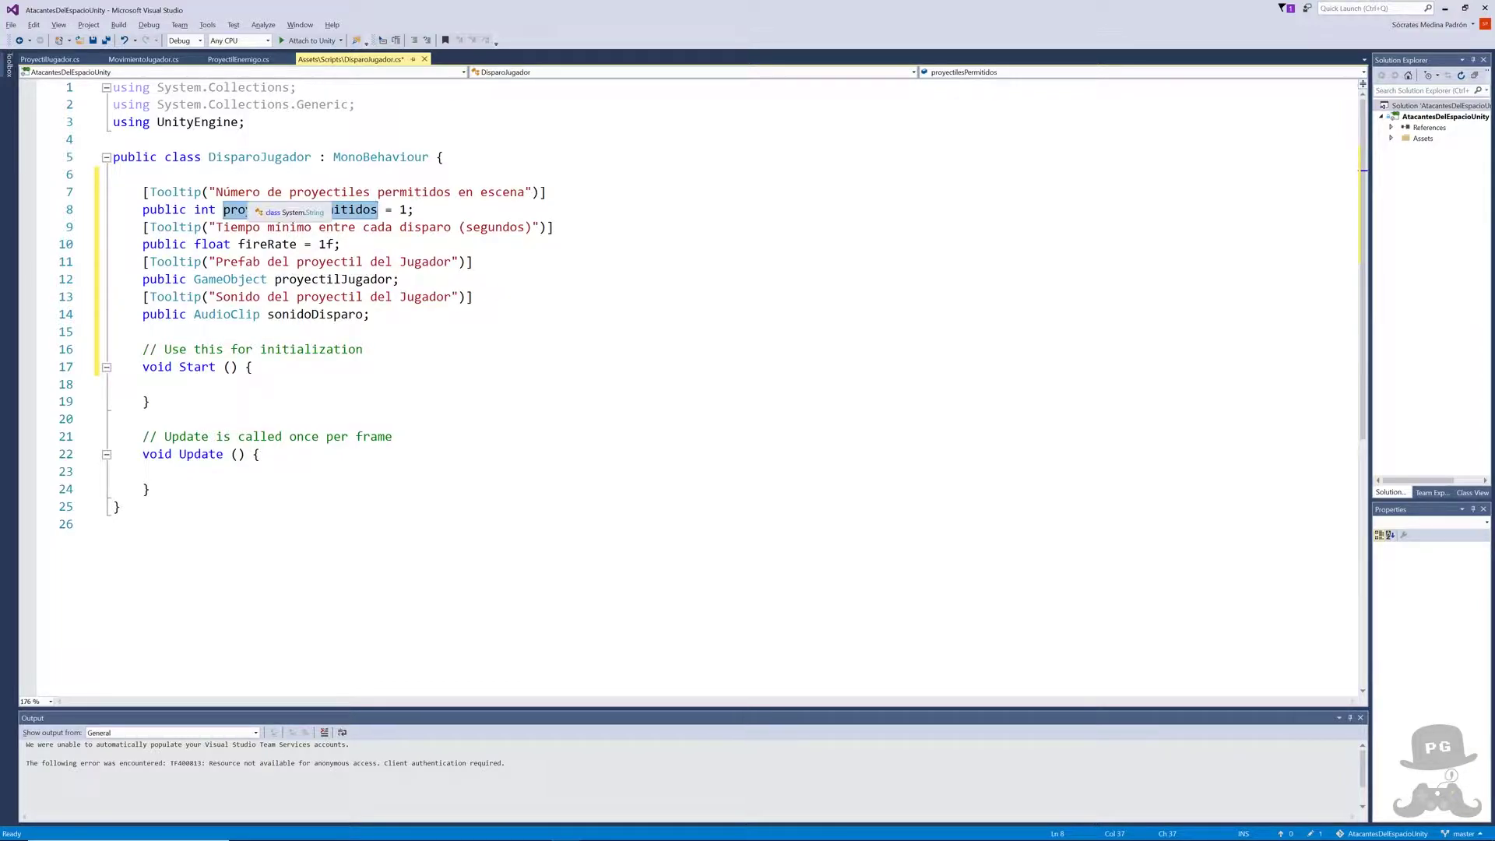
{"action": "left_click_drag", "start_coordinate": [407, 209], "coordinate": [393, 210]}
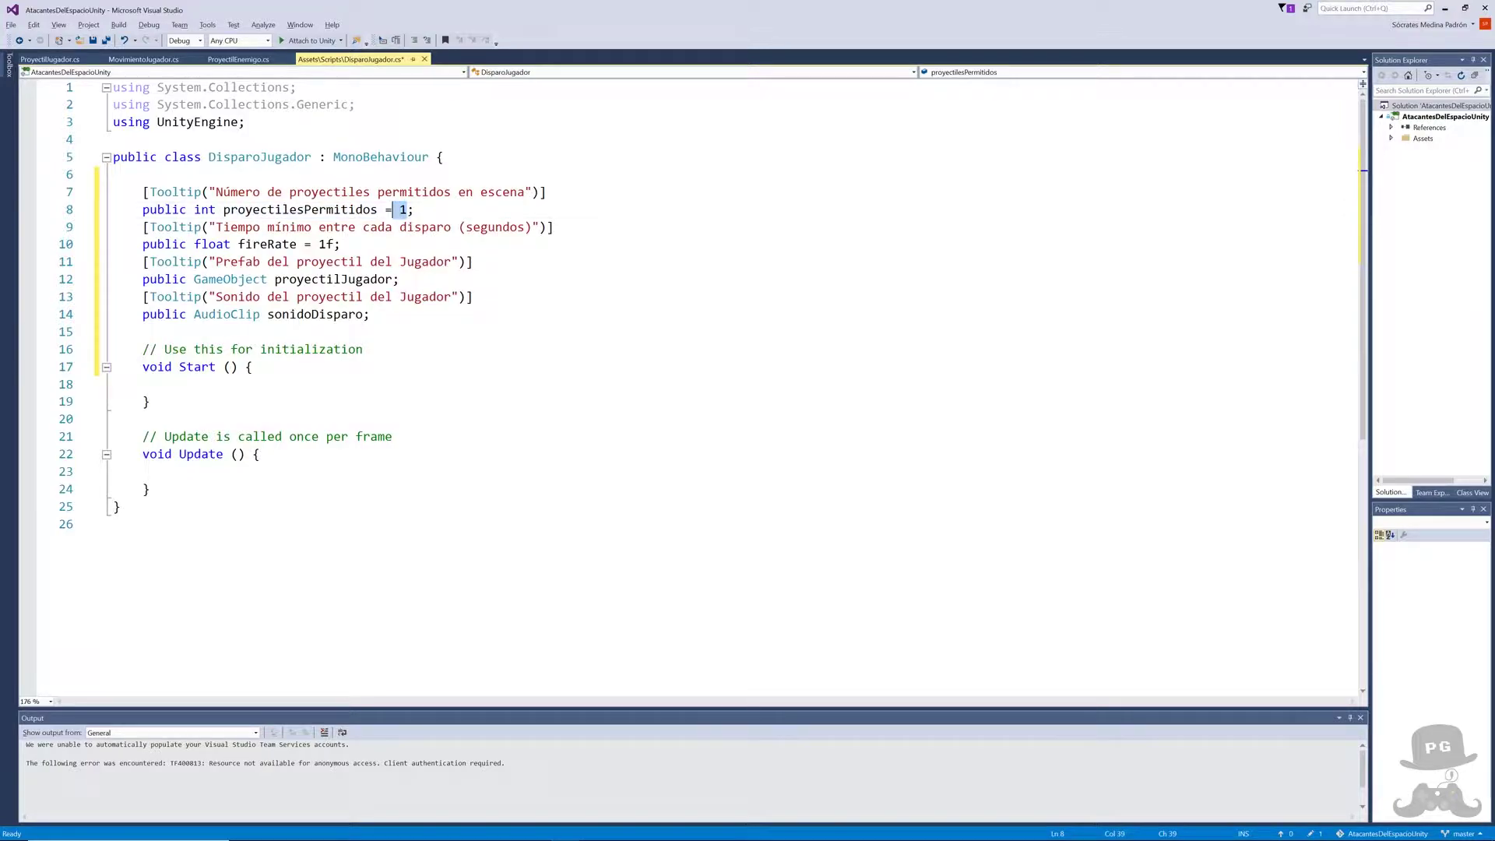
{"action": "left_click", "coordinate": [401, 209]}
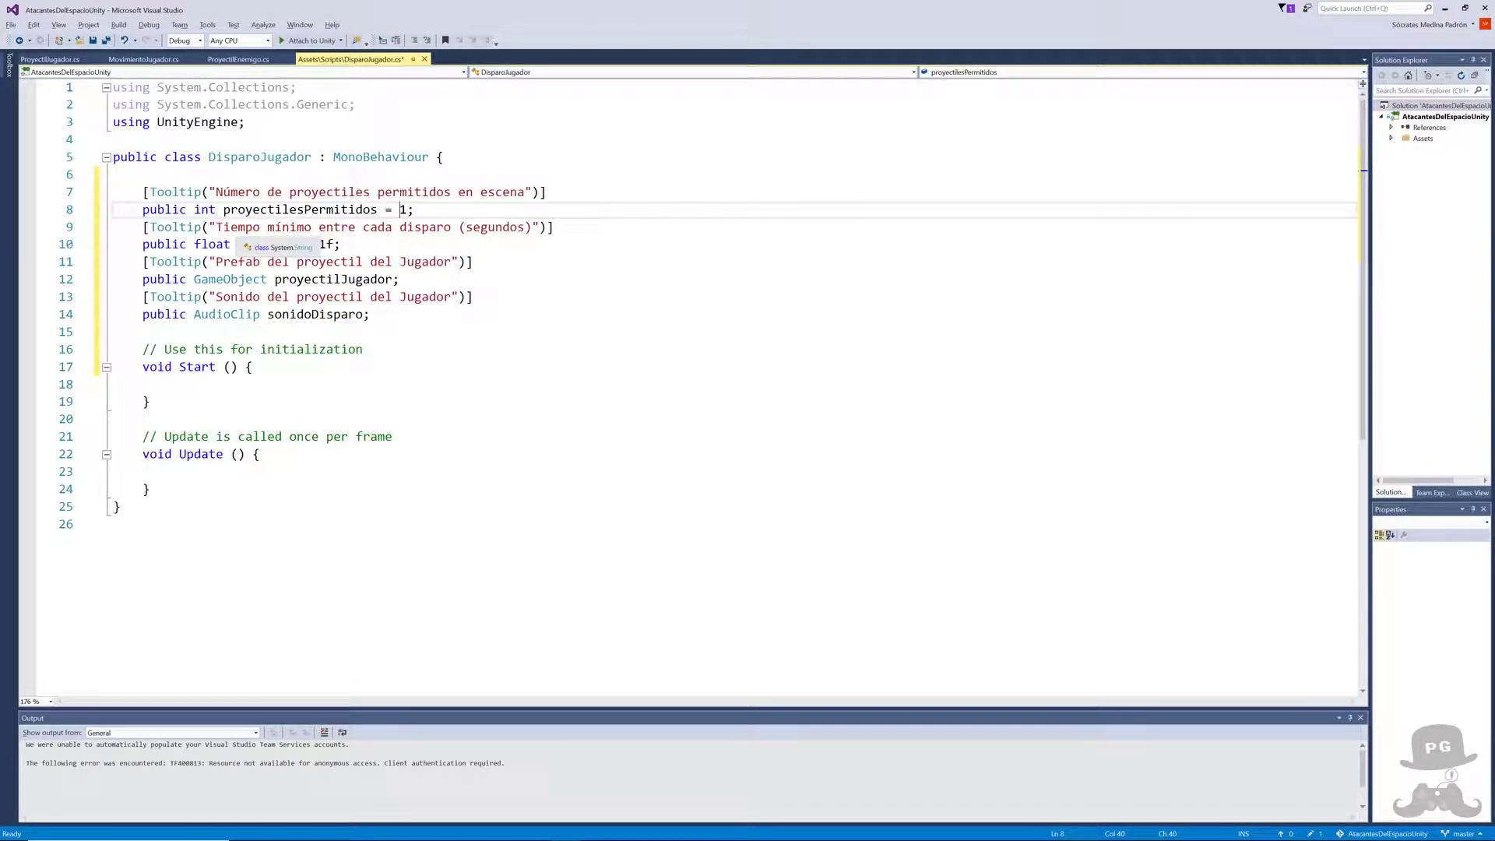
{"action": "double_click", "coordinate": [326, 244]}
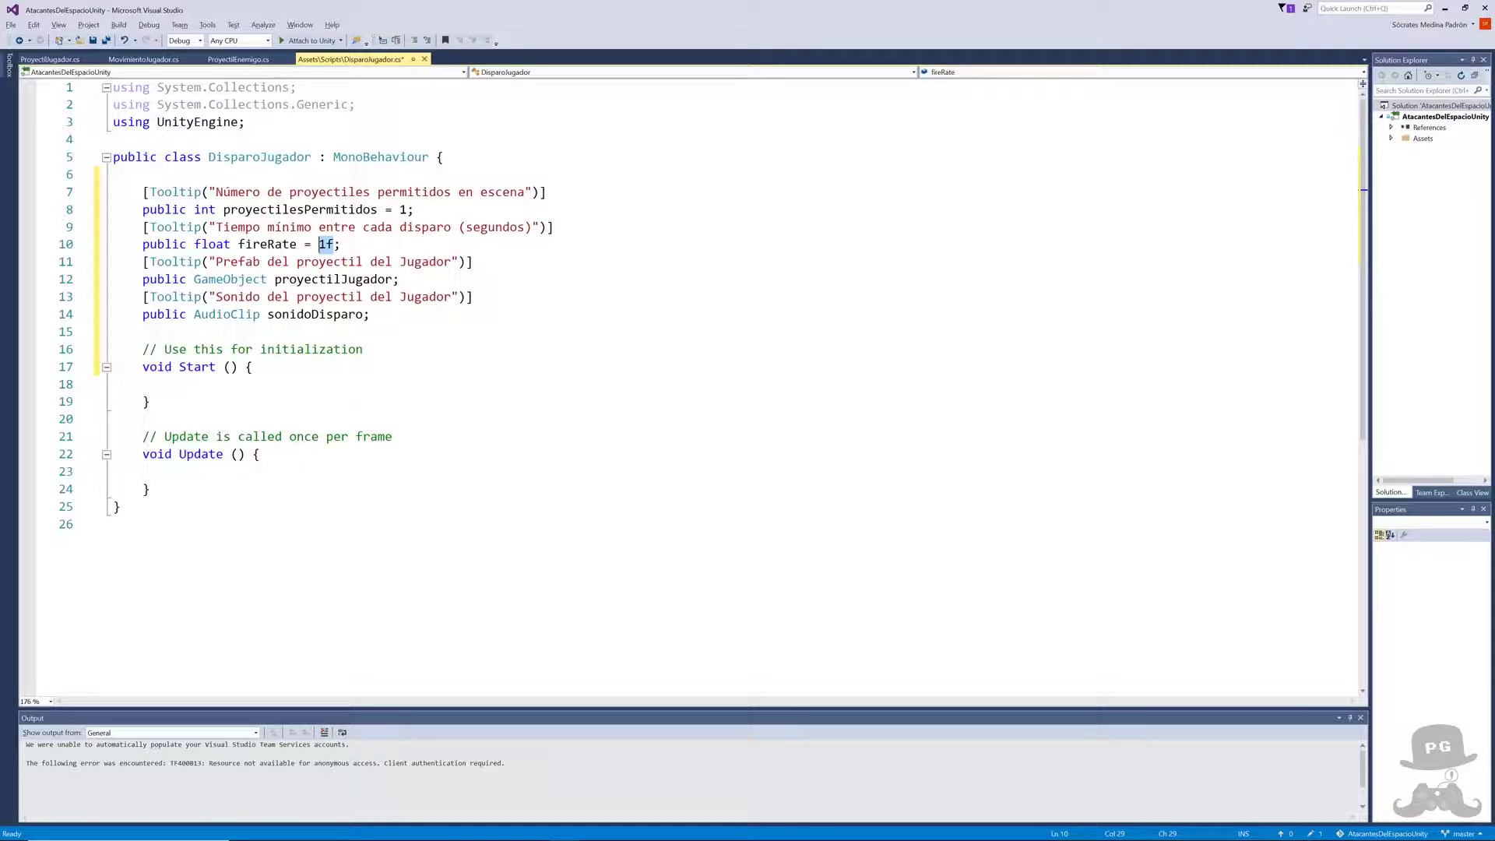
{"action": "double_click", "coordinate": [403, 210]}
{"action": "mouse_move", "coordinate": [230, 280]}
{"action": "mouse_move", "coordinate": [334, 214]}
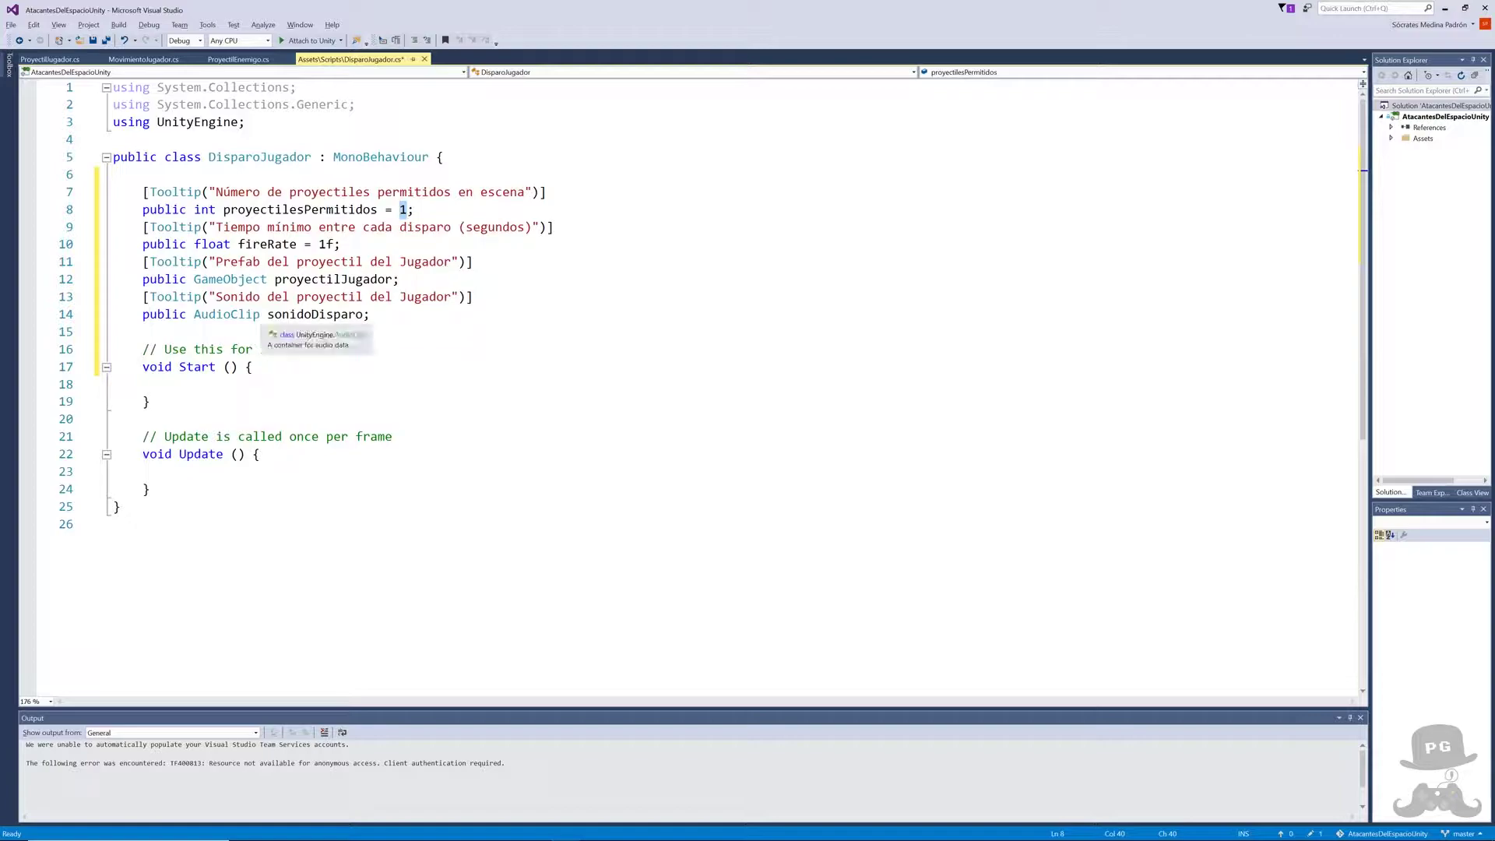
- Add a private AudioSource myAudioSource declaration below the public fields
{"action": "left_click", "coordinate": [350, 331]}
{"action": "key", "text": "Return"}
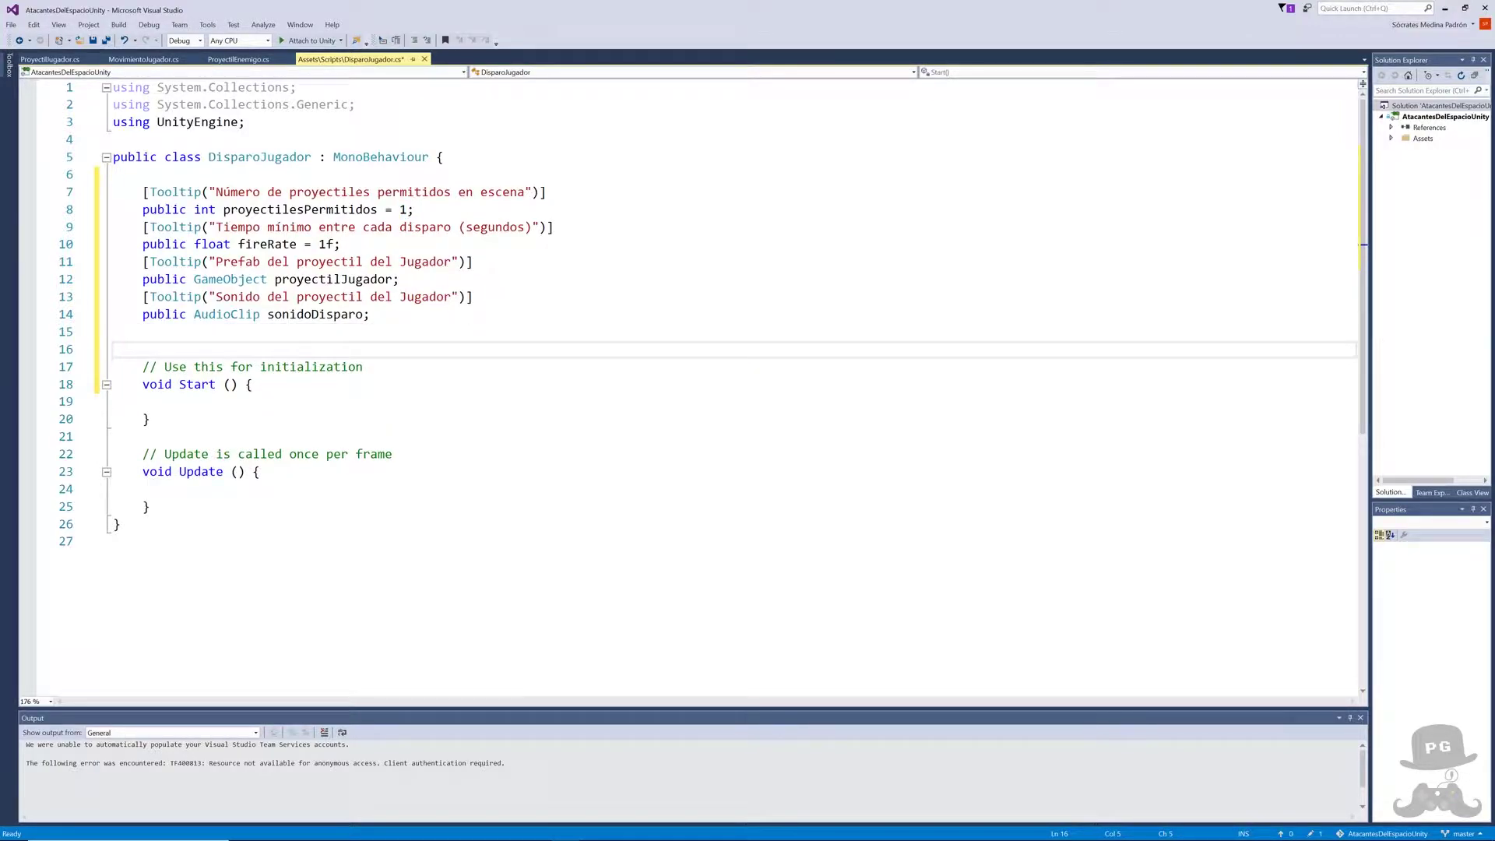
{"action": "type", "text": "private AudioSource myAudioSource;"}
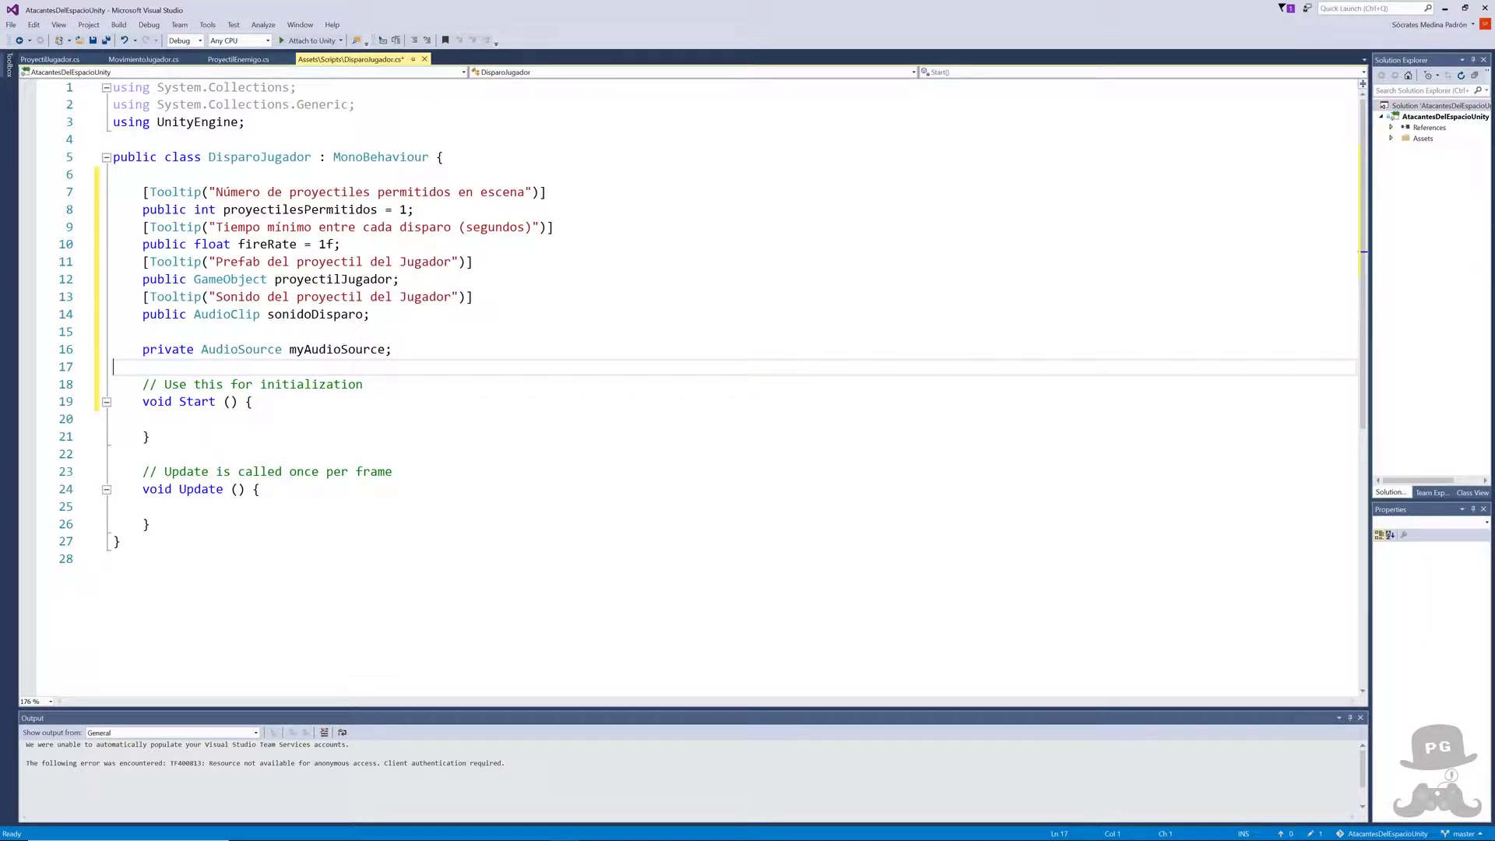
{"action": "key", "text": "alt+Tab"}
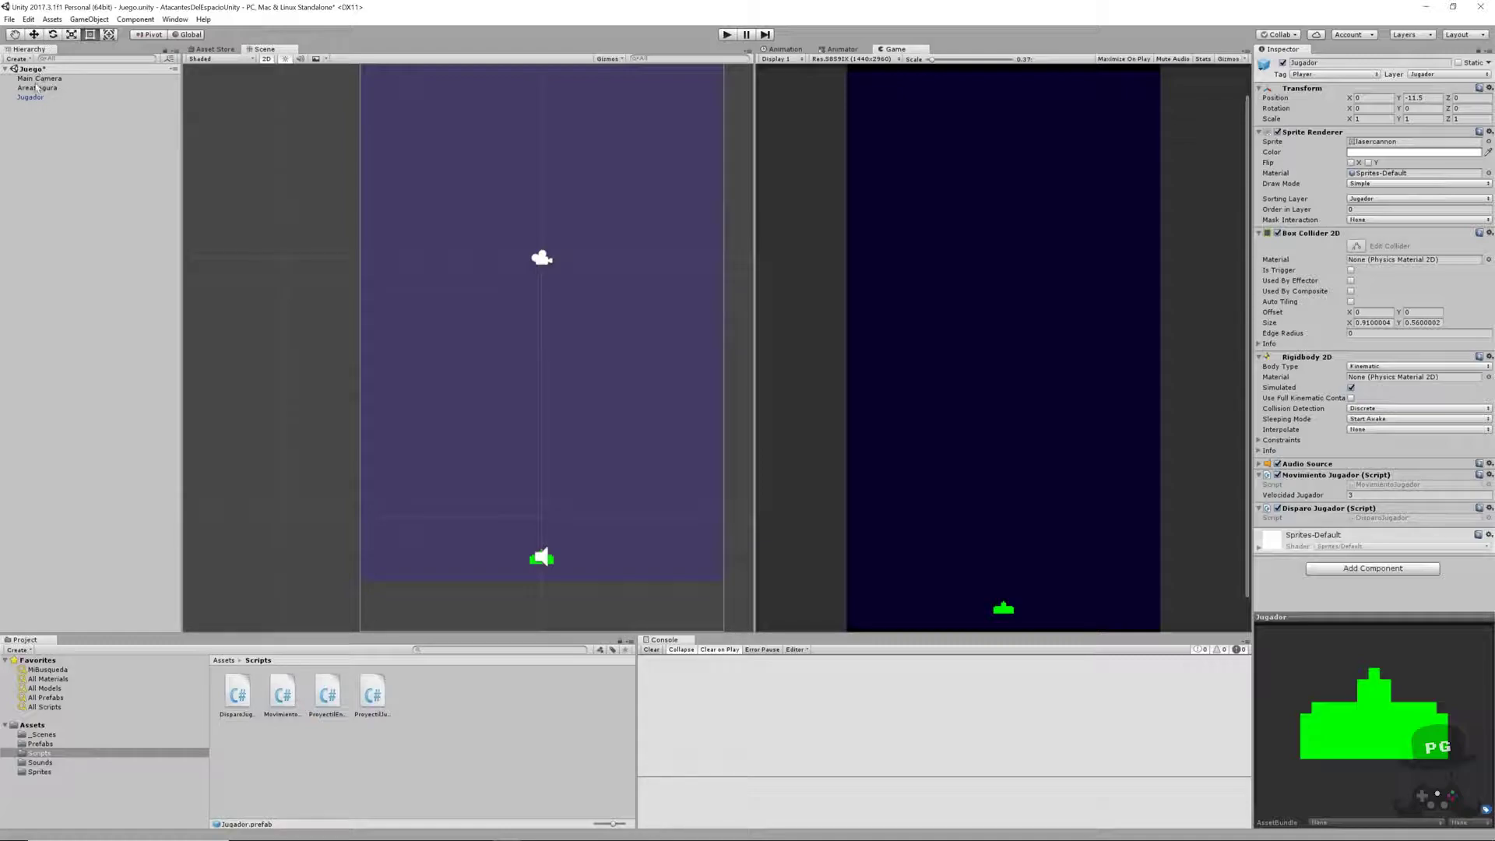
- Inspect Jugador's Audio Source, which has no AudioClip assigned, then return to Visual Studio
{"action": "left_click", "coordinate": [31, 98]}
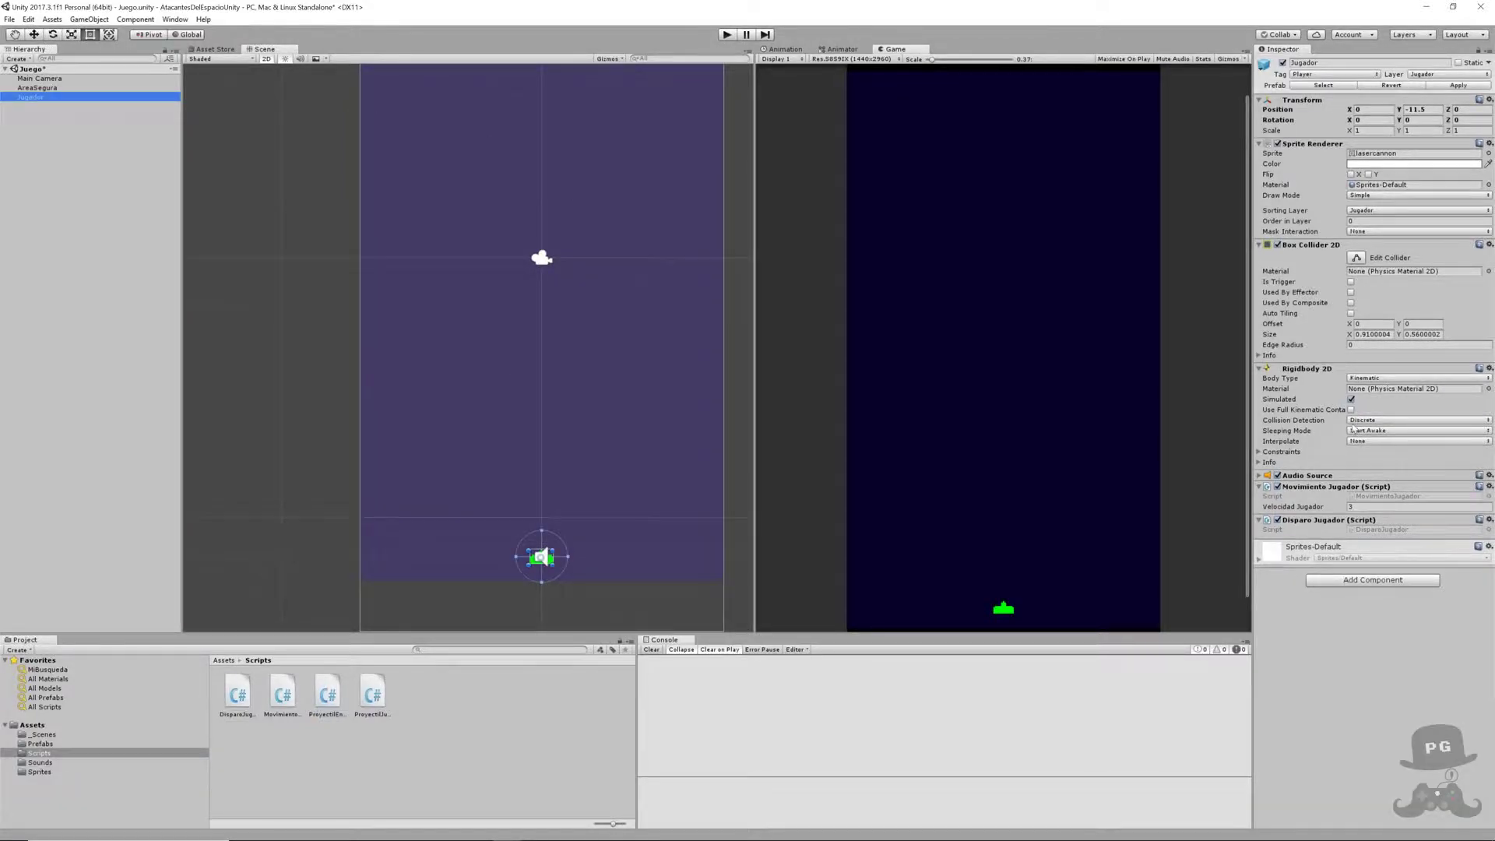
{"action": "left_click", "coordinate": [1259, 475]}
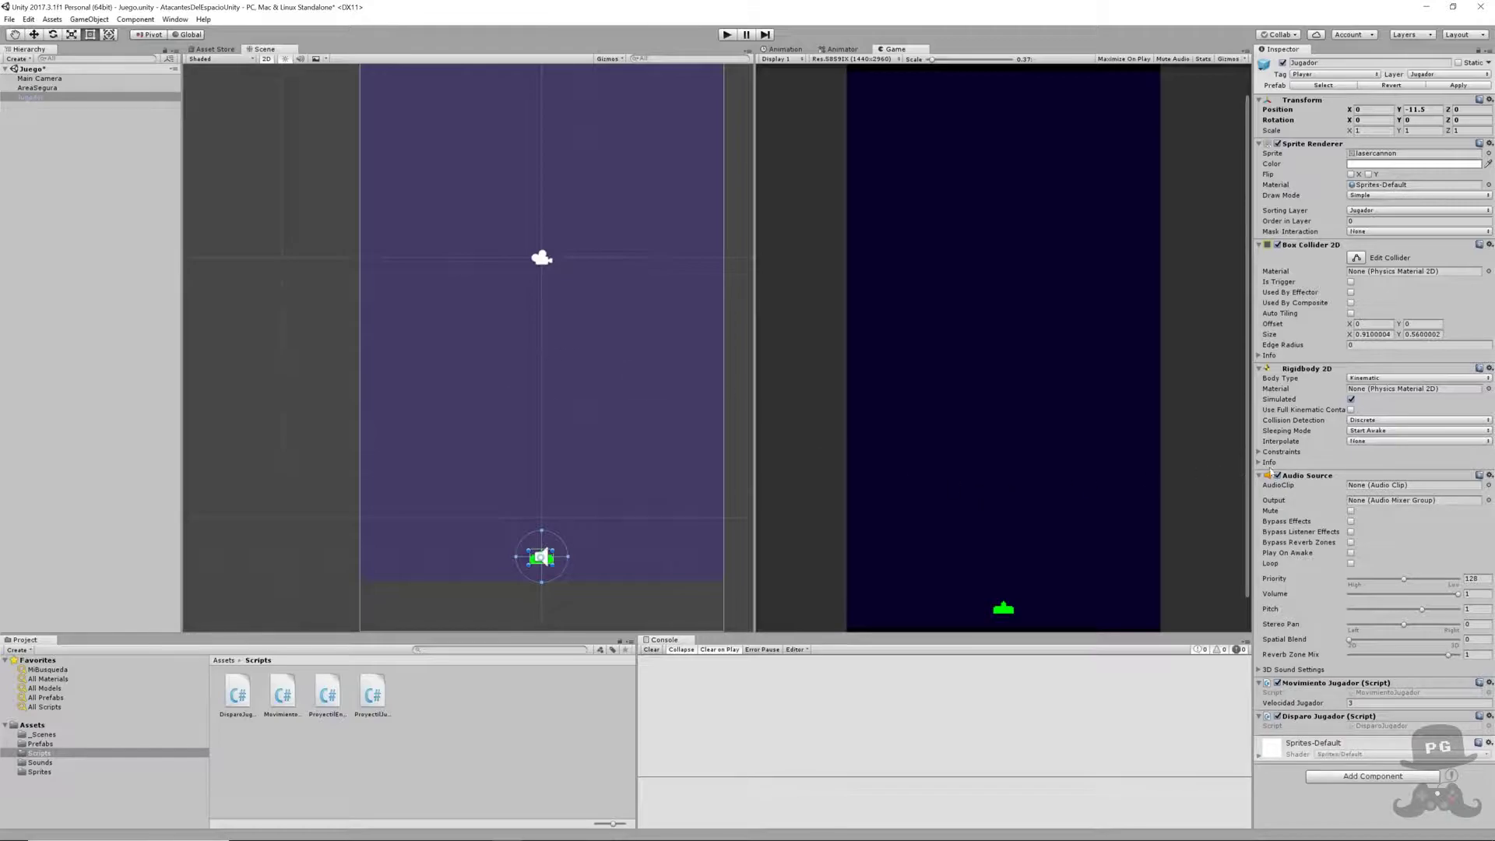
{"action": "key", "text": "alt+Tab"}
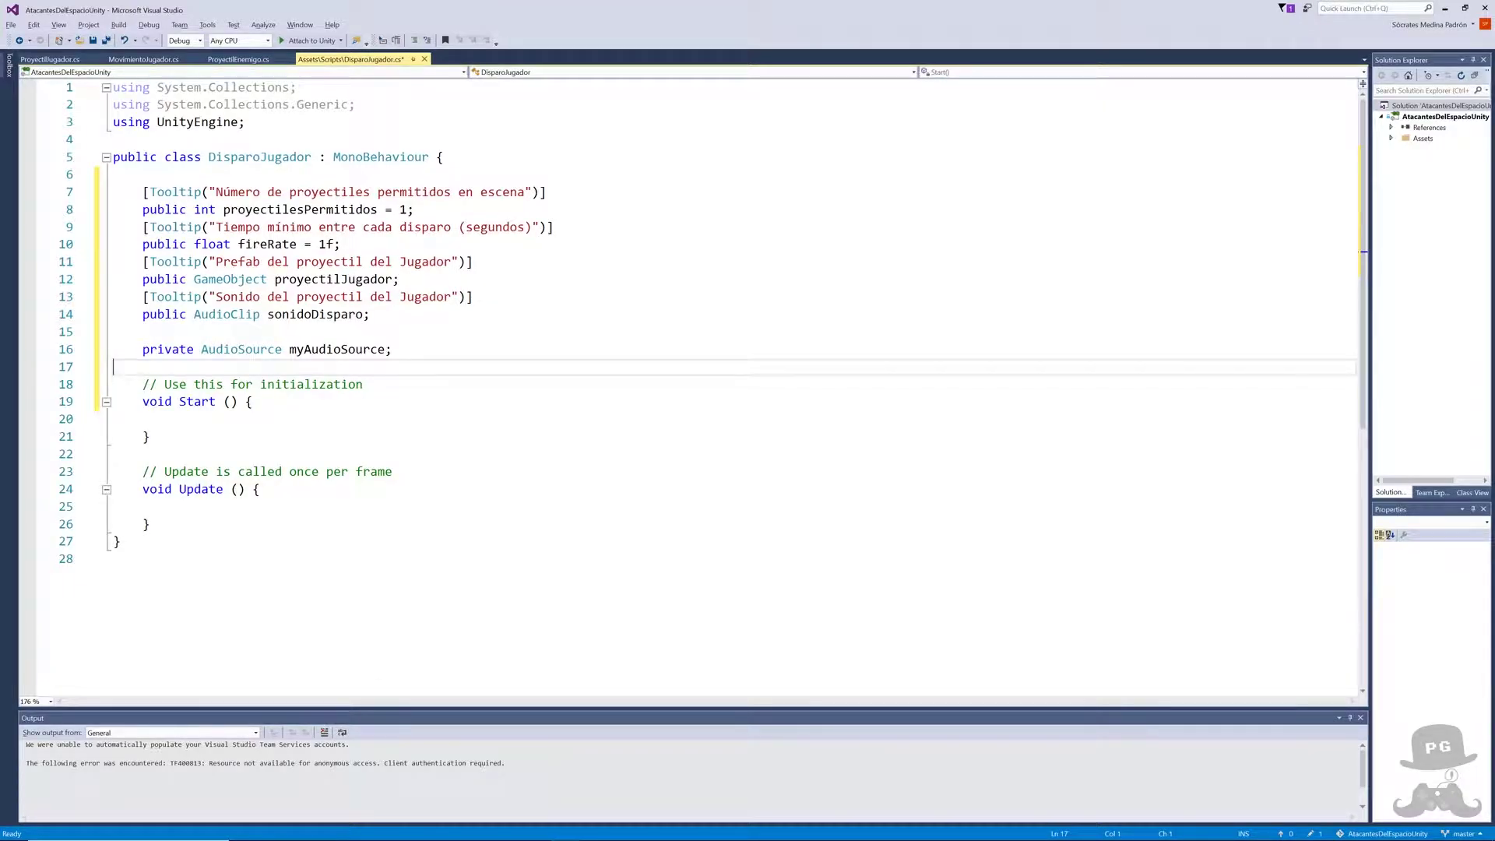
- Write myAudioSource = GetComponent<AudioSource>(); inside Start()
{"action": "left_click", "coordinate": [143, 418]}
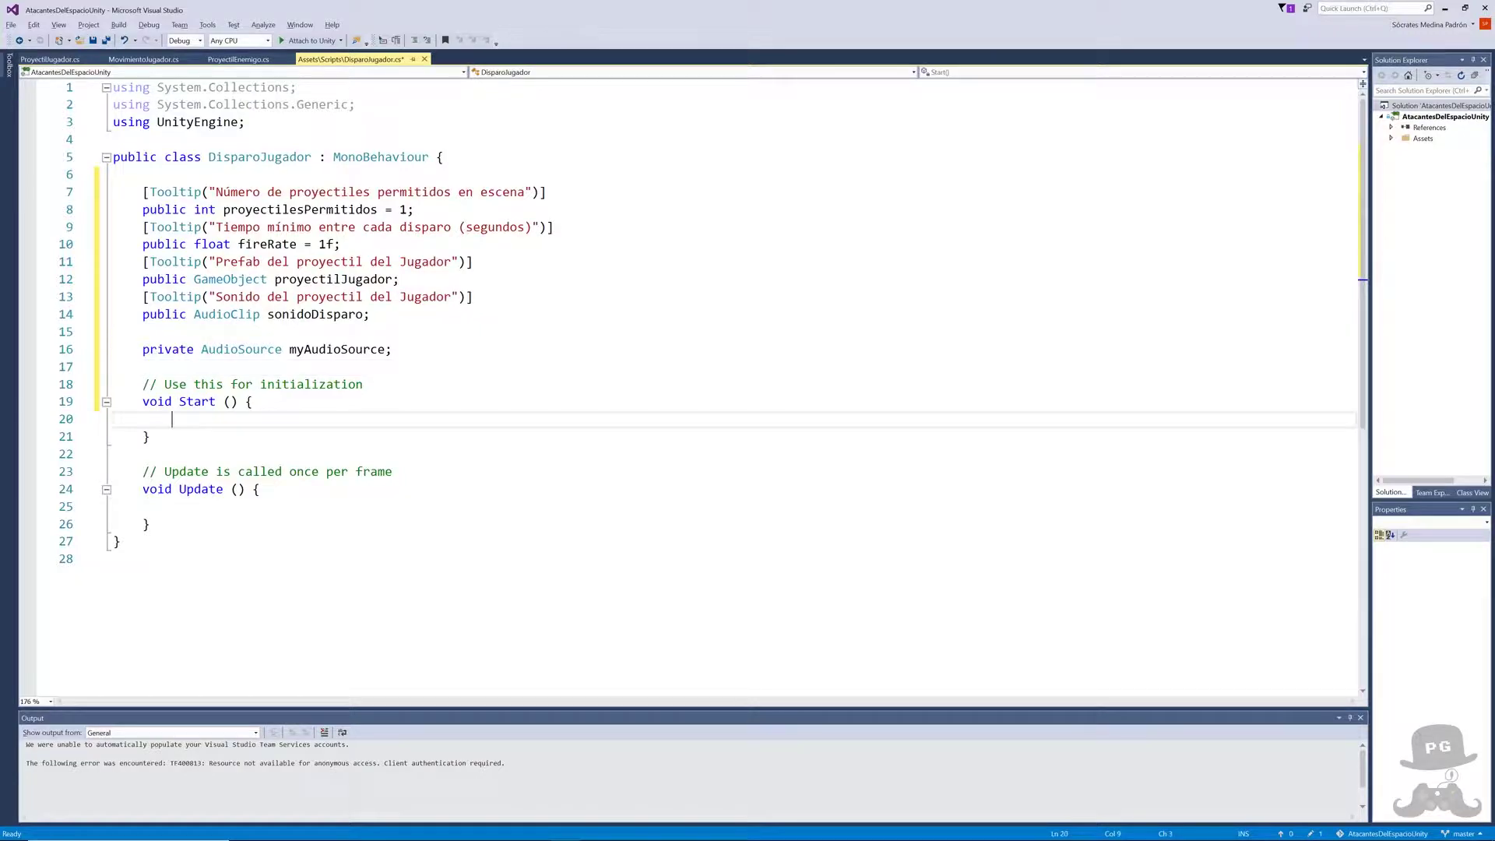
{"action": "type", "text": "my"}
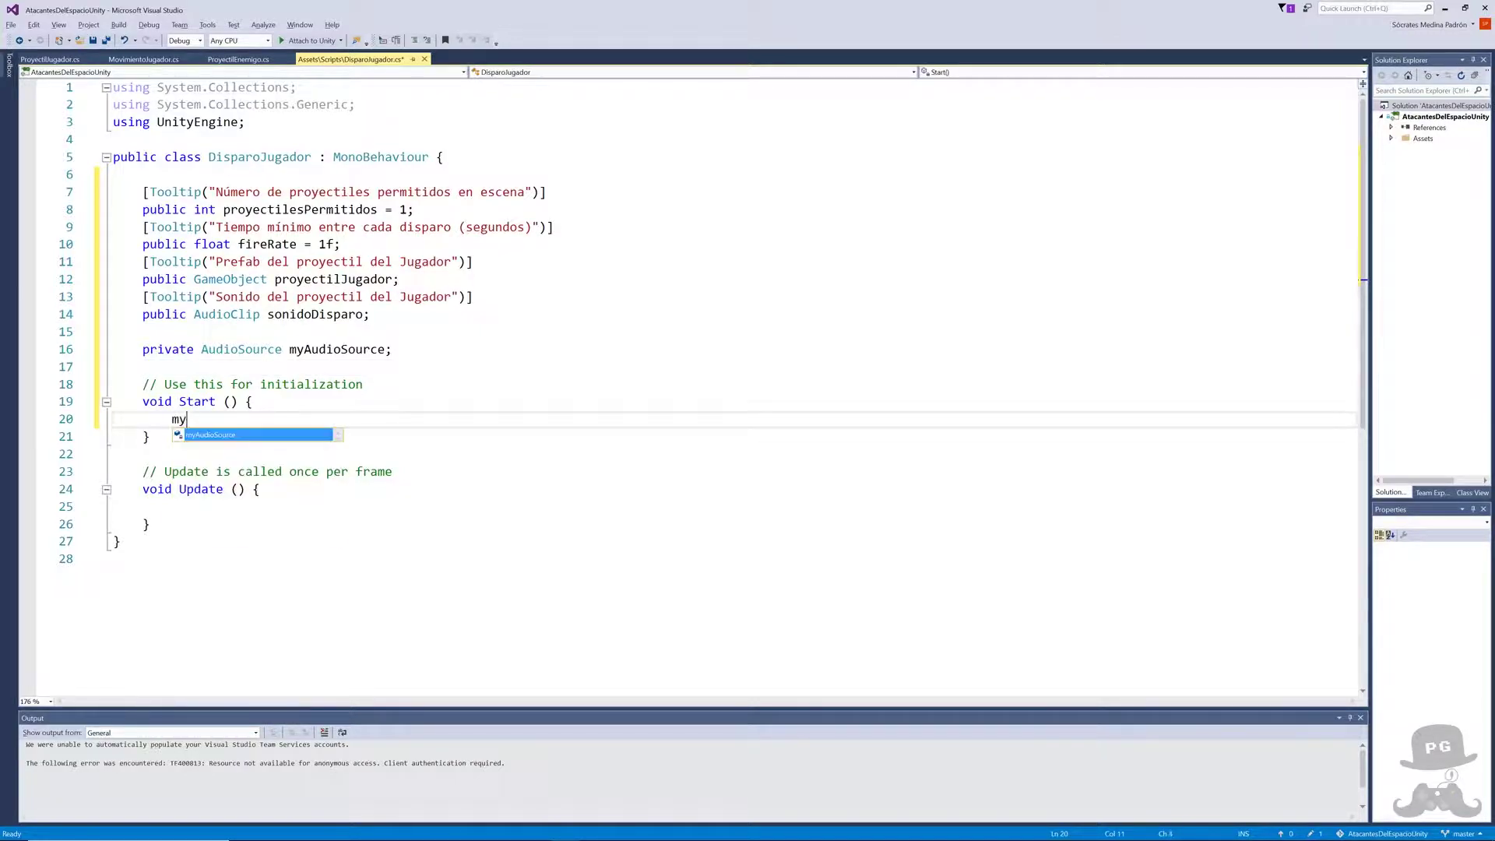
{"action": "key", "text": "Tab"}
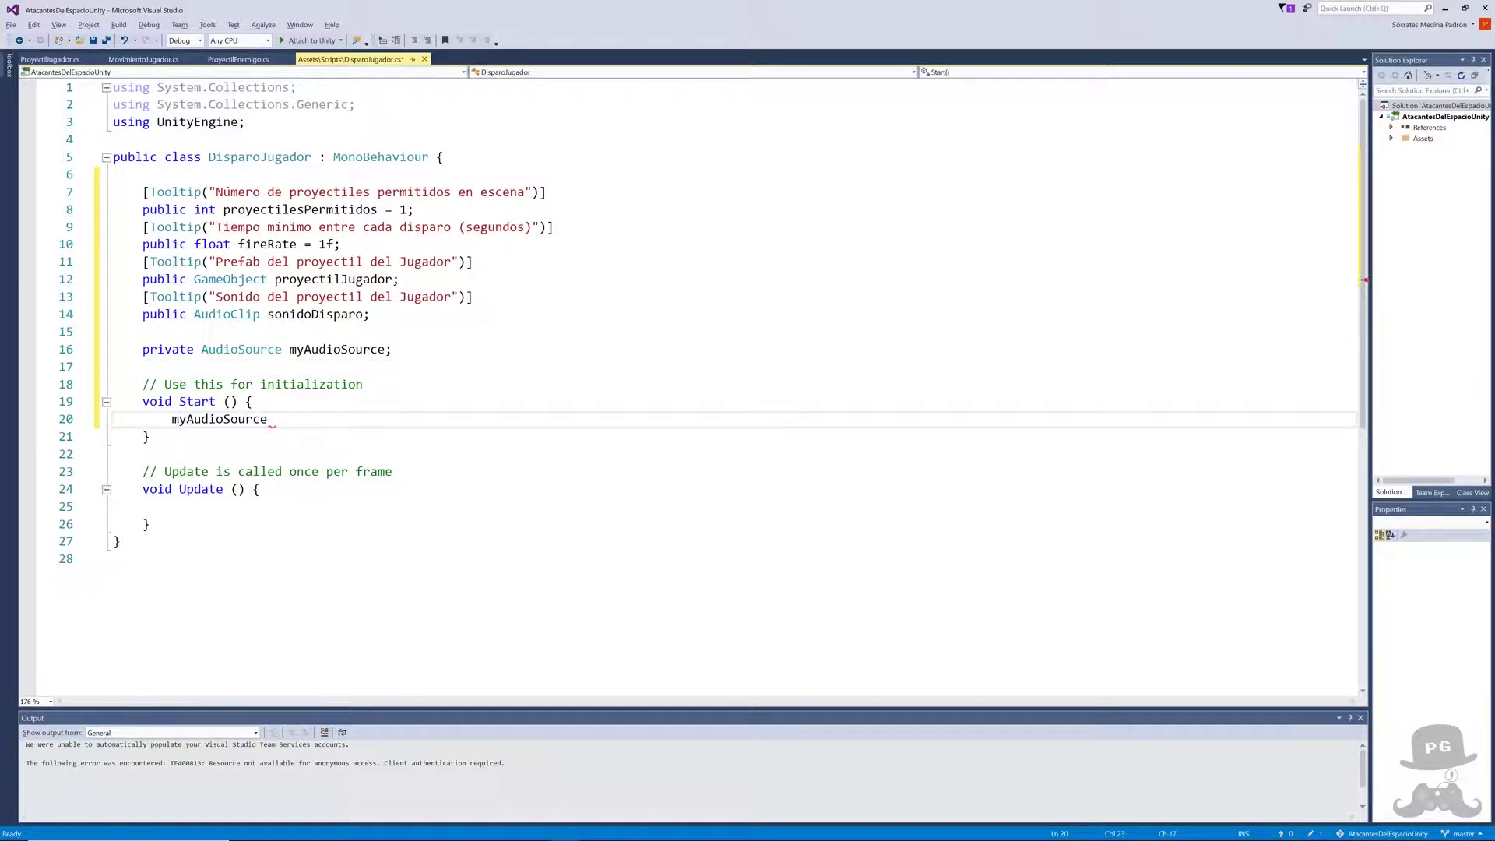
{"action": "type", "text": "= Get"}
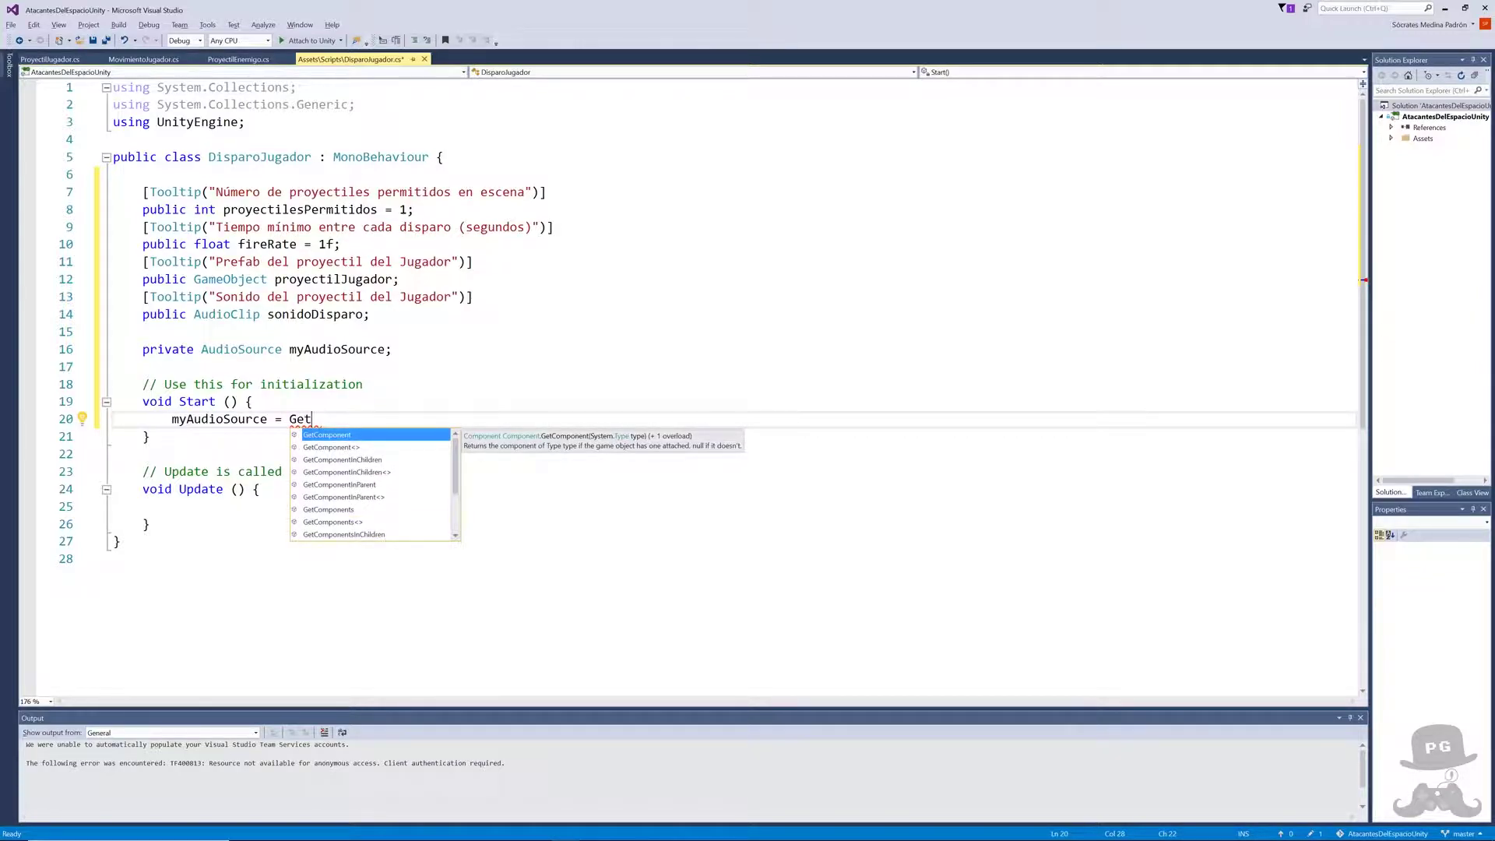
{"action": "key", "text": "Down"}
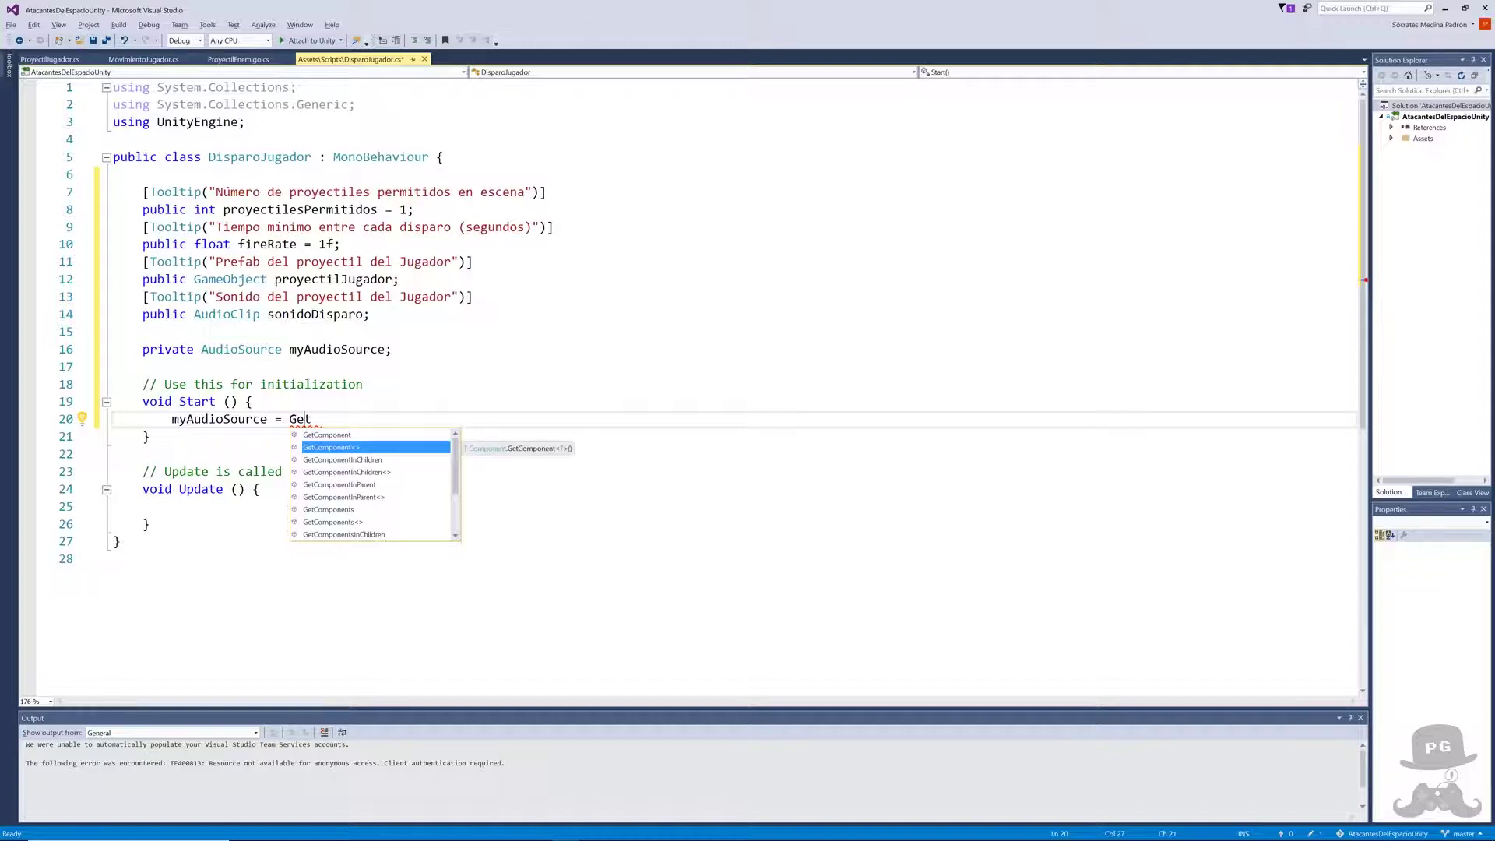
{"action": "key", "text": "Tab"}
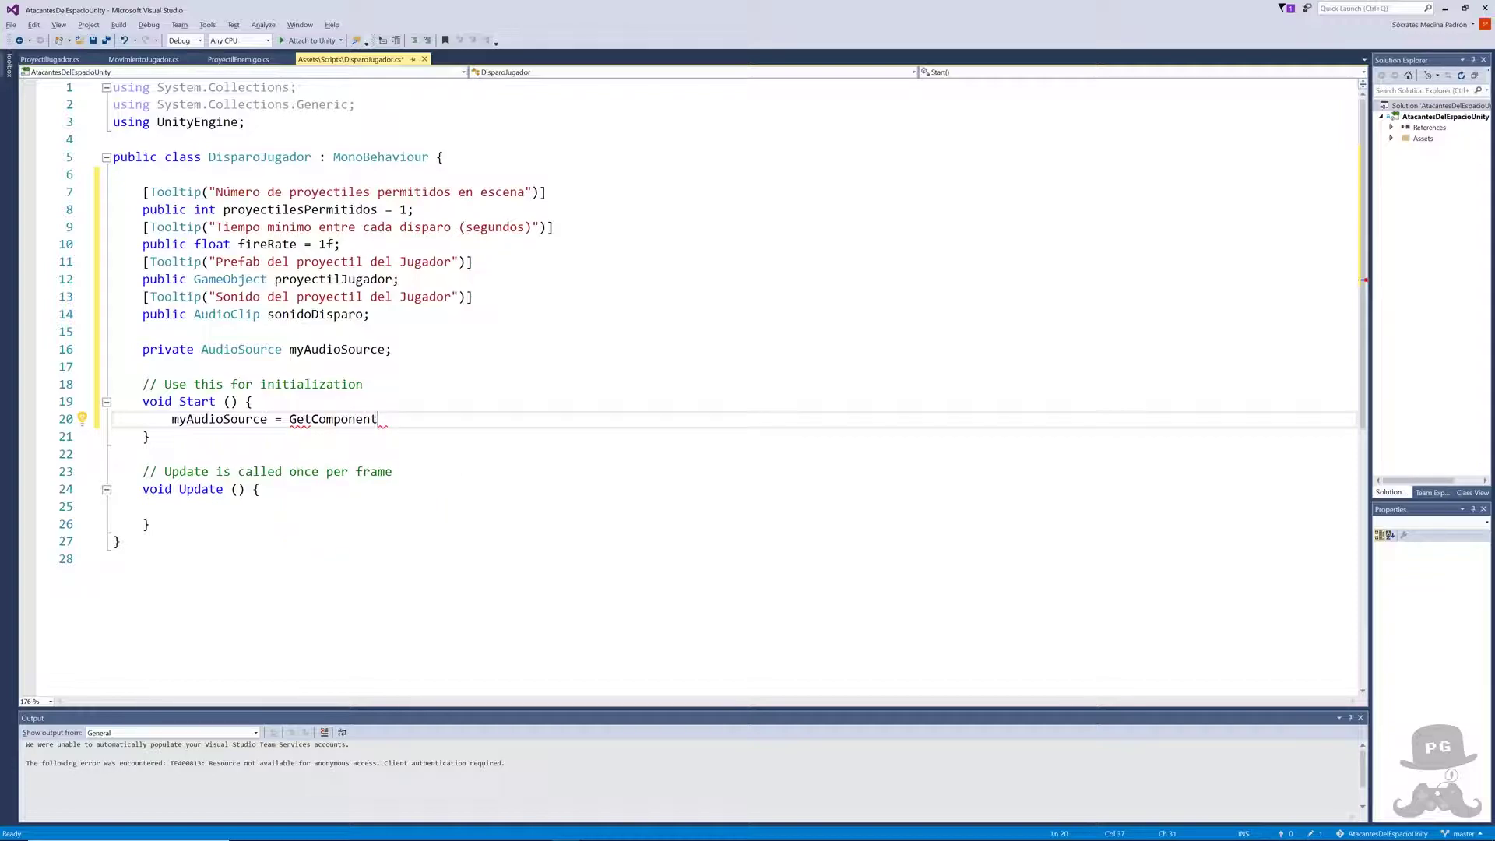
{"action": "type", "text": "<"}
{"action": "type", "text": "Aud"}
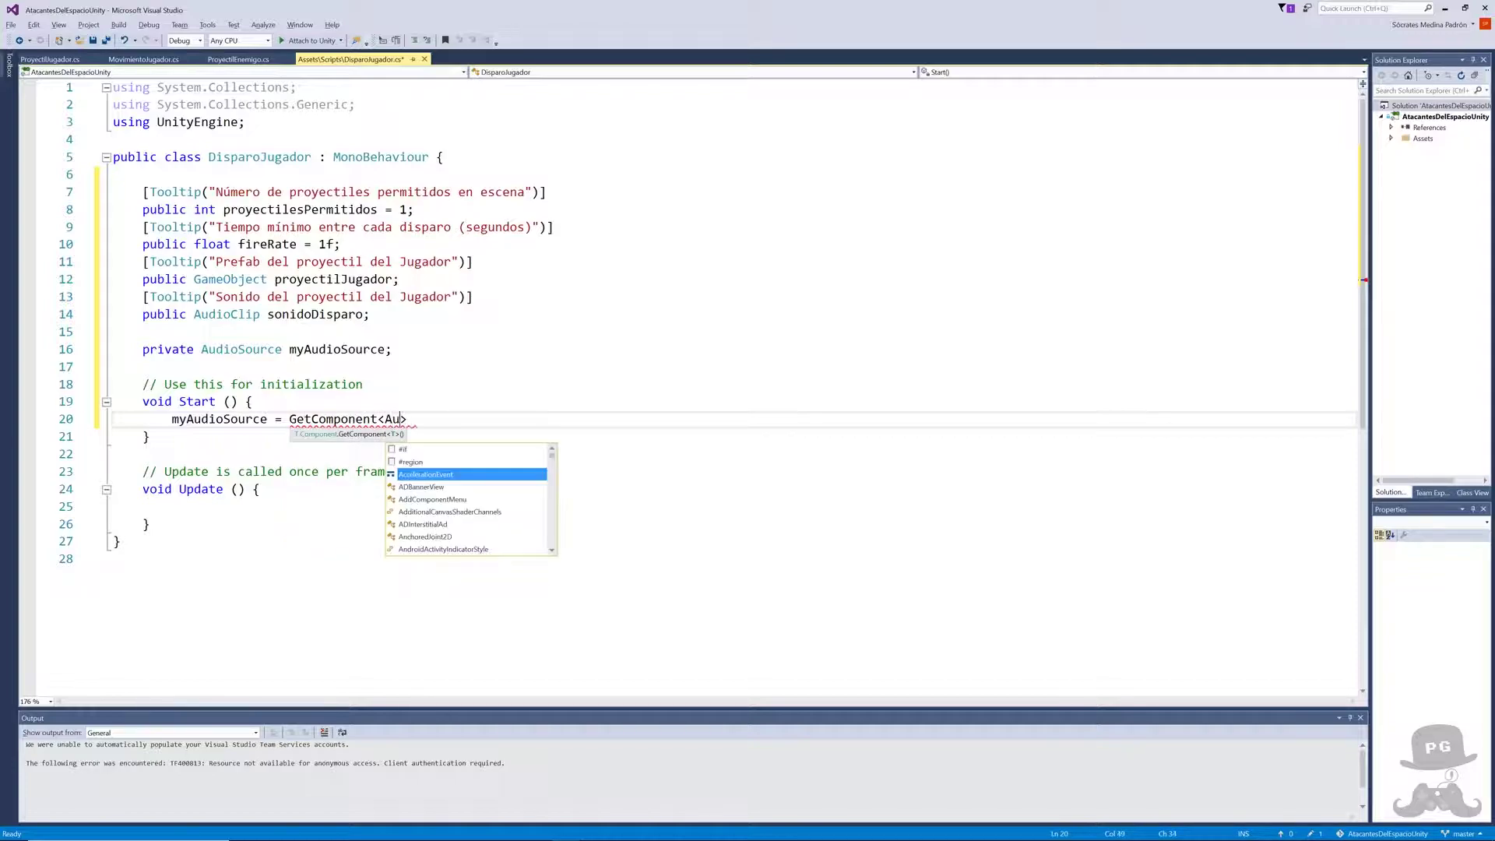
{"action": "type", "text": "io"}
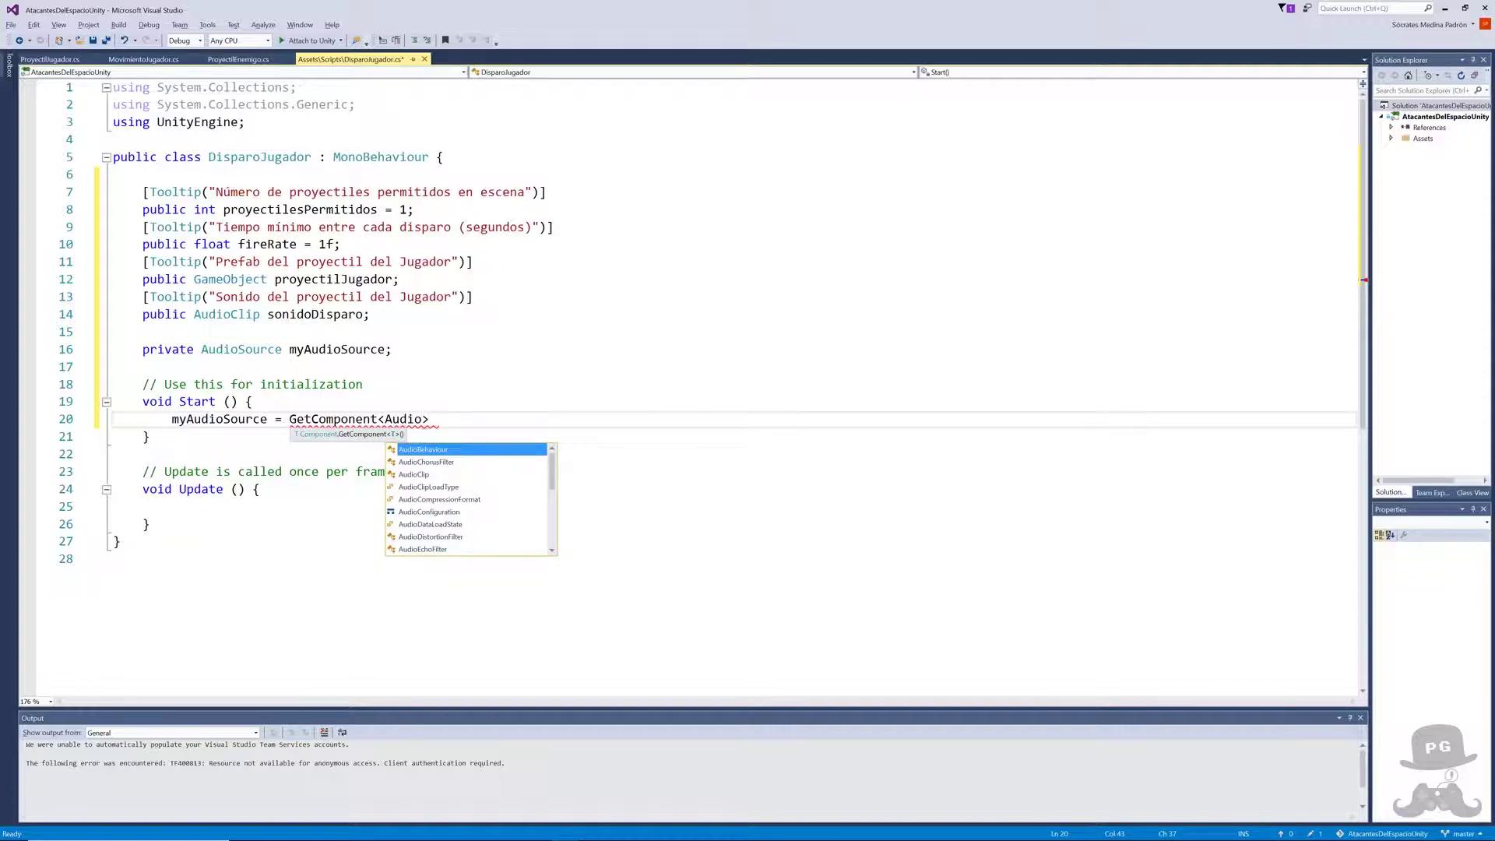
{"action": "type", "text": "S"}
{"action": "key", "text": "Tab"}
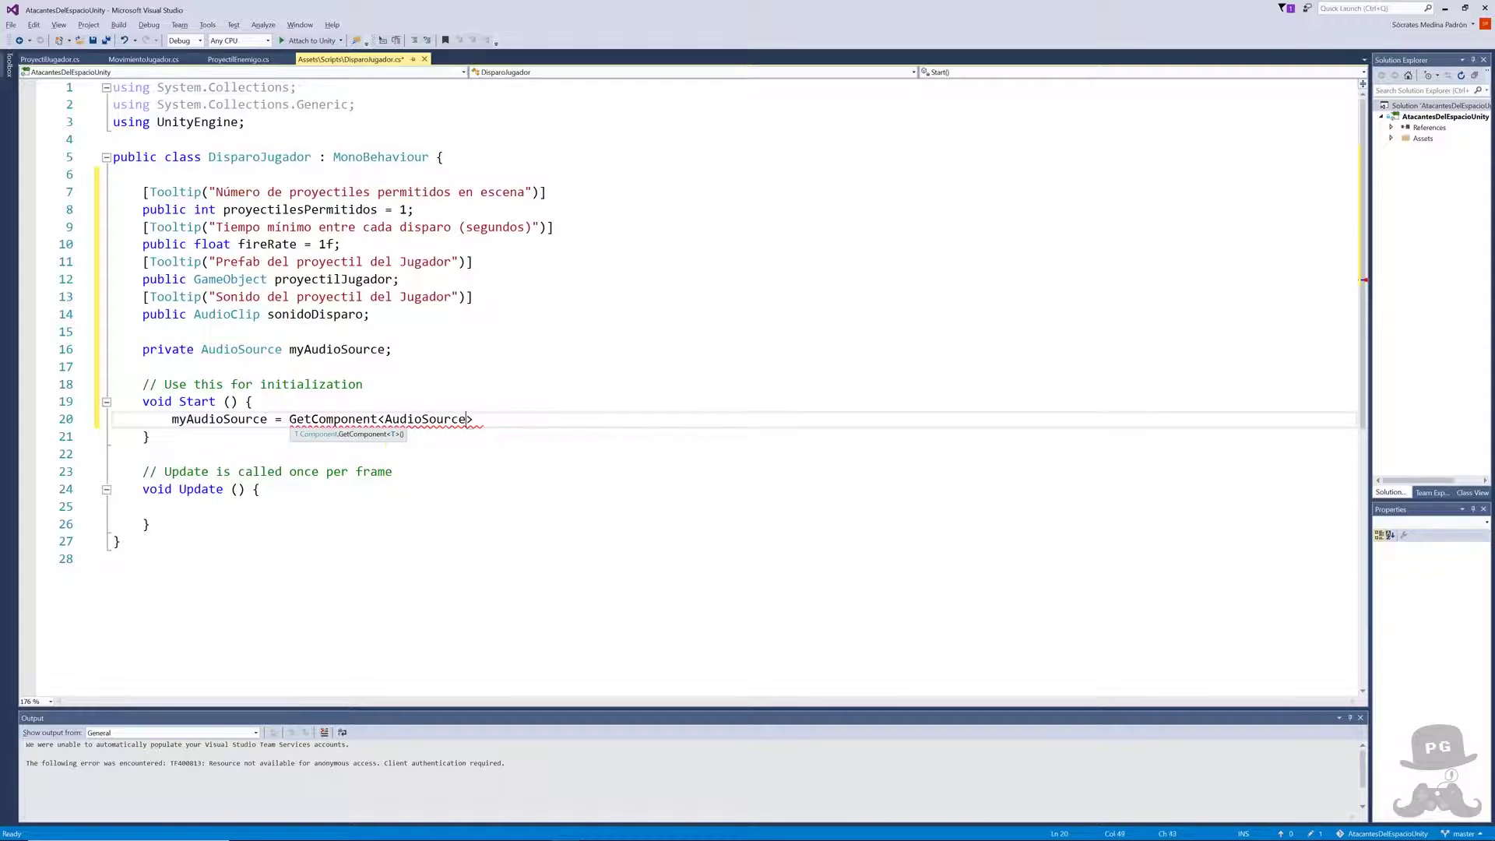
{"action": "type", "text": ">"}
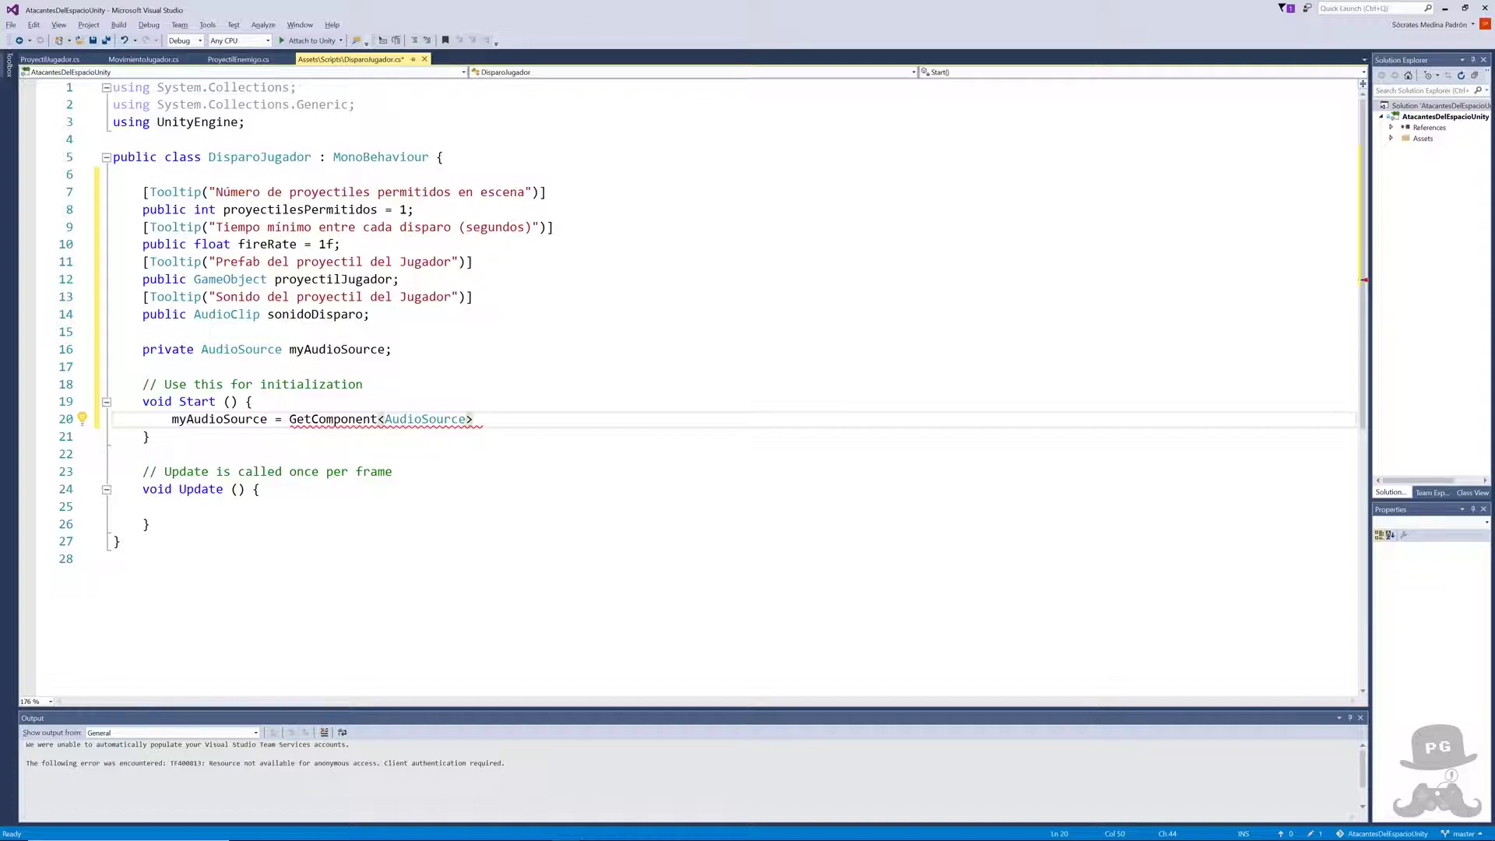
{"action": "type", "text": "();"}
{"action": "left_click", "coordinate": [172, 506]}
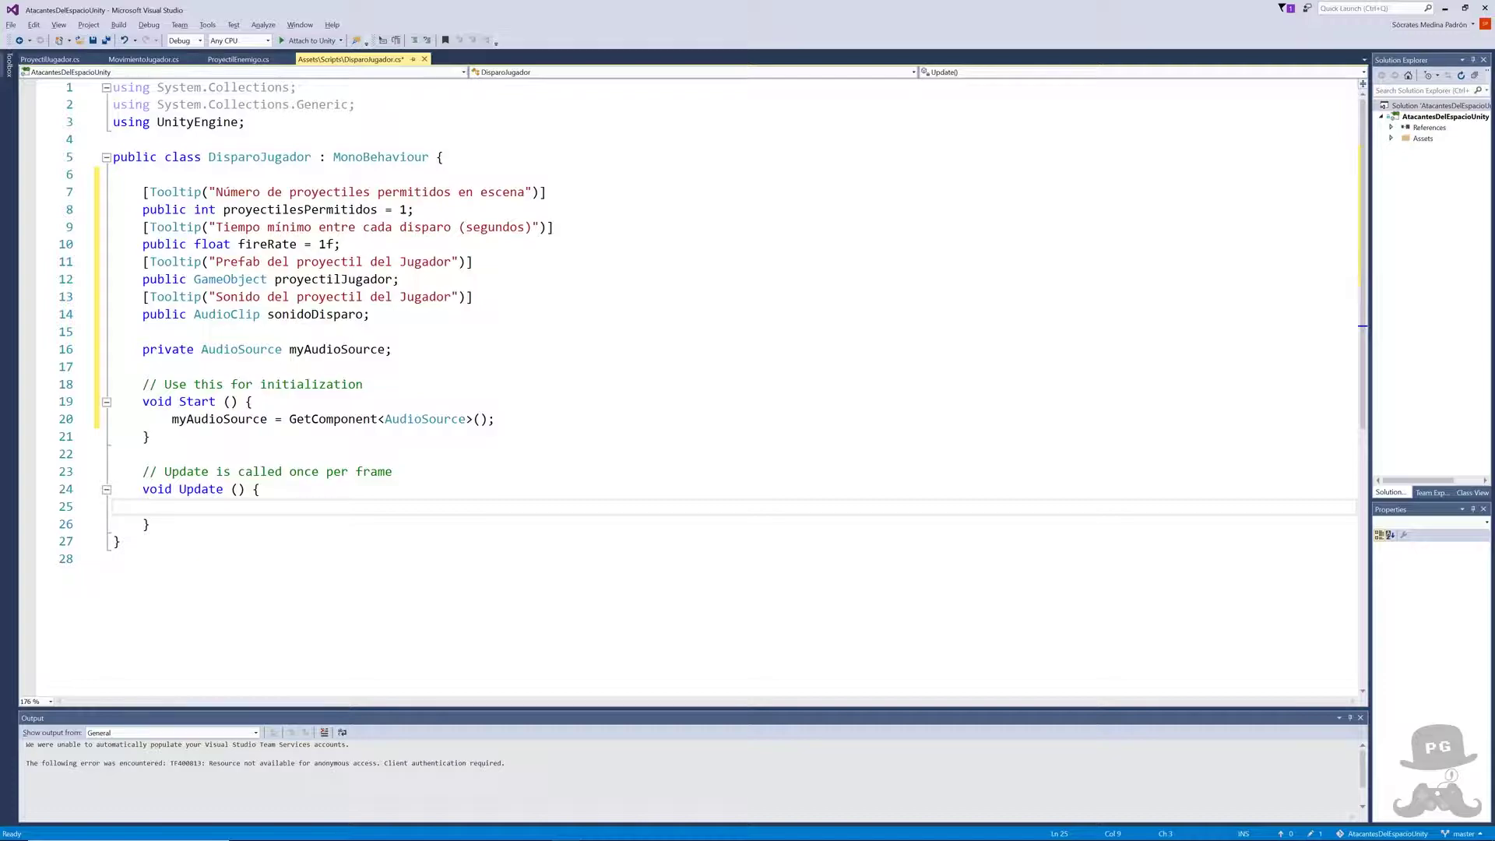
- Create a void Disparar() method below Update with a //Generar el Proyectil comment
{"action": "left_click", "coordinate": [148, 524]}
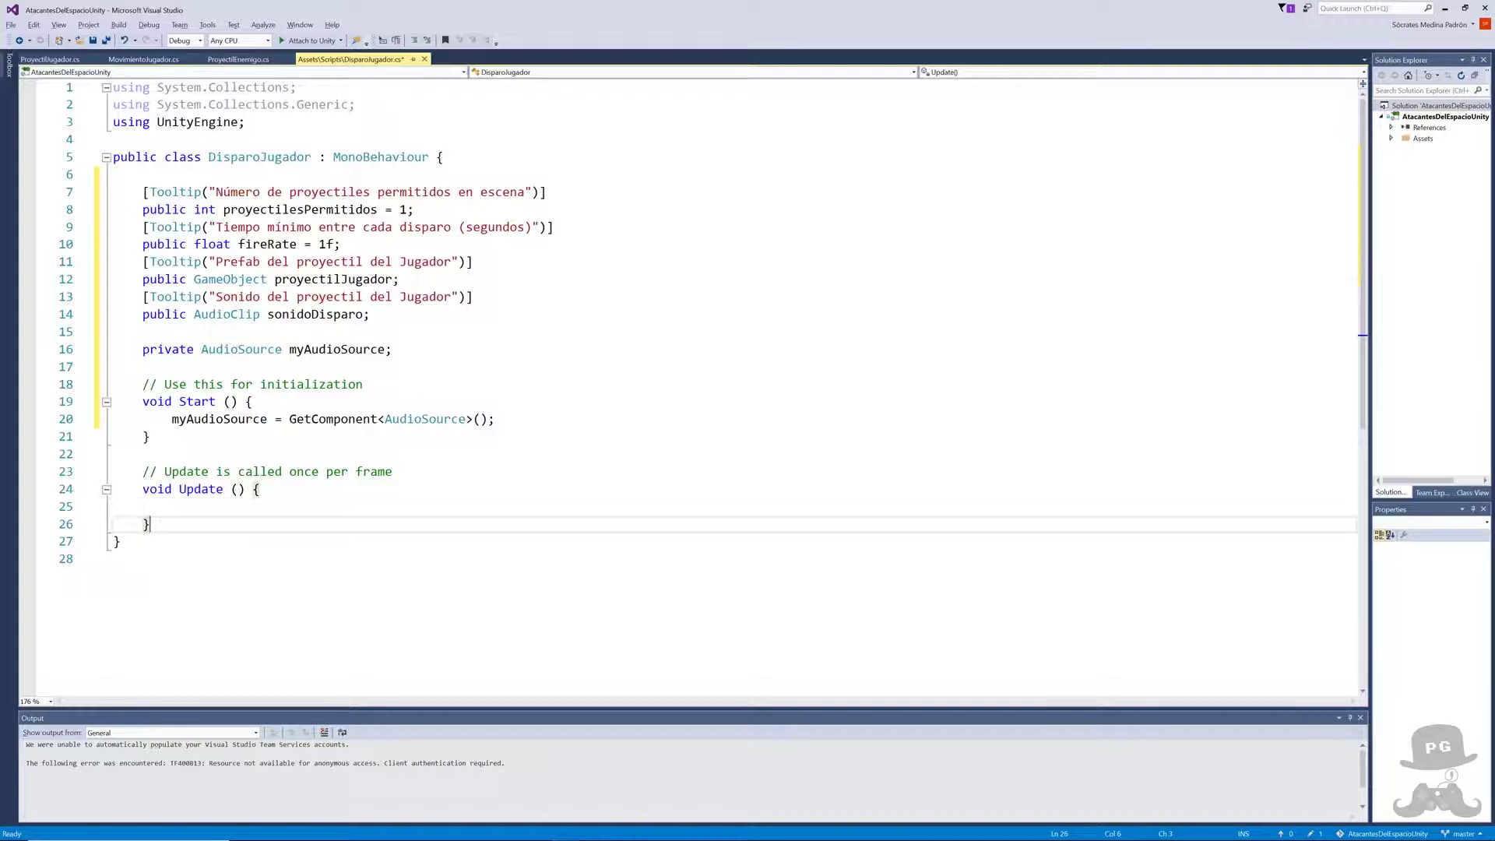
{"action": "key", "text": "Return"}
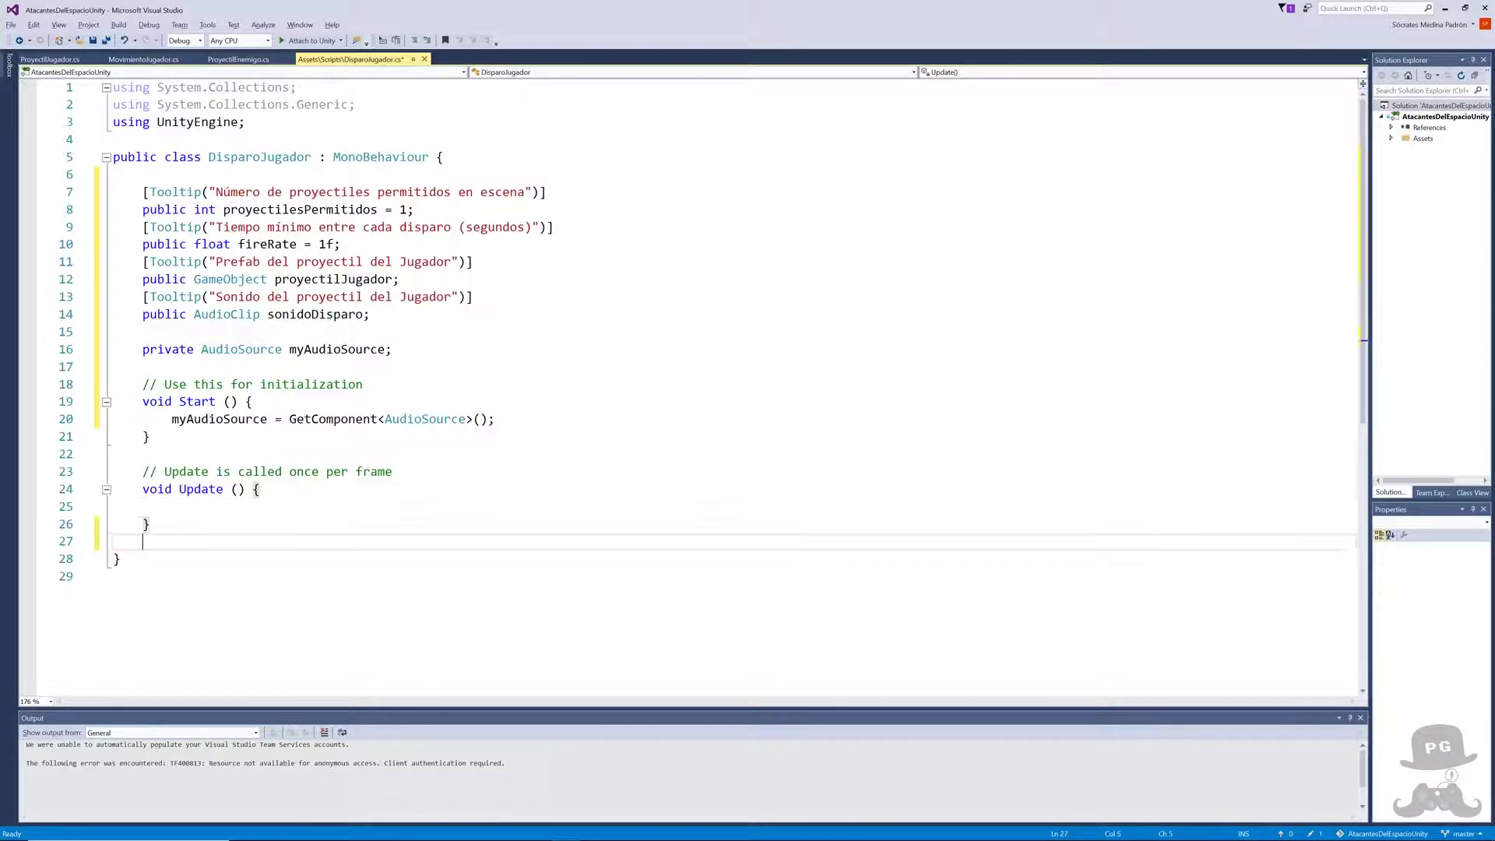
{"action": "key", "text": "Return"}
{"action": "type", "text": "v"}
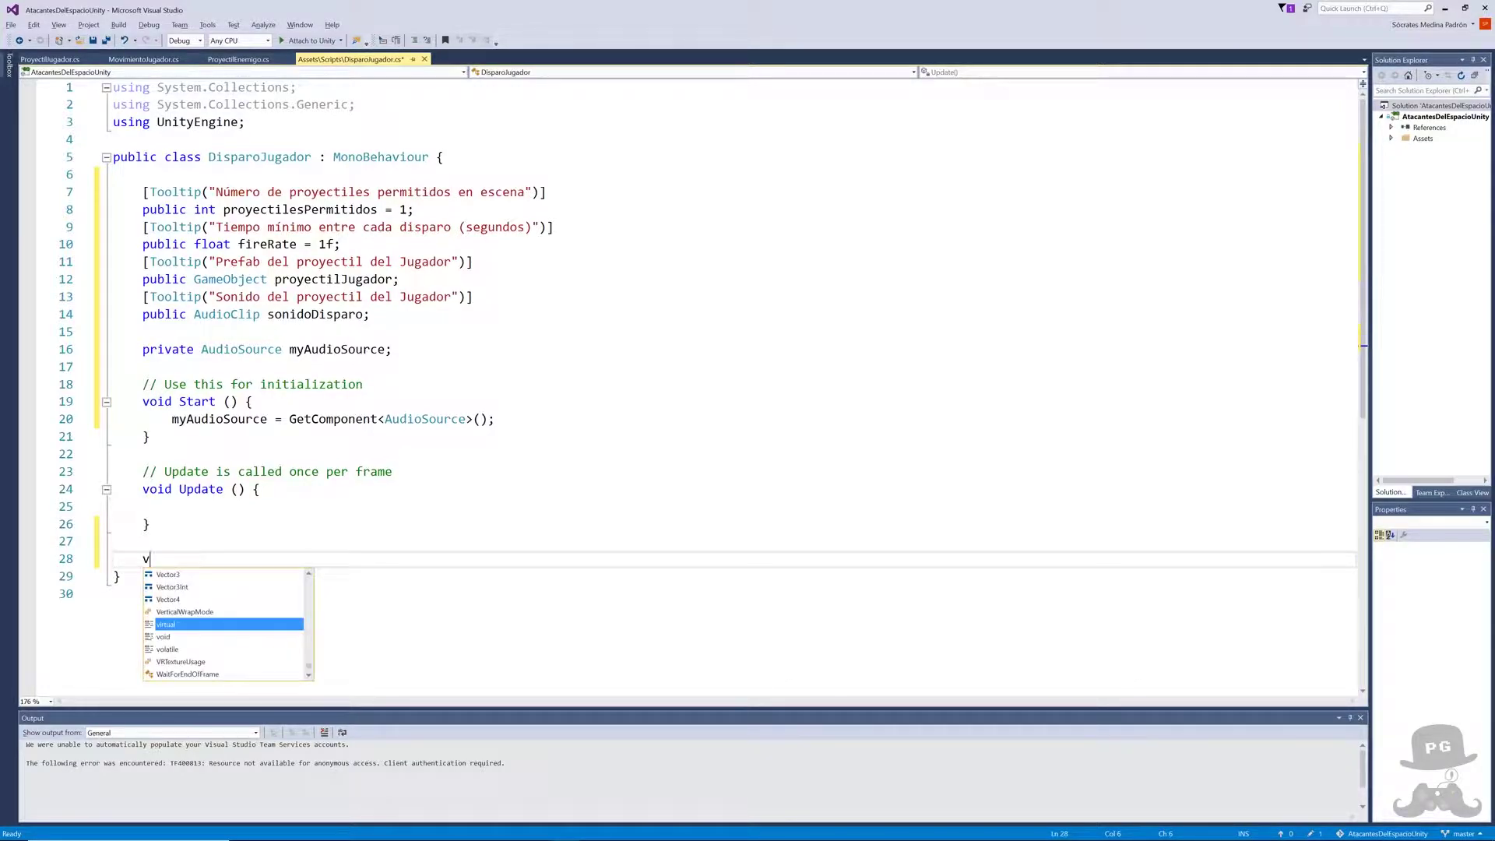
{"action": "type", "text": "oid D"}
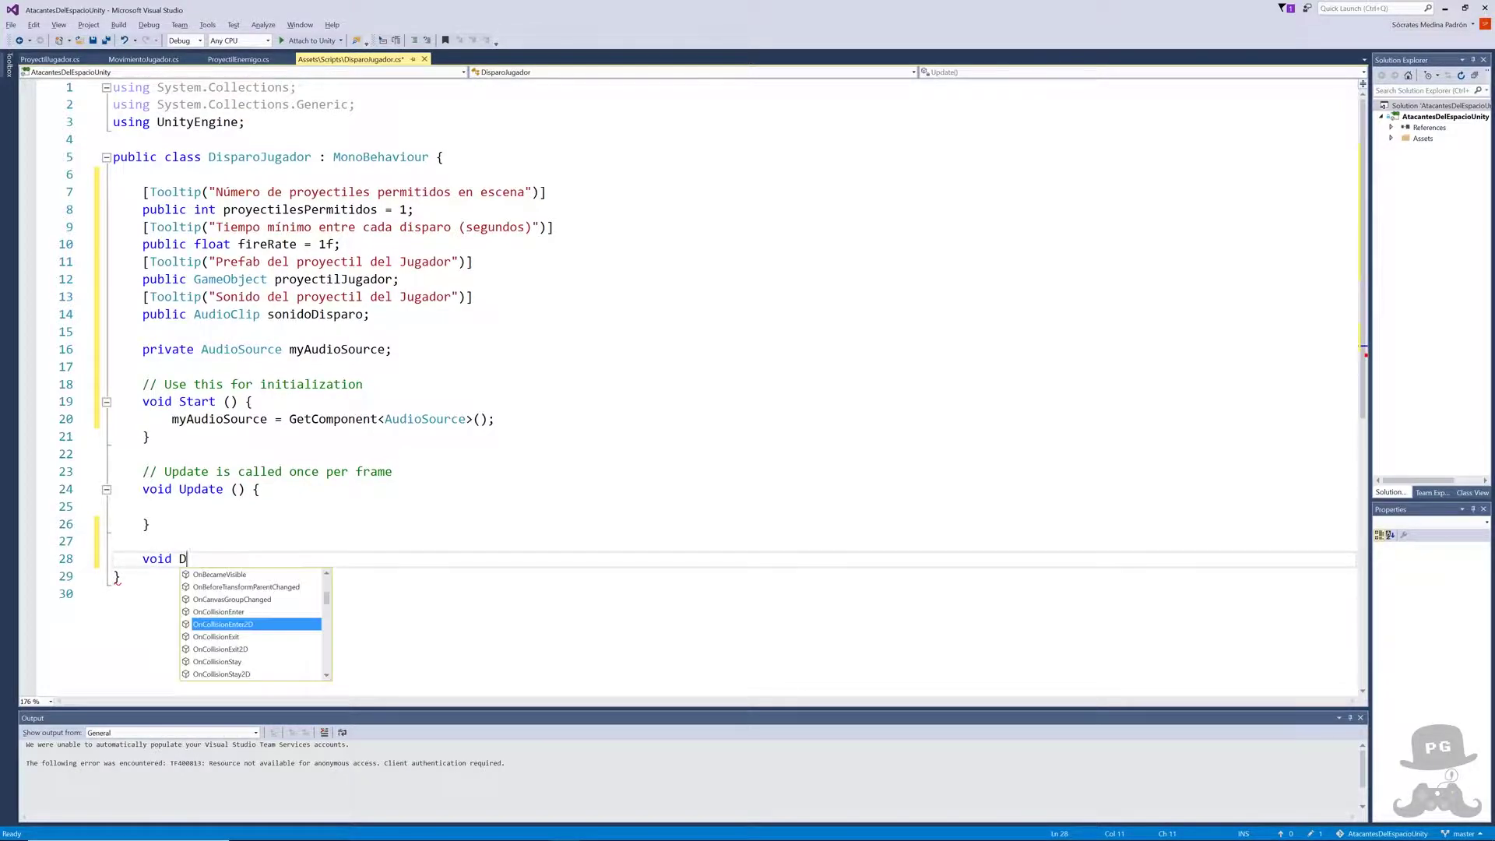
{"action": "type", "text": "isparar"}
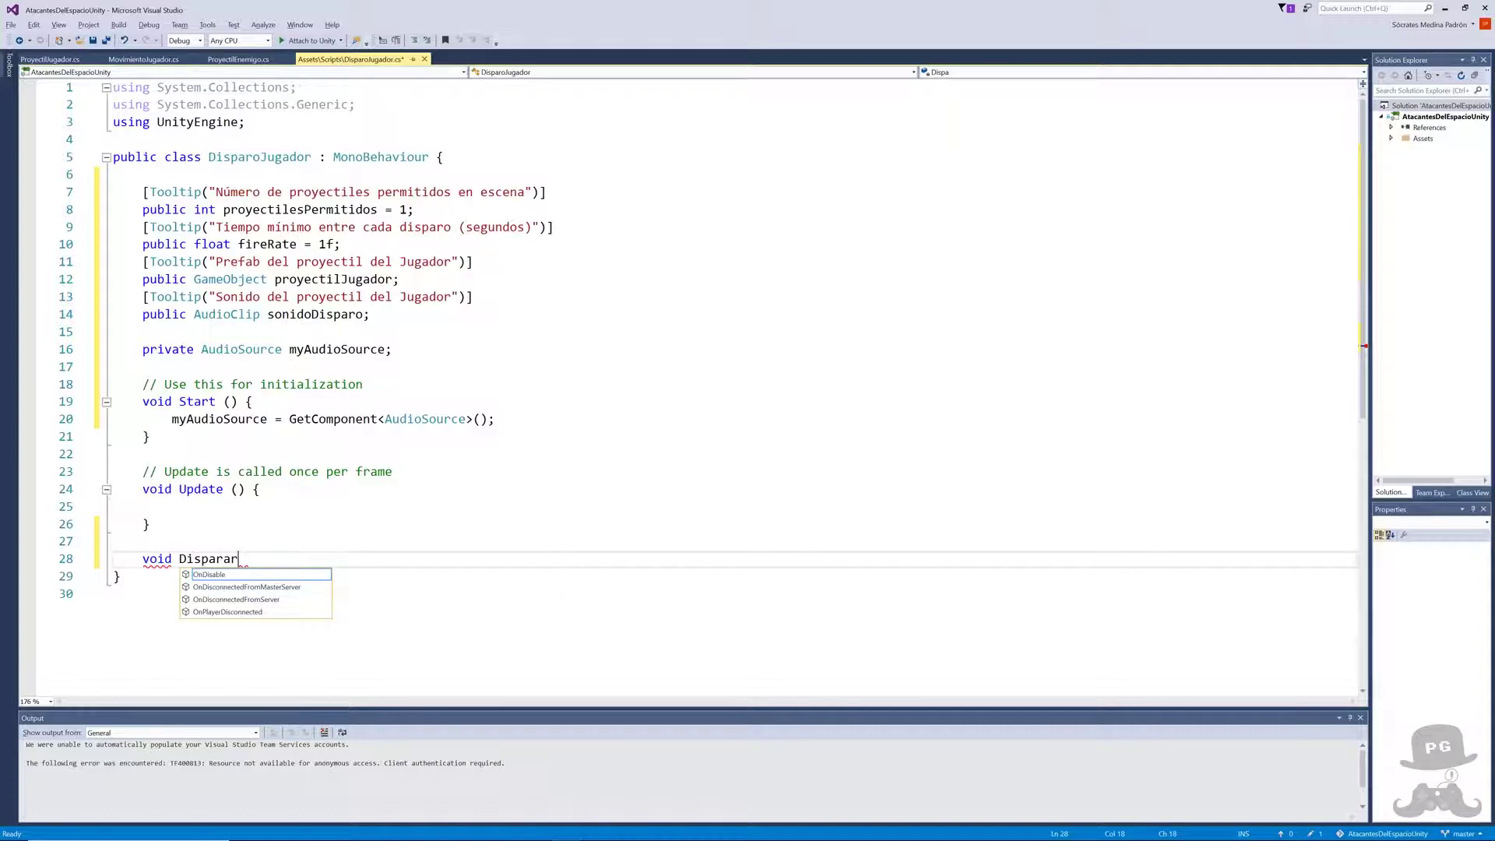
{"action": "type", "text": "("}
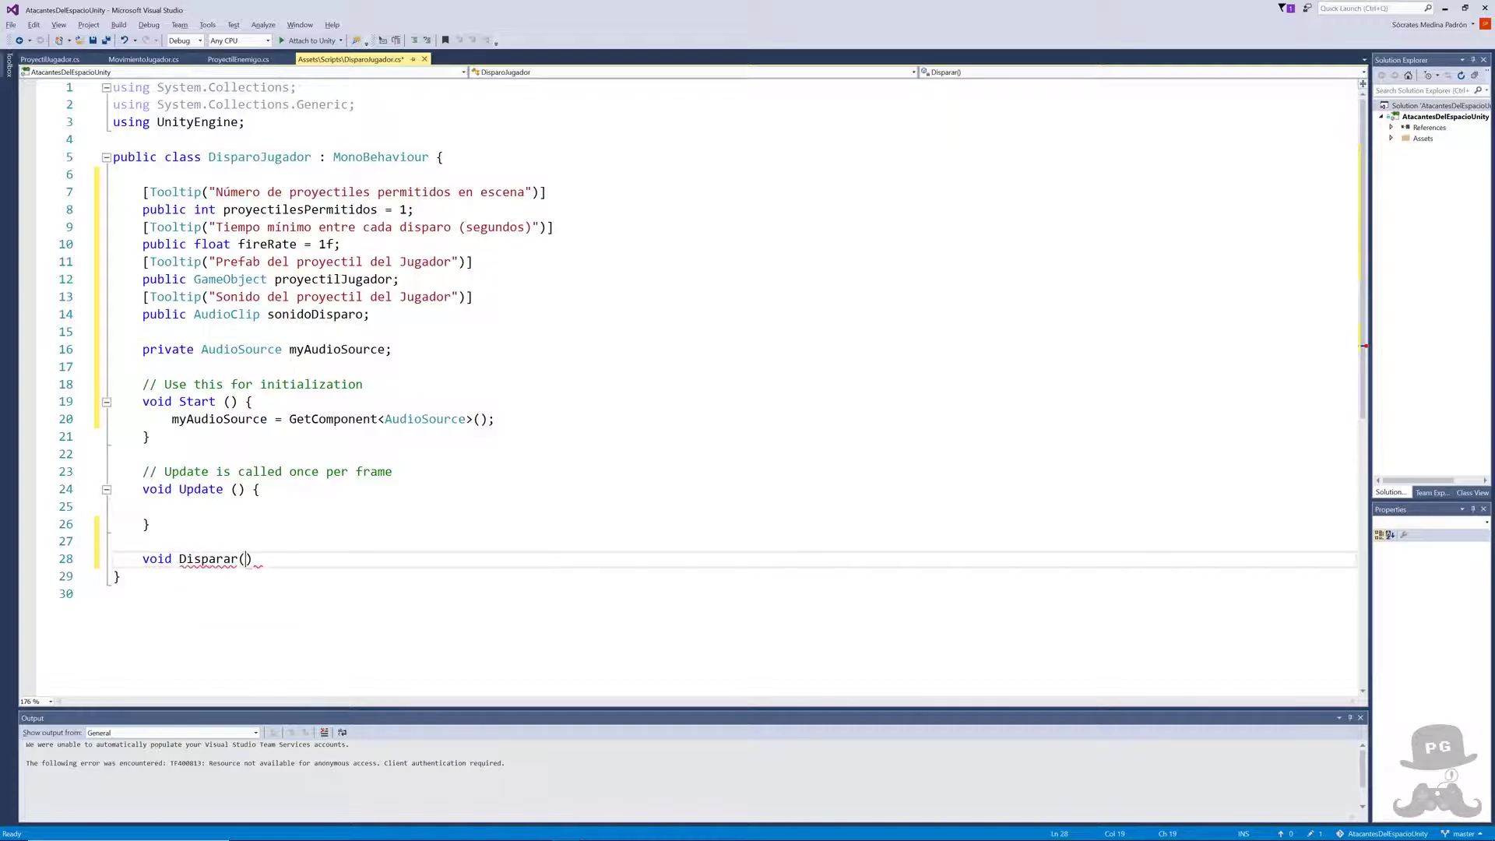
{"action": "type", "text": ") "}
{"action": "type", "text": "{"}
{"action": "key", "text": "Return"}
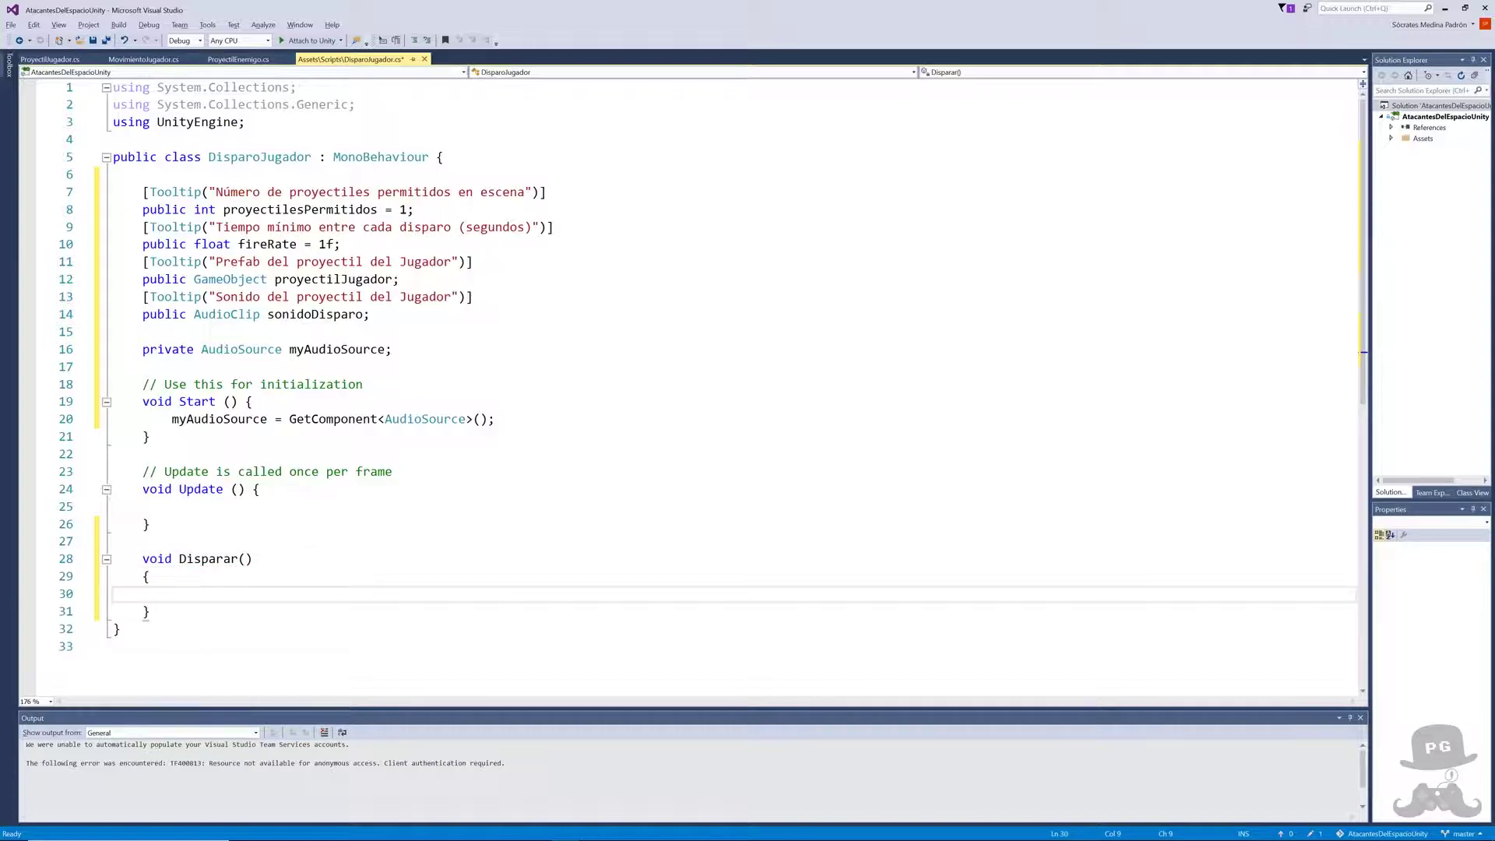
{"action": "type", "text": "//Gen"}
{"action": "type", "text": "erar el Proye"}
{"action": "type", "text": "ctil"}
{"action": "key", "text": "Return"}
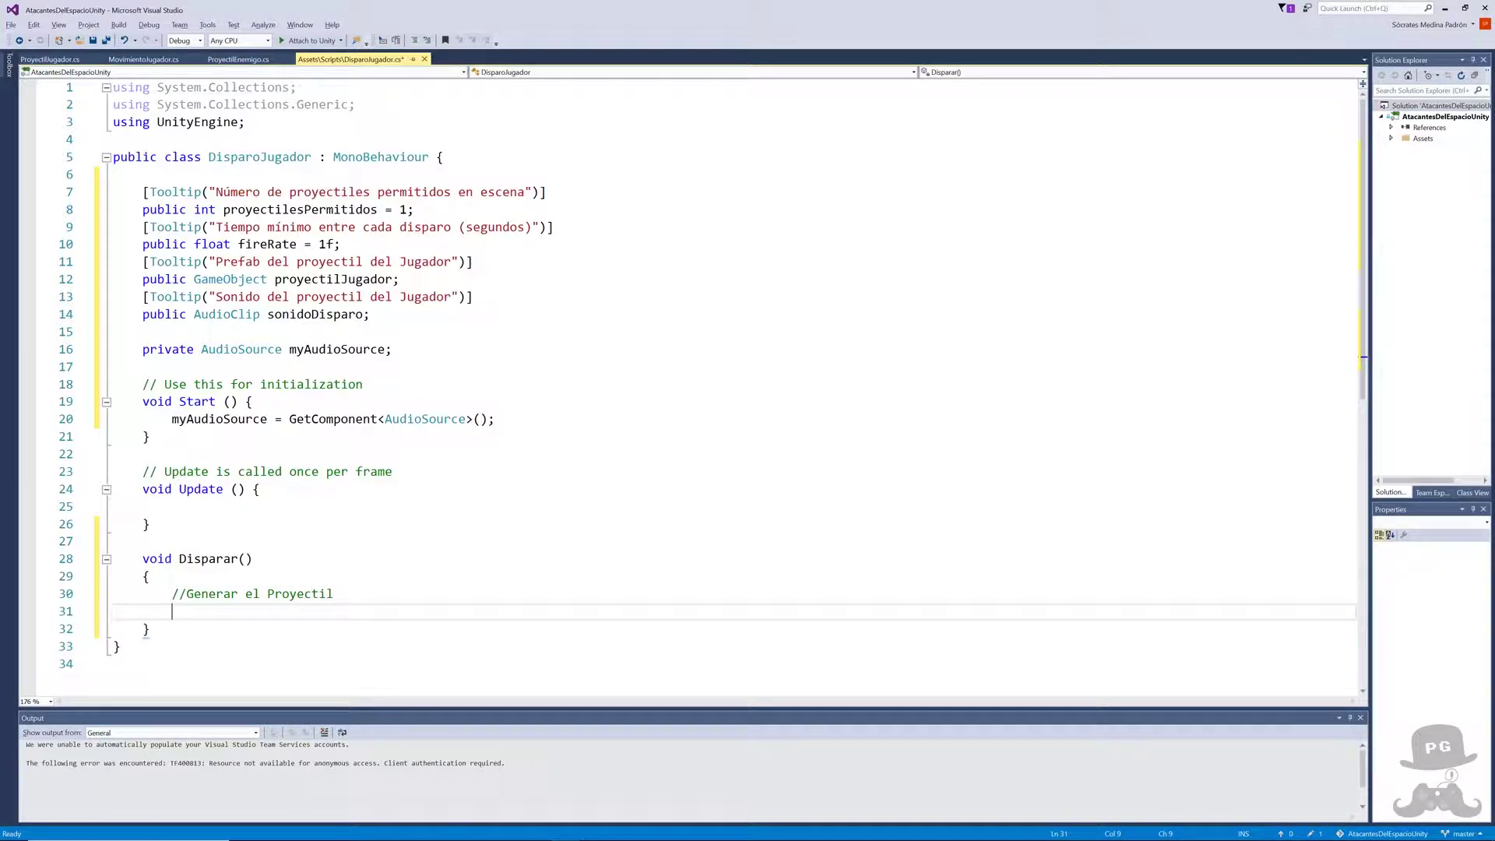
- Add Instantiate(proyectilJugador, transform.position, Quaternion.identity); followed by a //Reproducir el sonido comment
{"action": "type", "text": "Inst"}
{"action": "key", "text": "Tab"}
{"action": "type", "text": "("}
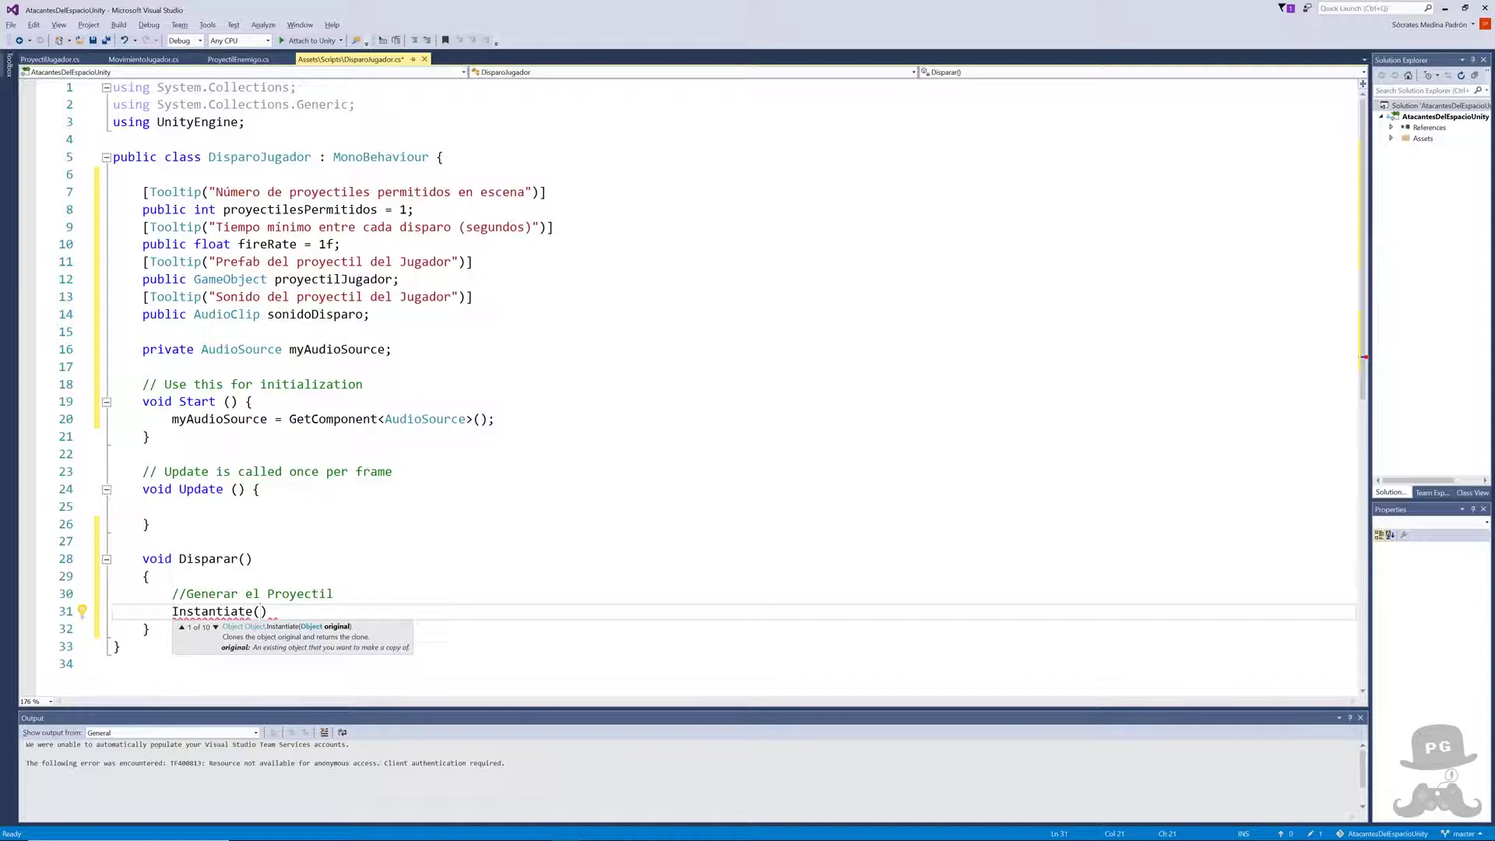
{"action": "type", "text": "proye"}
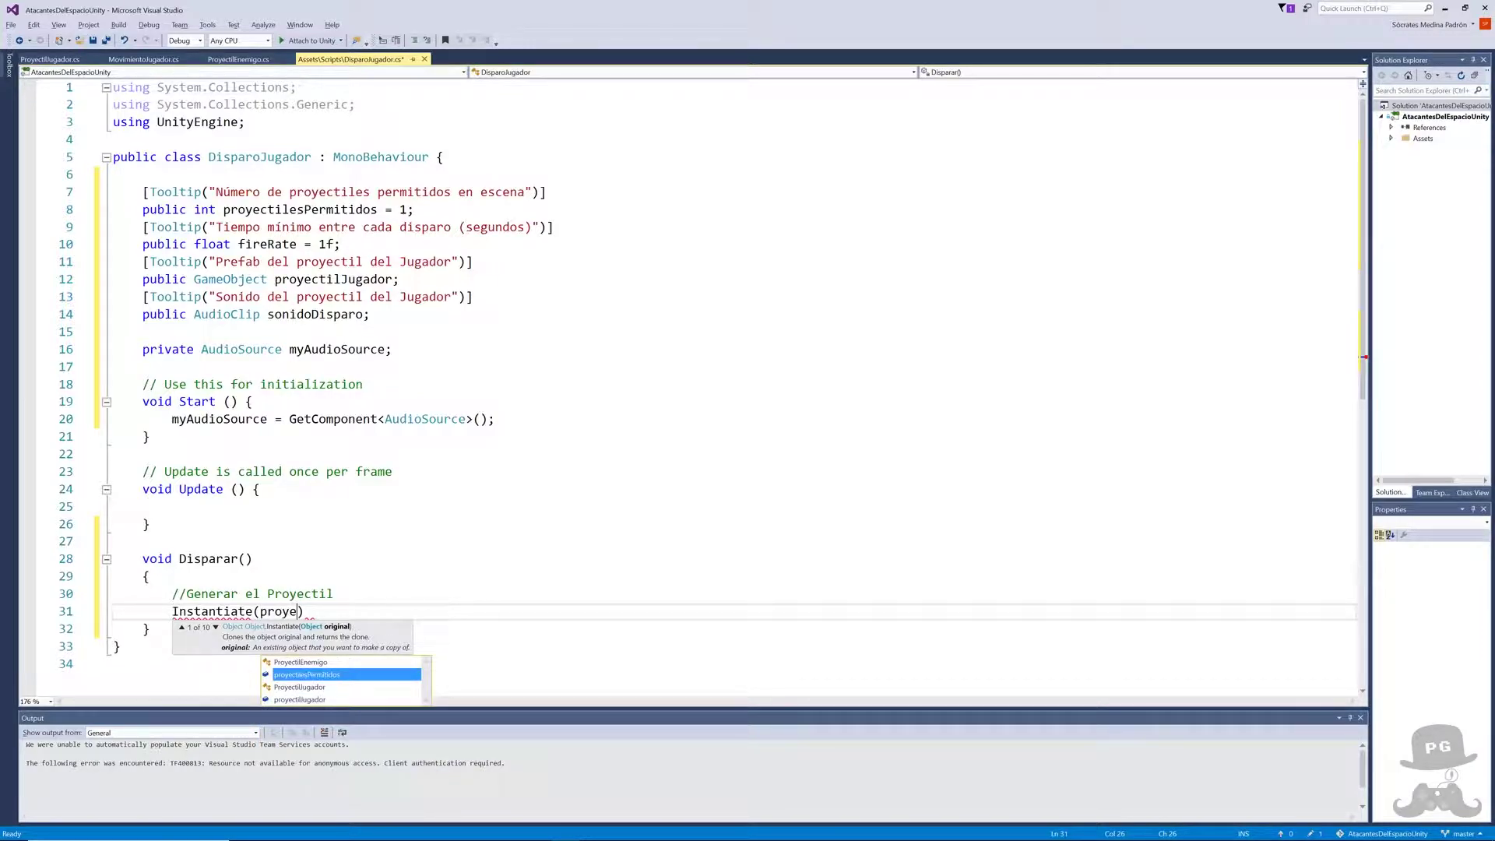
{"action": "left_click", "coordinate": [300, 687]}
{"action": "key", "text": "Down"}
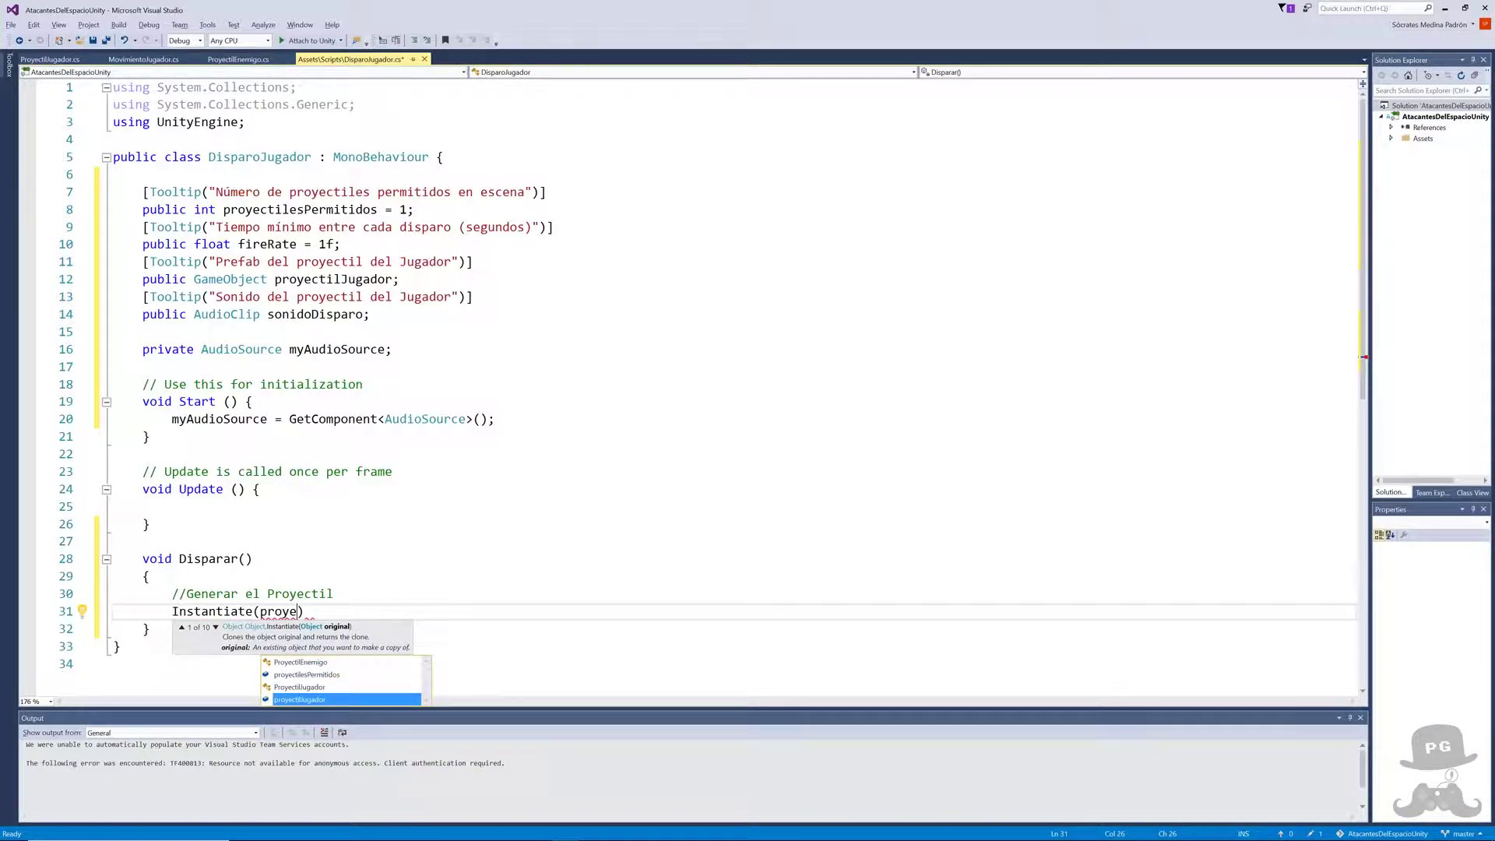
{"action": "key", "text": "Tab"}
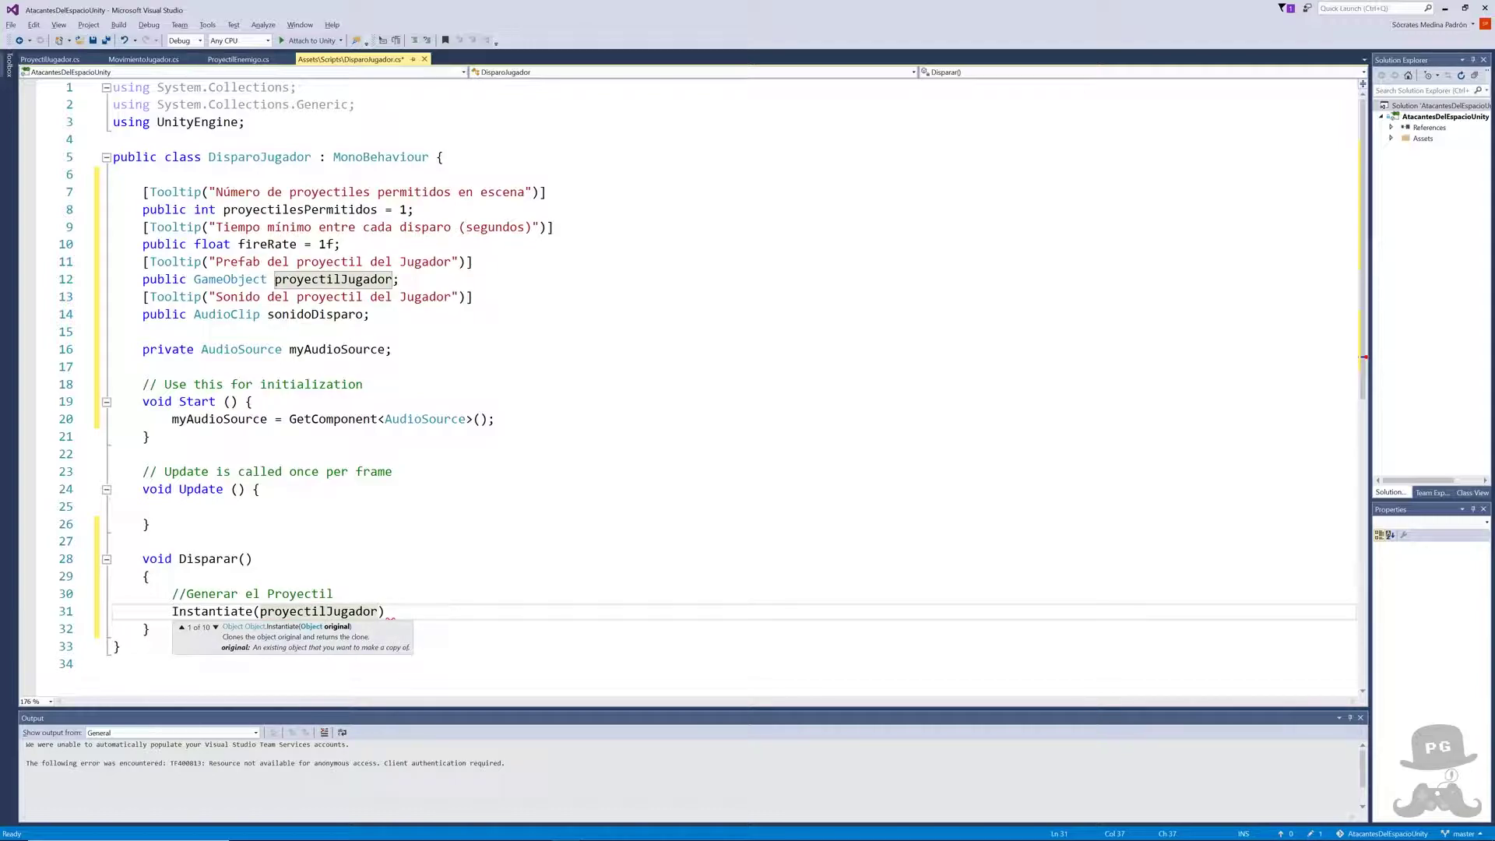
{"action": "key", "text": "Escape"}
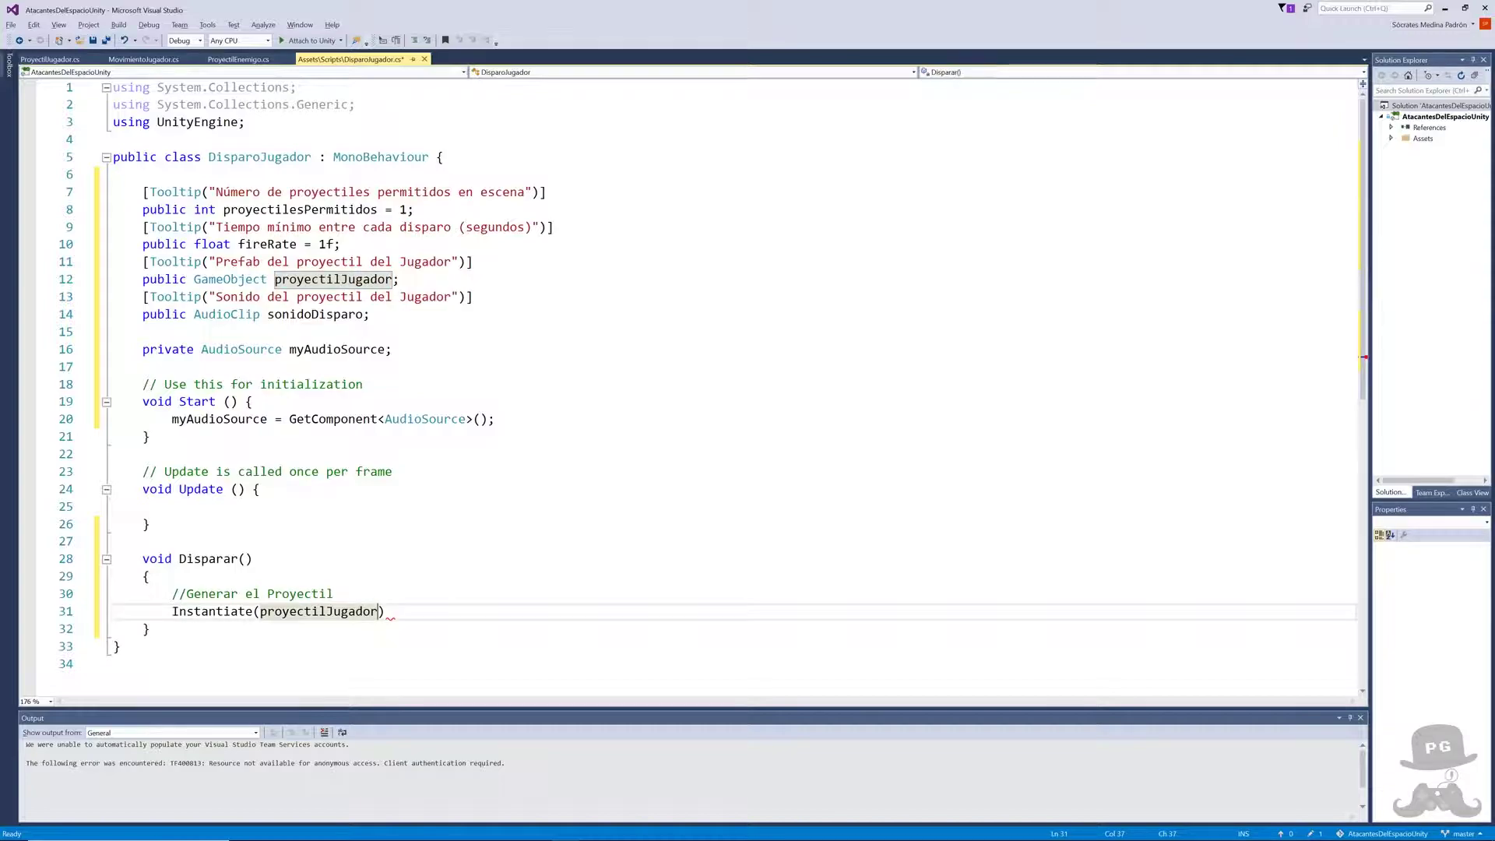
{"action": "type", "text": ", "}
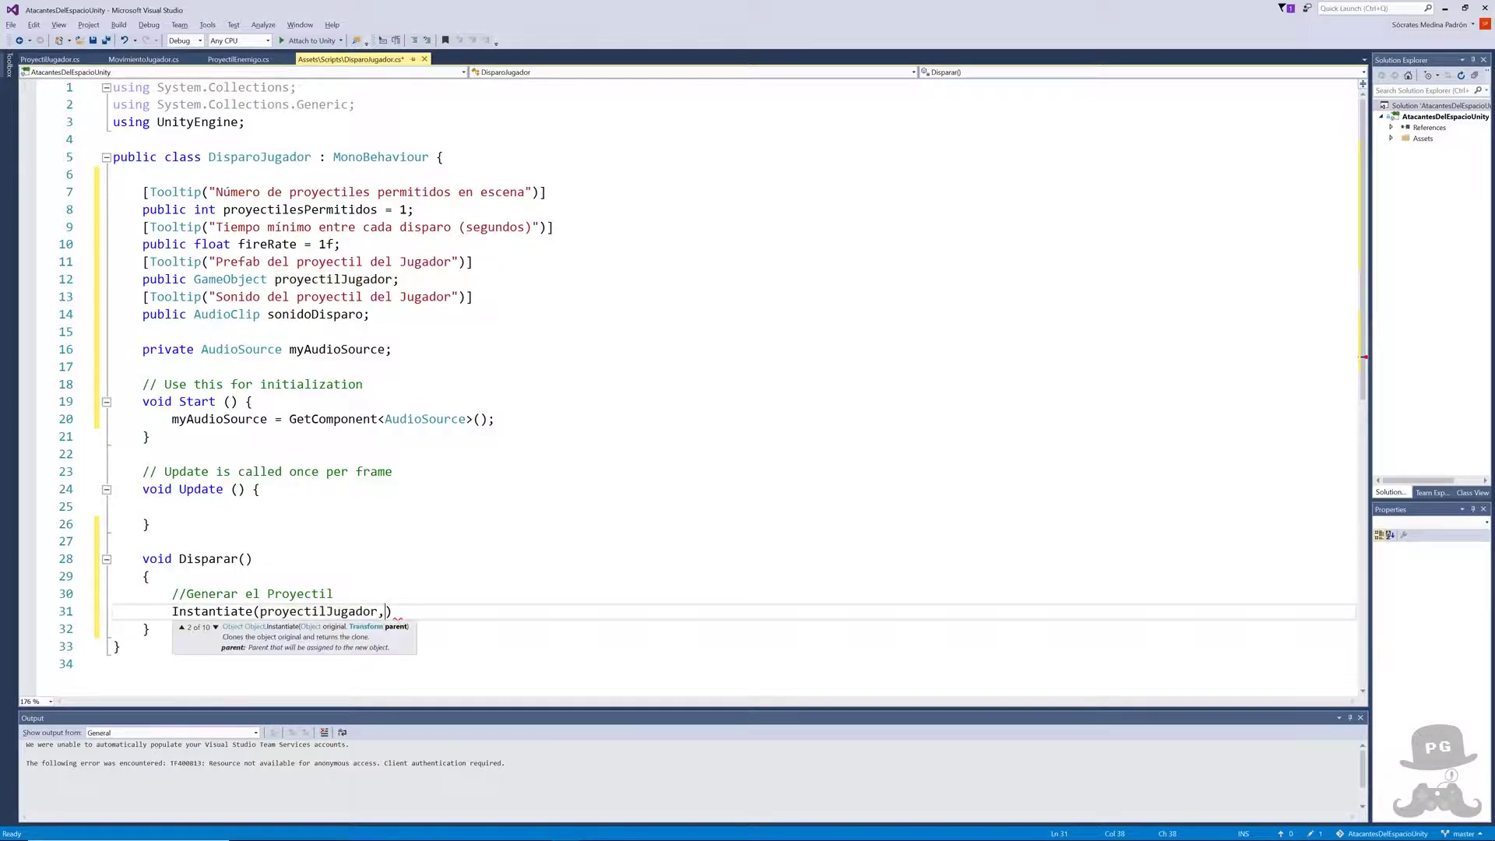
{"action": "type", "text": "tre"}
{"action": "key", "text": "BackSpace"}
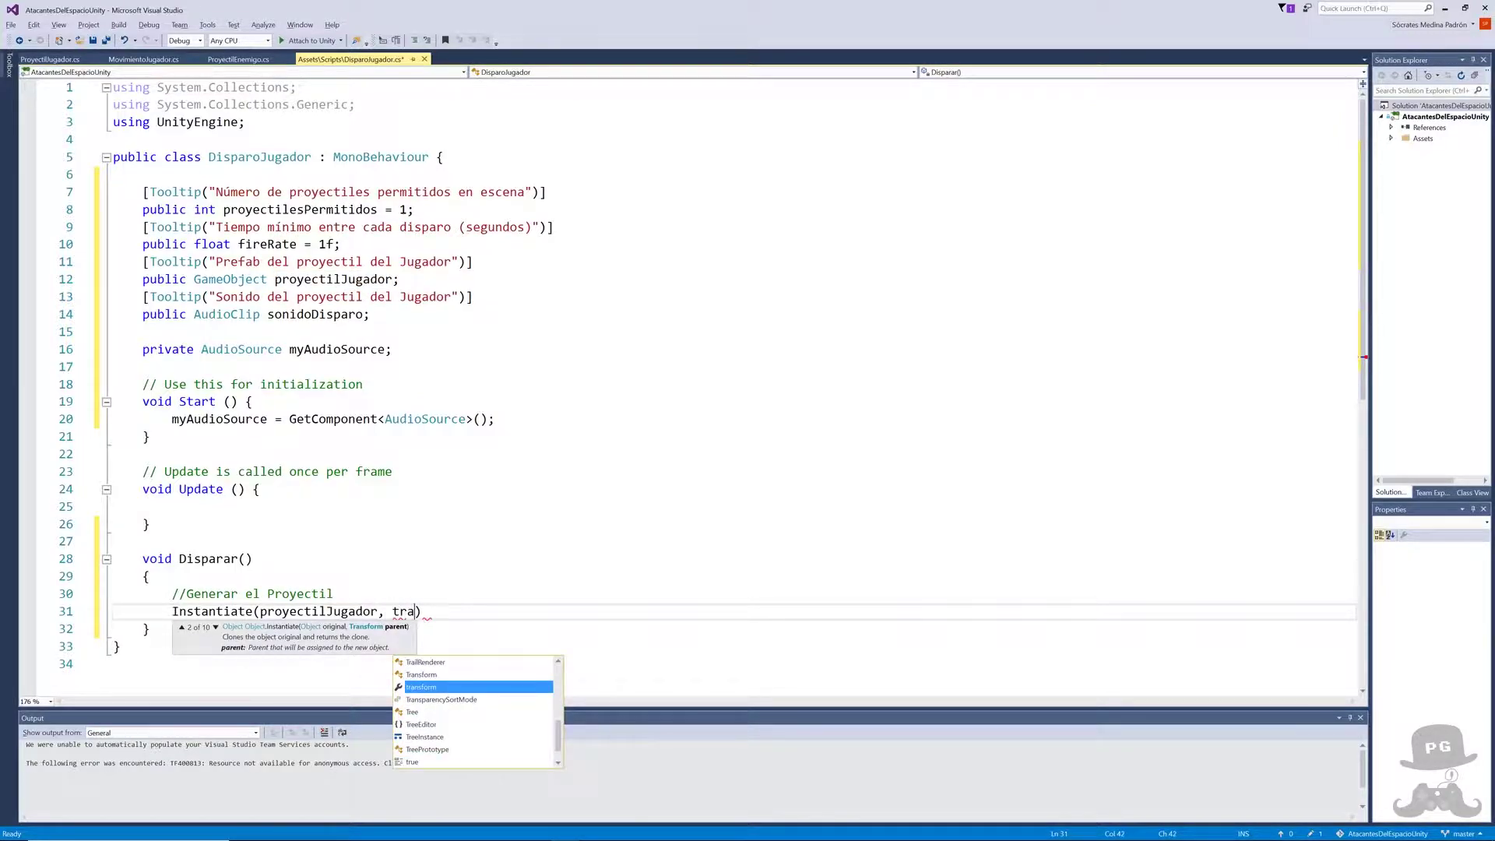
{"action": "type", "text": "ansform"}
{"action": "type", "text": "."}
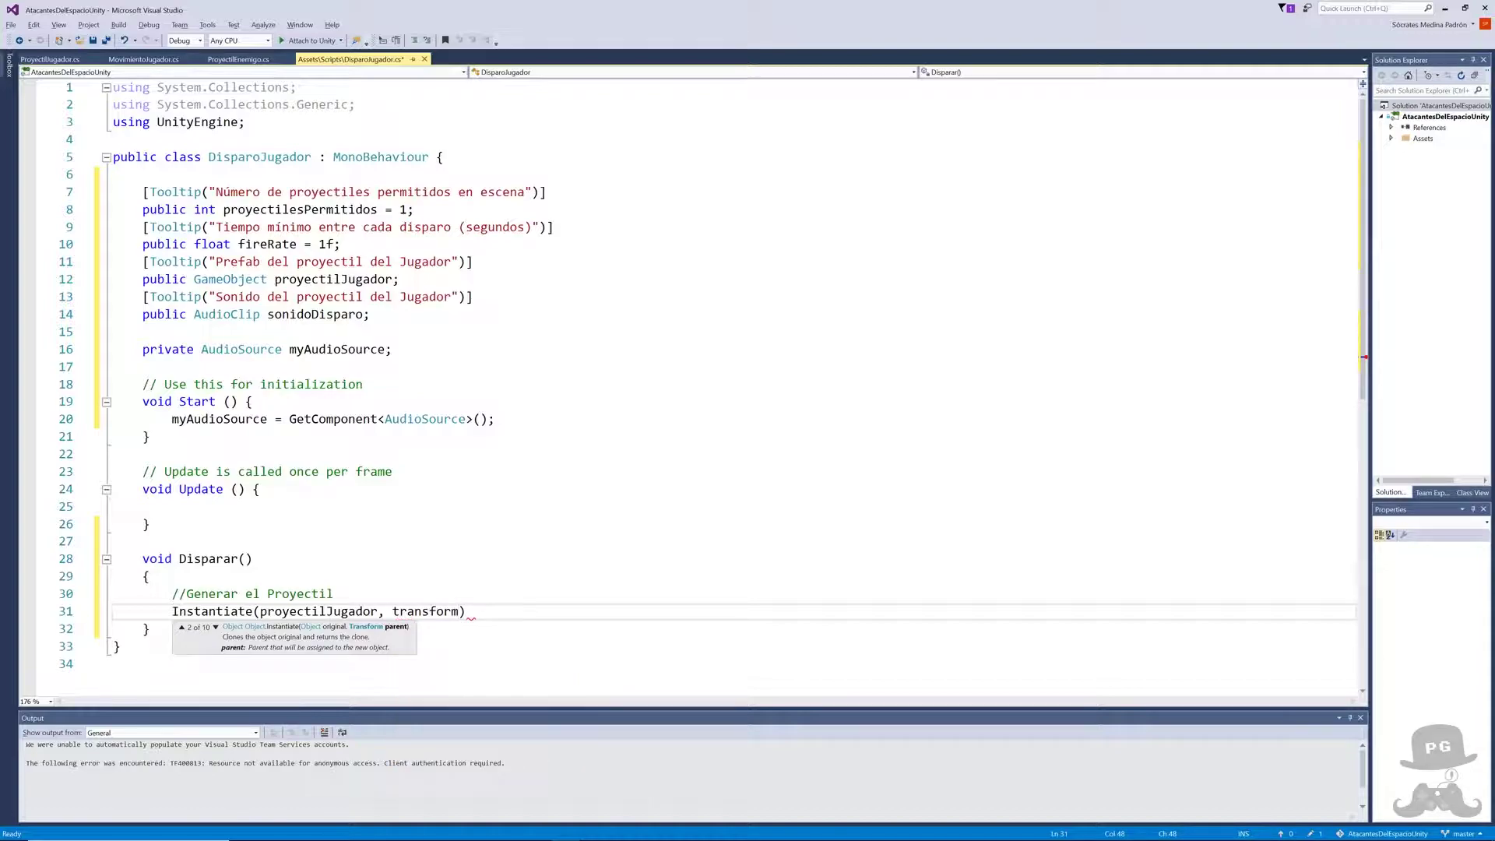
{"action": "type", "text": "pos"}
{"action": "key", "text": "Tab"}
{"action": "type", "text": ", "}
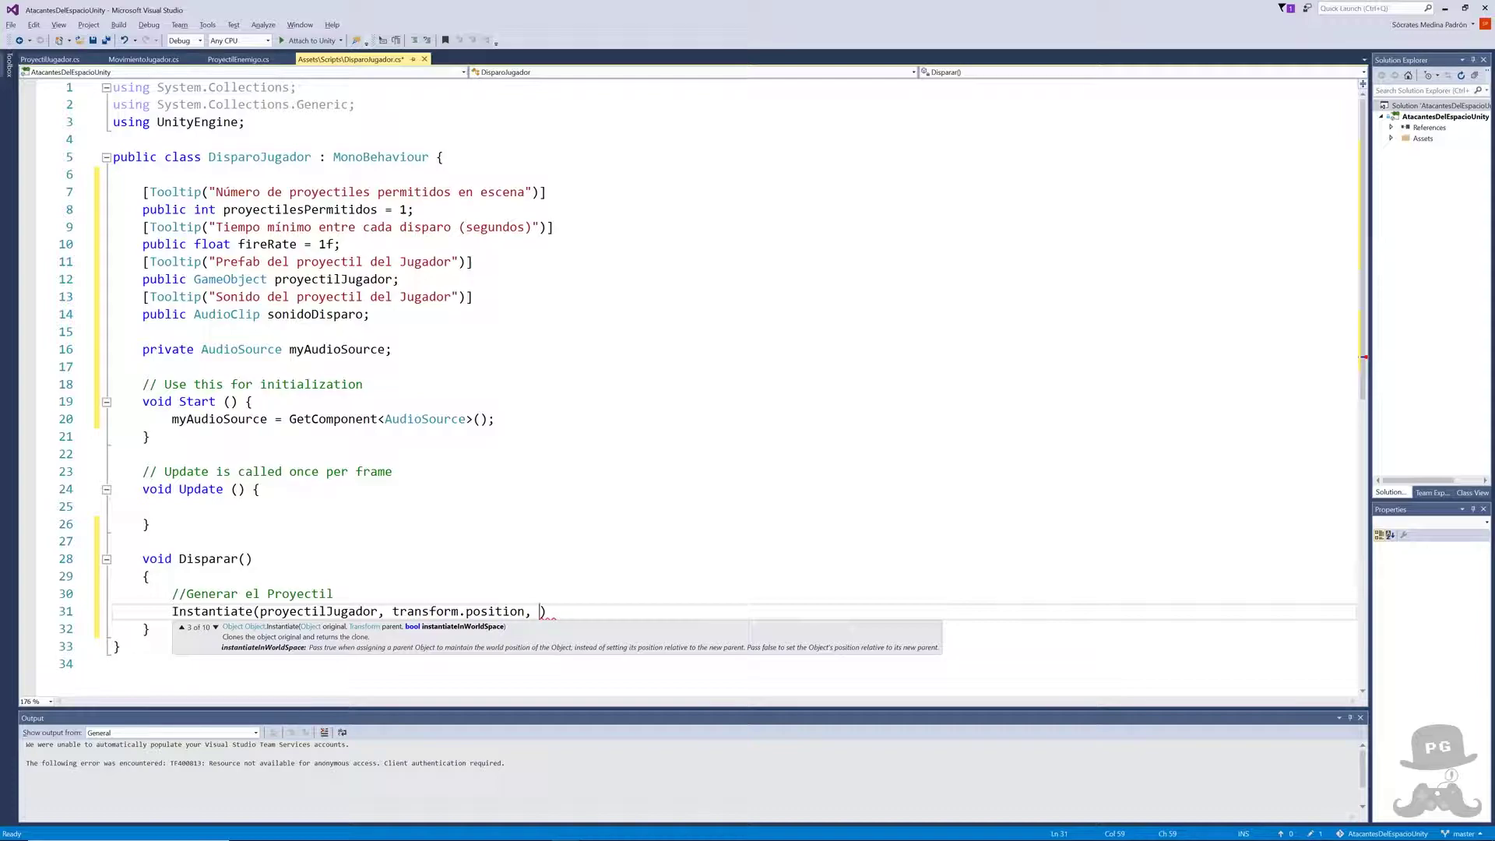
{"action": "type", "text": "Quat"}
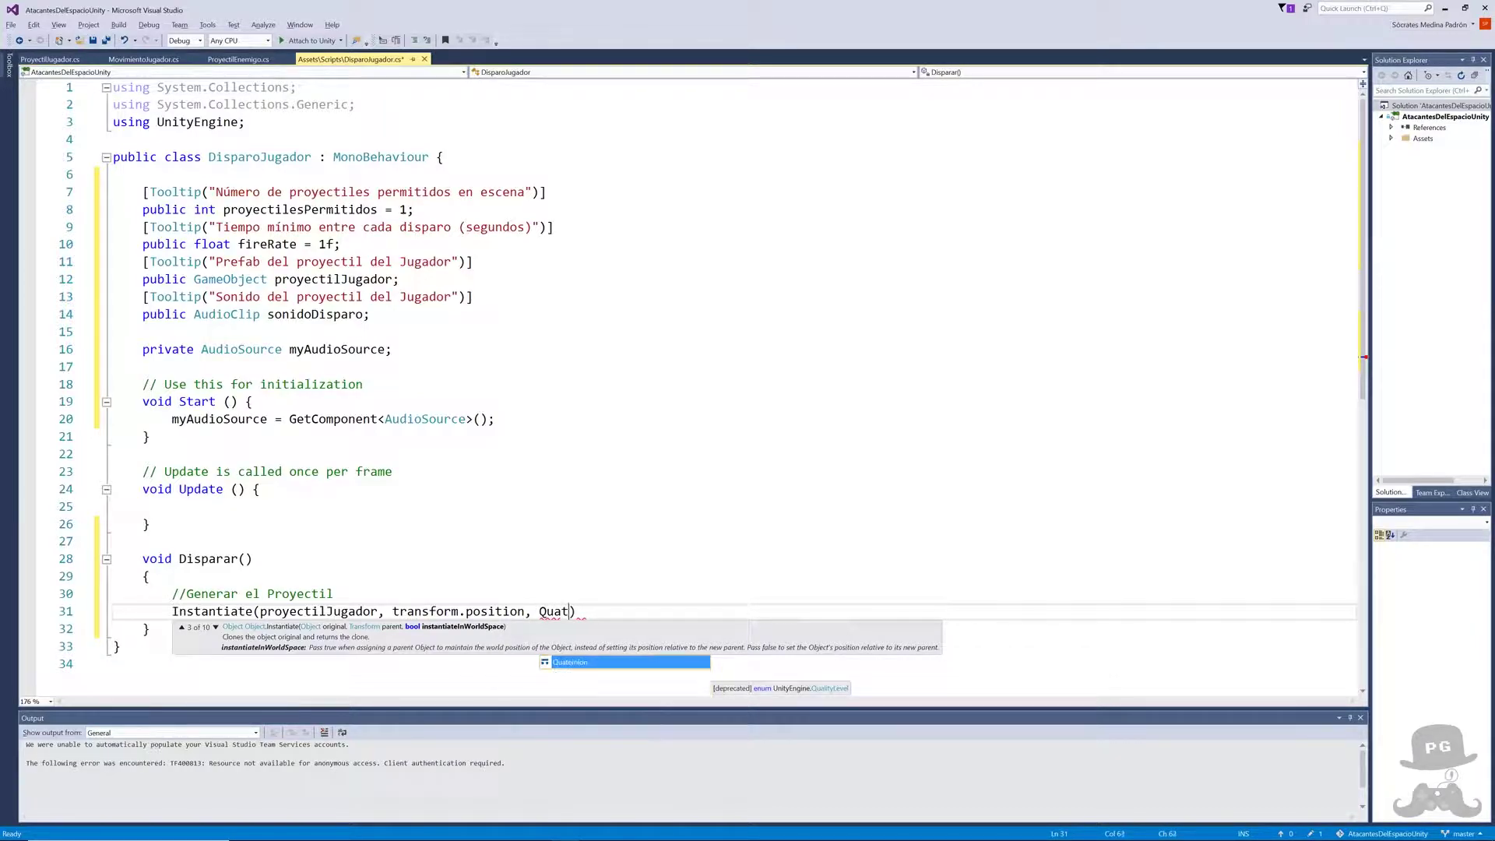
{"action": "type", "text": "e"}
{"action": "key", "text": "Tab"}
{"action": "type", "text": ".id"}
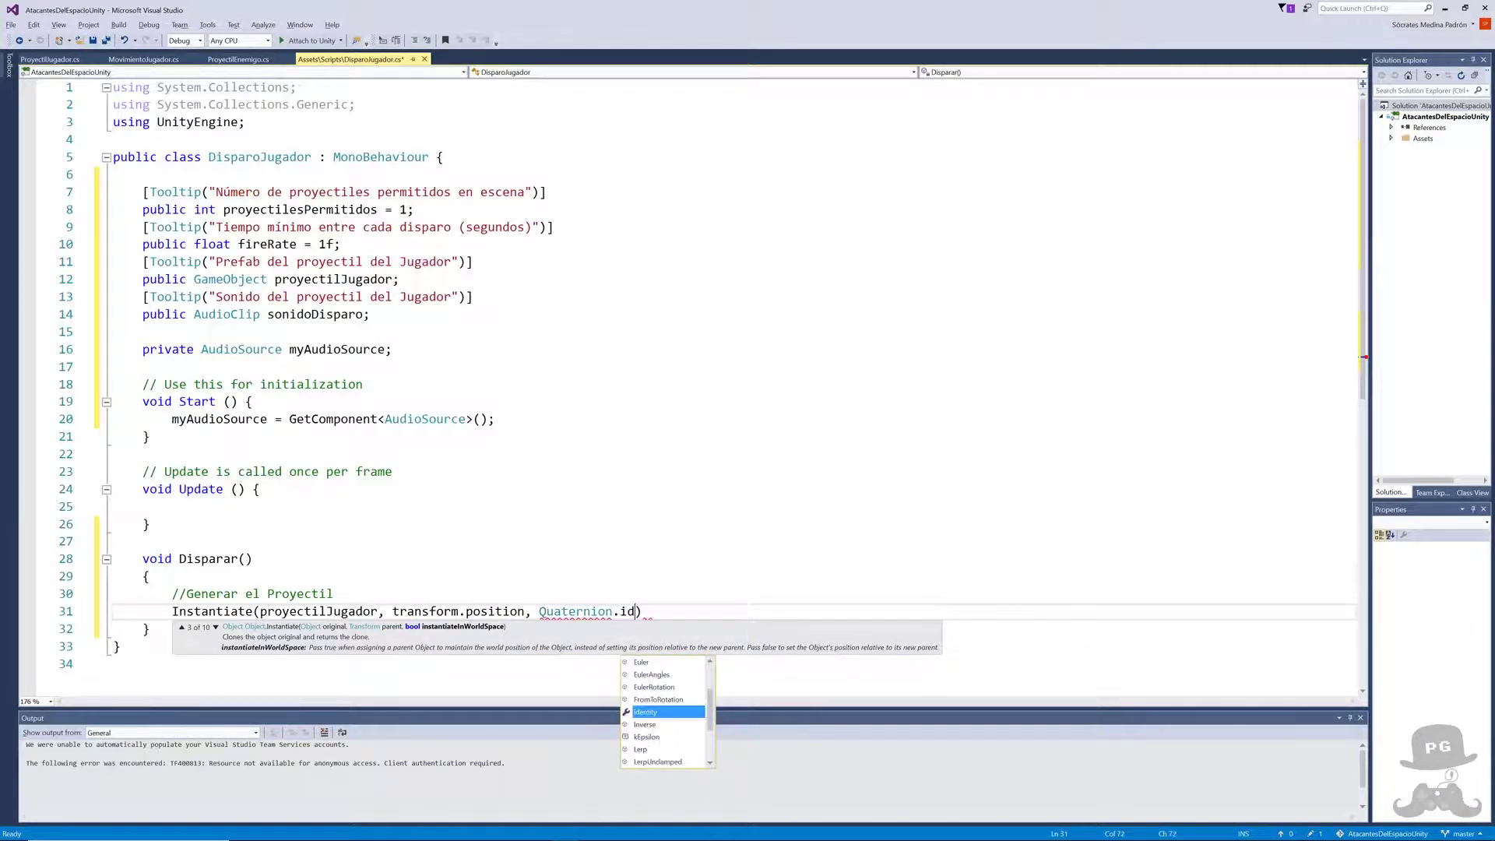
{"action": "type", "text": "e"}
{"action": "key", "text": "Tab"}
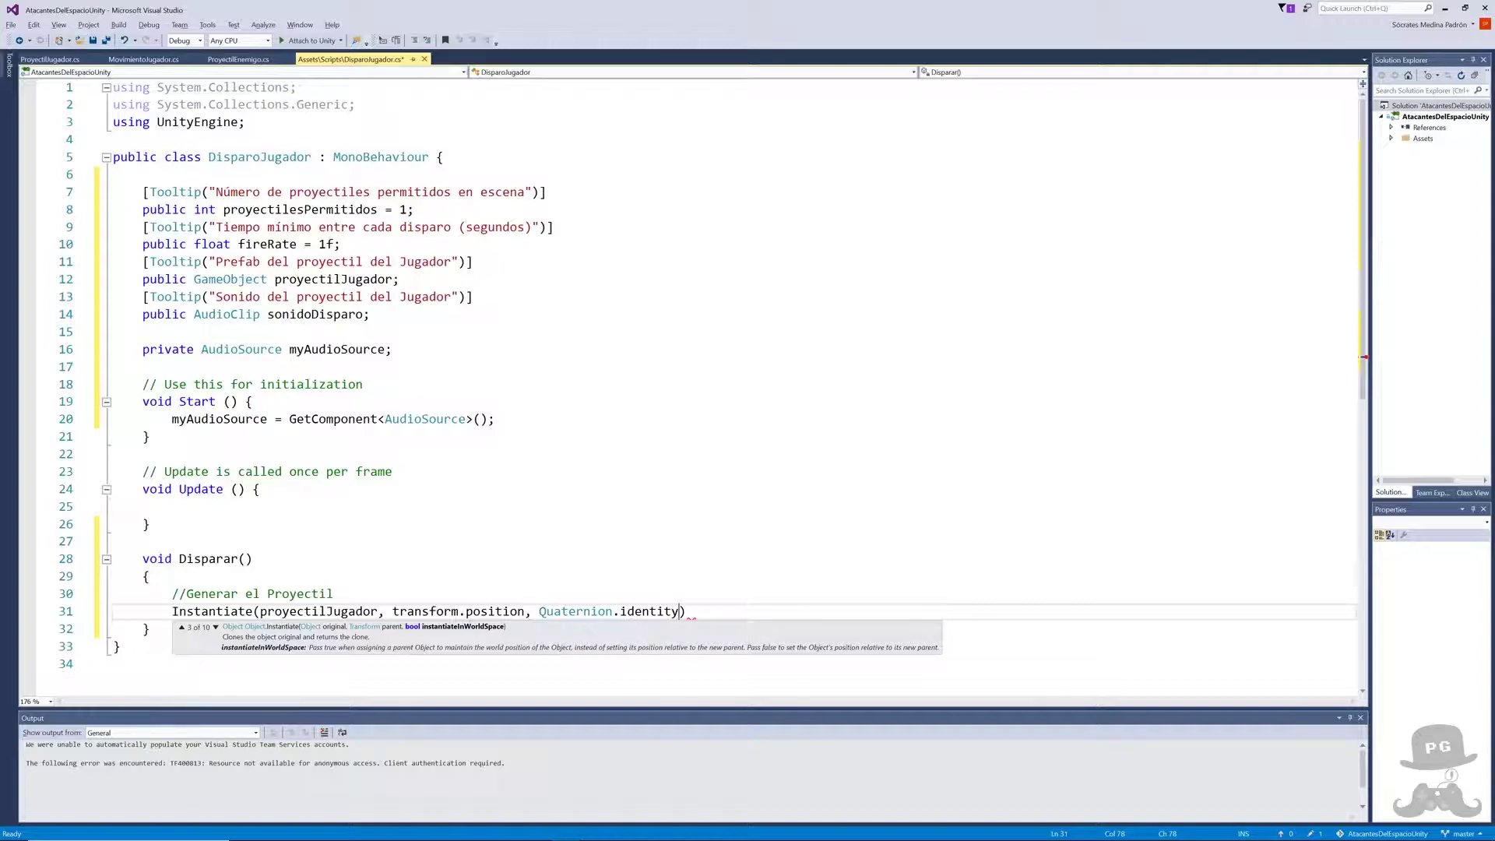
{"action": "type", "text": ")"}
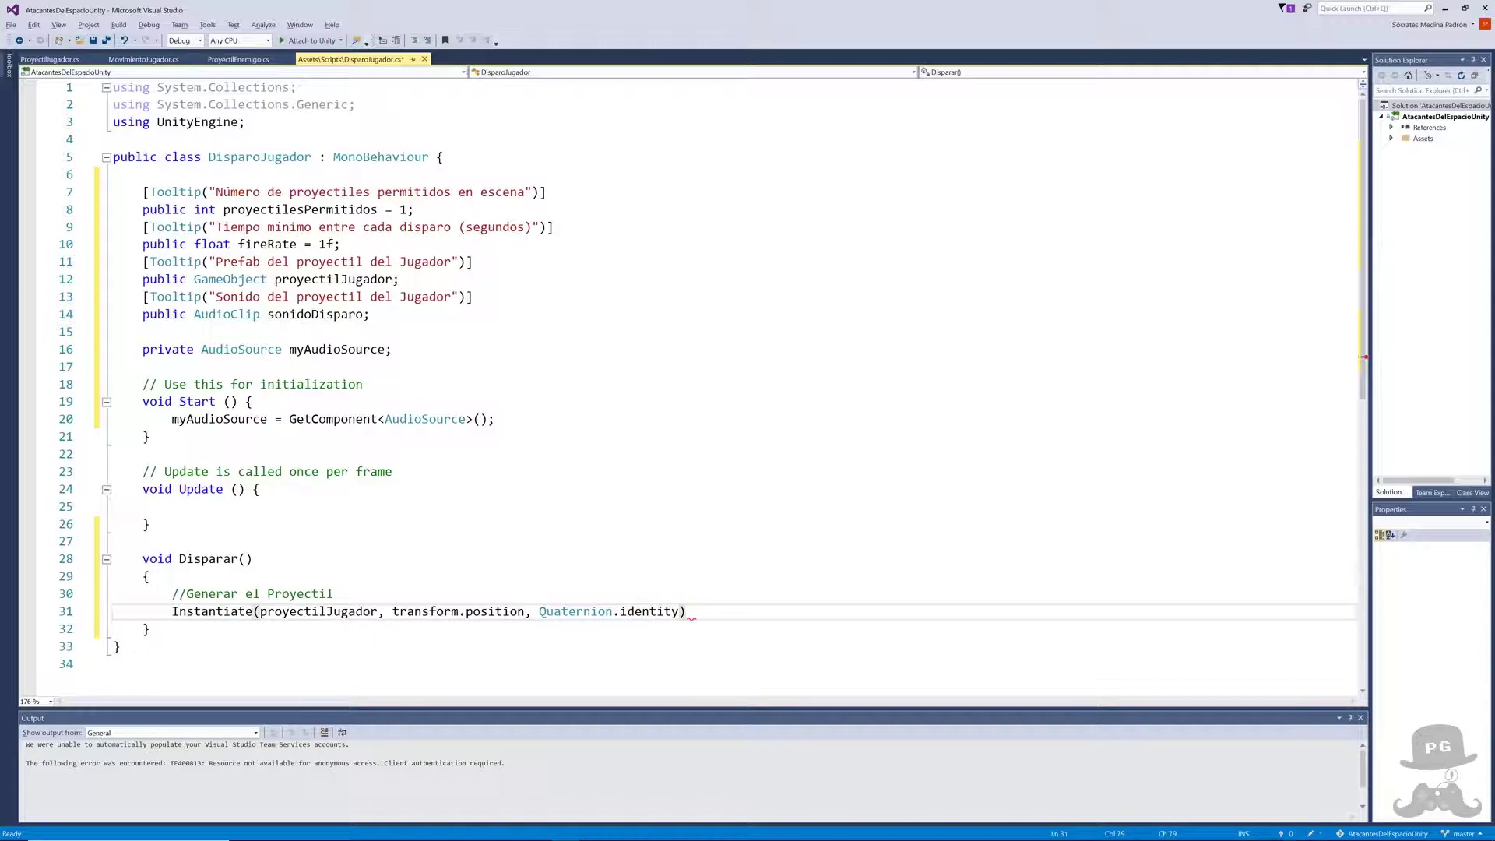
{"action": "type", "text": ";"}
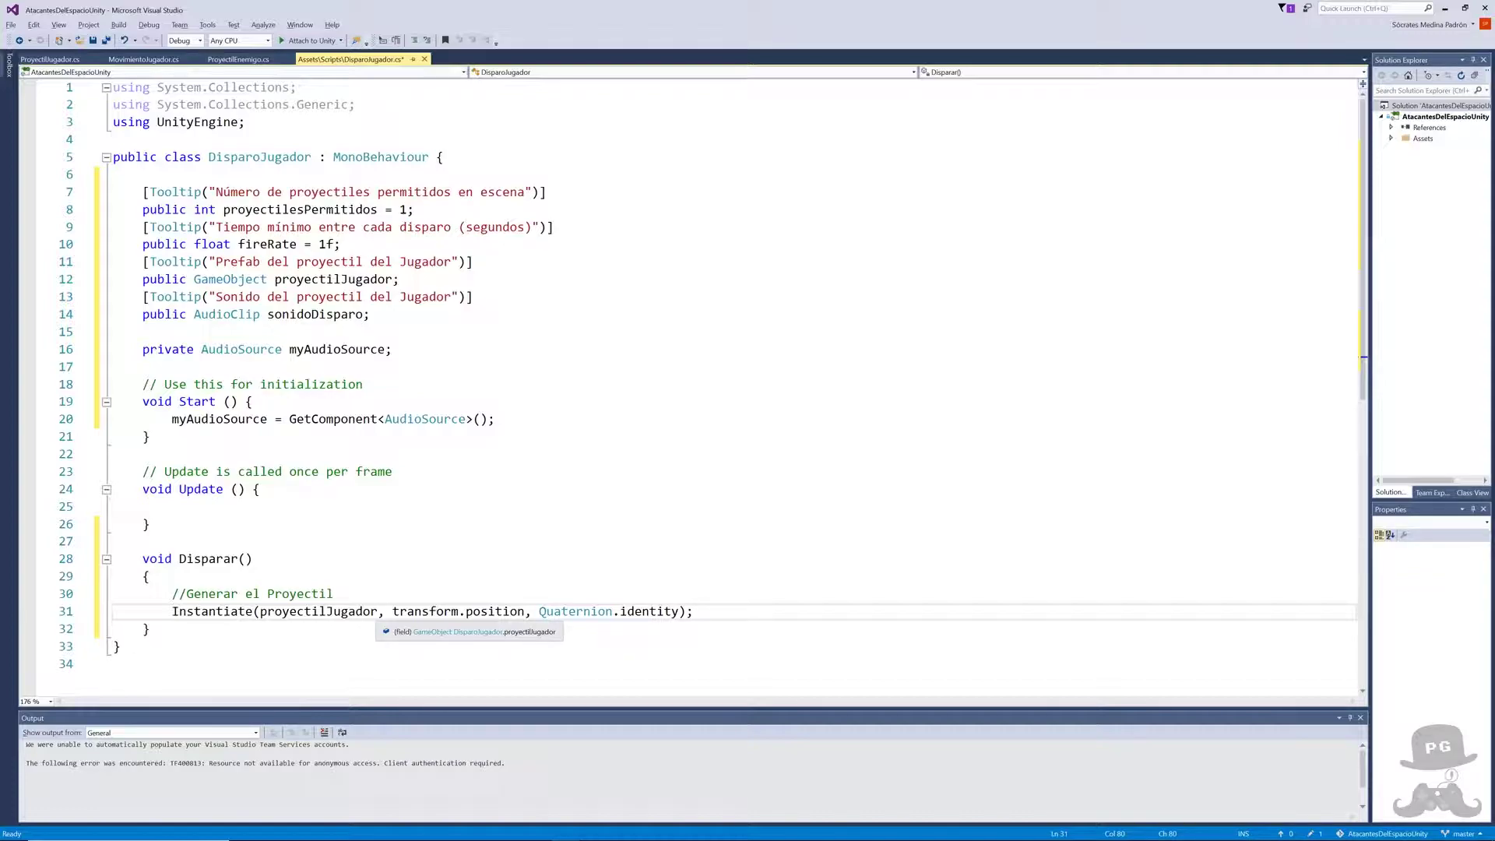
{"action": "key", "text": "Return"}
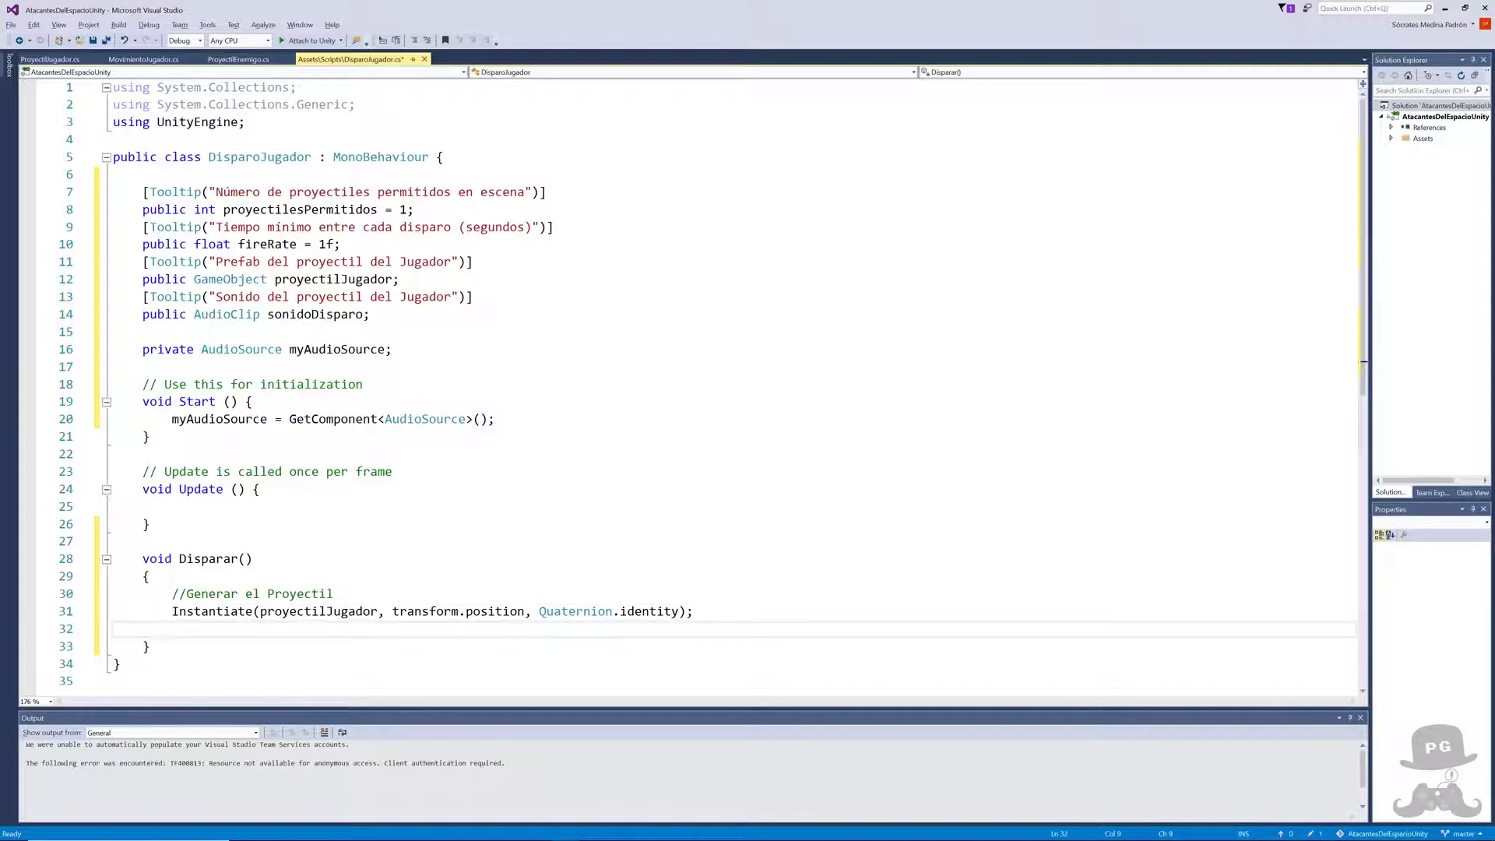
{"action": "type", "text": "//Re"}
{"action": "type", "text": "prod"}
{"action": "type", "text": "ucir "}
{"action": "type", "text": "el sonido"}
- Assign myAudioSource.clip = sonidoDisparo; under the sound comment
{"action": "key", "text": "Return"}
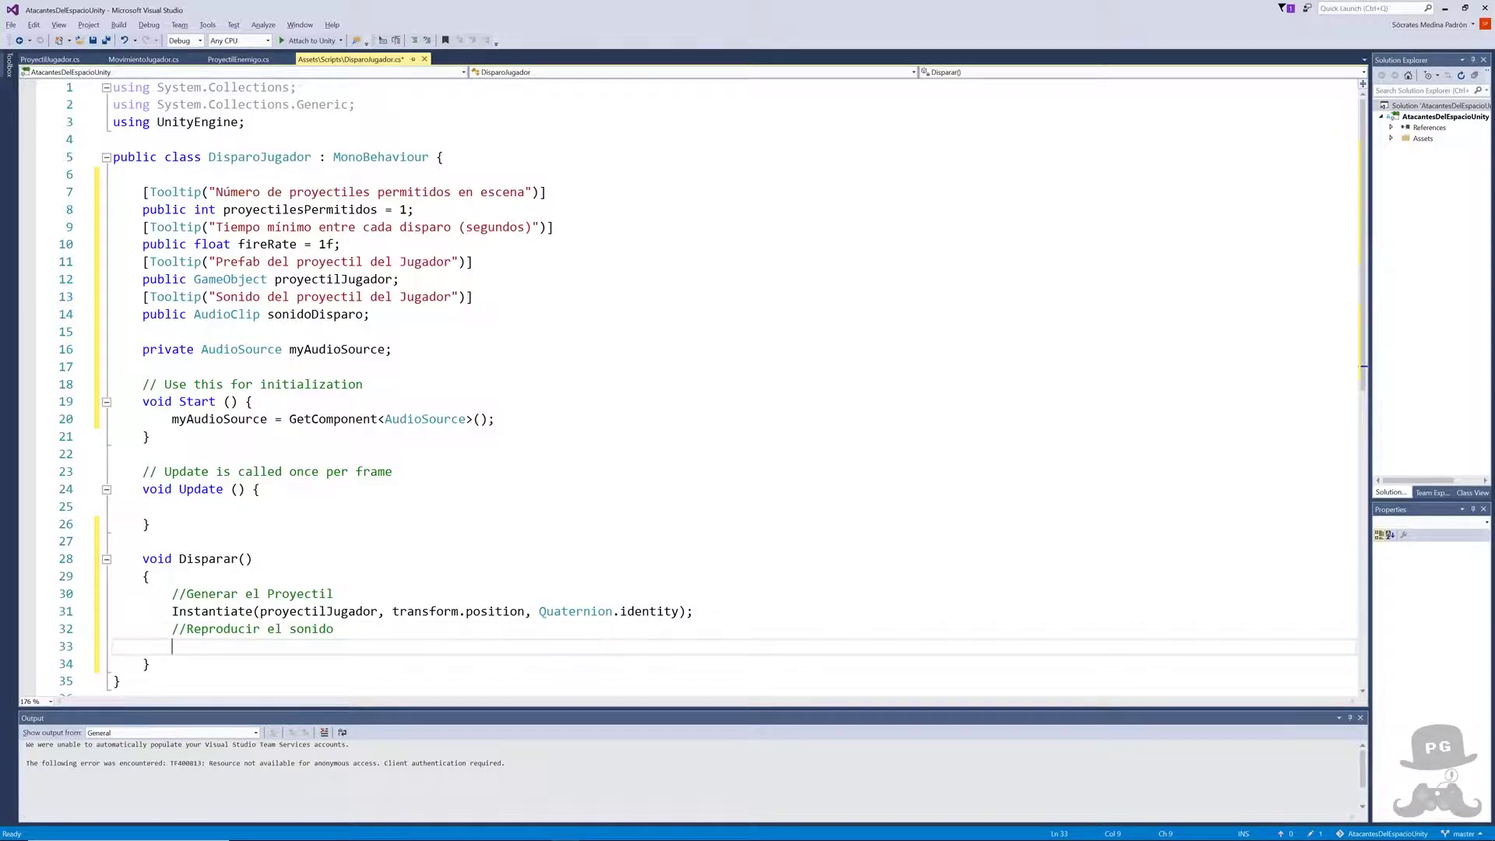
{"action": "type", "text": "m"}
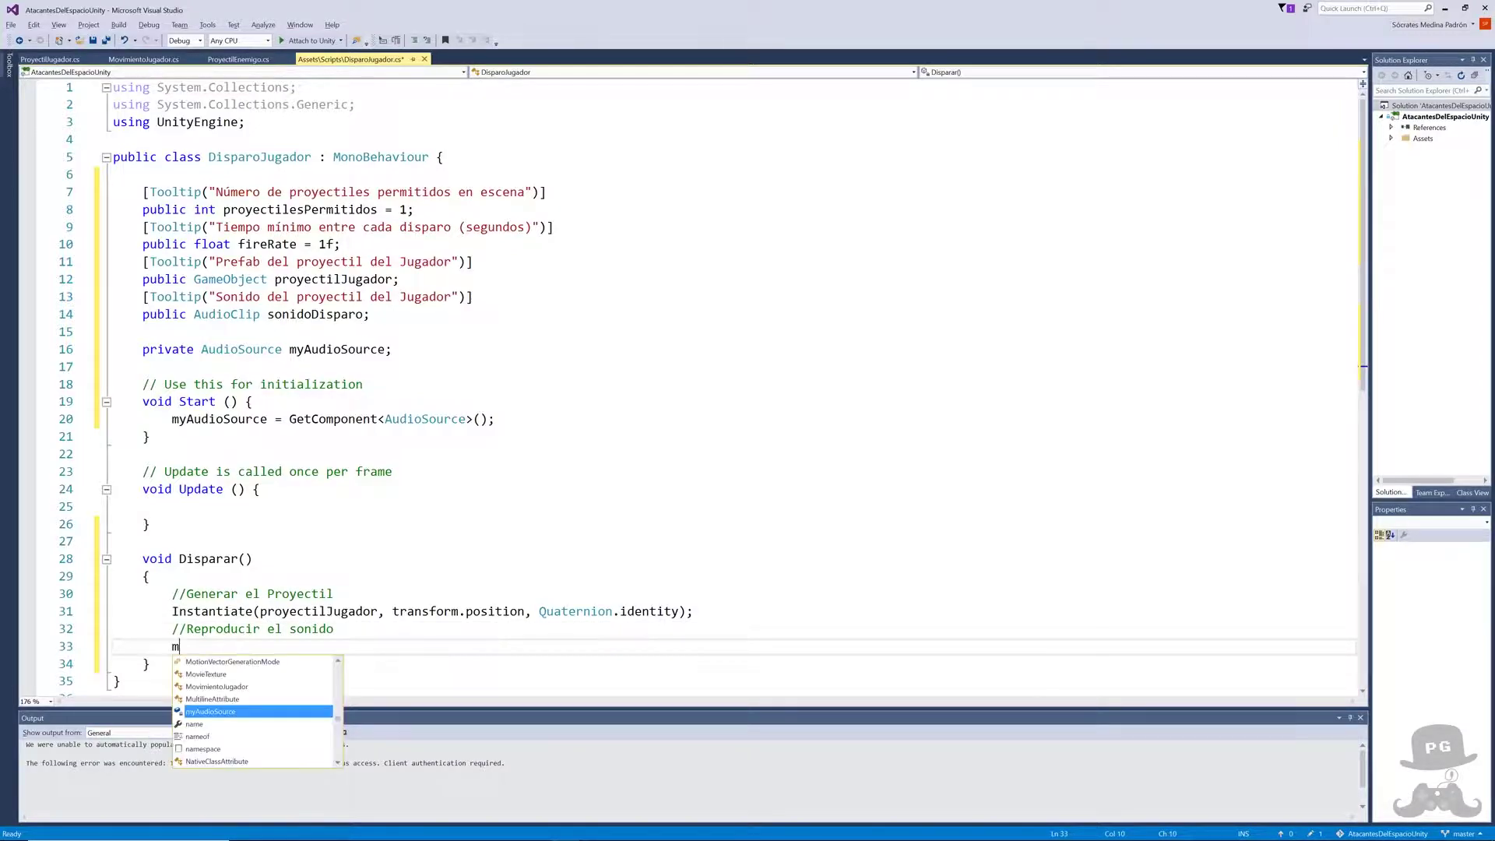
{"action": "type", "text": "y"}
{"action": "key", "text": "Tab"}
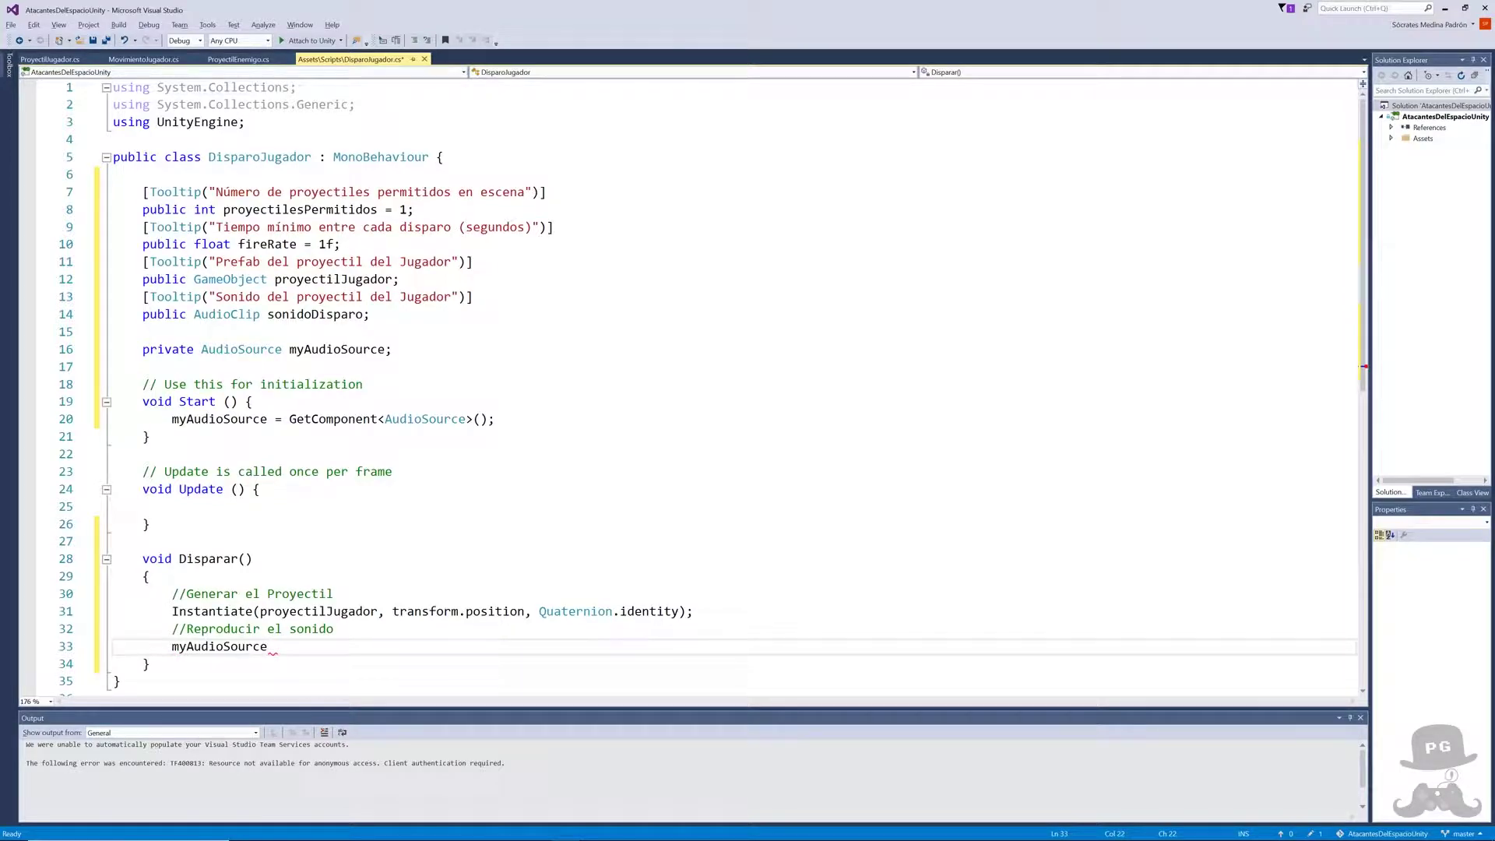
{"action": "type", "text": ".cli"}
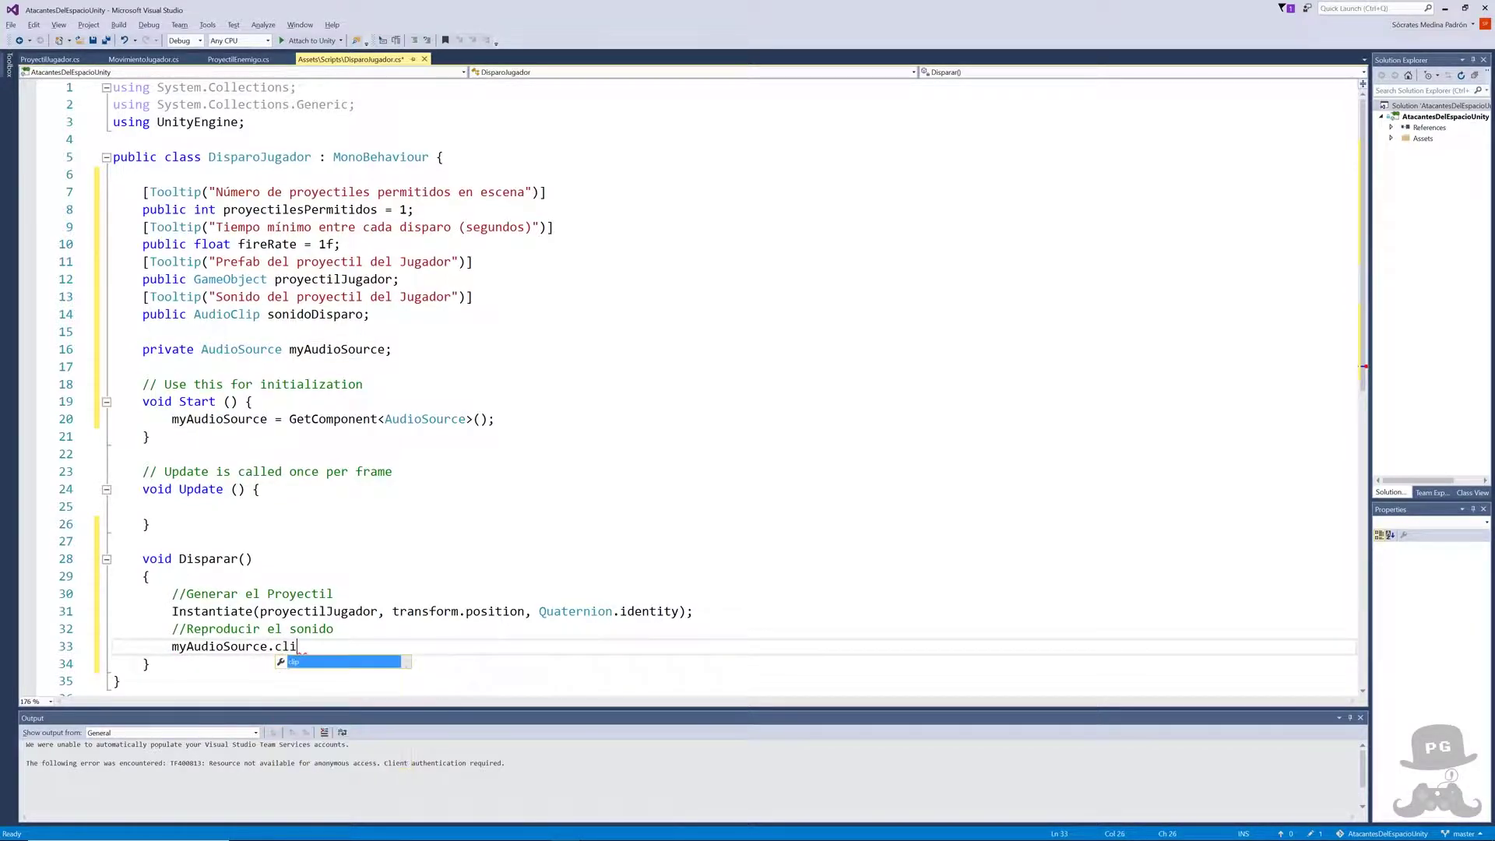
{"action": "type", "text": "p = "}
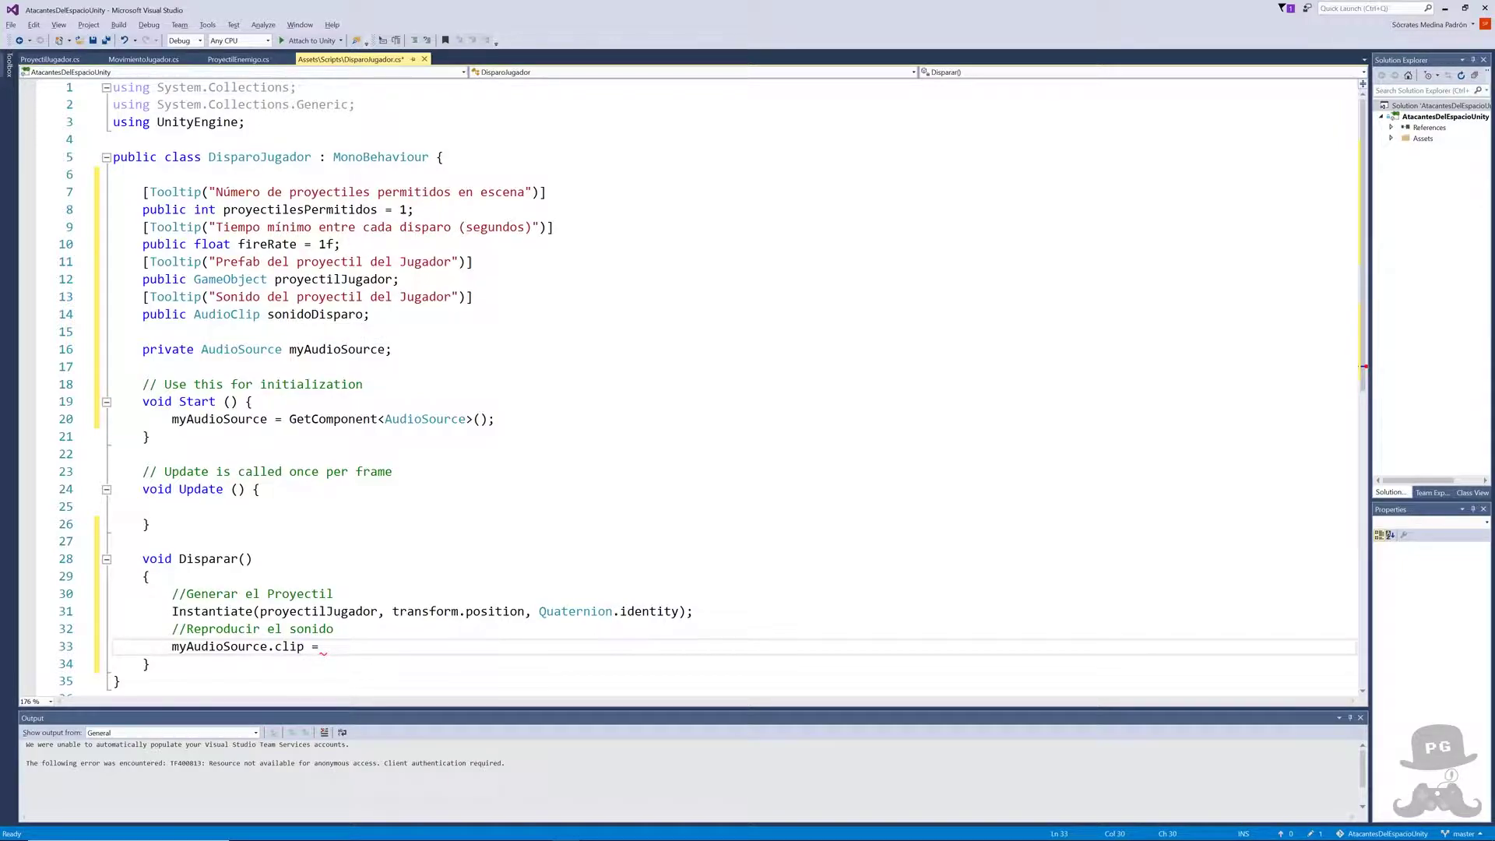
{"action": "type", "text": "son"}
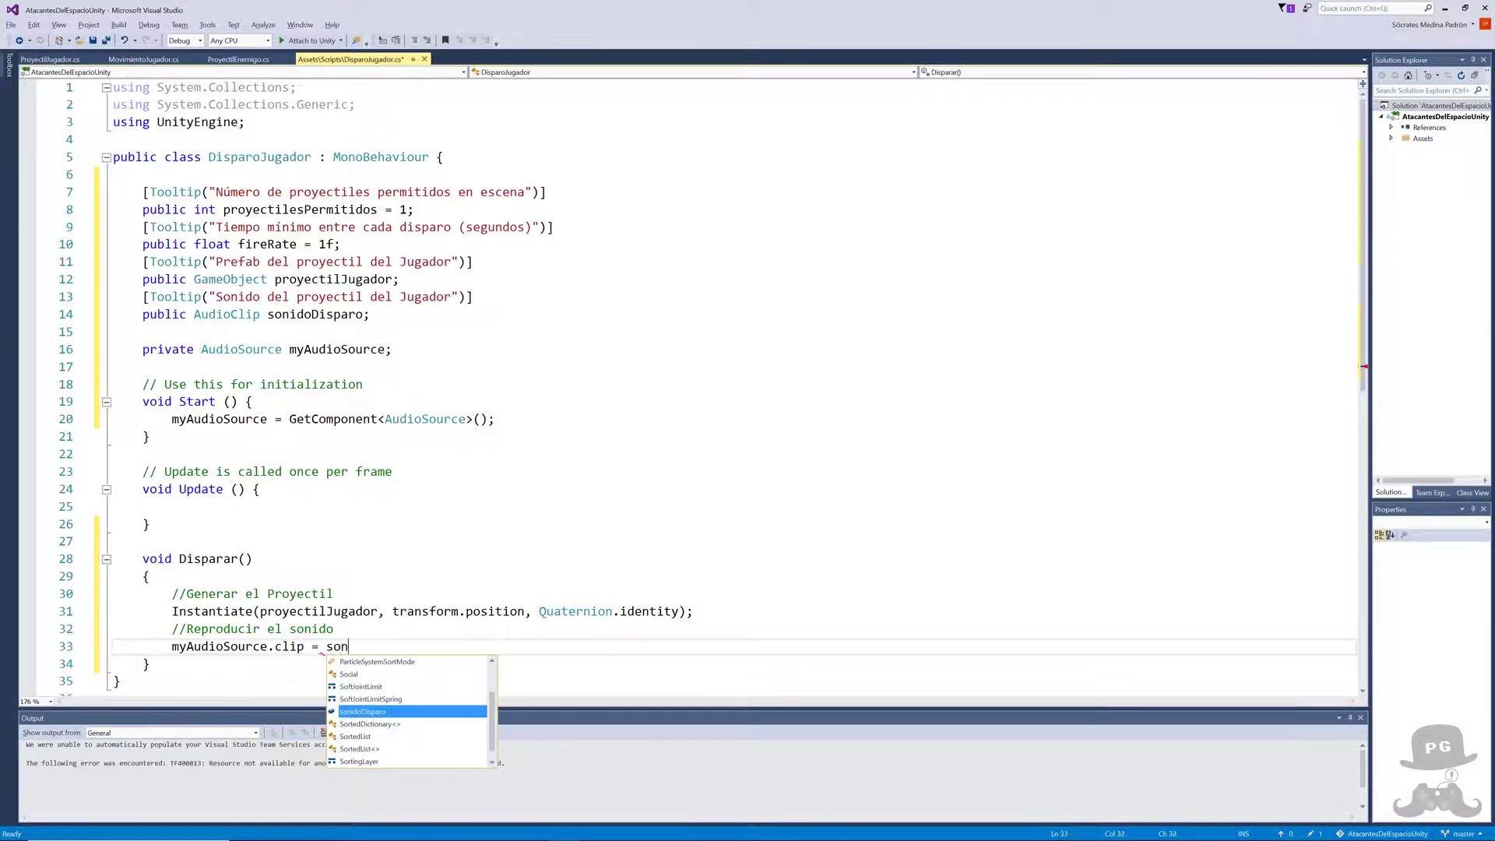
{"action": "type", "text": "id"}
{"action": "key", "text": "Tab"}
{"action": "type", "text": ";"}
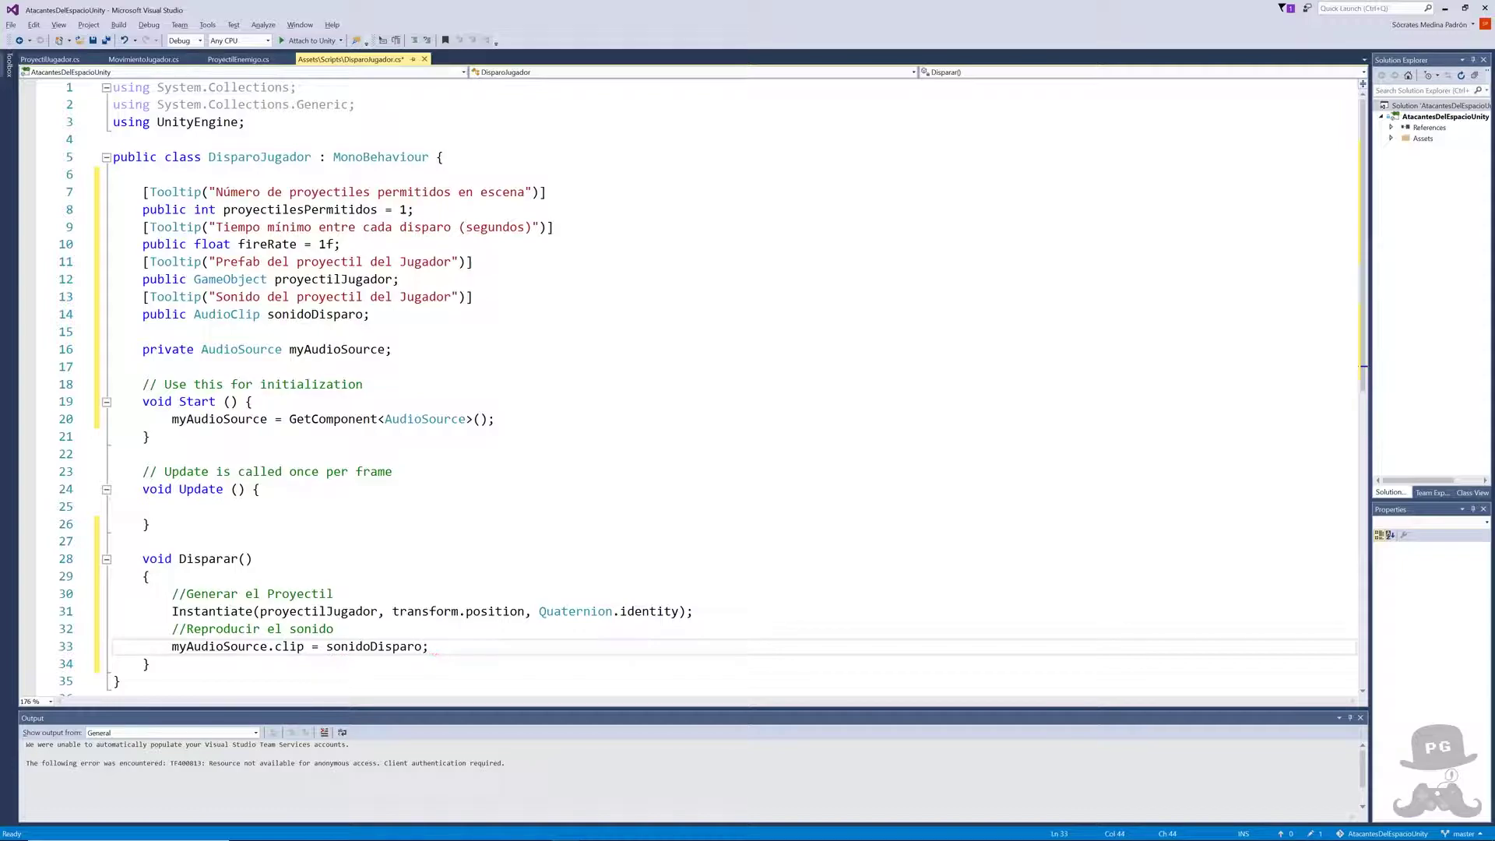
- Call myAudioSource.Play(); to play the shot sound at the end of Disparar
{"action": "key", "text": "Return"}
{"action": "type", "text": "my"}
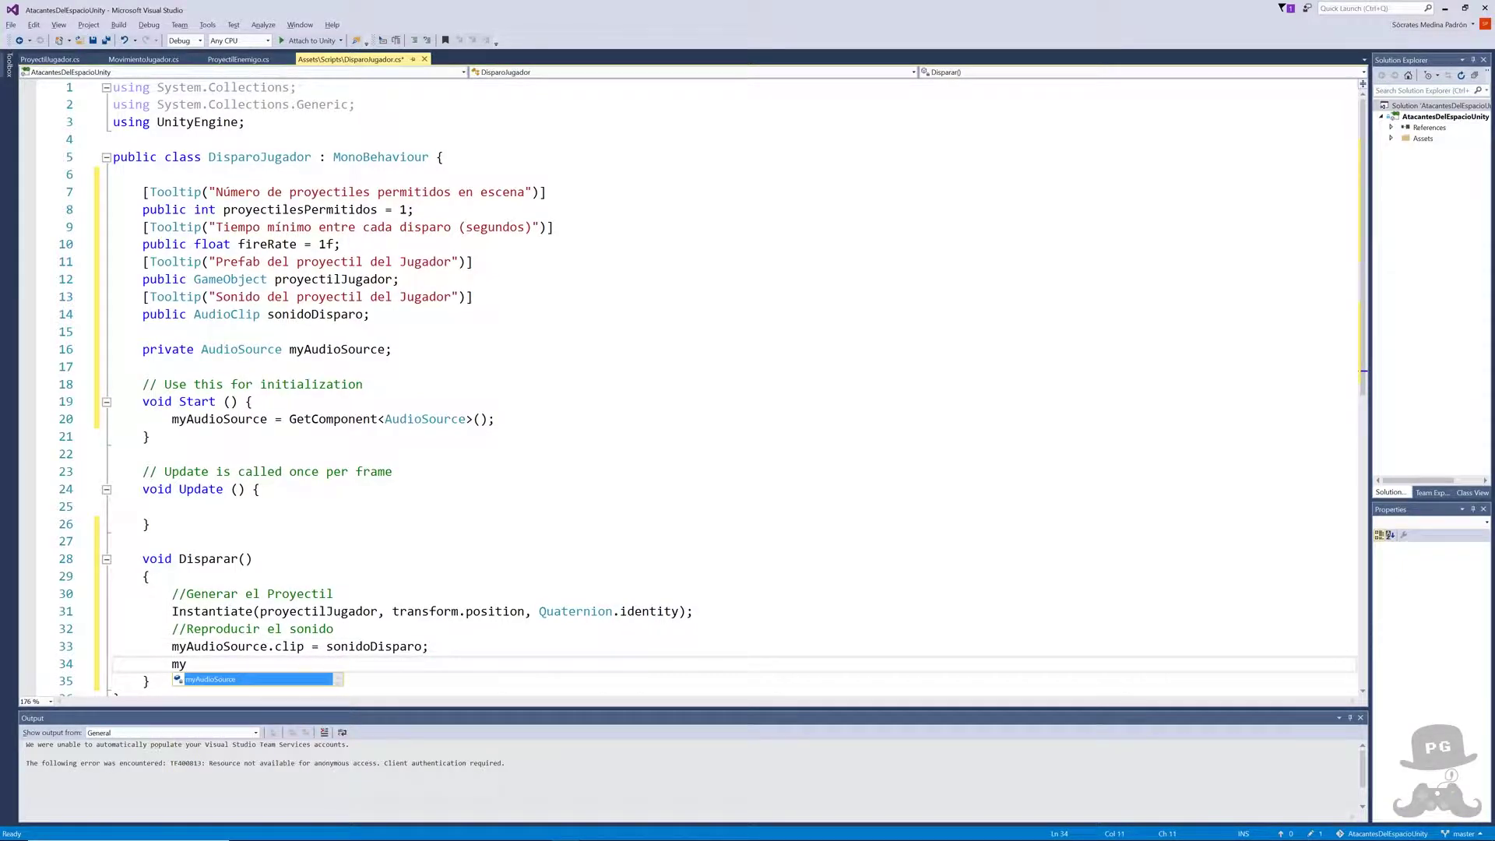
{"action": "key", "text": "Tab"}
{"action": "type", "text": ".Pla"}
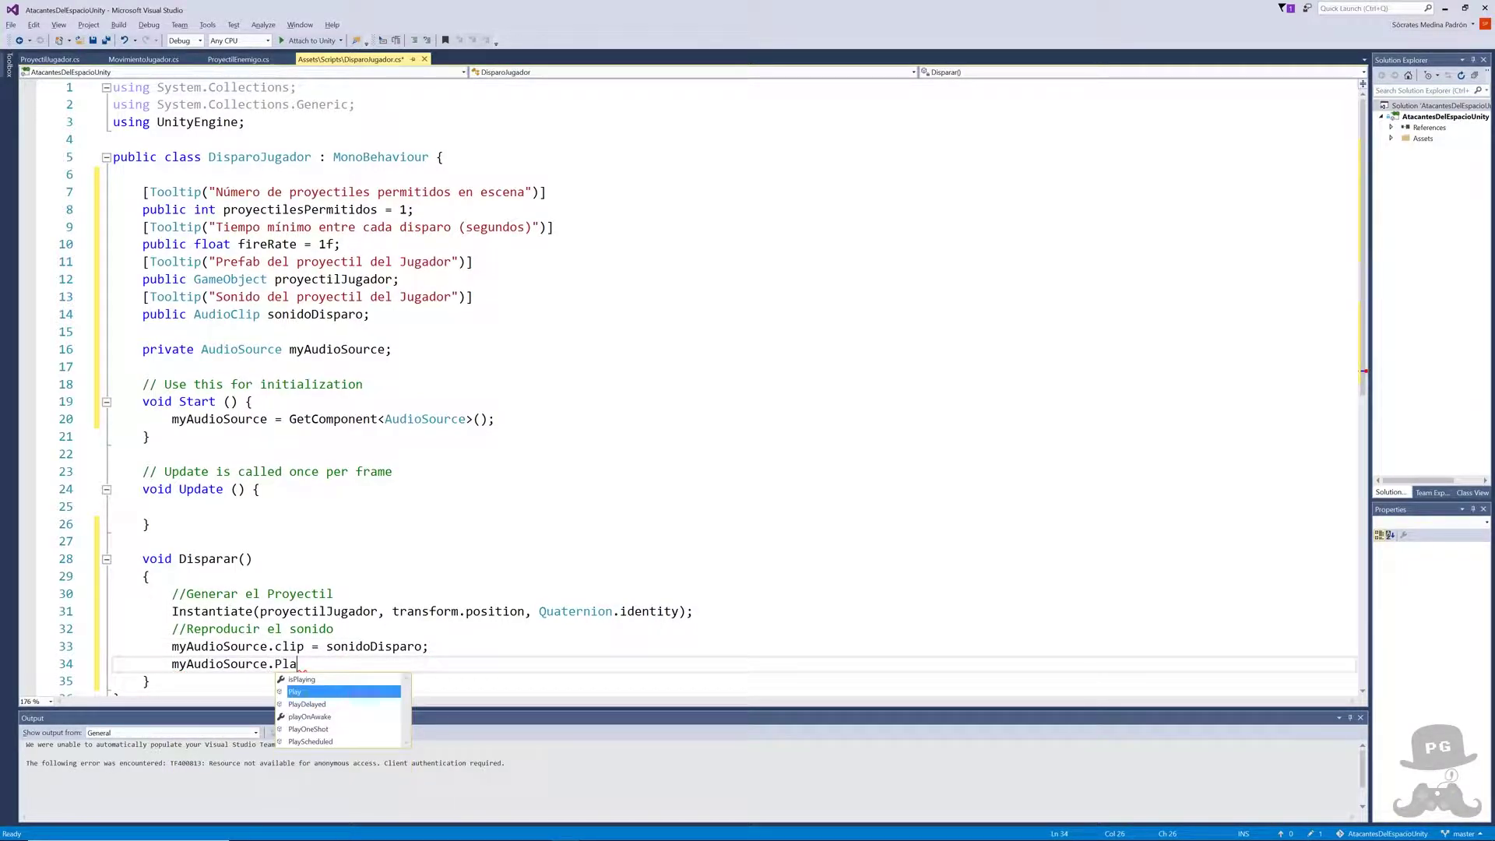
{"action": "key", "text": "Tab"}
{"action": "type", "text": "()"}
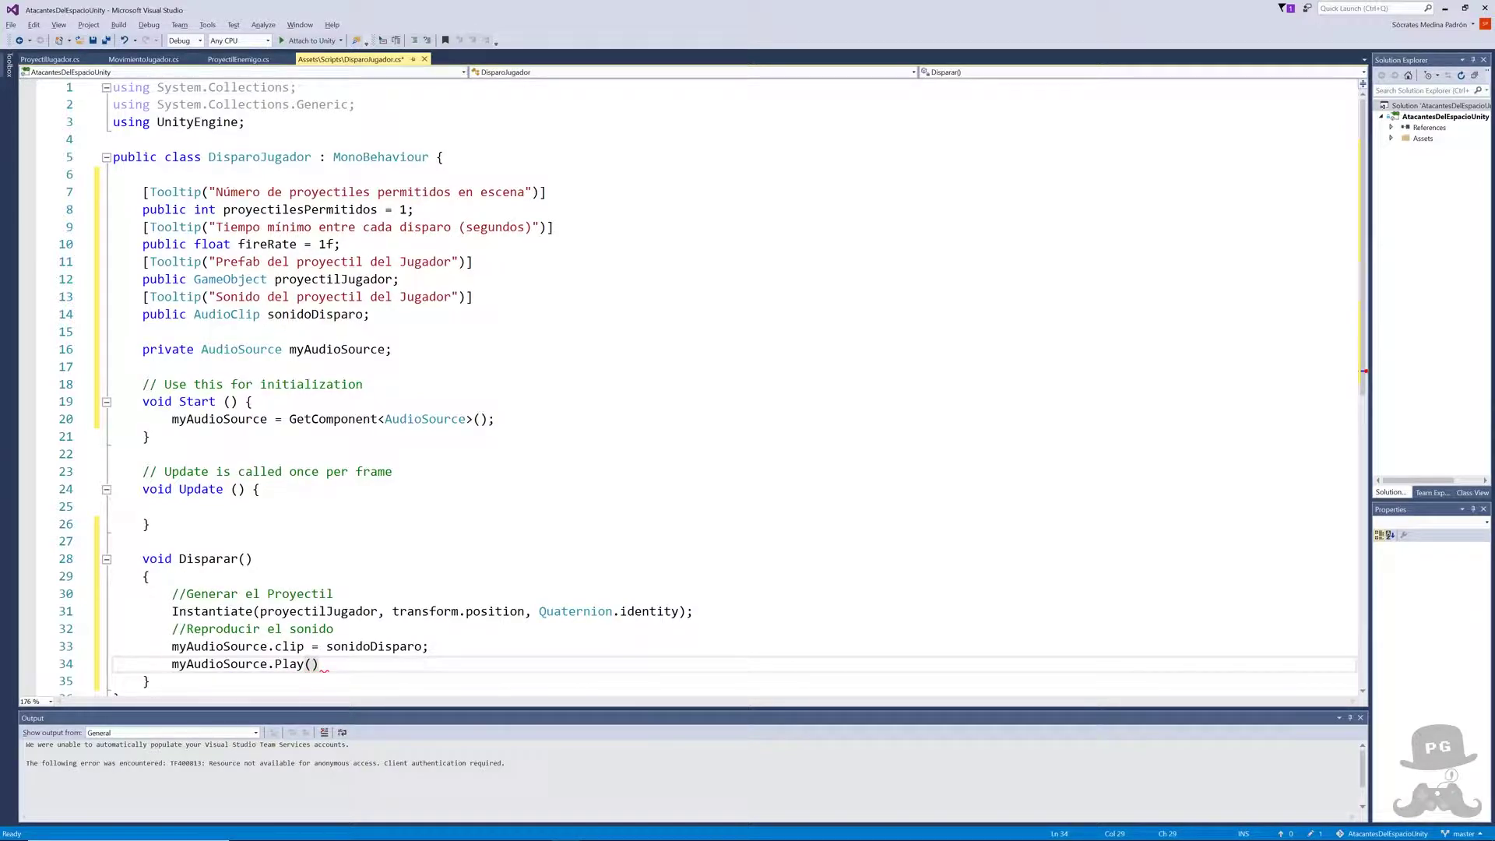
{"action": "type", "text": ";"}
{"action": "left_click", "coordinate": [149, 576]}
{"action": "left_click", "coordinate": [172, 506]}
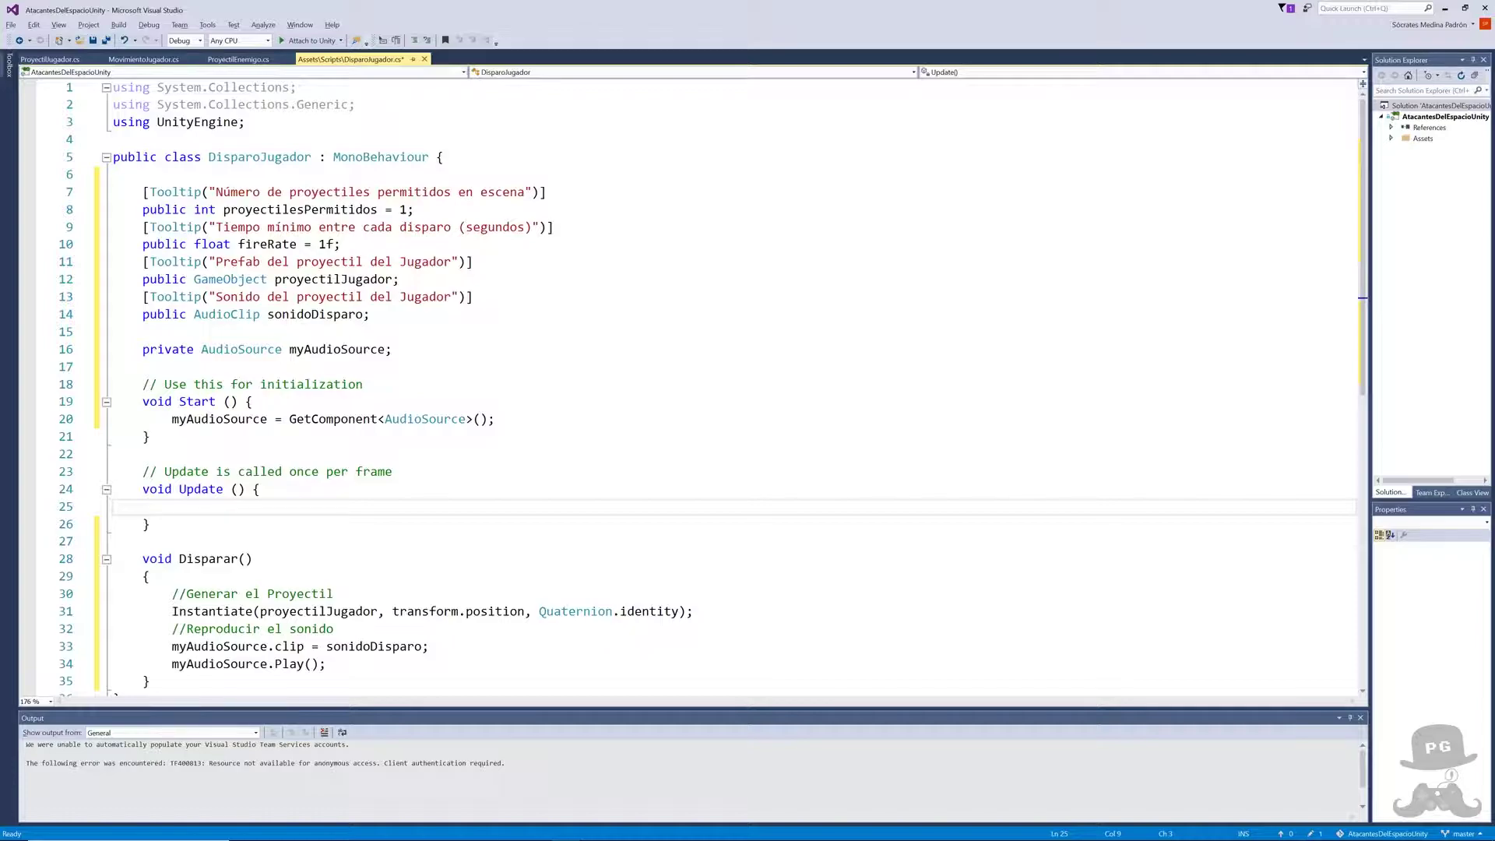
- In Update, add if (Input.GetButton("Fire1")) { Disparar(); } so holding Fire1 shoots
{"action": "type", "text": "if"}
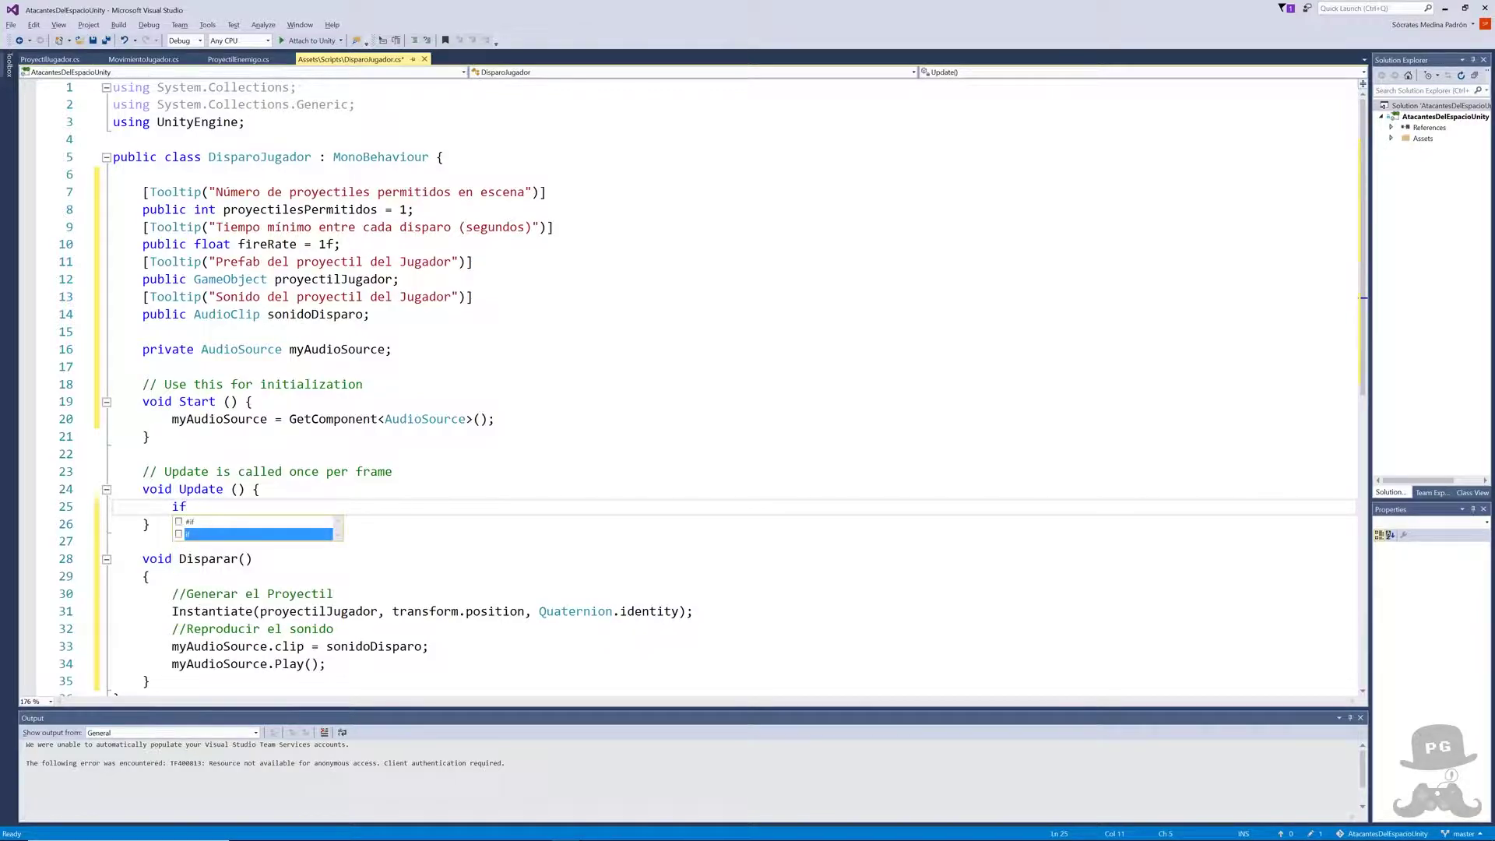
{"action": "type", "text": " (Inp"}
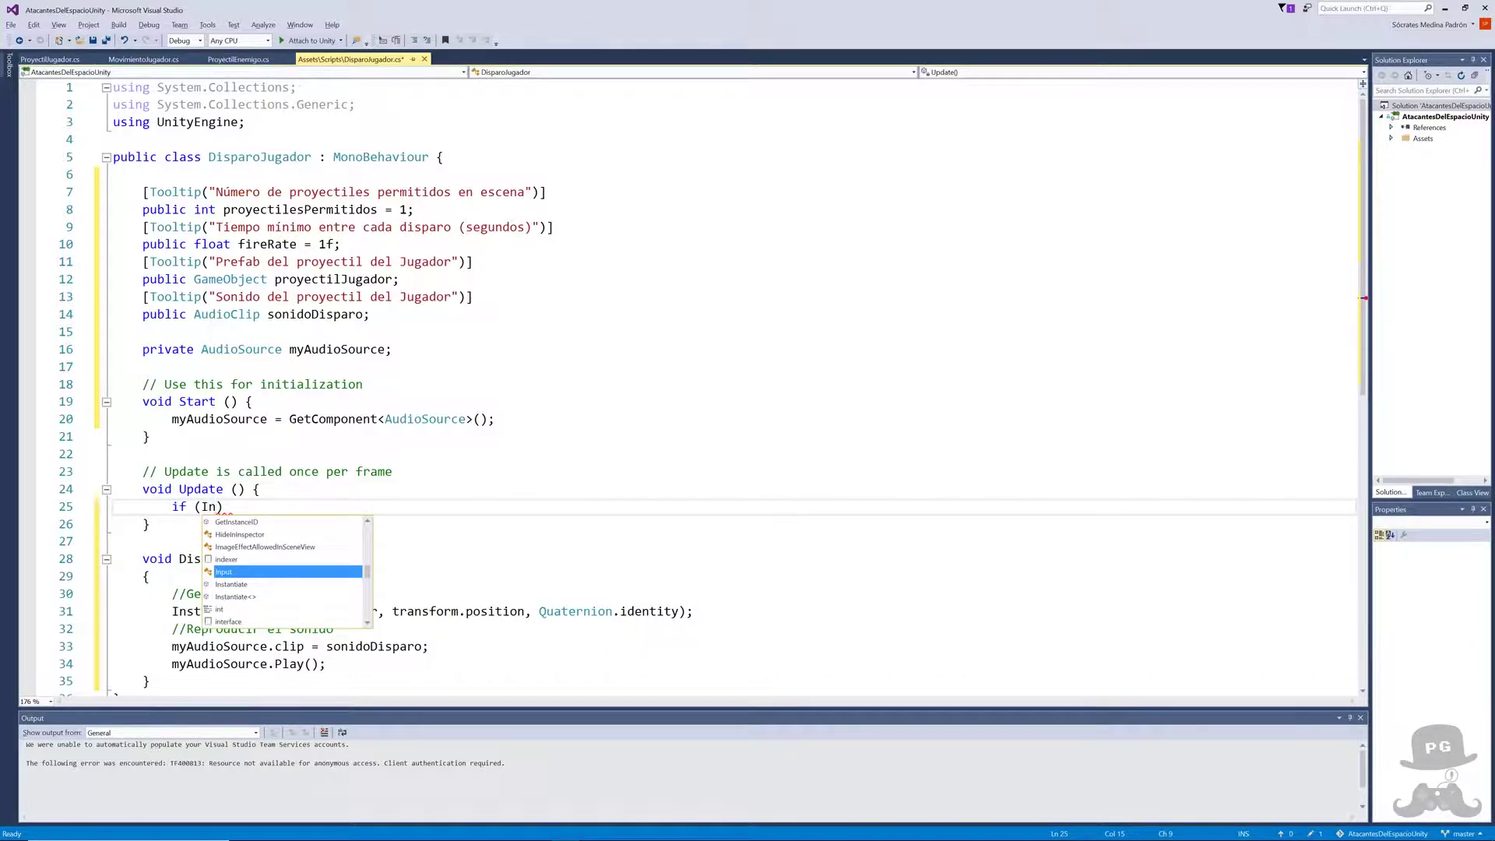
{"action": "key", "text": "Tab"}
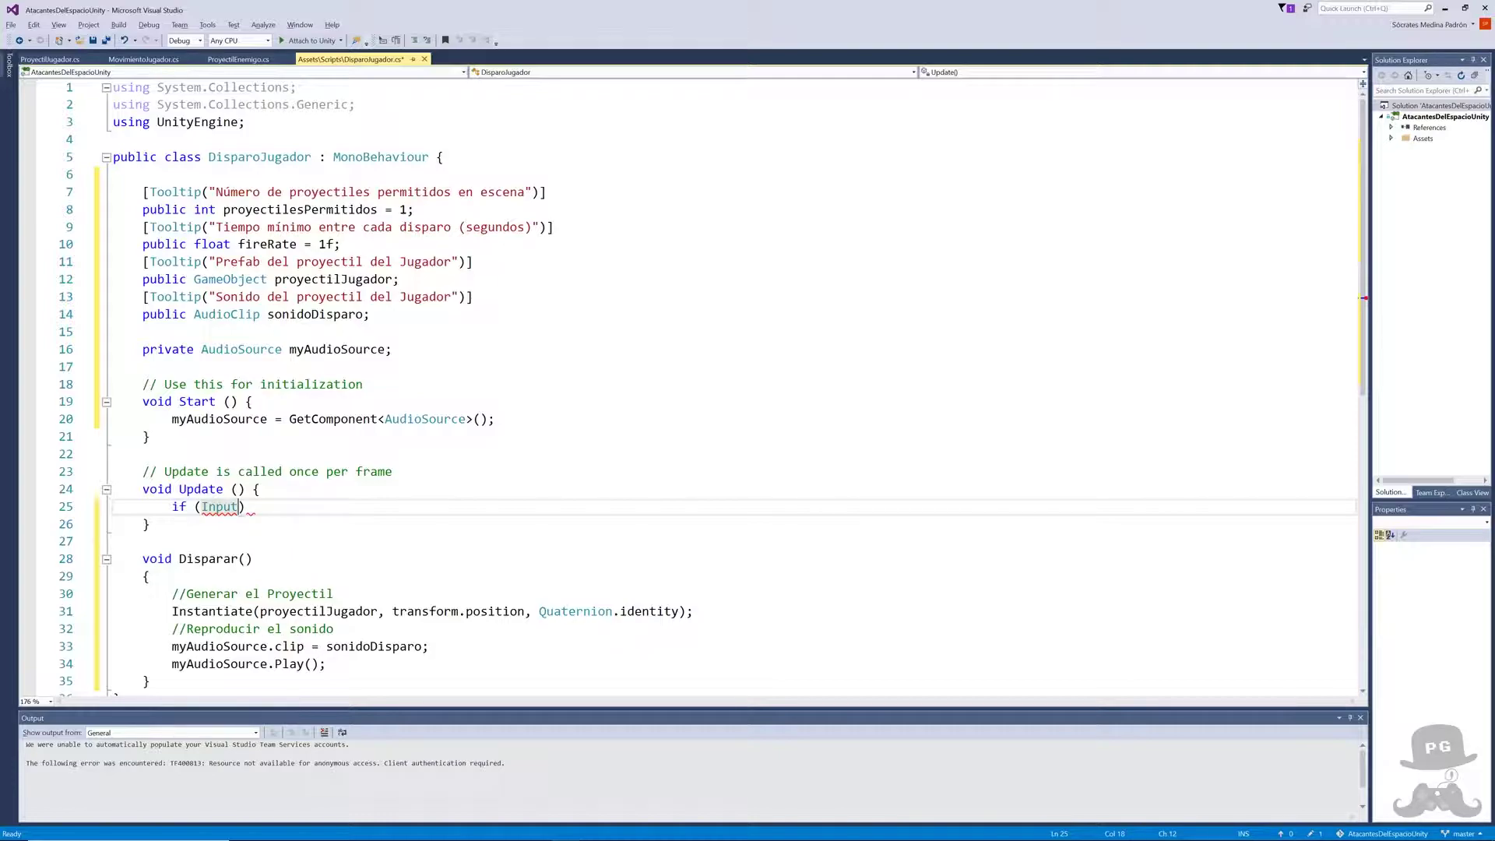
{"action": "type", "text": ".Get"}
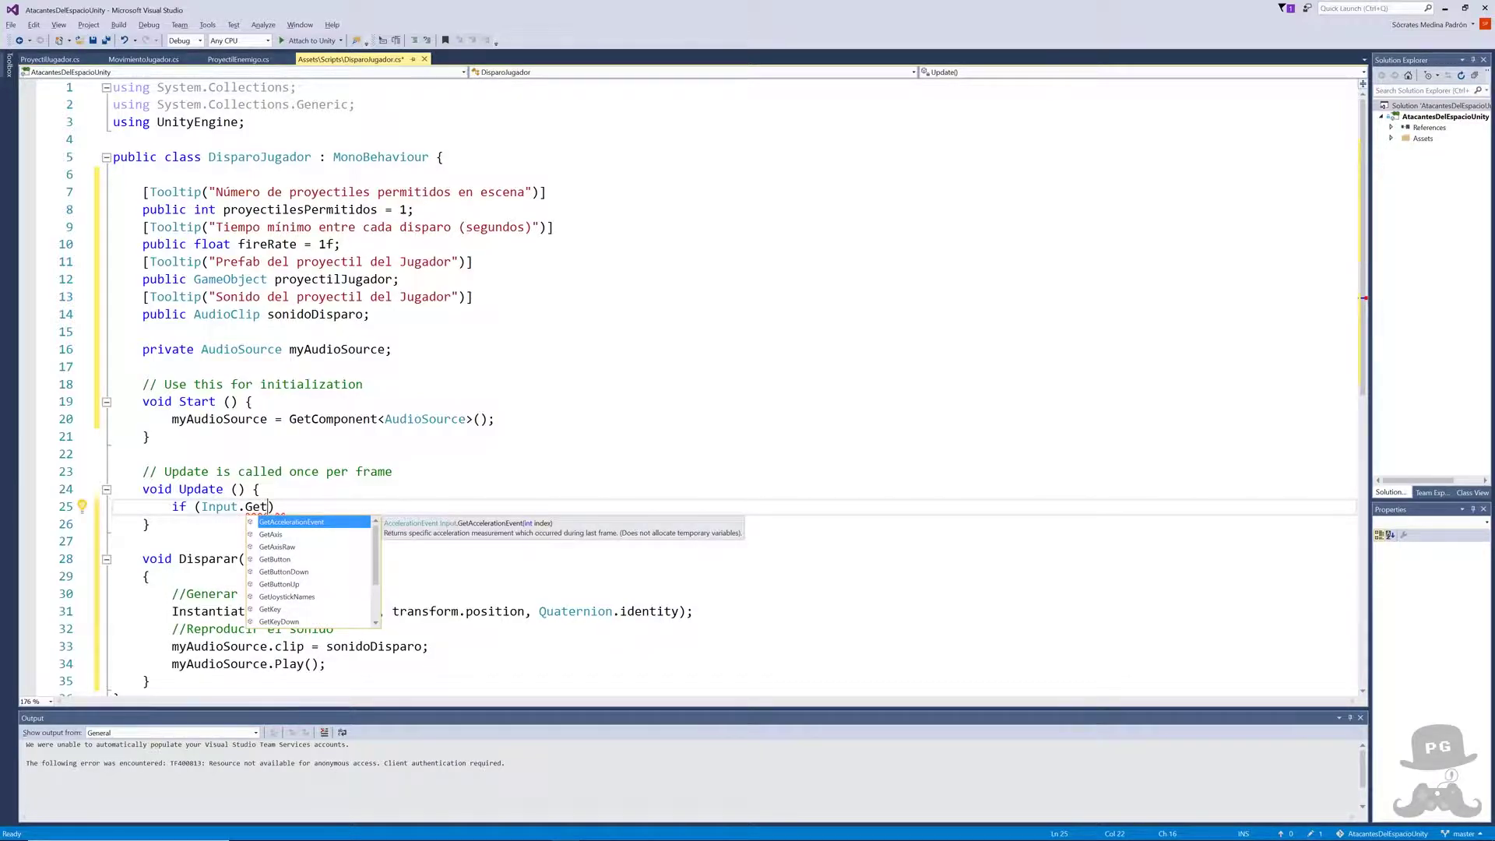
{"action": "key", "text": "Down"}
{"action": "key", "text": "Down"}
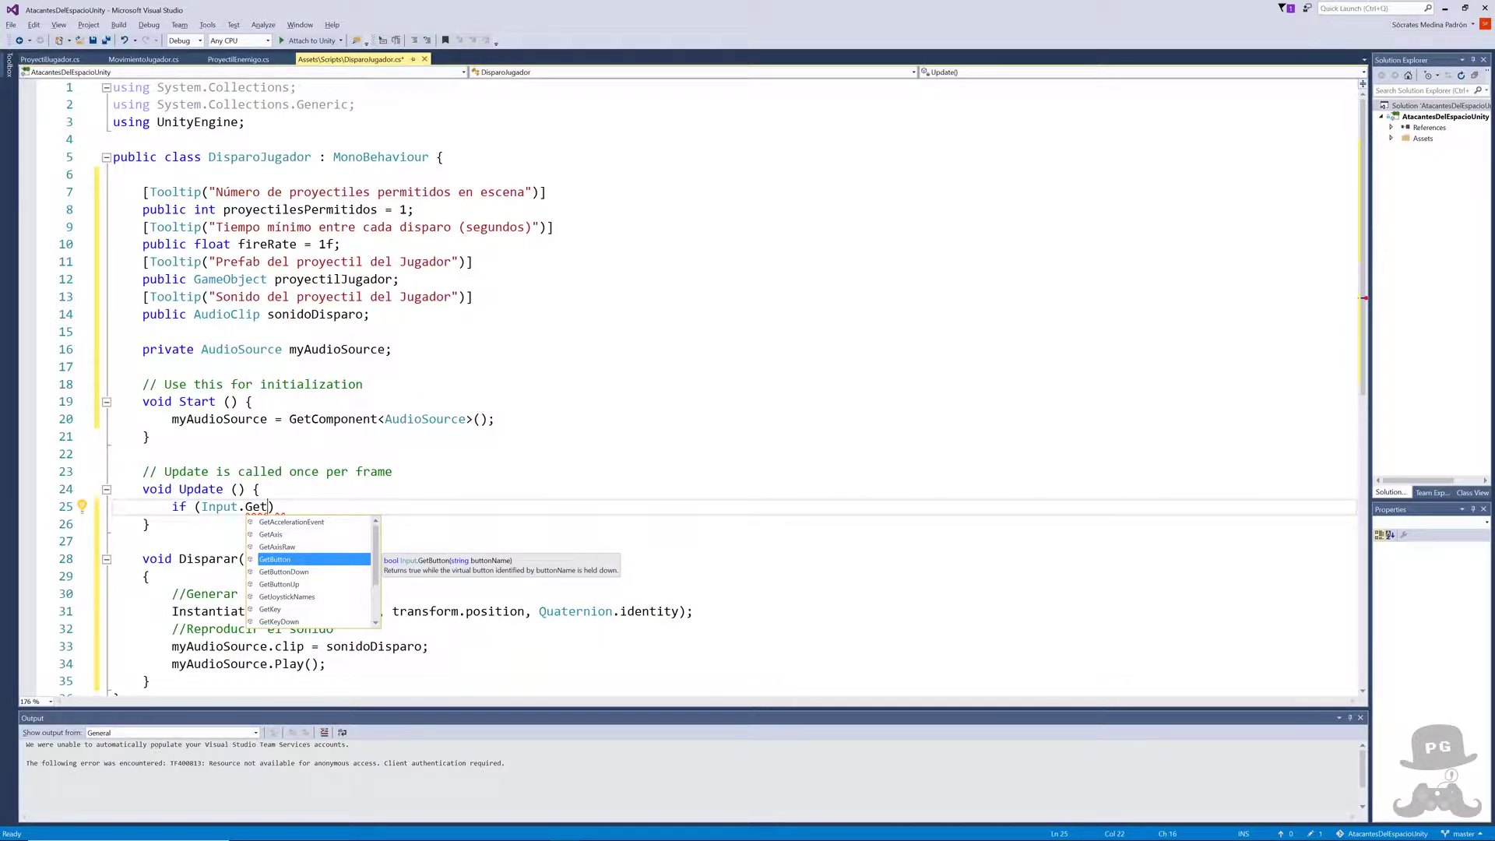
{"action": "key", "text": "Tab"}
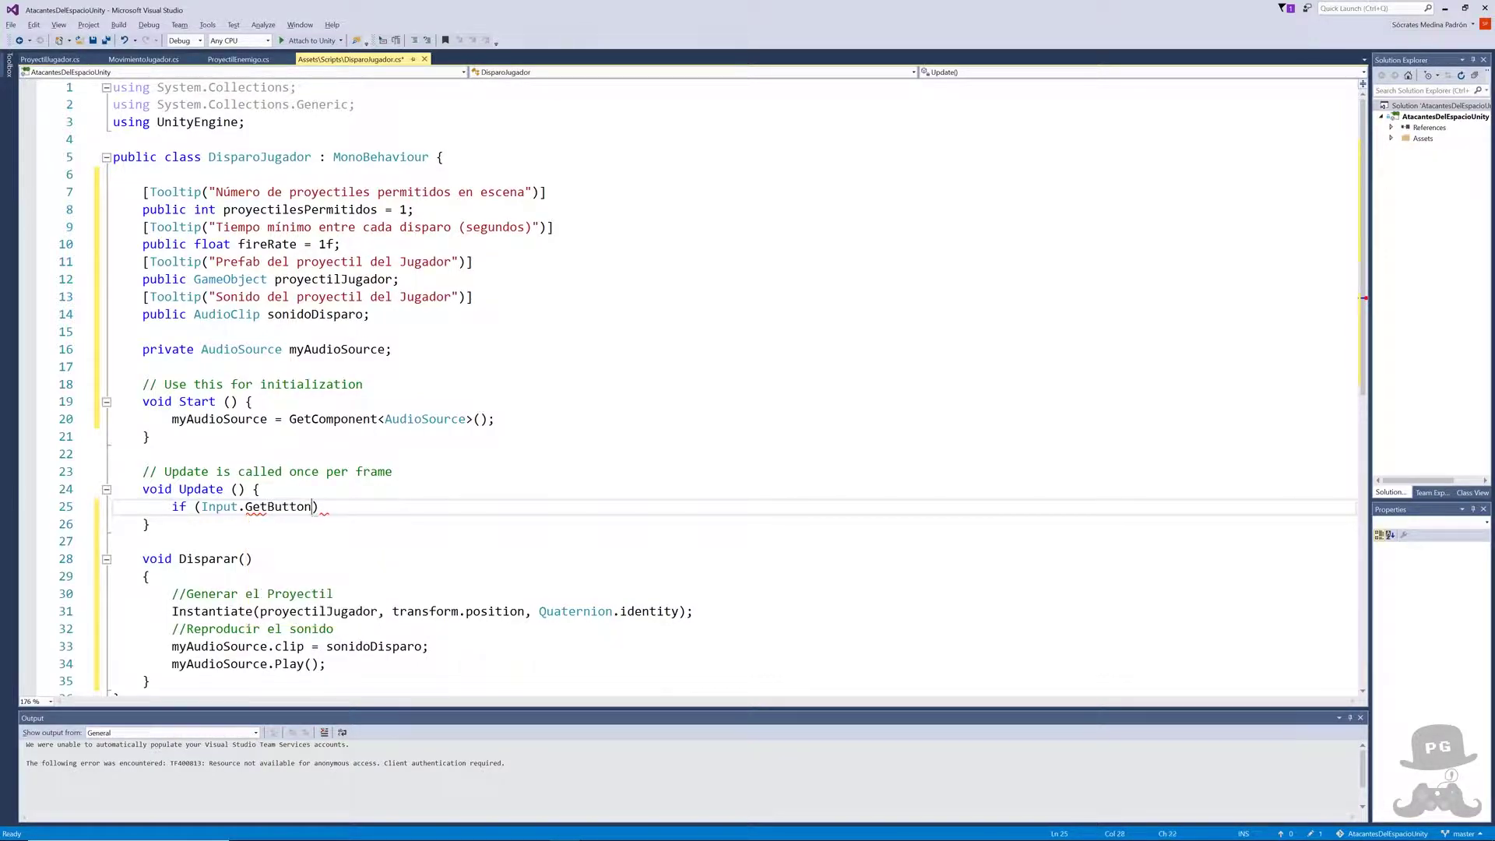
{"action": "type", "text": "("}
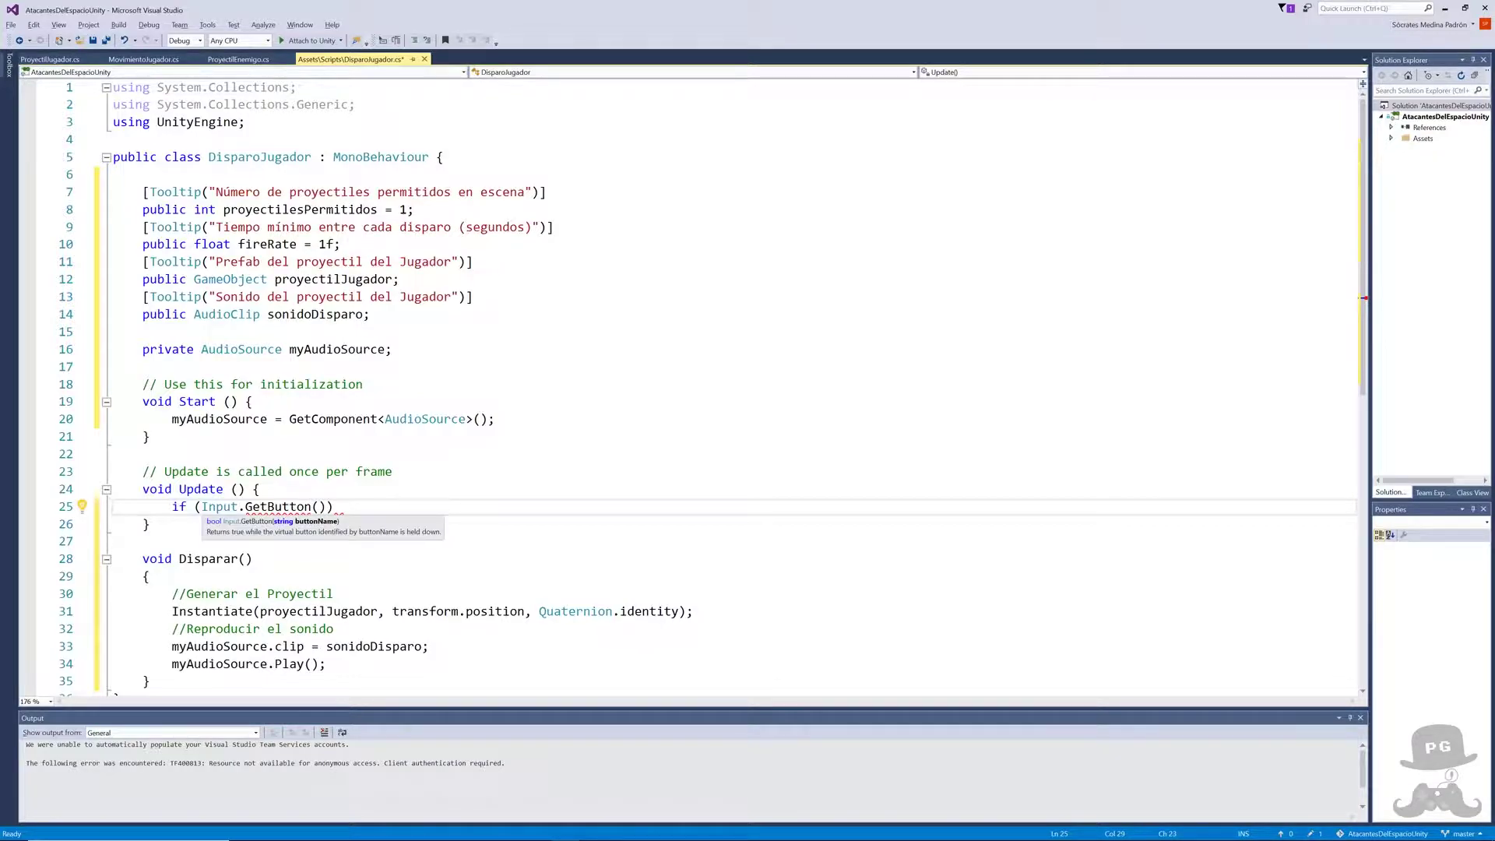
{"action": "type", "text": "\""}
{"action": "type", "text": "Fire1"}
{"action": "type", "text": "\")"}
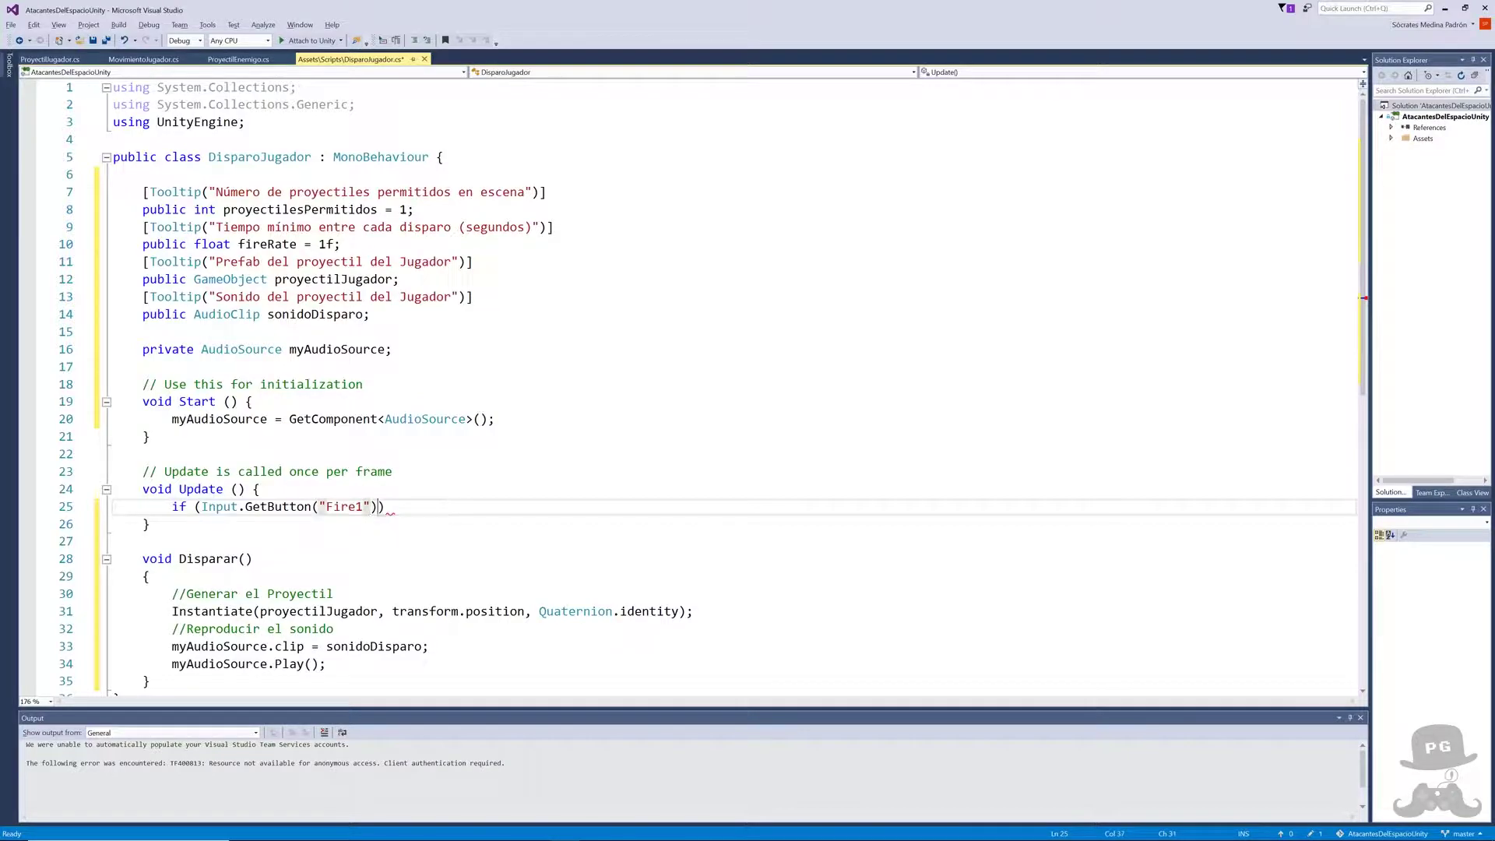
{"action": "type", "text": ")"}
{"action": "type", "text": " {"}
{"action": "key", "text": "Return"}
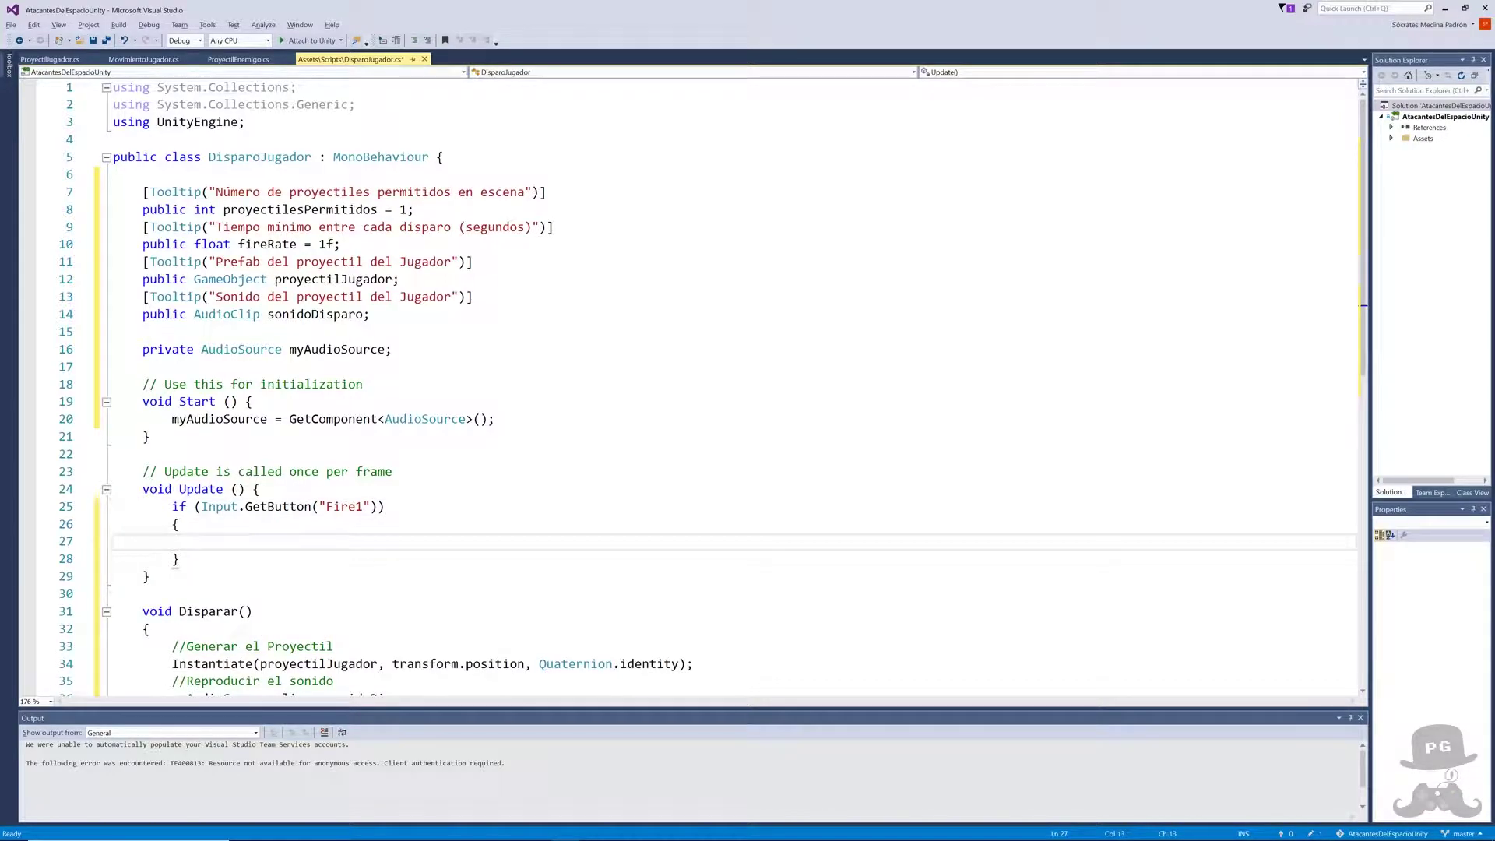
{"action": "type", "text": "DIspa"}
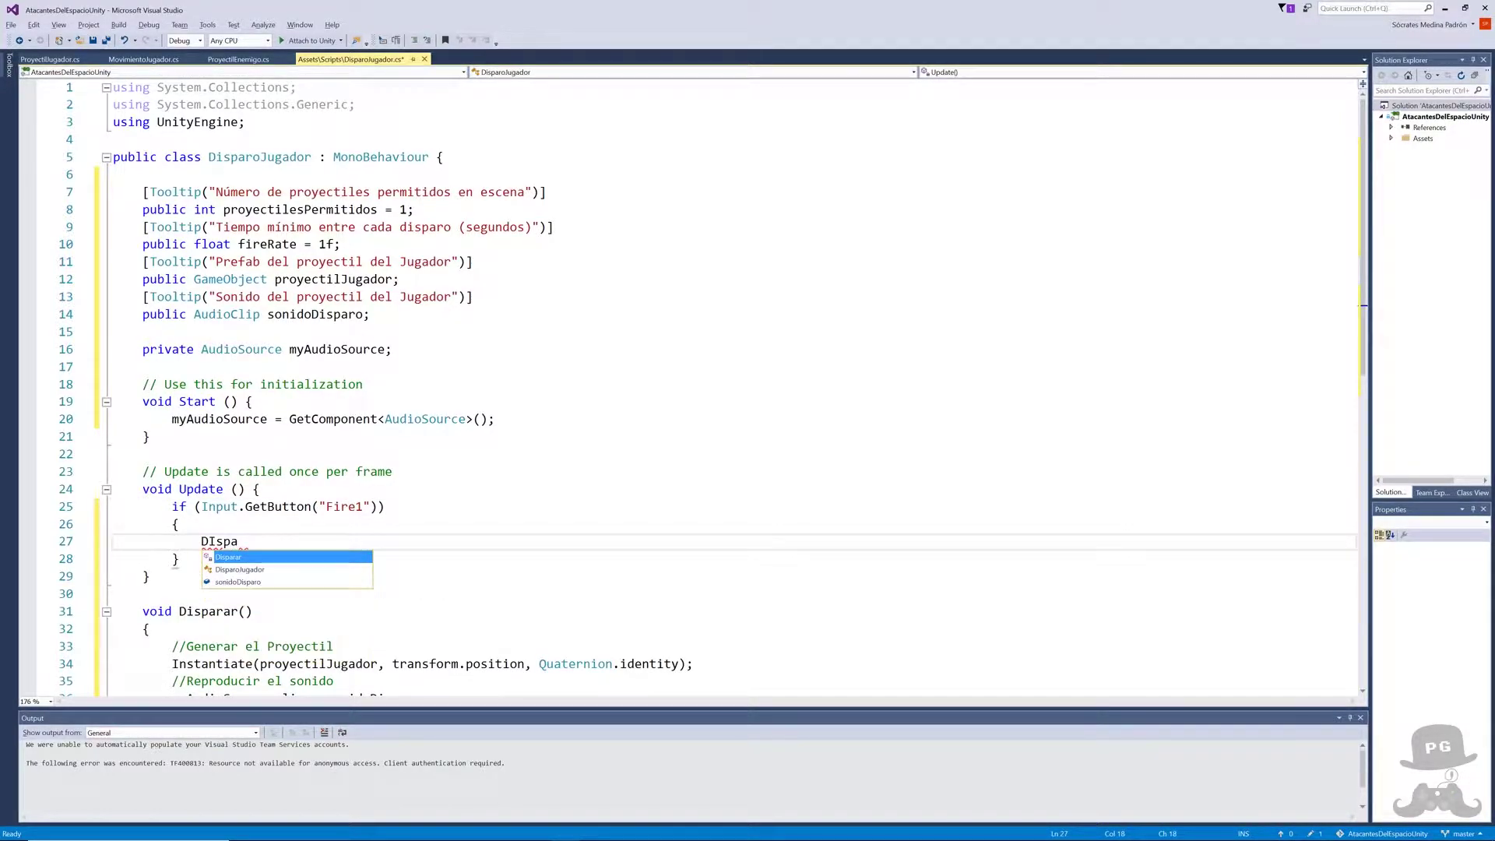
{"action": "key", "text": "Tab"}
{"action": "type", "text": "("}
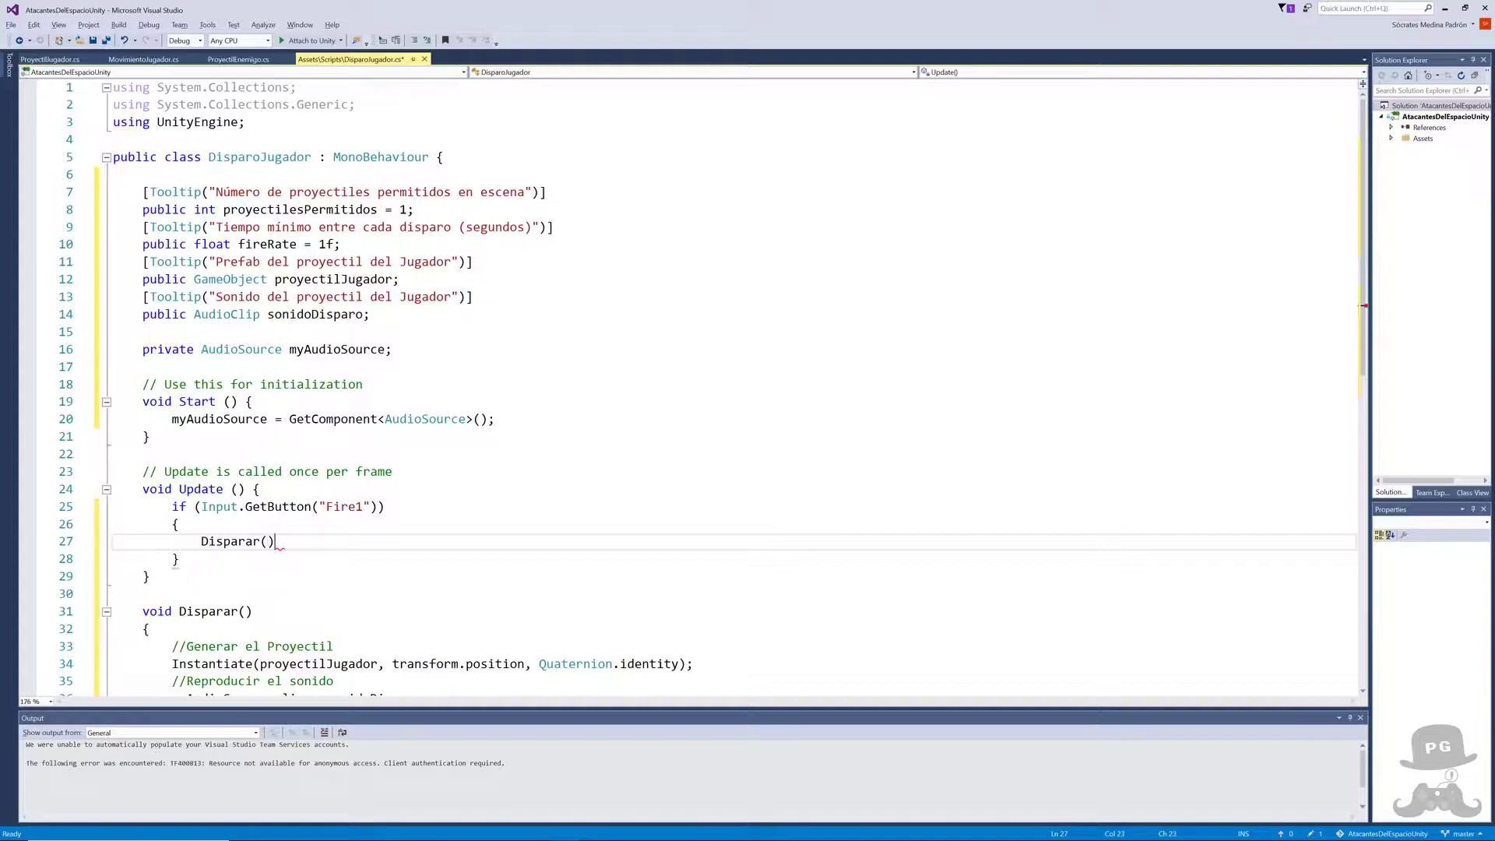
{"action": "type", "text": ");"}
- Save the DisparoJugador script and return to Unity
{"action": "key", "text": "ctrl+s"}
{"action": "key", "text": "Up"}
{"action": "key", "text": "Up"}
{"action": "key", "text": "Up"}
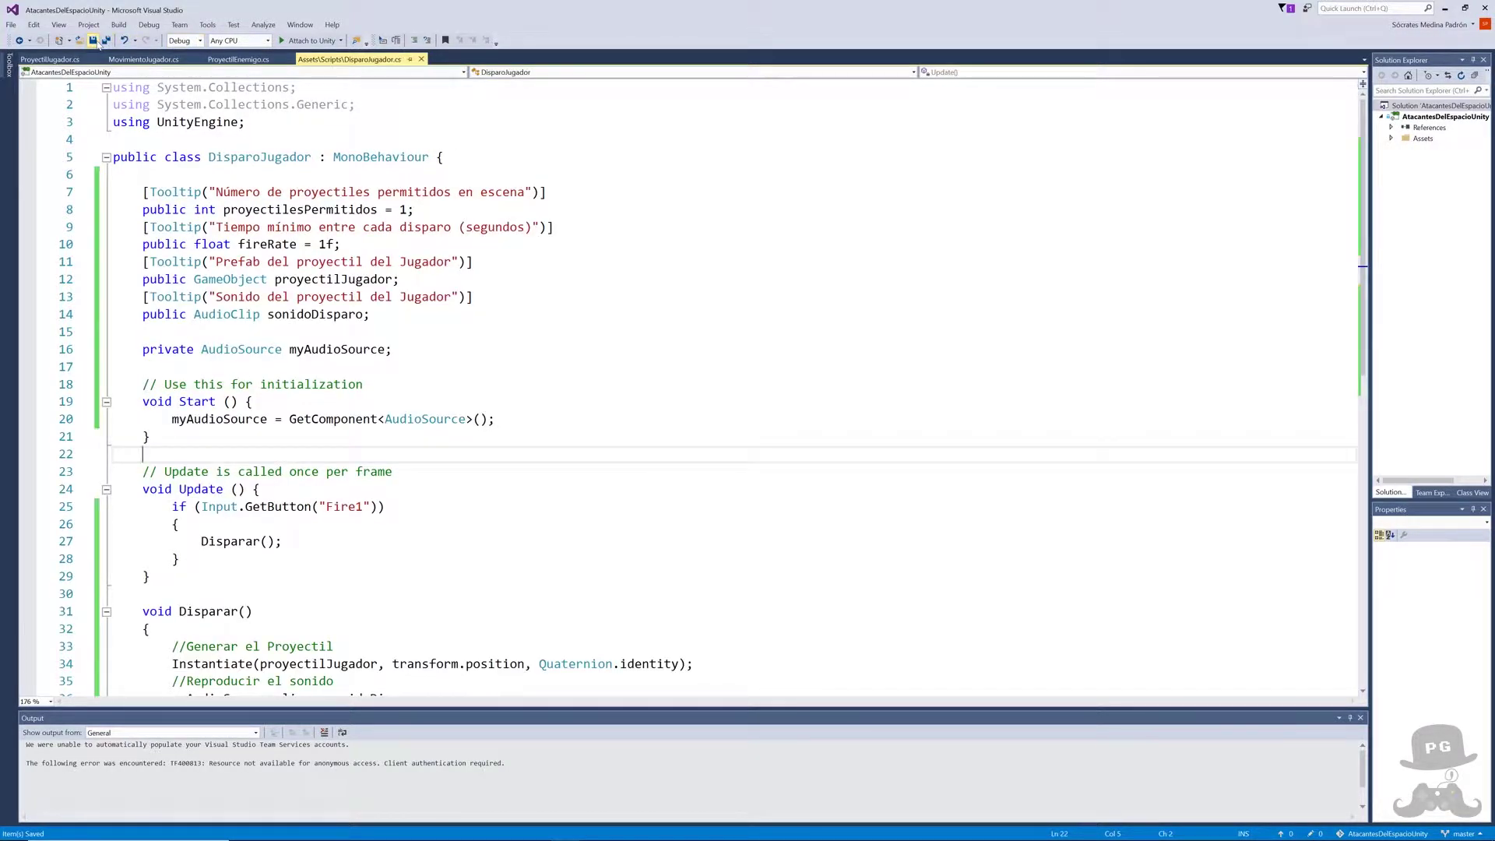
{"action": "key", "text": "alt+Tab"}
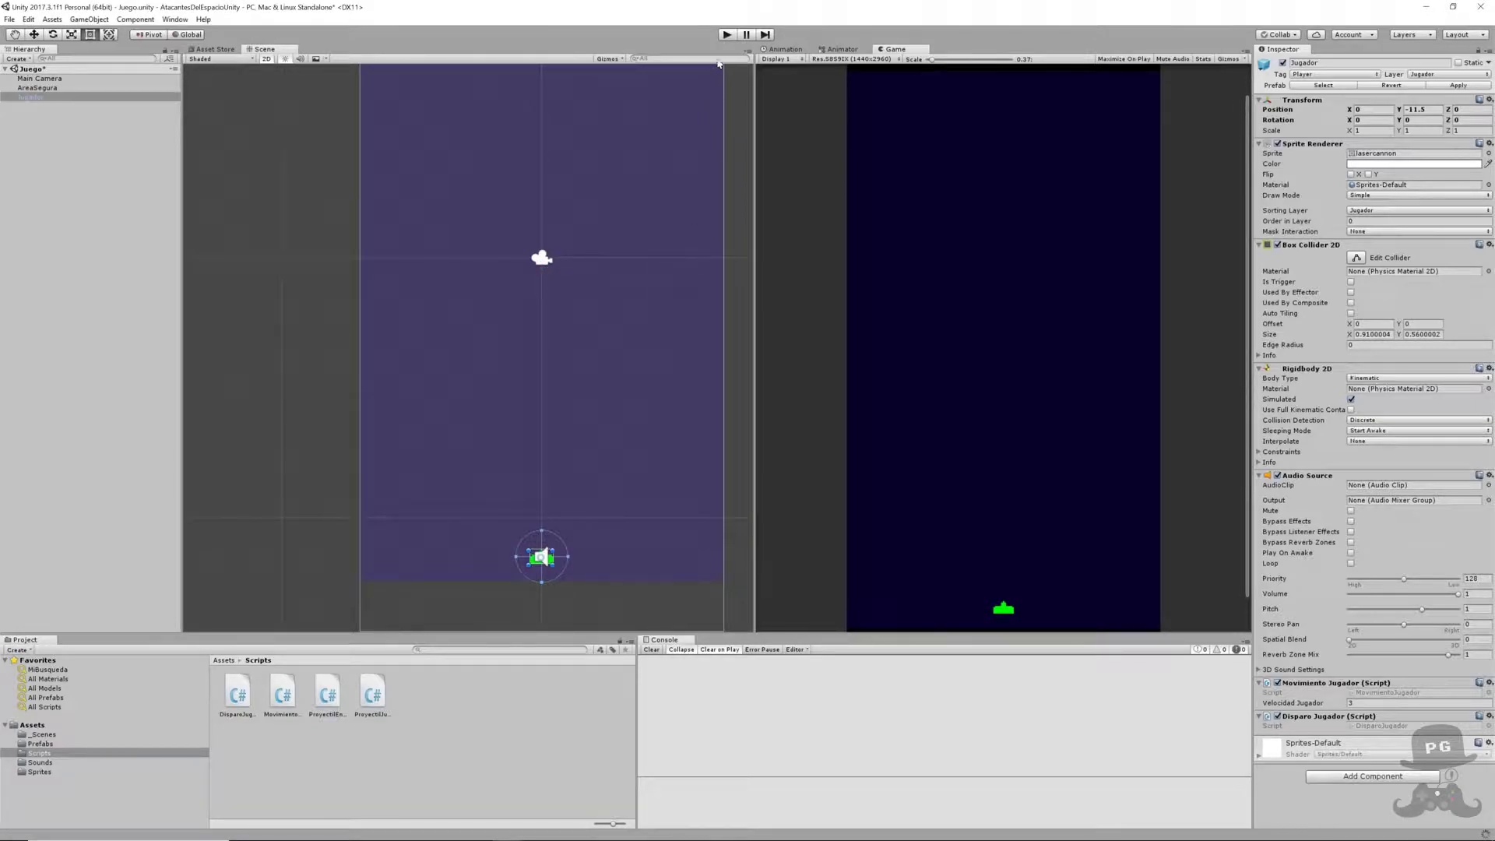
- Assign the ProyectilJugador prefab to the Jugador's Proyectil Jugador field
{"action": "left_click", "coordinate": [729, 35]}
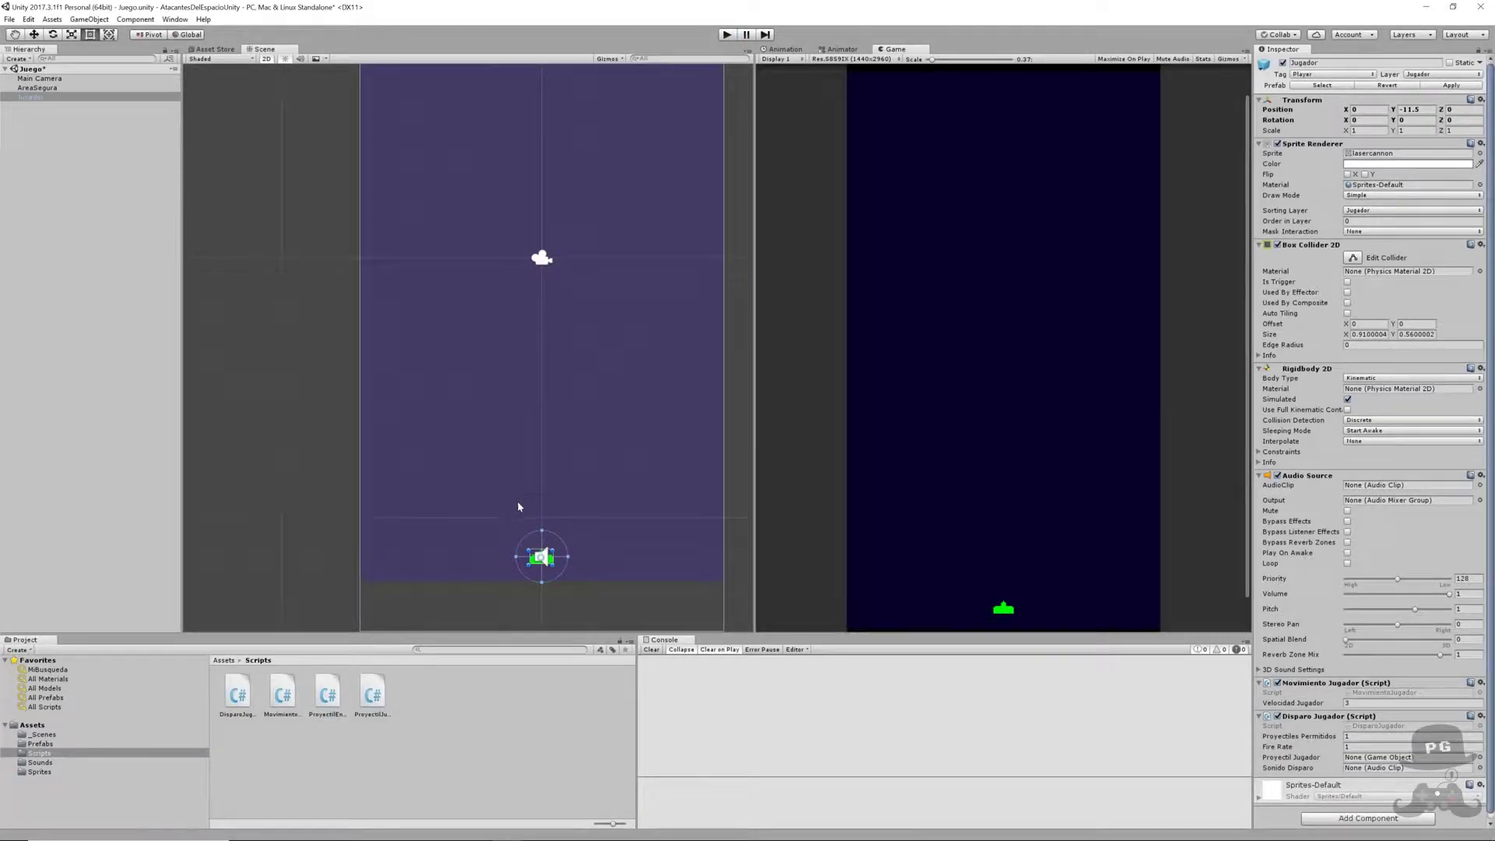
{"action": "left_click", "coordinate": [51, 99]}
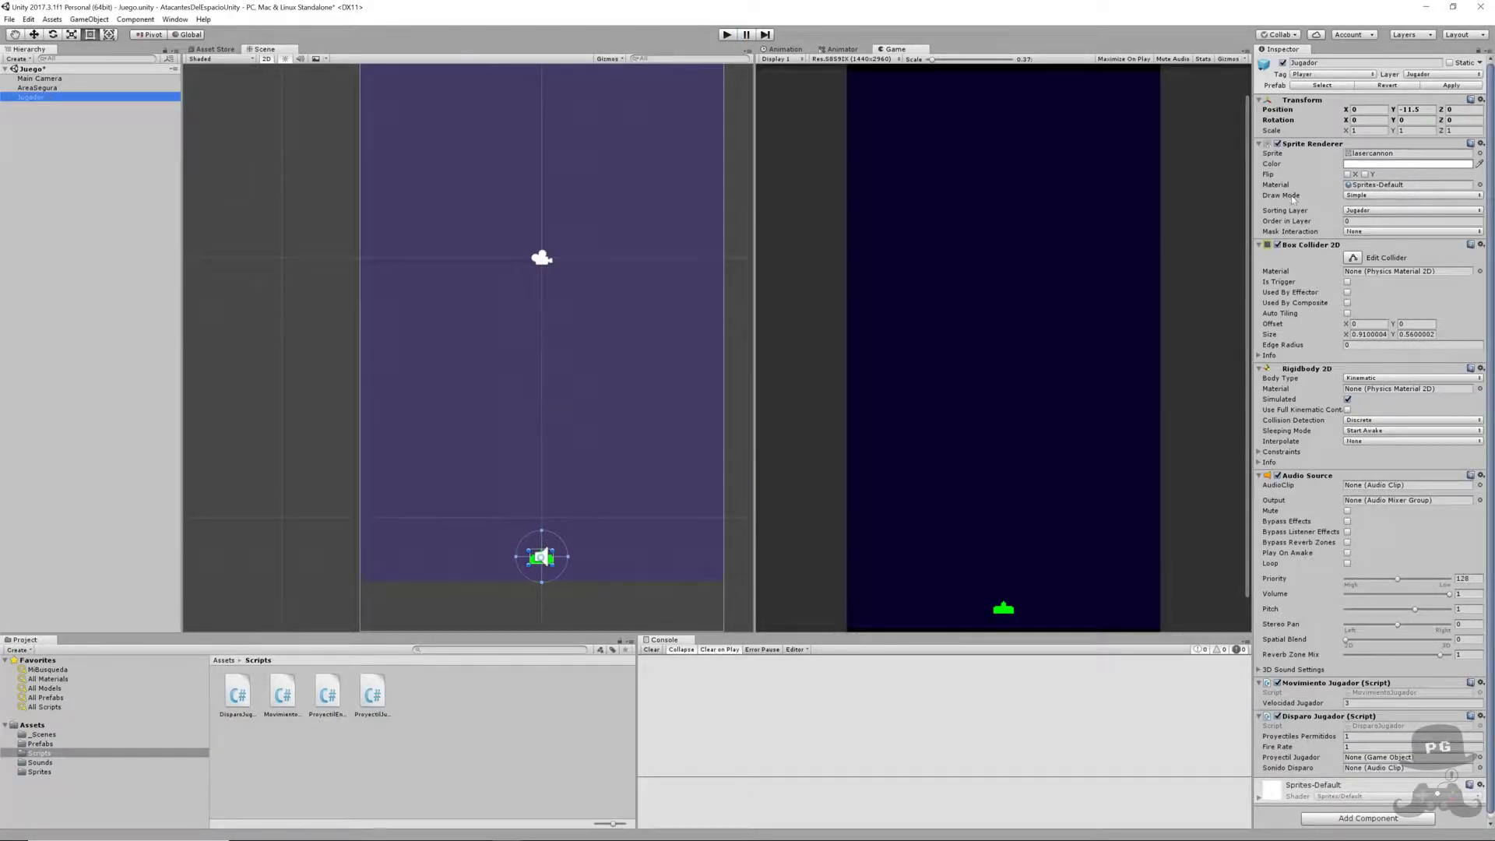
{"action": "left_click", "coordinate": [1261, 245]}
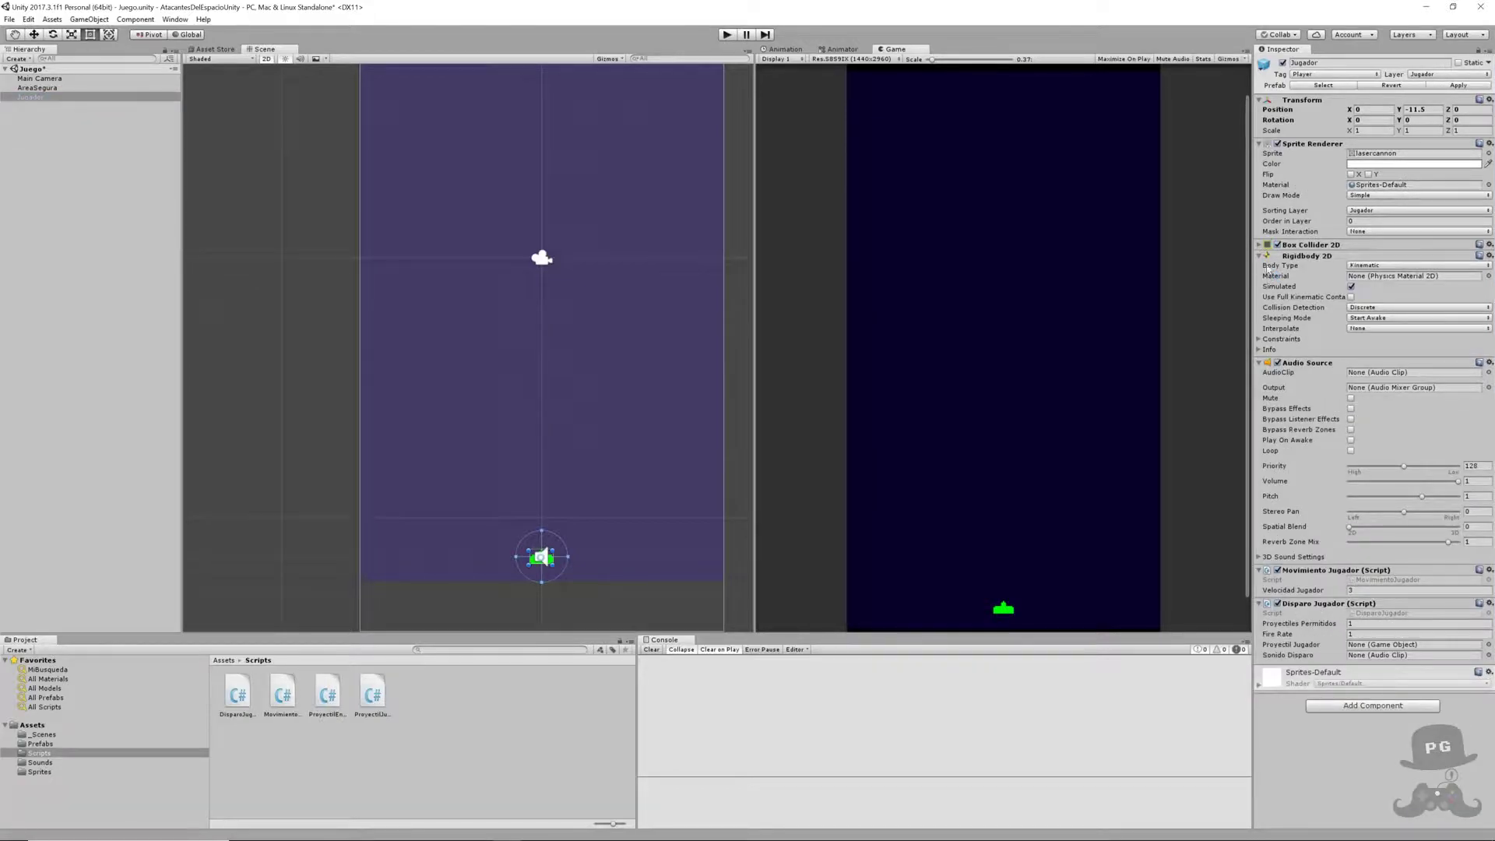
{"action": "left_click", "coordinate": [1262, 255]}
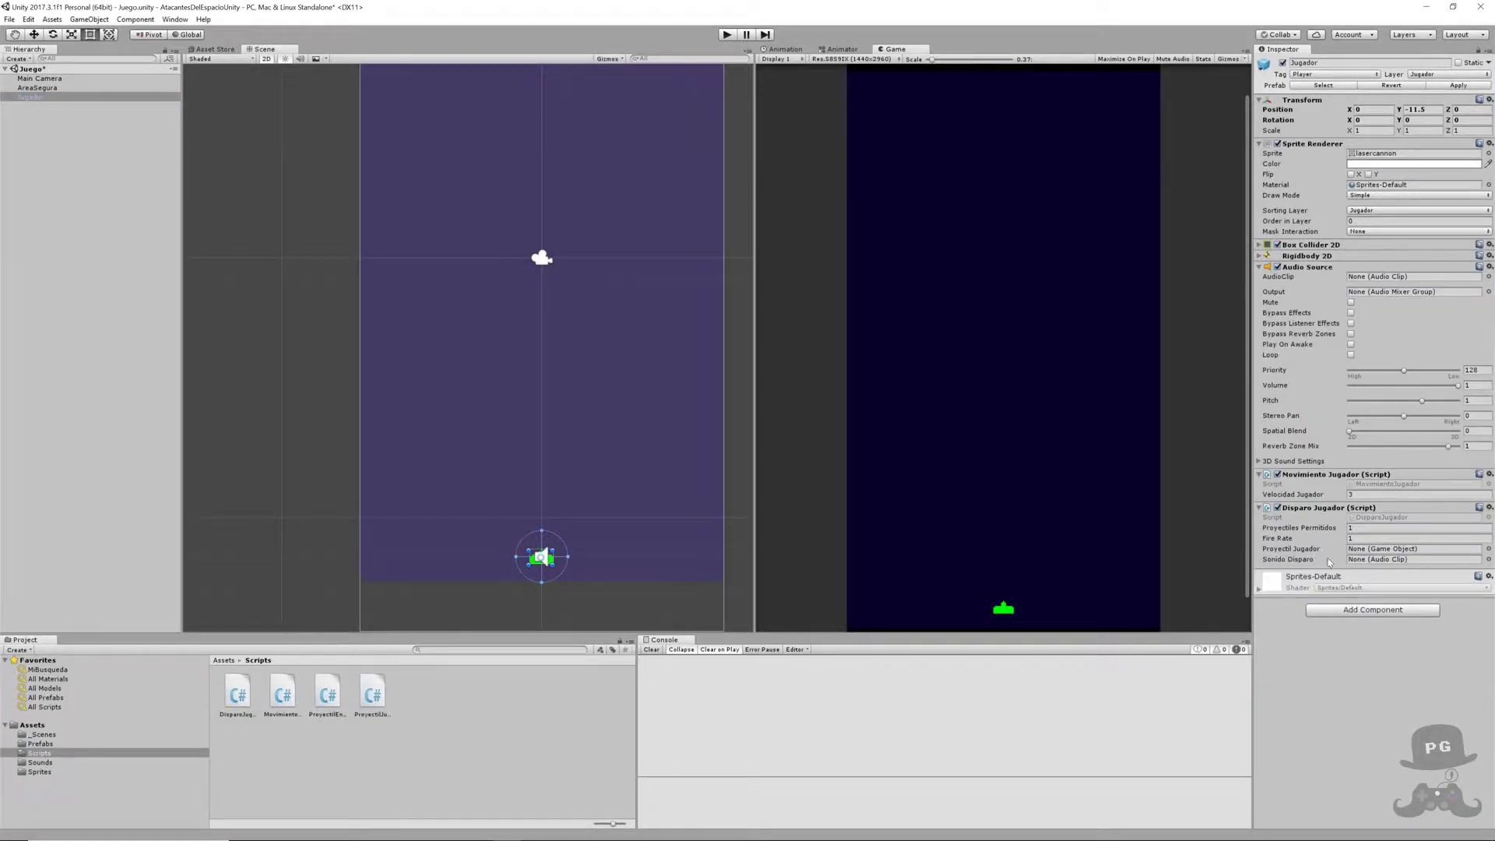
{"action": "left_click", "coordinate": [1359, 550]}
{"action": "left_click", "coordinate": [41, 744]}
{"action": "left_click_drag", "start_coordinate": [330, 711], "coordinate": [1392, 534]}
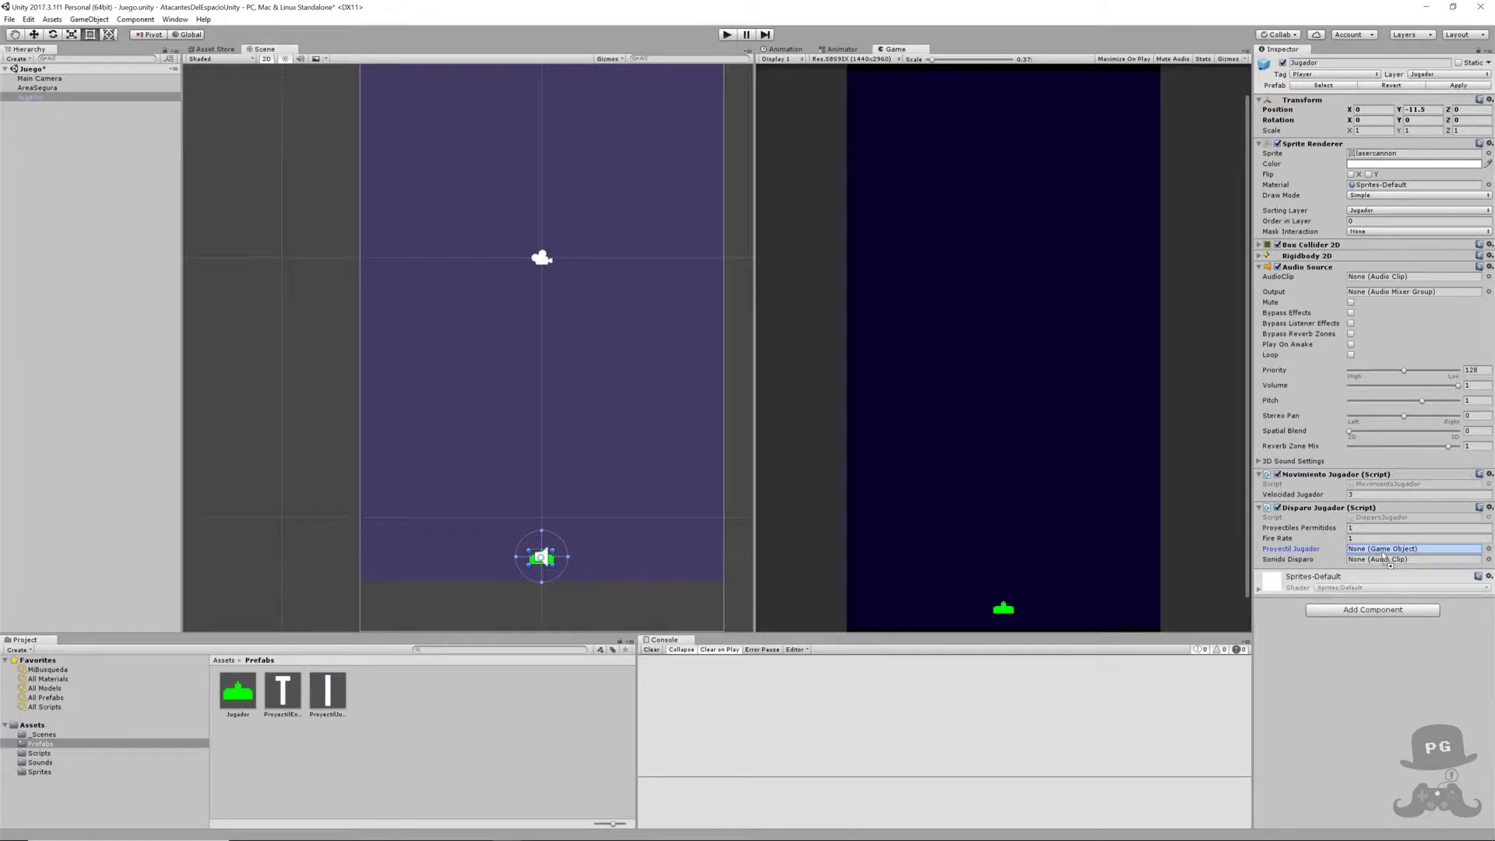
{"action": "left_click_drag", "start_coordinate": [1391, 534], "coordinate": [1379, 552]}
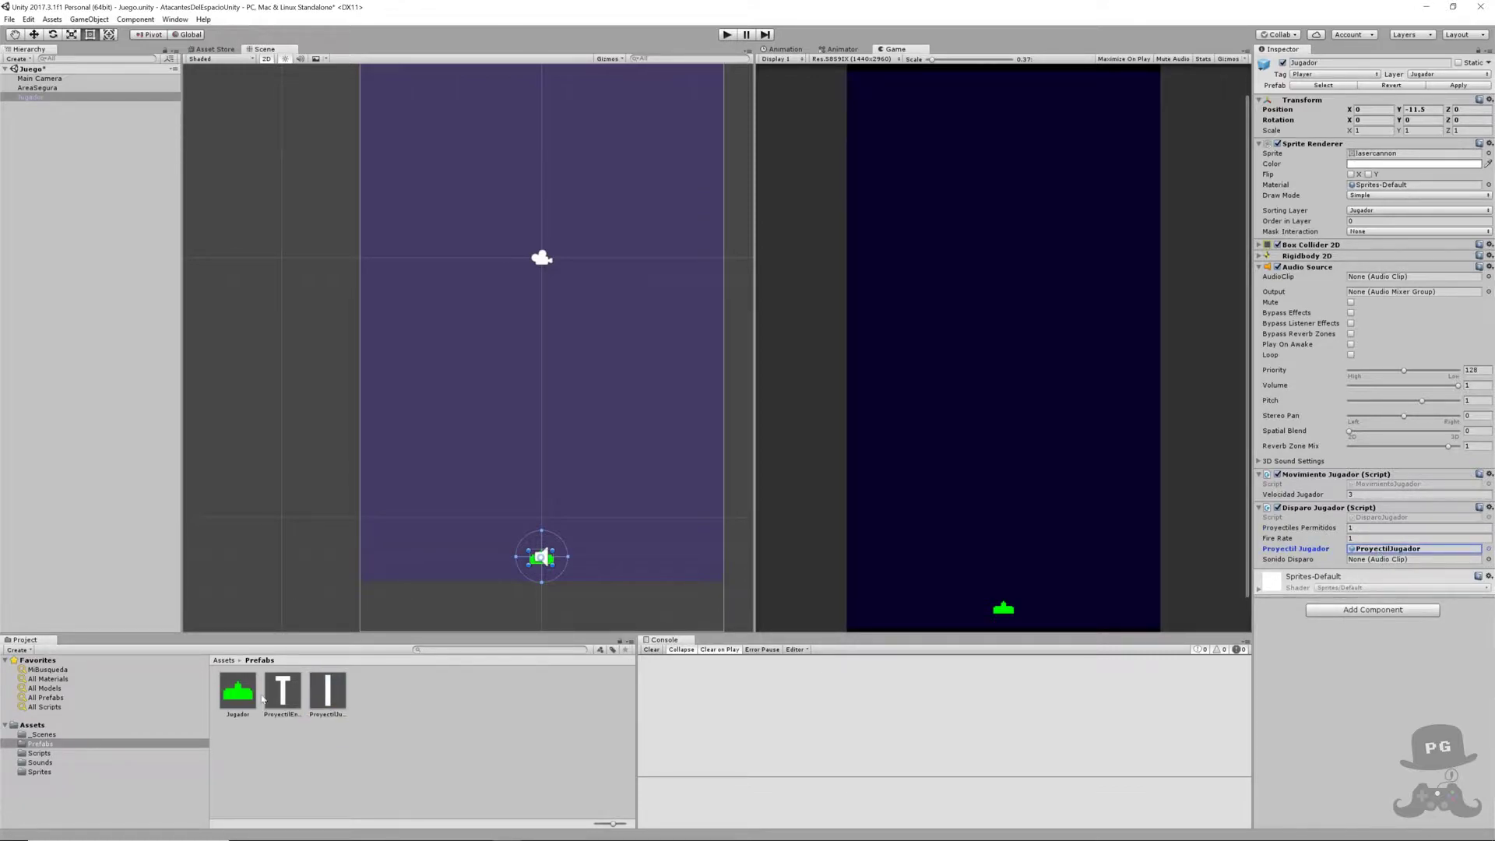
- Preview the disparo clip, set it as Sonido Disparo, and apply changes to the Jugador prefab
{"action": "left_click", "coordinate": [48, 763]}
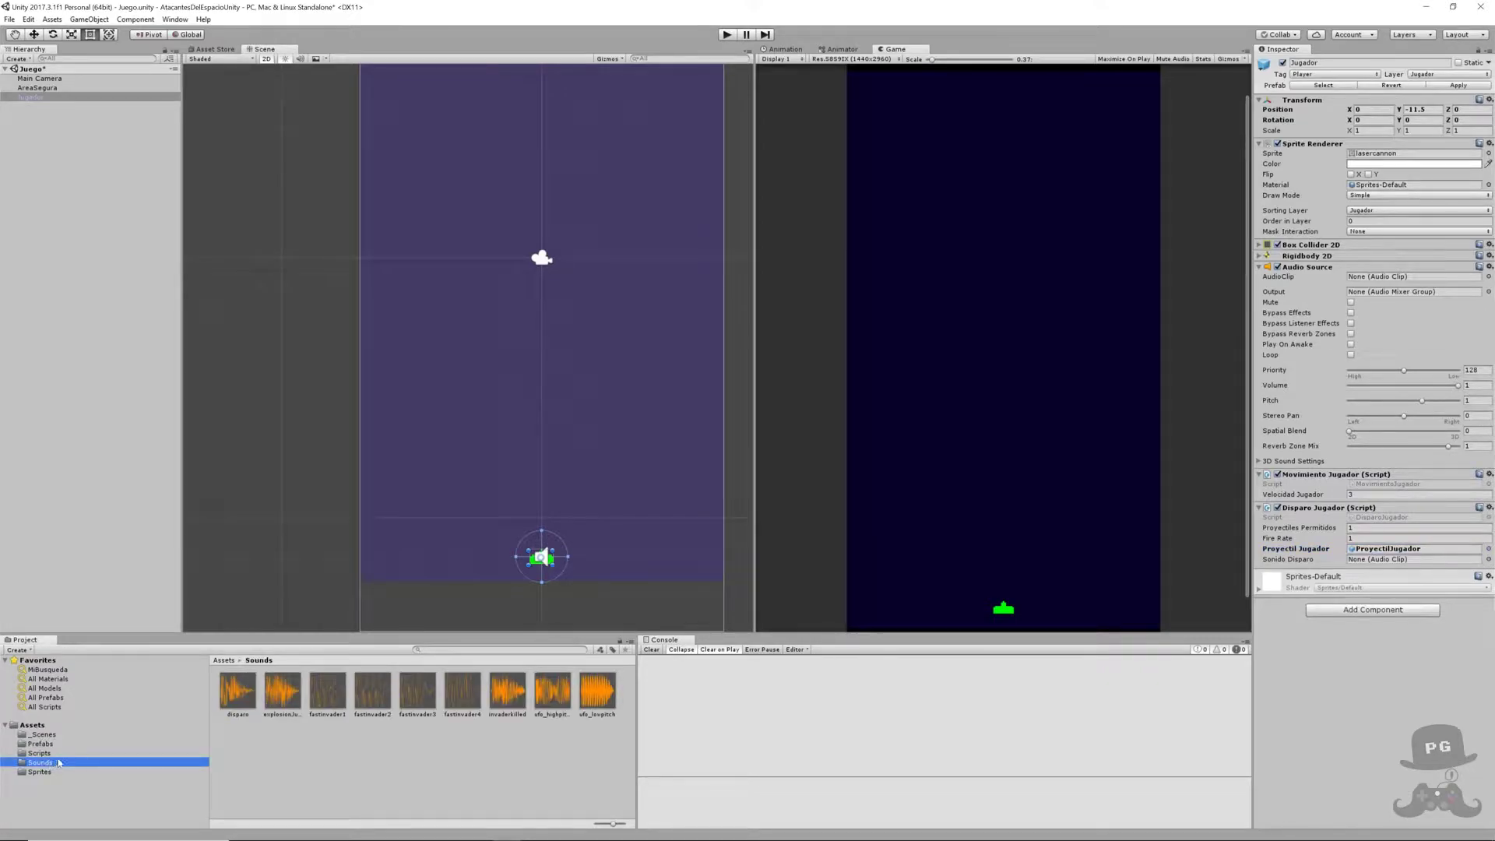
{"action": "left_click", "coordinate": [237, 692]}
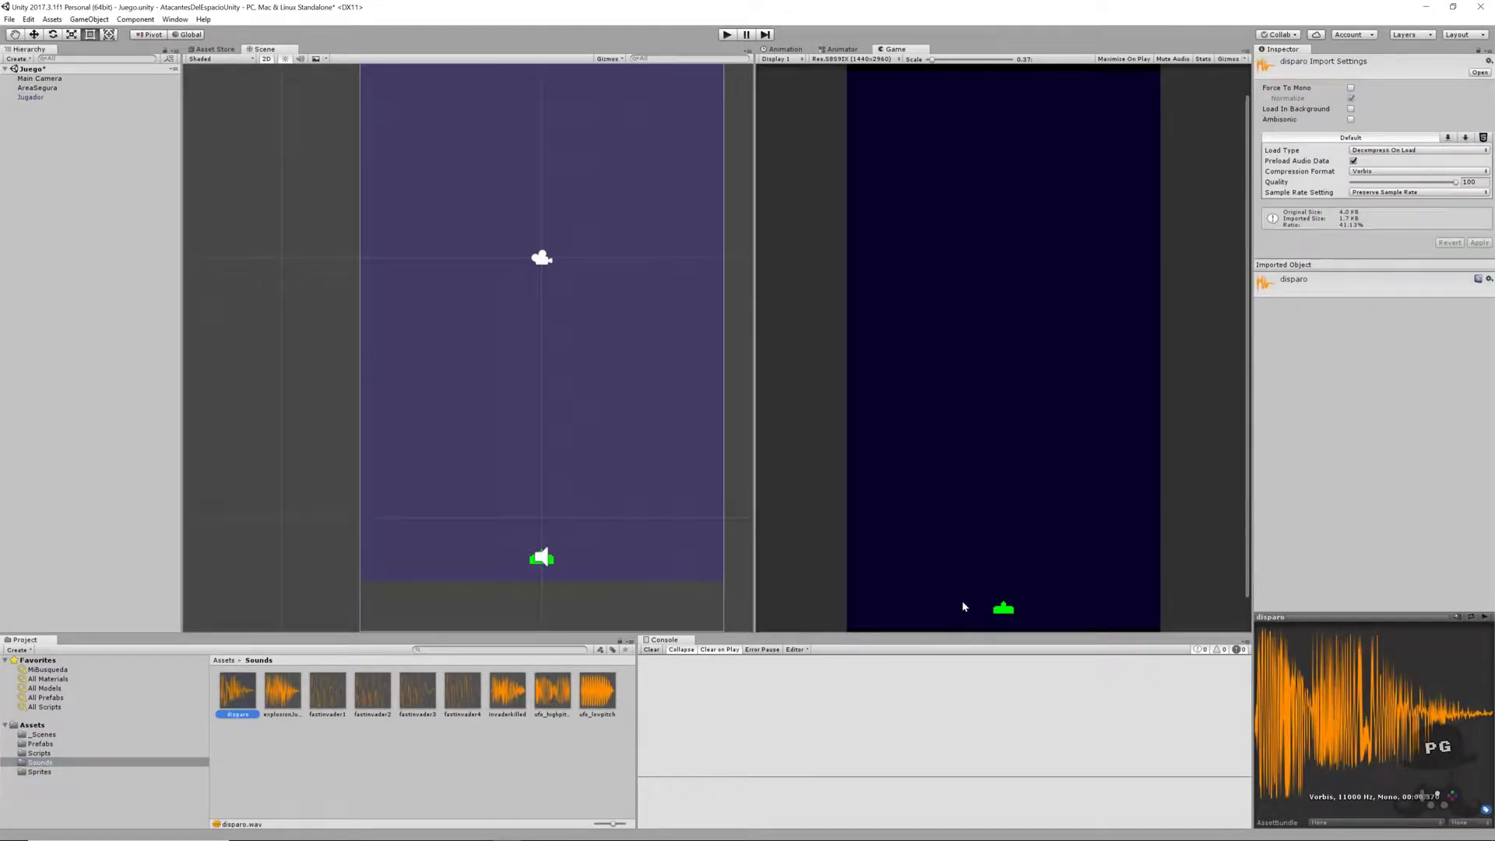
{"action": "left_click", "coordinate": [1485, 616]}
{"action": "left_click", "coordinate": [29, 97]}
{"action": "left_click_drag", "start_coordinate": [239, 698], "coordinate": [1401, 561]}
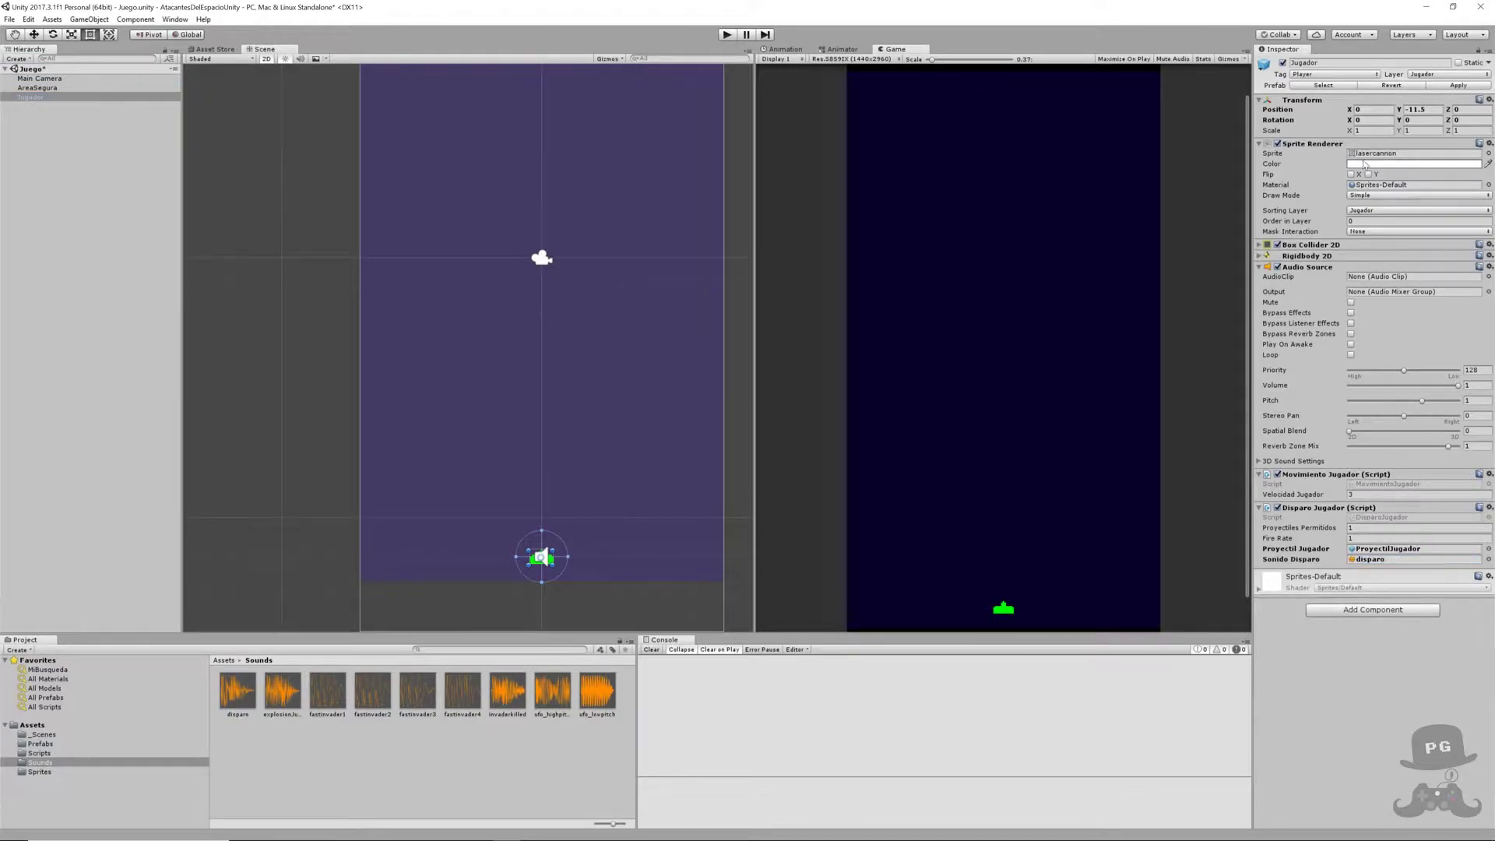
{"action": "left_click", "coordinate": [1448, 87]}
- Play the game, moving the ship left and right and firing projectiles upward with space
{"action": "left_click", "coordinate": [728, 35]}
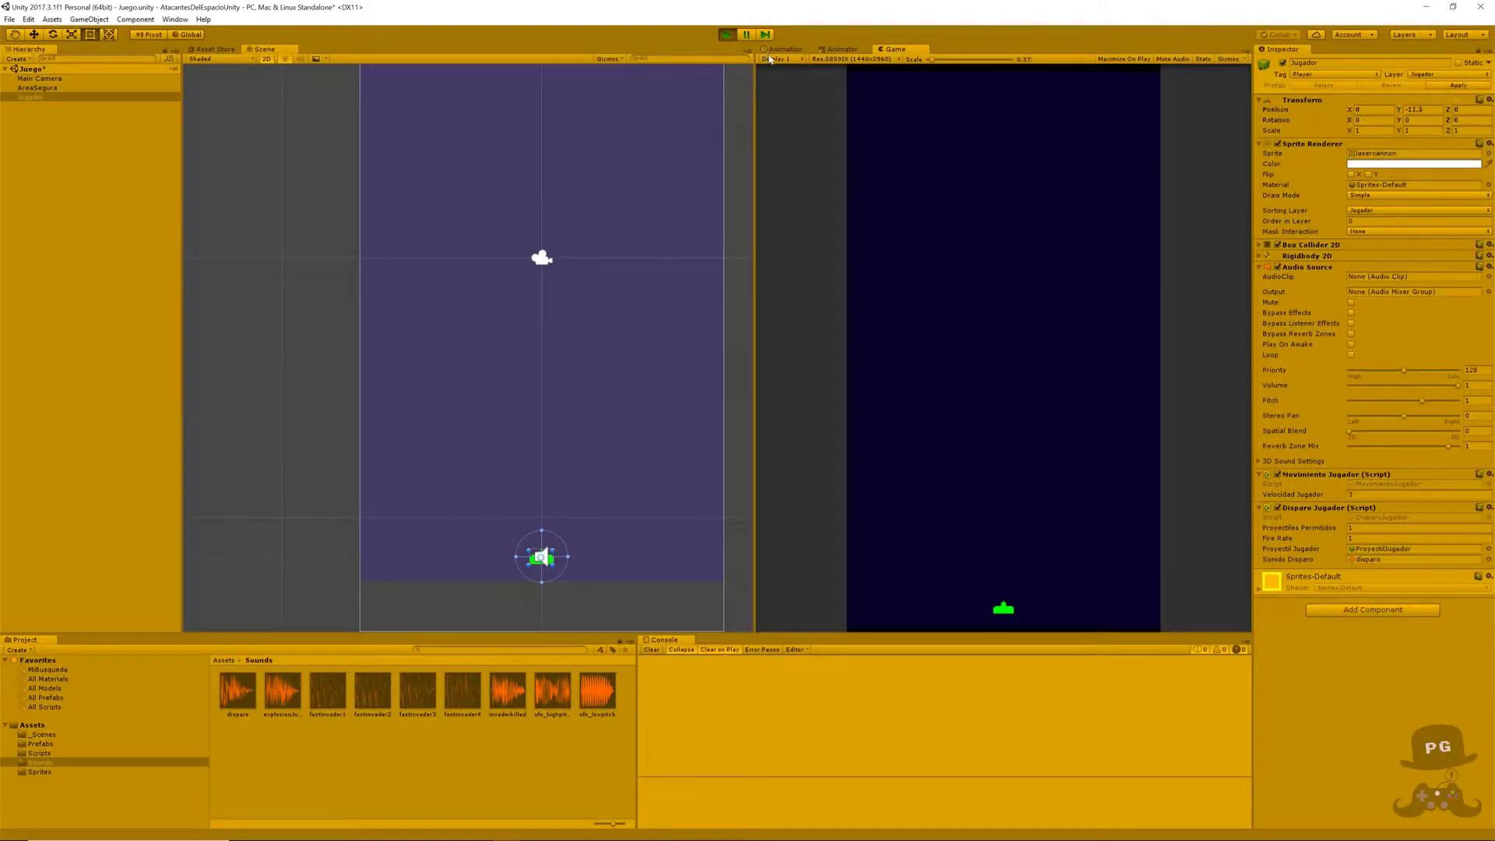
{"action": "key", "text": "Left"}
{"action": "key", "text": "Right"}
{"action": "key", "text": "space"}
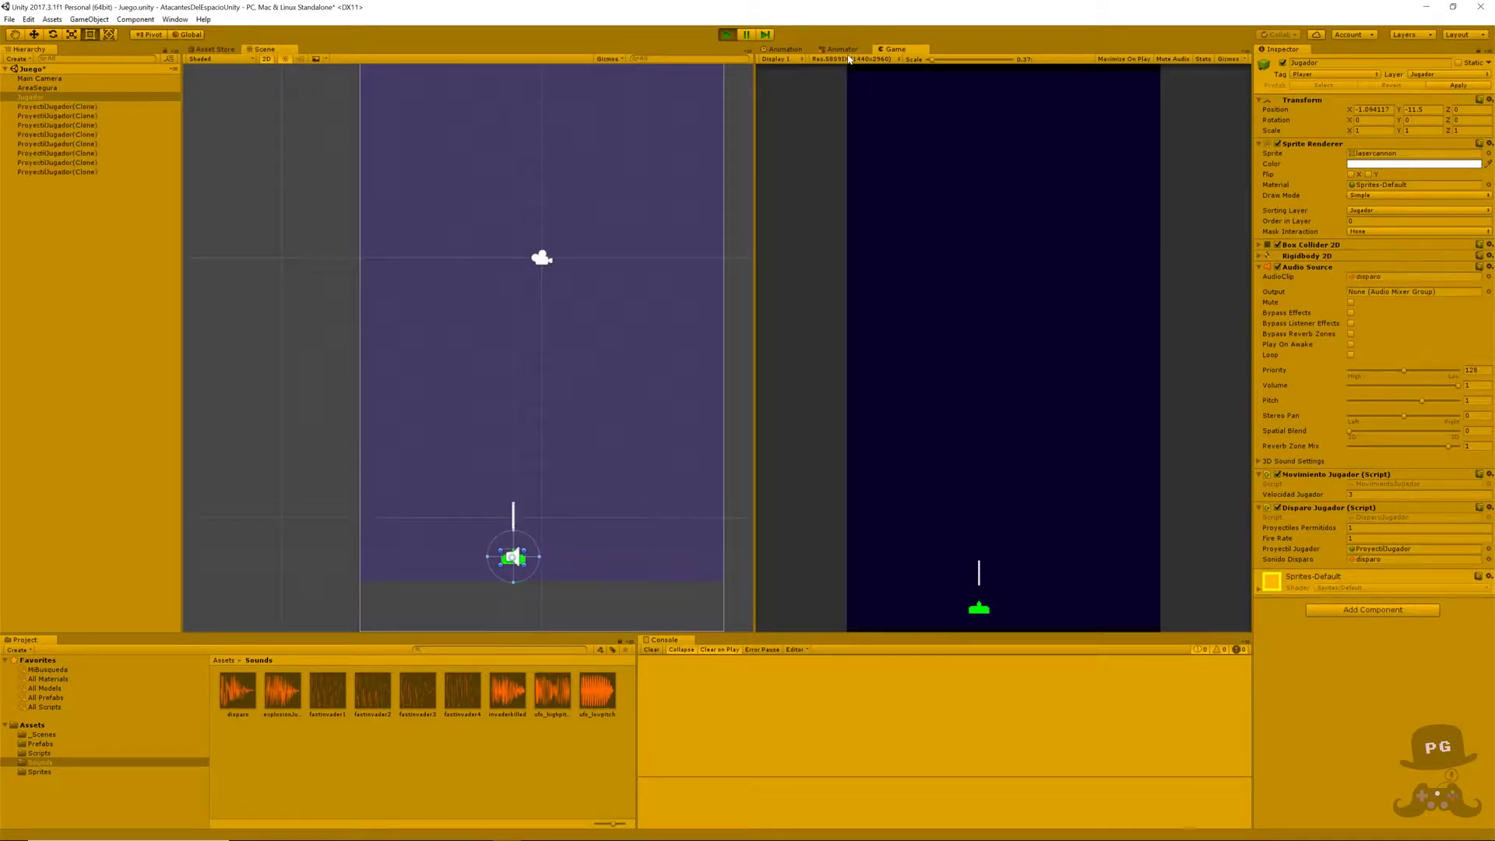
{"action": "key", "text": "Right"}
{"action": "key", "text": "Right"}
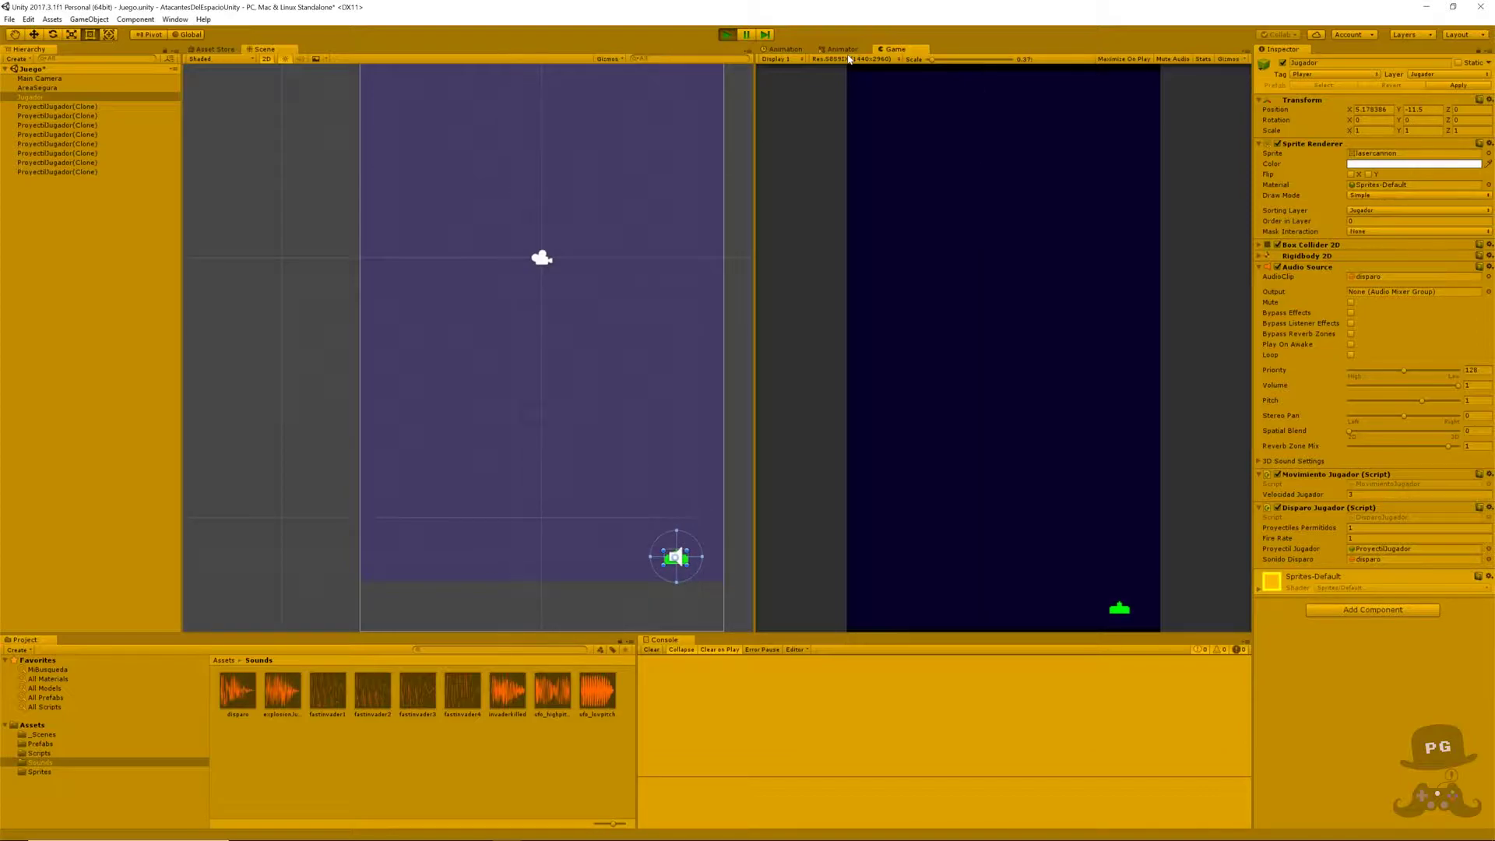
{"action": "key", "text": "space"}
{"action": "key", "text": "Left"}
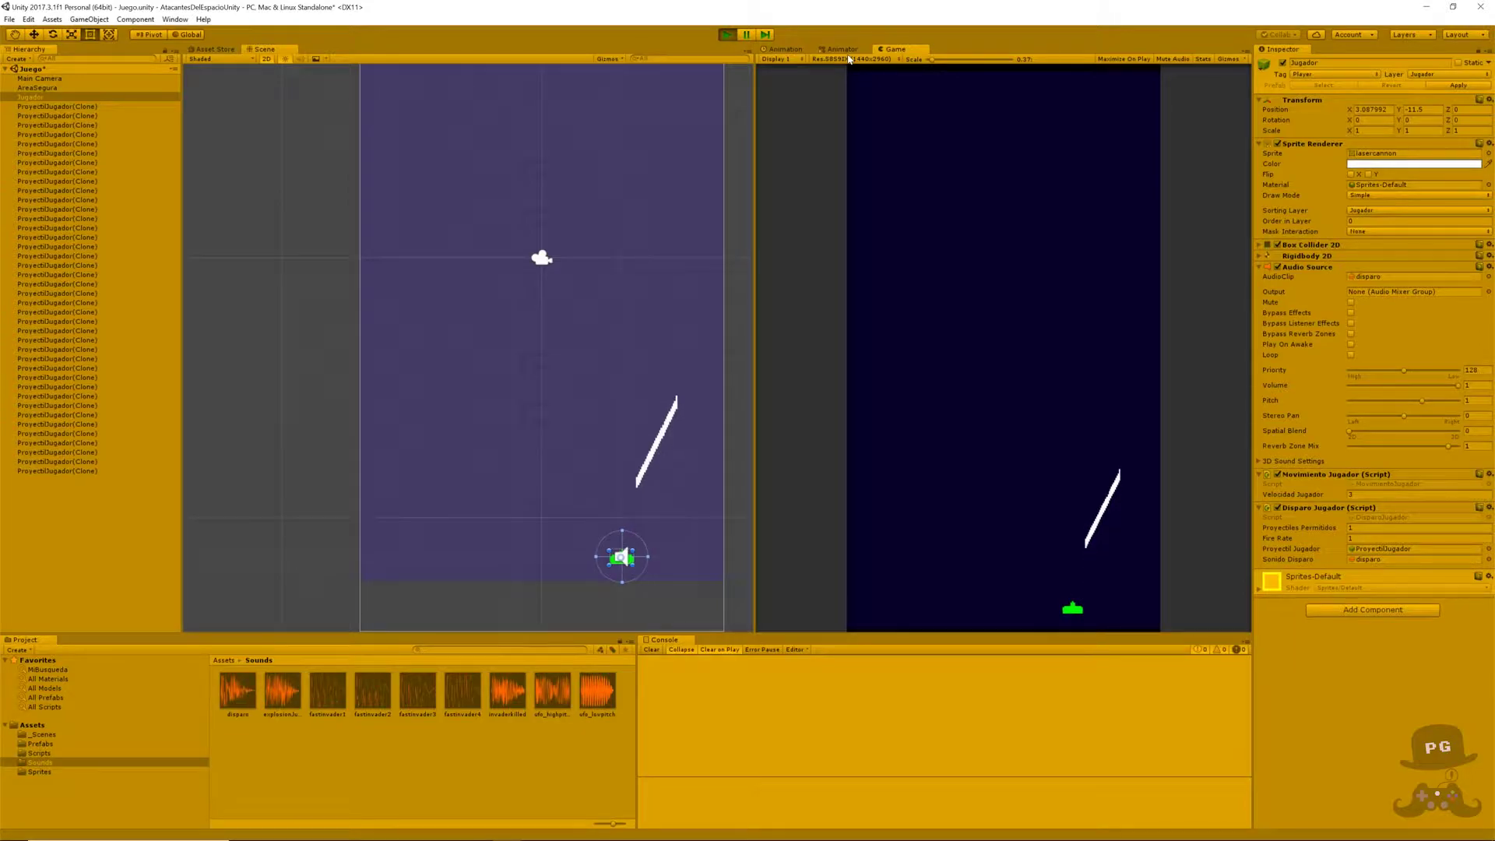
{"action": "key", "text": "Left"}
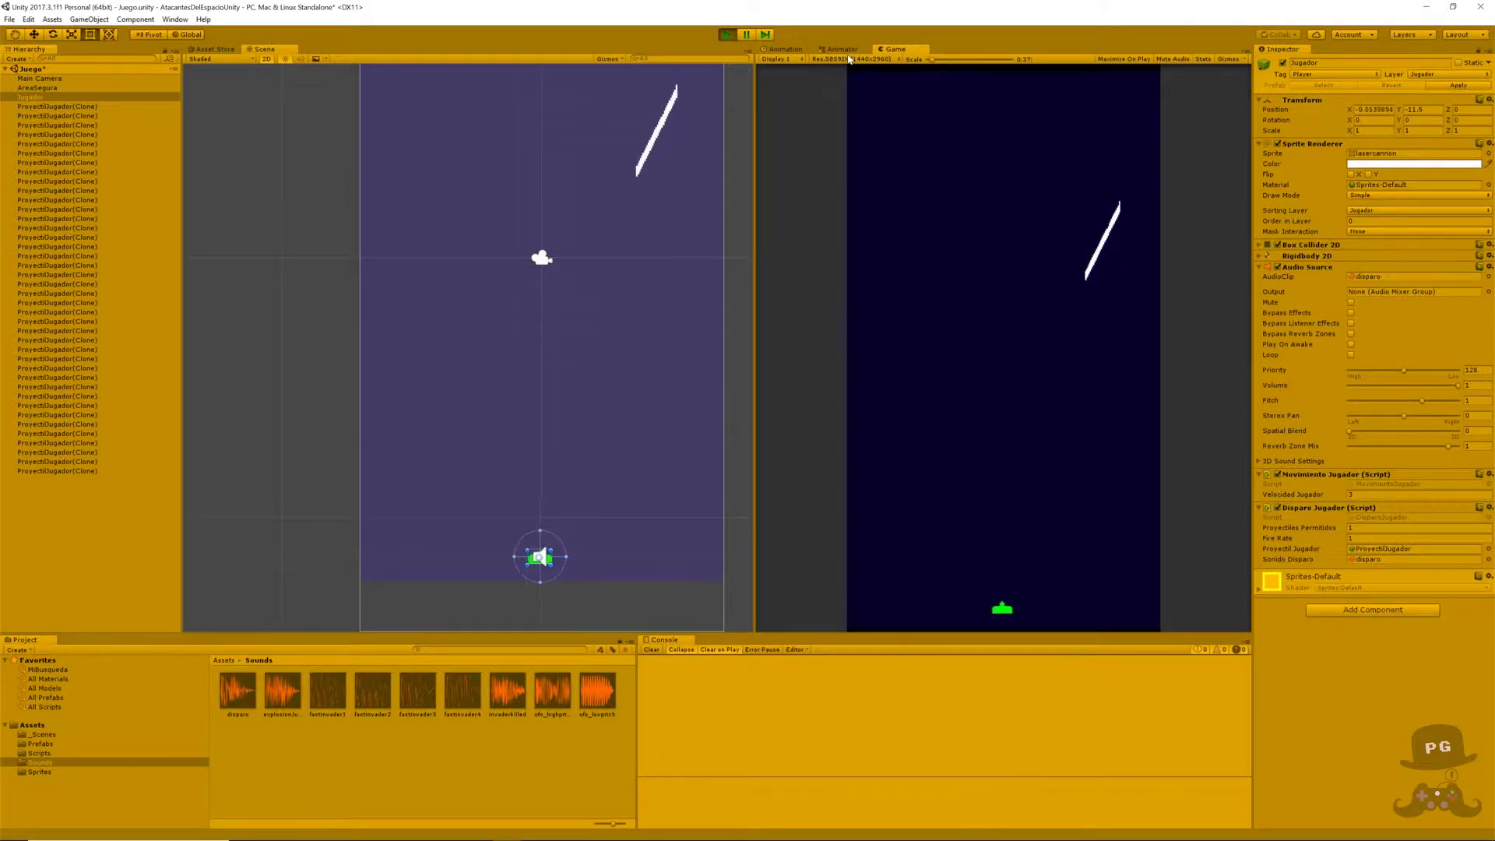
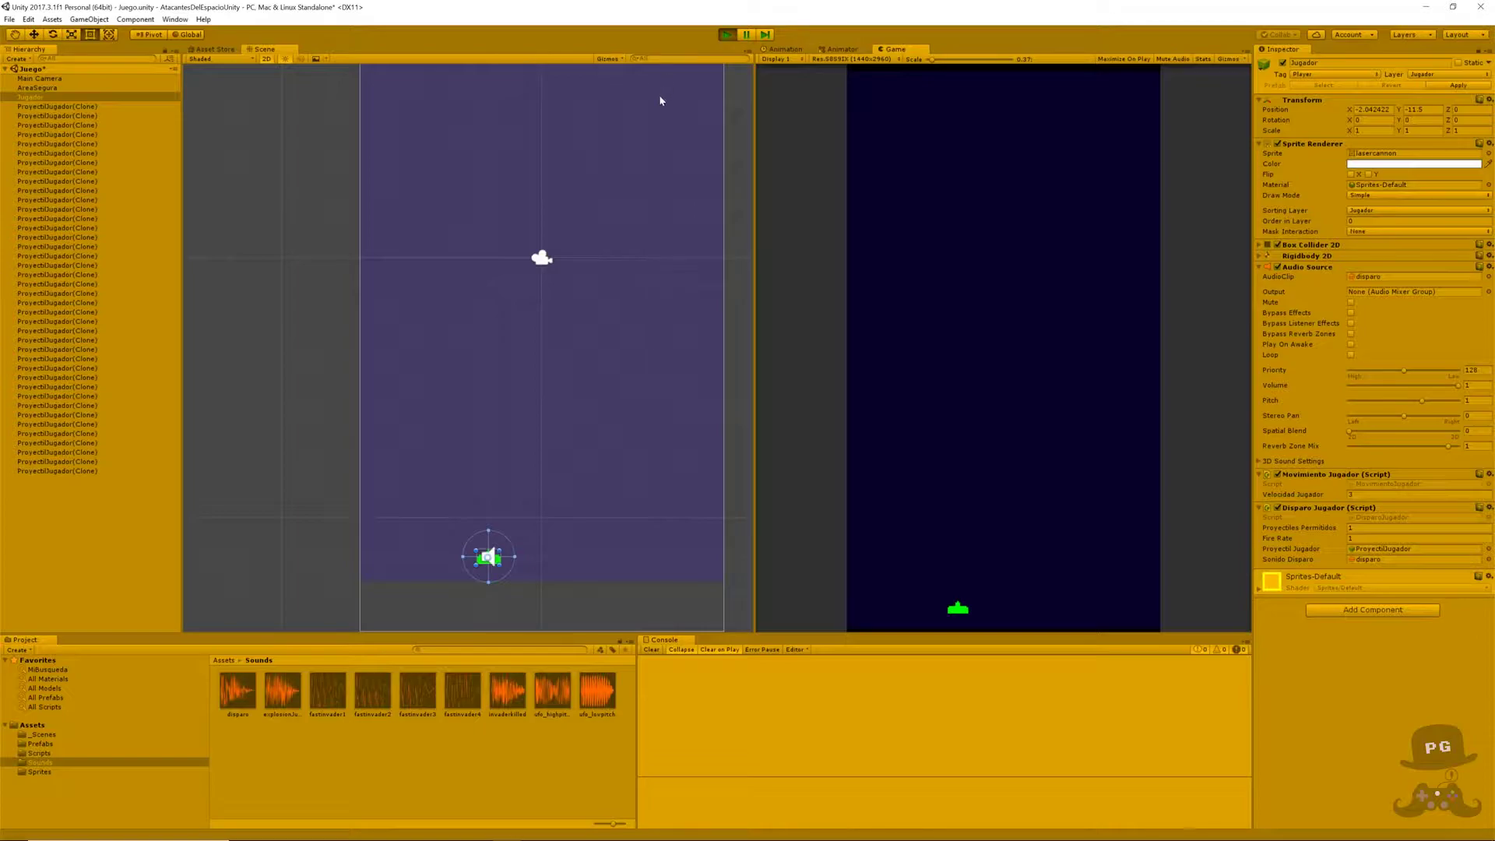
- Reframe the Scene view and stop Play mode so the projectile clones are cleared
{"action": "scroll", "coordinate": [503, 169], "scroll_direction": "down", "scroll_amount": 2}
{"action": "mouse_move", "coordinate": [544, 141]}
{"action": "middle_mouse_down"}
{"action": "mouse_move", "coordinate": [504, 236]}
{"action": "mouse_move", "coordinate": [467, 226]}
{"action": "middle_mouse_up"}
{"action": "scroll", "coordinate": [502, 218], "scroll_direction": "down", "scroll_amount": 2}
{"action": "scroll", "coordinate": [475, 156], "scroll_direction": "down", "scroll_amount": 1}
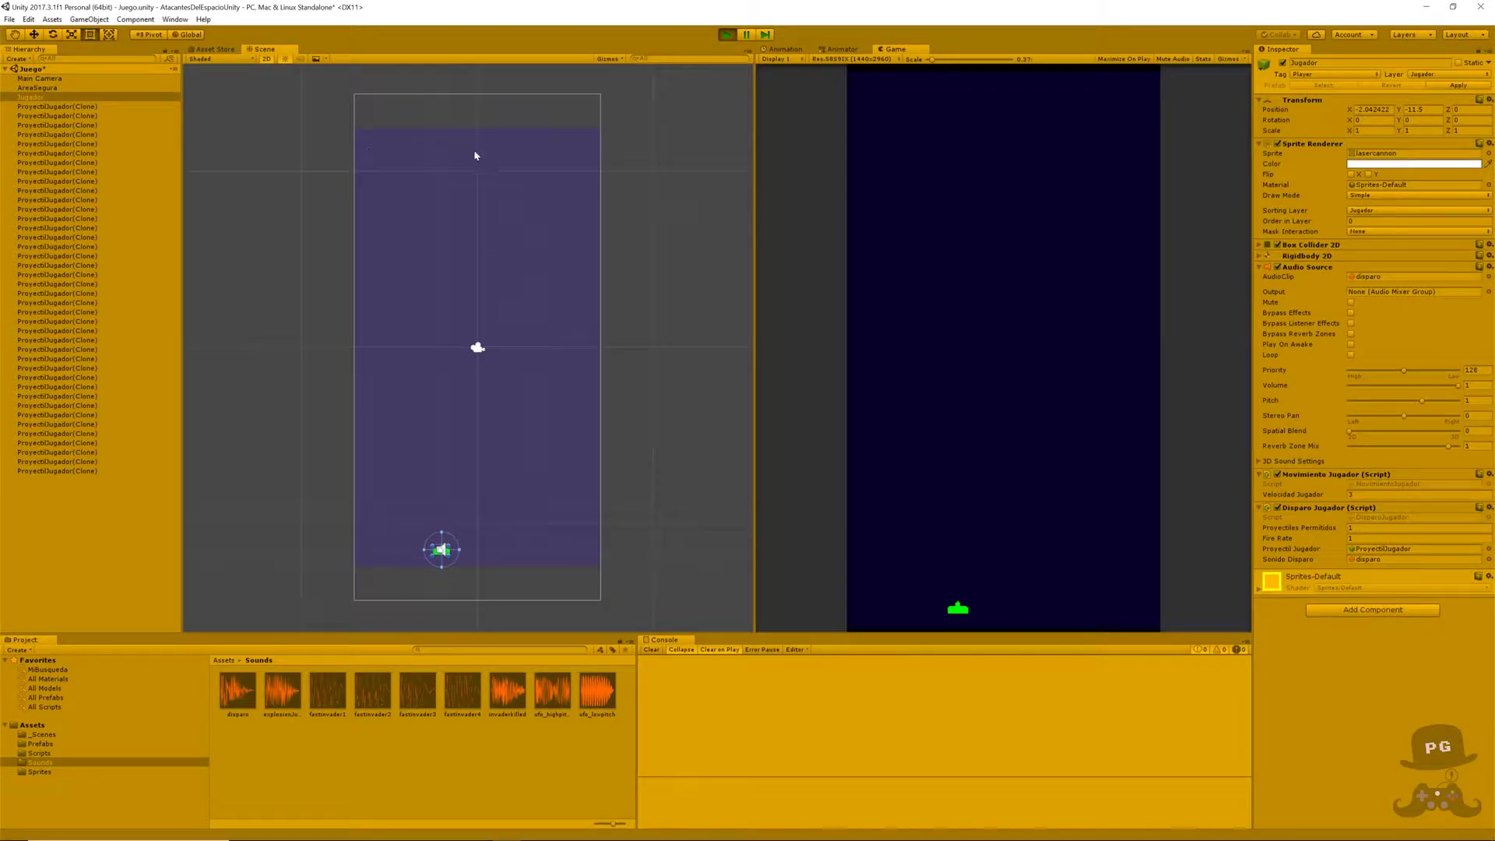
{"action": "left_click", "coordinate": [725, 36]}
{"action": "left_click", "coordinate": [727, 36]}
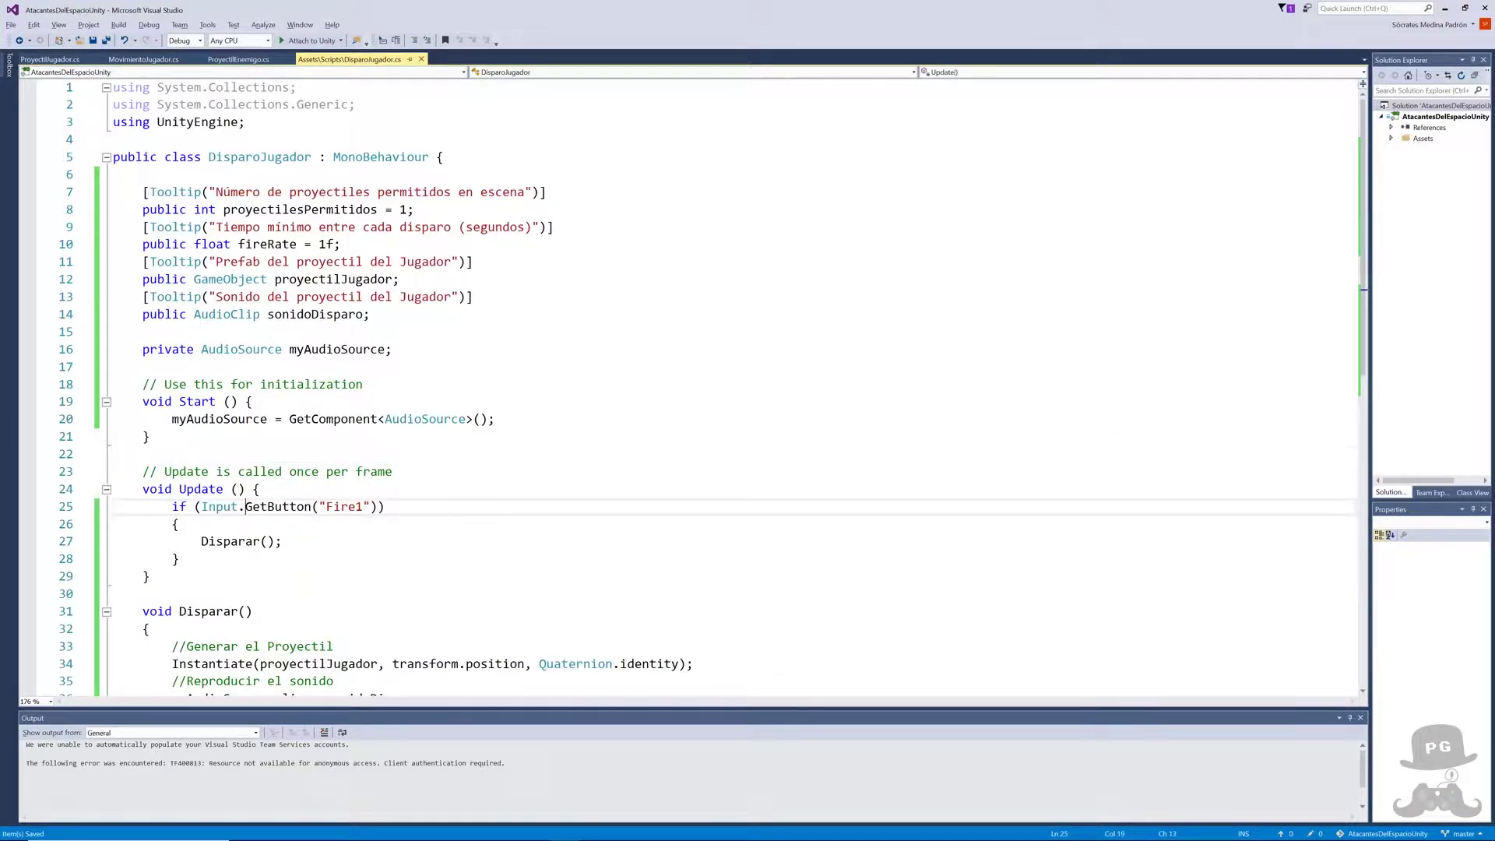
- Highlight the Fire1 input check, then start a new line inside Disparar
{"action": "left_click_drag", "start_coordinate": [245, 506], "coordinate": [385, 506]}
{"action": "key", "text": "shift+Left"}
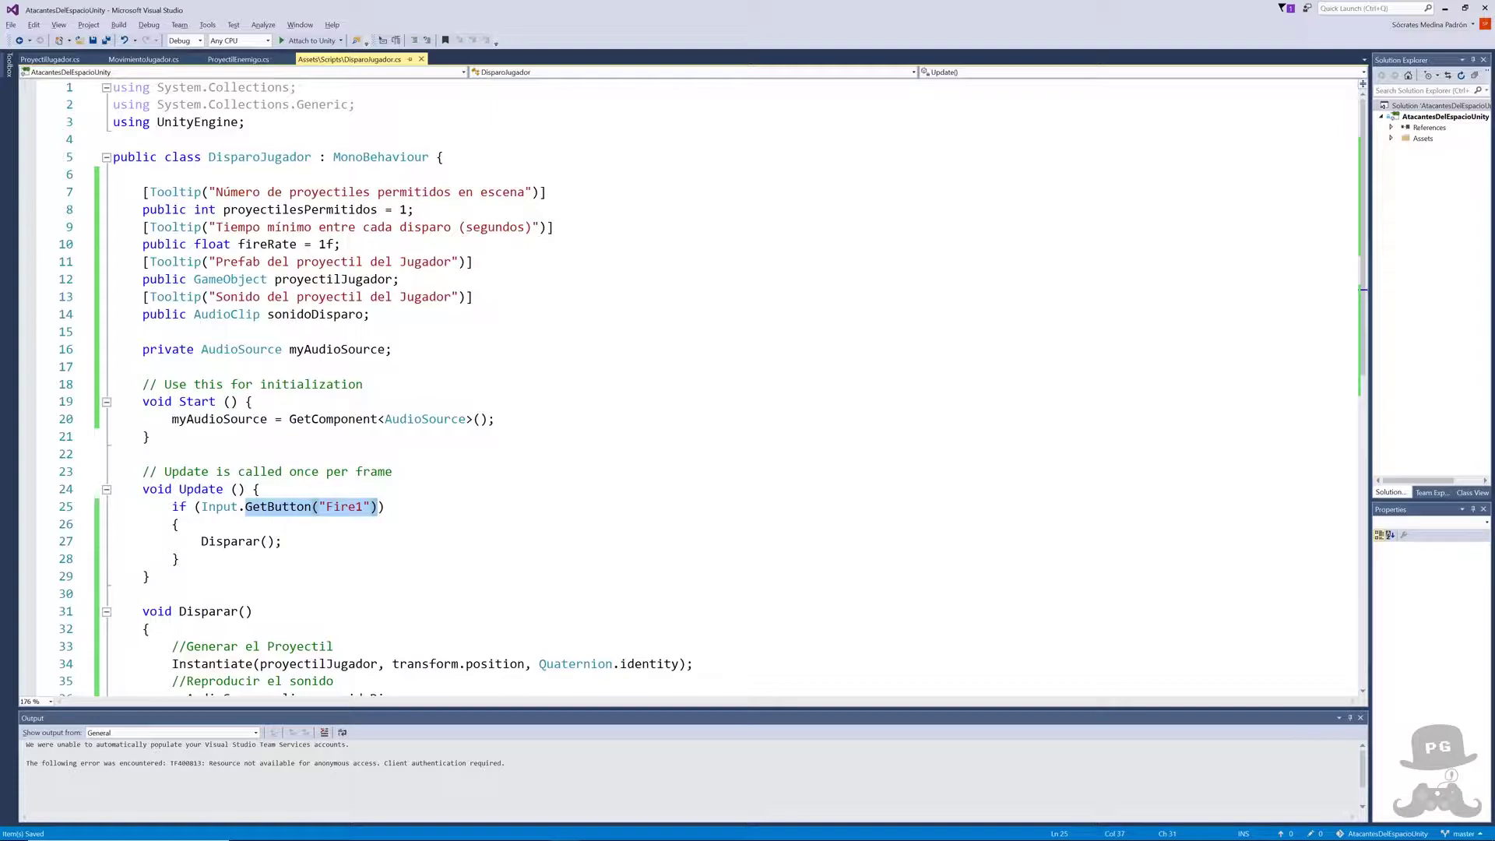
{"action": "left_click", "coordinate": [150, 629]}
{"action": "key", "text": "Return"}
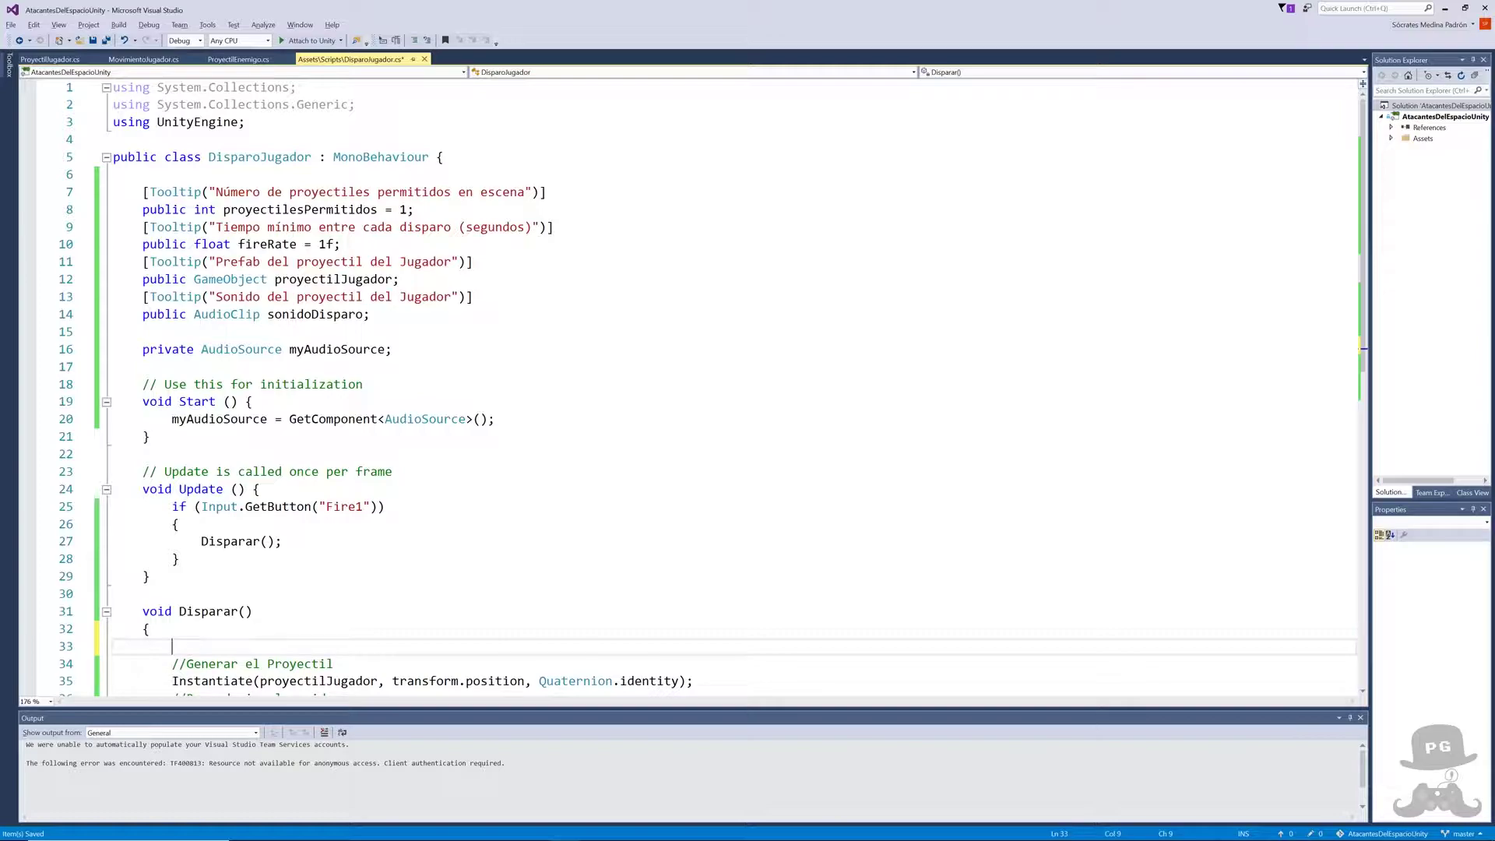
- Write the condition if(ProyectilJugador.jProyectilCount < proyectilesPermitidos) with an opening brace
{"action": "type", "text": "If"}
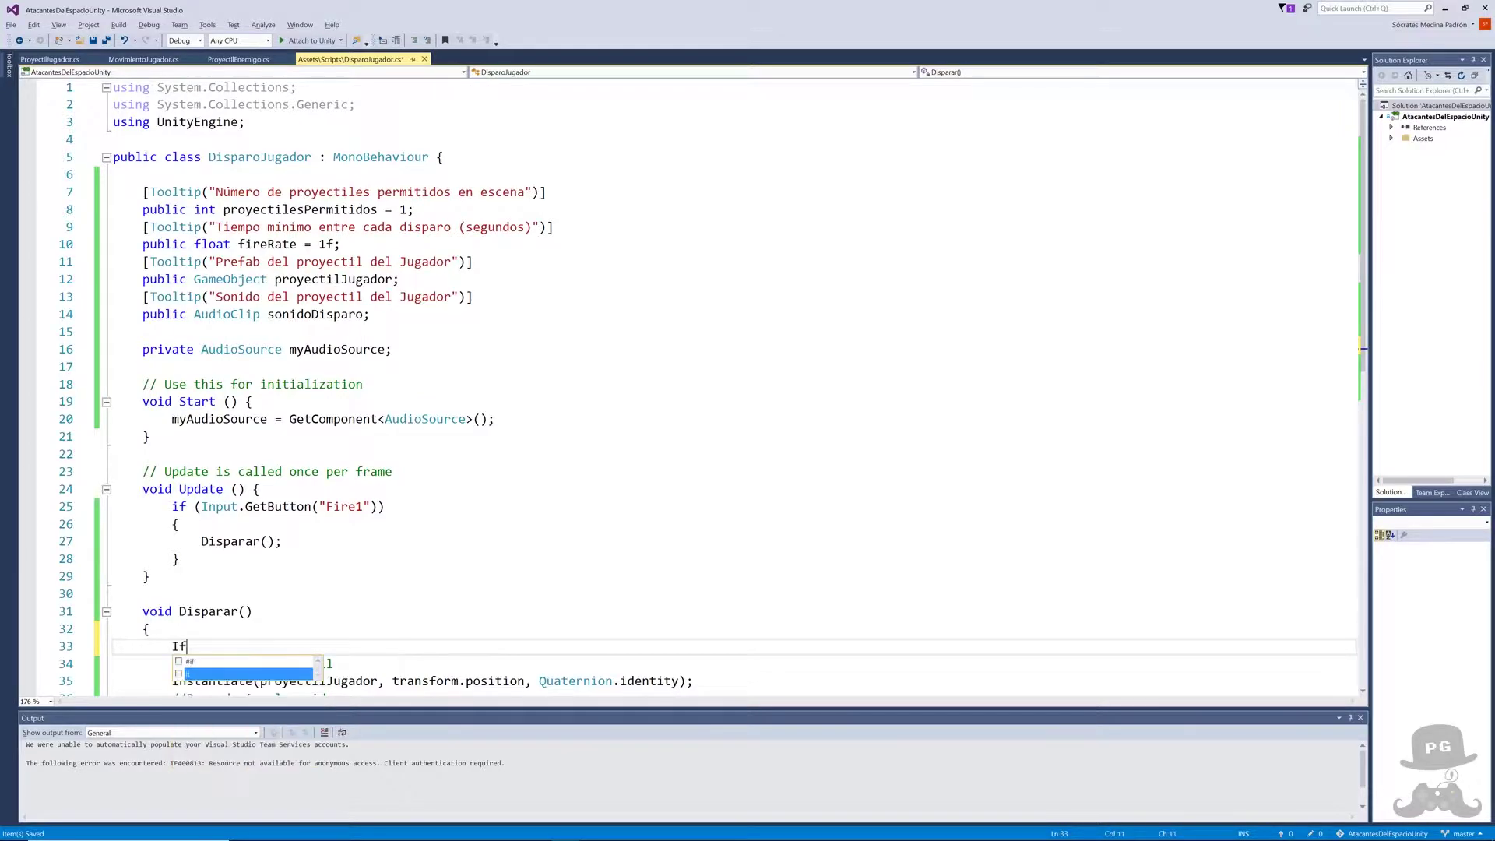
{"action": "key", "text": "BackSpace"}
{"action": "key", "text": "BackSpace"}
{"action": "type", "text": "if("}
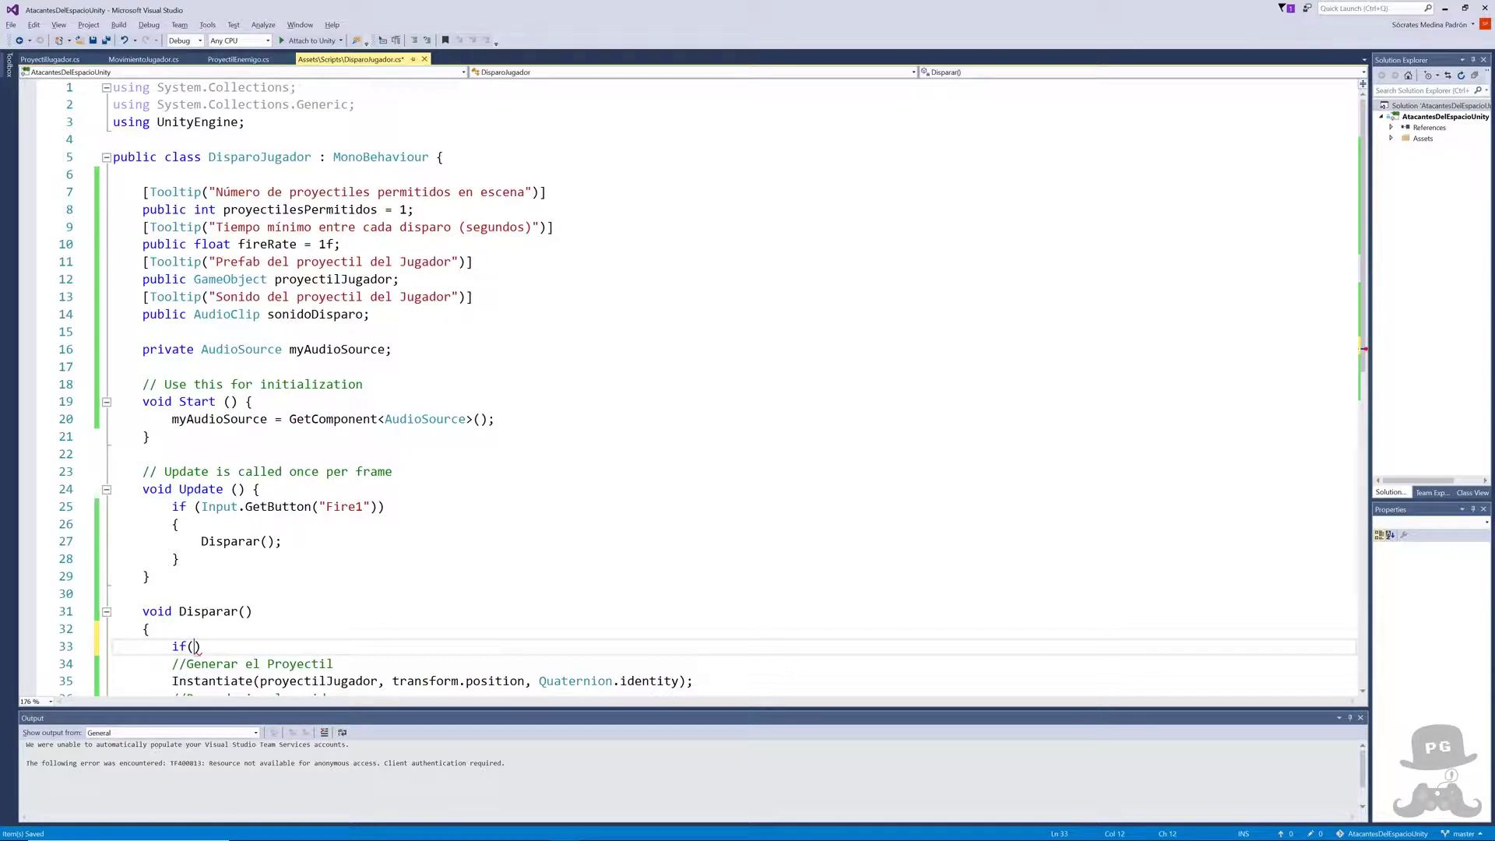
{"action": "type", "text": "P"}
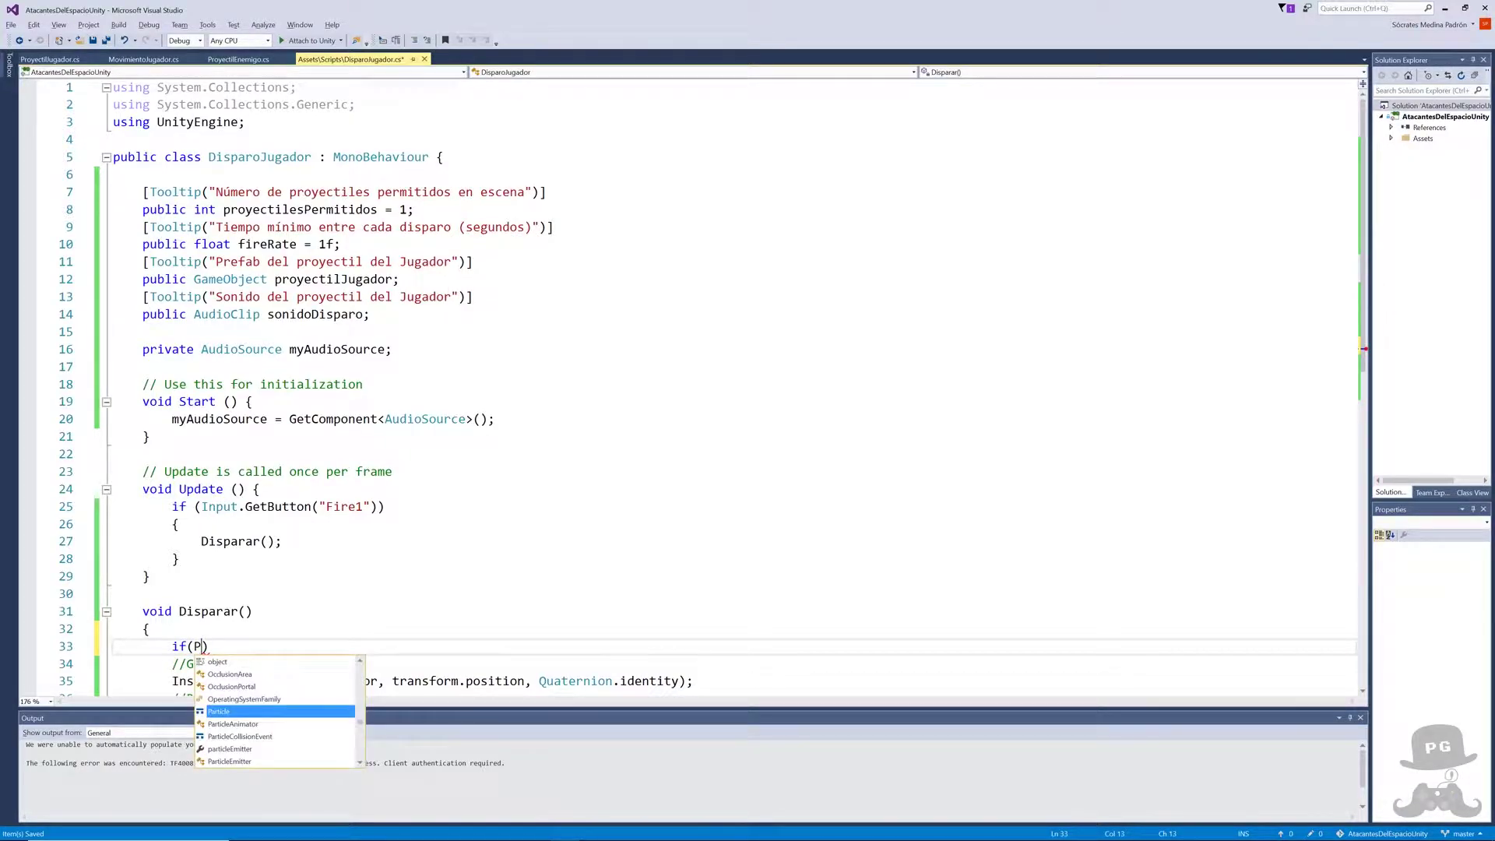
{"action": "type", "text": "ro"}
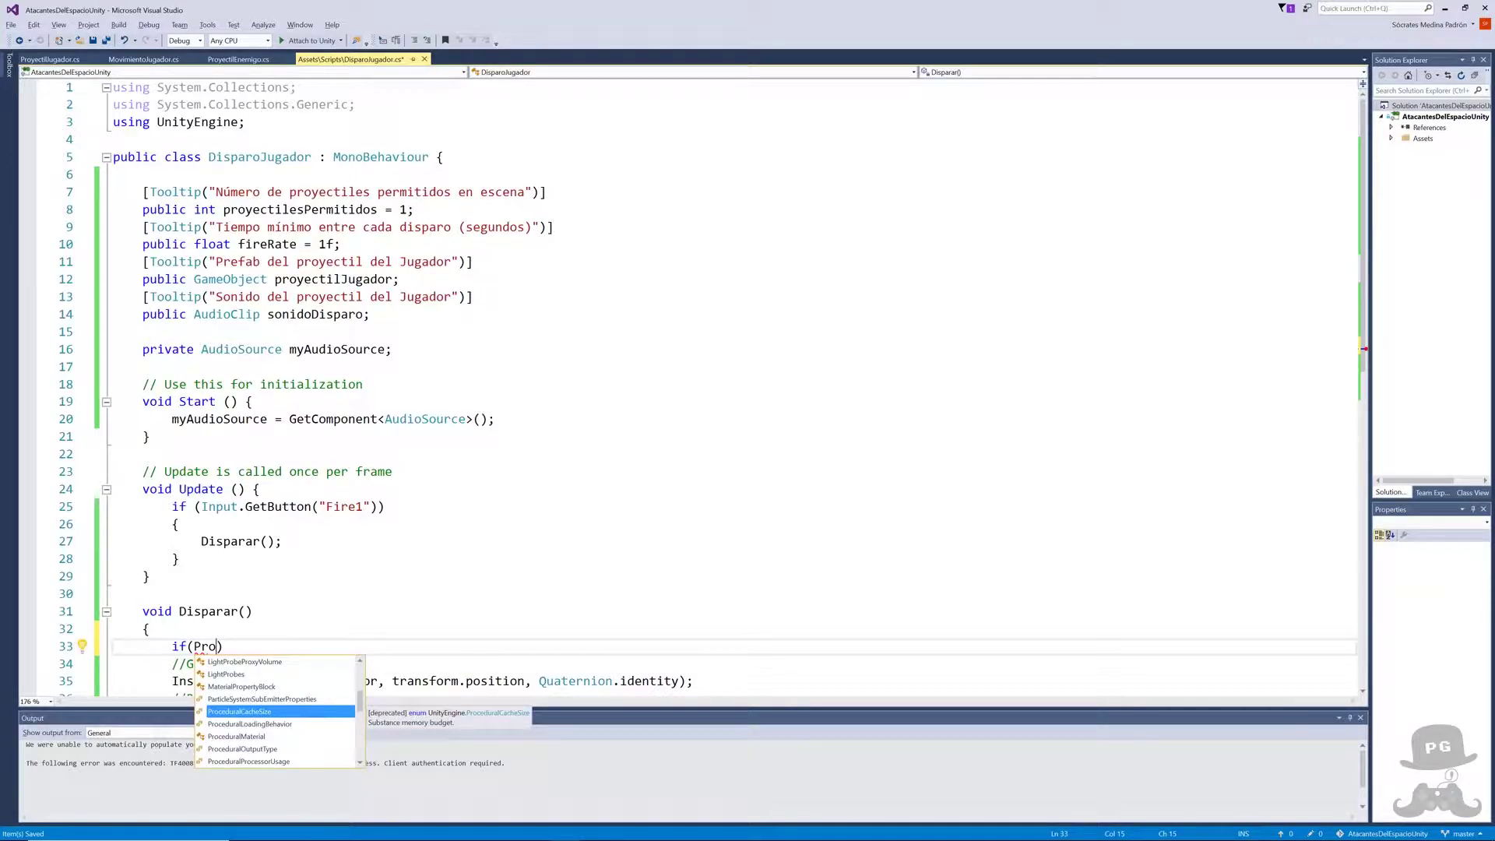
{"action": "type", "text": "y"}
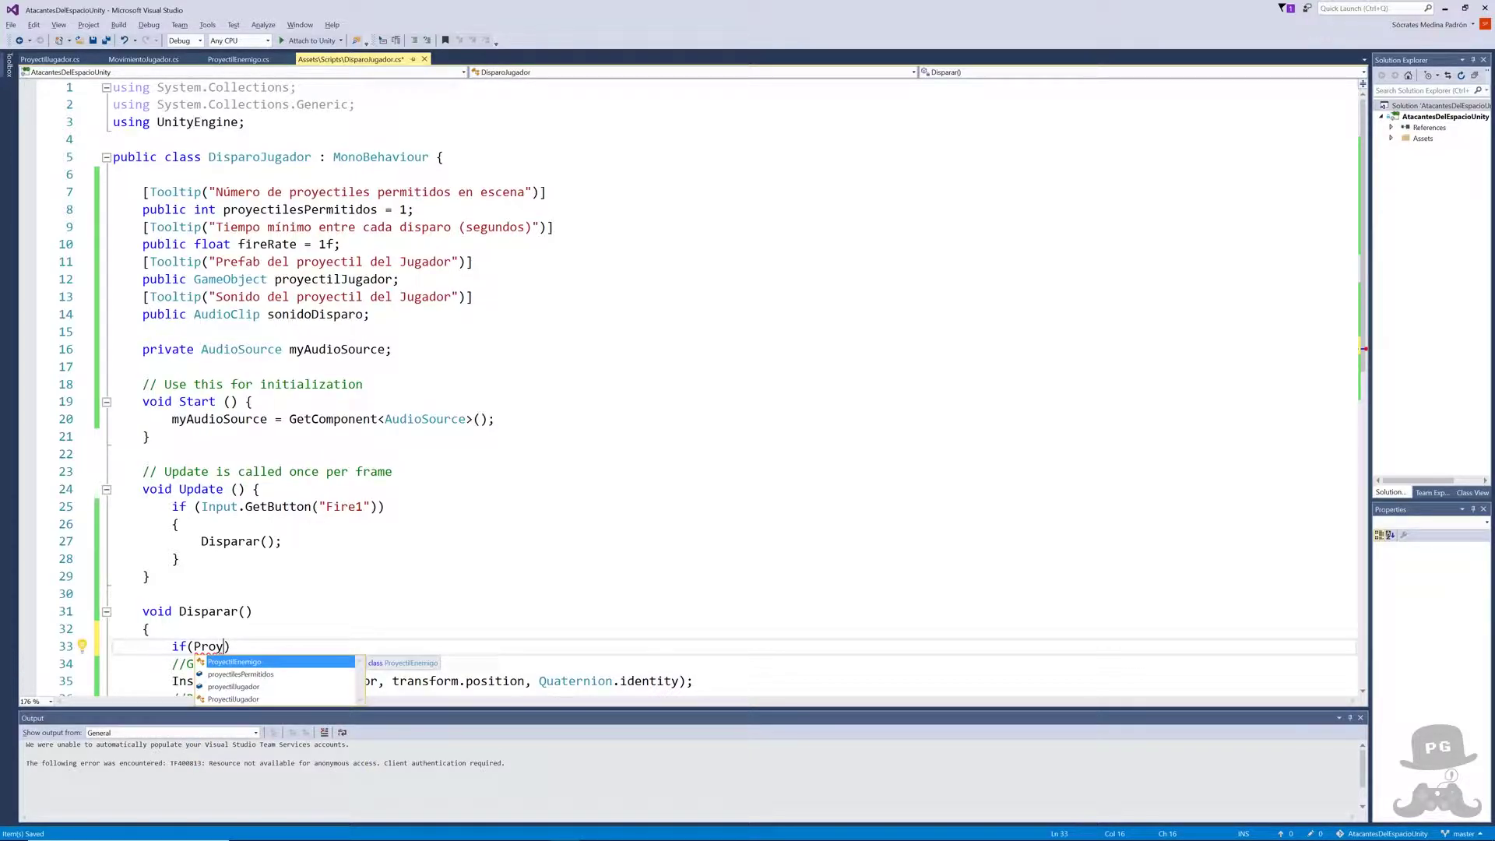
{"action": "key", "text": "Down"}
{"action": "key", "text": "Down"}
{"action": "key", "text": "Down"}
{"action": "key", "text": "Tab"}
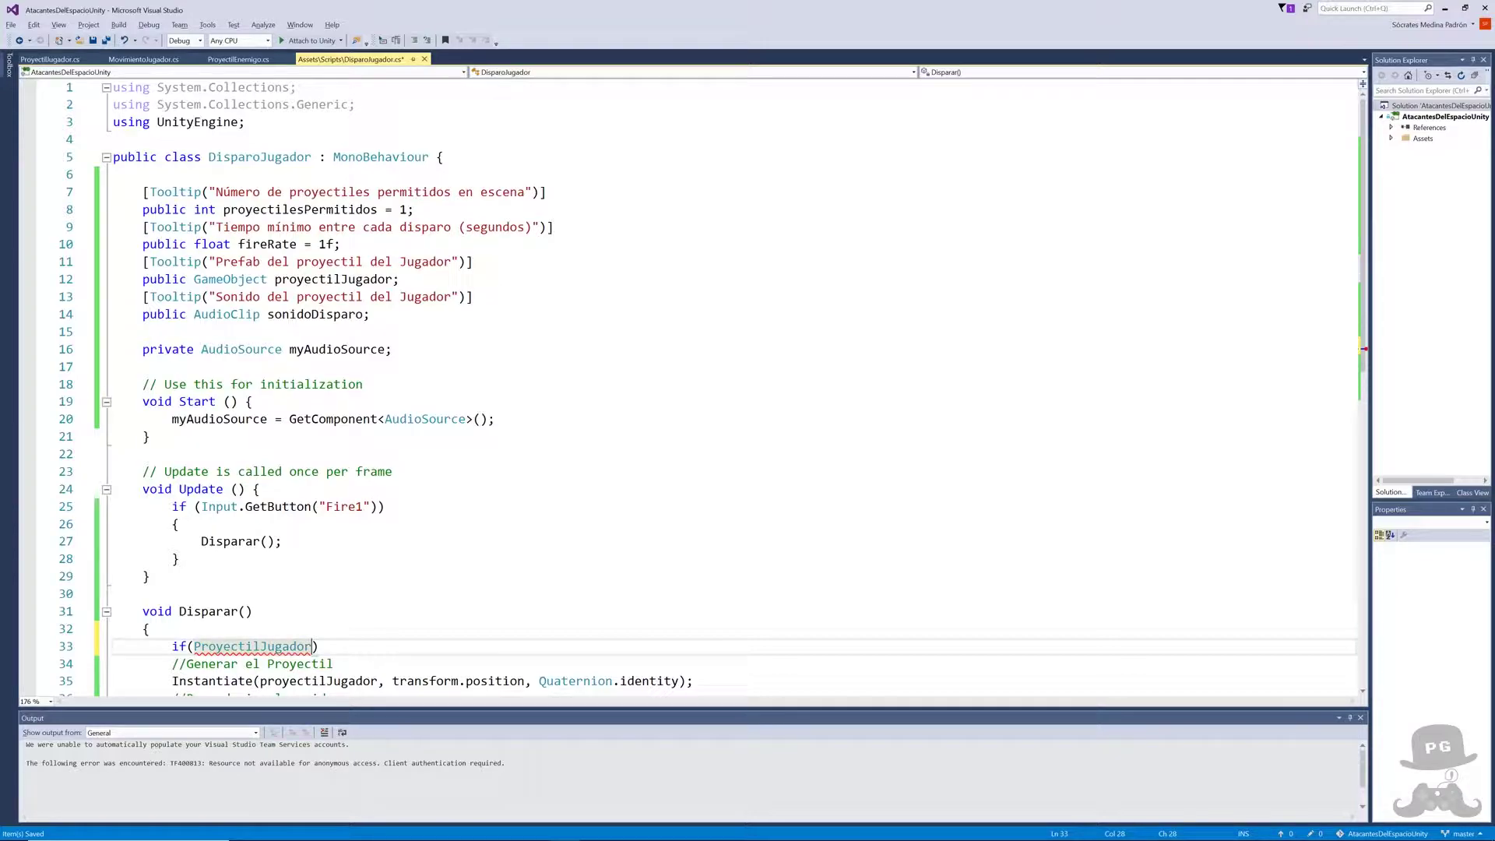
{"action": "type", "text": "."}
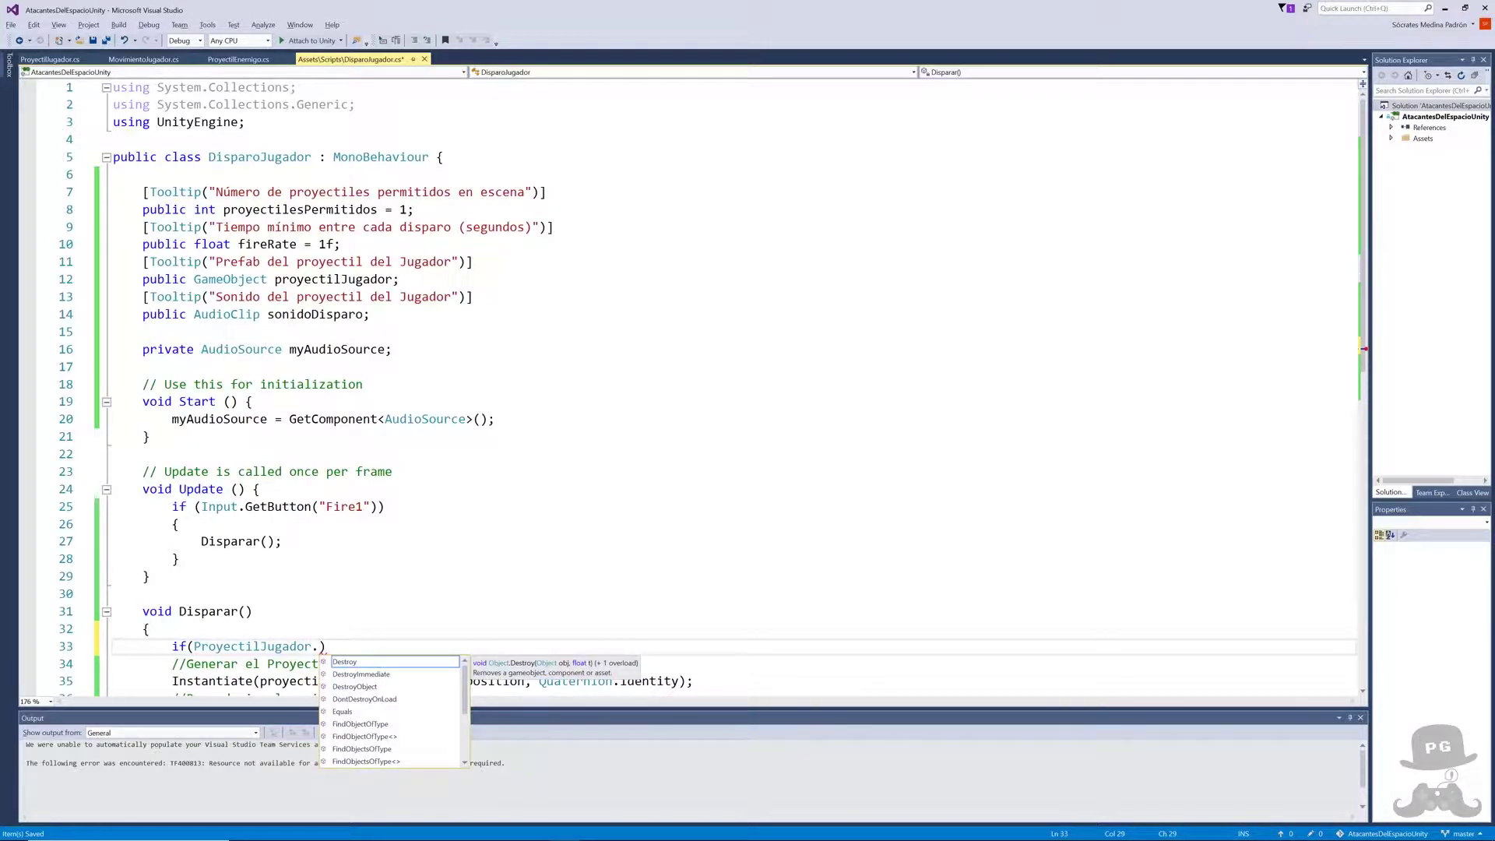
{"action": "type", "text": "j"}
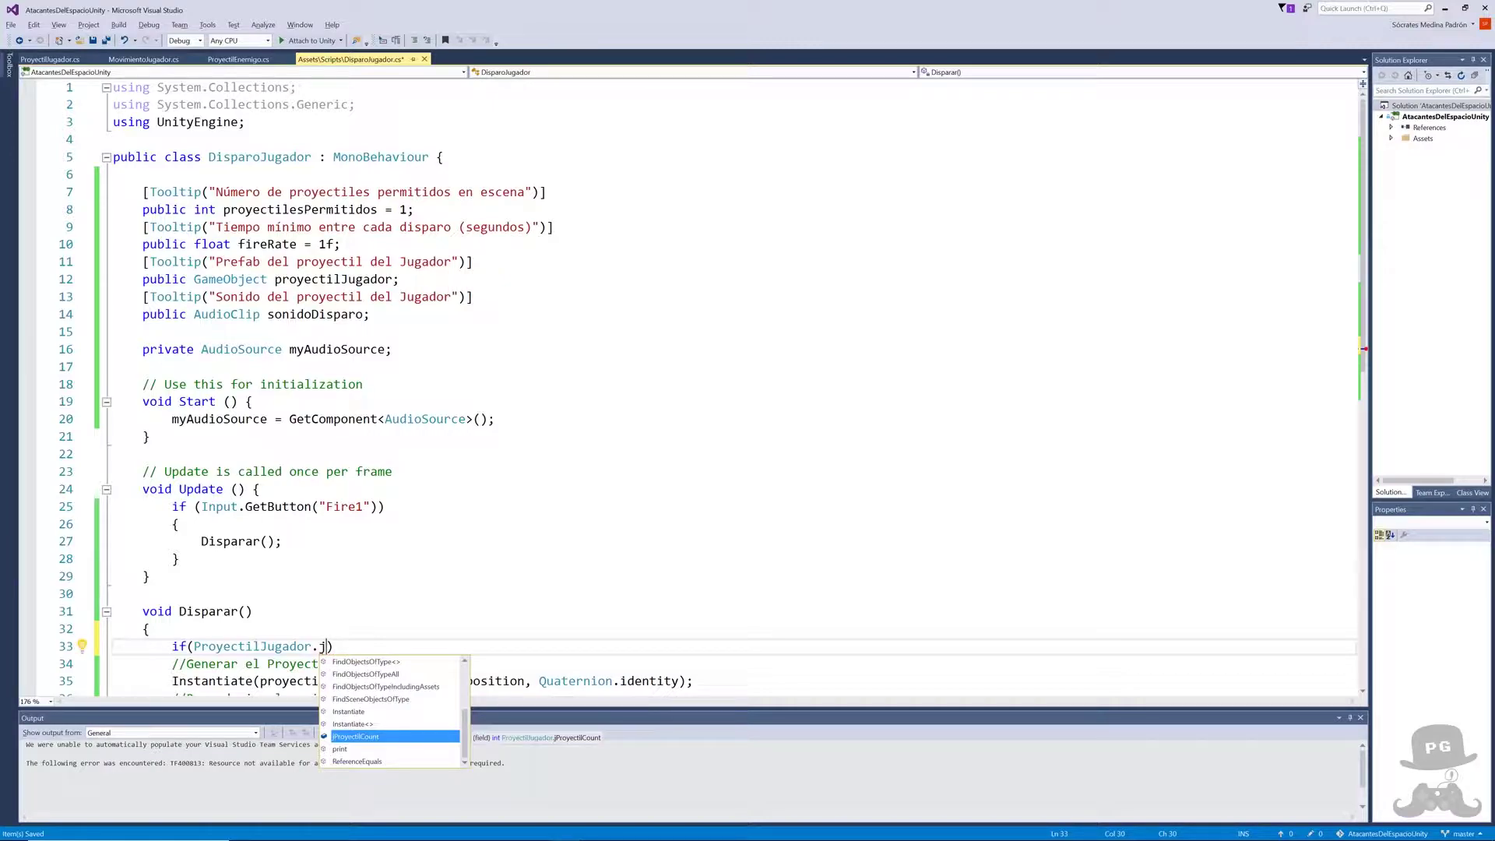
{"action": "key", "text": "Tab"}
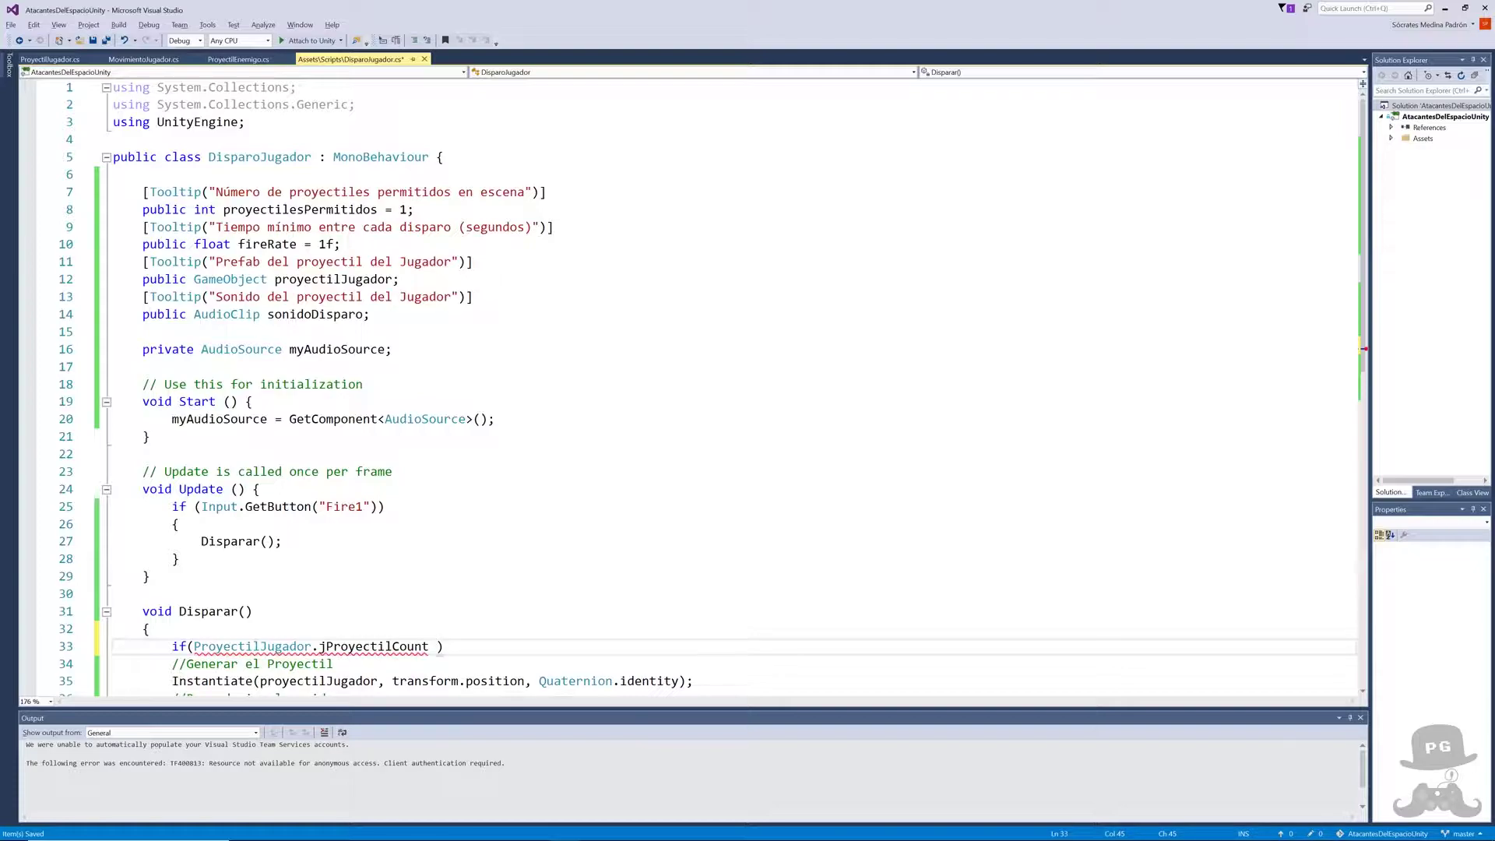
{"action": "type", "text": "<"}
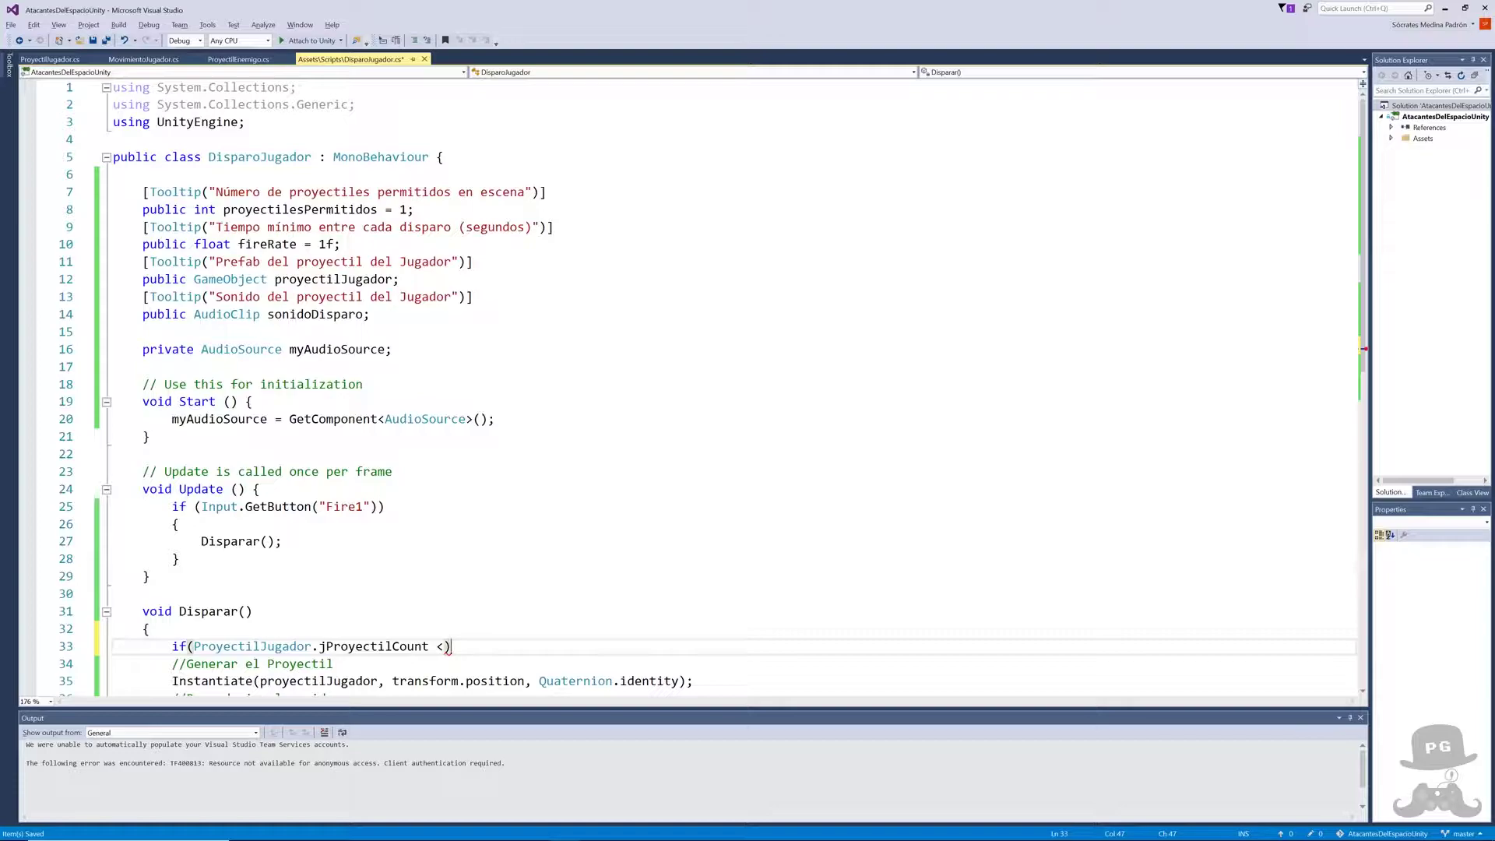
{"action": "type", "text": " pr"}
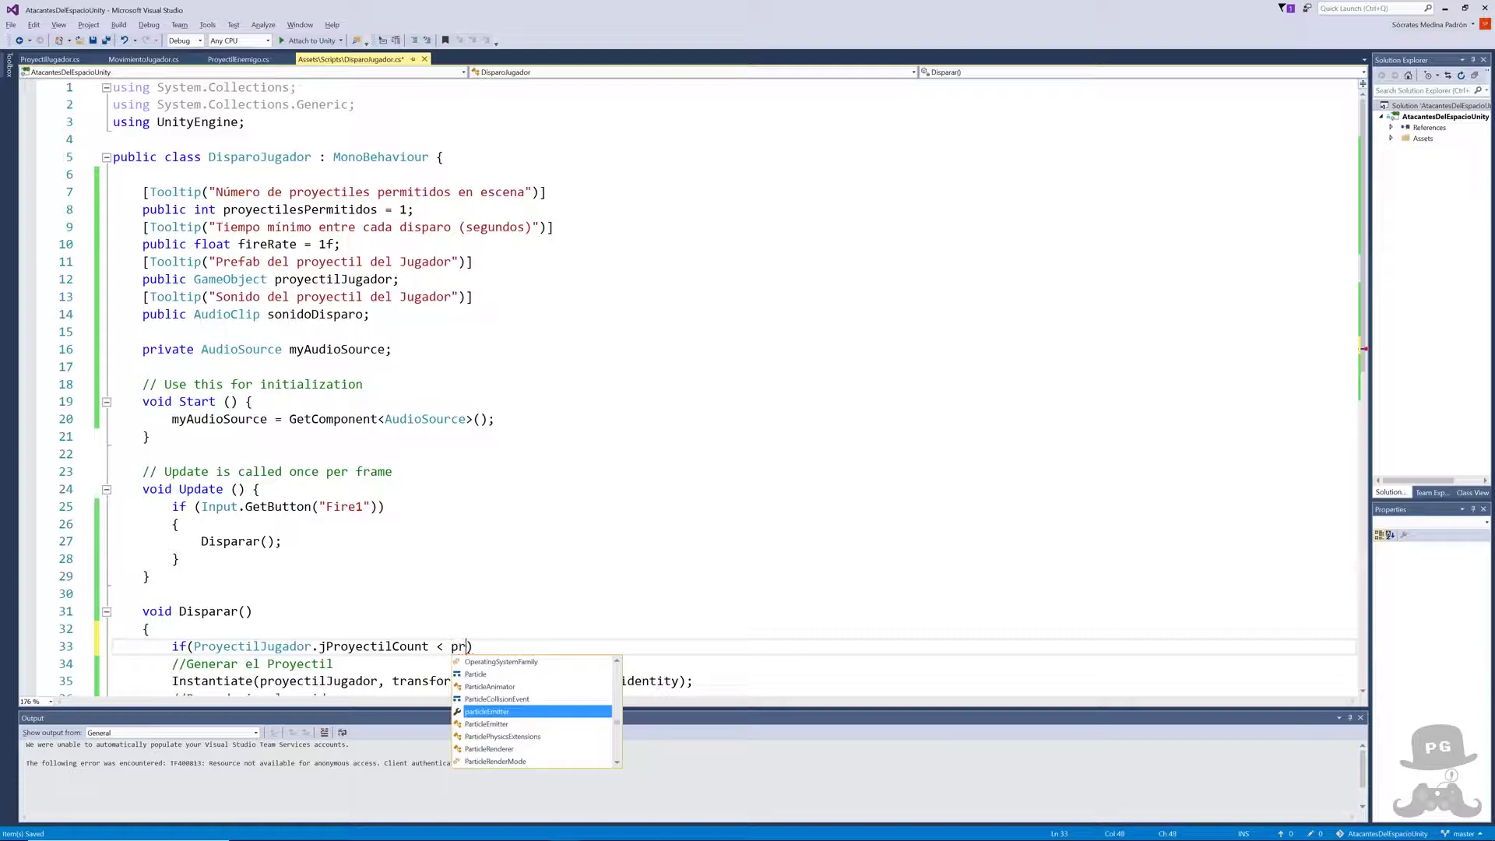
{"action": "type", "text": "oy"}
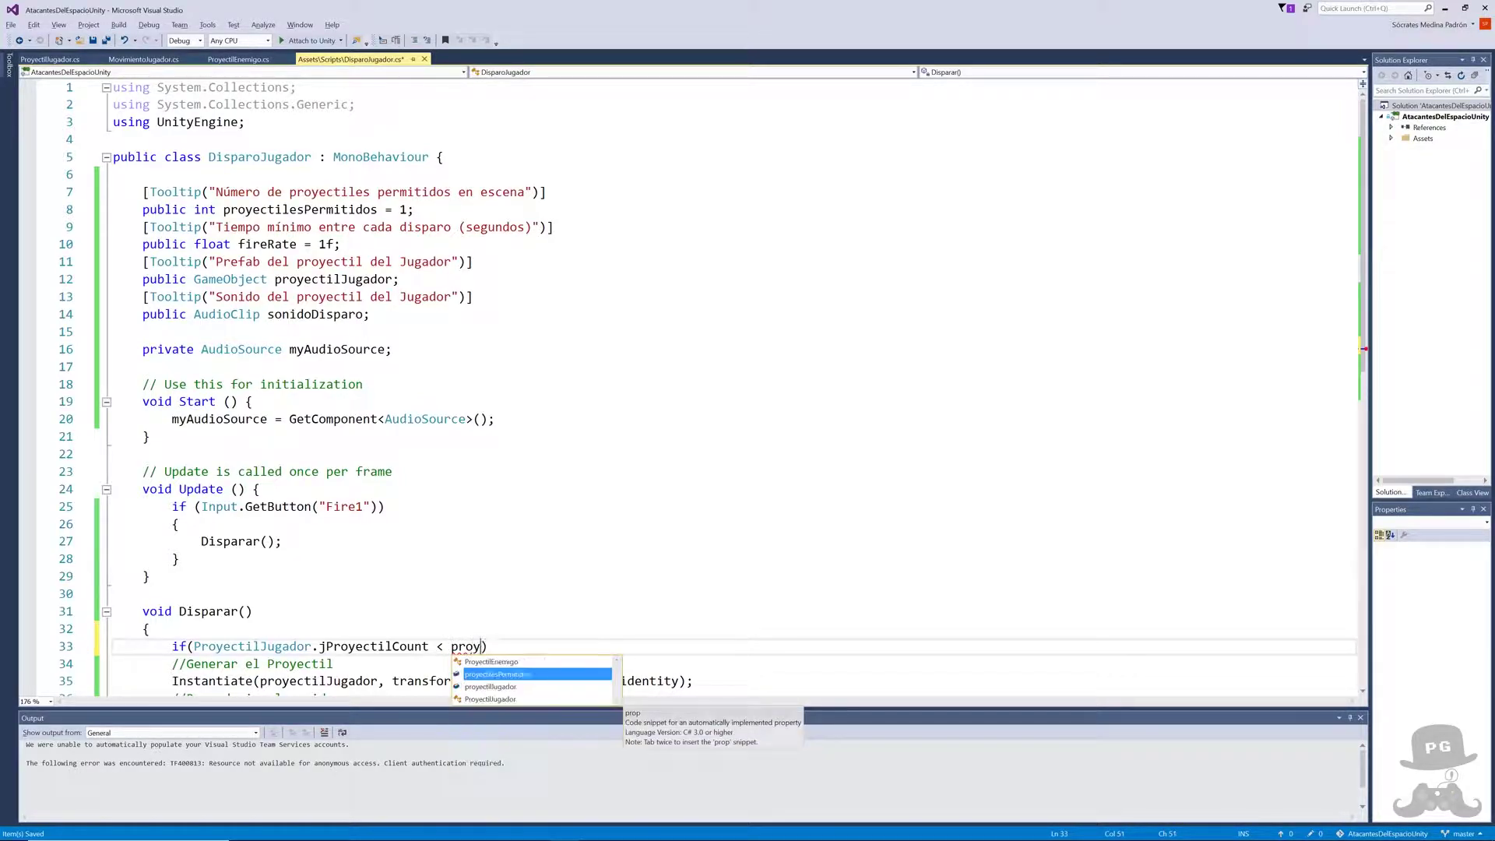
{"action": "type", "text": "ectilesPermitidos"}
{"action": "key", "text": "Tab"}
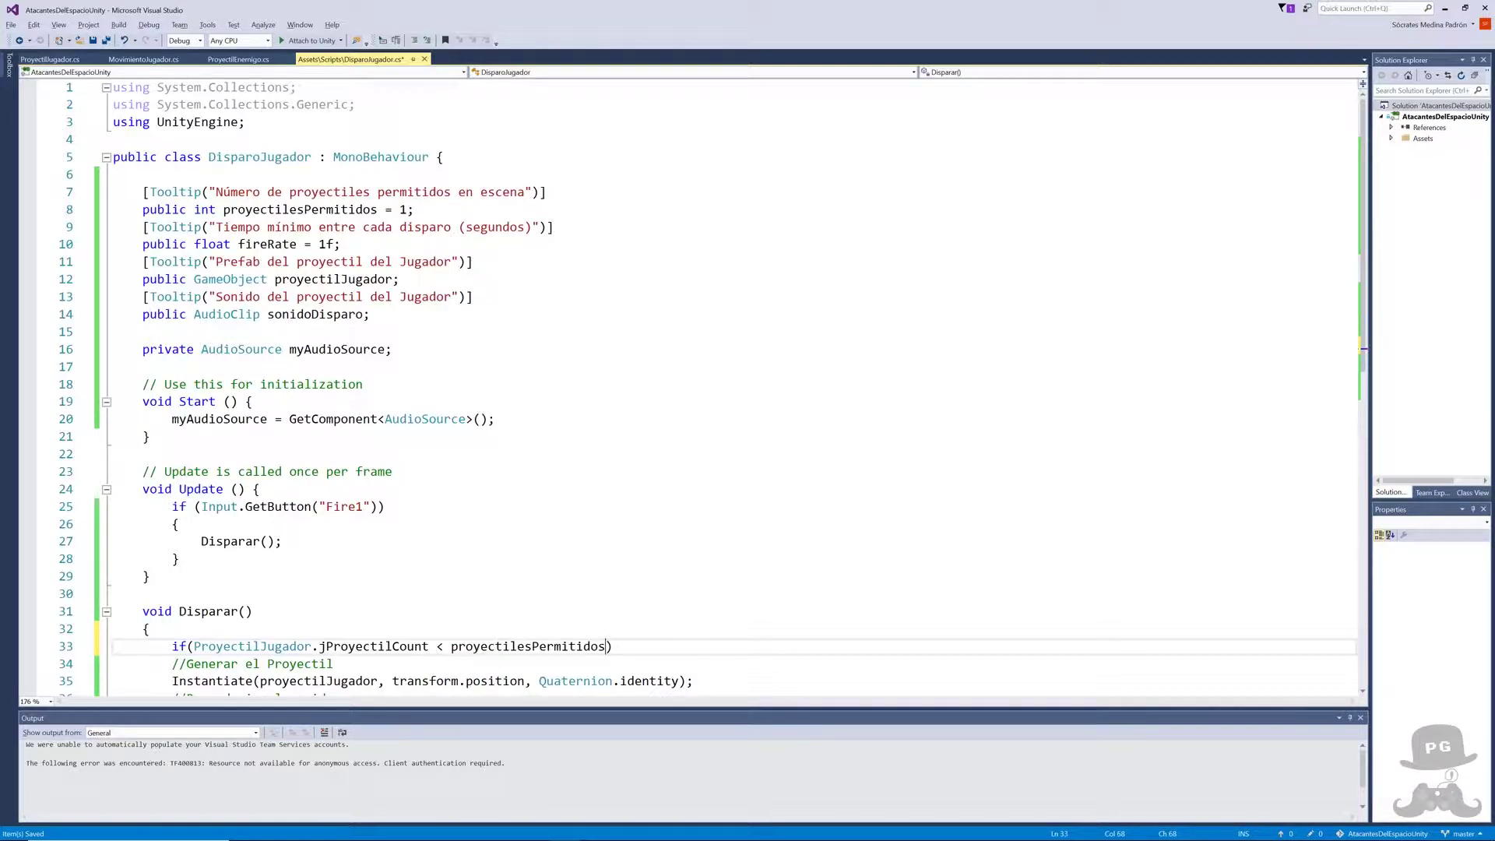
{"action": "type", "text": ")"}
{"action": "type", "text": " {"}
- Move the Instantiate and shot-sound lines inside the new if block
{"action": "key", "text": "Return"}
{"action": "key", "text": "Down"}
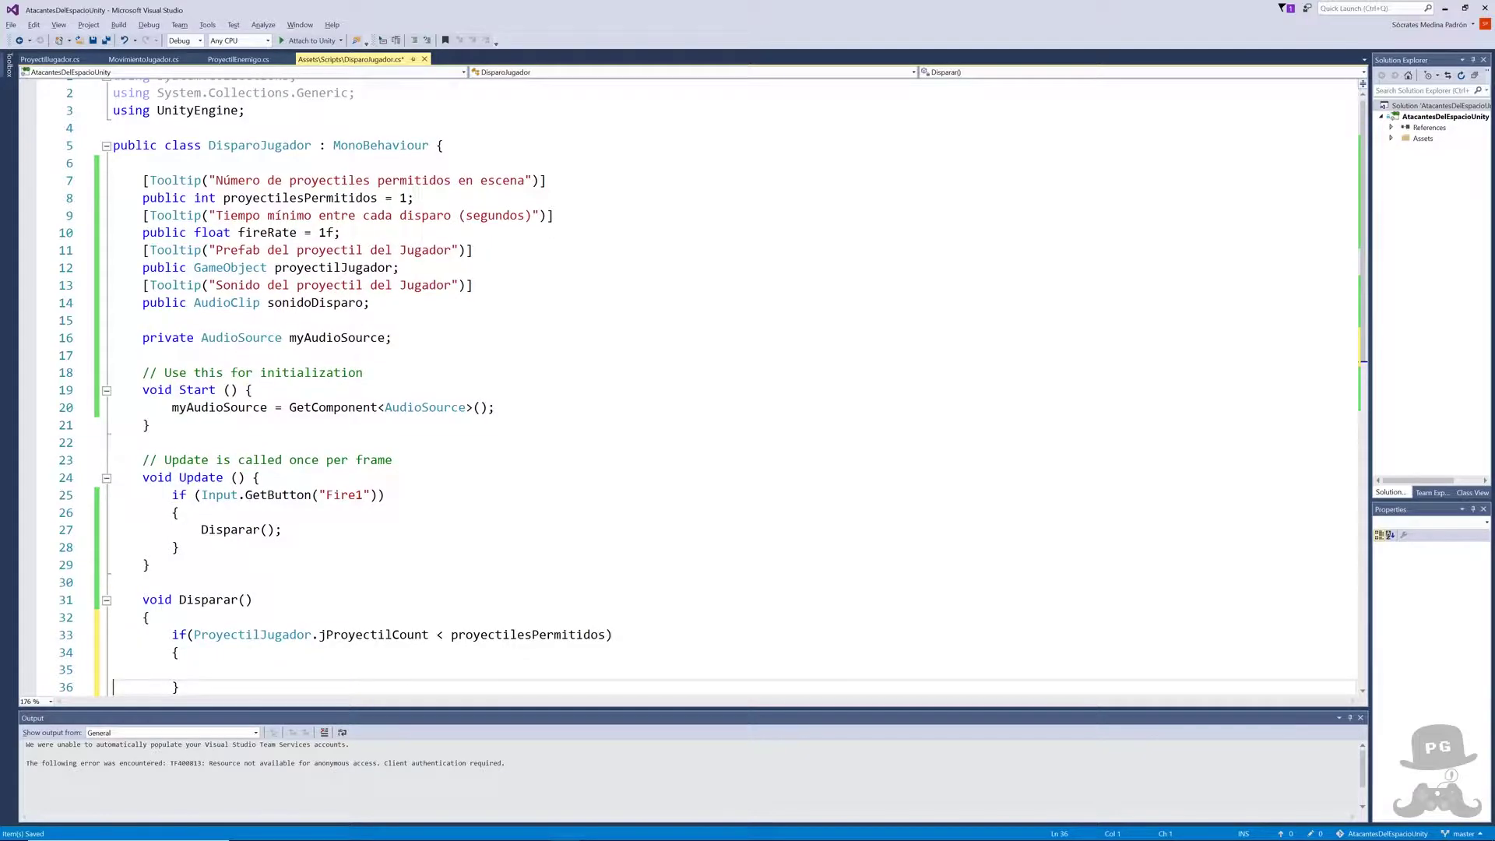
{"action": "key", "text": "Down"}
{"action": "key", "text": "Home"}
{"action": "key", "text": "shift+Down"}
{"action": "key", "text": "shift+Down"}
{"action": "key", "text": "shift+Down"}
{"action": "key", "text": "shift+Down"}
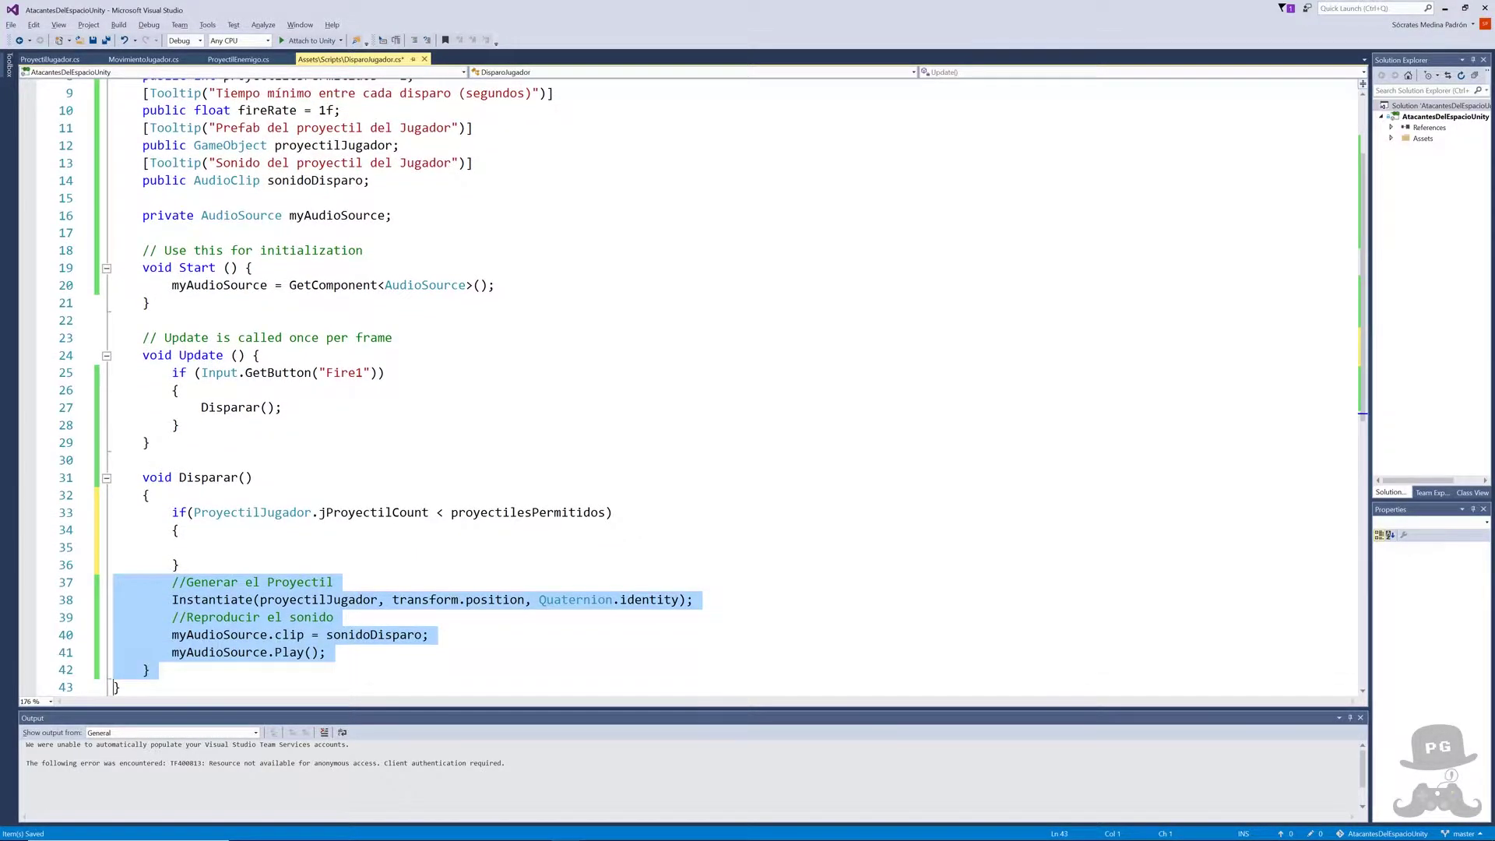
{"action": "key", "text": "ctrl+x"}
{"action": "key", "text": "Up"}
{"action": "key", "text": "Up"}
{"action": "key", "text": "ctrl+v"}
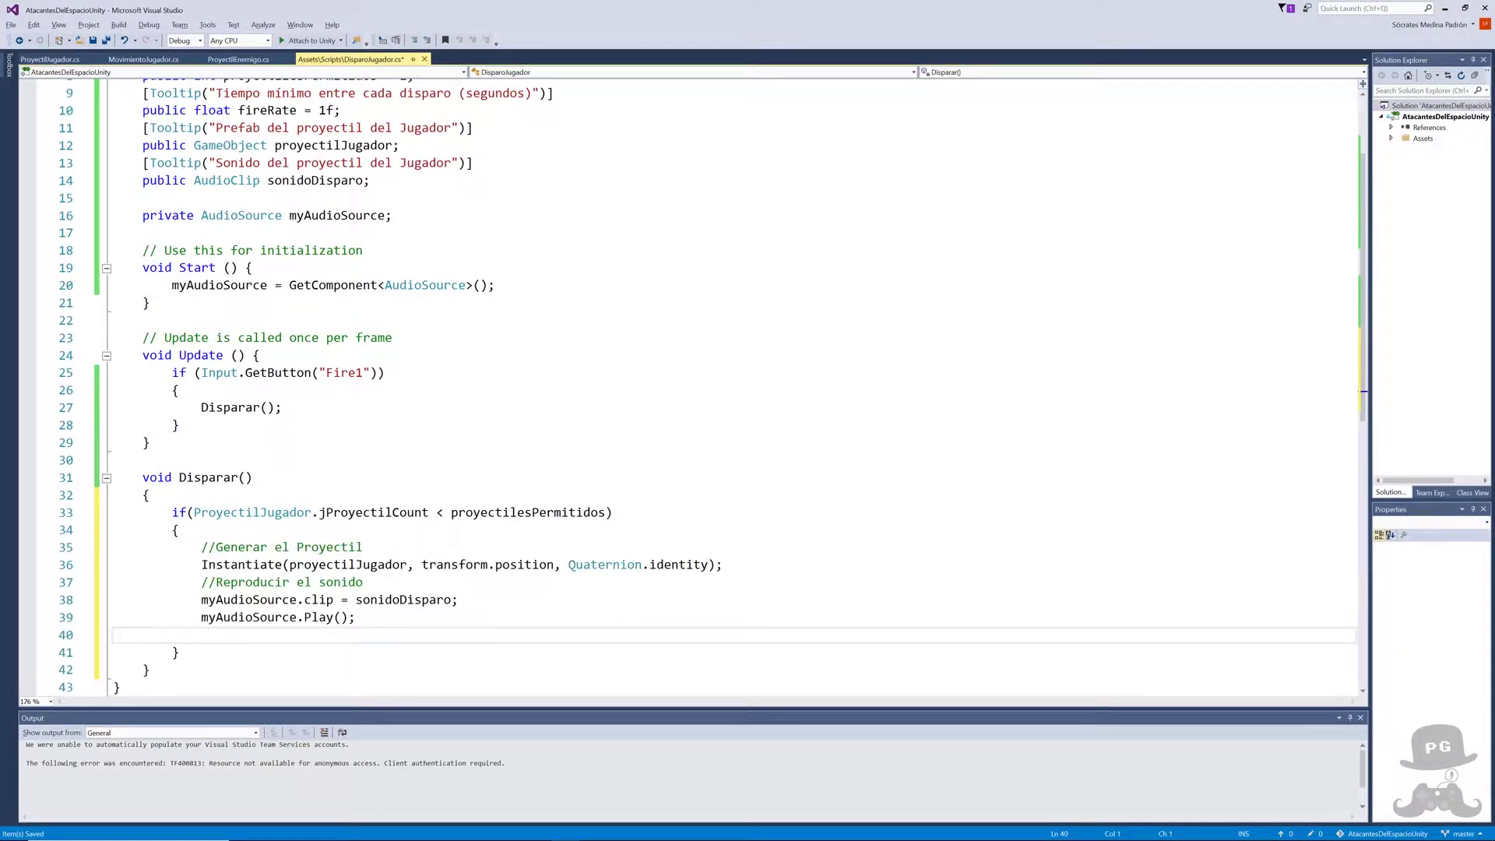
{"action": "key", "text": "BackSpace"}
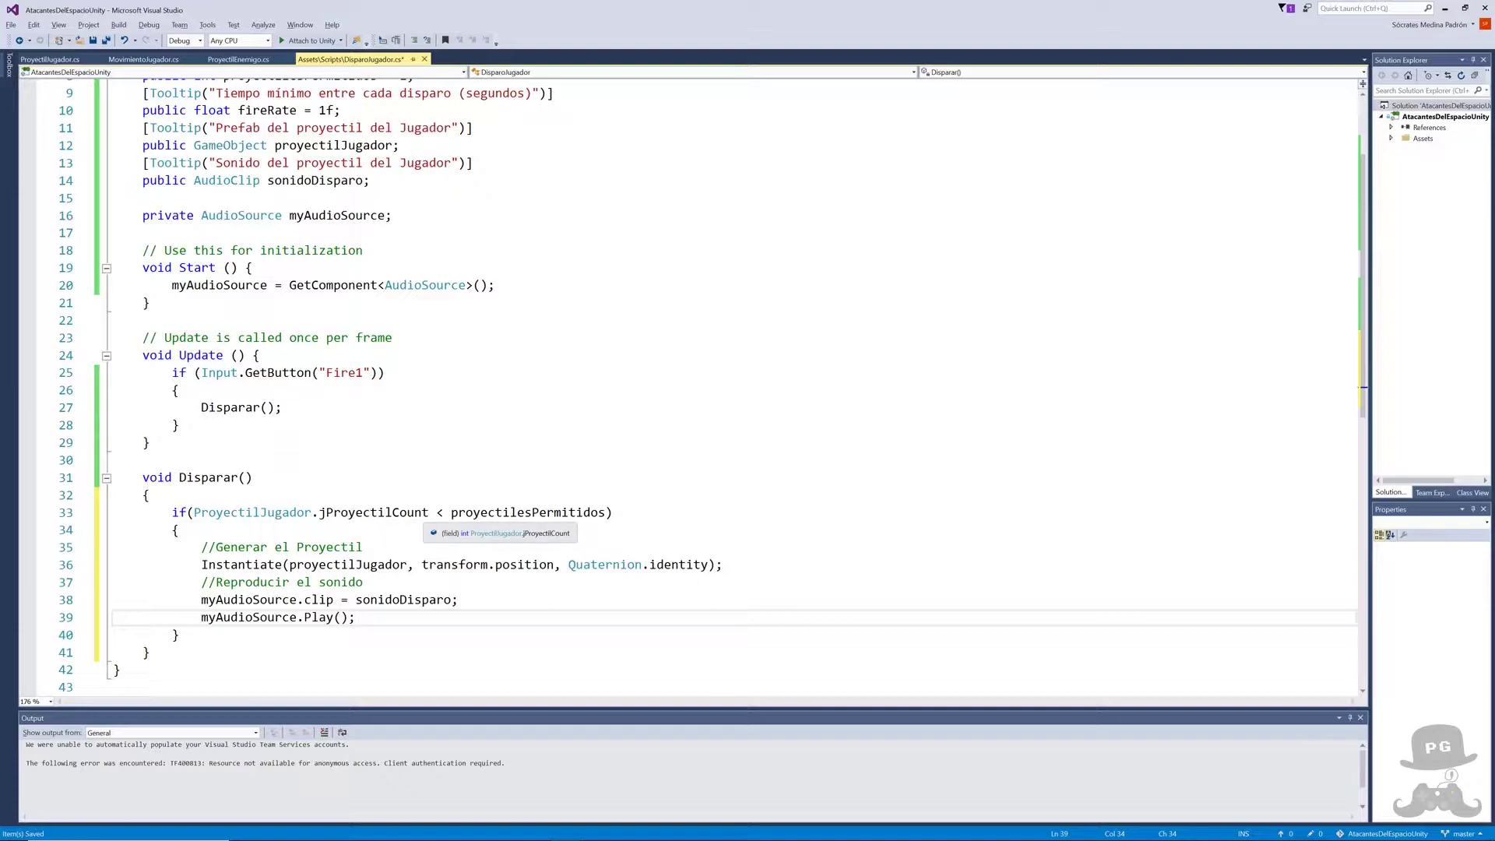
- Highlight proyectilesPermitidos in the condition, save DisparoJugador.cs and return to Unity
{"action": "left_click_drag", "start_coordinate": [451, 512], "coordinate": [614, 511]}
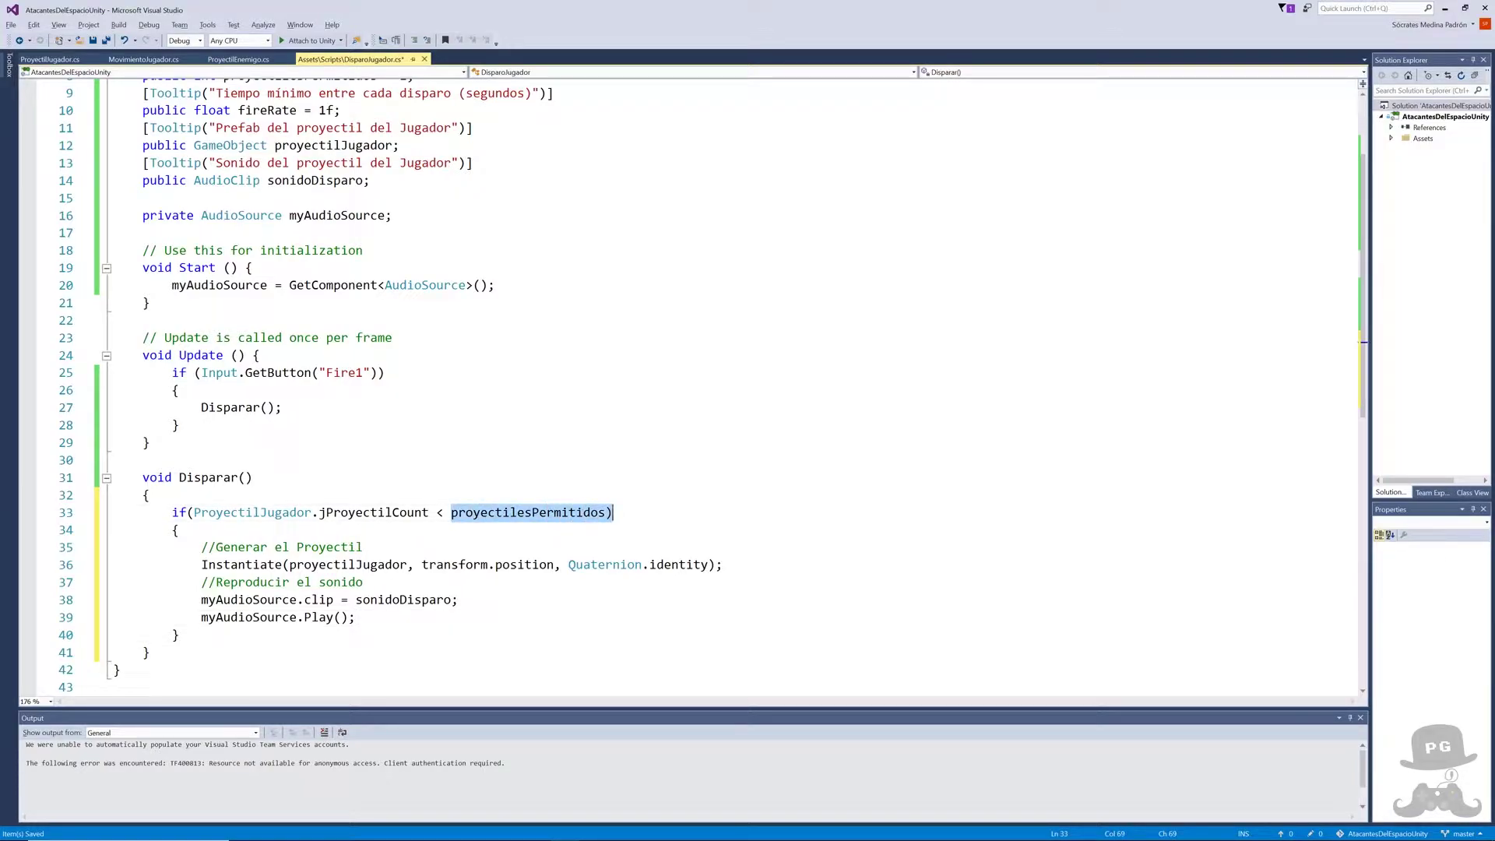
{"action": "key", "text": "shift+Left"}
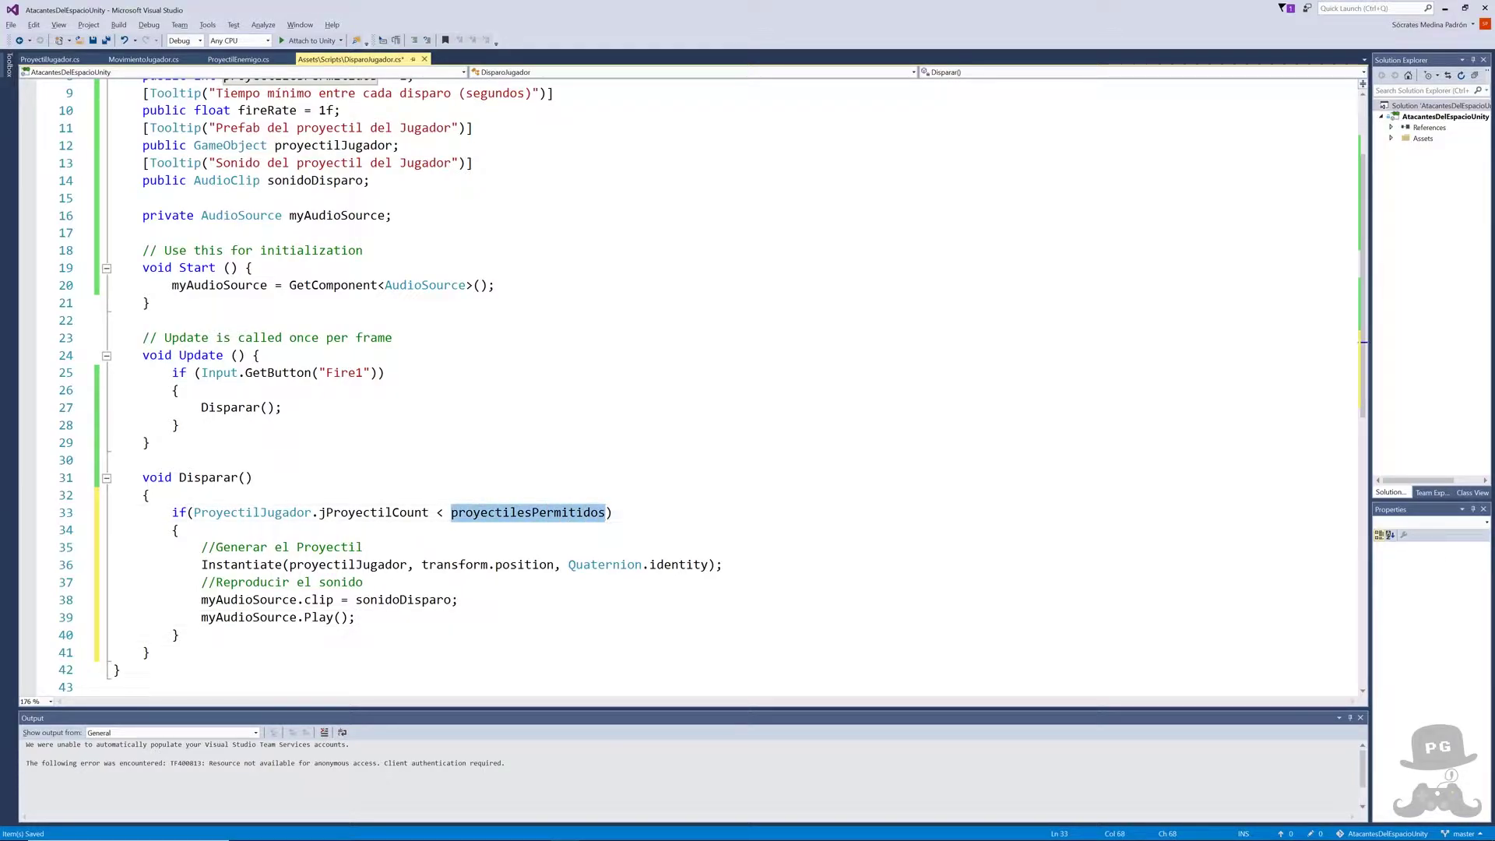
{"action": "key", "text": "ctrl+s"}
{"action": "key", "text": "alt+Tab"}
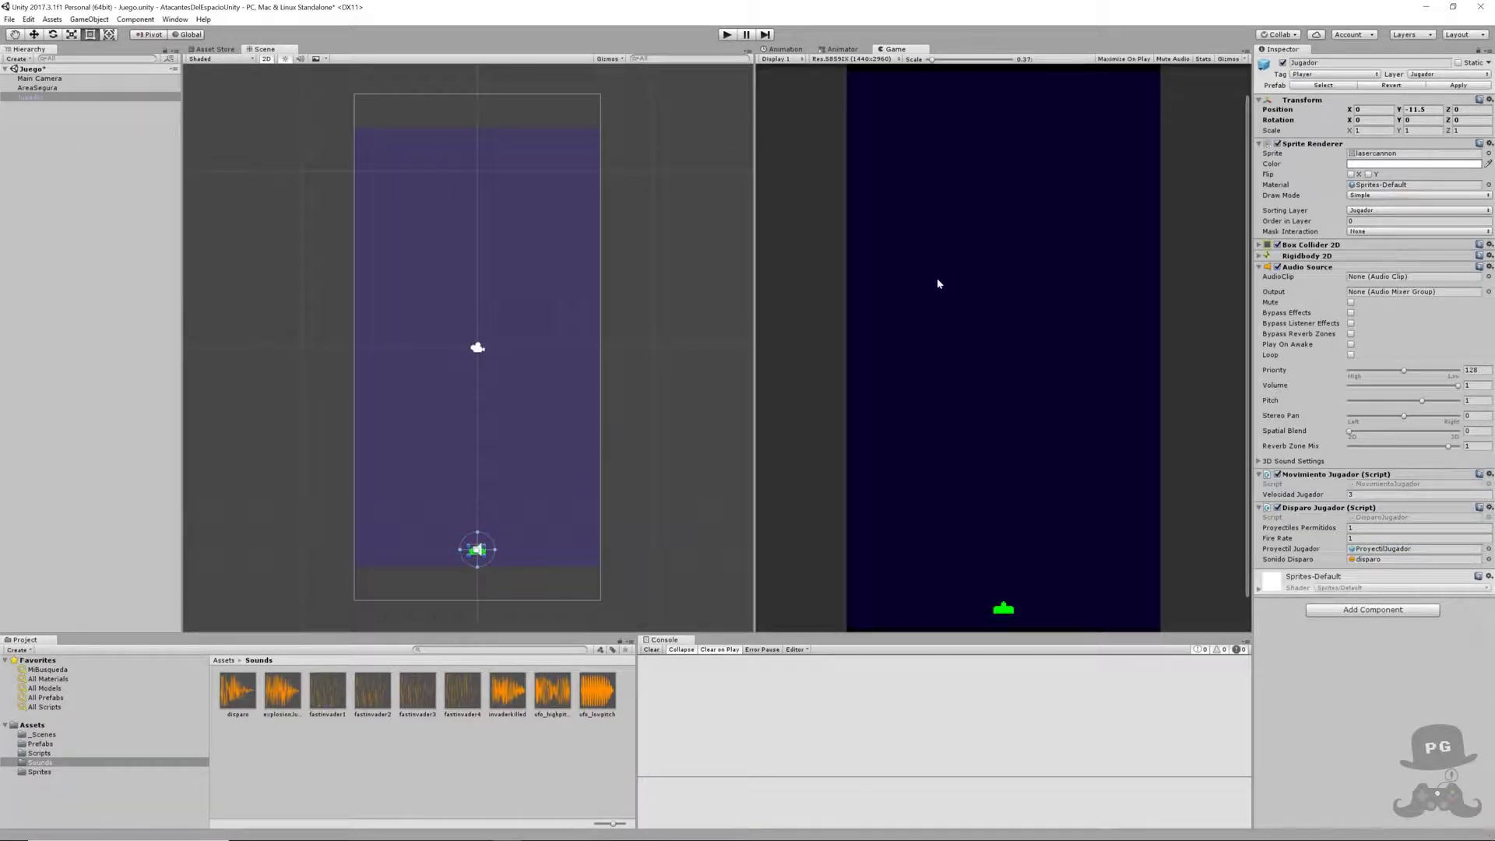
- Check Jugador's Proyectiles Permitidos value, then run the game and fire while moving
{"action": "left_click", "coordinate": [1340, 528]}
{"action": "left_click", "coordinate": [718, 36]}
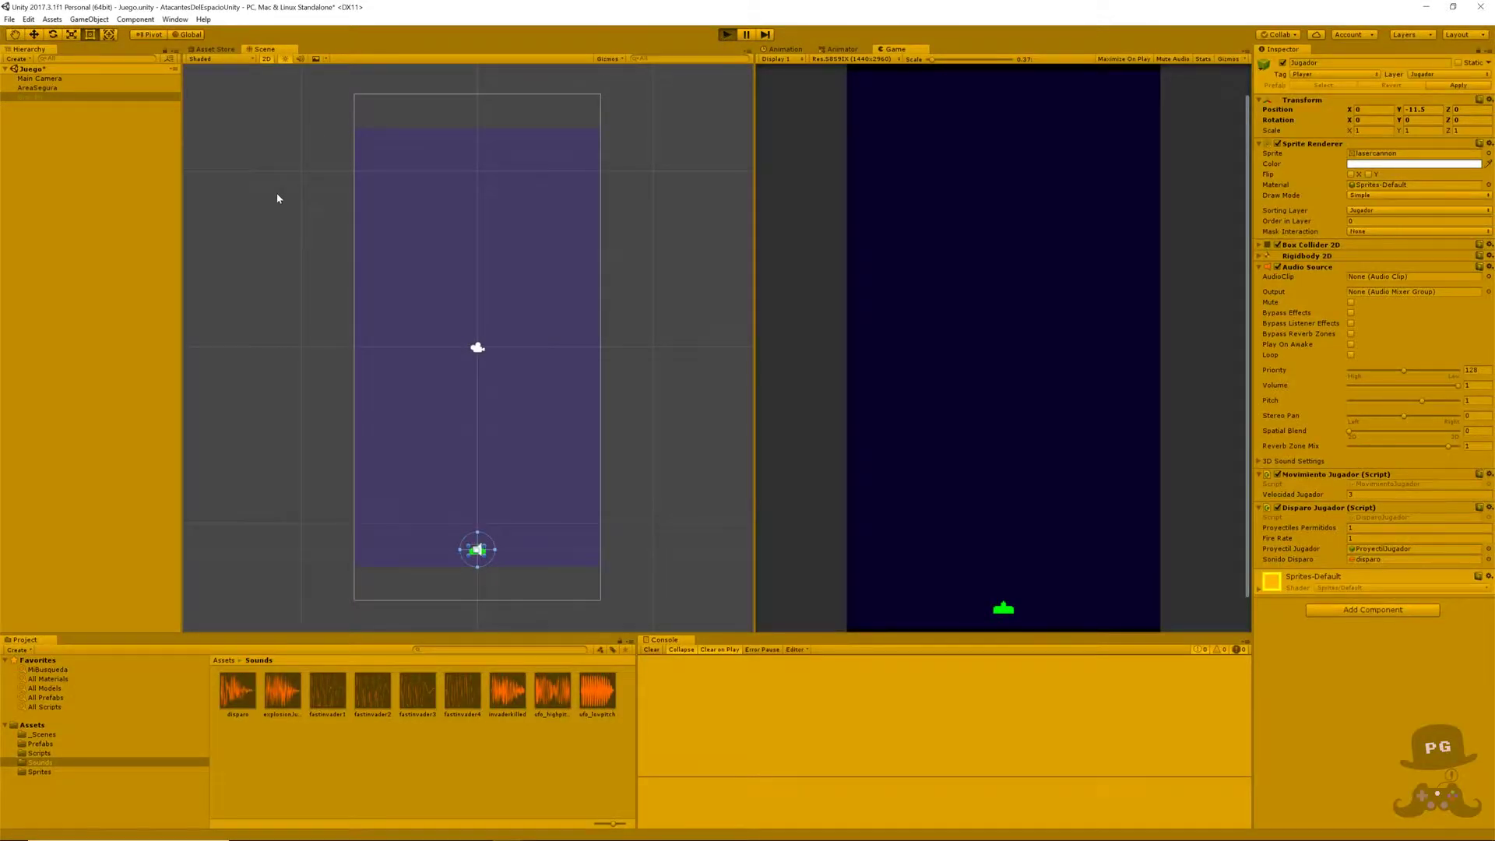
{"action": "key", "text": "Right"}
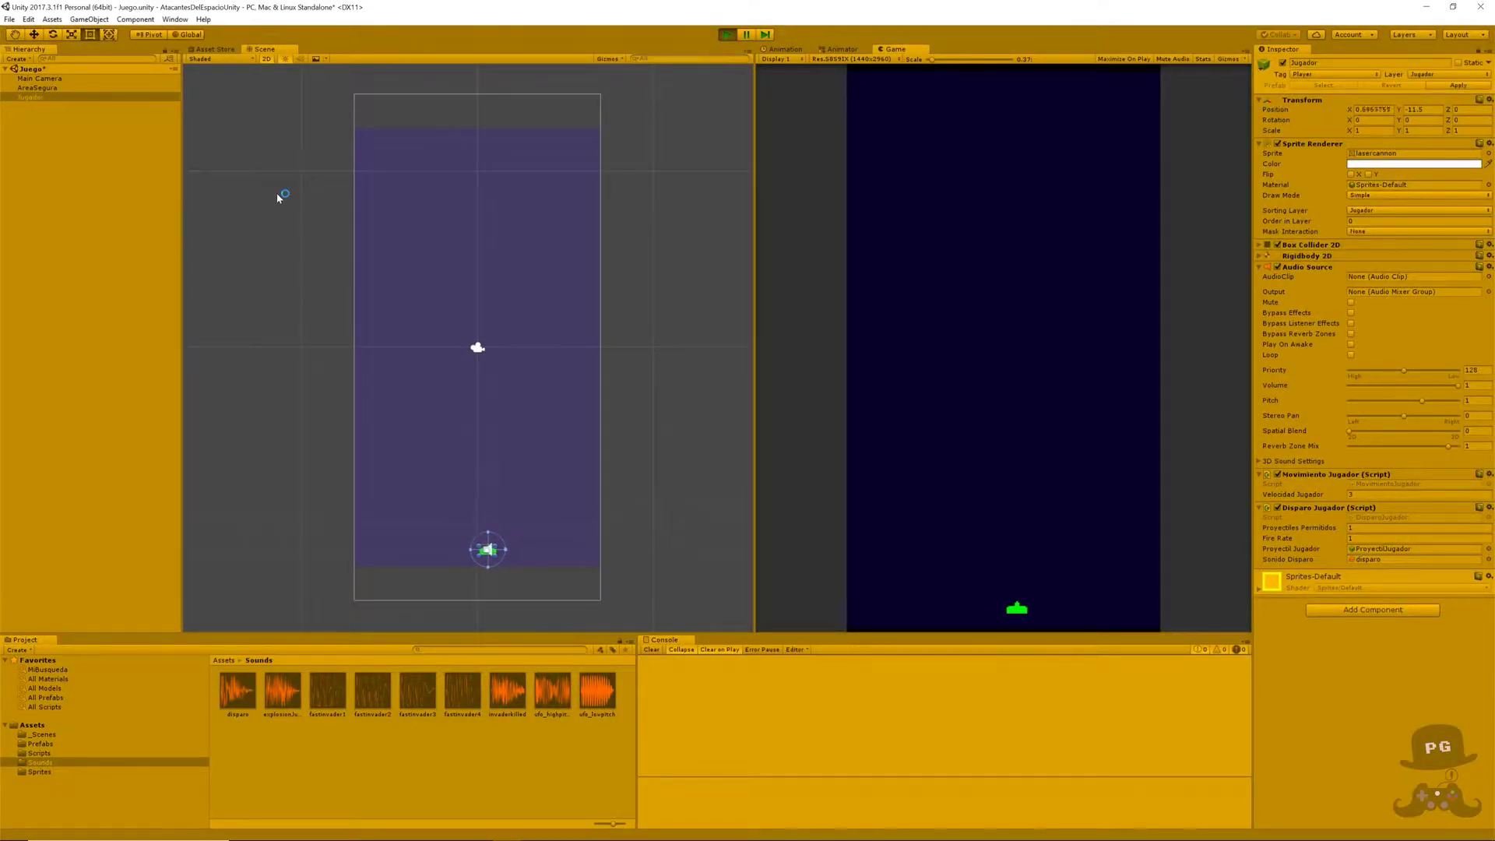
{"action": "key", "text": "space"}
{"action": "key", "text": "Left"}
{"action": "key", "text": "Right"}
{"action": "key", "text": "Right"}
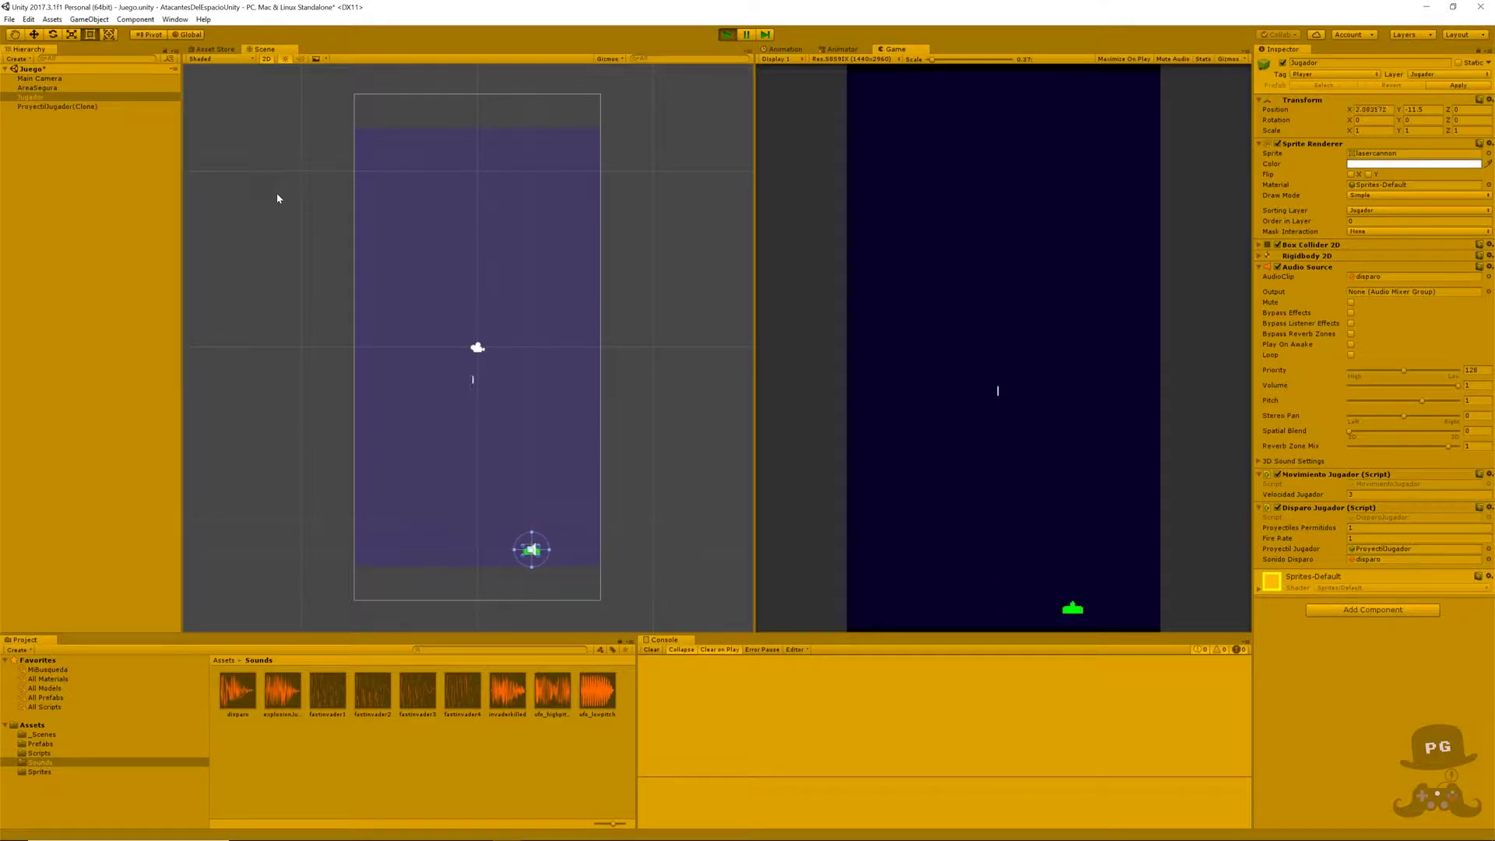
- Move the ship left and right, inspect the projectile clone, and end the test
{"action": "key", "text": "Left"}
{"action": "key", "text": "Left"}
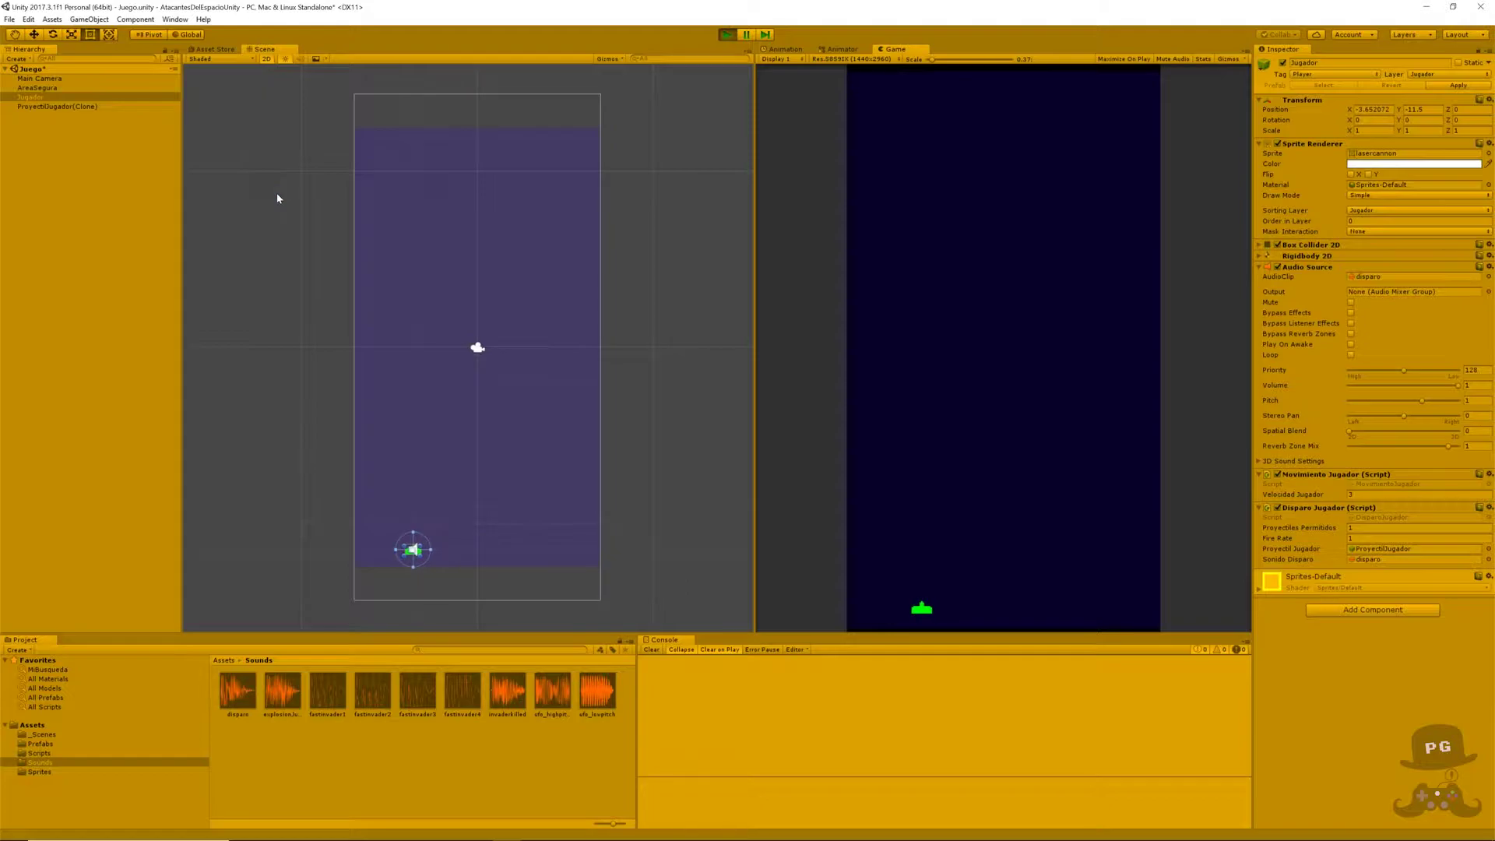
{"action": "key", "text": "Right"}
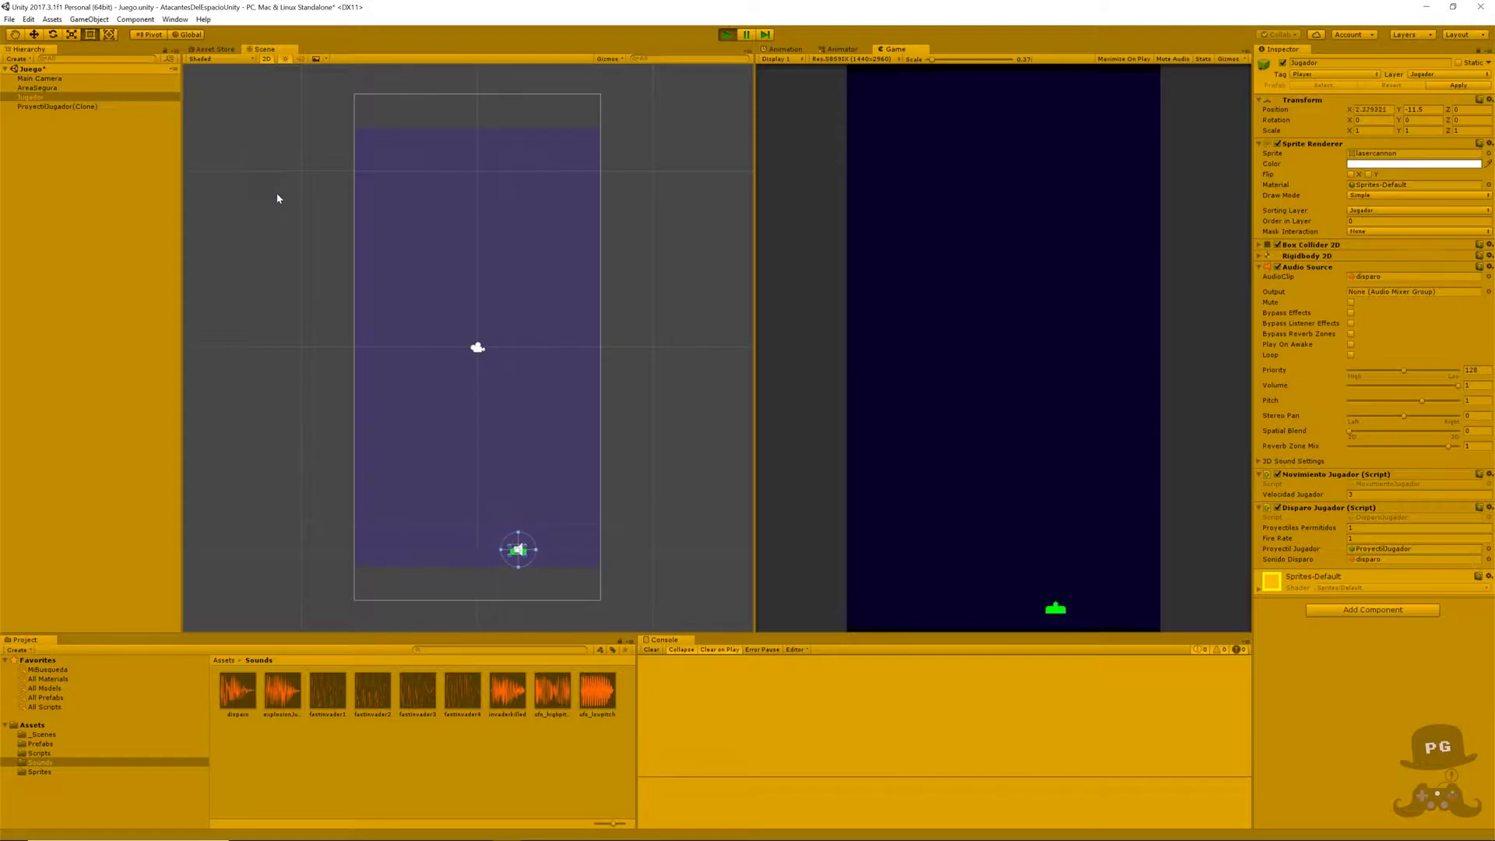
{"action": "key", "text": "Left"}
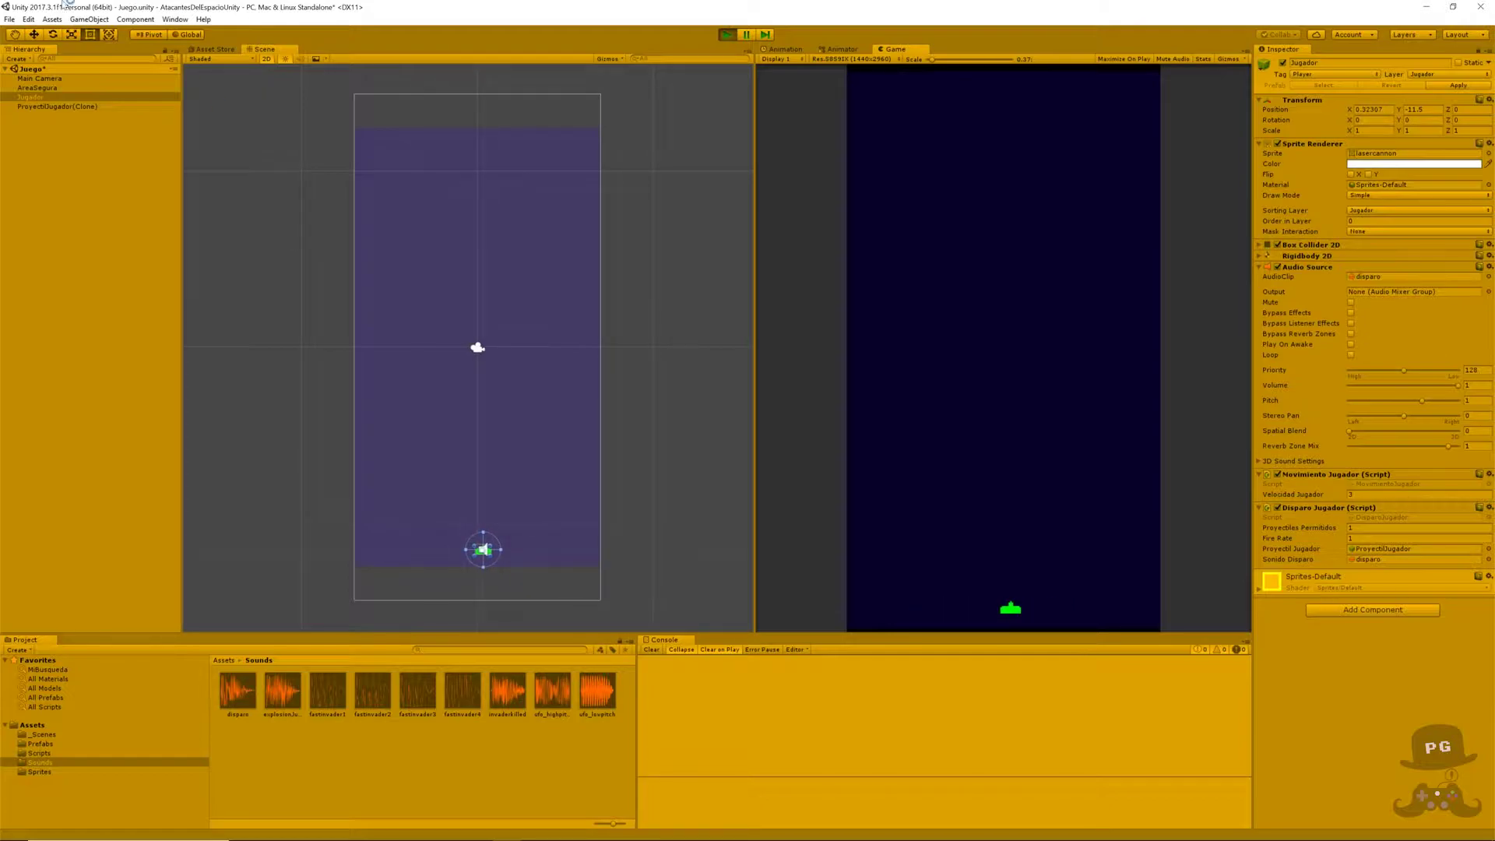
{"action": "left_click", "coordinate": [61, 107]}
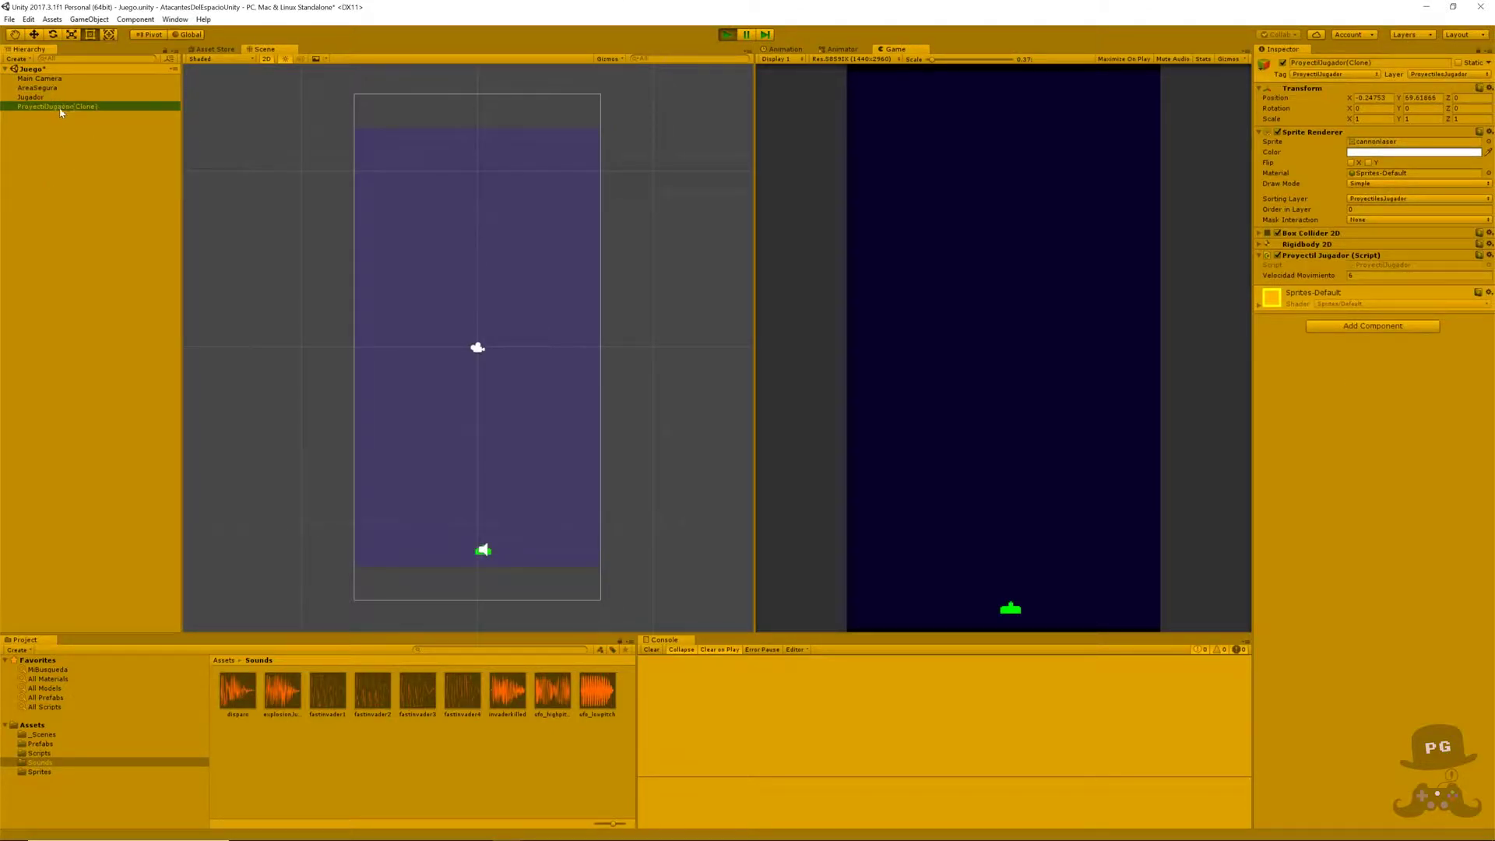
{"action": "left_click", "coordinate": [726, 36]}
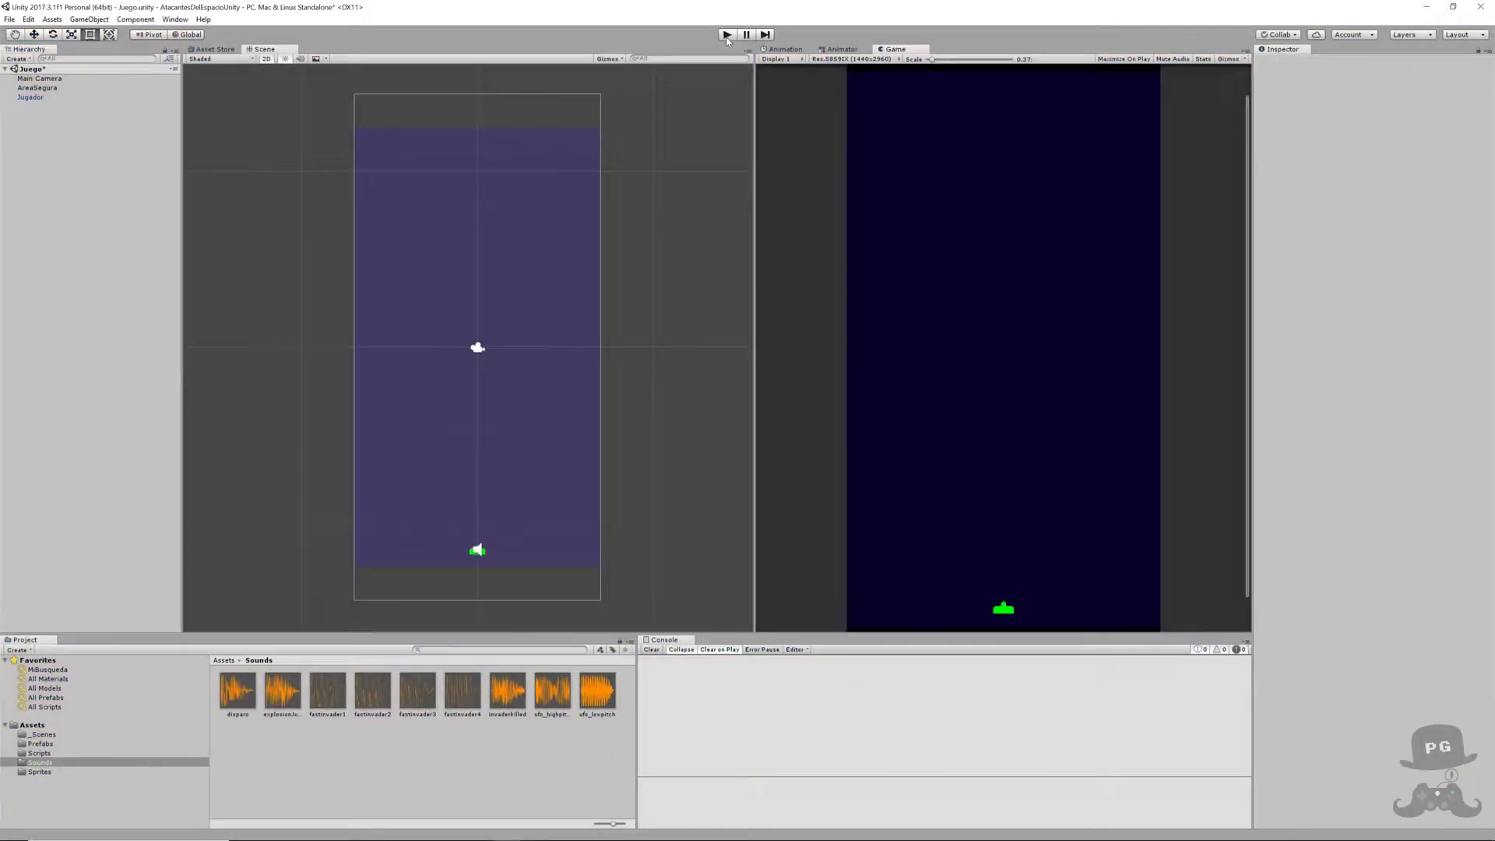
- Add a new Destructor script to AreaSegura and move it into the Scripts folder
{"action": "left_click", "coordinate": [39, 89]}
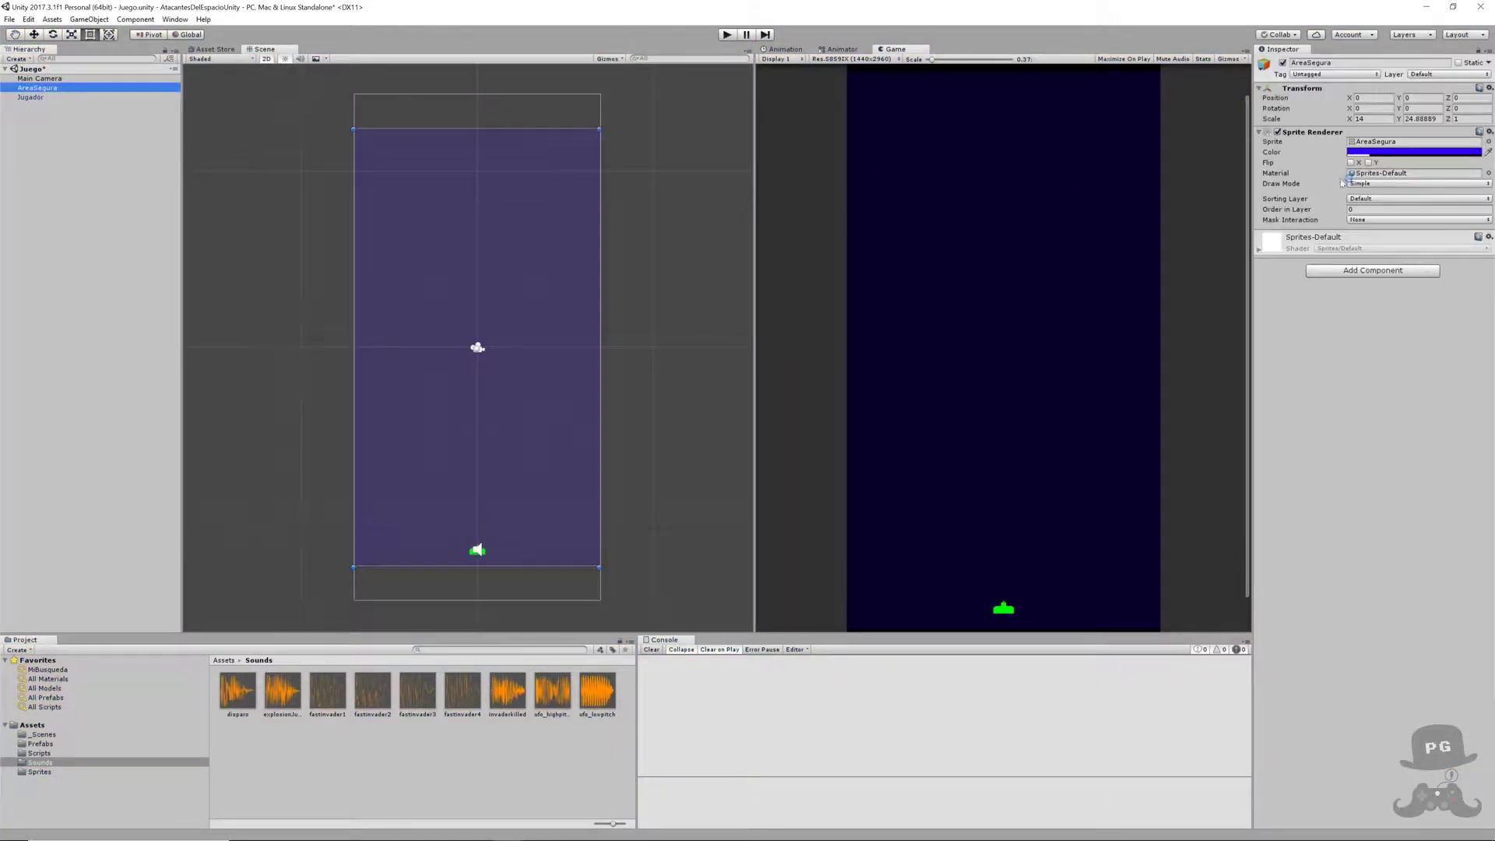
{"action": "left_click", "coordinate": [1359, 270]}
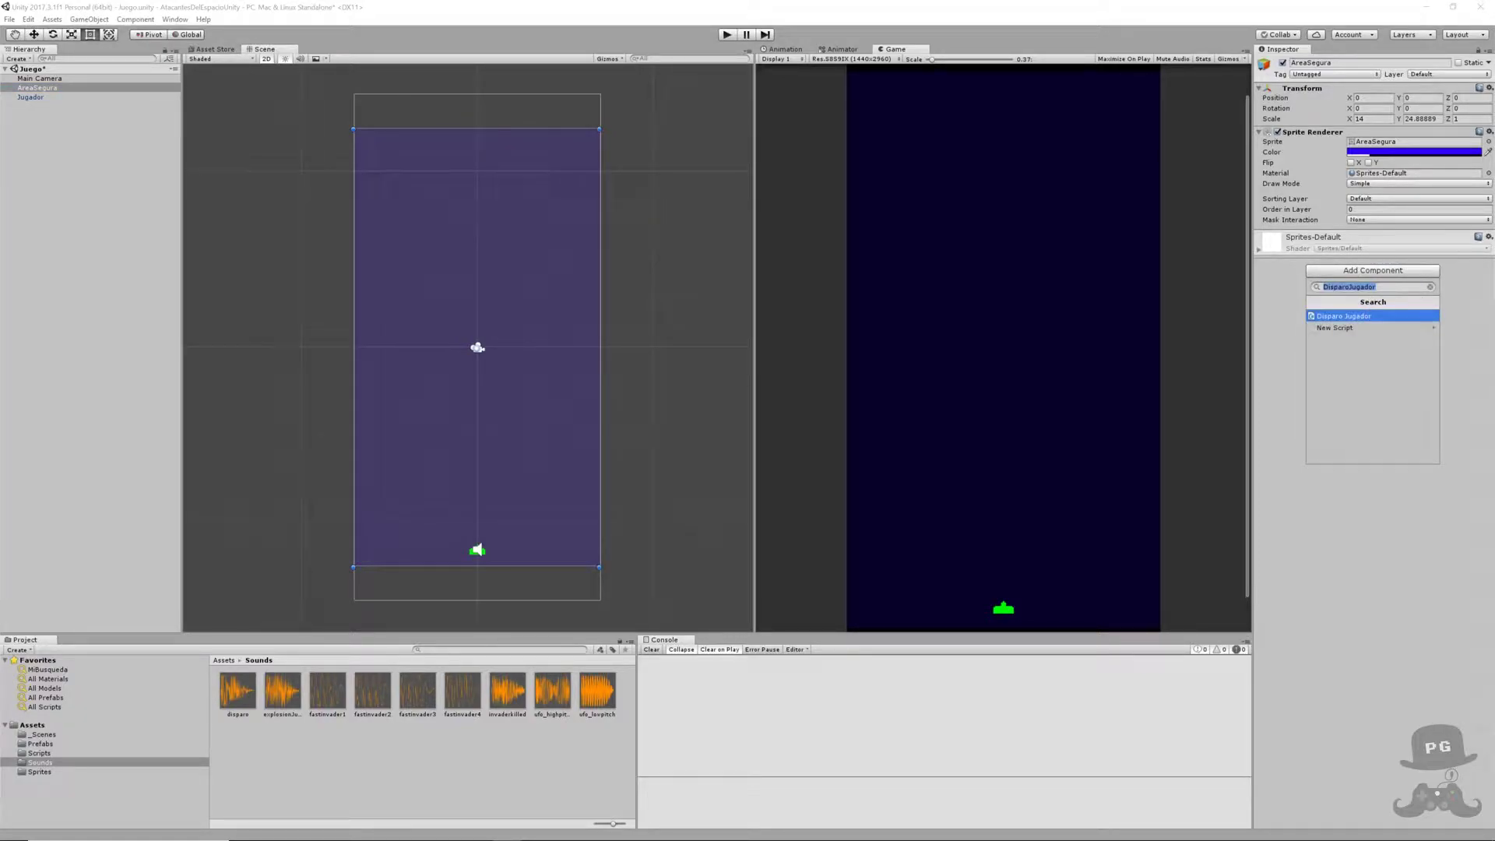
{"action": "type", "text": "Destructor"}
{"action": "left_click", "coordinate": [1390, 316]}
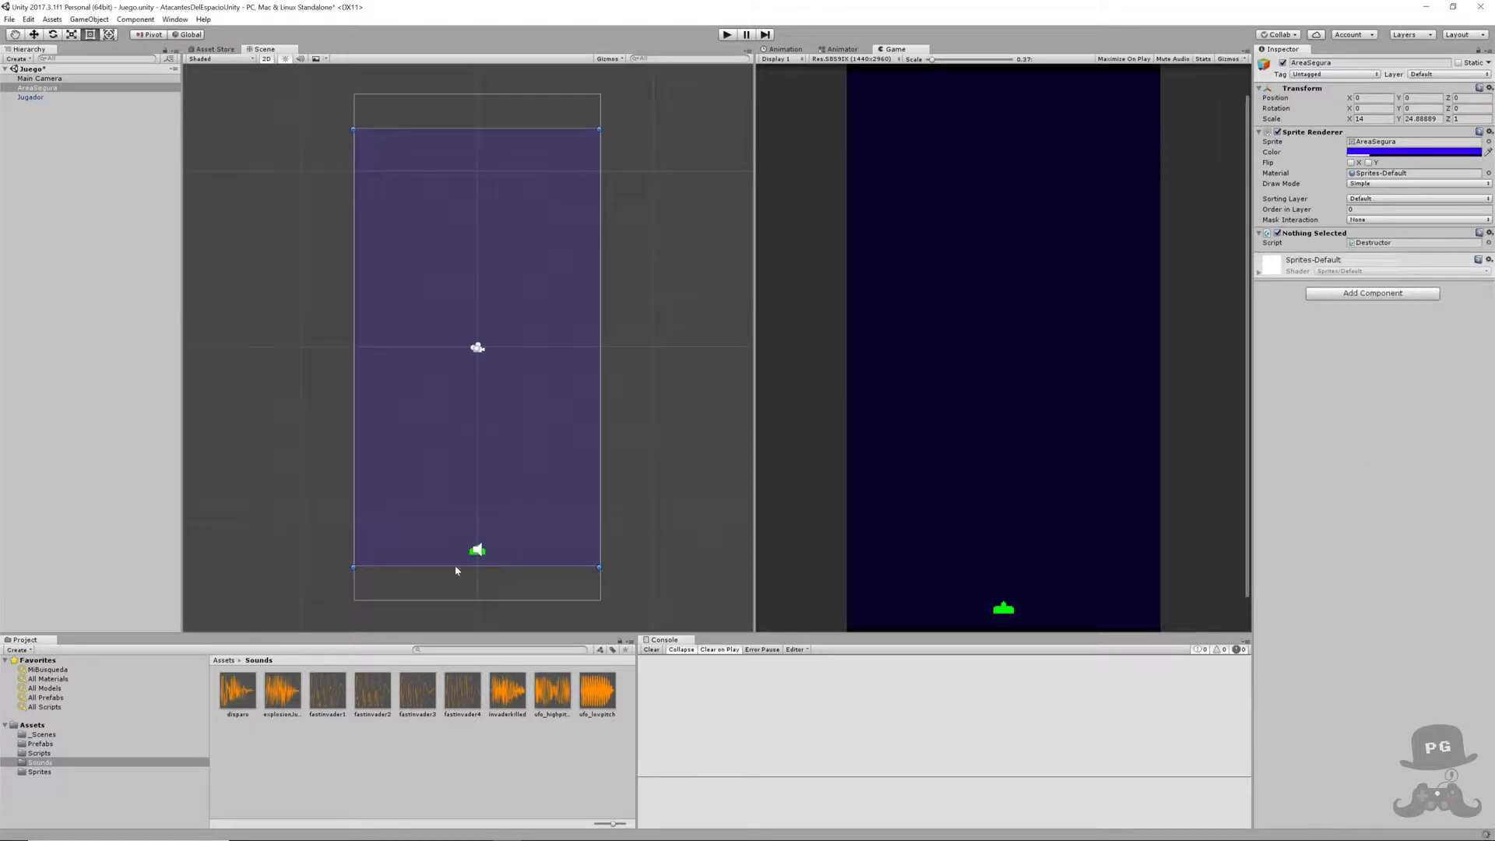
{"action": "left_click", "coordinate": [32, 725]}
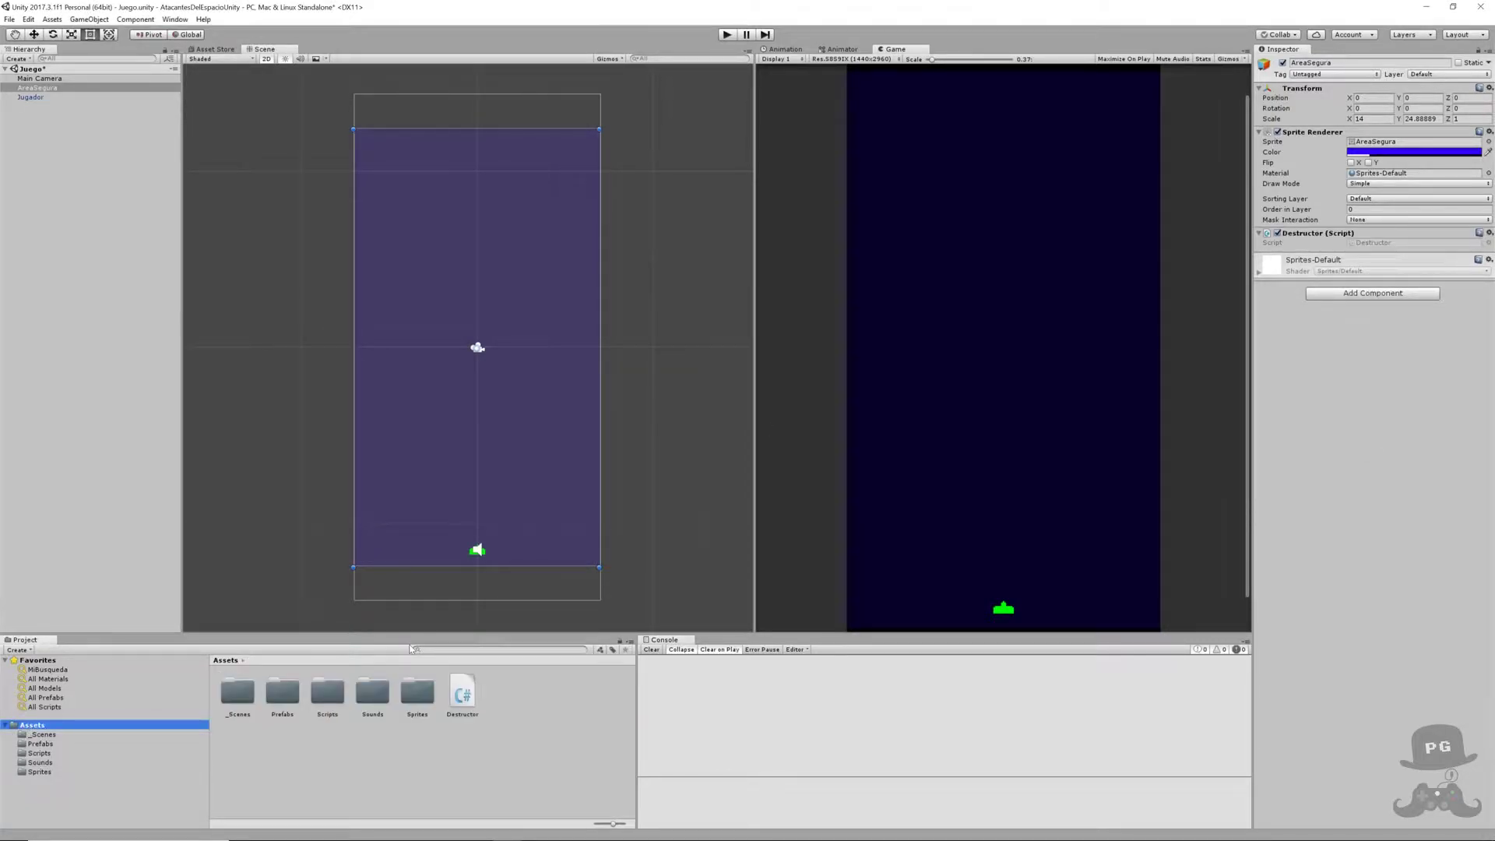
{"action": "left_click_drag", "start_coordinate": [362, 742], "coordinate": [327, 693]}
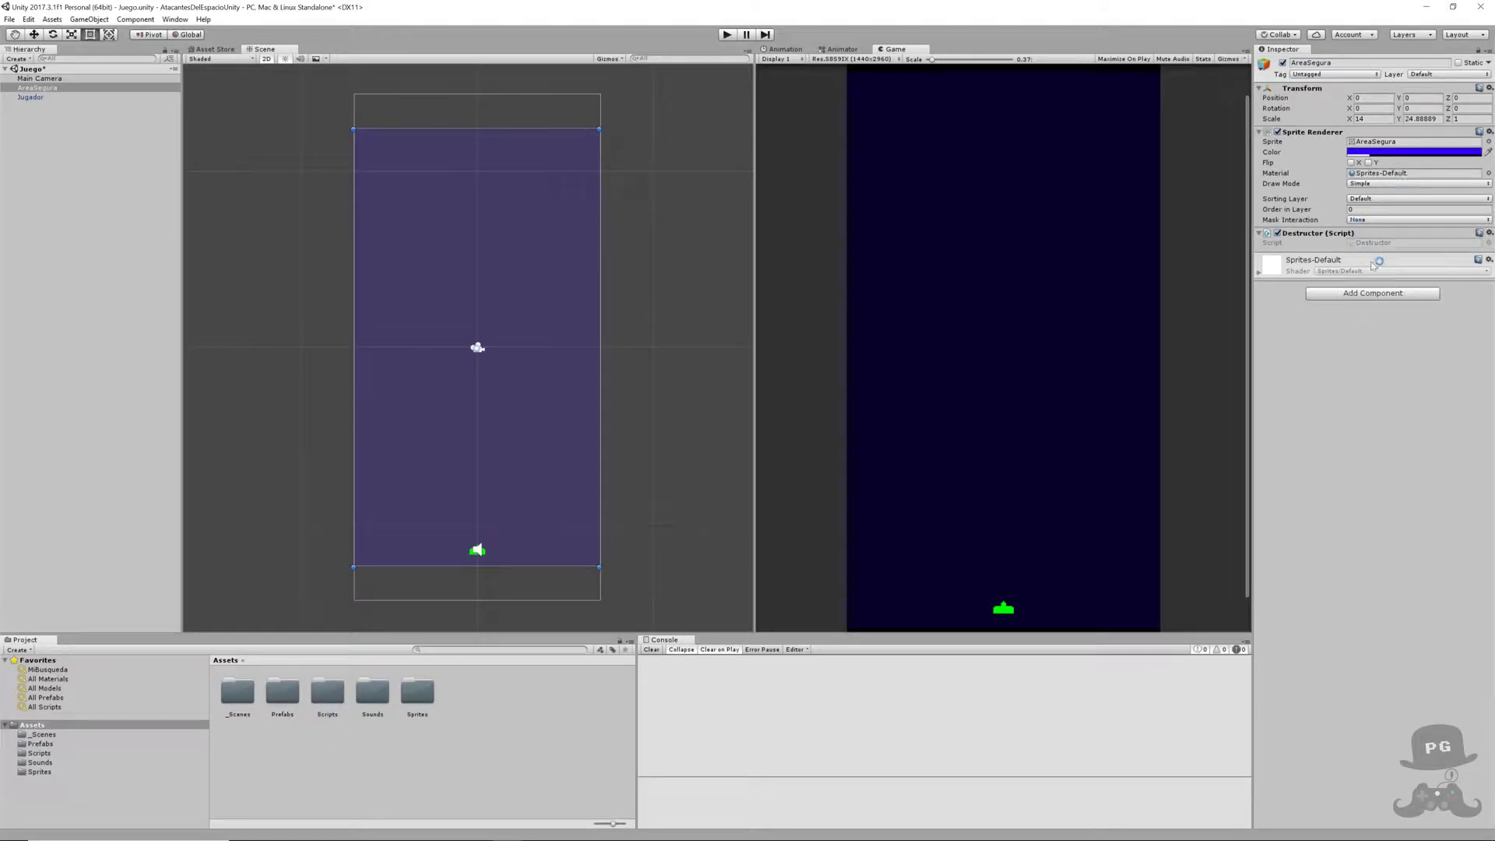
- Give AreaSegura a Box Collider 2D with Is Trigger enabled
{"action": "left_click", "coordinate": [1376, 293]}
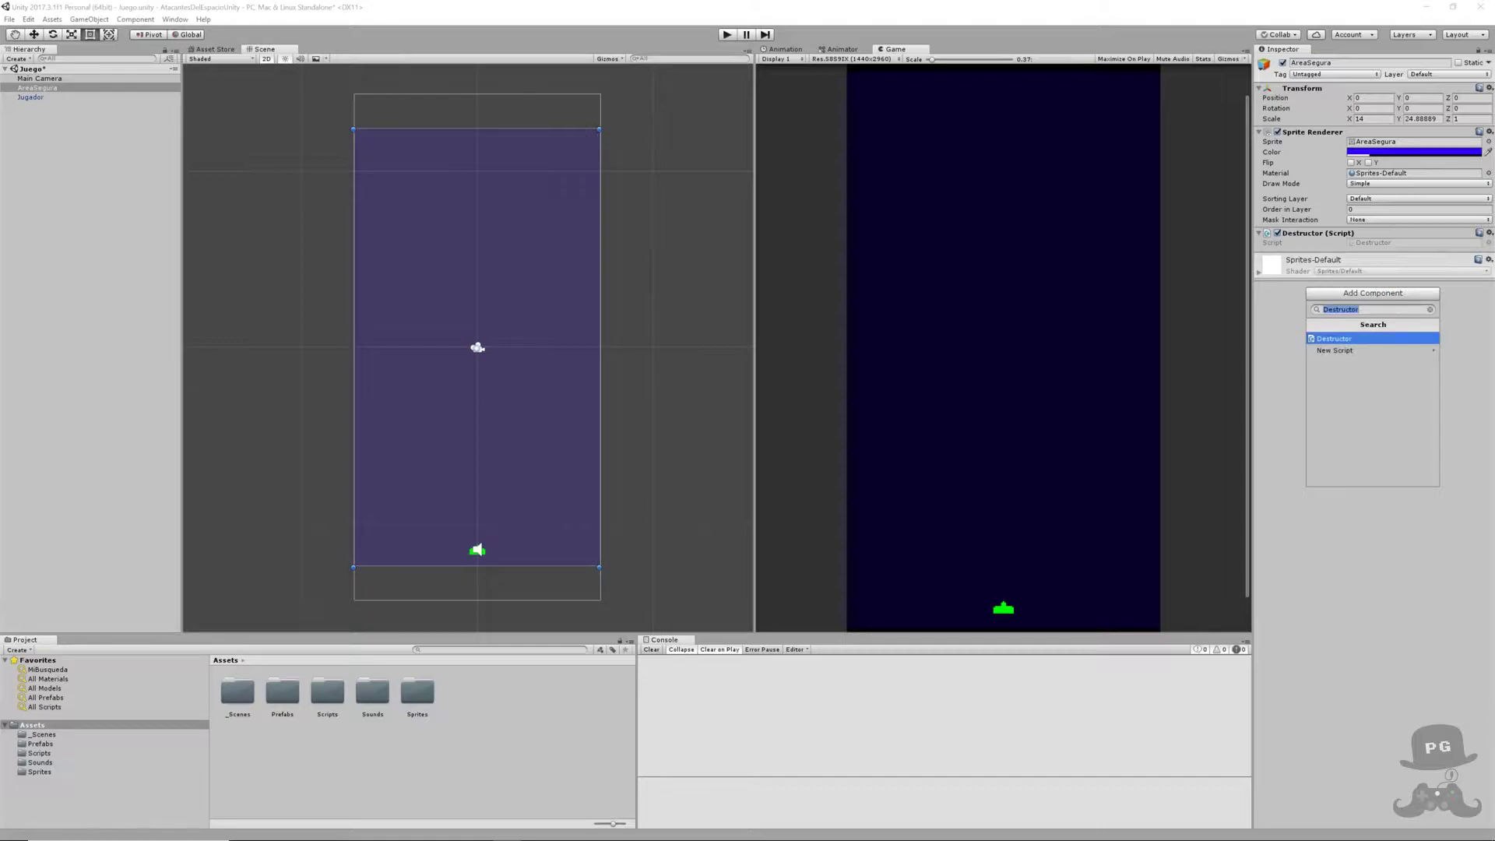
{"action": "type", "text": "bo"}
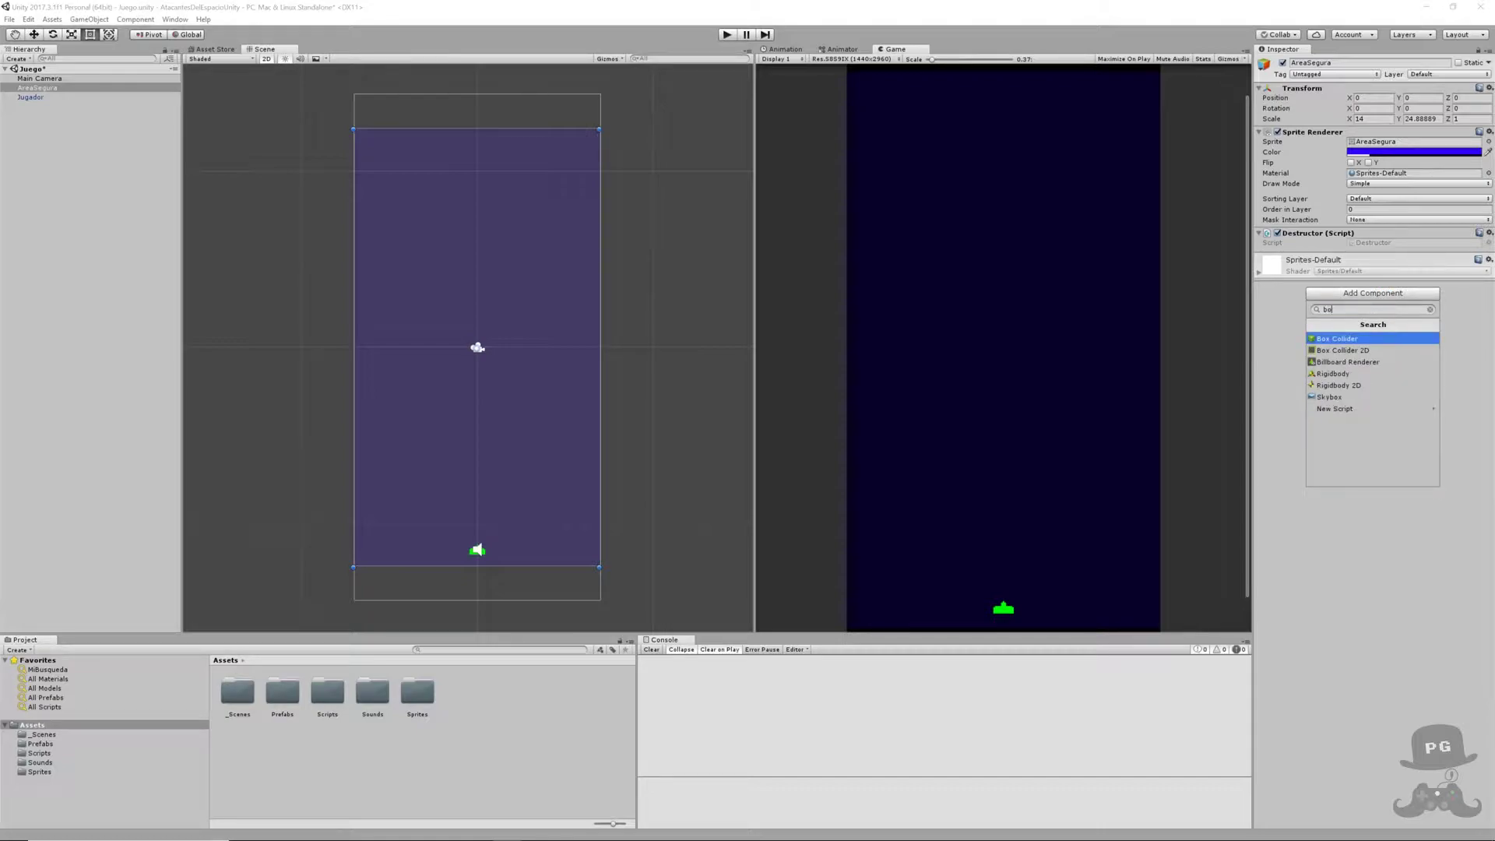
{"action": "left_click", "coordinate": [1351, 349]}
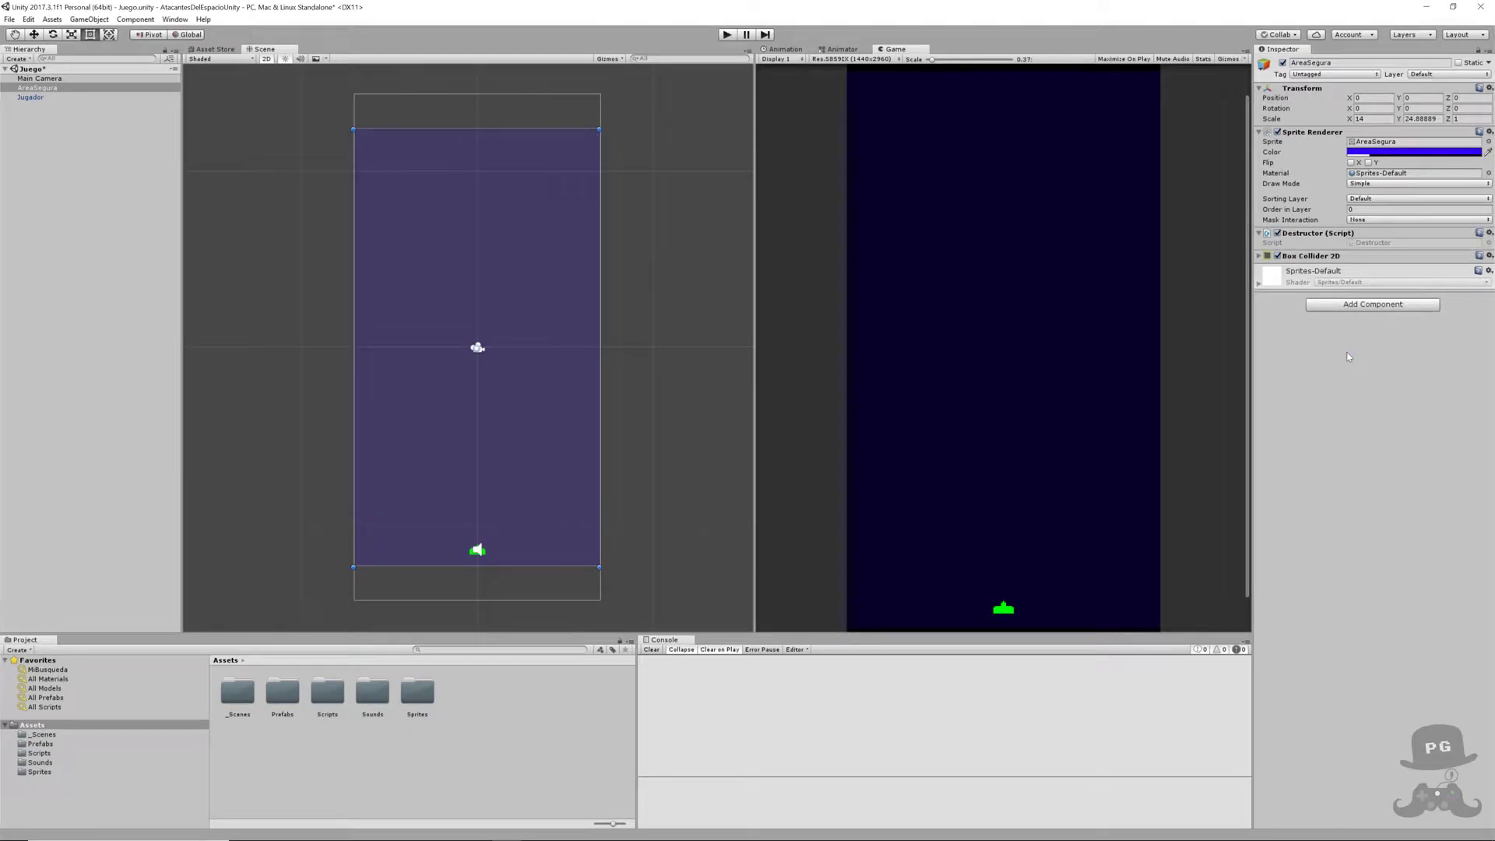
{"action": "left_click", "coordinate": [1258, 255]}
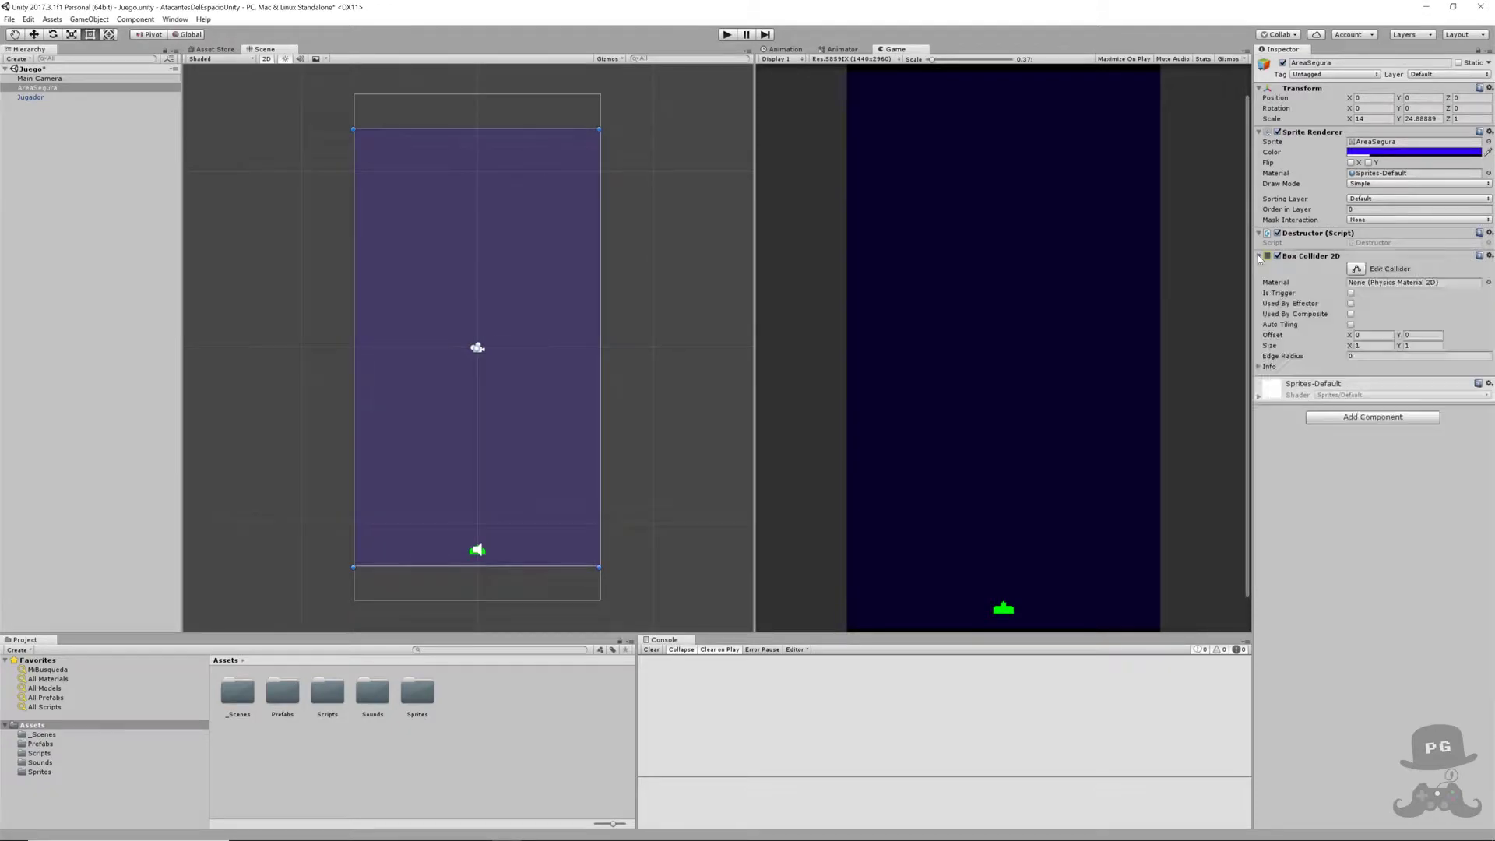
{"action": "left_click", "coordinate": [1351, 293]}
{"action": "left_click", "coordinate": [525, 258]}
{"action": "left_click", "coordinate": [553, 518]}
- Open Destructor.cs, reload the project, and insert an OnTriggerExit2D(Collider2D collision) method after Update
{"action": "double_click", "coordinate": [1368, 242]}
{"action": "left_click", "coordinate": [721, 461]}
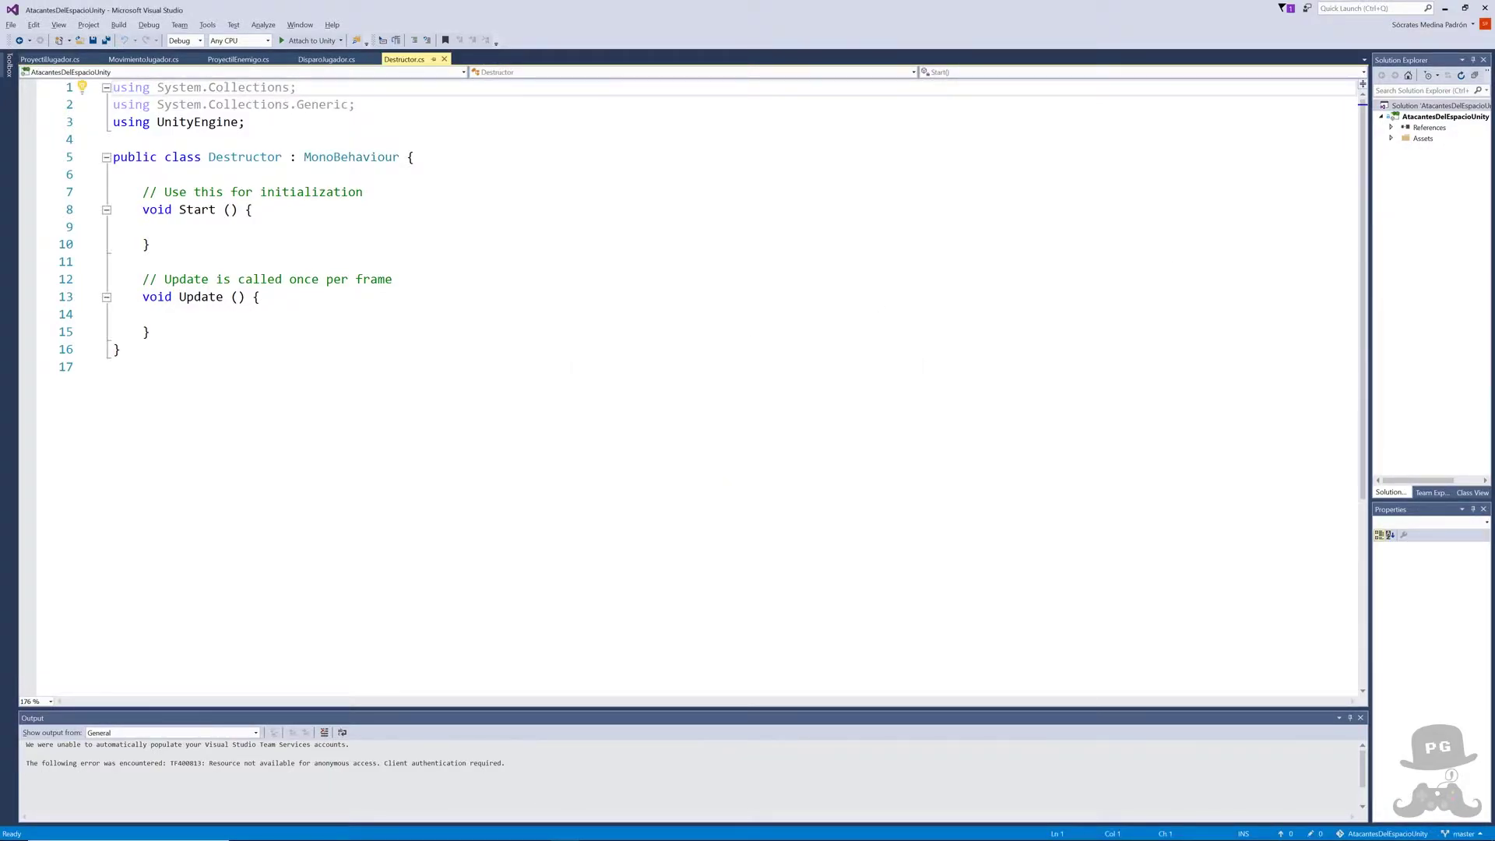
{"action": "left_click", "coordinate": [150, 331]}
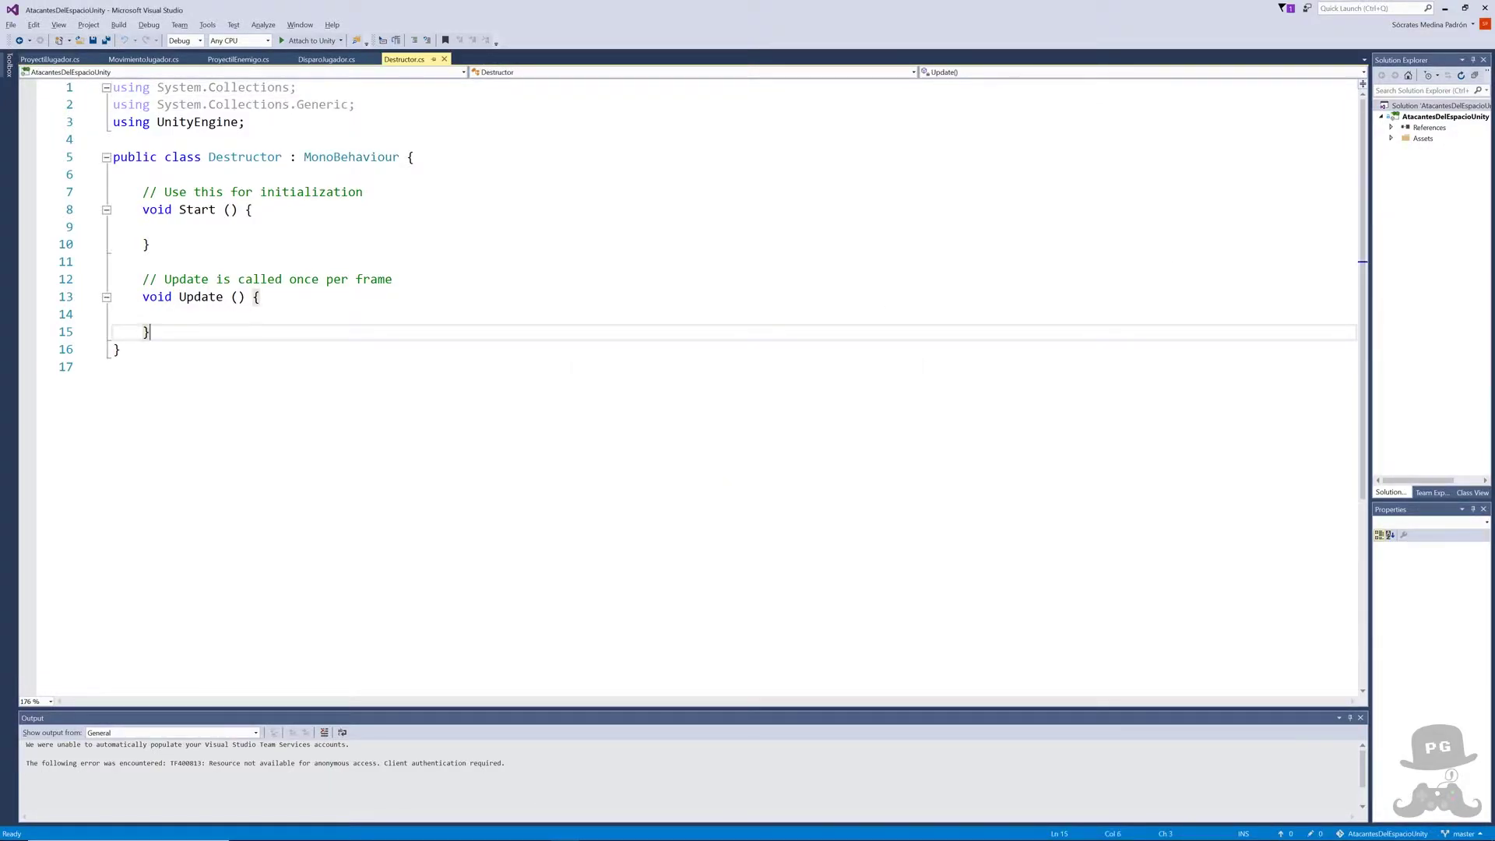
{"action": "key", "text": "Return"}
{"action": "key", "text": "Return"}
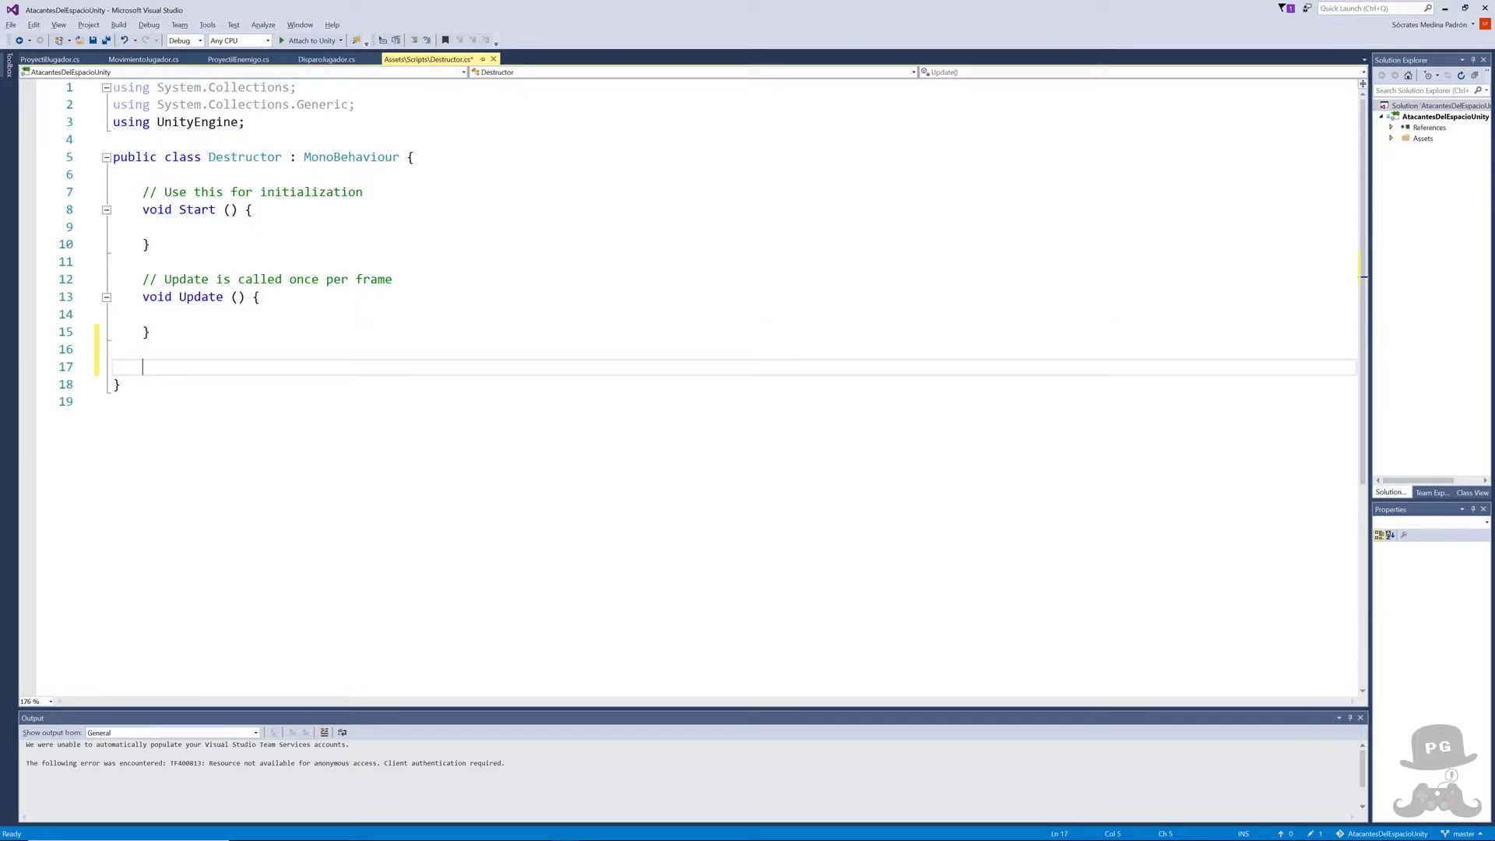
{"action": "type", "text": "Ontr"}
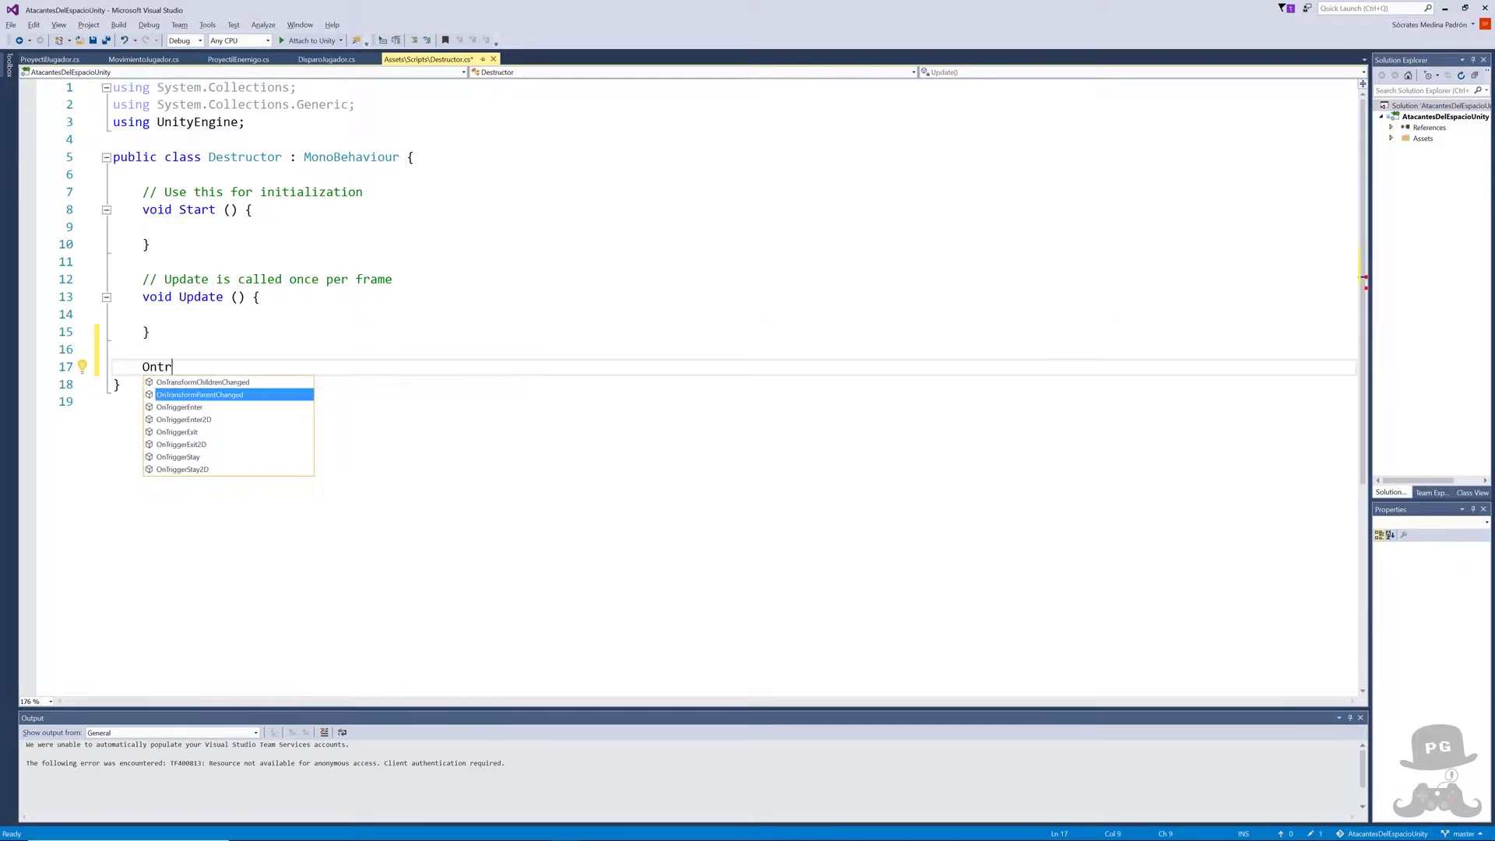
{"action": "key", "text": "Down"}
{"action": "key", "text": "Down"}
{"action": "key", "text": "Down"}
{"action": "key", "text": "Down"}
{"action": "key", "text": "Tab"}
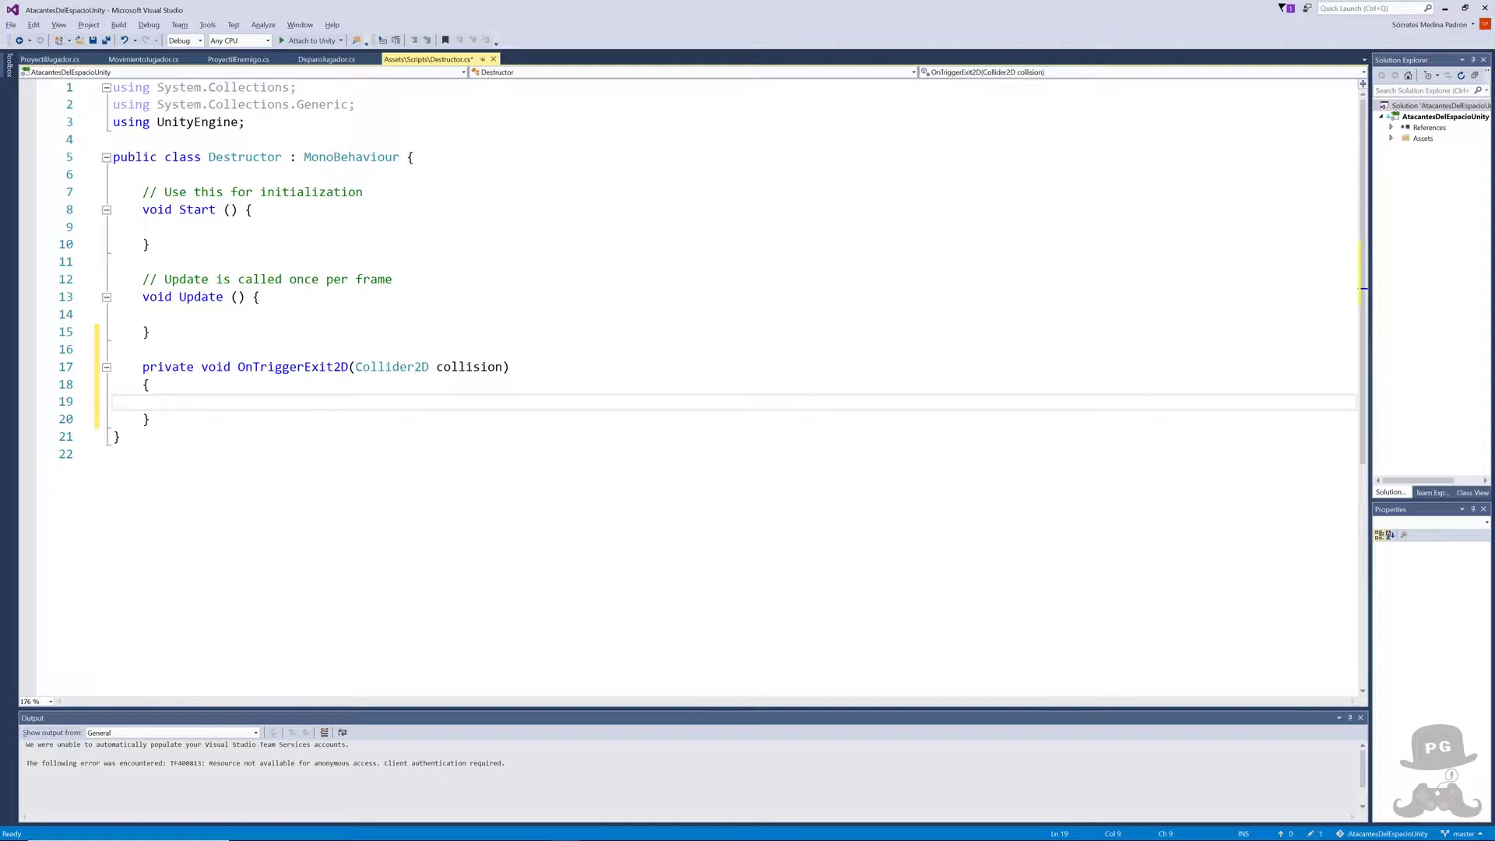
- Start the condition if(collision.gameObject.CompareTag( inside it, then return to Unity
{"action": "type", "text": "if"}
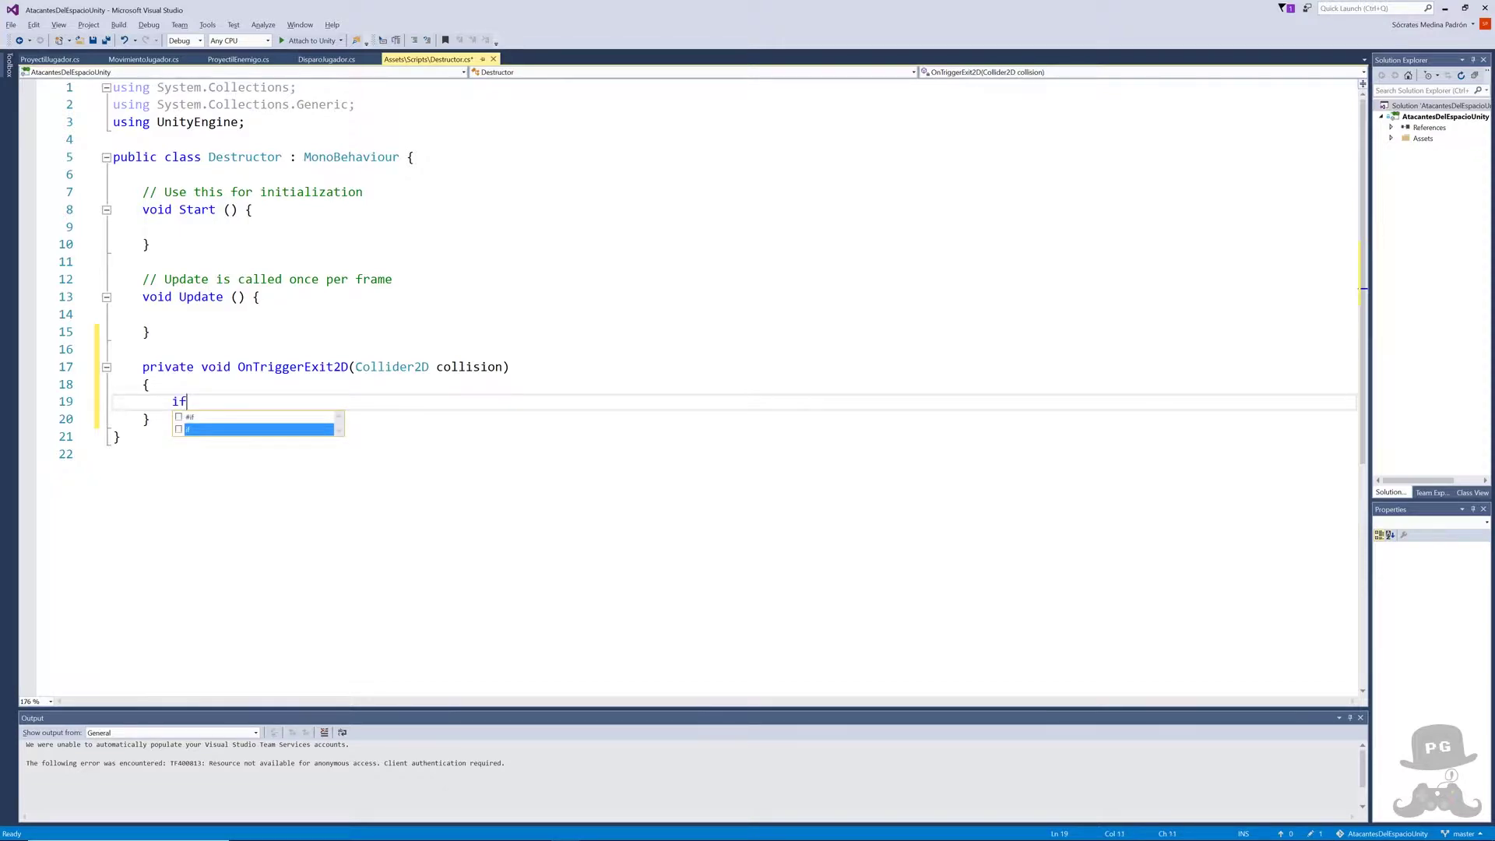
{"action": "type", "text": "("}
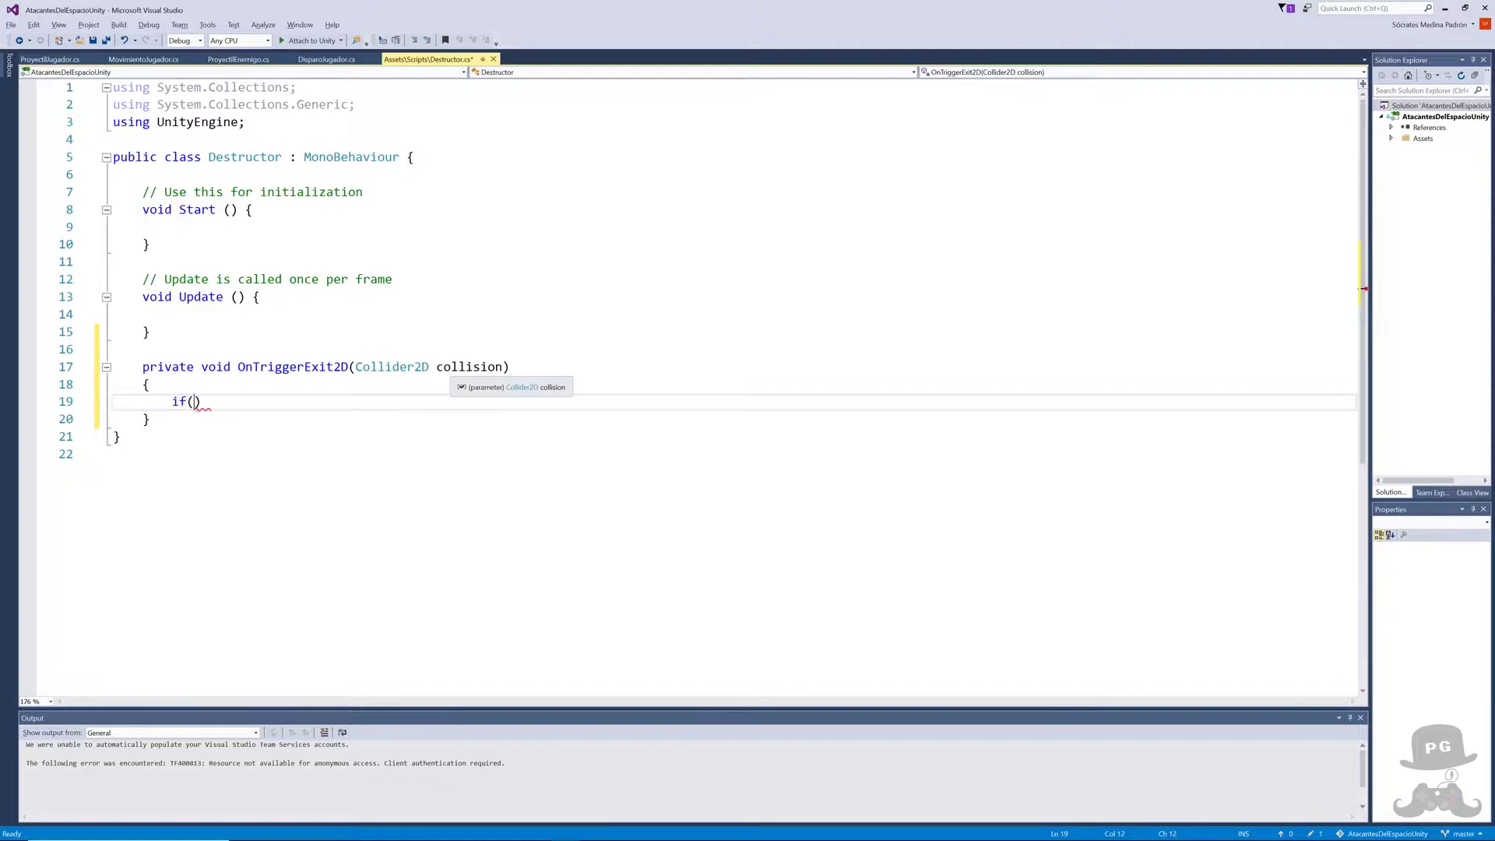
{"action": "type", "text": "collisio"}
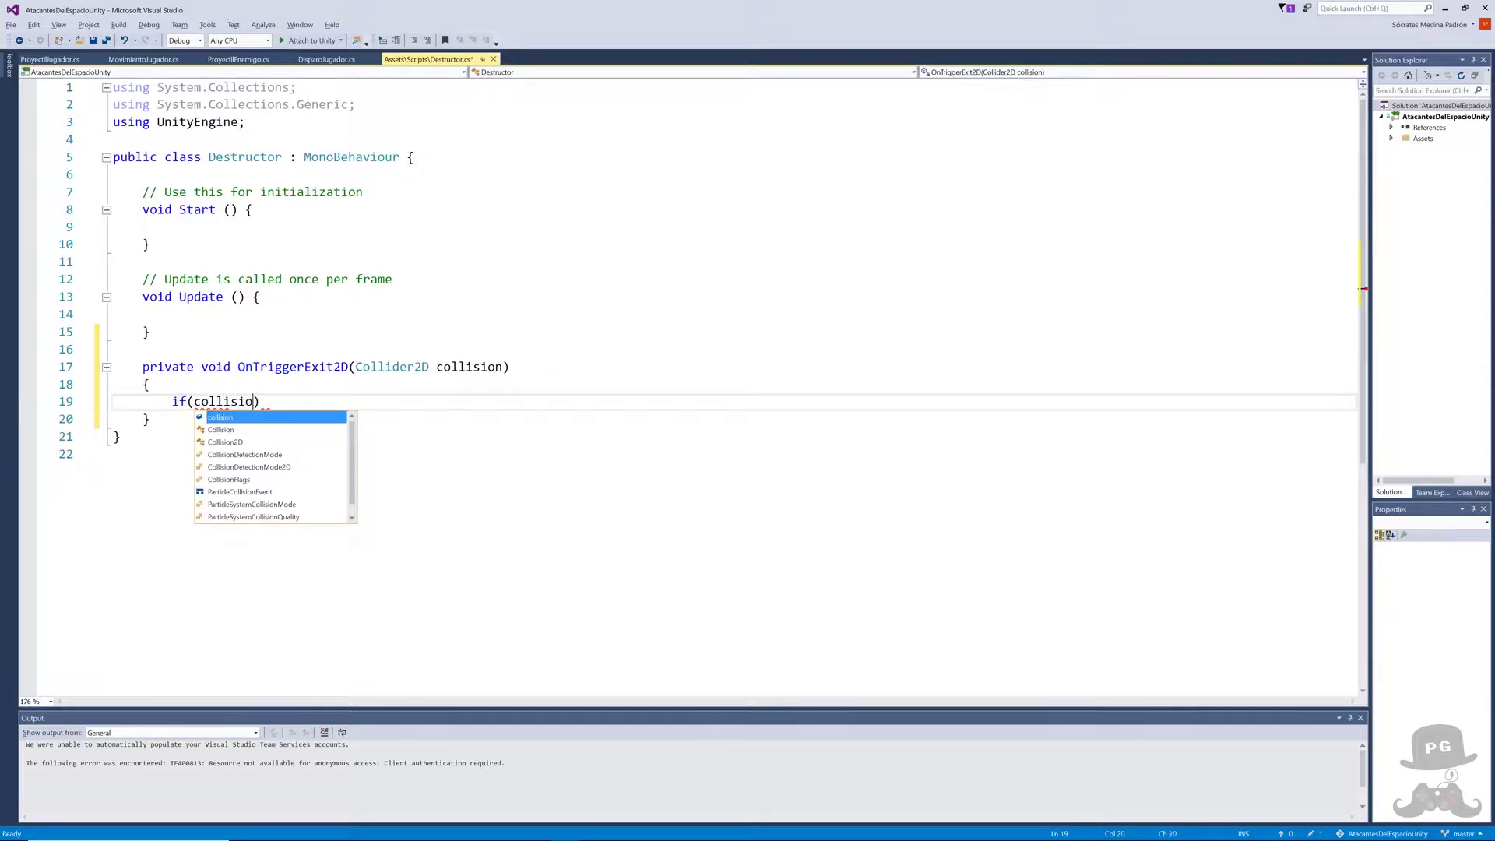
{"action": "type", "text": "n"}
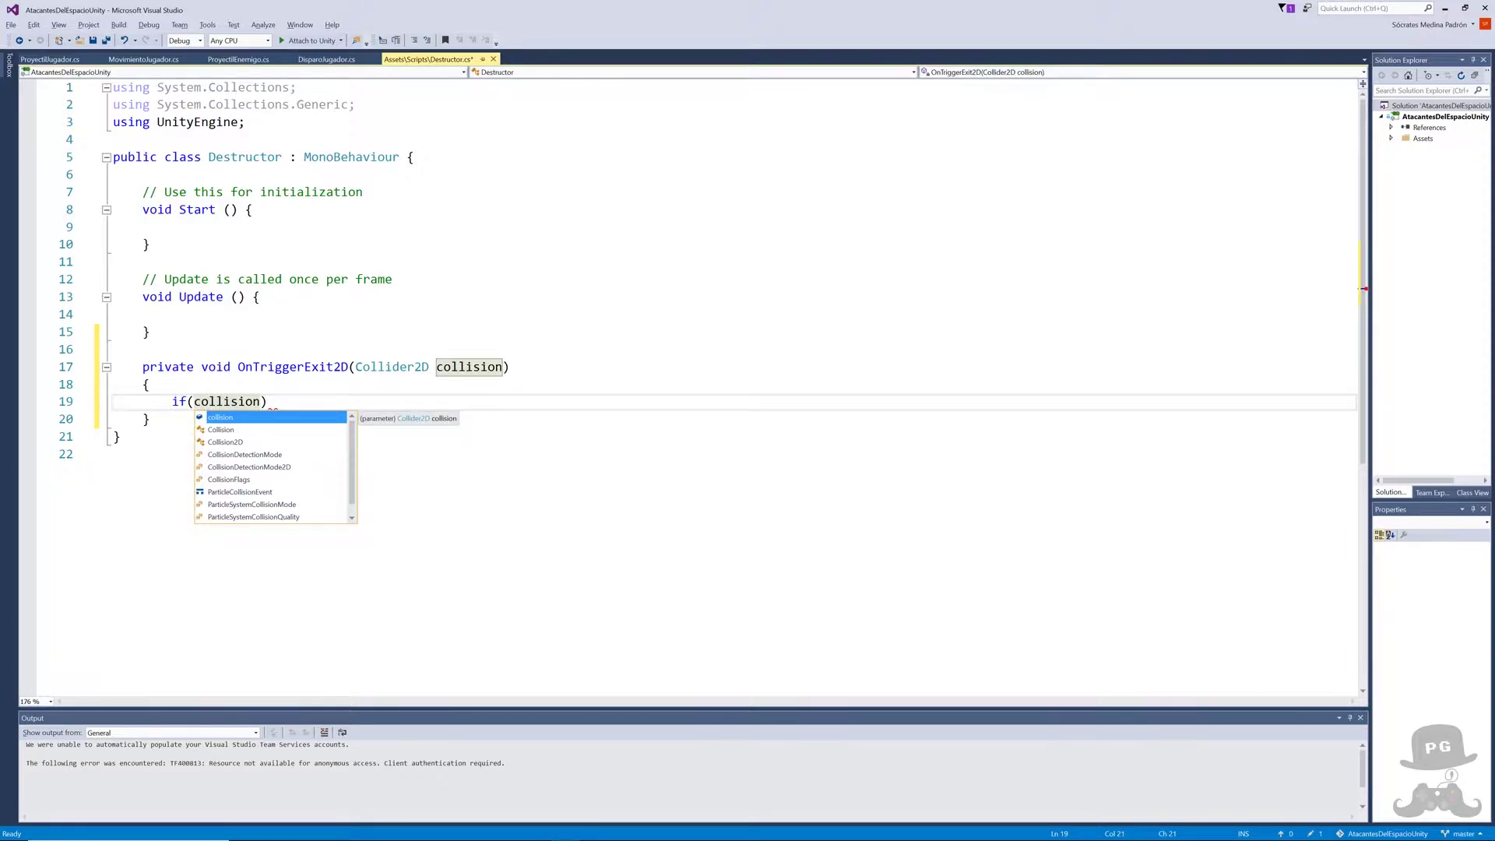
{"action": "type", "text": "."}
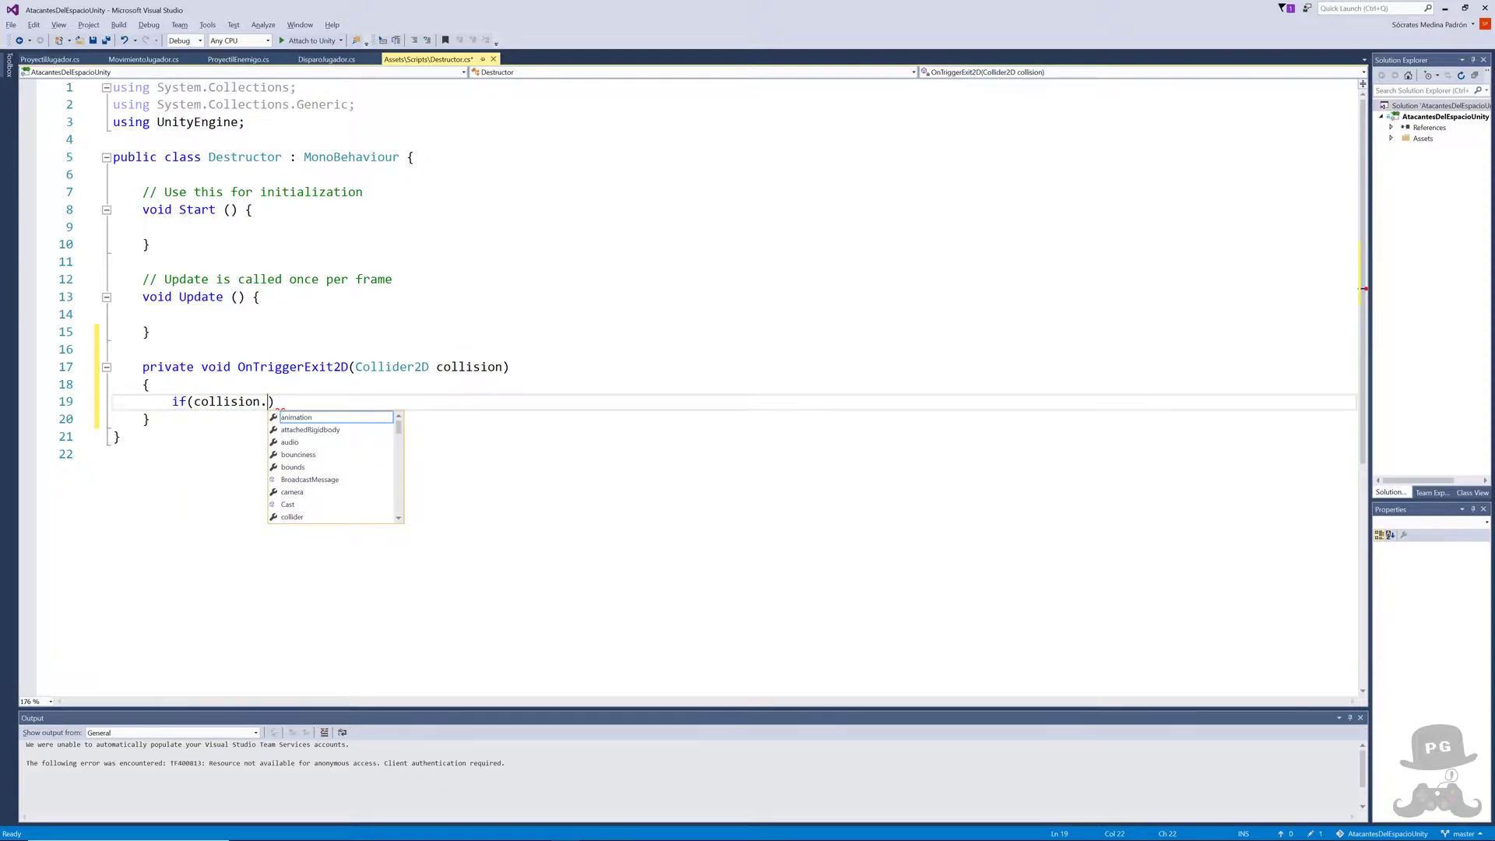
{"action": "type", "text": "ga"}
{"action": "key", "text": "Tab"}
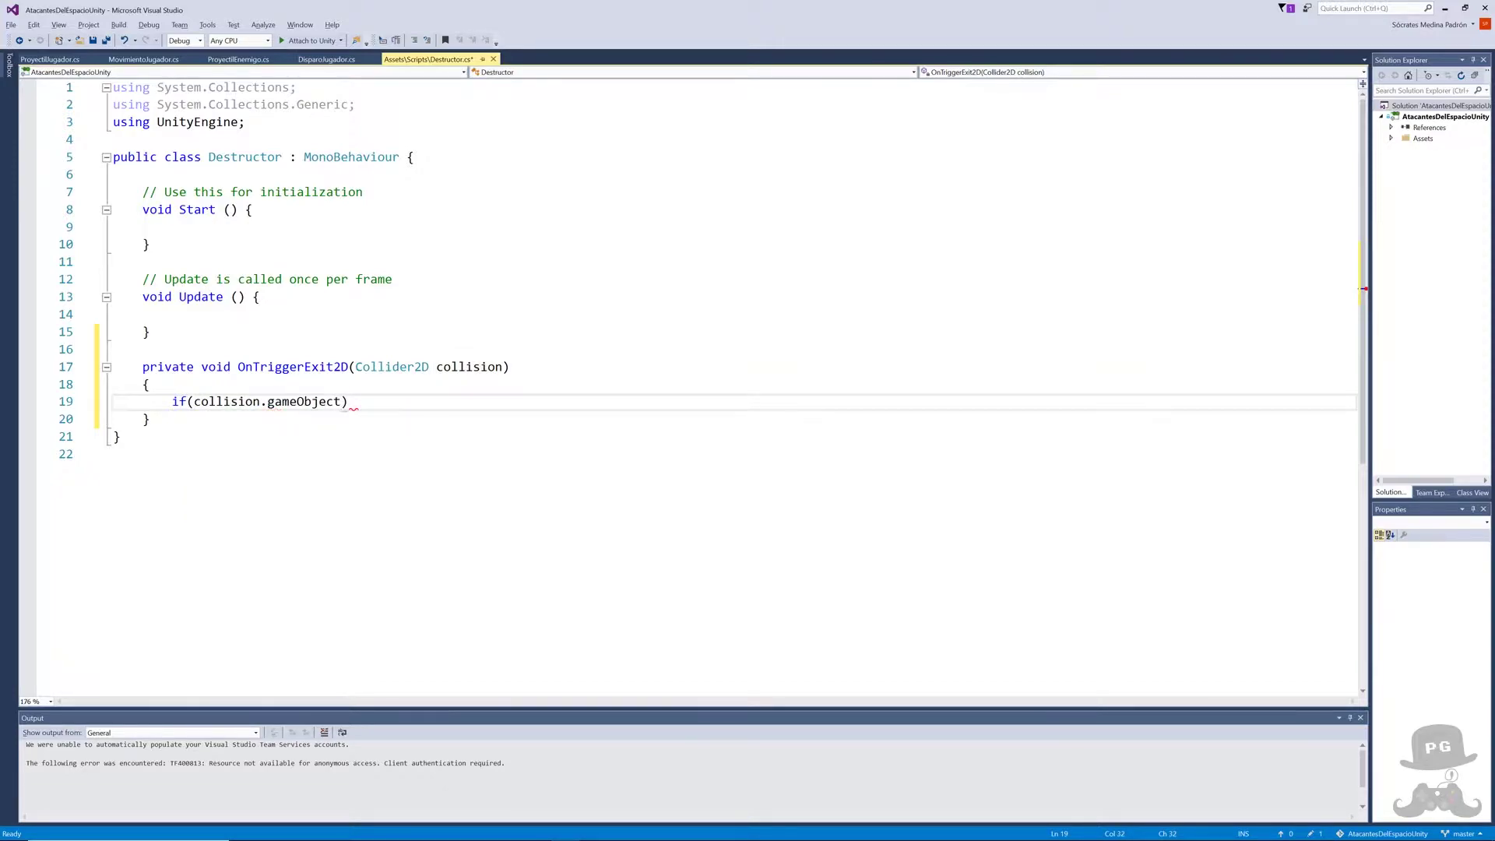
{"action": "type", "text": ".c"}
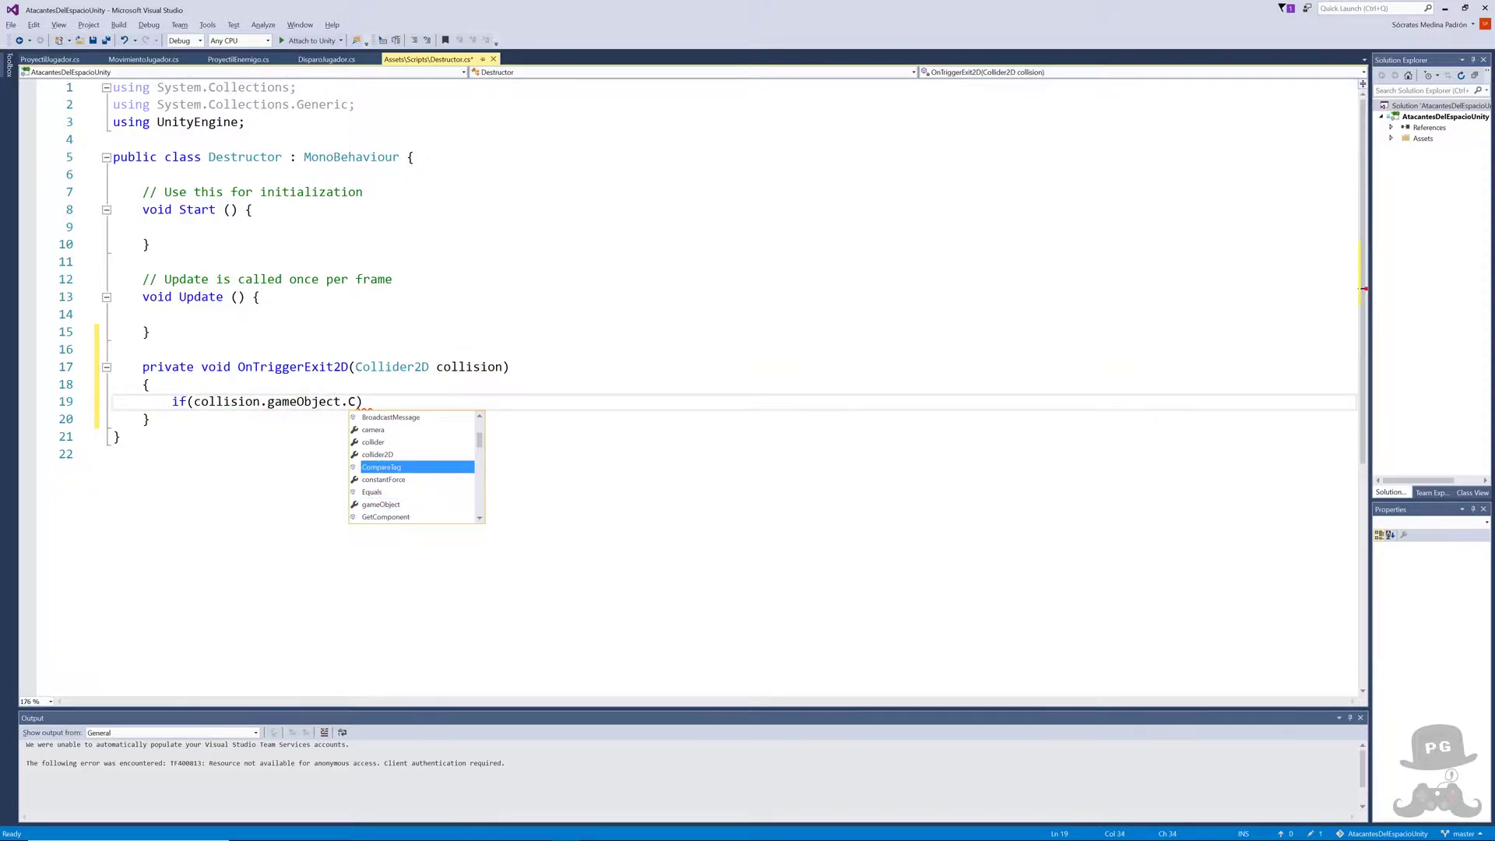
{"action": "type", "text": "om"}
{"action": "key", "text": "Tab"}
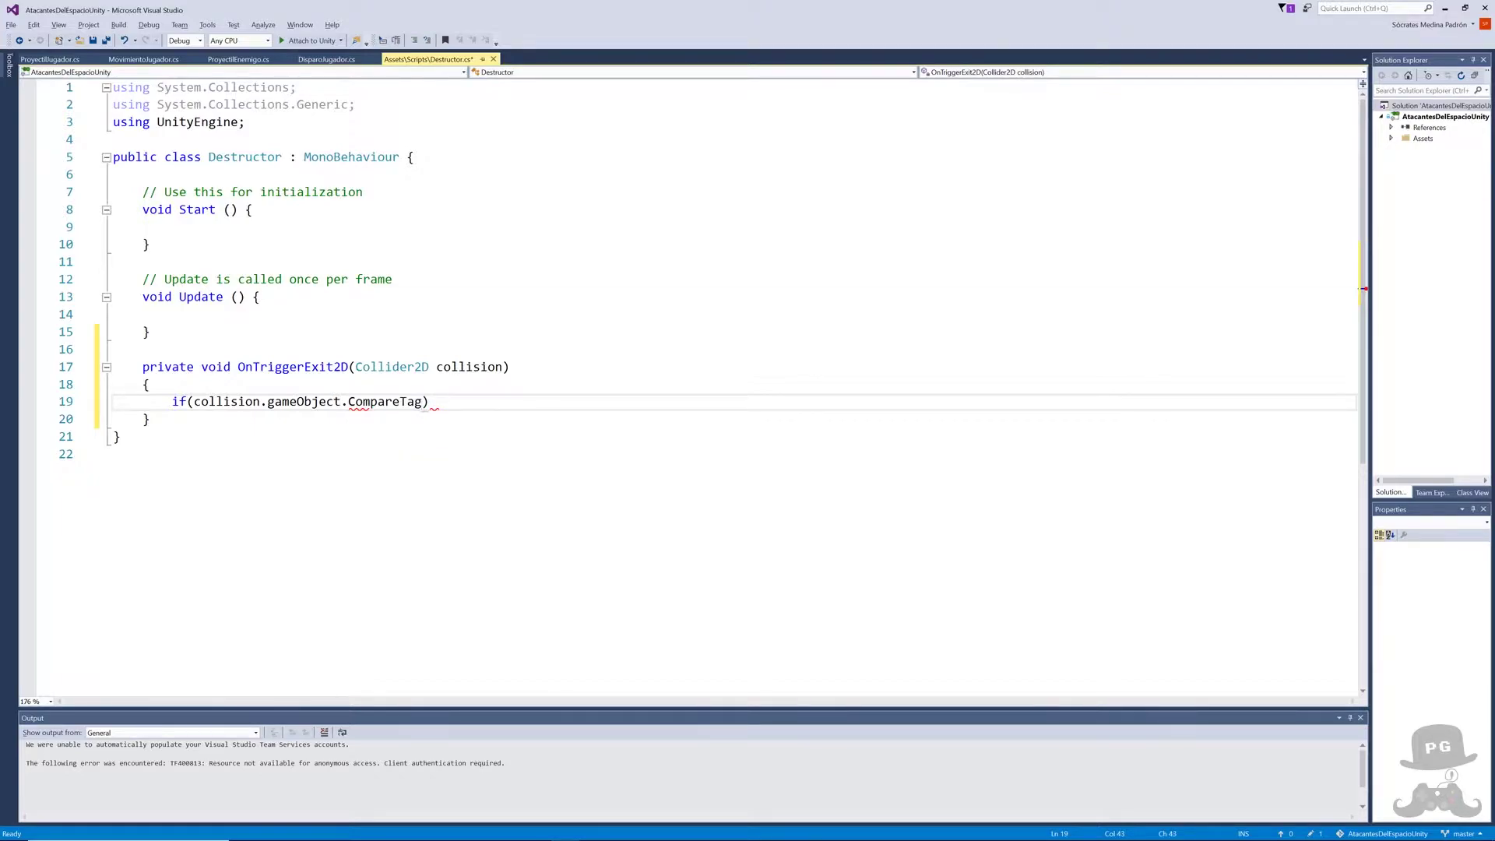
{"action": "type", "text": "("}
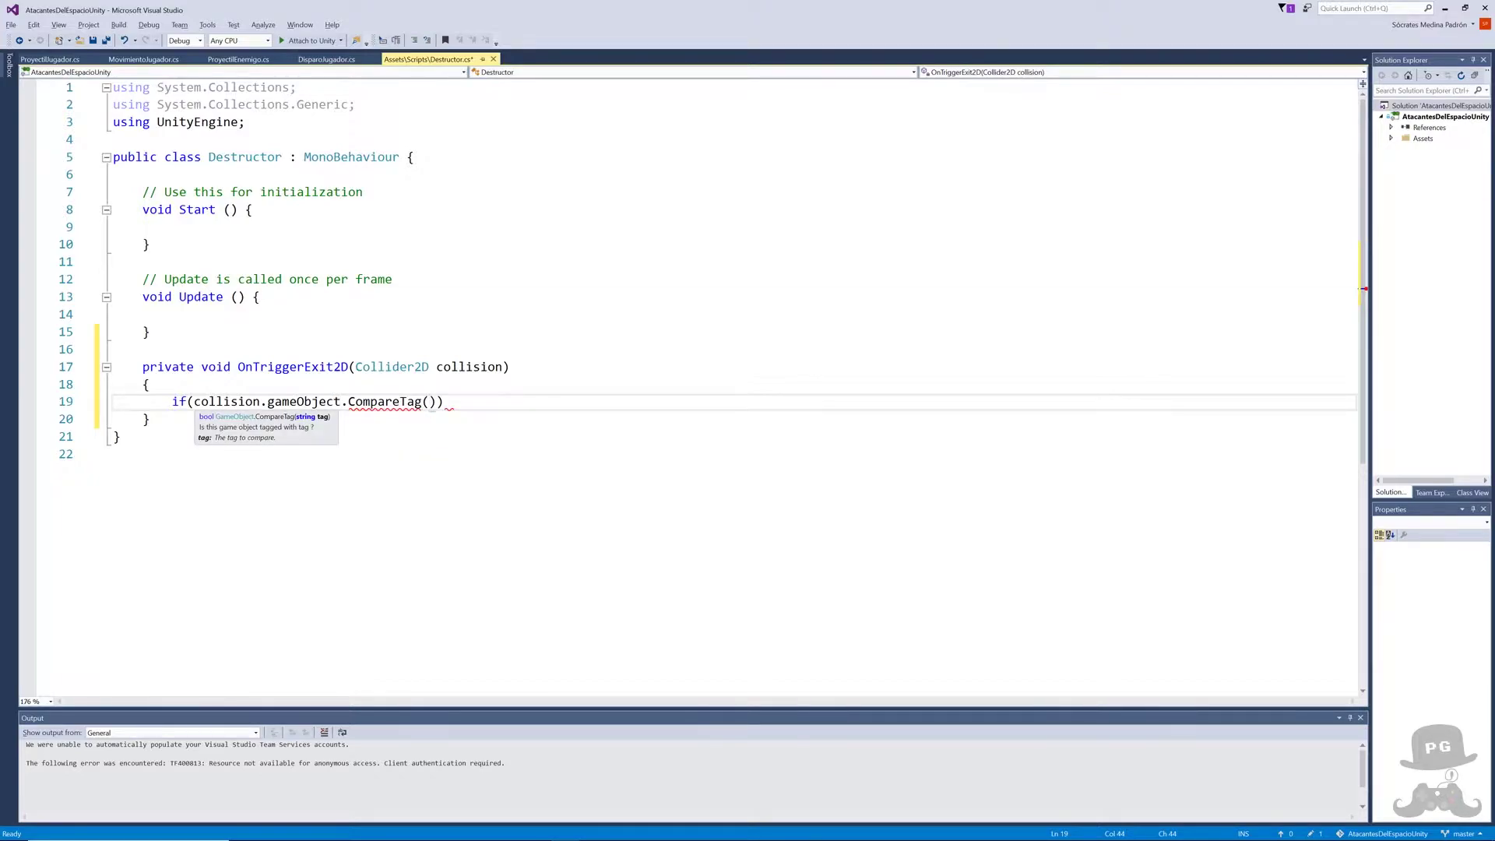
{"action": "key", "text": "Escape"}
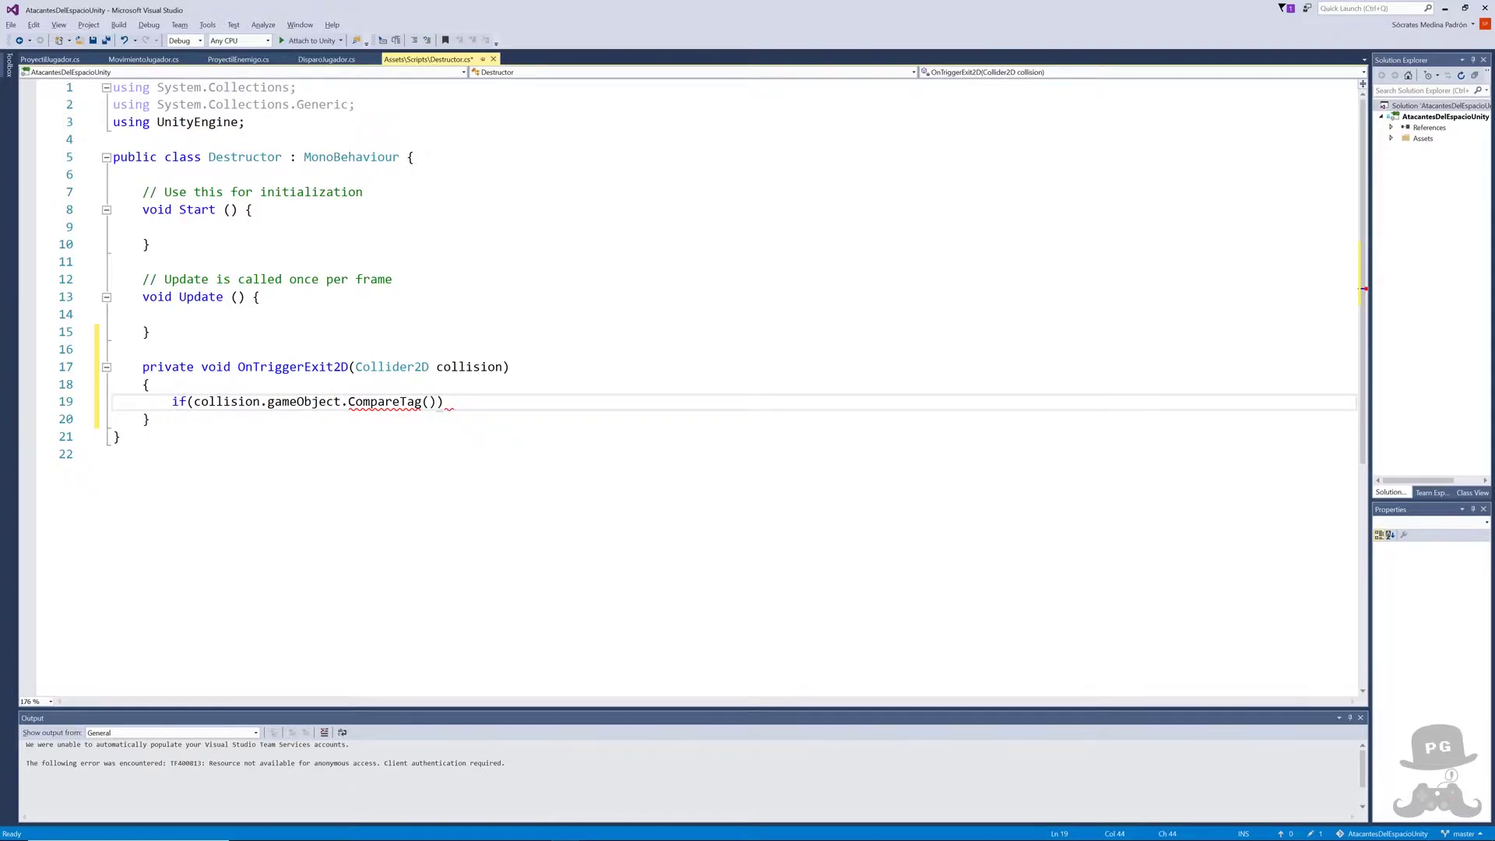
{"action": "key", "text": "alt+Tab"}
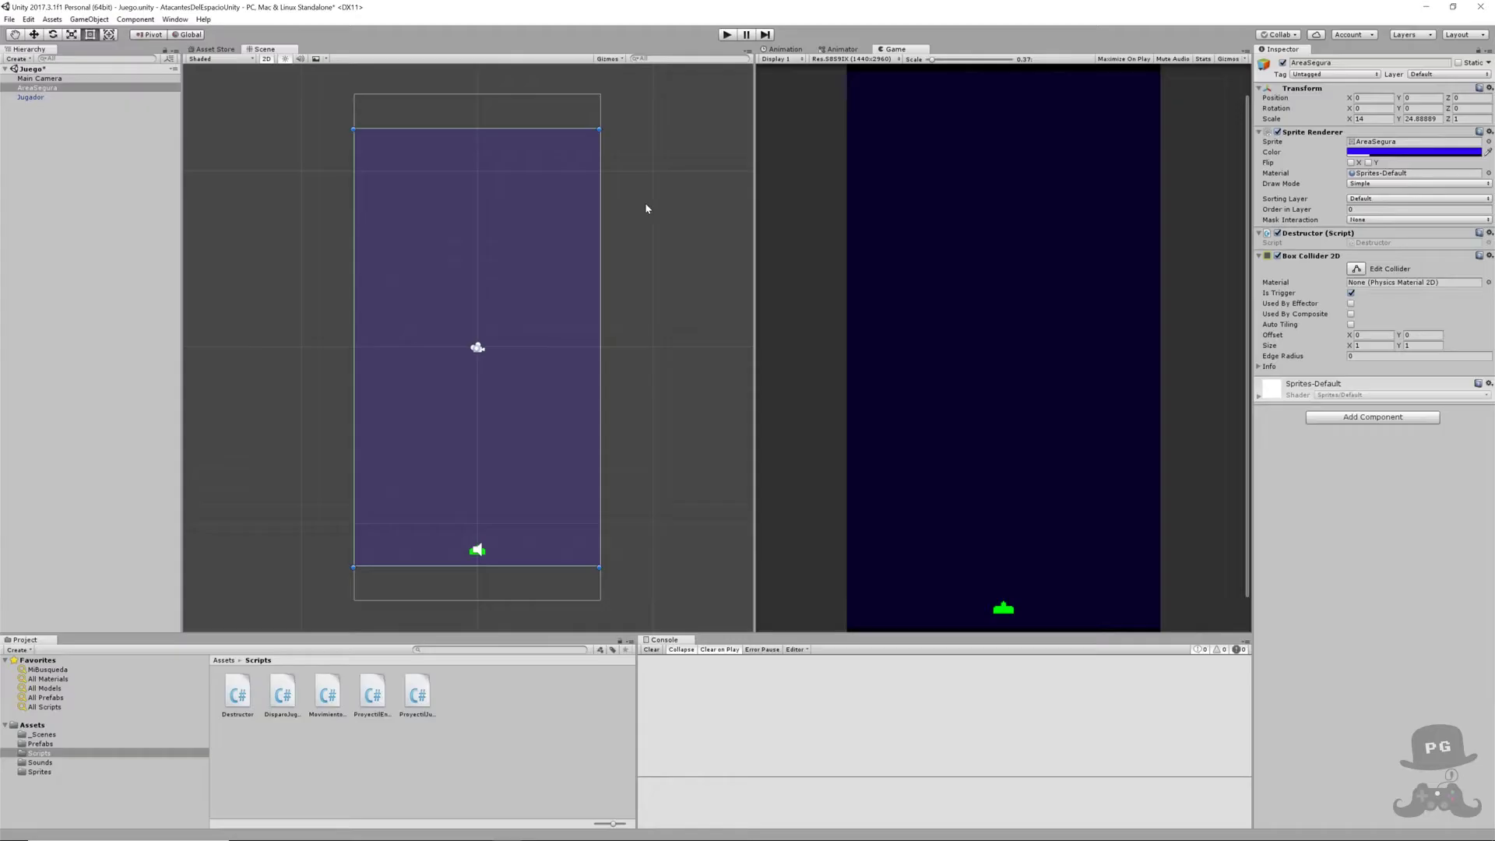
- Read the ProyectilJugador prefab's tag in the Prefabs folder, then return to Visual Studio
{"action": "left_click", "coordinate": [41, 744]}
{"action": "left_click", "coordinate": [334, 685]}
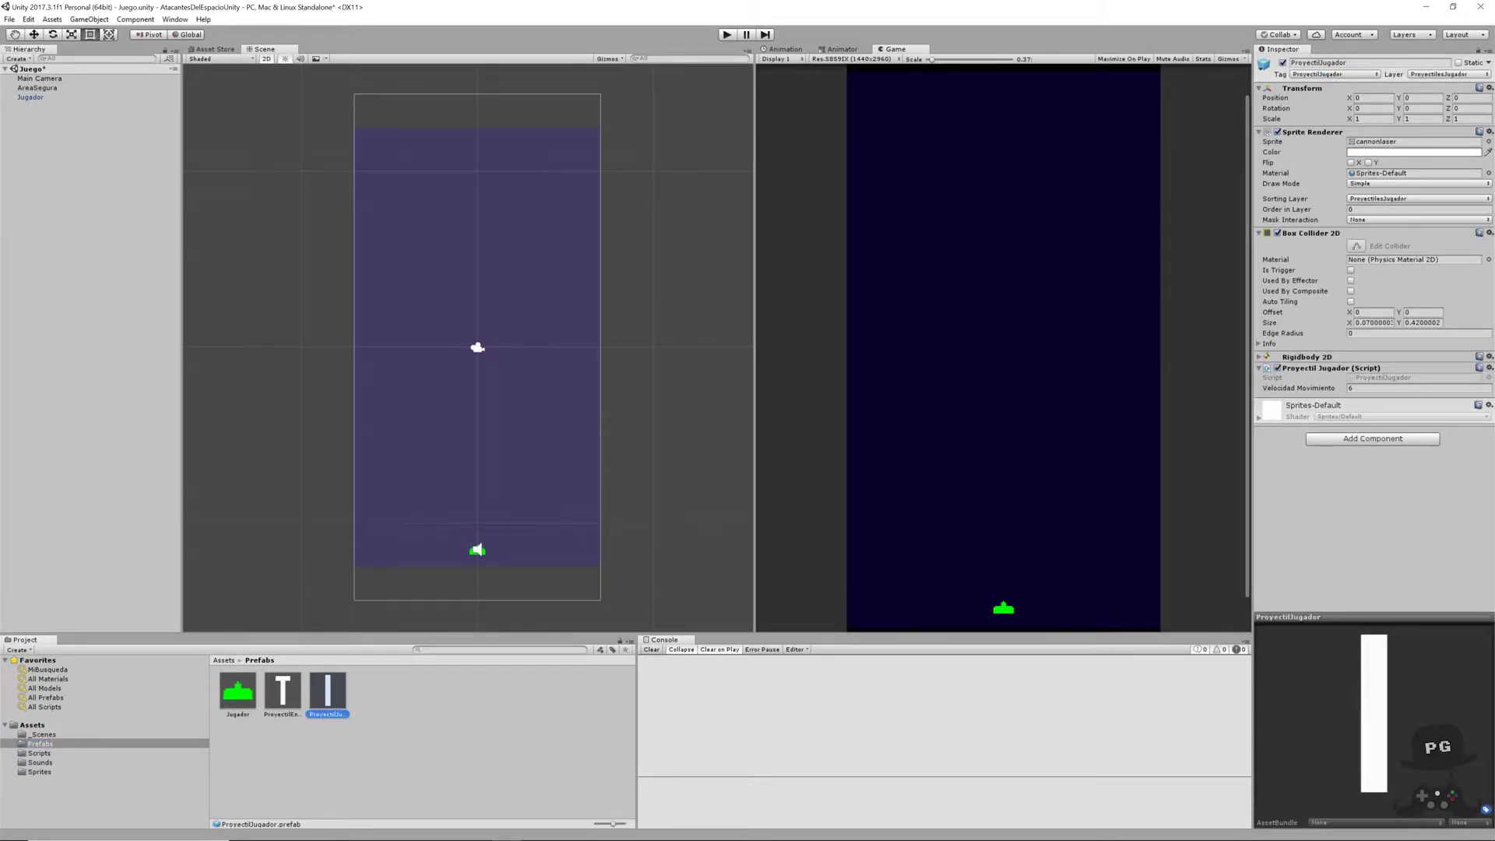
{"action": "key", "text": "alt+Tab"}
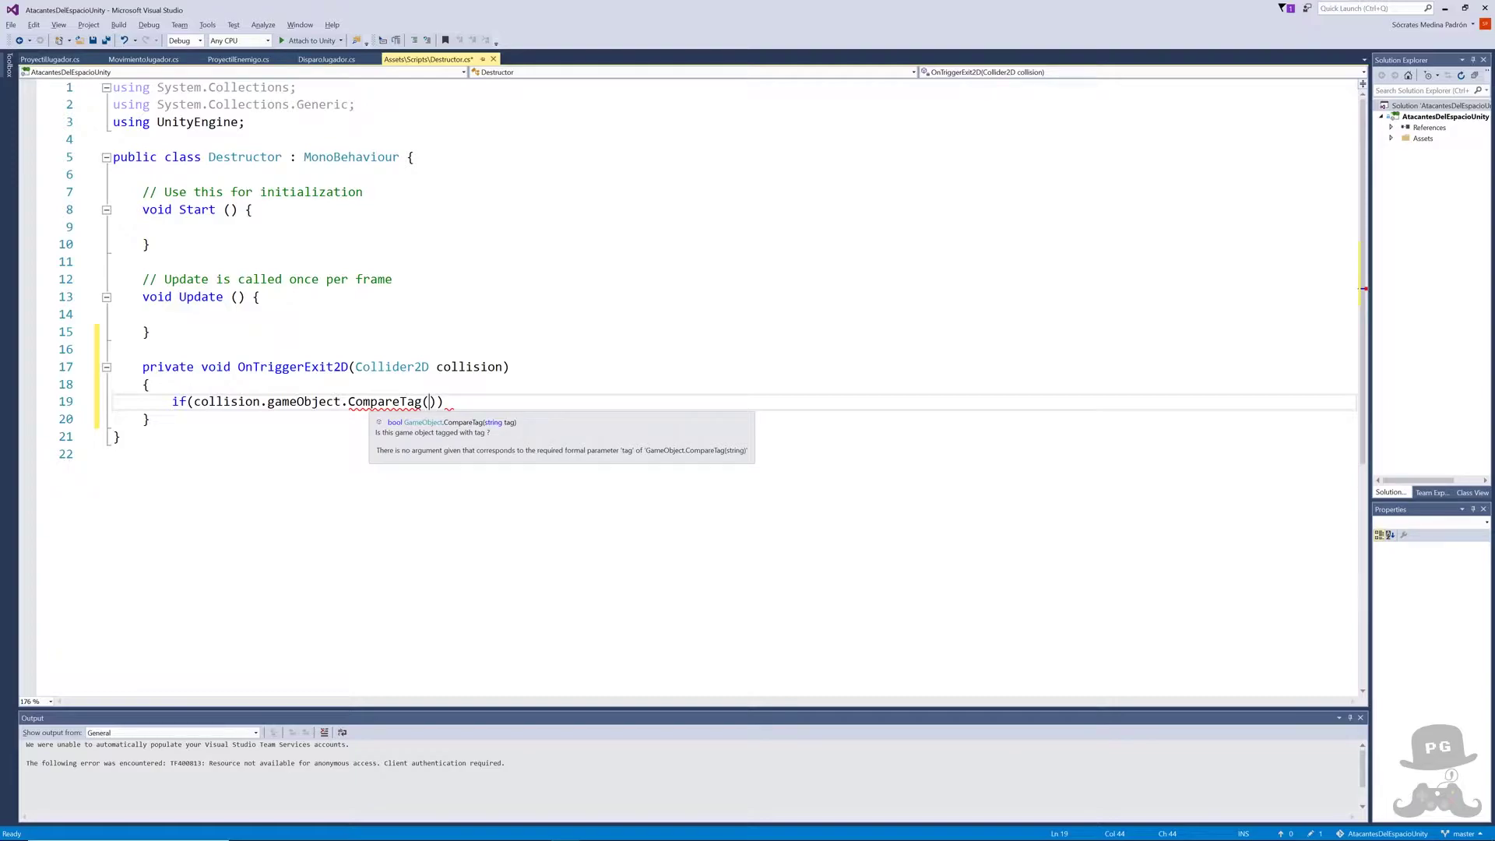
- Complete CompareTag("ProyectilJugador") and add Destroy(collision.gameObject); inside the if block
{"action": "type", "text": "\""}
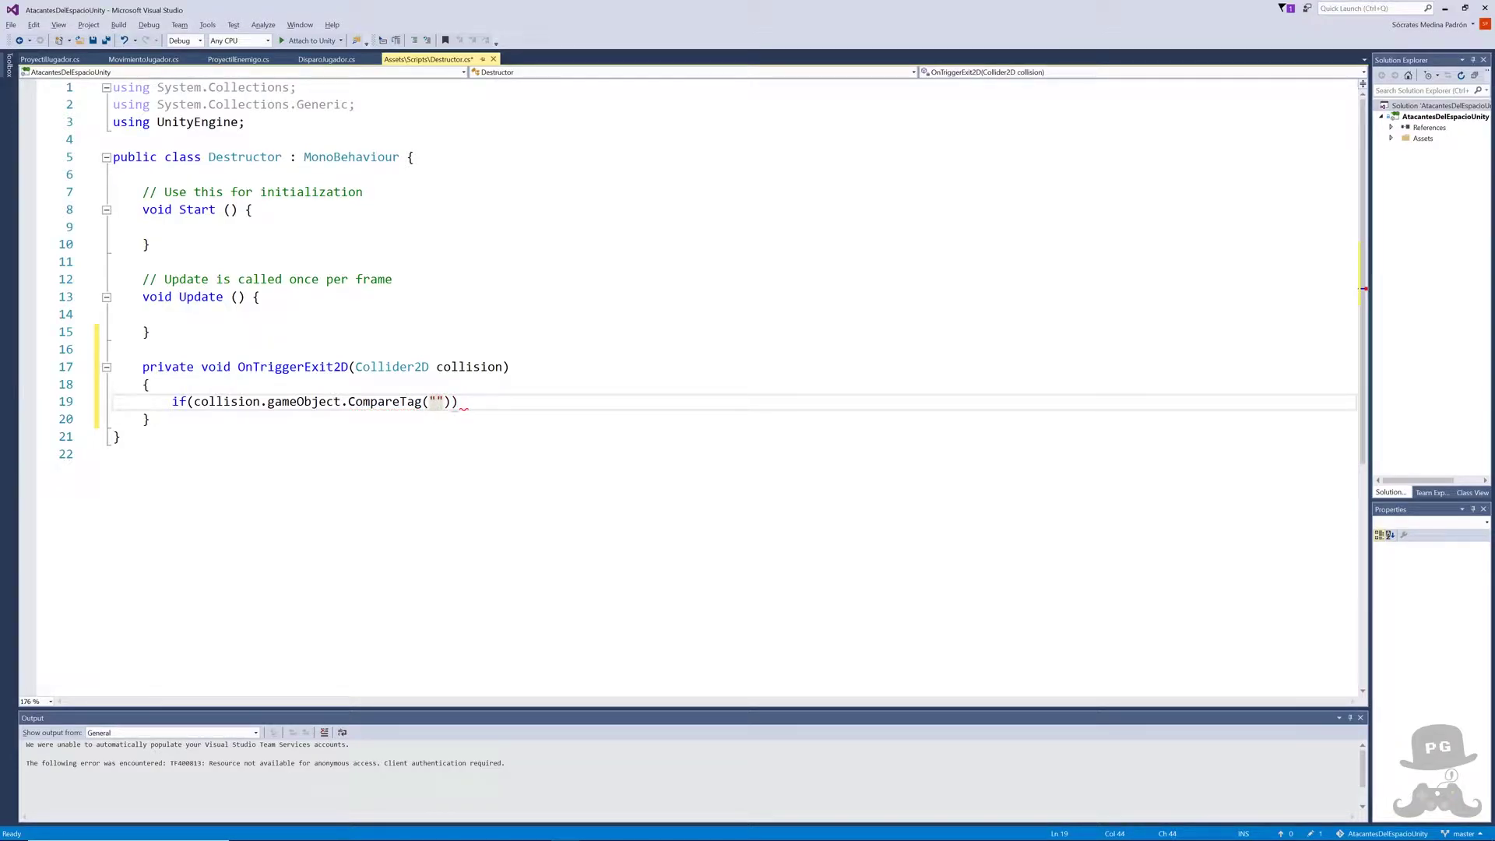
{"action": "type", "text": "Pro"}
{"action": "type", "text": "yectilJugadoi"}
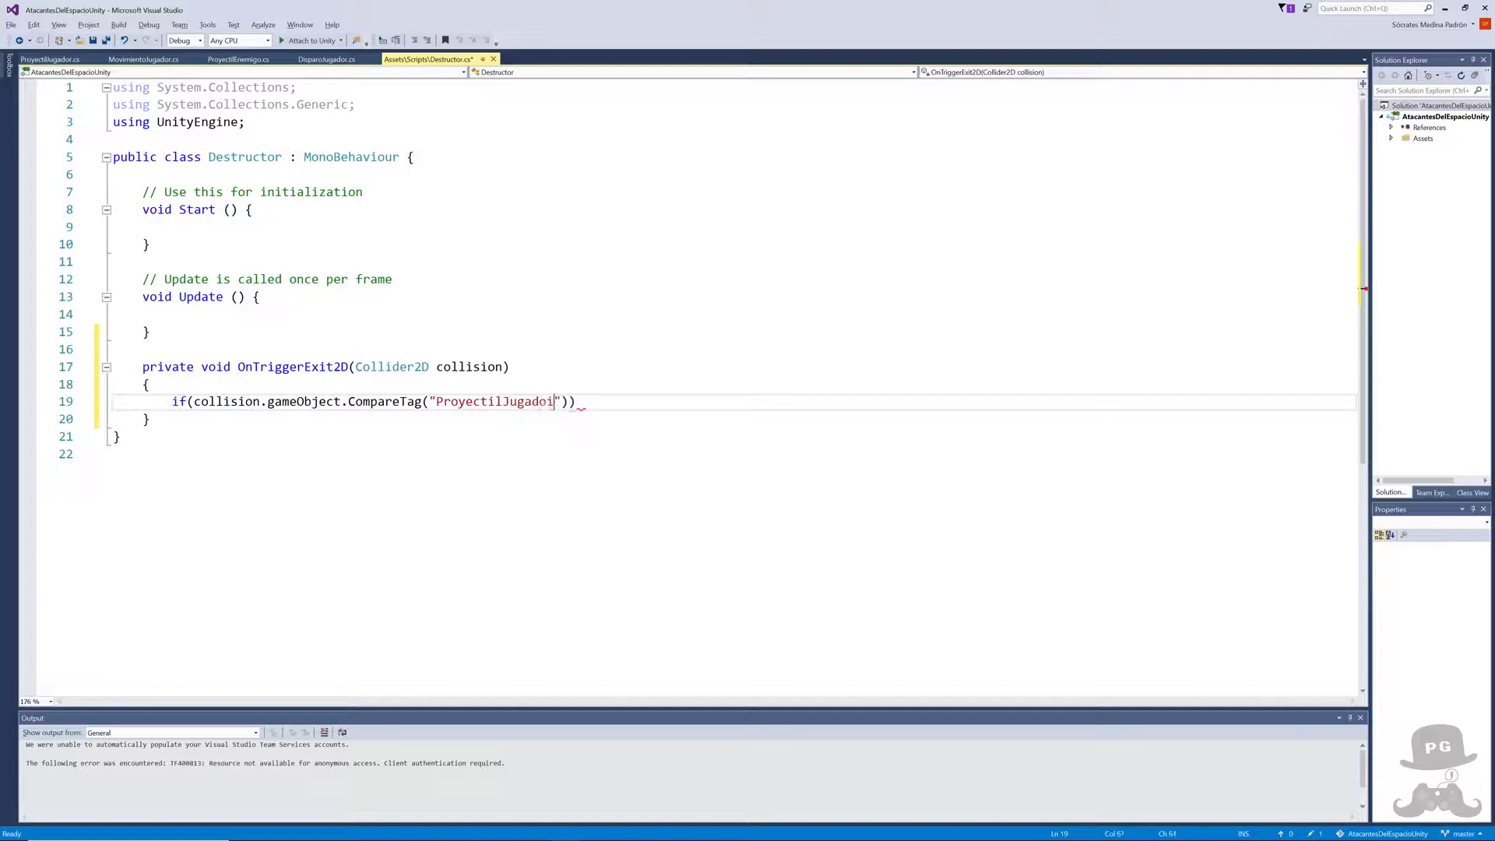
{"action": "type", "text": "r"}
{"action": "key", "text": "BackSpace"}
{"action": "key", "text": "BackSpace"}
{"action": "type", "text": "r"}
{"action": "key", "text": "Right"}
{"action": "key", "text": "Right"}
{"action": "key", "text": "Right"}
{"action": "type", "text": "{"}
{"action": "key", "text": "Return"}
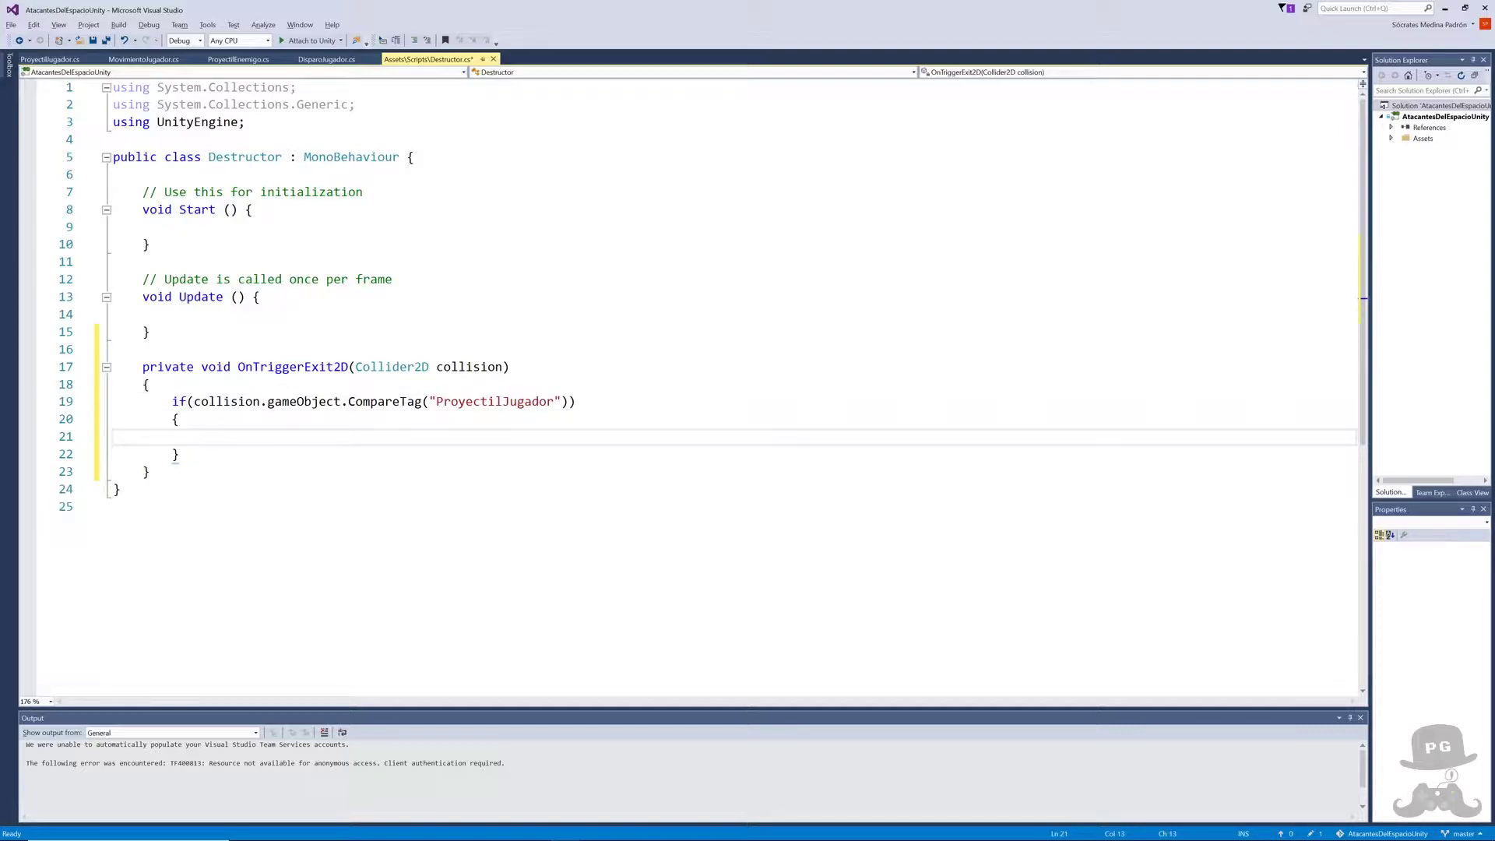
{"action": "type", "text": "Dest"}
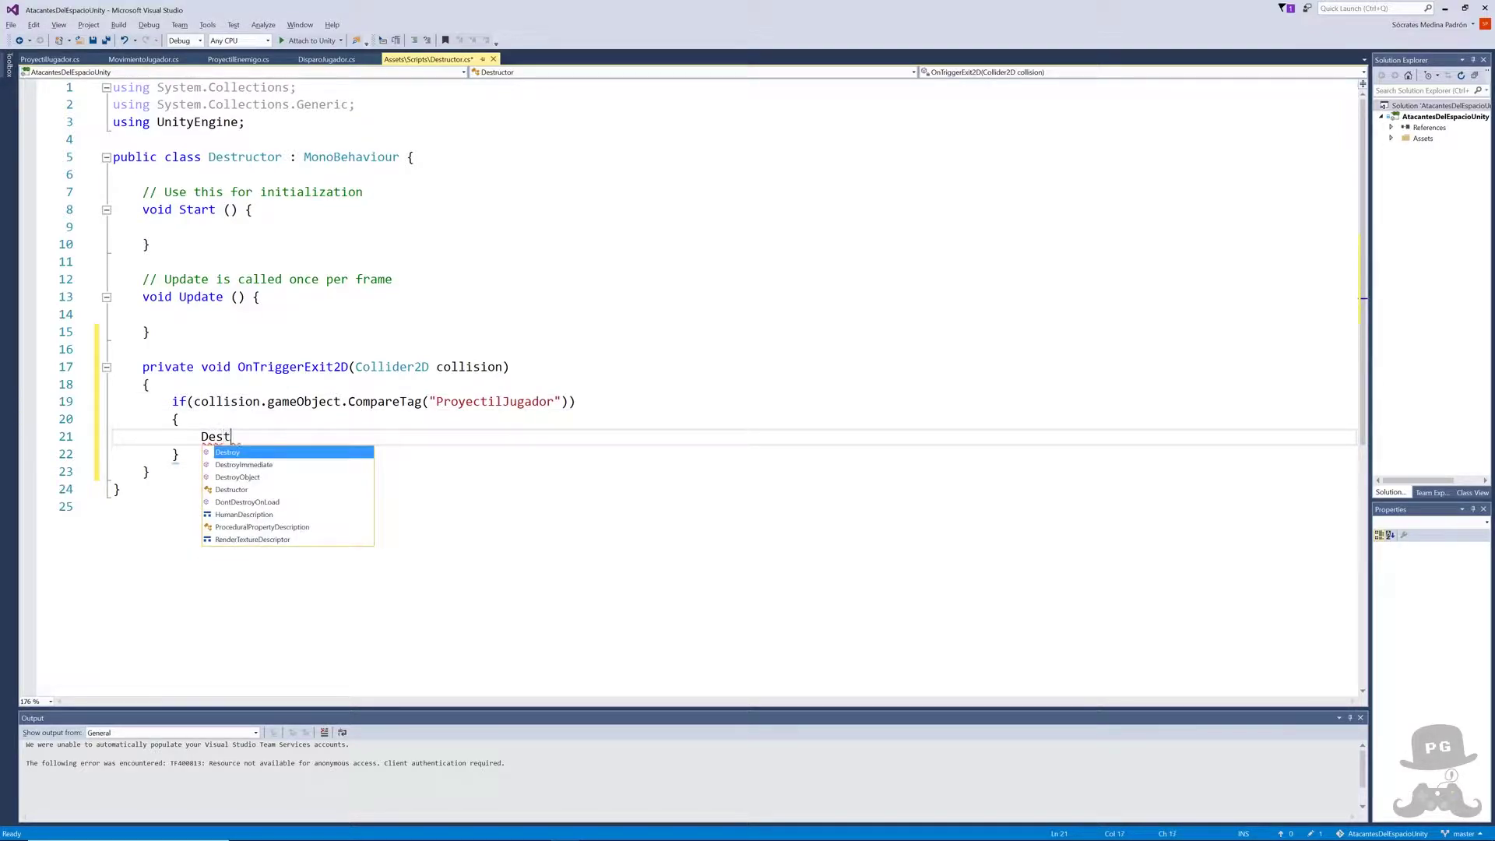
{"action": "type", "text": "roy"}
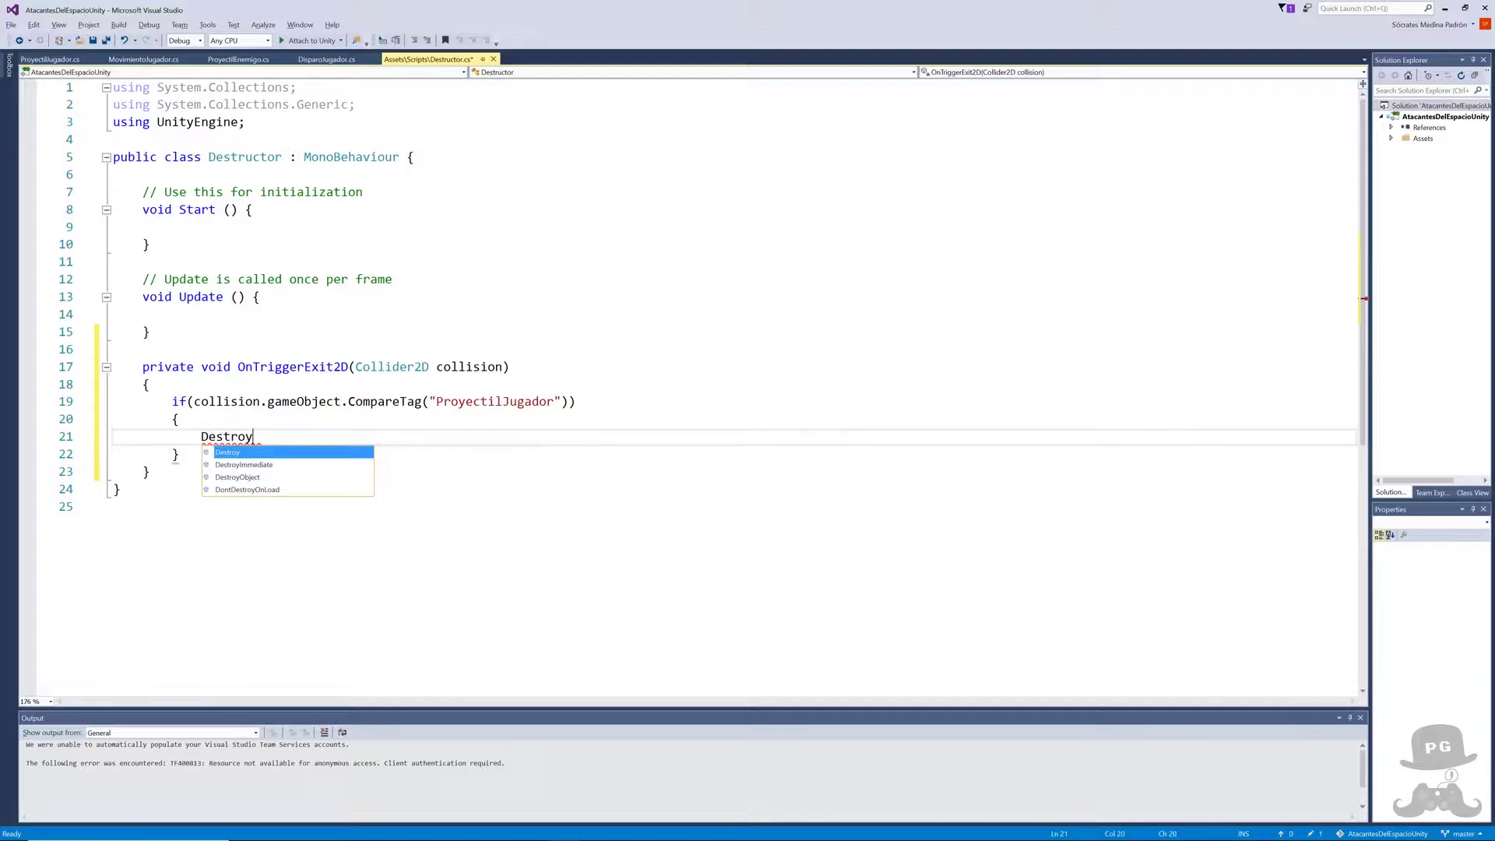
{"action": "type", "text": "("}
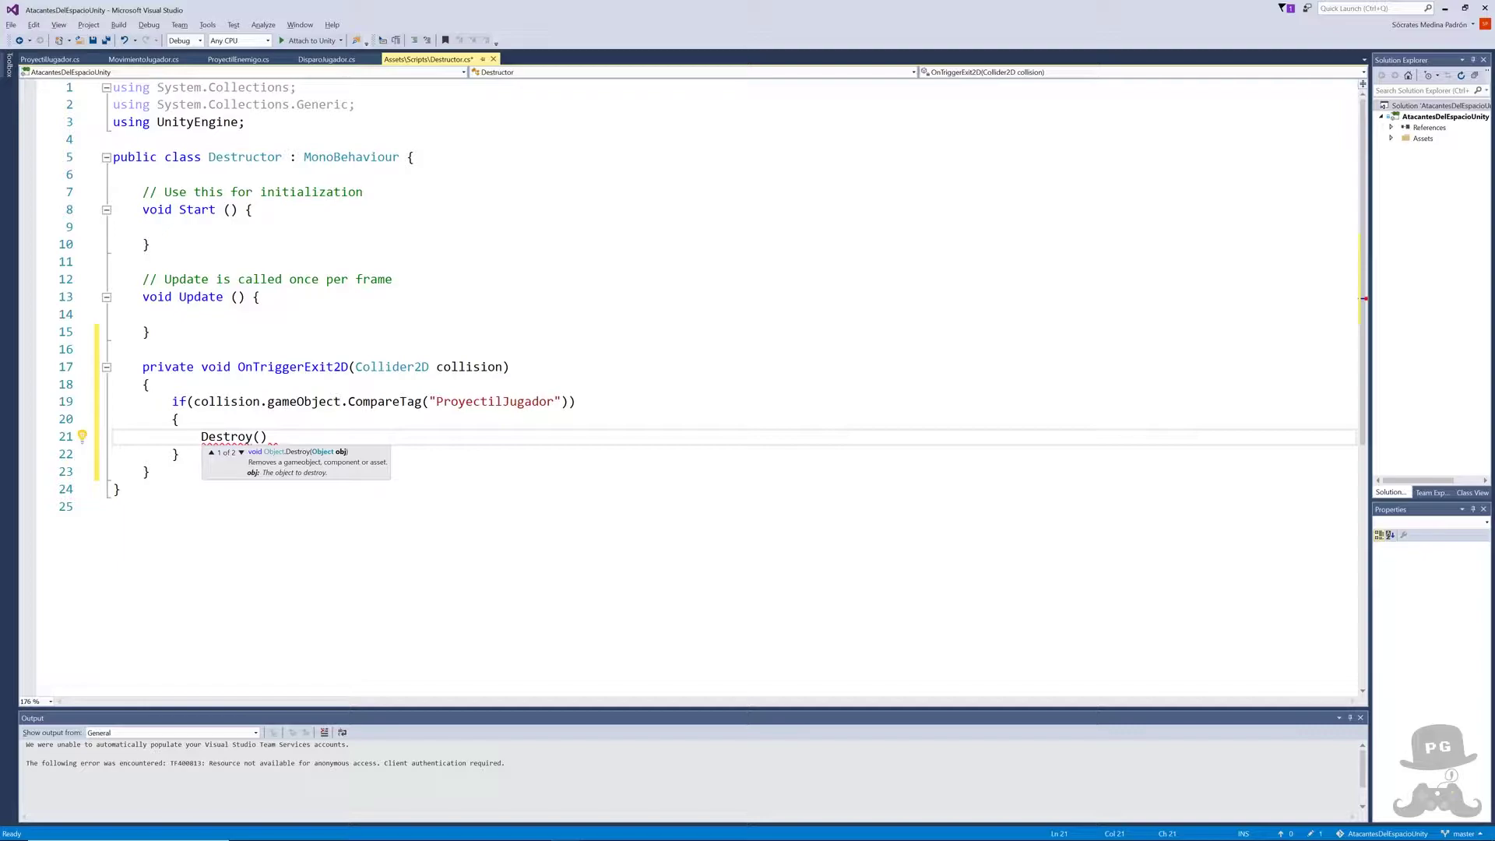
{"action": "type", "text": "coll"}
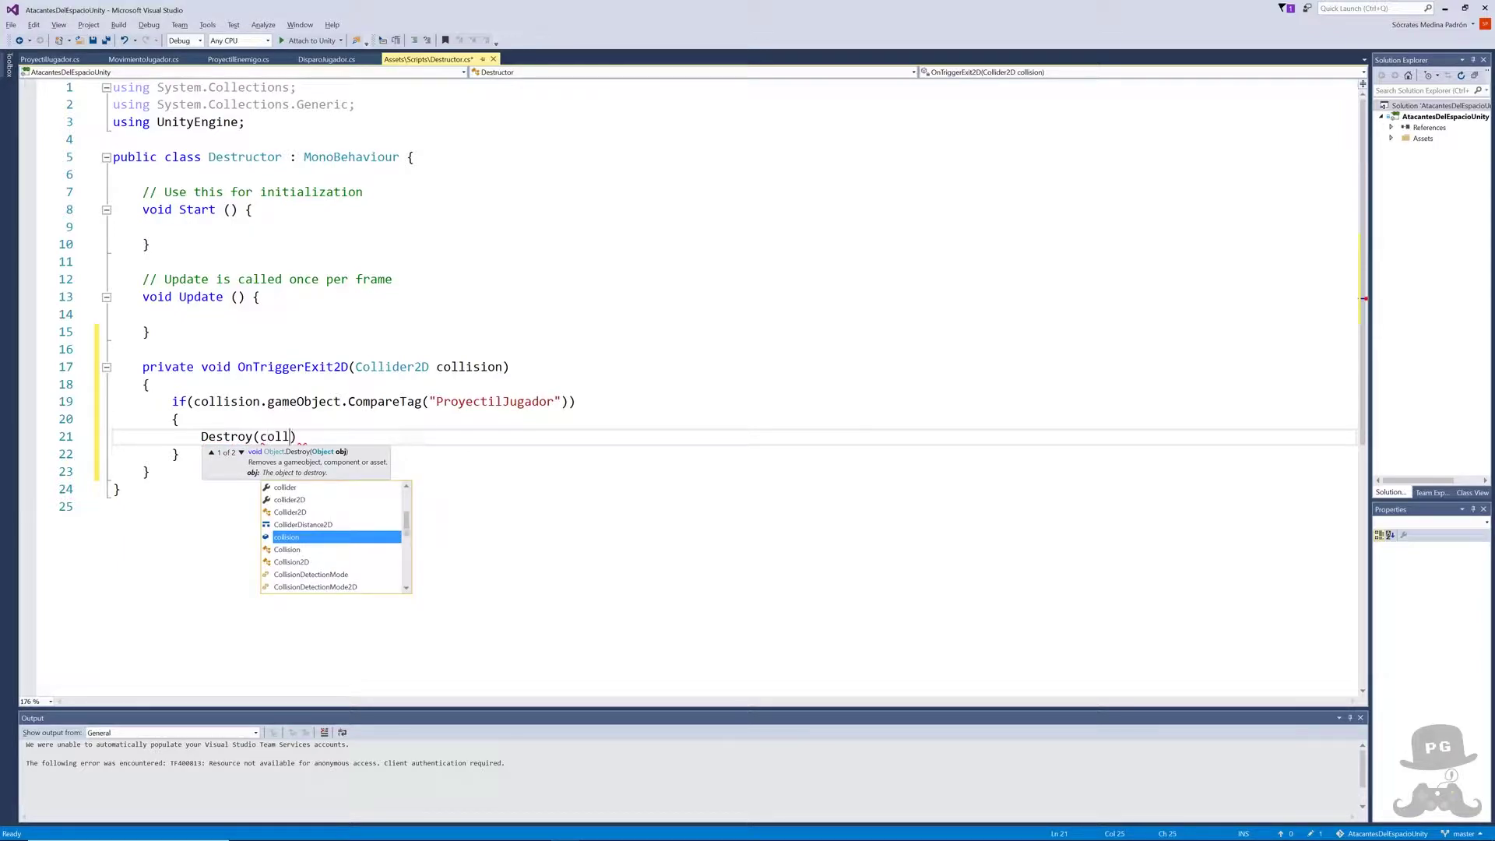
{"action": "key", "text": "Tab"}
{"action": "type", "text": ".ga"}
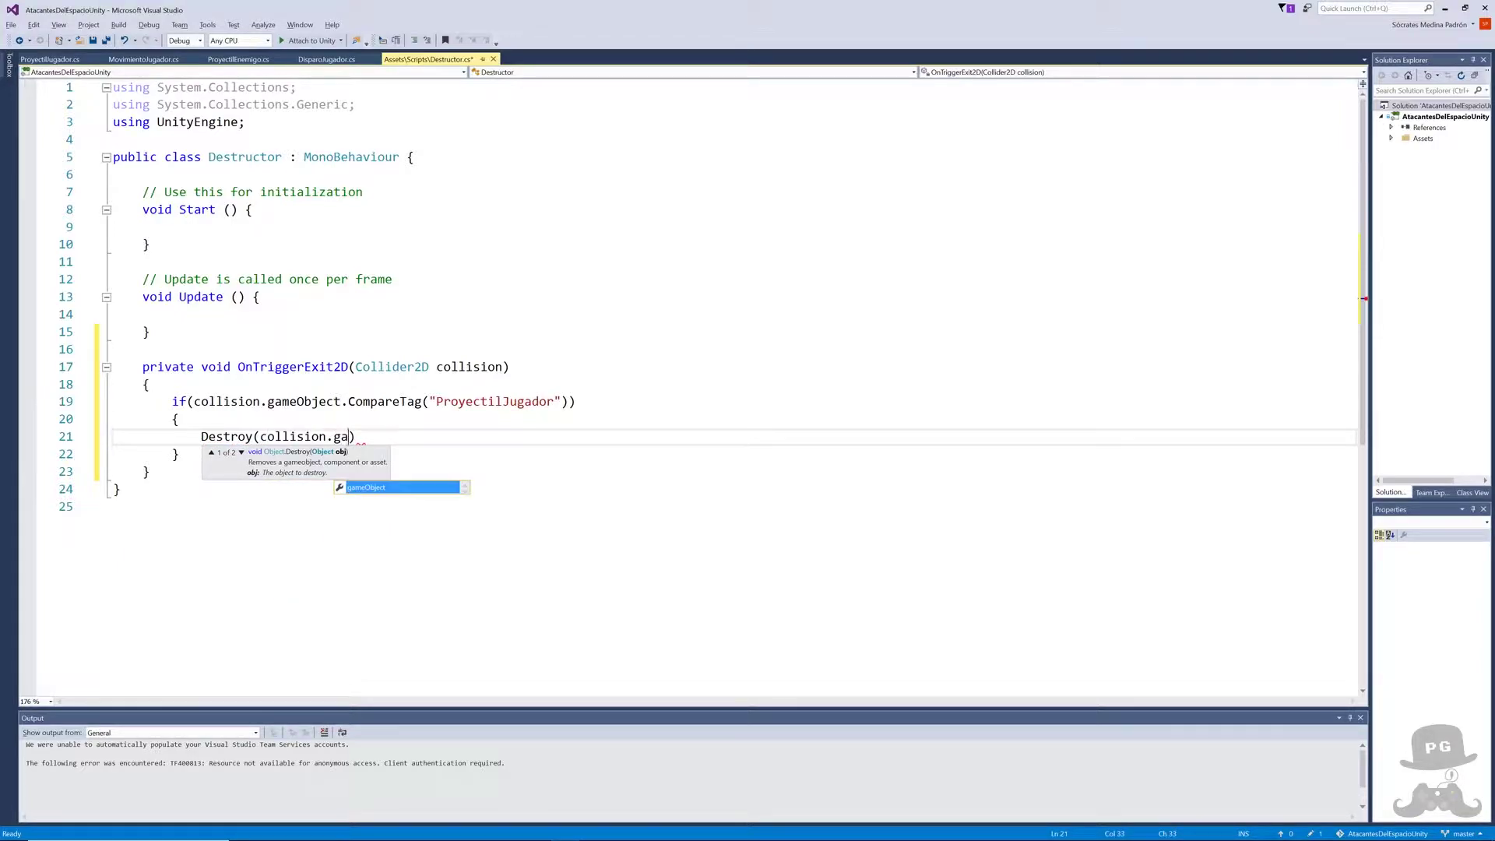
{"action": "key", "text": "Tab"}
{"action": "type", "text": ")"}
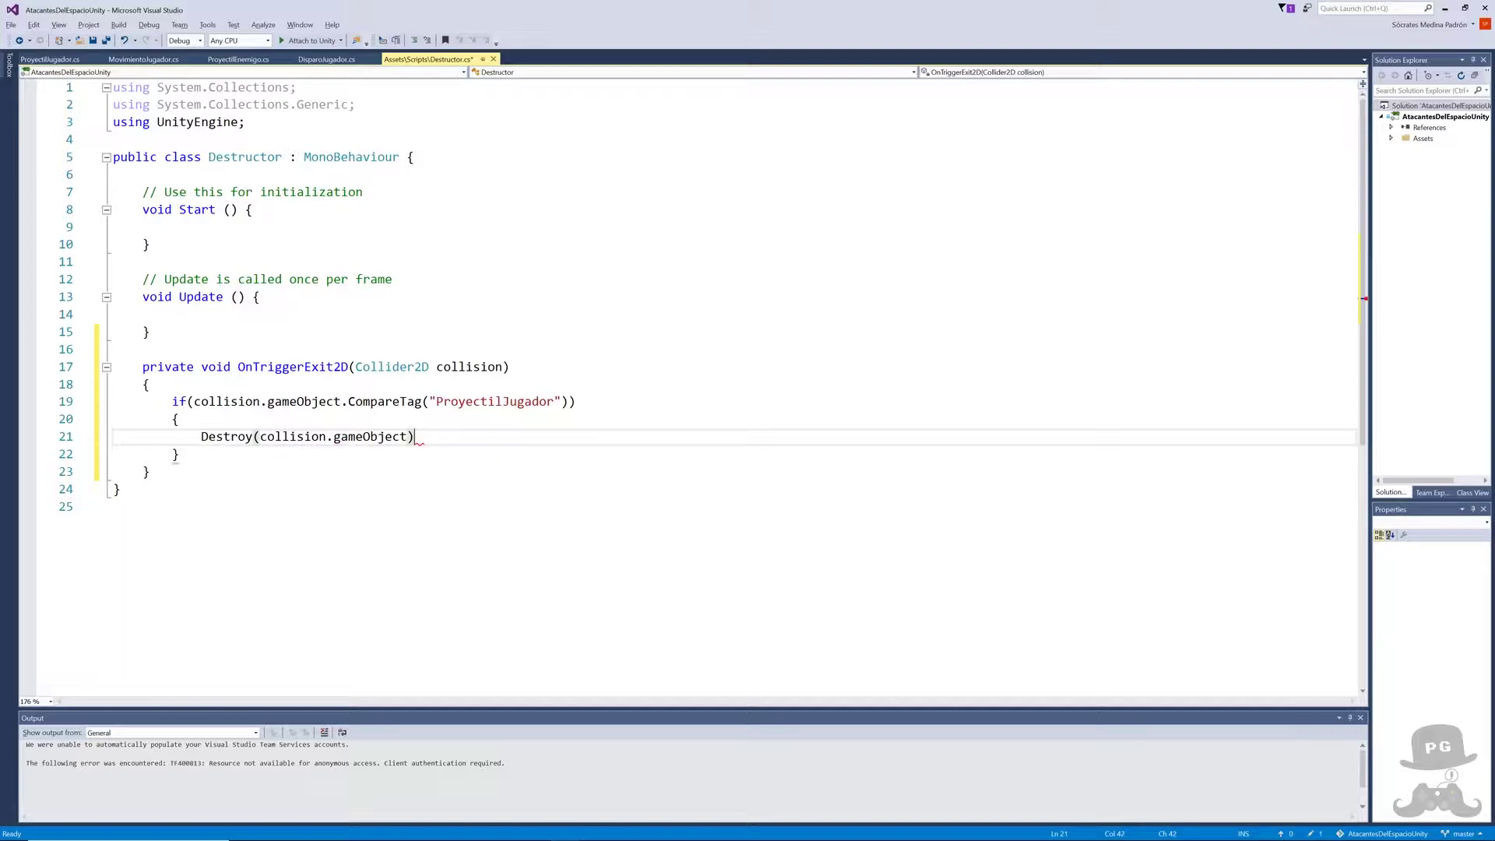
{"action": "type", "text": ";"}
- Walk through the OnTriggerExit2D signature, collision parameter, tag name and Destroy statement
{"action": "left_click_drag", "start_coordinate": [510, 367], "coordinate": [260, 379]}
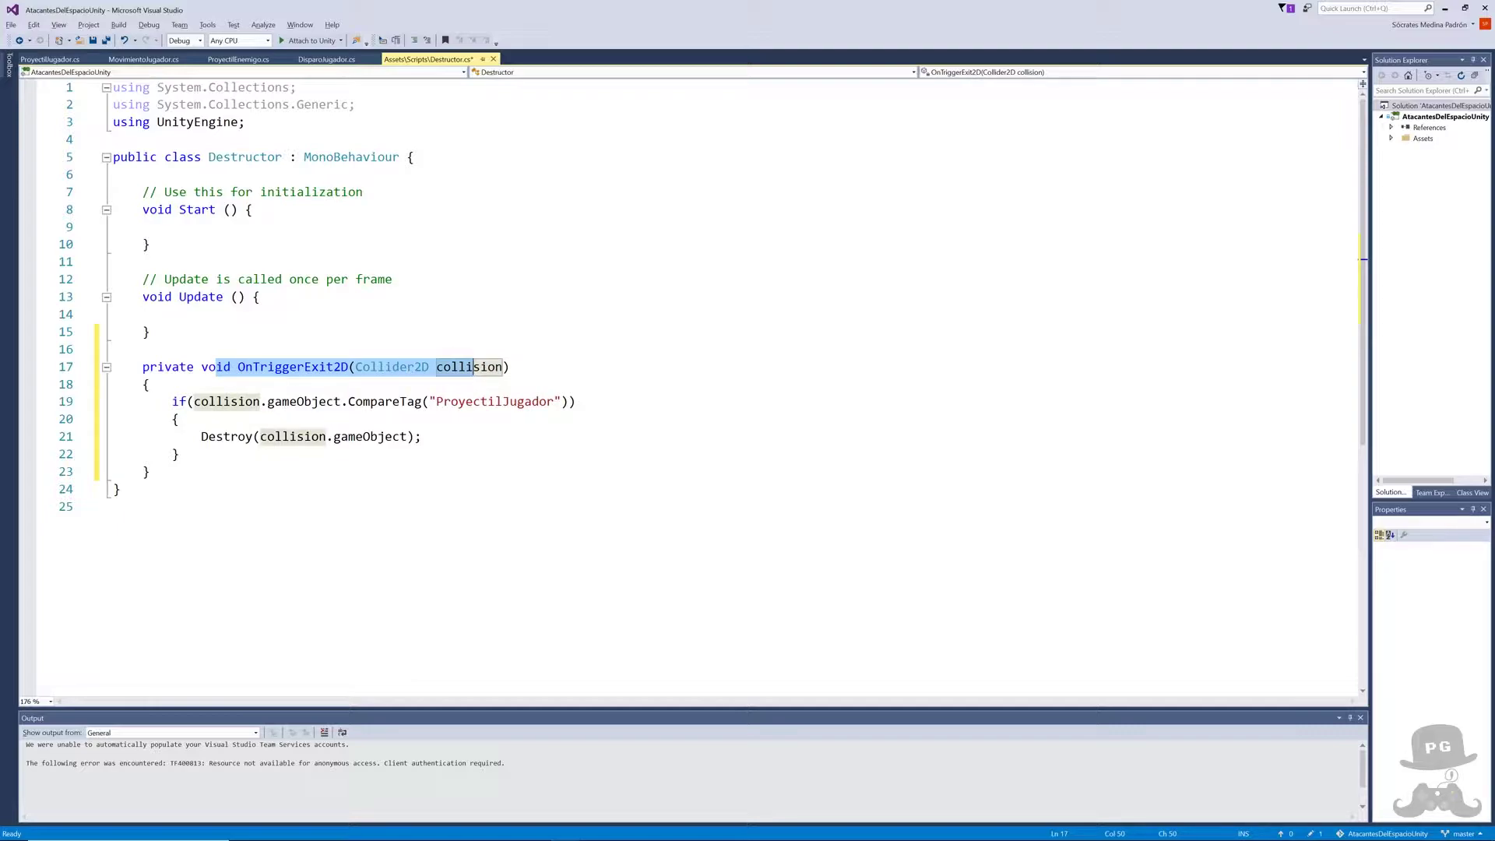
{"action": "left_click", "coordinate": [216, 402]}
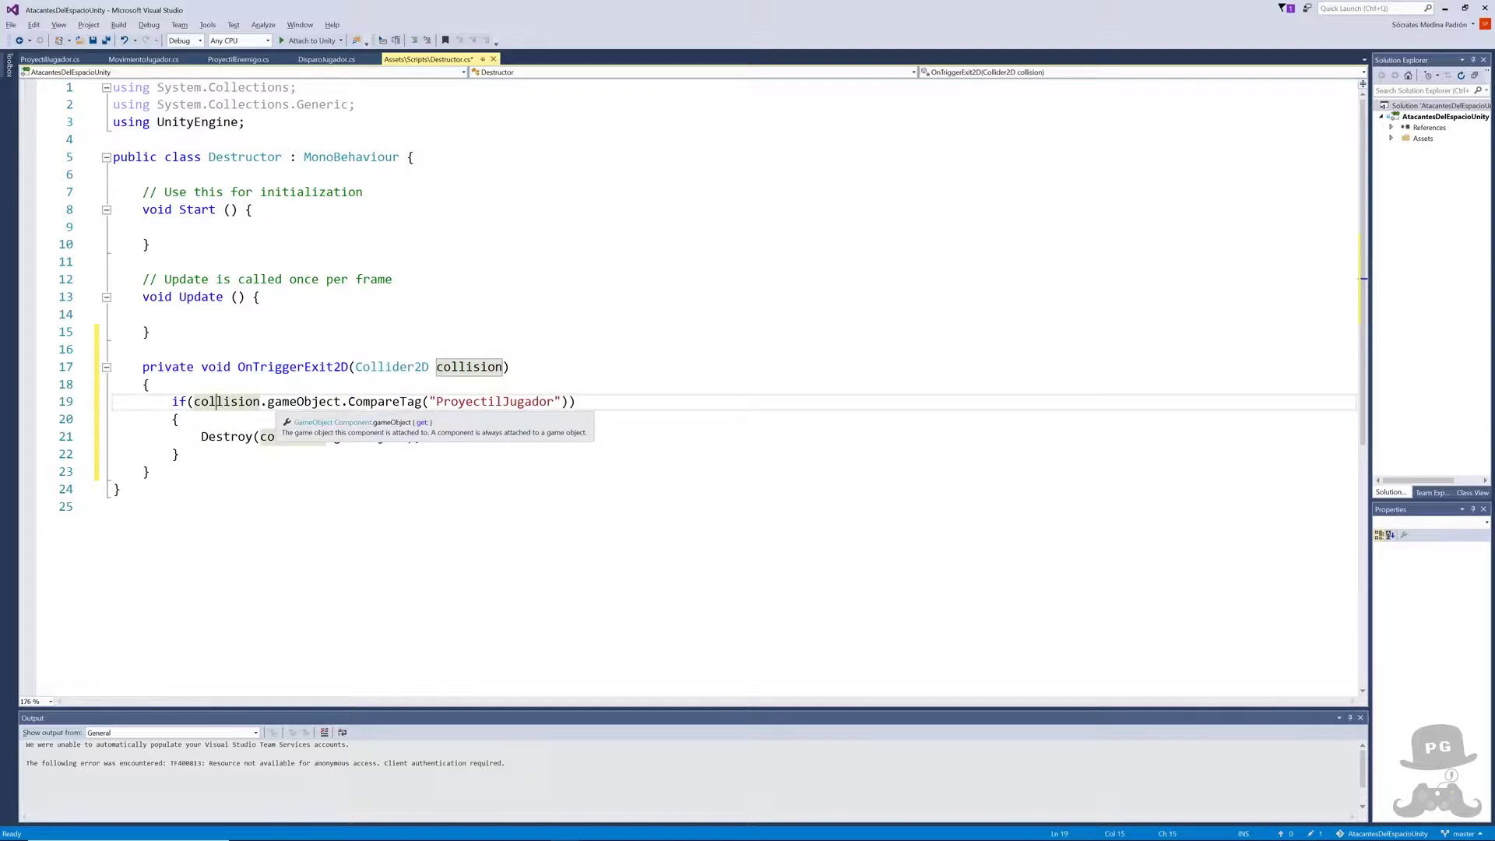
{"action": "left_click_drag", "start_coordinate": [436, 402], "coordinate": [555, 402]}
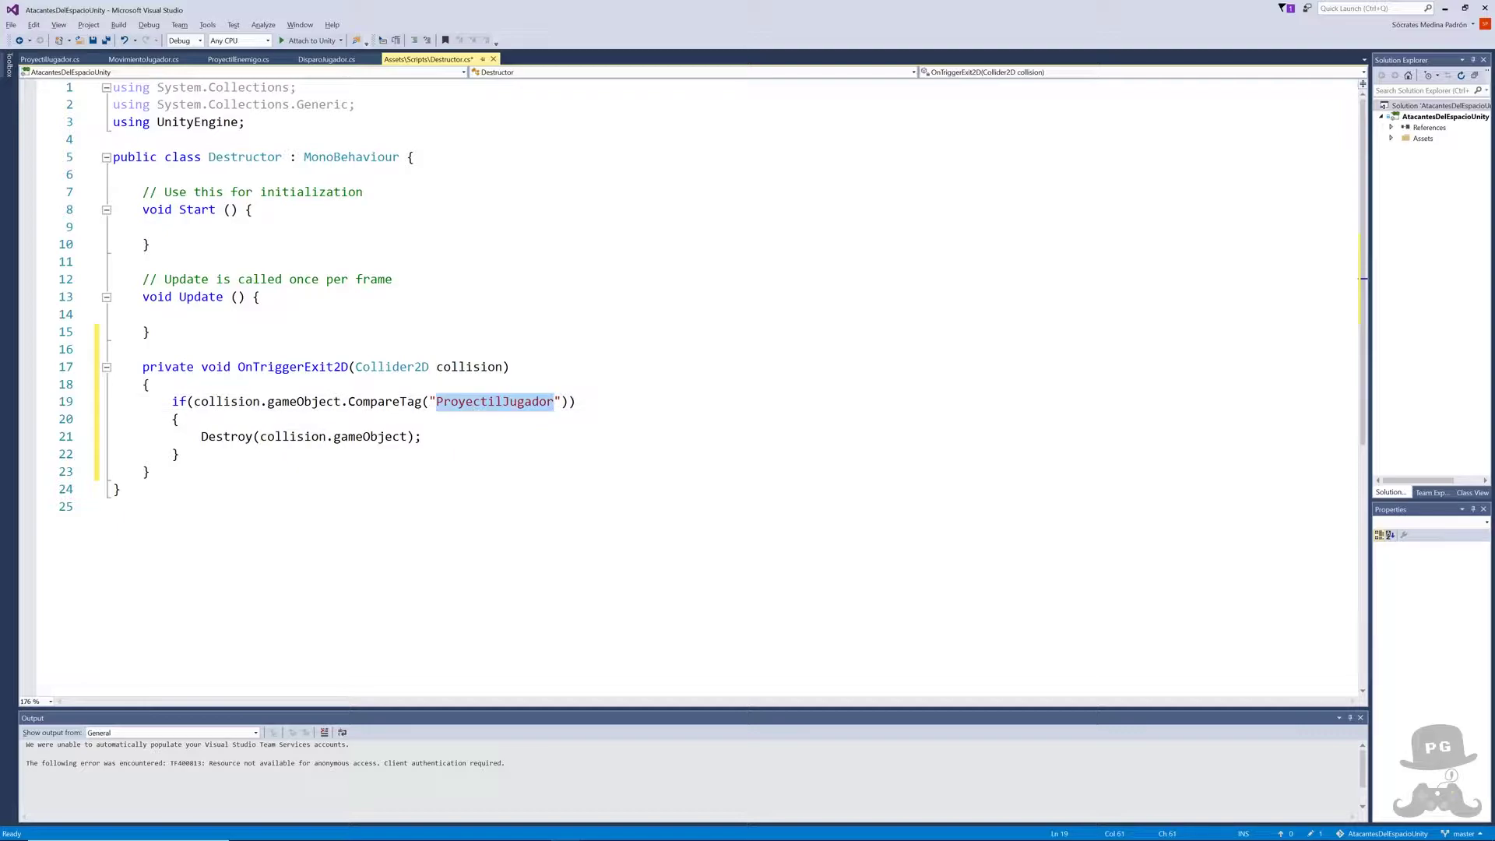
{"action": "left_click_drag", "start_coordinate": [201, 437], "coordinate": [421, 437]}
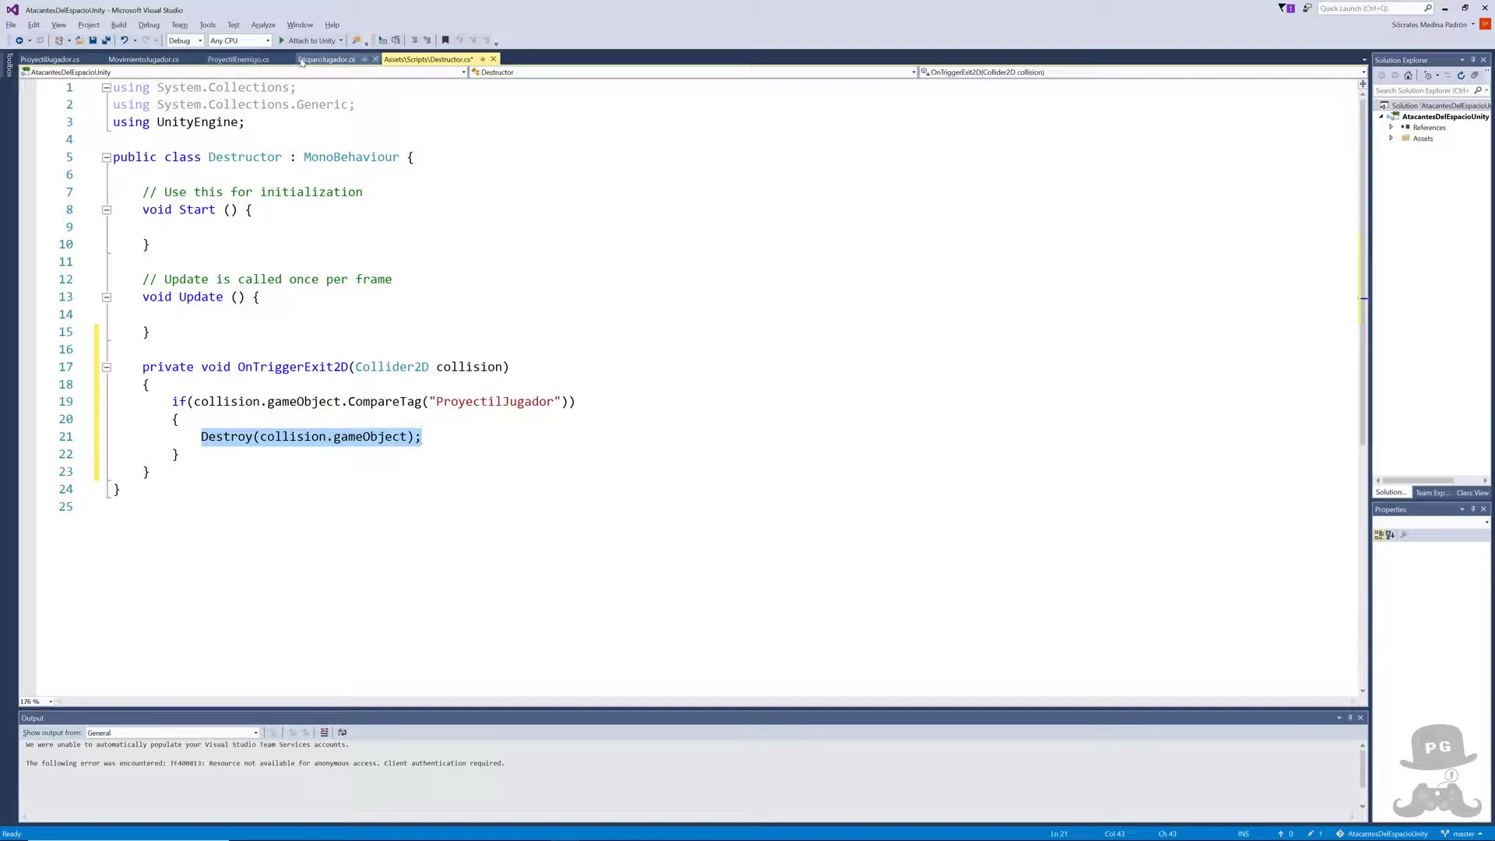
- Review the jProyectilCount decrement in ProyectilJugador's OnDestroy, then save Destructor and return to Unity
{"action": "left_click", "coordinate": [78, 60]}
{"action": "left_click_drag", "start_coordinate": [304, 401], "coordinate": [127, 401]}
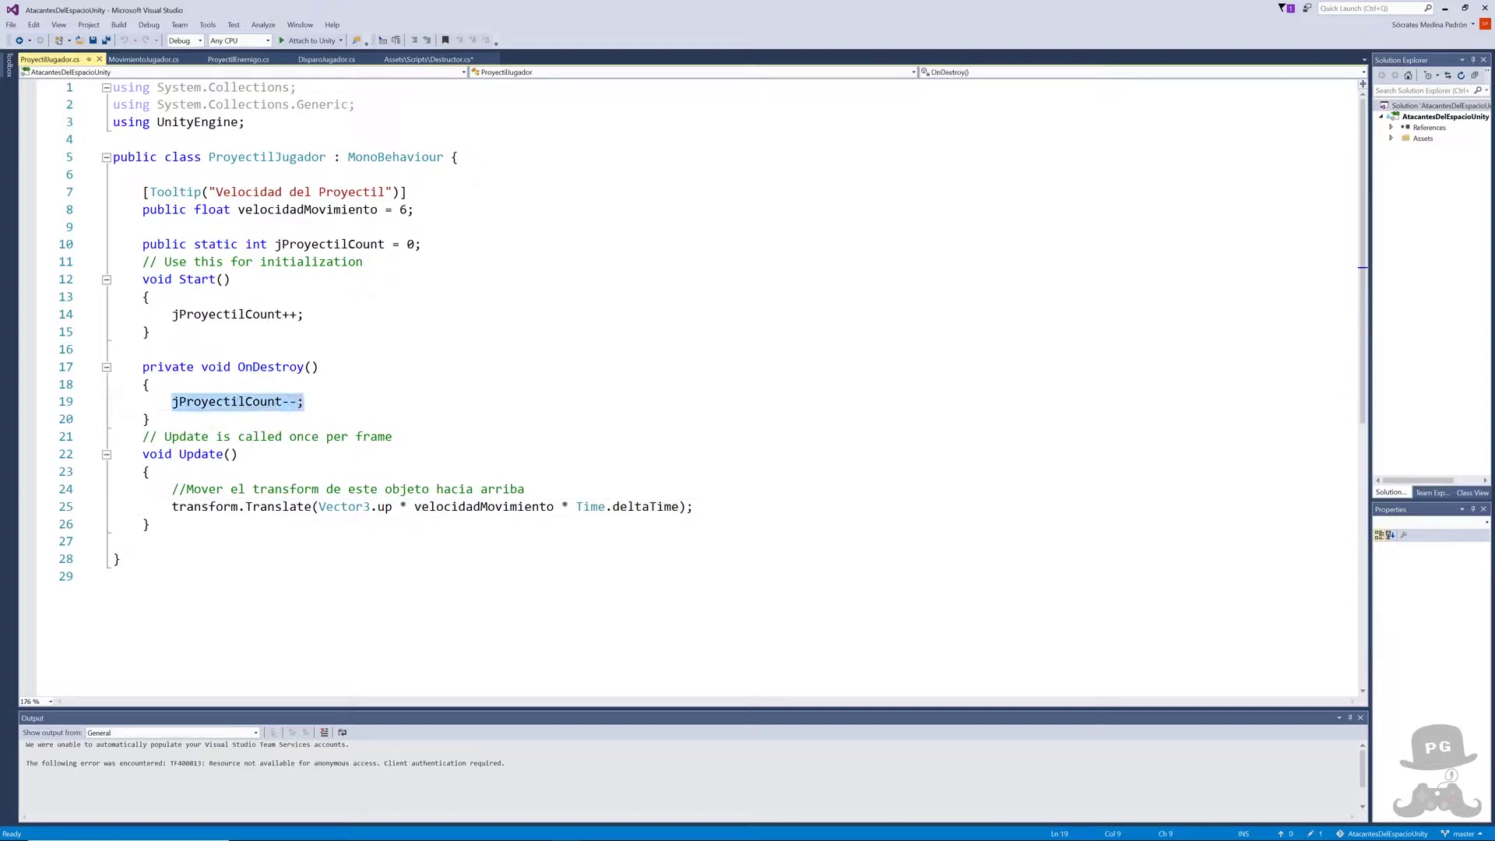
{"action": "left_click", "coordinate": [445, 61]}
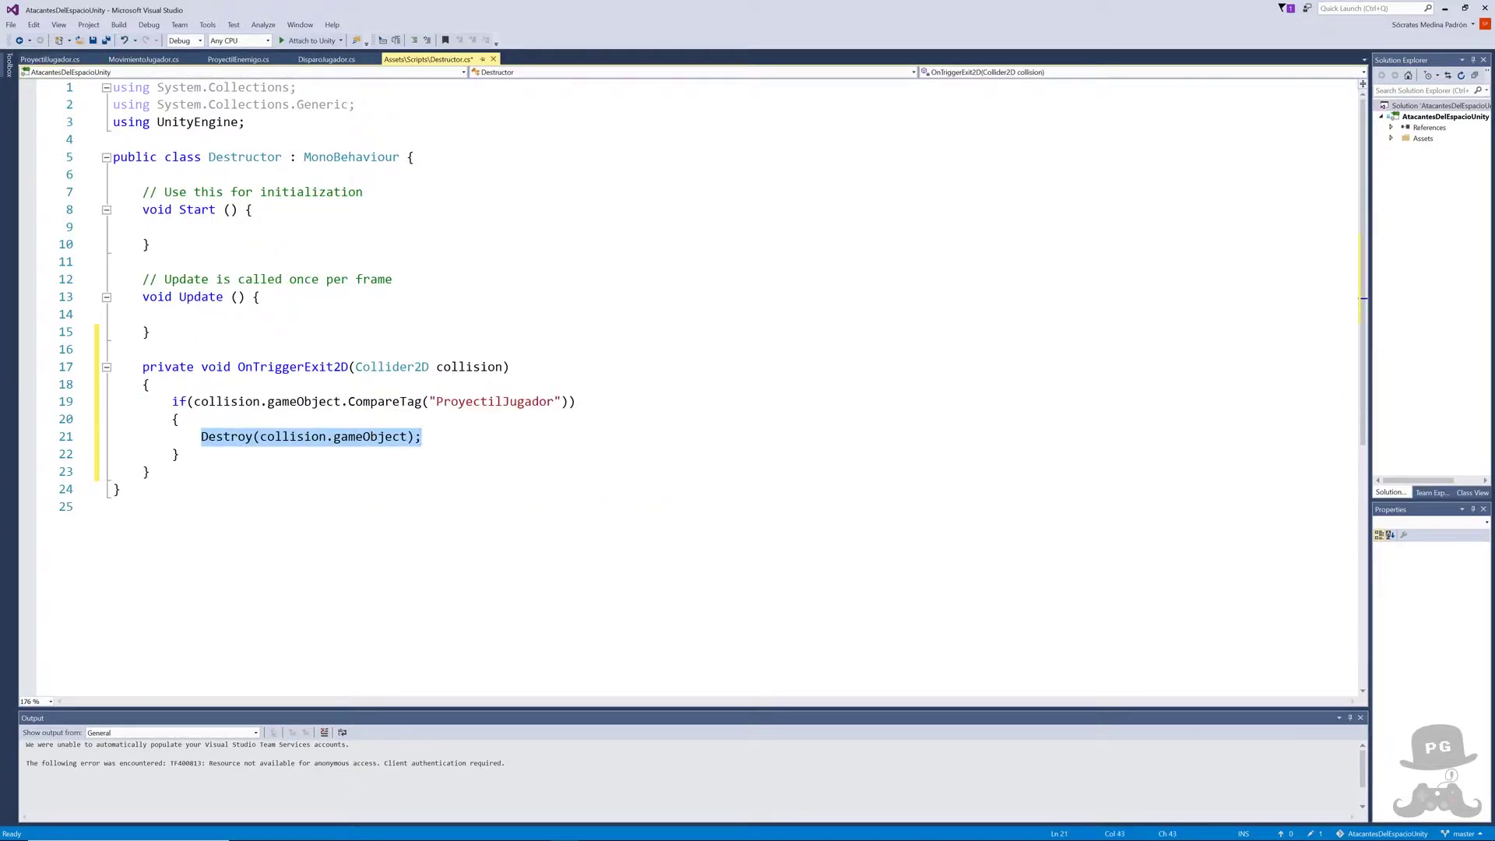
{"action": "key", "text": "ctrl+s"}
{"action": "key", "text": "alt+Tab"}
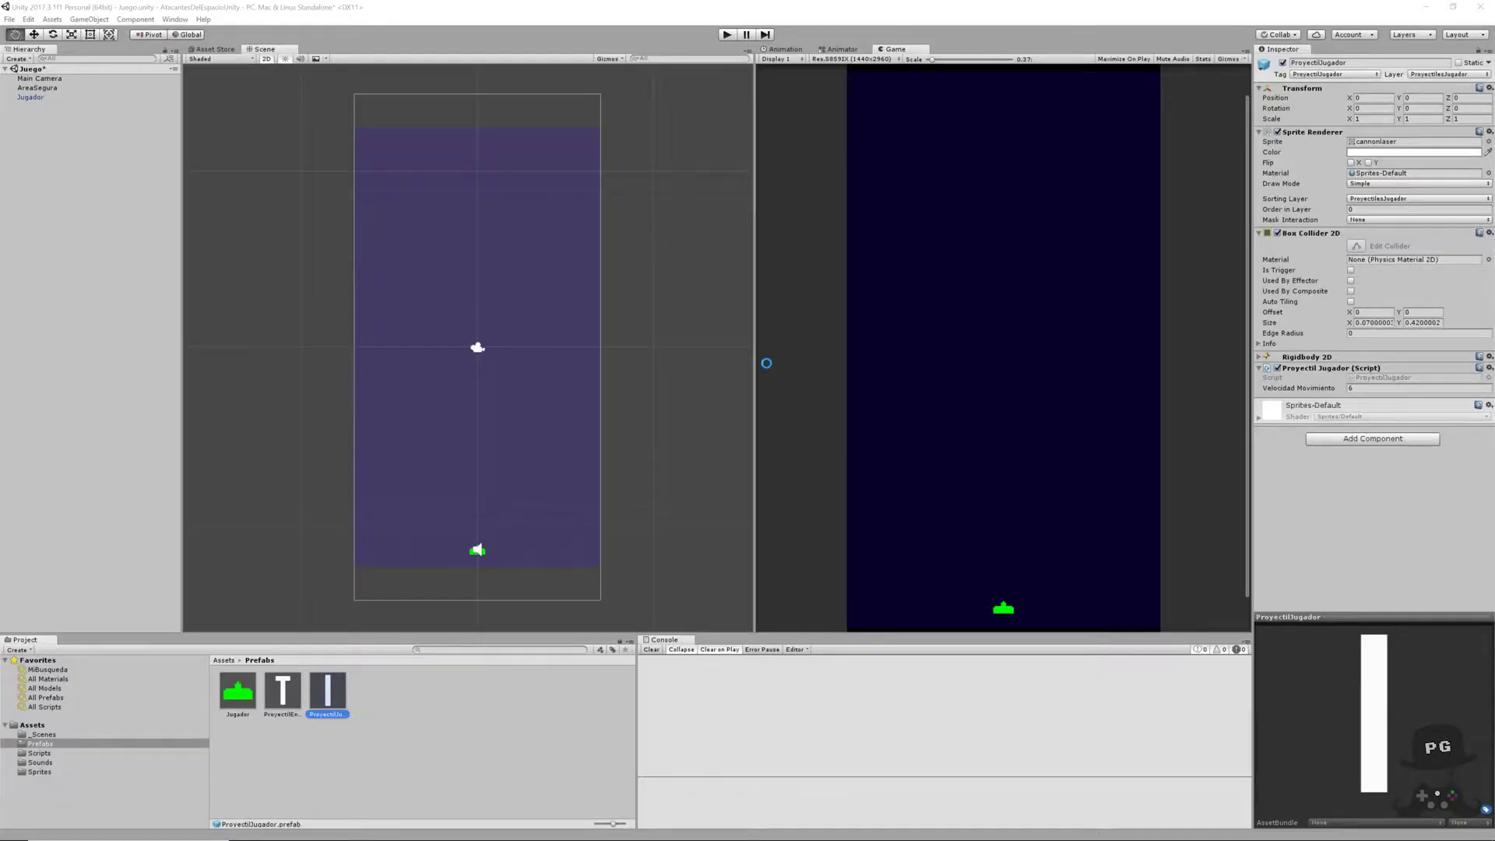
- Run the game and fire a projectile to confirm it disappears past the play area
{"action": "left_click", "coordinate": [727, 35]}
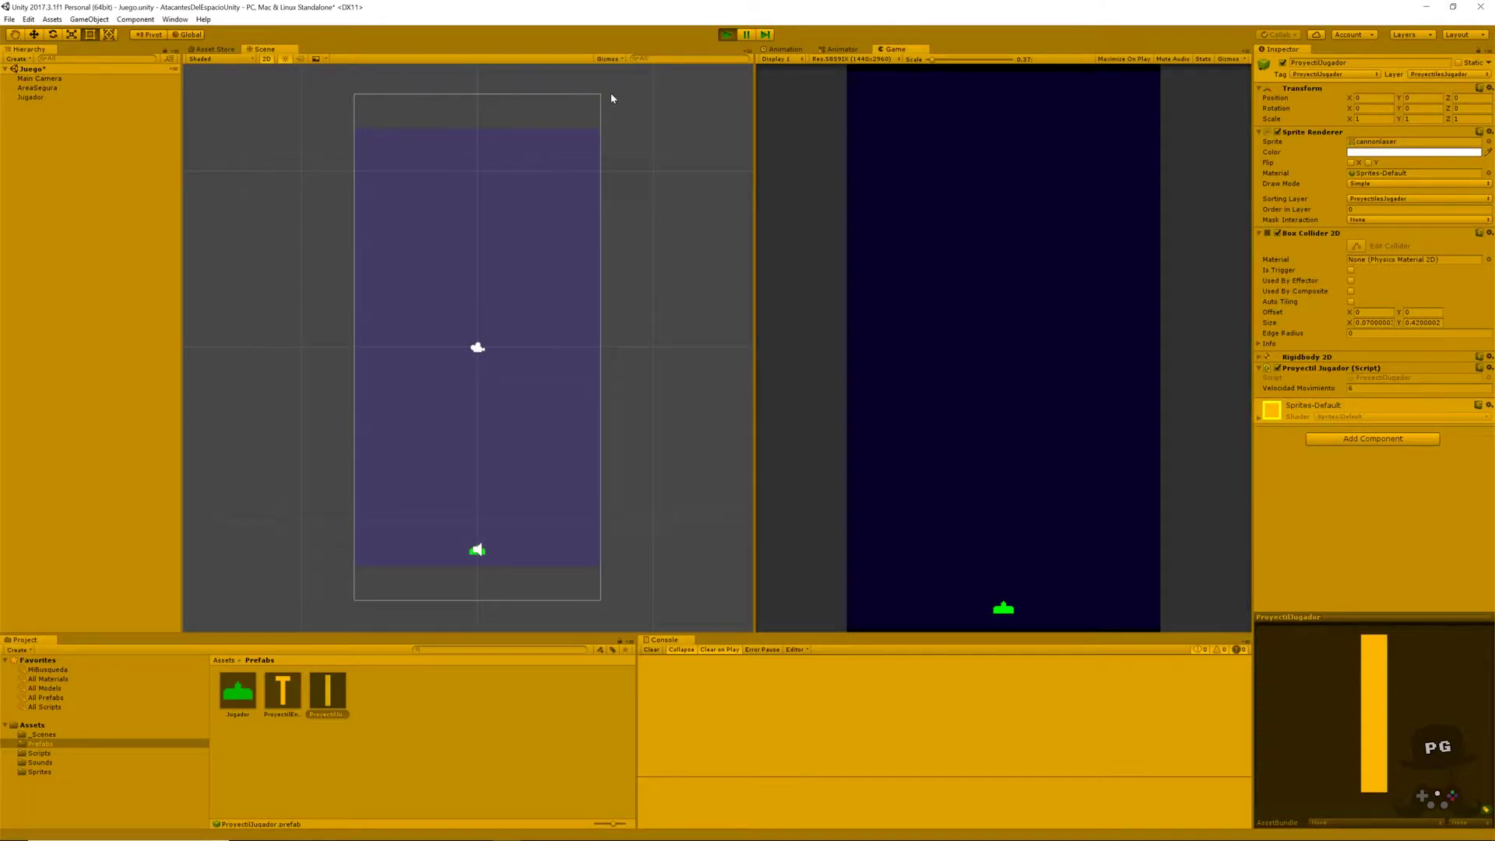
{"action": "key", "text": "space"}
- Stop the game and set Jugador's Proyectiles Permitidos to 2
{"action": "left_click", "coordinate": [726, 35]}
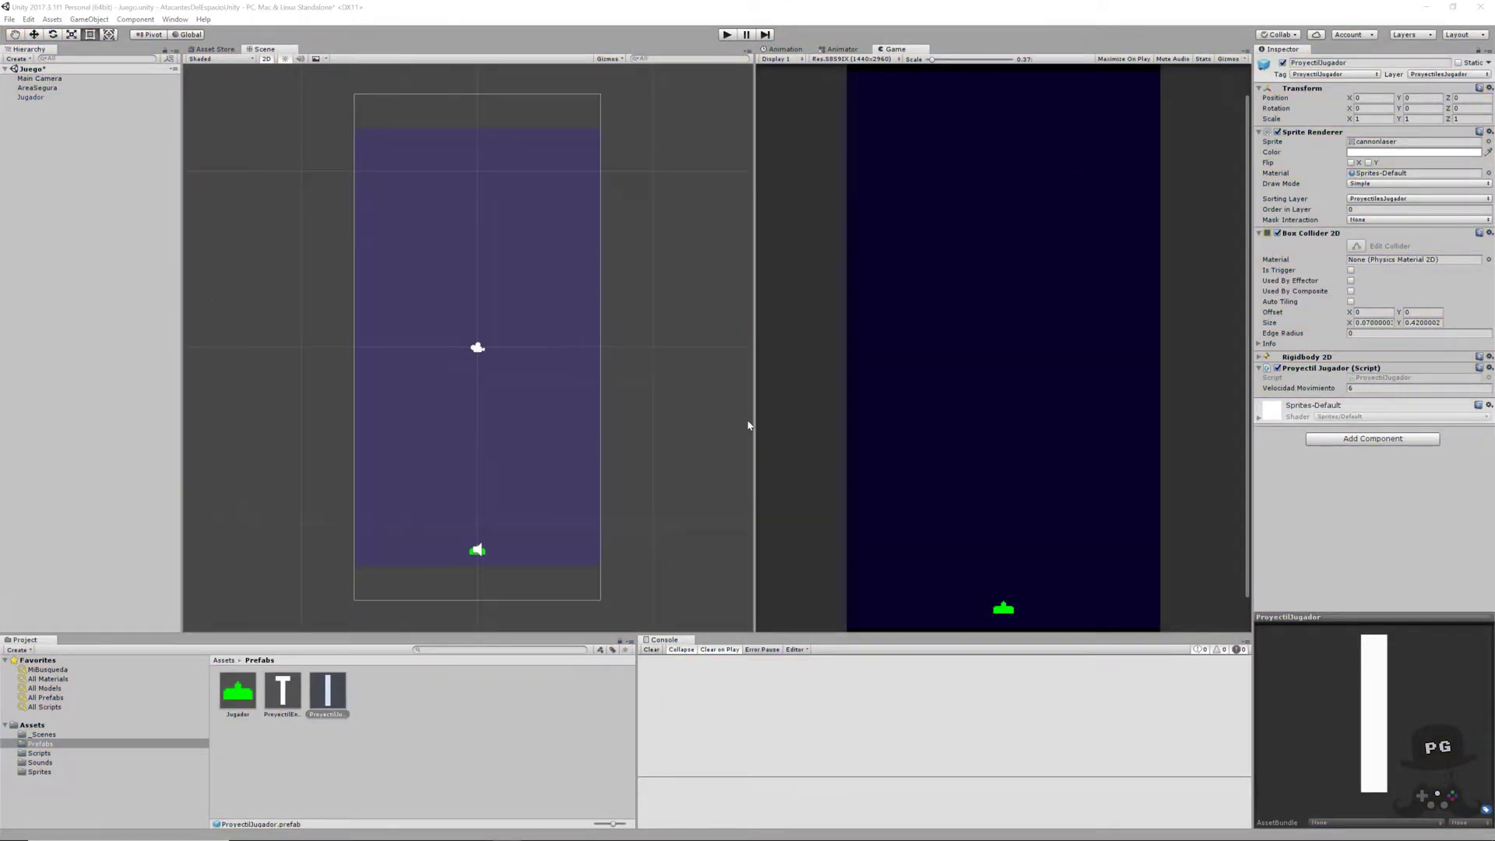
{"action": "left_click", "coordinate": [33, 97]}
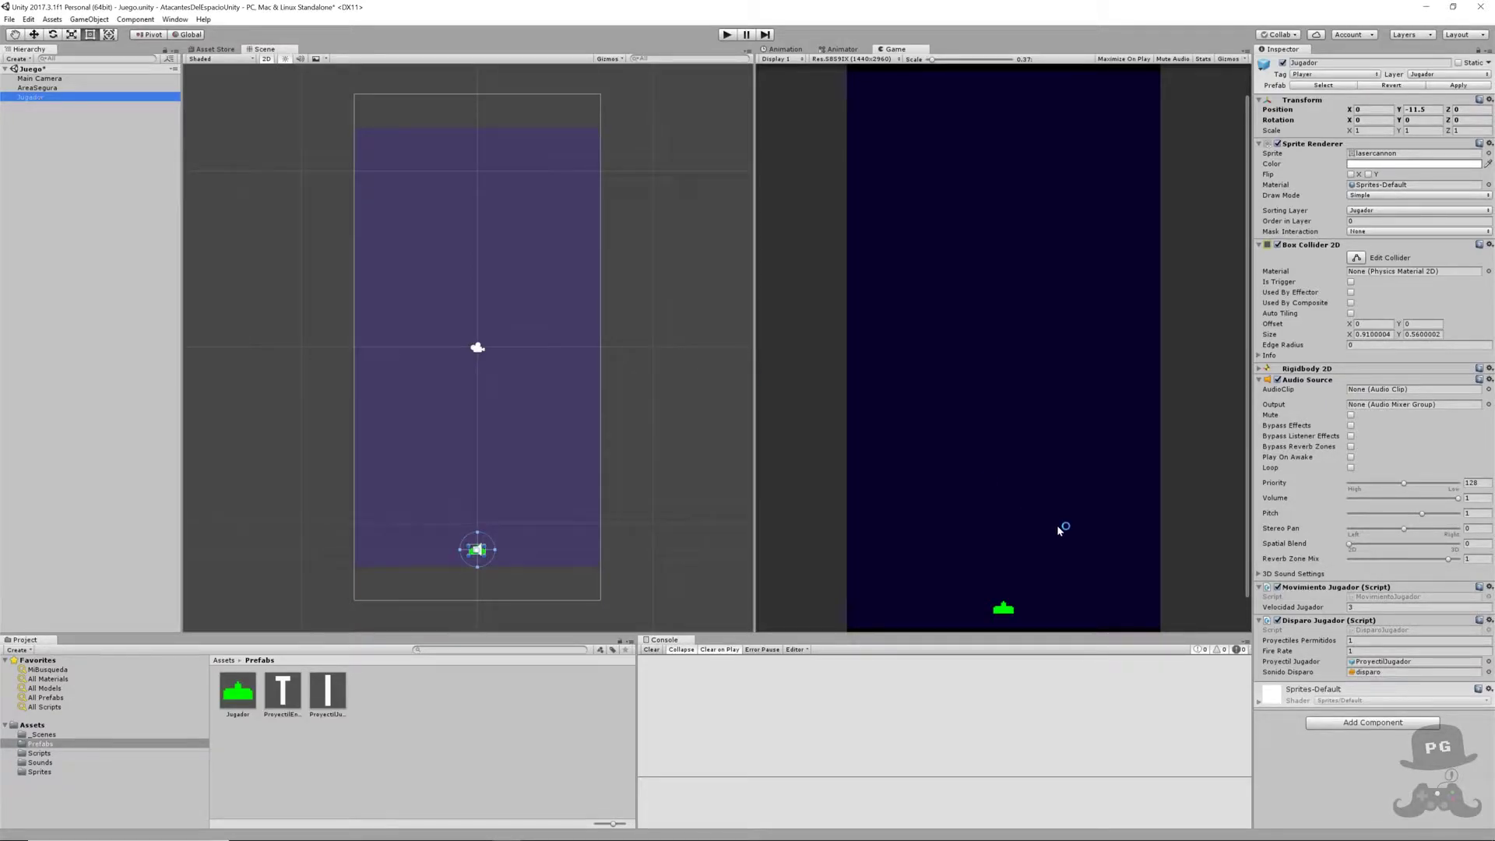
{"action": "left_click", "coordinate": [1355, 640]}
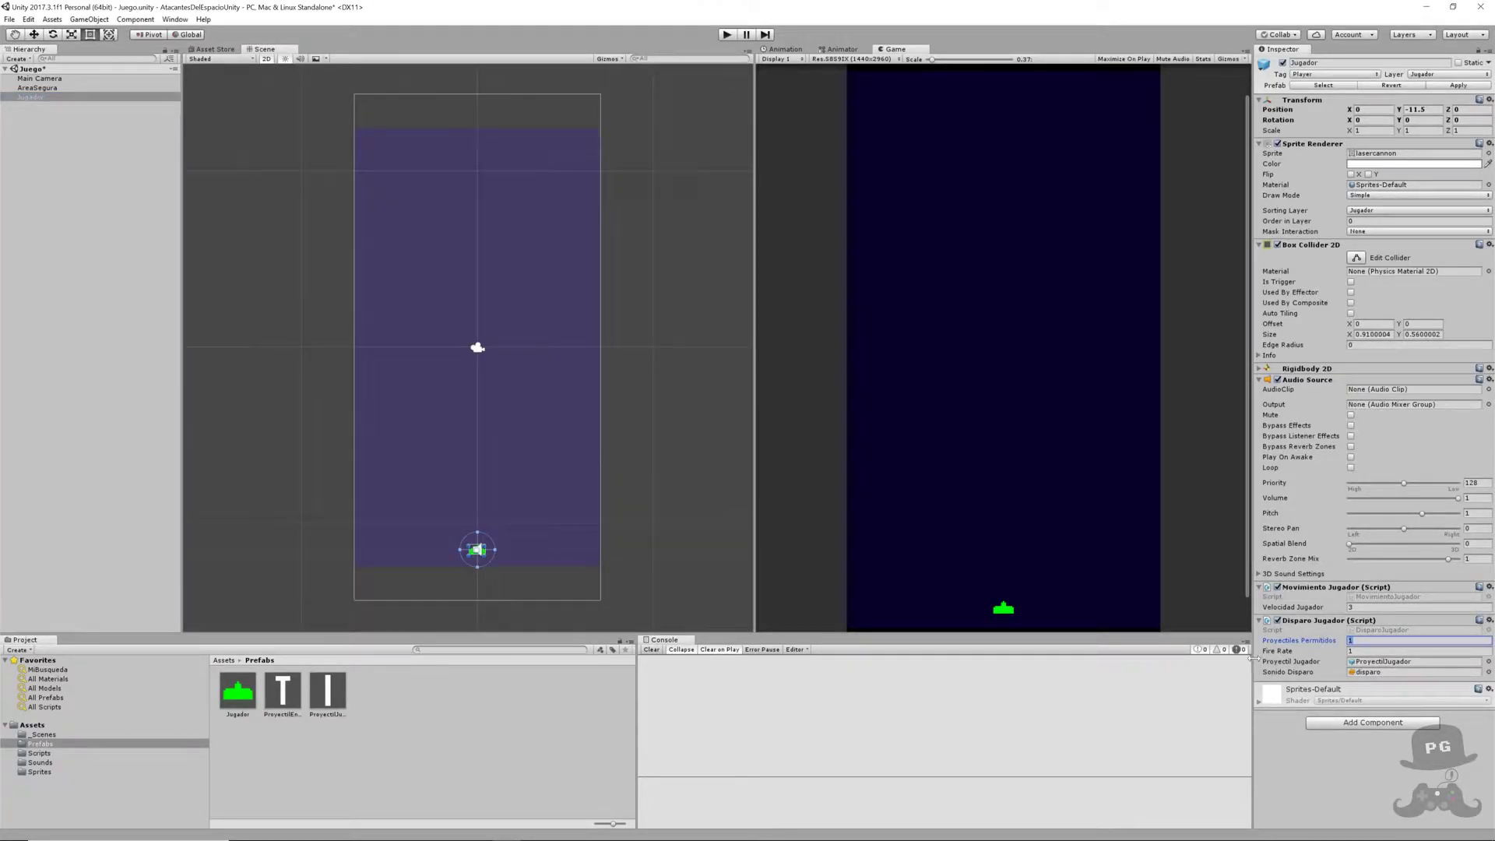
{"action": "type", "text": "2"}
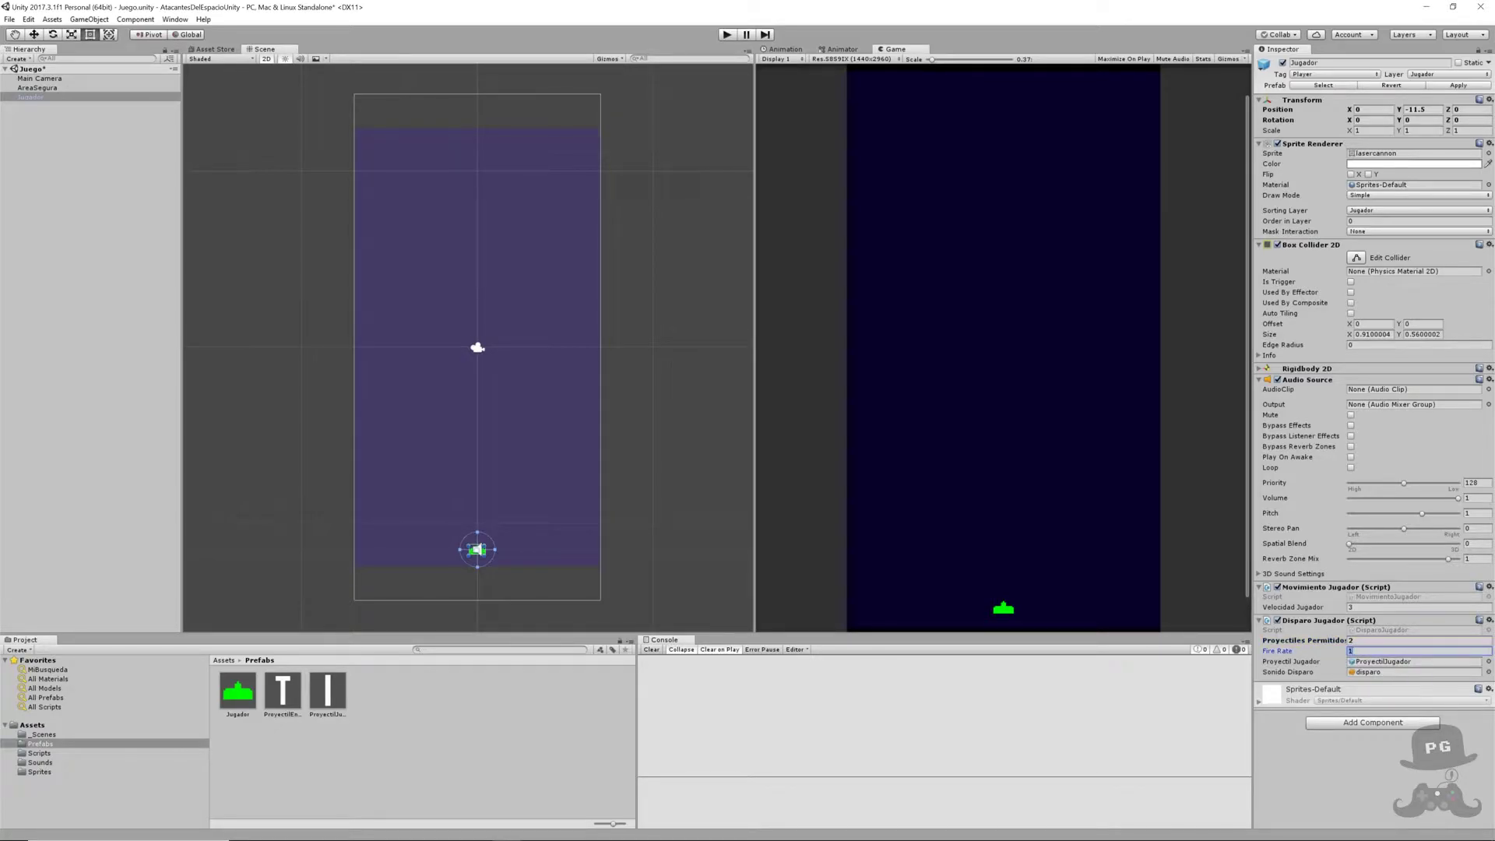
- Test firing two projectiles at once, then open DisparoJugador.cs from the Inspector
{"action": "left_click", "coordinate": [727, 35]}
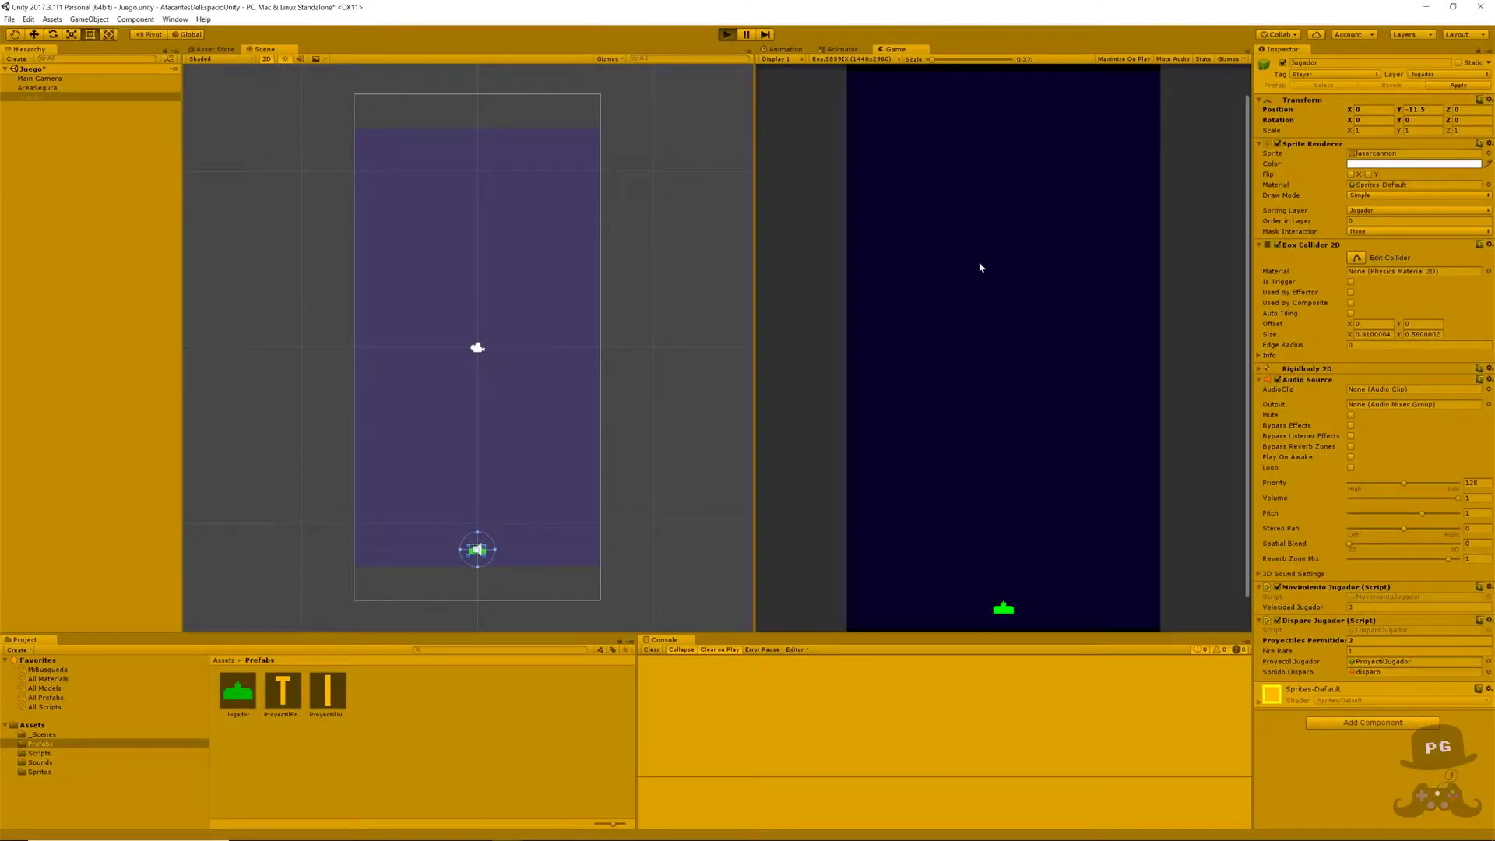
{"action": "key", "text": "space"}
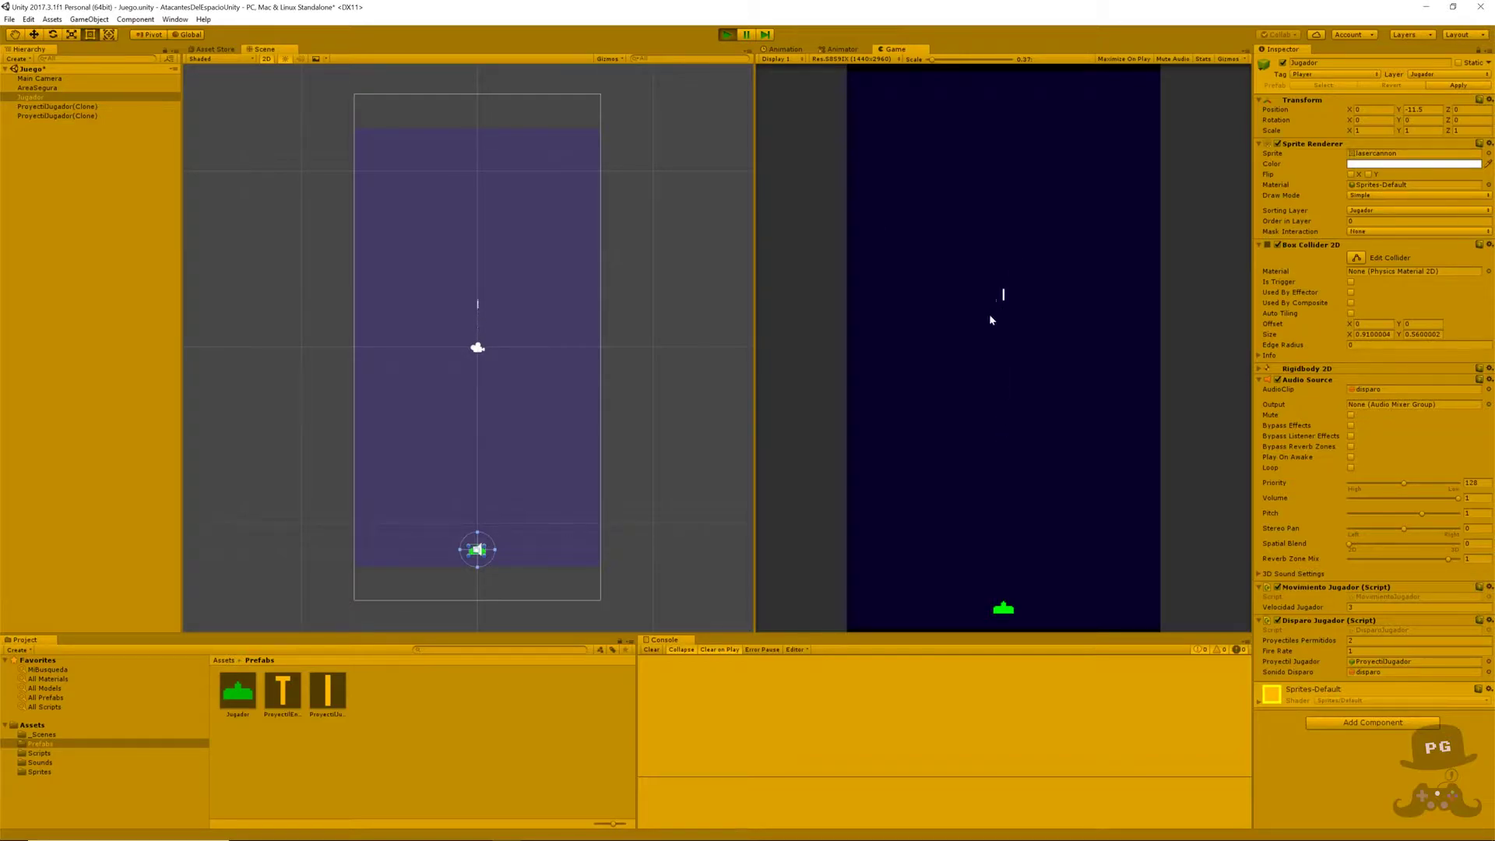
{"action": "left_click", "coordinate": [728, 35]}
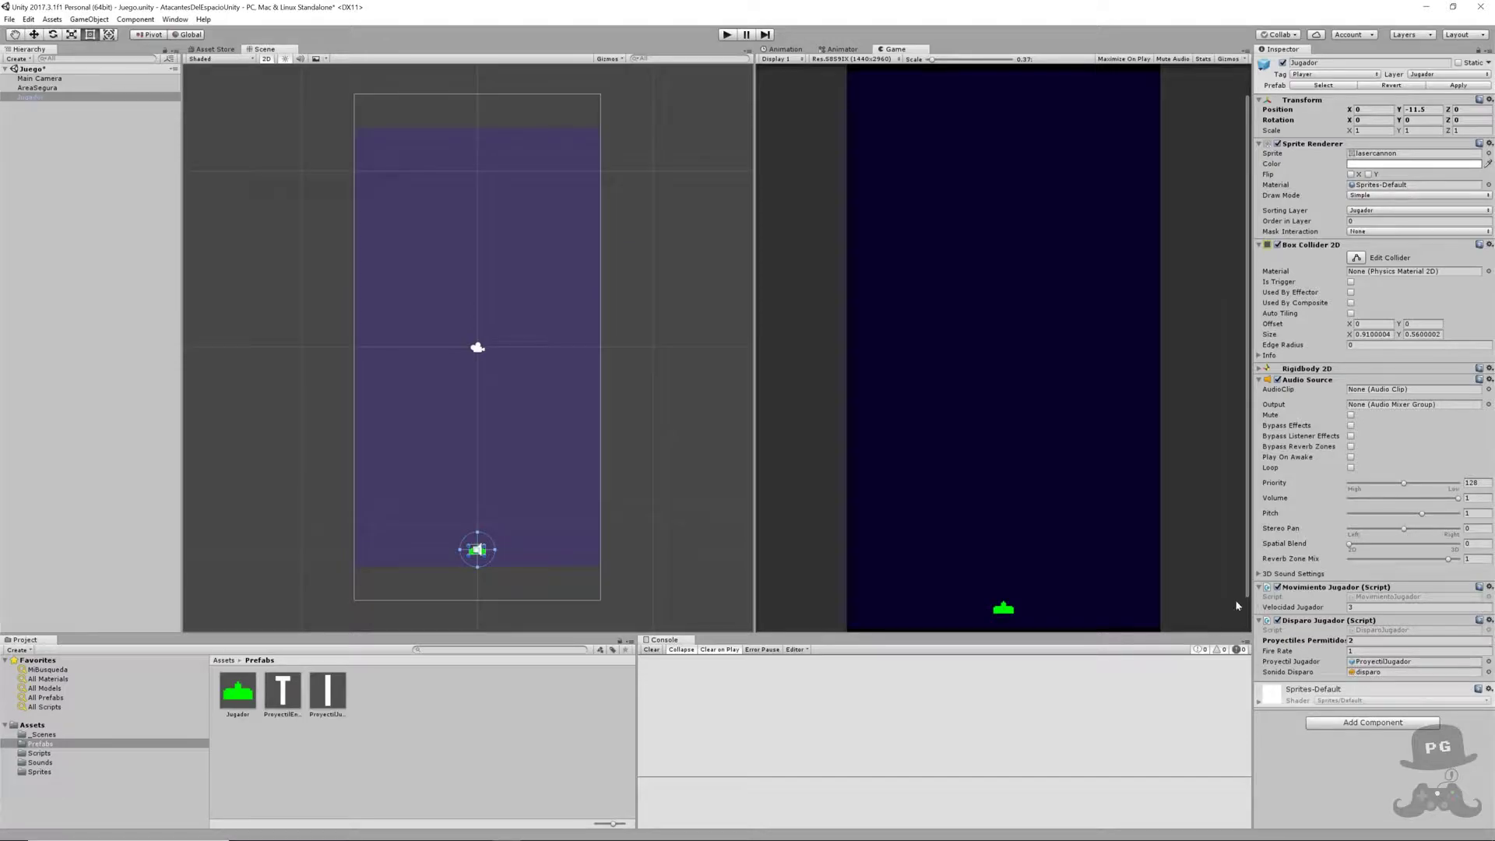
{"action": "double_click", "coordinate": [1386, 629]}
{"action": "scroll", "coordinate": [273, 506], "scroll_direction": "up", "scroll_amount": 3}
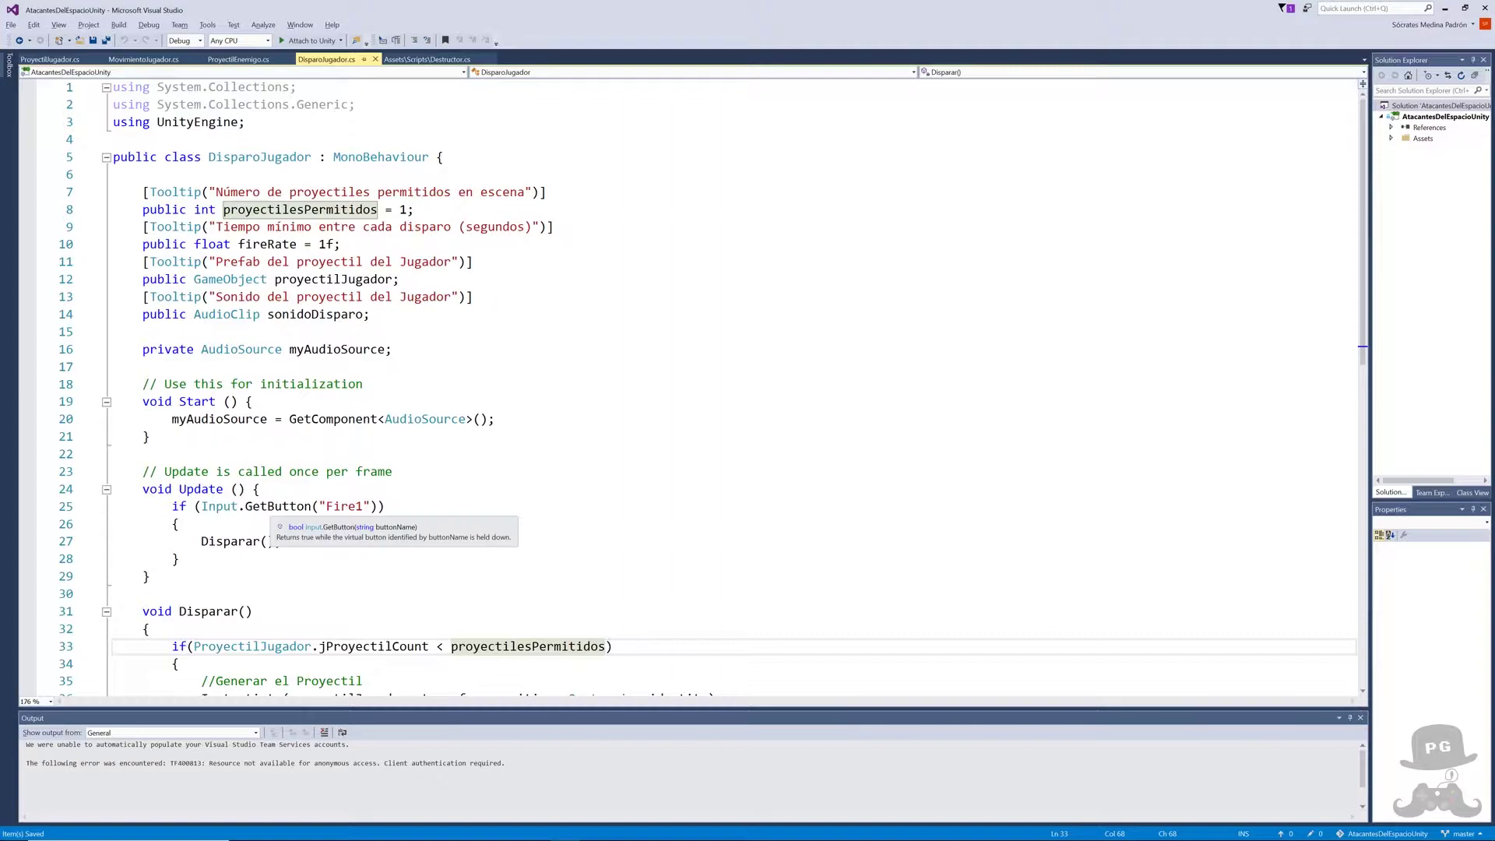
- Add a commented 'private bool sePuedeDisparar = true;' field controlling shot frequency
{"action": "left_click", "coordinate": [142, 332]}
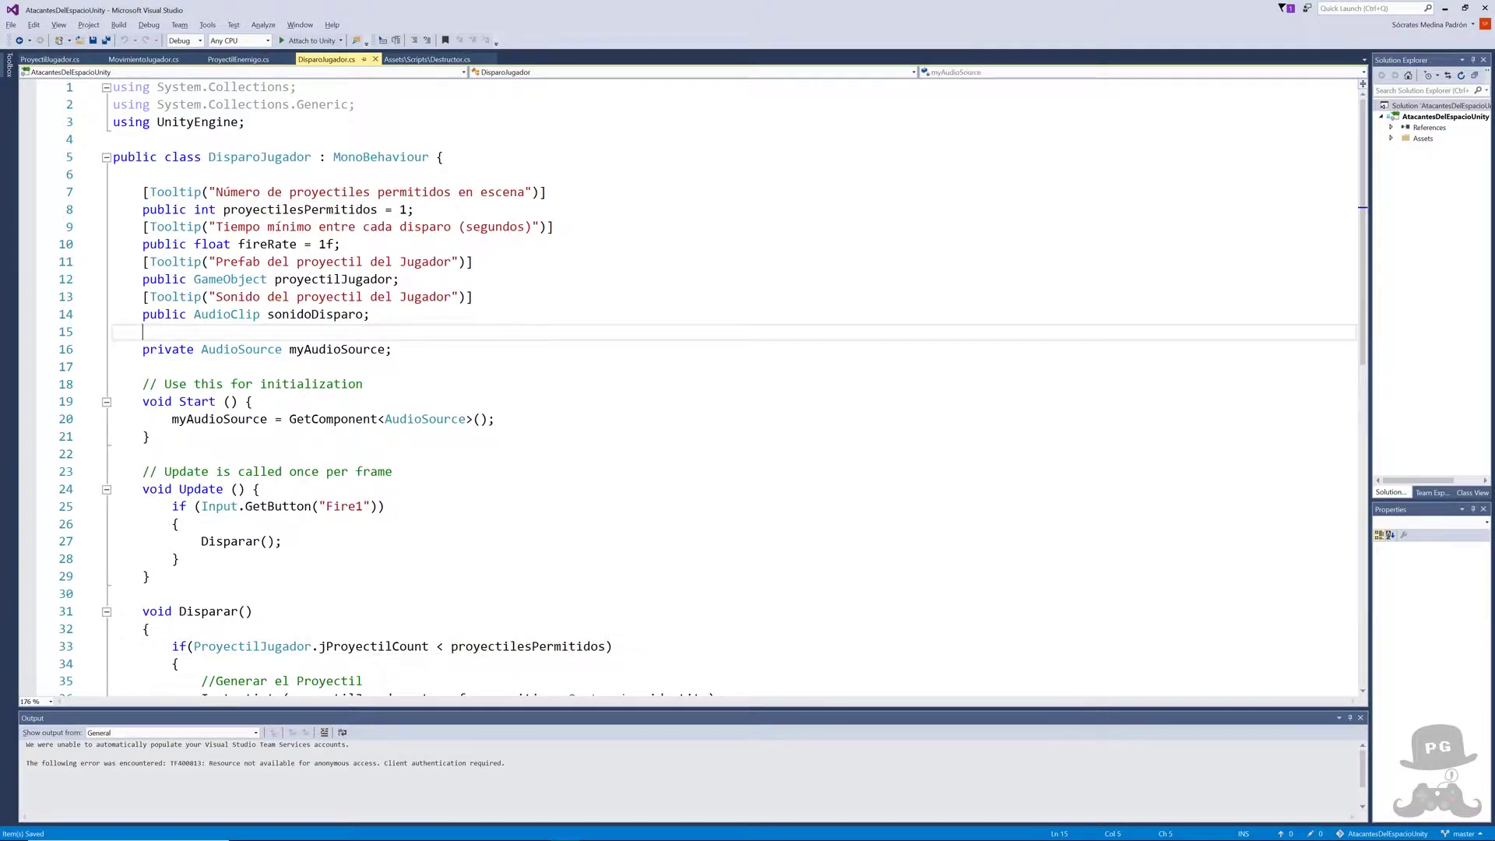
{"action": "key", "text": "Return"}
{"action": "type", "text": "/"}
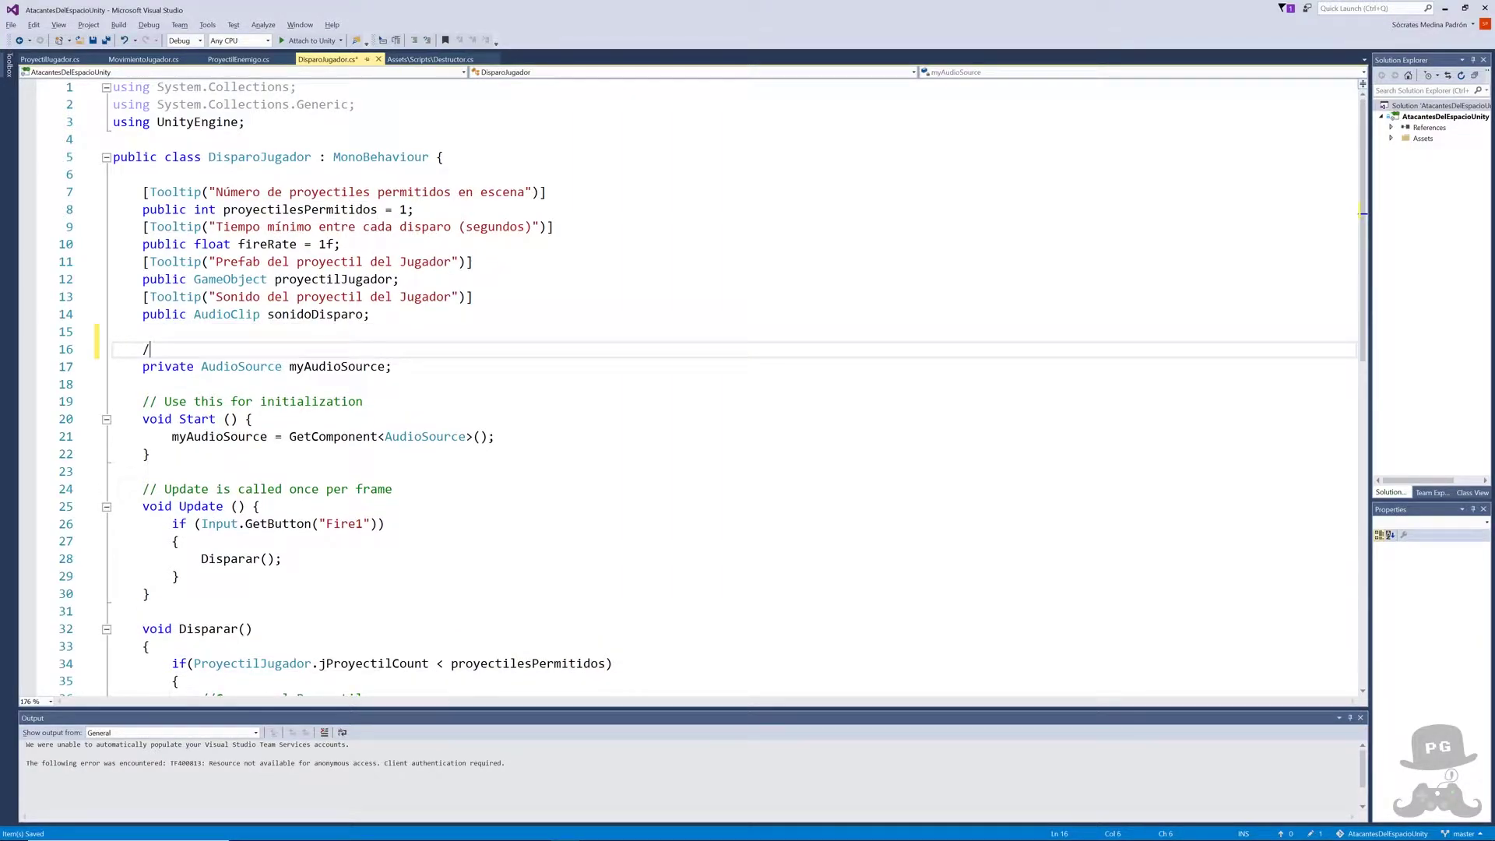
{"action": "type", "text": "/"}
{"action": "type", "text": "Esta v"}
{"action": "type", "text": "ariable cont"}
{"action": "type", "text": "rola "}
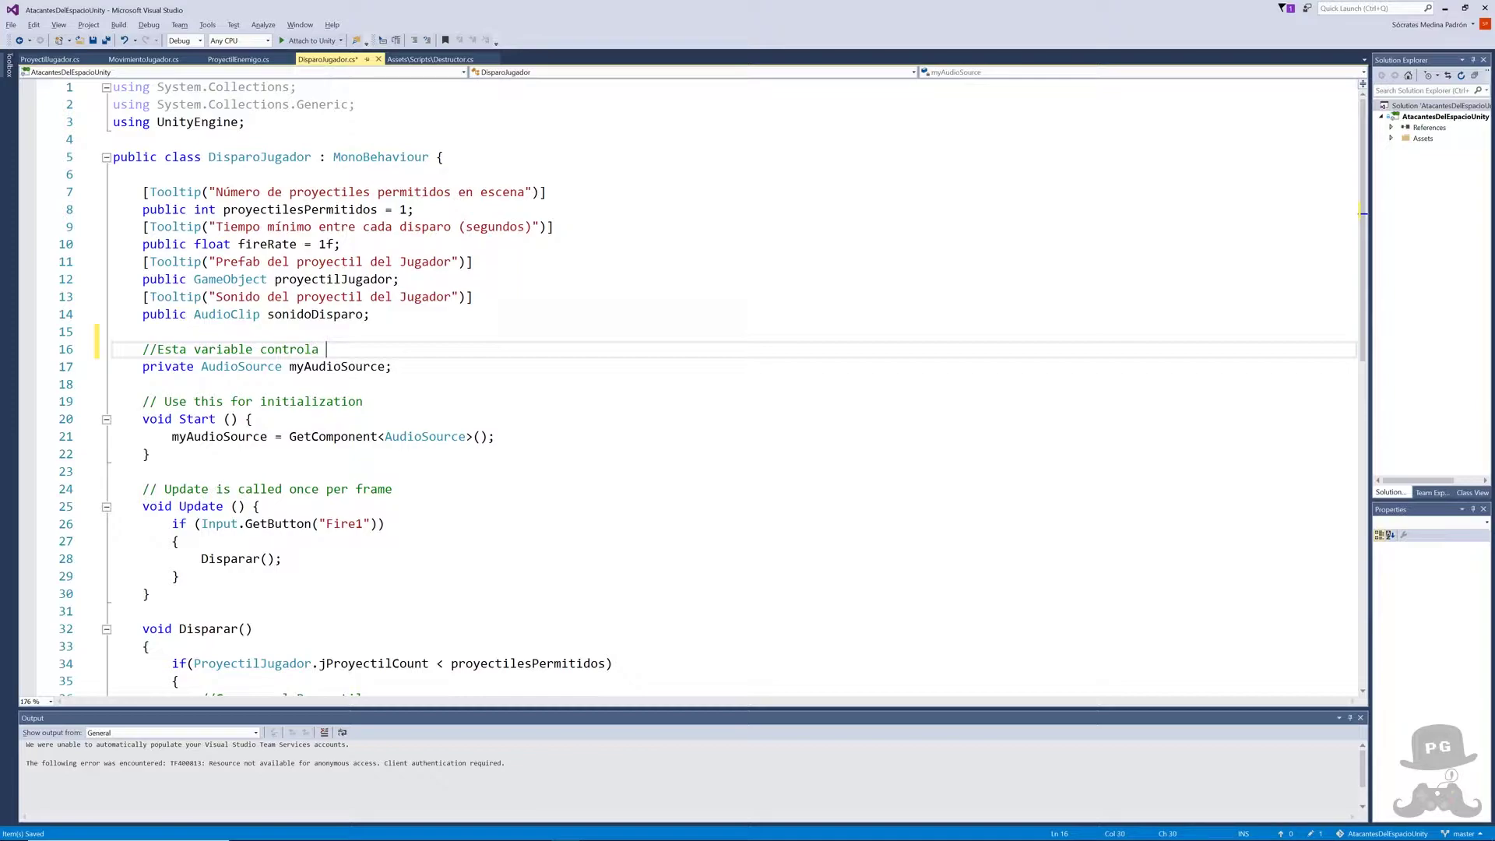
{"action": "type", "text": "la frecuen"}
{"action": "type", "text": "cia de d"}
{"action": "key", "text": "BackSpace"}
{"action": "key", "text": "BackSpace"}
{"action": "type", "text": "du"}
{"action": "key", "text": "BackSpace"}
{"action": "key", "text": "BackSpace"}
{"action": "type", "text": "disparo"}
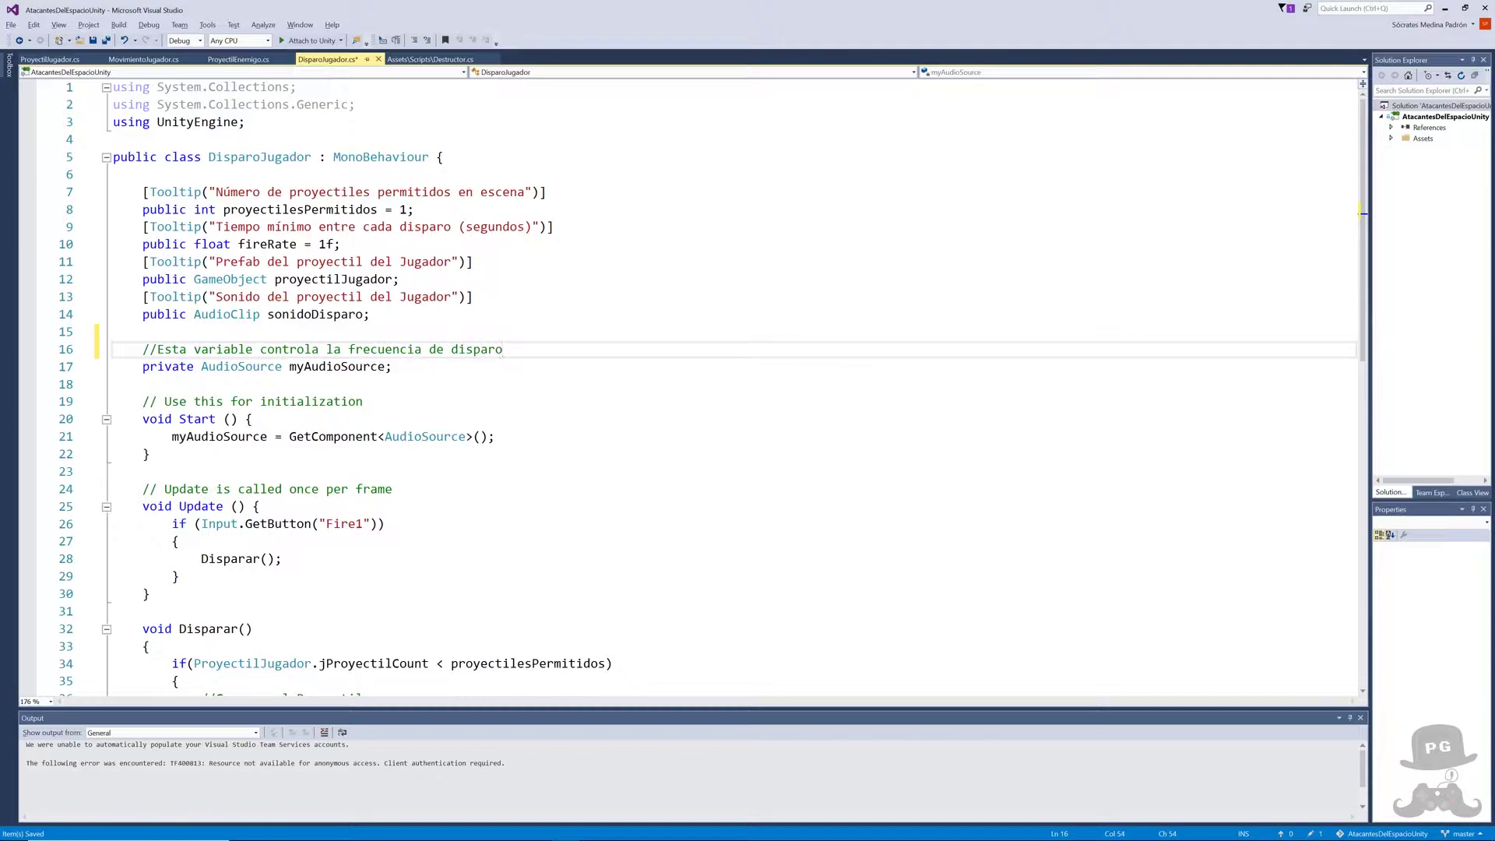
{"action": "key", "text": "Return"}
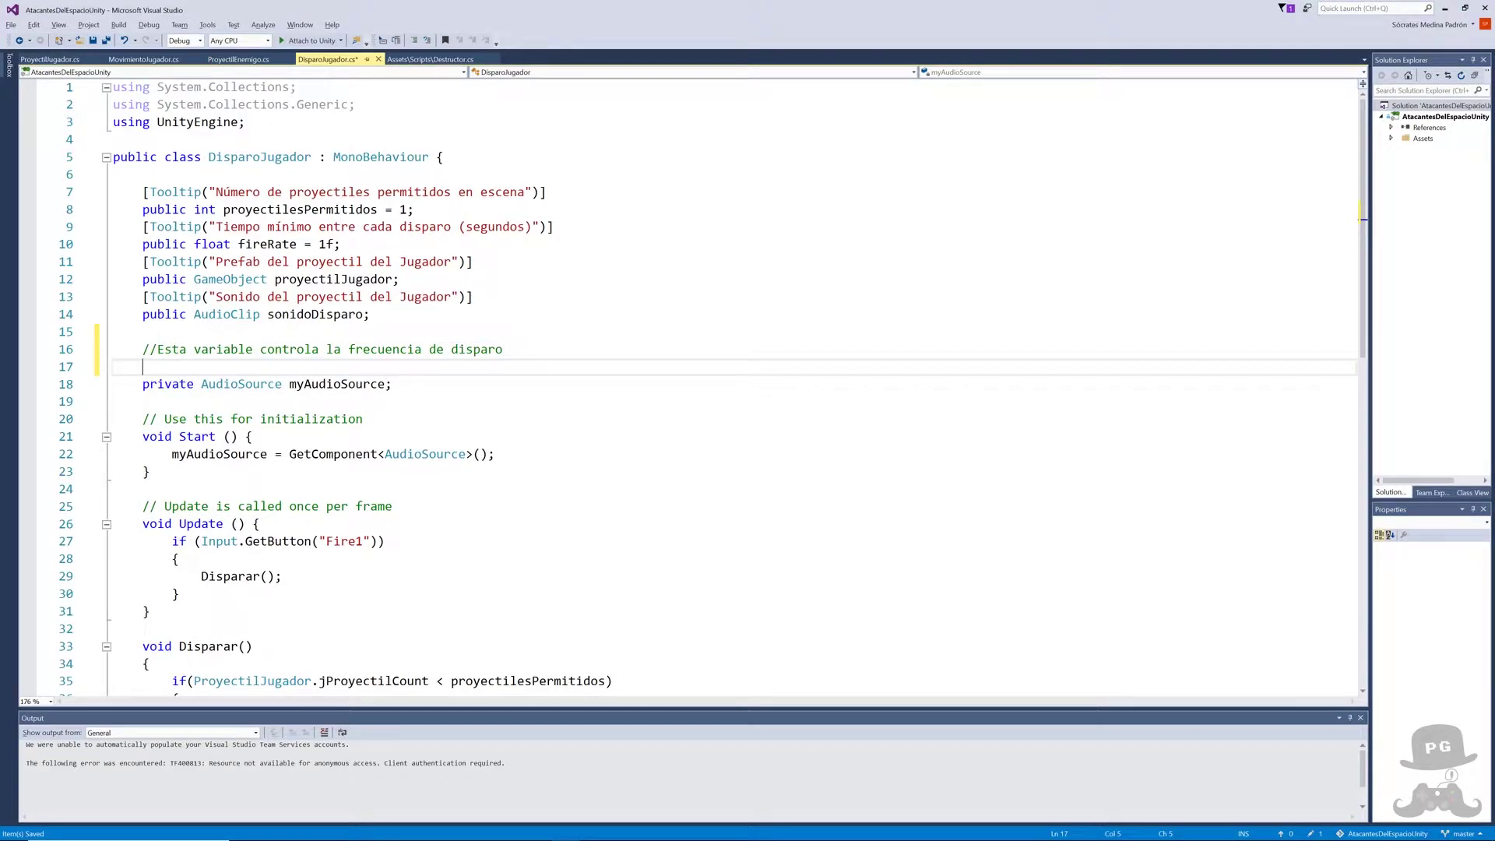
{"action": "type", "text": "p"}
{"action": "type", "text": "rivate "}
{"action": "type", "text": "bool "}
{"action": "type", "text": "se"}
{"action": "type", "text": "Puede"}
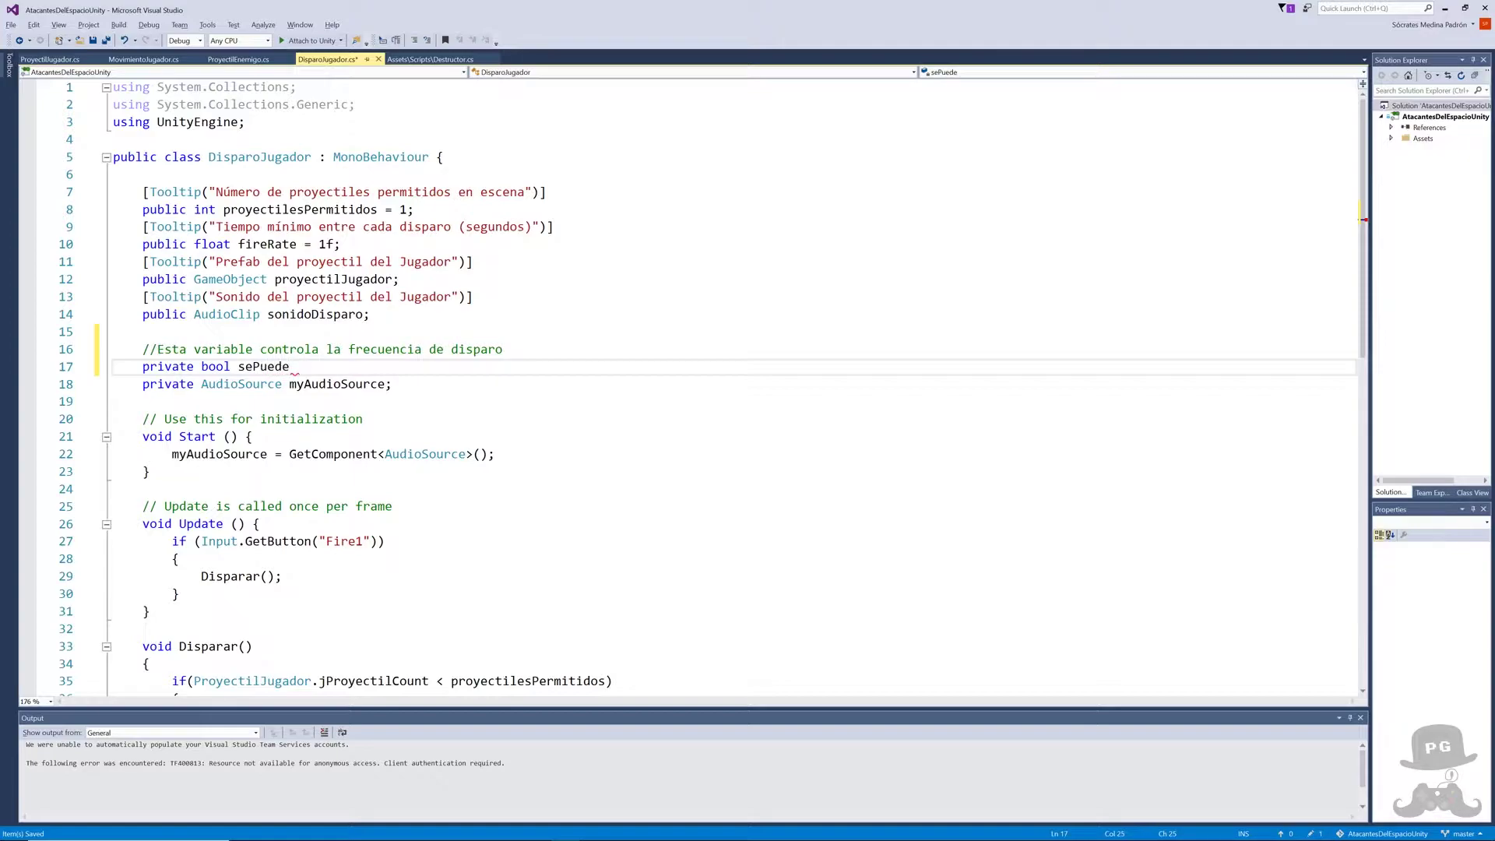
{"action": "type", "text": "Disa"}
{"action": "key", "text": "BackSpace"}
{"action": "type", "text": "par"}
{"action": "type", "text": "ar "}
{"action": "type", "text": "= tr"}
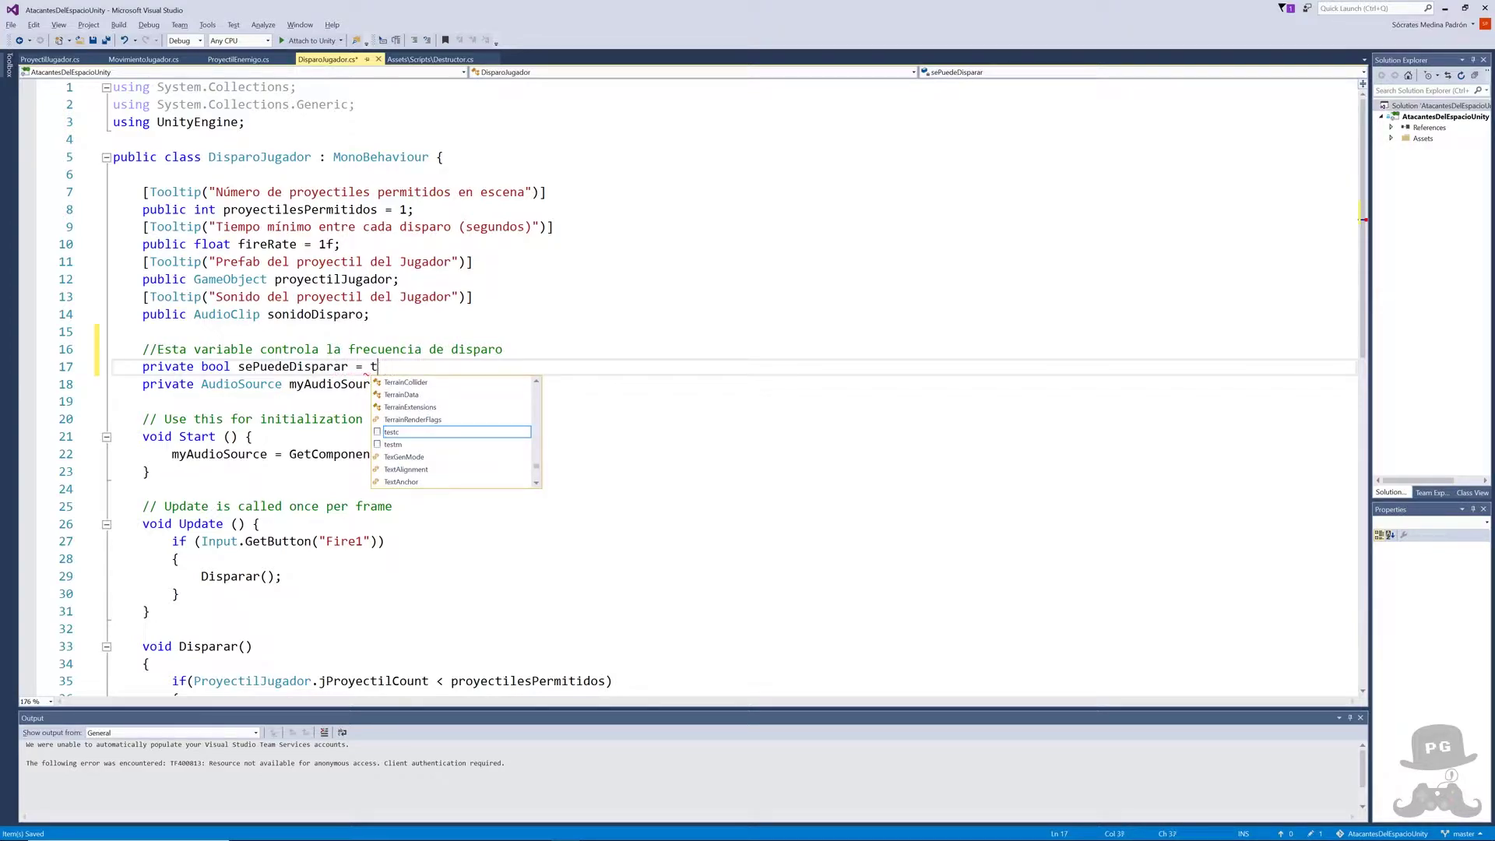
{"action": "type", "text": "ue;"}
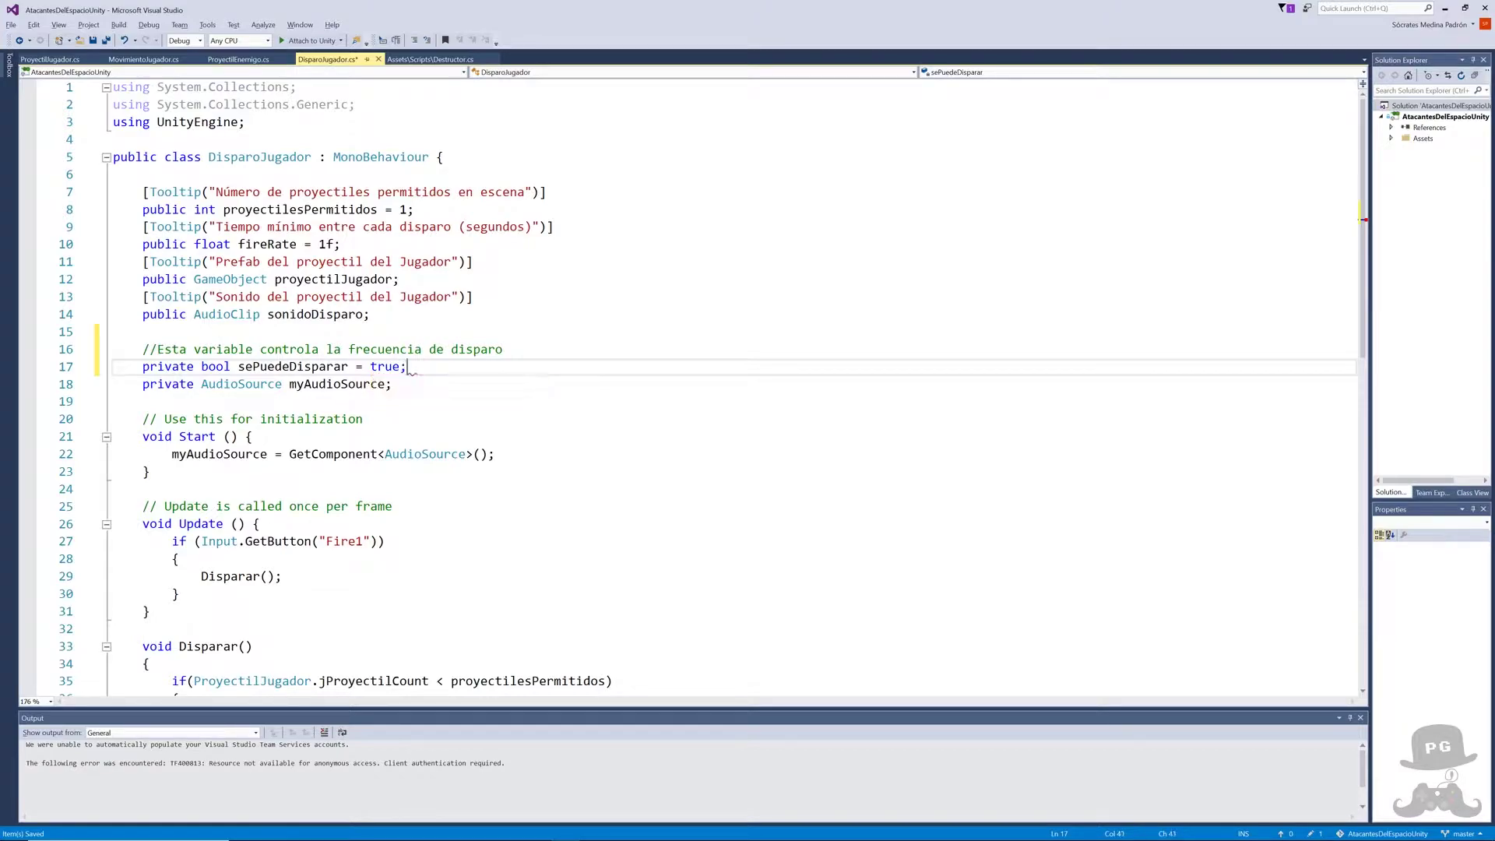
{"action": "key", "text": "Return"}
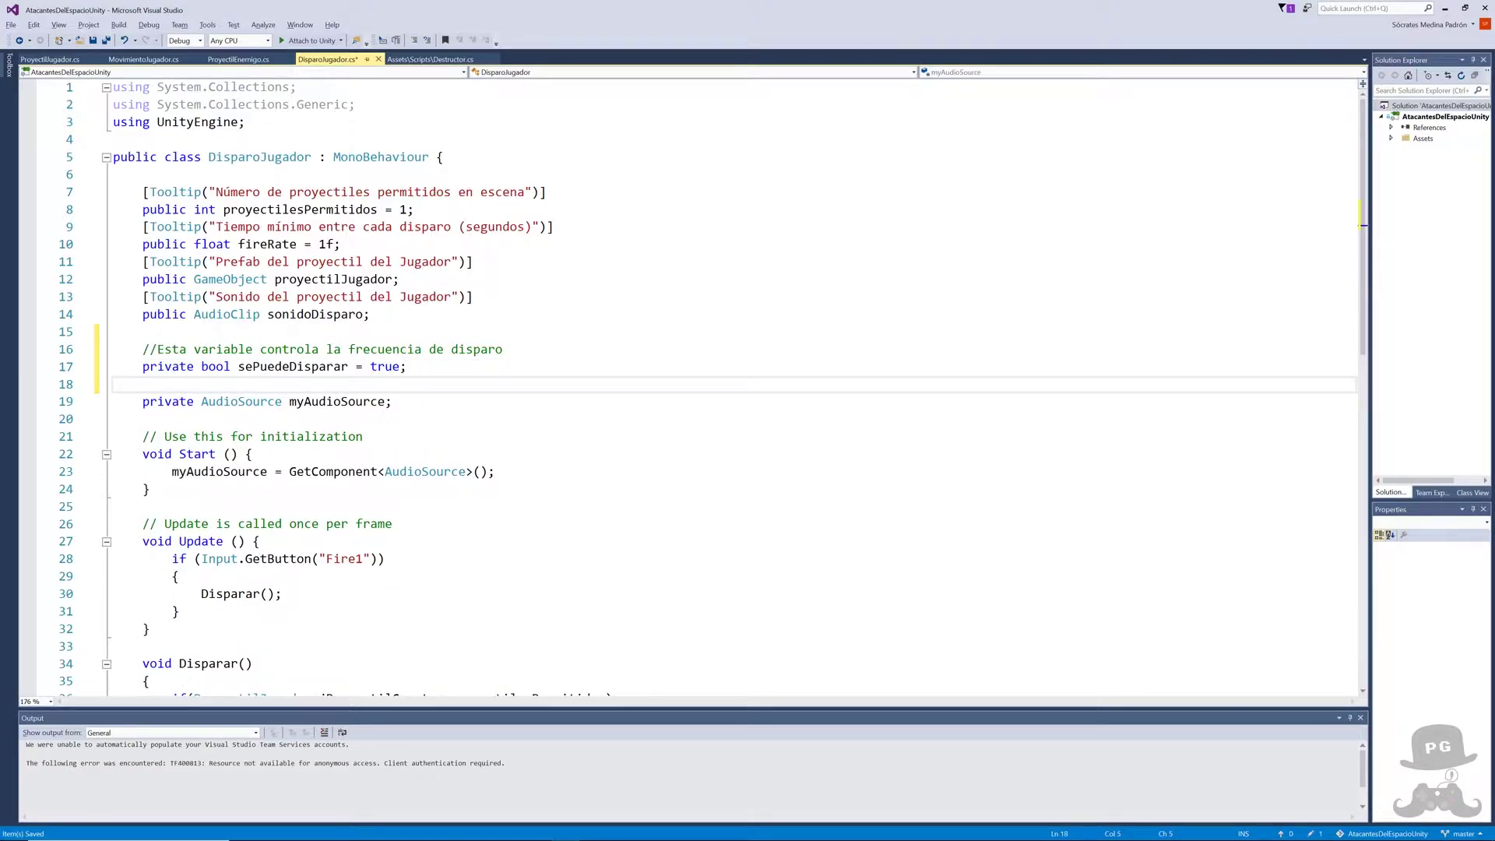
- Add a commented 'private float tiempoUltimoDisparo = 0;' field for time since the last shot
{"action": "type", "text": "//"}
{"action": "type", "text": "Esta varia"}
{"action": "type", "text": "ble se "}
{"action": "type", "text": "utilizará"}
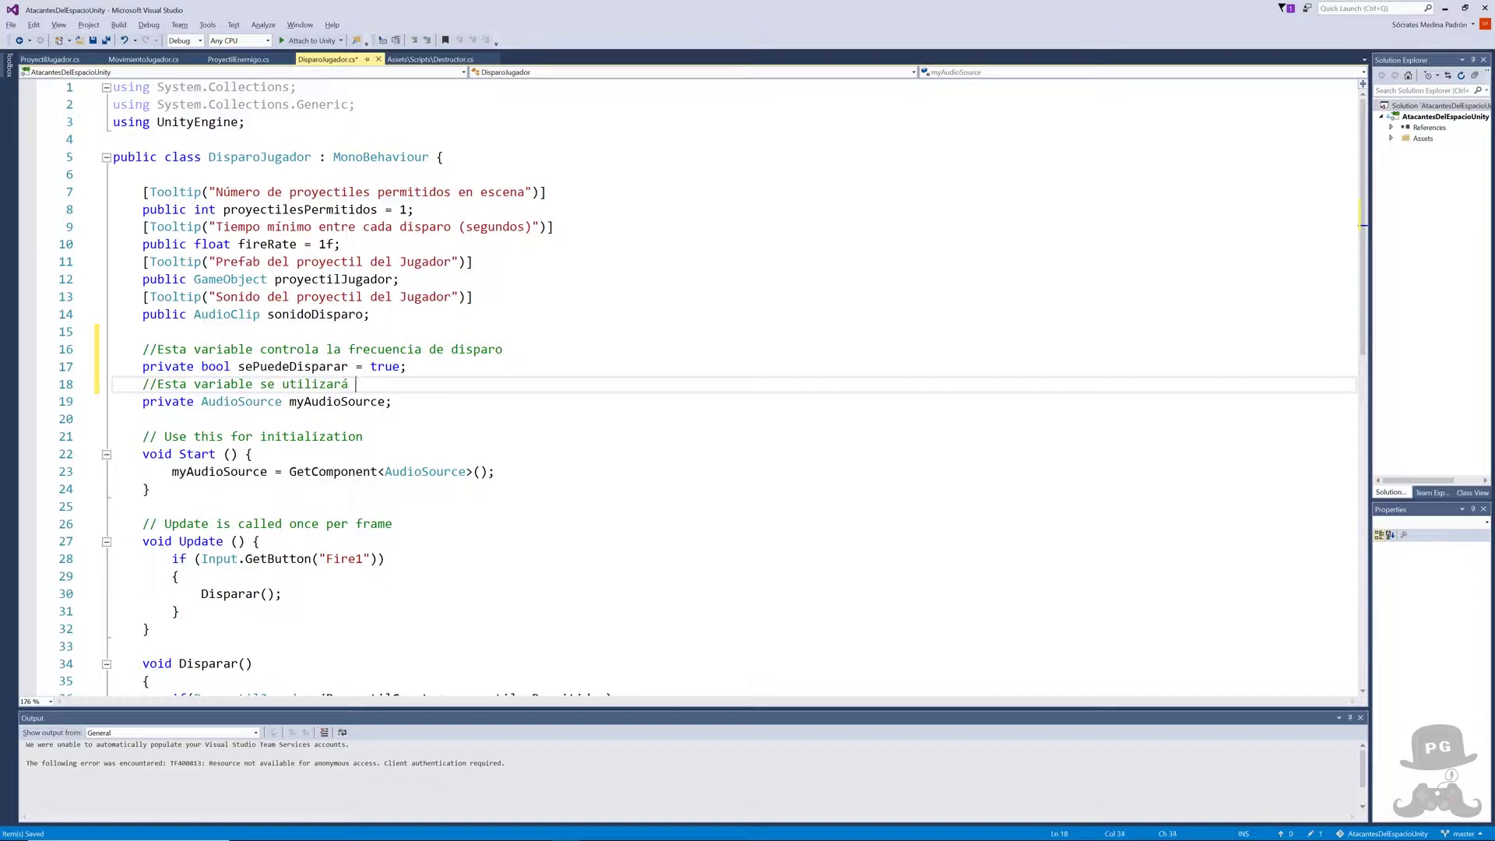
{"action": "type", "text": " para acu"}
{"action": "type", "text": "mular el "}
{"action": "type", "text": "tie"}
{"action": "key", "text": "BackSpace"}
{"action": "key", "text": "BackSpace"}
{"action": "type", "text": "izará para acumular el tiempo "}
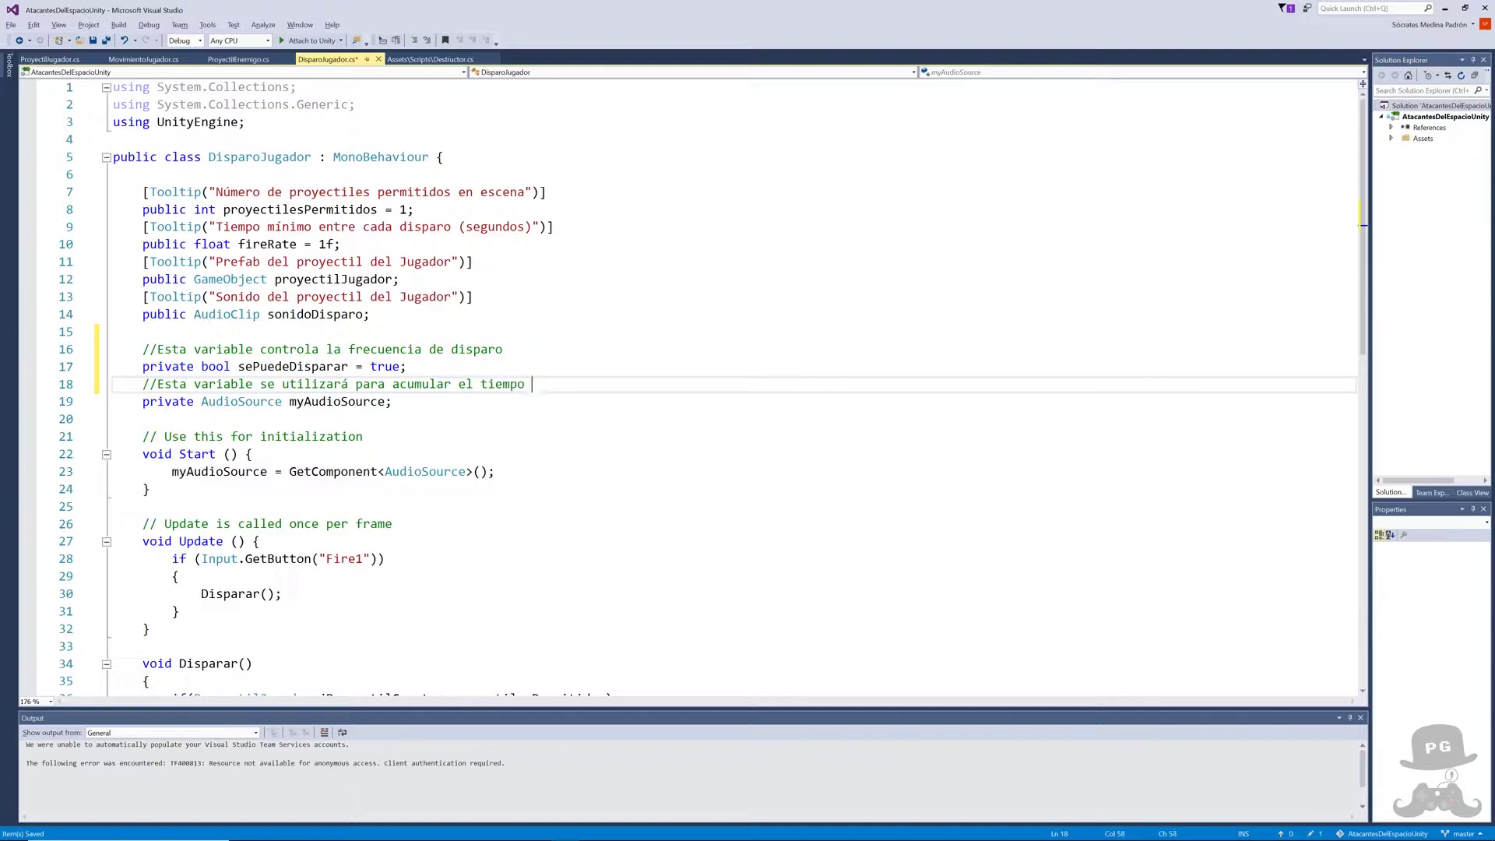
{"action": "type", "text": "desde el úl"}
{"action": "type", "text": "timo dispa"}
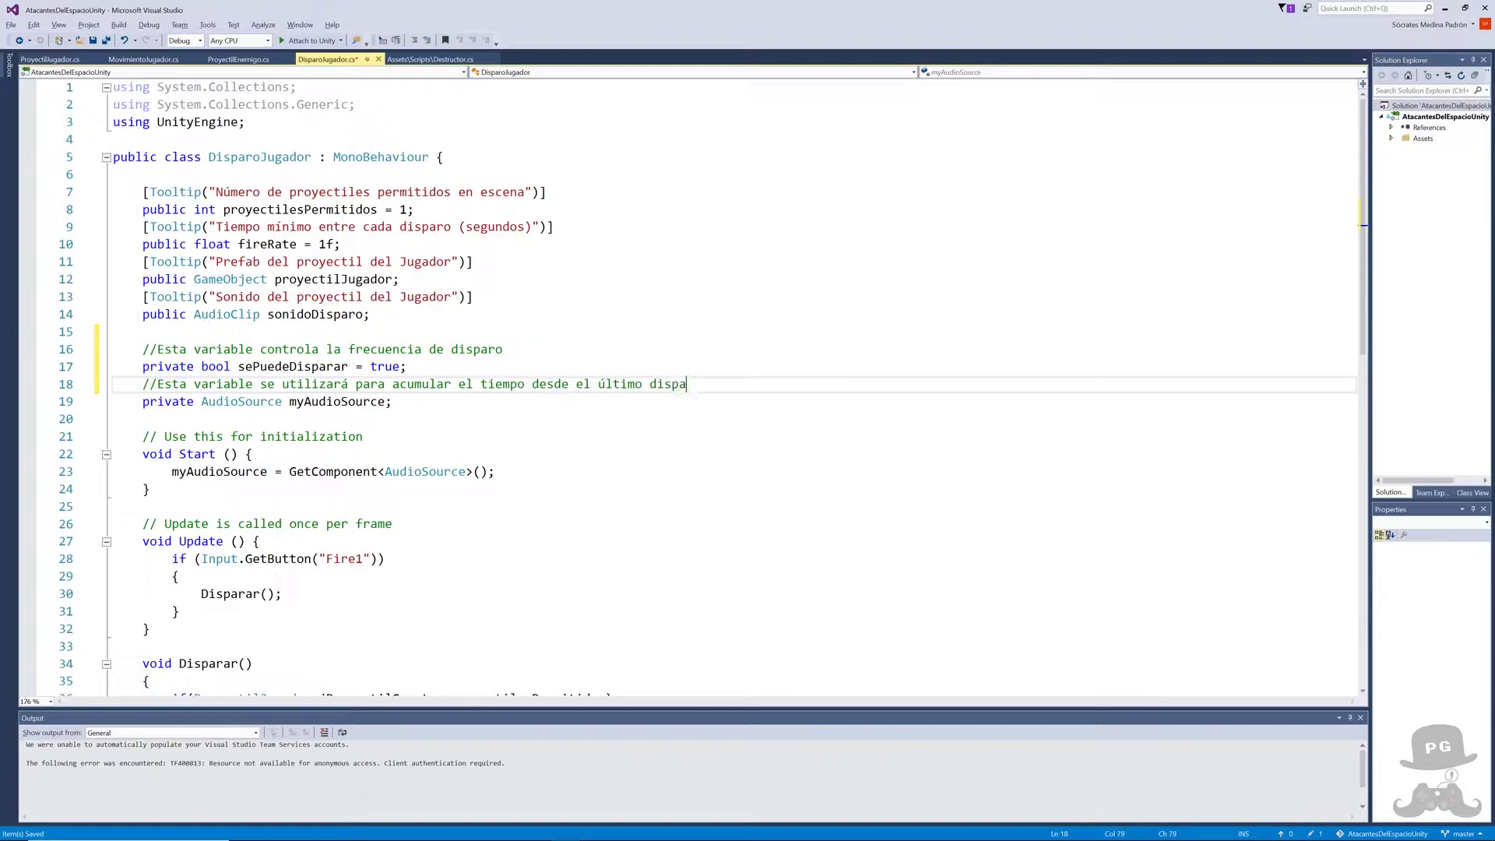
{"action": "type", "text": "ro"}
{"action": "key", "text": "Return"}
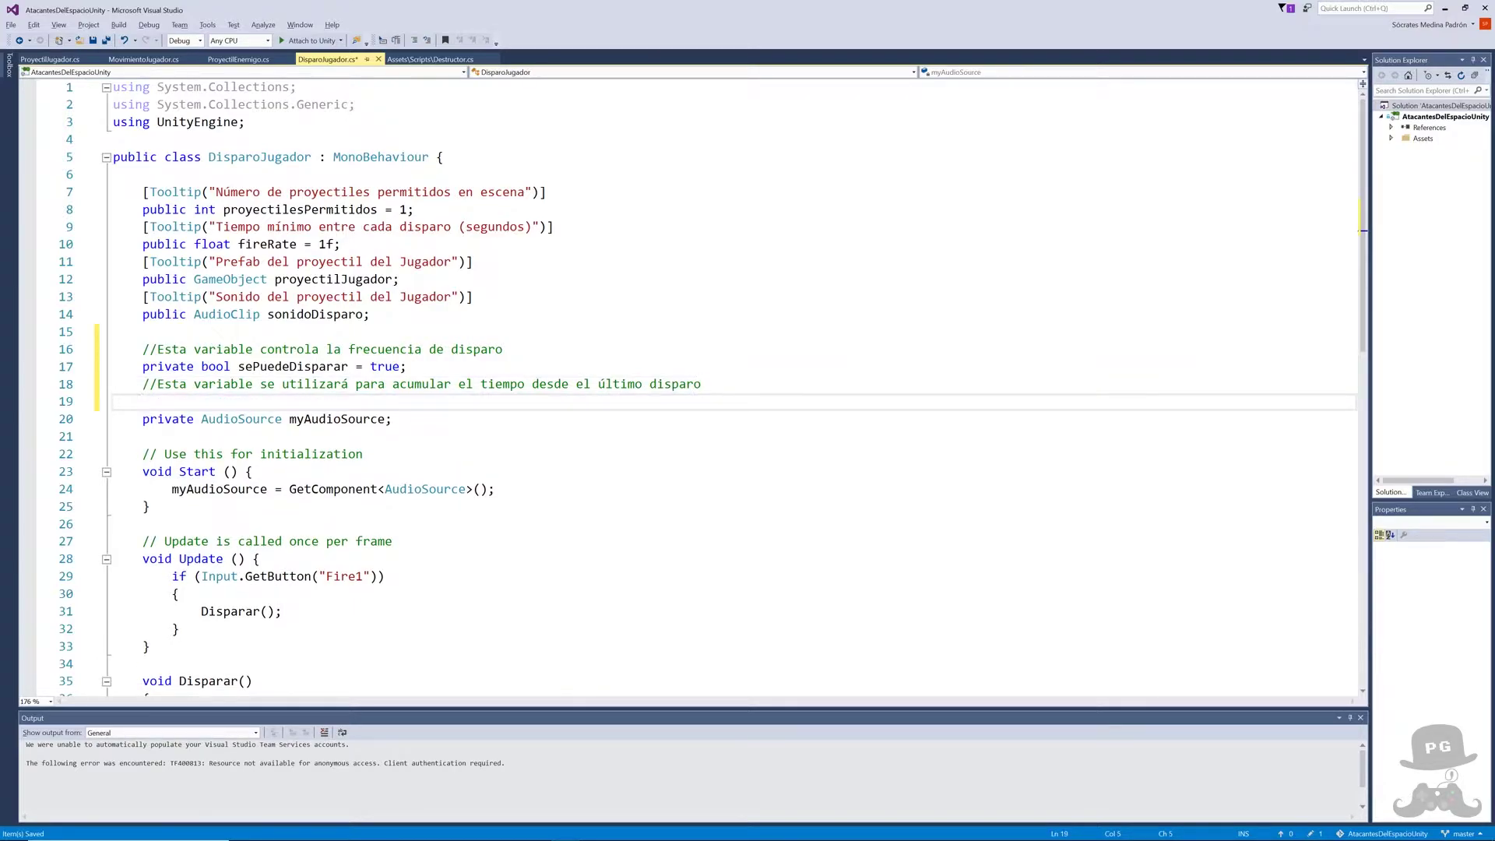
{"action": "type", "text": "private "}
{"action": "type", "text": "float "}
{"action": "type", "text": "tiempo"}
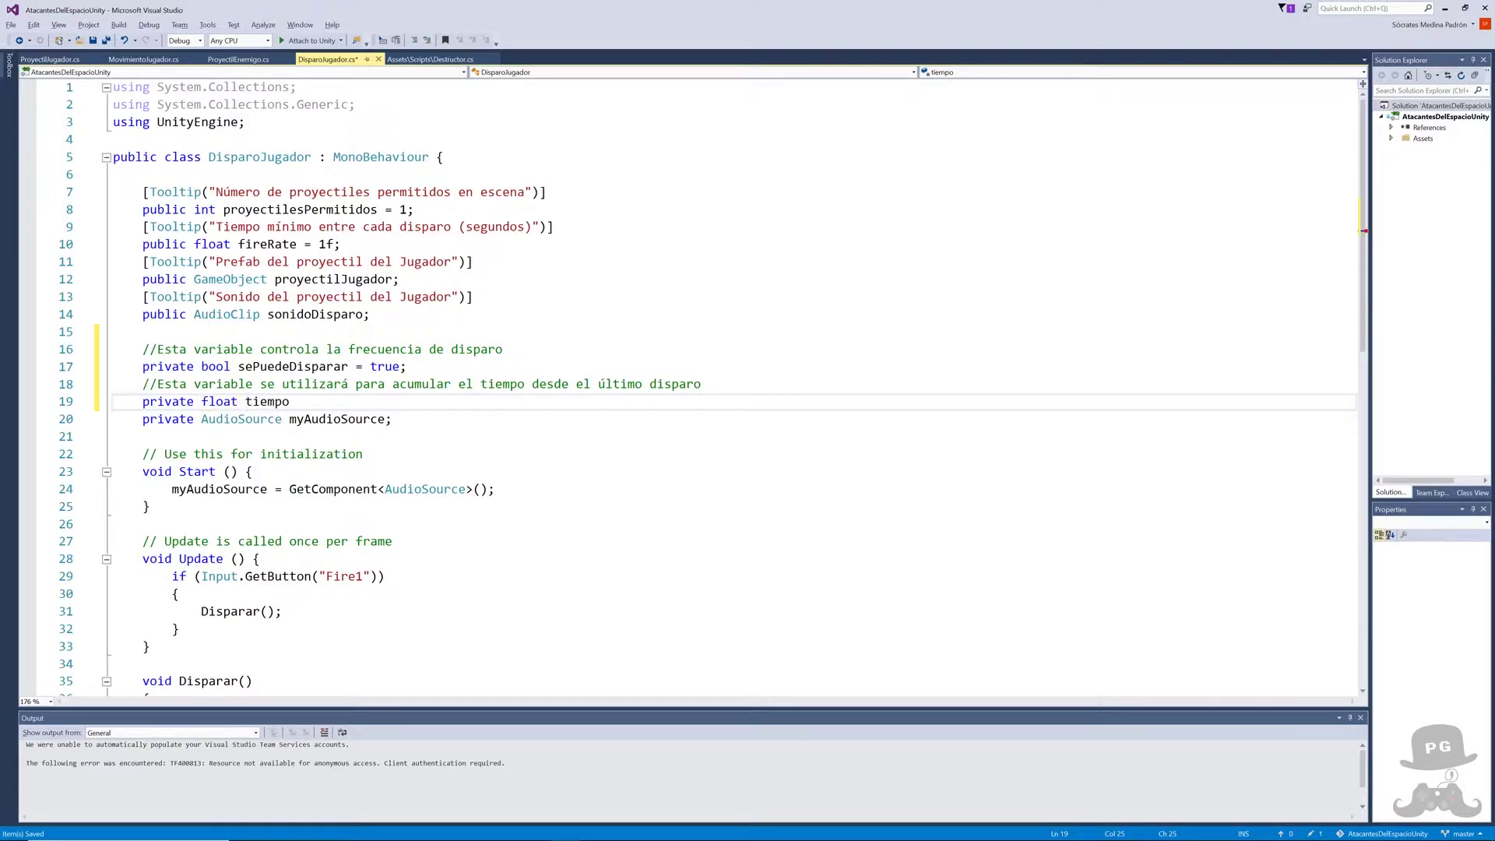
{"action": "type", "text": "u"}
{"action": "key", "text": "BackSpace"}
{"action": "type", "text": "Ult"}
{"action": "type", "text": "imoDisp"}
{"action": "type", "text": "at"}
{"action": "key", "text": "BackSpace"}
{"action": "type", "text": "ro"}
{"action": "type", "text": " = "}
{"action": "type", "text": "0;"}
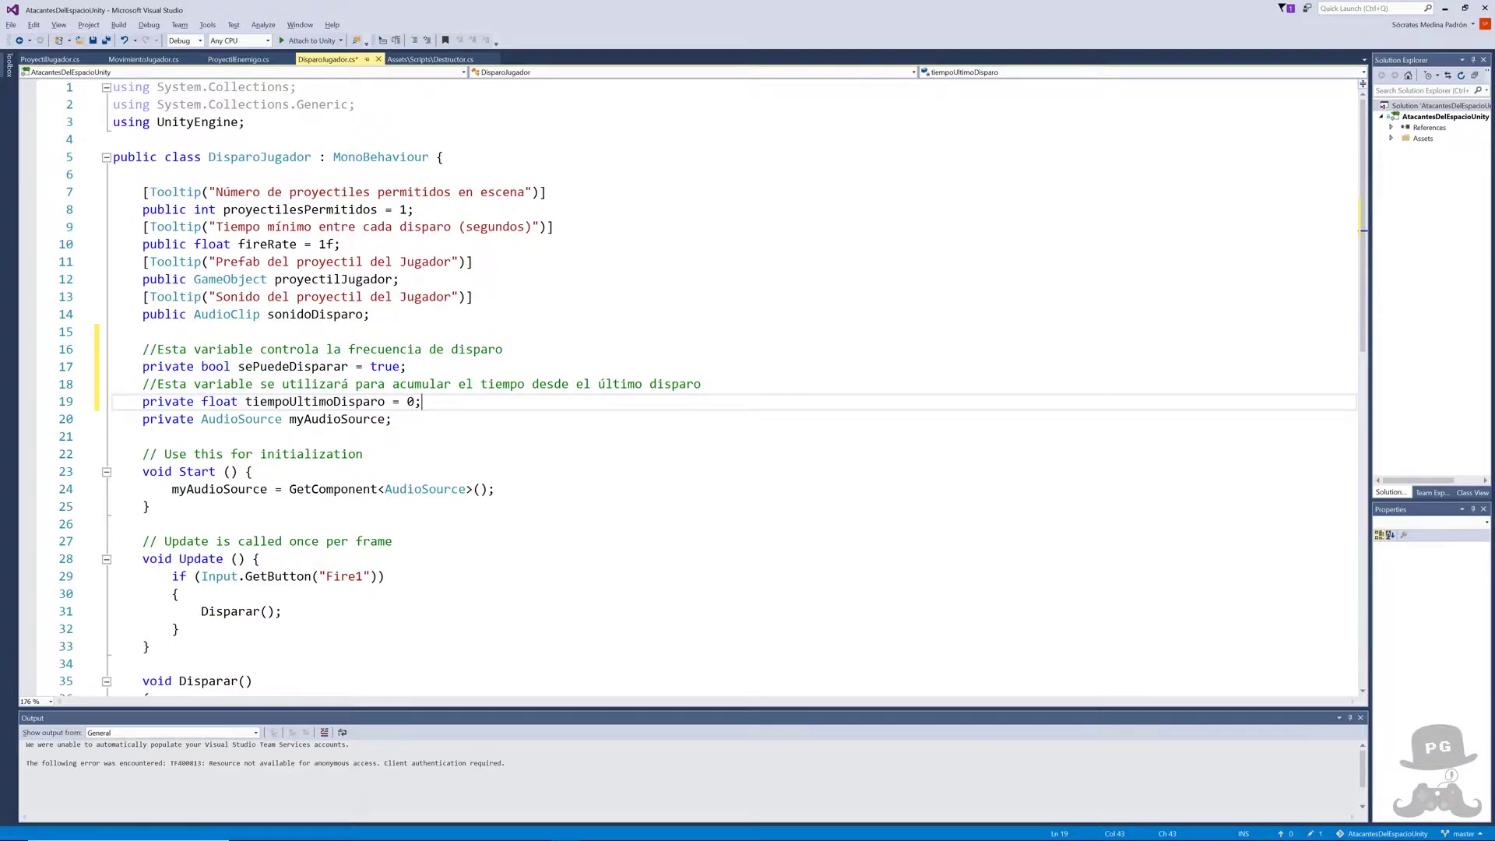
{"action": "key", "text": "Return"}
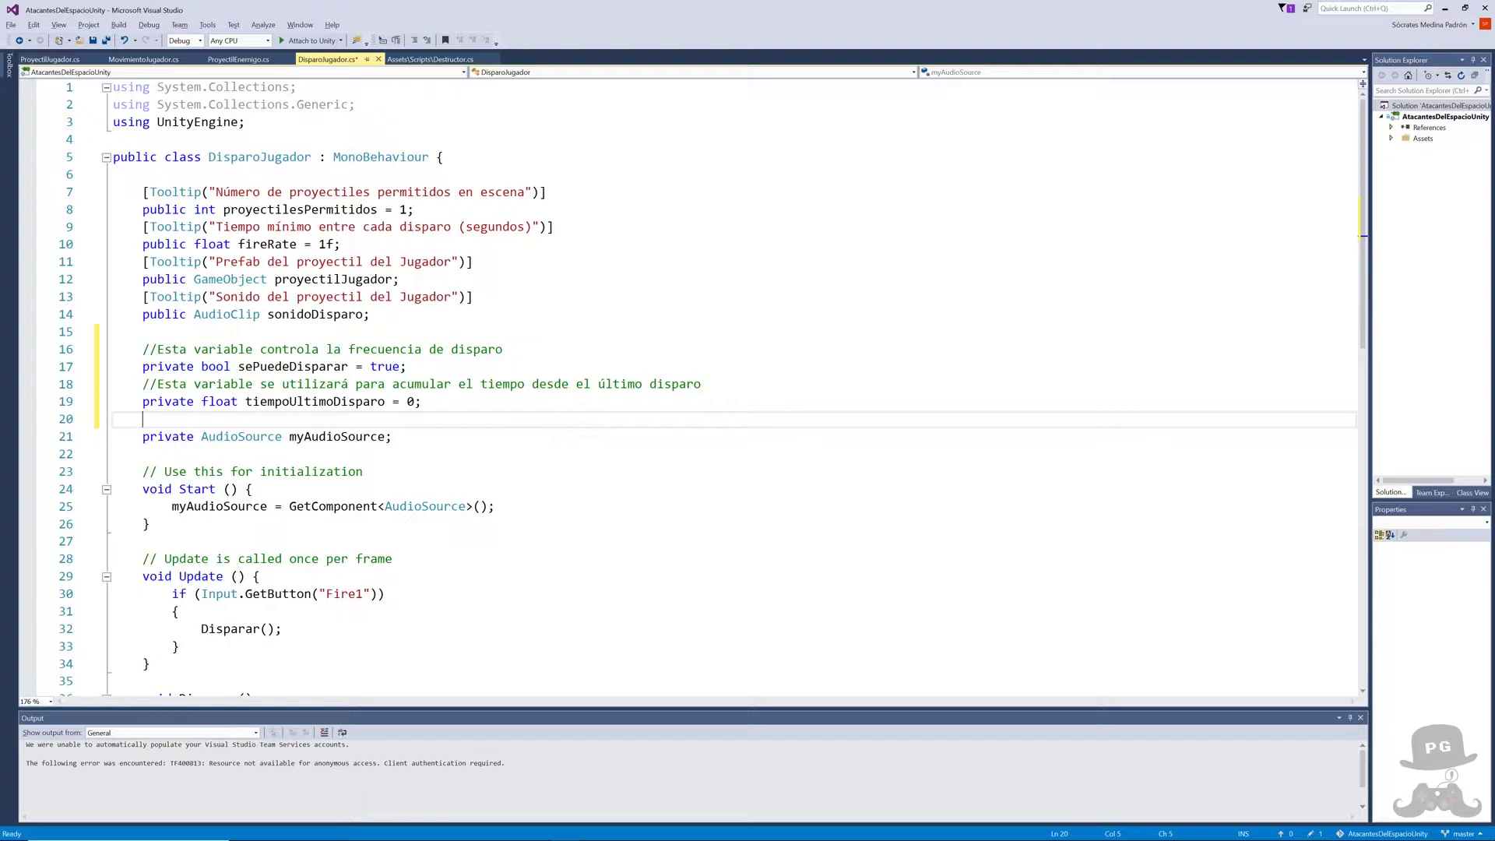
- After reviewing the 1f fireRate field, append '&& sePuedeDisparar' to Update's Fire1 condition
{"action": "left_click", "coordinate": [325, 244]}
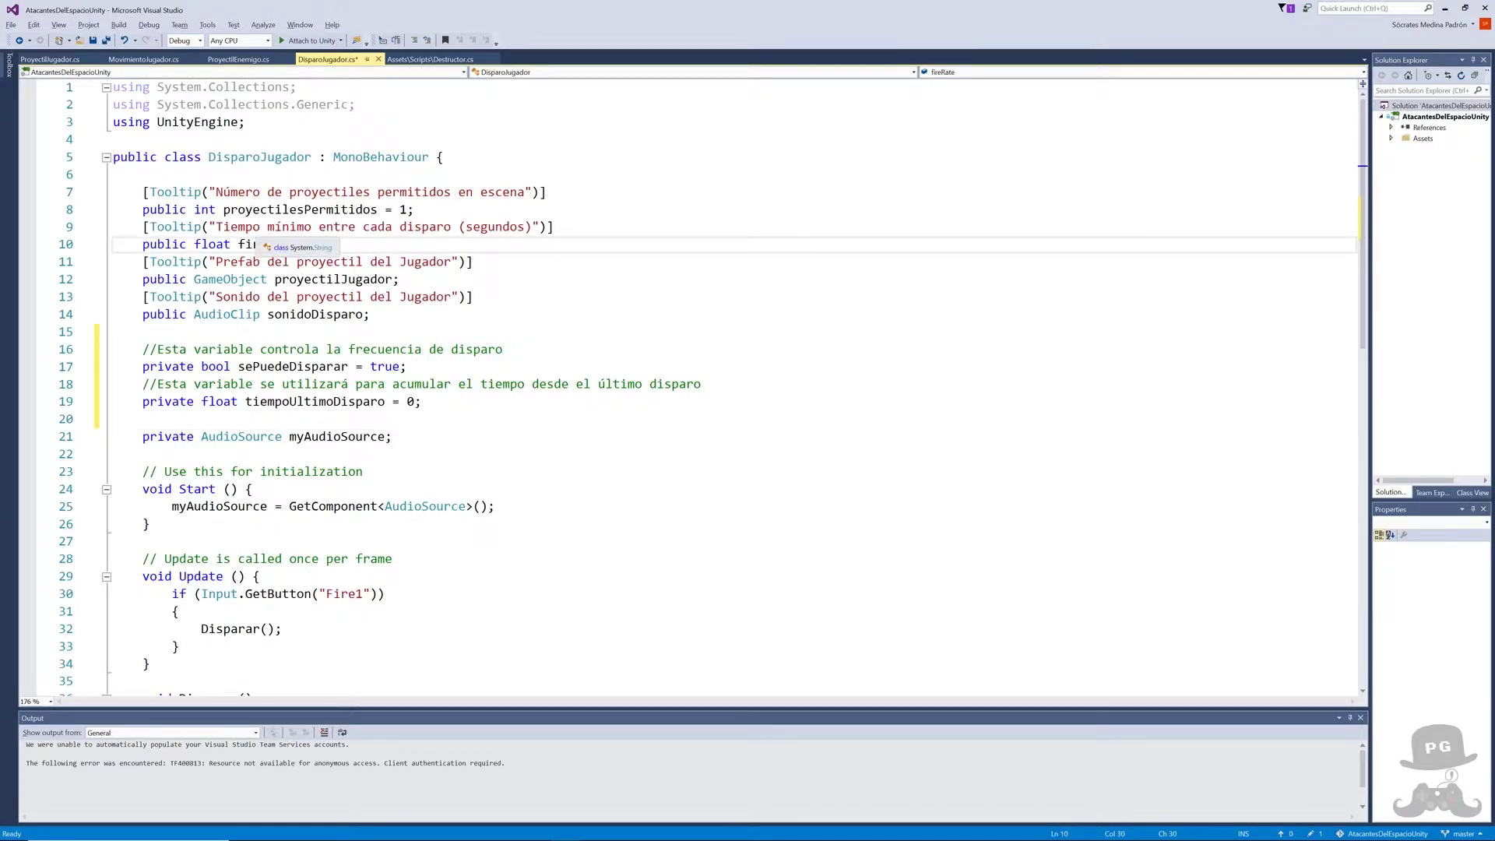
{"action": "left_click", "coordinate": [249, 226]}
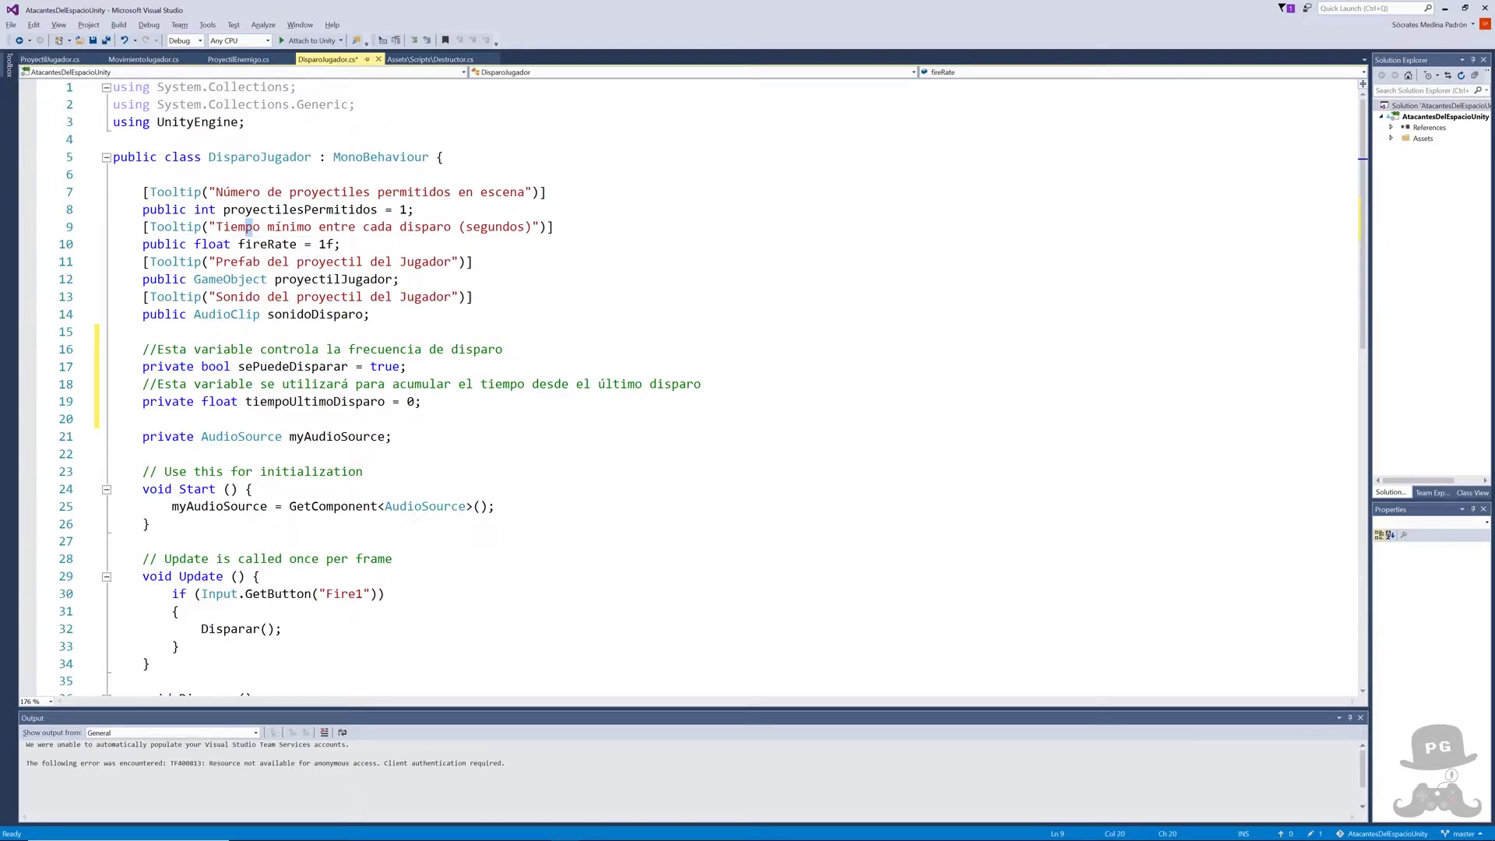
{"action": "left_click_drag", "start_coordinate": [319, 244], "coordinate": [335, 244]}
{"action": "left_click", "coordinate": [223, 558]}
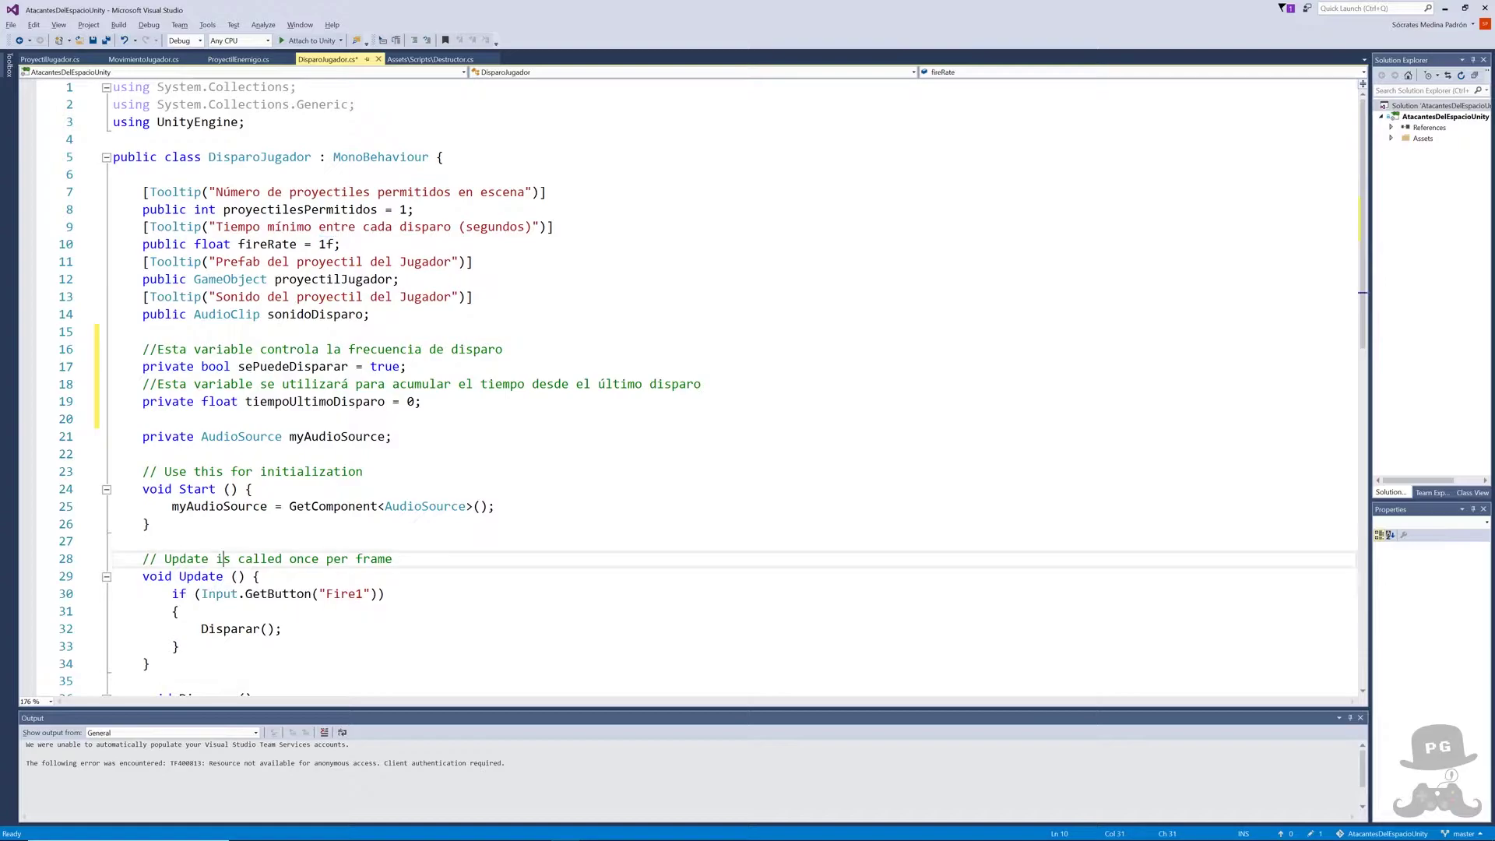
{"action": "left_click", "coordinate": [377, 594]}
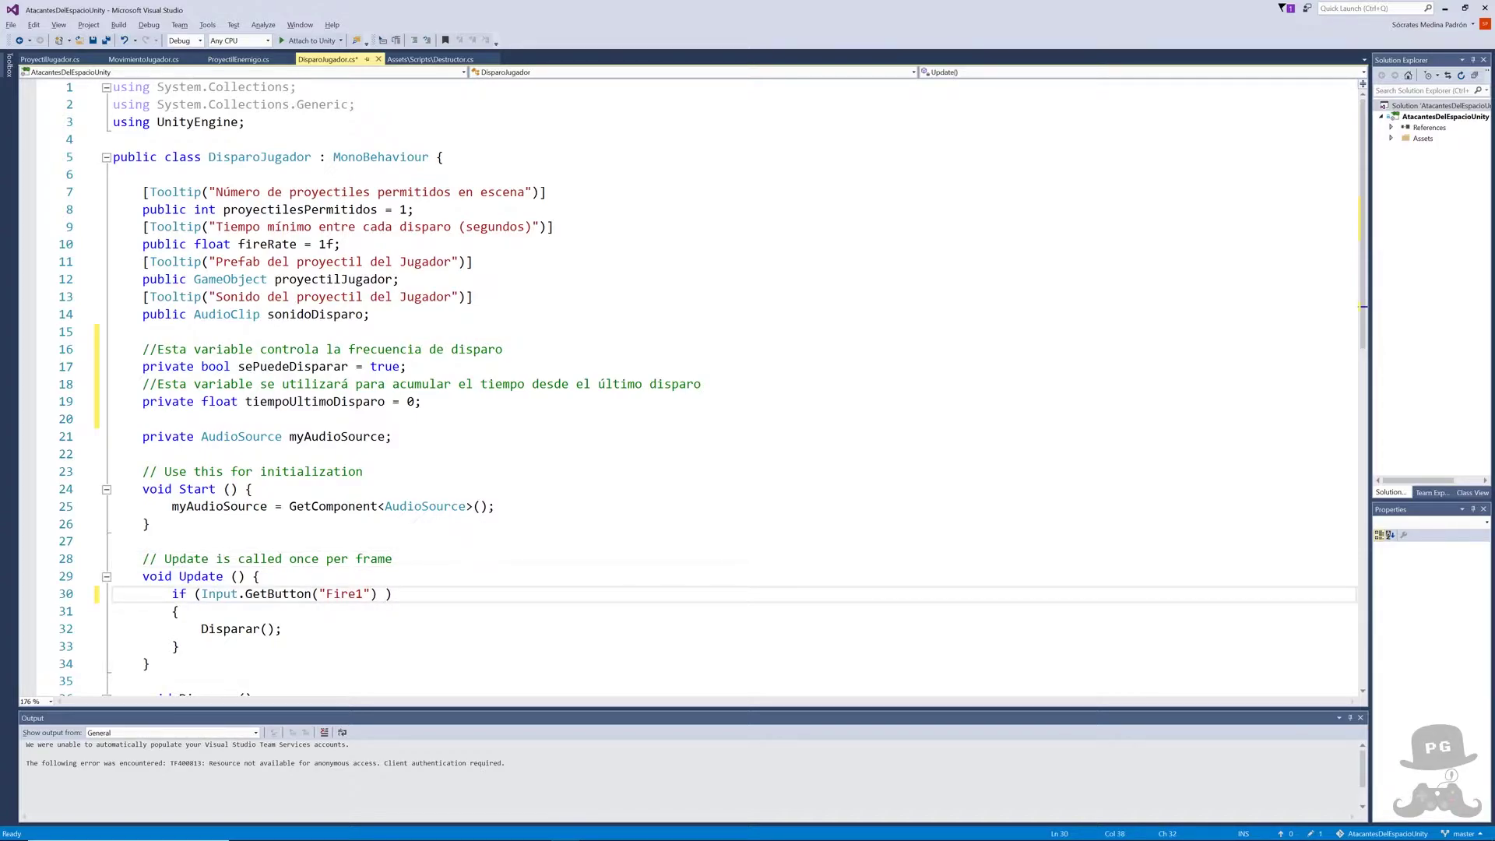
{"action": "type", "text": "&&"}
{"action": "type", "text": " sePuede"}
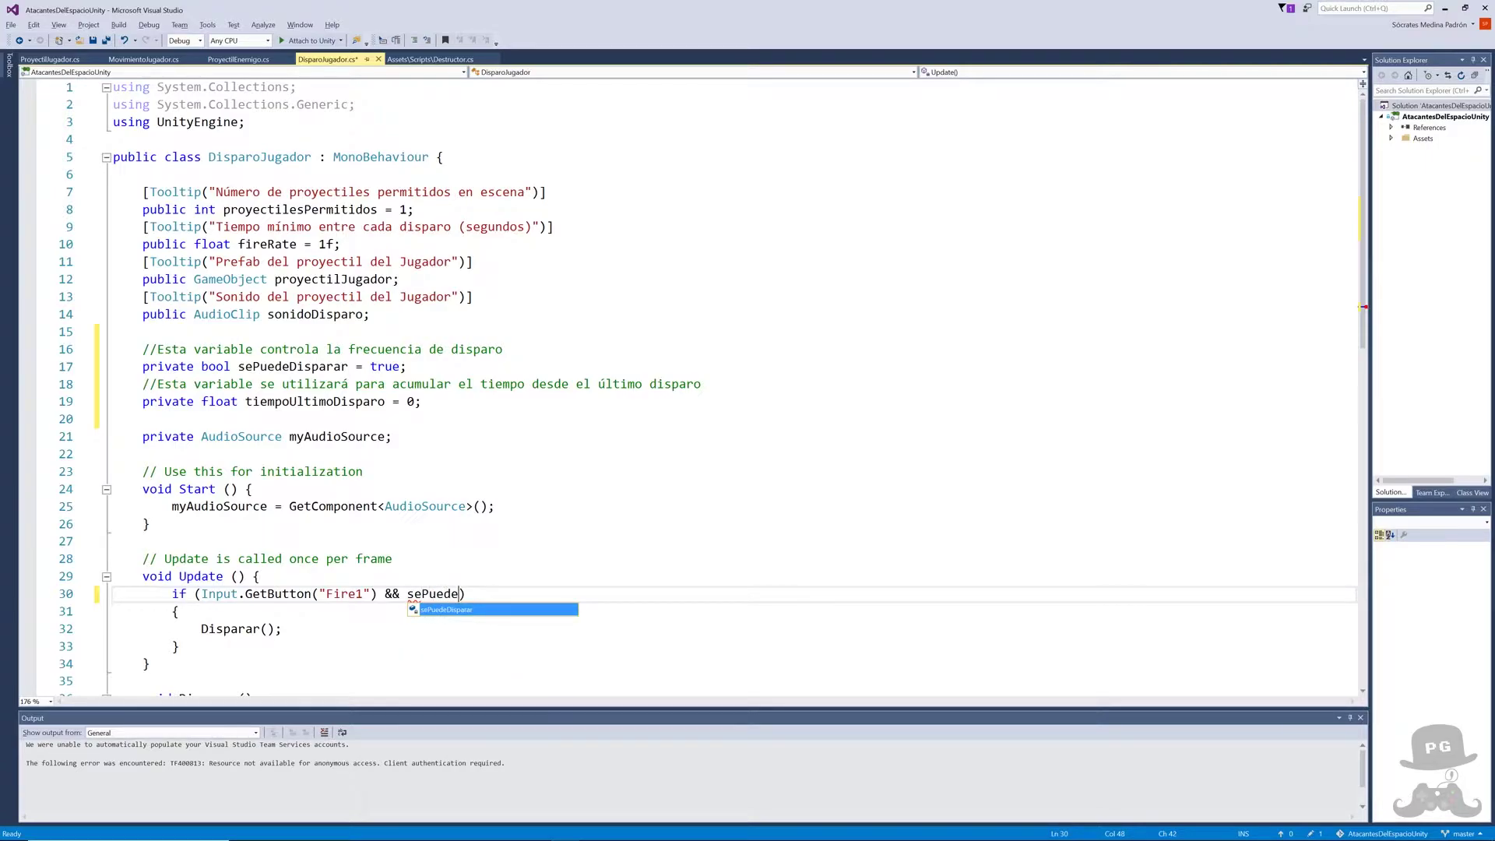
{"action": "type", "text": "Disparar"}
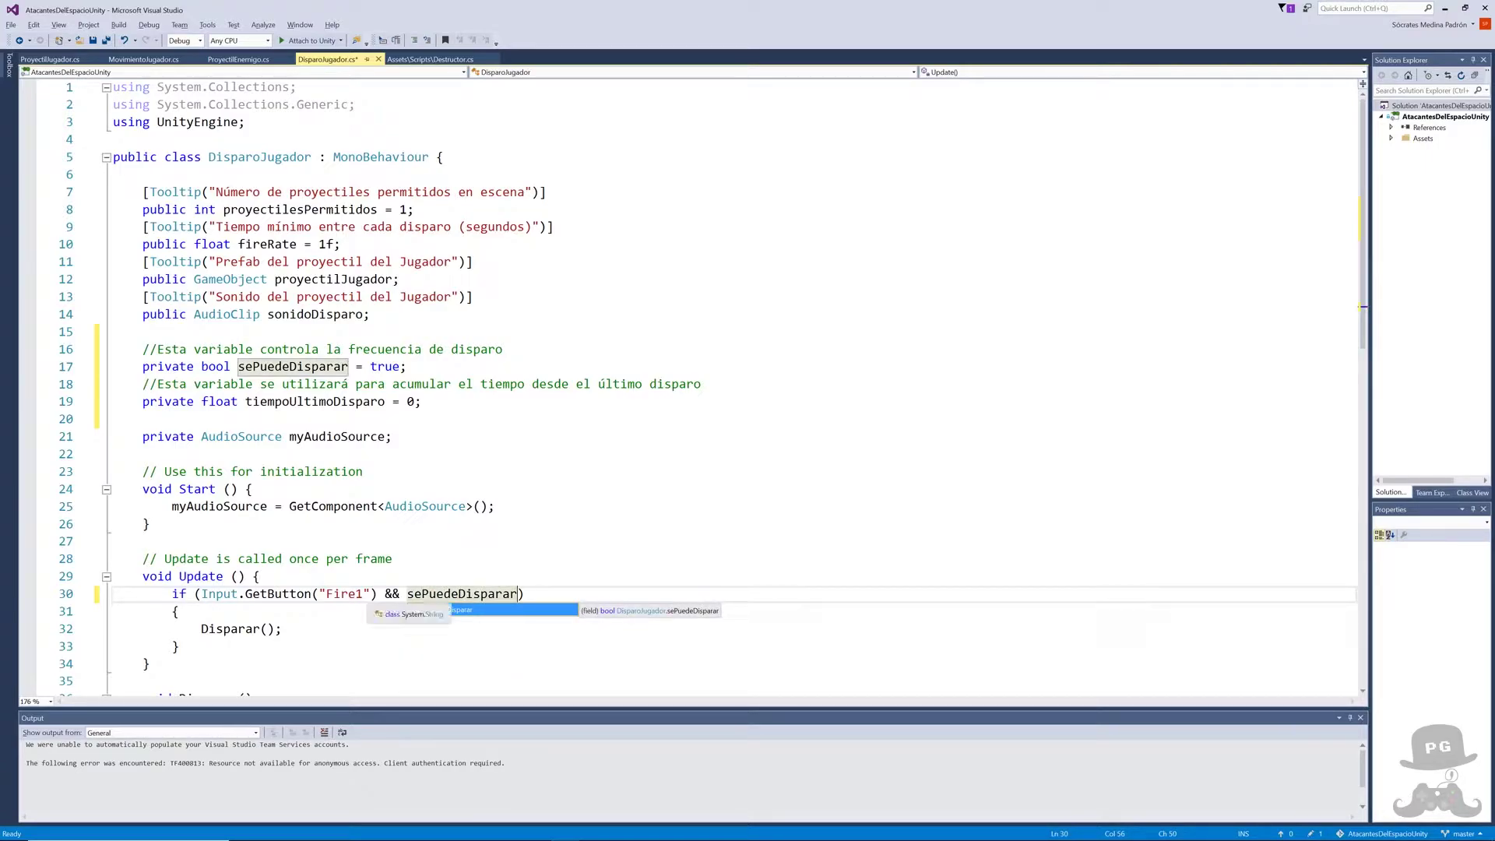
{"action": "left_click", "coordinate": [372, 594]}
{"action": "mouse_move", "coordinate": [463, 593]}
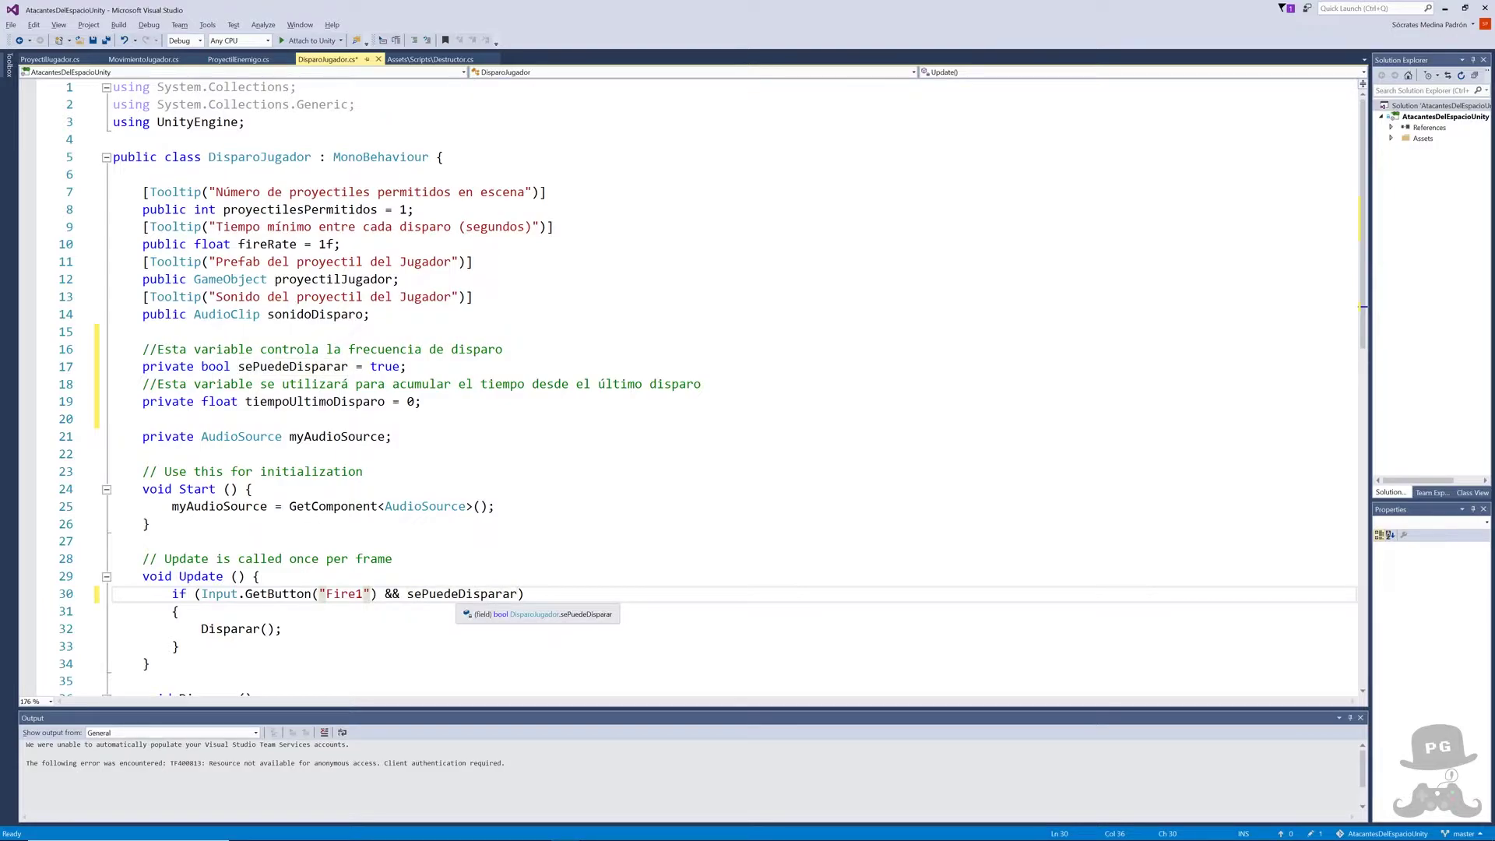
{"action": "left_click_drag", "start_coordinate": [406, 593], "coordinate": [518, 594]}
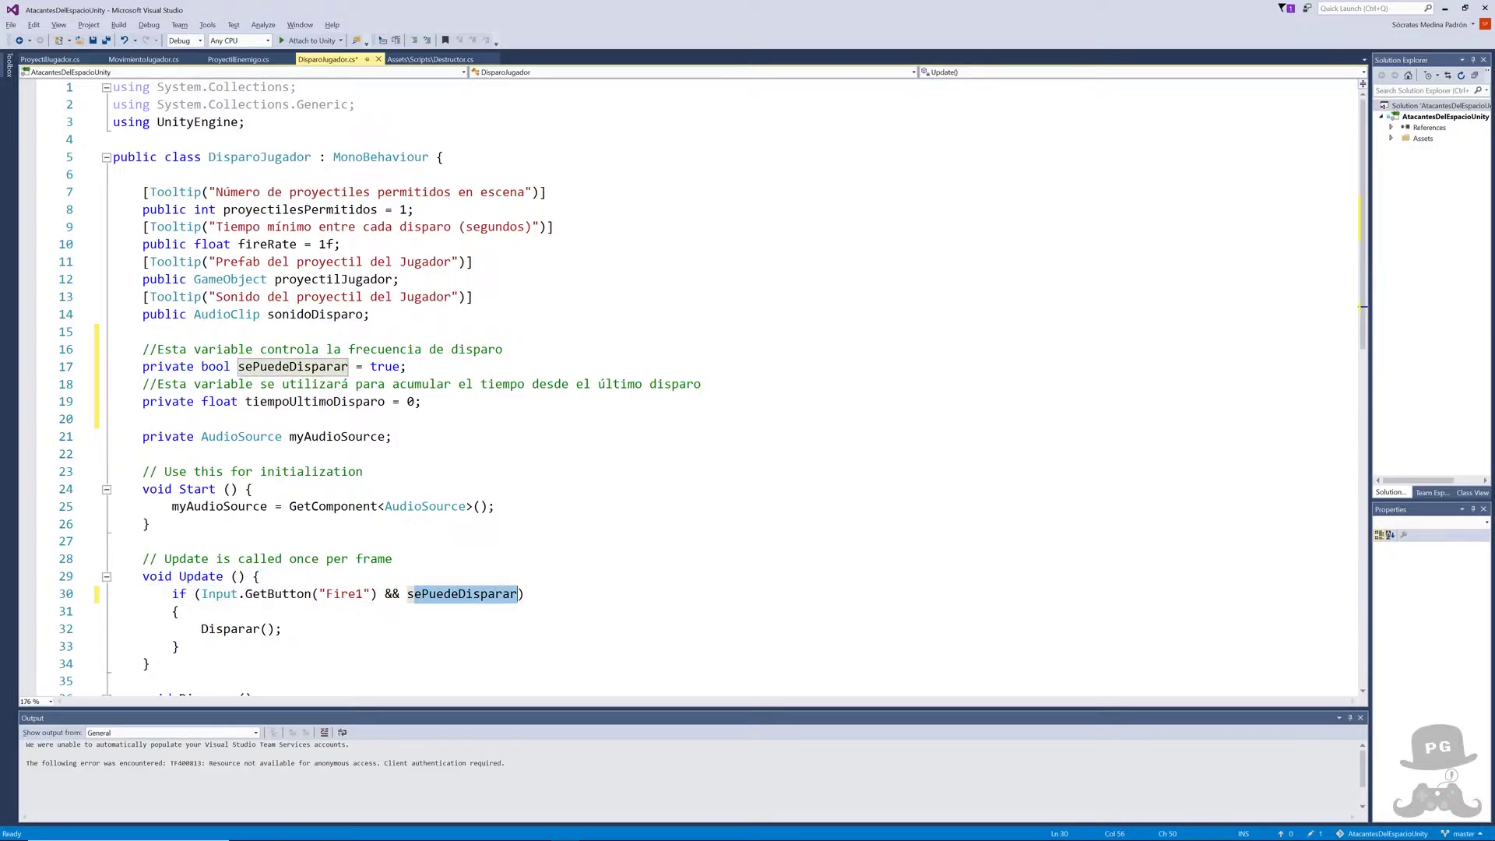
{"action": "double_click", "coordinate": [249, 631]}
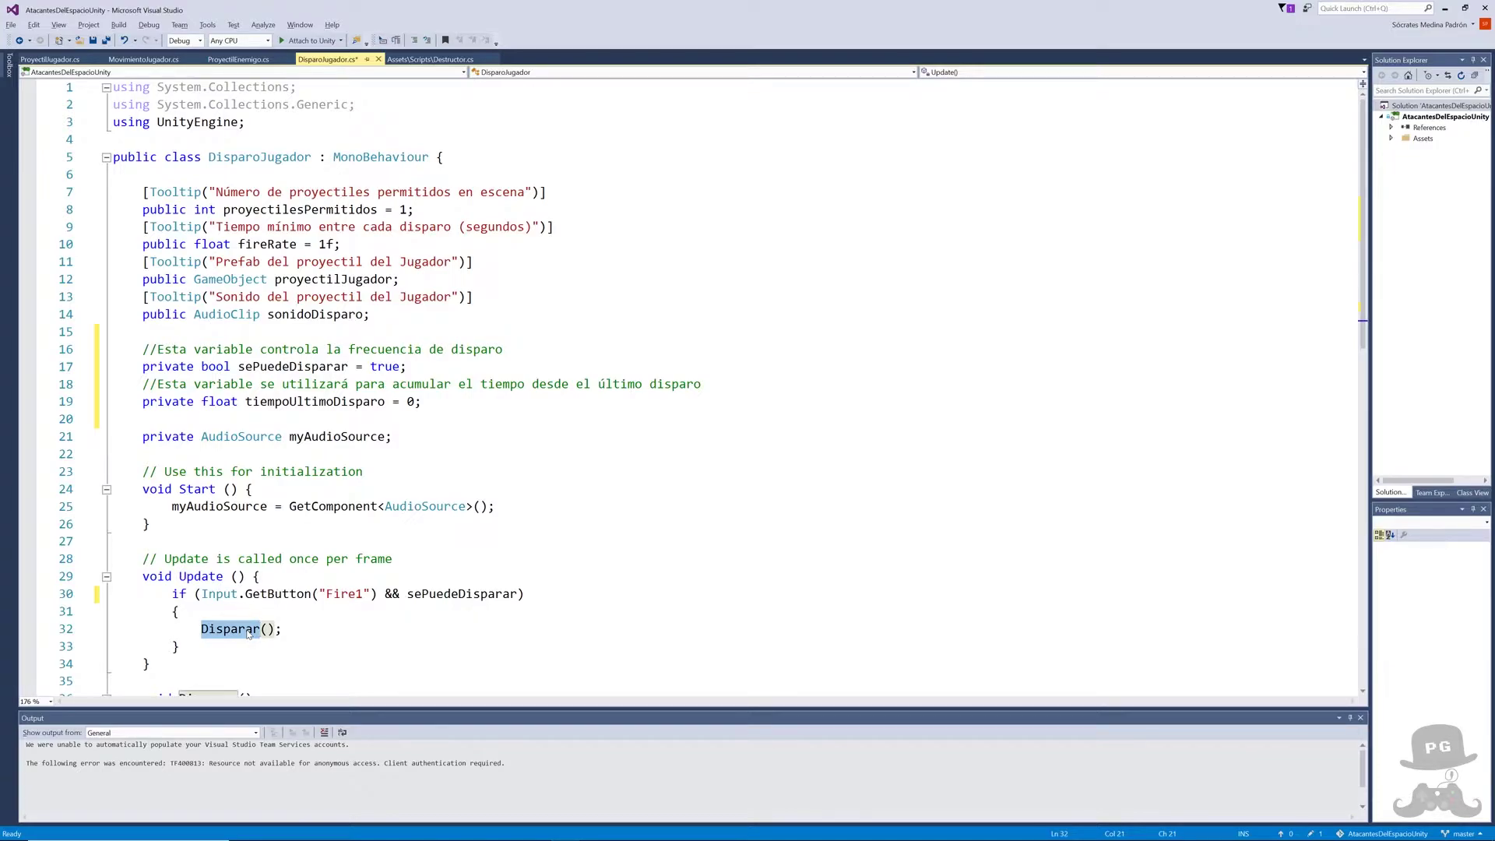
{"action": "left_click", "coordinate": [179, 647]}
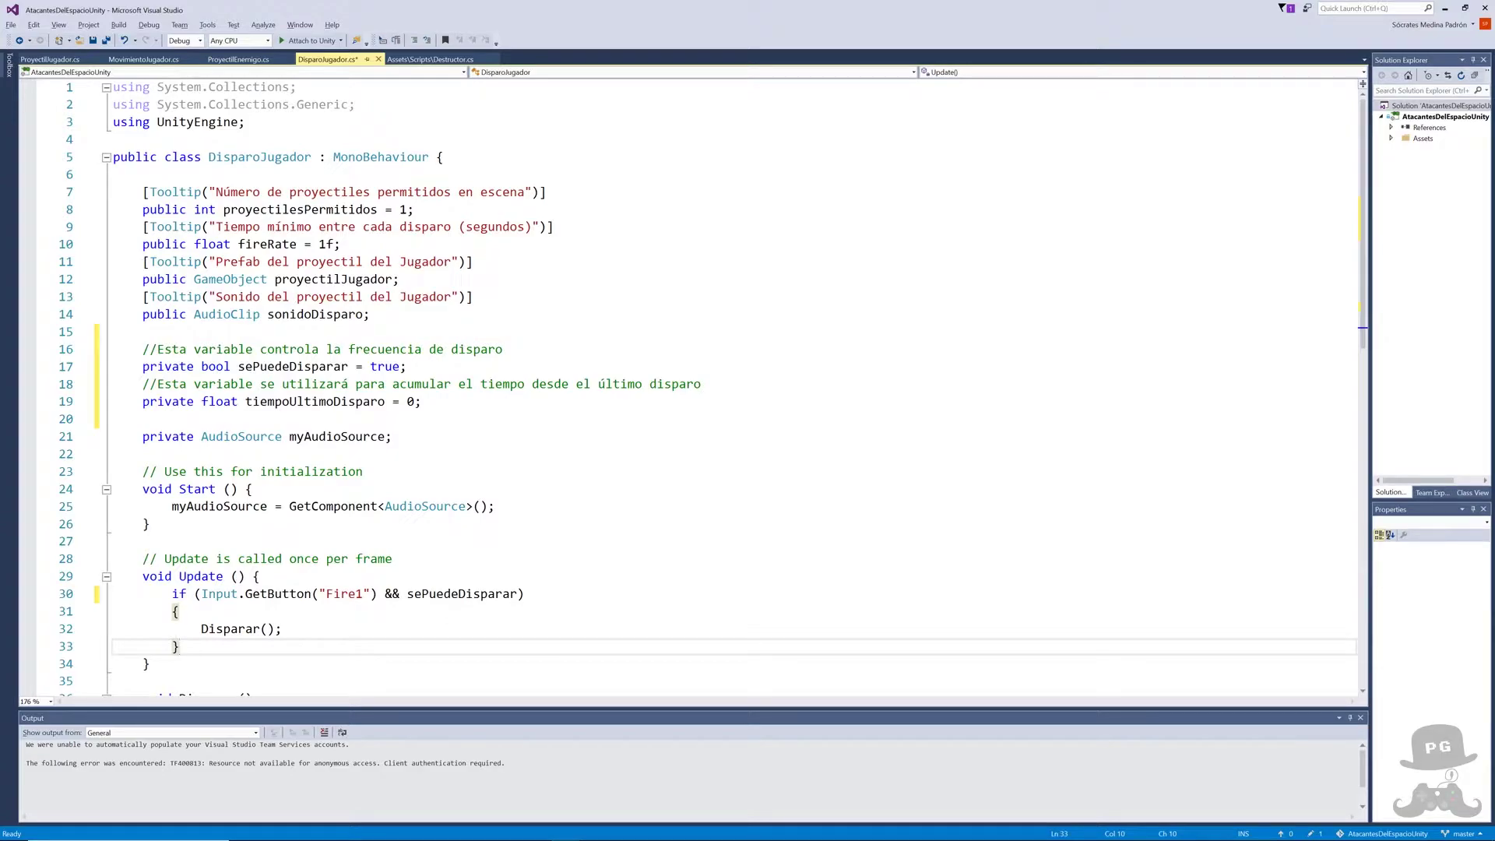
- Insert 'sePuedeDisparar = false;' right after myAudioSource.Play() in Disparar
{"action": "left_click", "coordinate": [223, 628]}
{"action": "scroll", "coordinate": [223, 628], "scroll_direction": "down", "scroll_amount": 6}
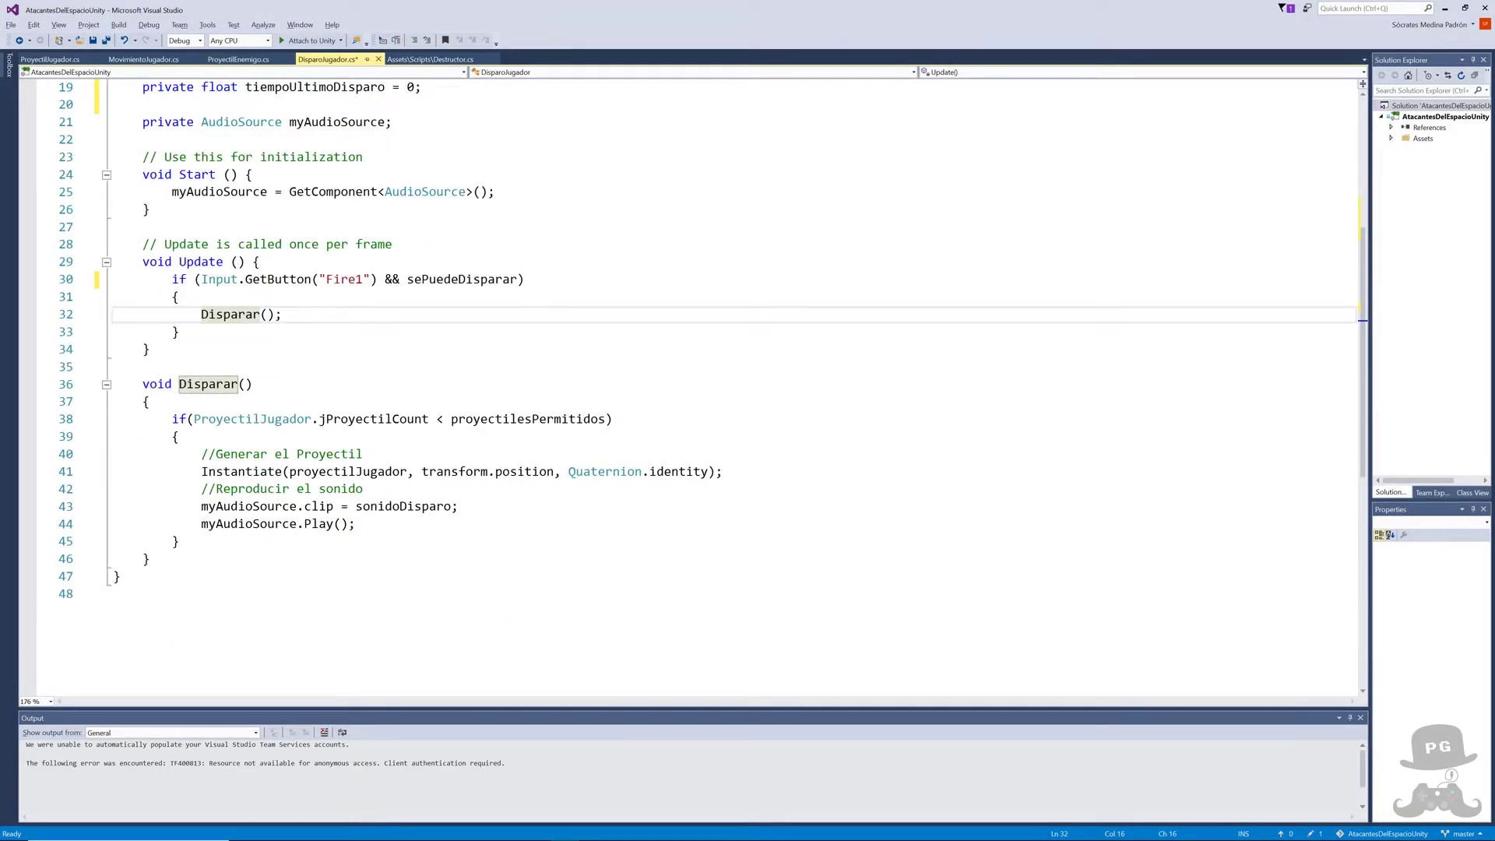
{"action": "left_click", "coordinate": [356, 524]}
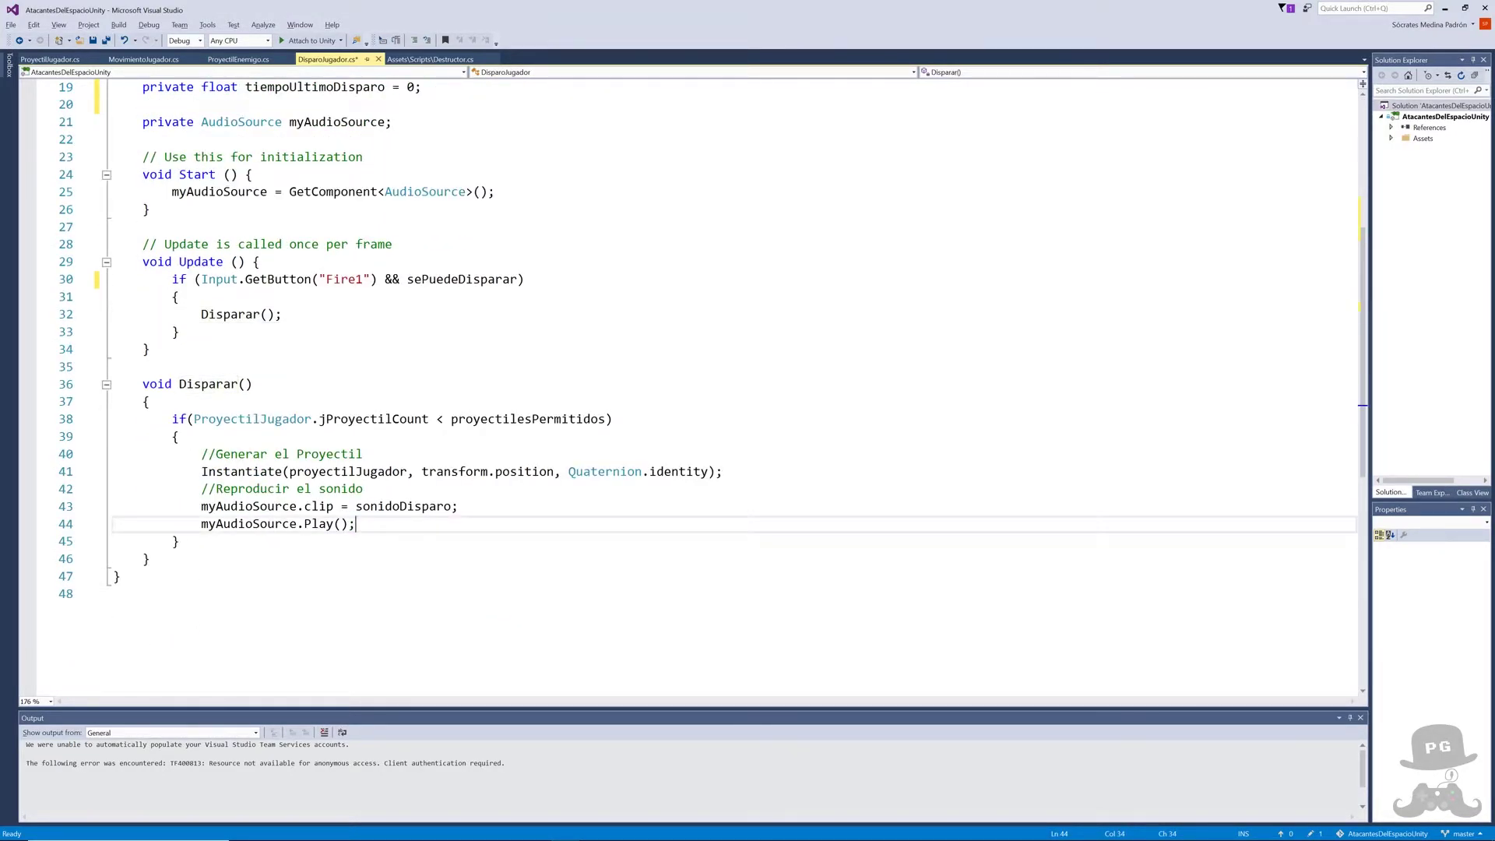
{"action": "key", "text": "Return"}
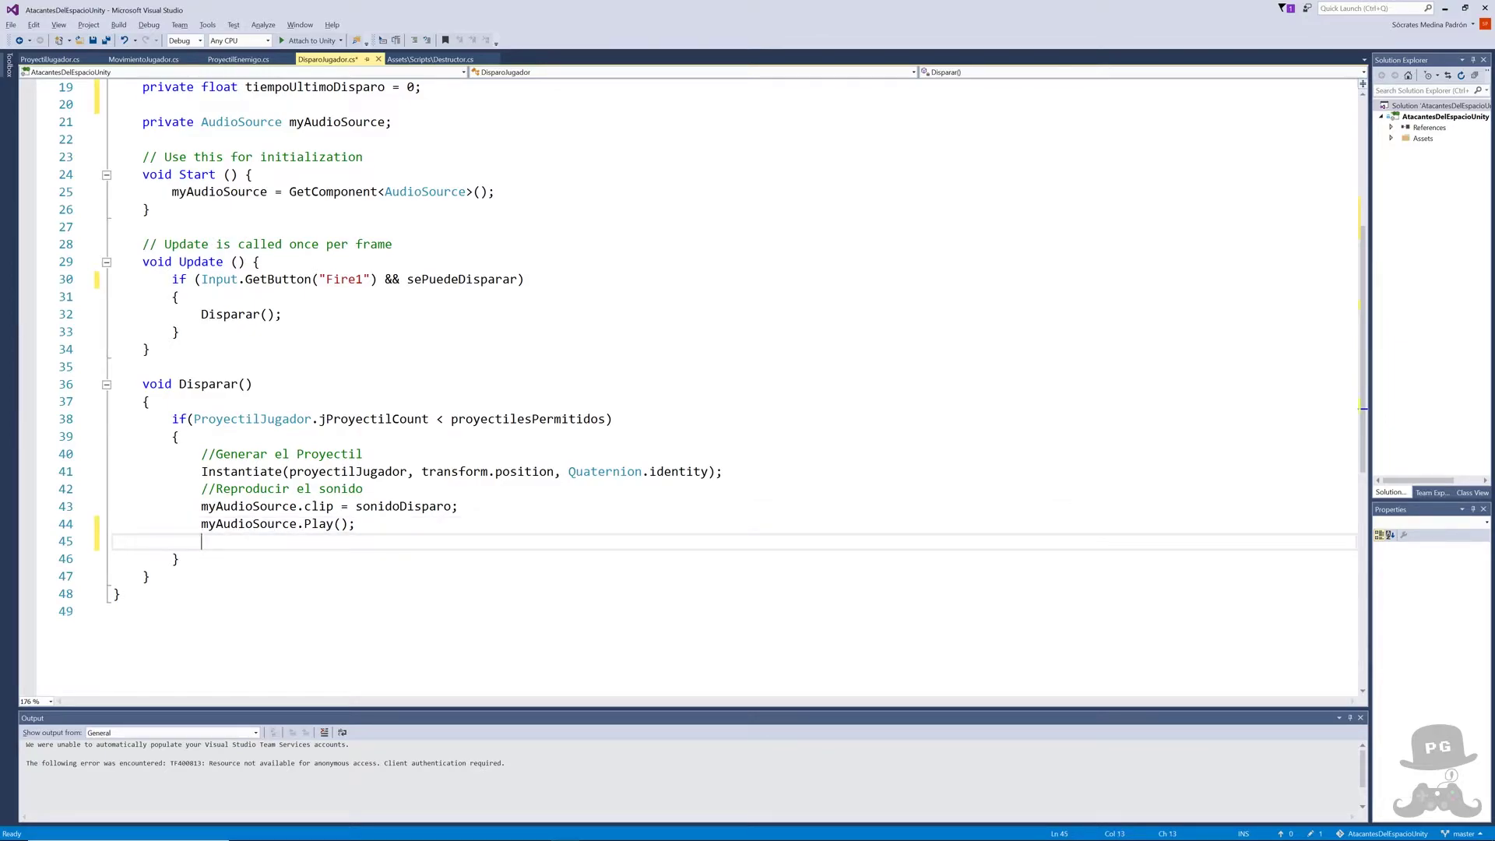
{"action": "type", "text": "se"}
{"action": "key", "text": "Tab"}
{"action": "type", "text": "= fals"}
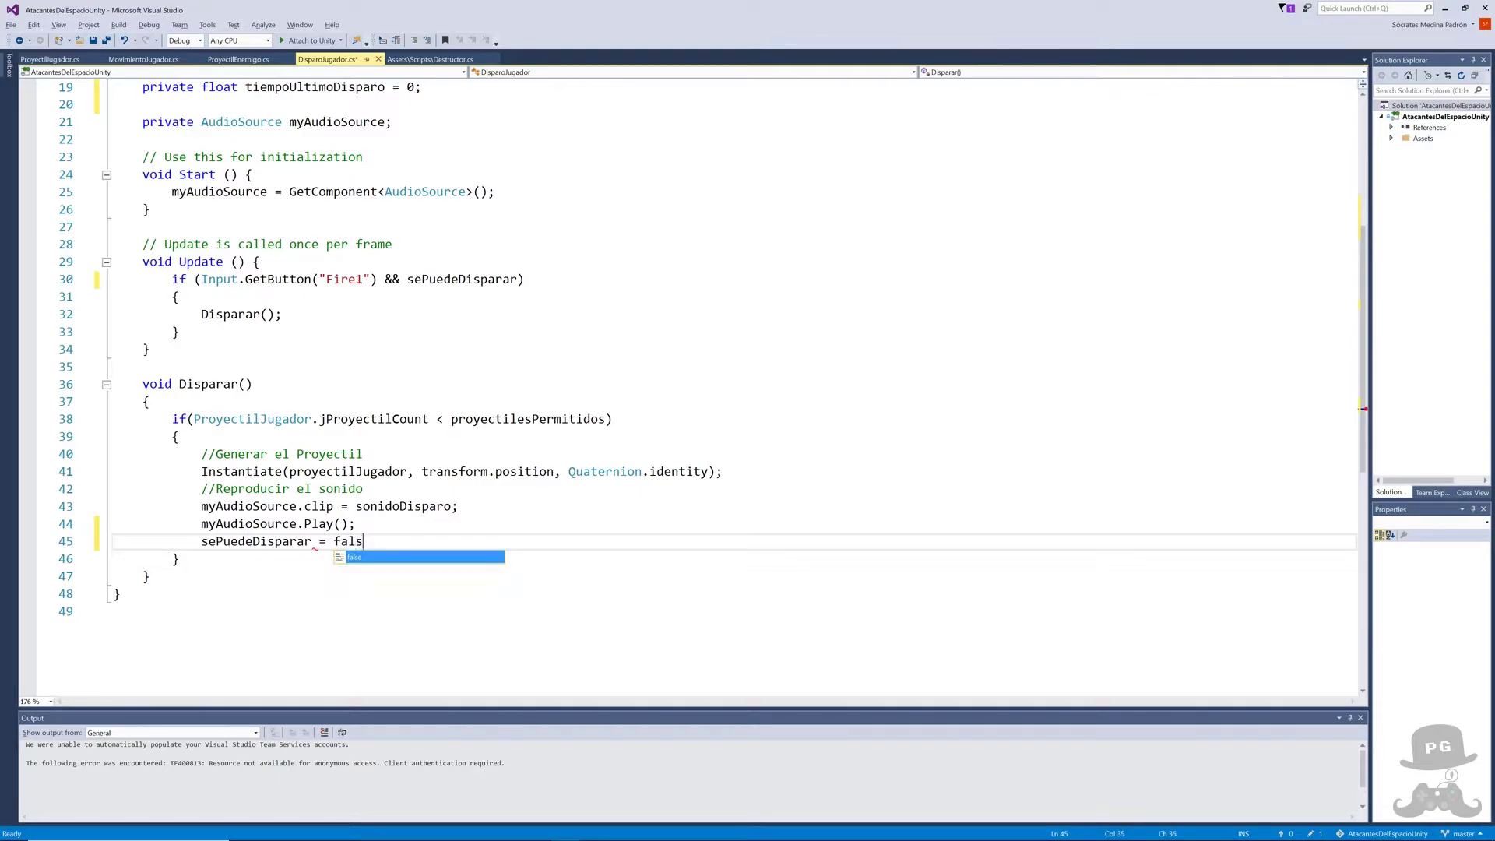
{"action": "type", "text": "e;"}
{"action": "scroll", "coordinate": [694, 389], "scroll_direction": "up", "scroll_amount": 1}
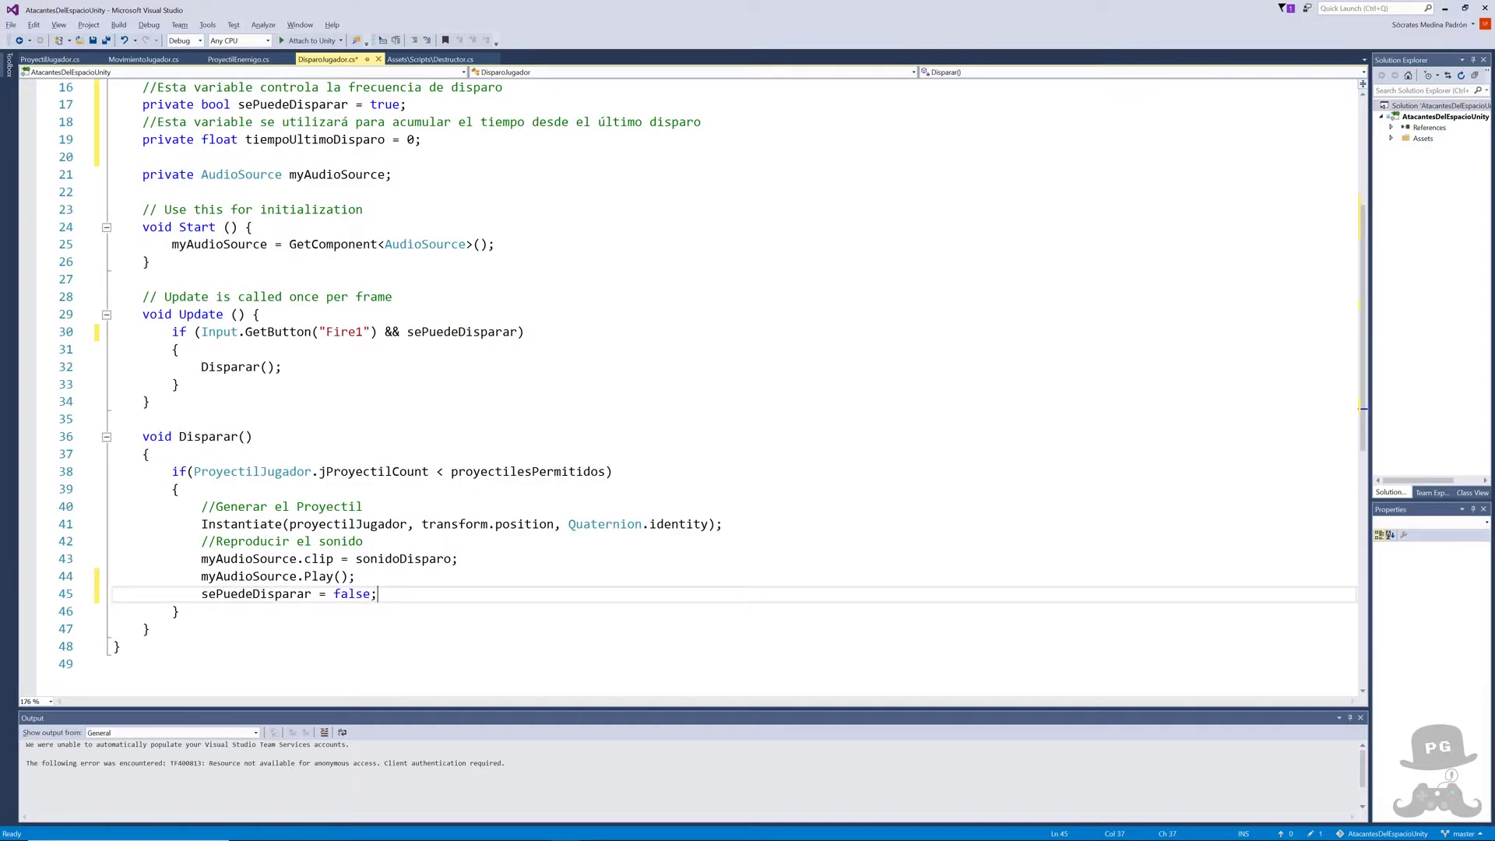
{"action": "left_click", "coordinate": [216, 594]}
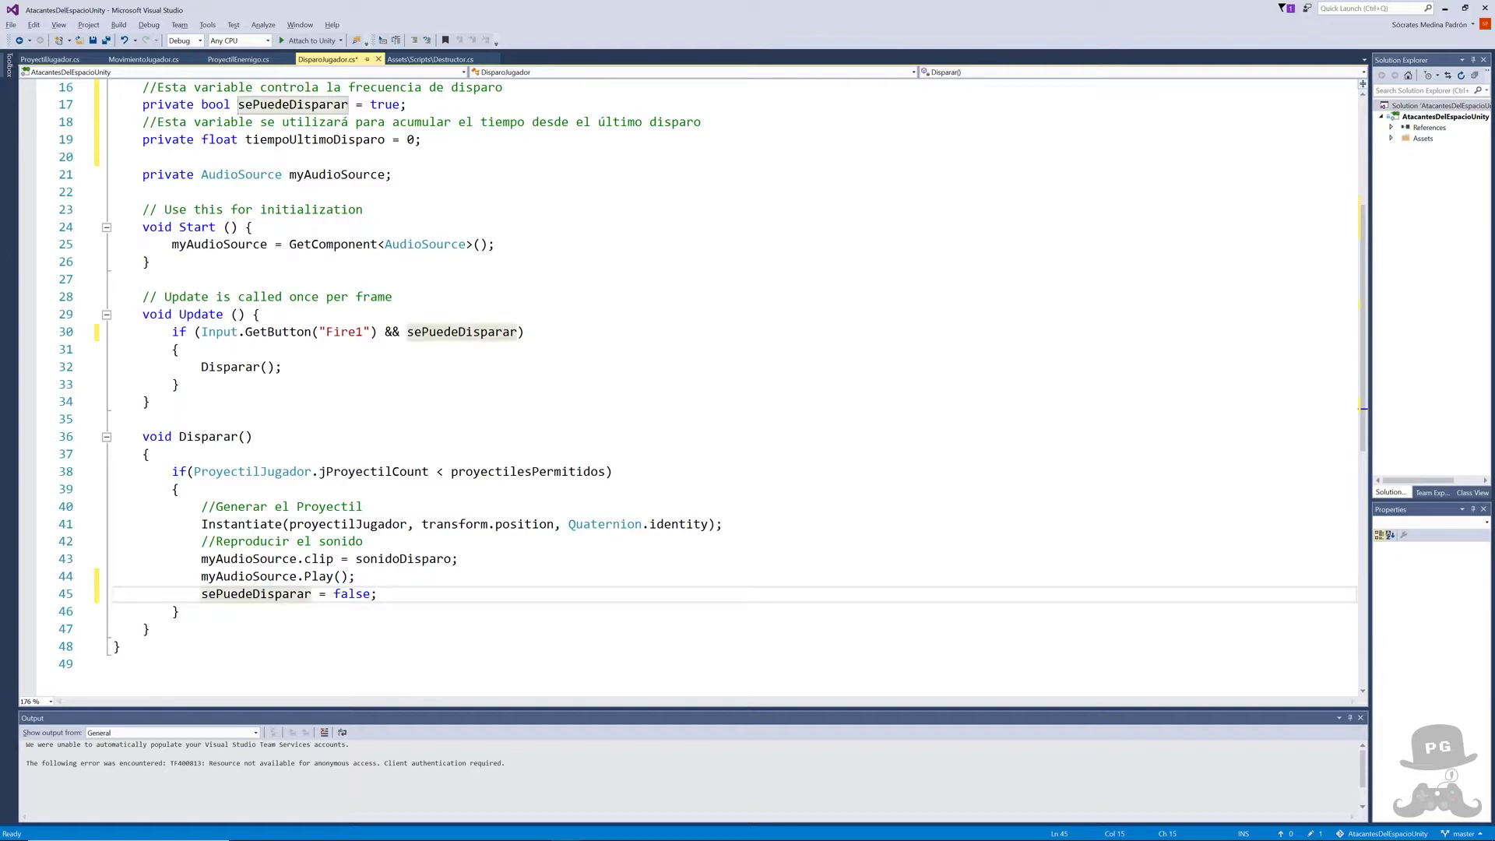
{"action": "scroll", "coordinate": [382, 405], "scroll_direction": "up", "scroll_amount": 3}
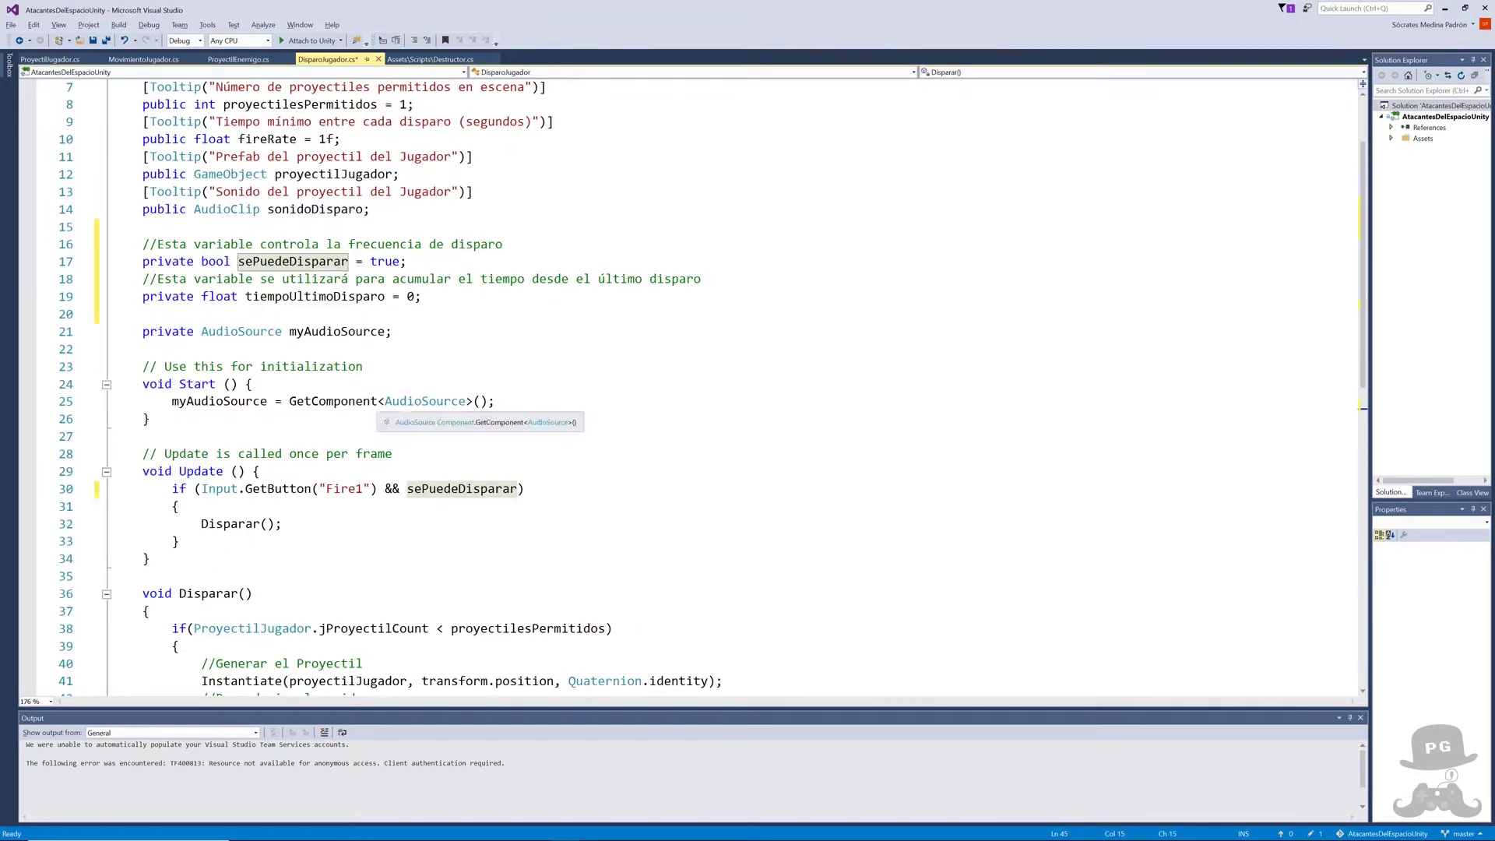
- Add an if(!sePuedeDisparar) block below the Fire1 check in Update
{"action": "left_click", "coordinate": [177, 541]}
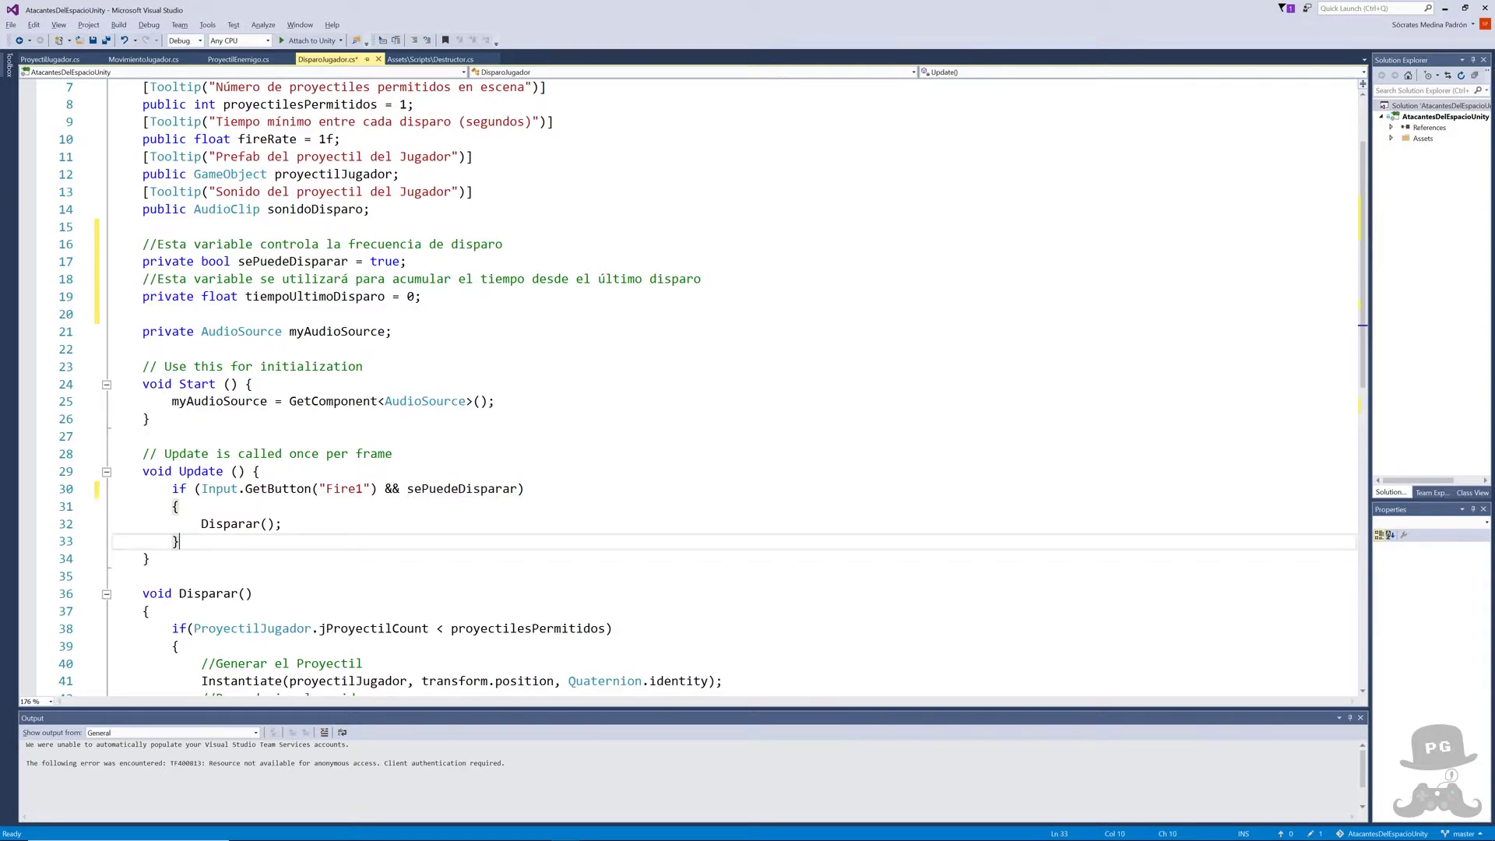
{"action": "key", "text": "Return"}
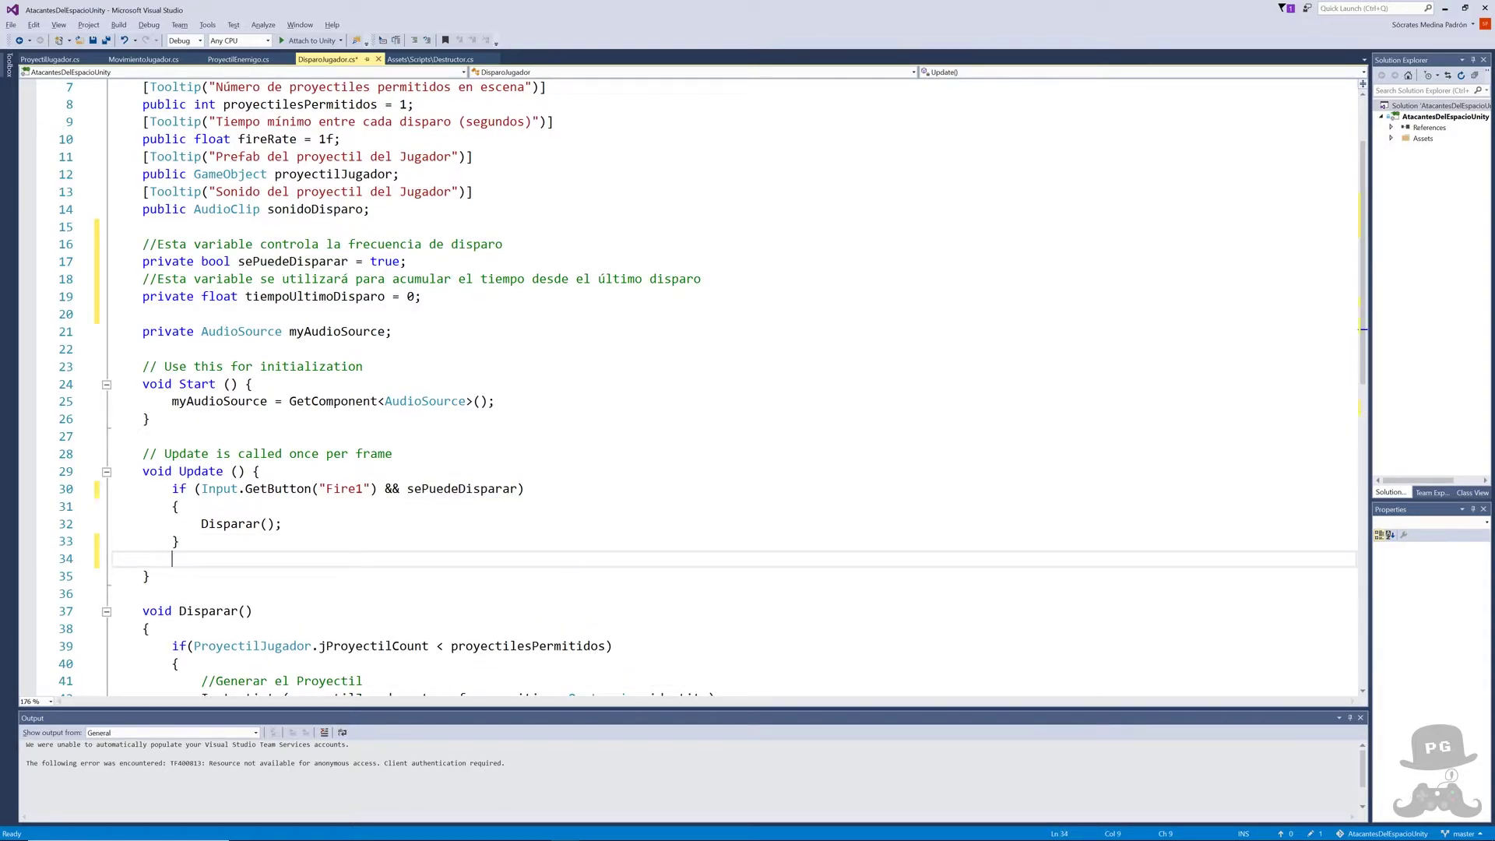
{"action": "type", "text": "if"}
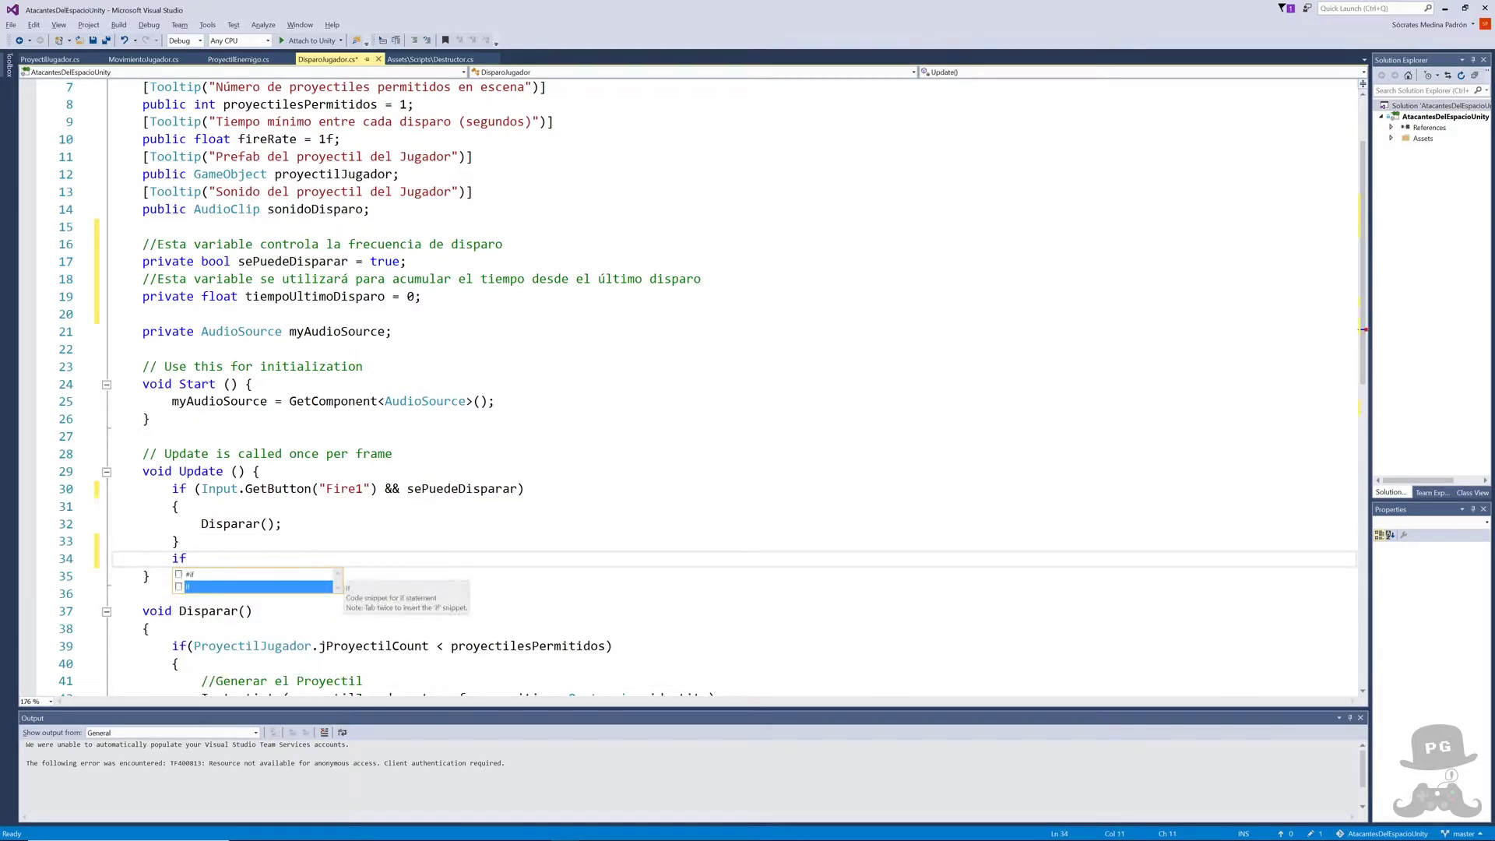
{"action": "type", "text": "(!"}
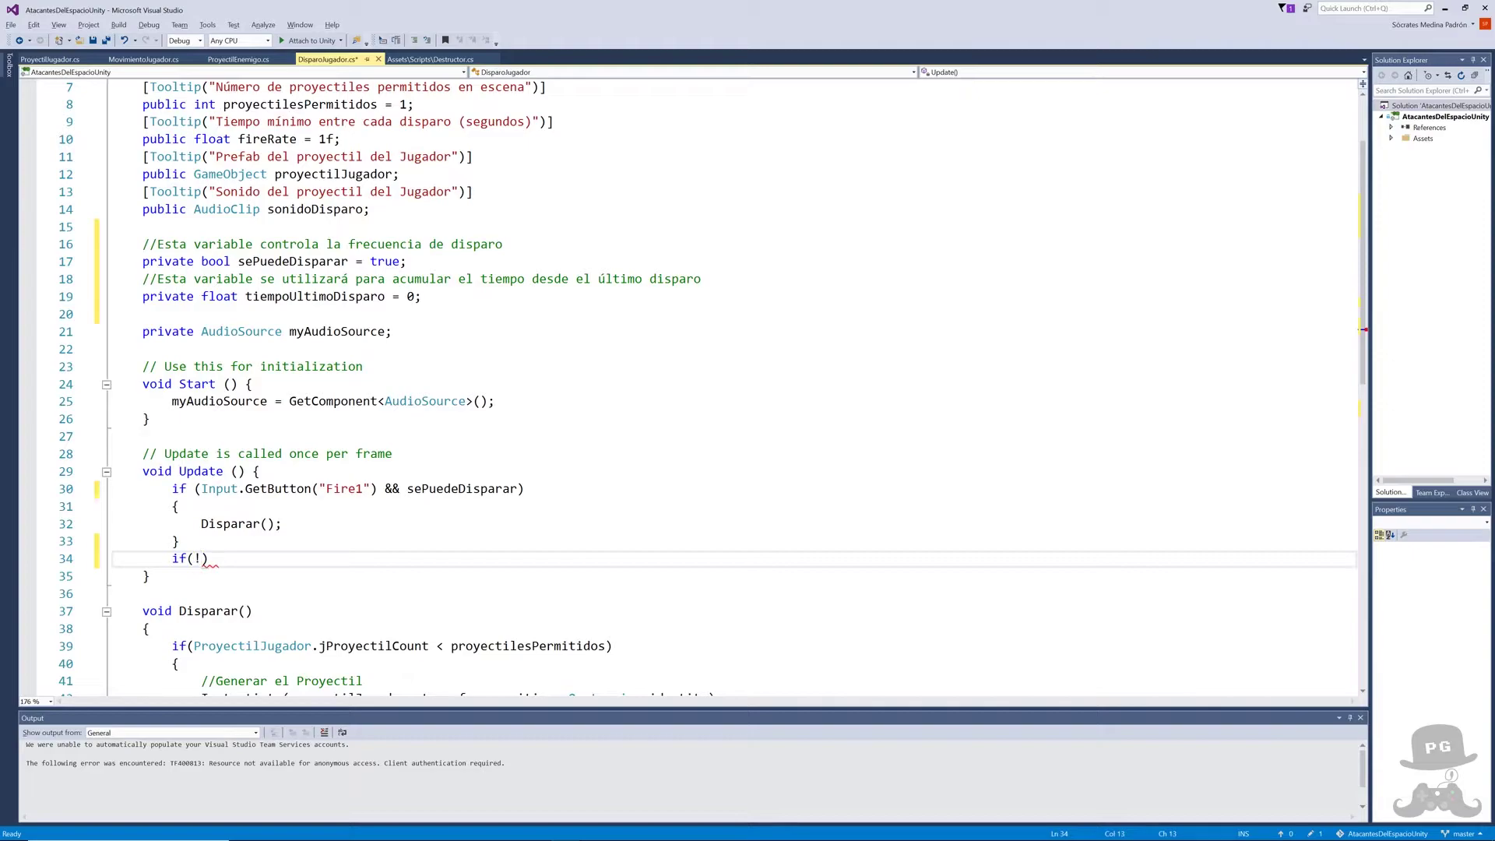
{"action": "type", "text": "seP"}
{"action": "key", "text": "Tab"}
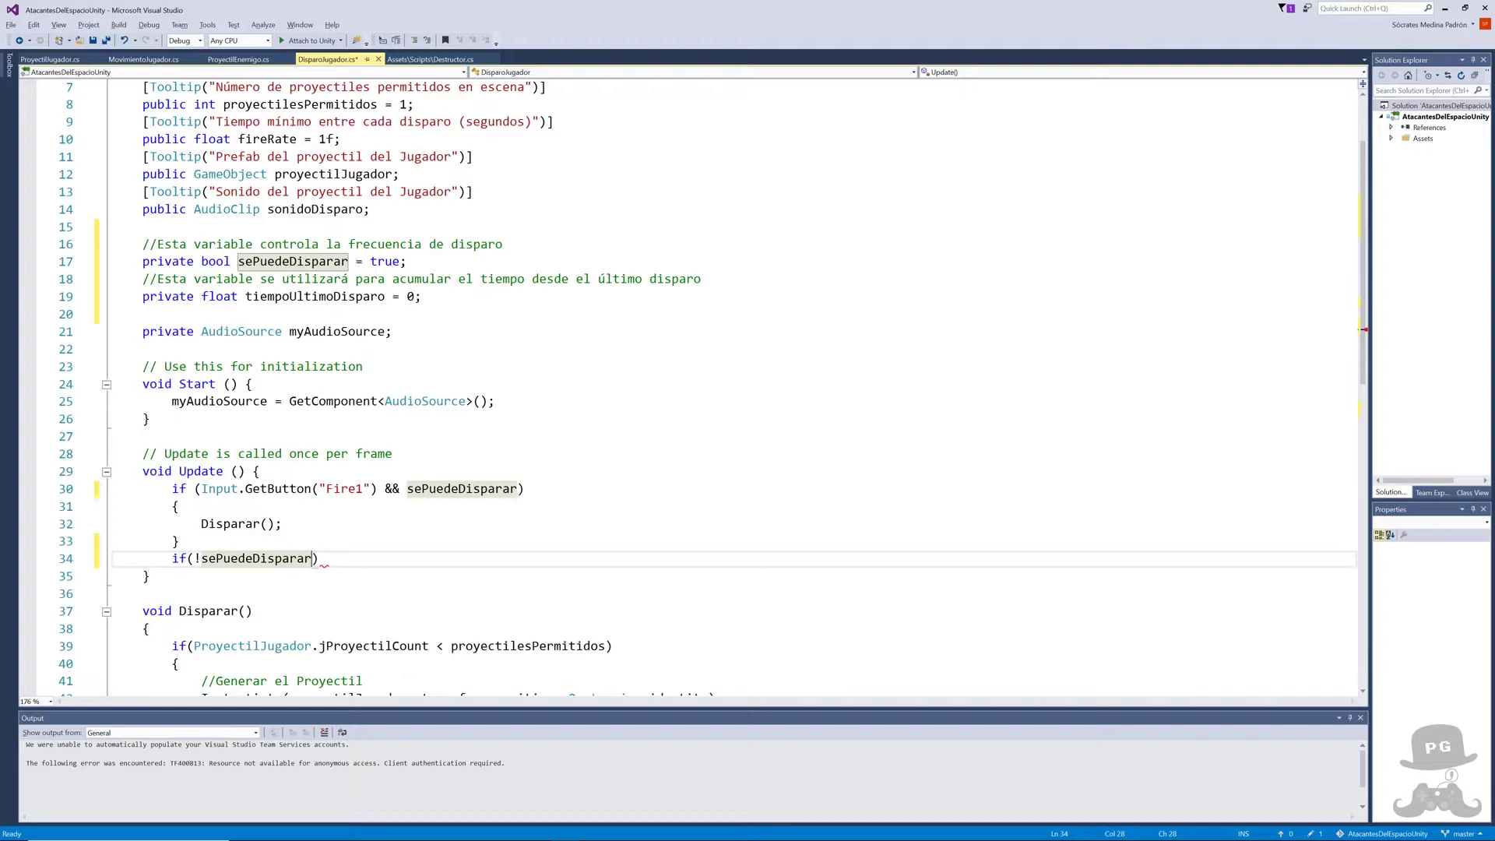
{"action": "key", "text": "End"}
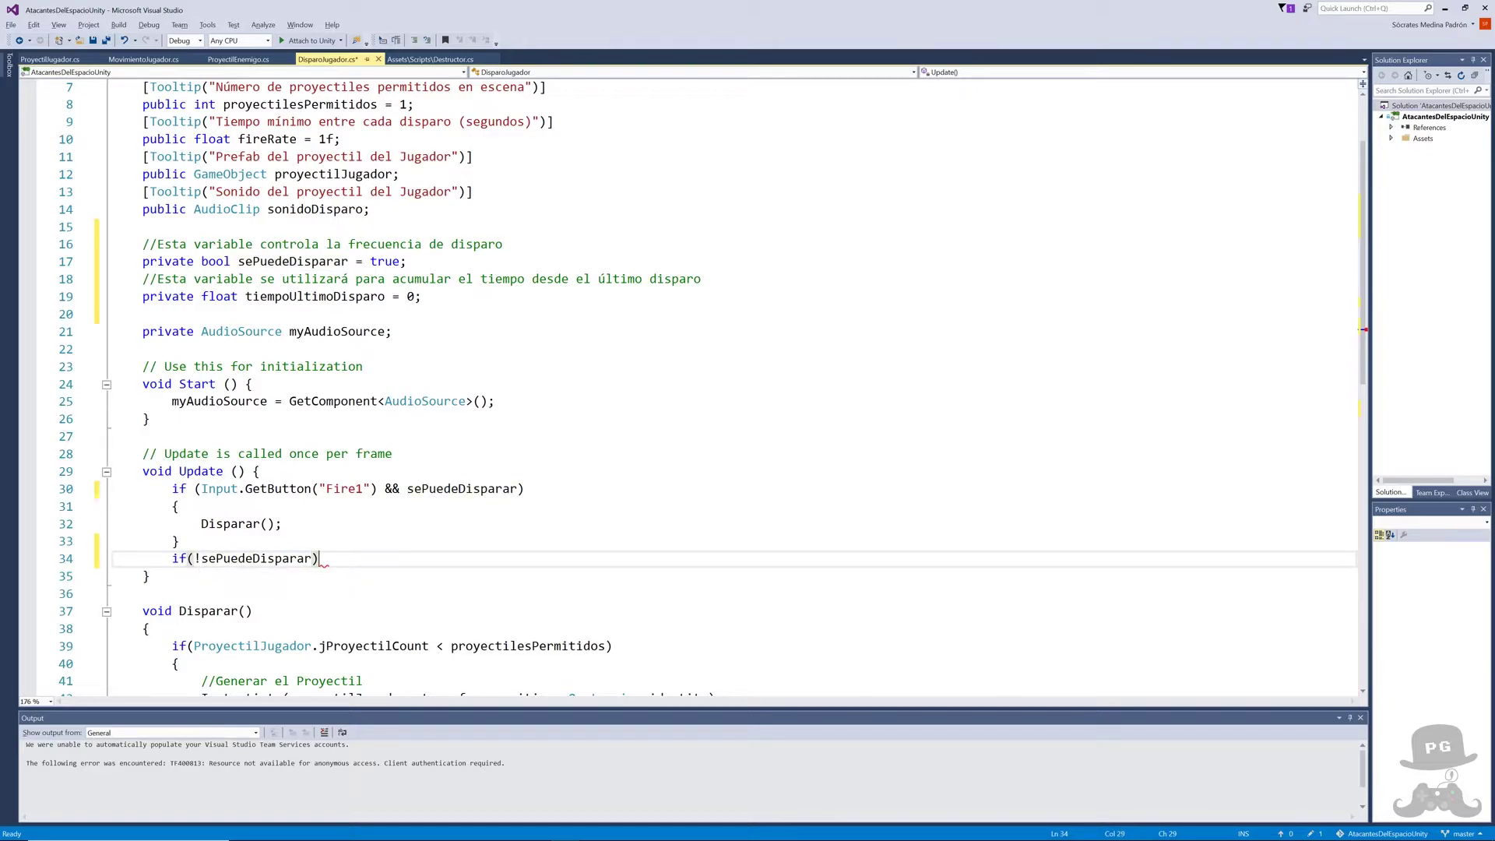
{"action": "type", "text": "{"}
{"action": "key", "text": "Return"}
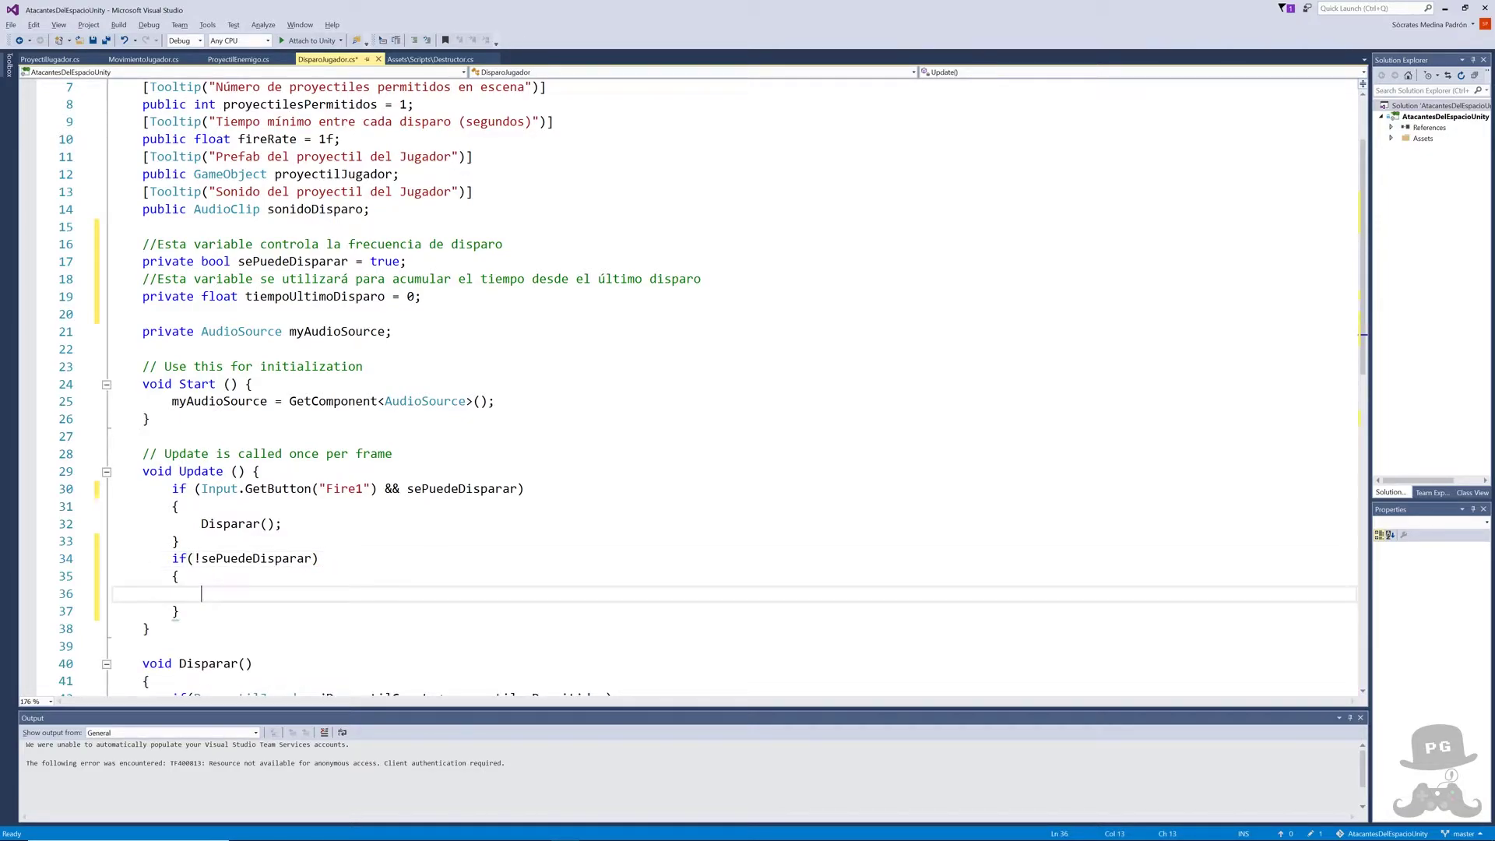
- Inside it write 'tiempoUltimoDisparo += Time.deltaTime;', then start a comment below the block
{"action": "type", "text": "tie"}
{"action": "key", "text": "Tab"}
{"action": "type", "text": "+"}
{"action": "type", "text": "="}
{"action": "type", "text": " Time"}
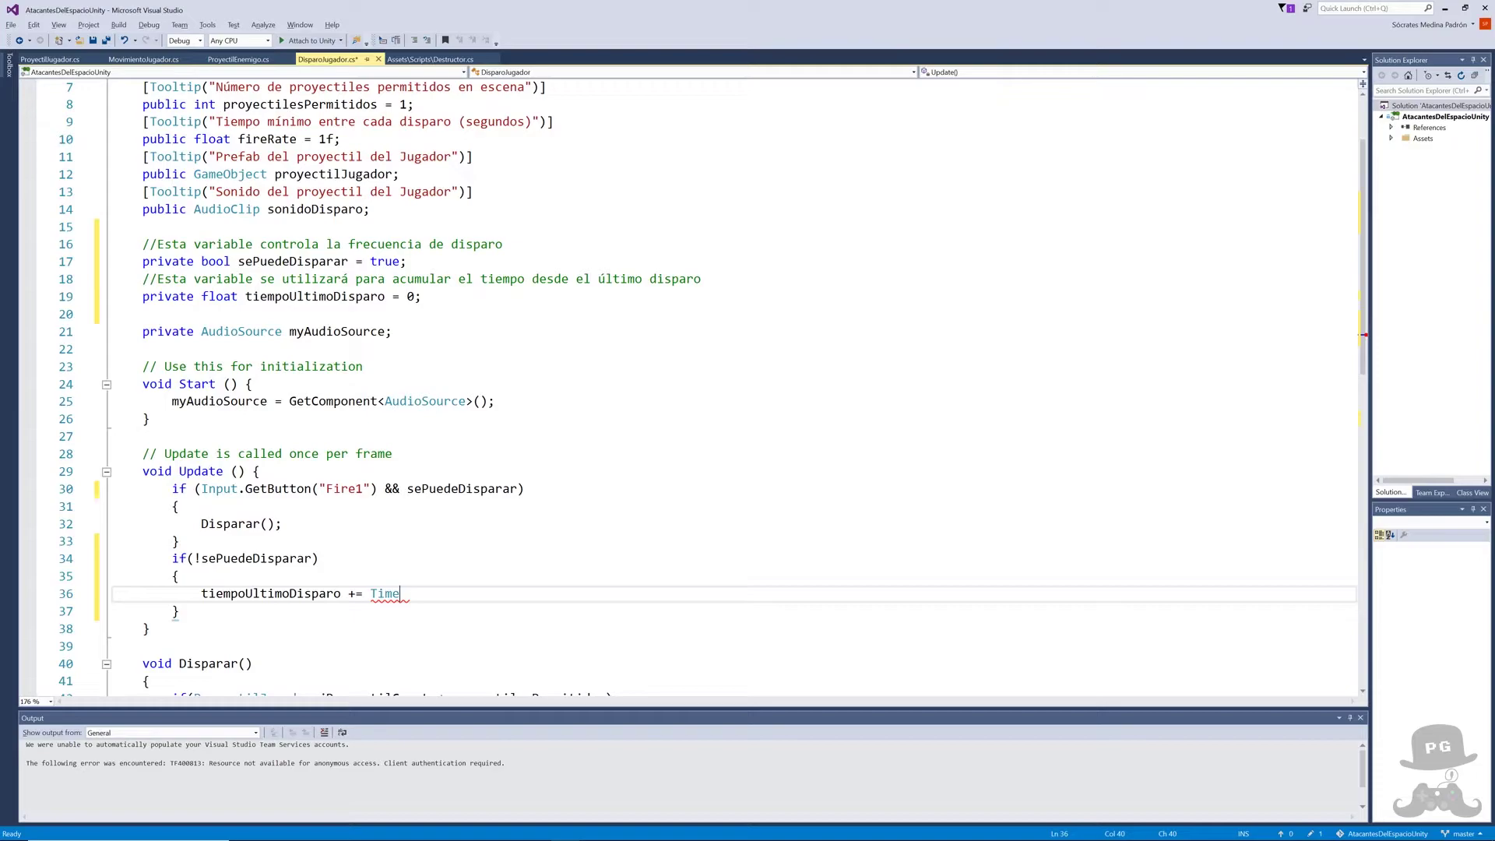
{"action": "type", "text": ".delt"}
{"action": "key", "text": "Tab"}
{"action": "type", "text": ";"}
{"action": "left_click", "coordinate": [179, 612]}
{"action": "key", "text": "Return"}
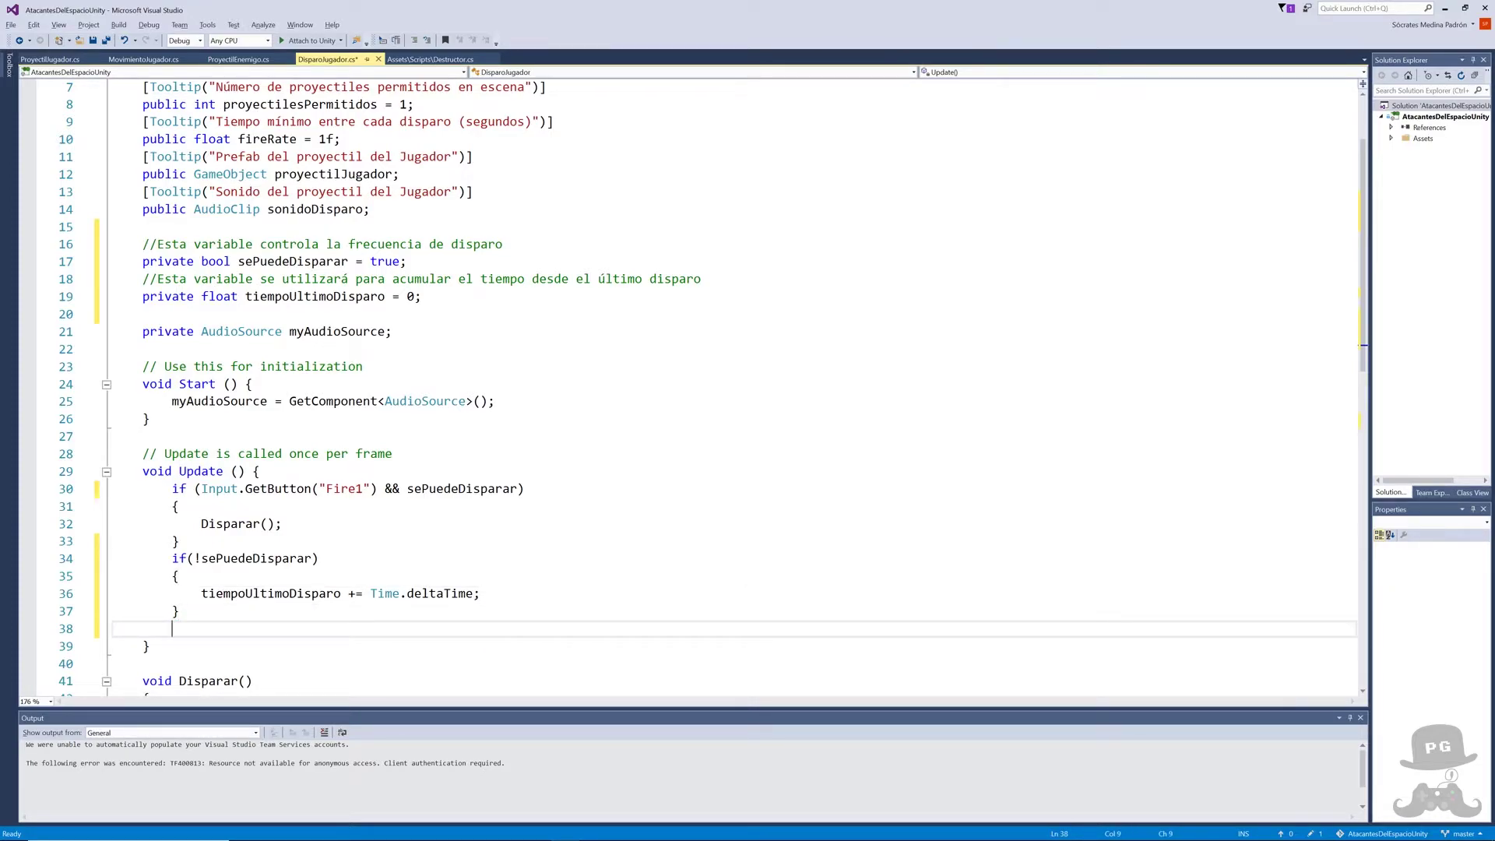
{"action": "type", "text": "//re"}
- Finish the reset comment and open an if(tiempoUltimoDisparo >= fireRate) block
{"action": "key", "text": "BackSpace"}
{"action": "key", "text": "BackSpace"}
{"action": "type", "text": "Reini"}
{"action": "type", "text": "ciar "}
{"action": "type", "text": "el acumulad"}
{"action": "type", "text": "or y "}
{"action": "type", "text": "la variab"}
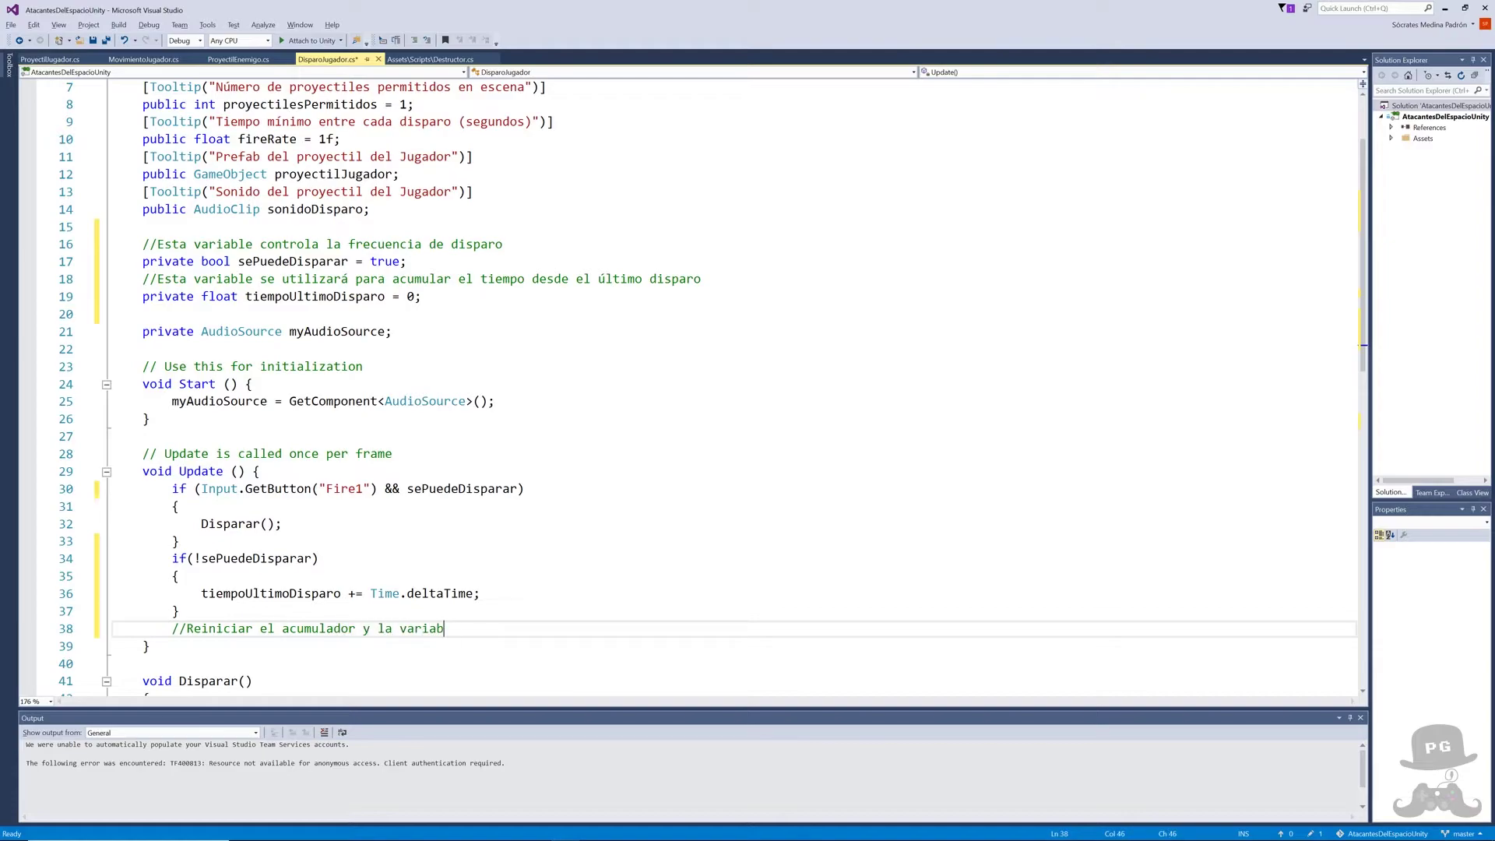
{"action": "type", "text": "le de contro"}
{"action": "type", "text": "l al "}
{"action": "type", "text": "llegar "}
{"action": "type", "text": "al fireR"}
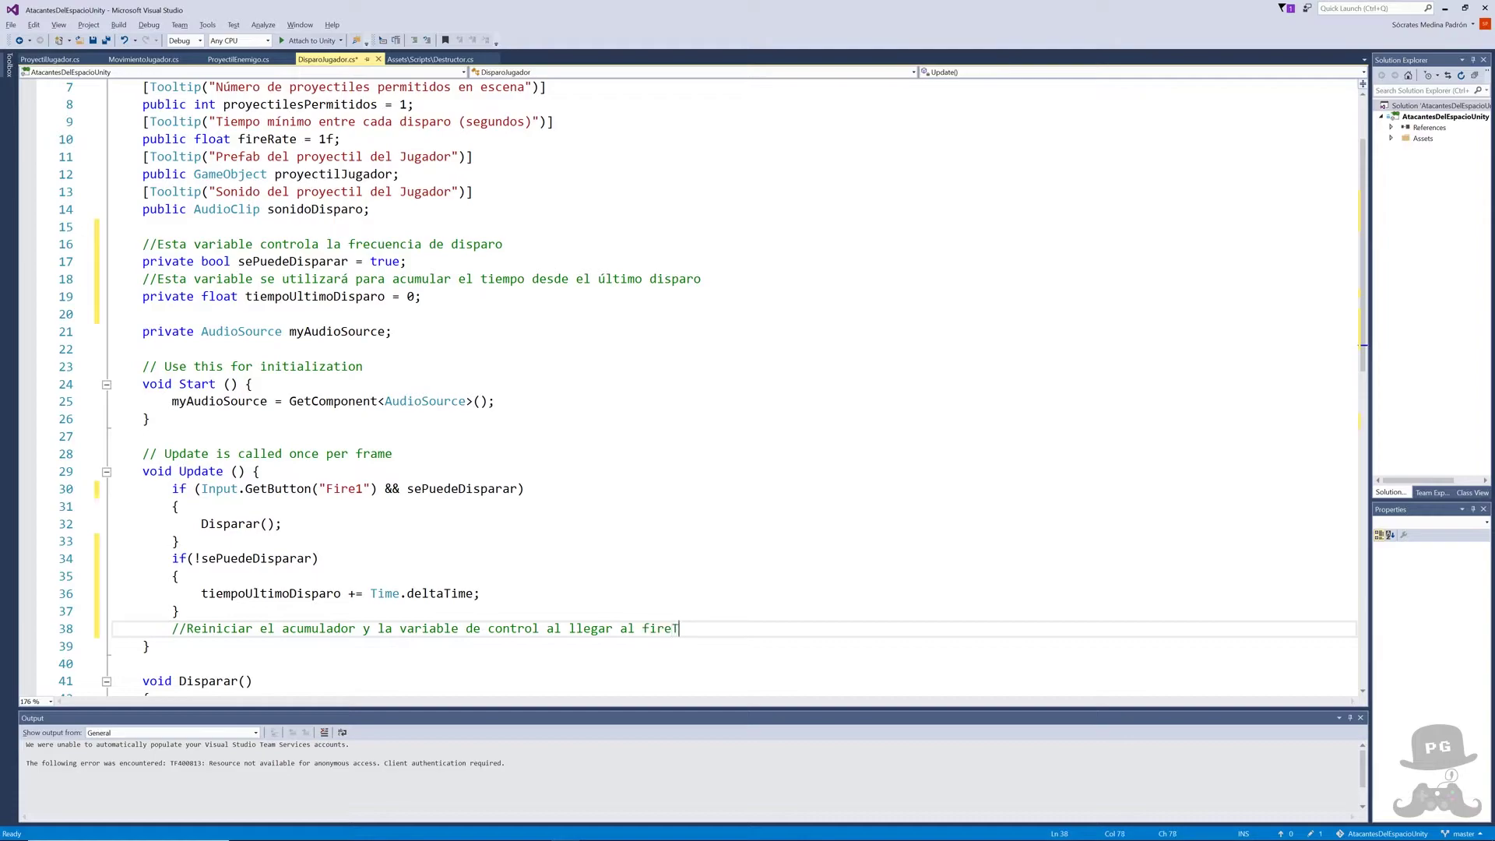
{"action": "type", "text": "ate"}
{"action": "key", "text": "Return"}
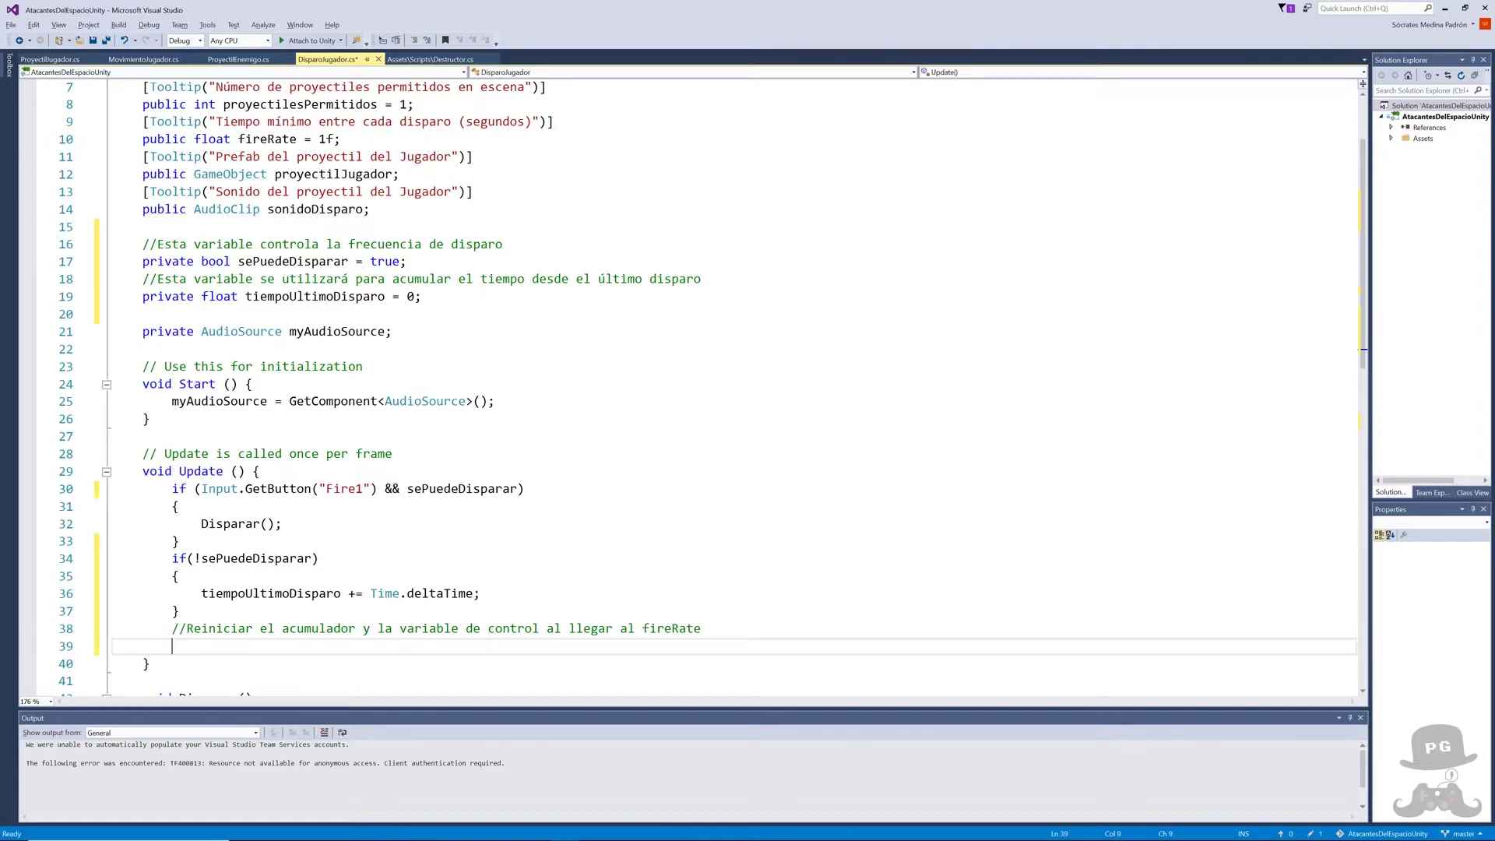
{"action": "type", "text": "if"}
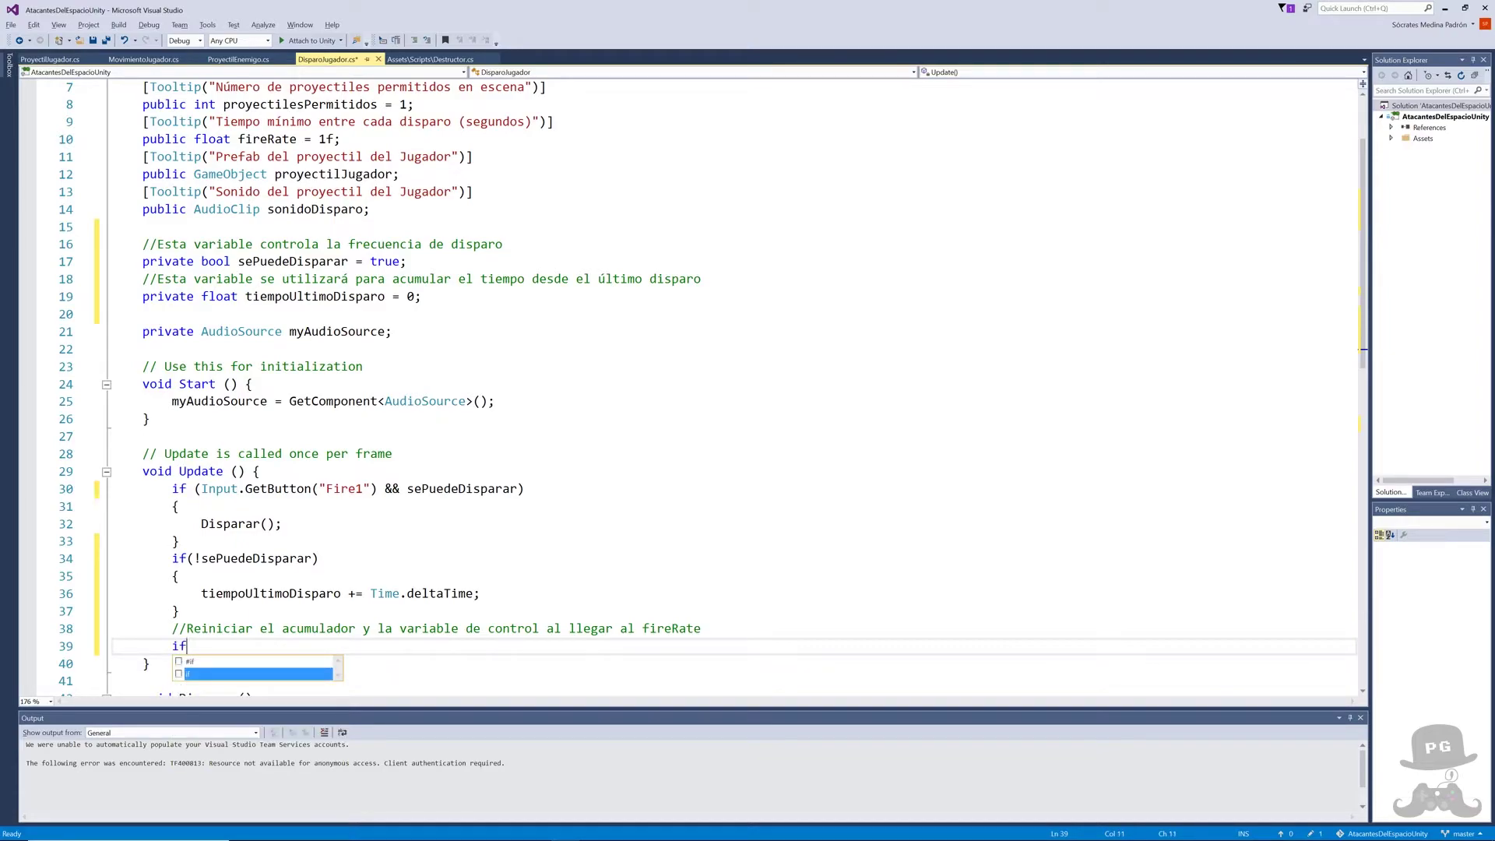
{"action": "type", "text": "("}
{"action": "type", "text": "ti"}
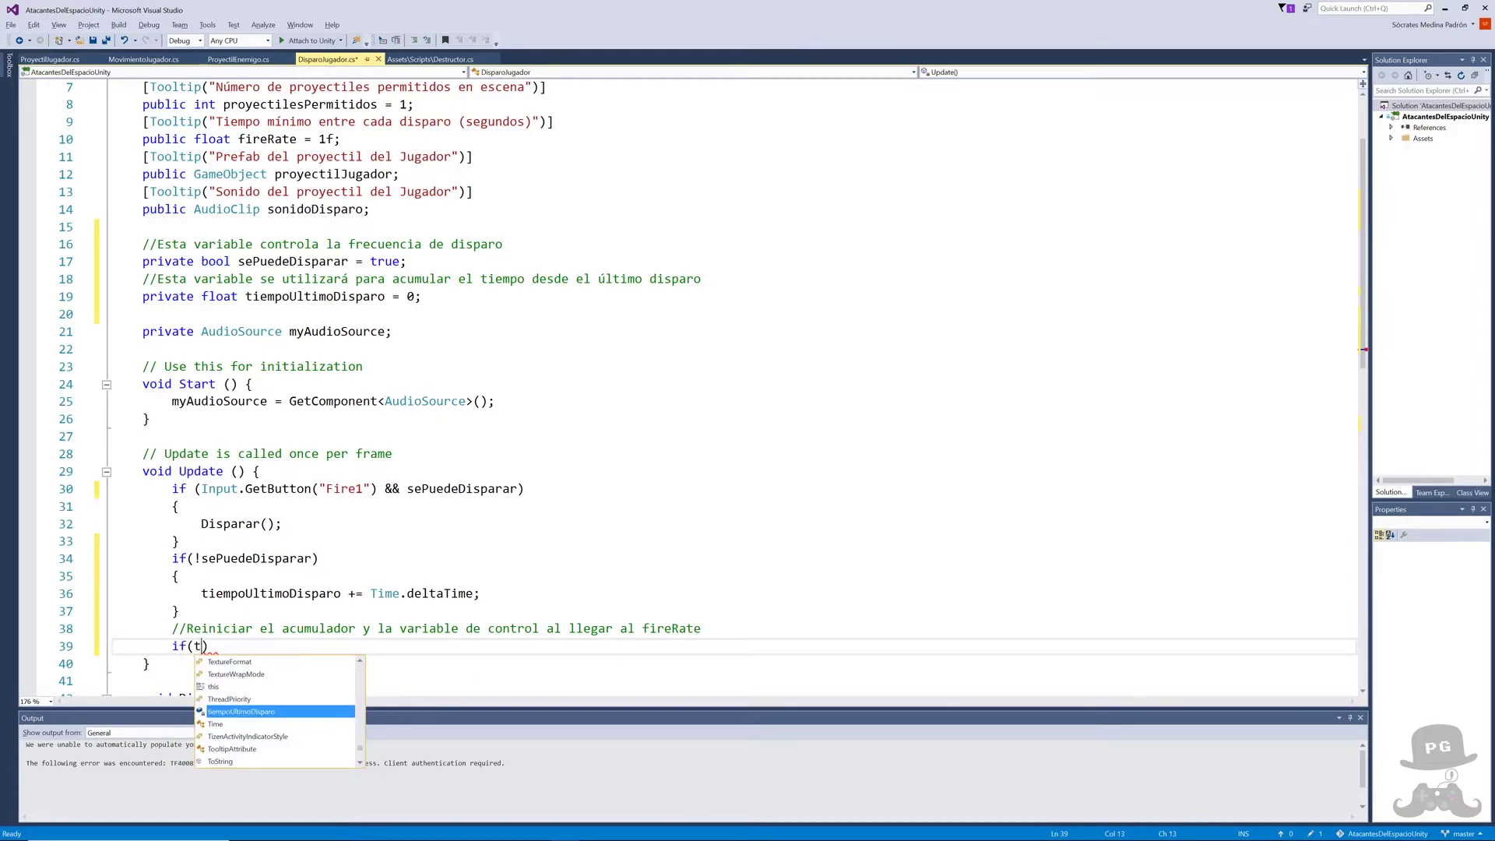
{"action": "type", "text": "empo"}
{"action": "key", "text": "Tab"}
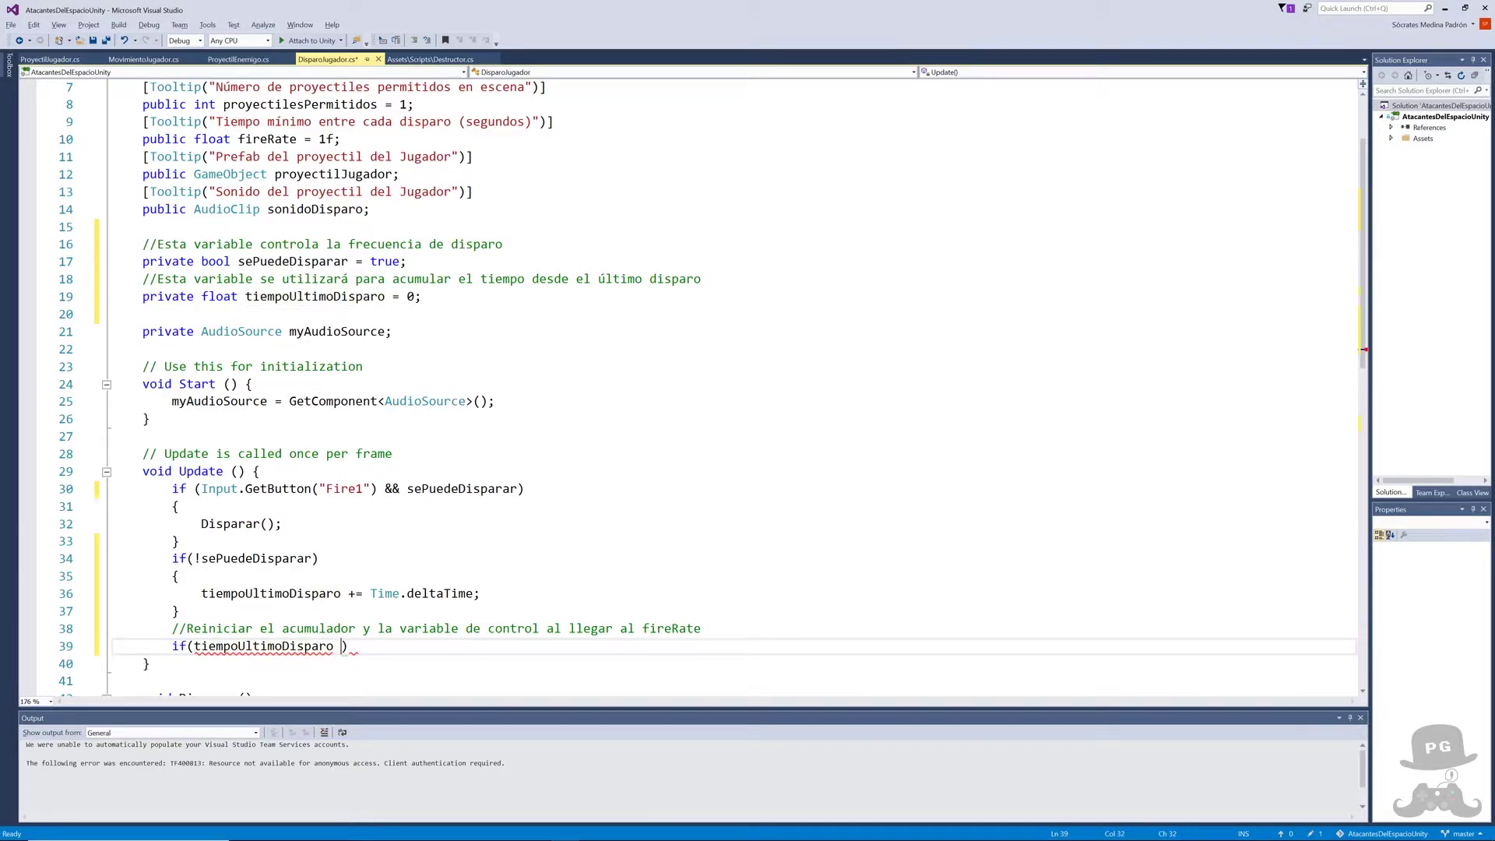
{"action": "type", "text": ">"}
{"action": "type", "text": "= dire"}
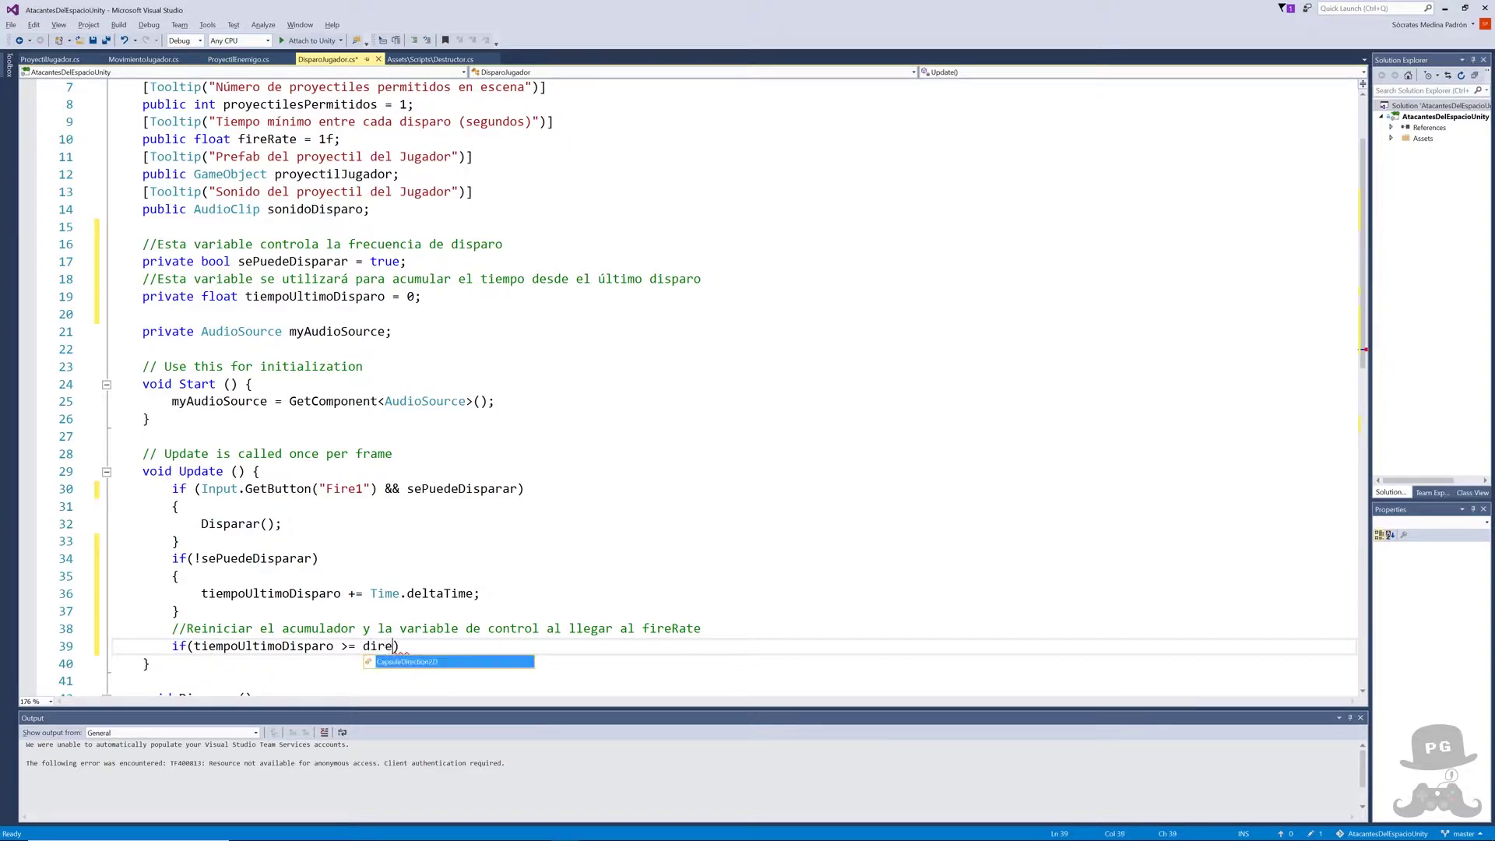
{"action": "key", "text": "BackSpace"}
{"action": "key", "text": "BackSpace"}
{"action": "key", "text": "BackSpace"}
{"action": "key", "text": "BackSpace"}
{"action": "type", "text": "fire"}
{"action": "key", "text": "Tab"}
{"action": "type", "text": ")"}
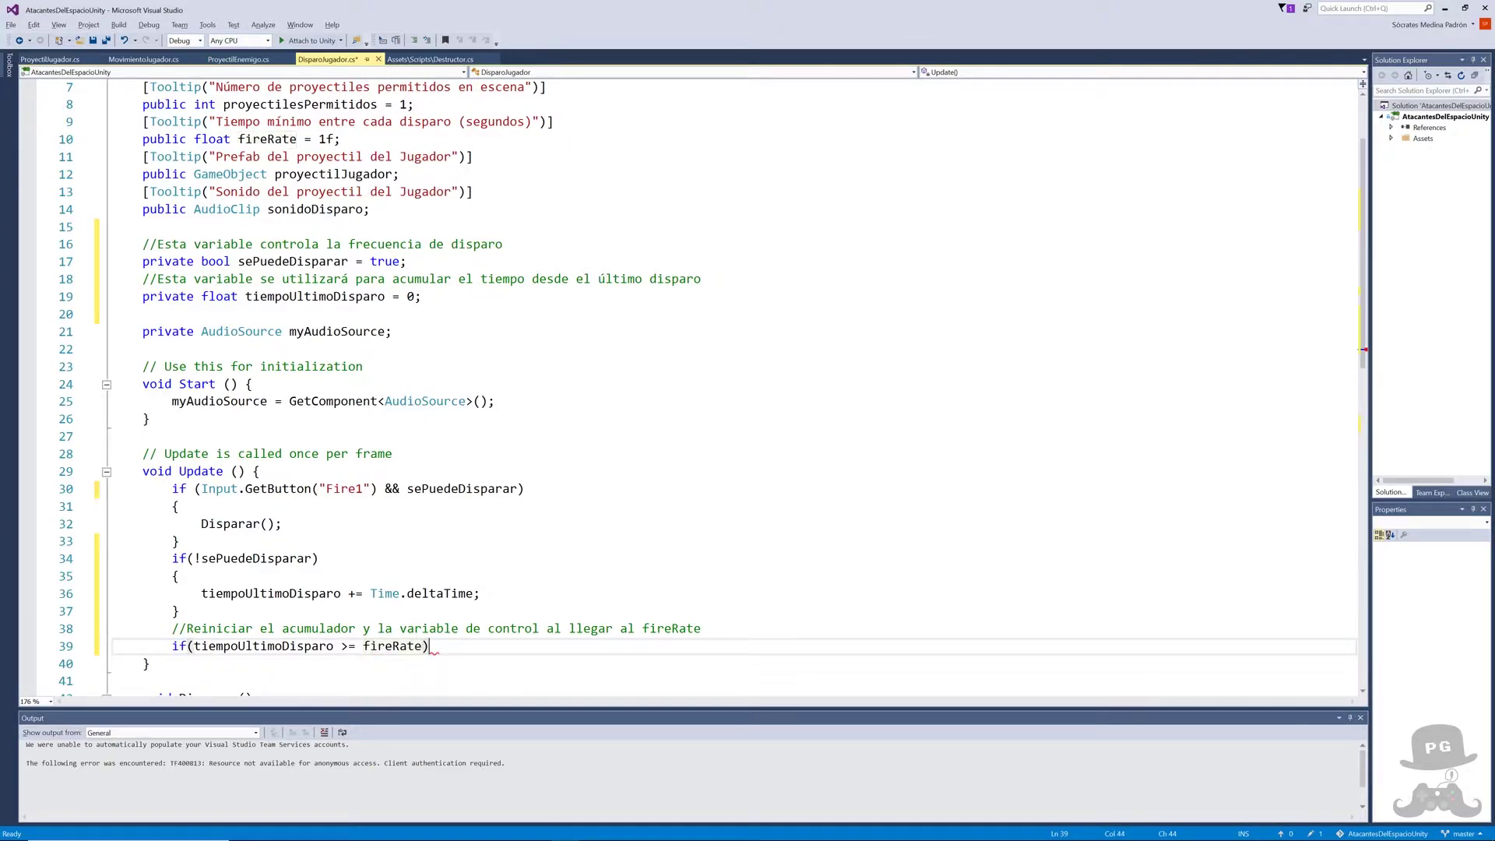
{"action": "type", "text": "{"}
{"action": "key", "text": "Return"}
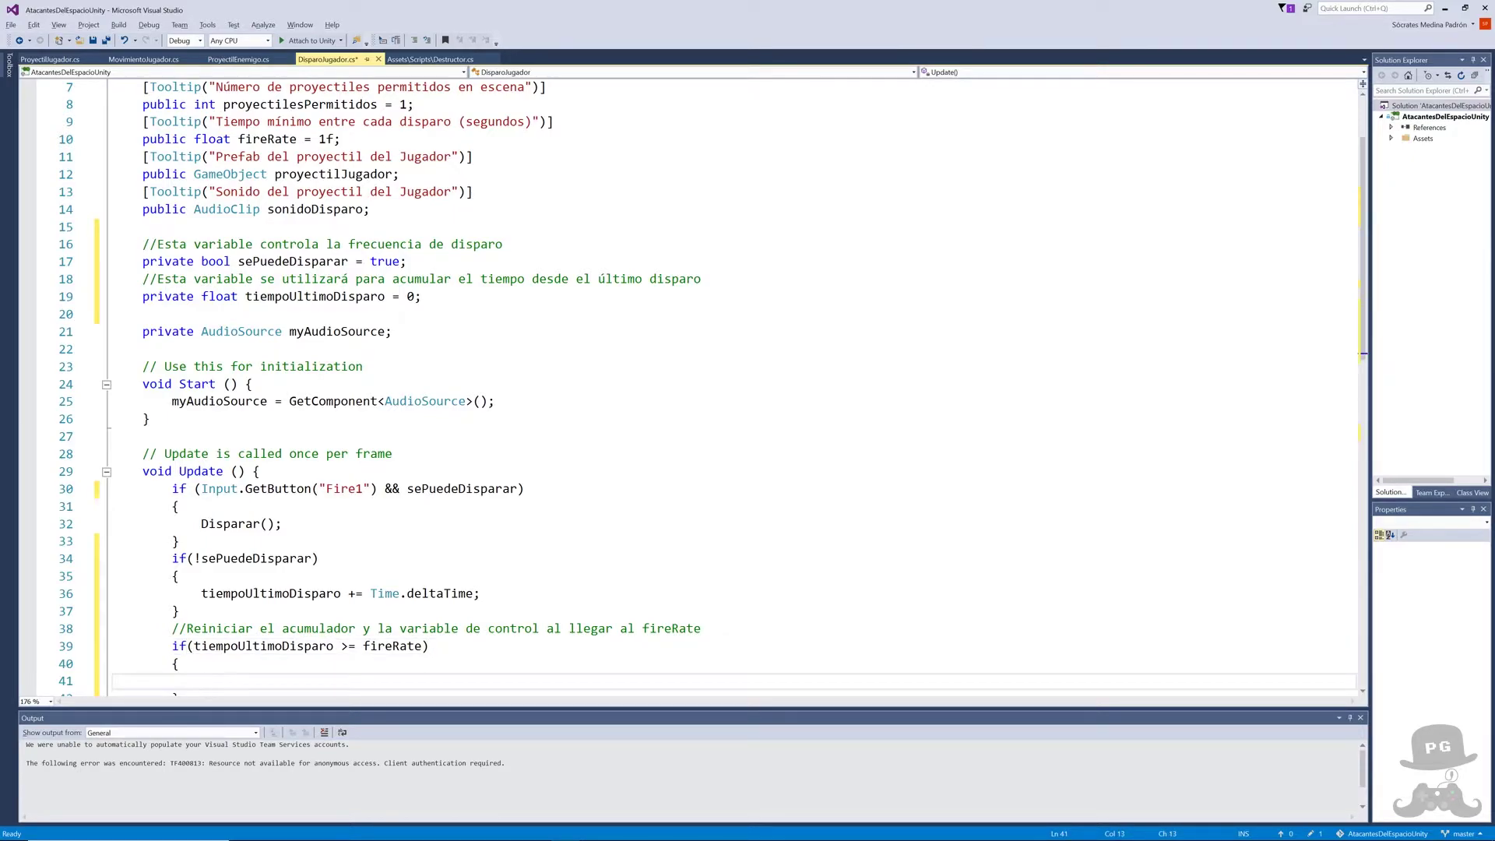
- In that block, set tiempoUltimoDisparo = 0 and sePuedeDisparar = true
{"action": "type", "text": "tie"}
{"action": "key", "text": "Tab"}
{"action": "type", "text": "= 0"}
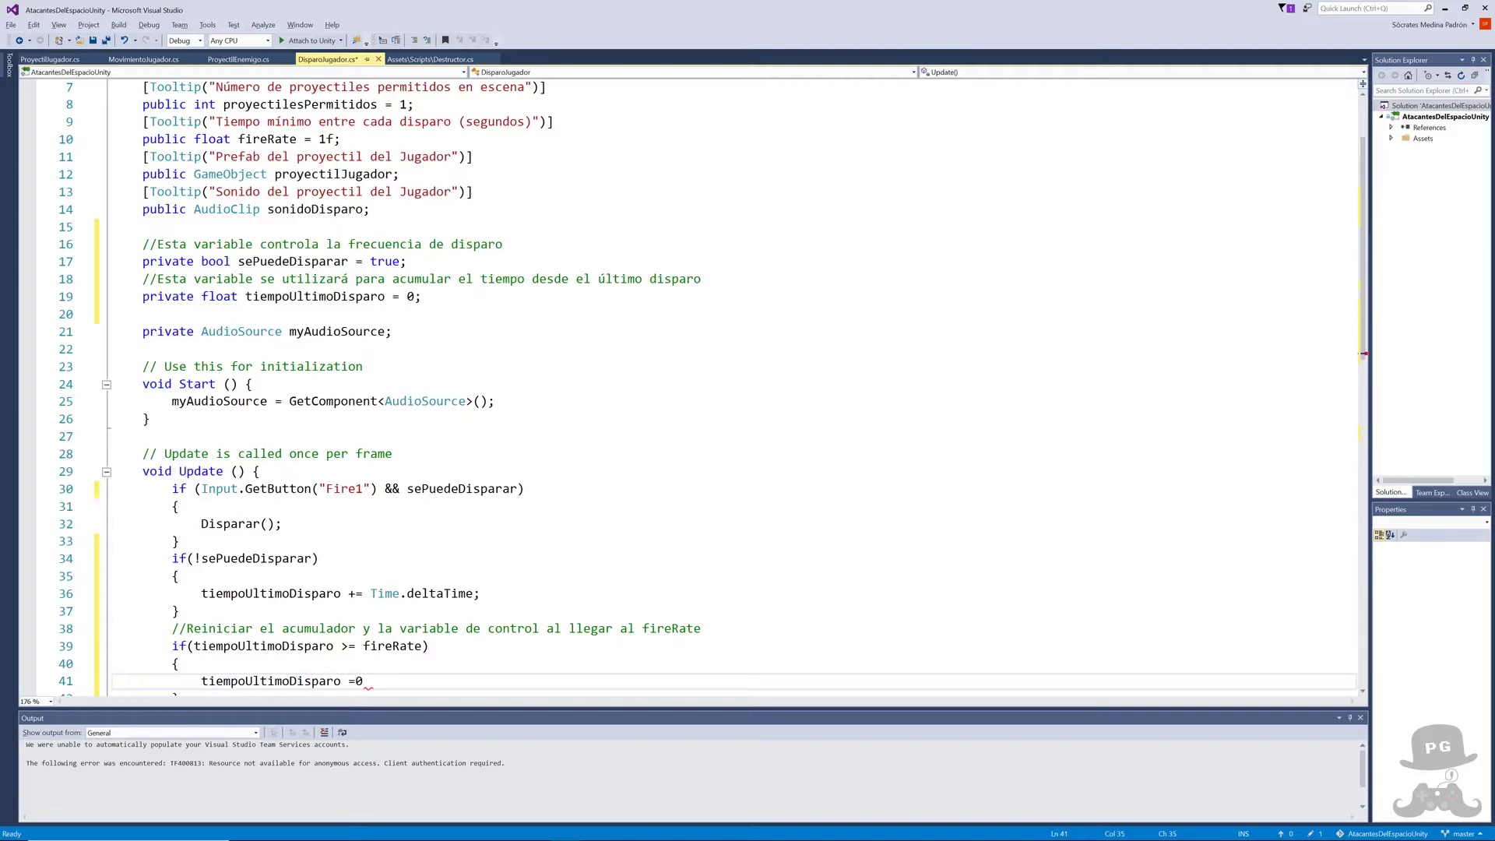
{"action": "type", "text": ";"}
{"action": "key", "text": "Return"}
{"action": "type", "text": "se"}
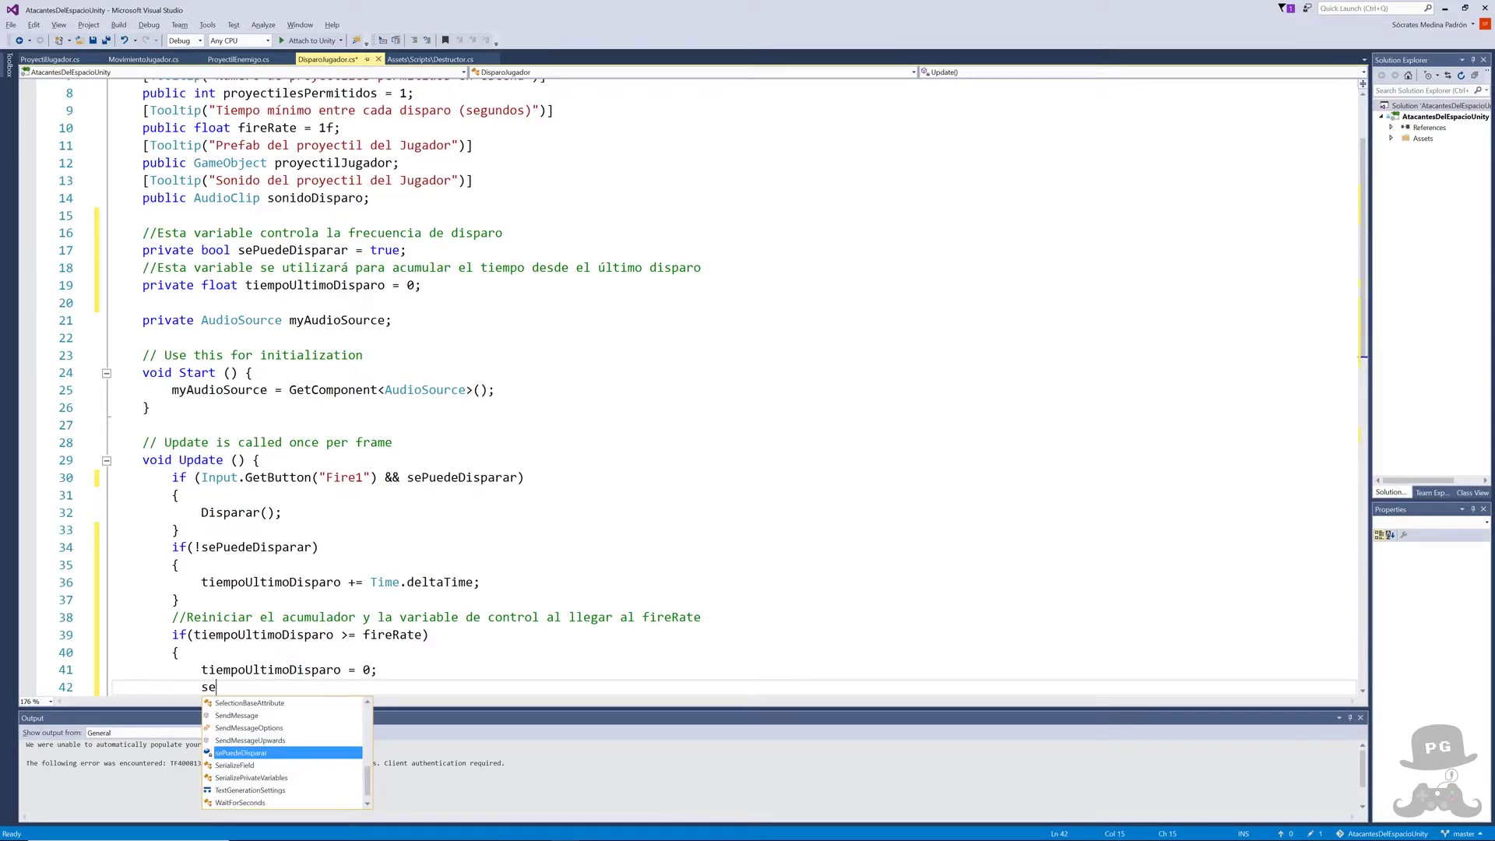
{"action": "key", "text": "Tab"}
{"action": "type", "text": "= "}
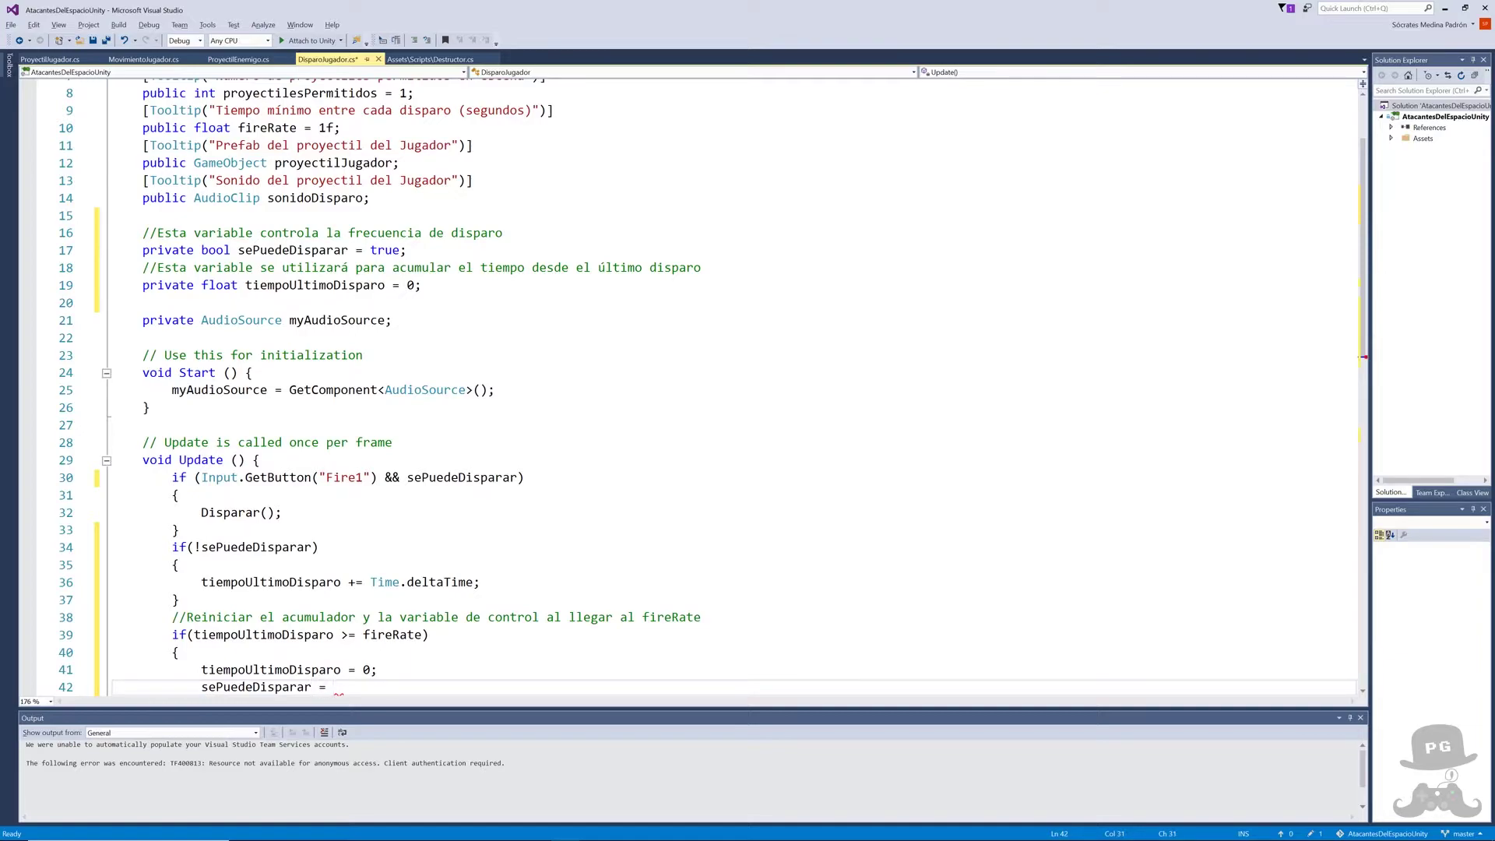
{"action": "type", "text": "true;"}
- Review the sePuedeDisparar logic, save DisparoJugador.cs and return to Unity
{"action": "scroll", "coordinate": [712, 386], "scroll_direction": "down", "scroll_amount": 4}
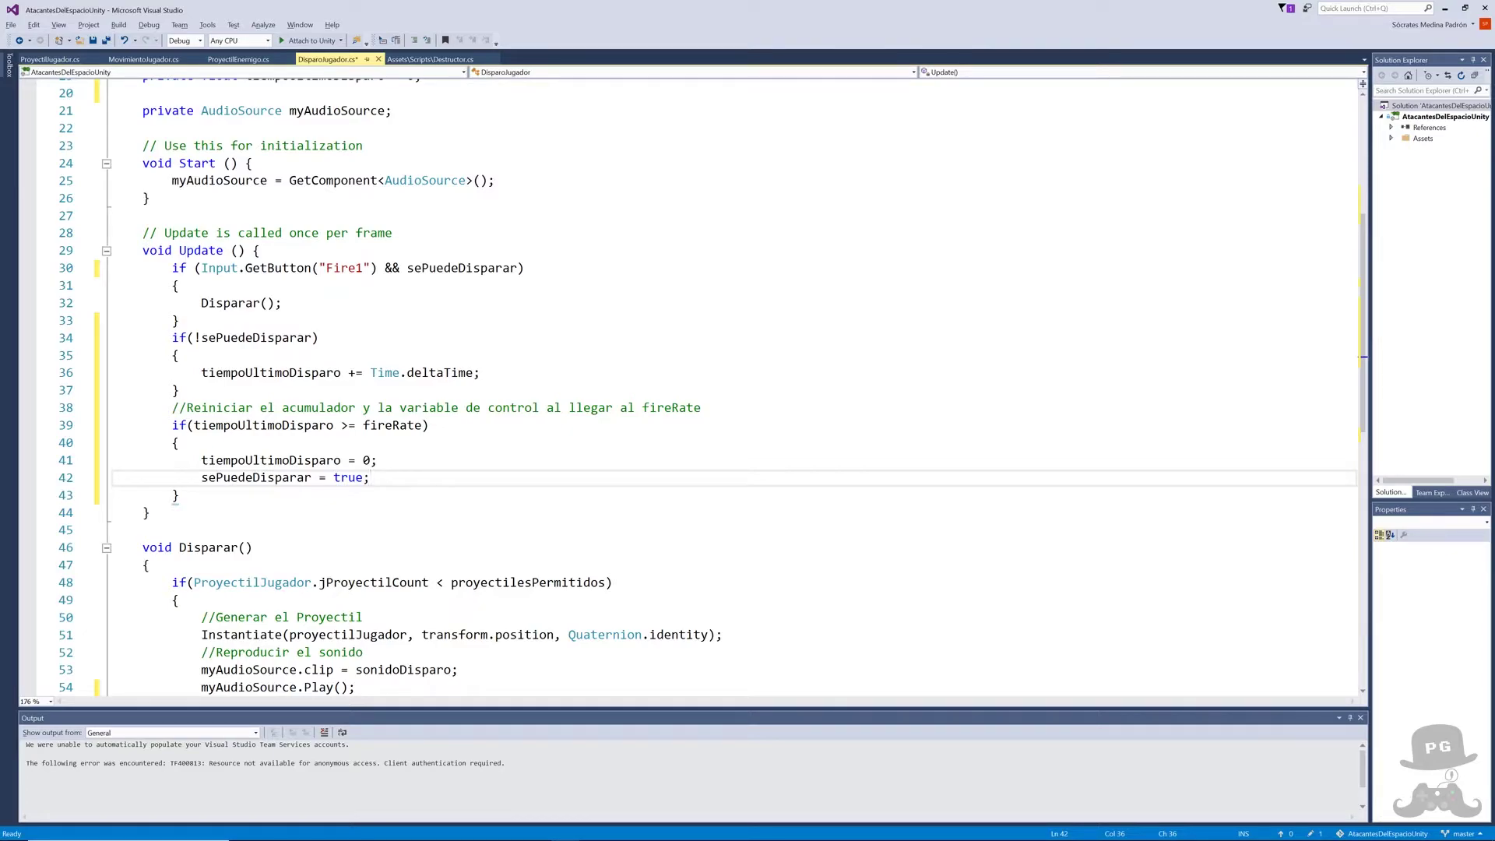
{"action": "double_click", "coordinate": [462, 268]}
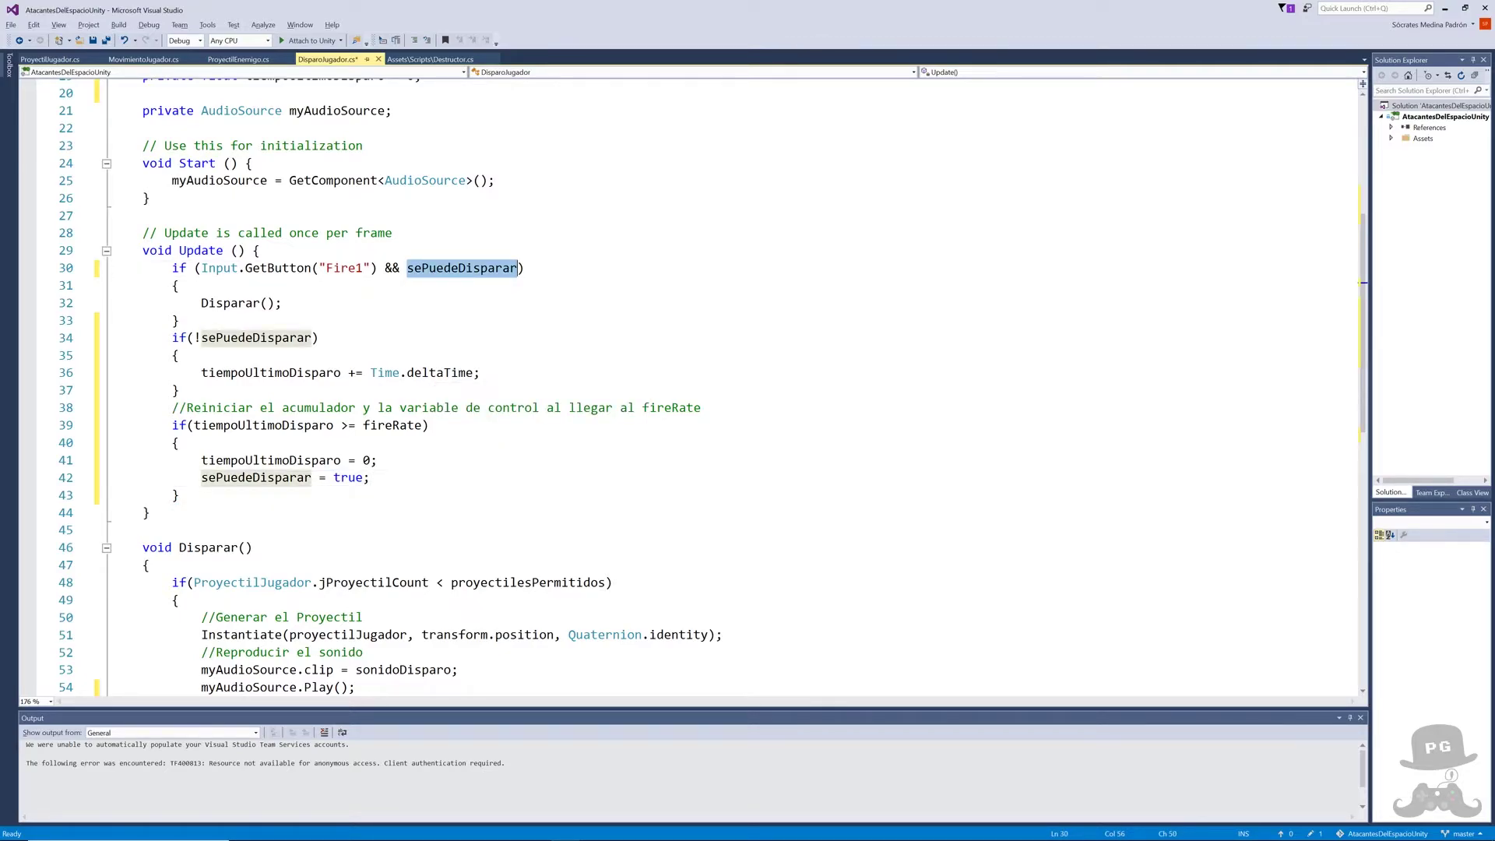
{"action": "left_click_drag", "start_coordinate": [200, 303], "coordinate": [274, 302]}
{"action": "scroll", "coordinate": [274, 302], "scroll_direction": "down", "scroll_amount": 3}
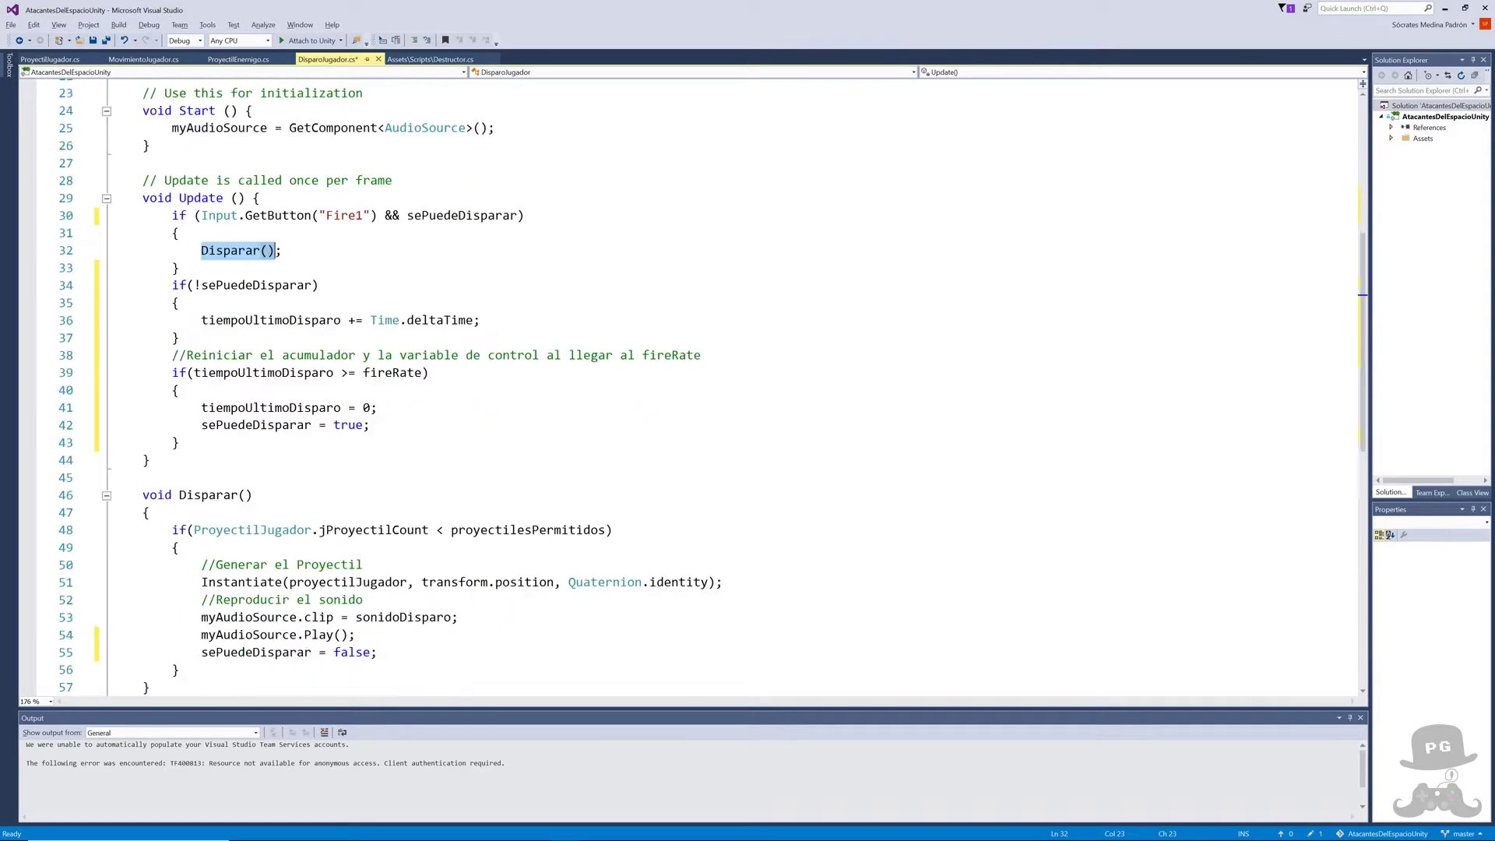
{"action": "left_click_drag", "start_coordinate": [377, 547], "coordinate": [208, 530]}
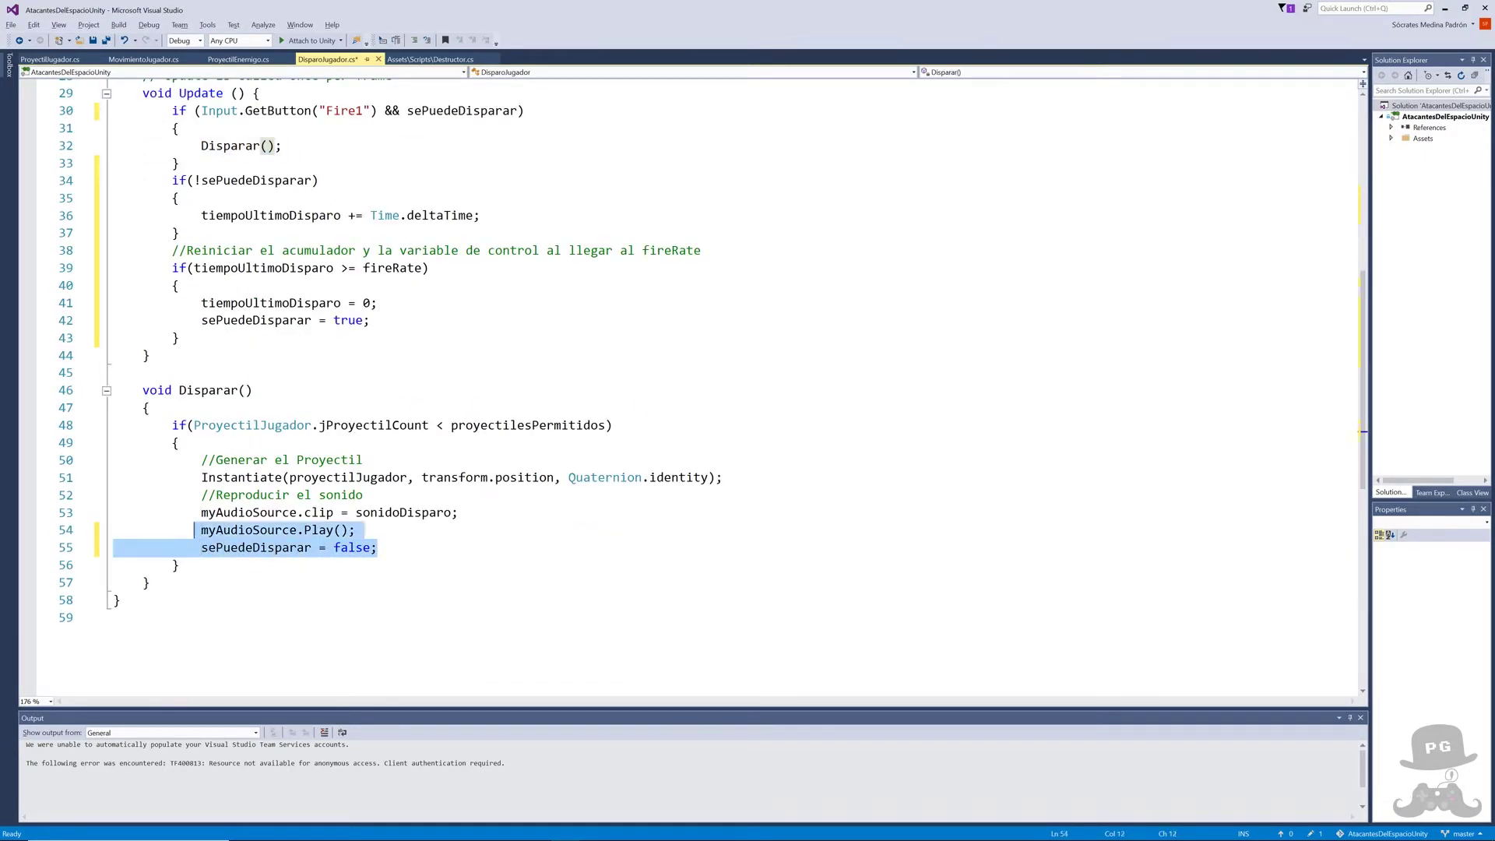
{"action": "left_click", "coordinate": [208, 548]}
{"action": "scroll", "coordinate": [257, 547], "scroll_direction": "up", "scroll_amount": 3}
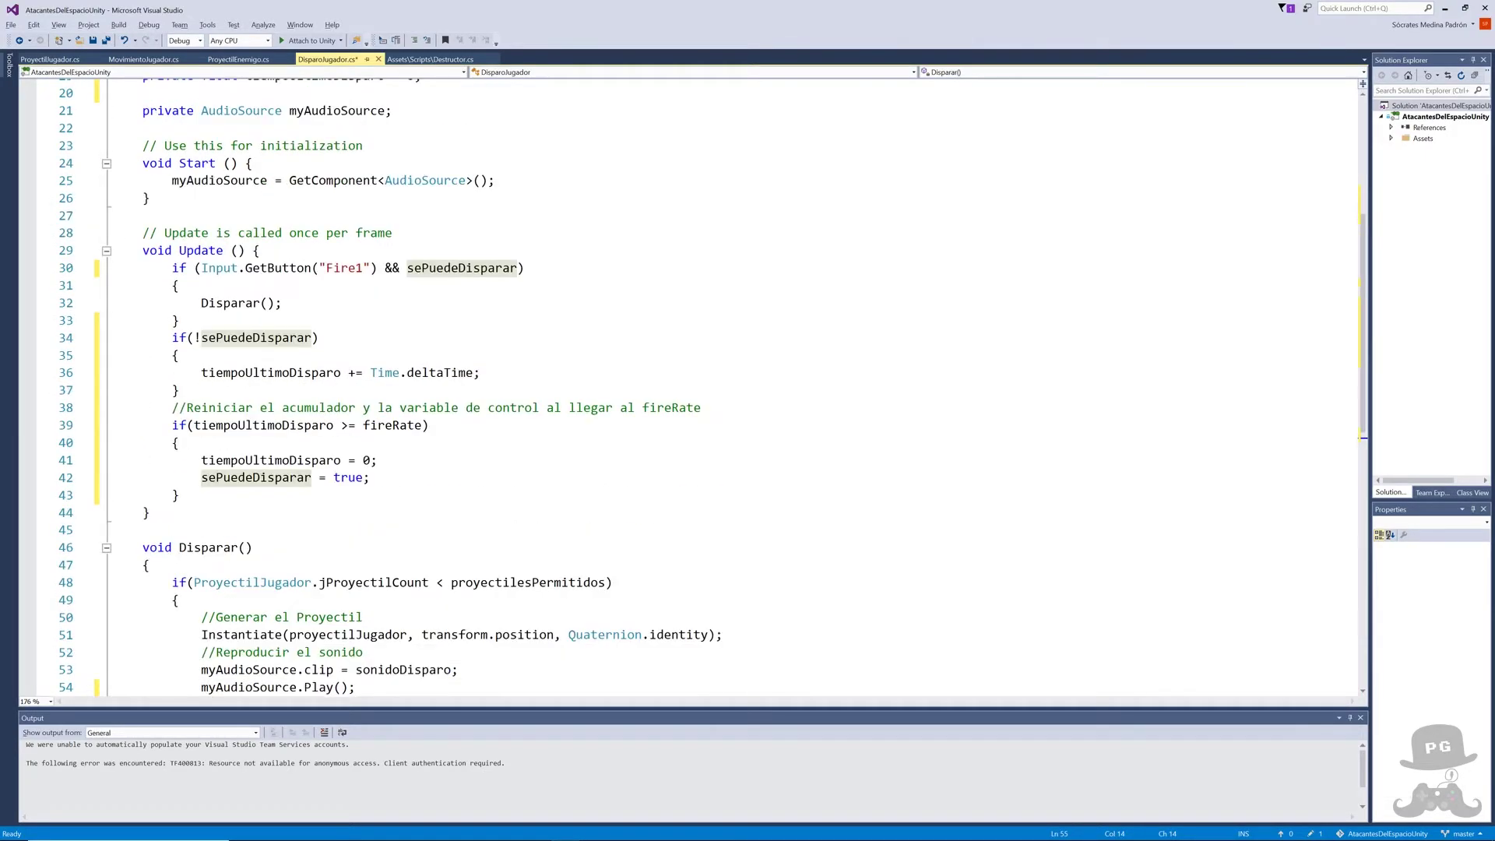
{"action": "scroll", "coordinate": [257, 548], "scroll_direction": "up", "scroll_amount": 1}
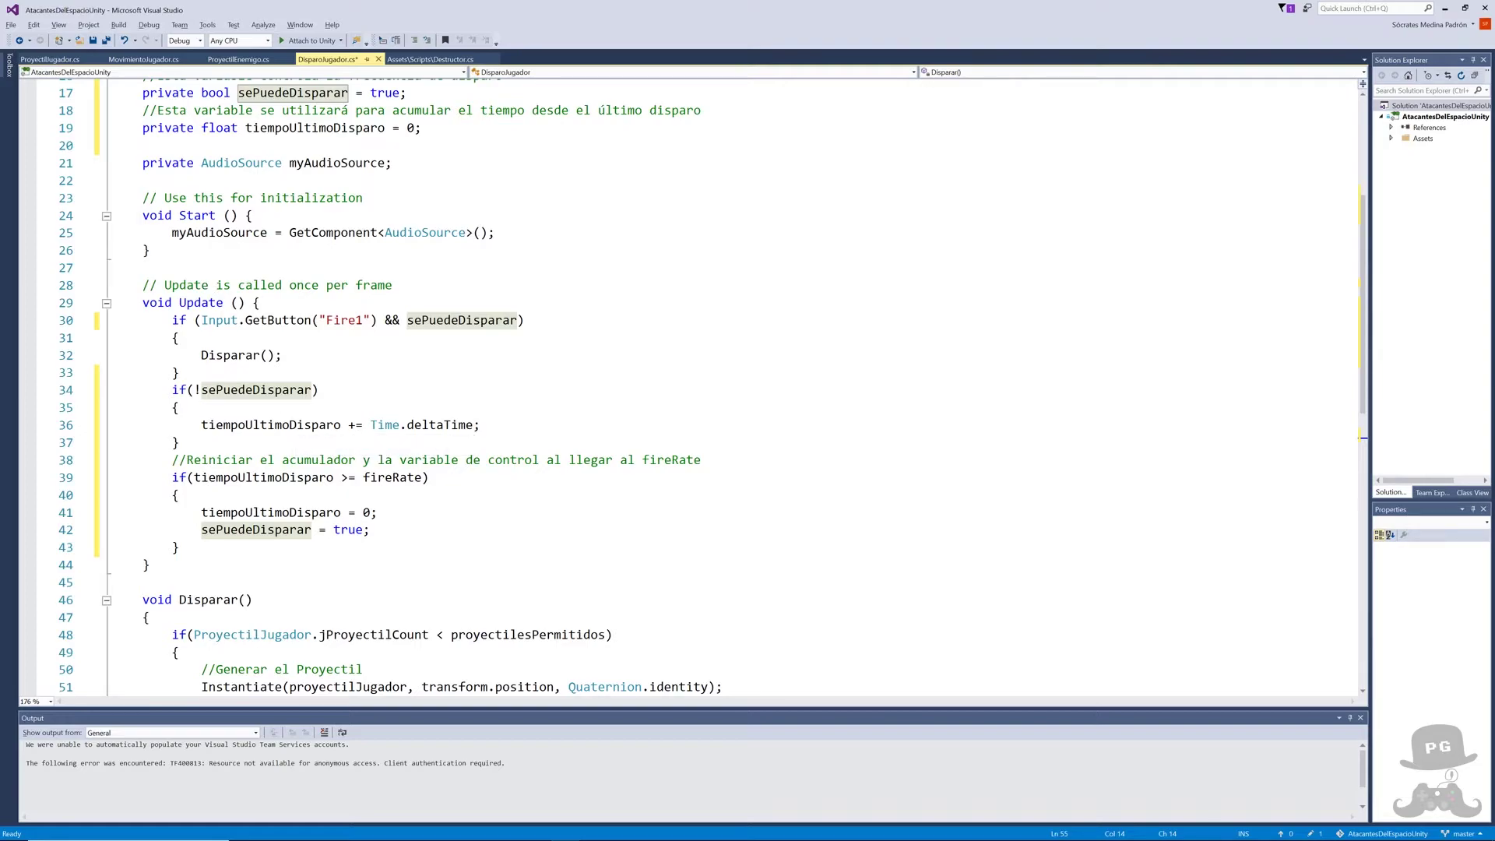
{"action": "scroll", "coordinate": [693, 385], "scroll_direction": "up", "scroll_amount": 3}
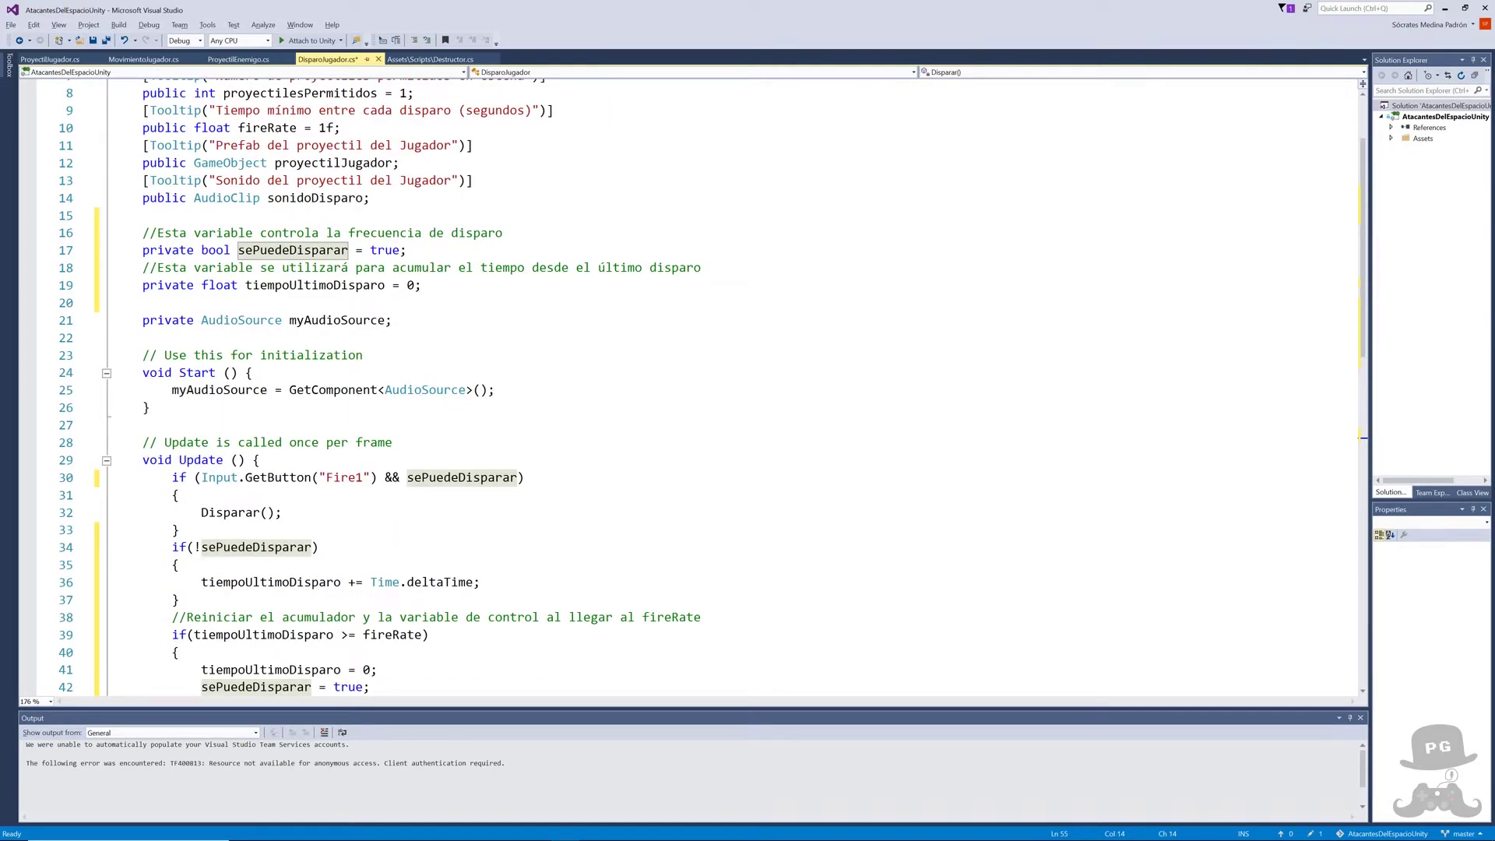
{"action": "left_click_drag", "start_coordinate": [340, 127], "coordinate": [143, 128]}
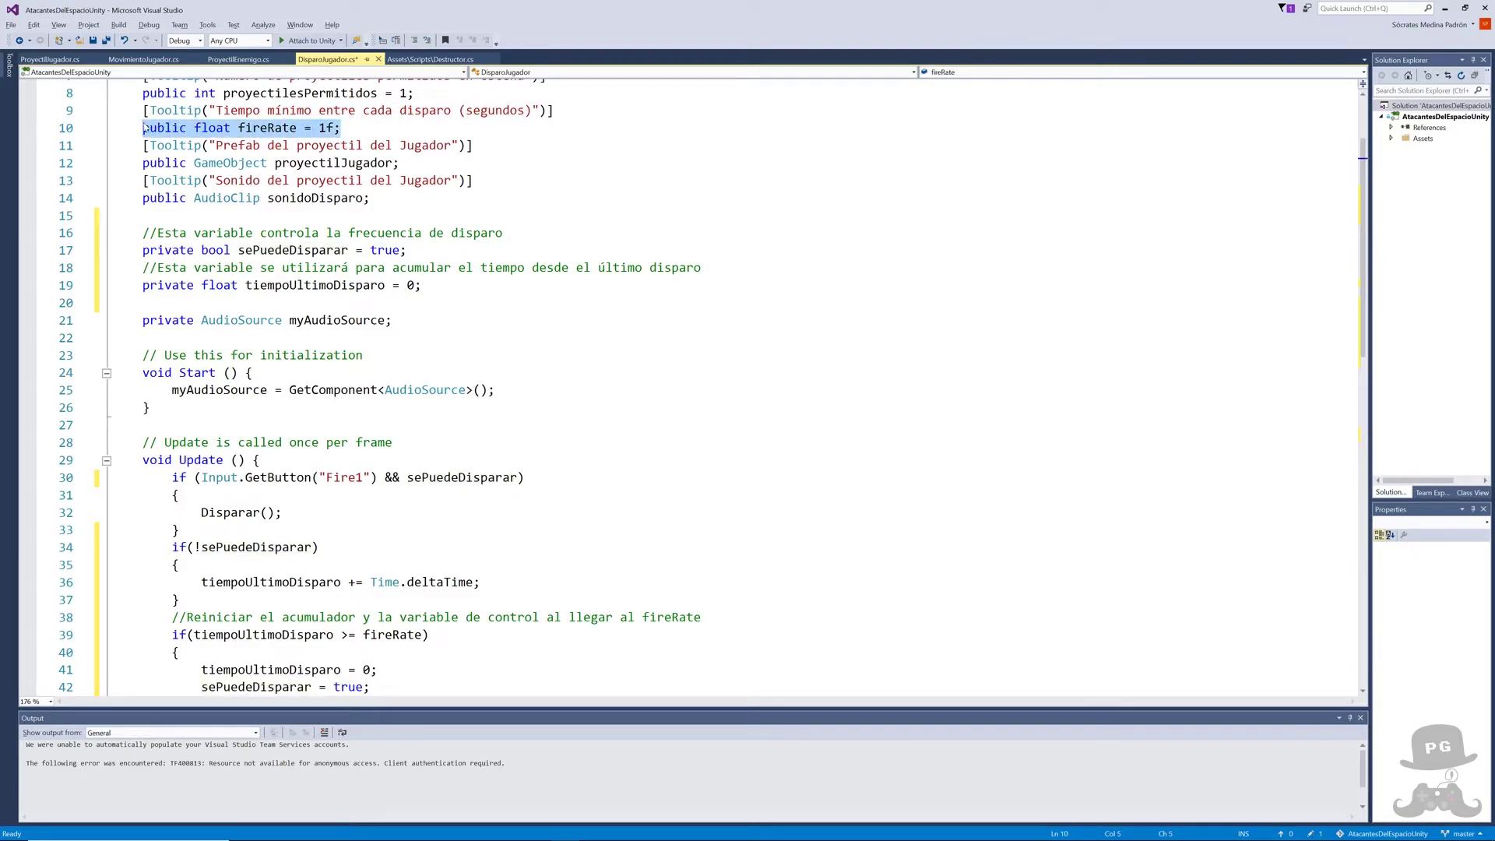
{"action": "scroll", "coordinate": [142, 128], "scroll_direction": "down", "scroll_amount": 3}
{"action": "scroll", "coordinate": [693, 386], "scroll_direction": "down", "scroll_amount": 1}
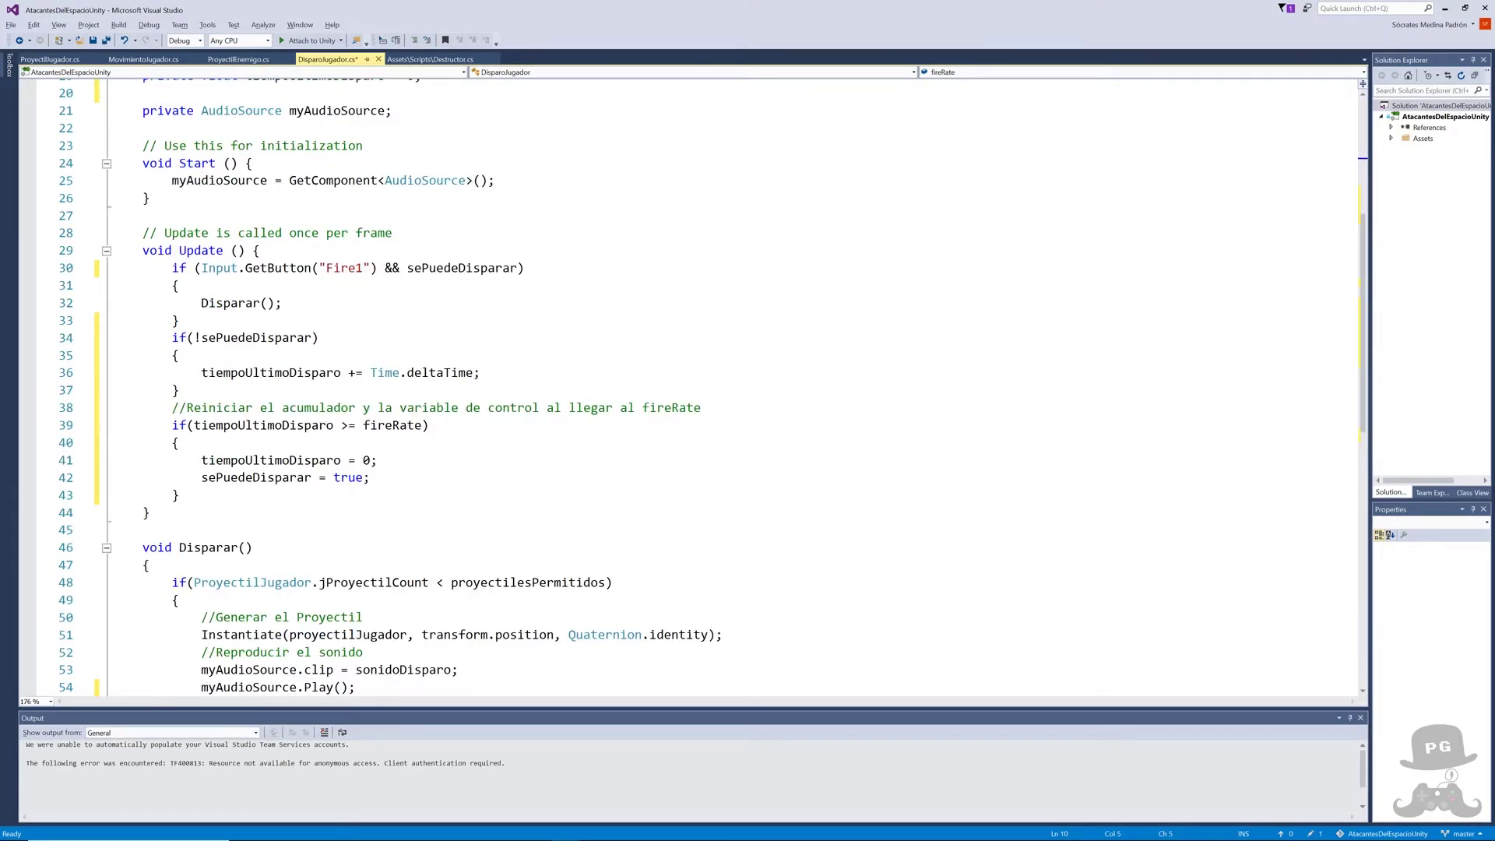
{"action": "left_click_drag", "start_coordinate": [201, 460], "coordinate": [377, 460]}
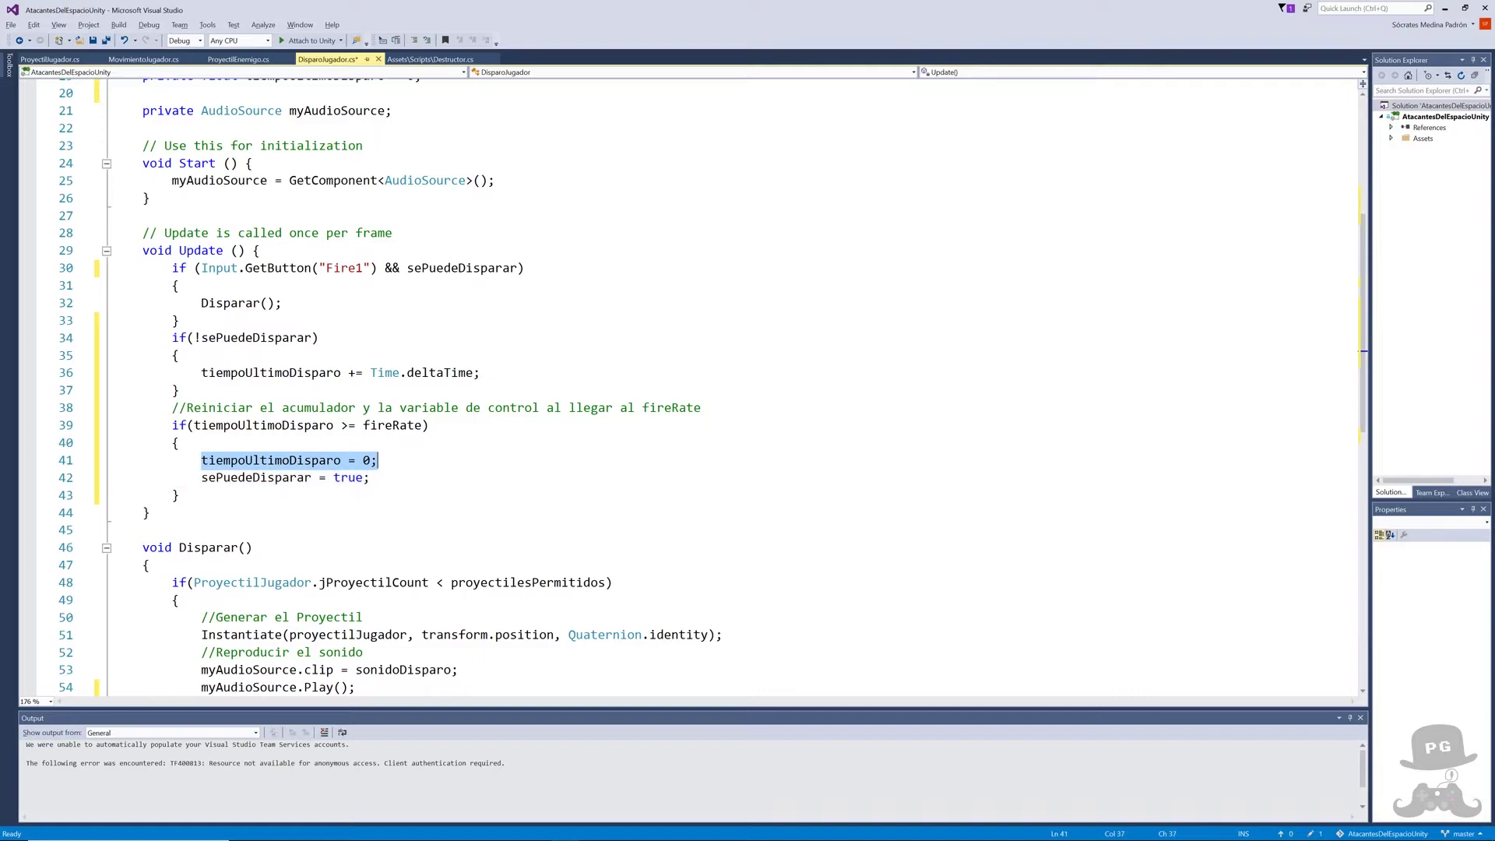
{"action": "left_click_drag", "start_coordinate": [201, 477], "coordinate": [369, 477]}
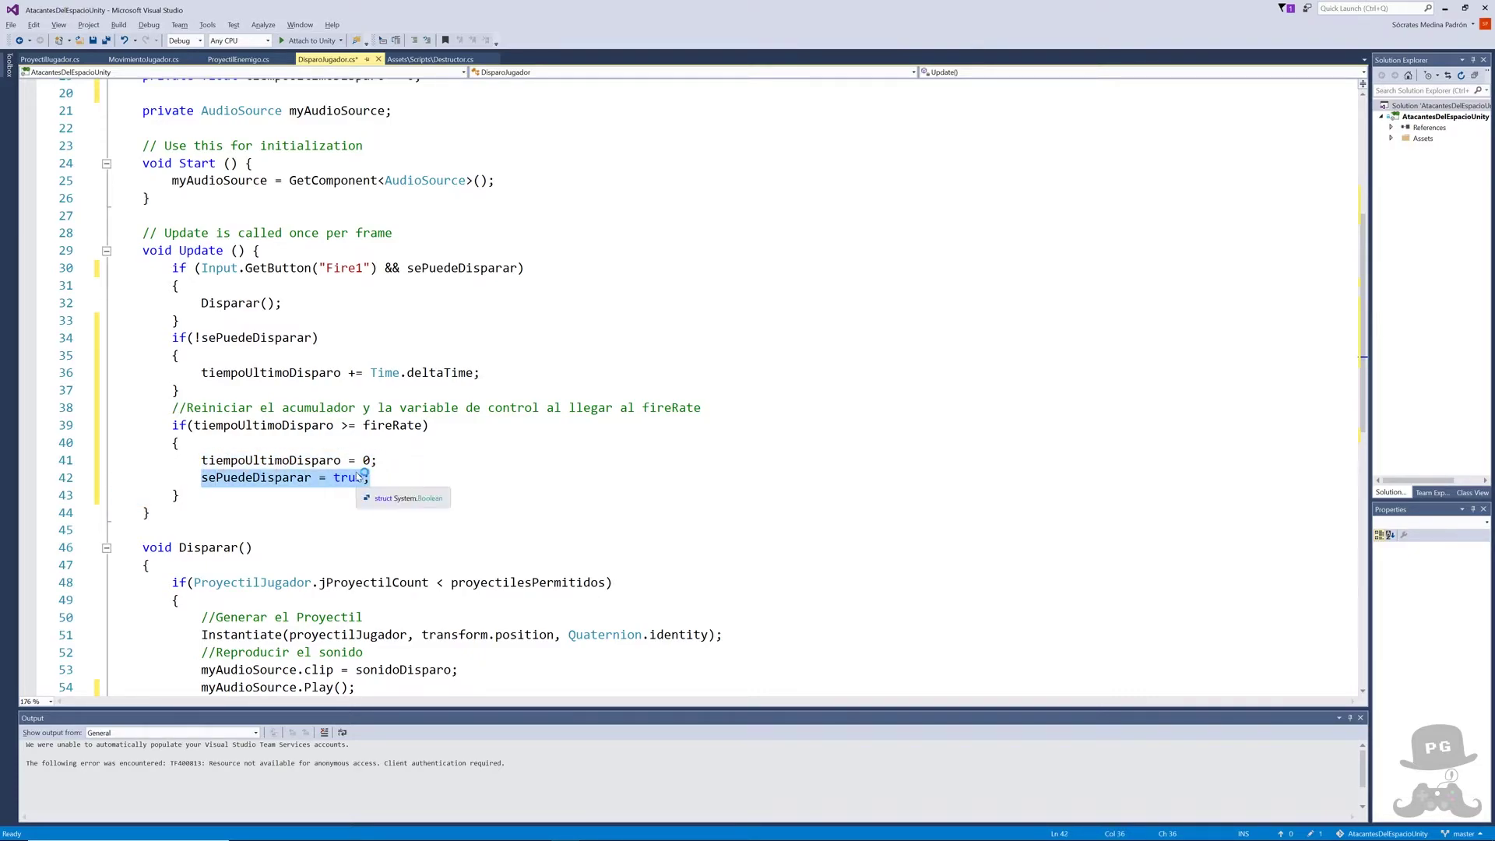
{"action": "scroll", "coordinate": [363, 475], "scroll_direction": "up", "scroll_amount": 2}
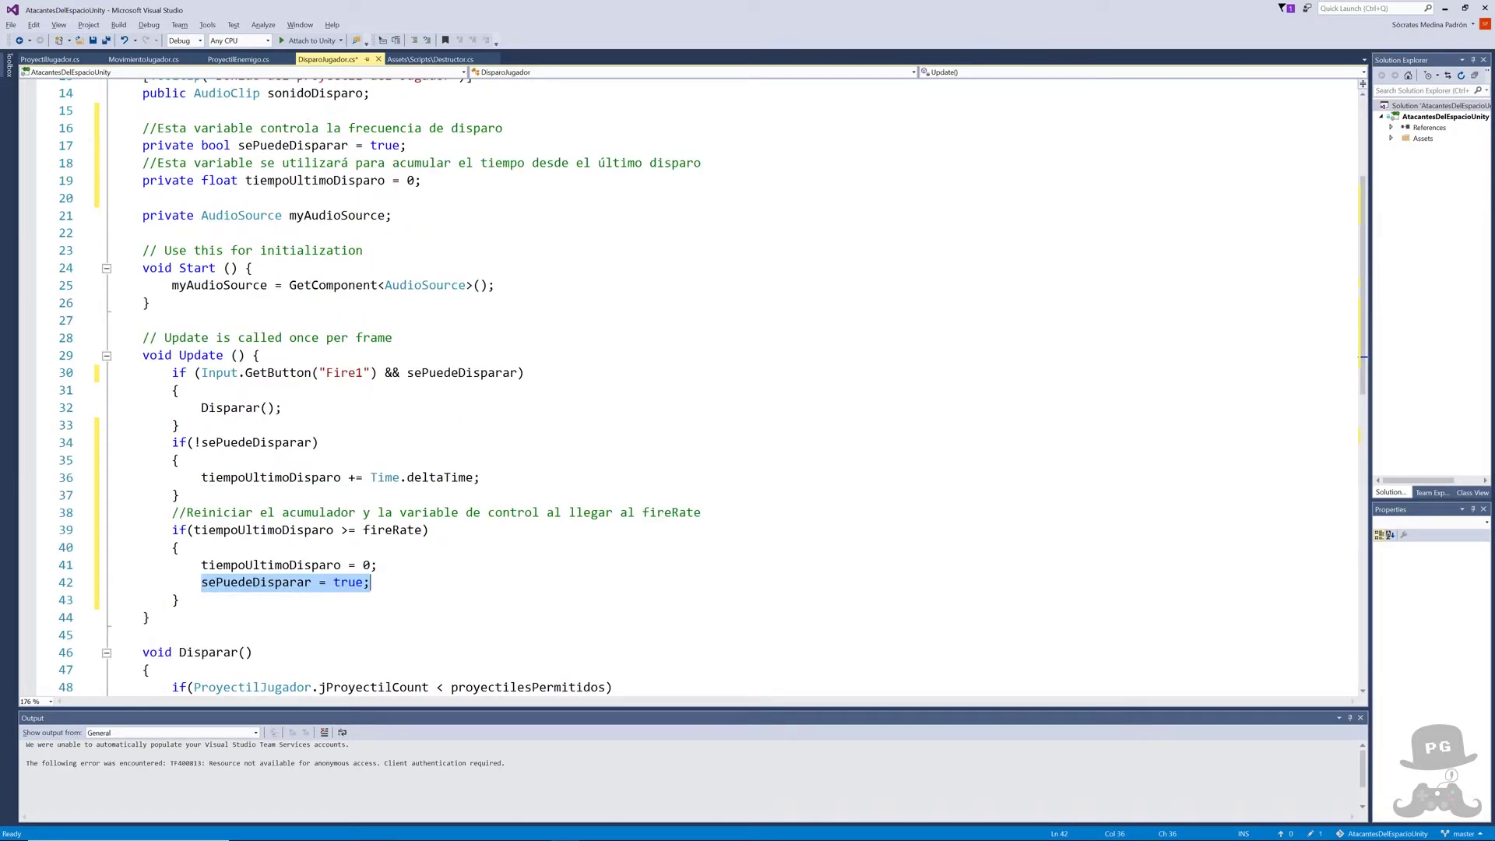
{"action": "key", "text": "ctrl+s"}
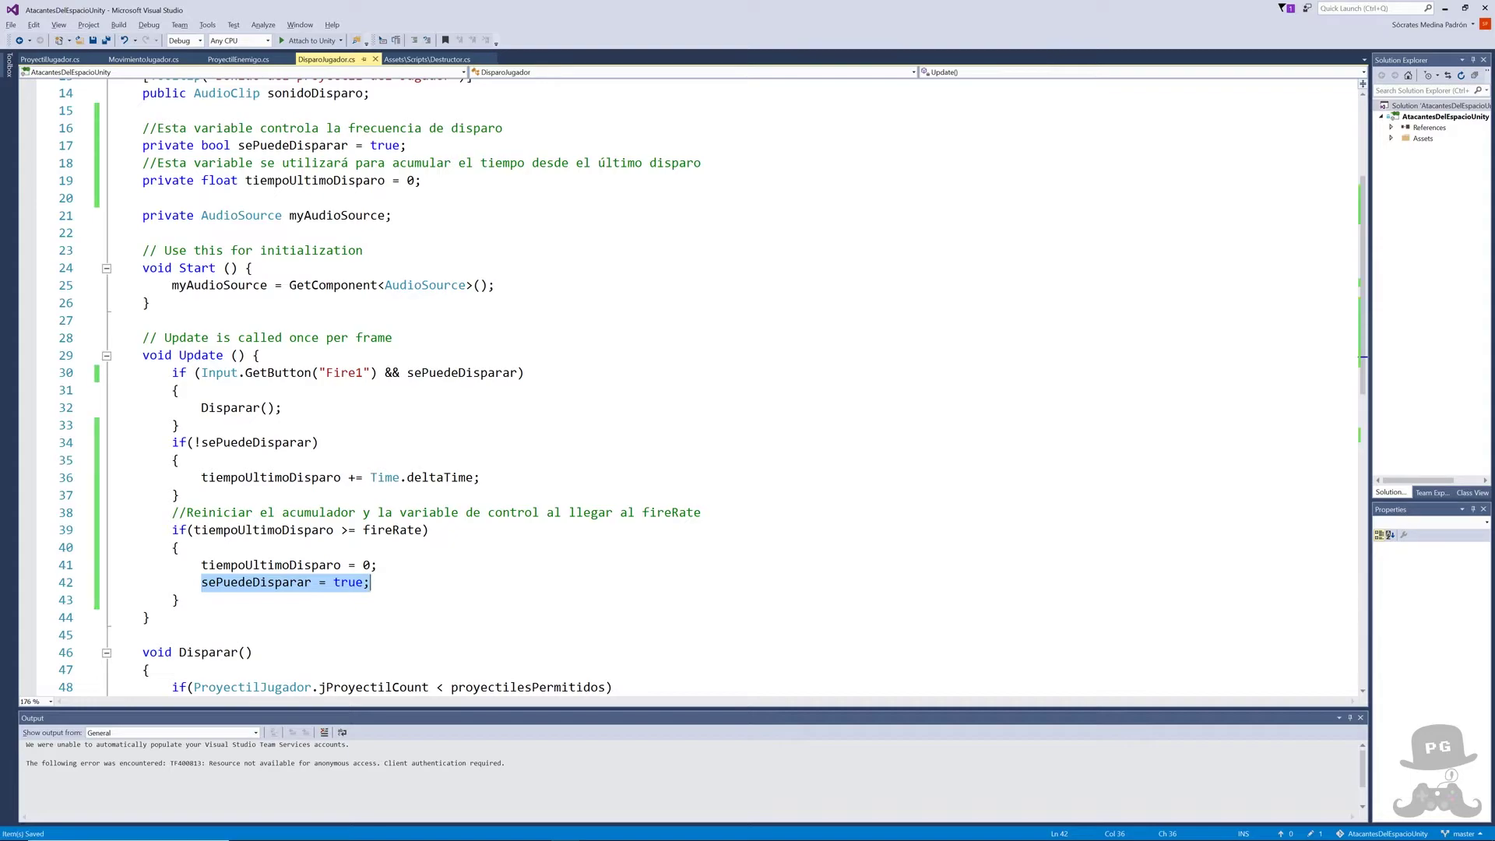
{"action": "key", "text": "alt+Tab"}
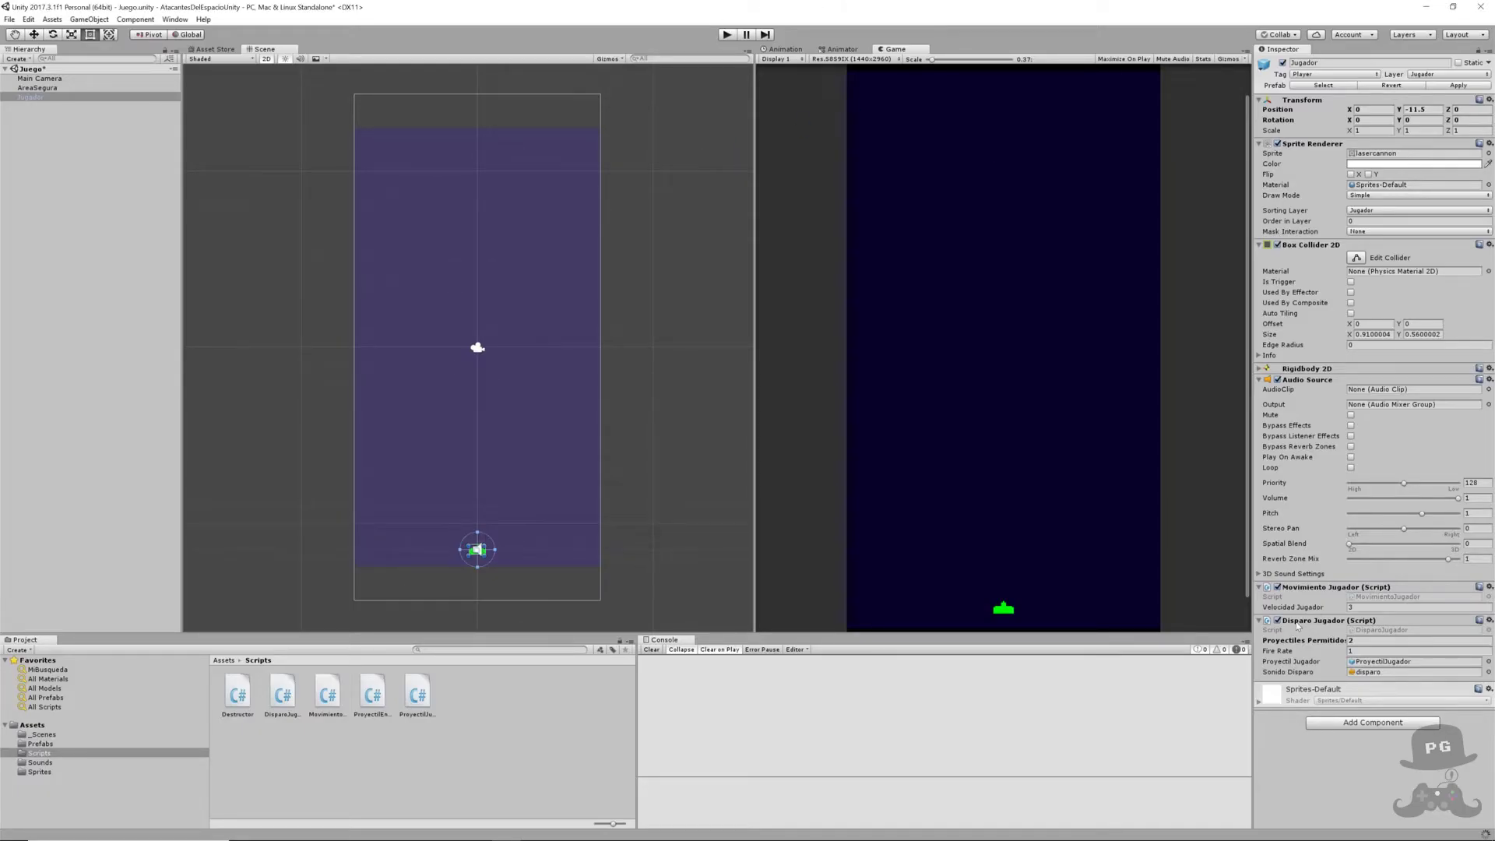
- Set Proyectiles Permitidos to 3 on the Disparo Jugador component
{"action": "left_click", "coordinate": [1368, 640]}
{"action": "type", "text": "3"}
{"action": "key", "text": "shift+Tab"}
- Run the game, fire shots to check the 1-second cooldown, then stop Play
{"action": "left_click", "coordinate": [726, 35]}
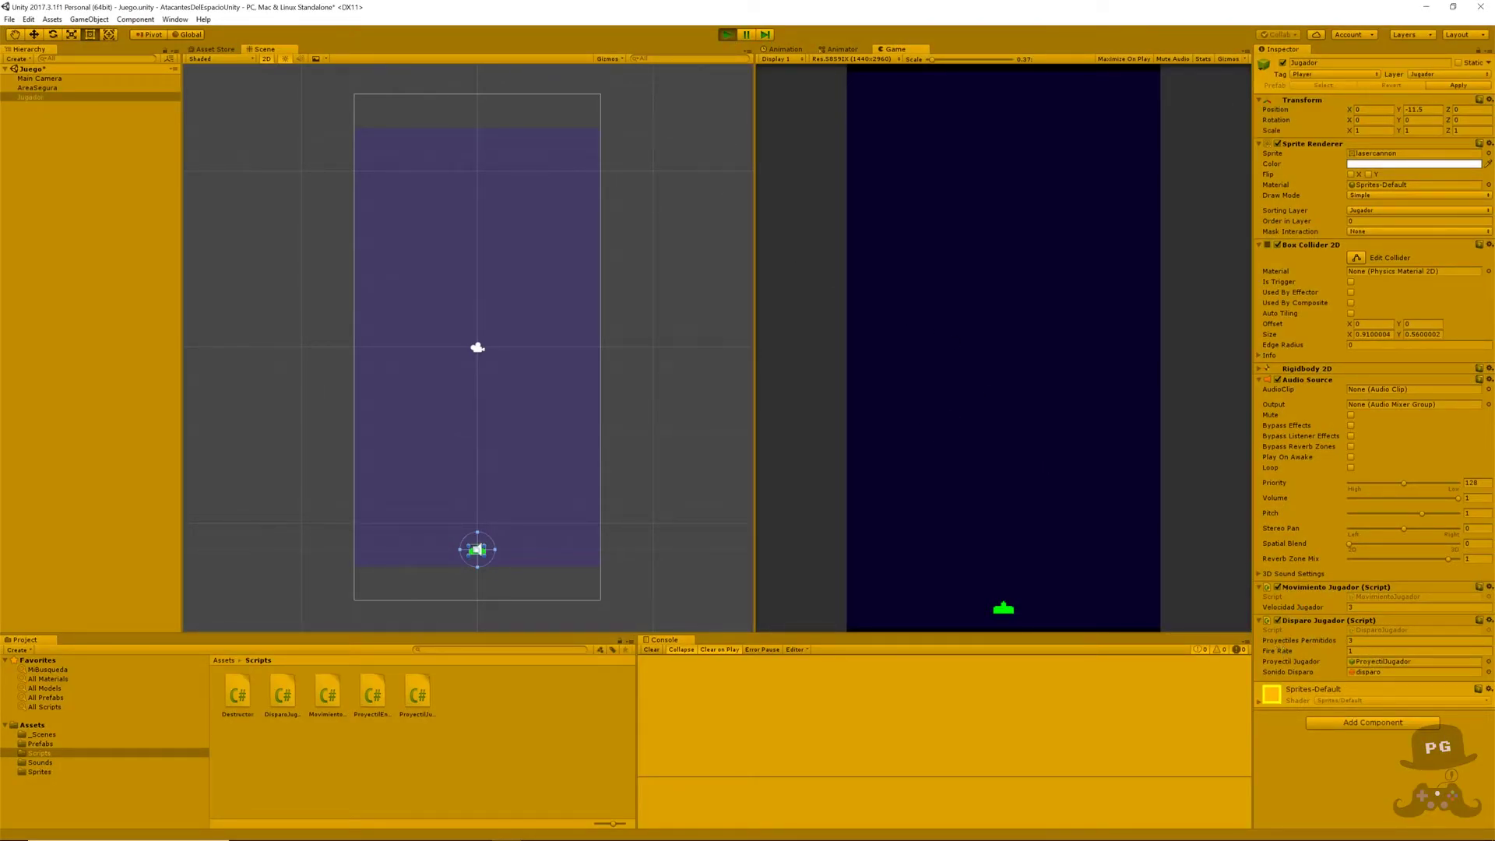
{"action": "left_click", "coordinate": [1370, 651]}
{"action": "left_click", "coordinate": [1049, 463]}
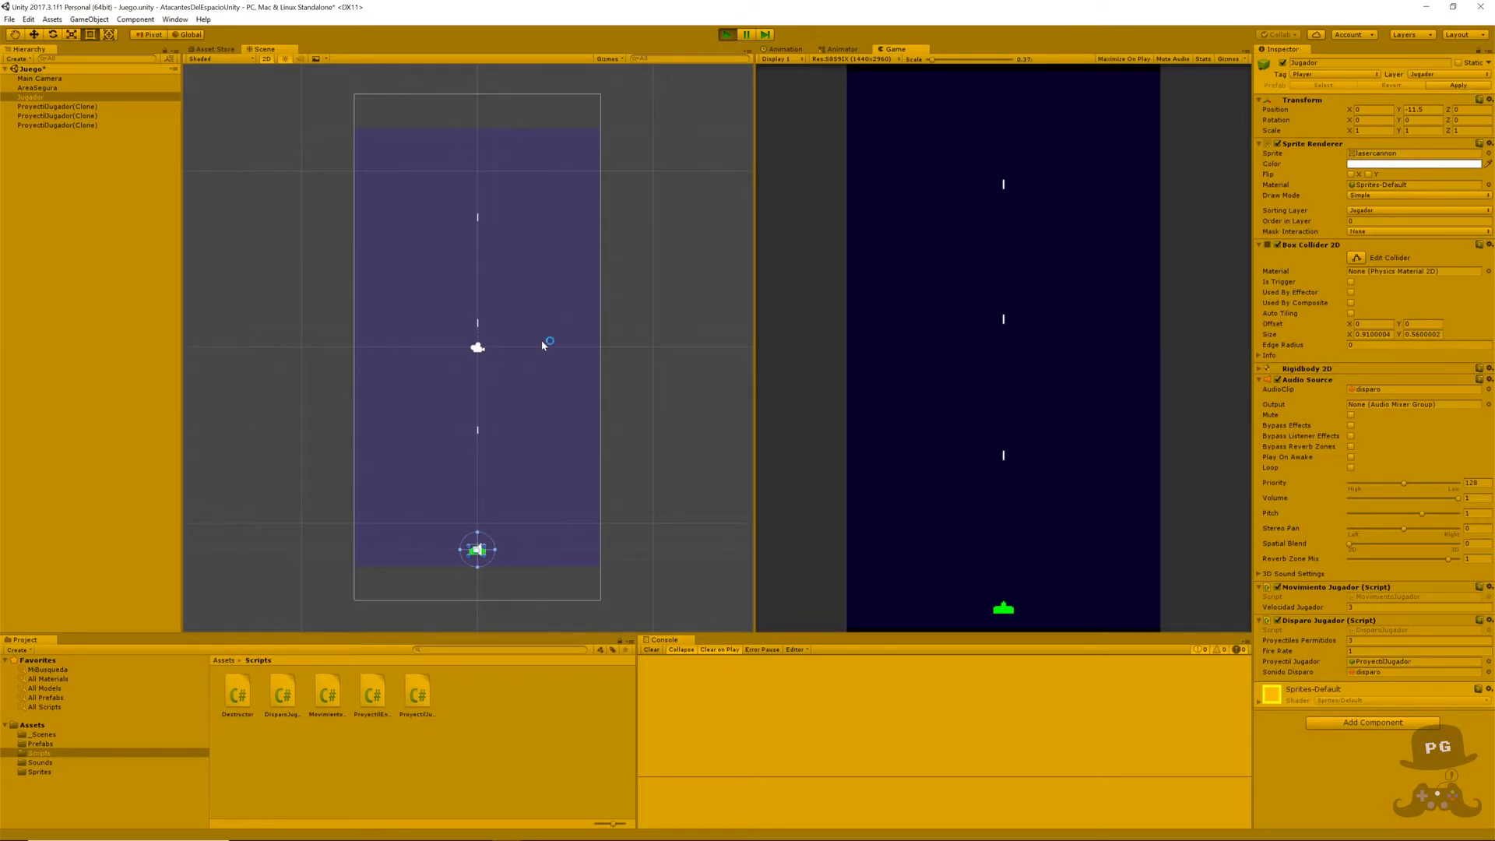
{"action": "left_click", "coordinate": [727, 35]}
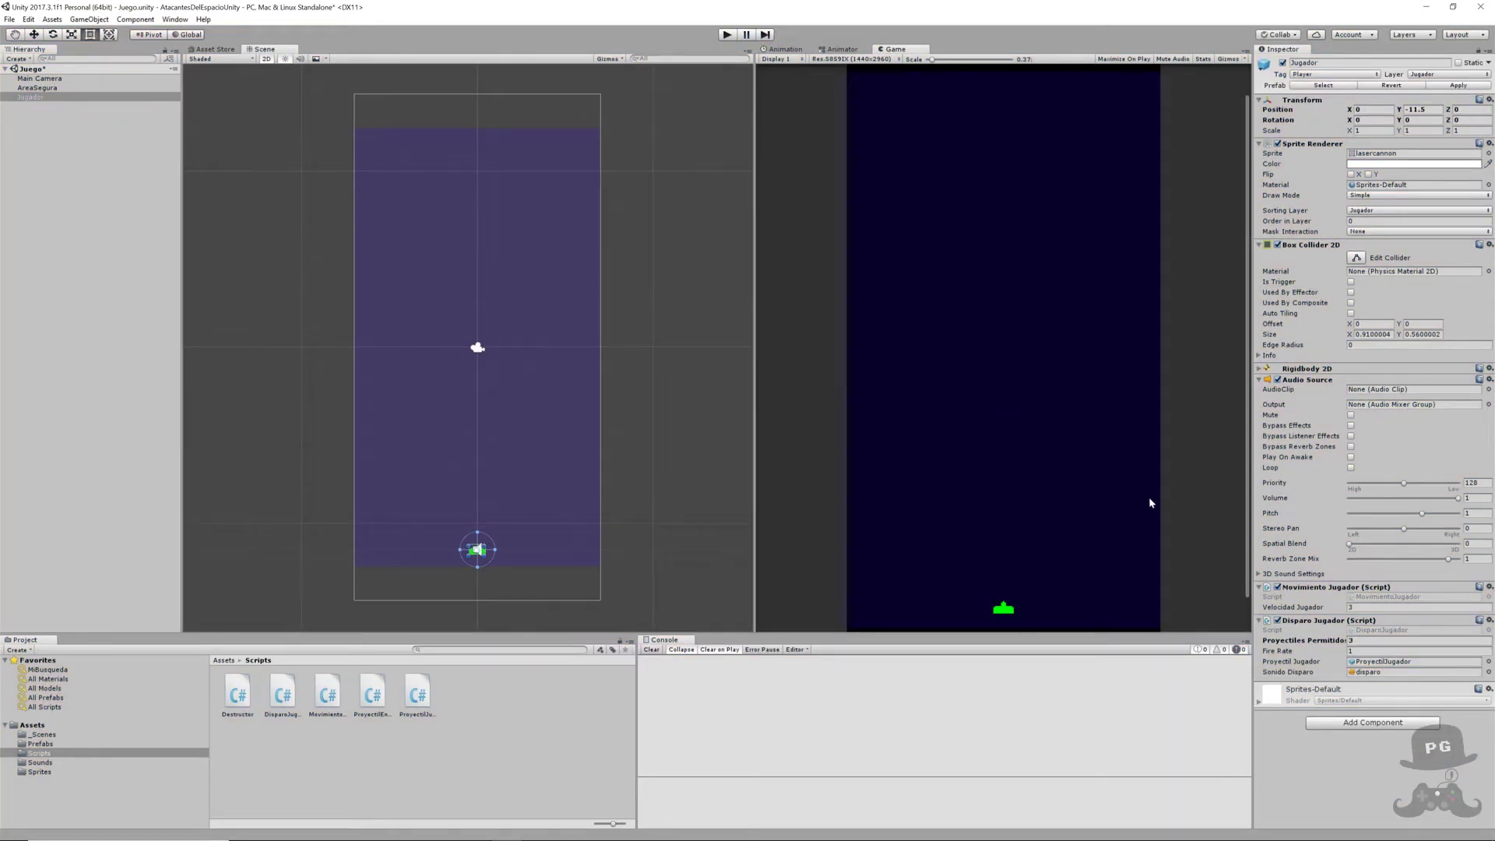
- Set Proyectiles Permitidos back to 1 and Fire Rate to 0.5, then Apply to the Jugador prefab
{"action": "left_click", "coordinate": [1386, 640]}
{"action": "type", "text": "1"}
{"action": "left_click", "coordinate": [1359, 651]}
{"action": "type", "text": "0.5"}
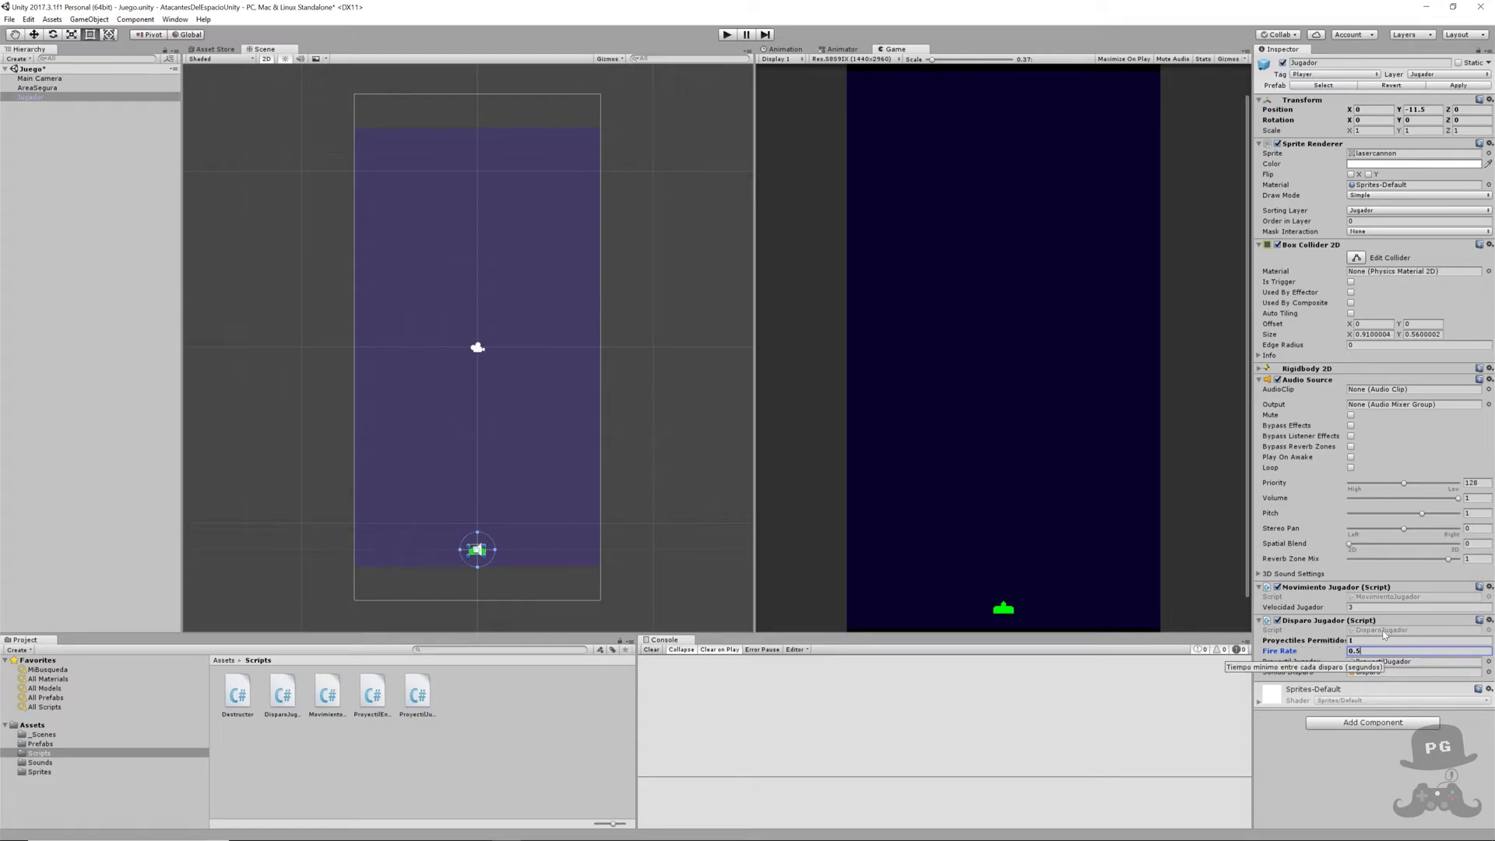
{"action": "left_click", "coordinate": [1398, 642]}
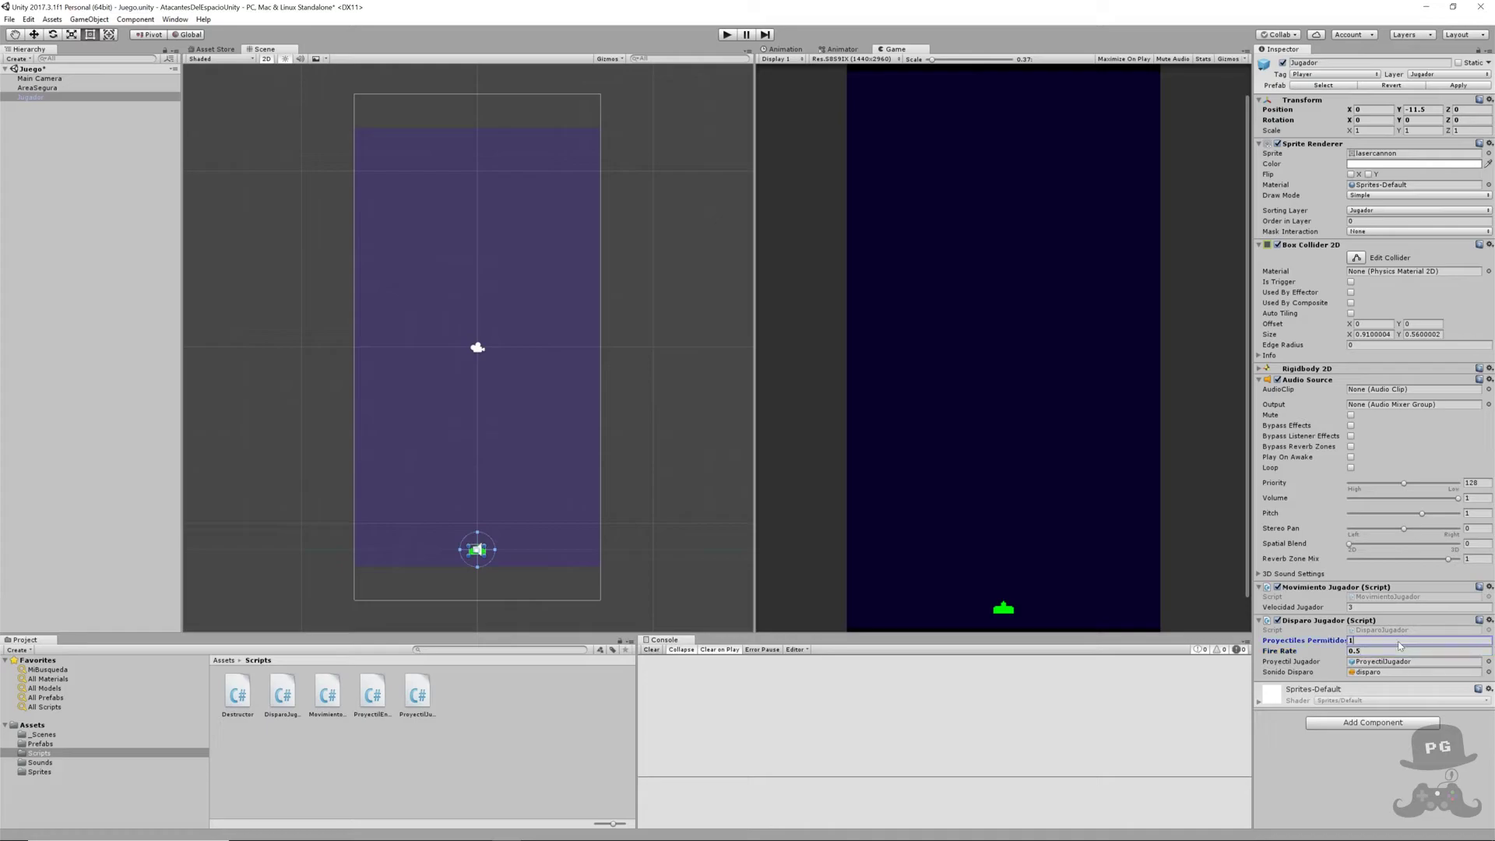
{"action": "left_click", "coordinate": [1459, 85]}
- Drag the alien1A sprite from the Sprites folder into the scene
{"action": "left_click", "coordinate": [40, 773]}
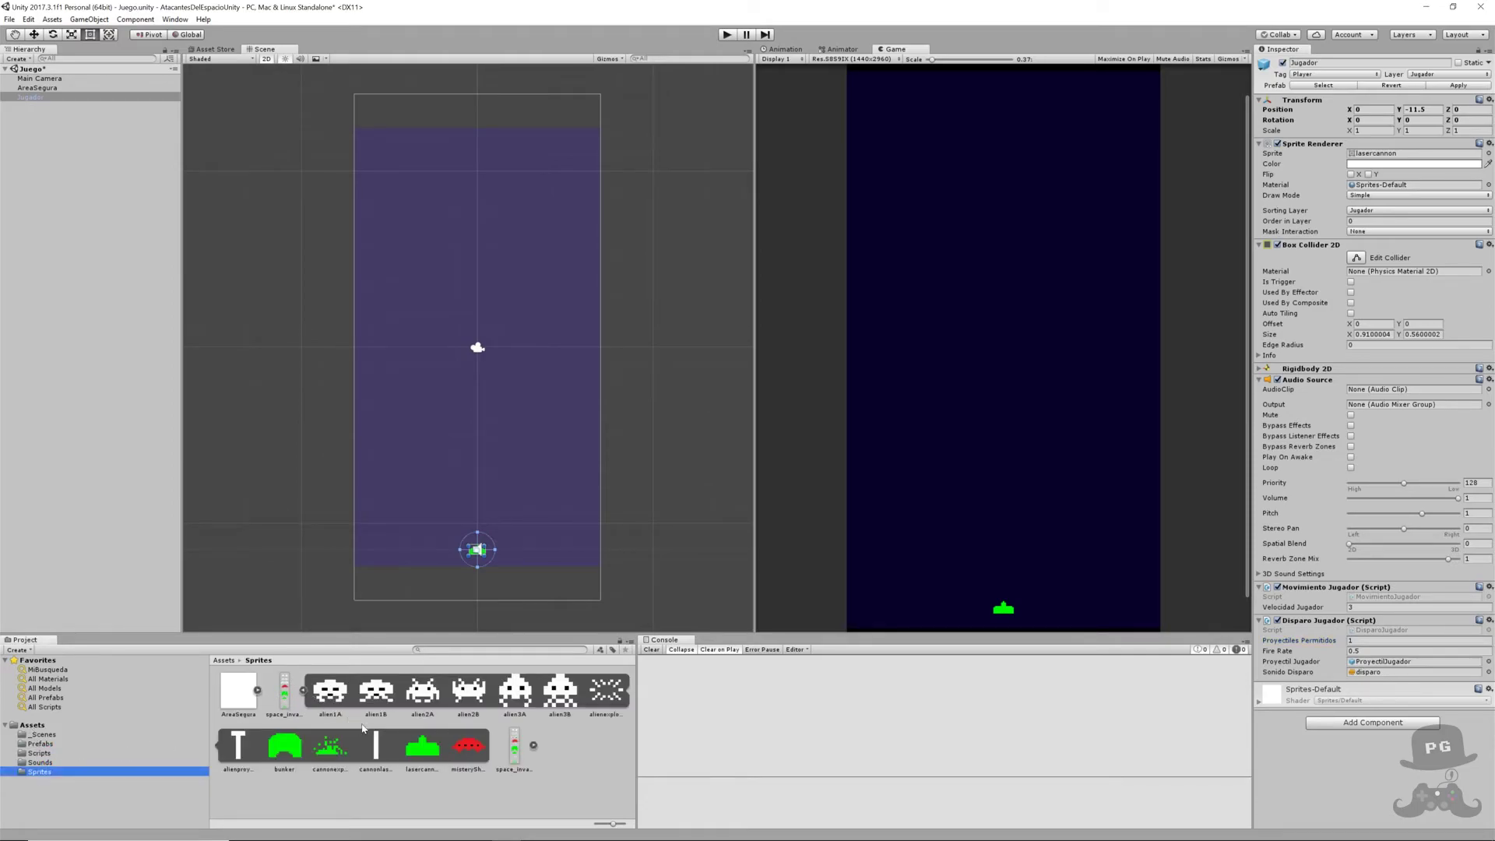
{"action": "left_click_drag", "start_coordinate": [336, 696], "coordinate": [13, 146]}
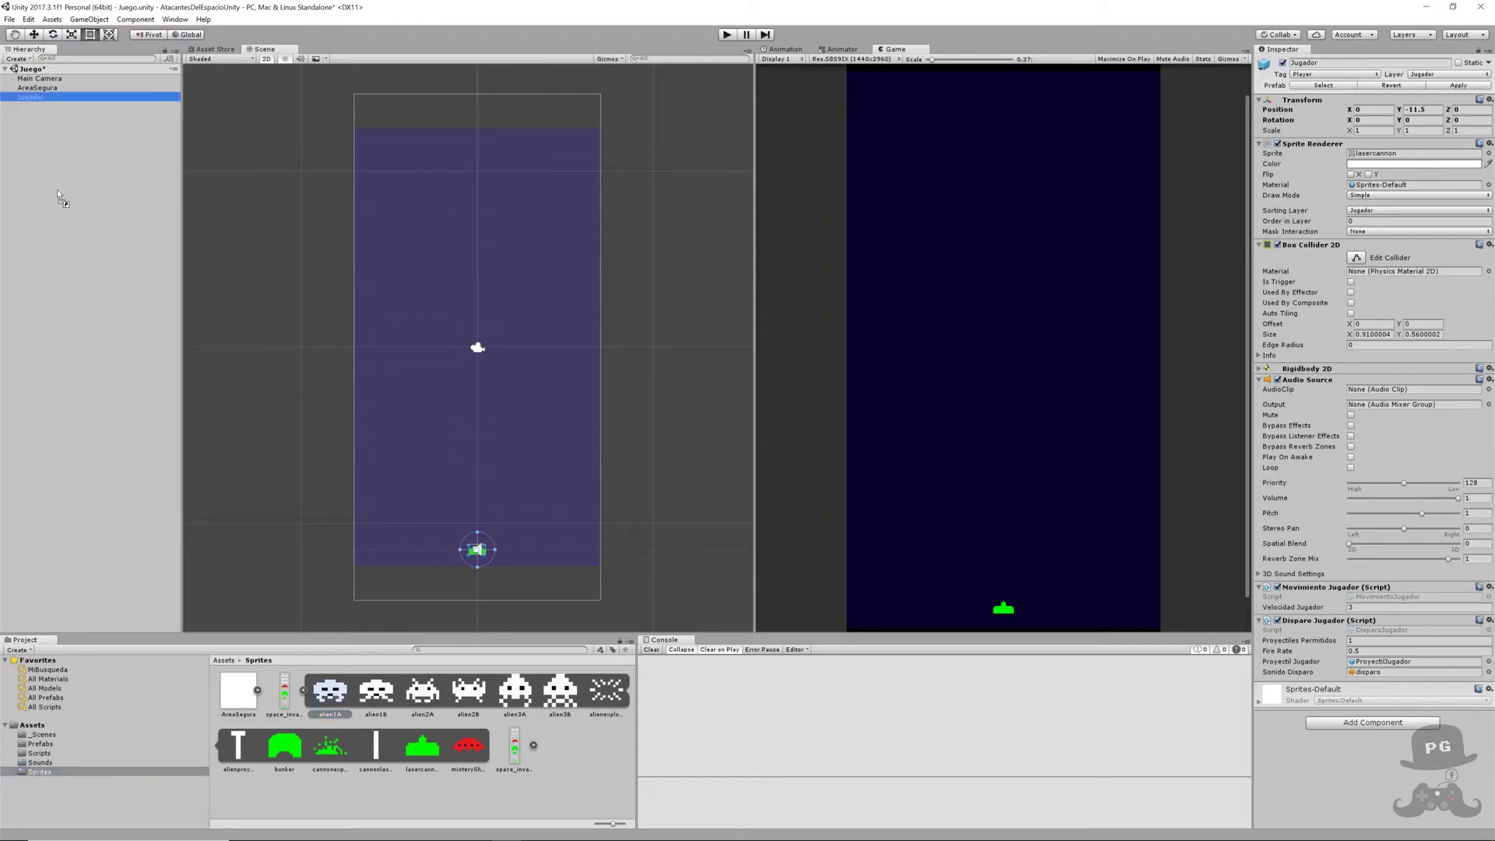
{"action": "left_click_drag", "start_coordinate": [13, 146], "coordinate": [63, 199]}
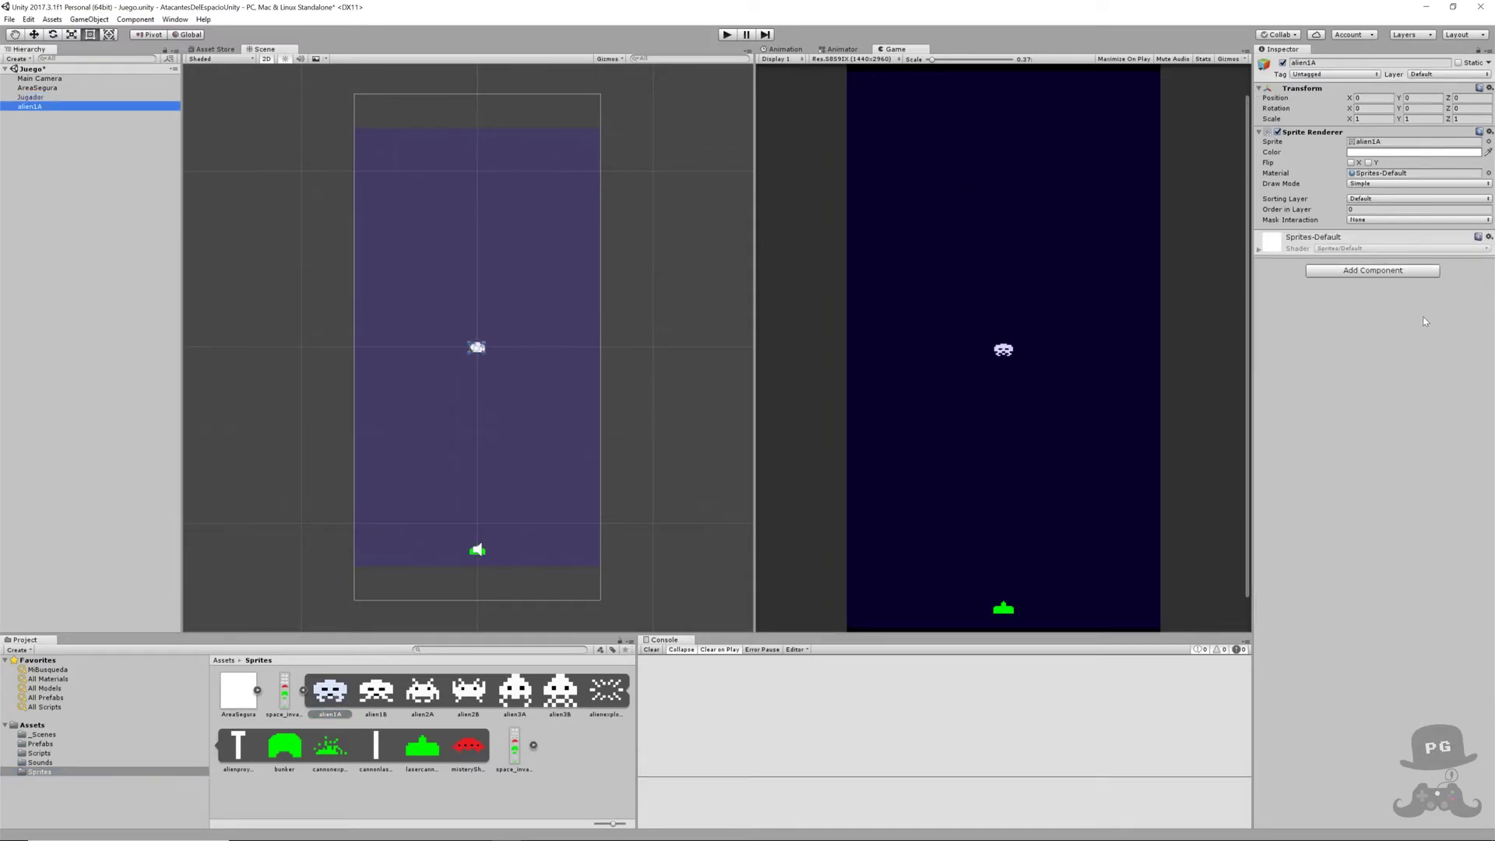
- Add a Box Collider 2D and a Kinematic Rigidbody 2D to alien1A
{"action": "left_click", "coordinate": [1366, 270]}
{"action": "type", "text": "bo"}
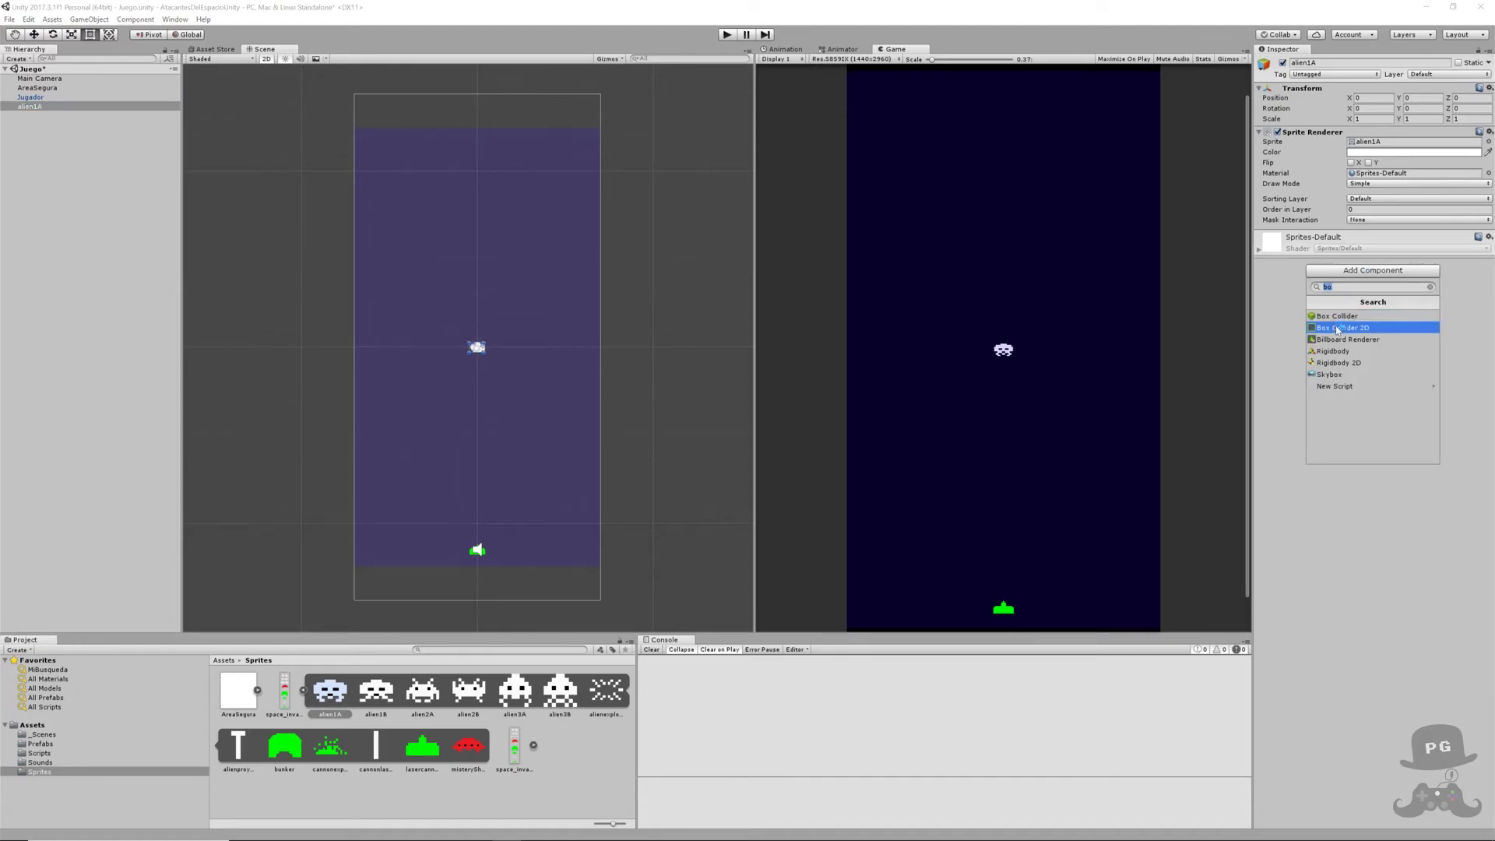
{"action": "left_click", "coordinate": [1337, 328]}
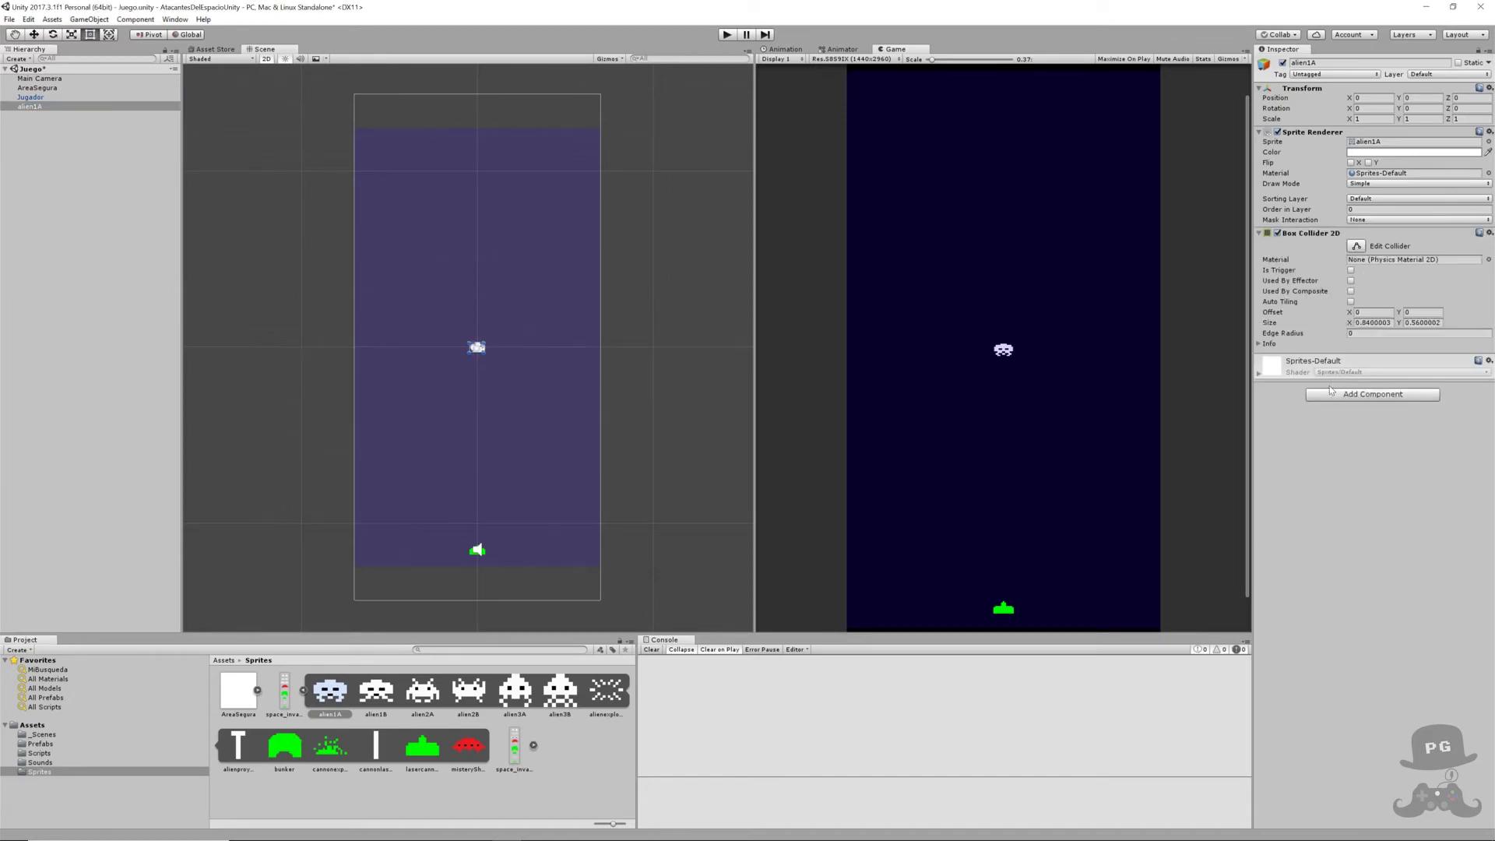
{"action": "left_click", "coordinate": [1357, 398]}
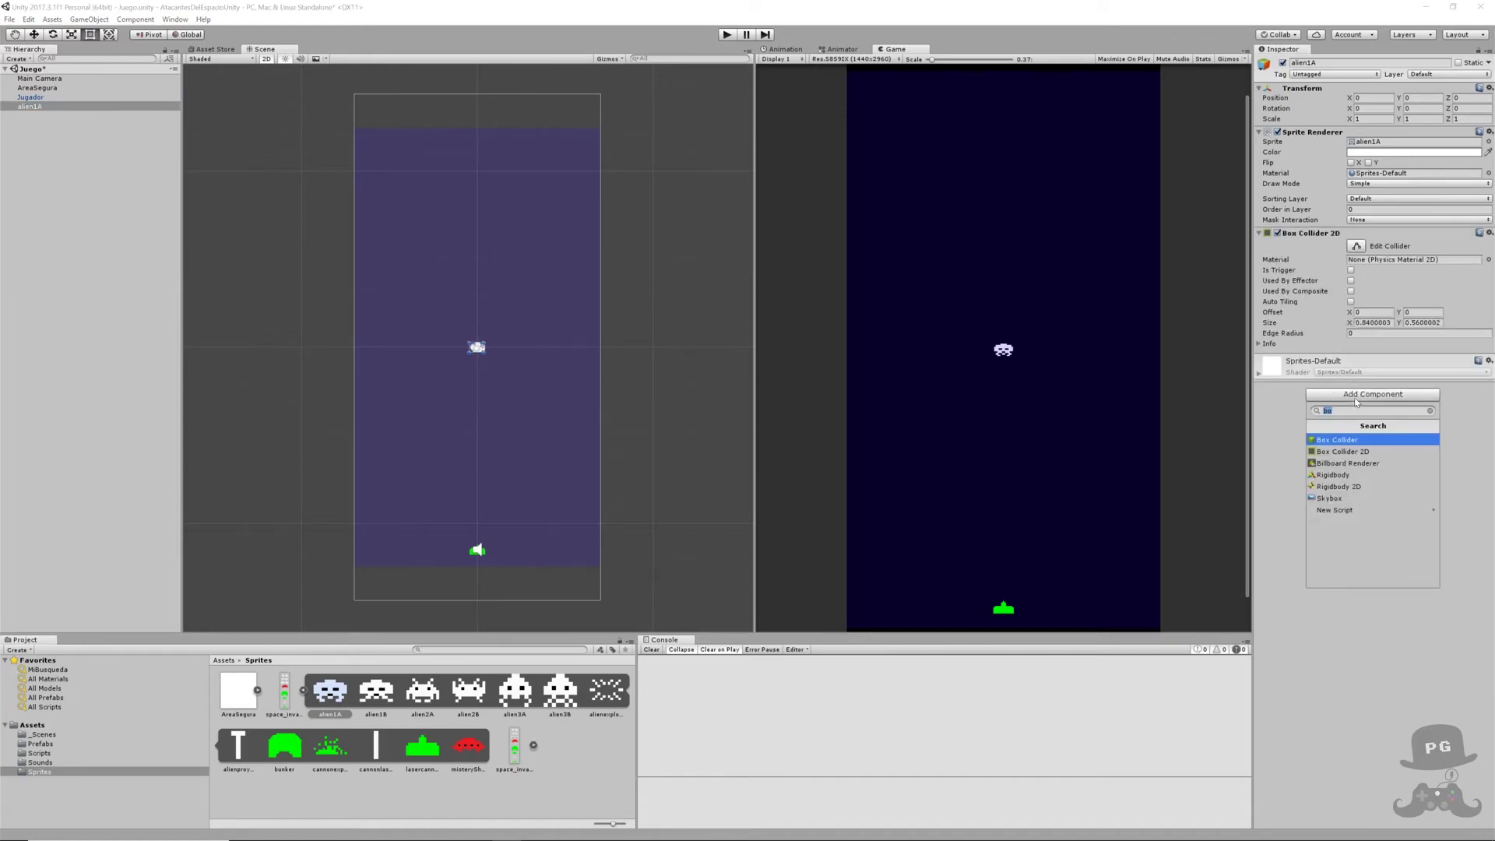
{"action": "left_click", "coordinate": [1341, 486]}
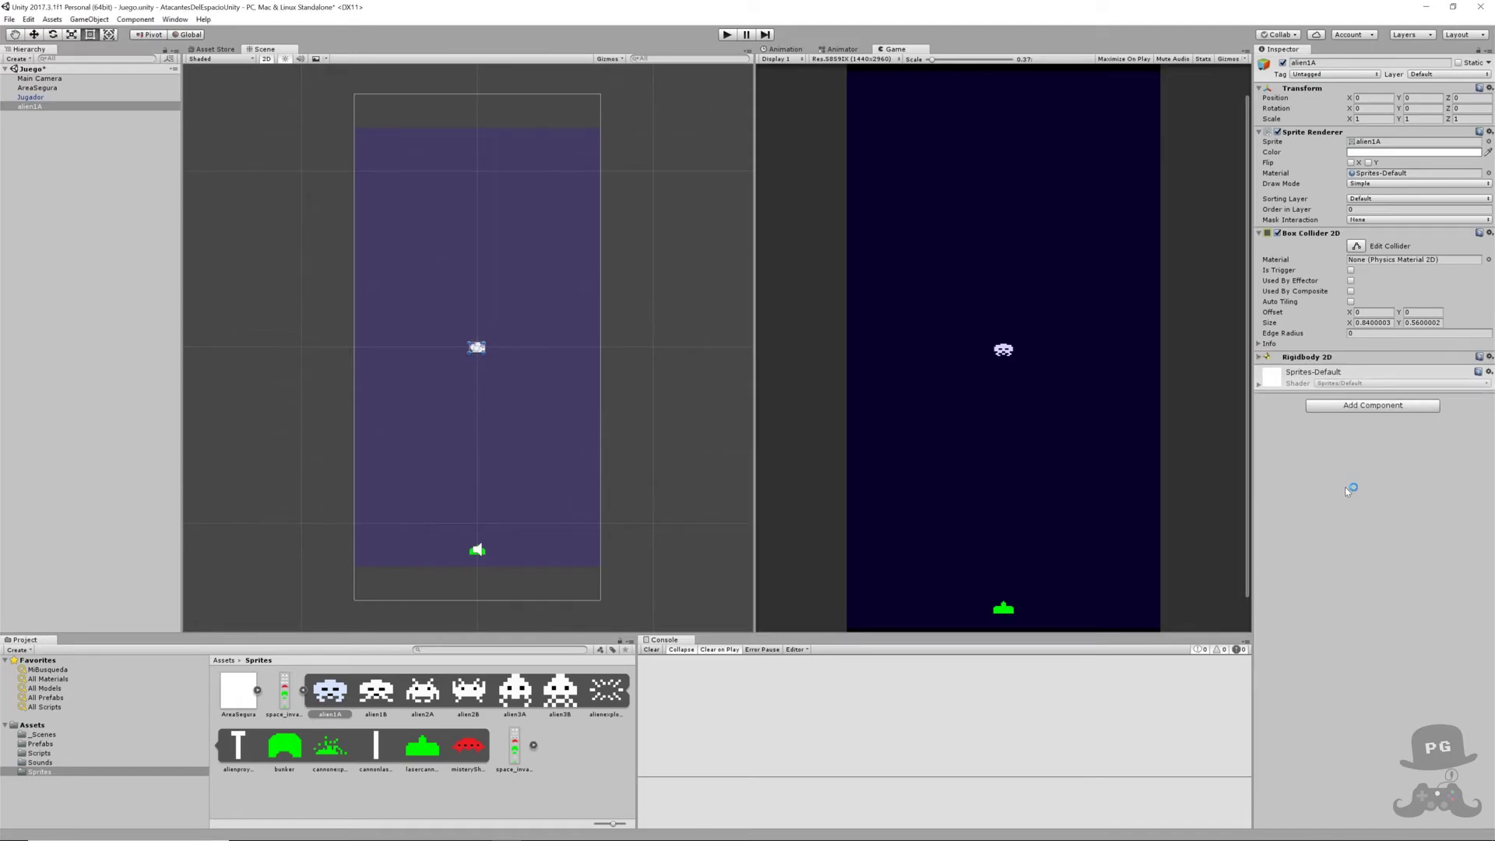
{"action": "left_click", "coordinate": [1259, 356]}
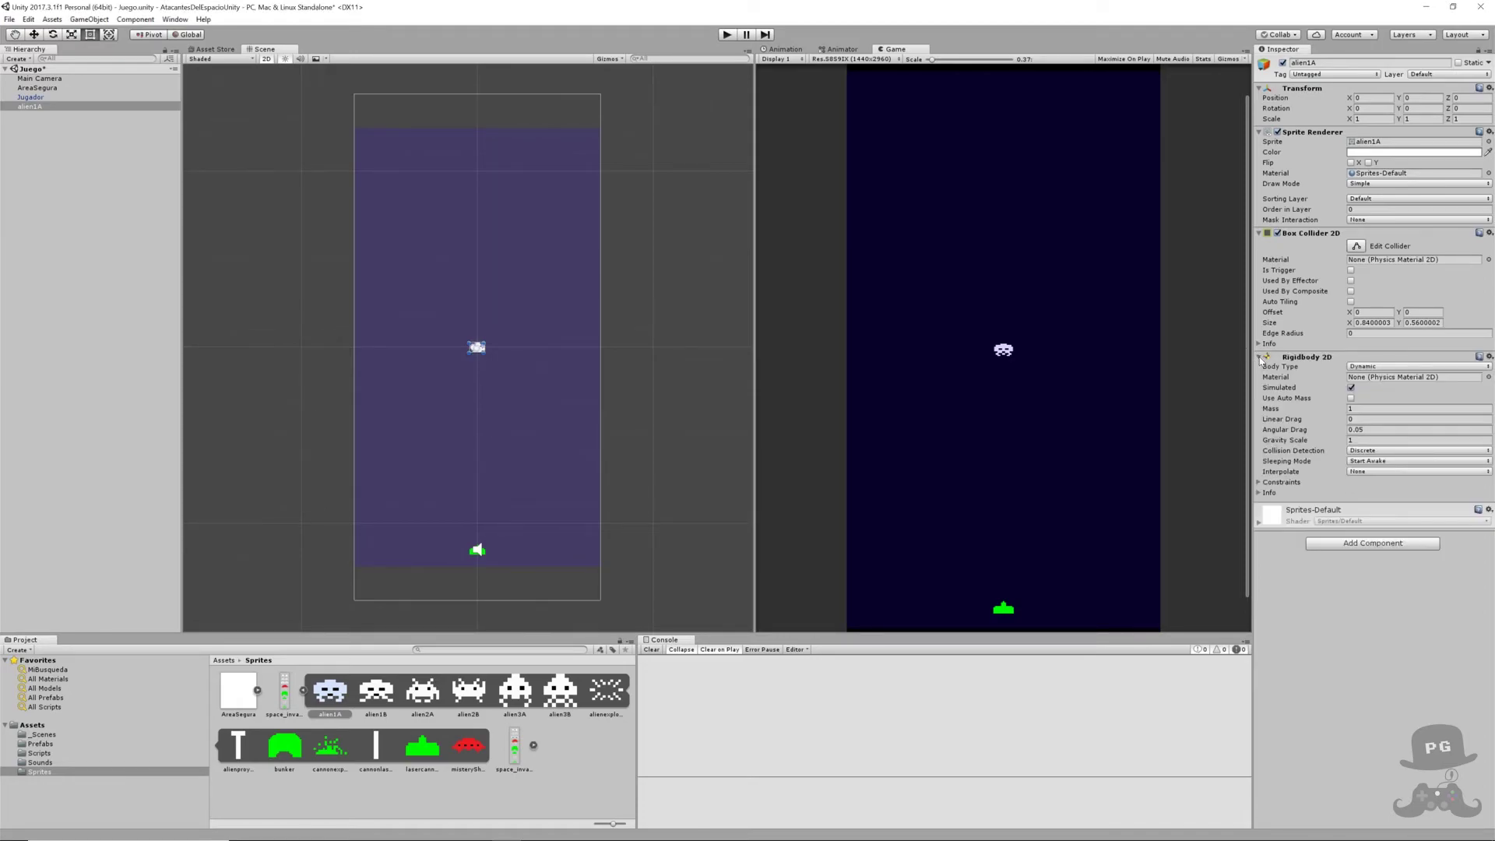
{"action": "left_click", "coordinate": [1366, 373]}
{"action": "left_click", "coordinate": [1366, 388]}
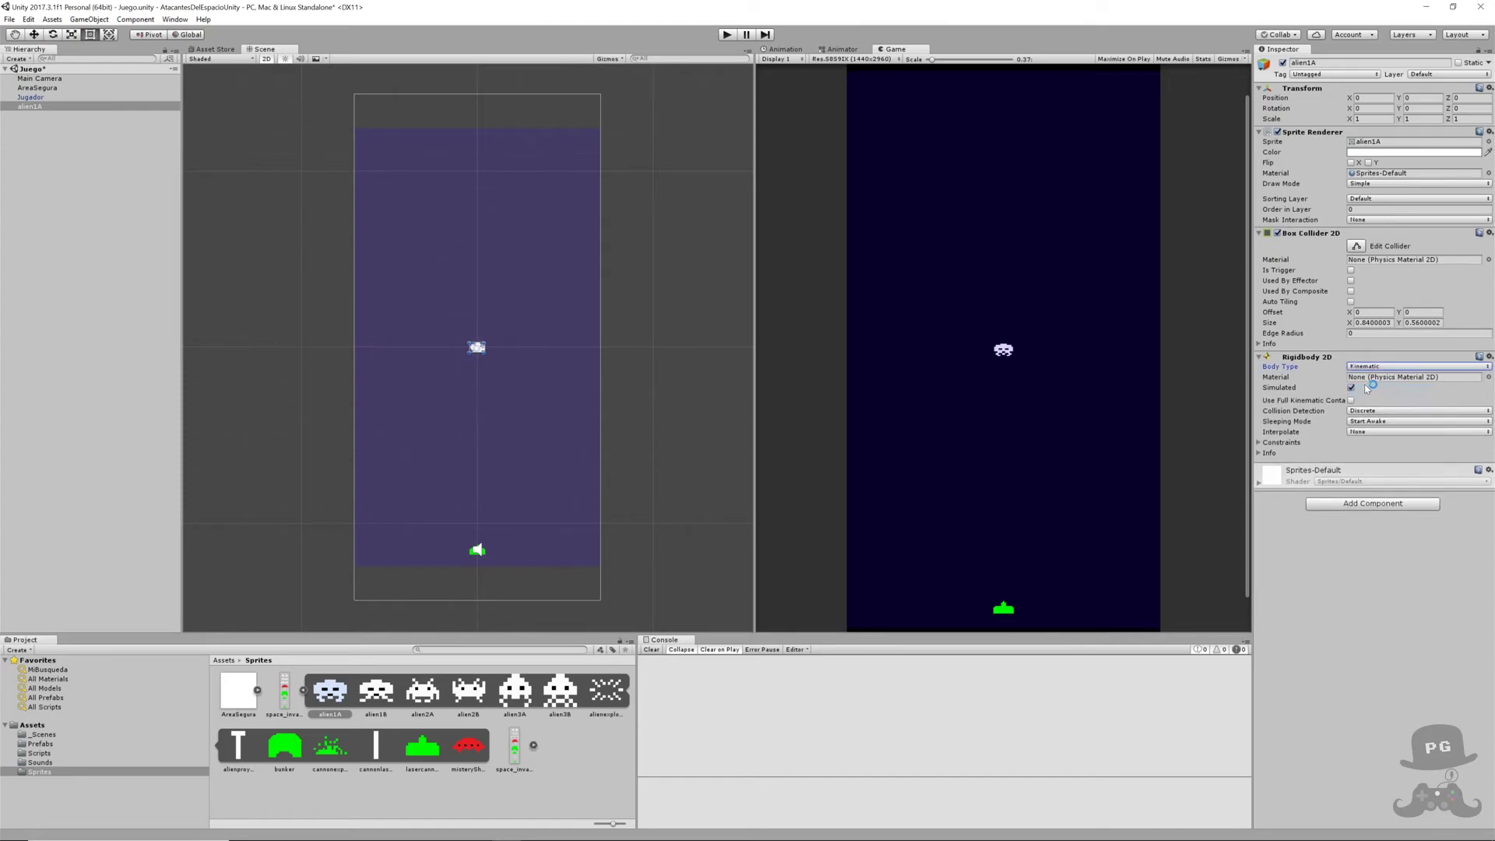
- Set alien1A's layer to Enemigos and its sorting layer to ProyectilesEnemigos
{"action": "left_click", "coordinate": [1356, 75]}
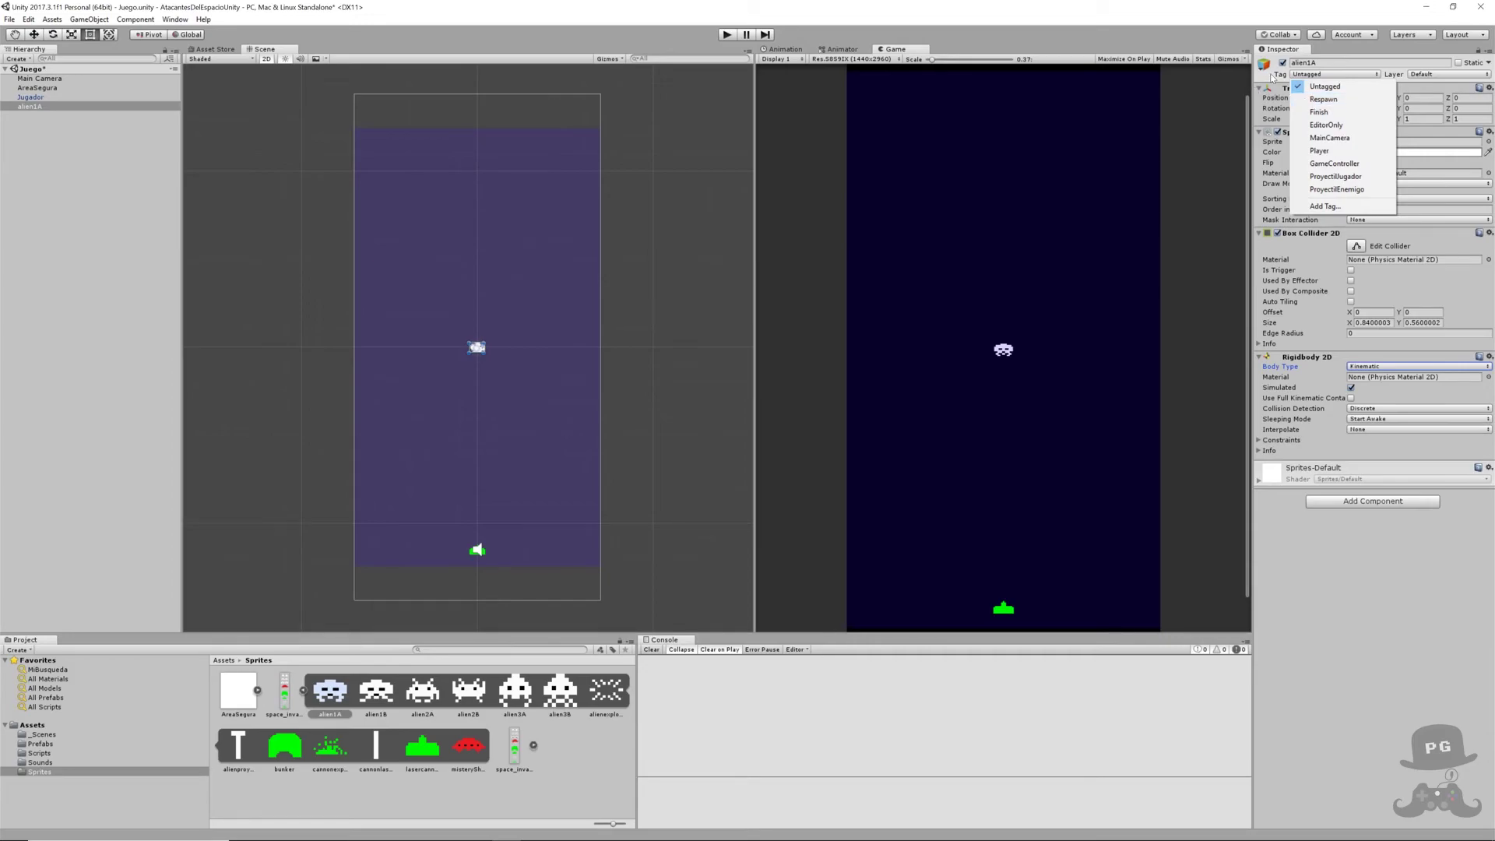
{"action": "left_click", "coordinate": [1341, 64]}
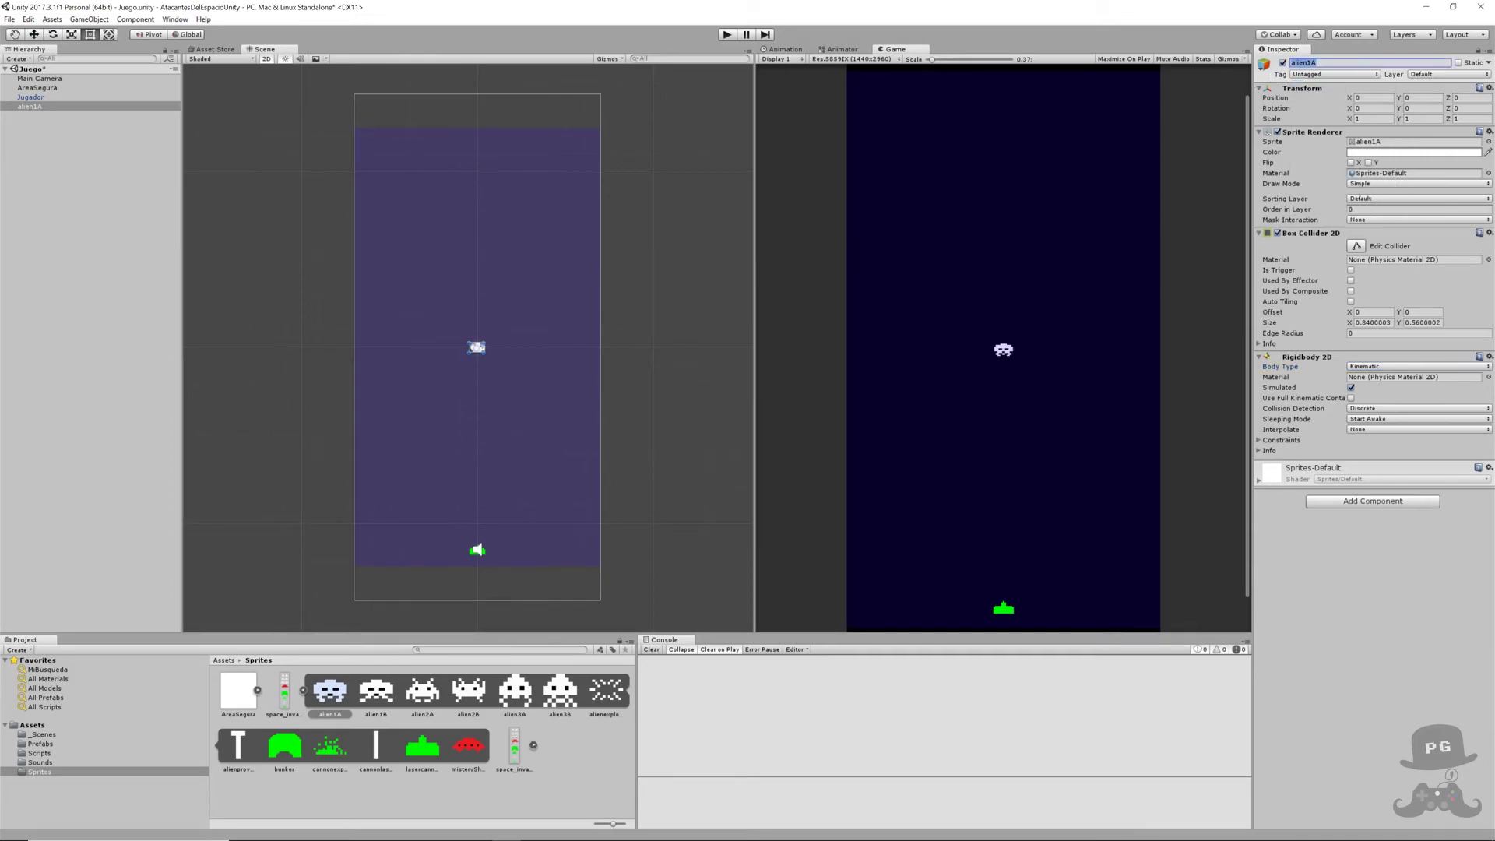
{"action": "left_click", "coordinate": [1428, 75]}
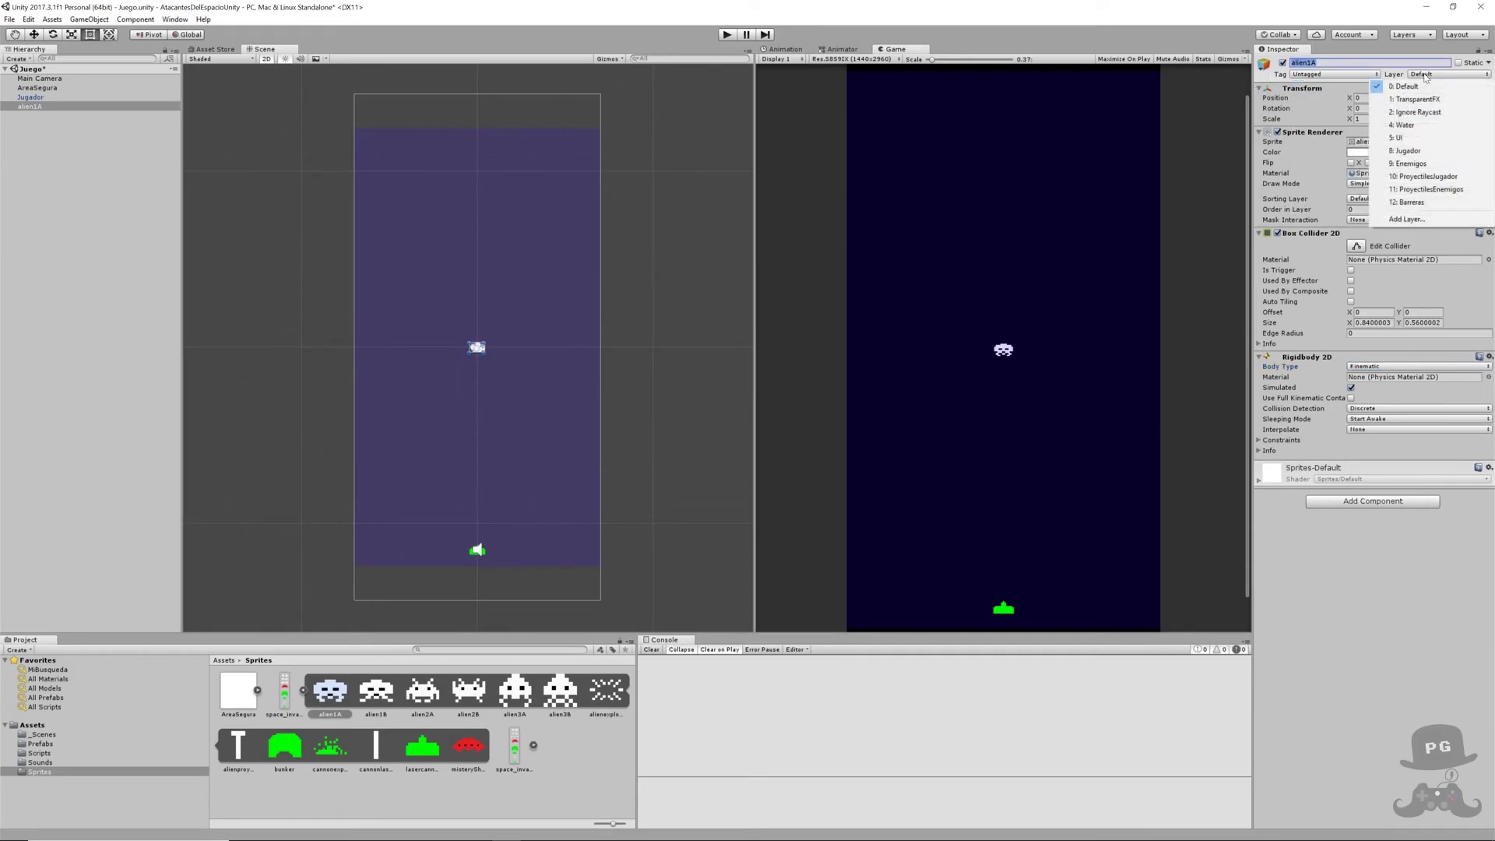
{"action": "left_click", "coordinate": [1409, 164]}
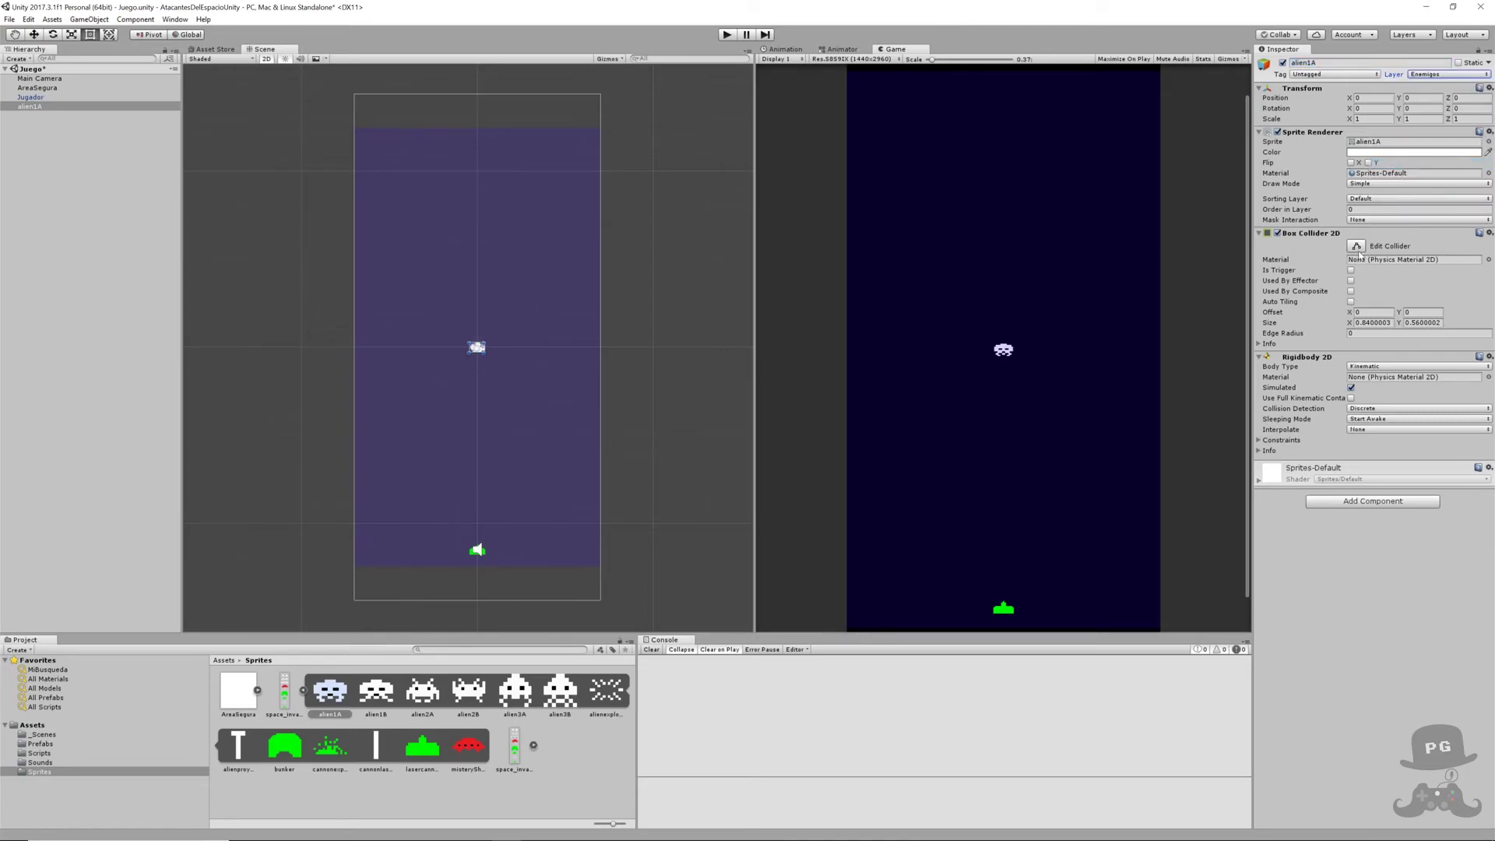
{"action": "left_click", "coordinate": [1361, 201]}
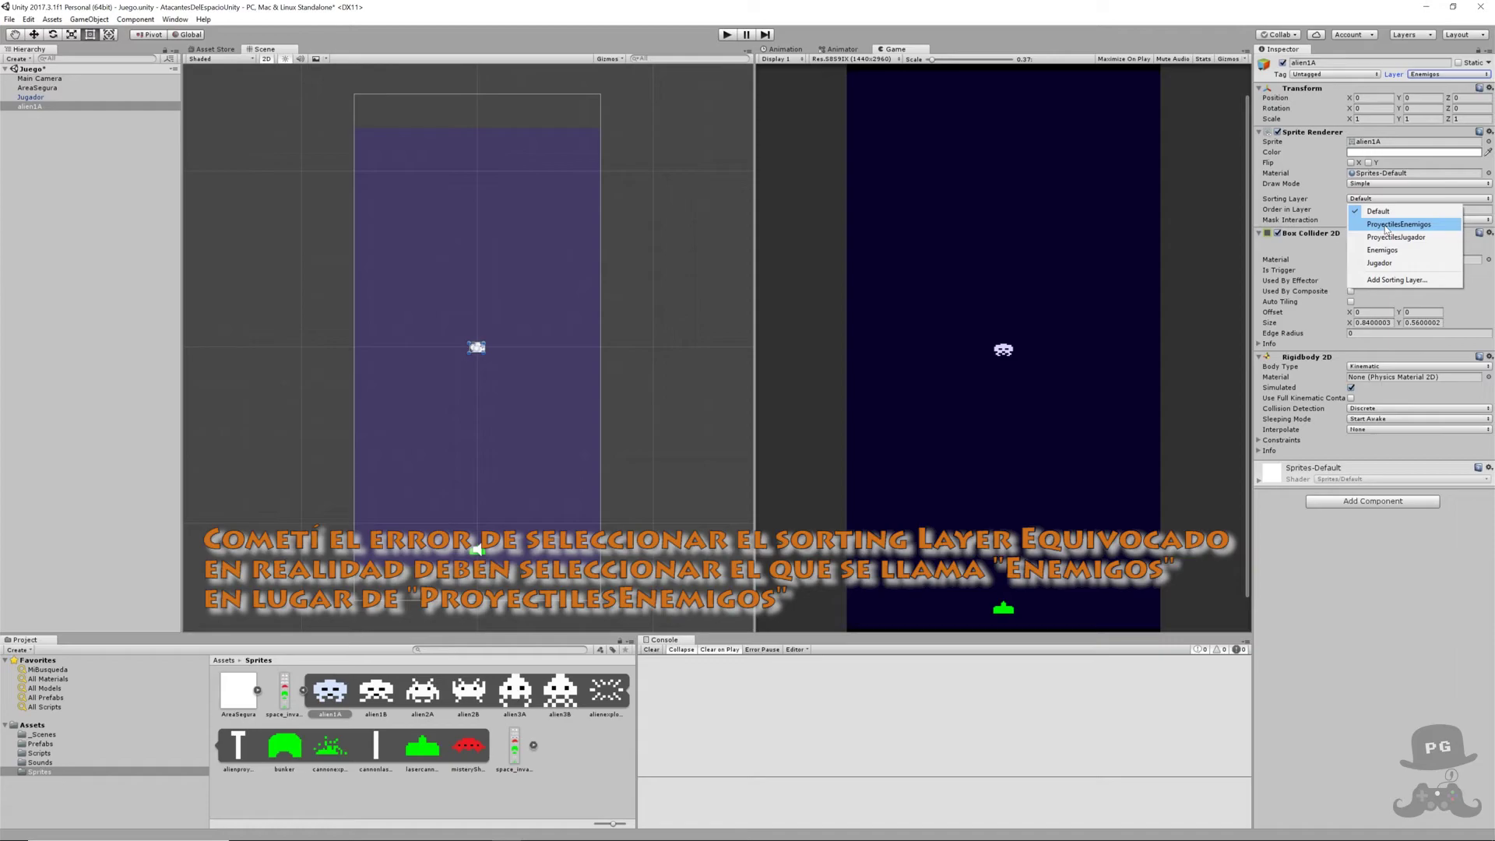
{"action": "left_click", "coordinate": [1385, 225]}
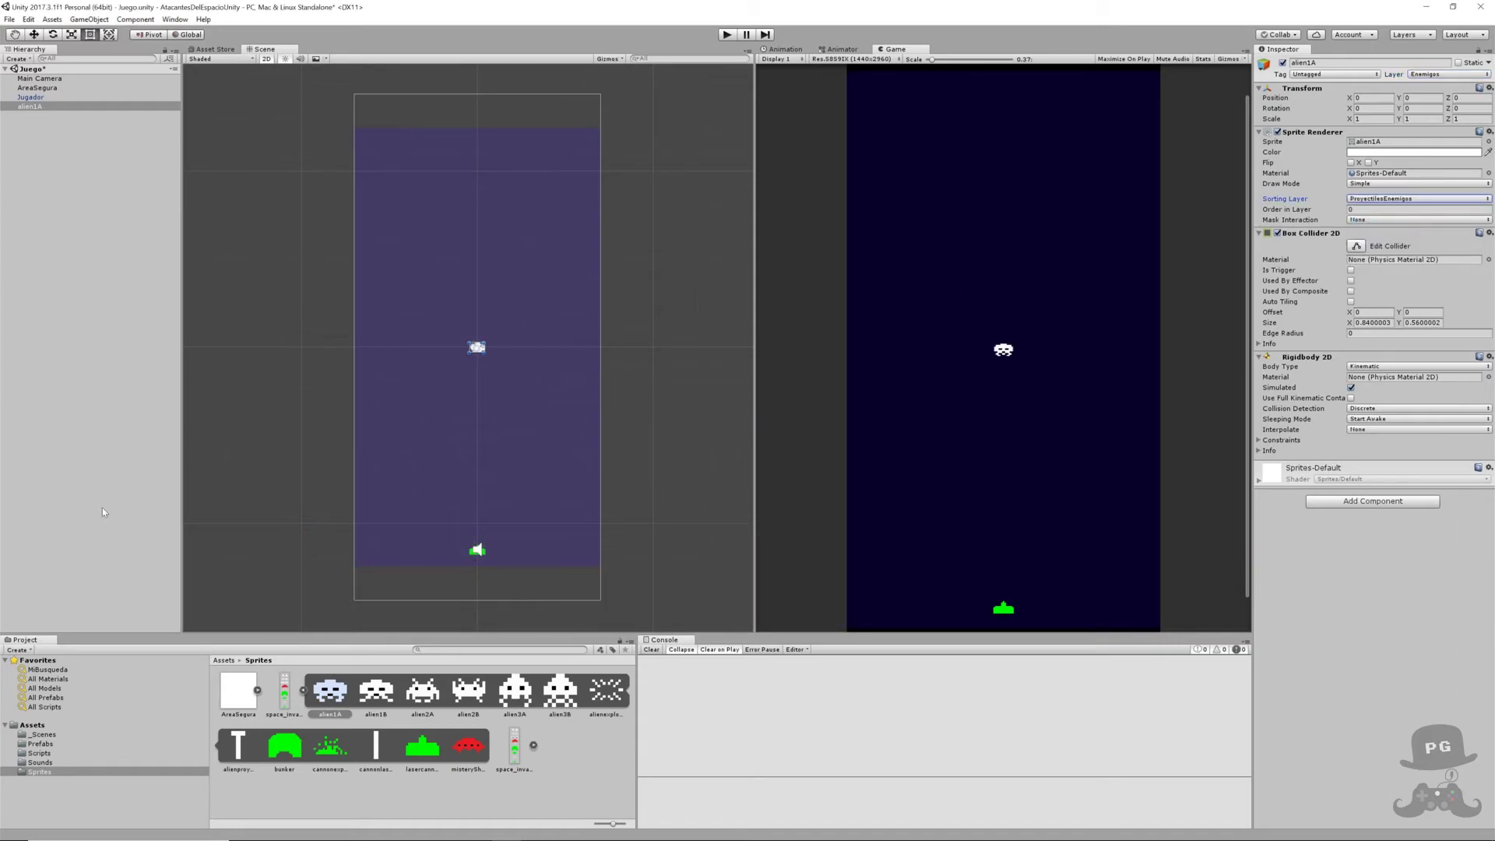
{"action": "left_click", "coordinate": [46, 107]}
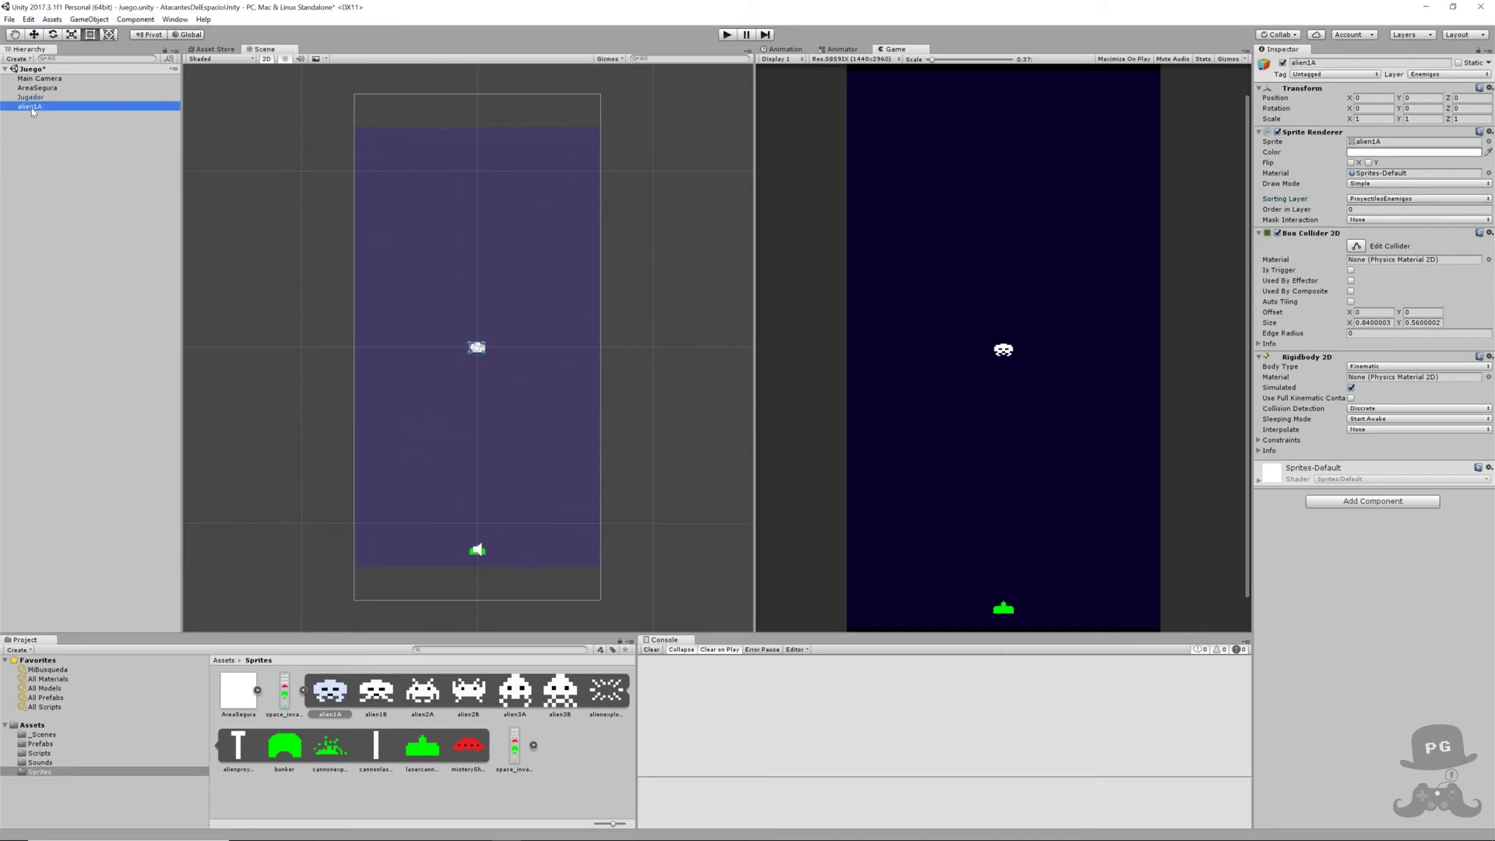
- Rename alien1A to Atacante and drag it into the Prefabs folder as a prefab
{"action": "key", "text": "F2"}
{"action": "type", "text": "Atacante"}
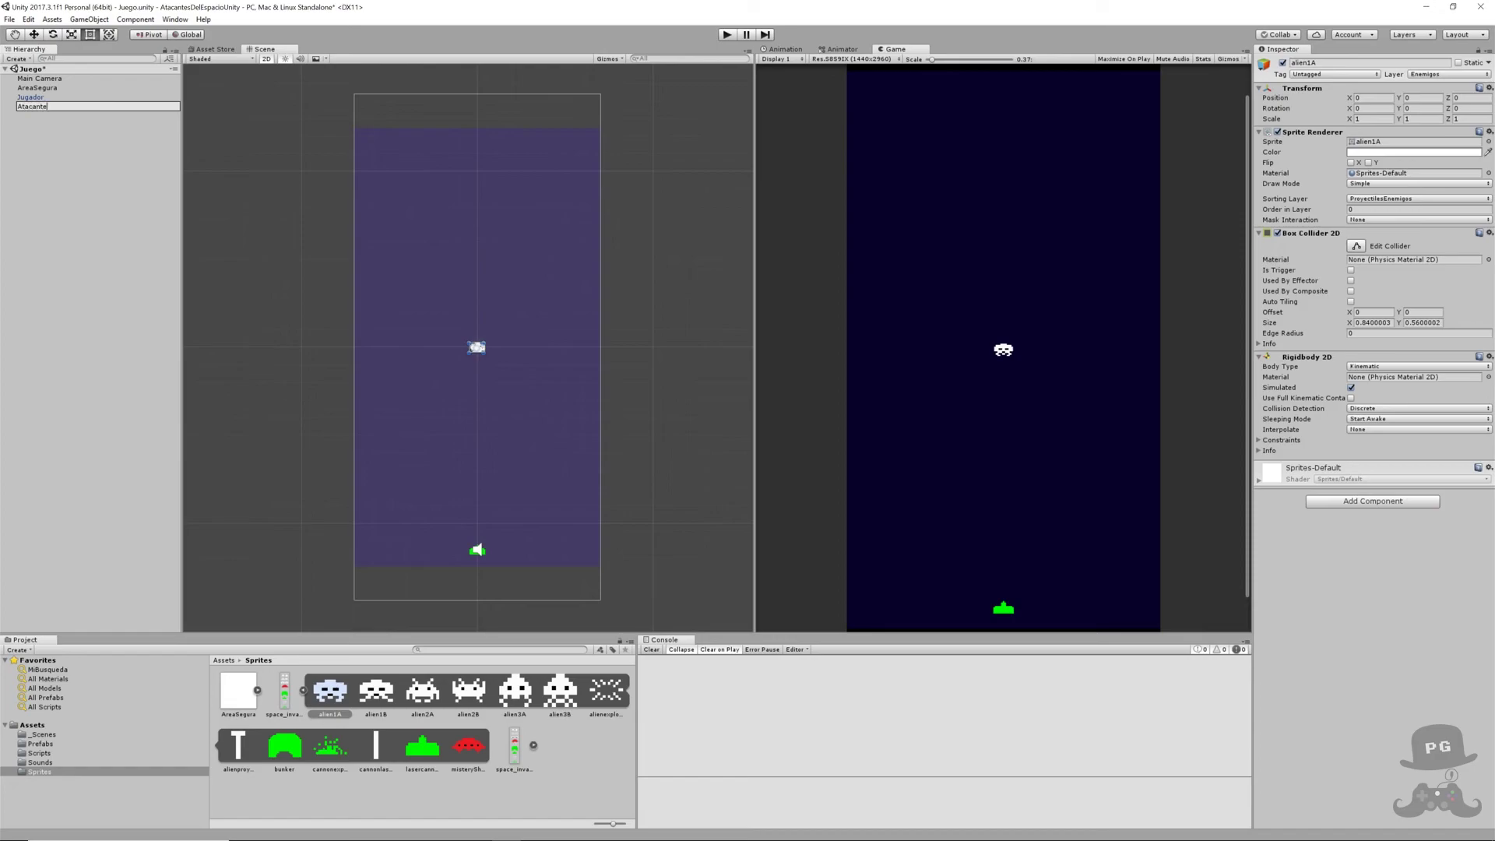
{"action": "key", "text": "Return"}
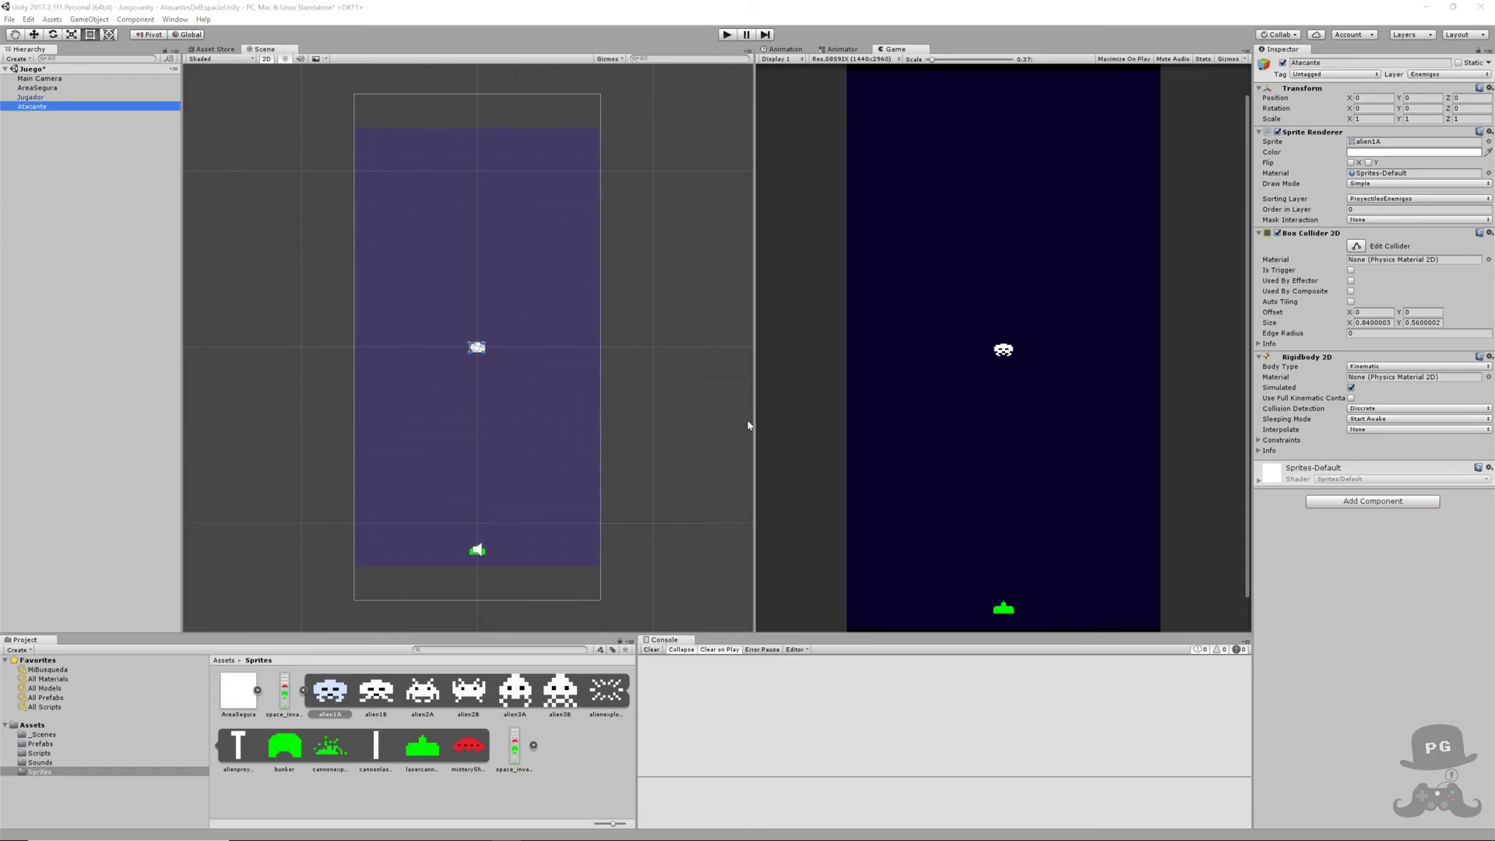
{"action": "left_click", "coordinate": [41, 745]}
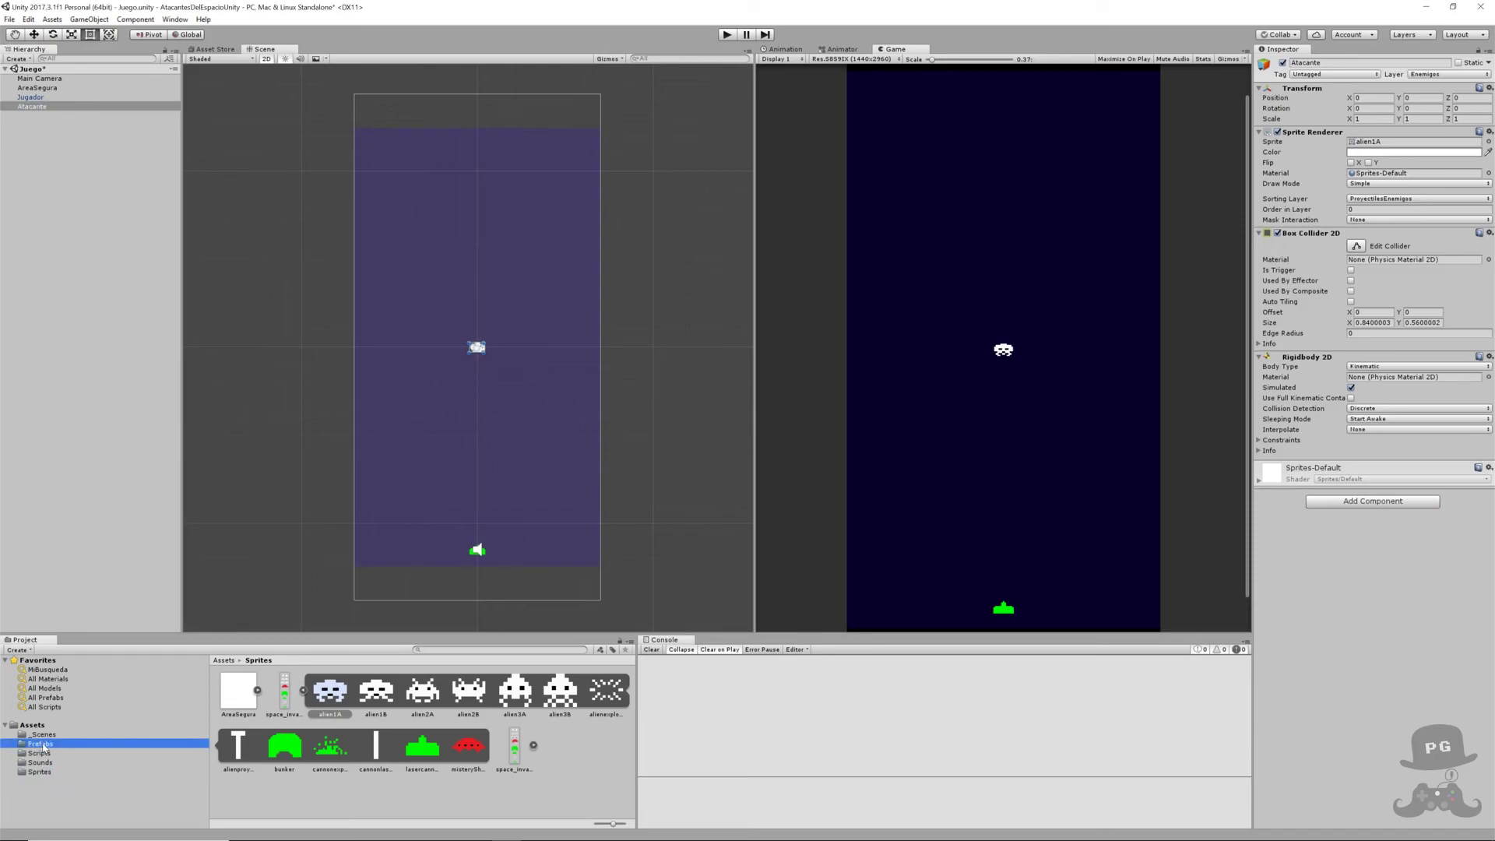
{"action": "left_click_drag", "start_coordinate": [35, 108], "coordinate": [427, 718]}
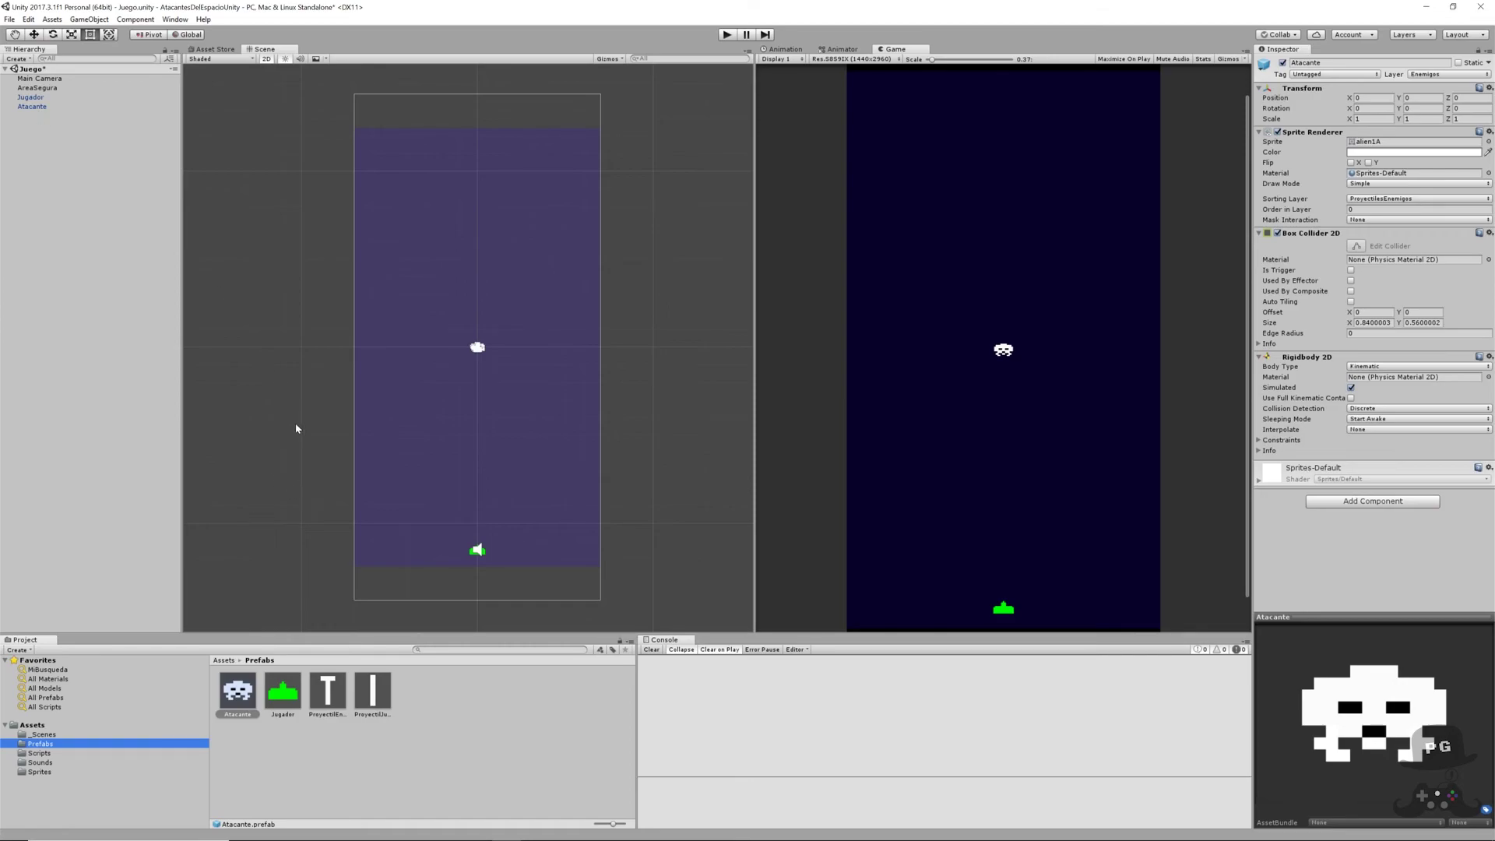
{"action": "left_click", "coordinate": [728, 35]}
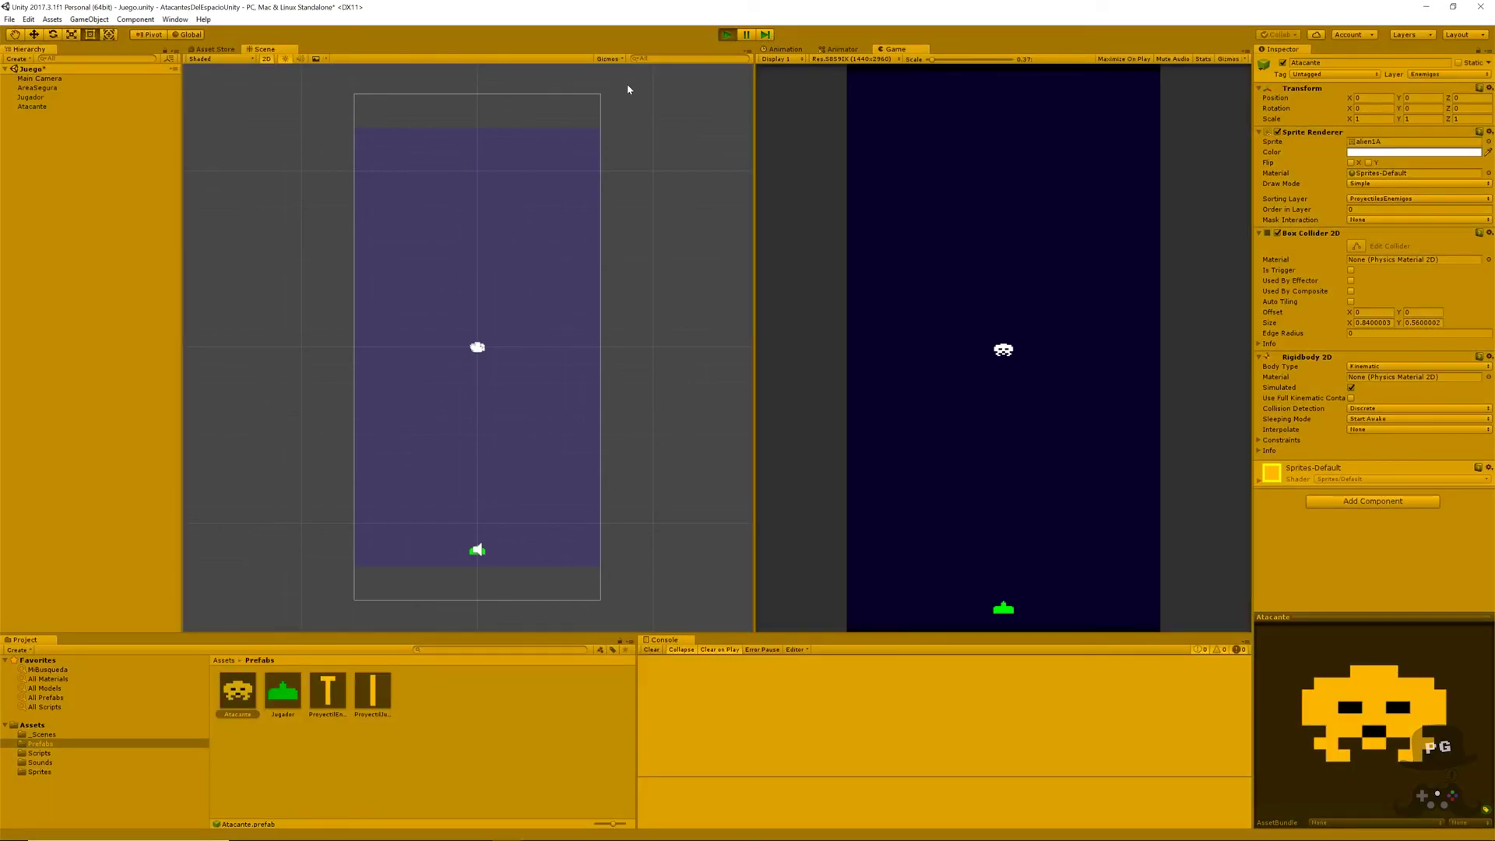
{"action": "key", "text": "Right"}
{"action": "key", "text": "Left"}
{"action": "key", "text": "Left"}
{"action": "key", "text": "space"}
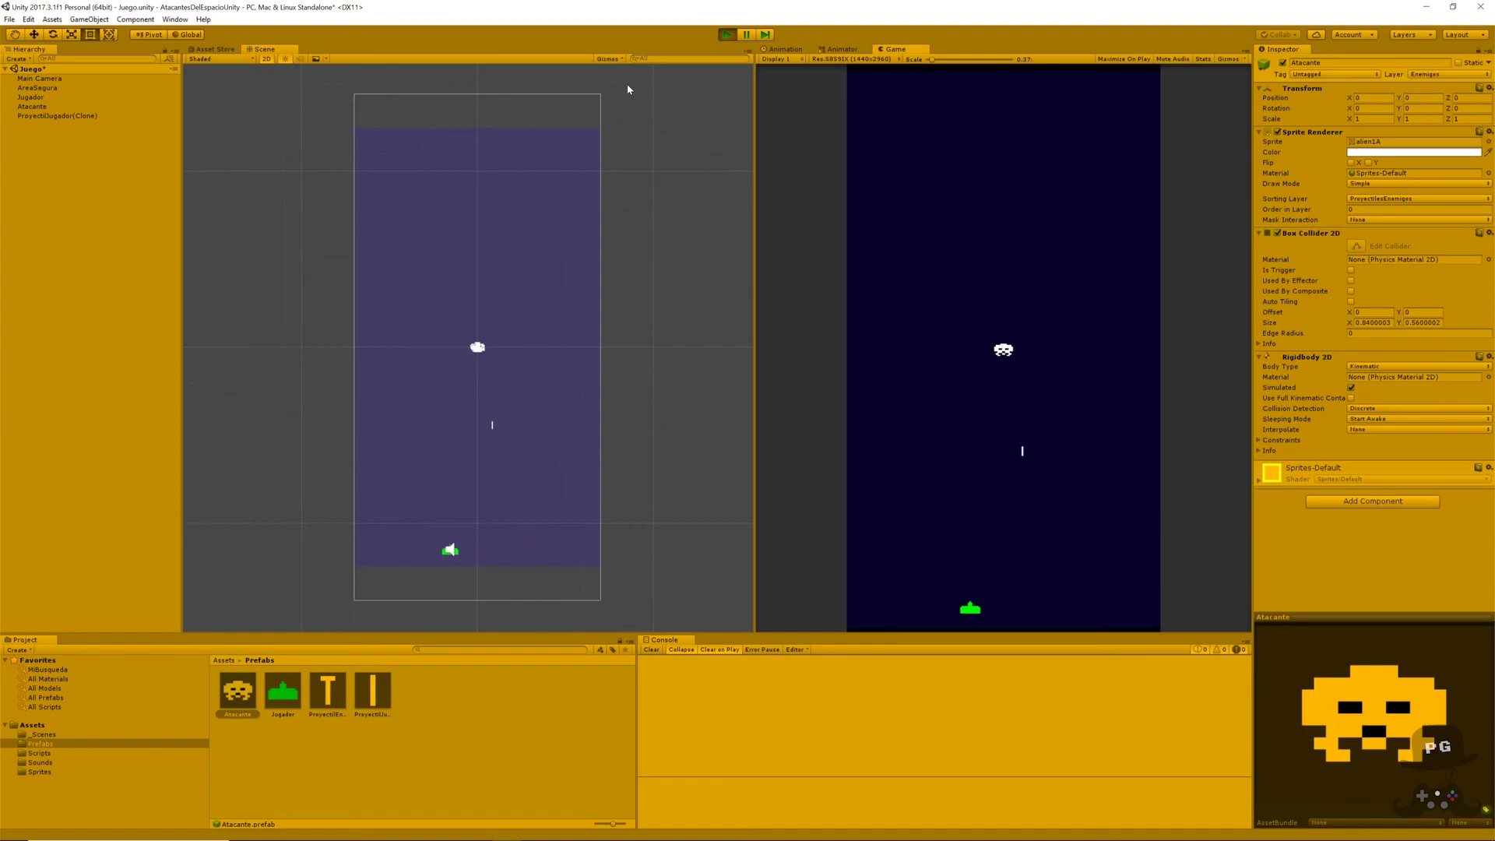
{"action": "key", "text": "Right"}
{"action": "key", "text": "Left"}
{"action": "key", "text": "space"}
{"action": "key", "text": "Left"}
{"action": "key", "text": "Right"}
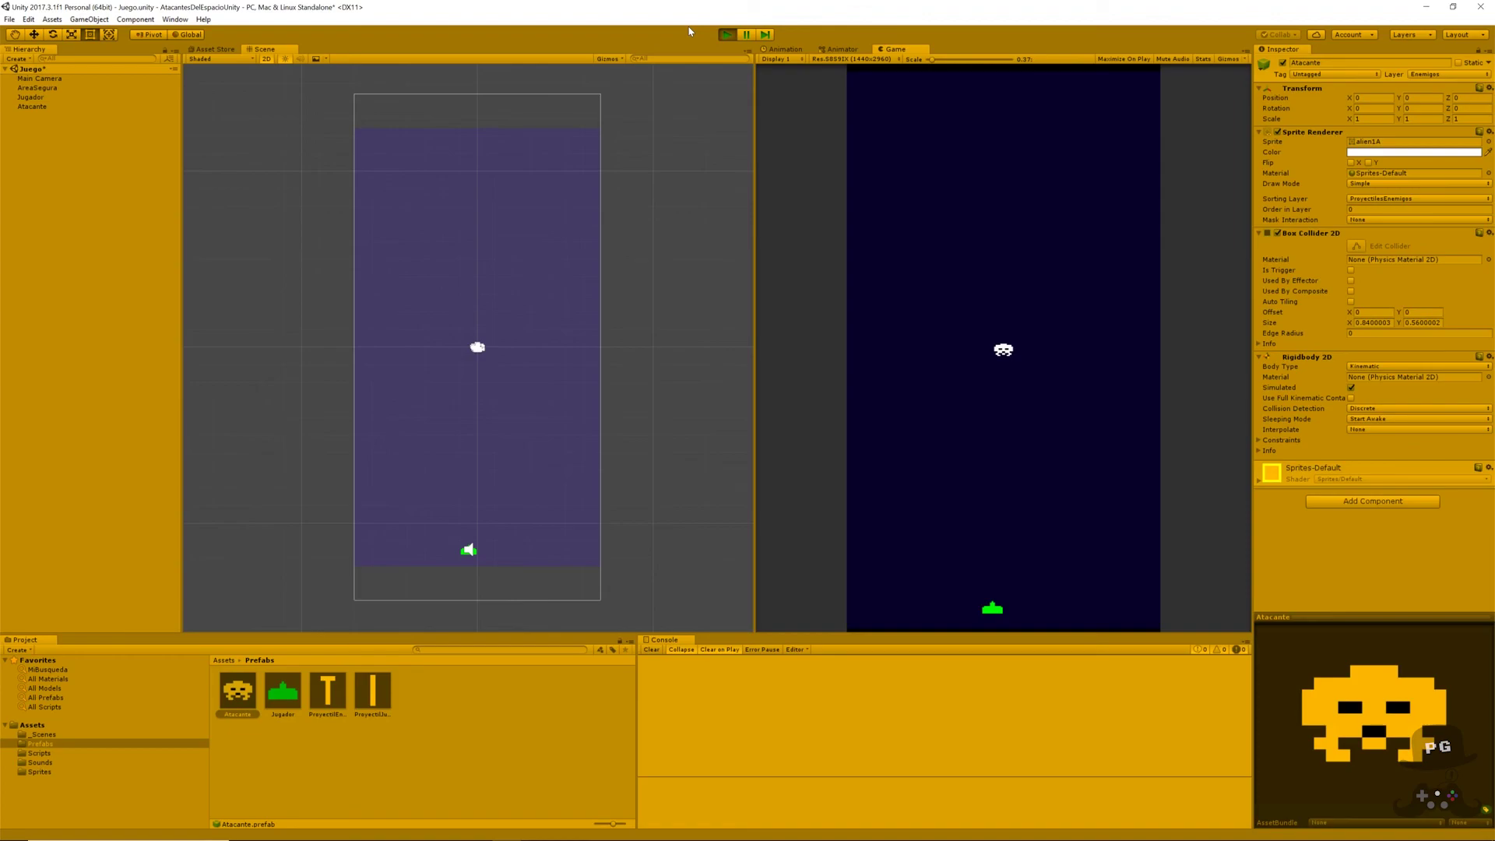
{"action": "left_click", "coordinate": [728, 34]}
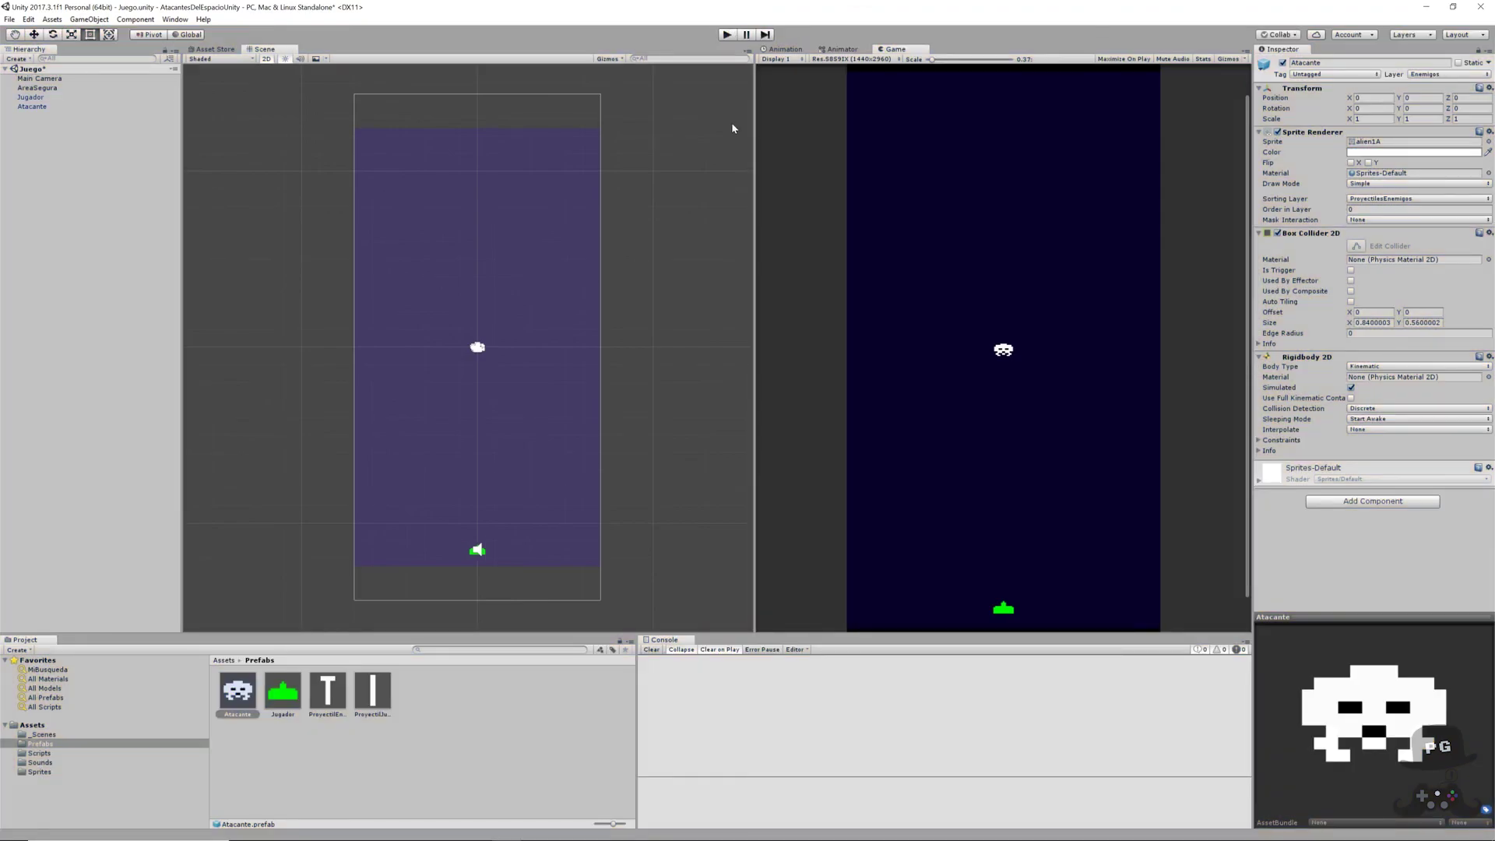